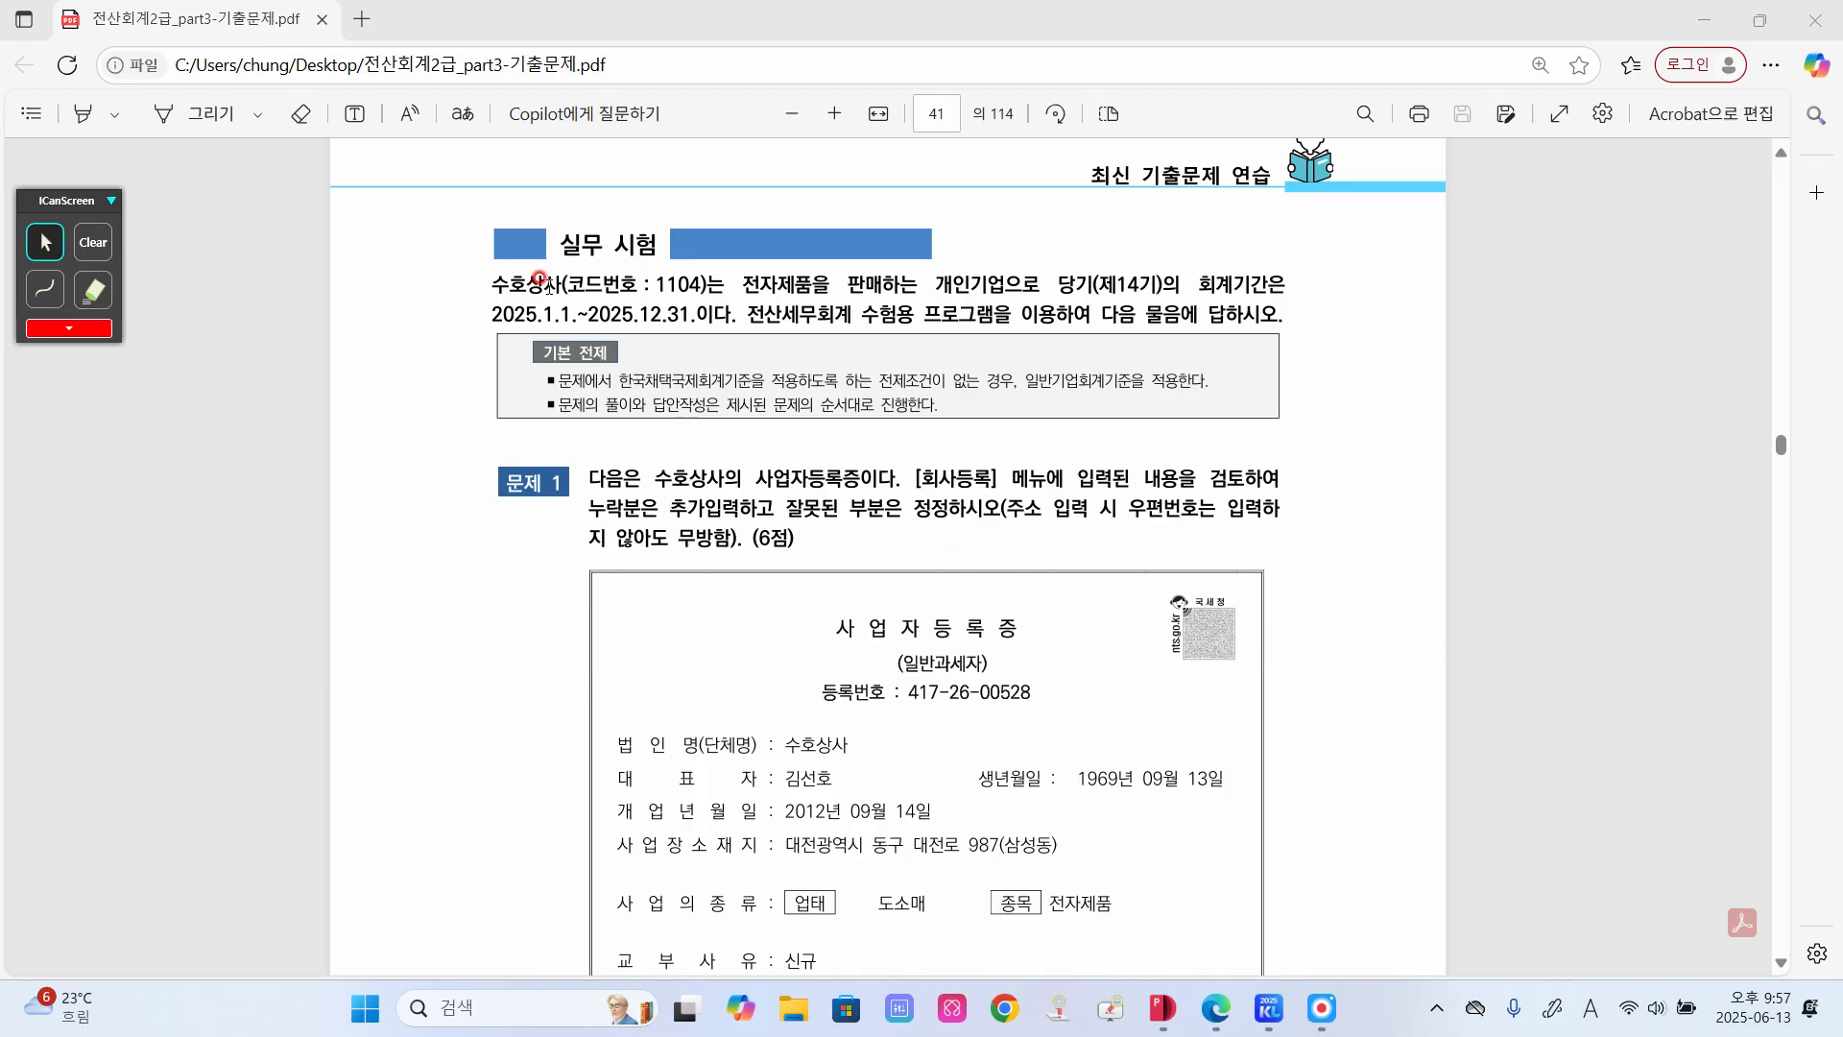
- Switch to the KcLep accounting program and change the working company to 수호상사
left_click(1280, 1014)
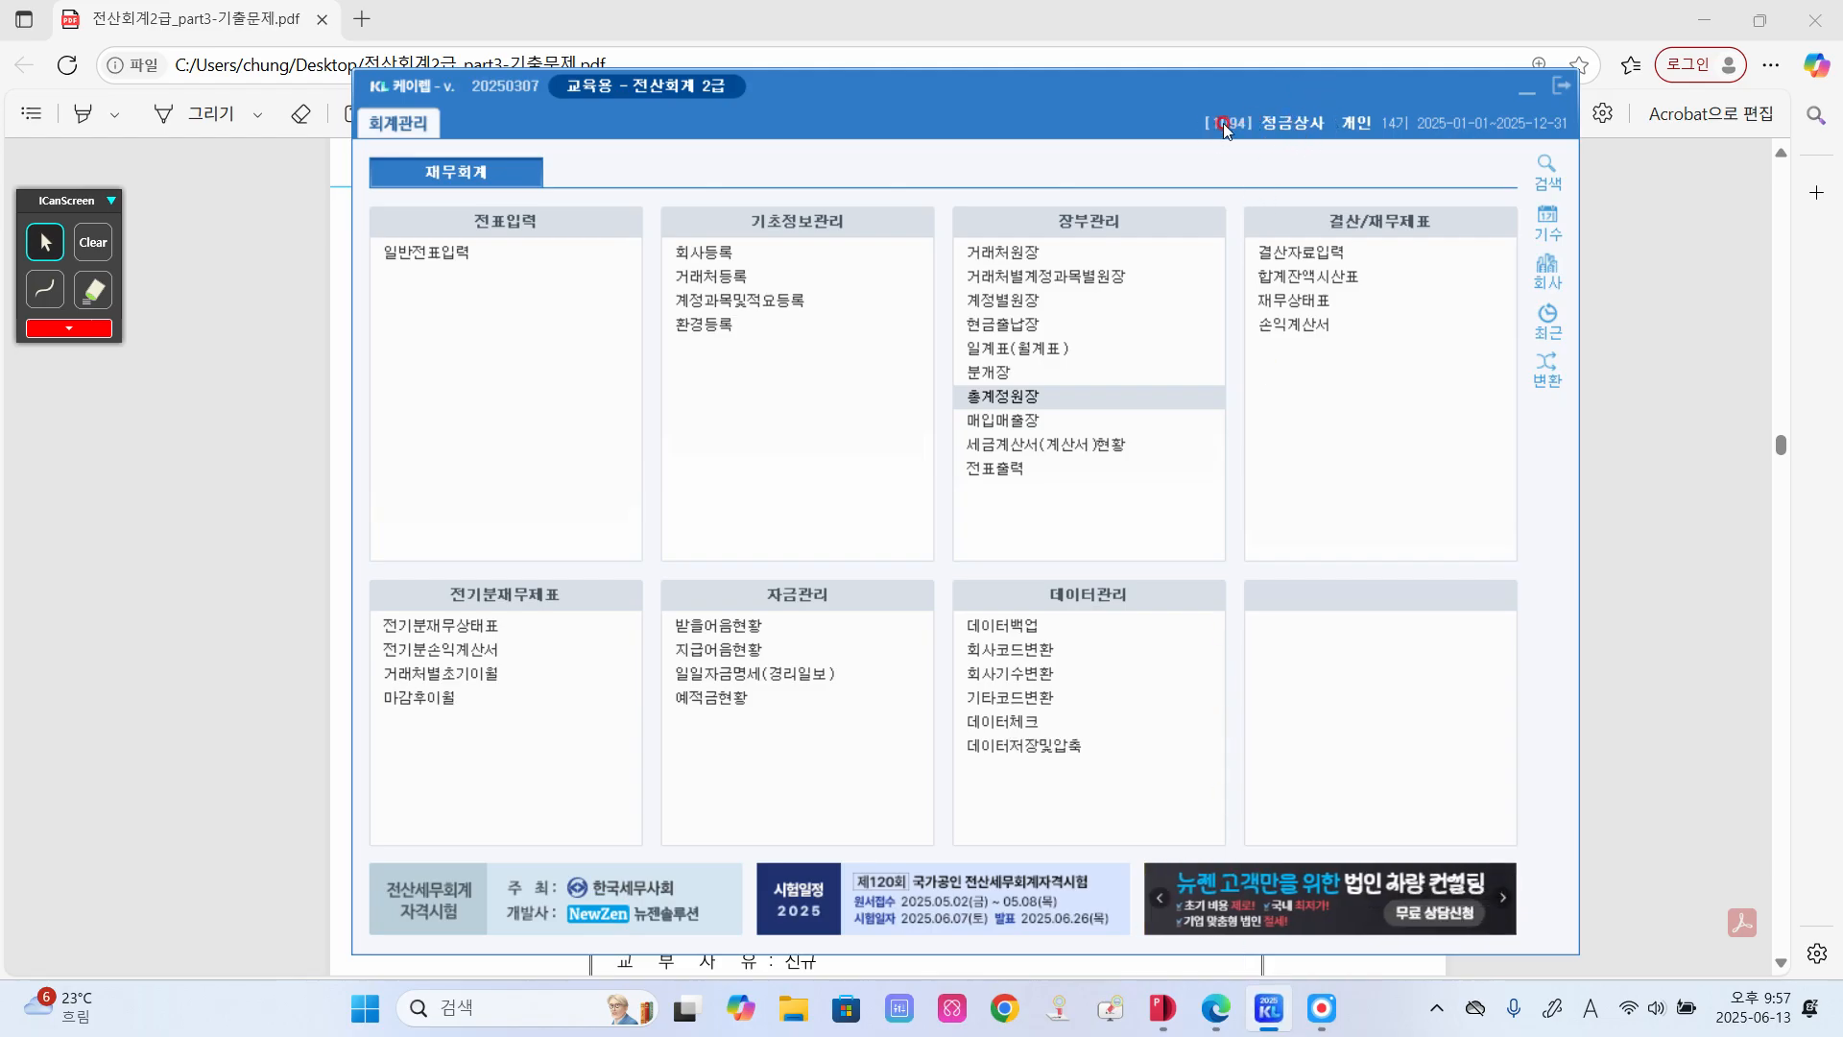
left_click(1548, 268)
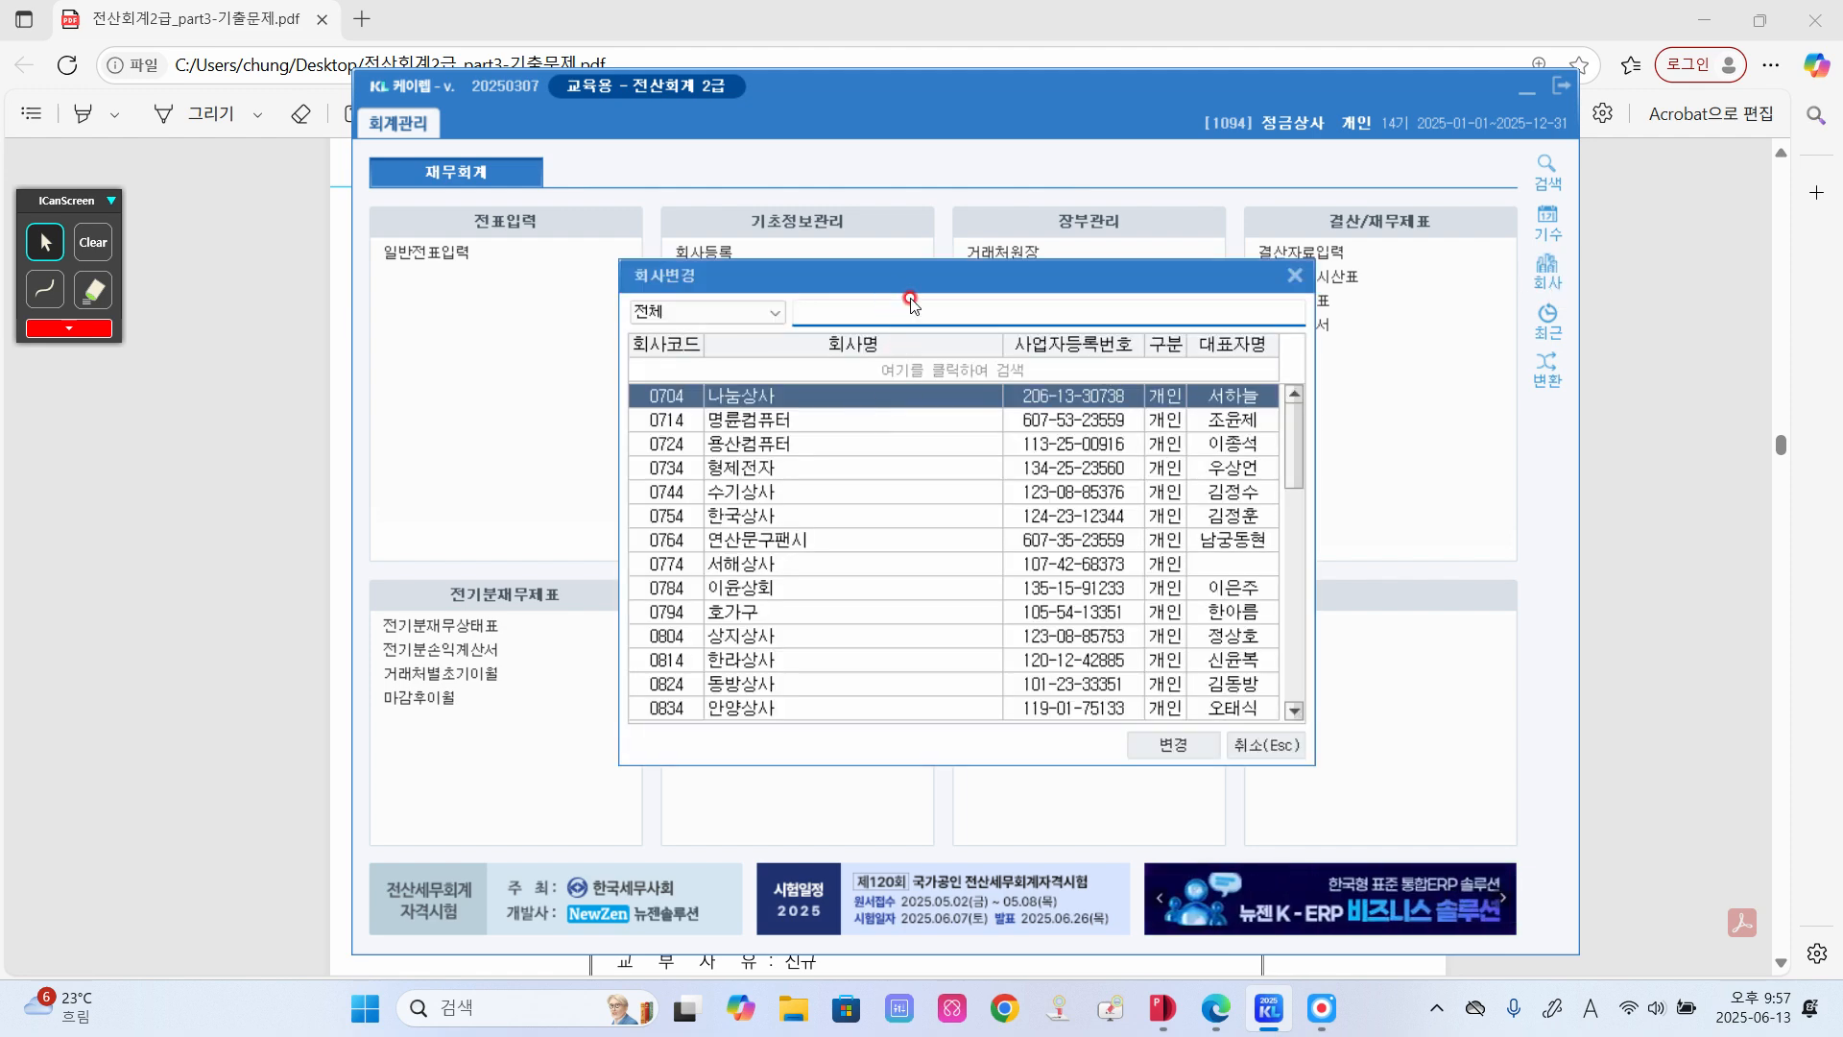
key("Hangul")
type("수호")
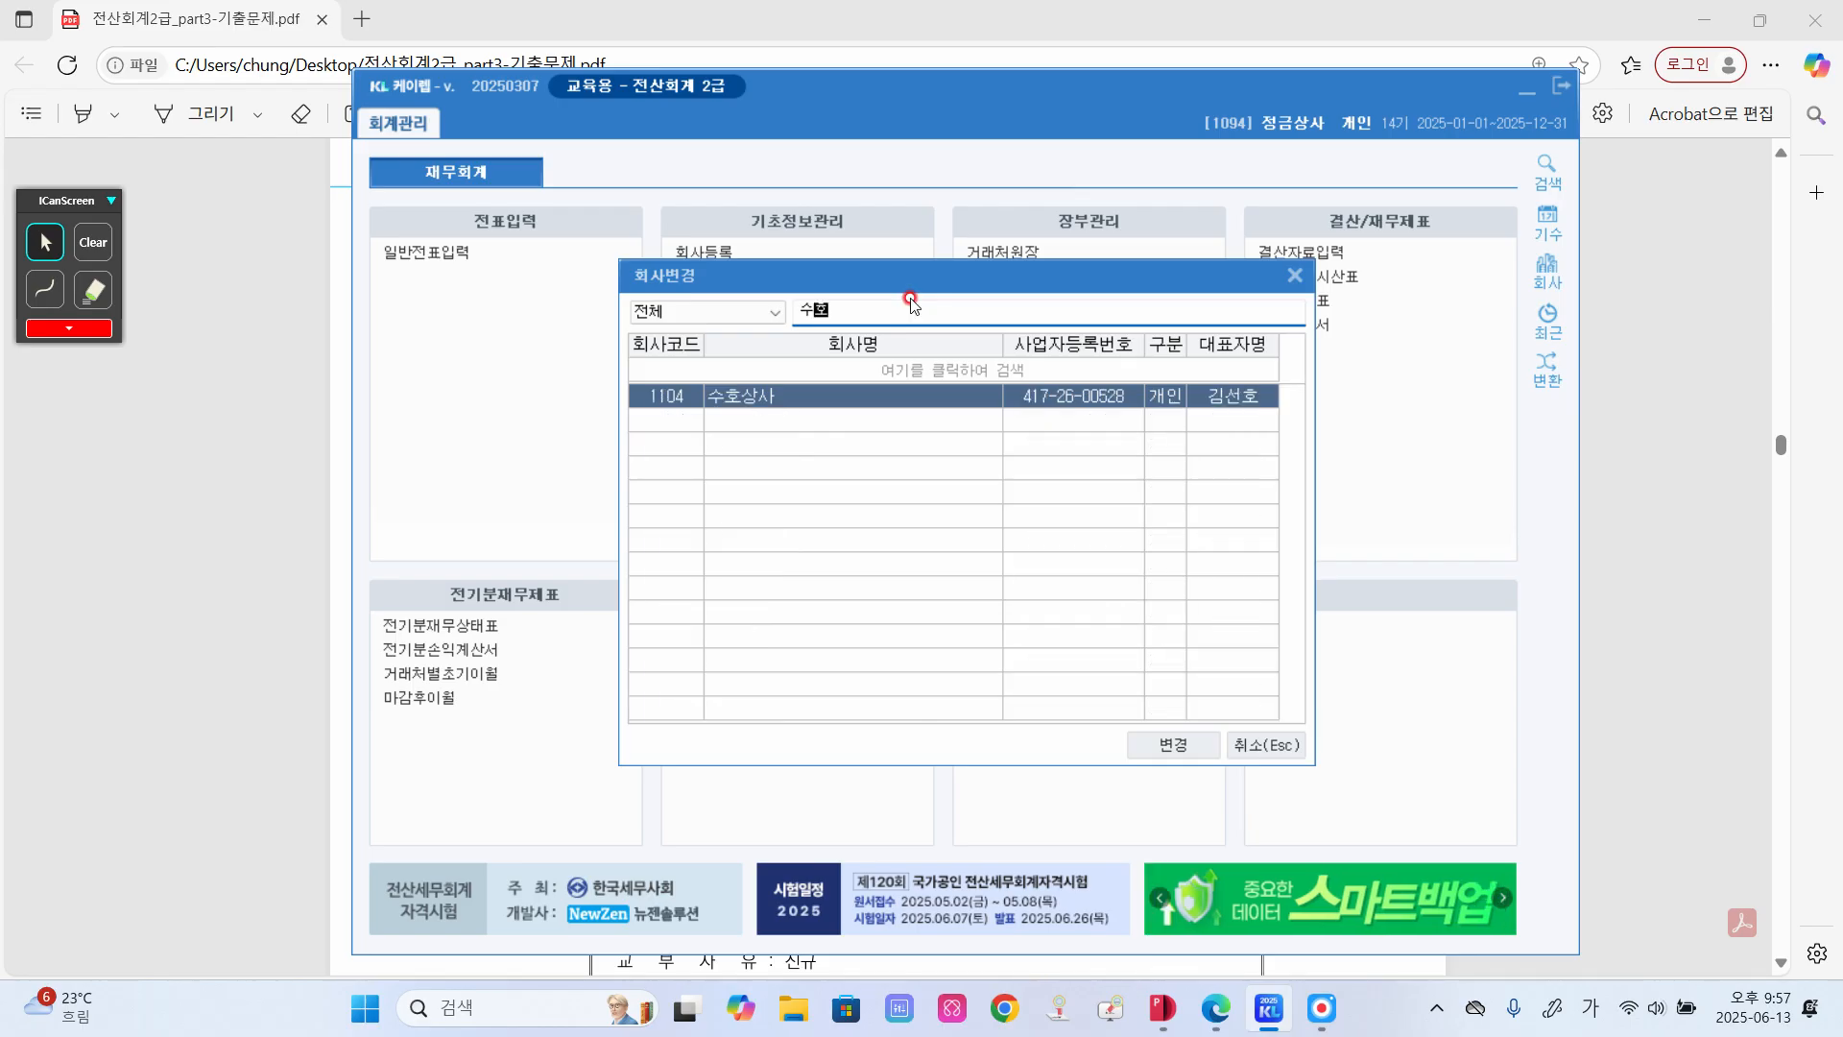
key("Return")
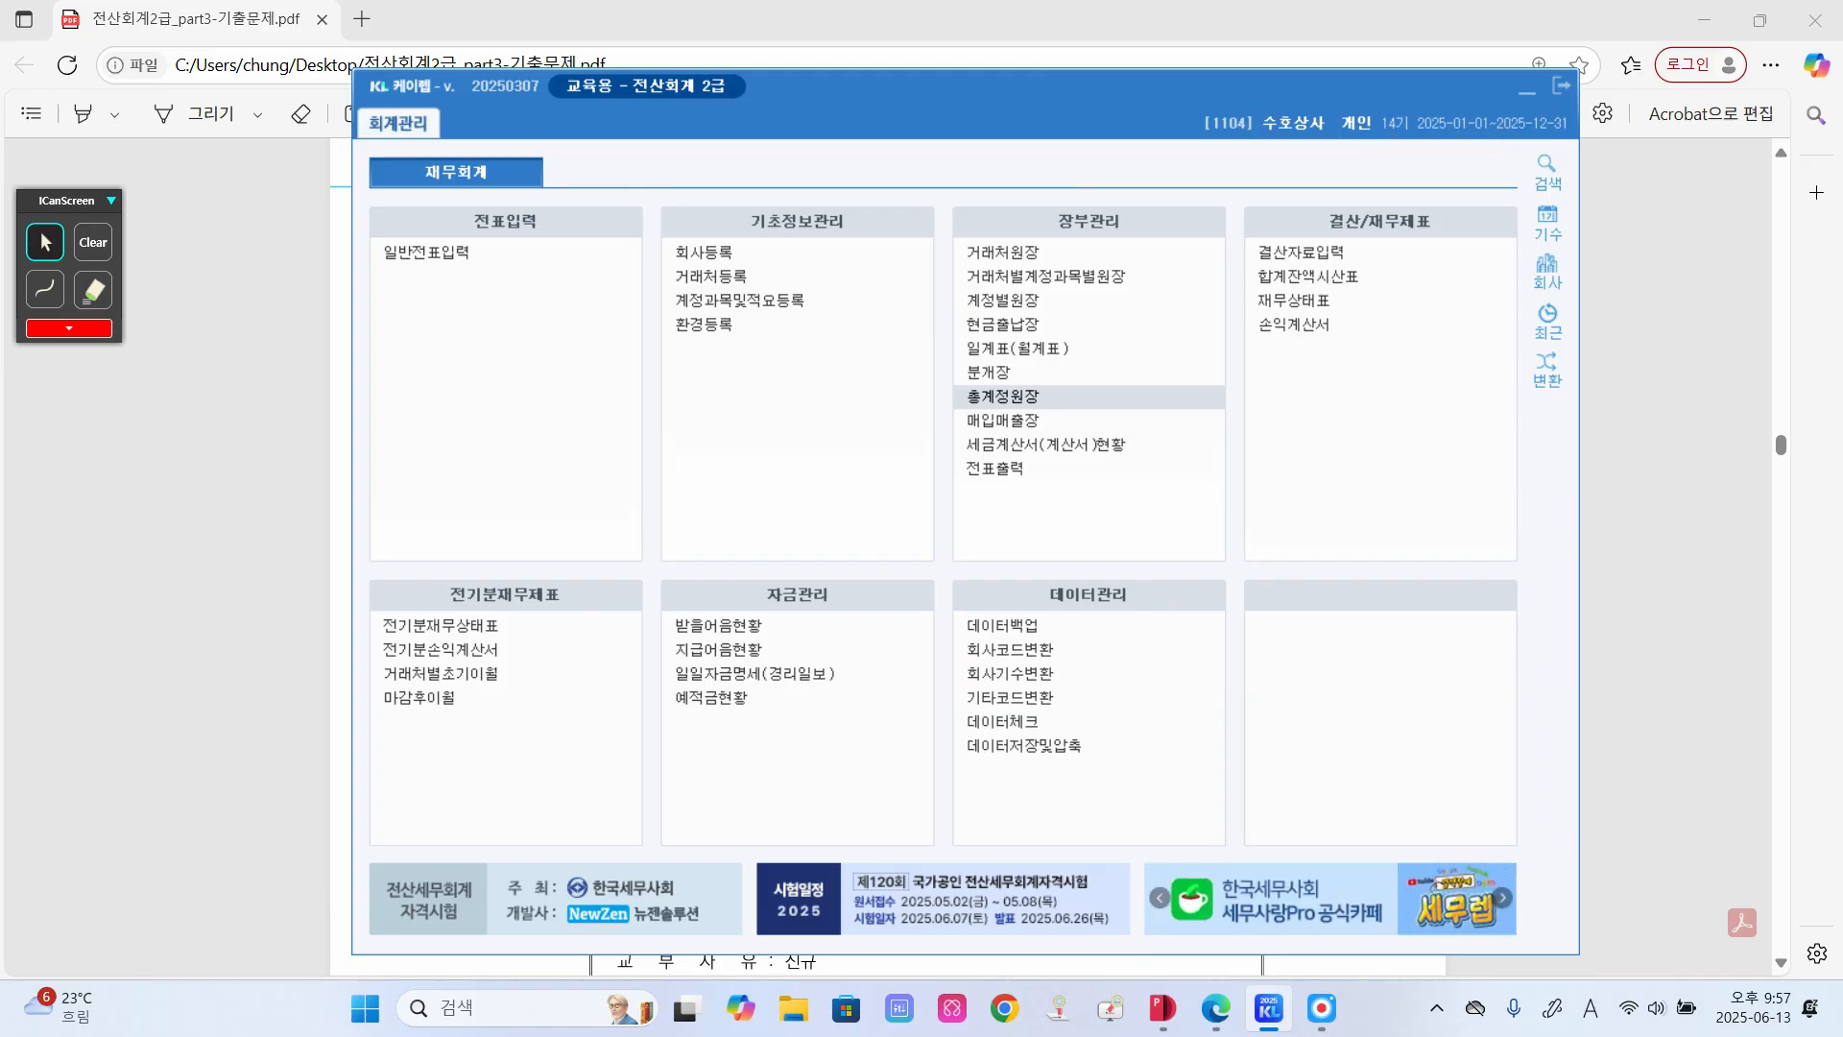
- Read problem 1's business registration certificate in the exam PDF, and open 회사등록 in KcLep
left_click(1611, 477)
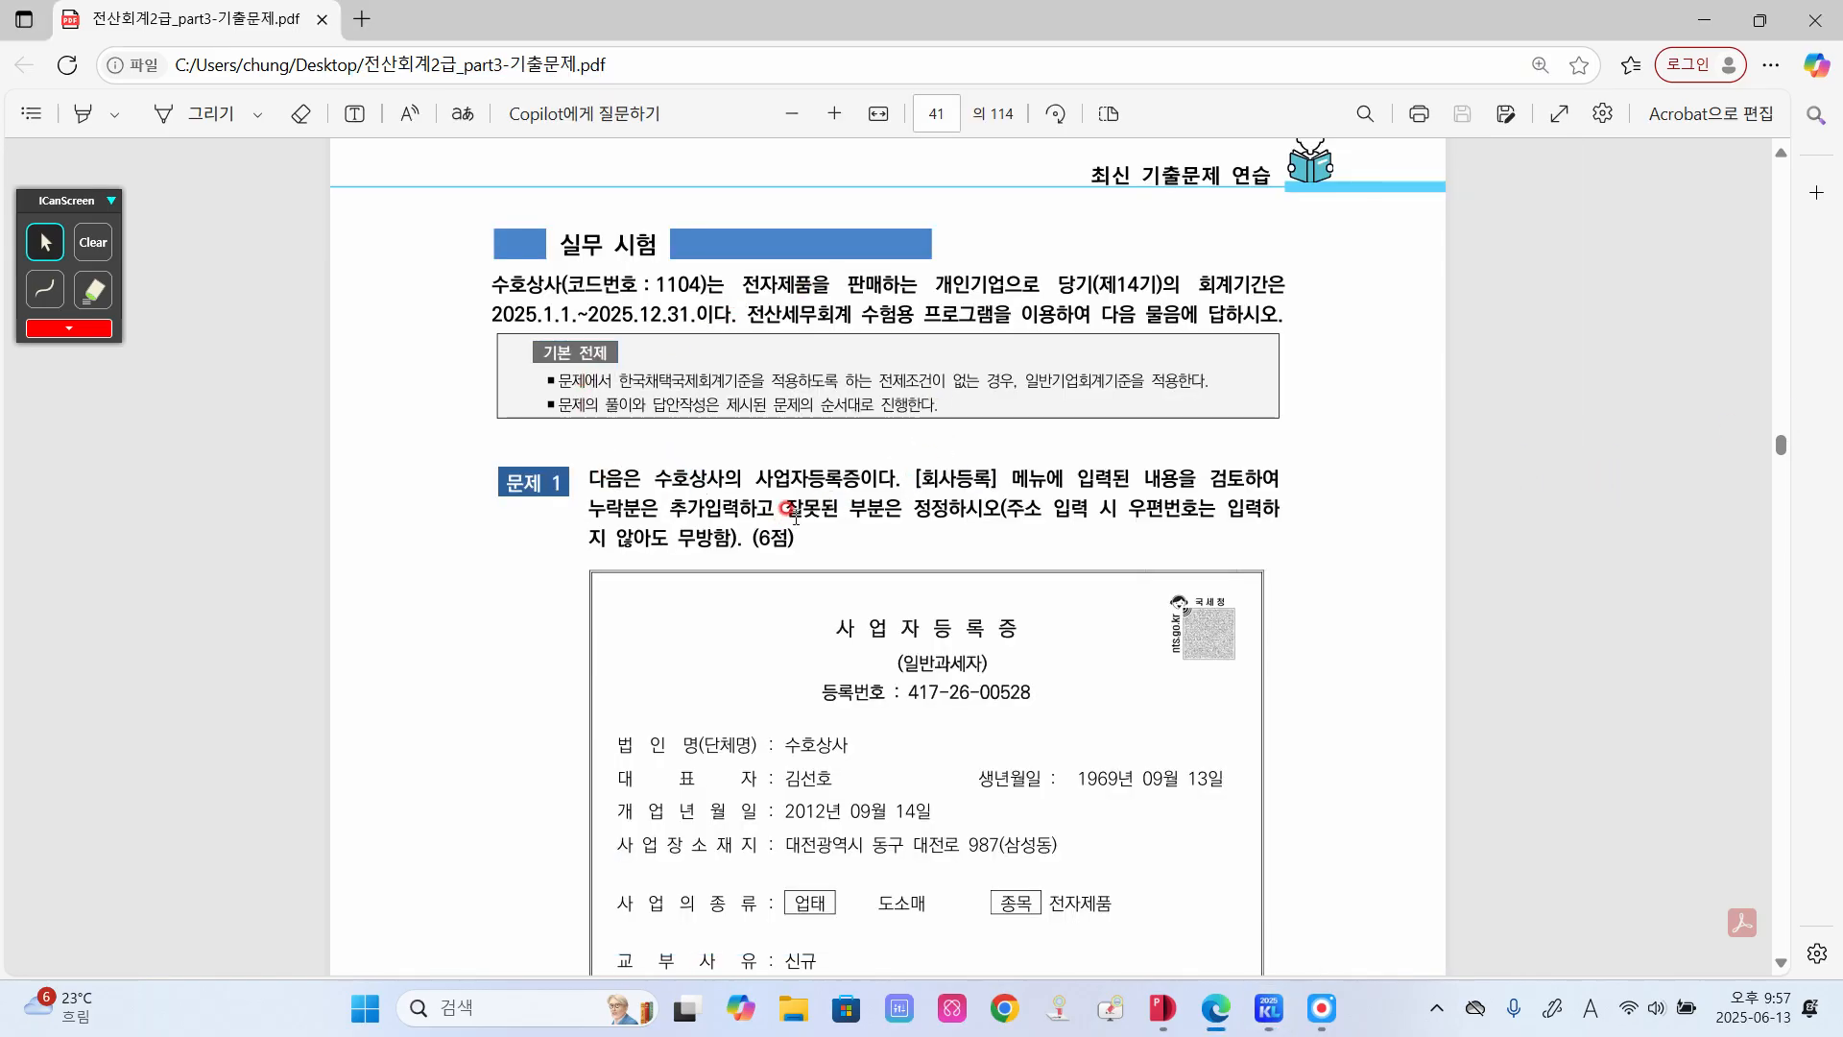
scroll(795, 516, "down", 3)
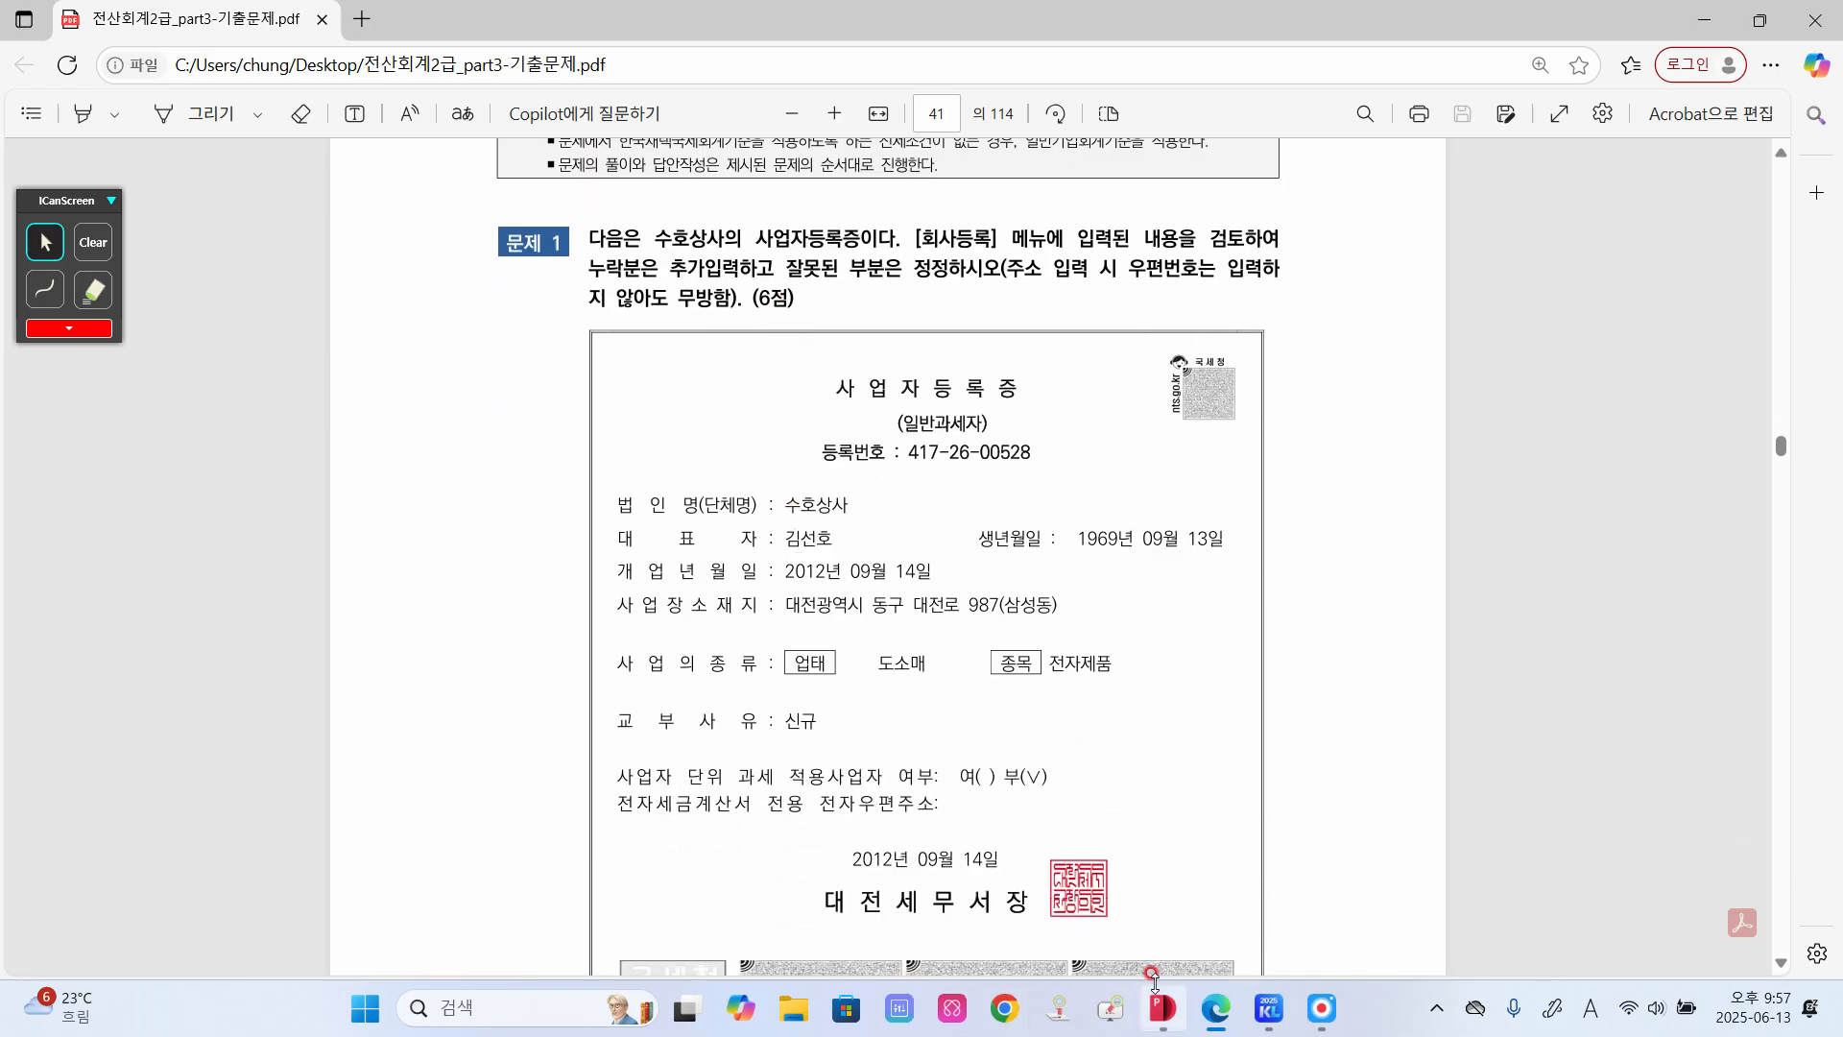
left_click(1277, 1008)
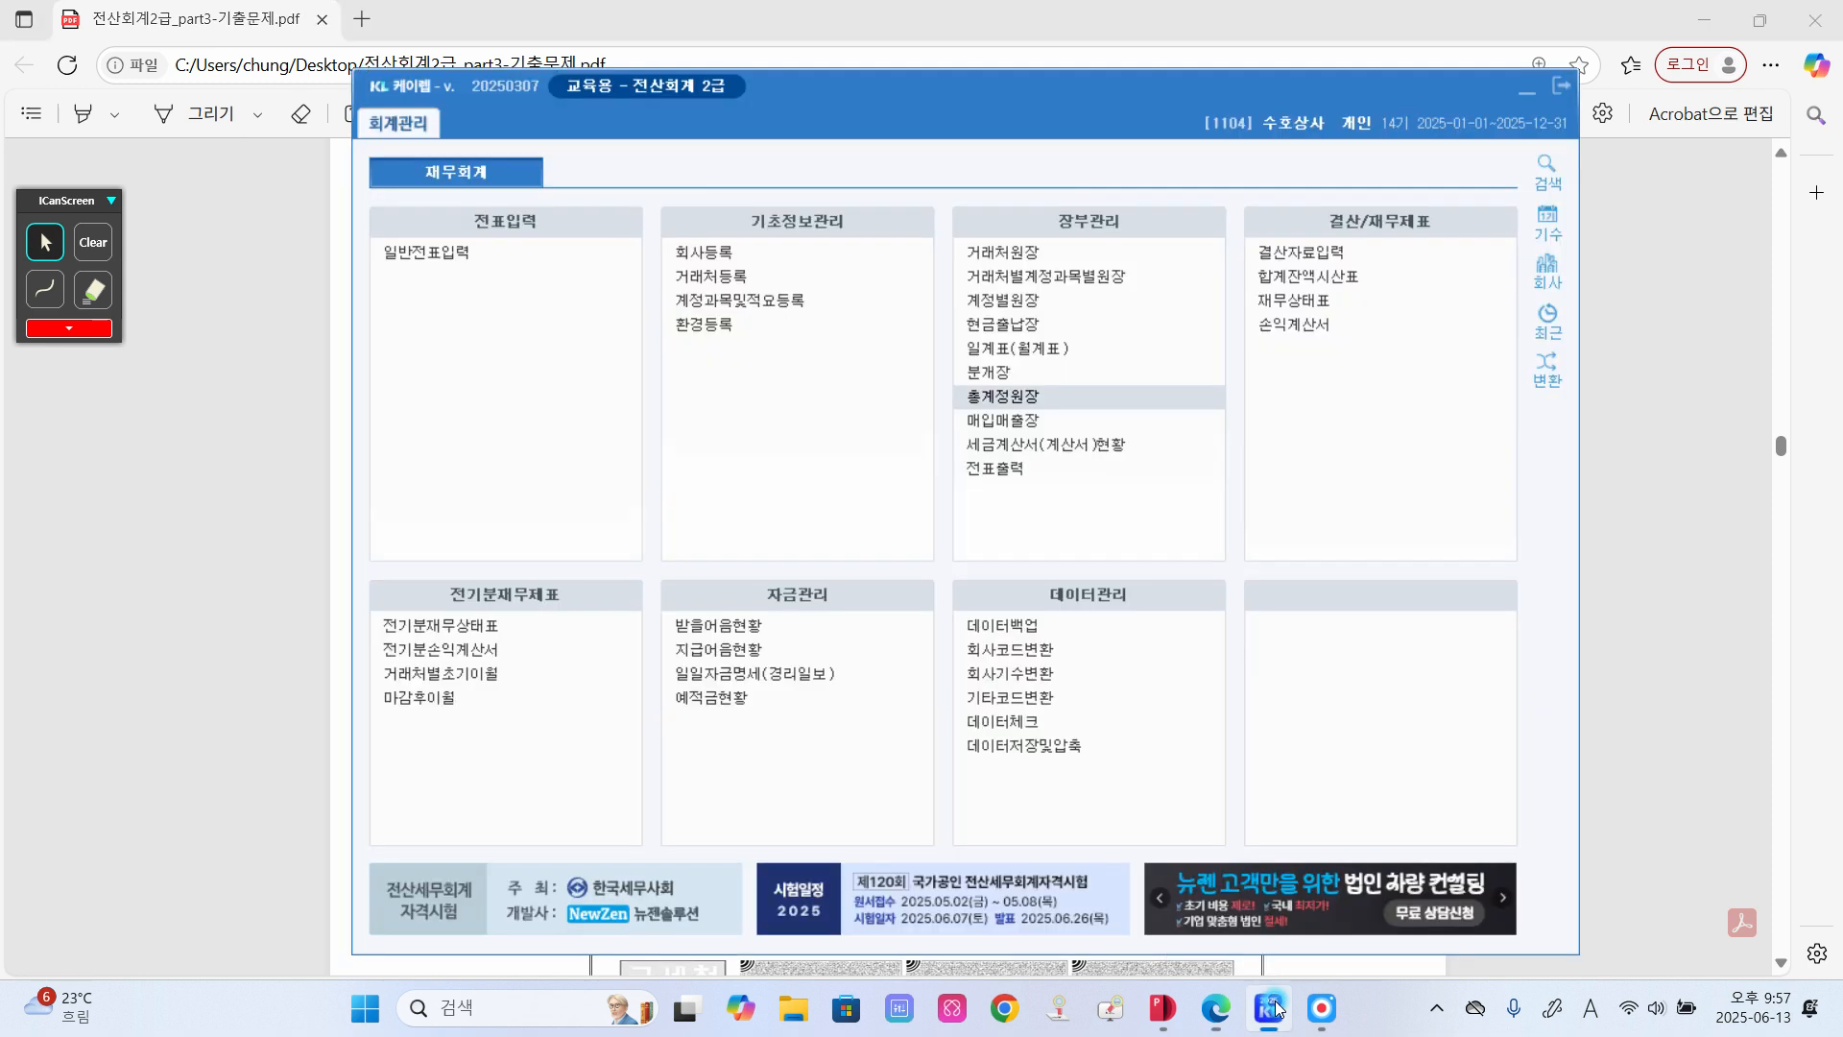
left_click(701, 258)
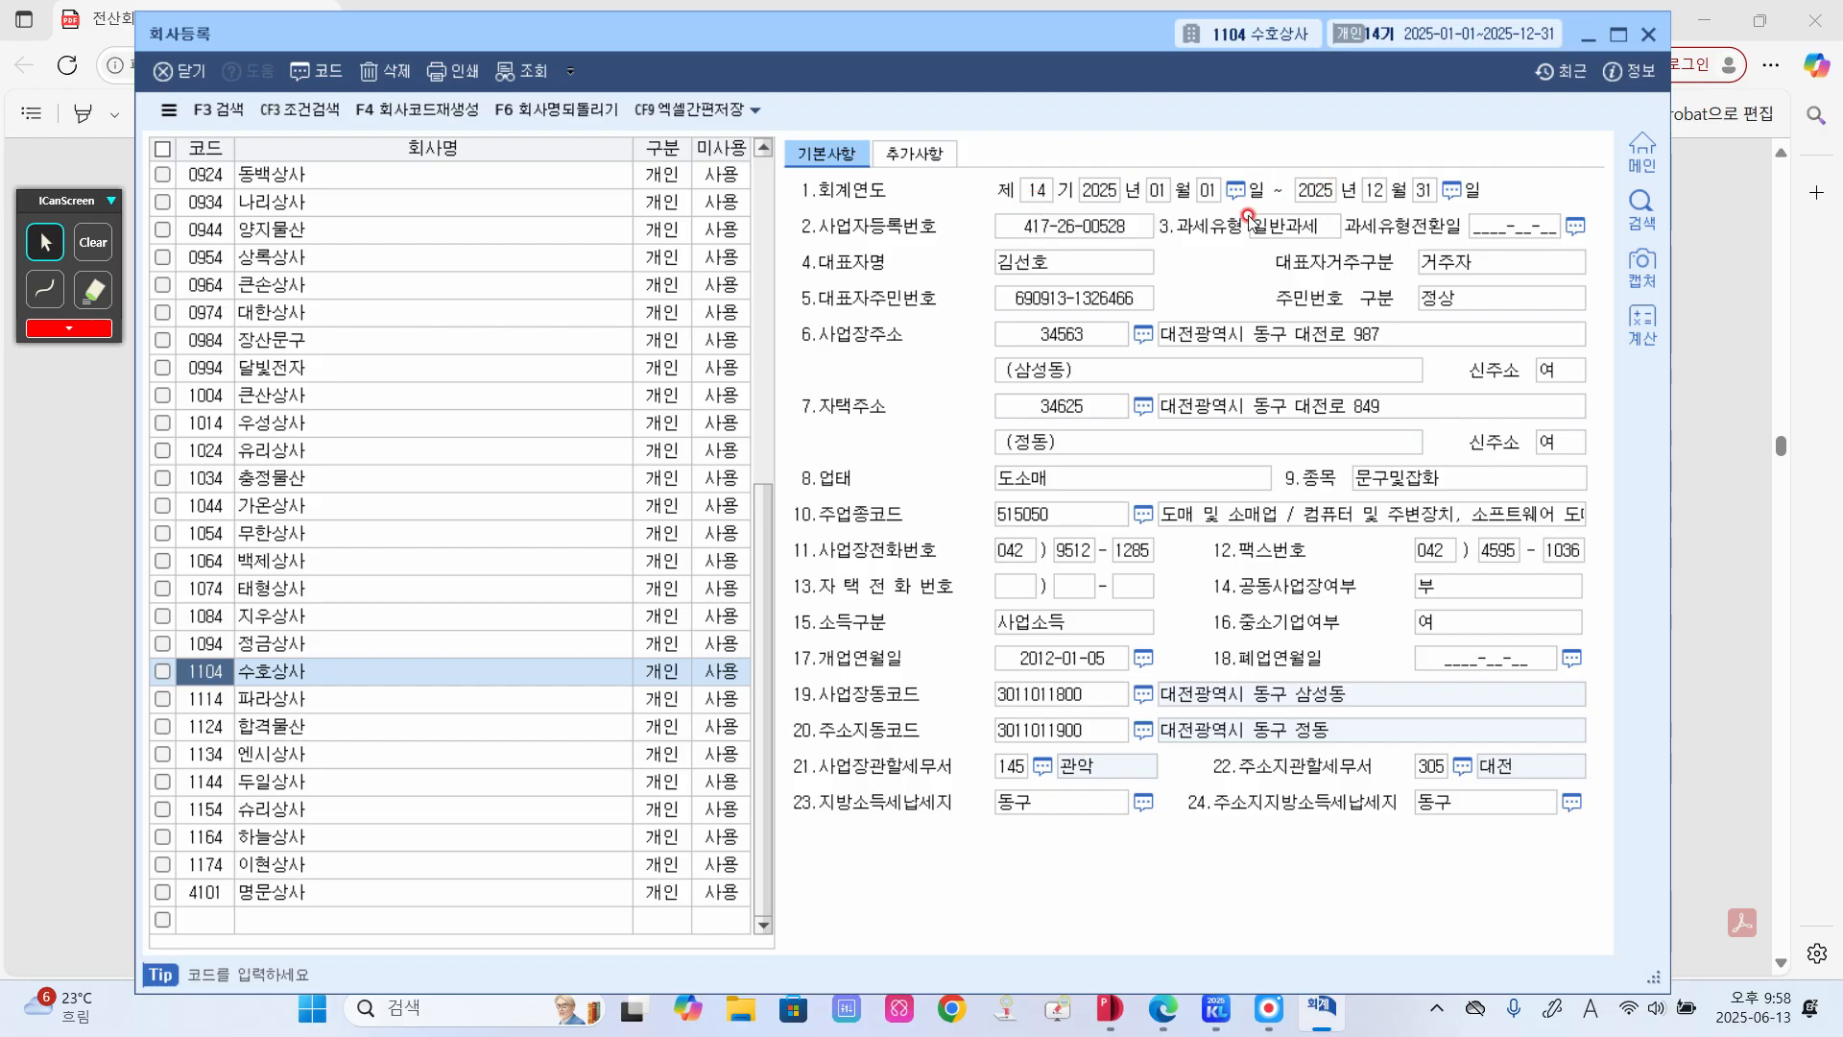
- Check the registration number, tax type, representative and 업태 fields against the certificate, and set 종목 to 전자제품
left_click(1050, 235)
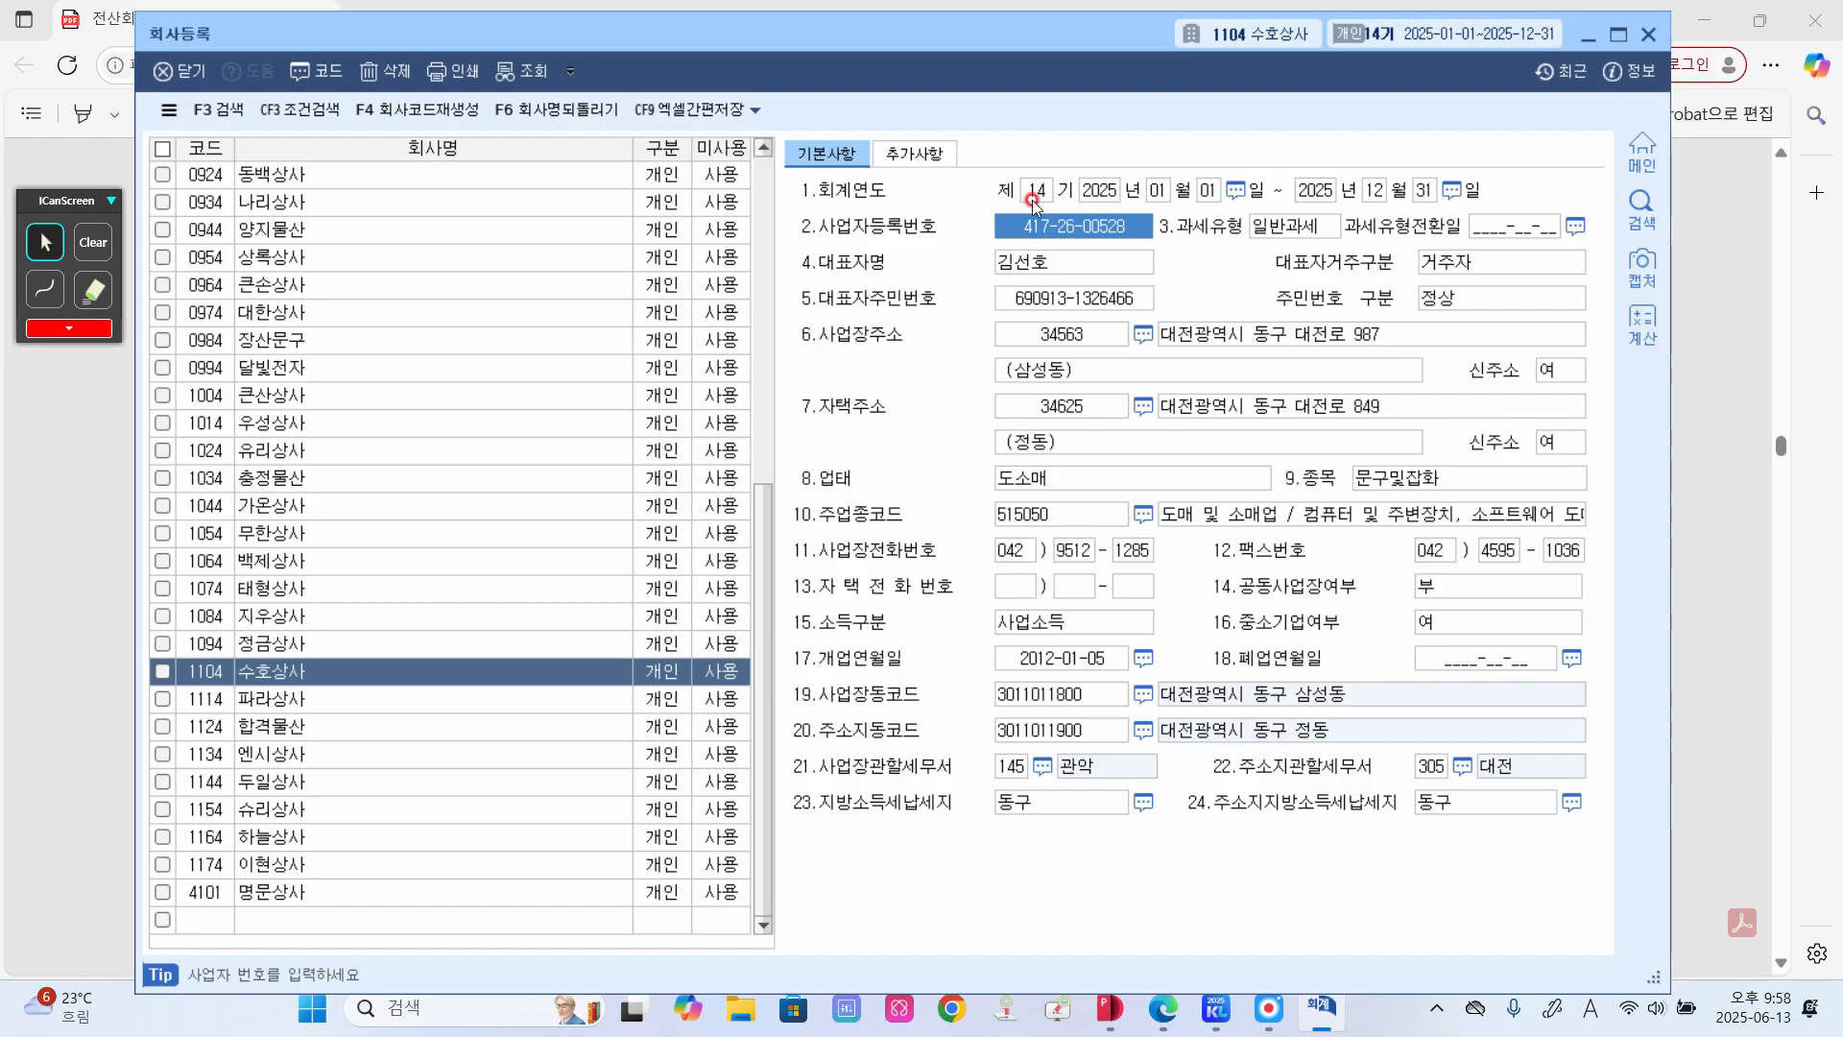
left_click(1295, 229)
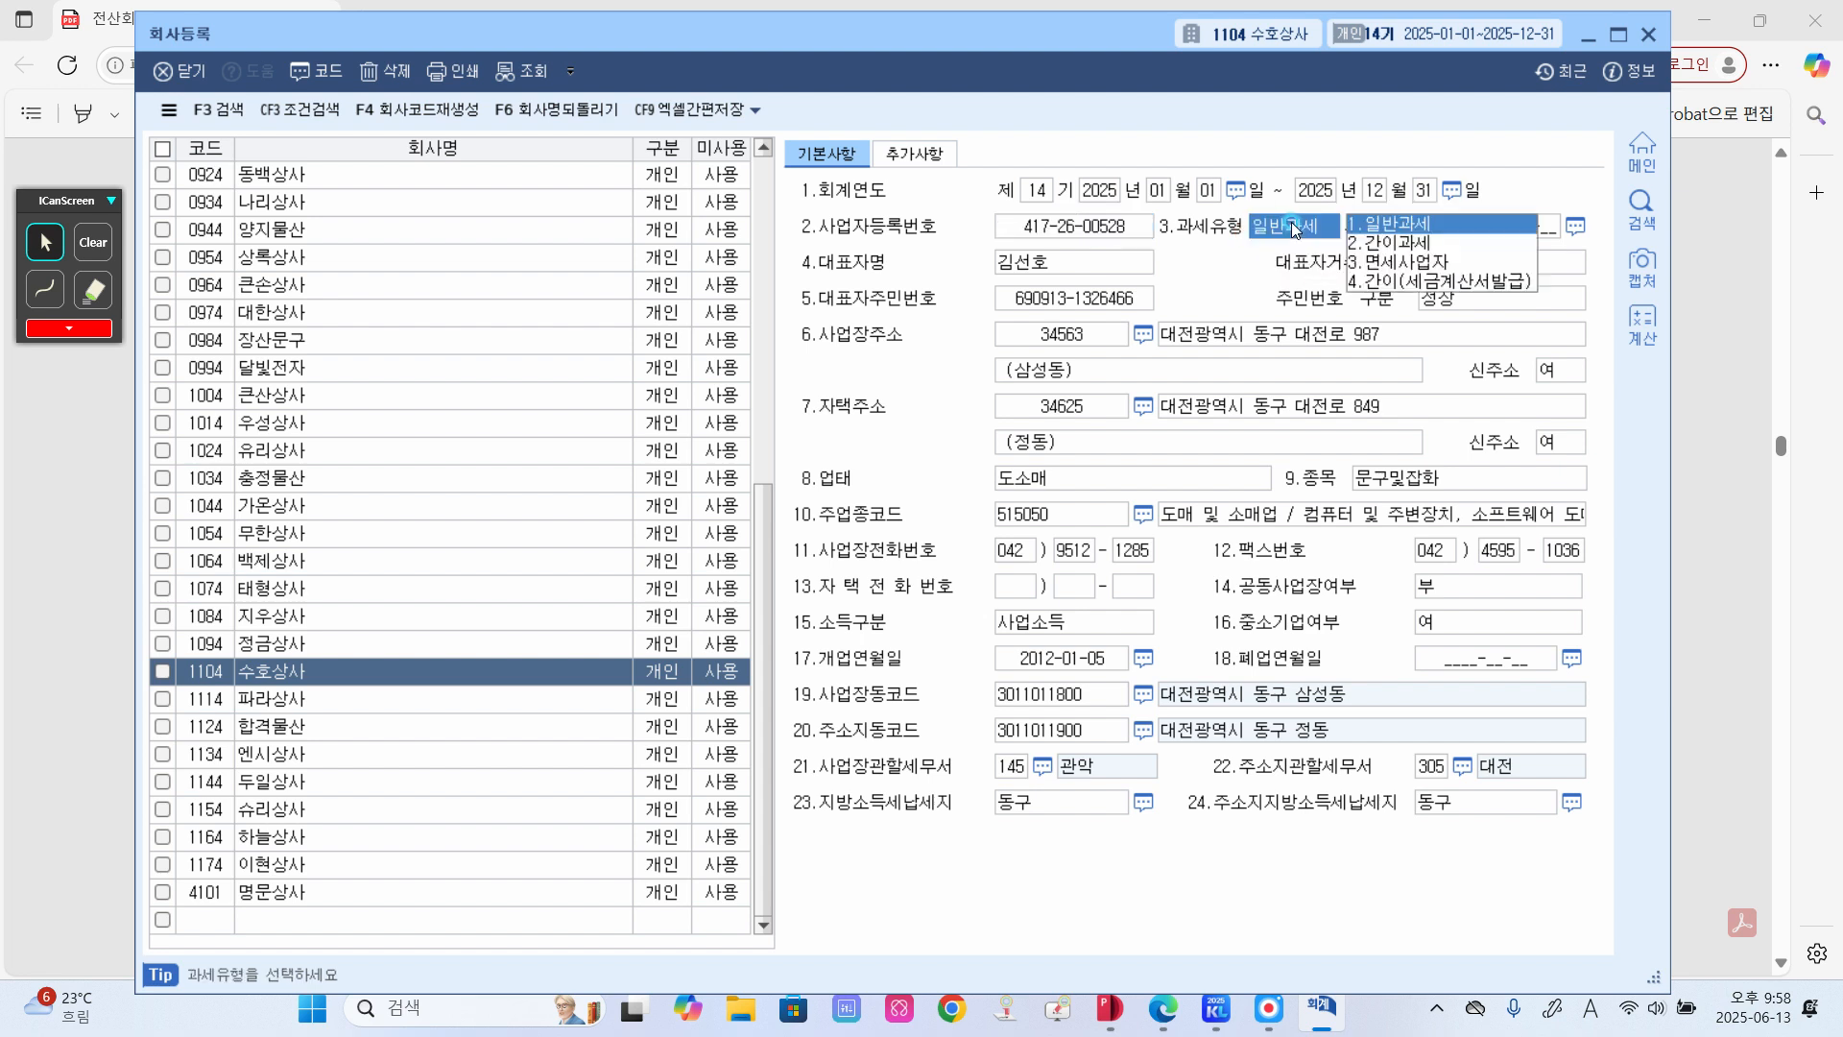
left_click(1047, 266)
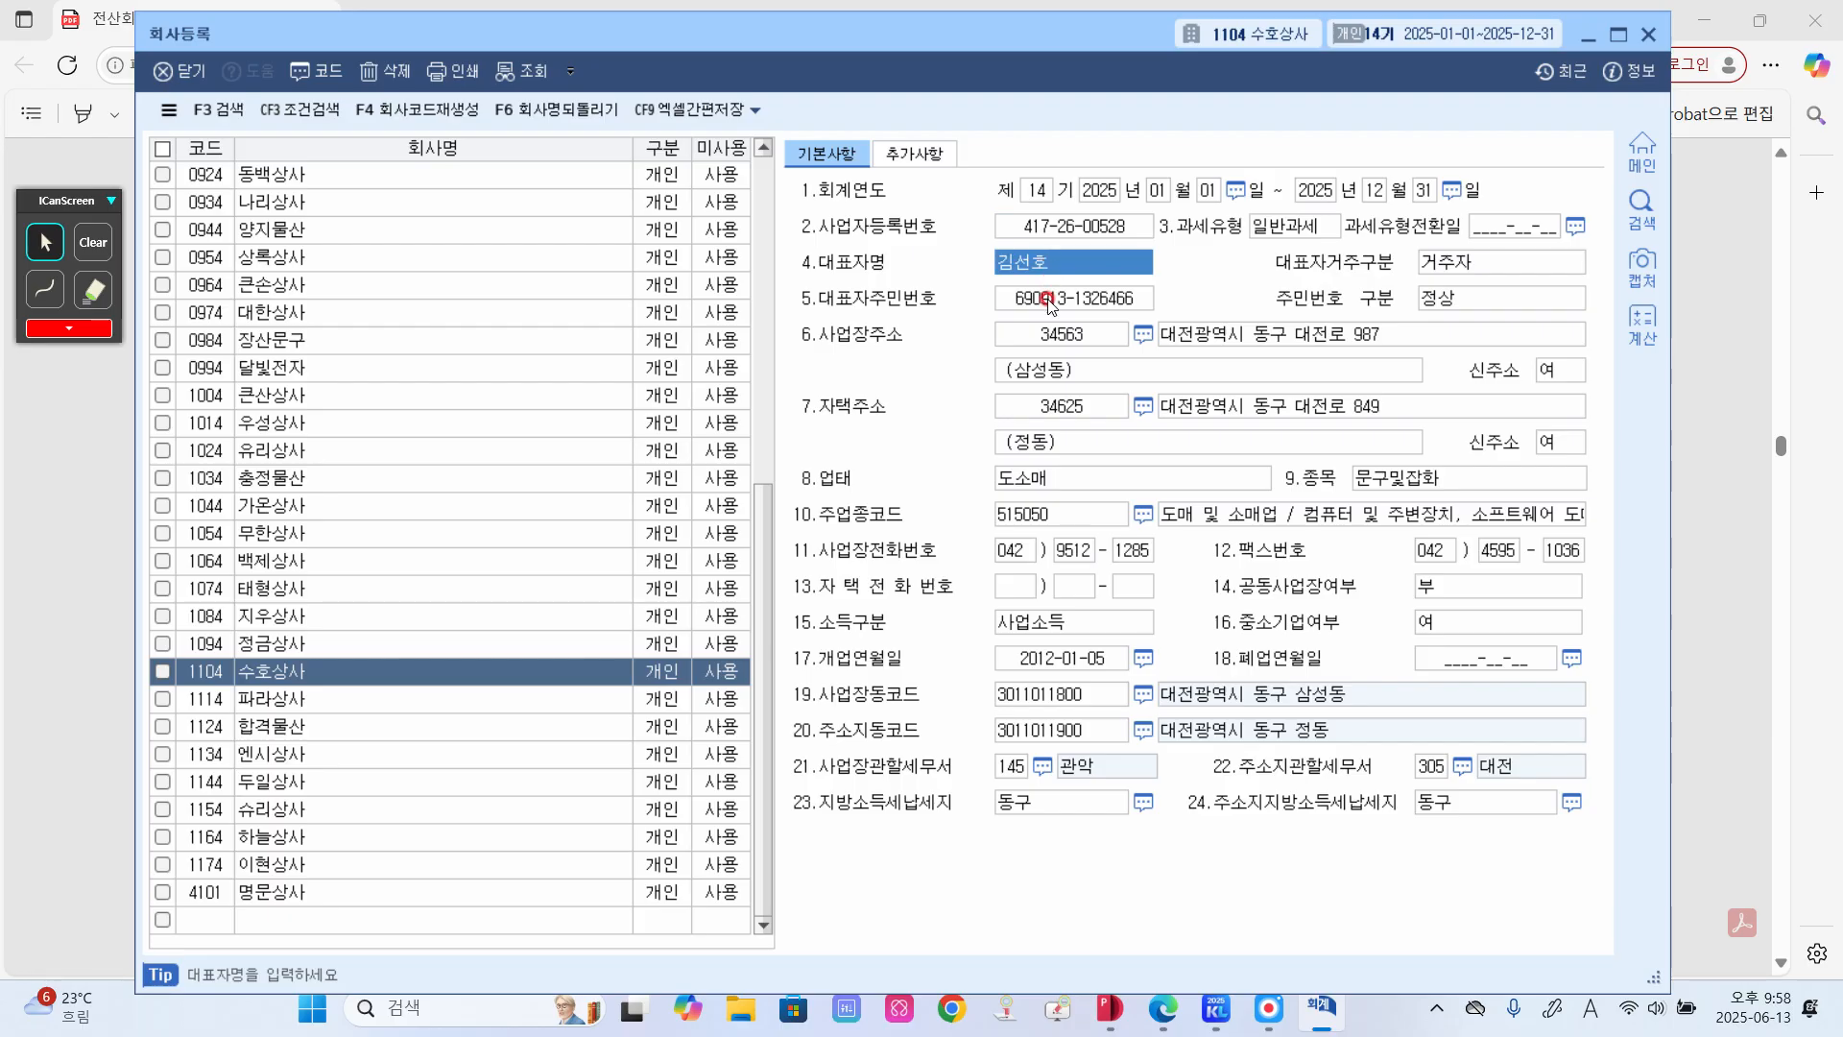
left_click(1050, 299)
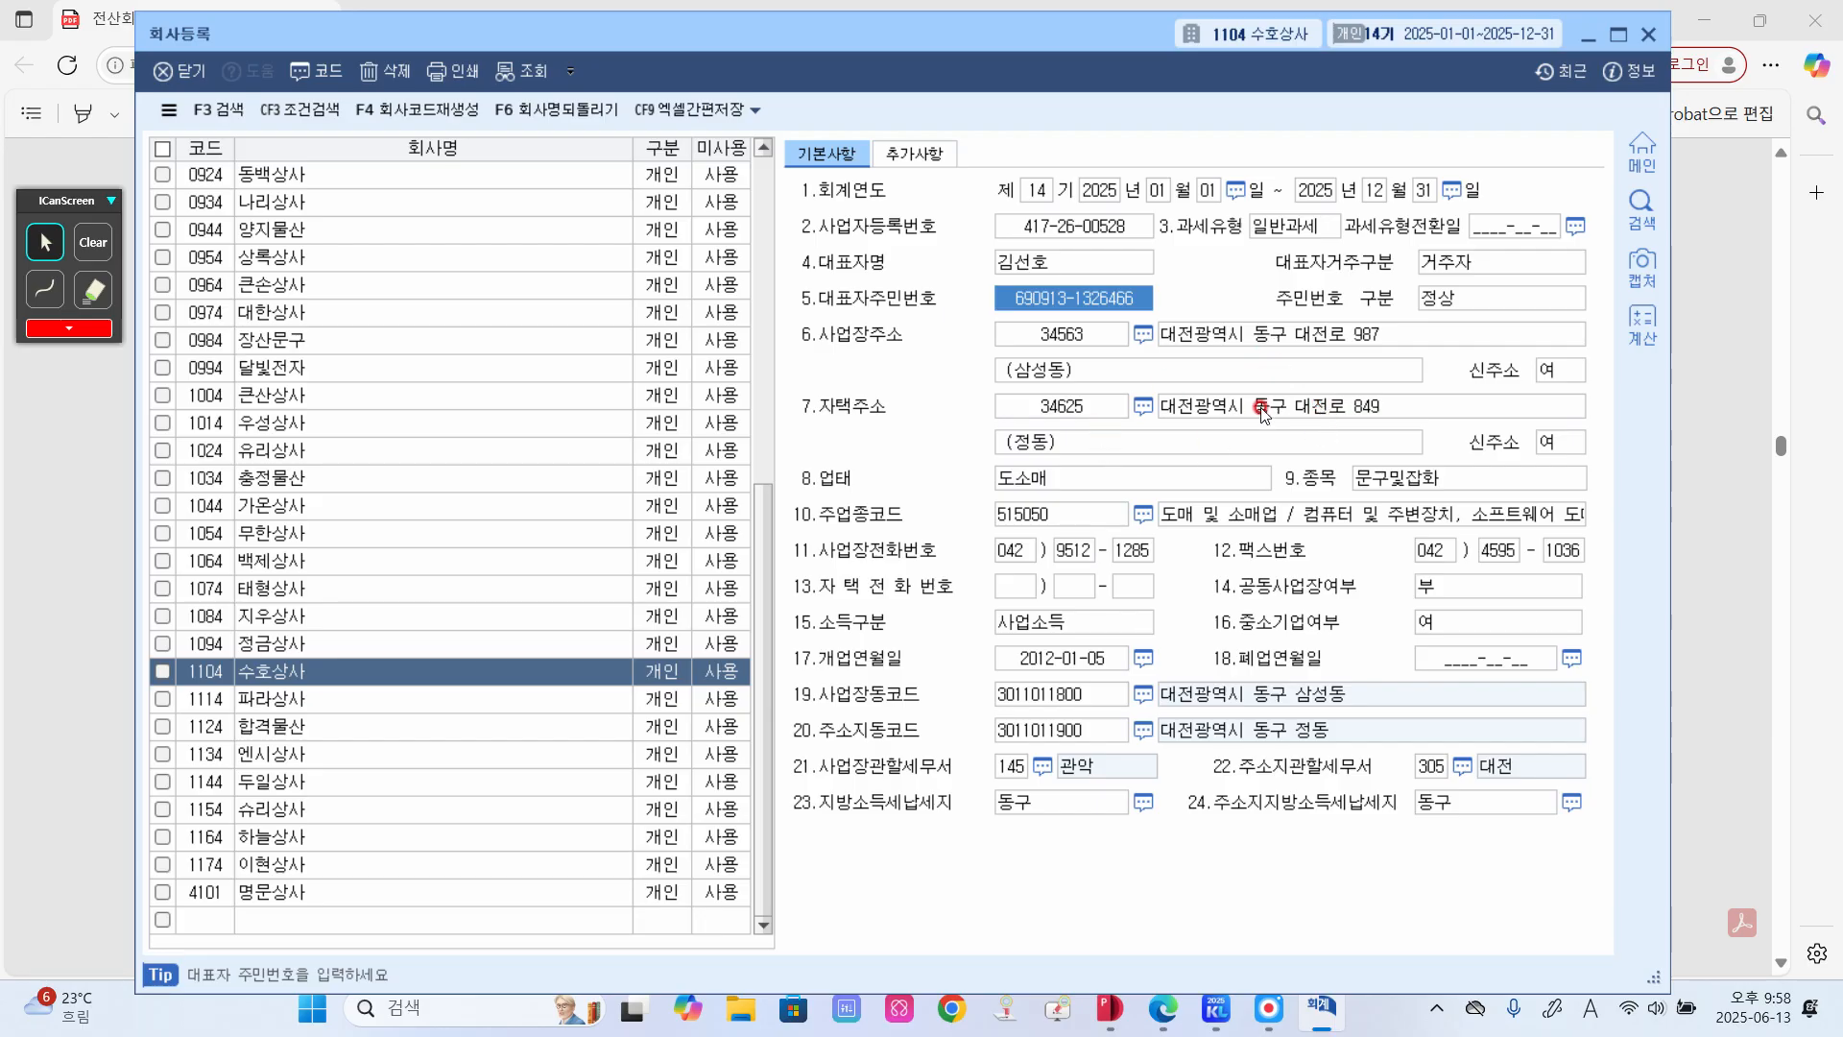
left_click(1120, 475)
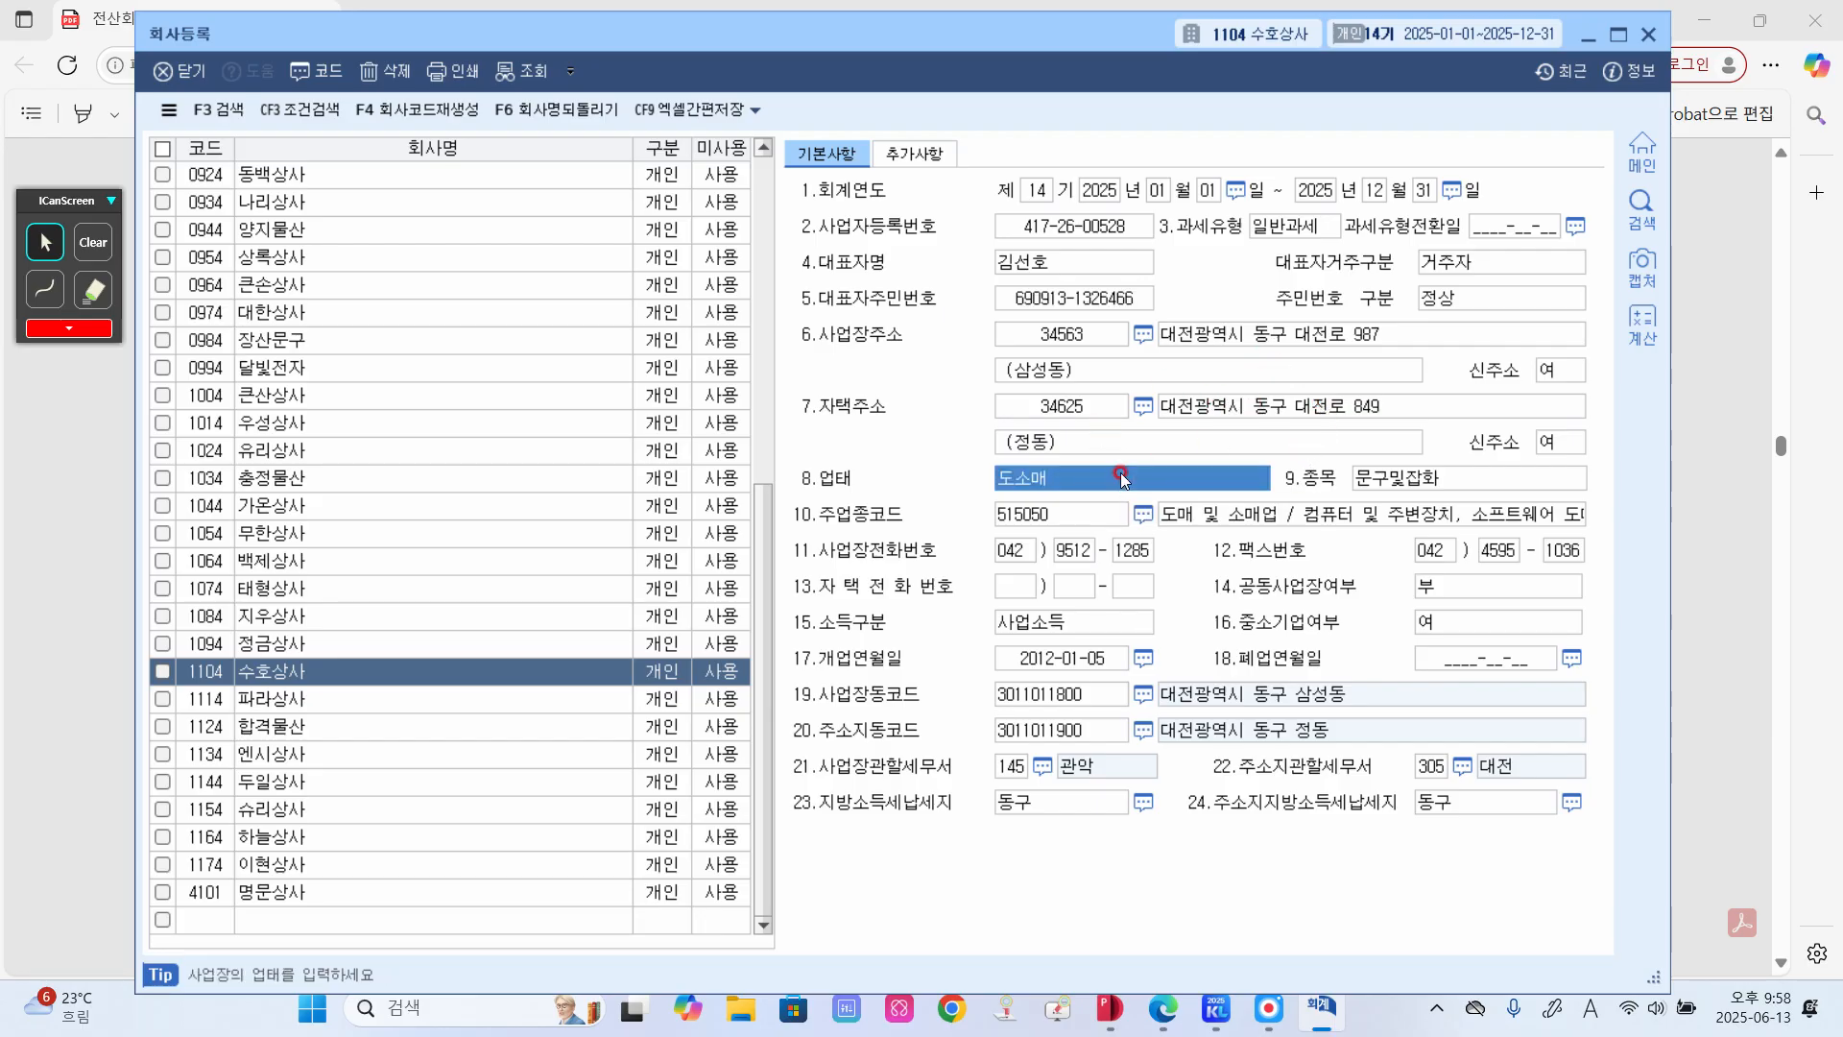
left_click(1414, 478)
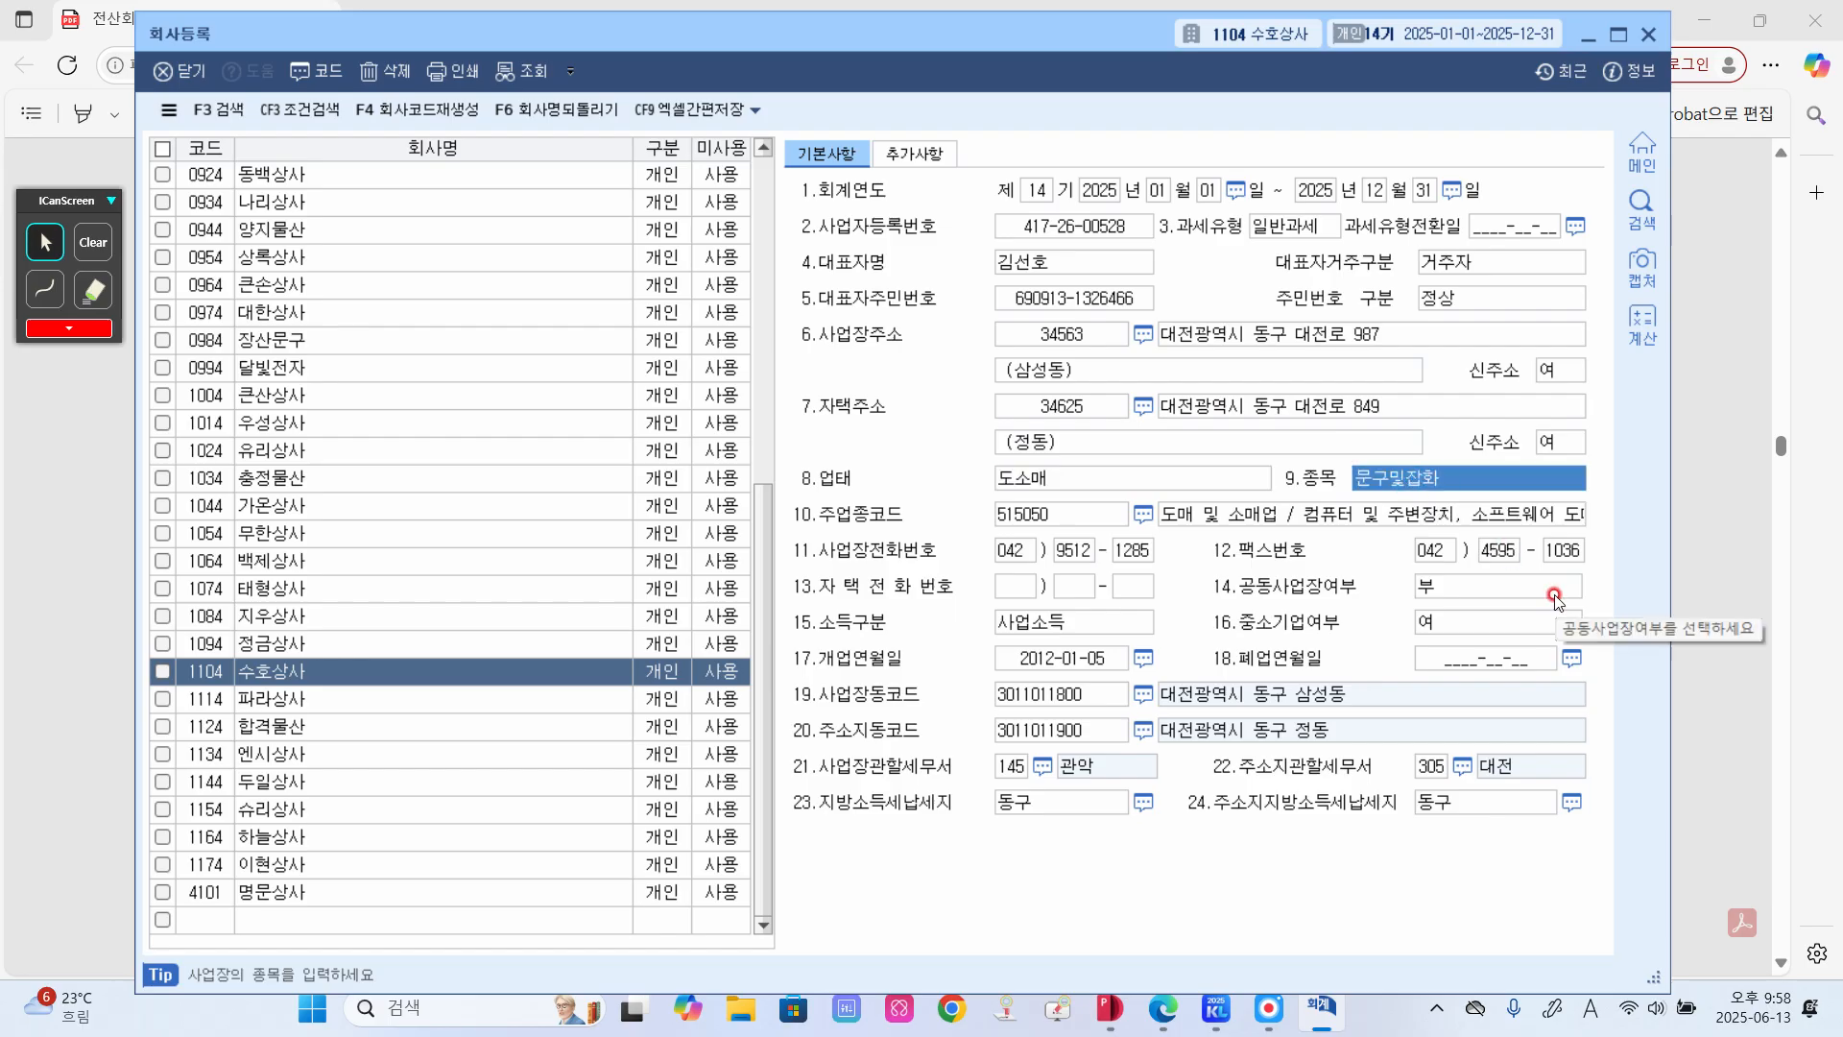
key("Hangul")
type("전자")
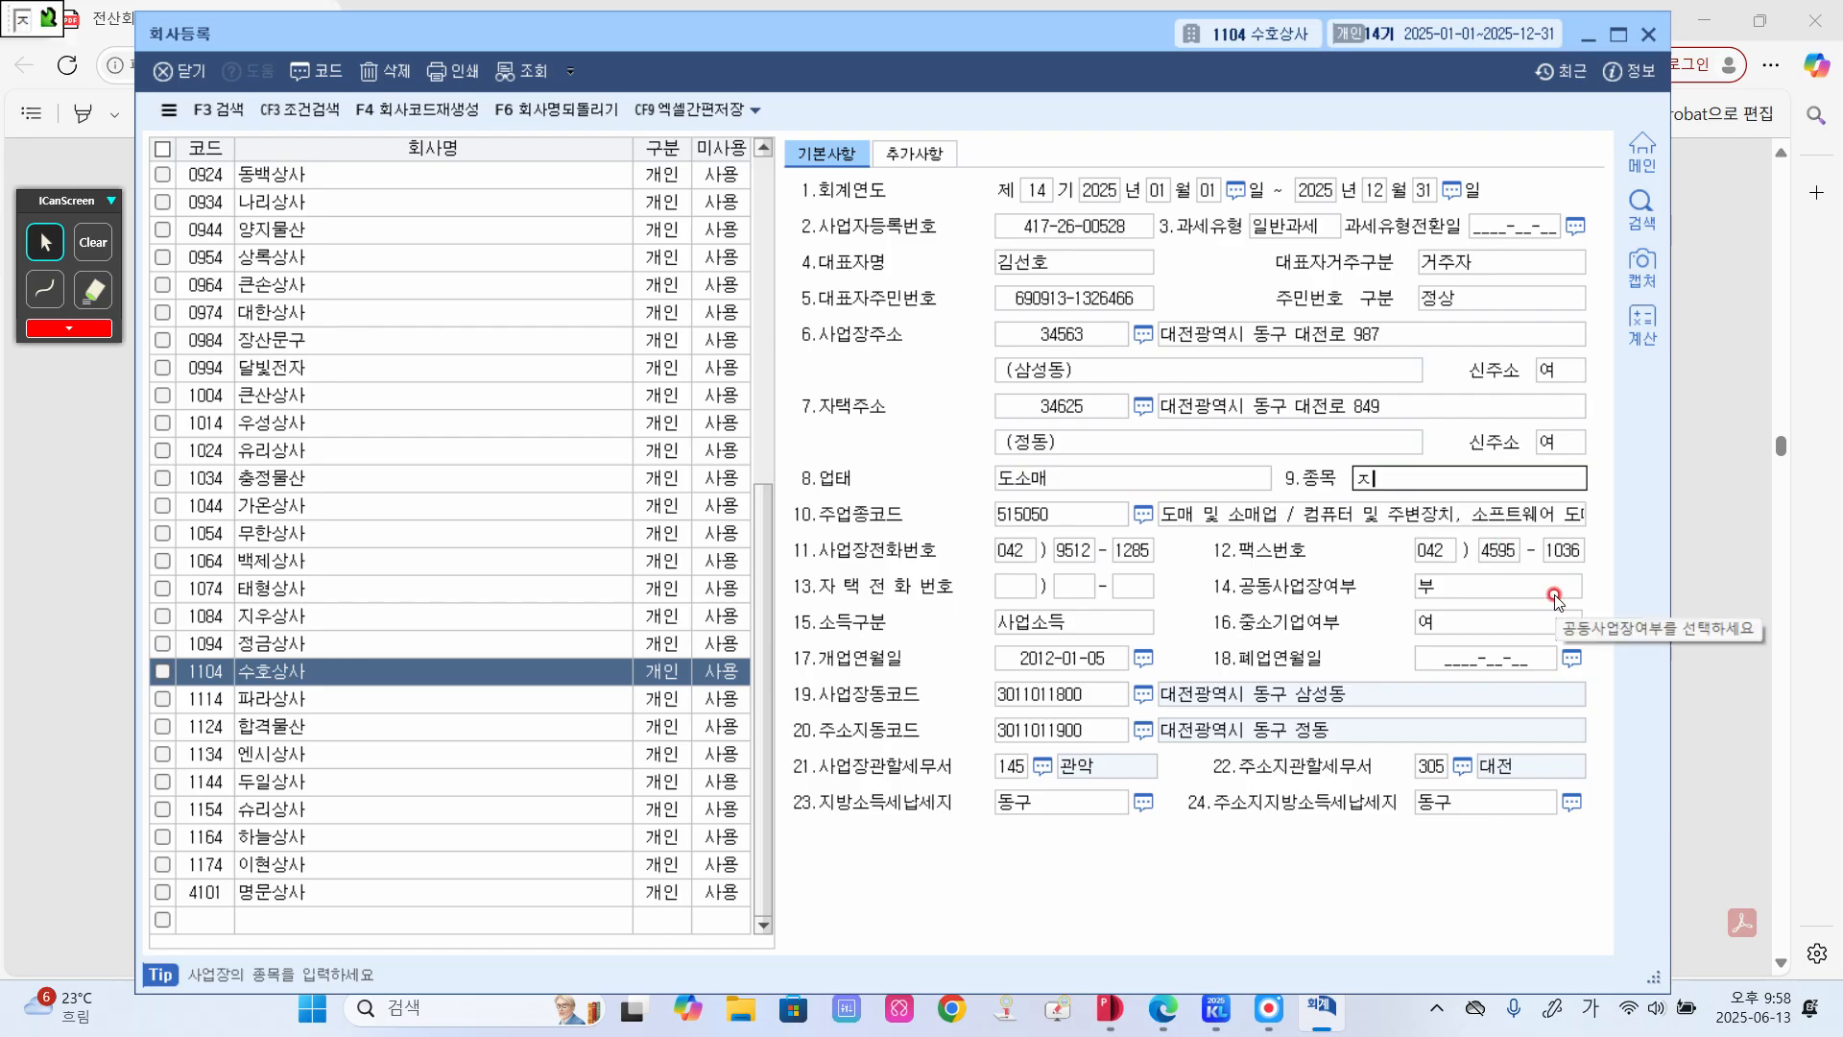
type("제품")
key("Return")
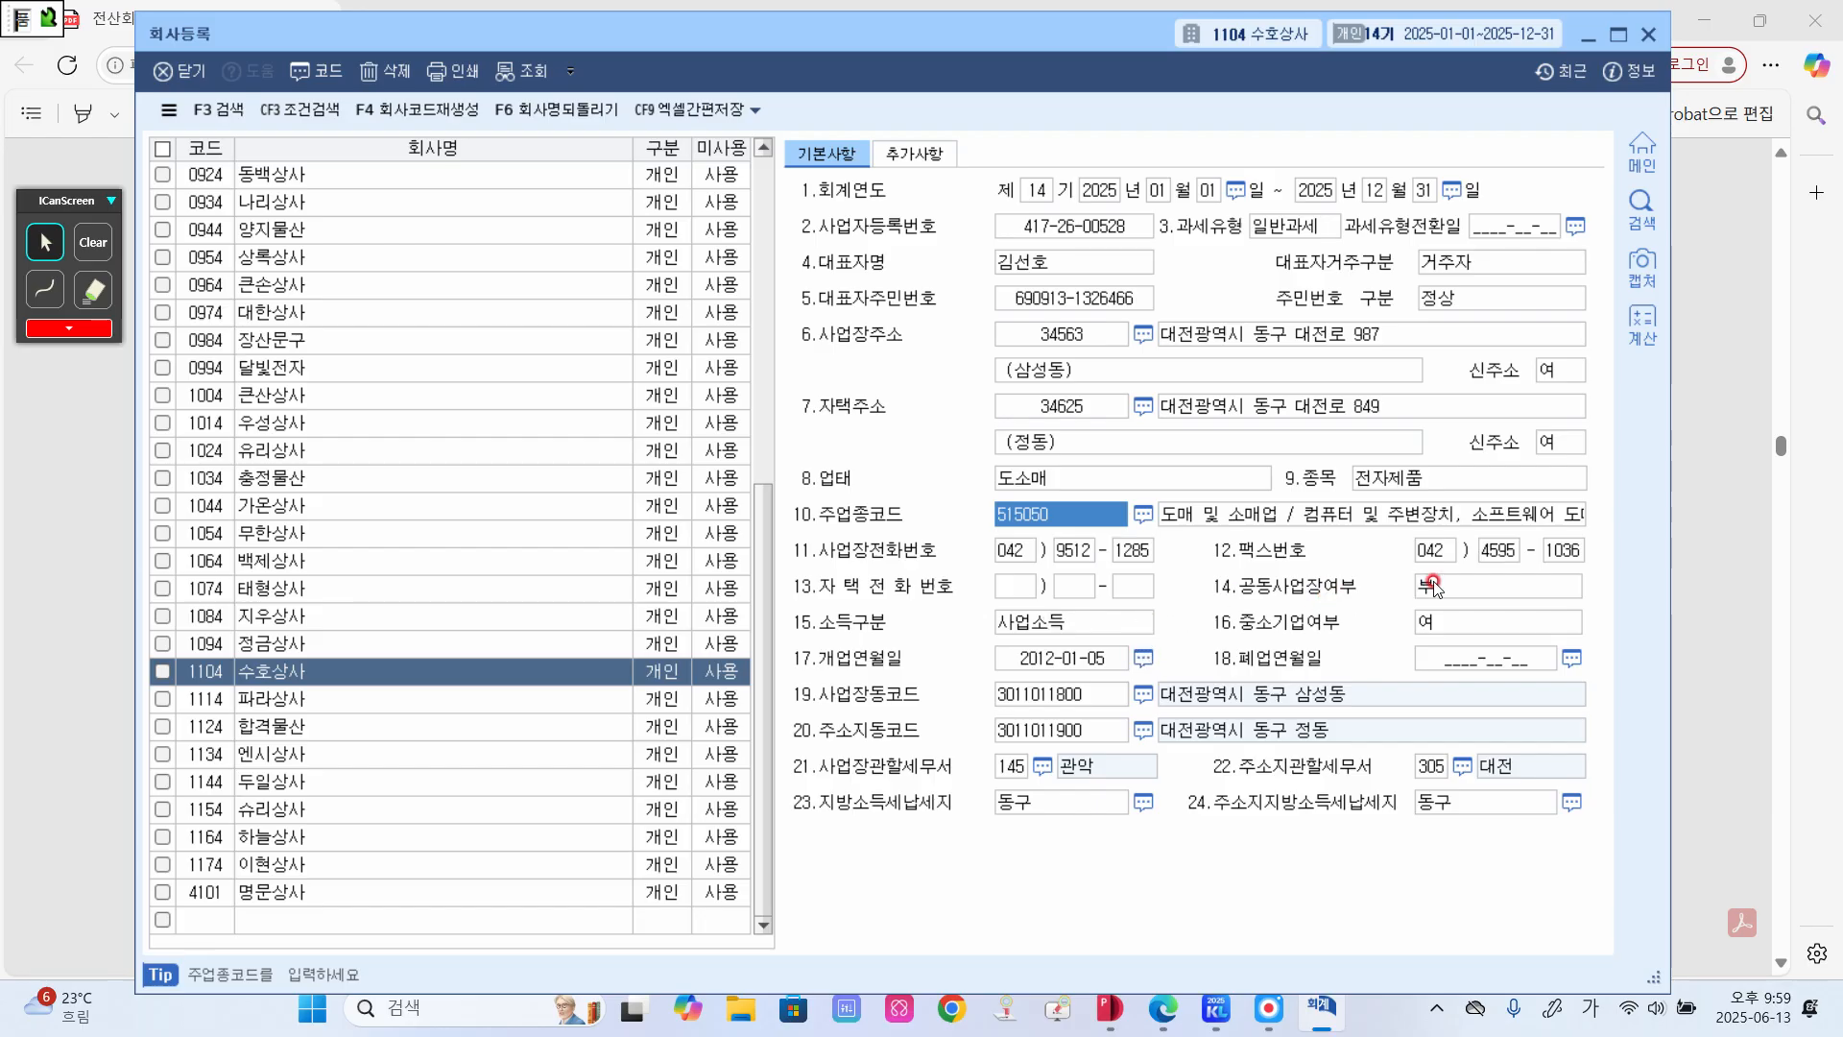
- Set the company's opening date (개업연월일) to 2012-09-14
left_click(1096, 664)
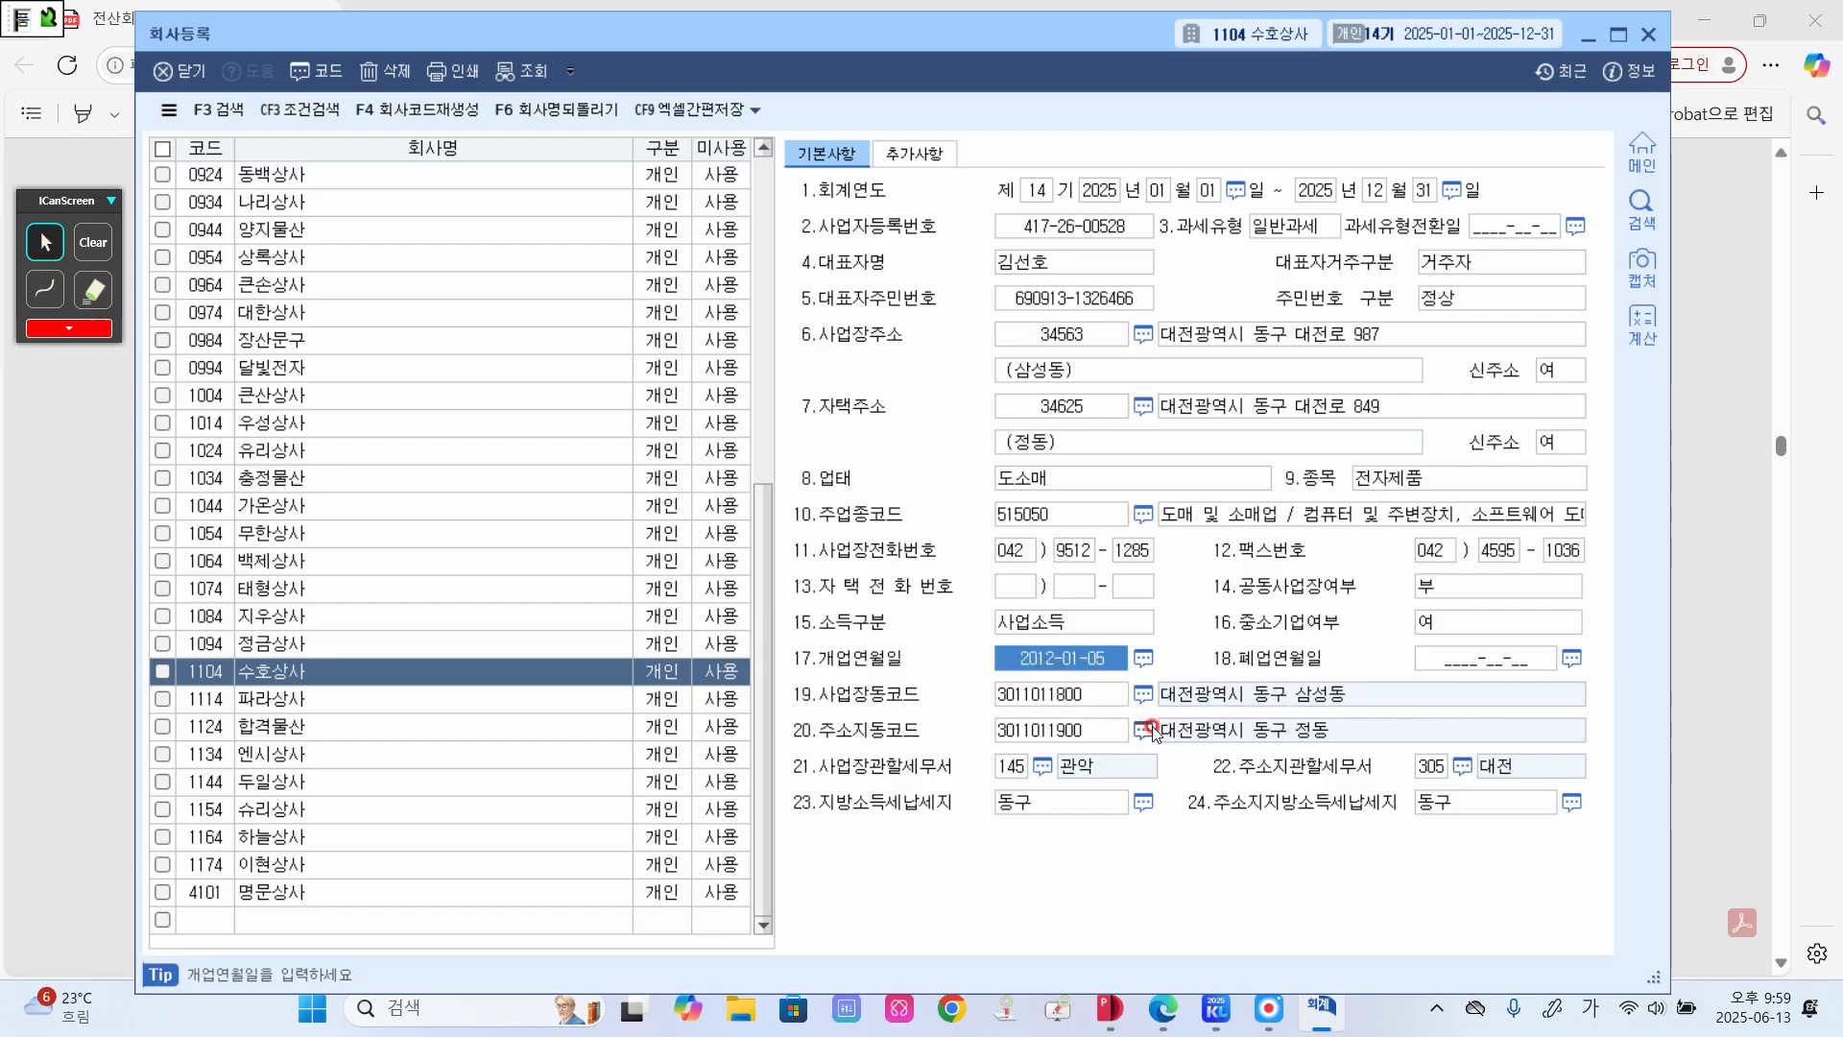
type("2012-")
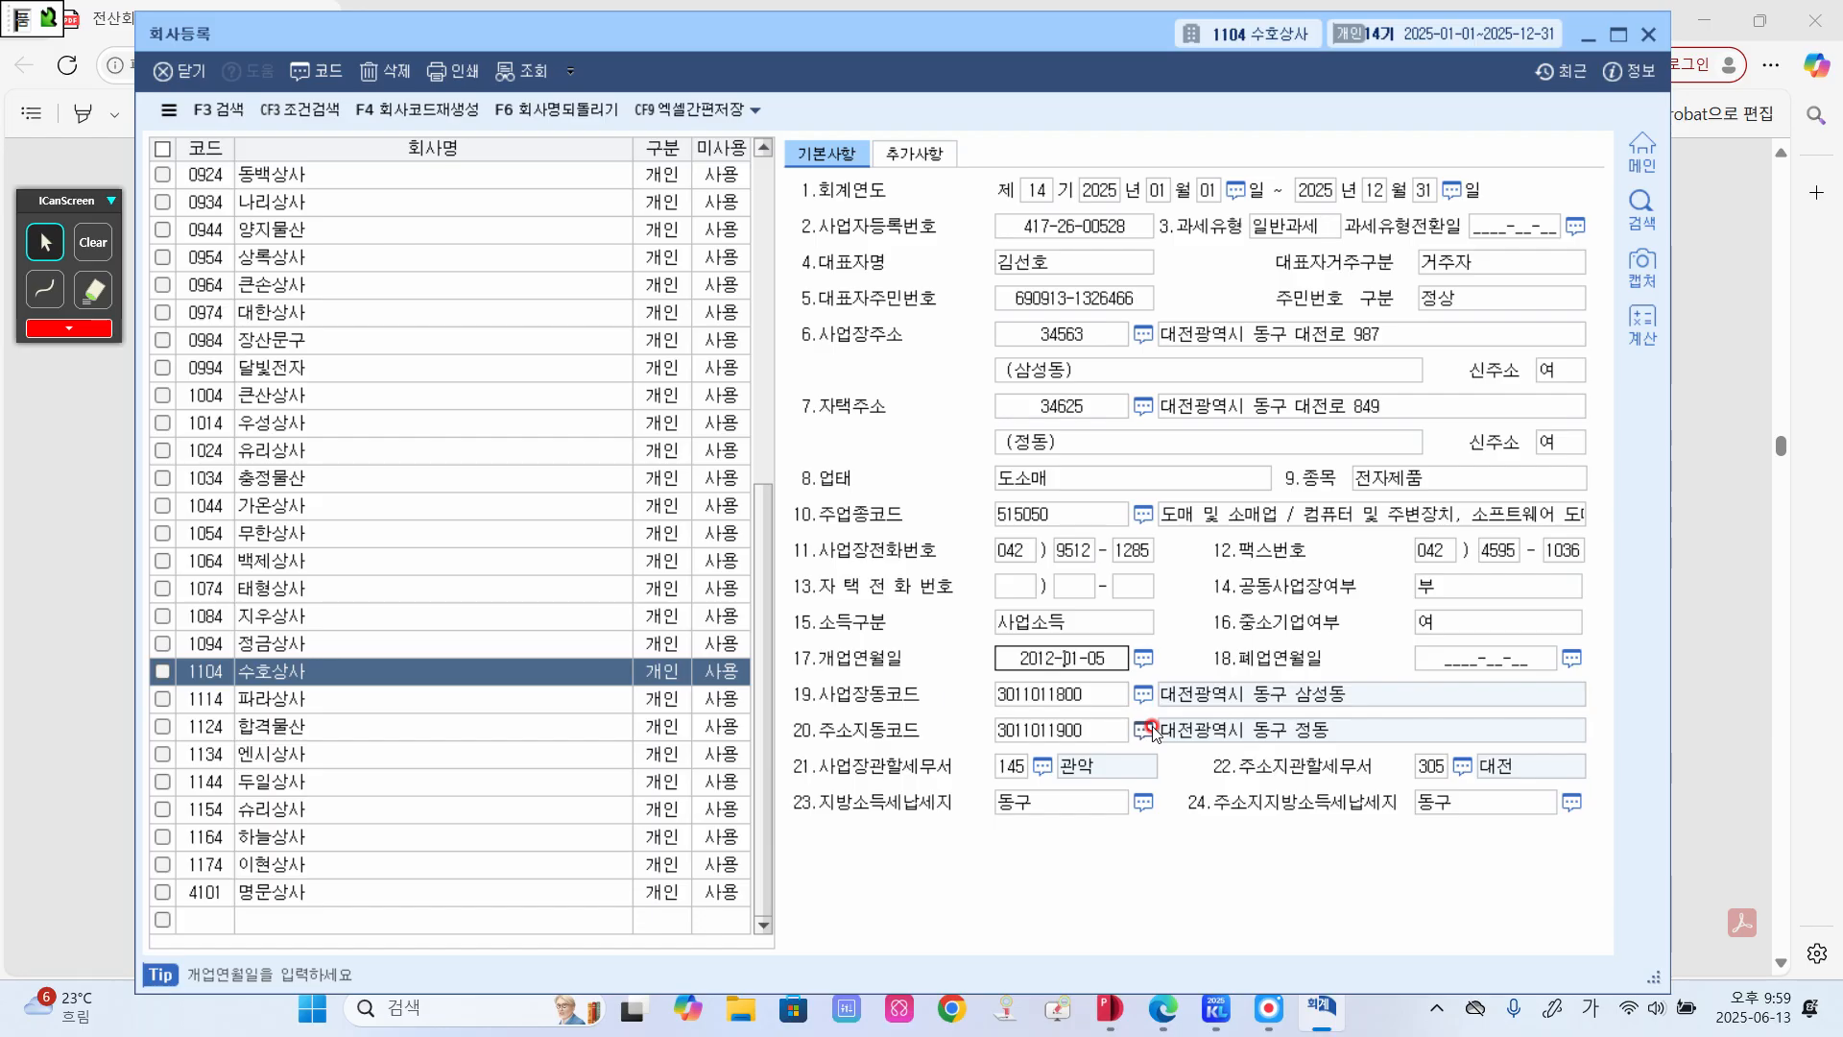
type("09-14")
key("Return")
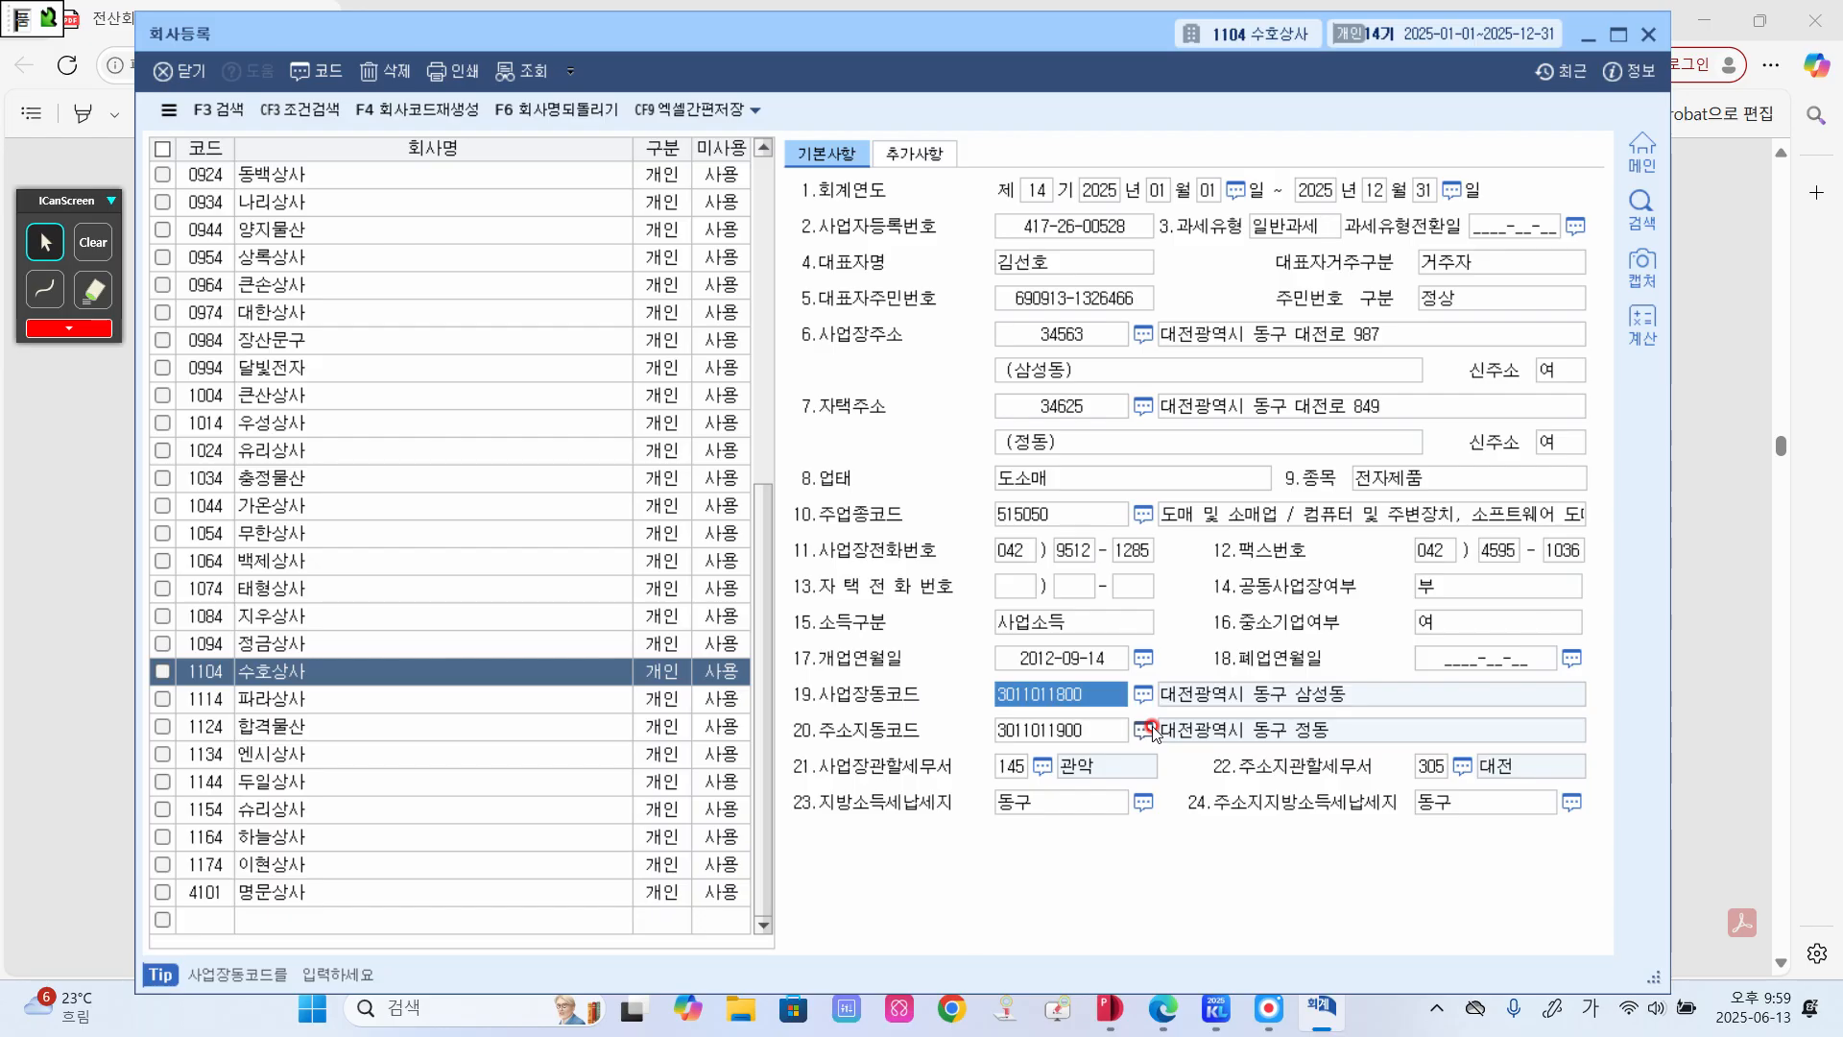
- Set the business location's tax office (사업장관할세무서) to 대전, code 305, and pass through the remaining fields
key("Return")
key("Return")
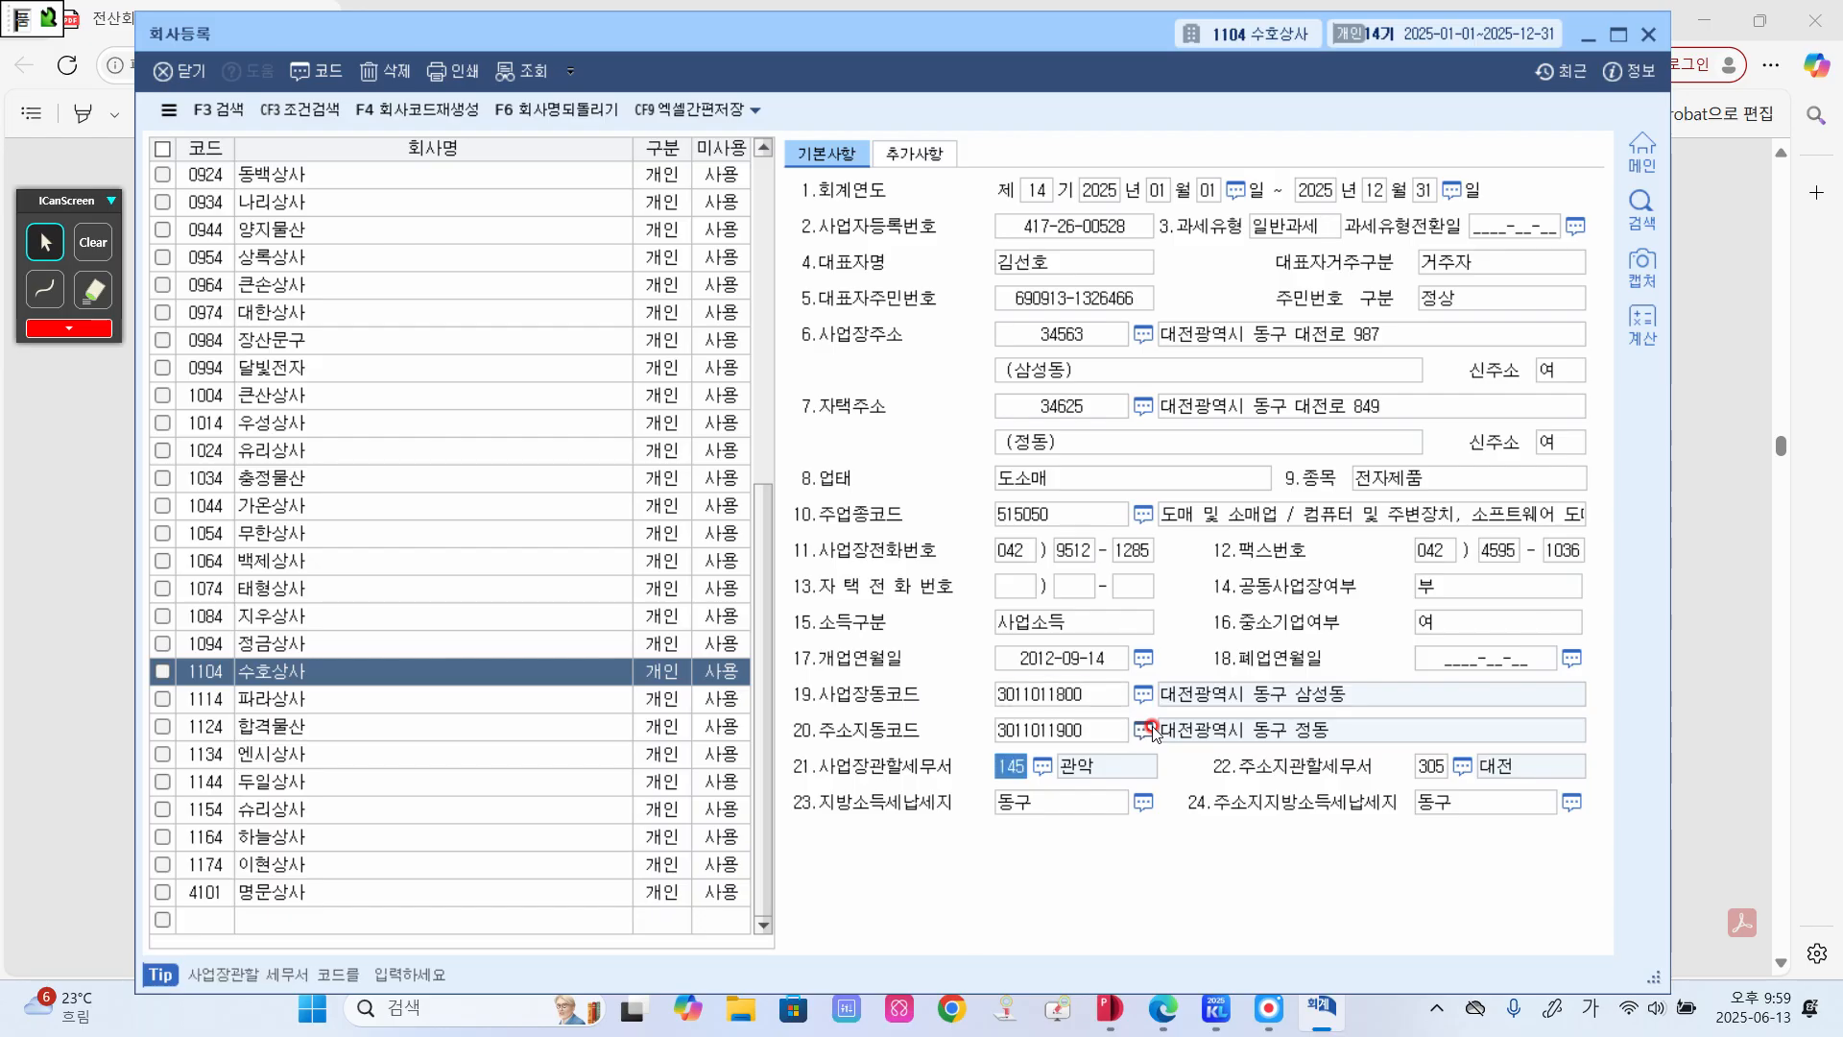
key("F2")
type("대전")
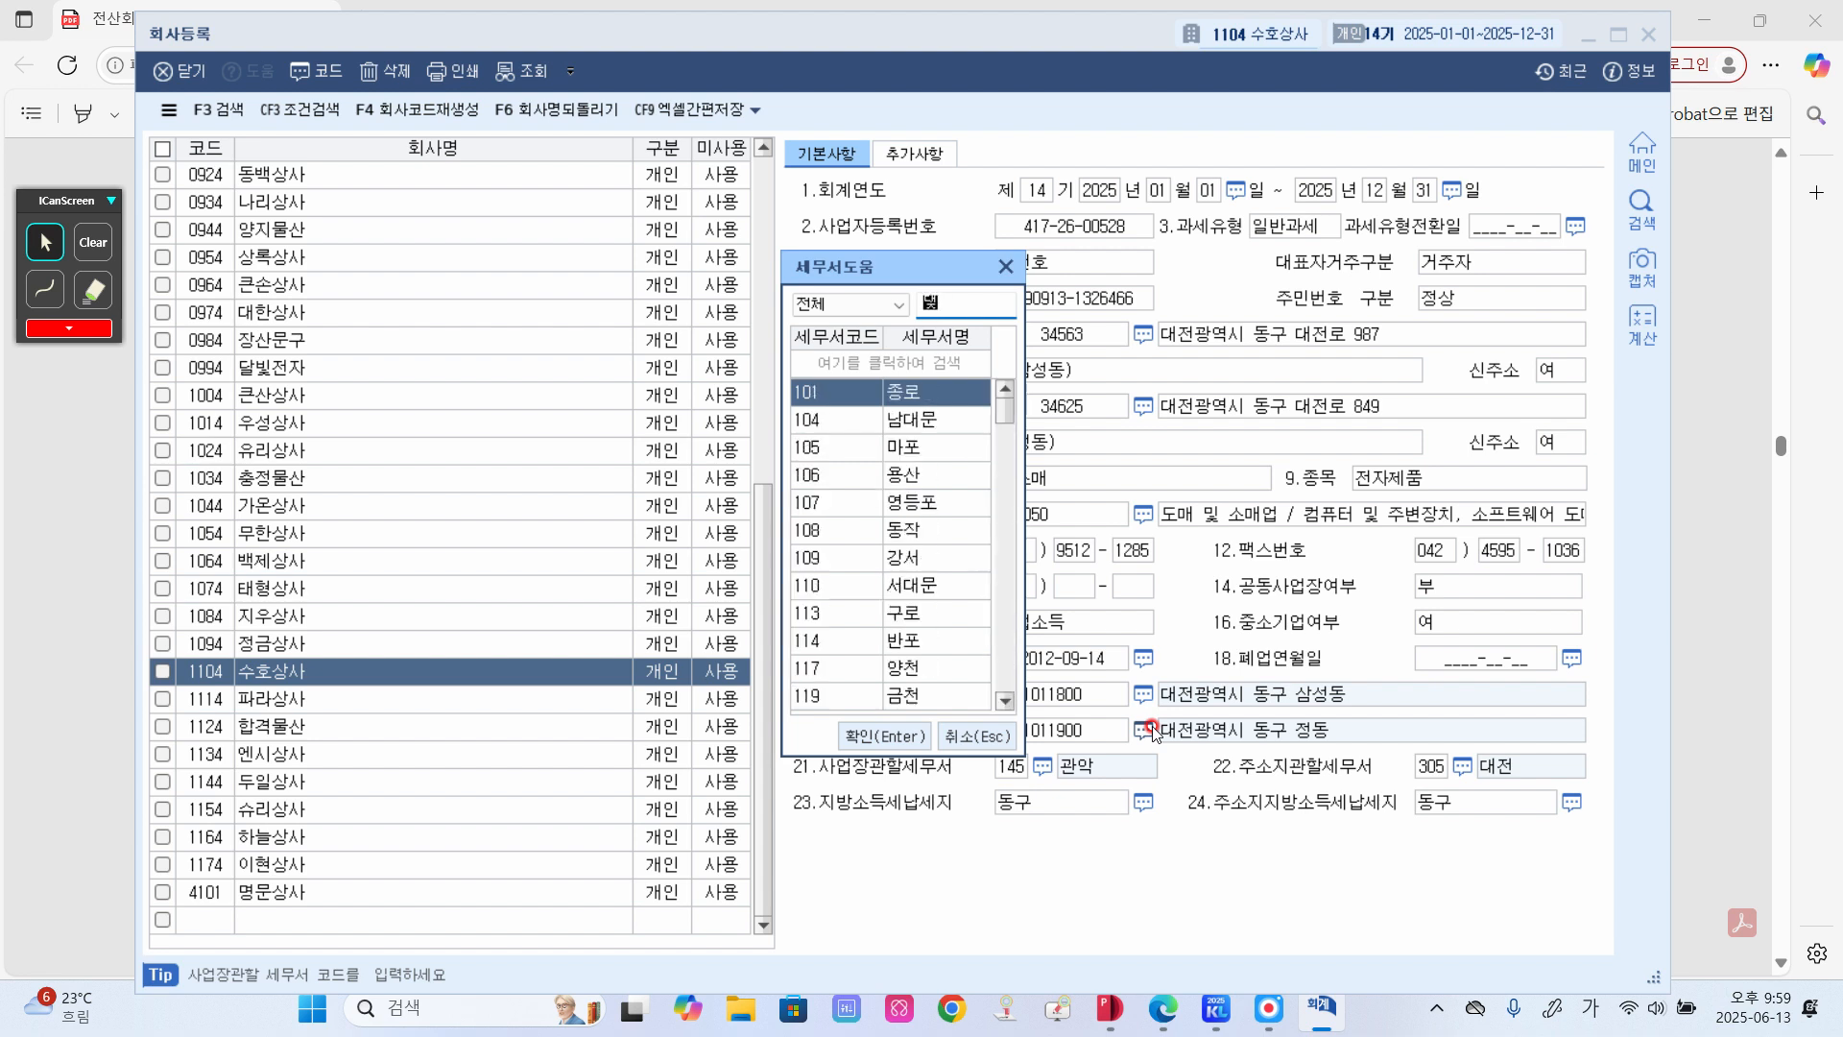
key("Return")
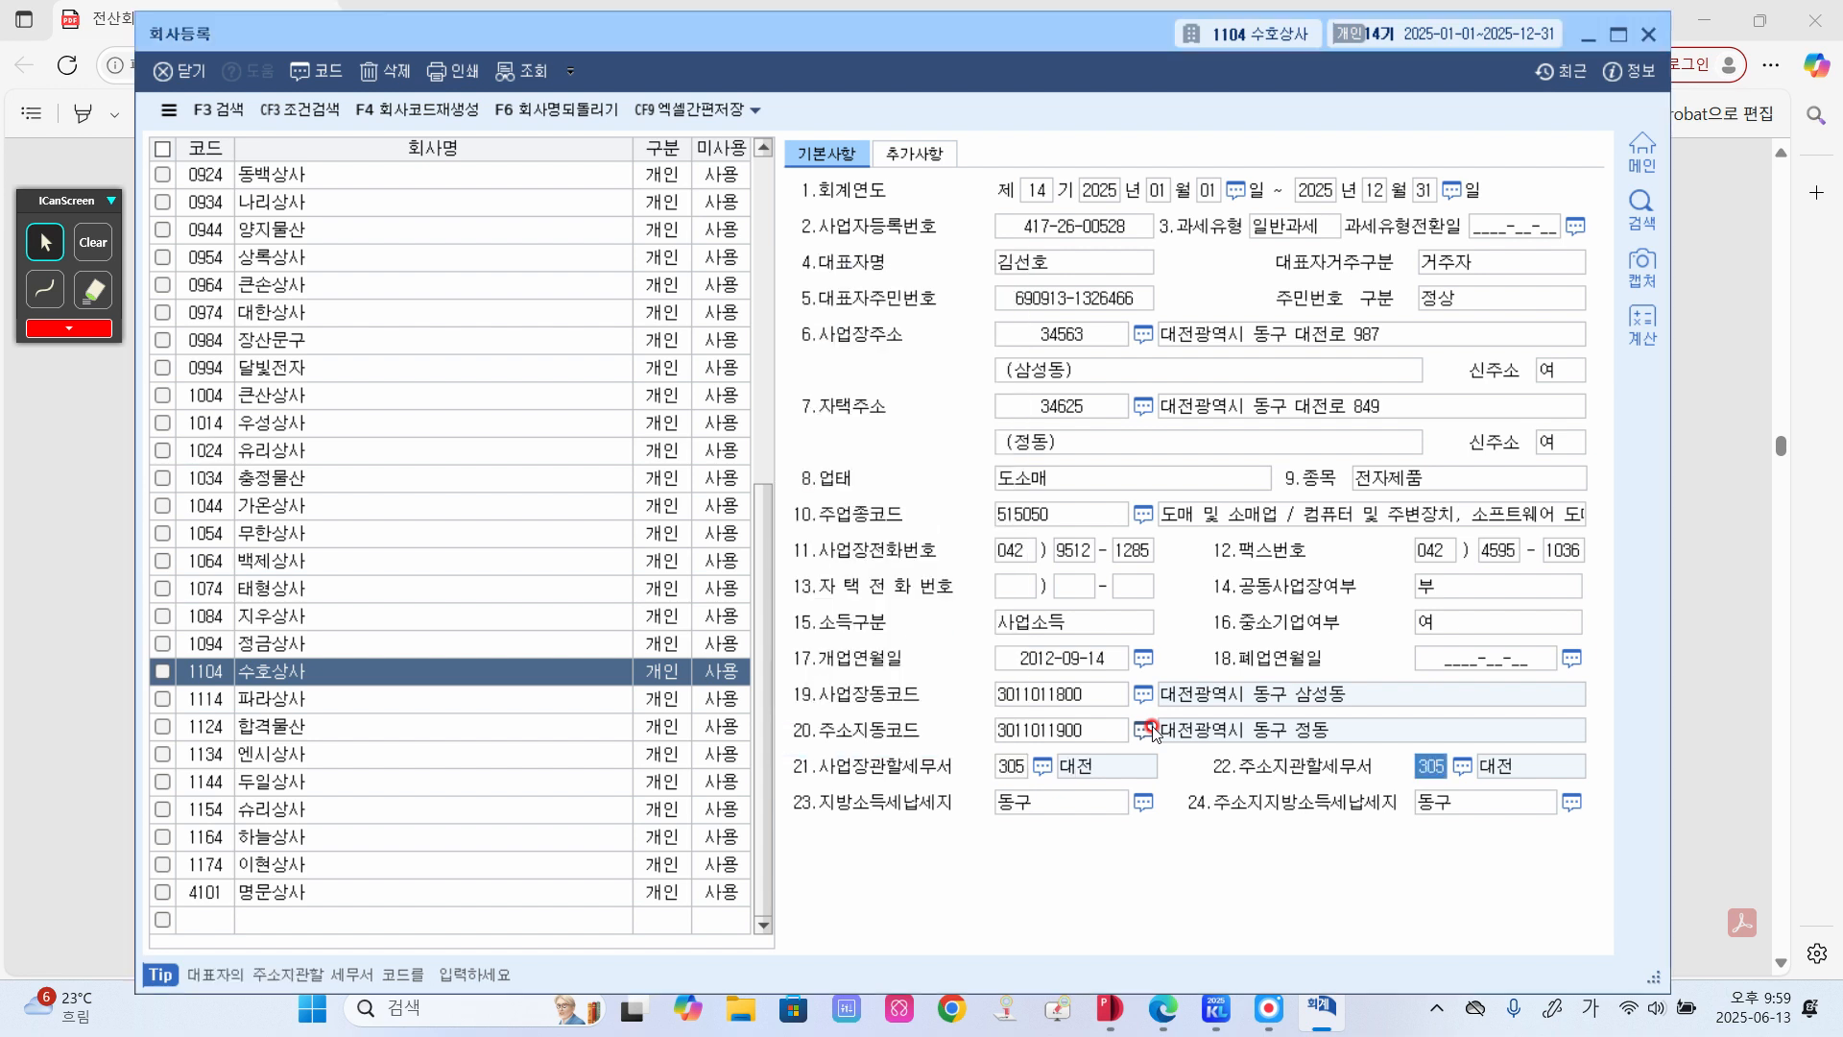
key("Return")
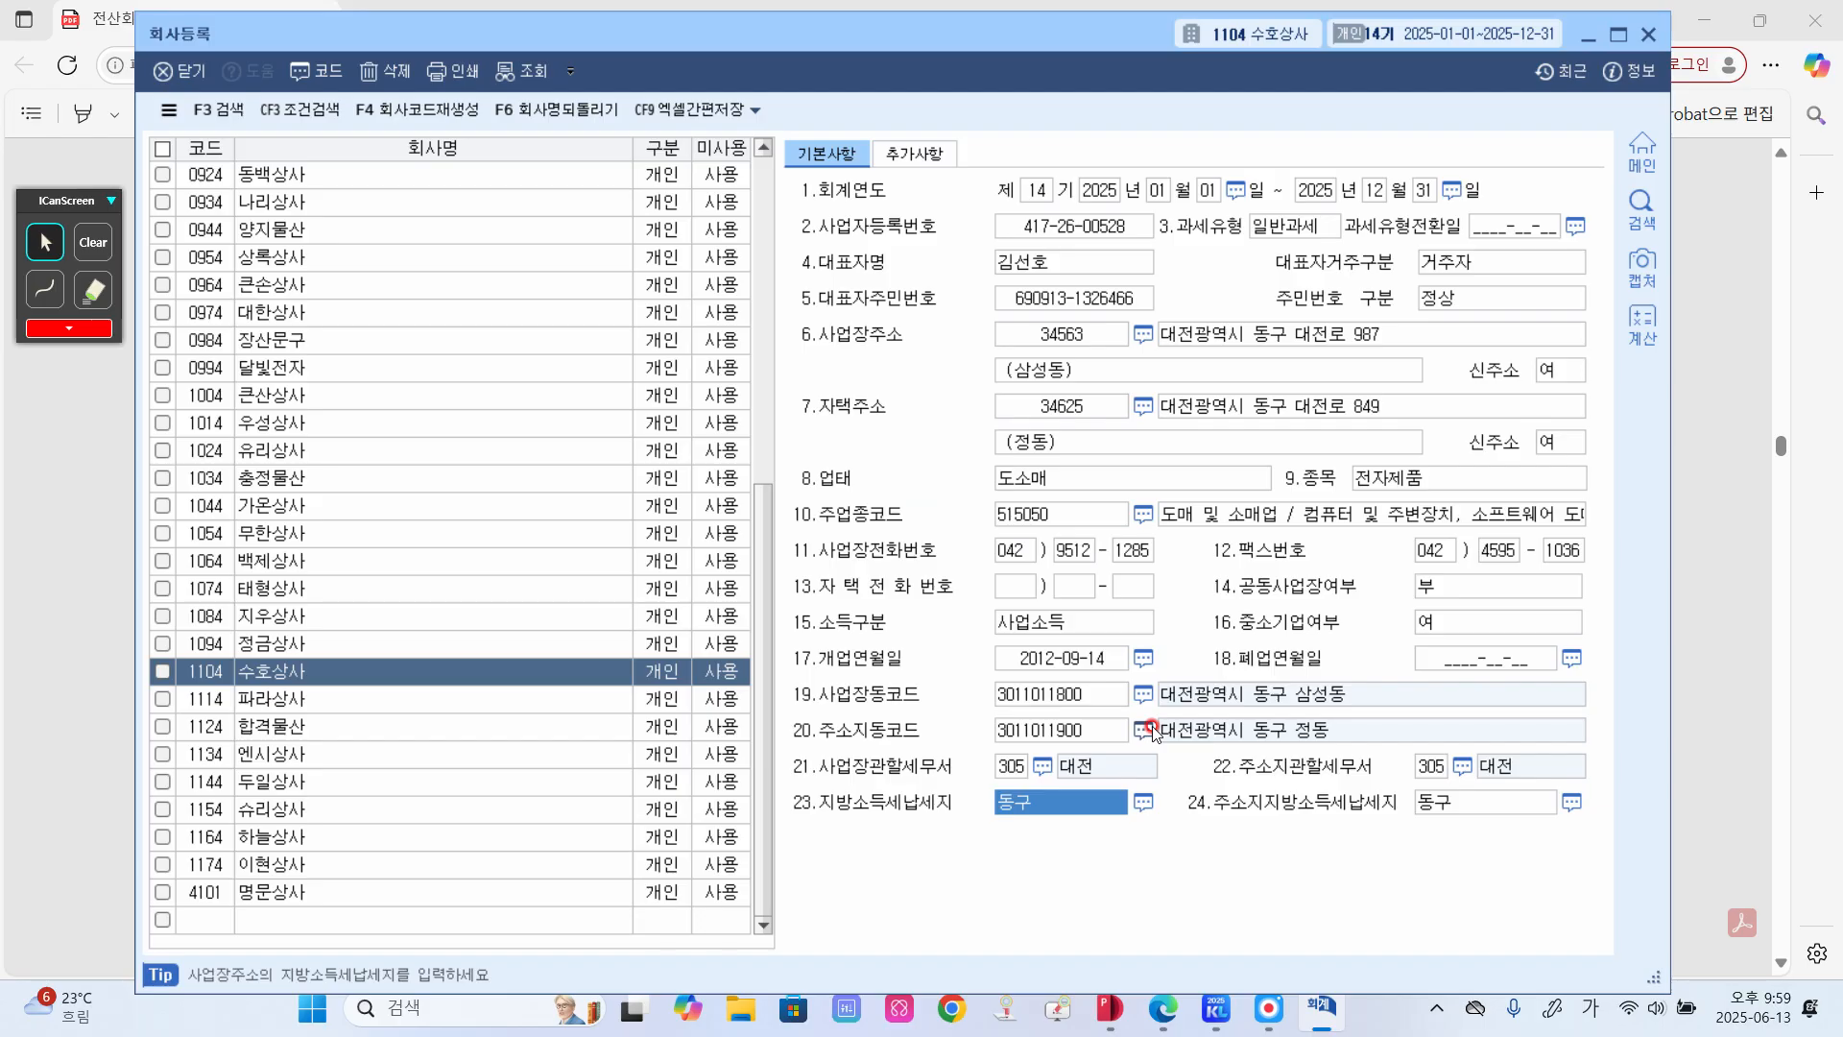
key("Return")
key("Return")
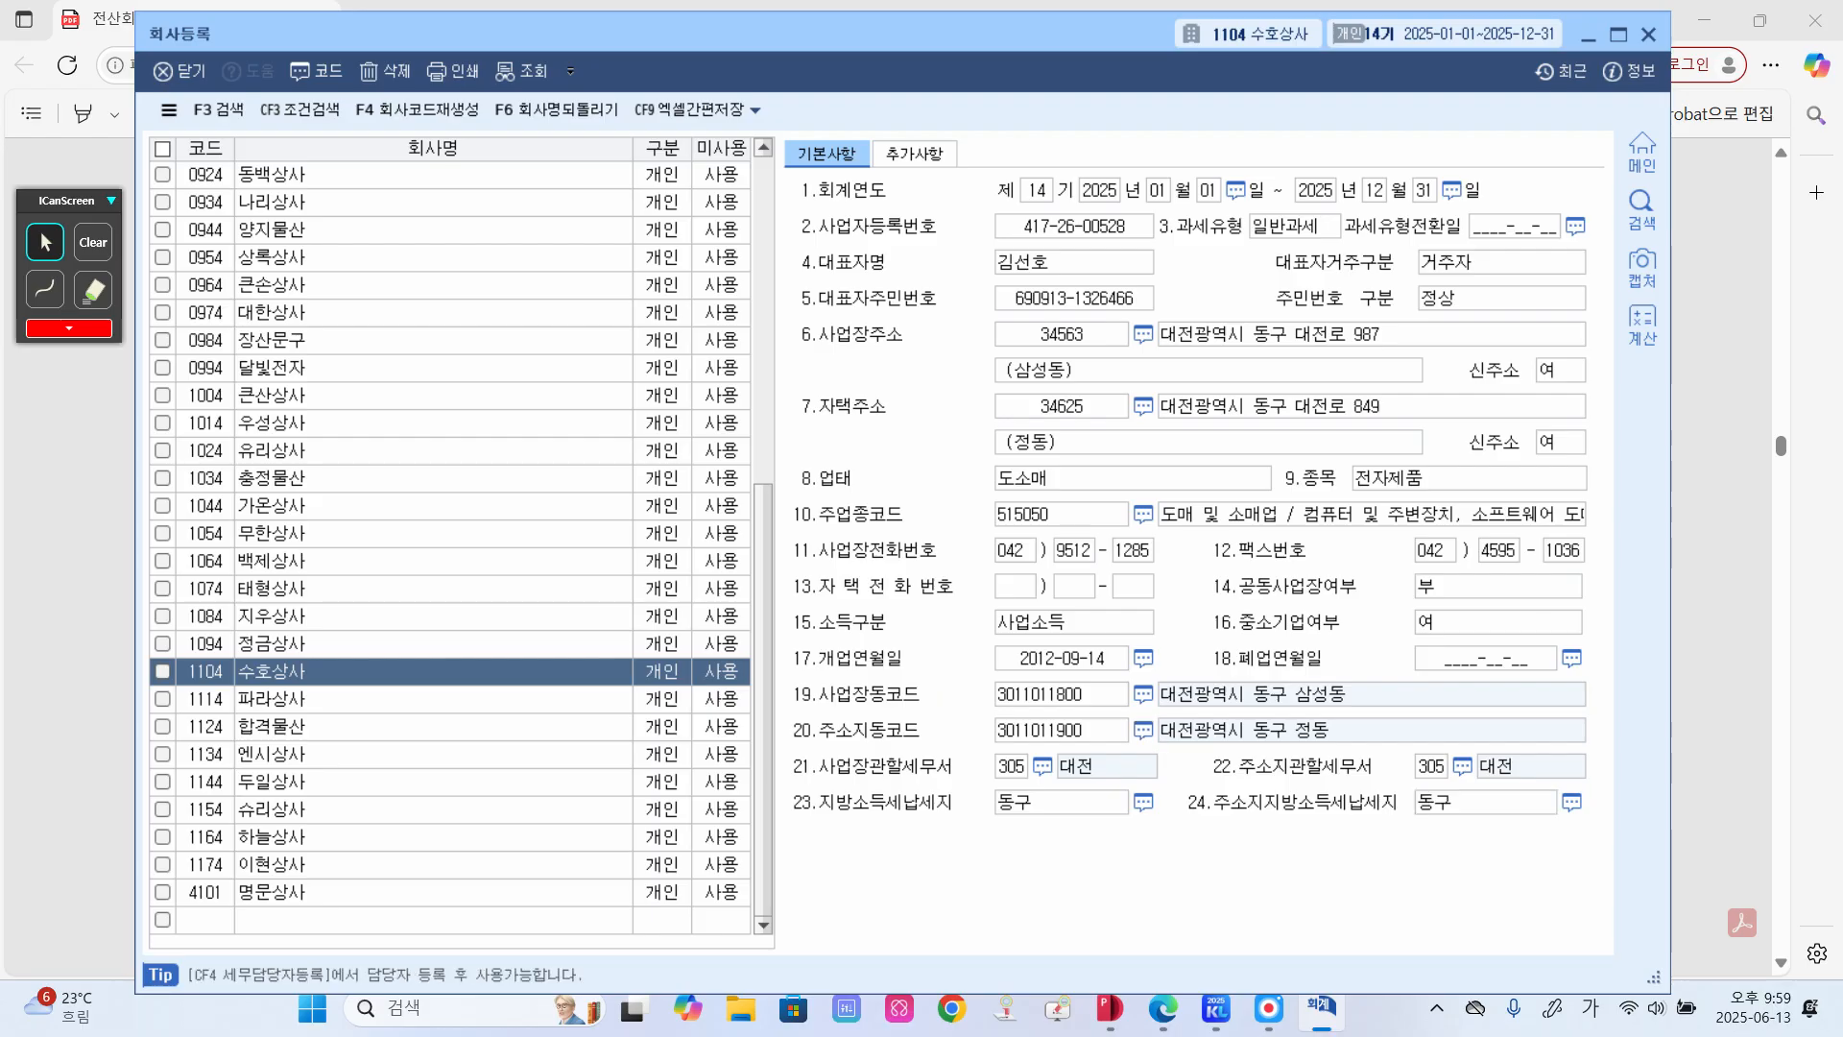
- Bring up problem 2's income statement in the exam PDF, and close the 회사등록 window
left_click(1685, 601)
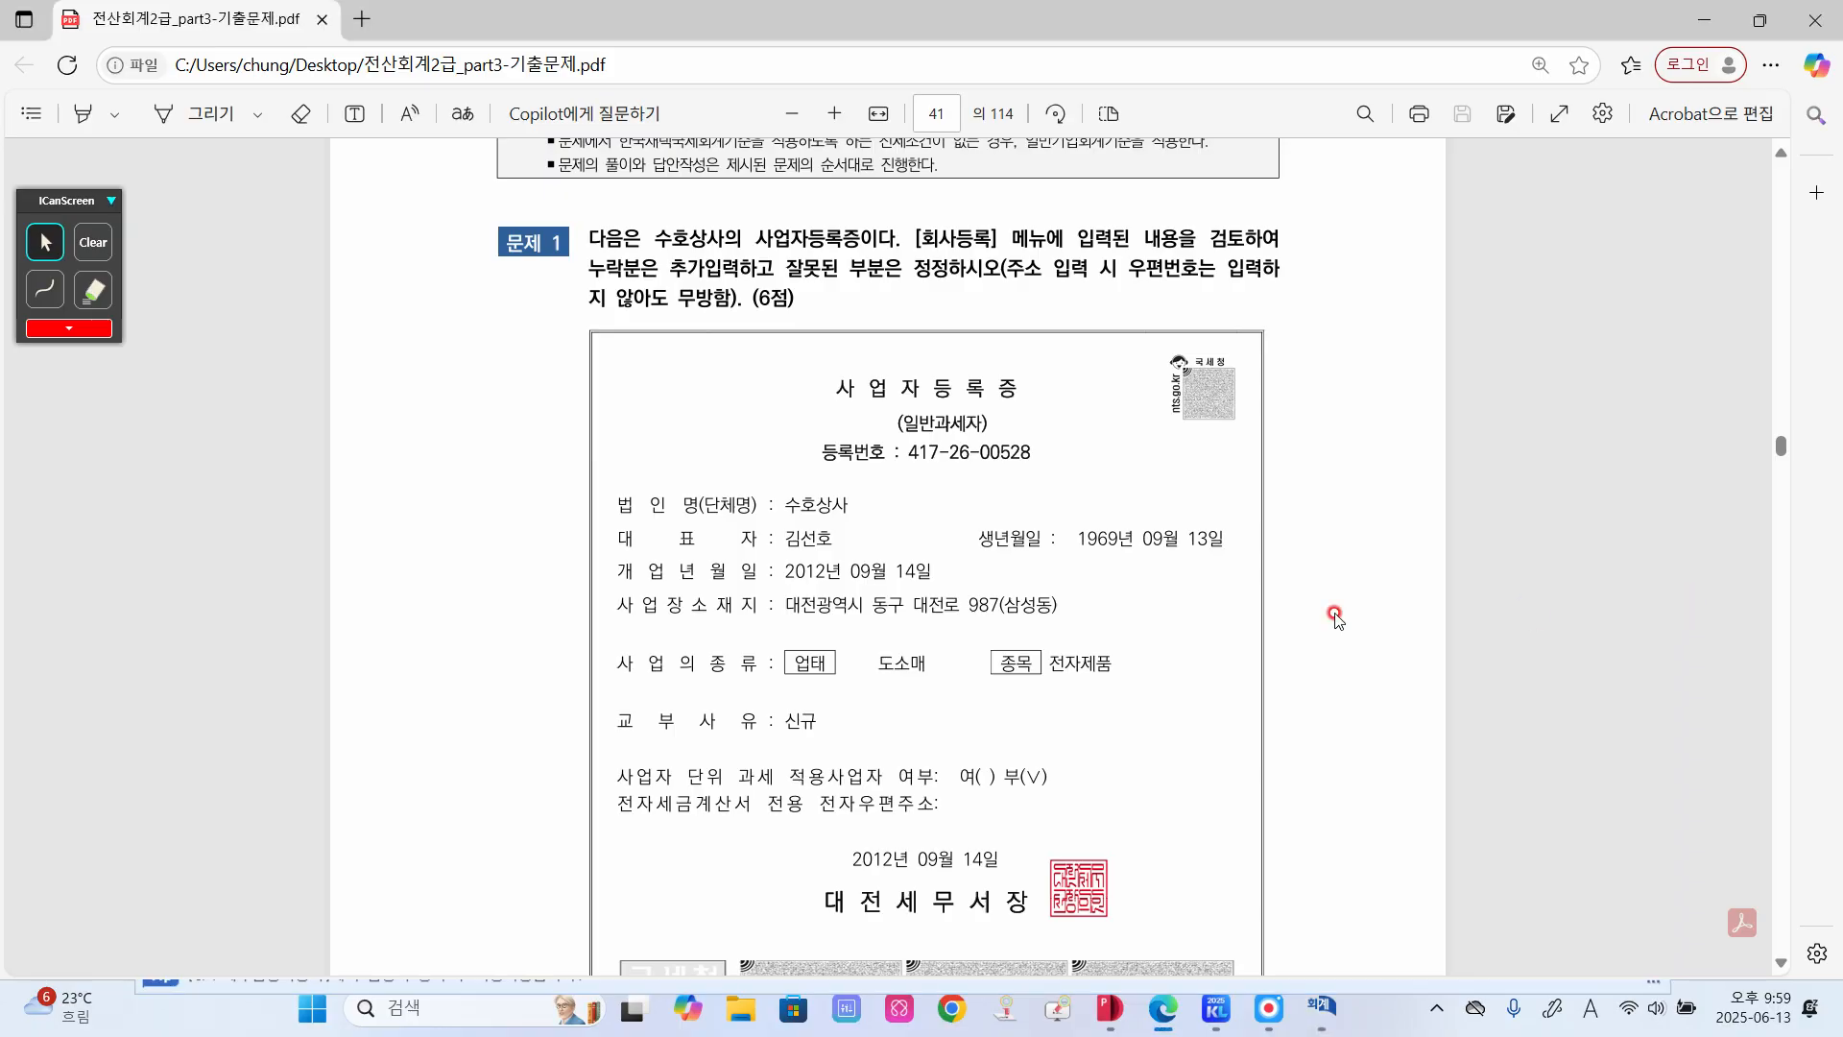
scroll(1033, 544, "down", 3)
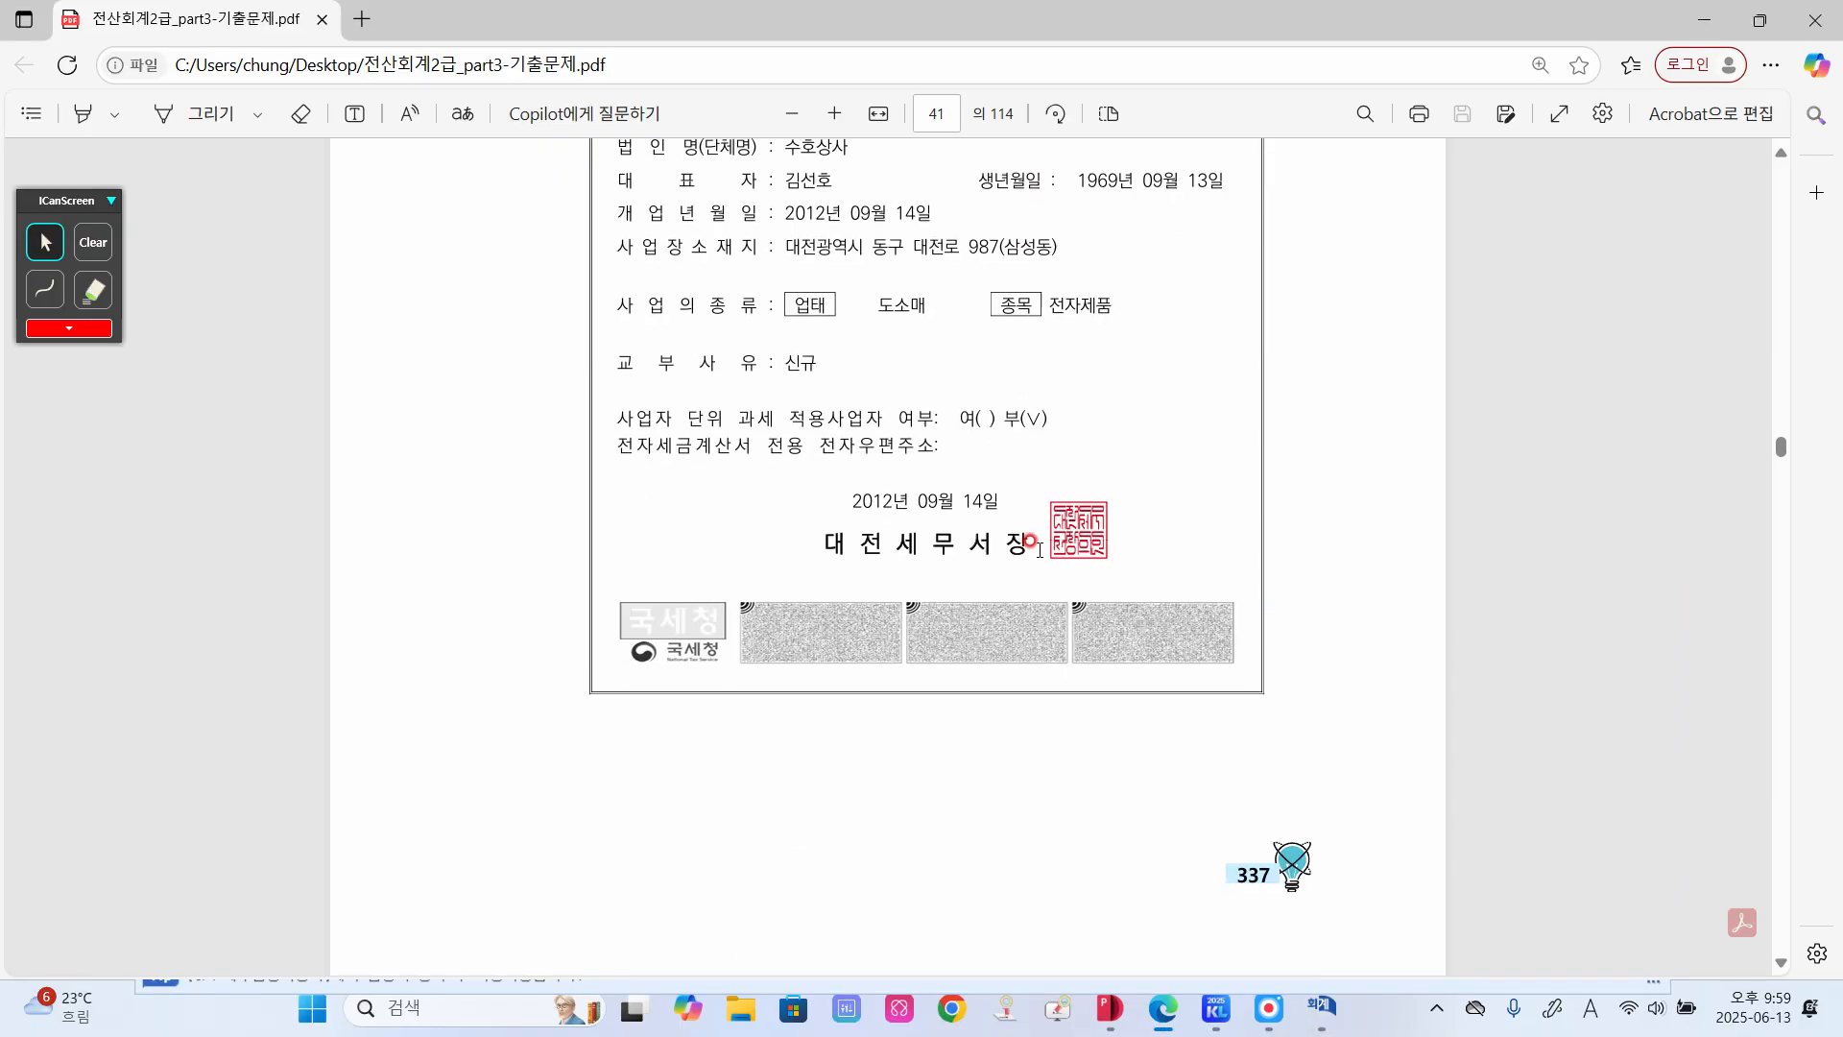
scroll(1033, 543, "down", 10)
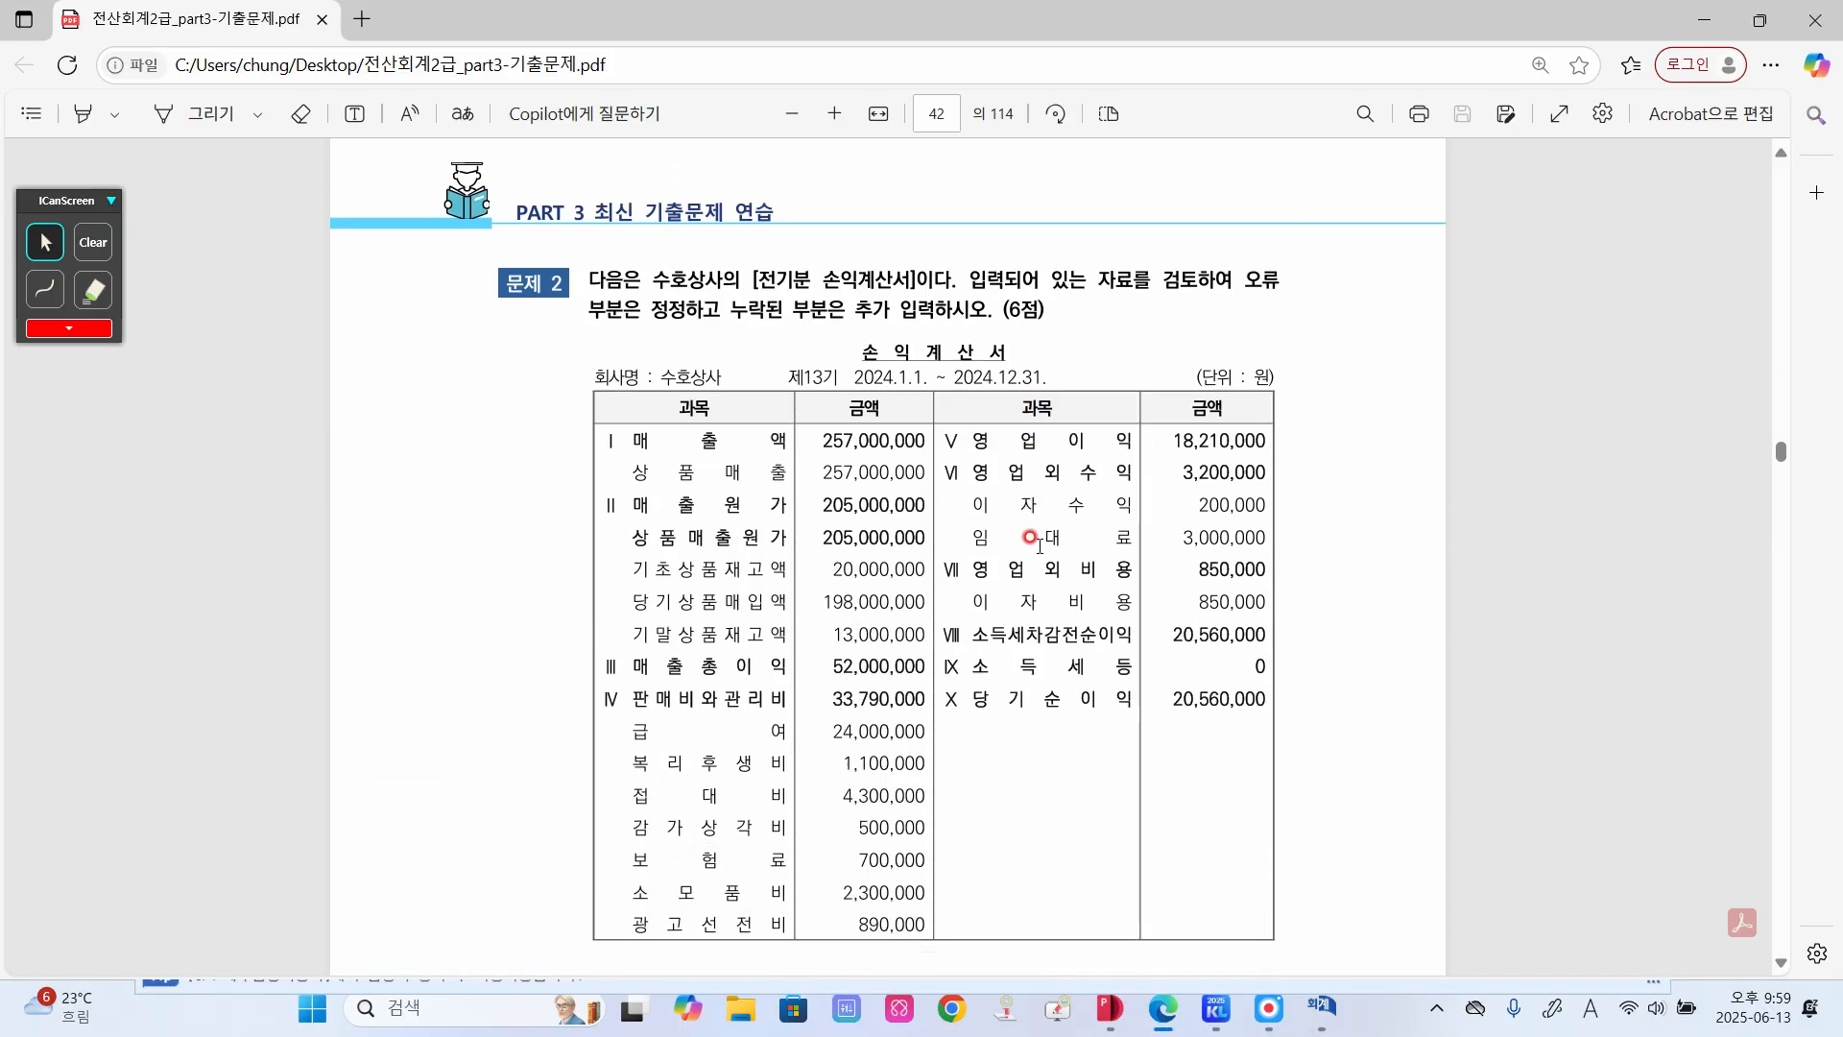
scroll(1033, 544, "down", 1)
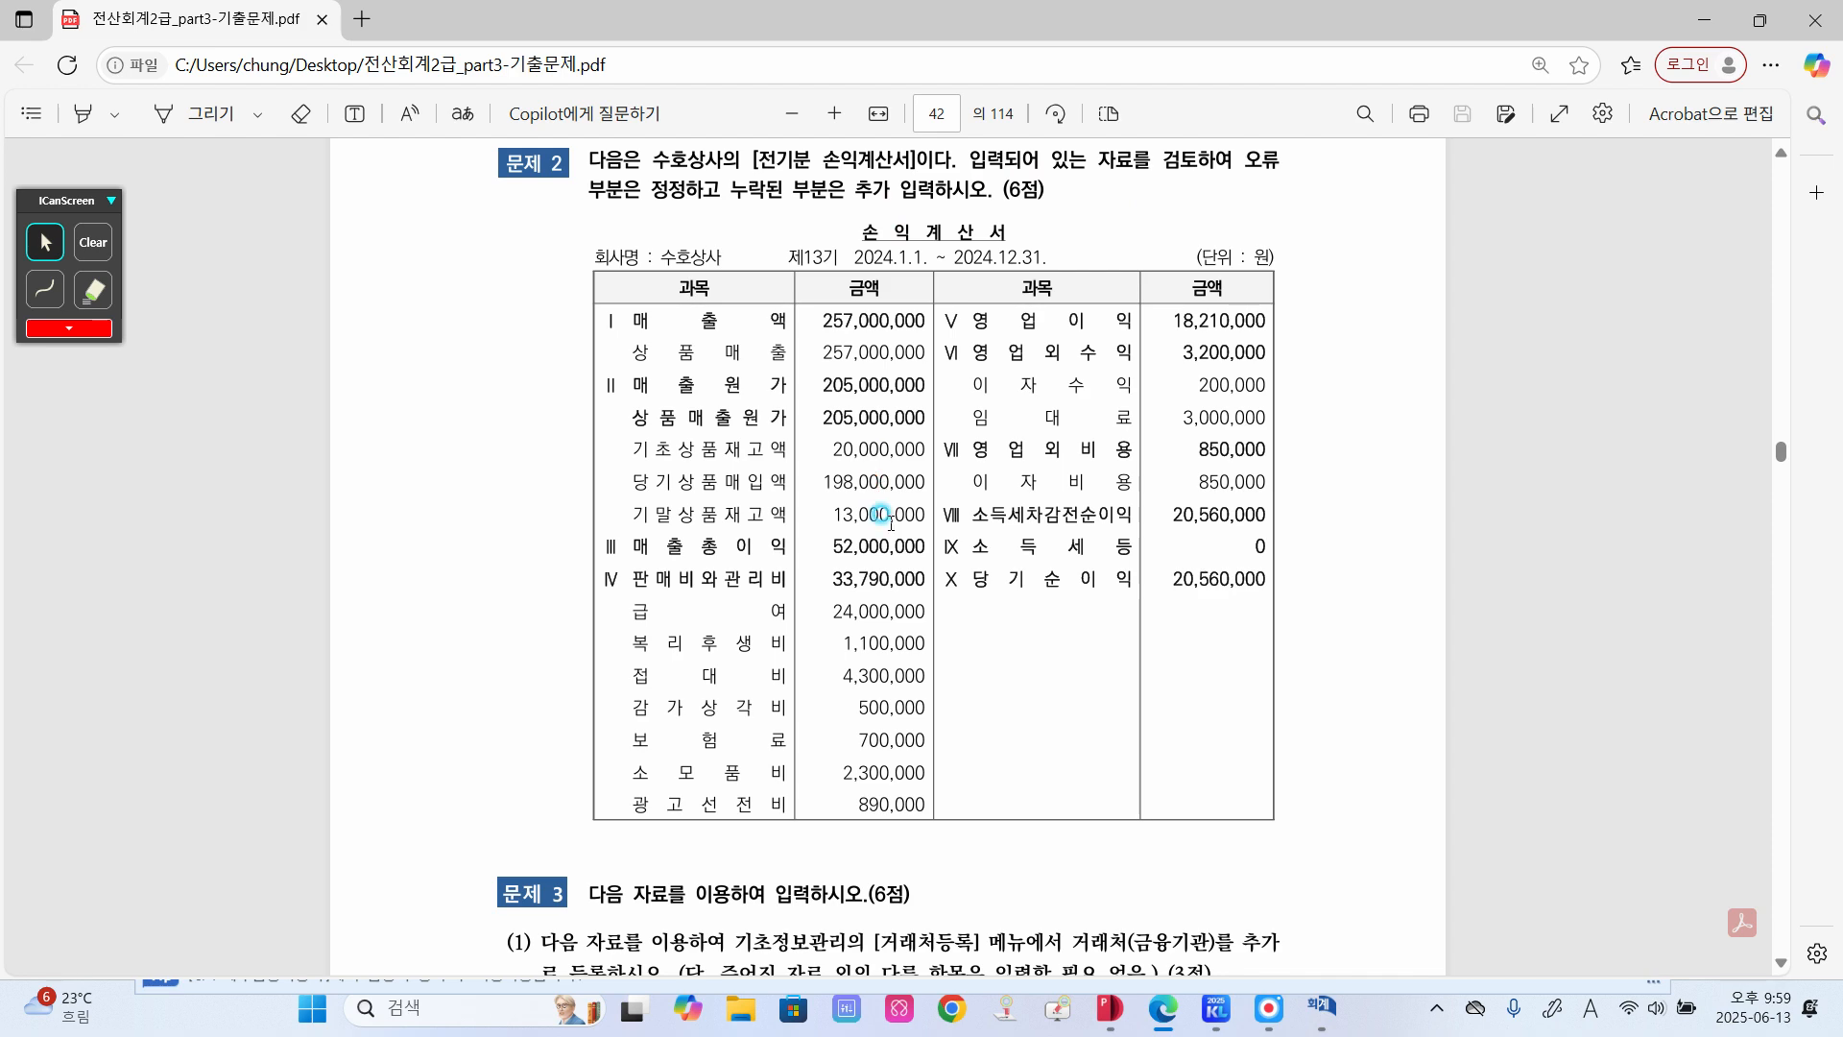
left_click(1315, 1015)
left_click(1645, 38)
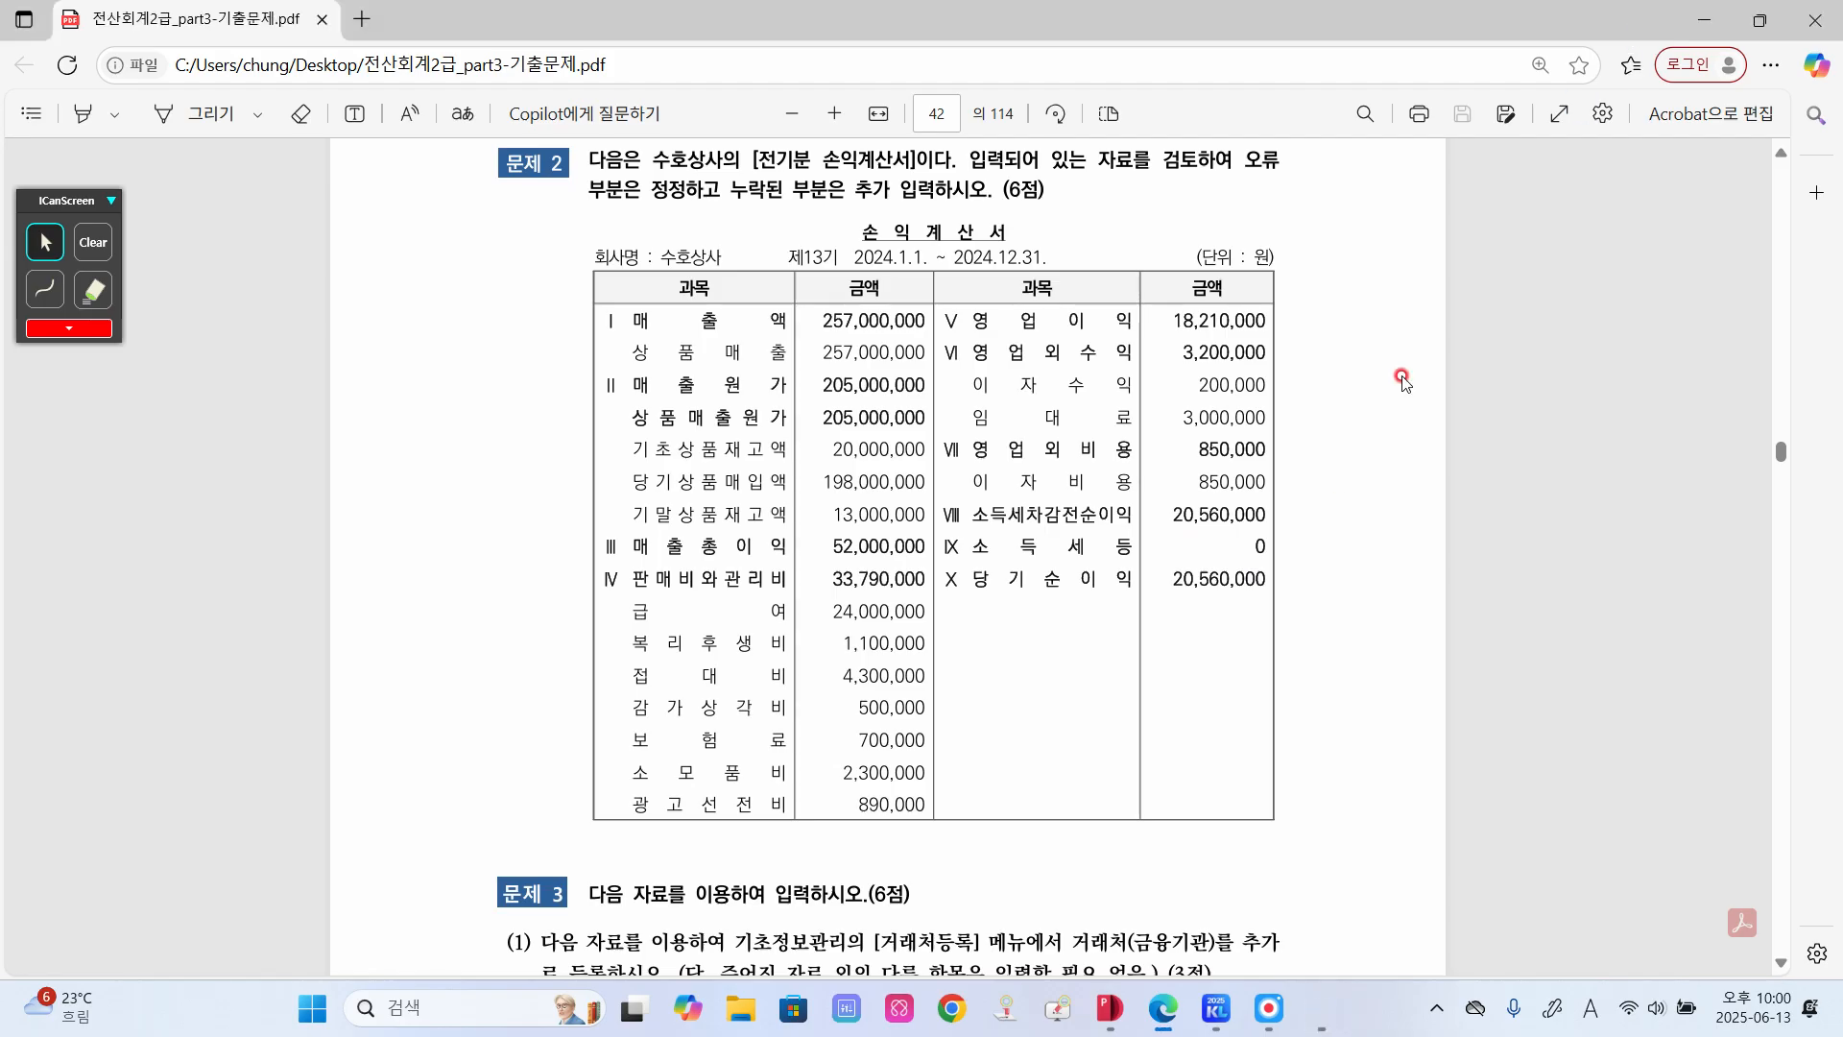
- Open 전기분재무상태표 in KcLep and compare its 상품 amount with 기말상품재고액 in problem 2 of the exam PDF
left_click(1271, 1010)
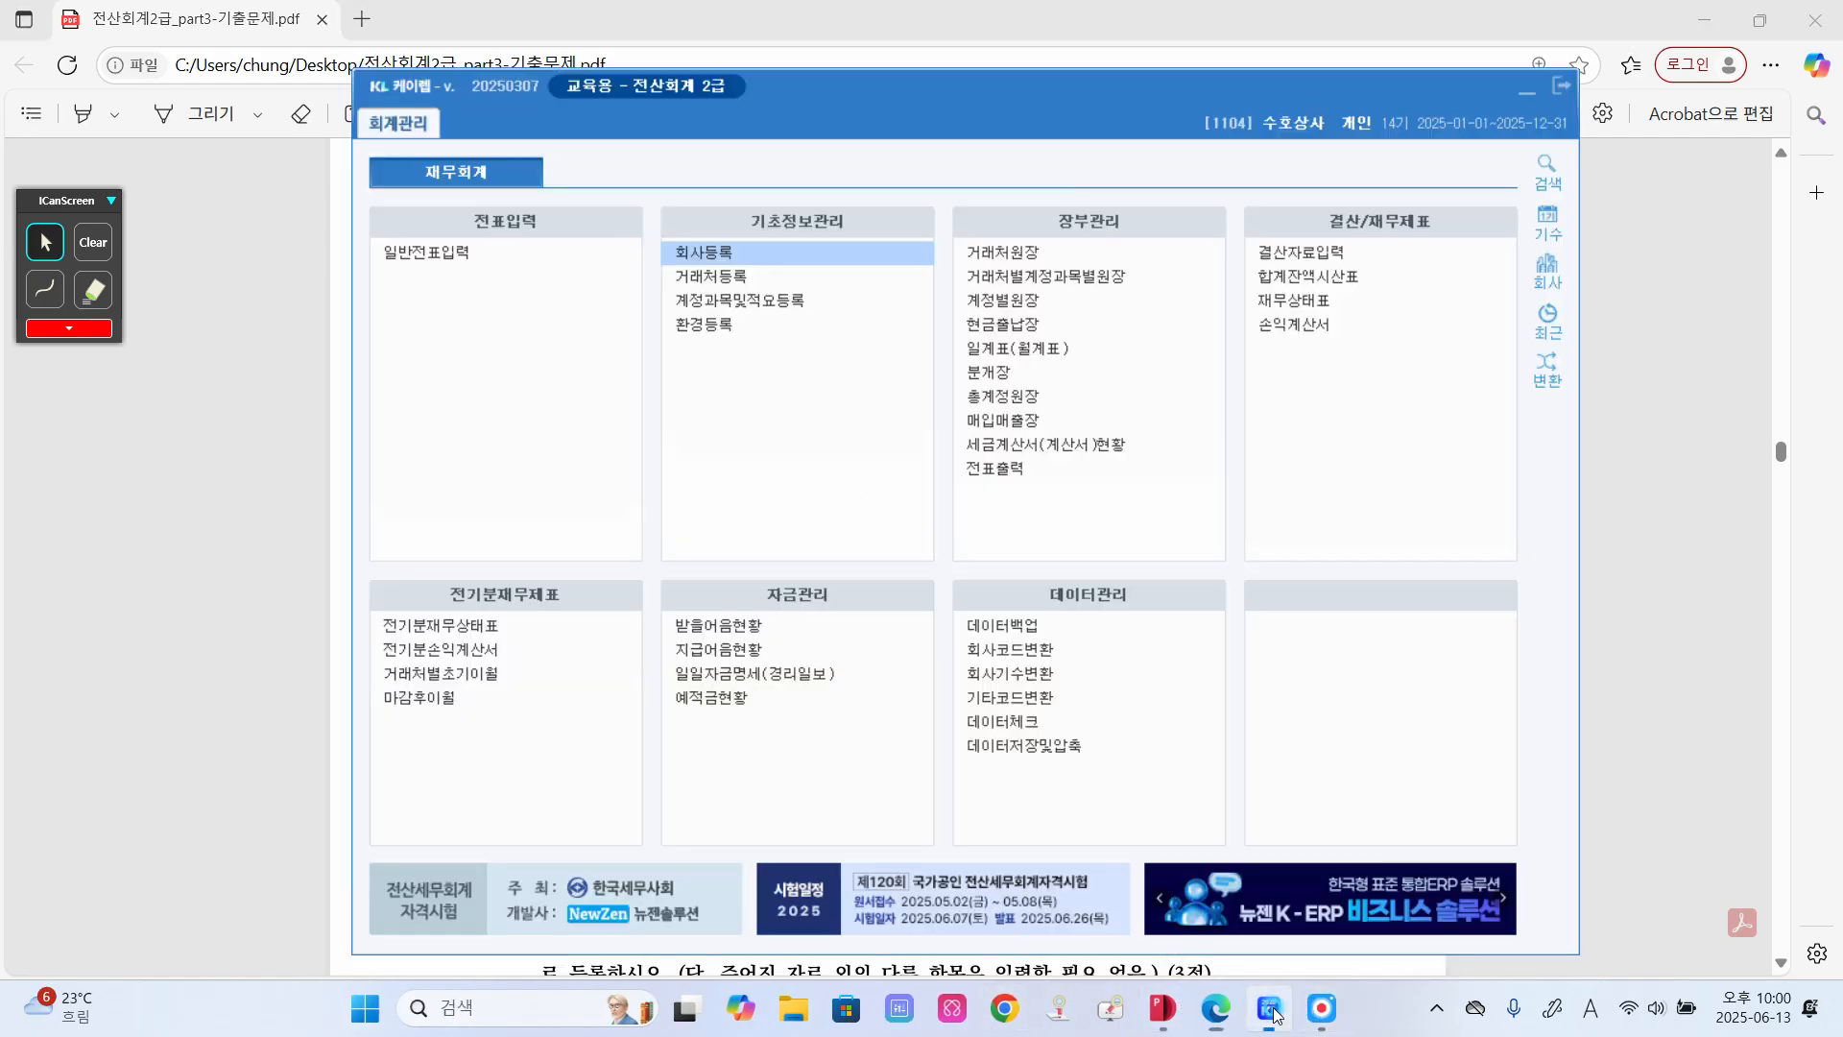
left_click(456, 626)
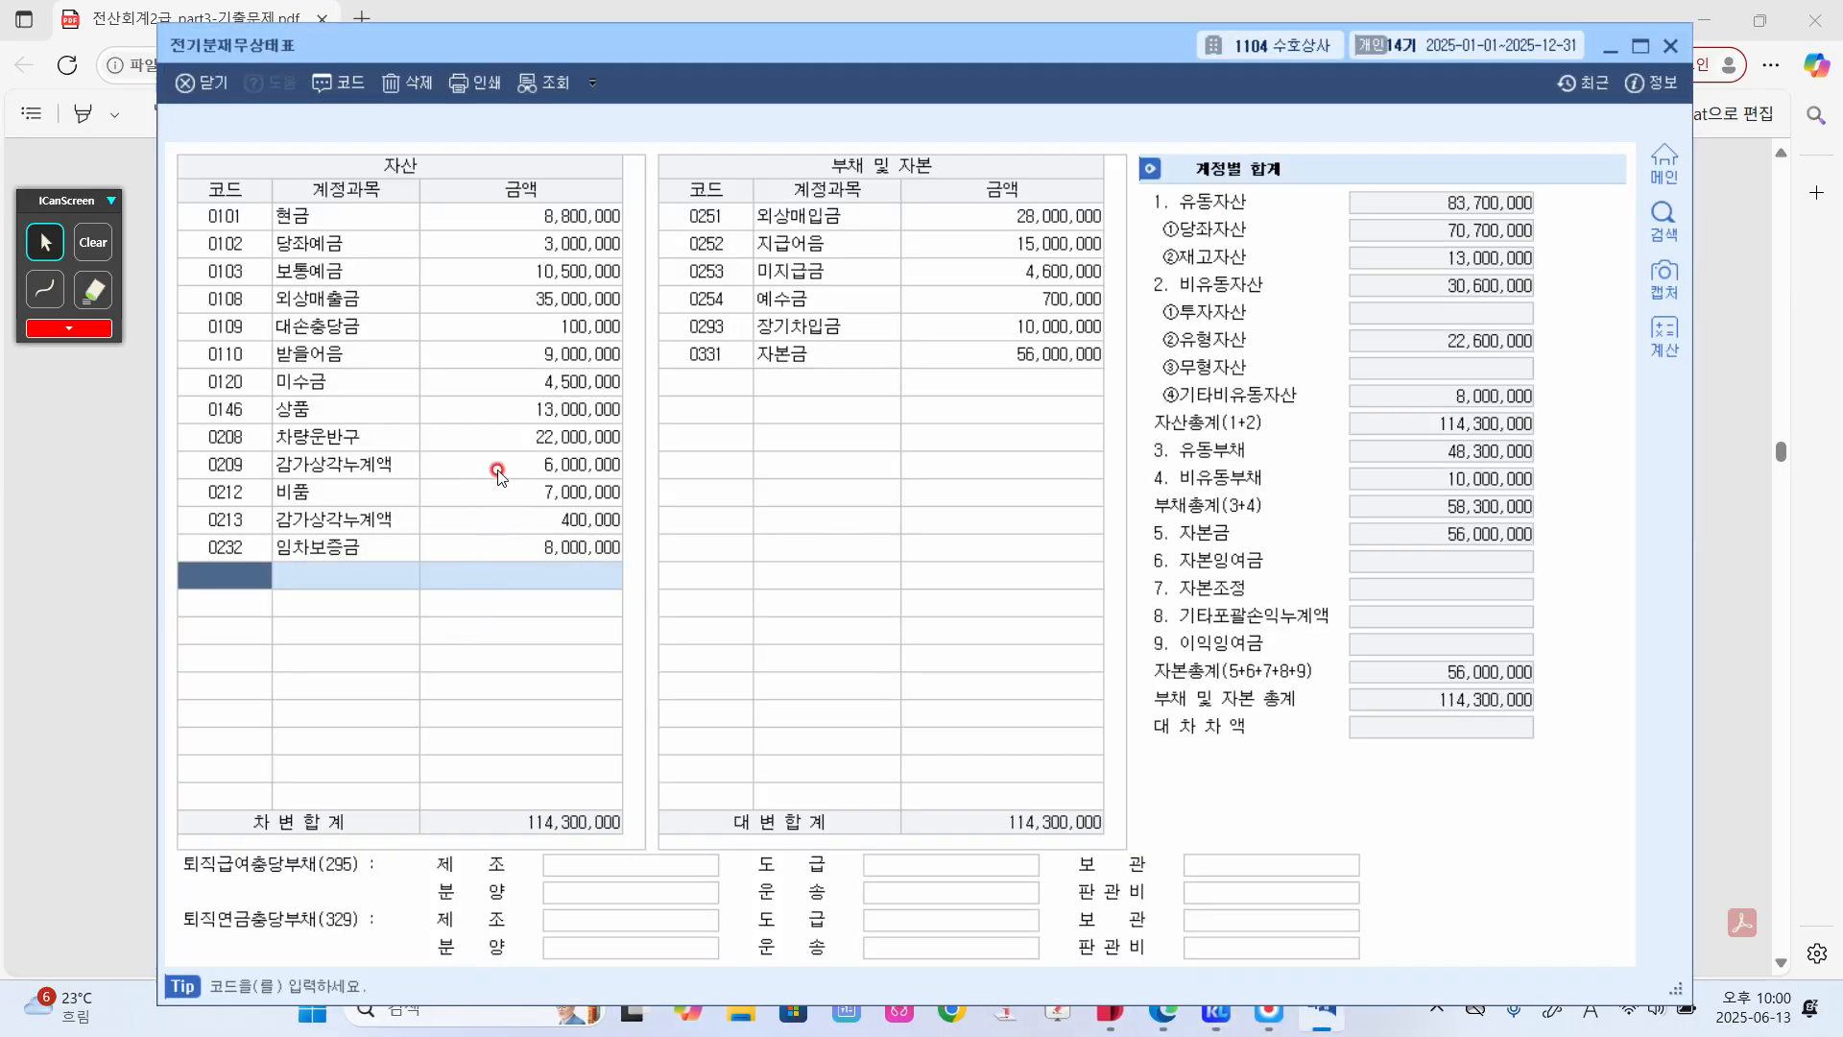
left_click(517, 410)
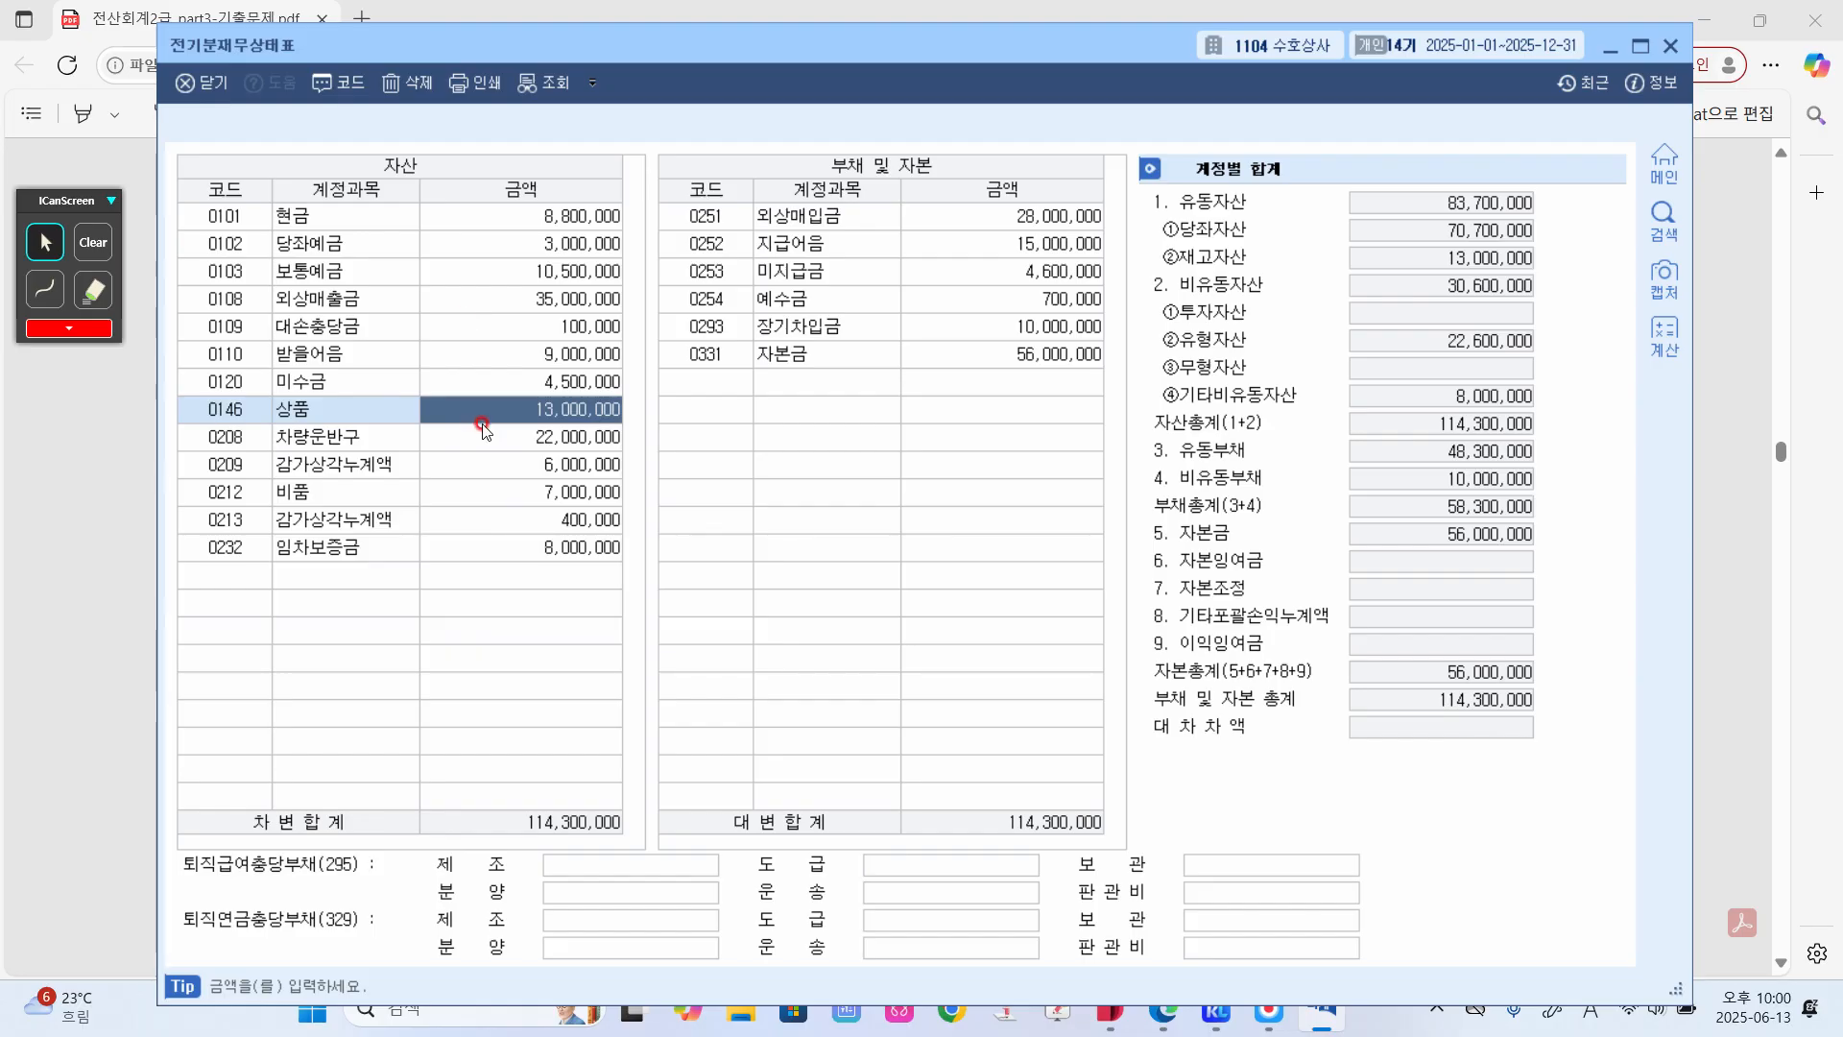
left_click(1748, 823)
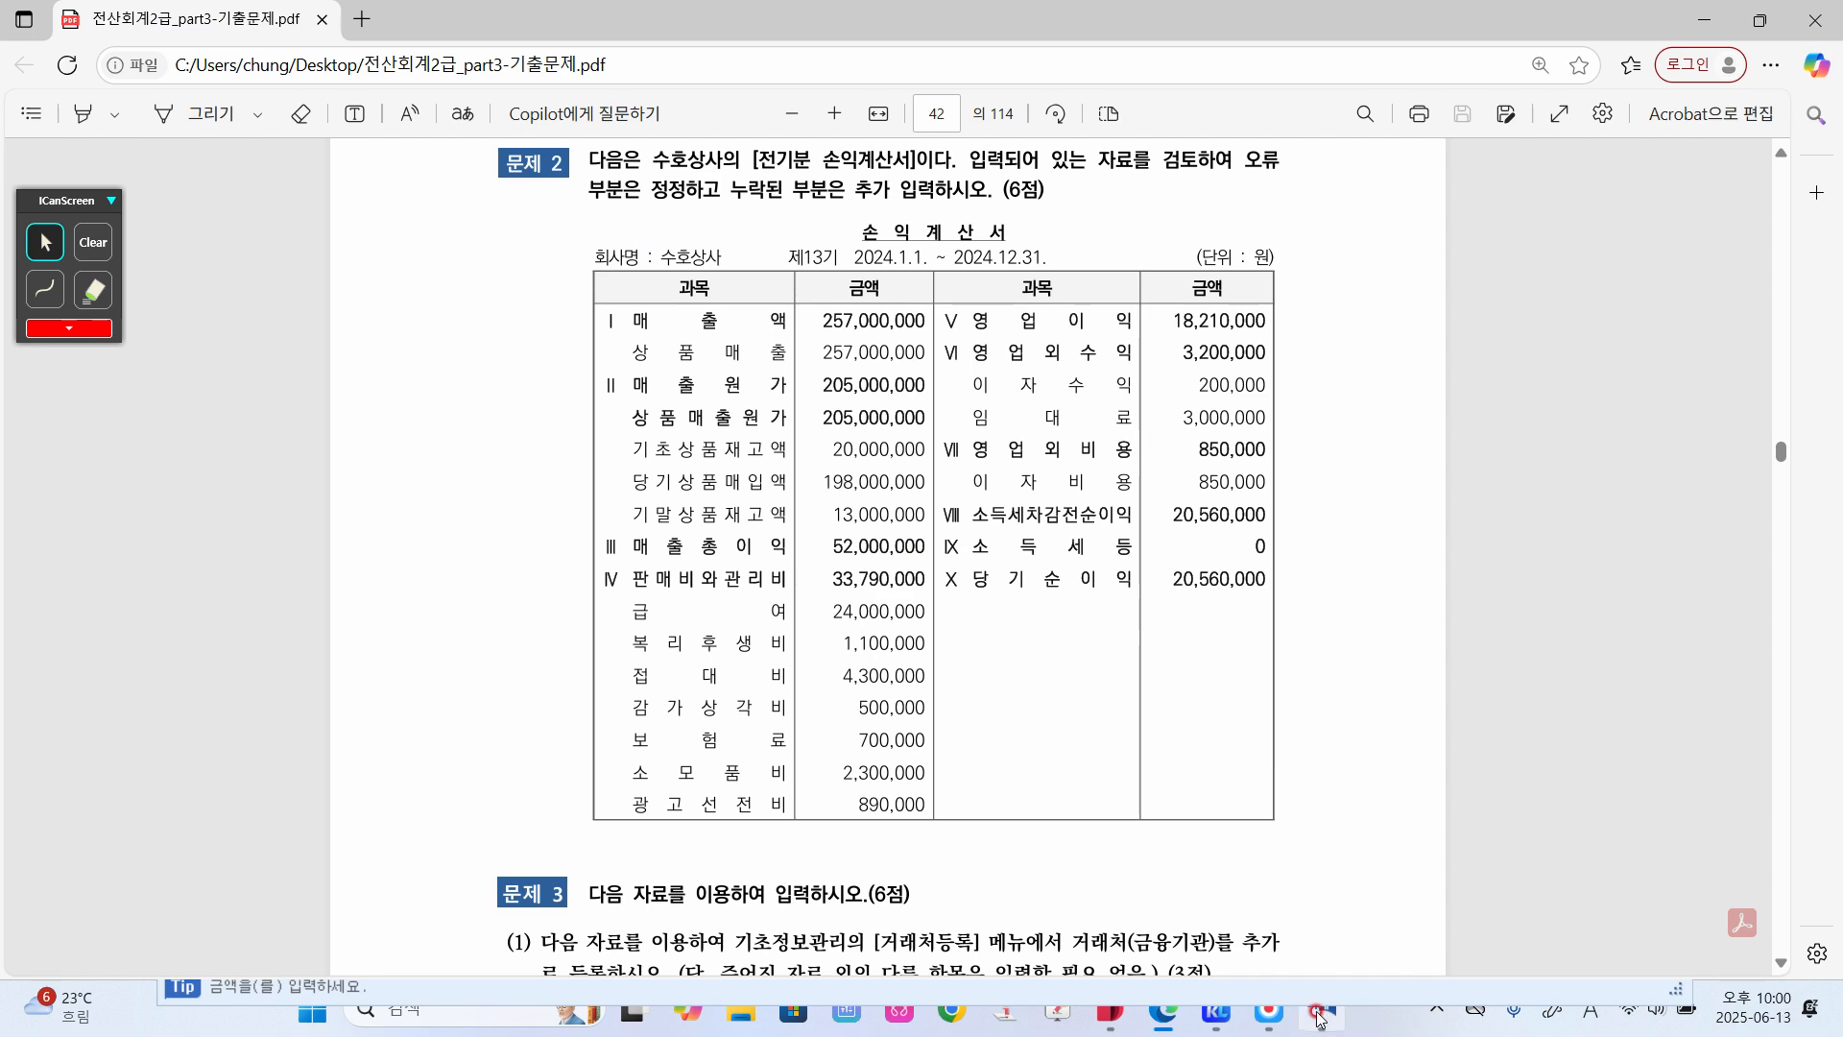
mouse_move(1320, 1020)
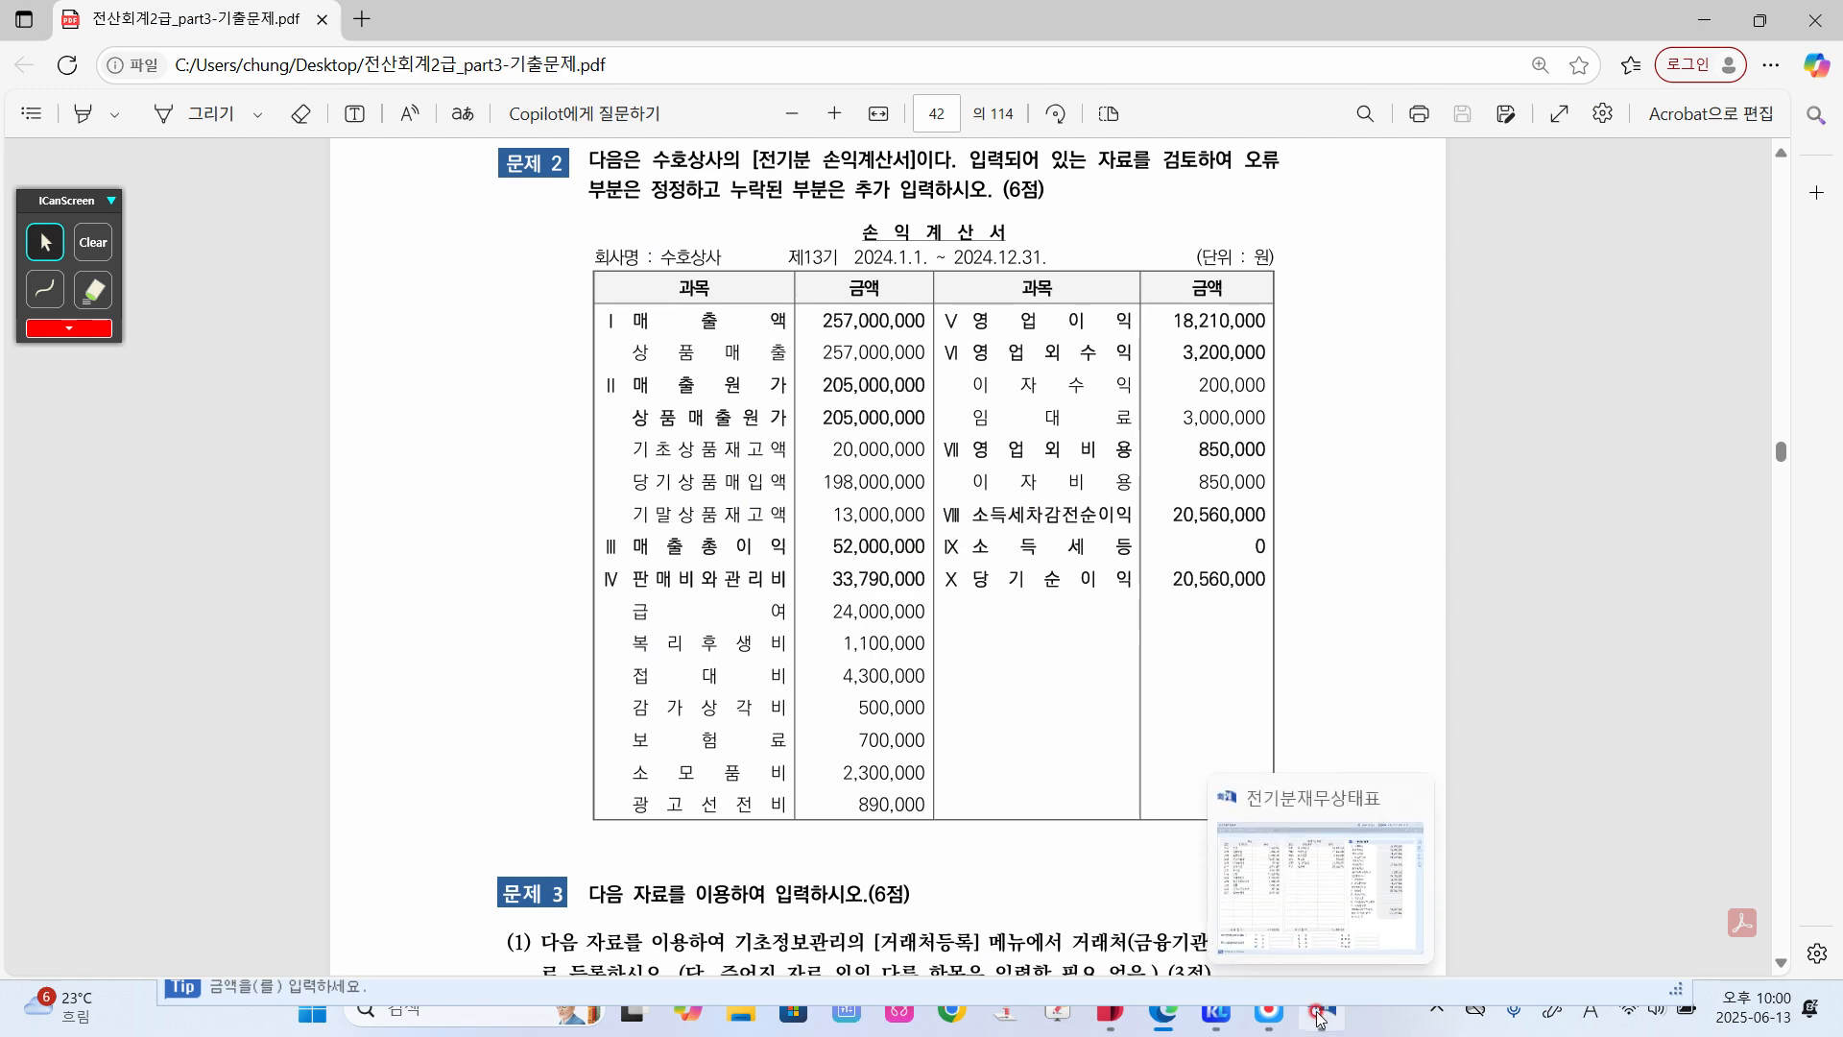
left_click(1320, 1020)
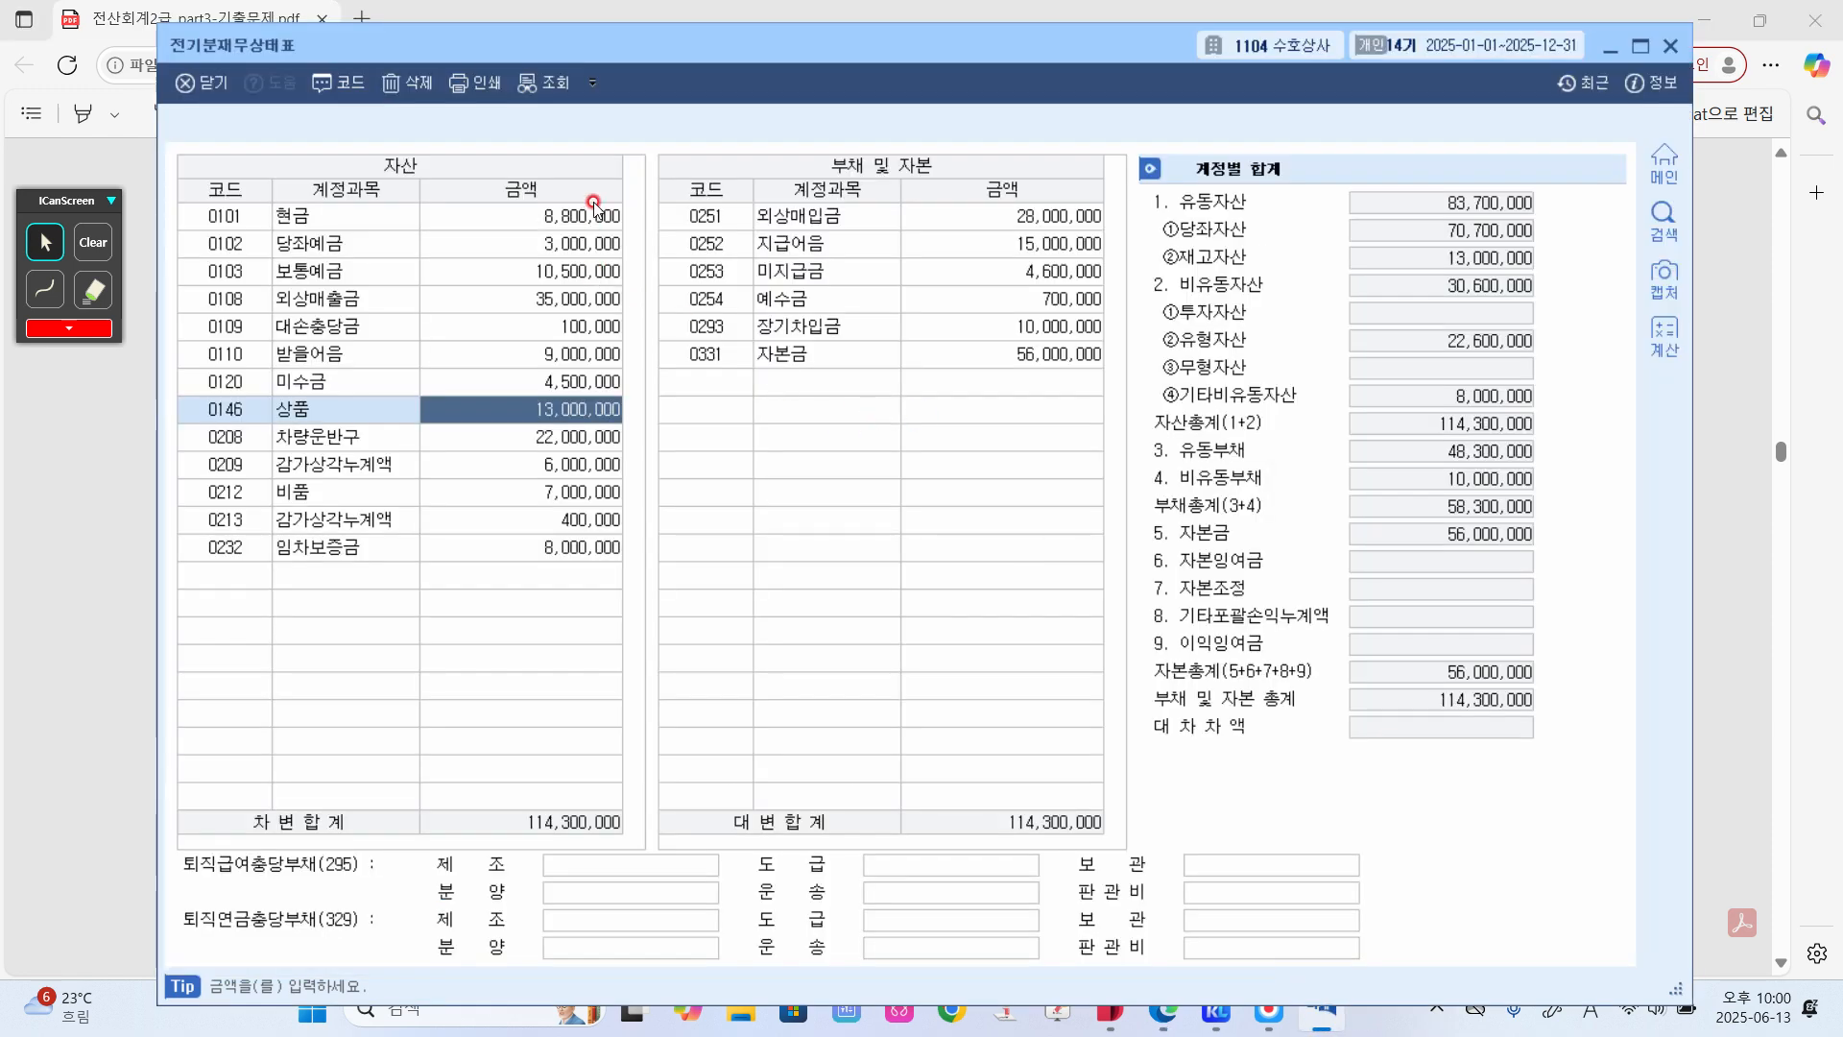
- Close 전기분재무상태표 and open 전기분손익계산서 in KcLep
left_click(1671, 45)
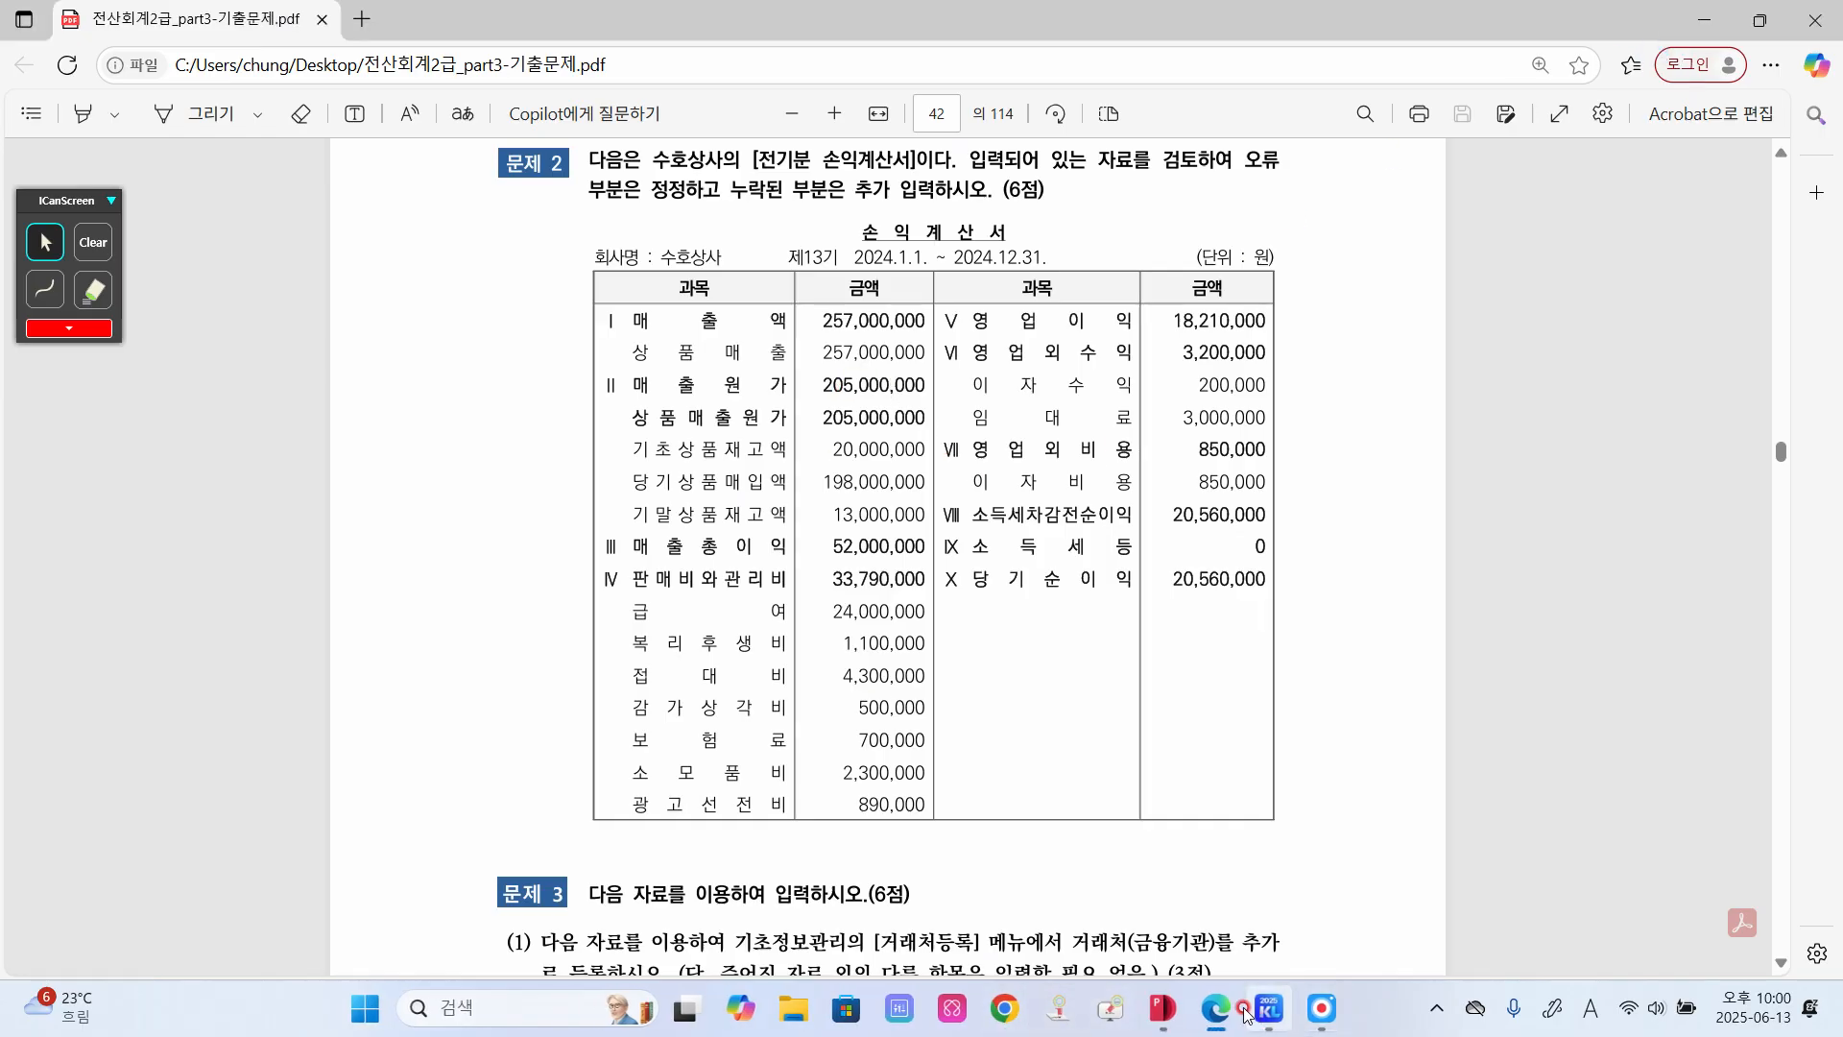
left_click(1267, 1010)
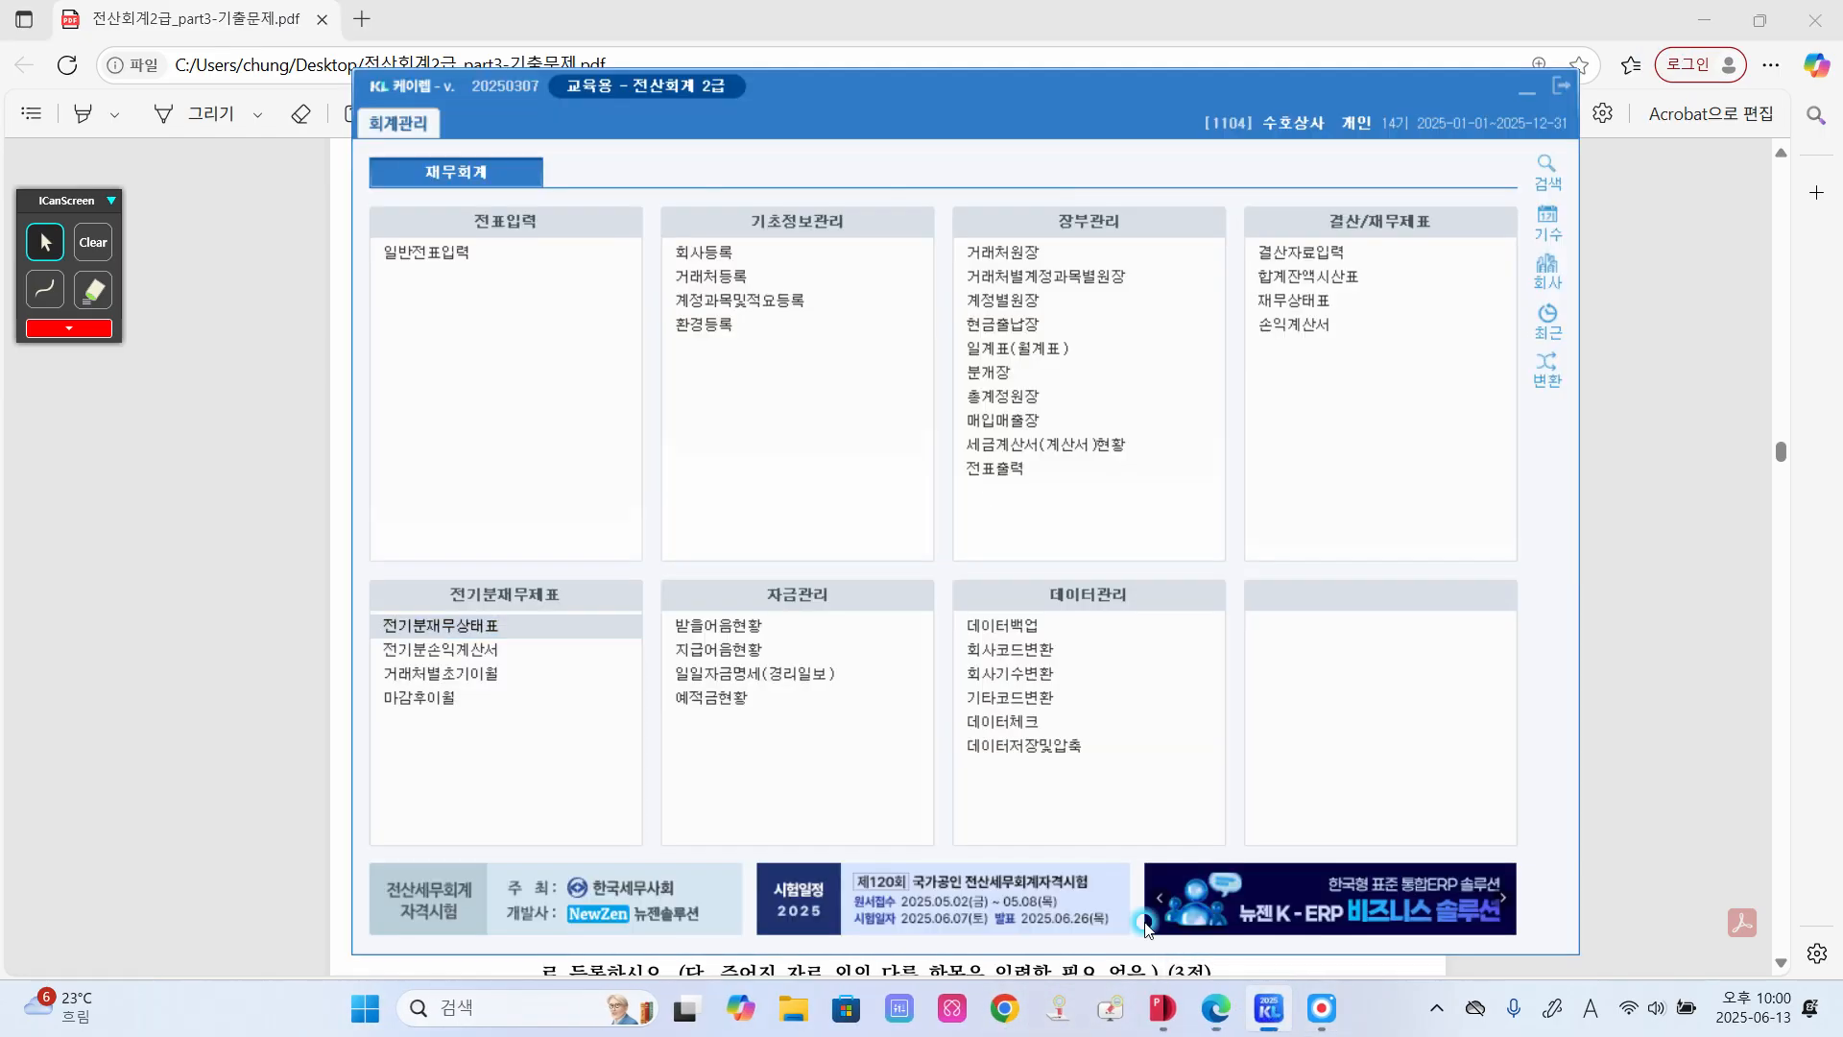
left_click(563, 649)
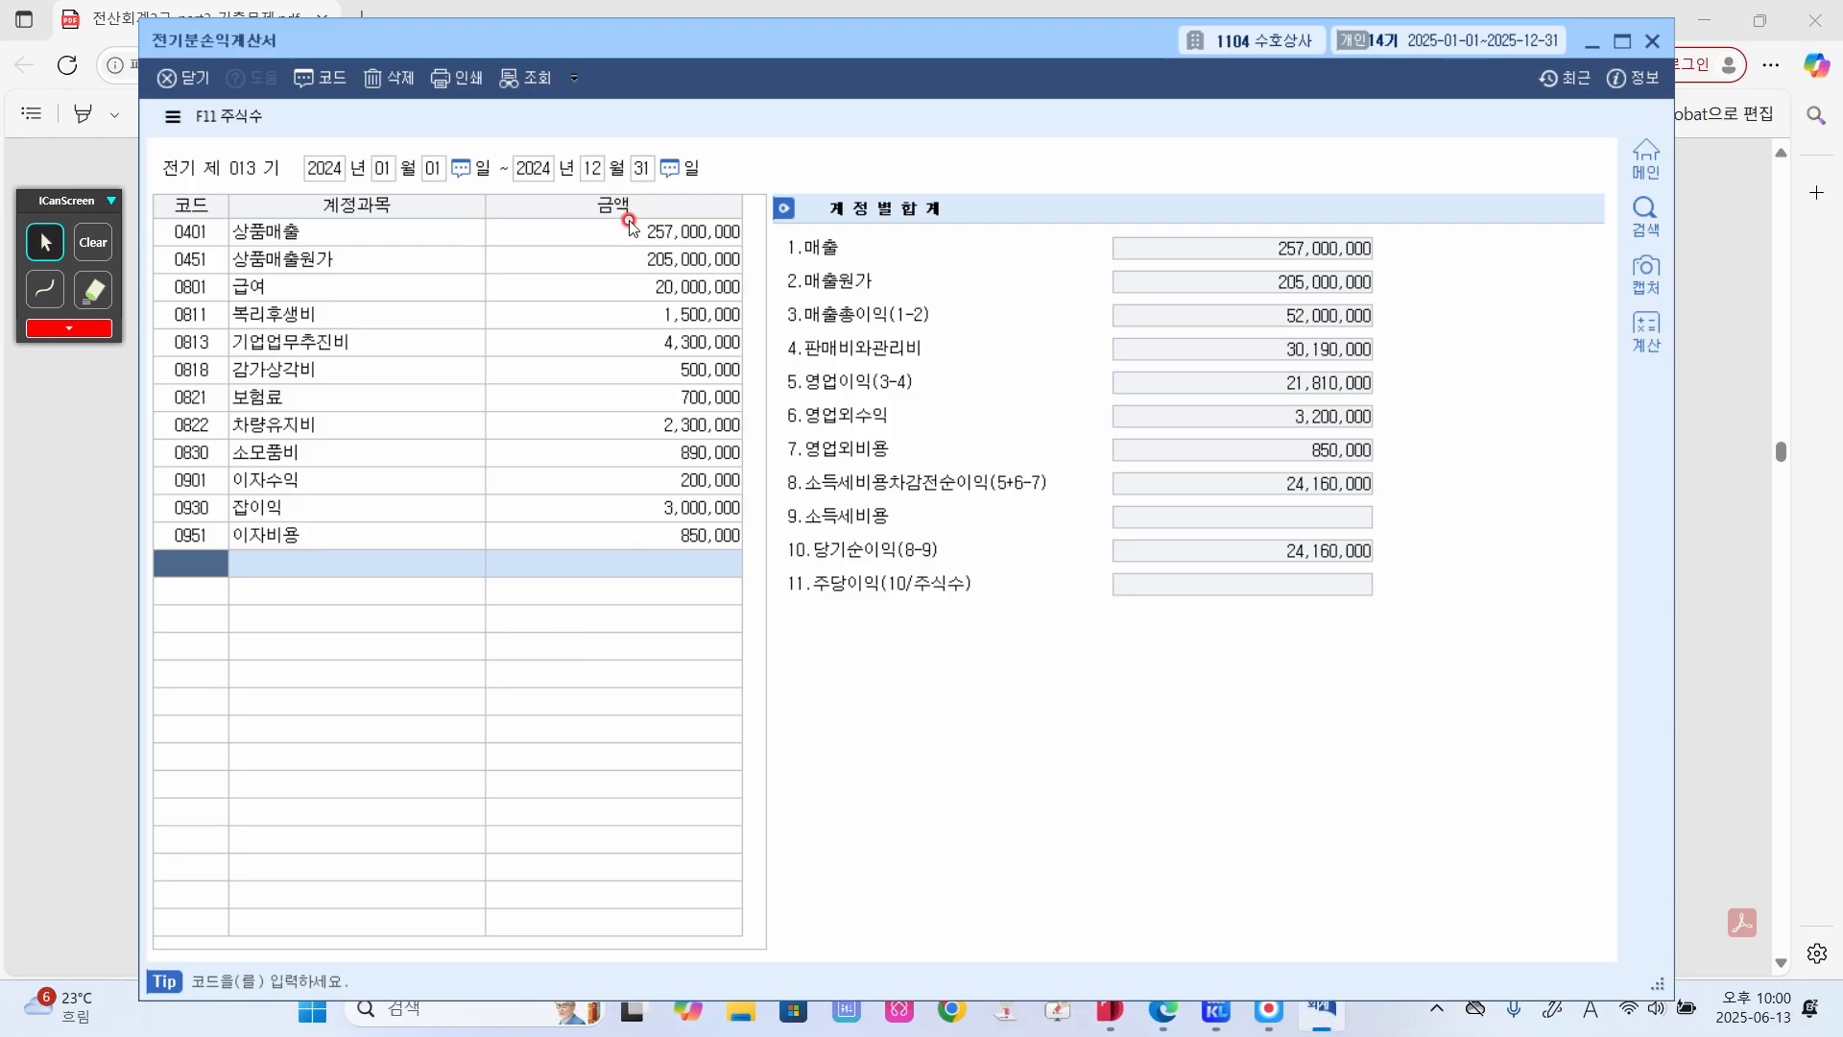
- Check the 상품매출 amount and the 매출원가 breakdown of 상품매출원가 against problem 2, keeping the existing entries
left_click(631, 231)
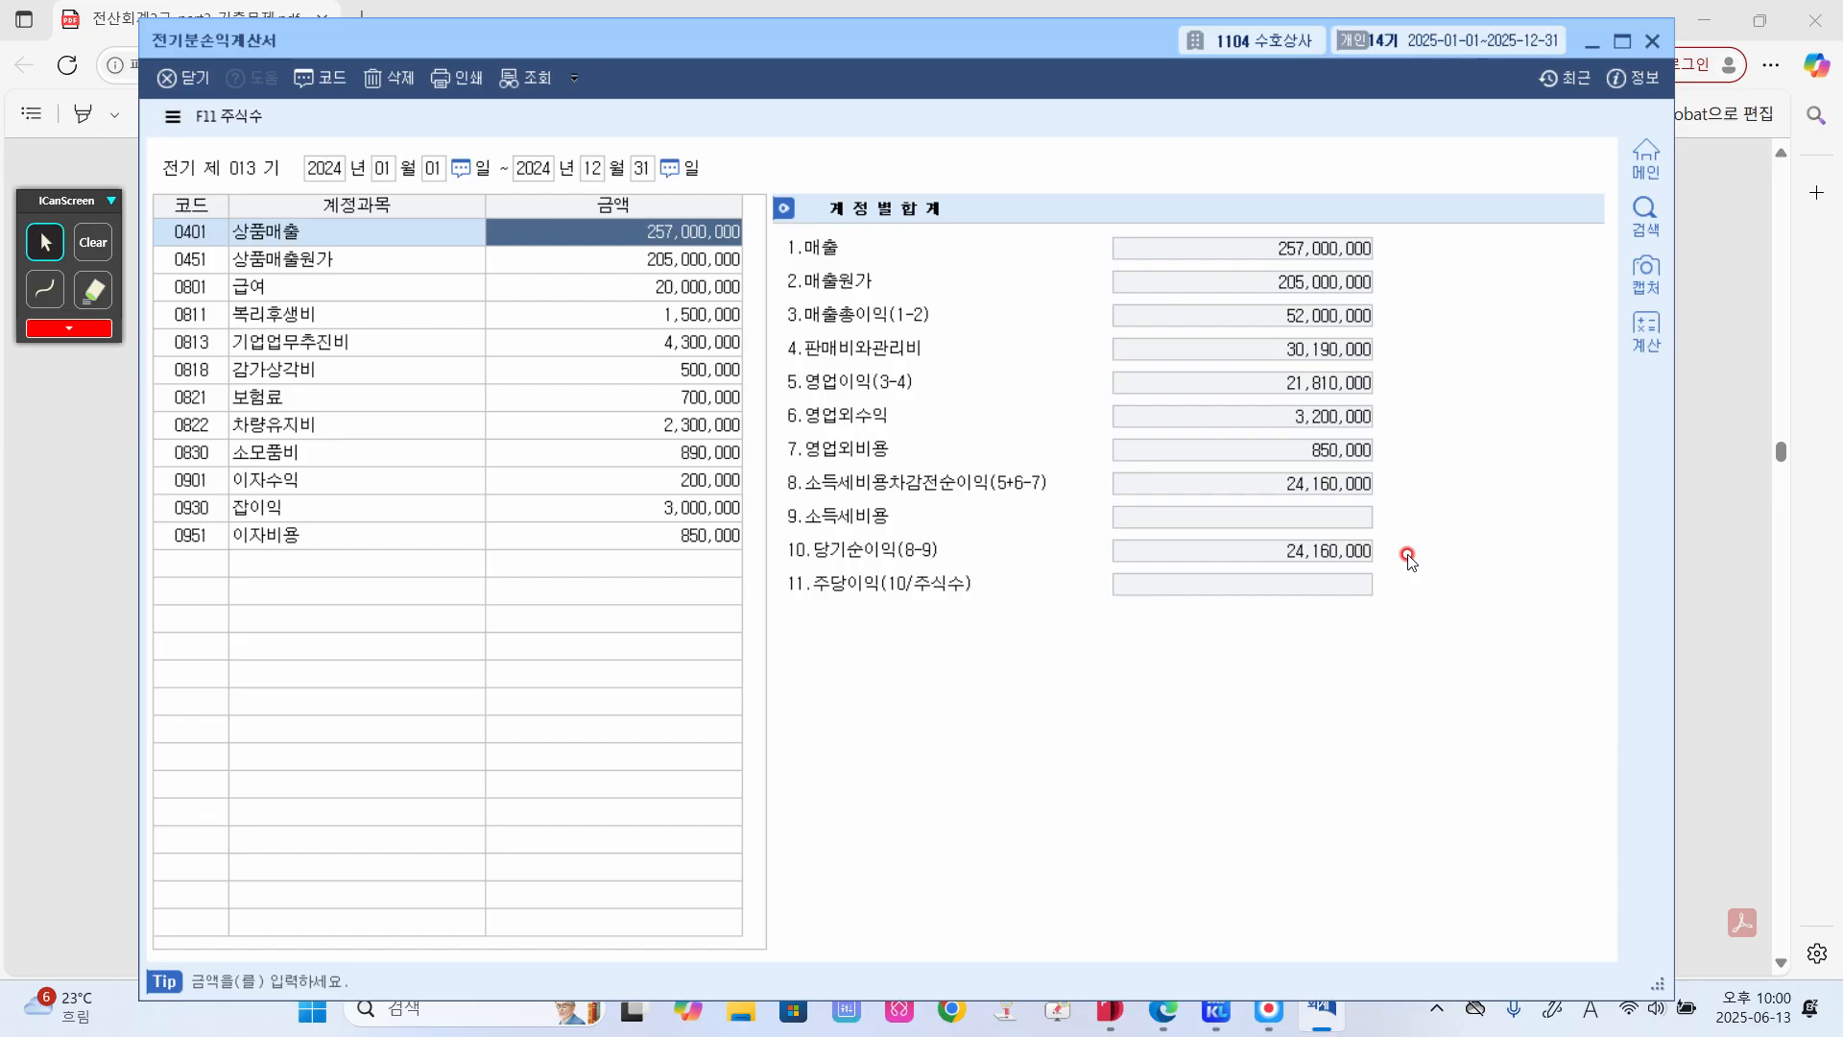
key("Return")
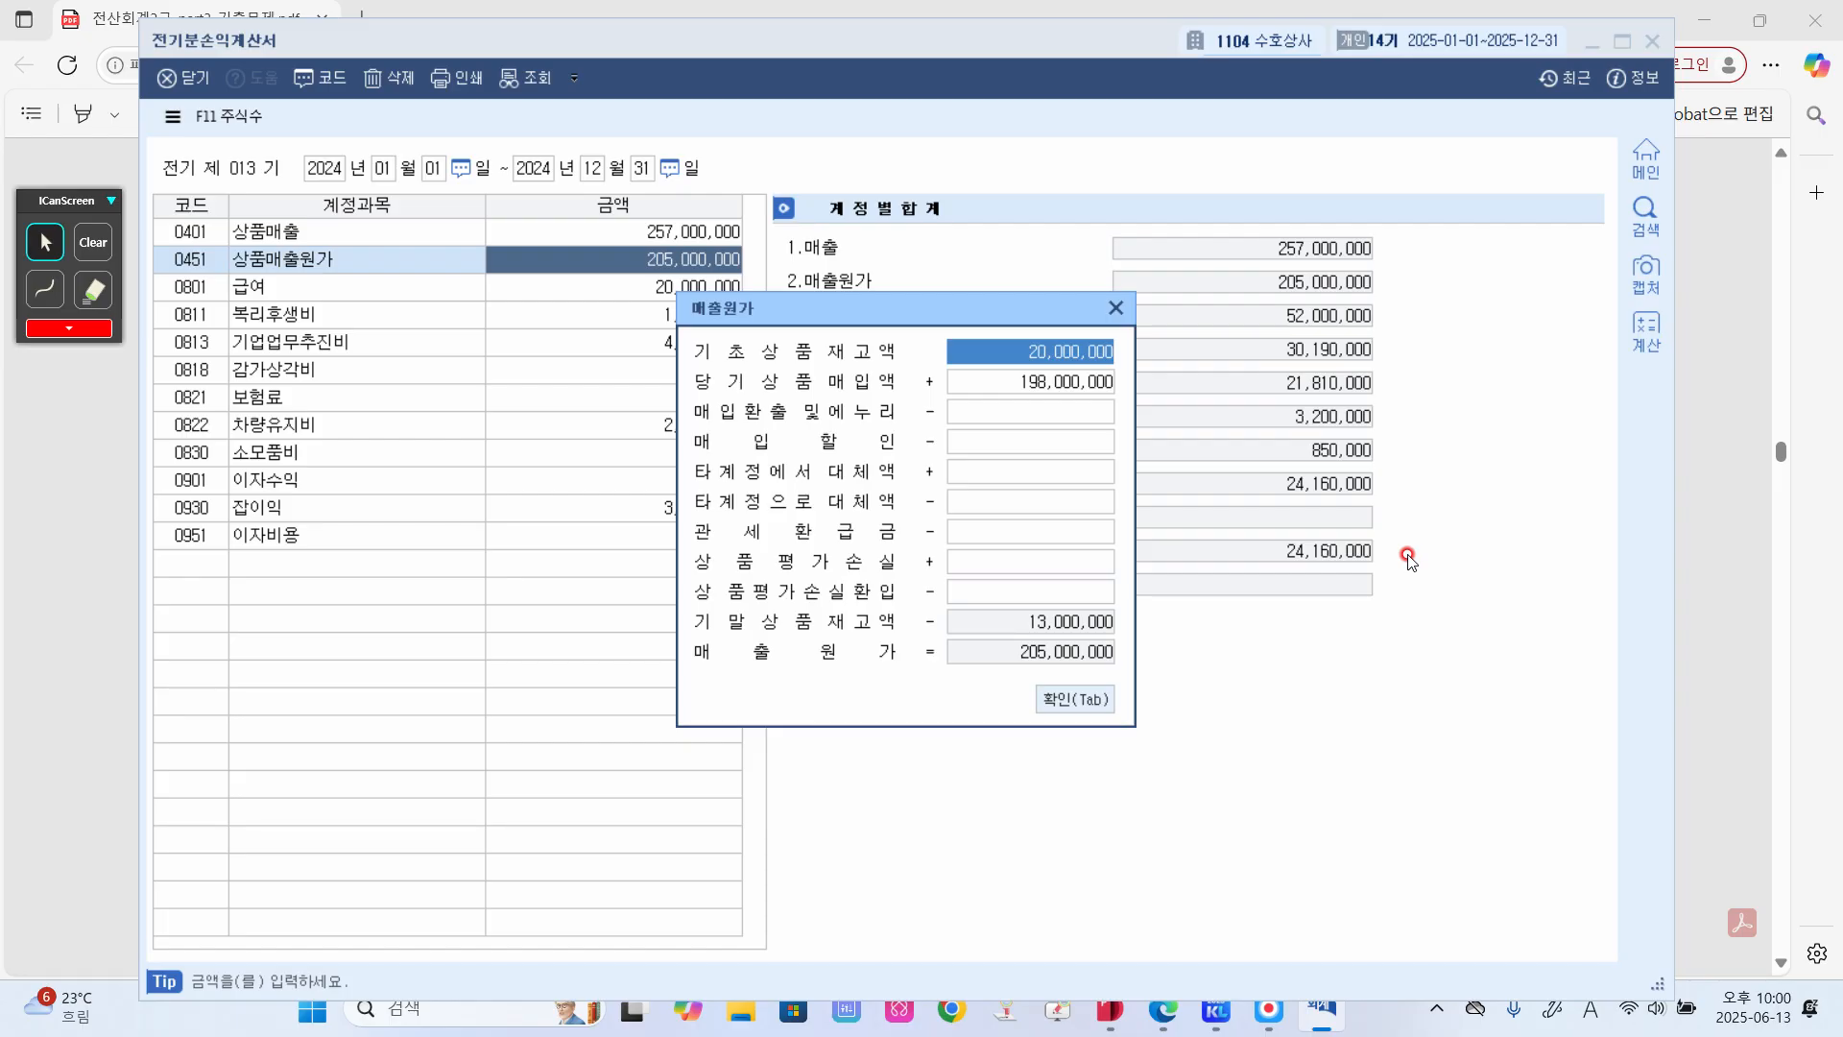
key("Return")
key("Return")
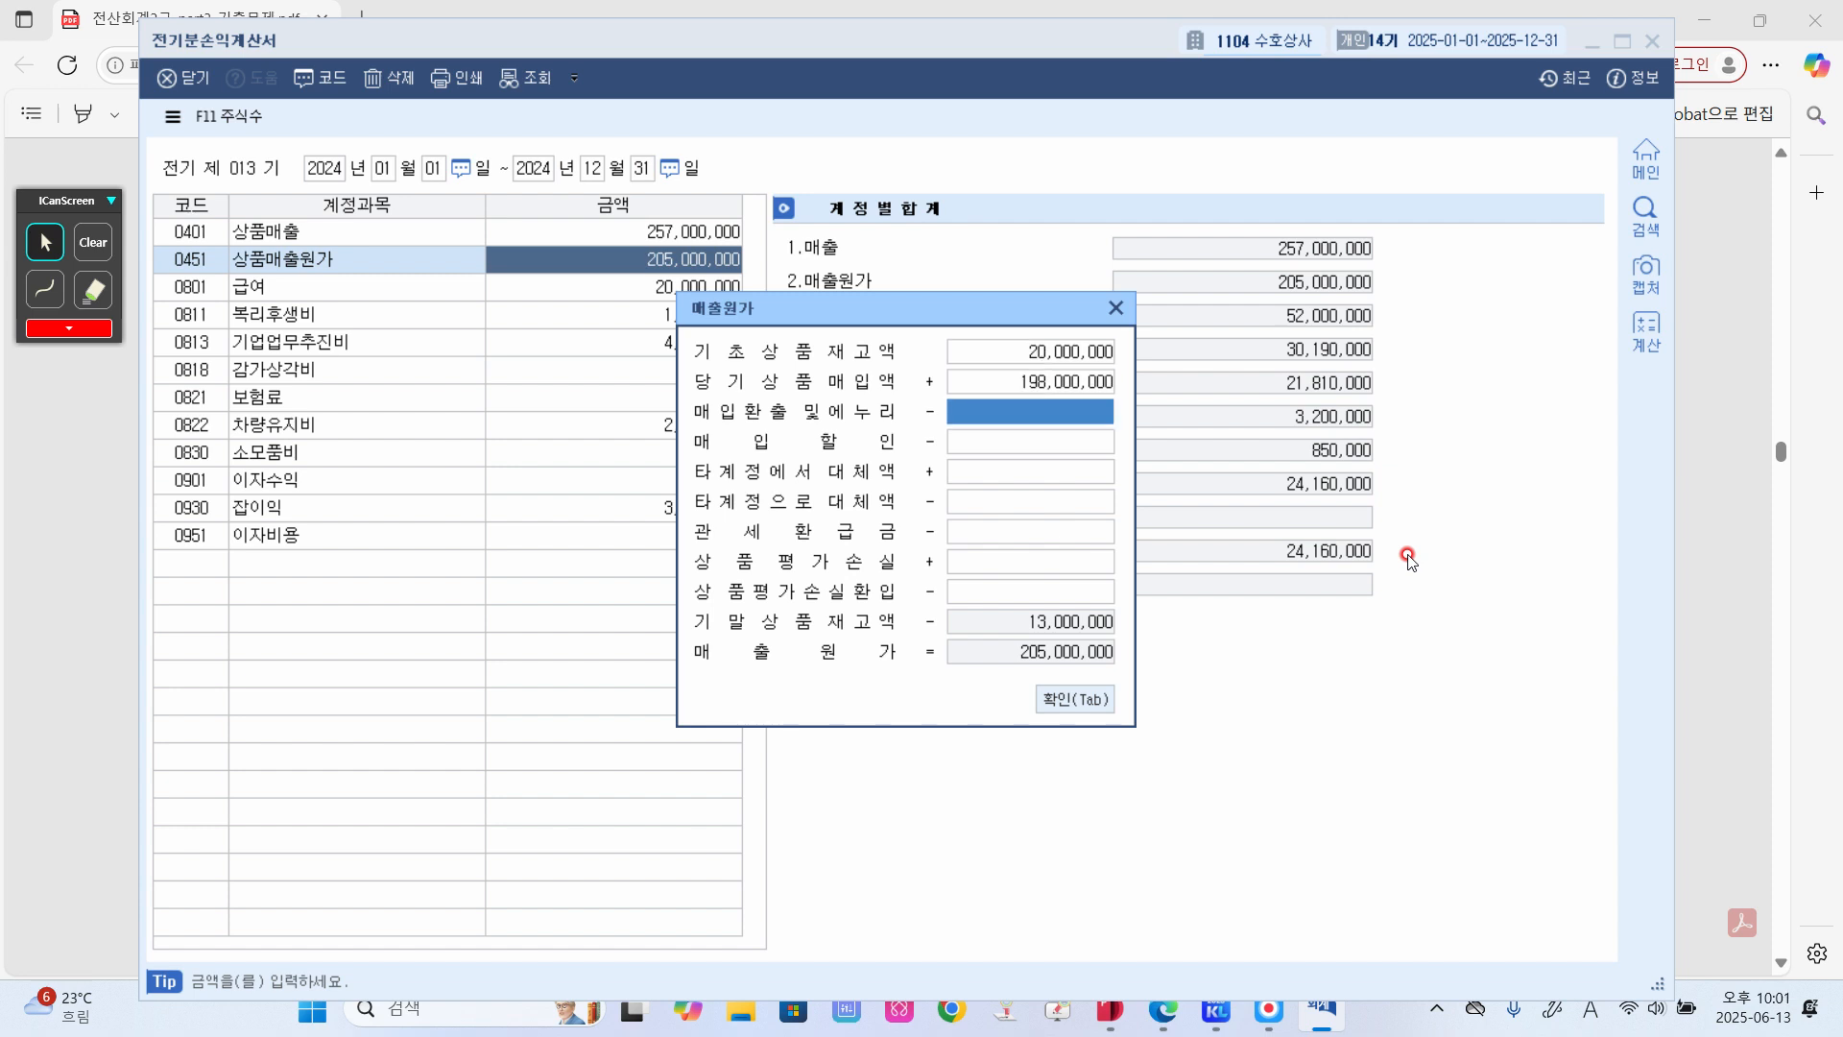
key("Tab")
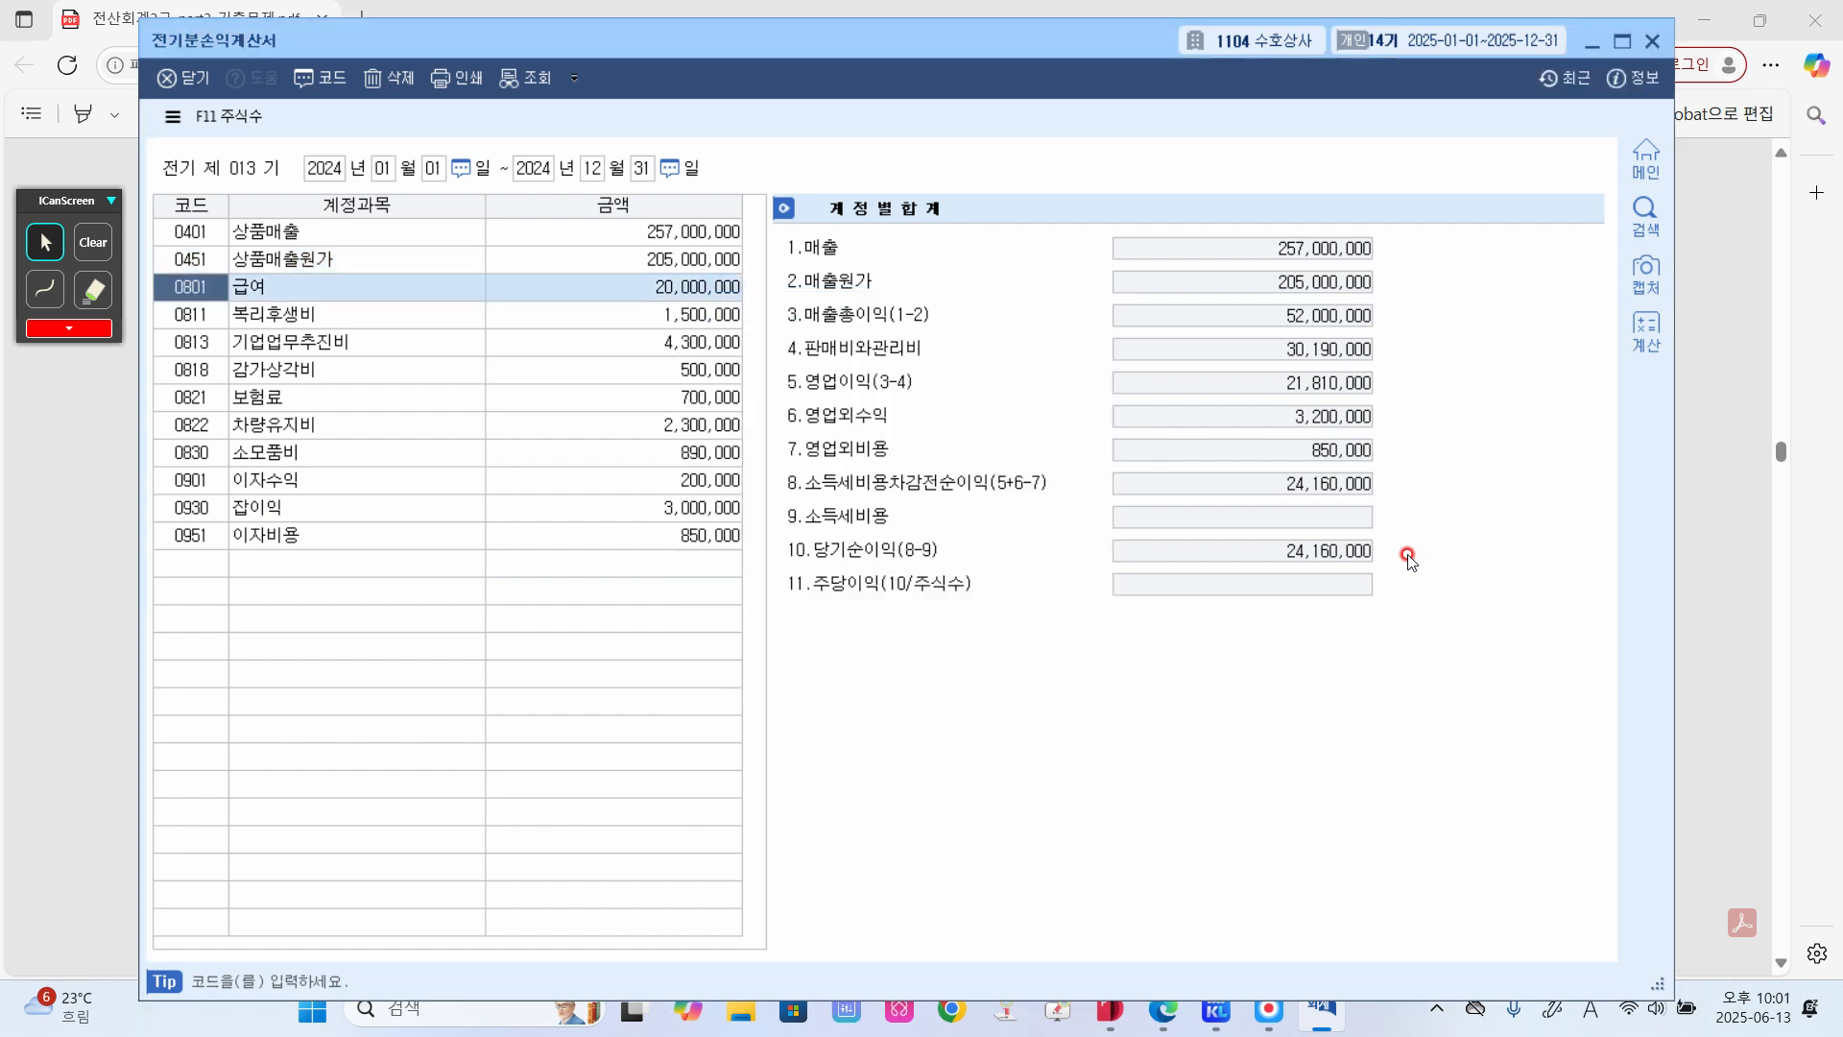
- Correct the 급여 amount to 24,000,000 and the 복리후생비 amount to 1,100,000
key("Return")
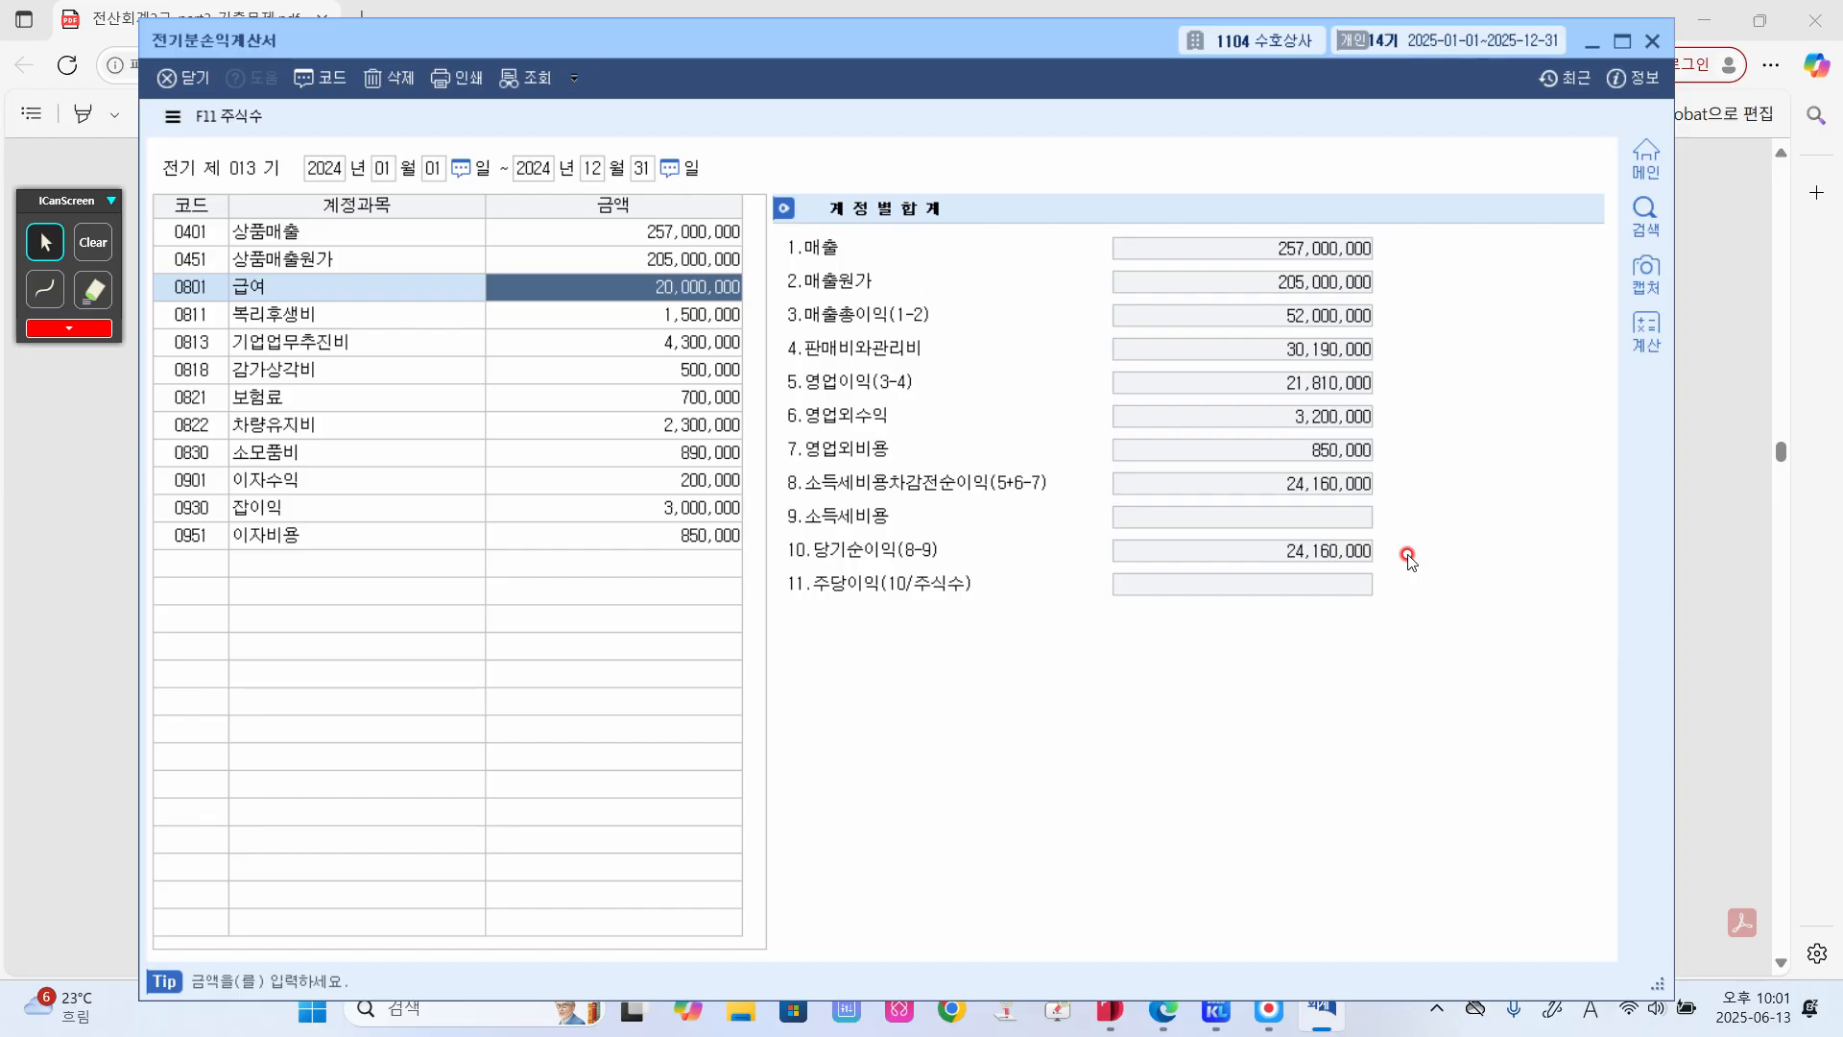
type("24000000")
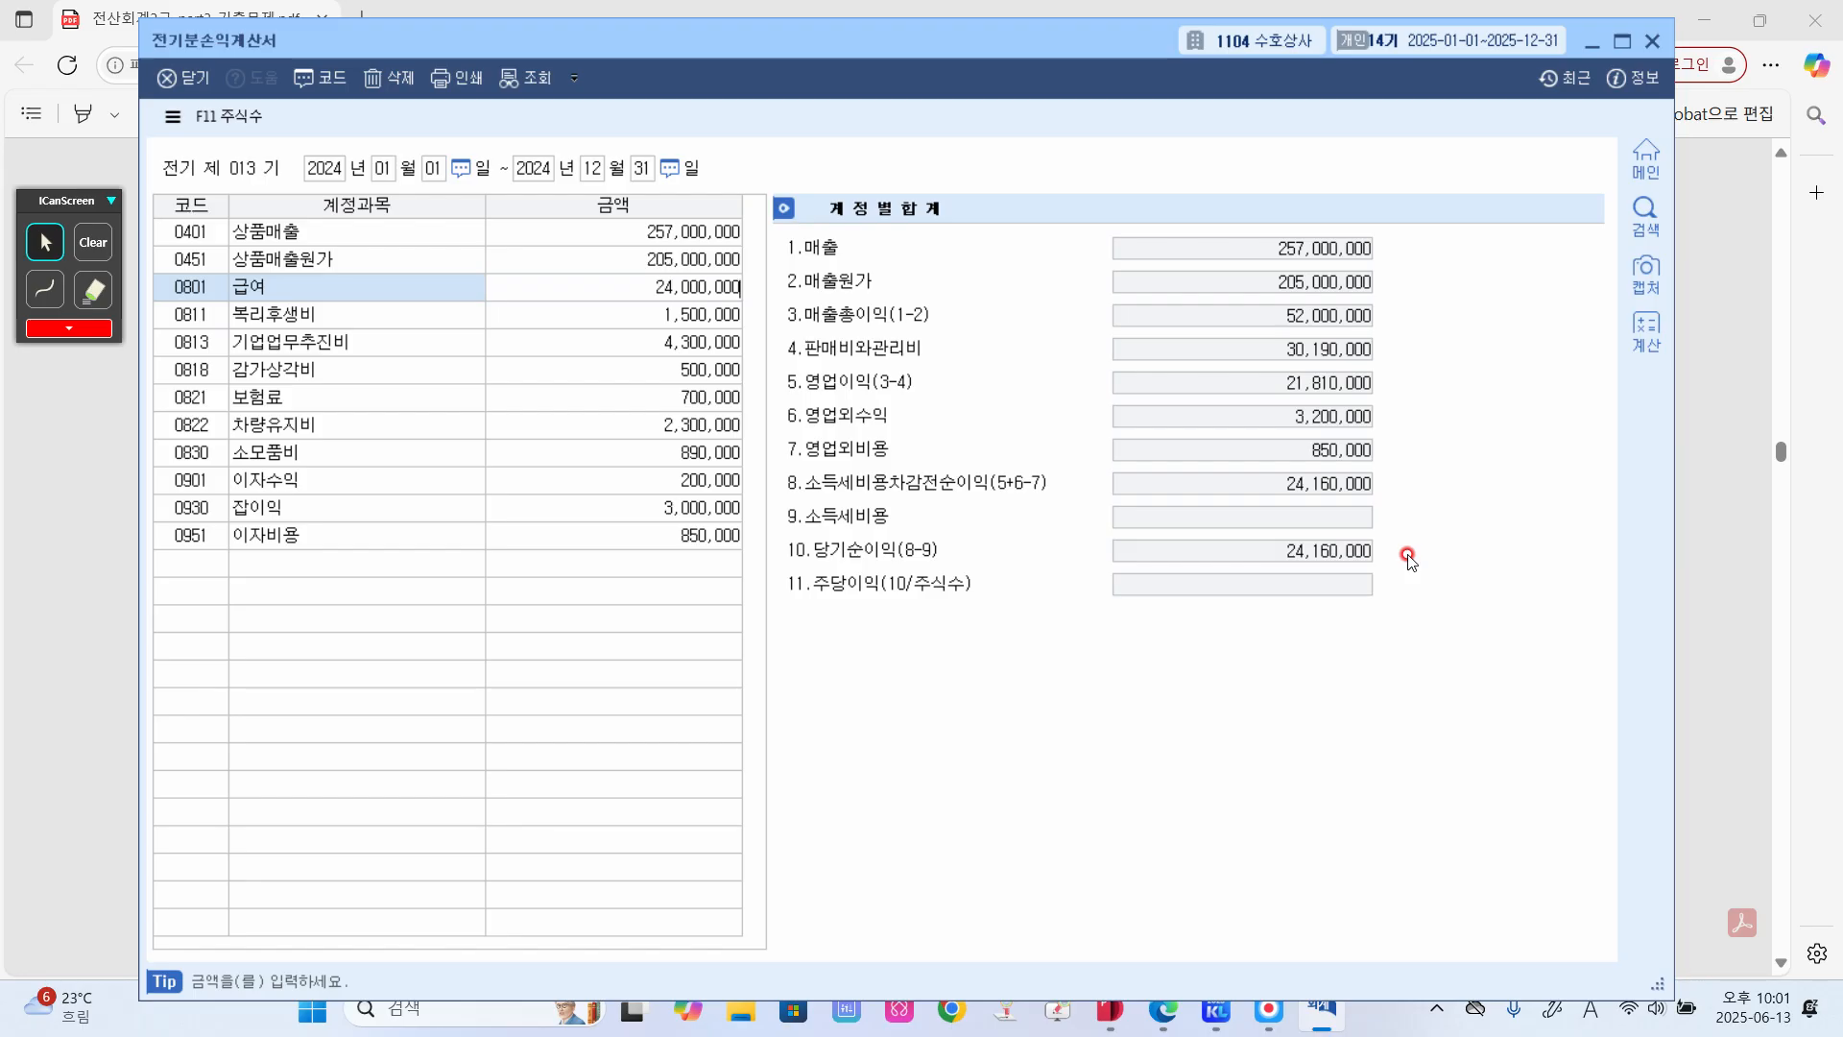
key("Return")
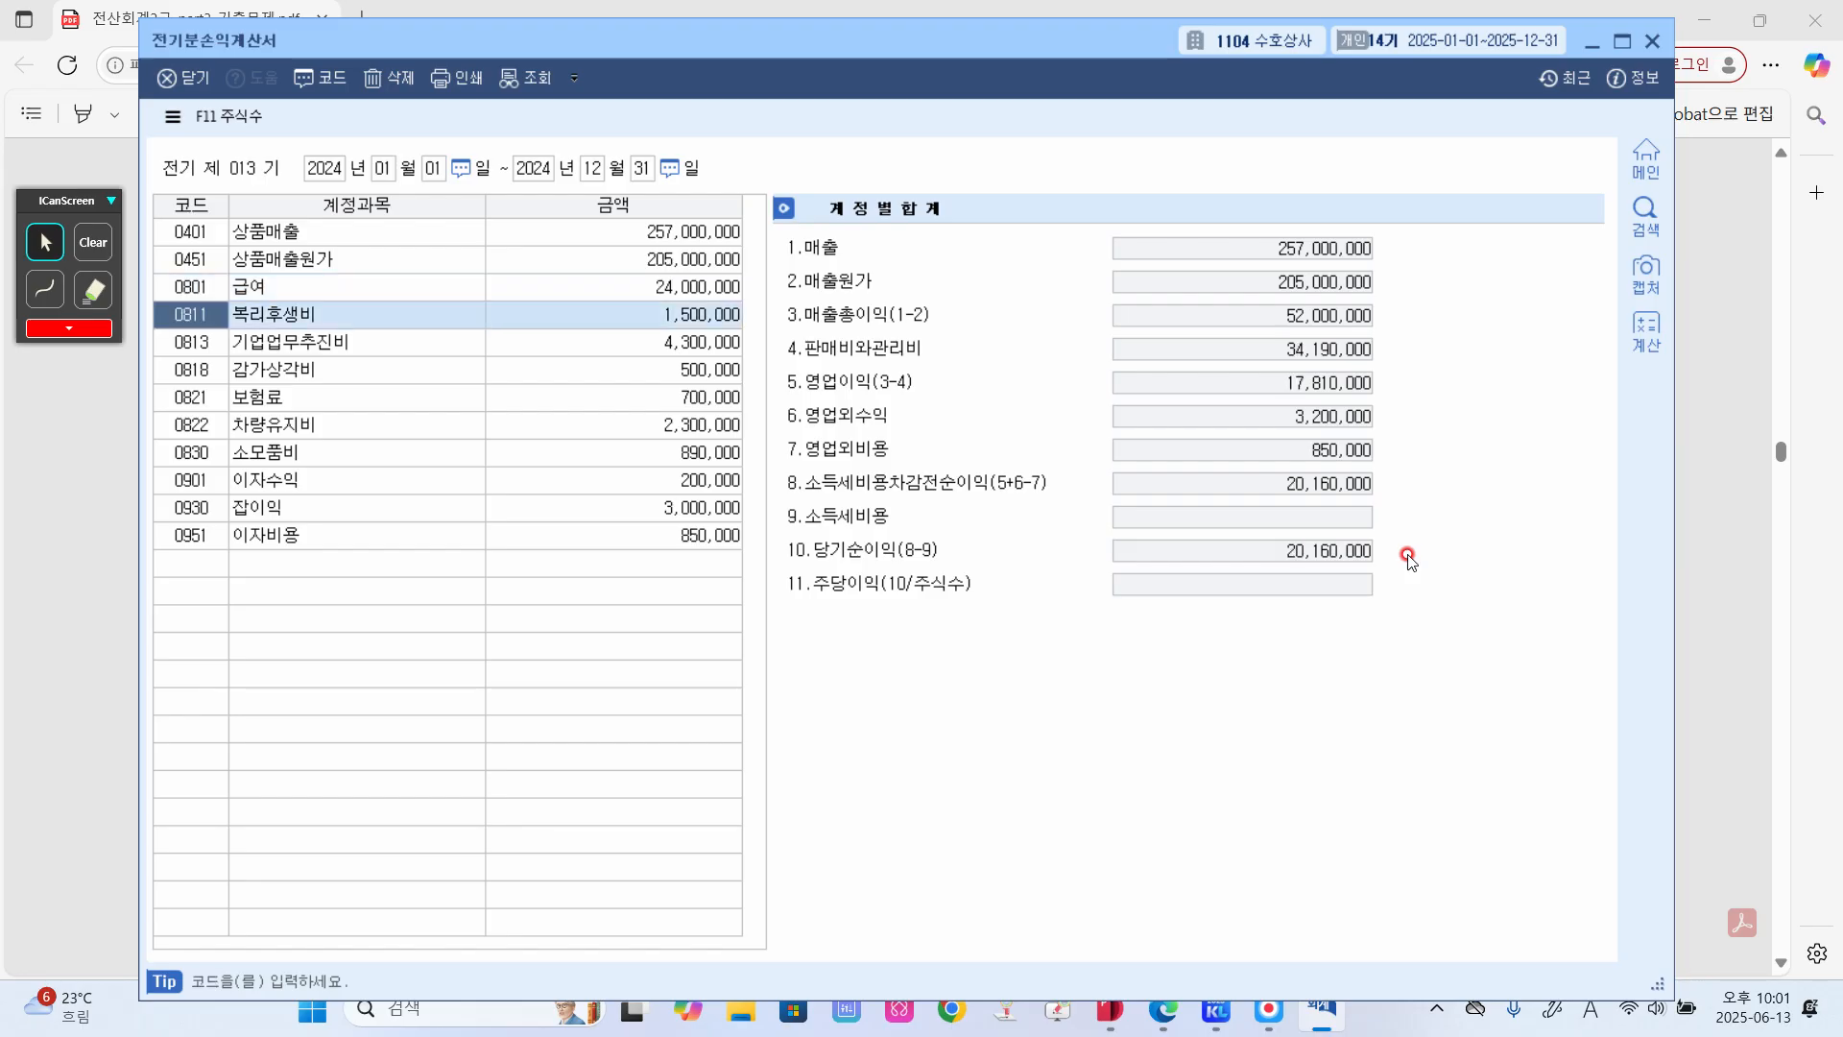
key("Return")
type("1100000")
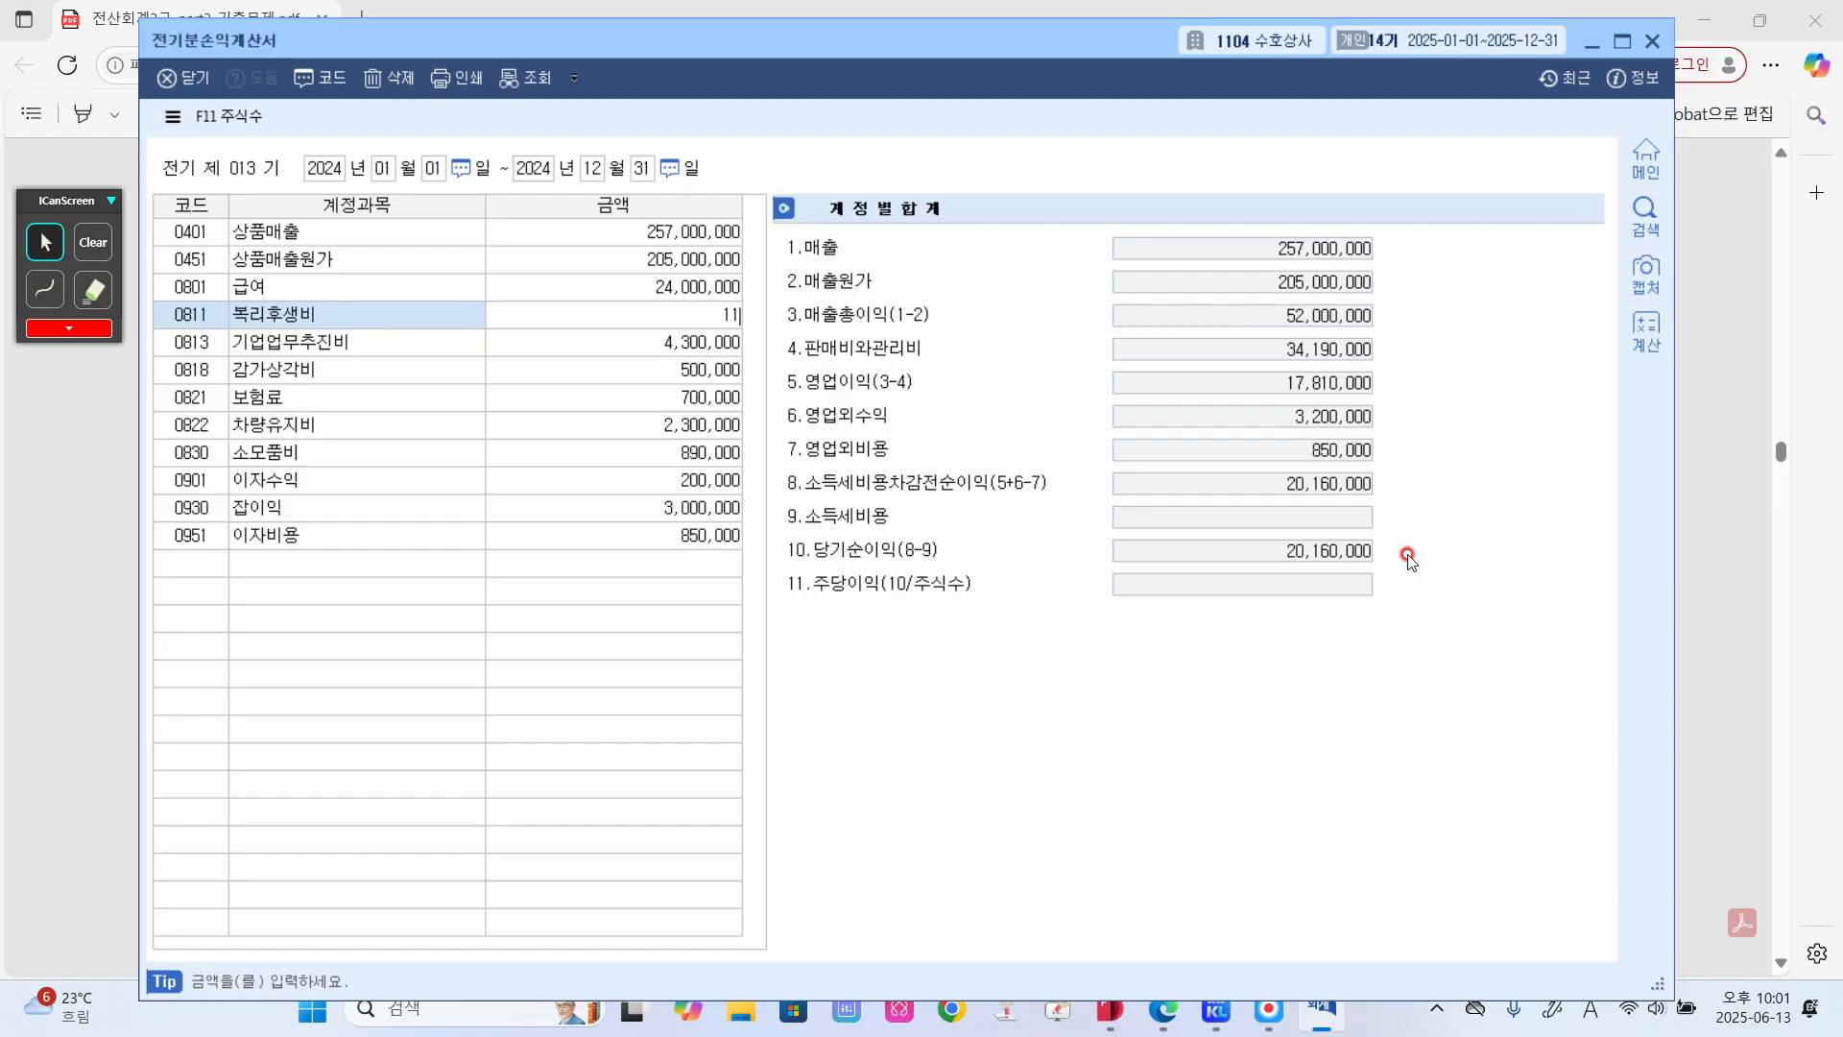
key("Return")
- Pass through the expense rows after 복리후생비 and set the 소모품비 (0830) amount to 2,300,000
key("Return")
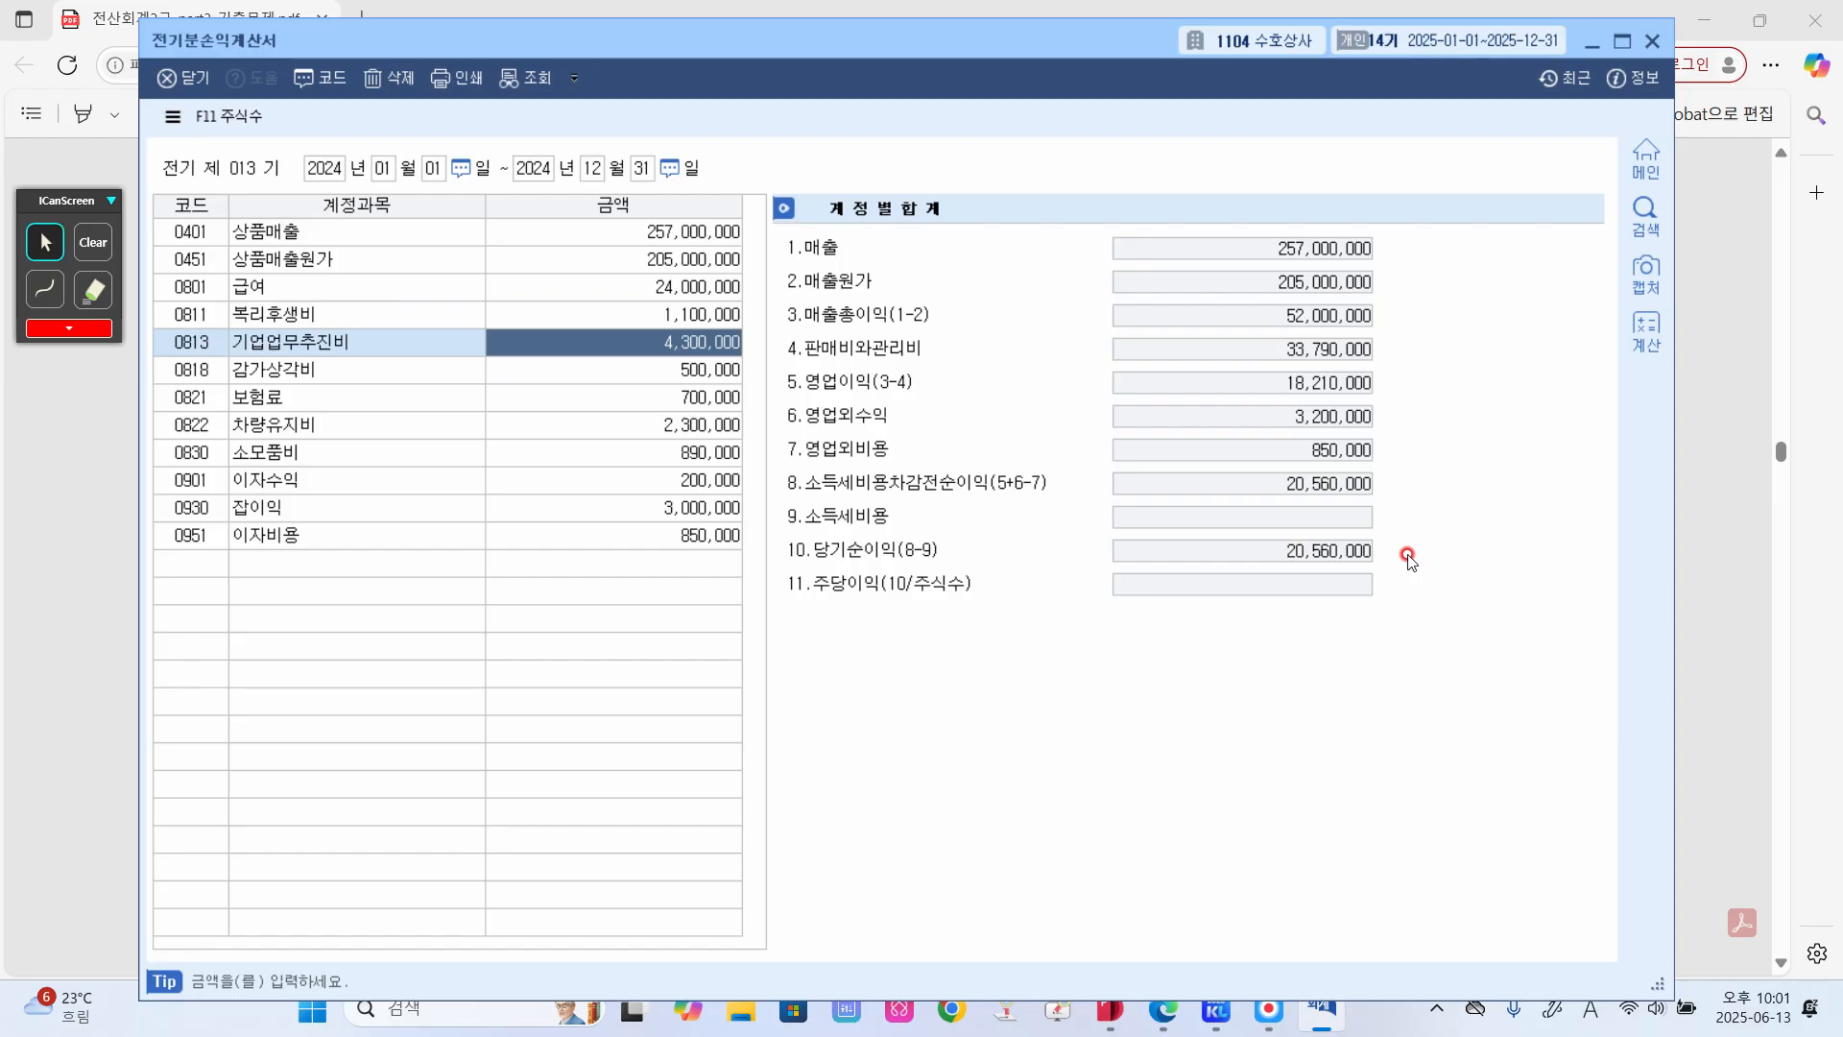
key("Return")
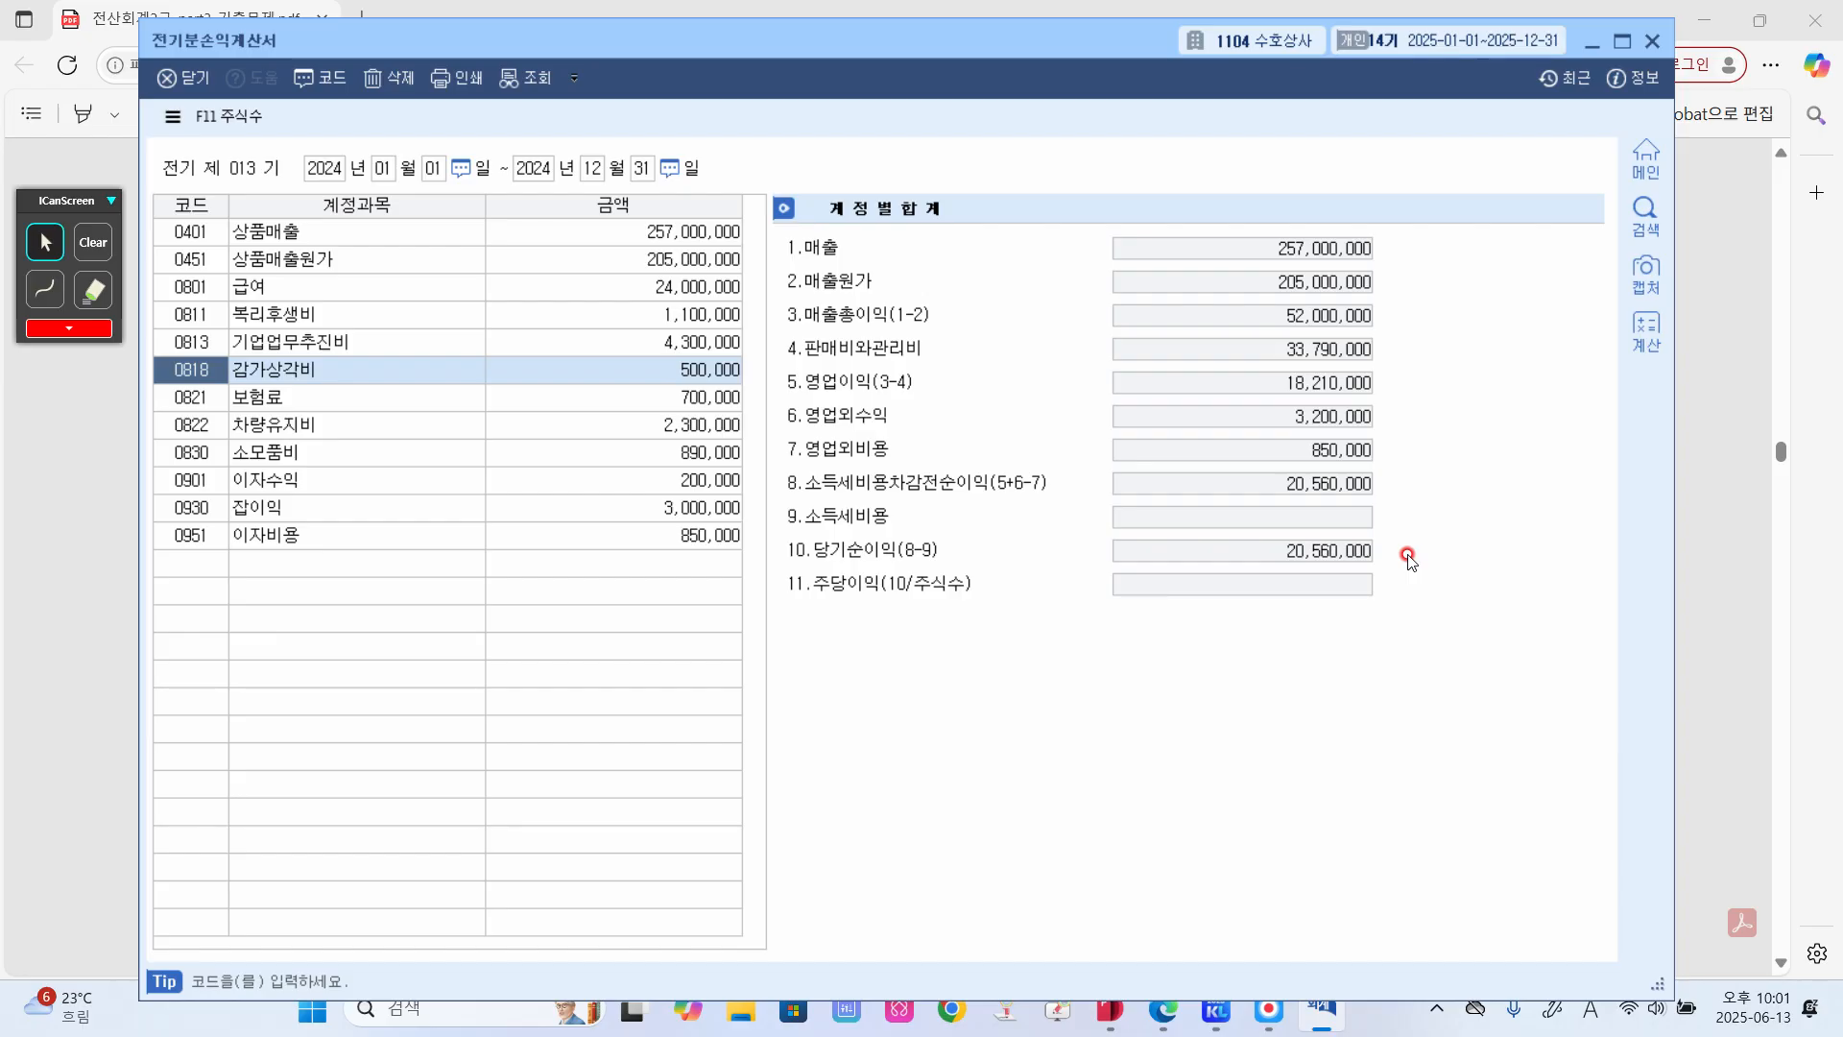
key("Return")
key("Return")
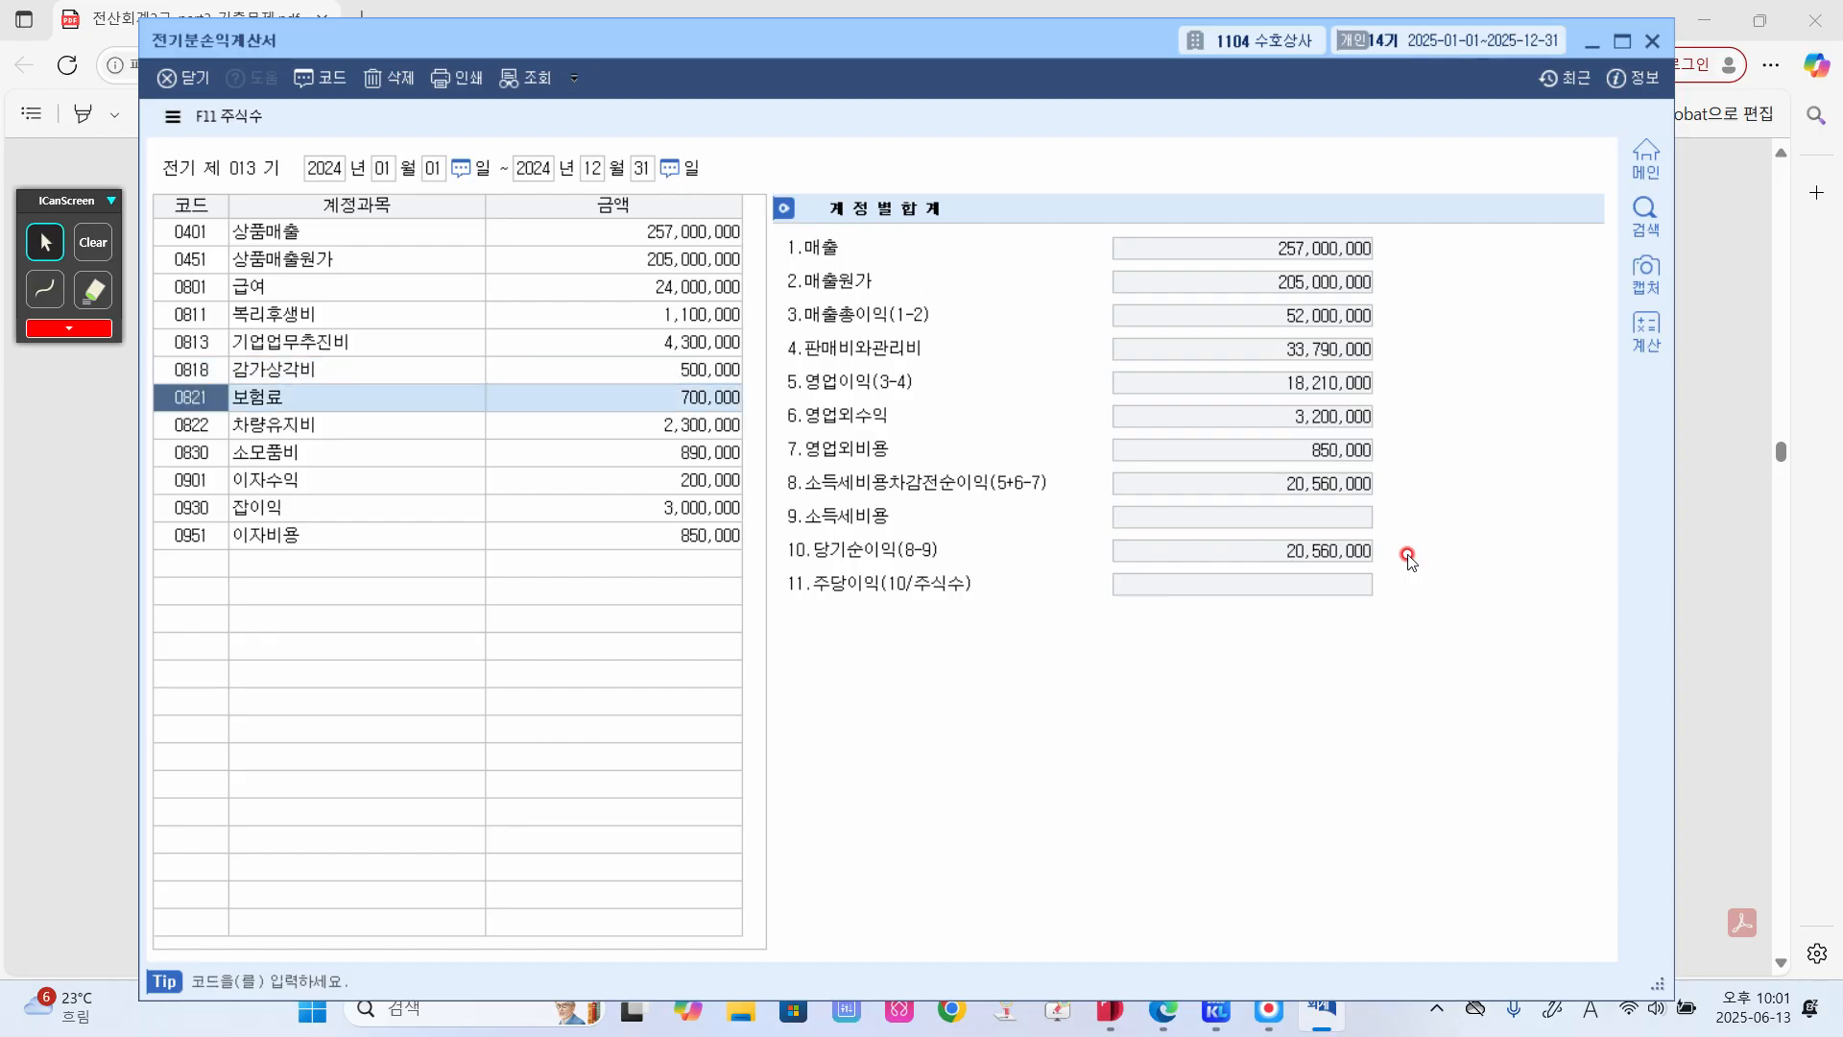
key("Return")
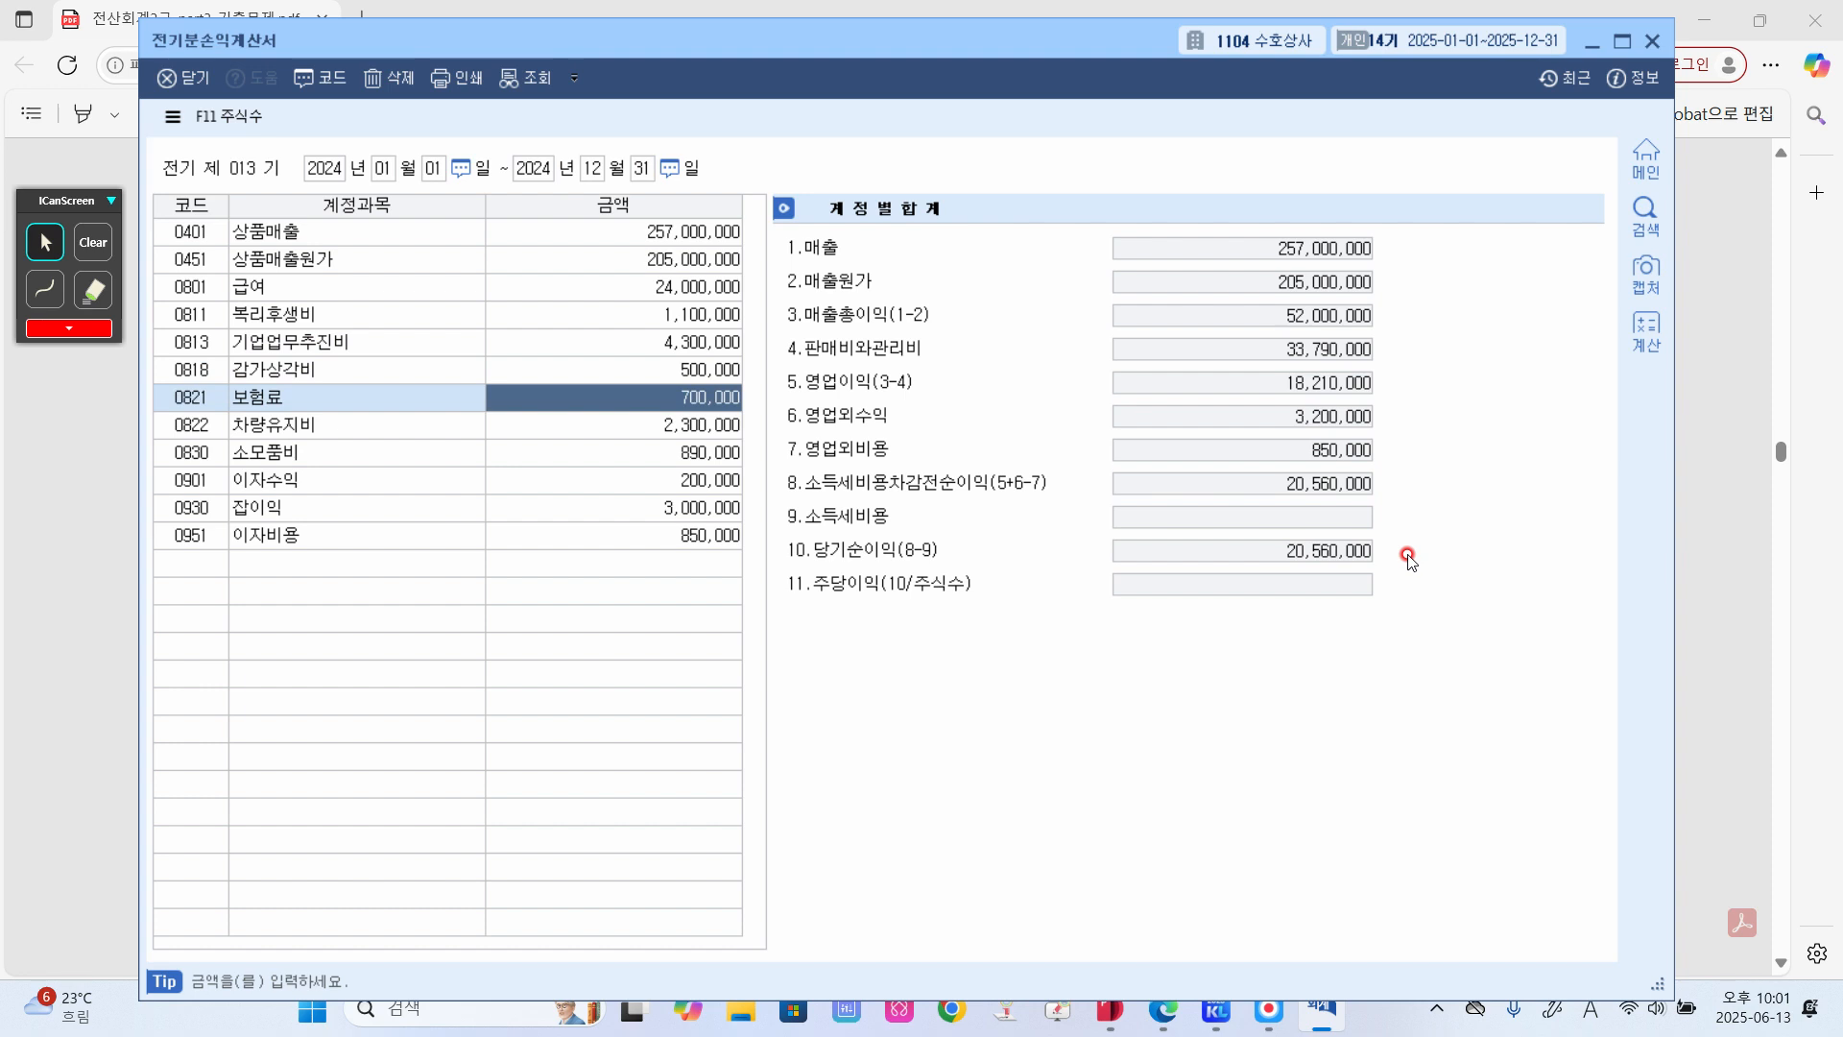
key("Return")
key("Return")
key("Return")
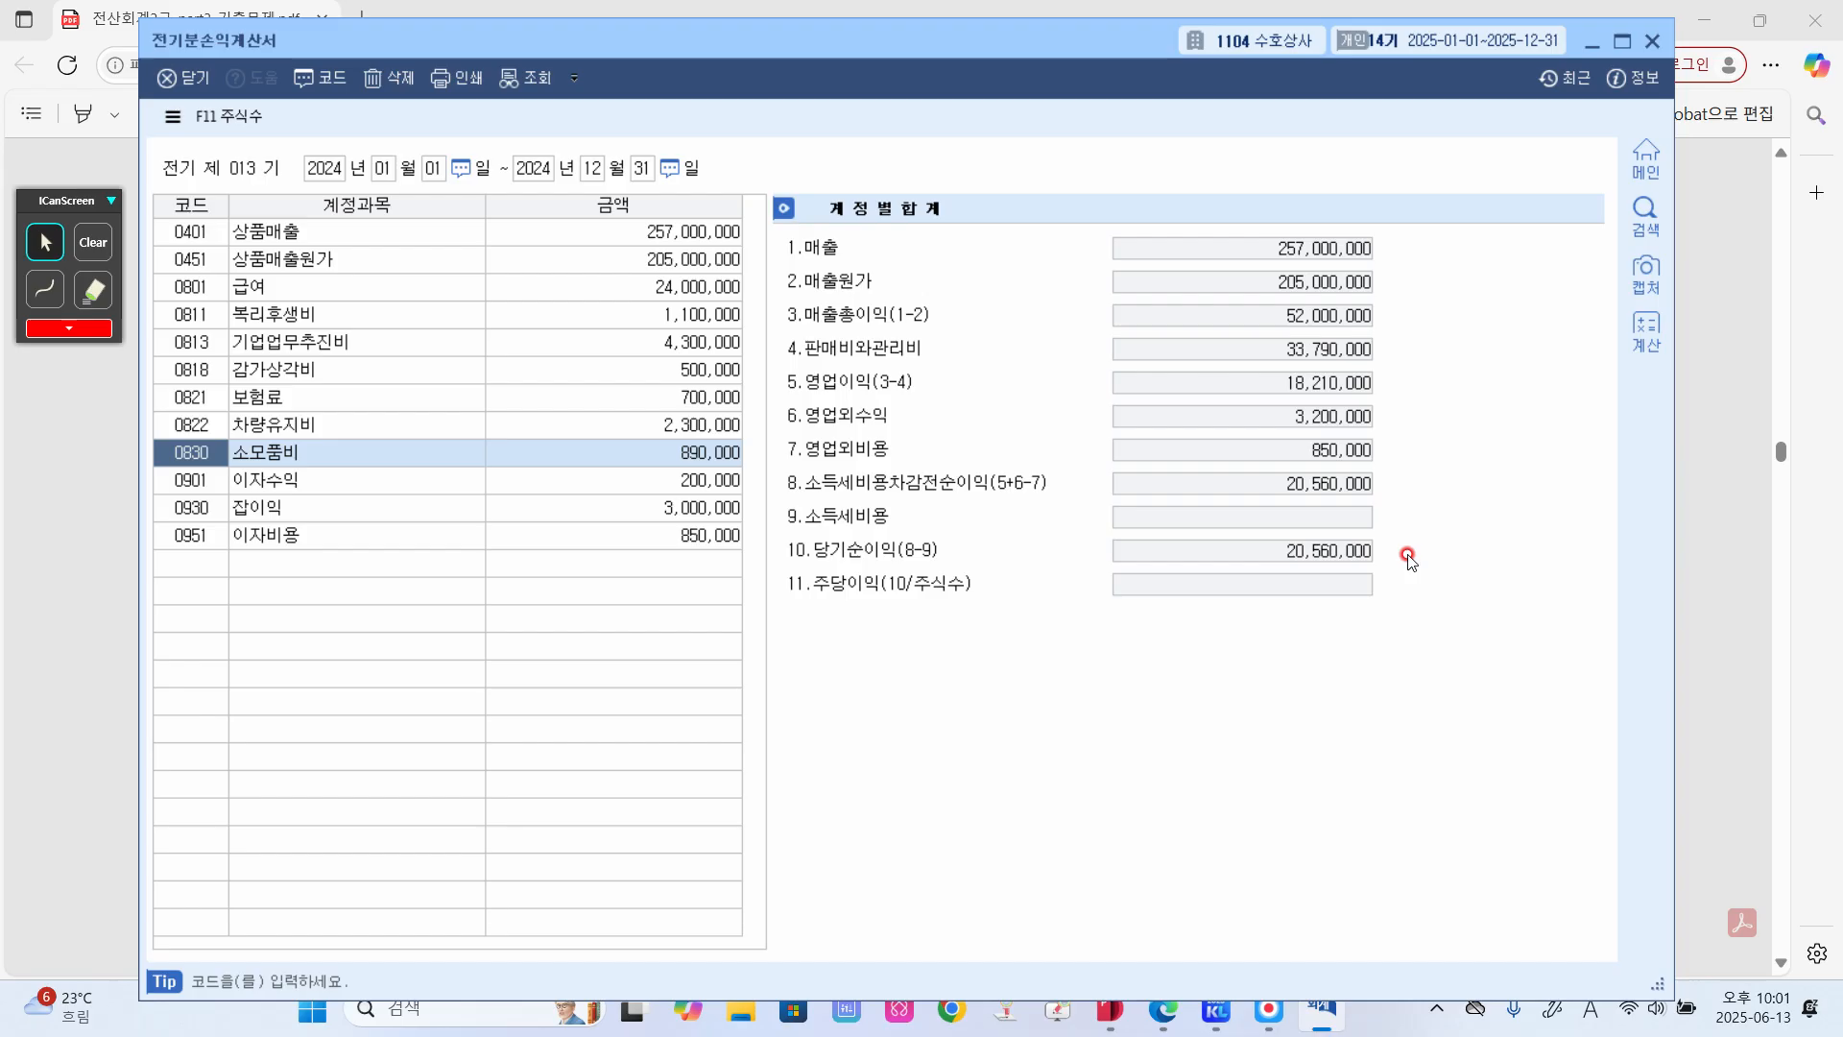
key("Return")
type("2300000")
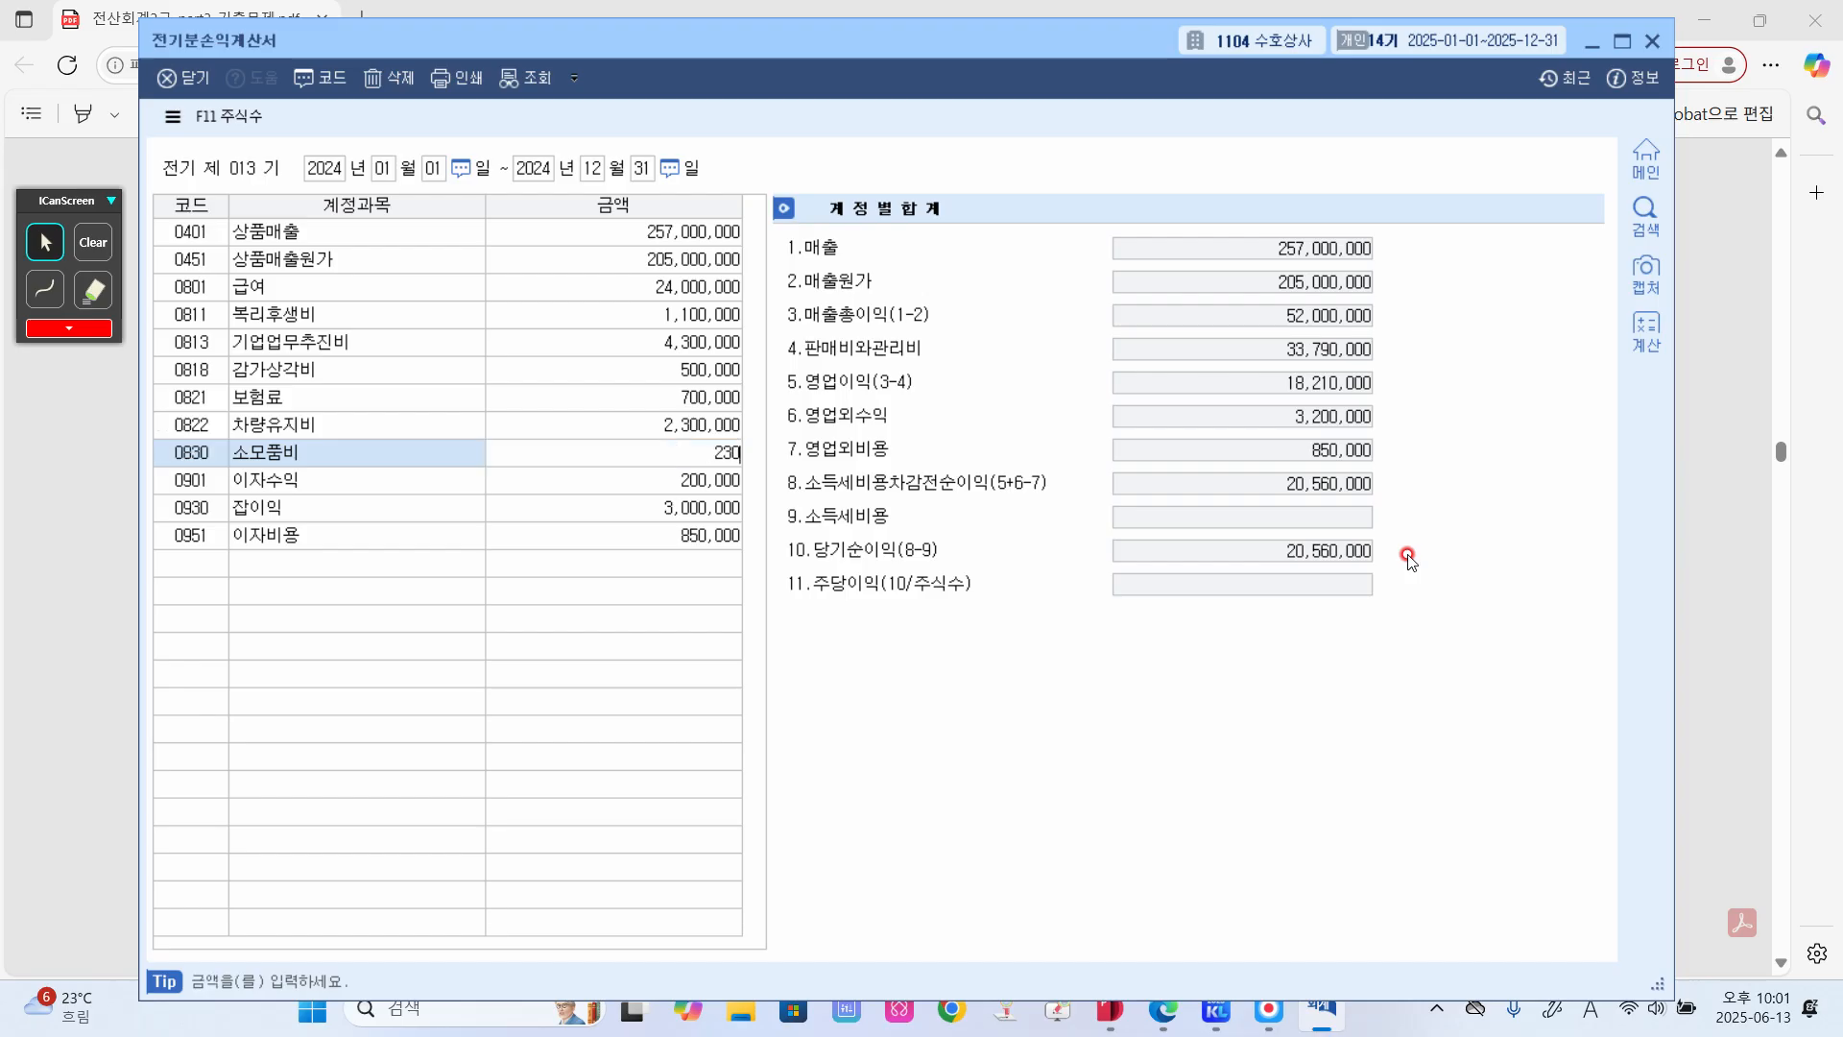
key("Return")
- Delete the 차량유지비 (0822) row from the prior-period income statement
key("Up")
key("Up")
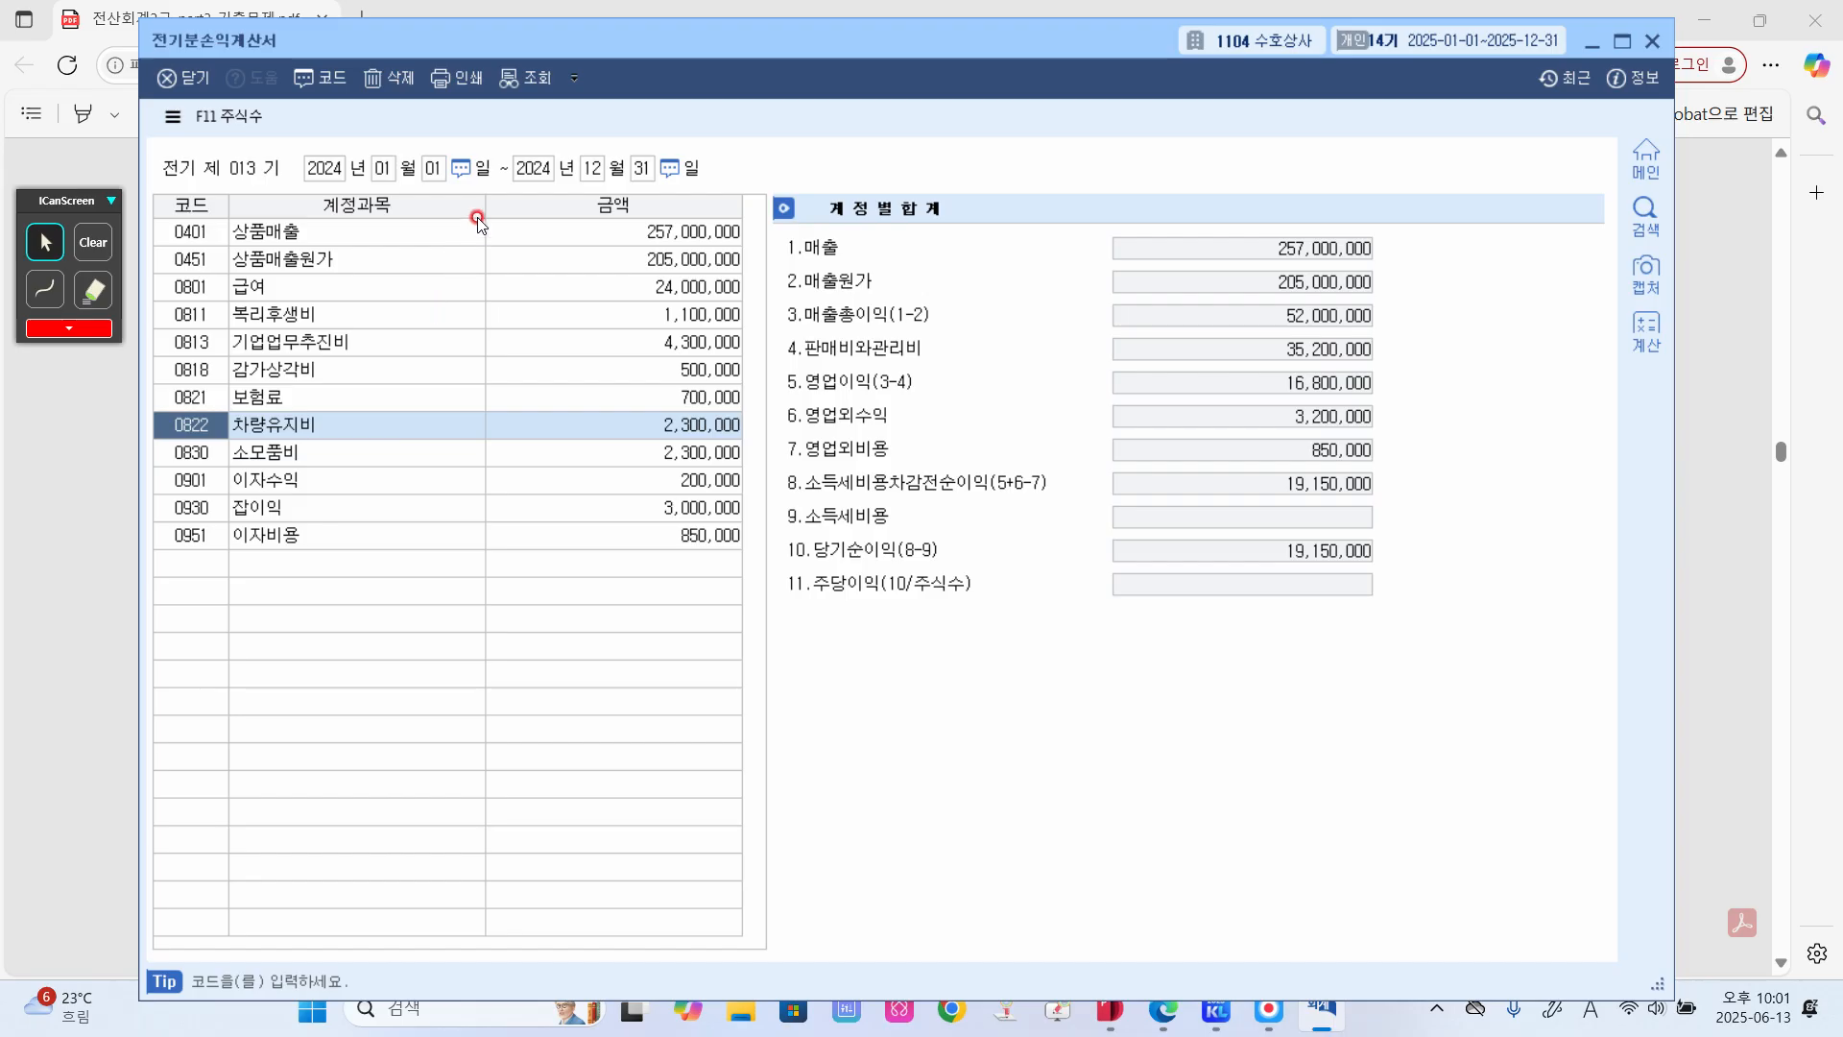
left_click(382, 84)
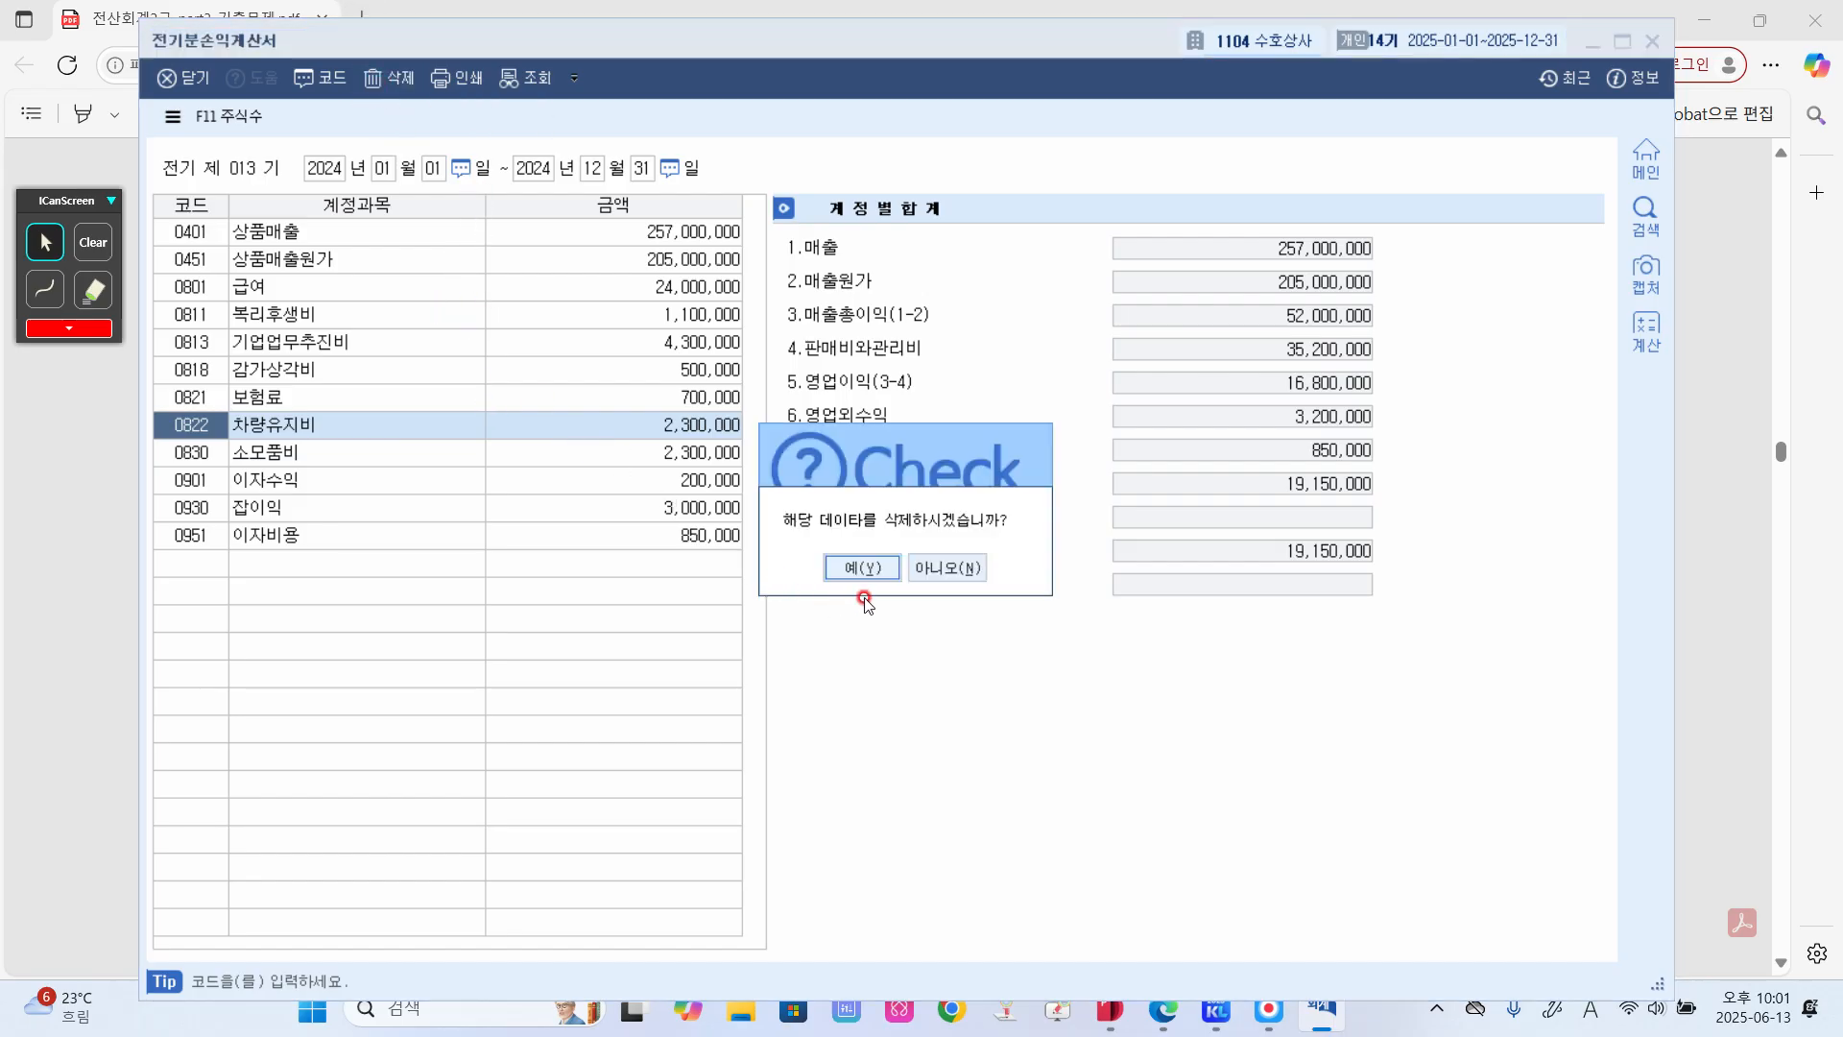
left_click(859, 564)
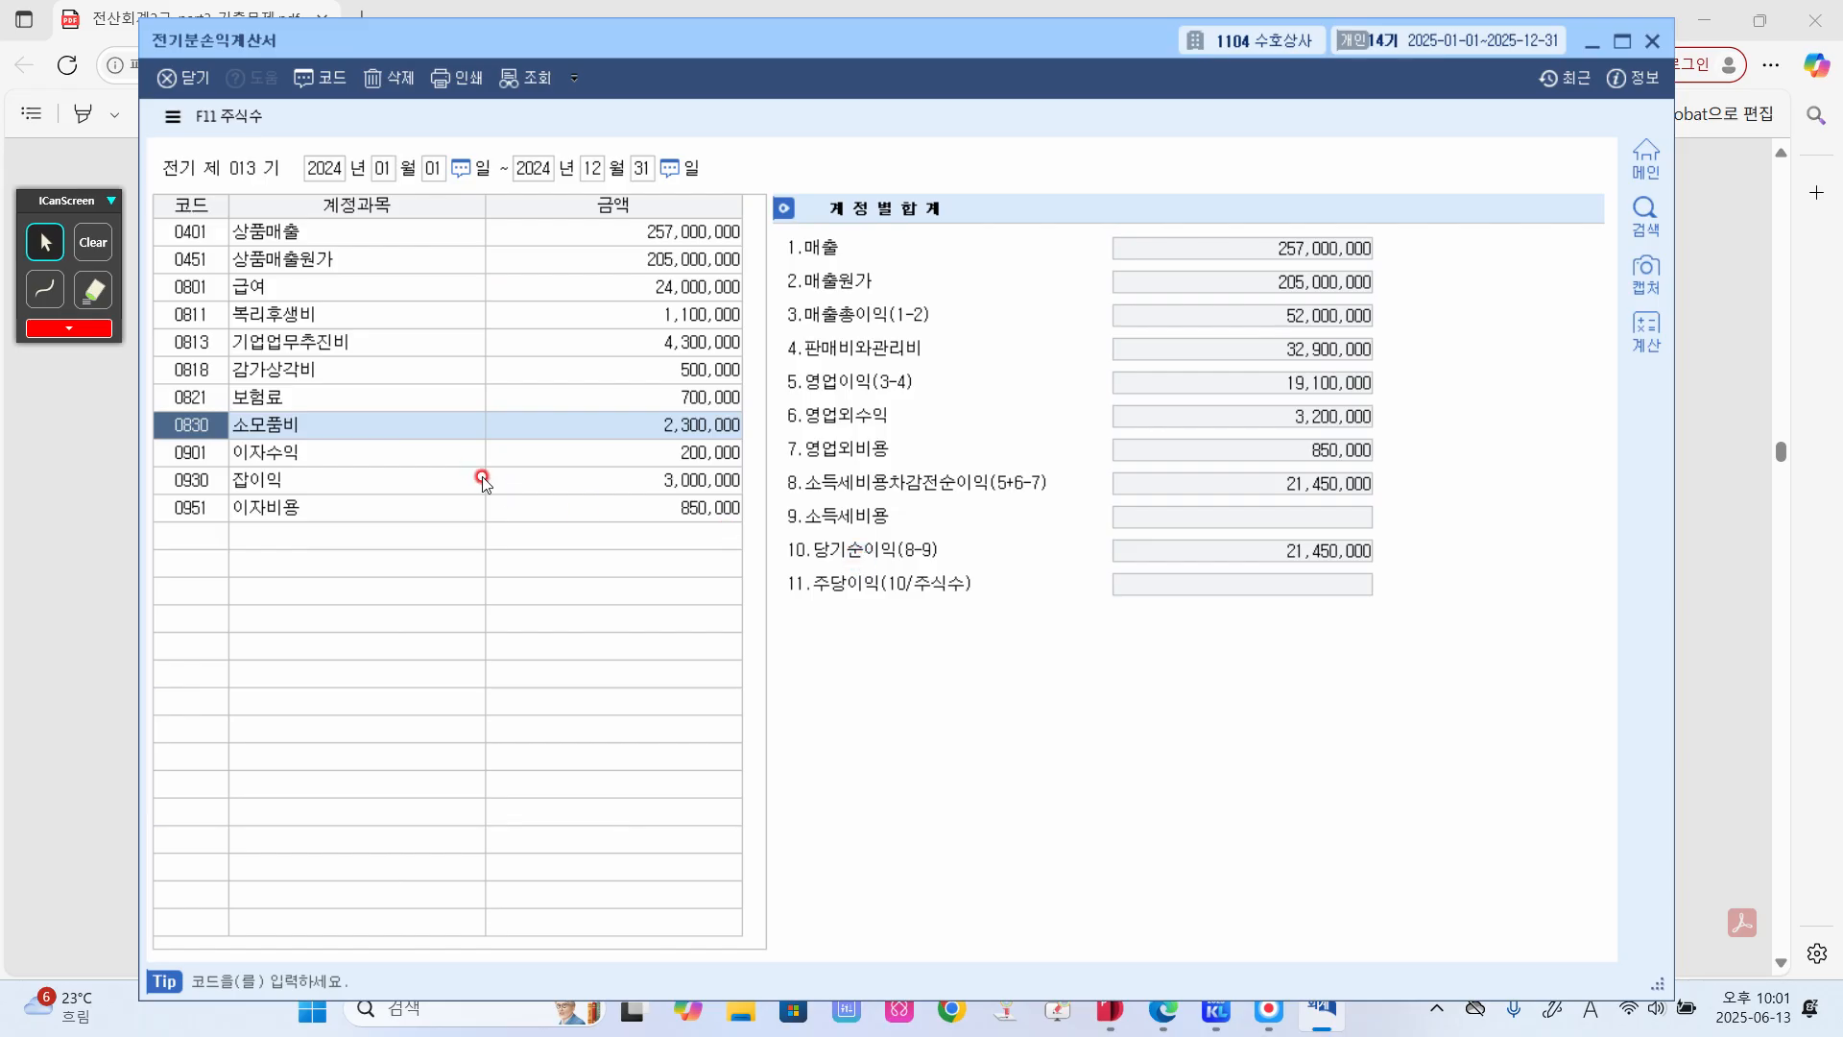
- Add the missing account 광고선전비 (0833) with an amount of 890,000 and refresh the account list
left_click(197, 535)
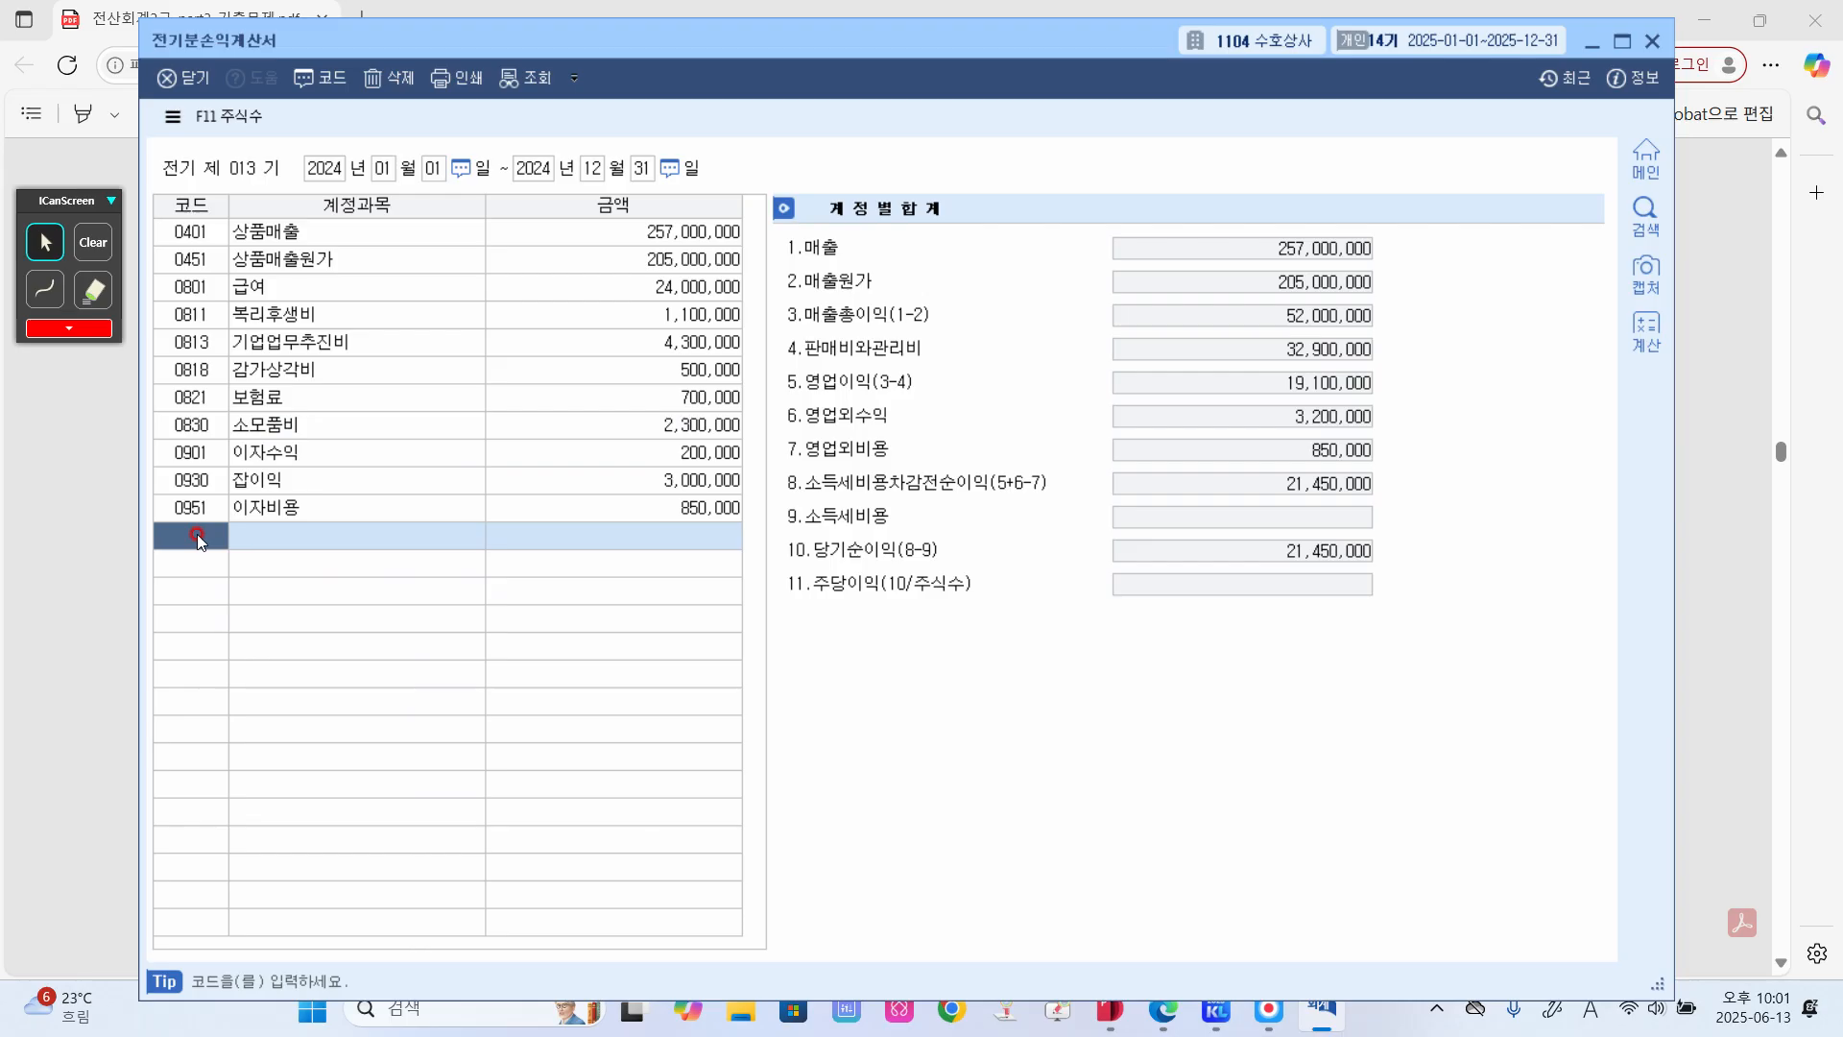
type("광고")
key("Return")
key("Return")
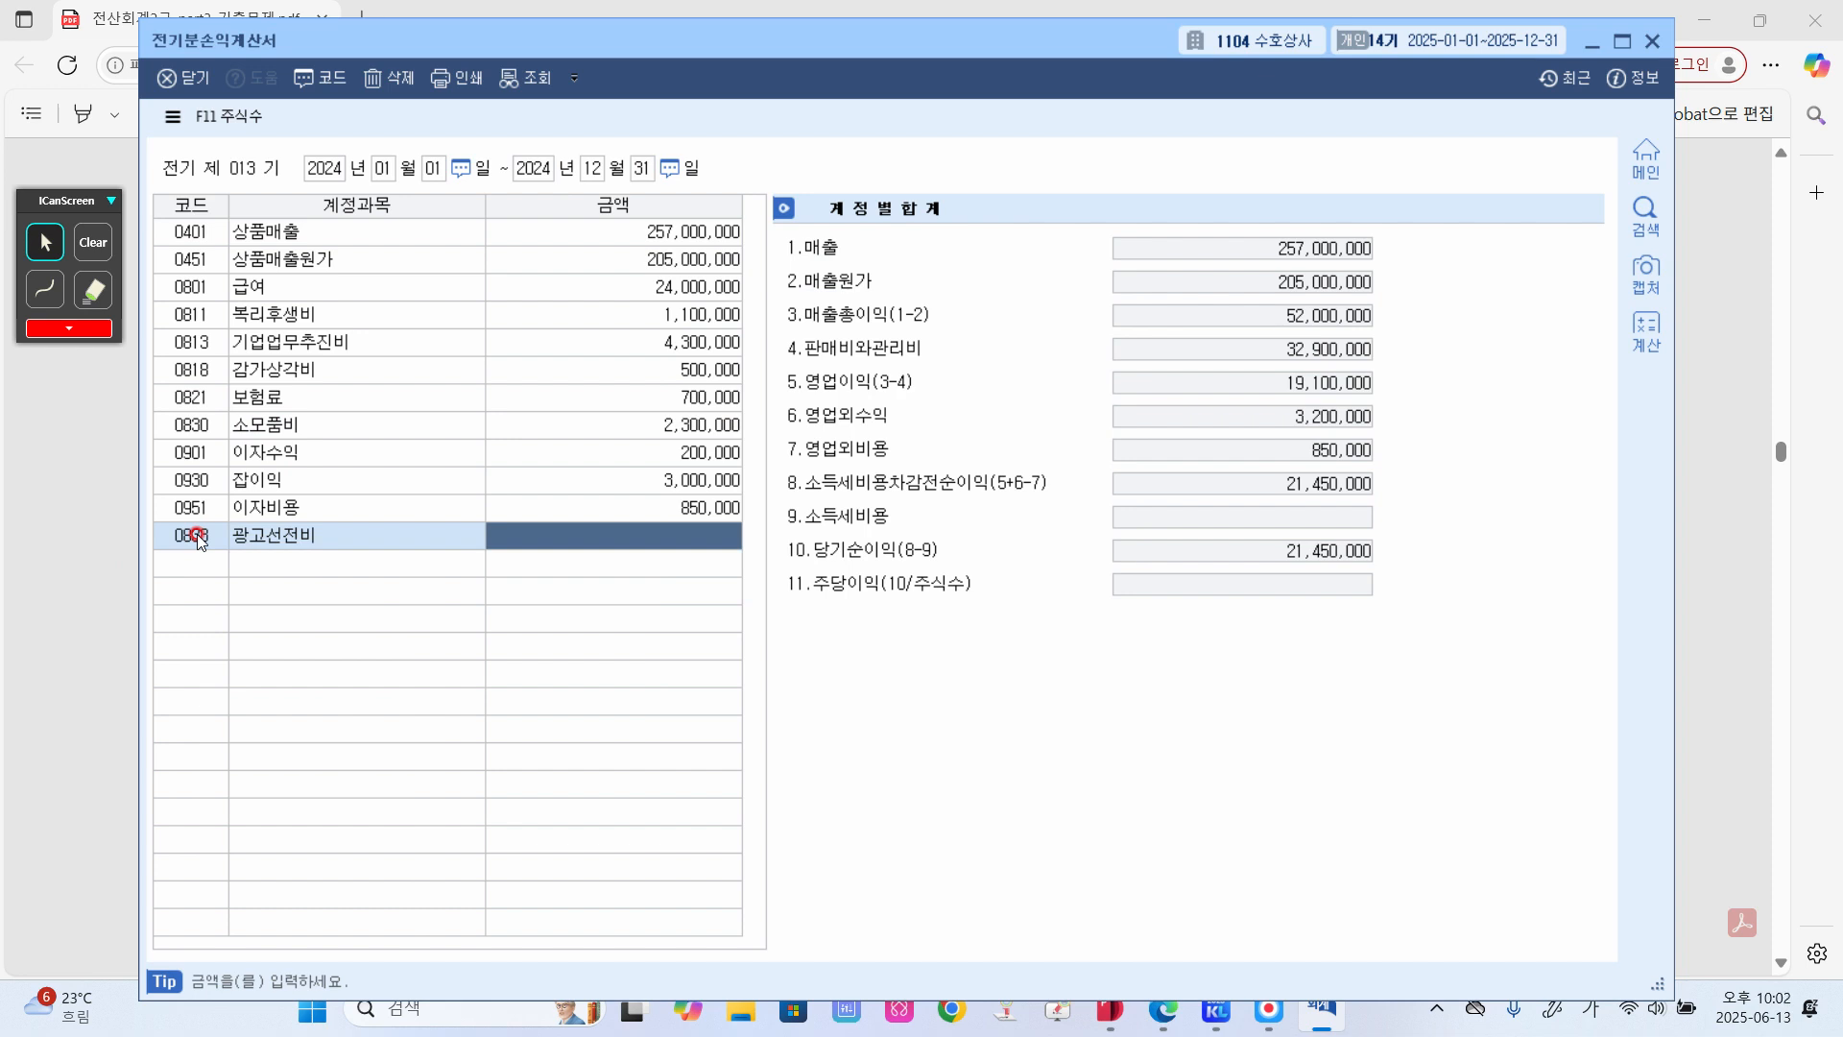
type("8900000")
key("Return")
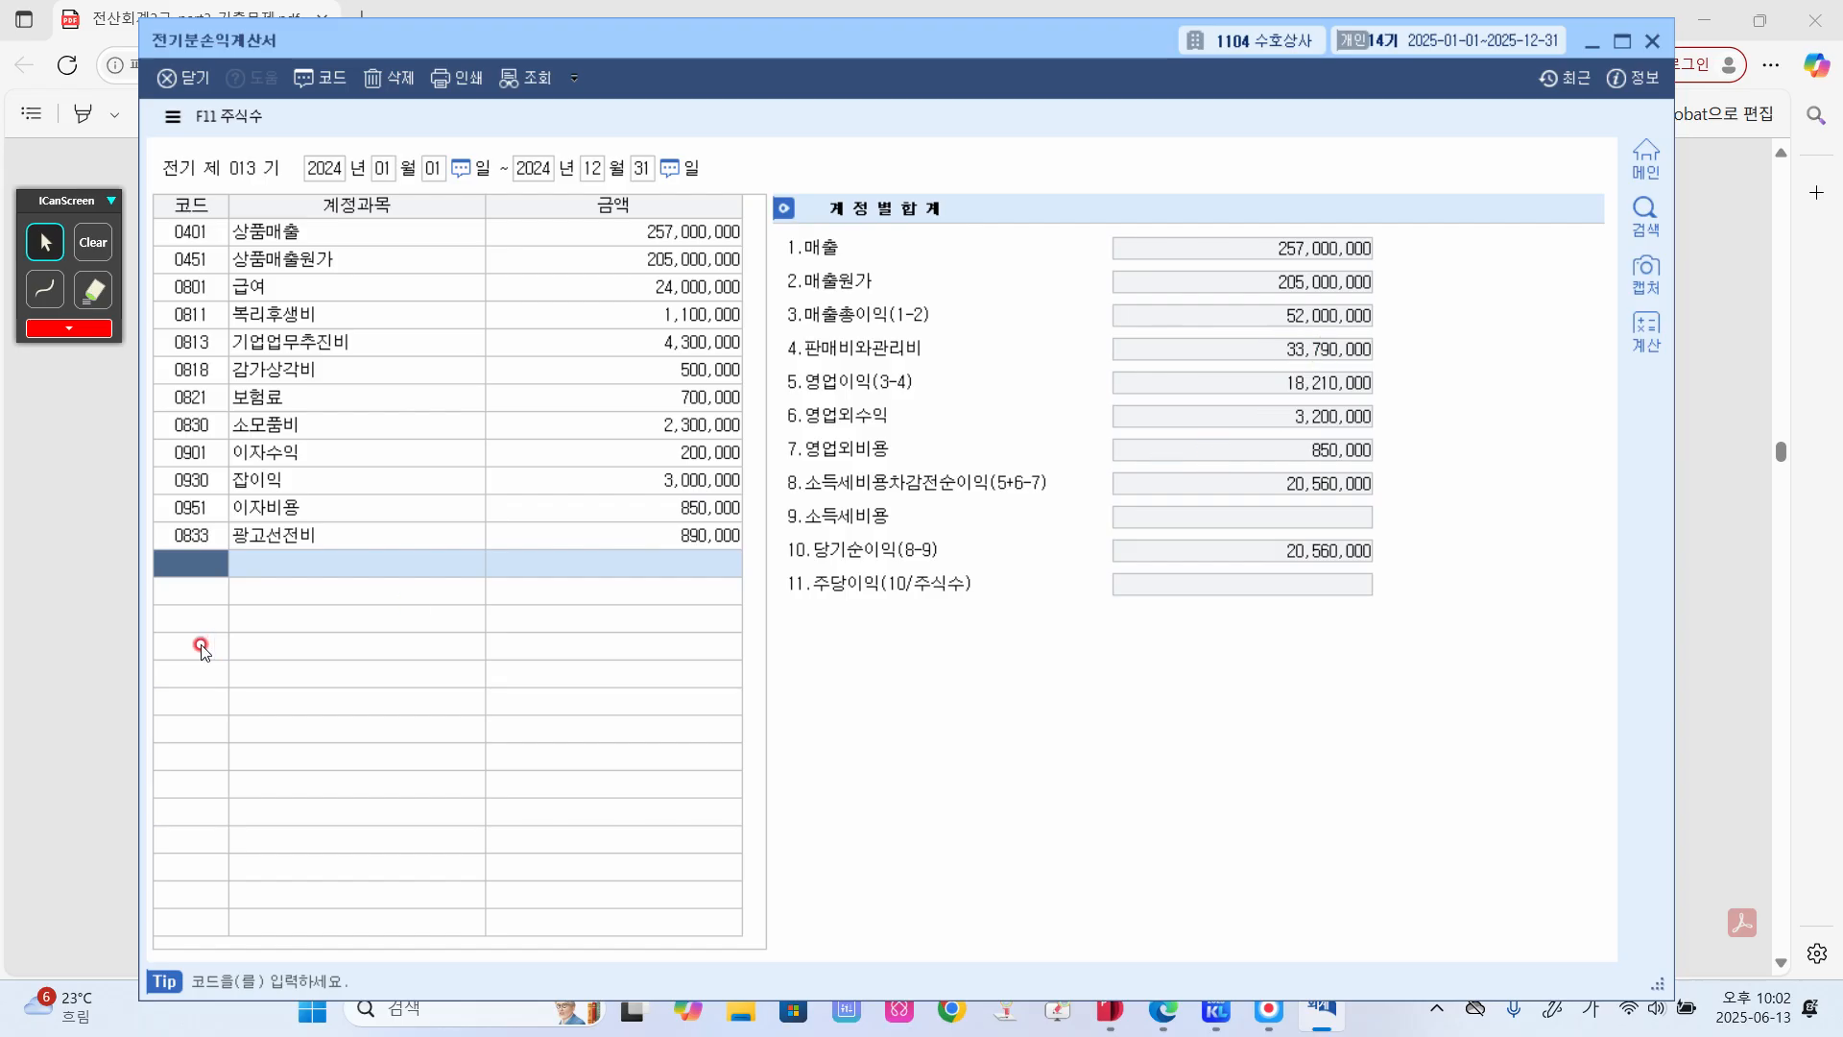
left_click(515, 81)
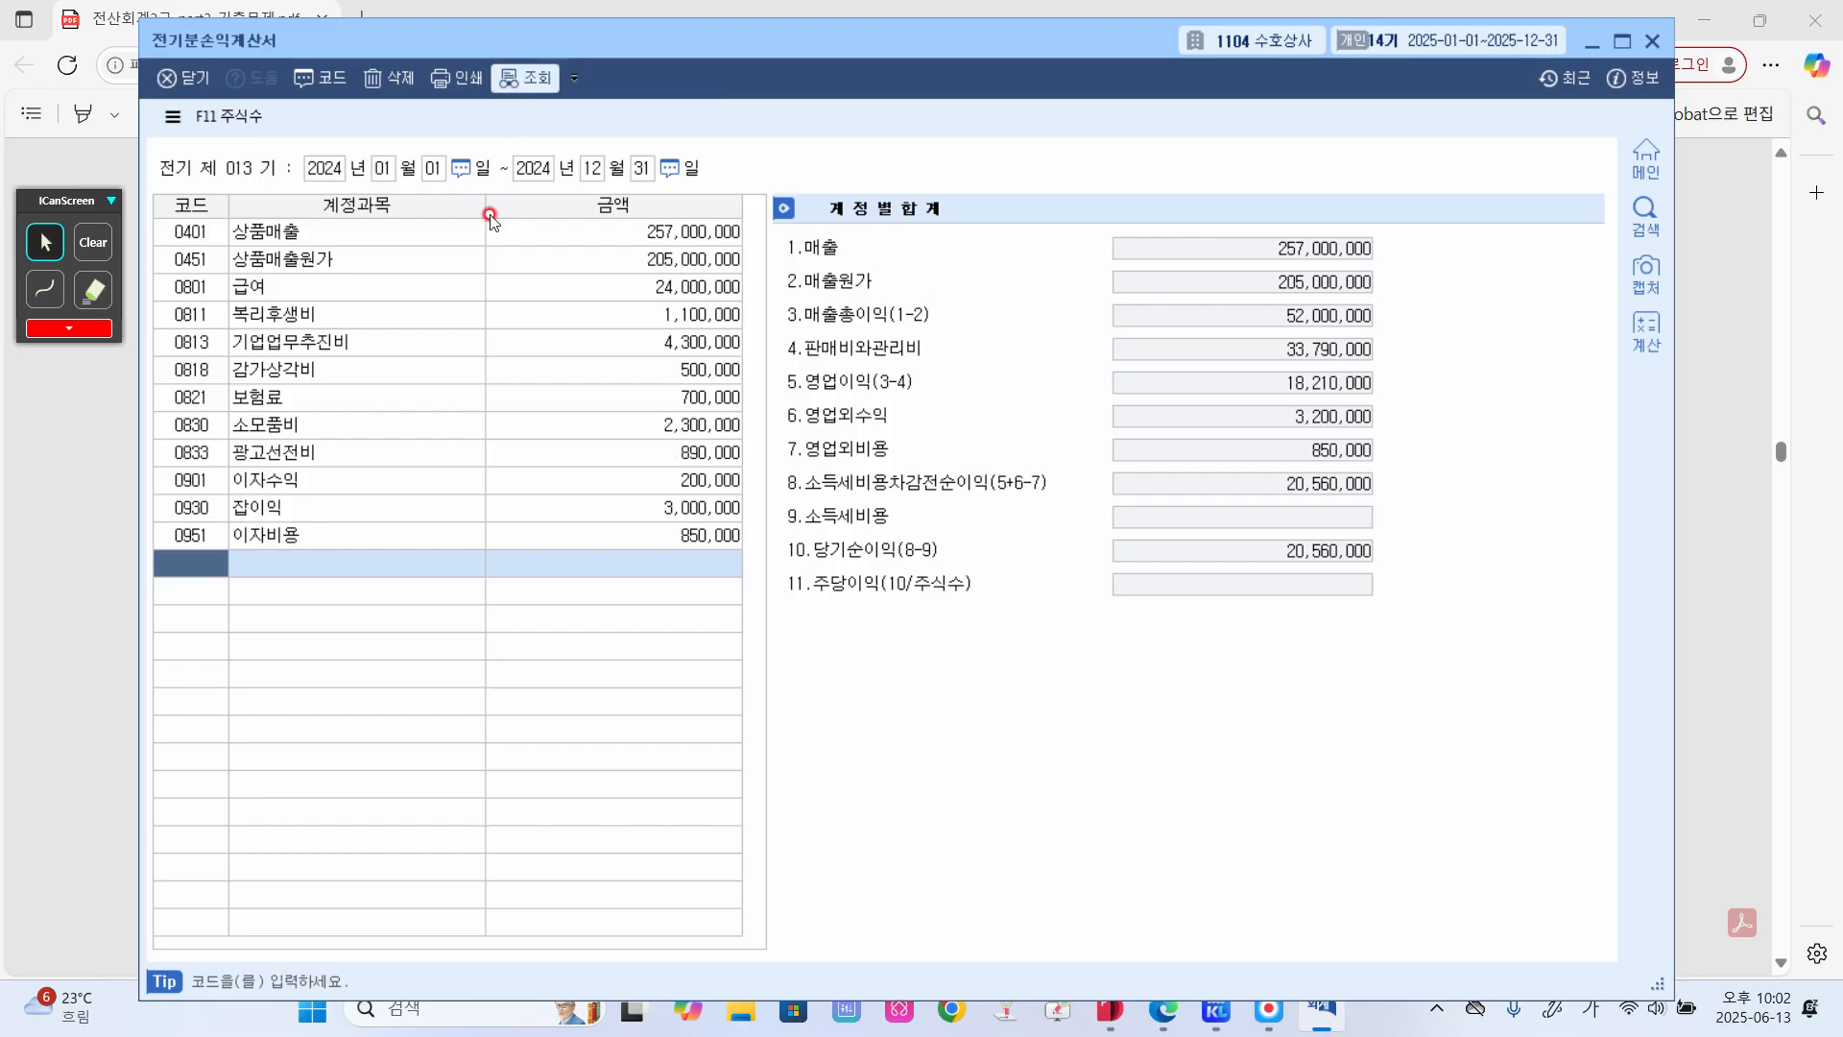
- Add the non-operating income account 임대료 (0904) with an amount of 3,000,000 in the first empty row
left_click(434, 489)
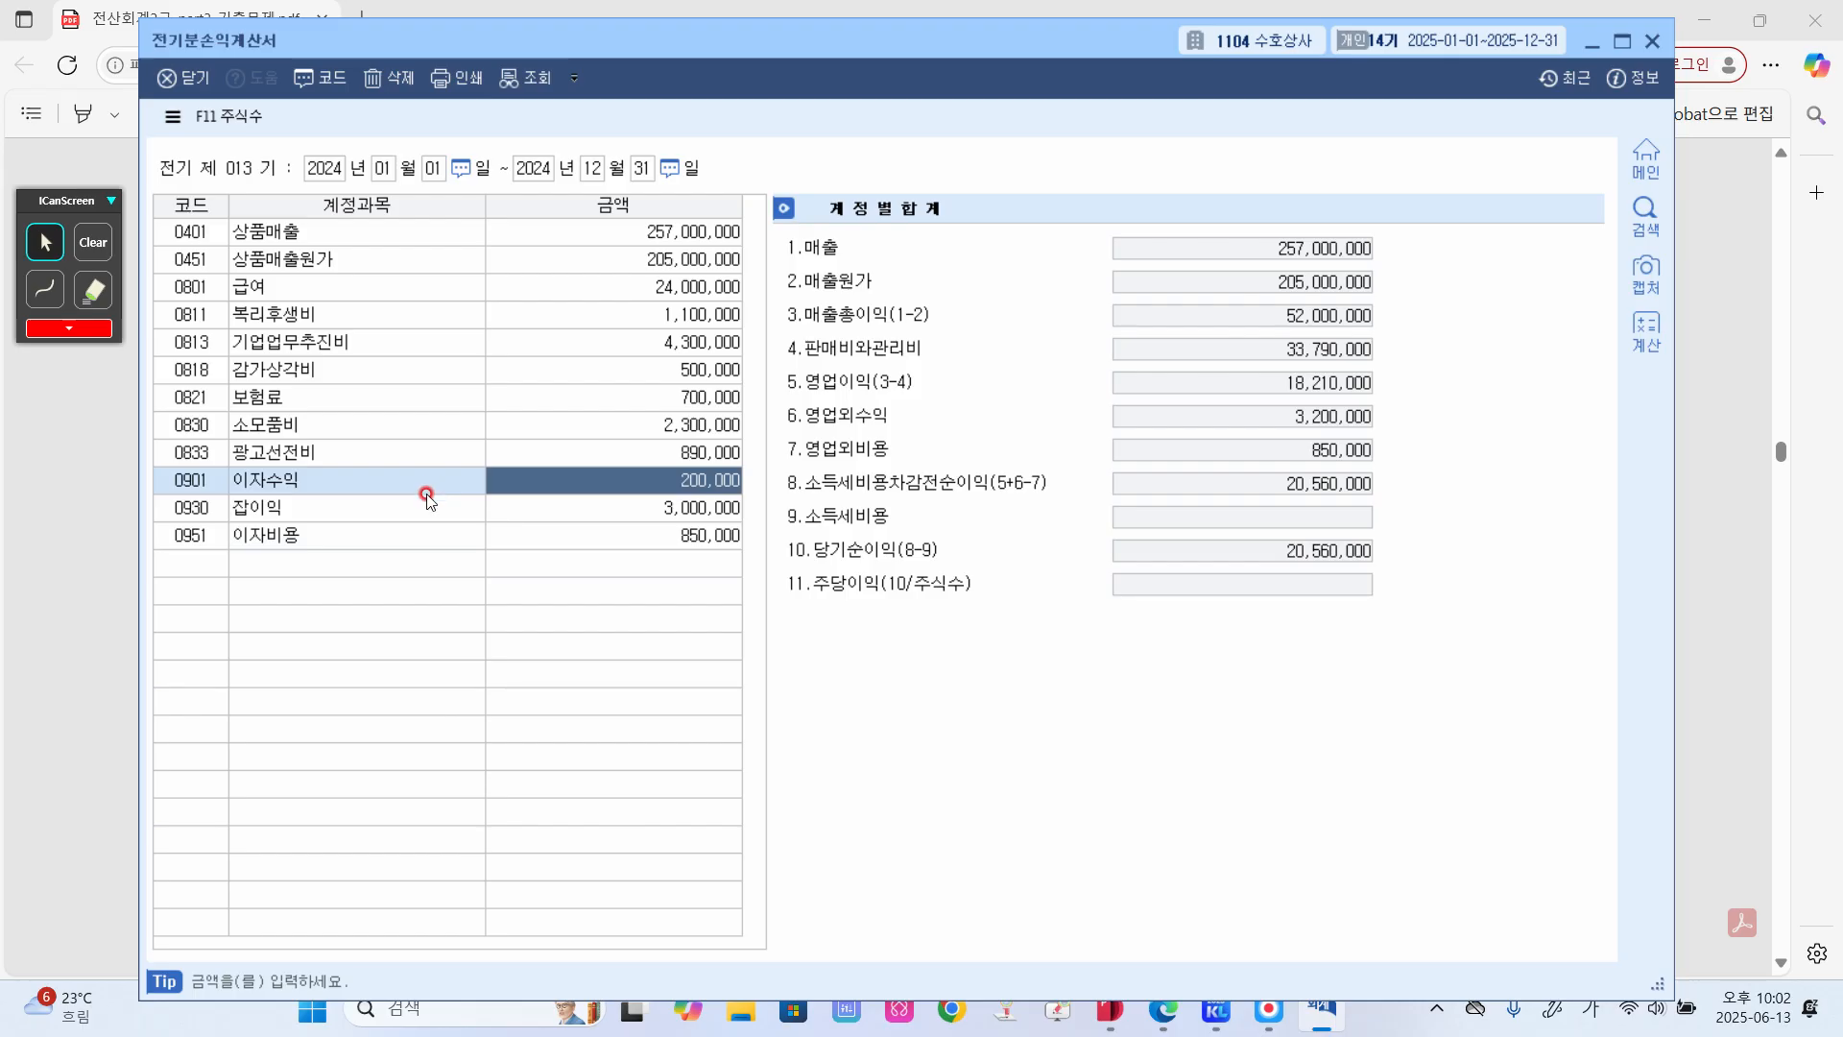
left_click(208, 571)
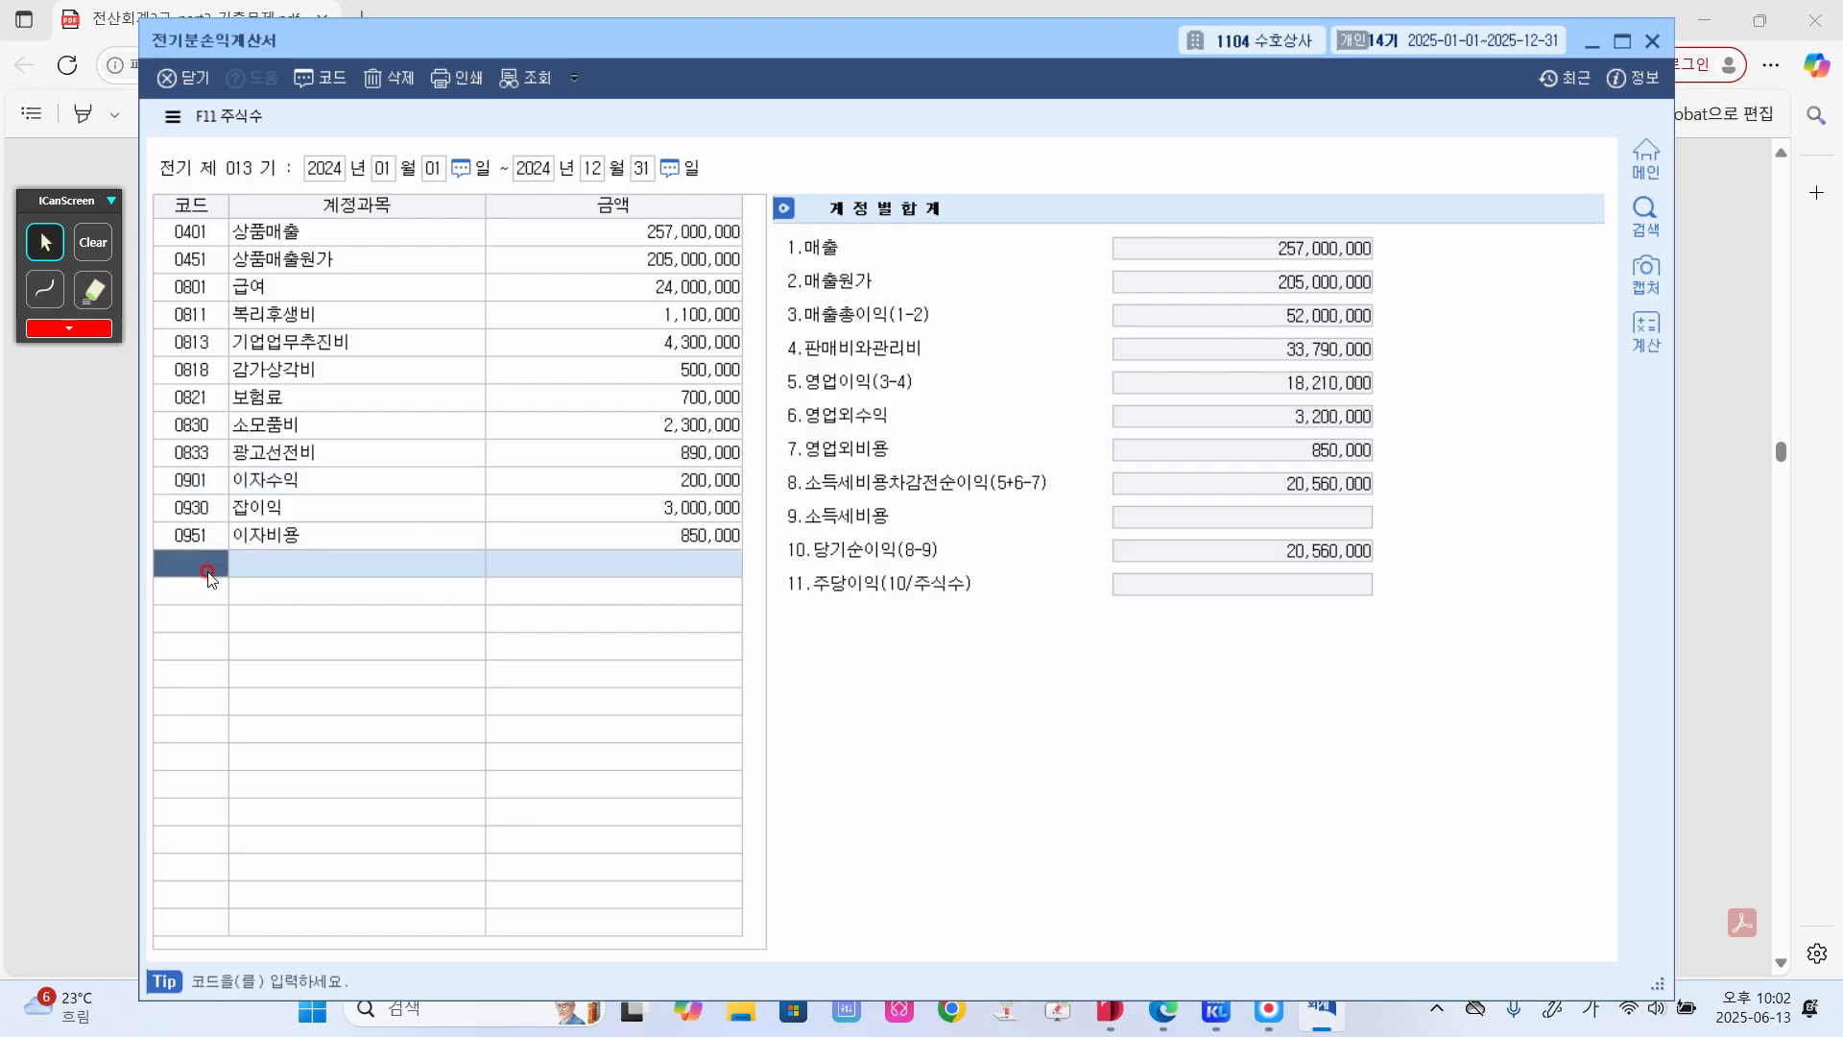
type("임대")
key("Return")
key("Down")
key("Down")
key("Down")
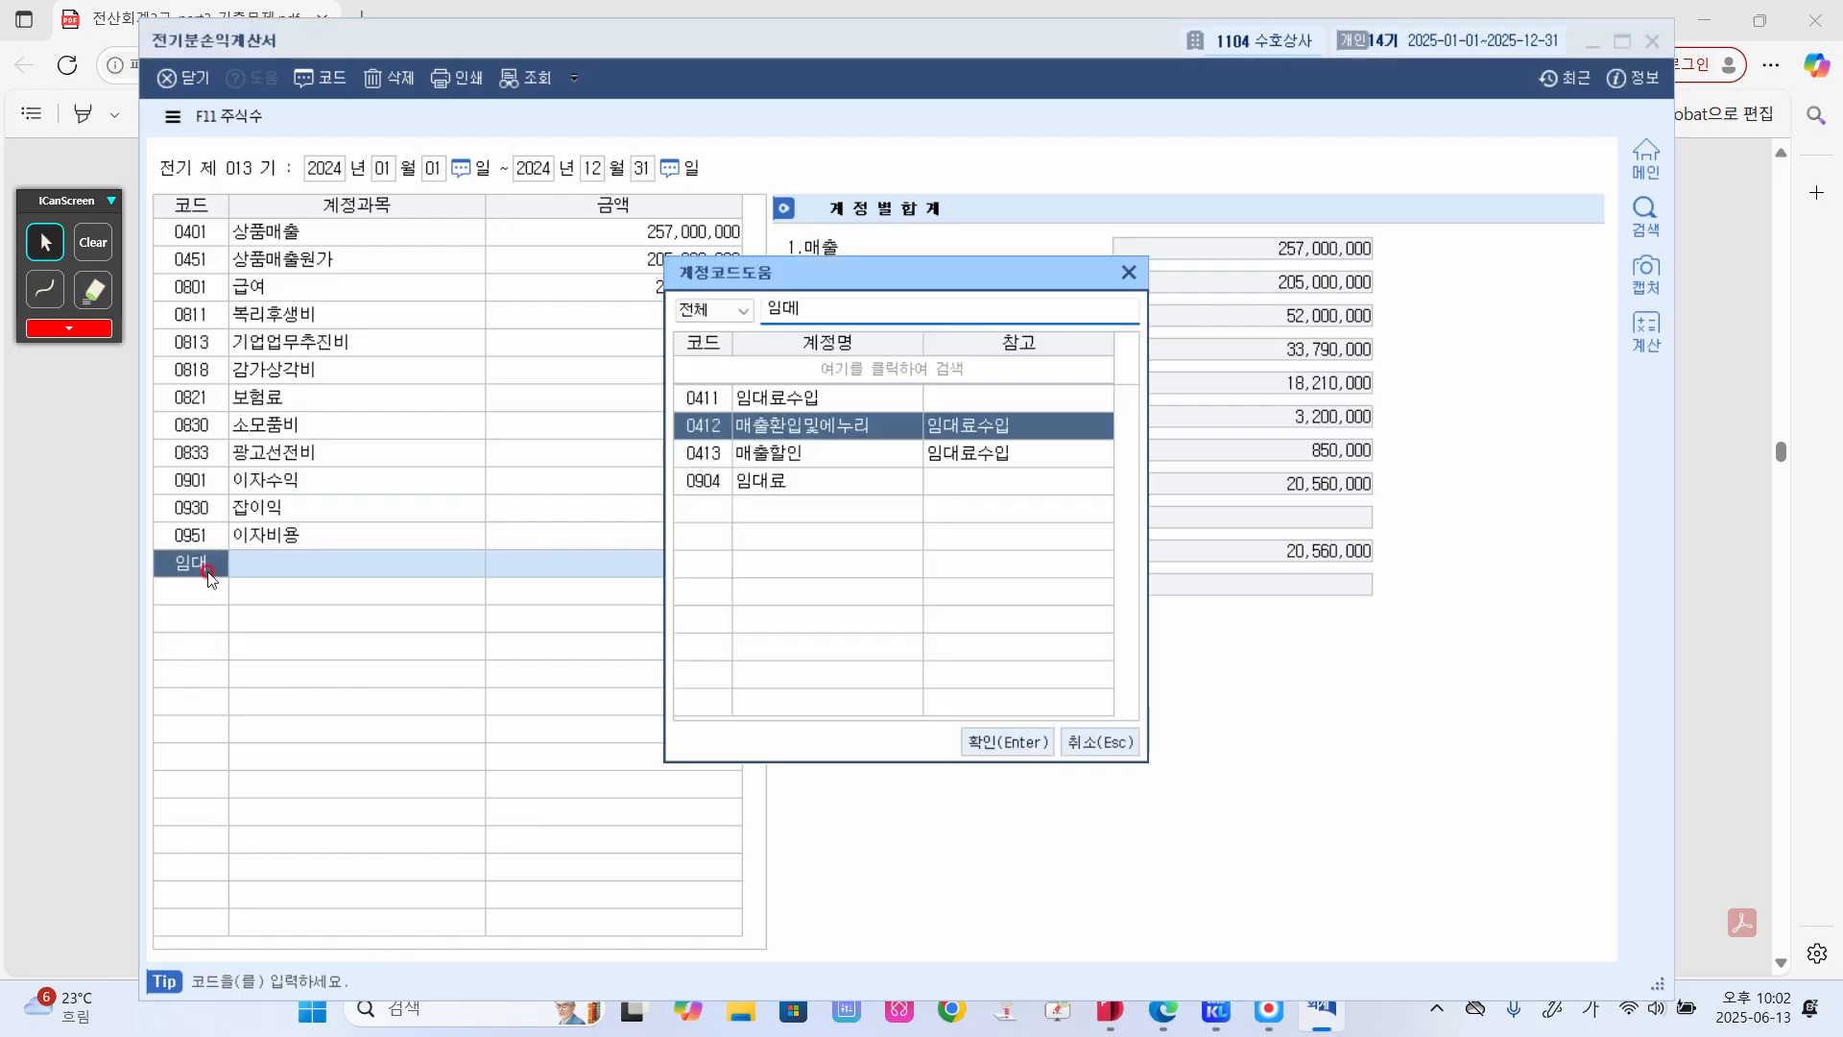
key("Return")
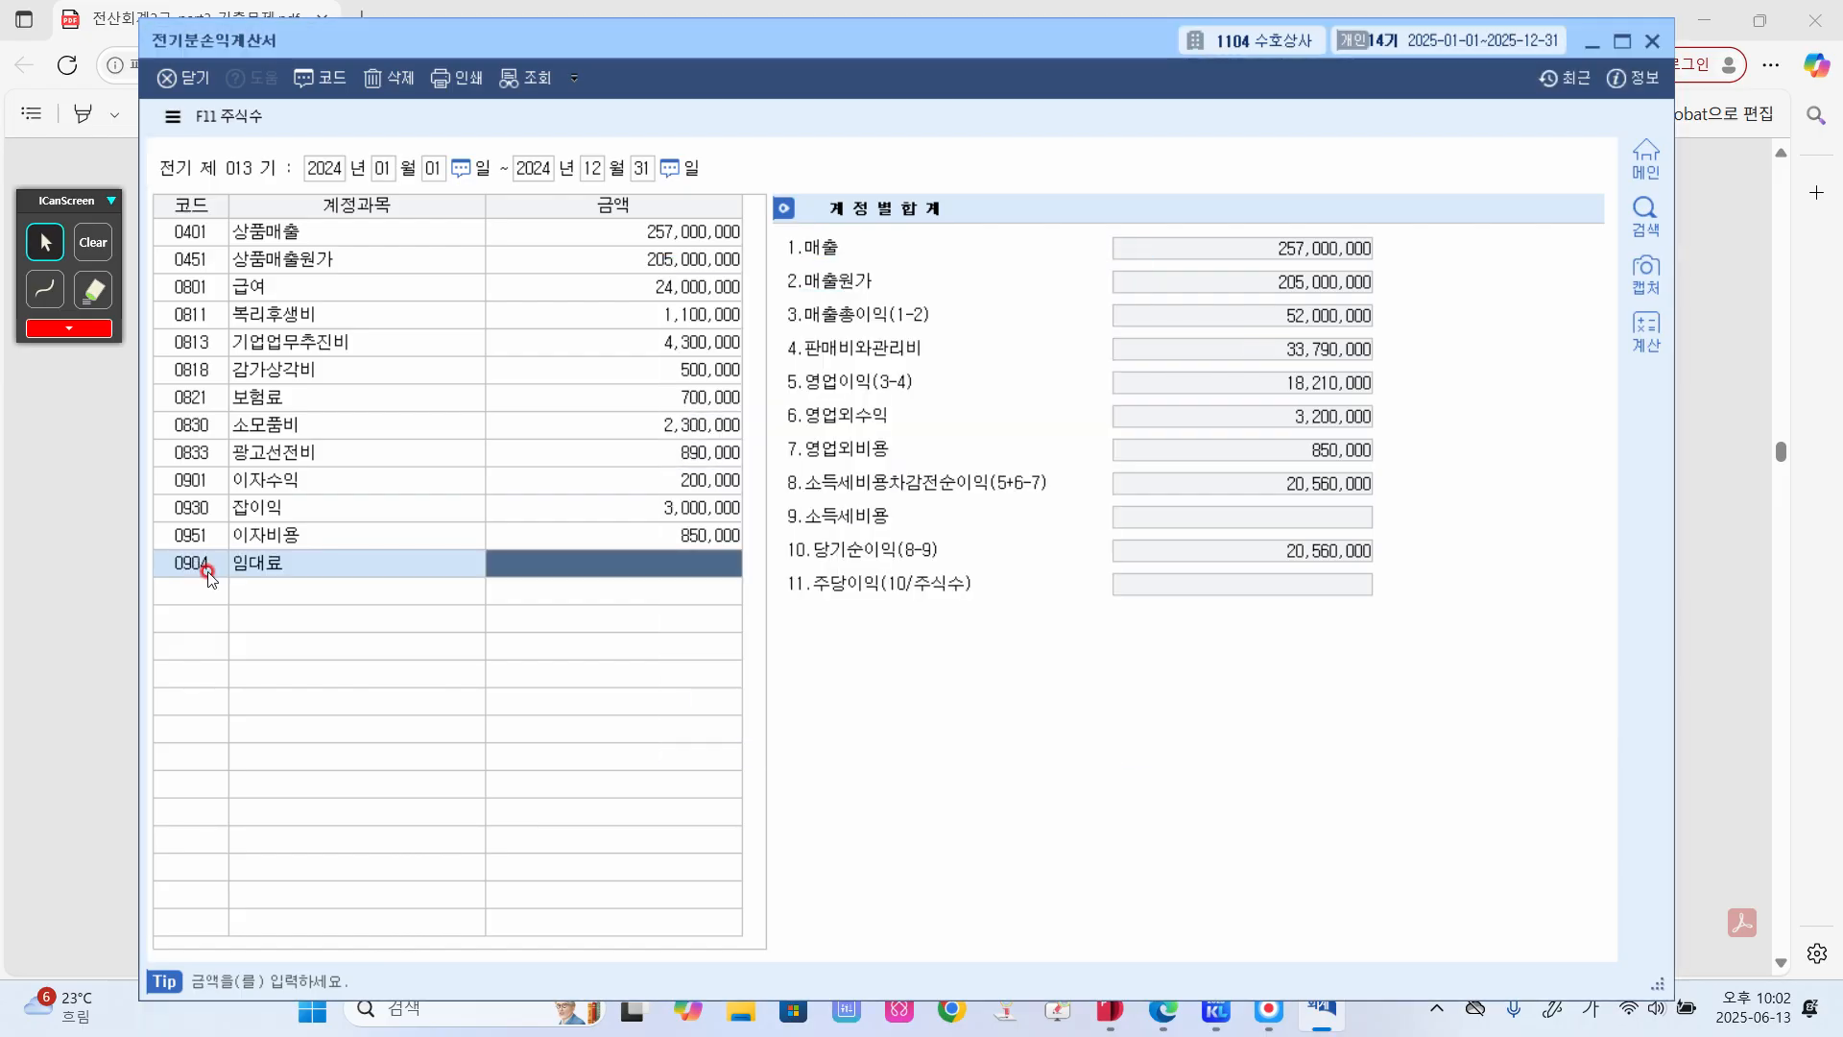
type("3000000")
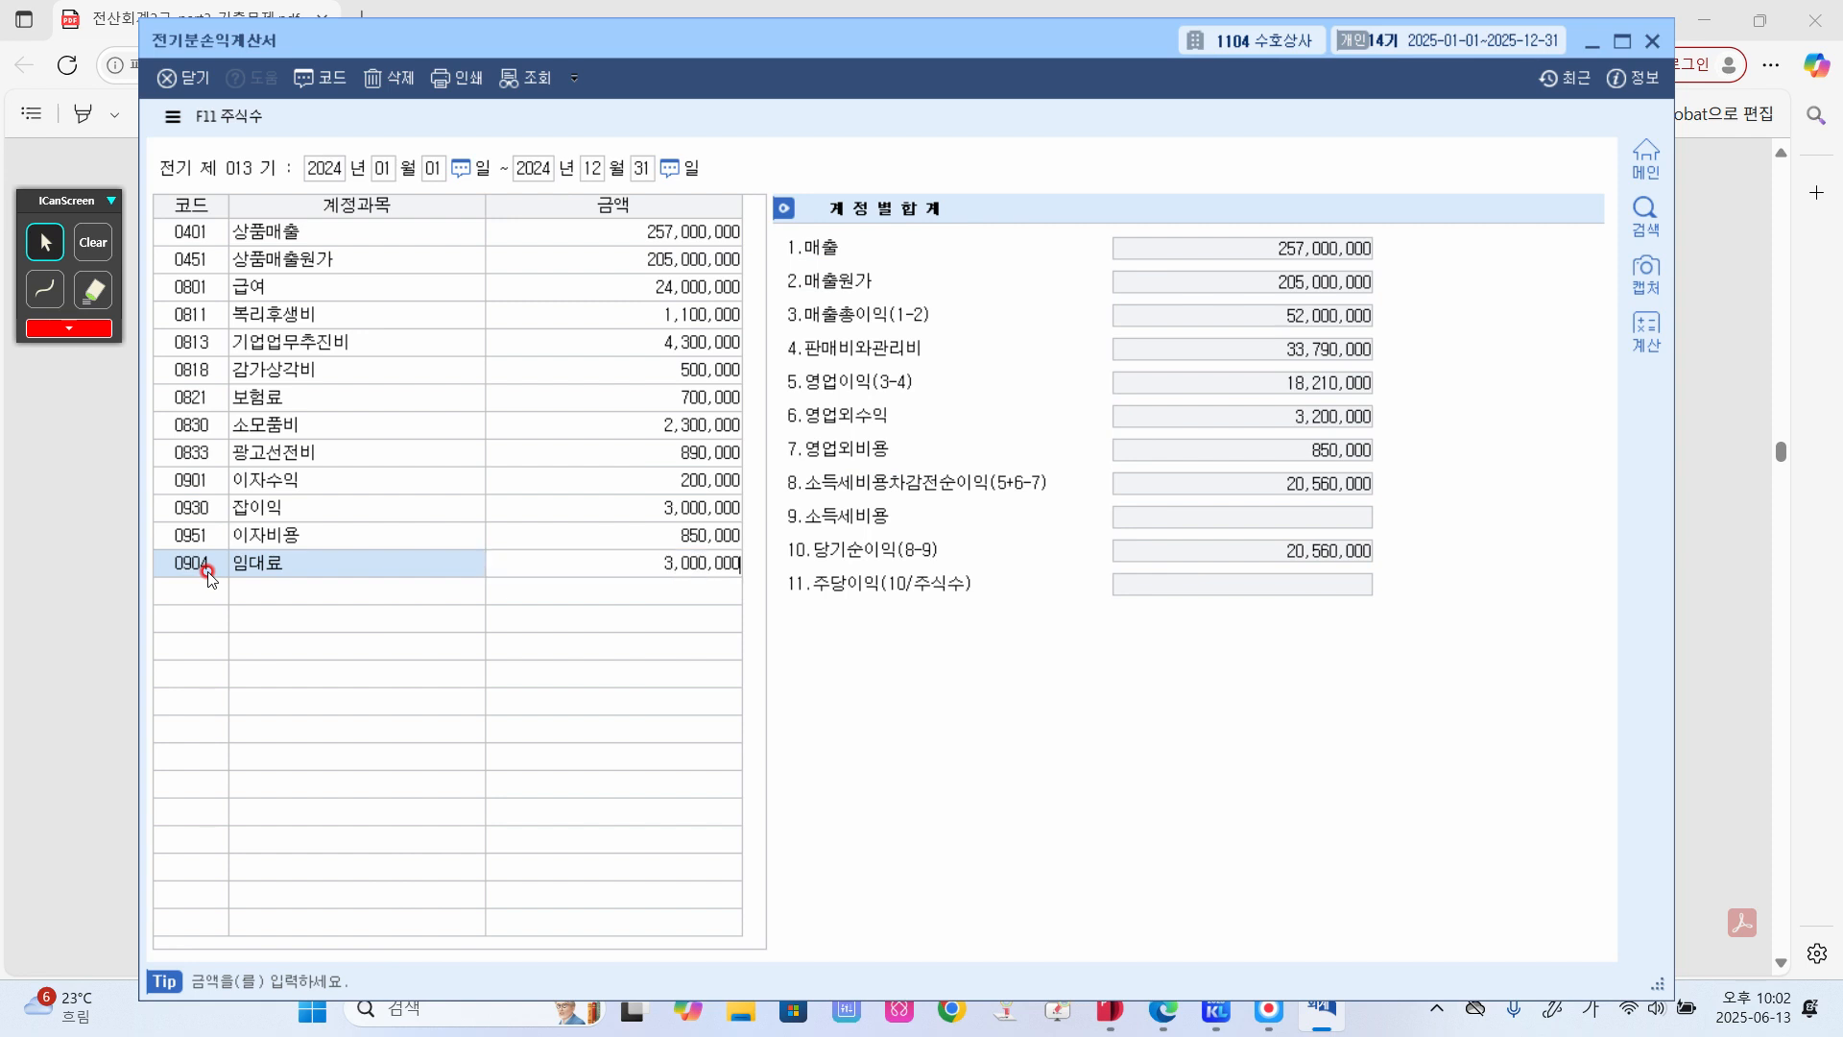
key("Return")
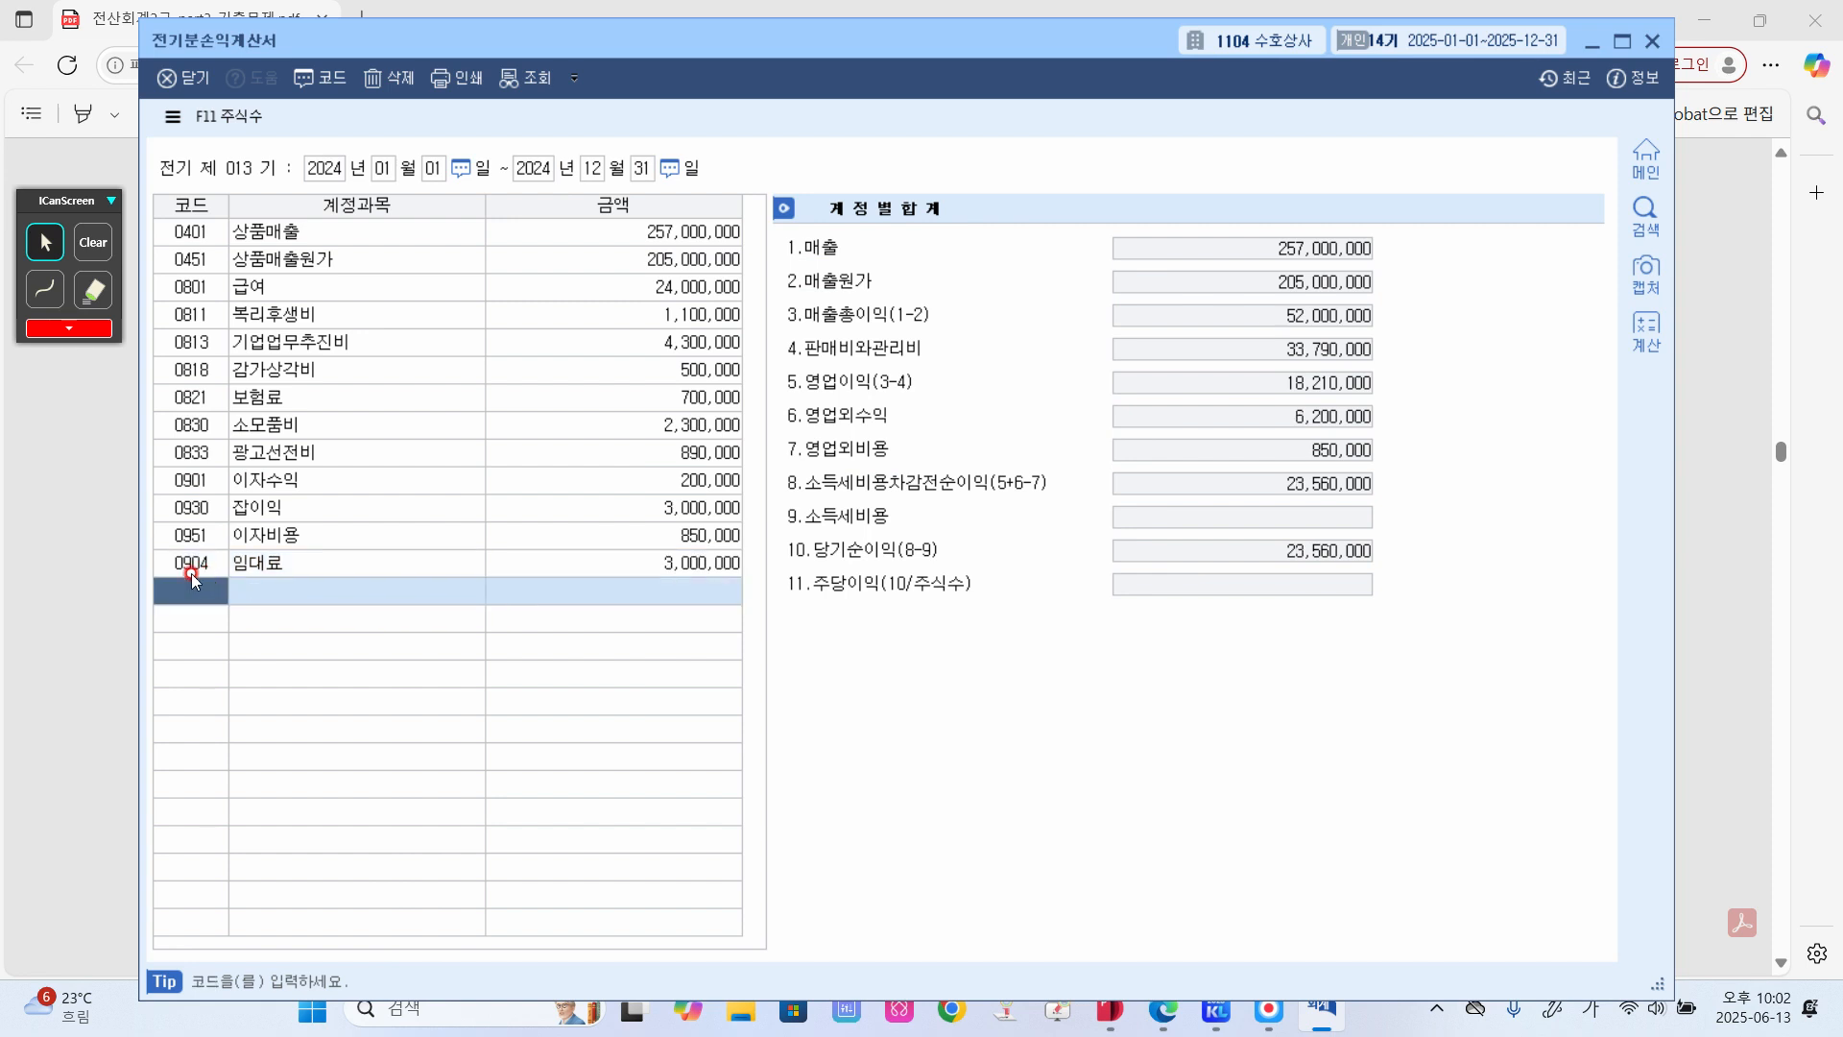
- Delete the 잡이익 (0930) row and close the 전기분손익계산서 window
left_click(327, 516)
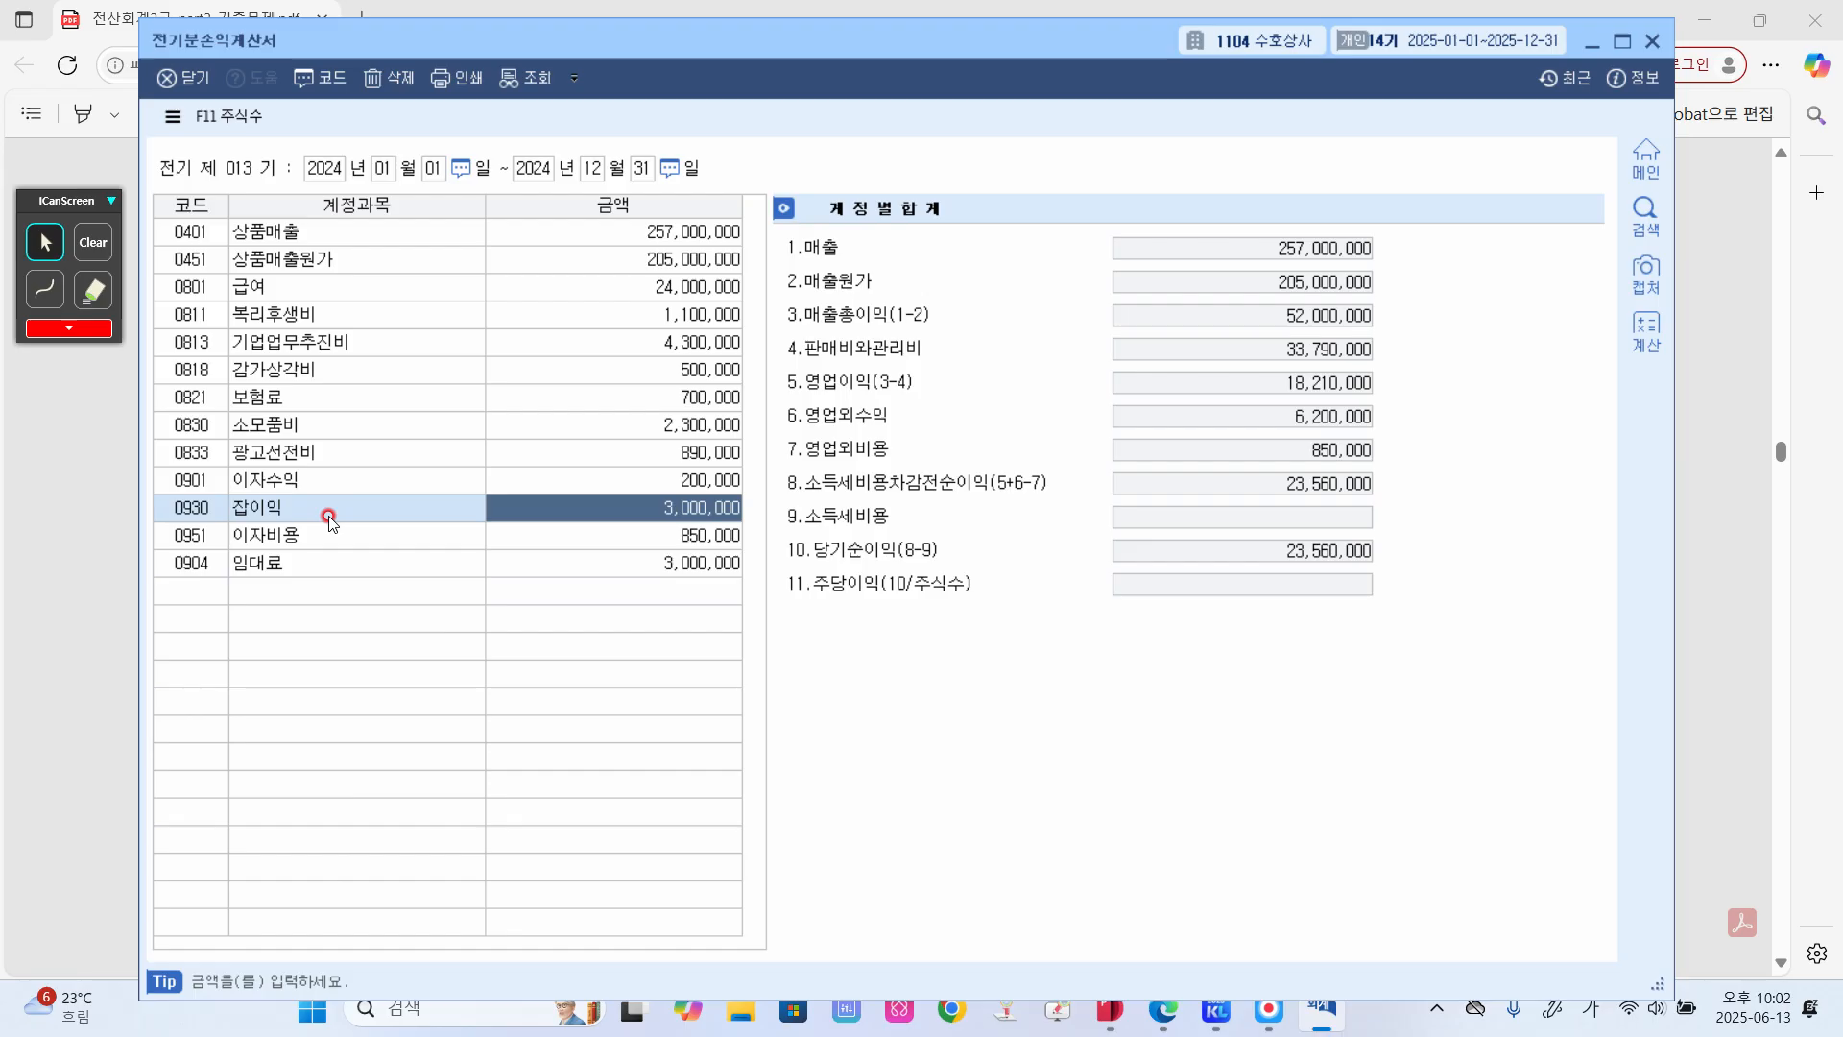
left_click(386, 80)
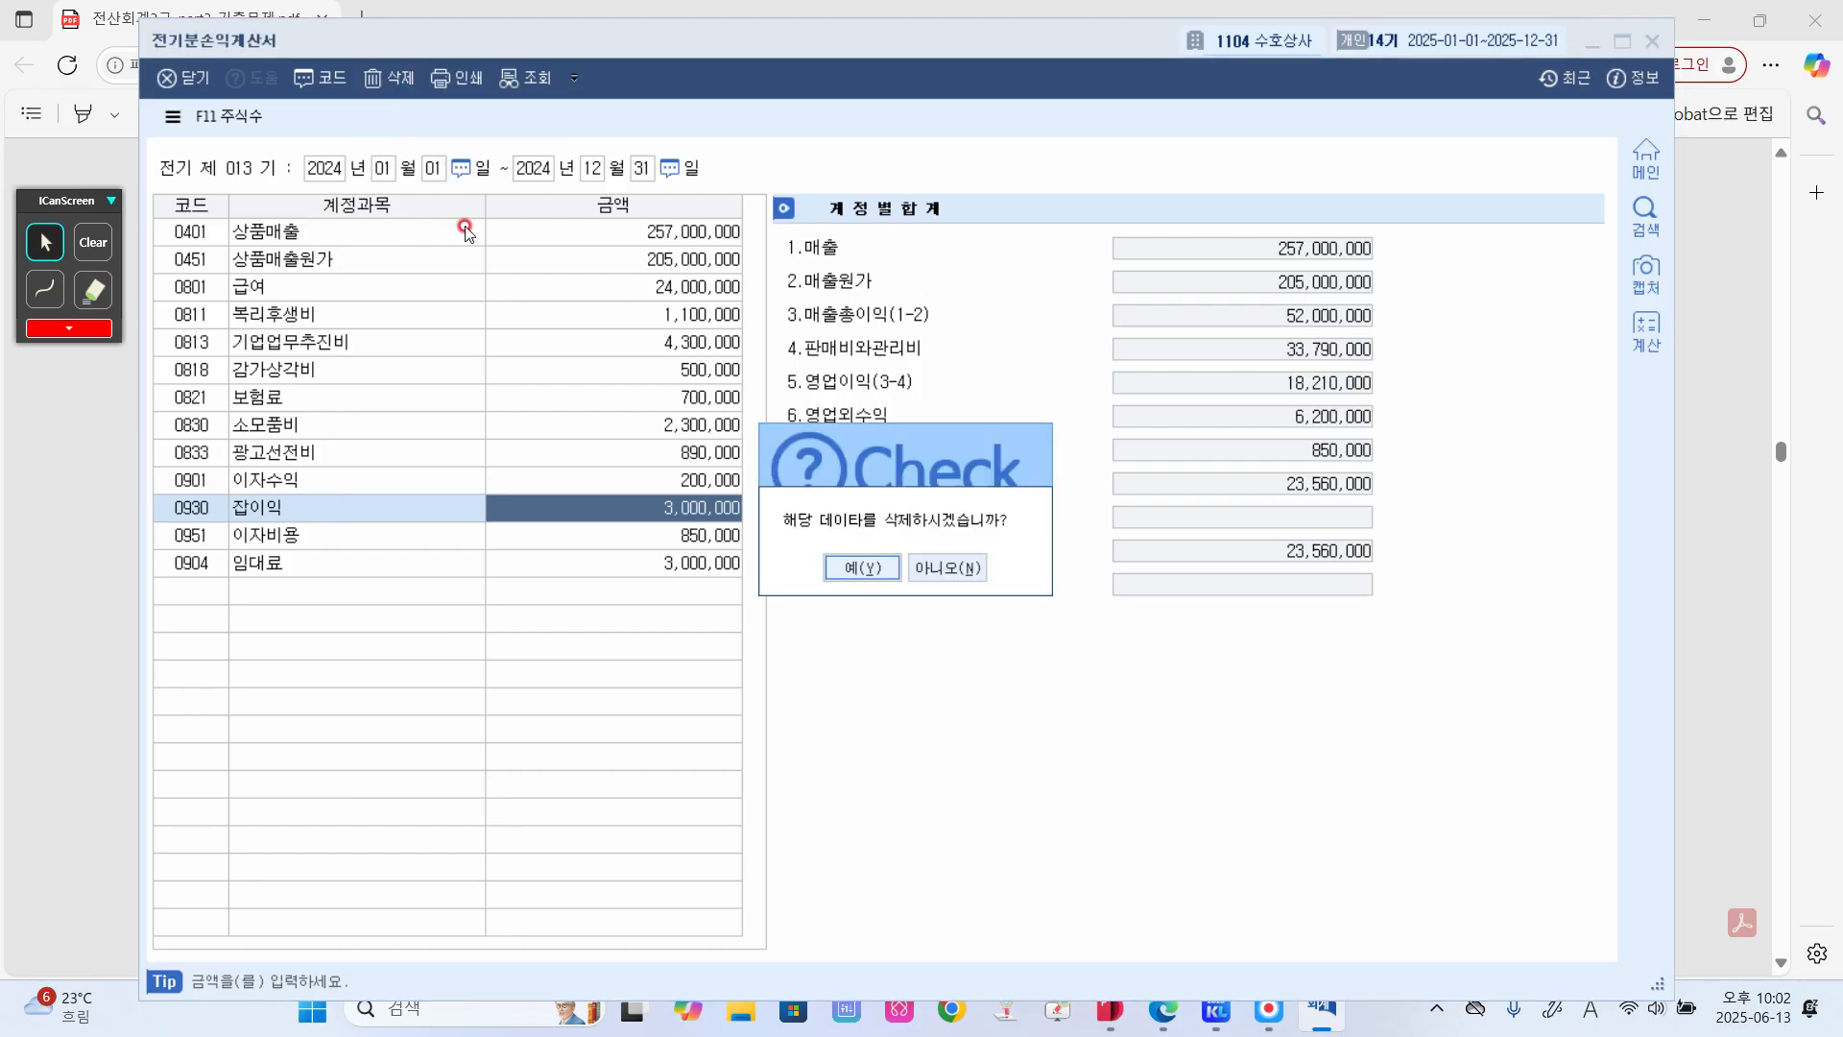
left_click(858, 569)
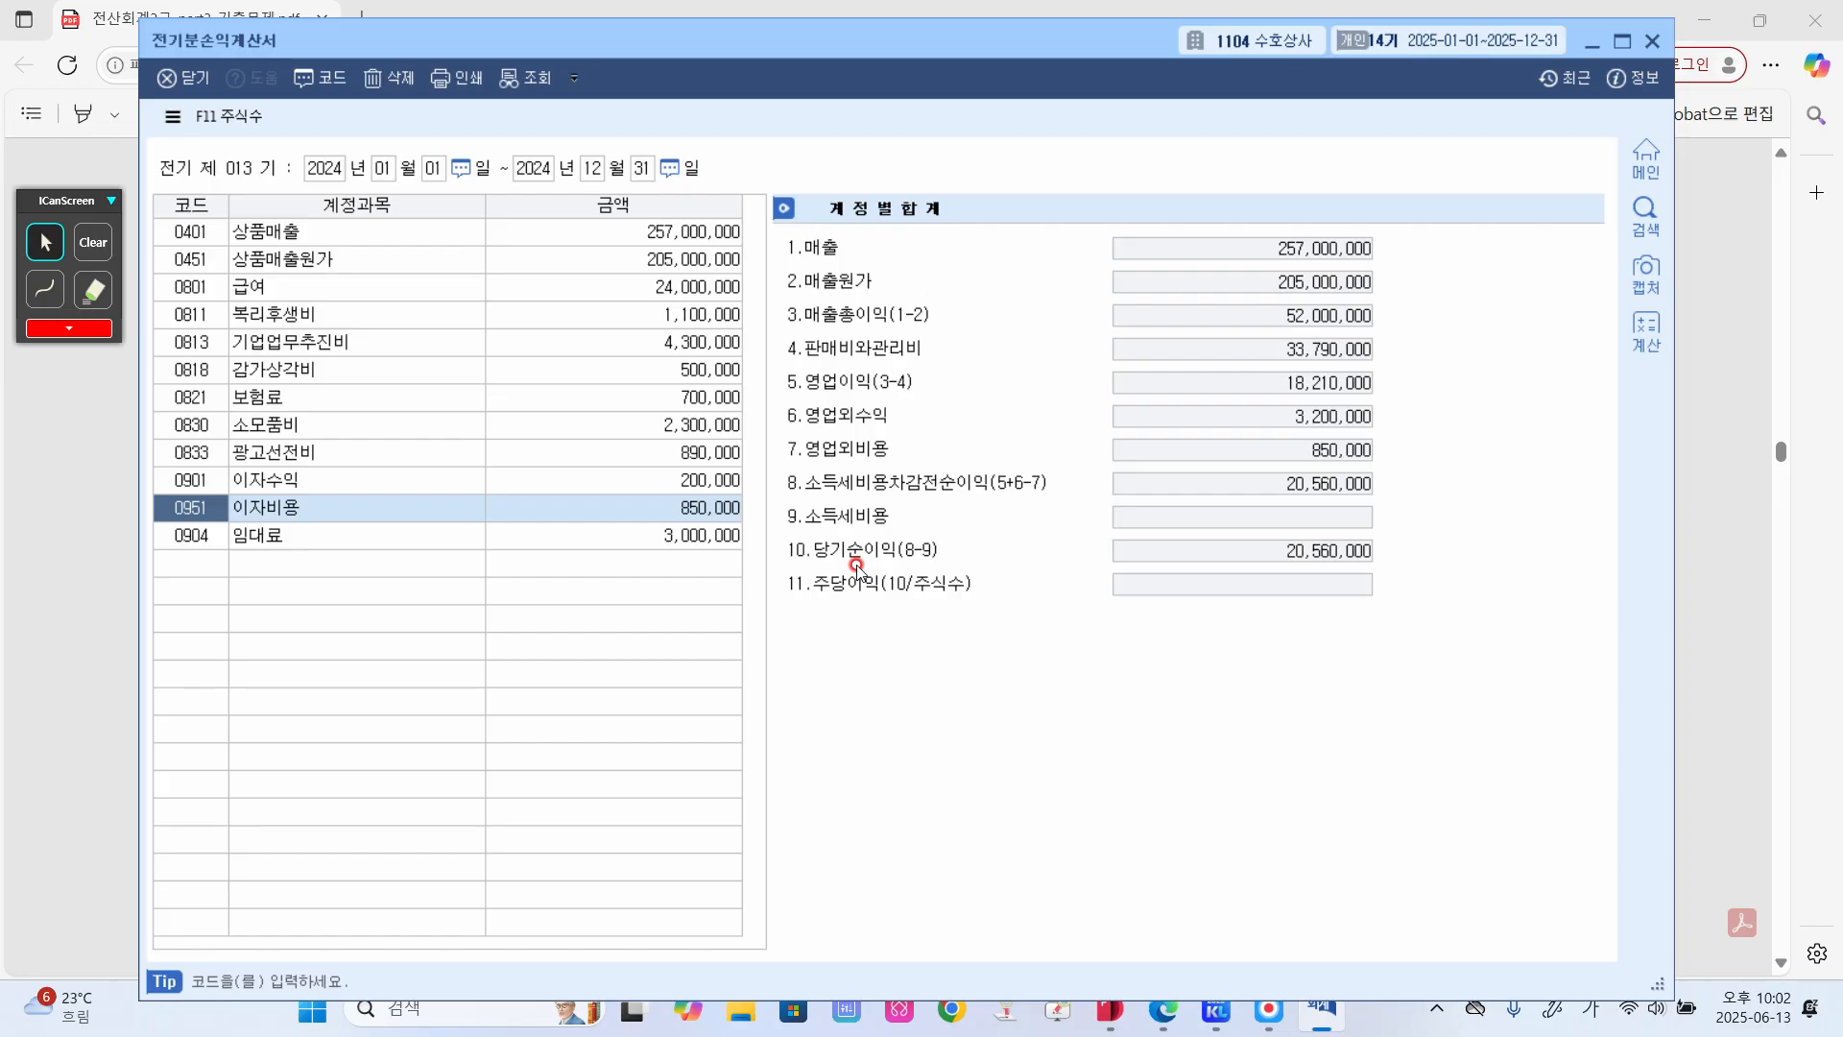
left_click(720, 516)
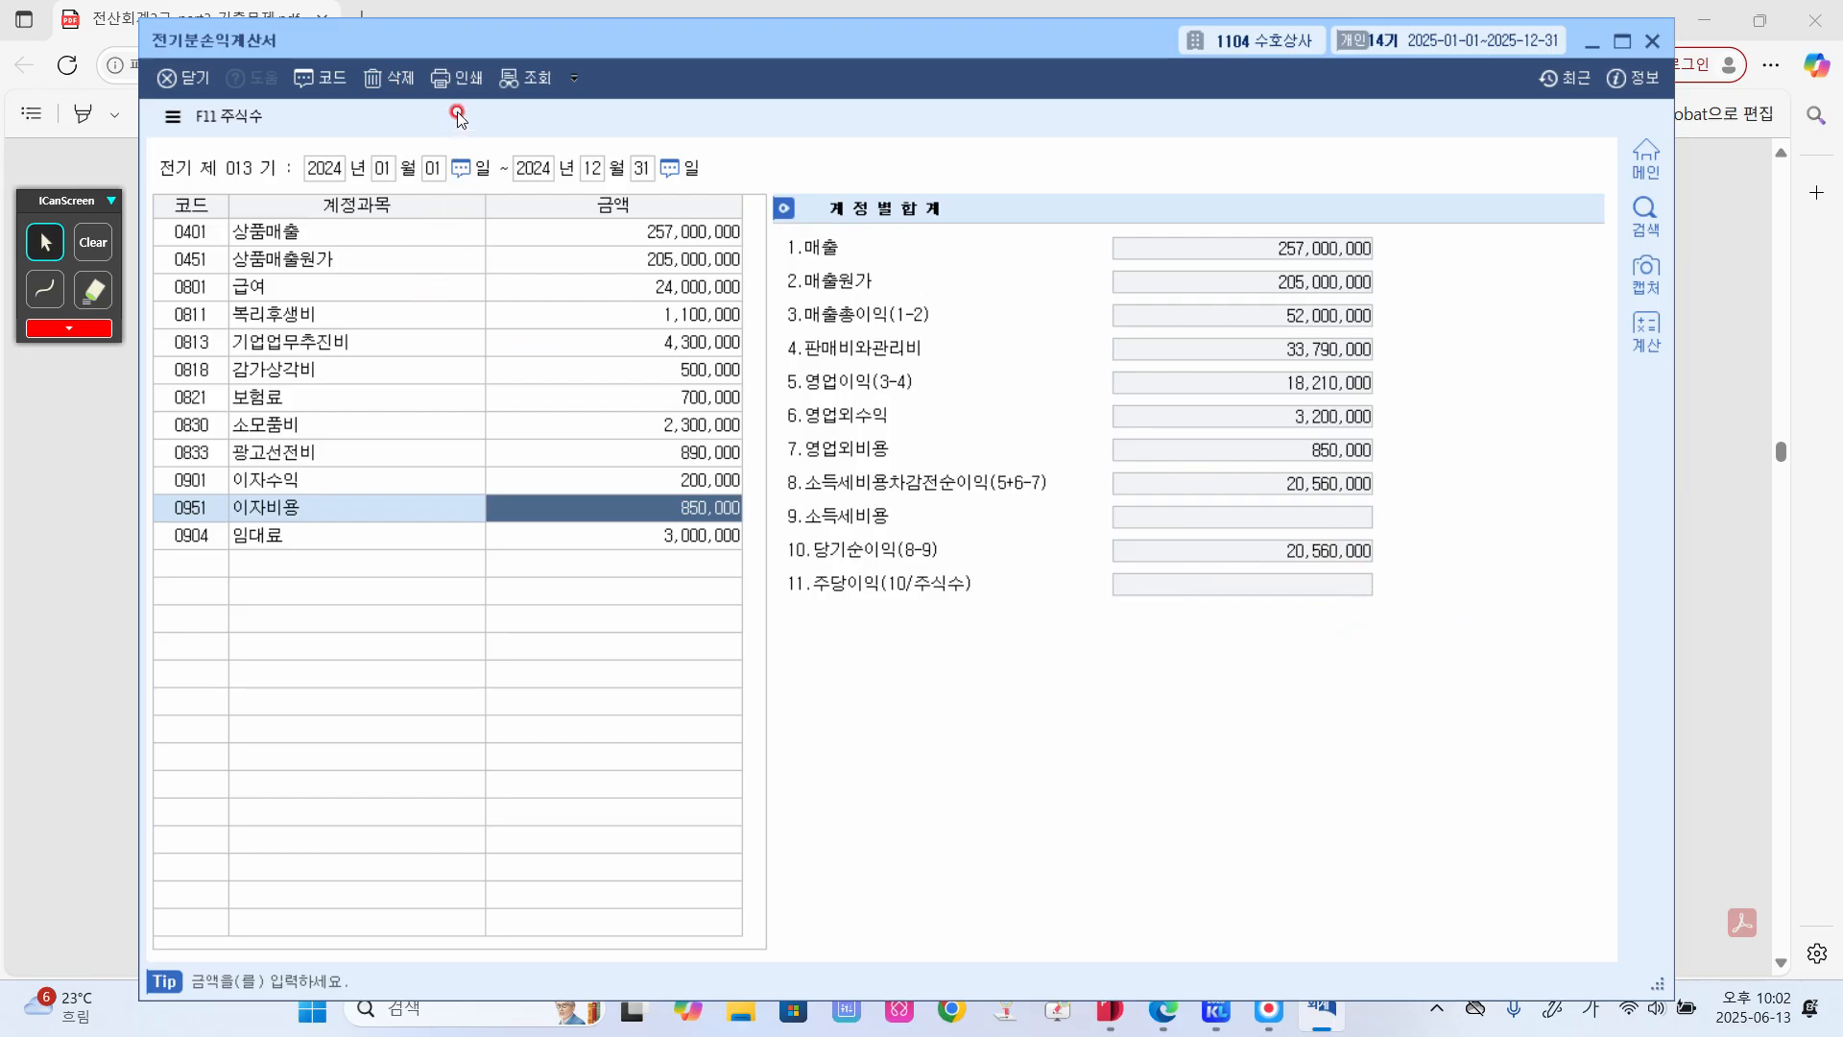
left_click(1652, 43)
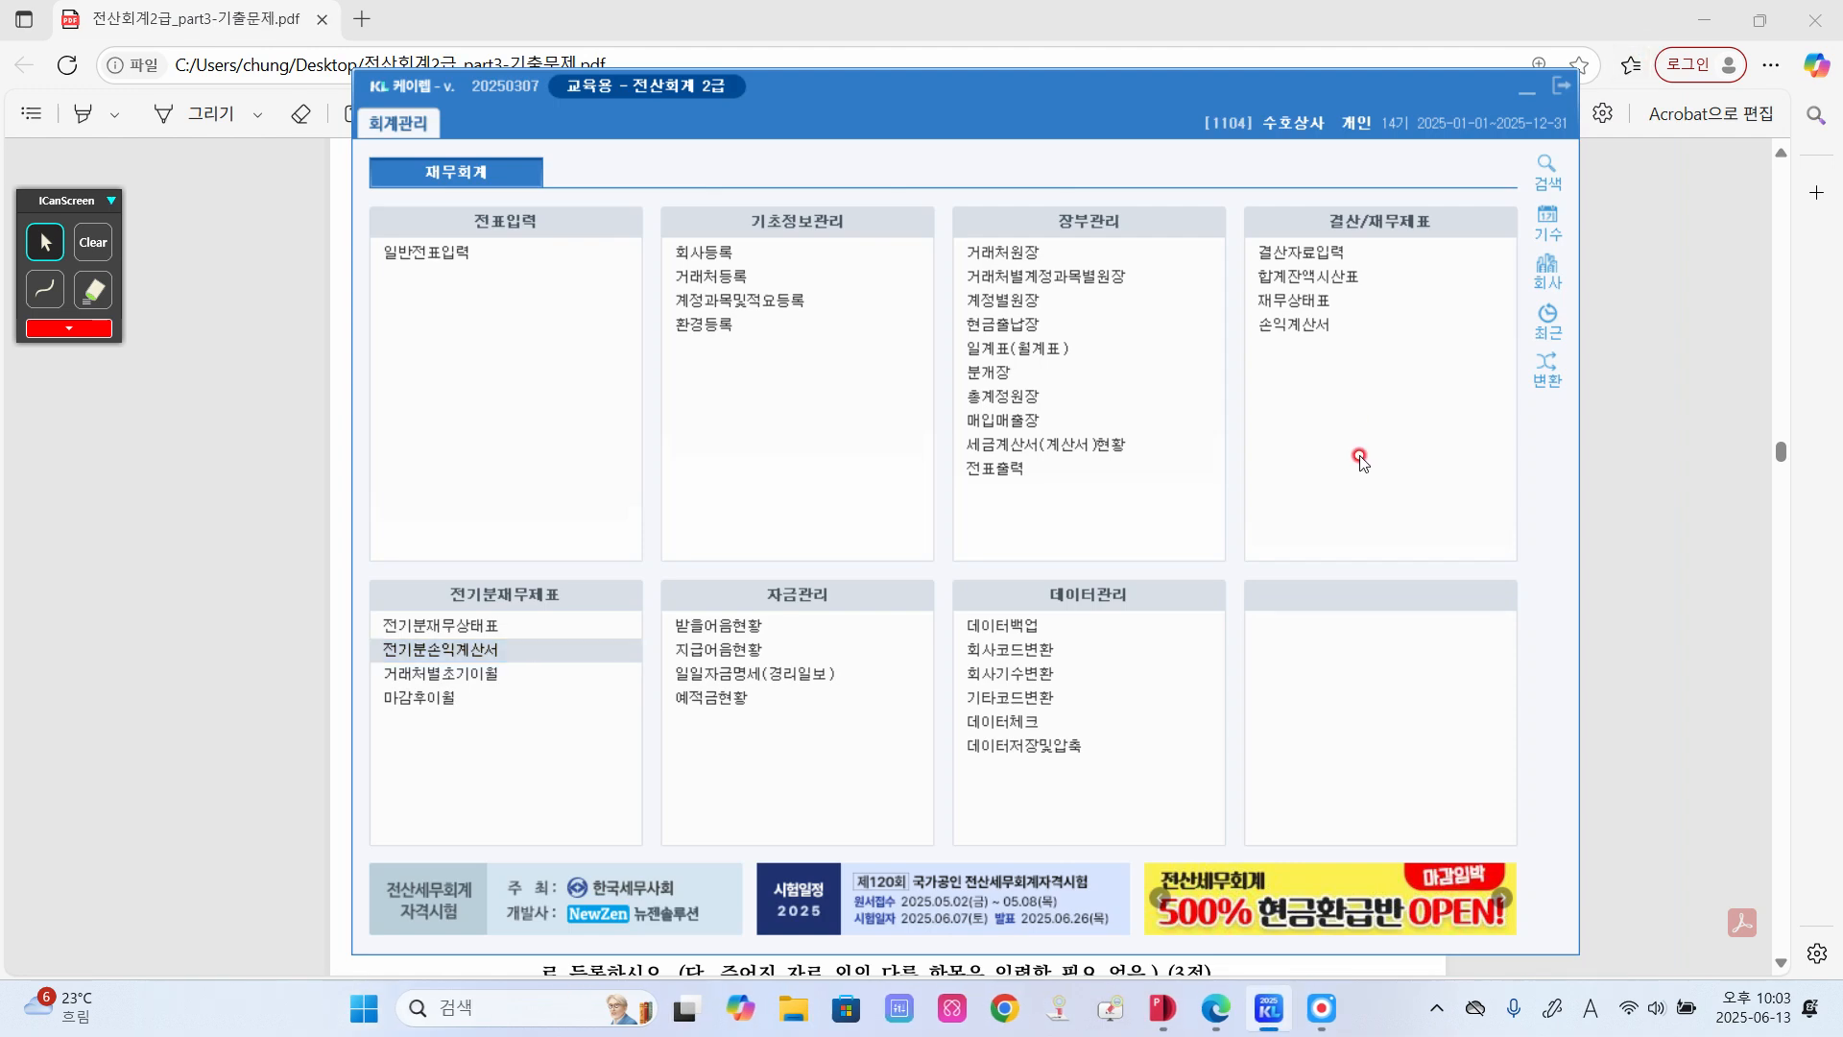
- Switch to the exam PDF to read 문제 3 (1), and open 거래처등록 in KcLep
left_click(1692, 472)
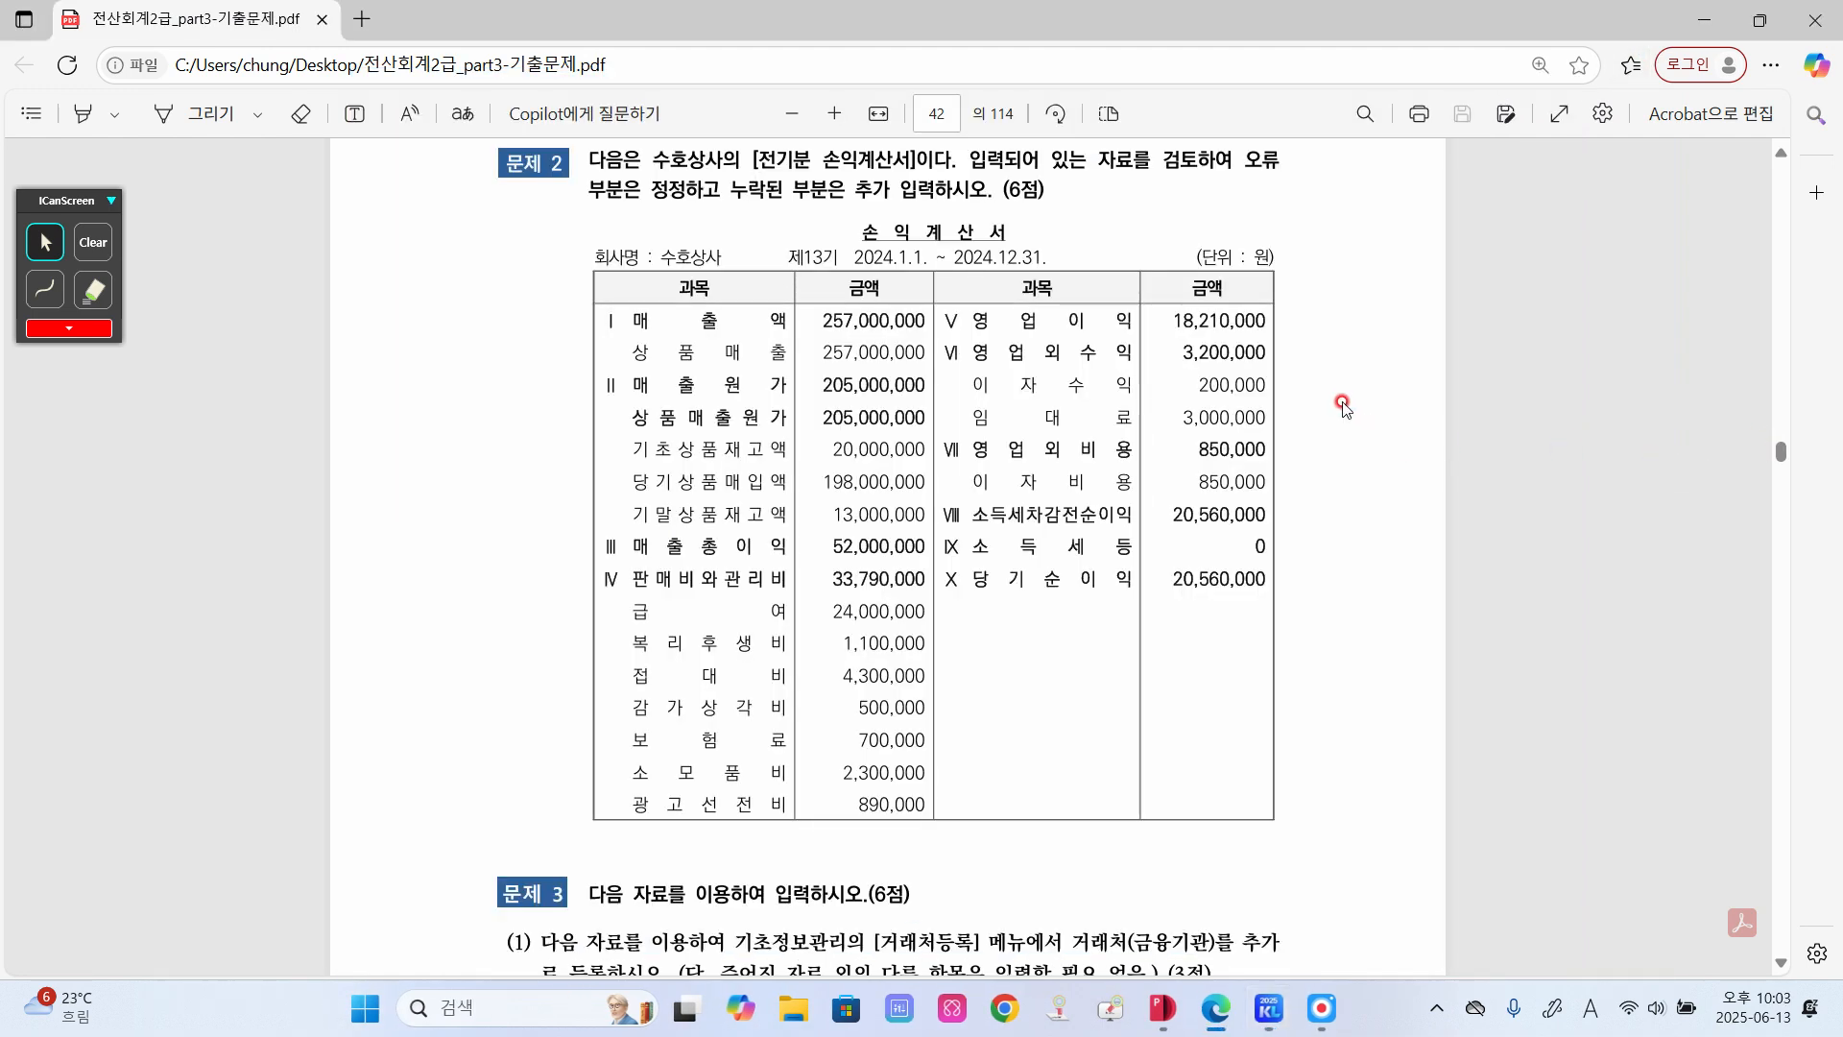
scroll(1344, 408, "down", 3)
scroll(1343, 403, "down", 5)
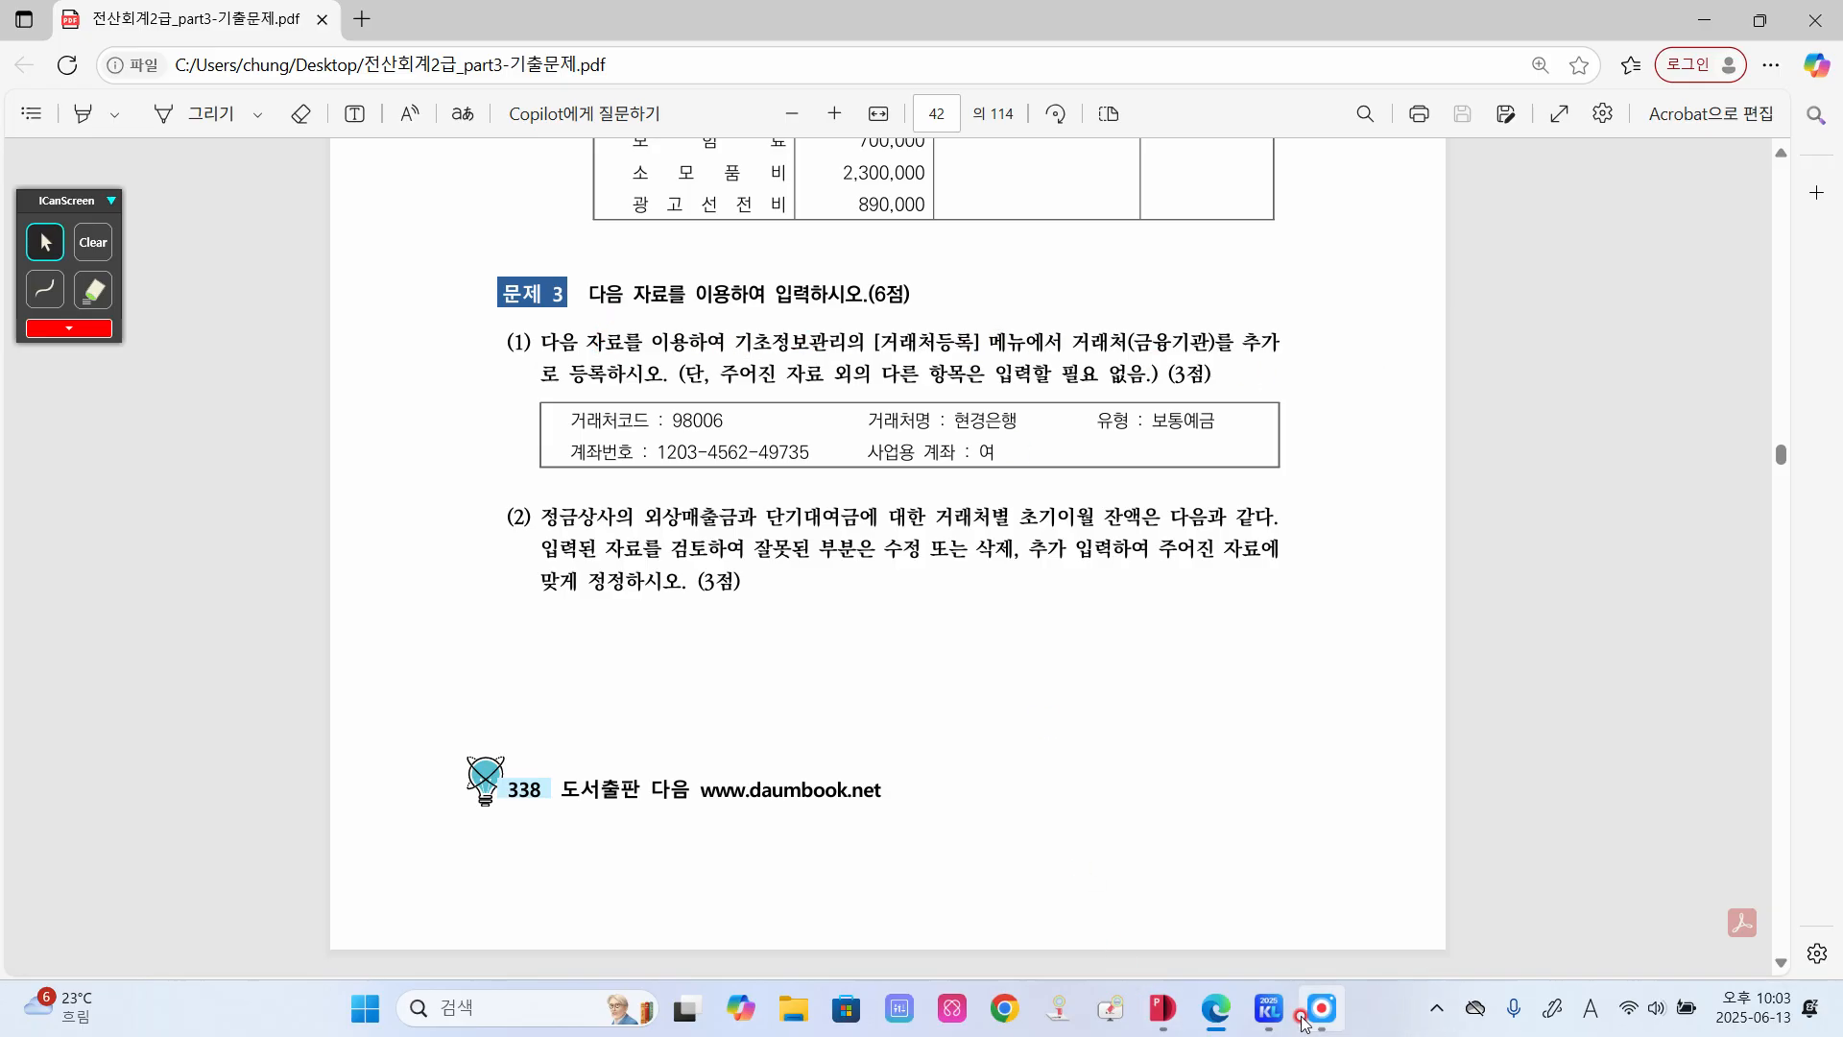
mouse_move(1280, 1015)
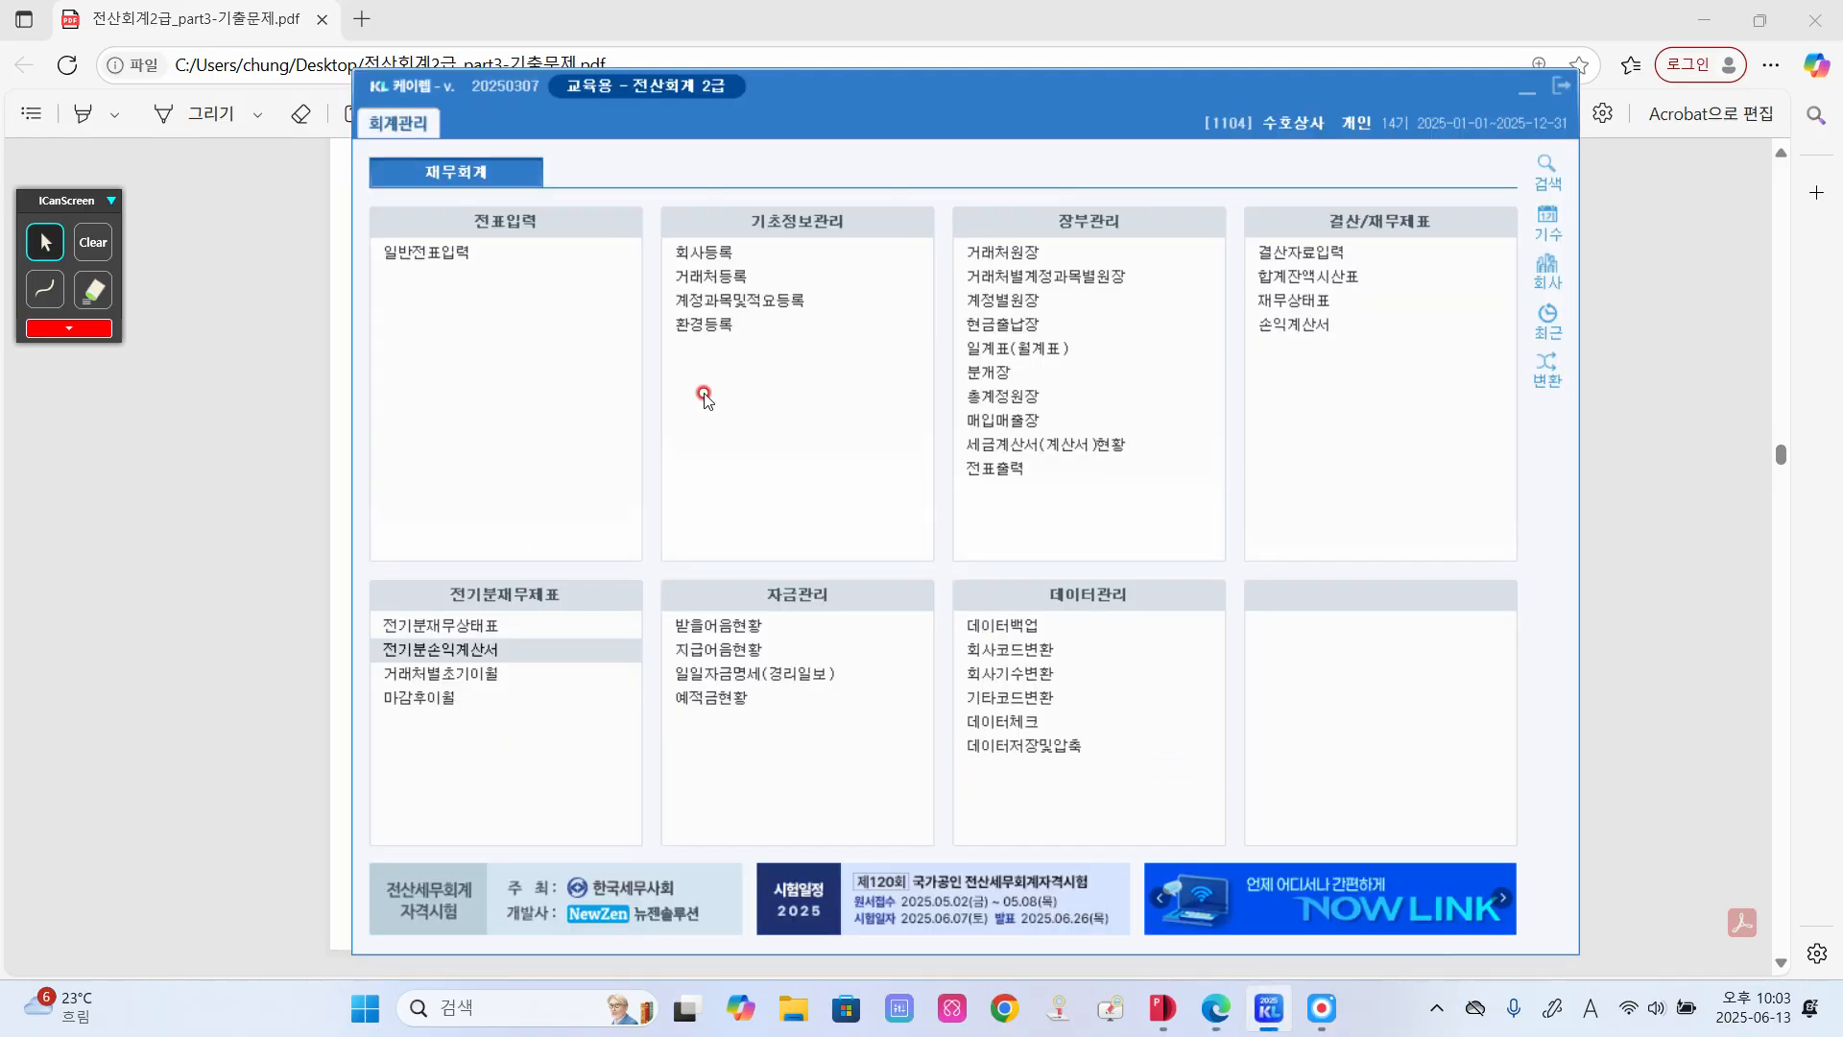
left_click(715, 275)
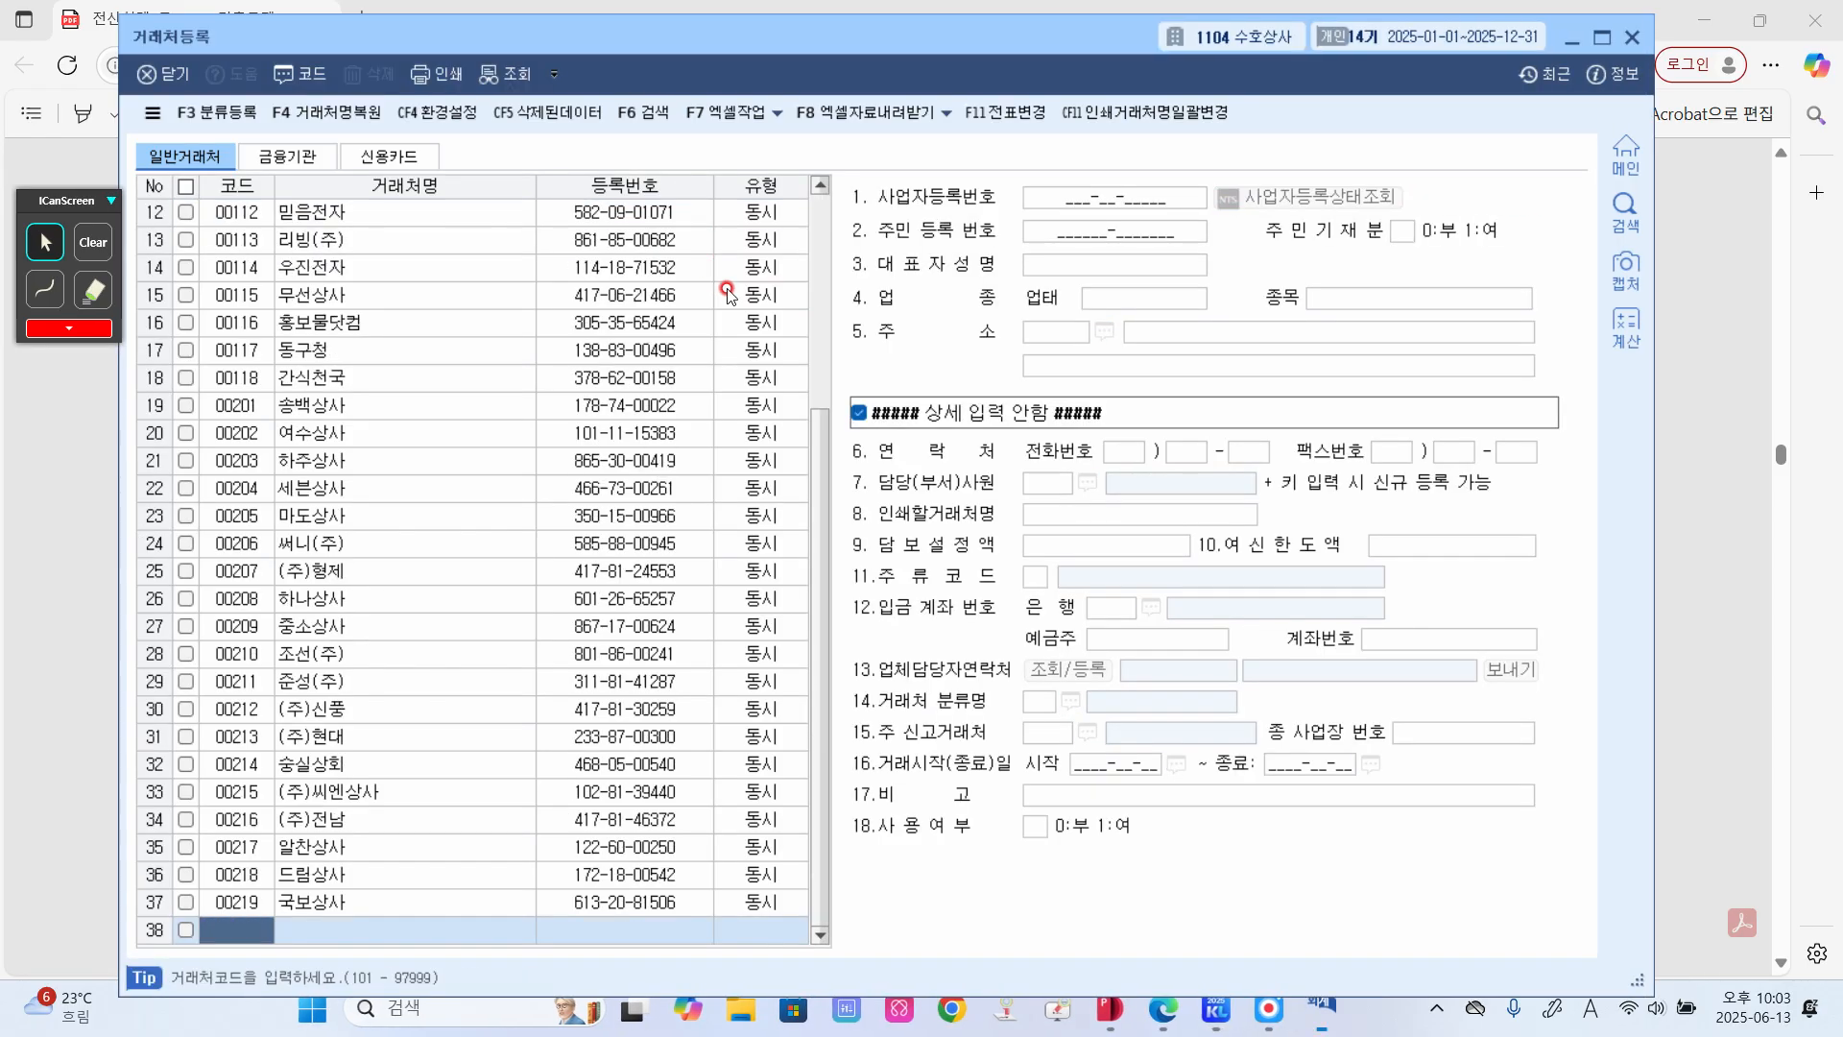
- Recheck the 거래처 data in the exam PDF and add a new 금융기관 entry with code 98006
left_click(1688, 649)
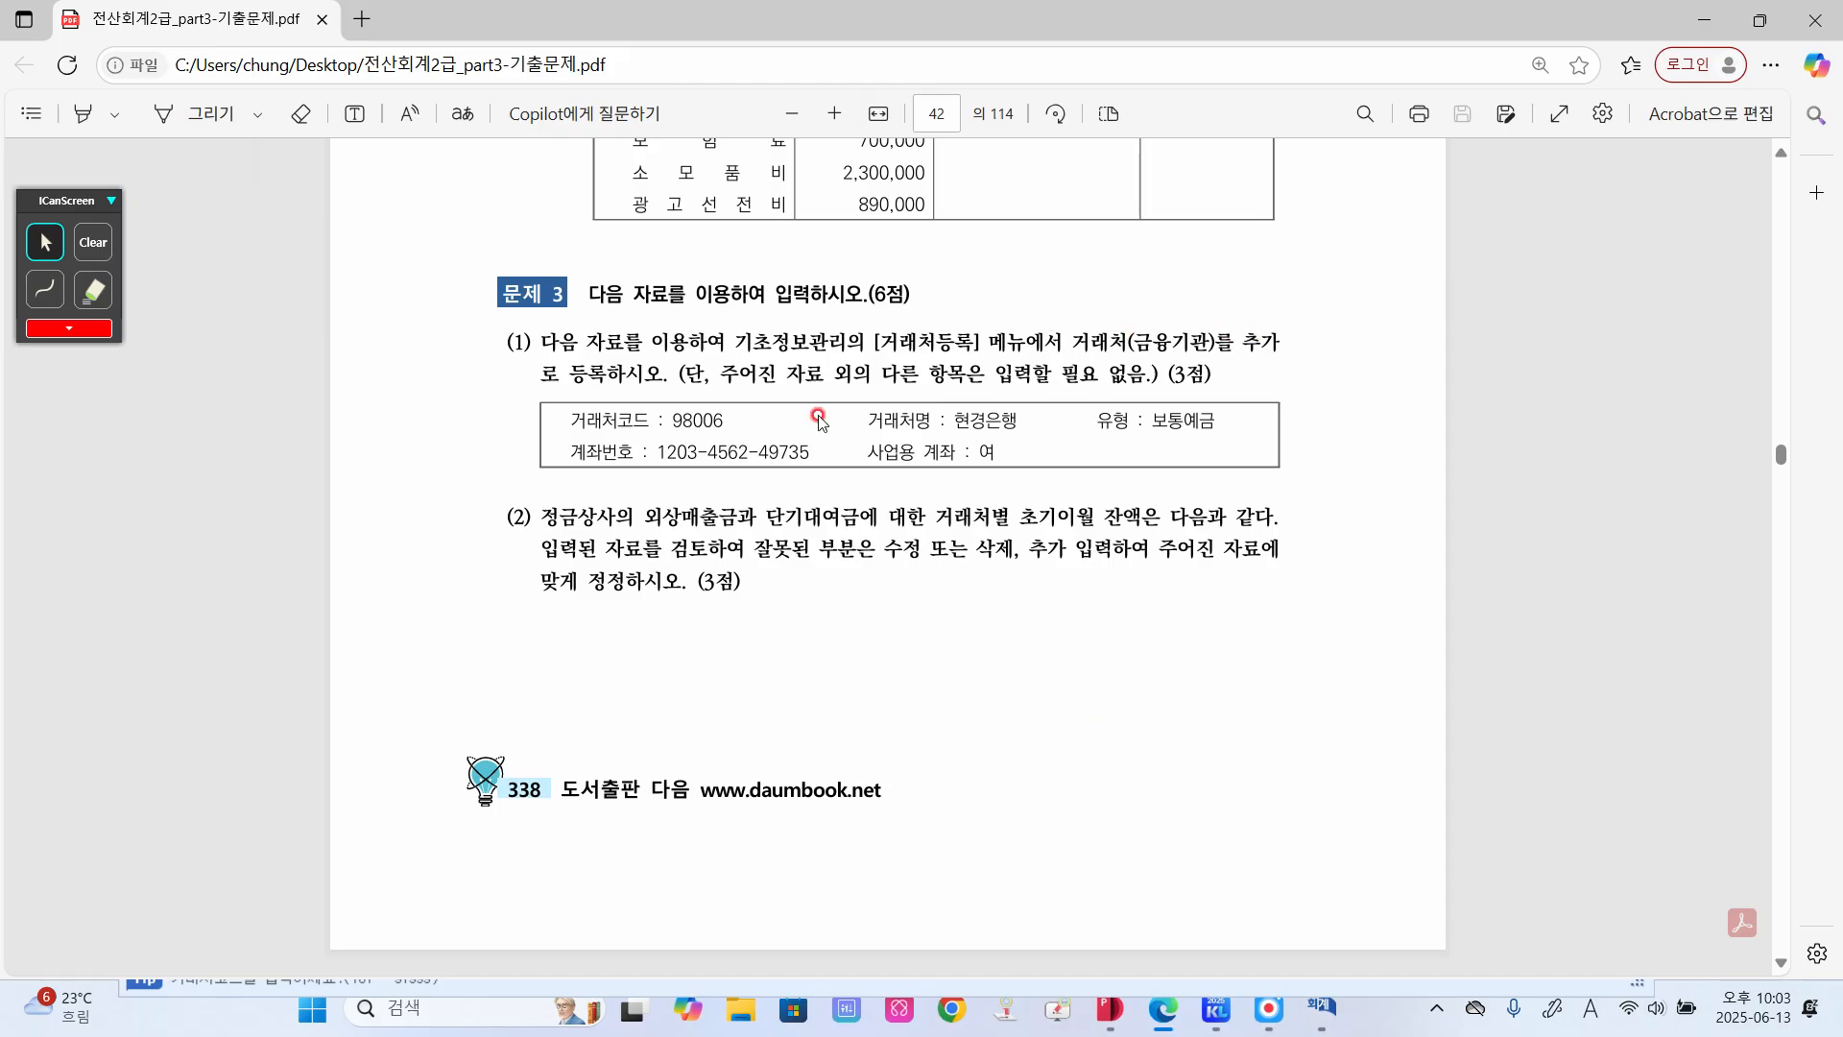
left_click(1324, 1021)
left_click(318, 156)
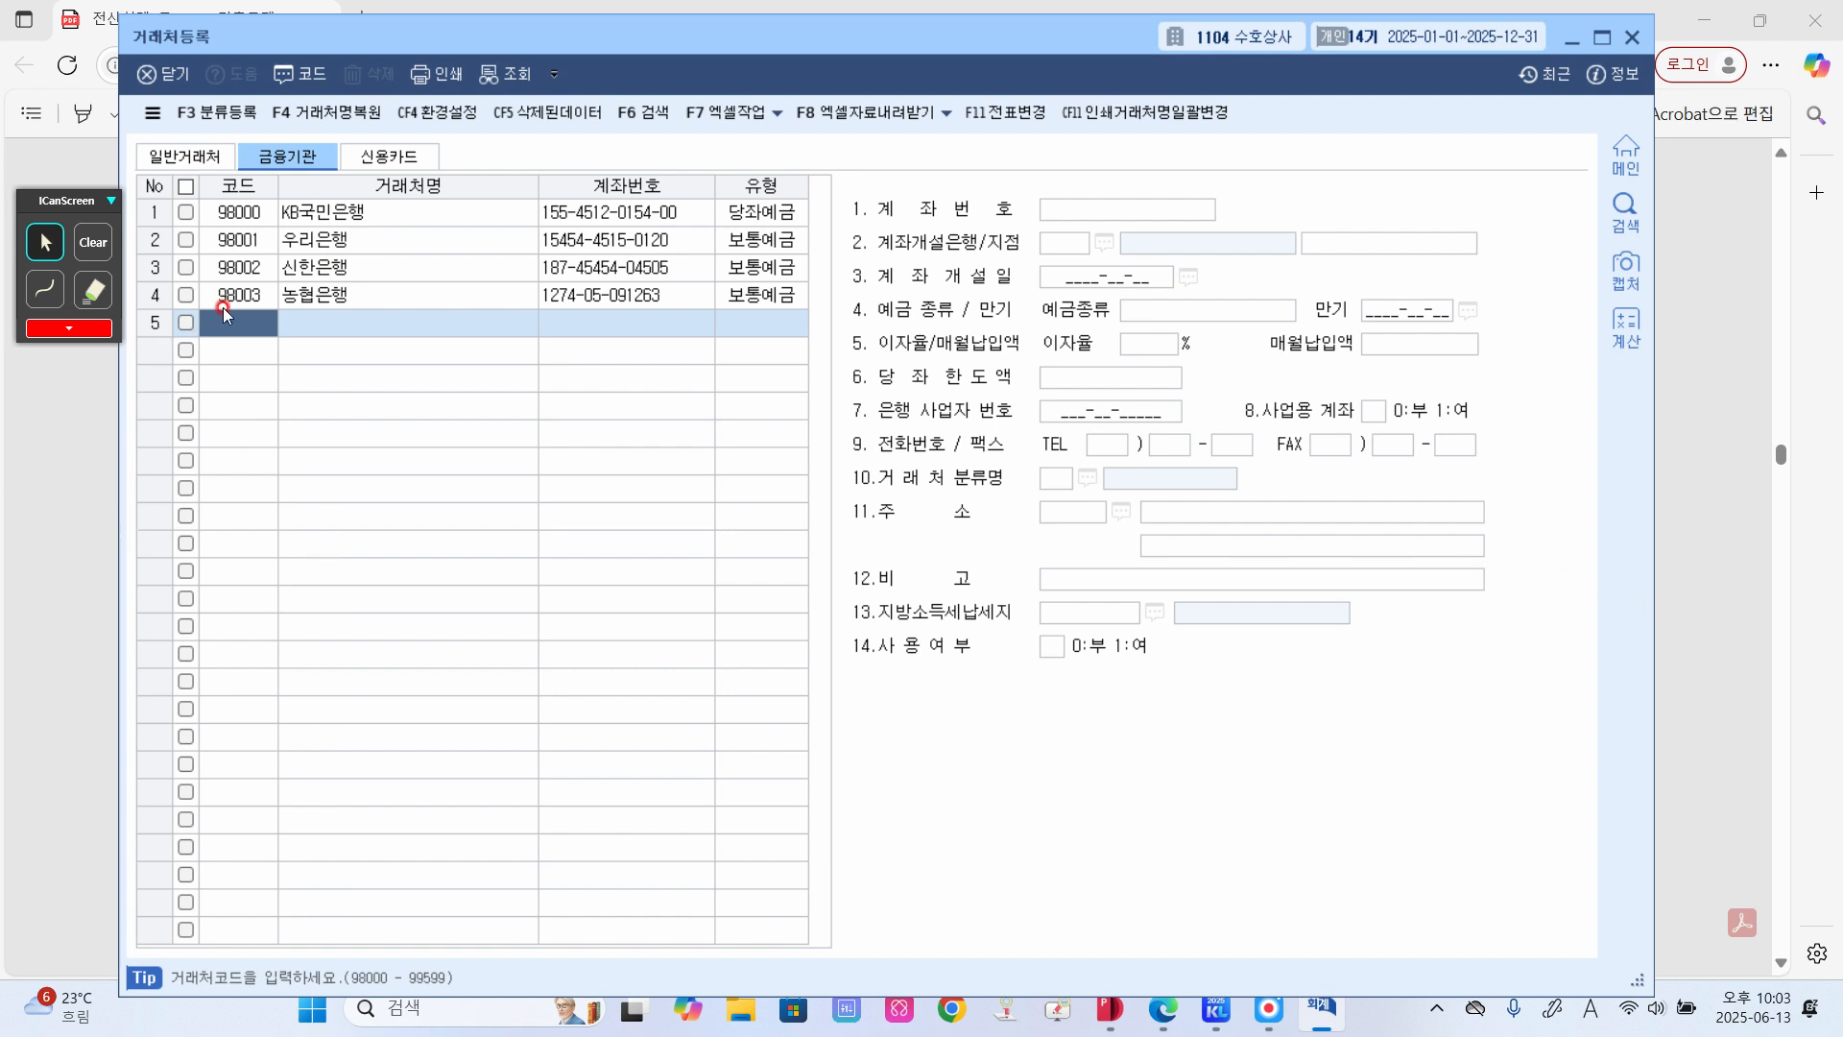
left_click(230, 325)
type("98006")
key("Return")
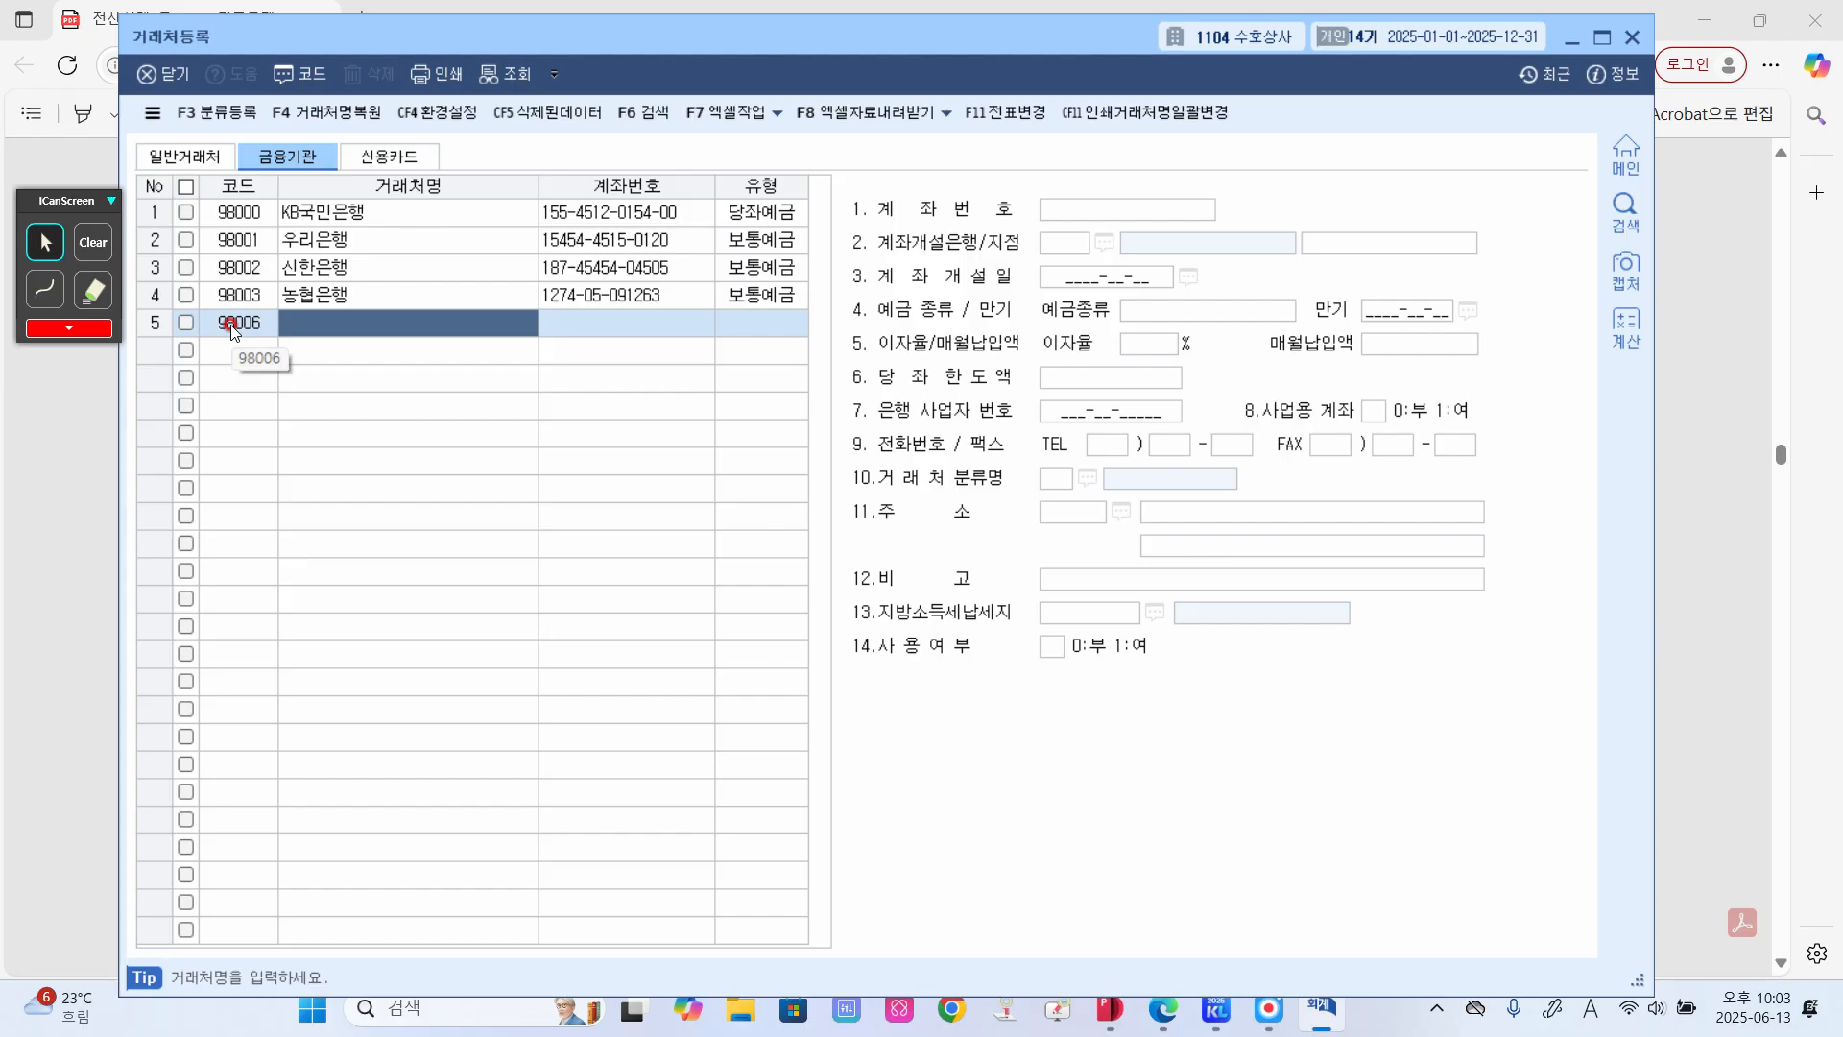
type("ggs")
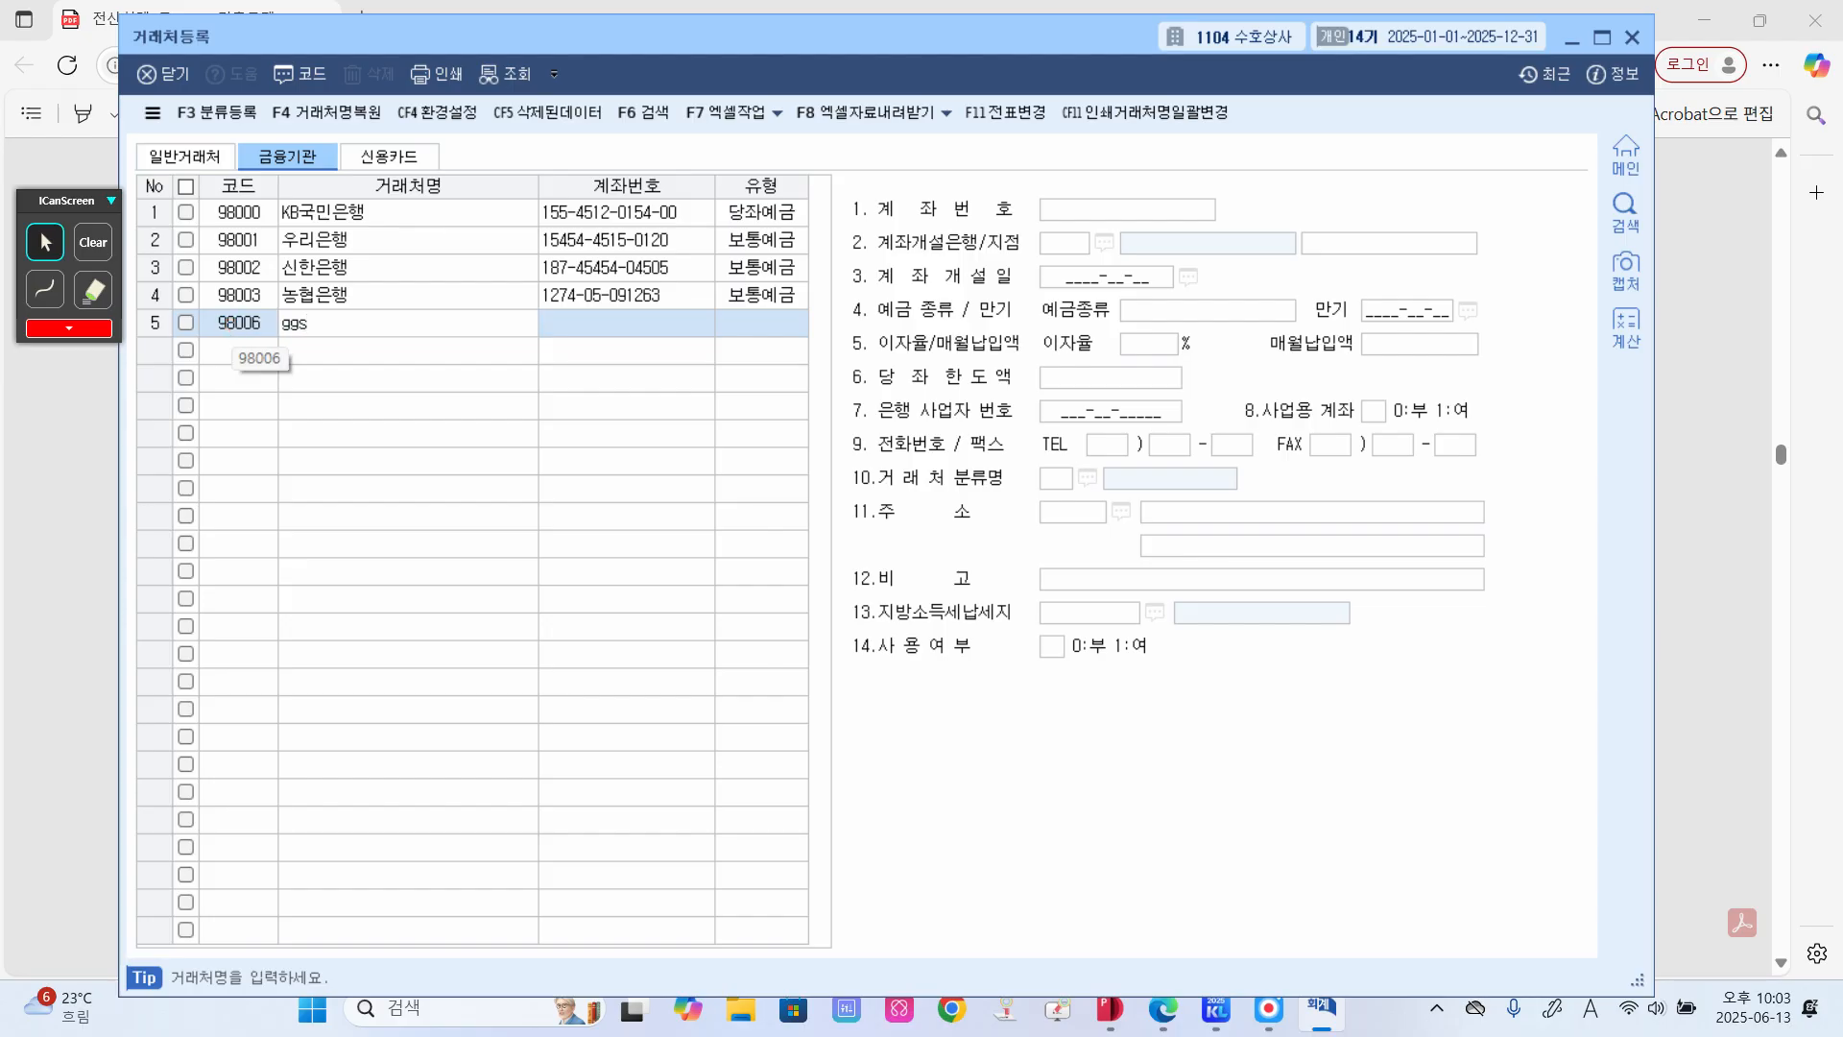
key("BackSpace")
key("BackSpace")
key("BackSpace")
- Name the 98006 entry 현경은행 and set its type to 보통예금
key("Hangul")
type("ㅎㅕㄴㄱㅡㅁㅇㅡㄴㅎㅐ")
key("BackSpace")
key("BackSpace")
key("BackSpace")
key("BackSpace")
type("ㄱㅕㅇㅇㅡㄴㅎㅐㅇ")
key("Return")
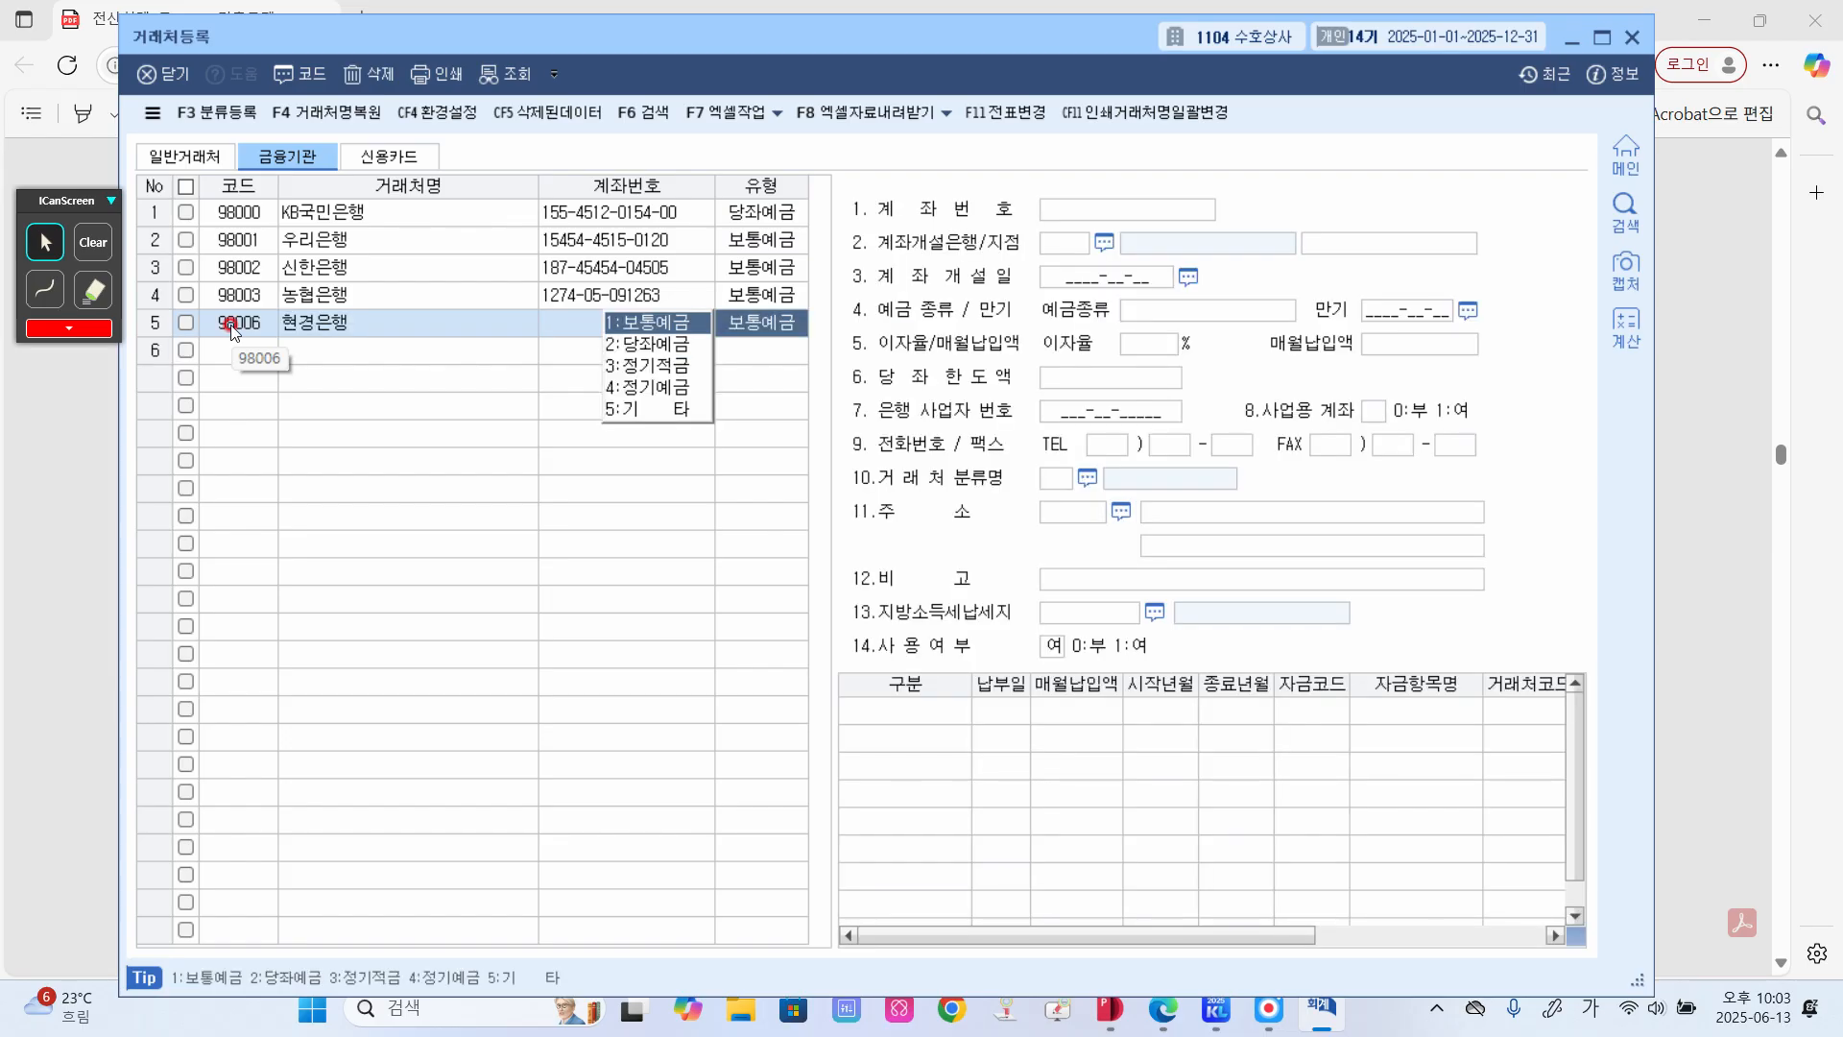
key("Return")
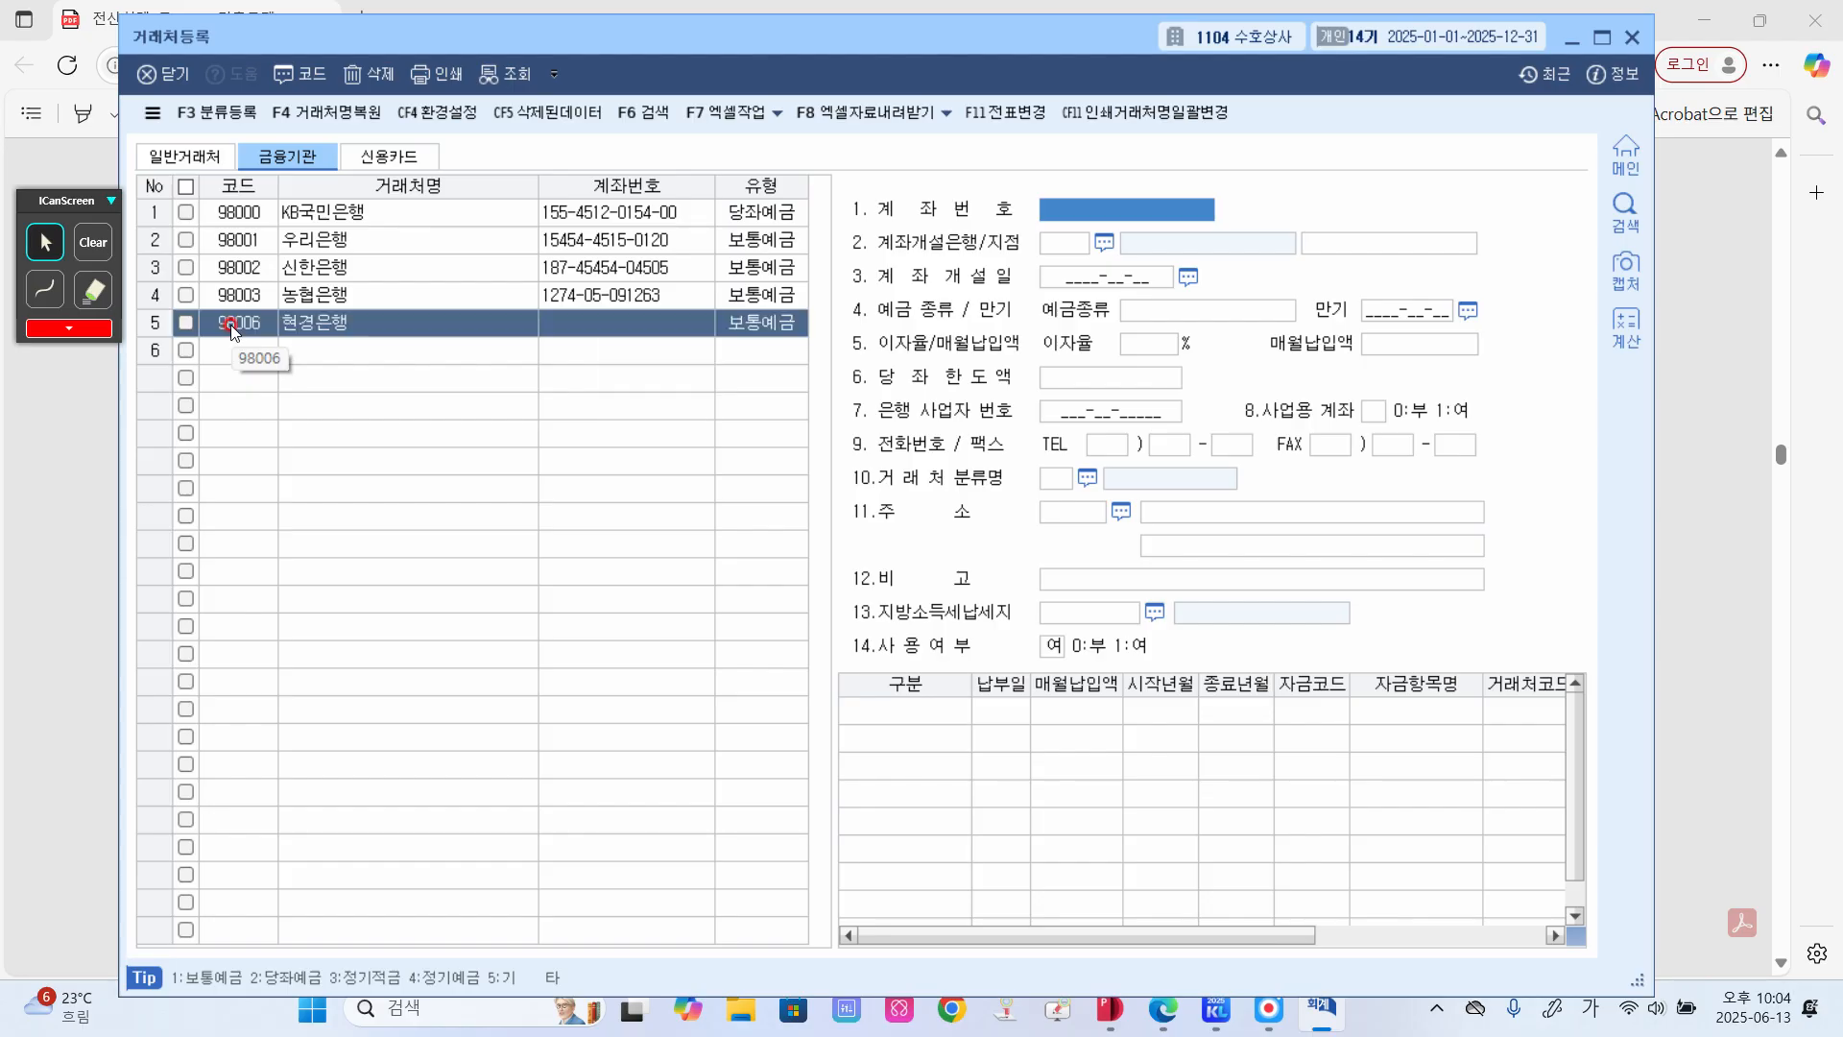
- Enter the bank account number given in the exam for 현경은행
type("1")
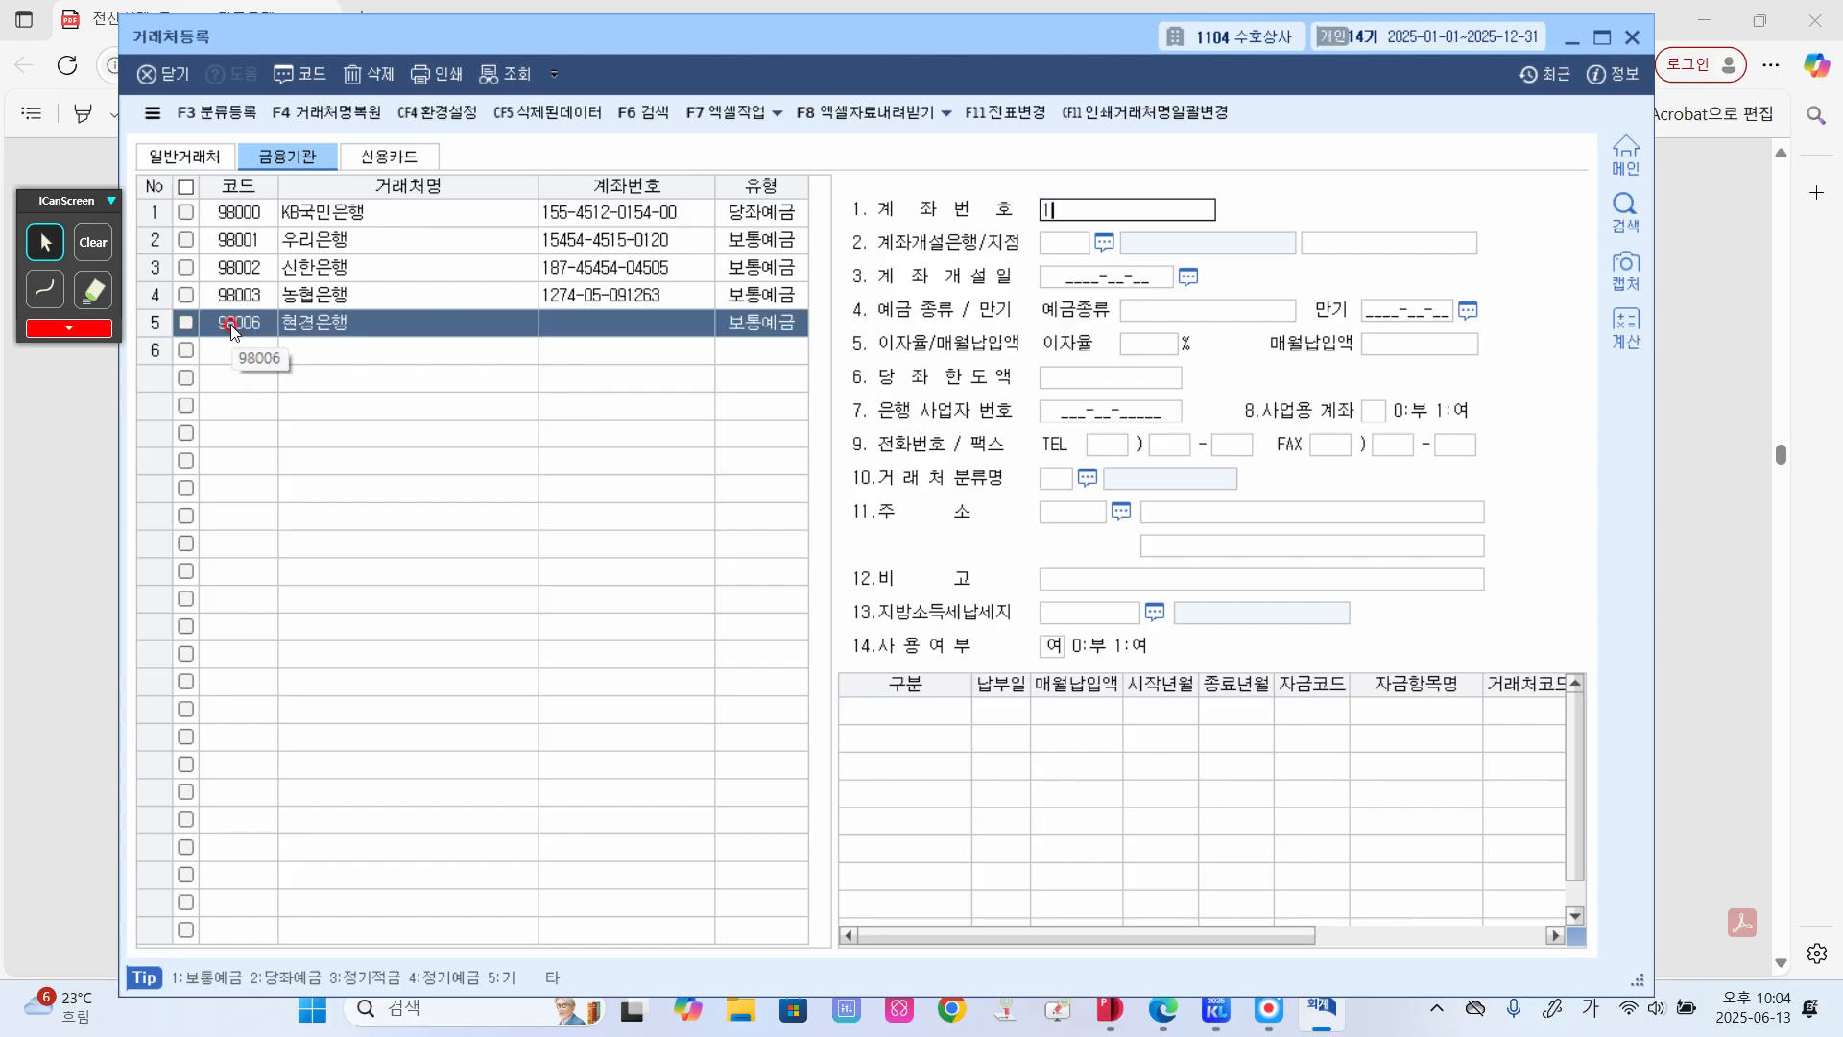
type("203-4562-49")
type("78")
type("5")
key("Return")
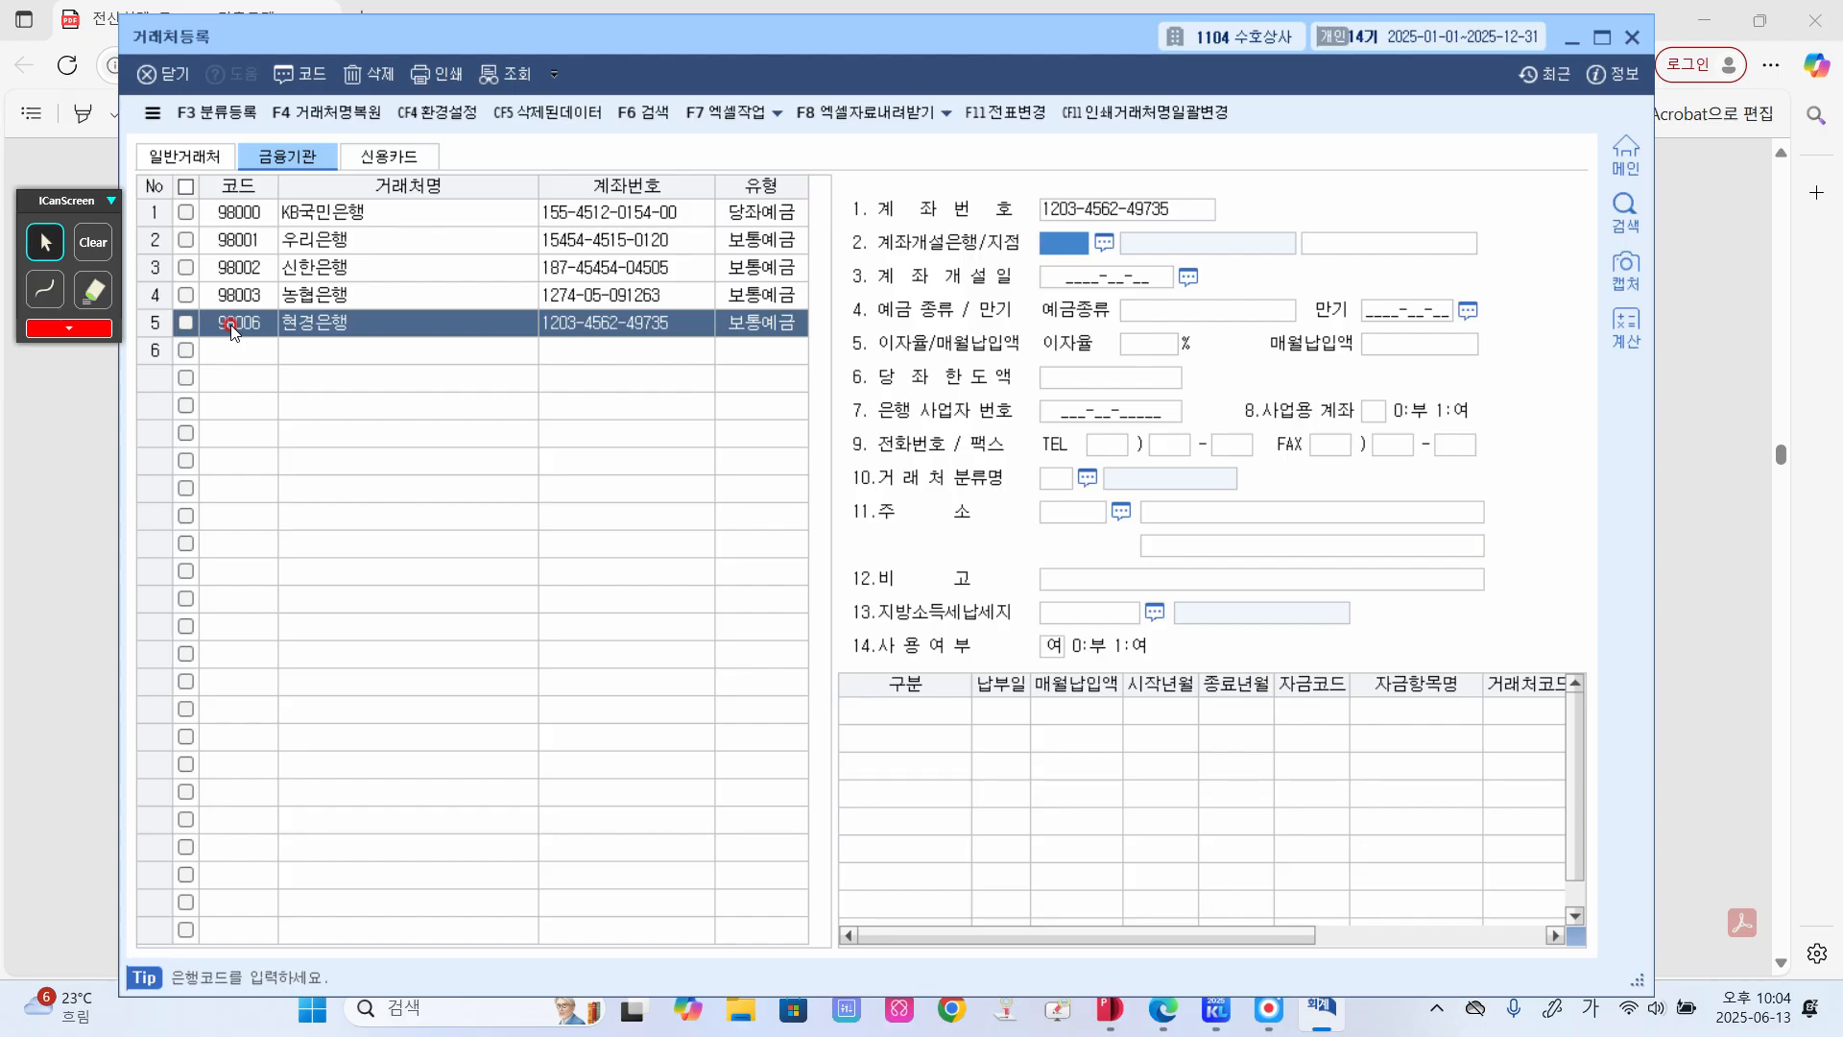
type("현")
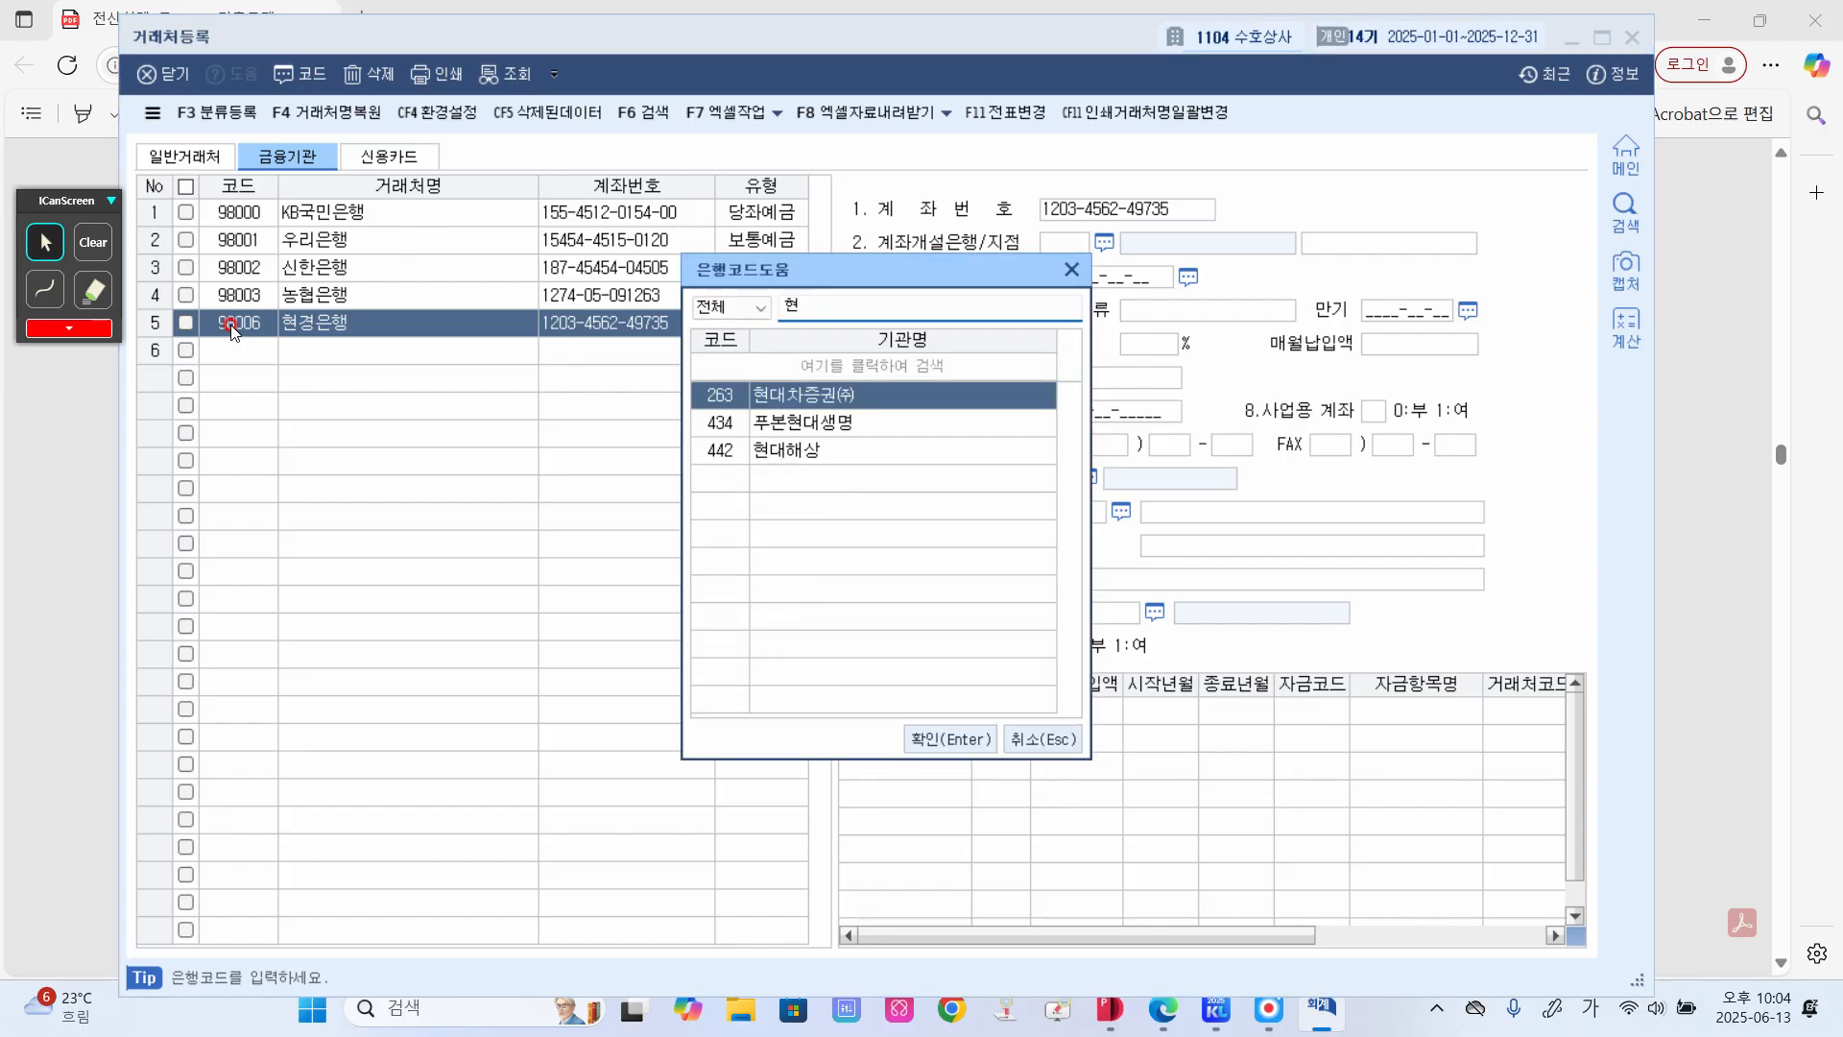
type("ㄷ")
key("Escape")
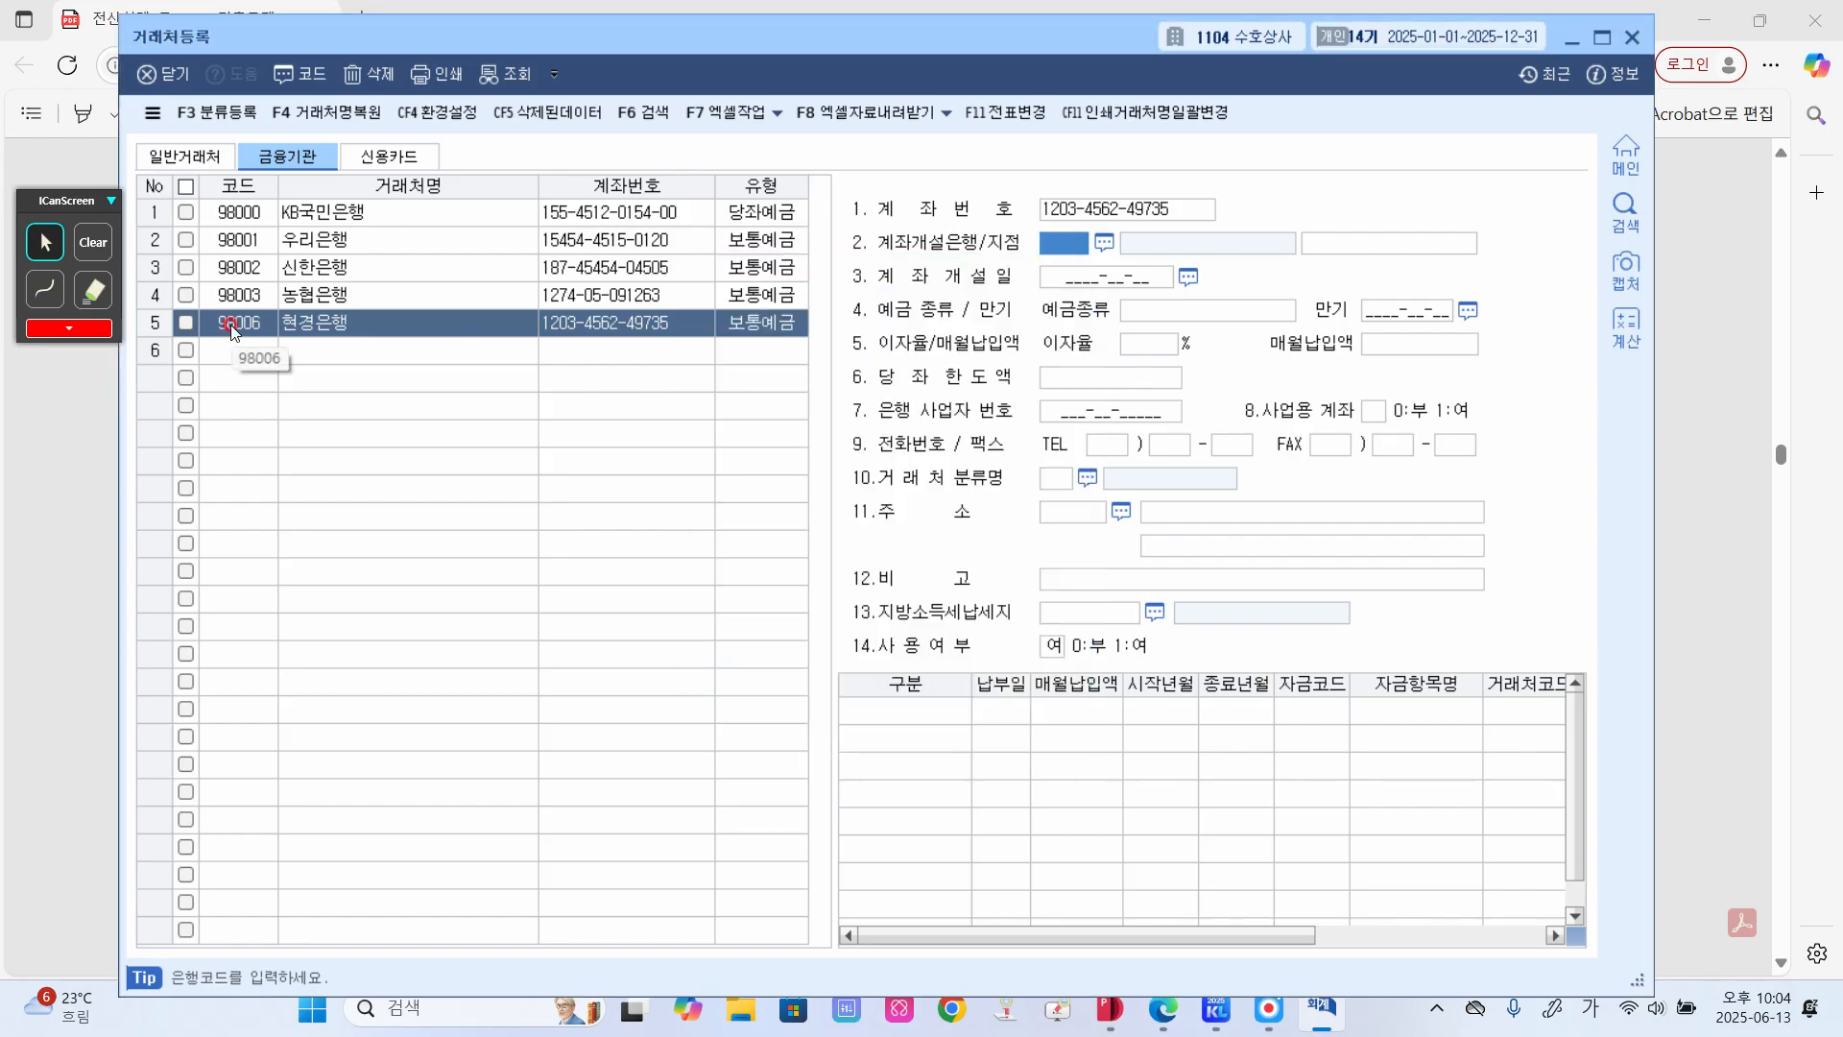
- Leave the bank, branch and opening date of 현경은행 blank and enter 보통예금 as its 예금종류
key("Return")
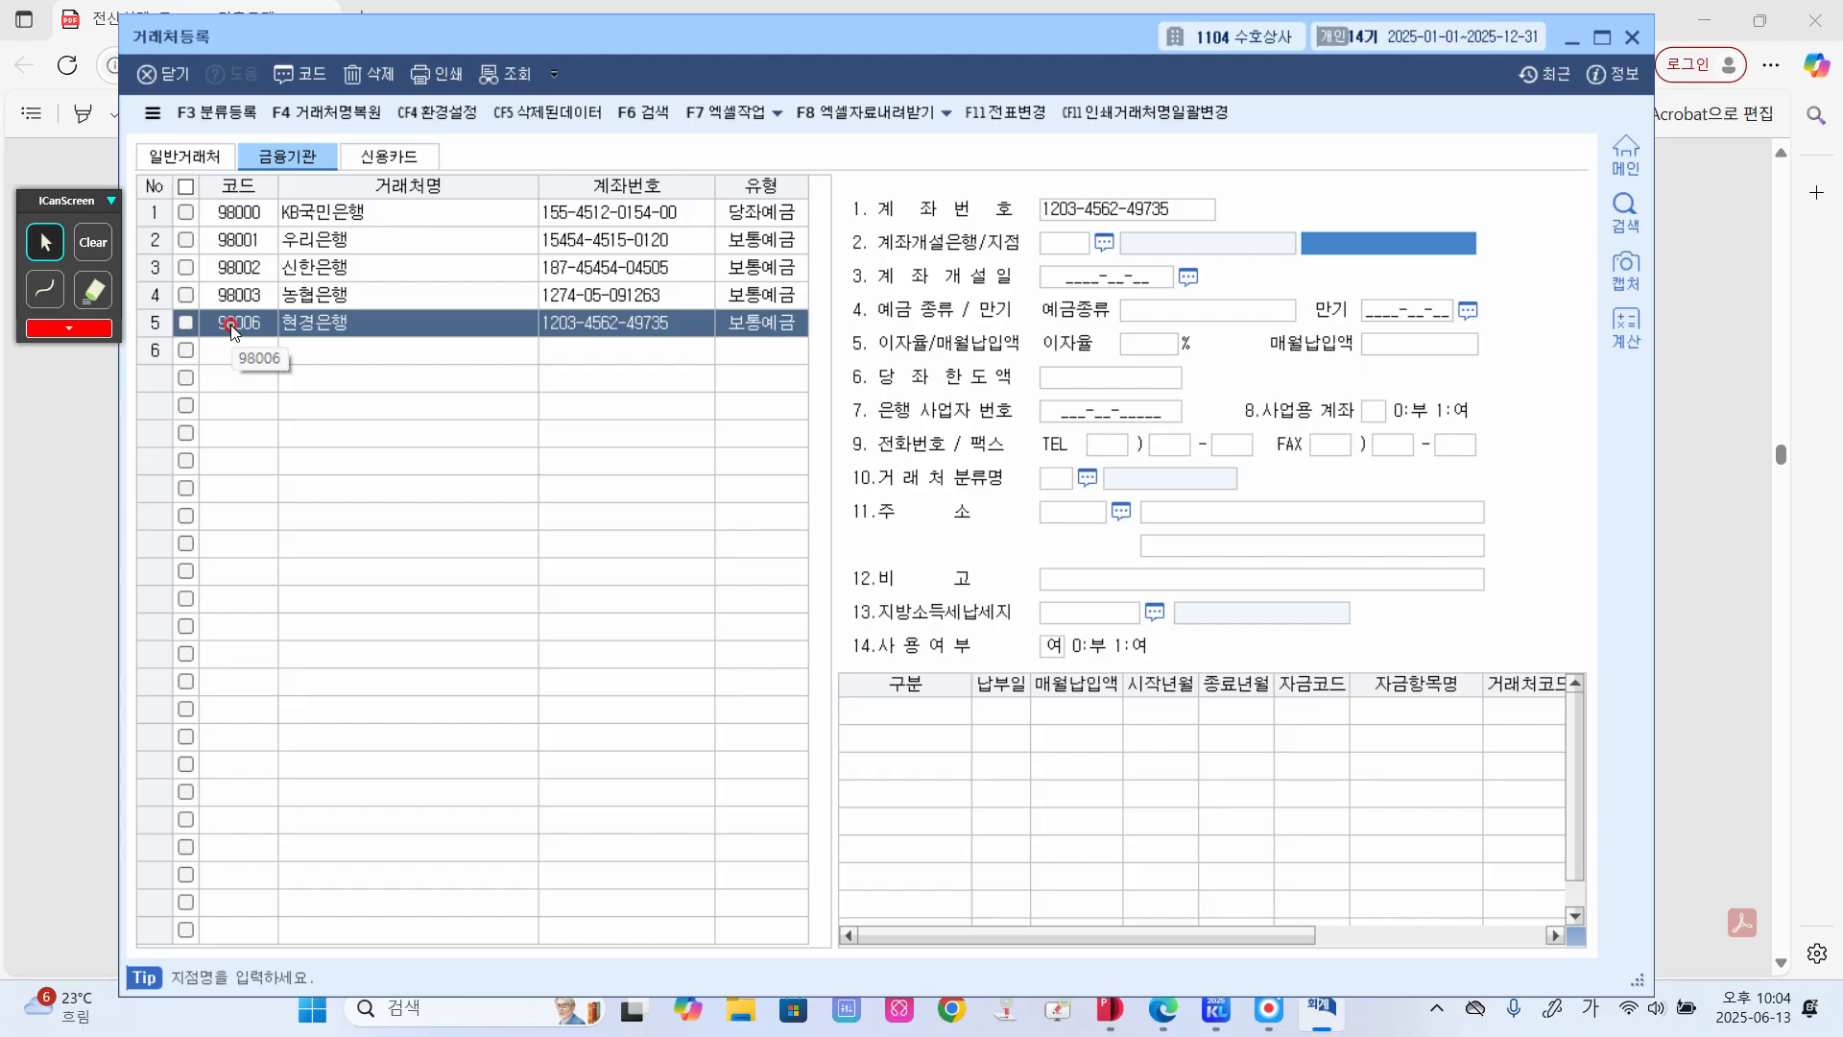
key("Return")
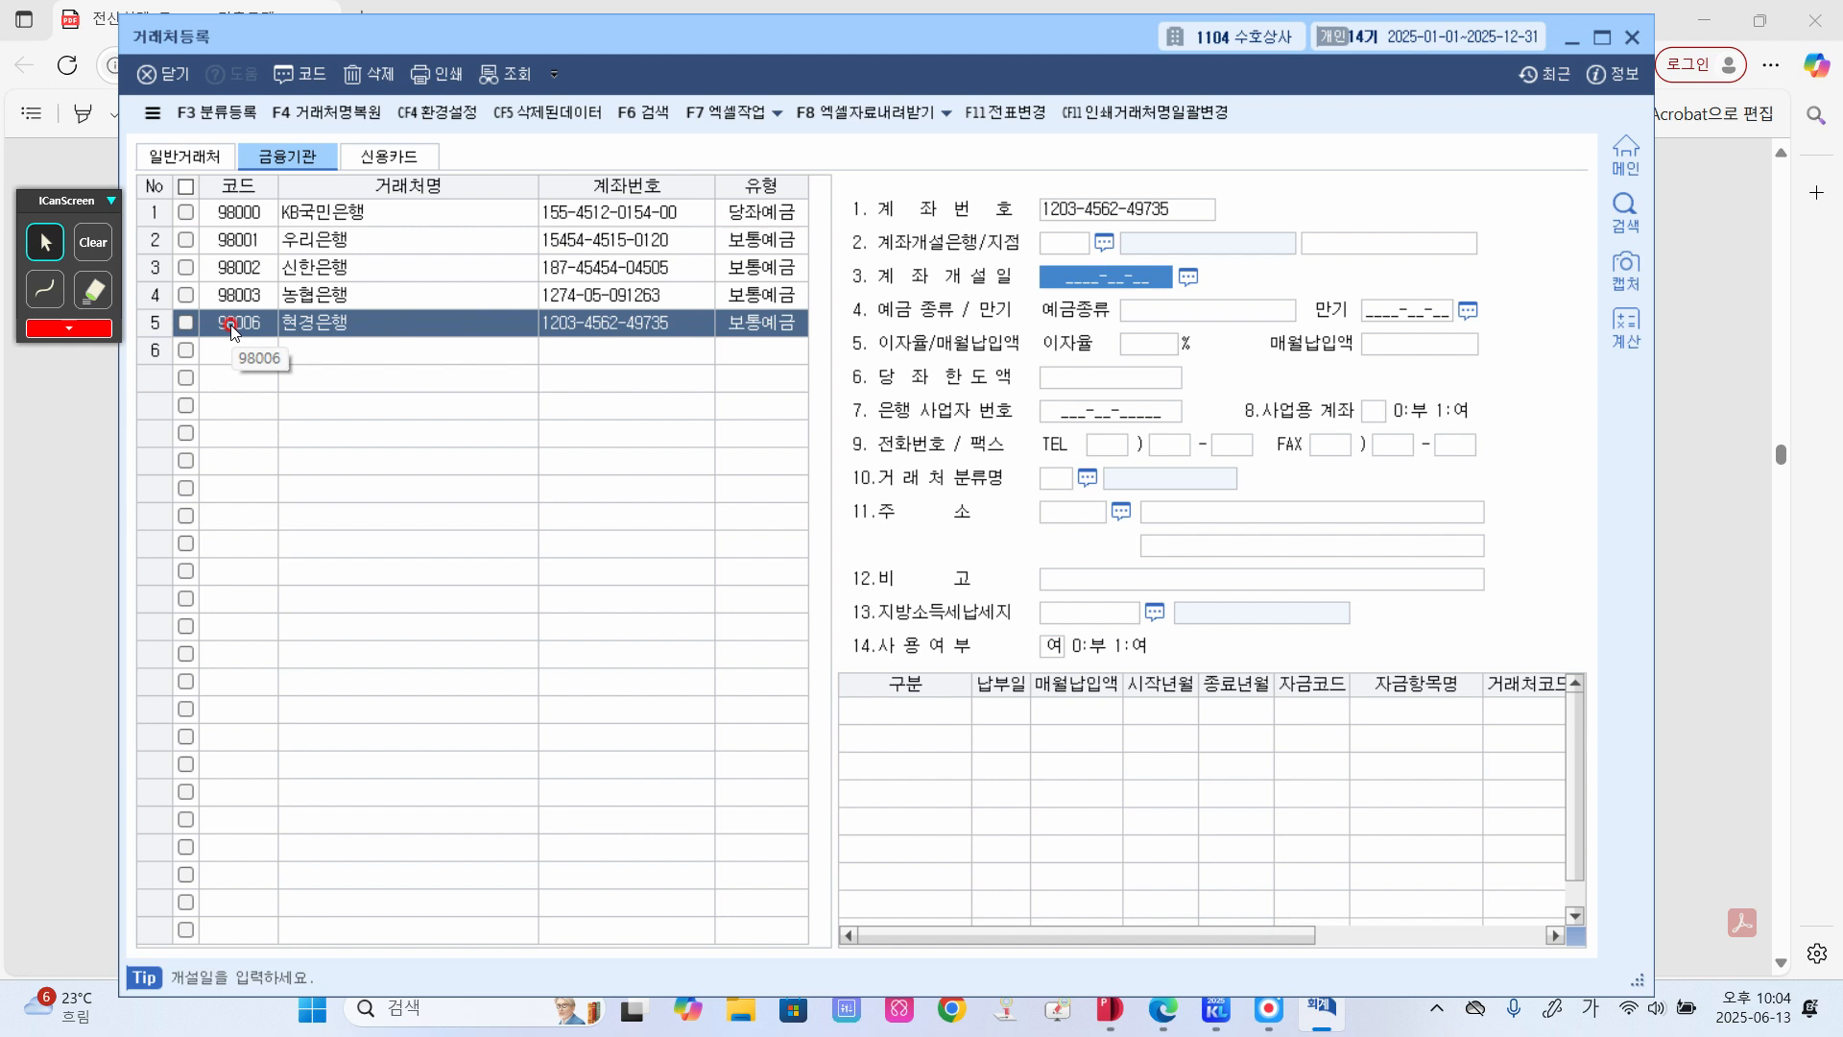
key("Return")
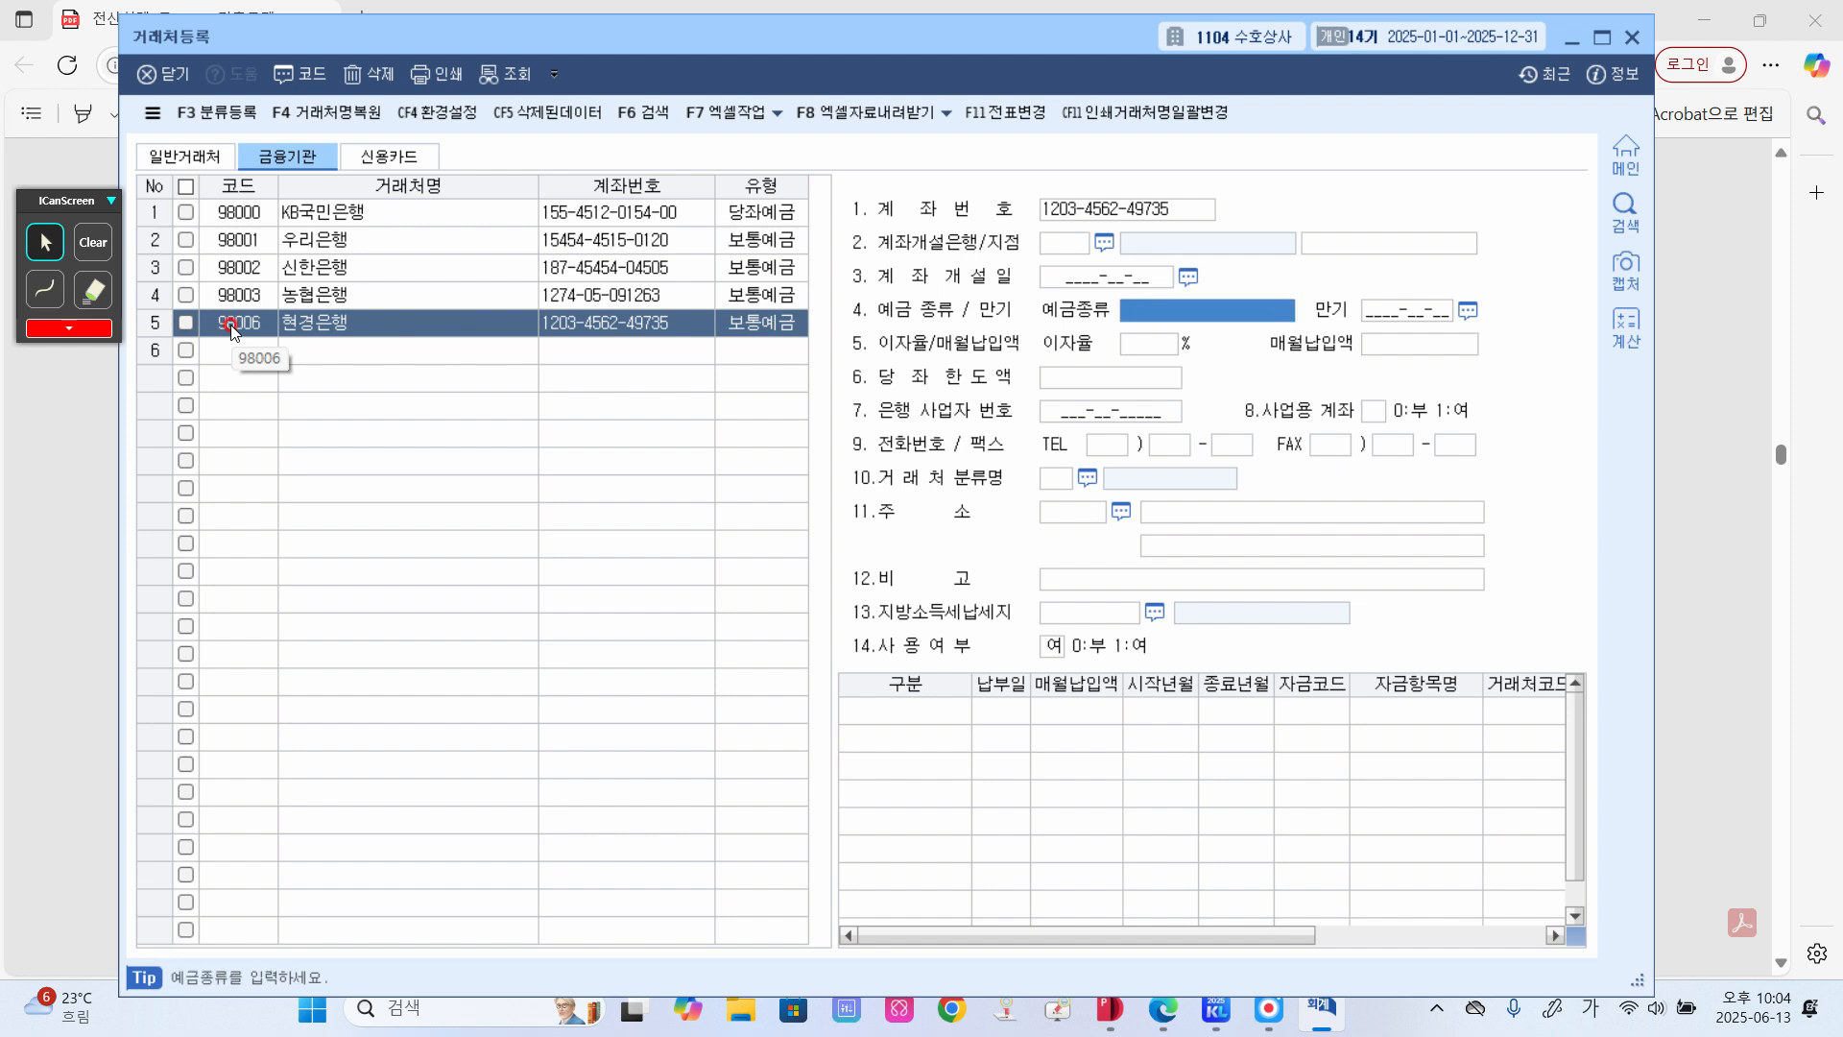
type("보")
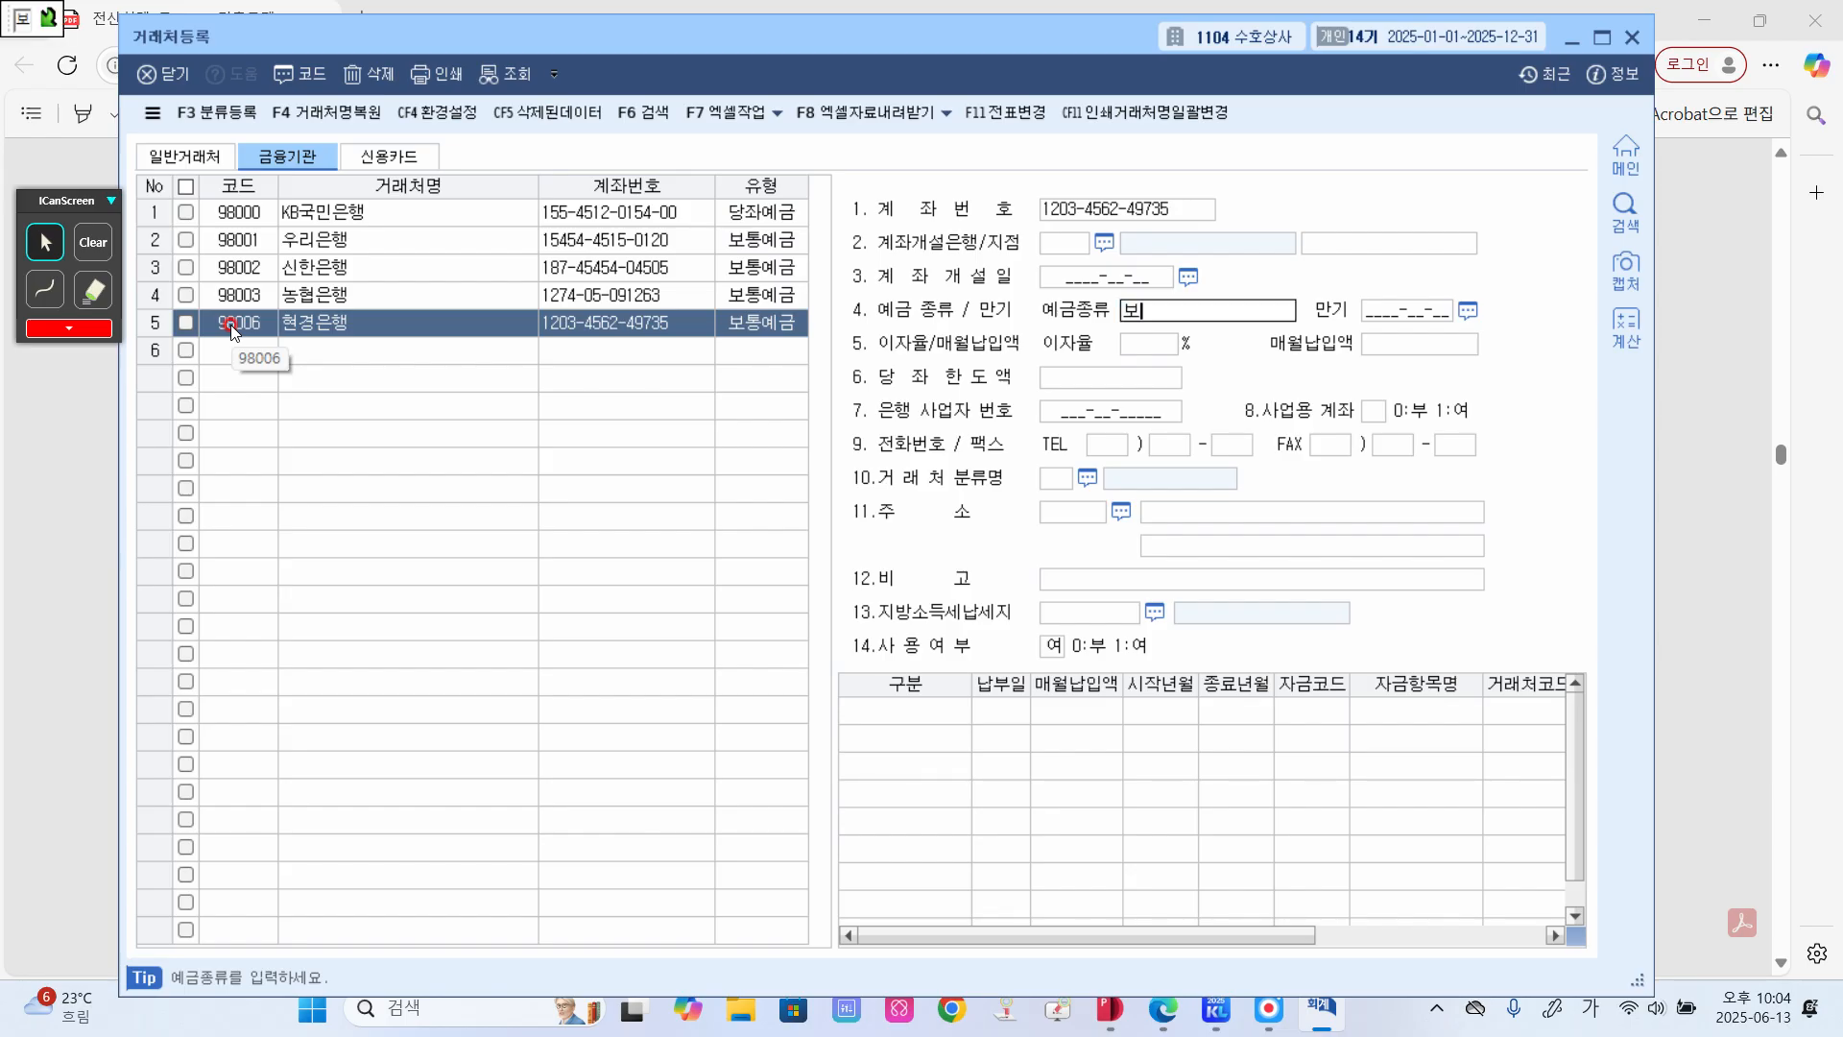
type("통예그ㅁ")
key("Return")
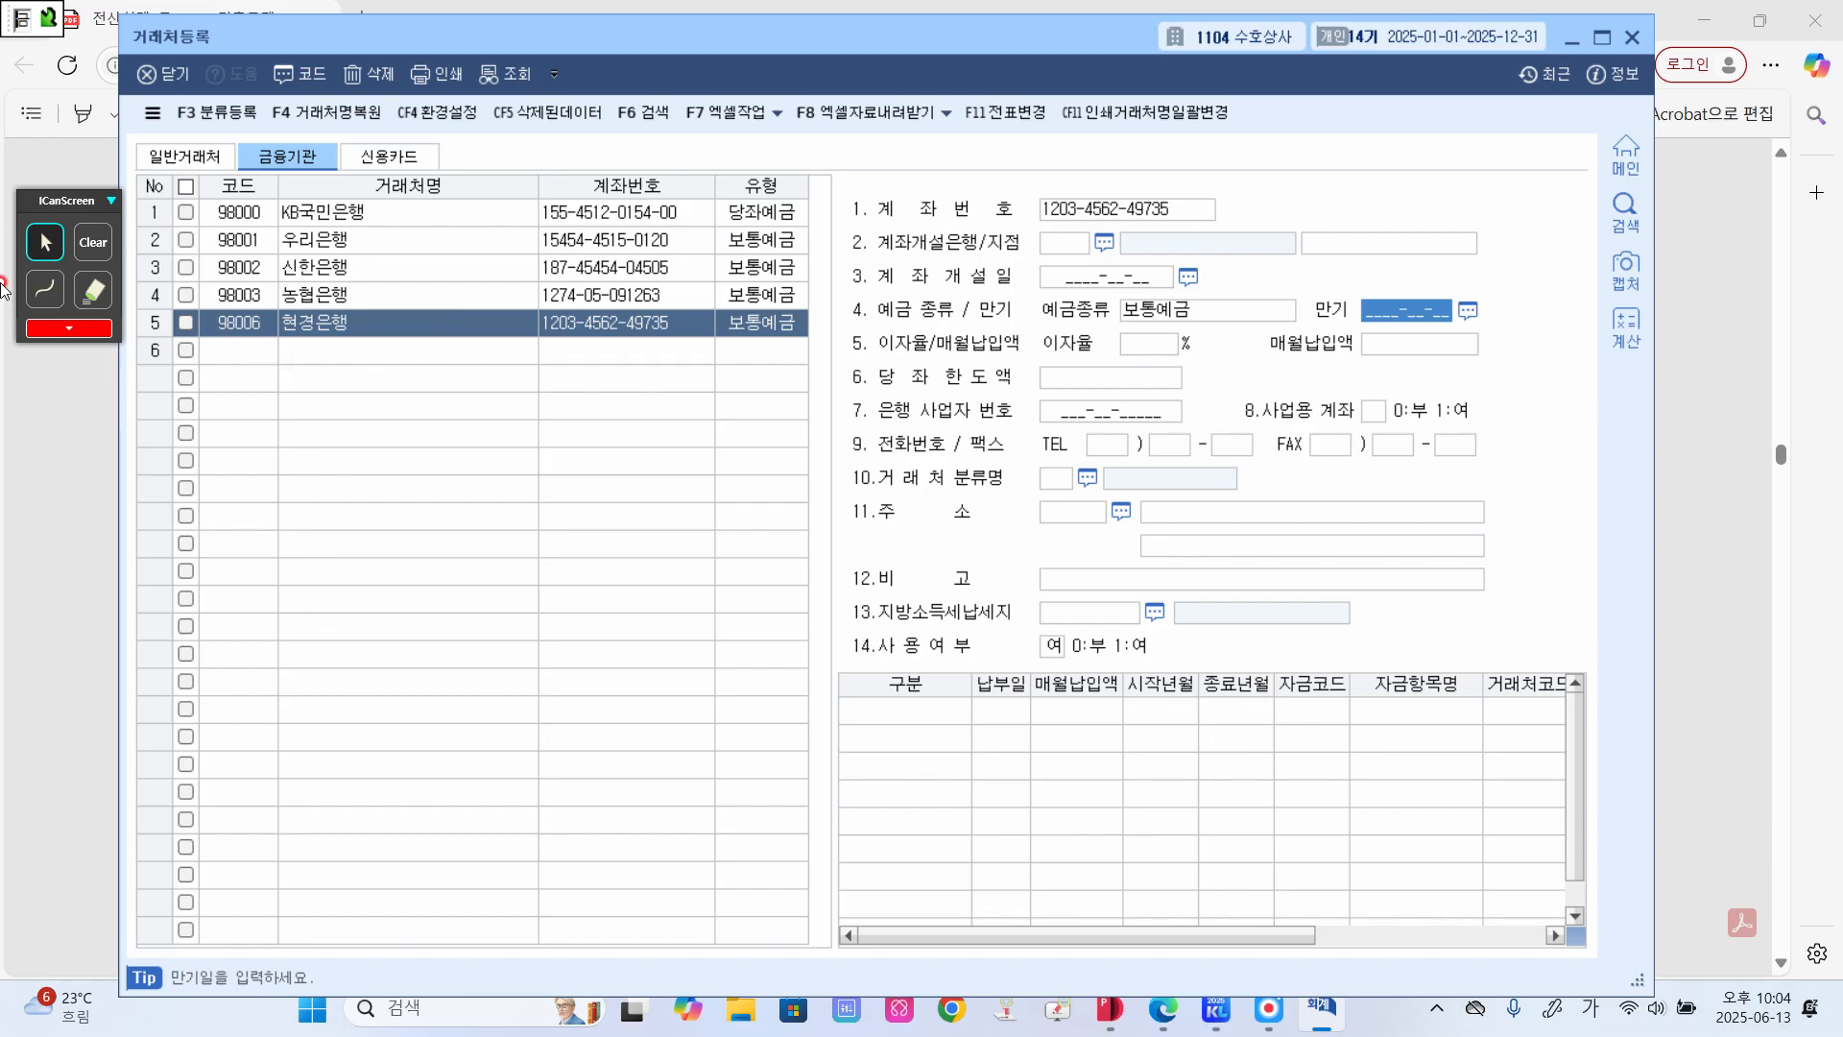
- Set 사업용 계좌 to 여 for 현경은행 and close the 거래처등록 window
left_click(1373, 413)
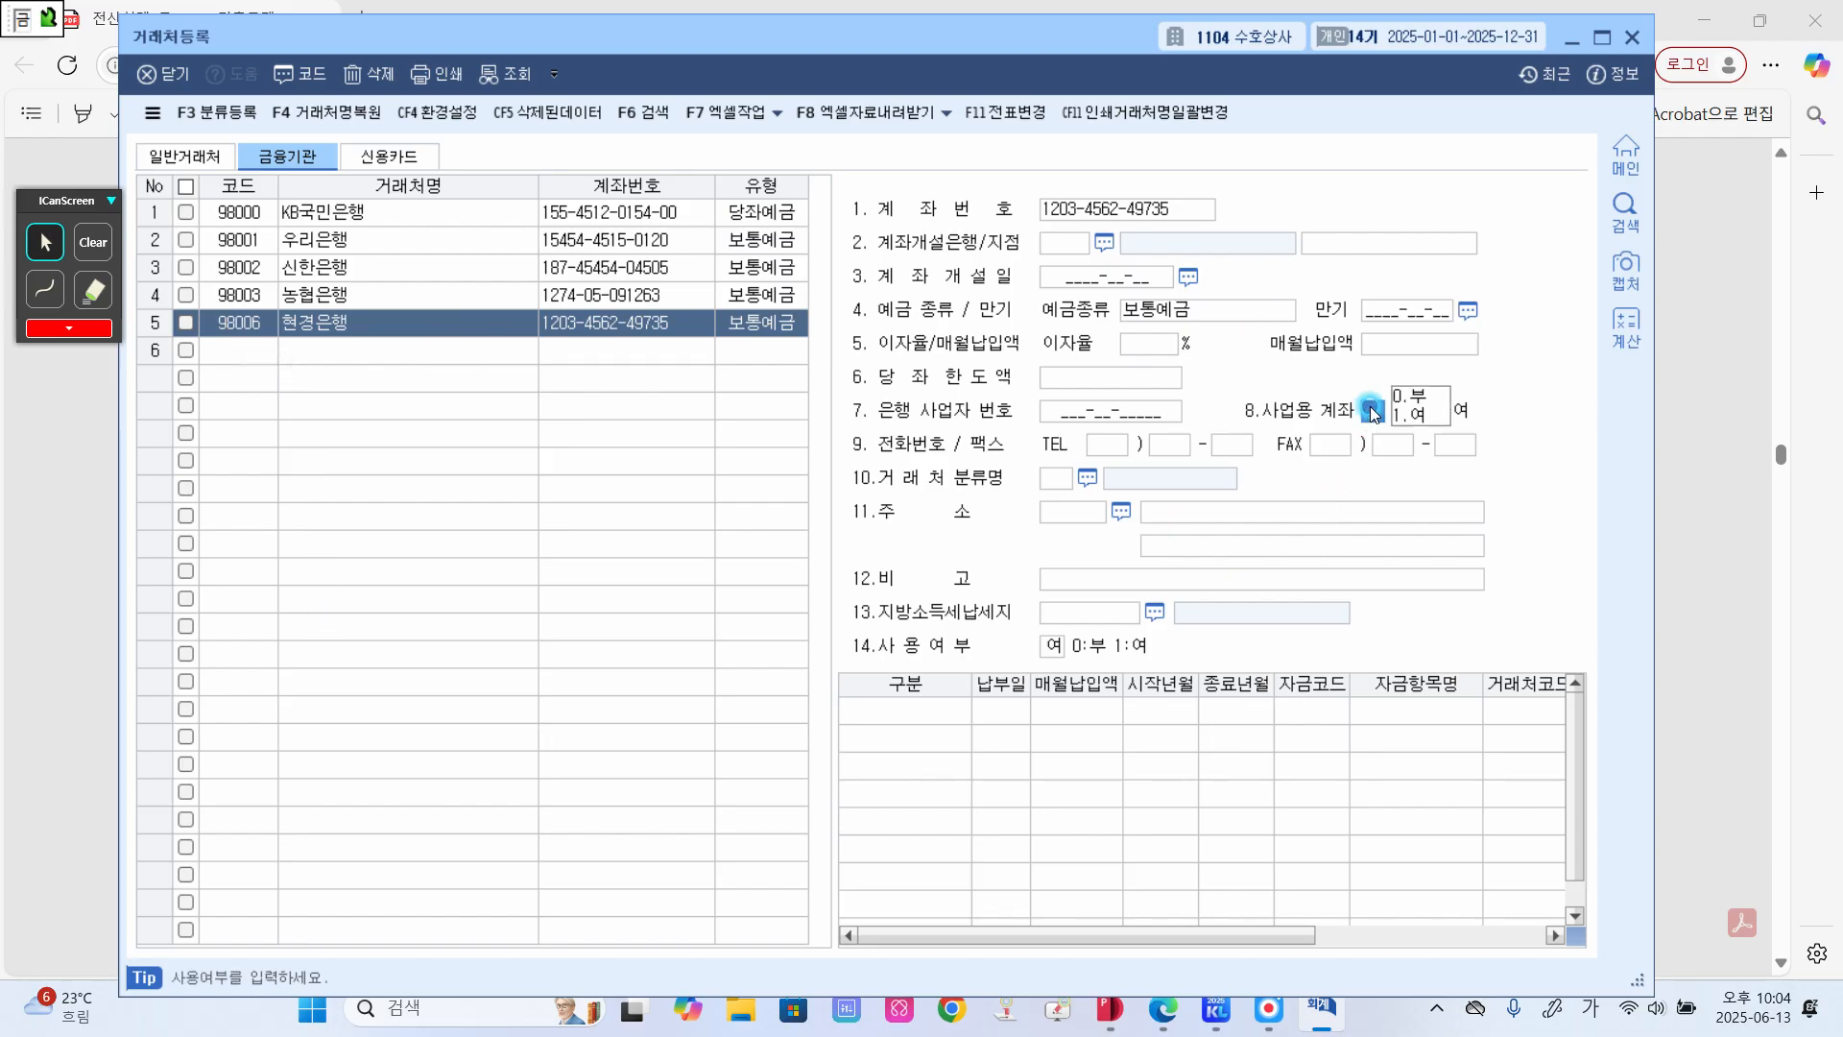
type("1")
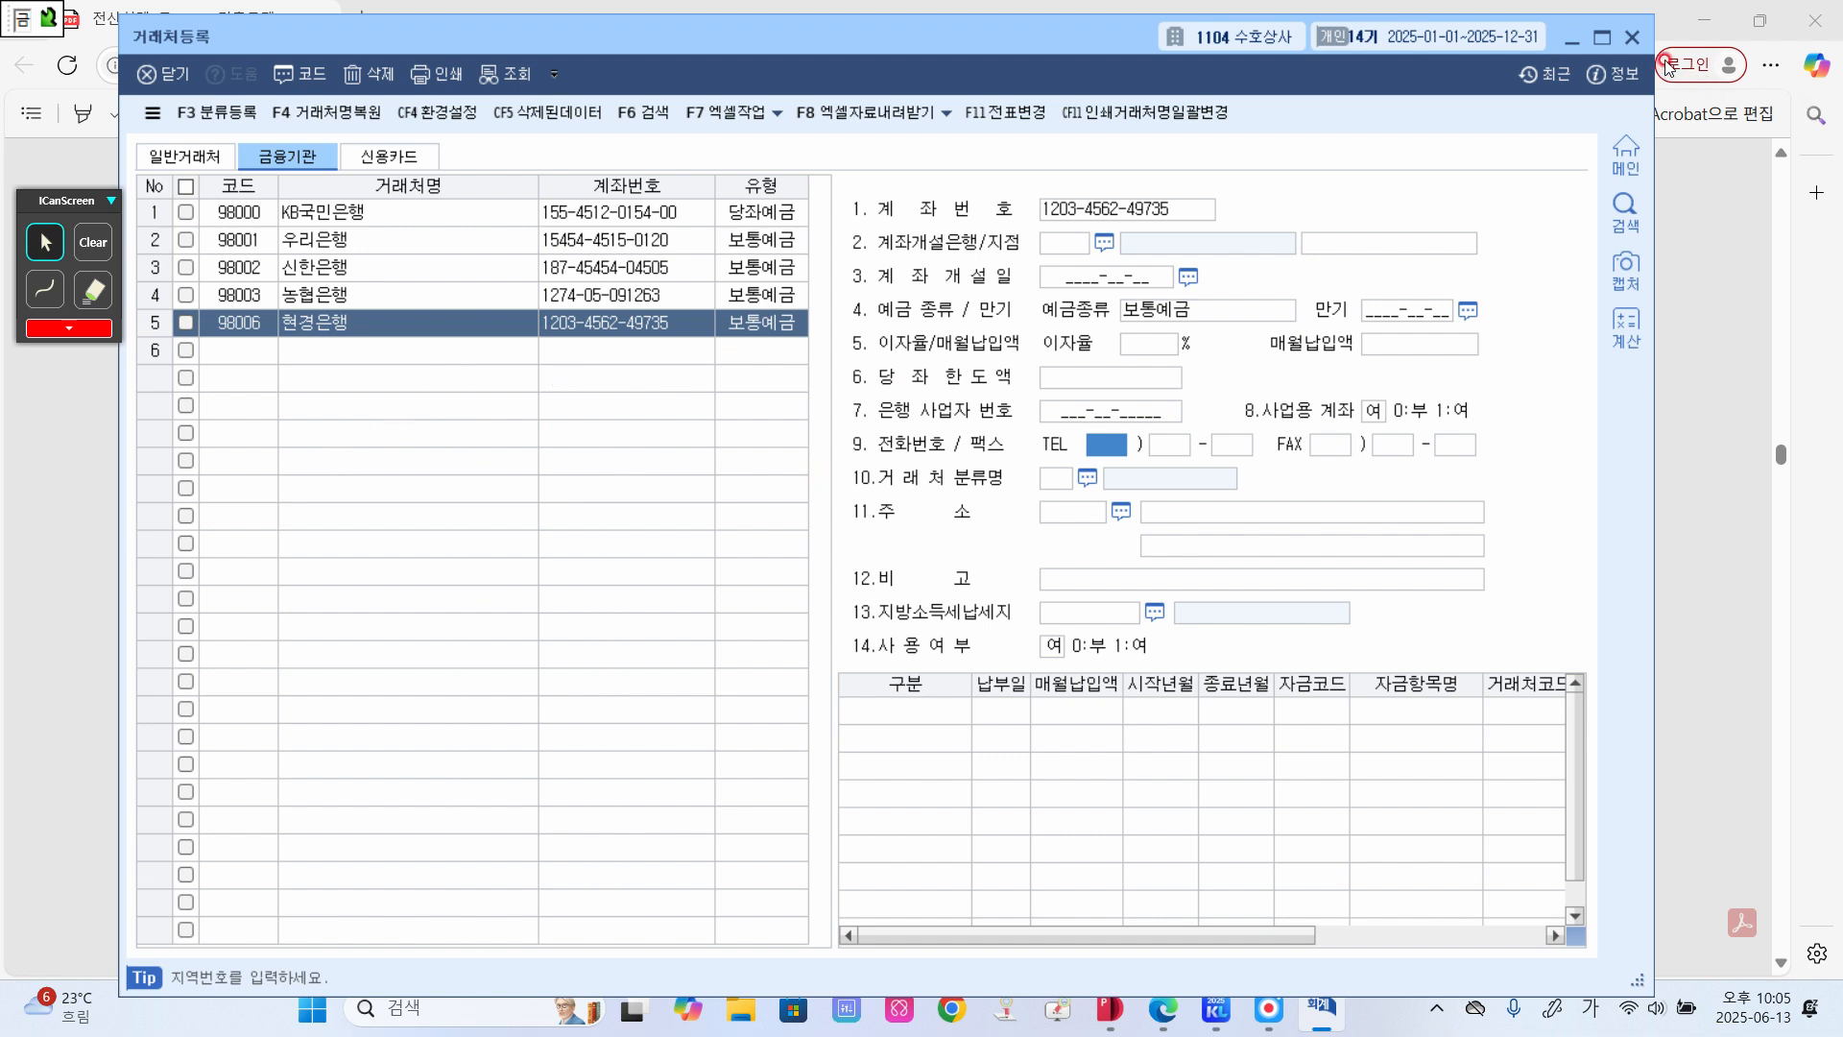
left_click(1629, 40)
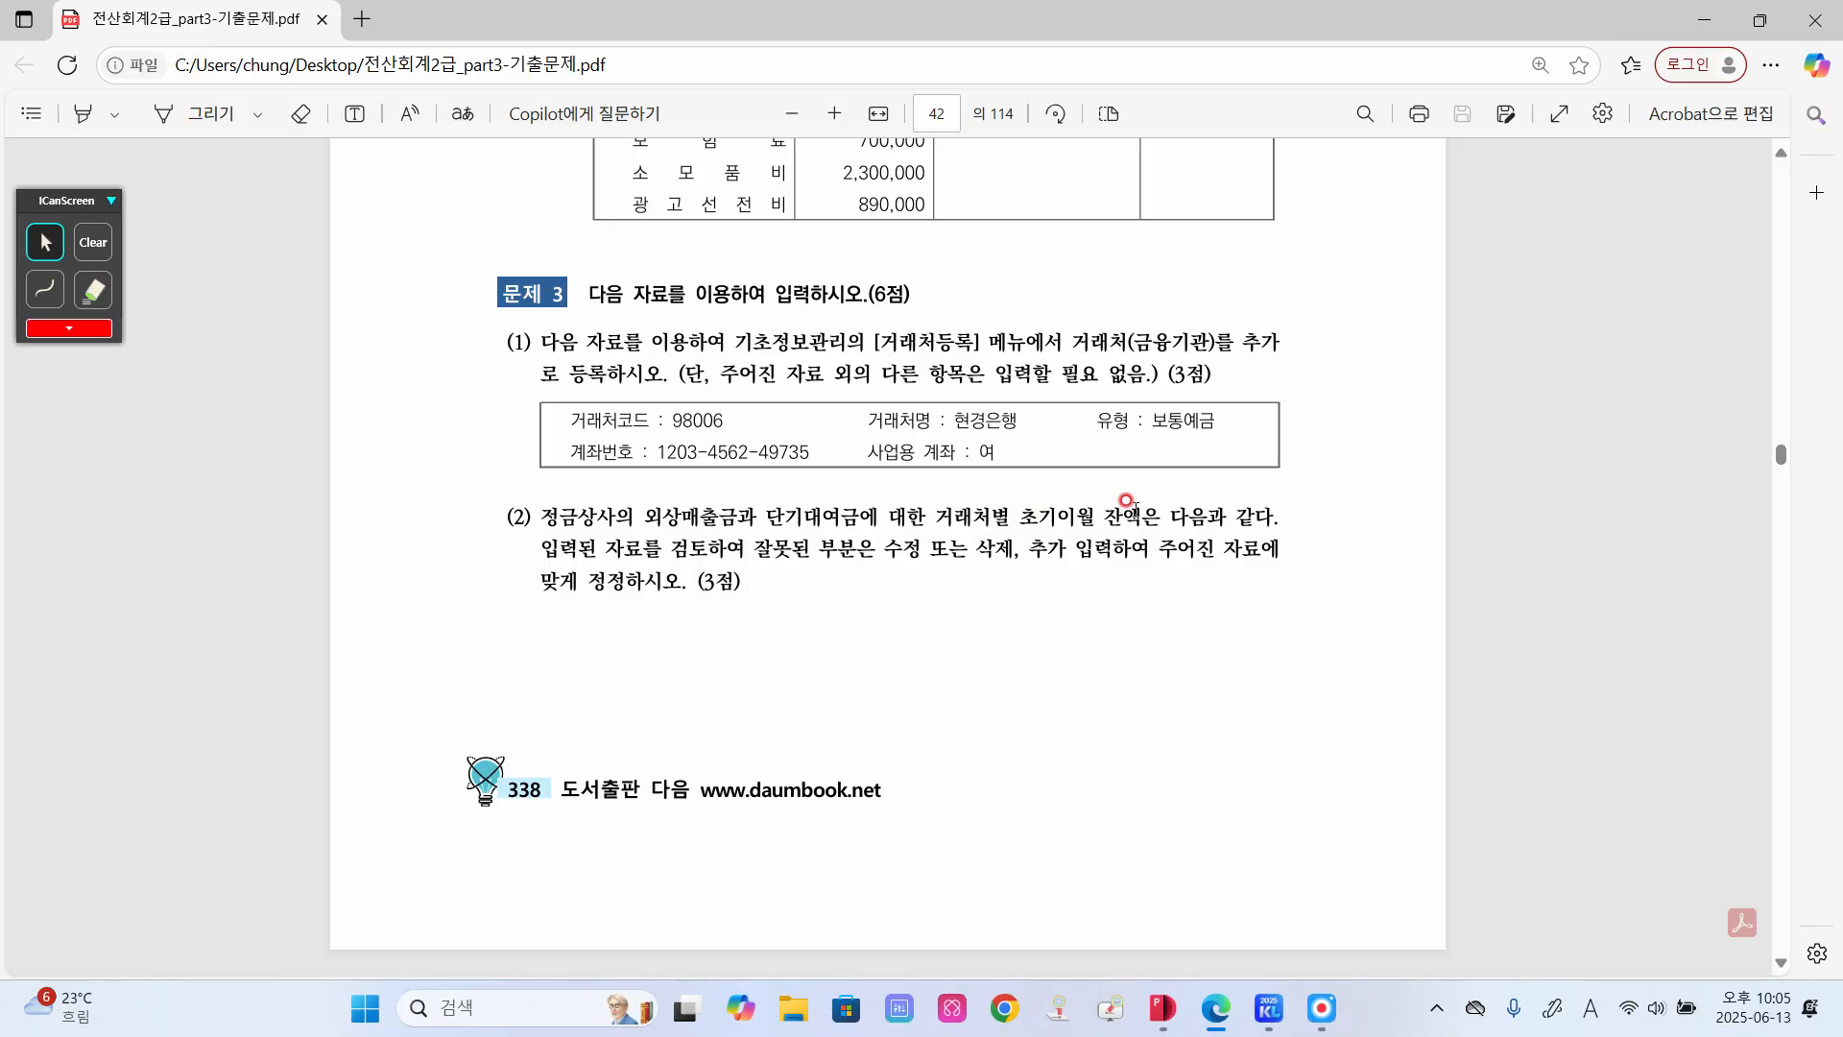
- Open 거래처별초기이월 in KcLep and consult the 외상매출금 and 외상매입금 balance table for 문제 3 (2) in the exam PDF
left_click(1270, 1008)
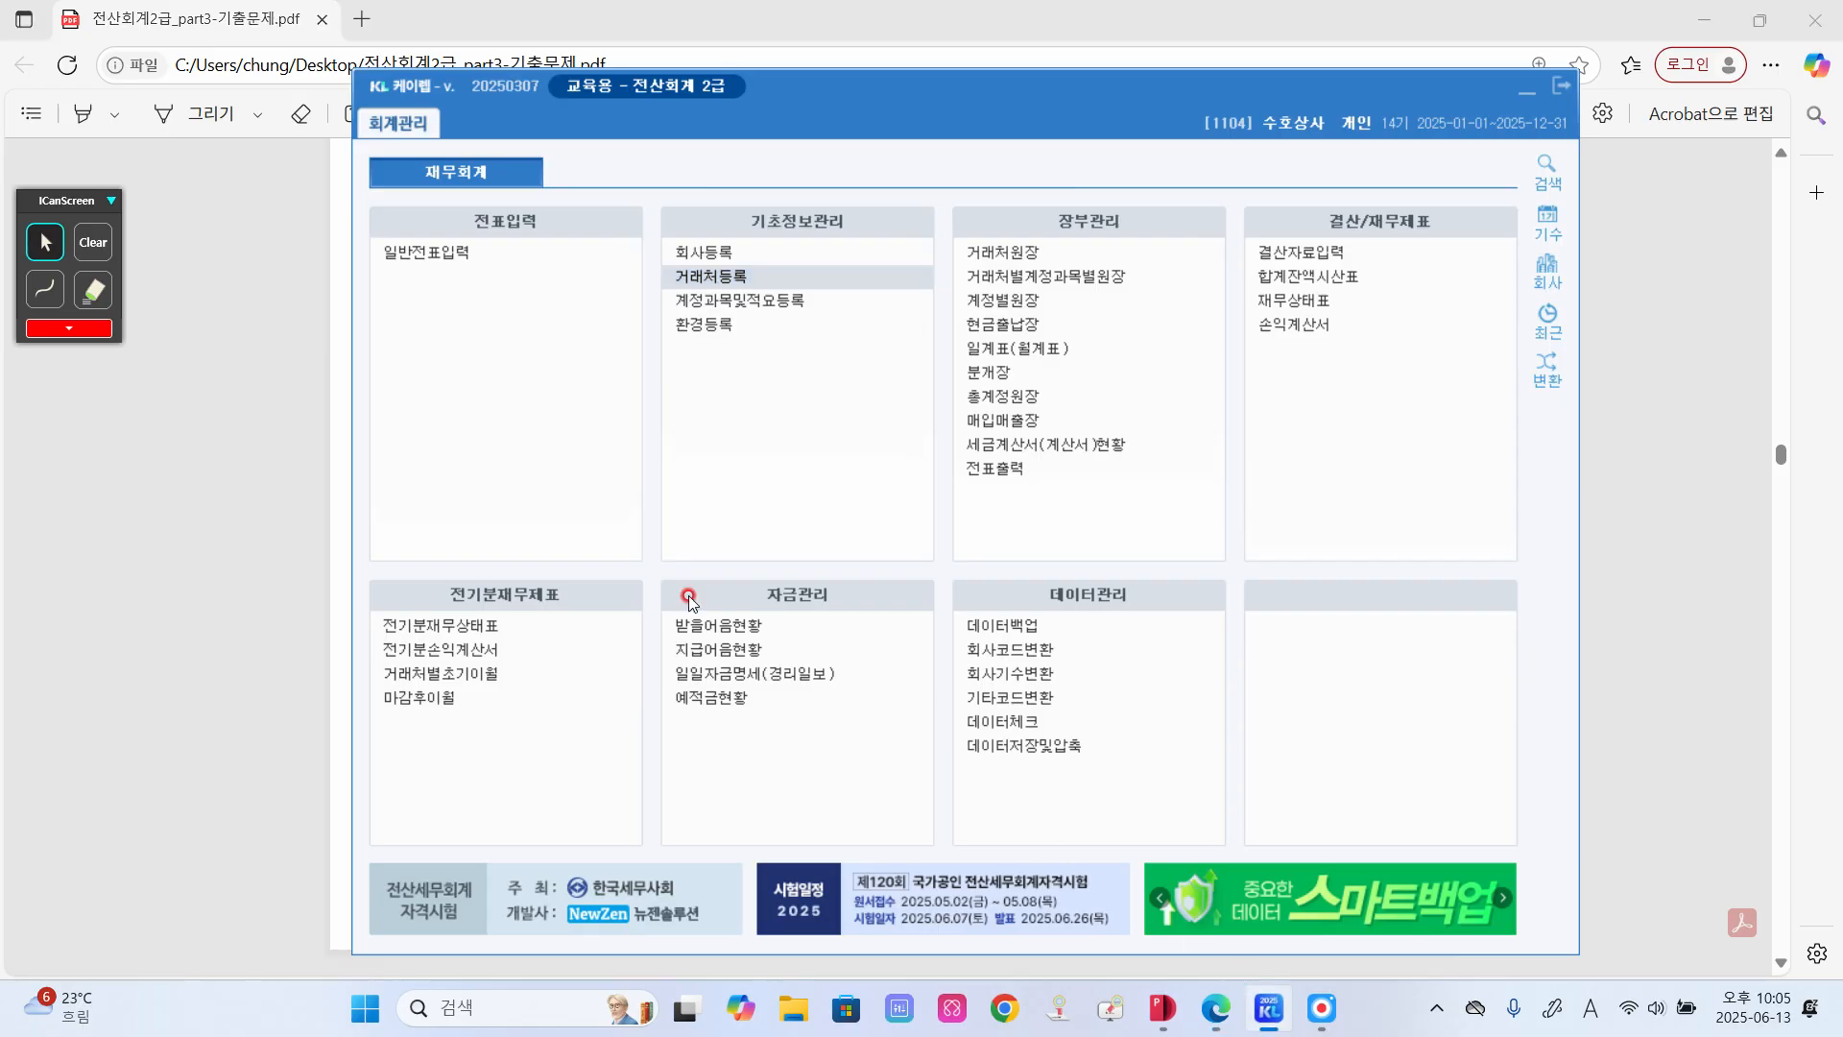
left_click(447, 681)
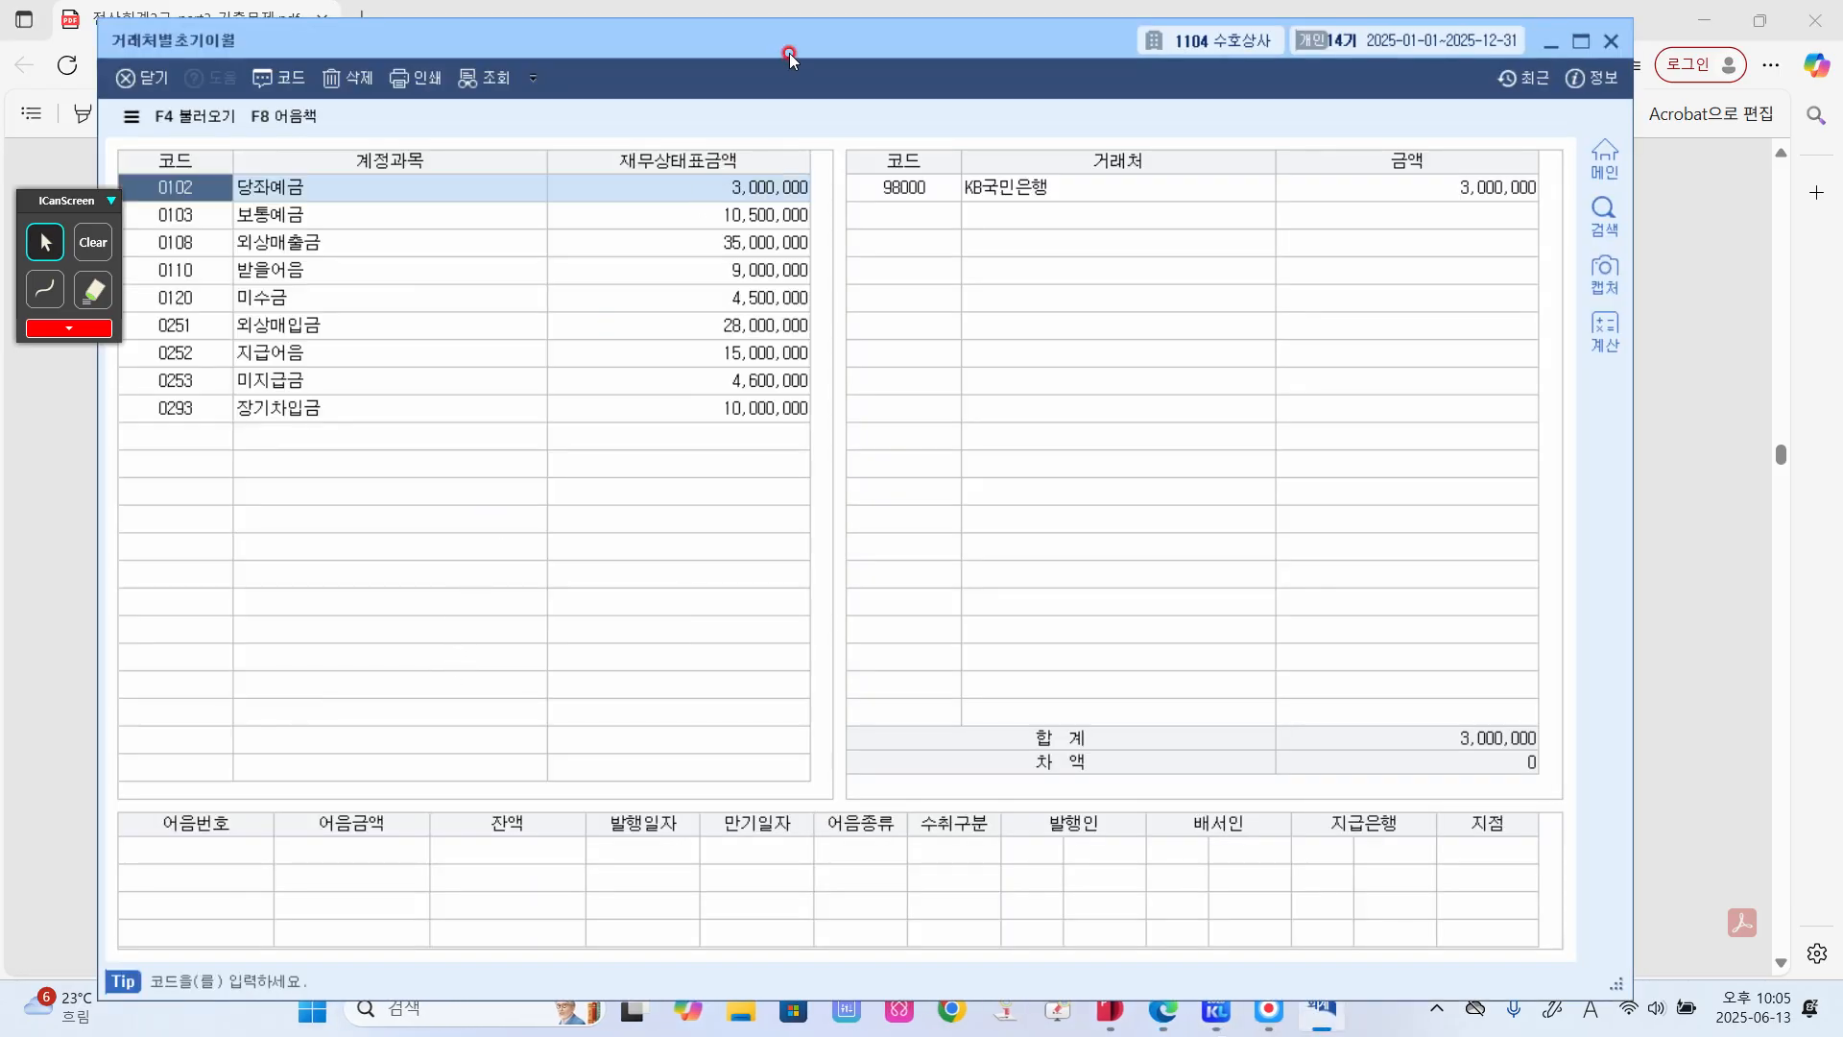
left_click_drag(789, 54, 814, 56)
left_click(1690, 704)
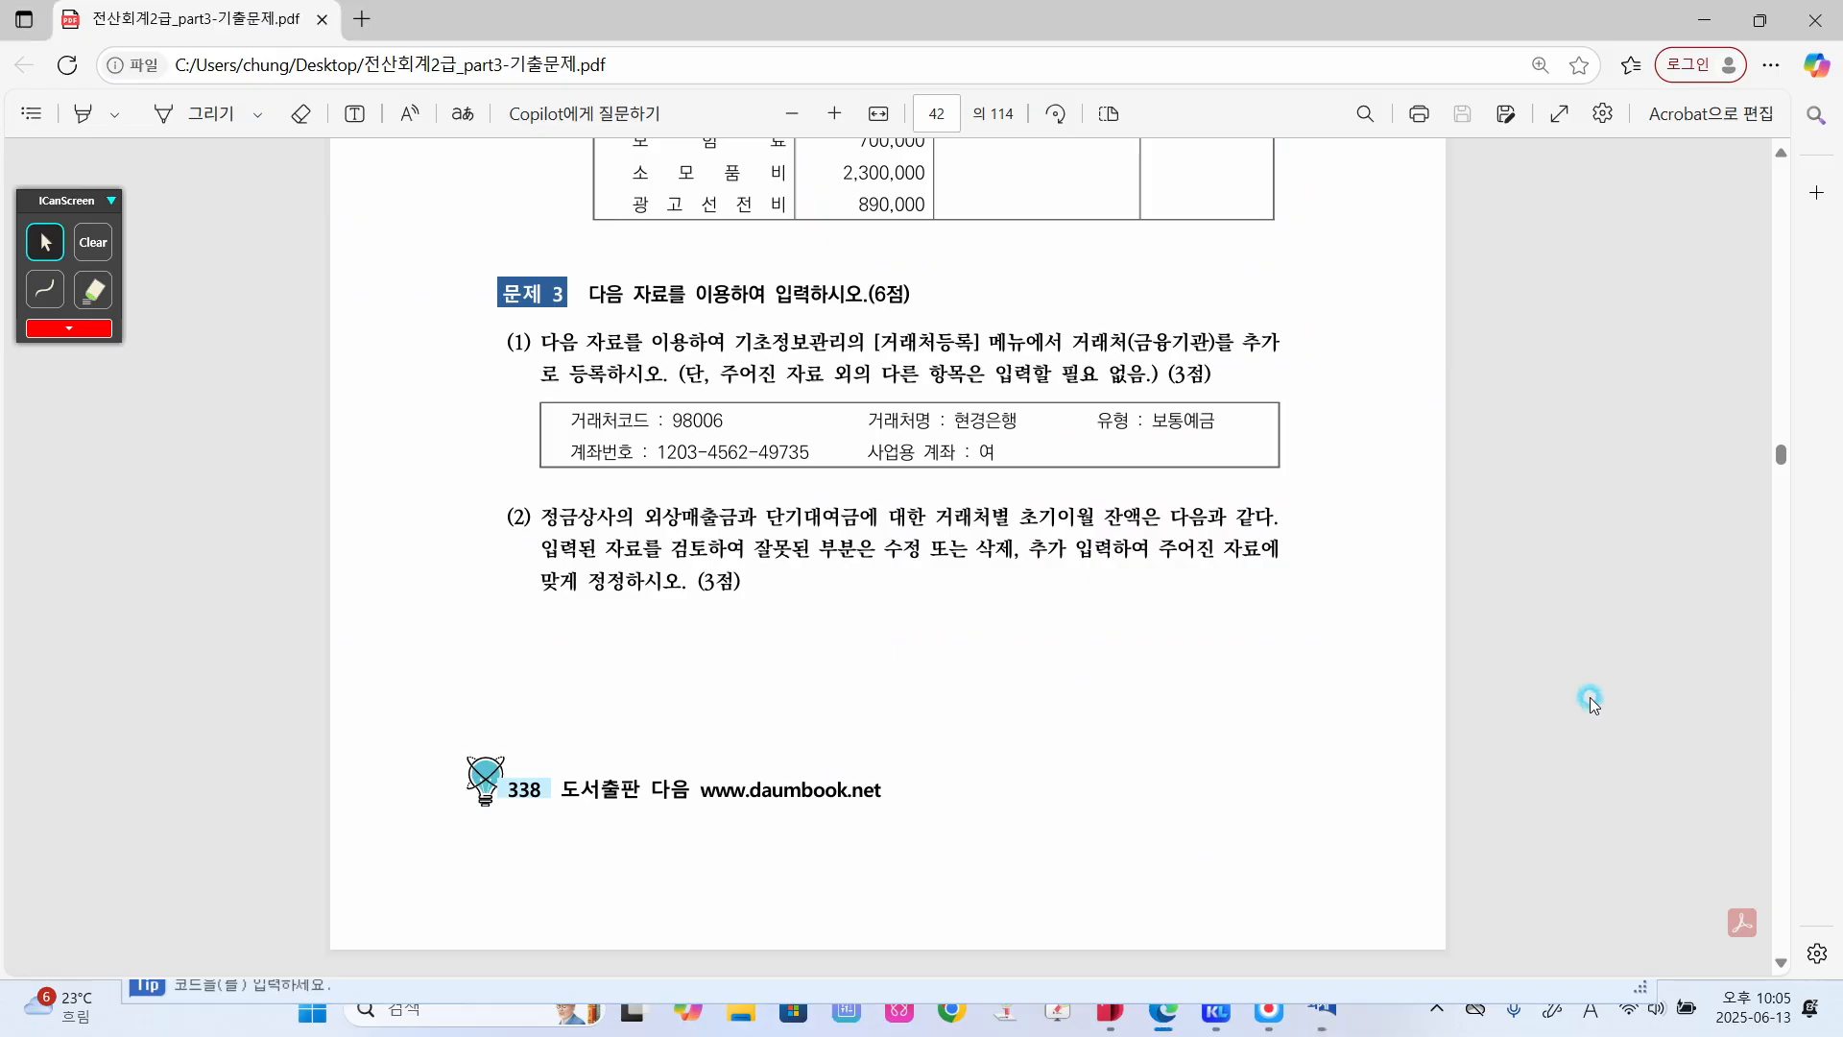
scroll(759, 625, "down", 6)
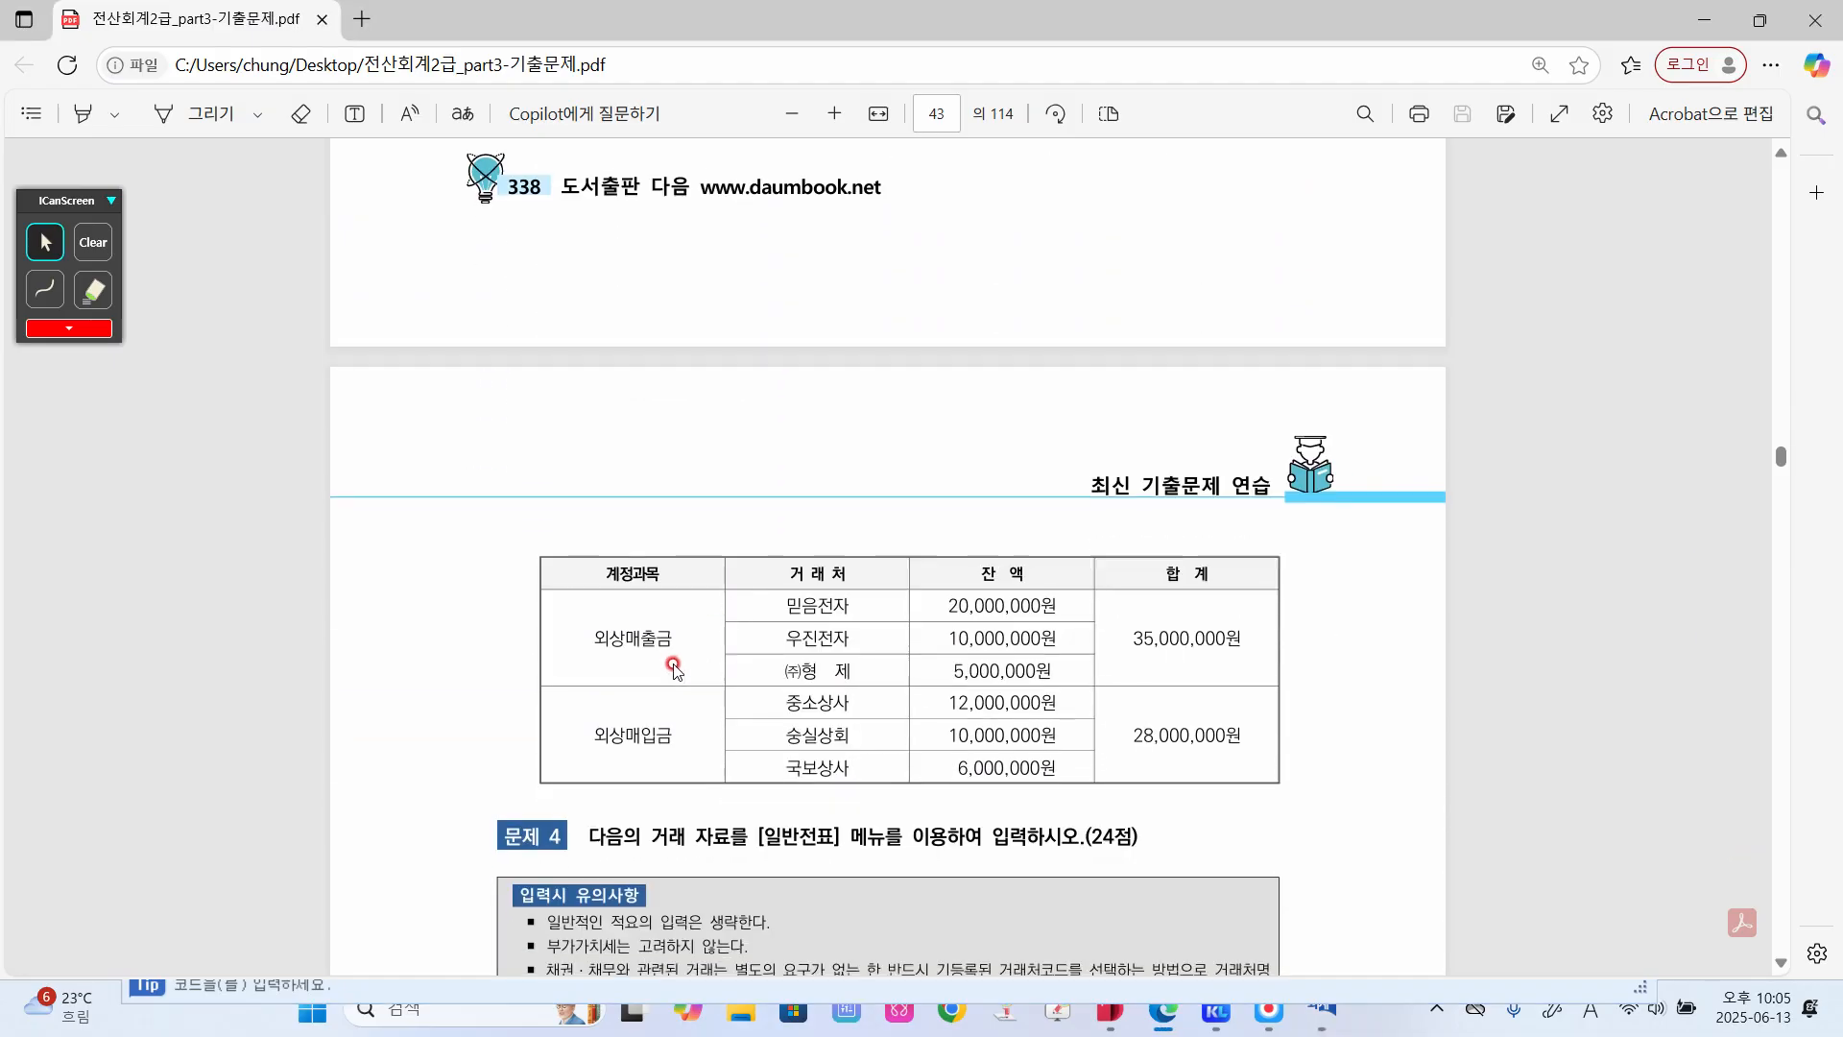
scroll(675, 669, "down", 1)
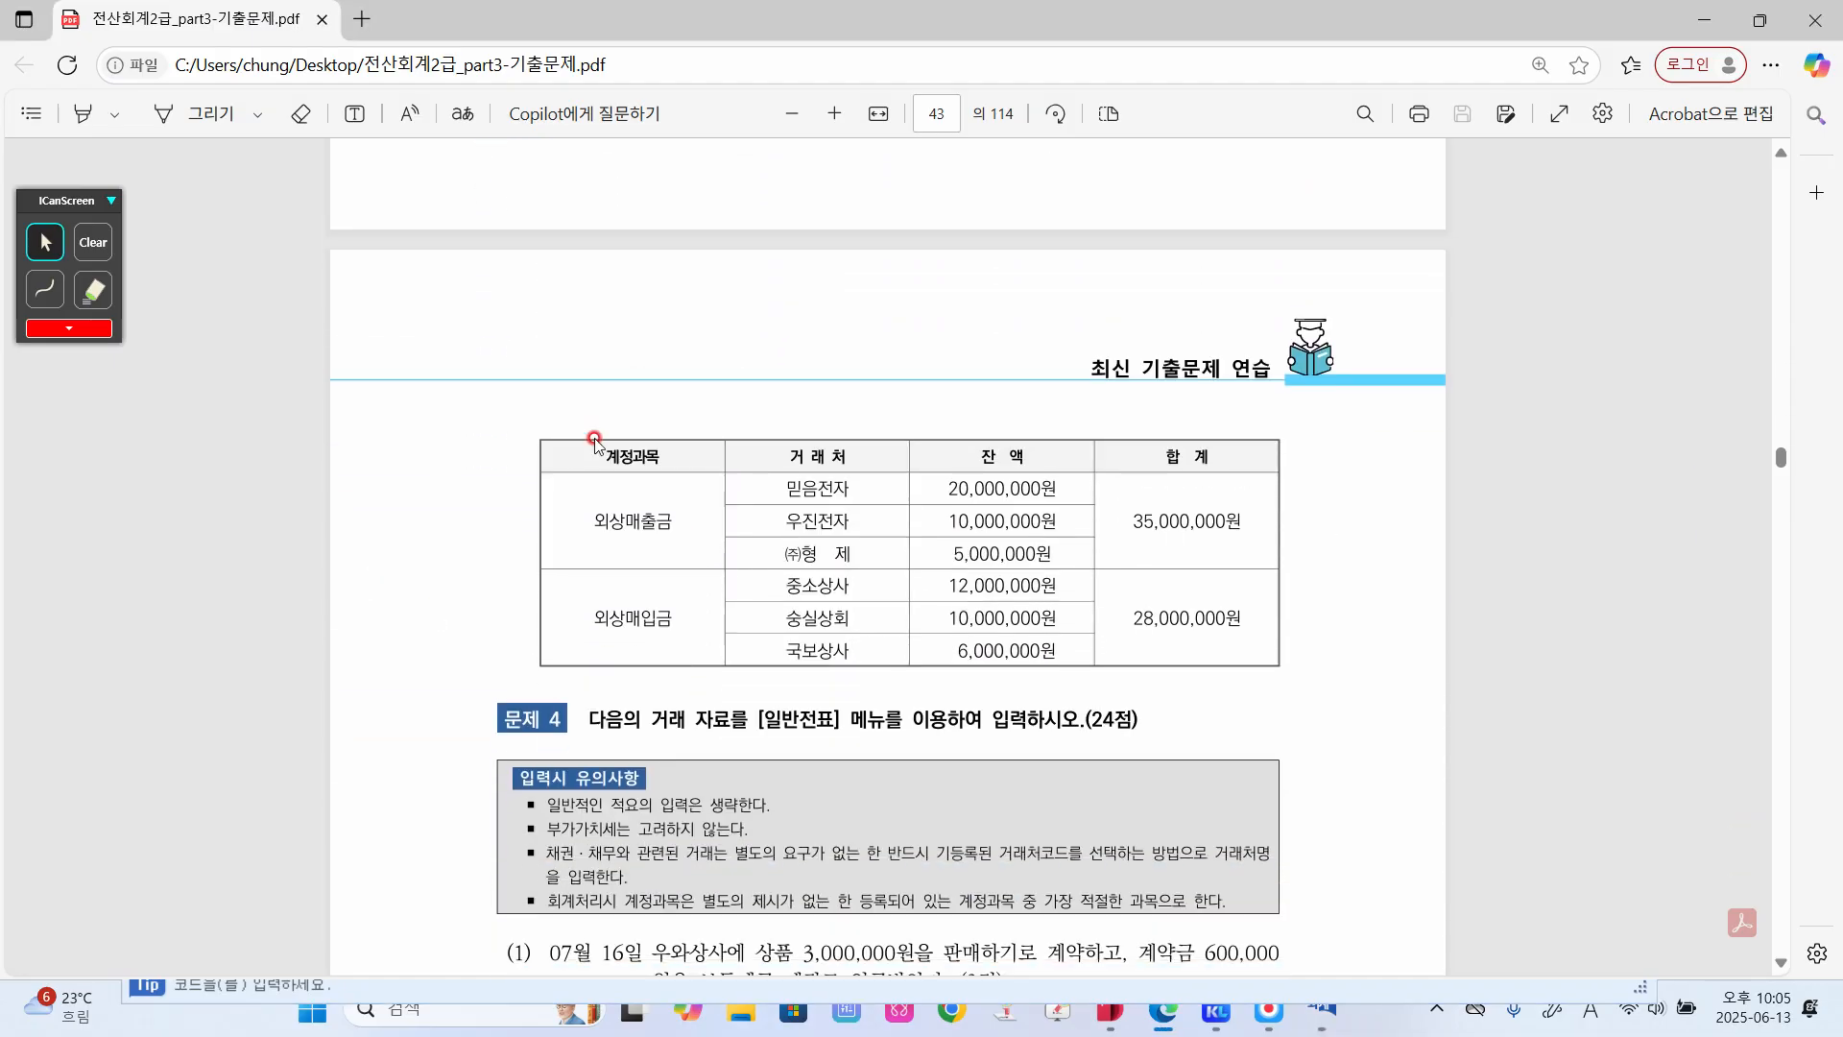
- Return to 거래처별초기이월 and set the 외상매출금 amount of 믿음전자 to 20,000,000
left_click(1313, 1020)
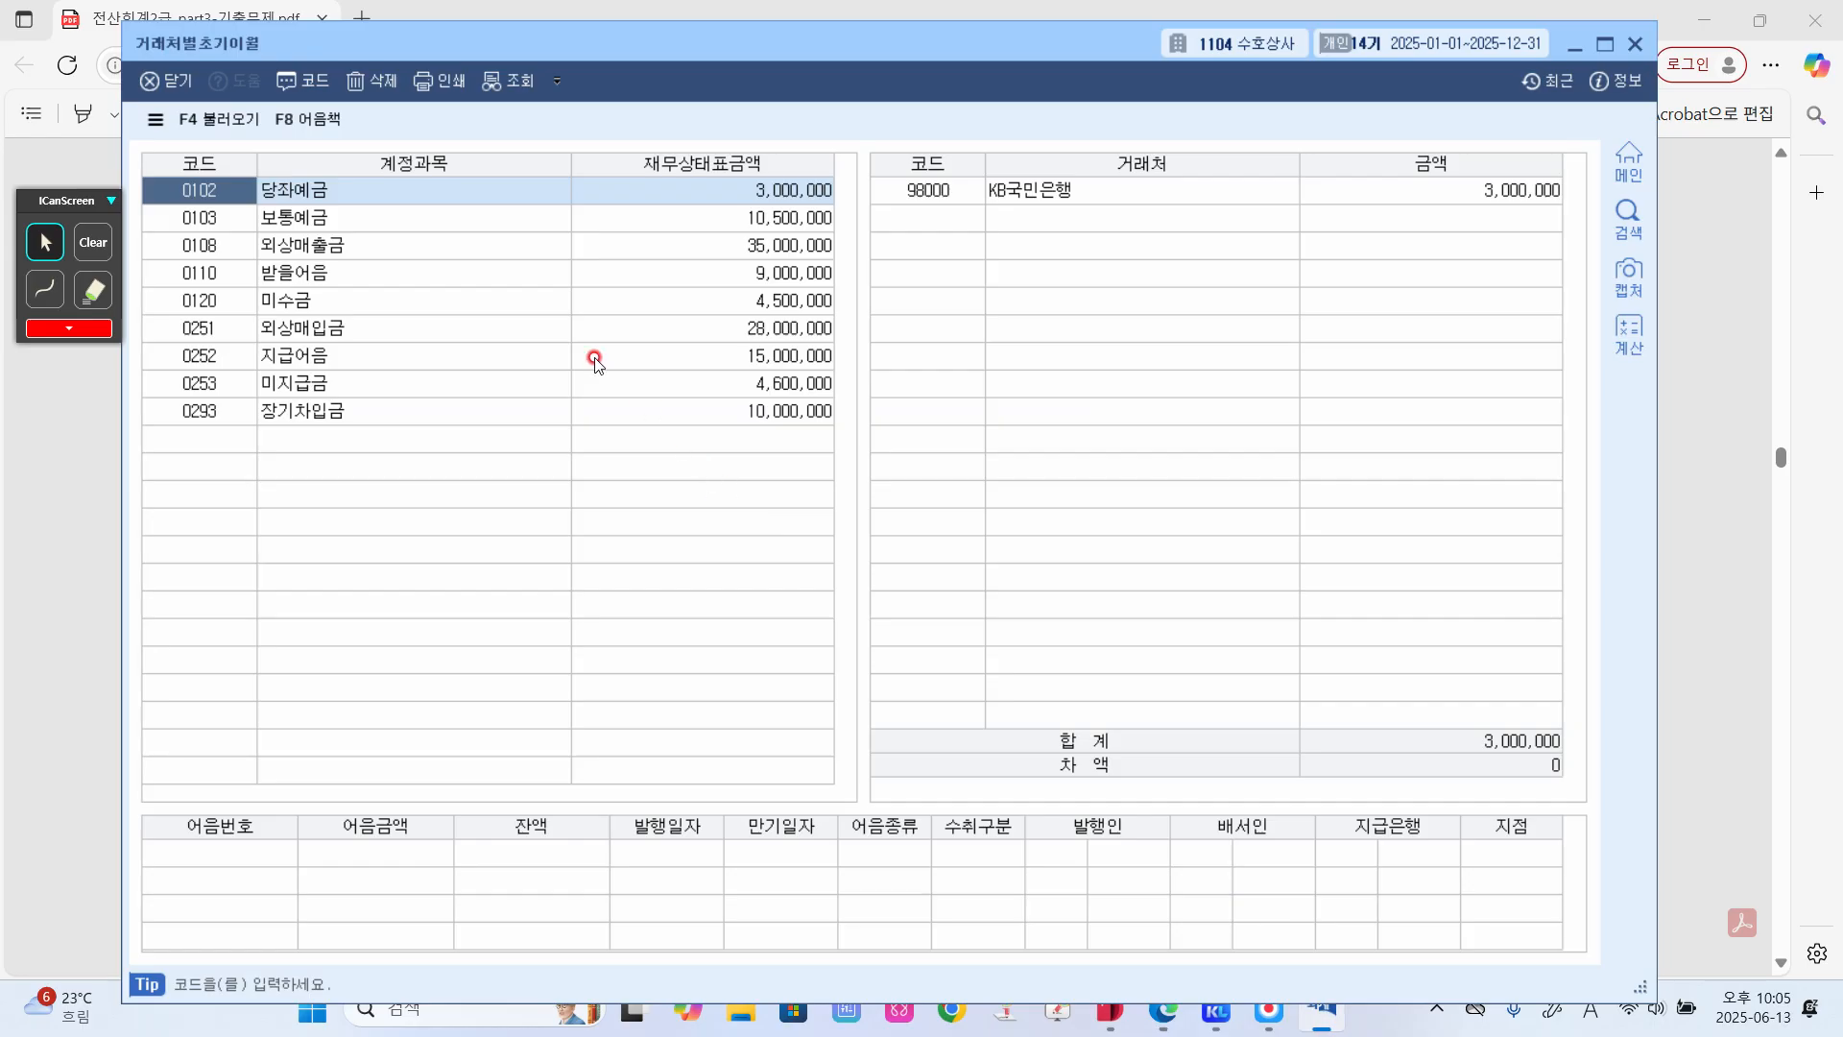
left_click(416, 245)
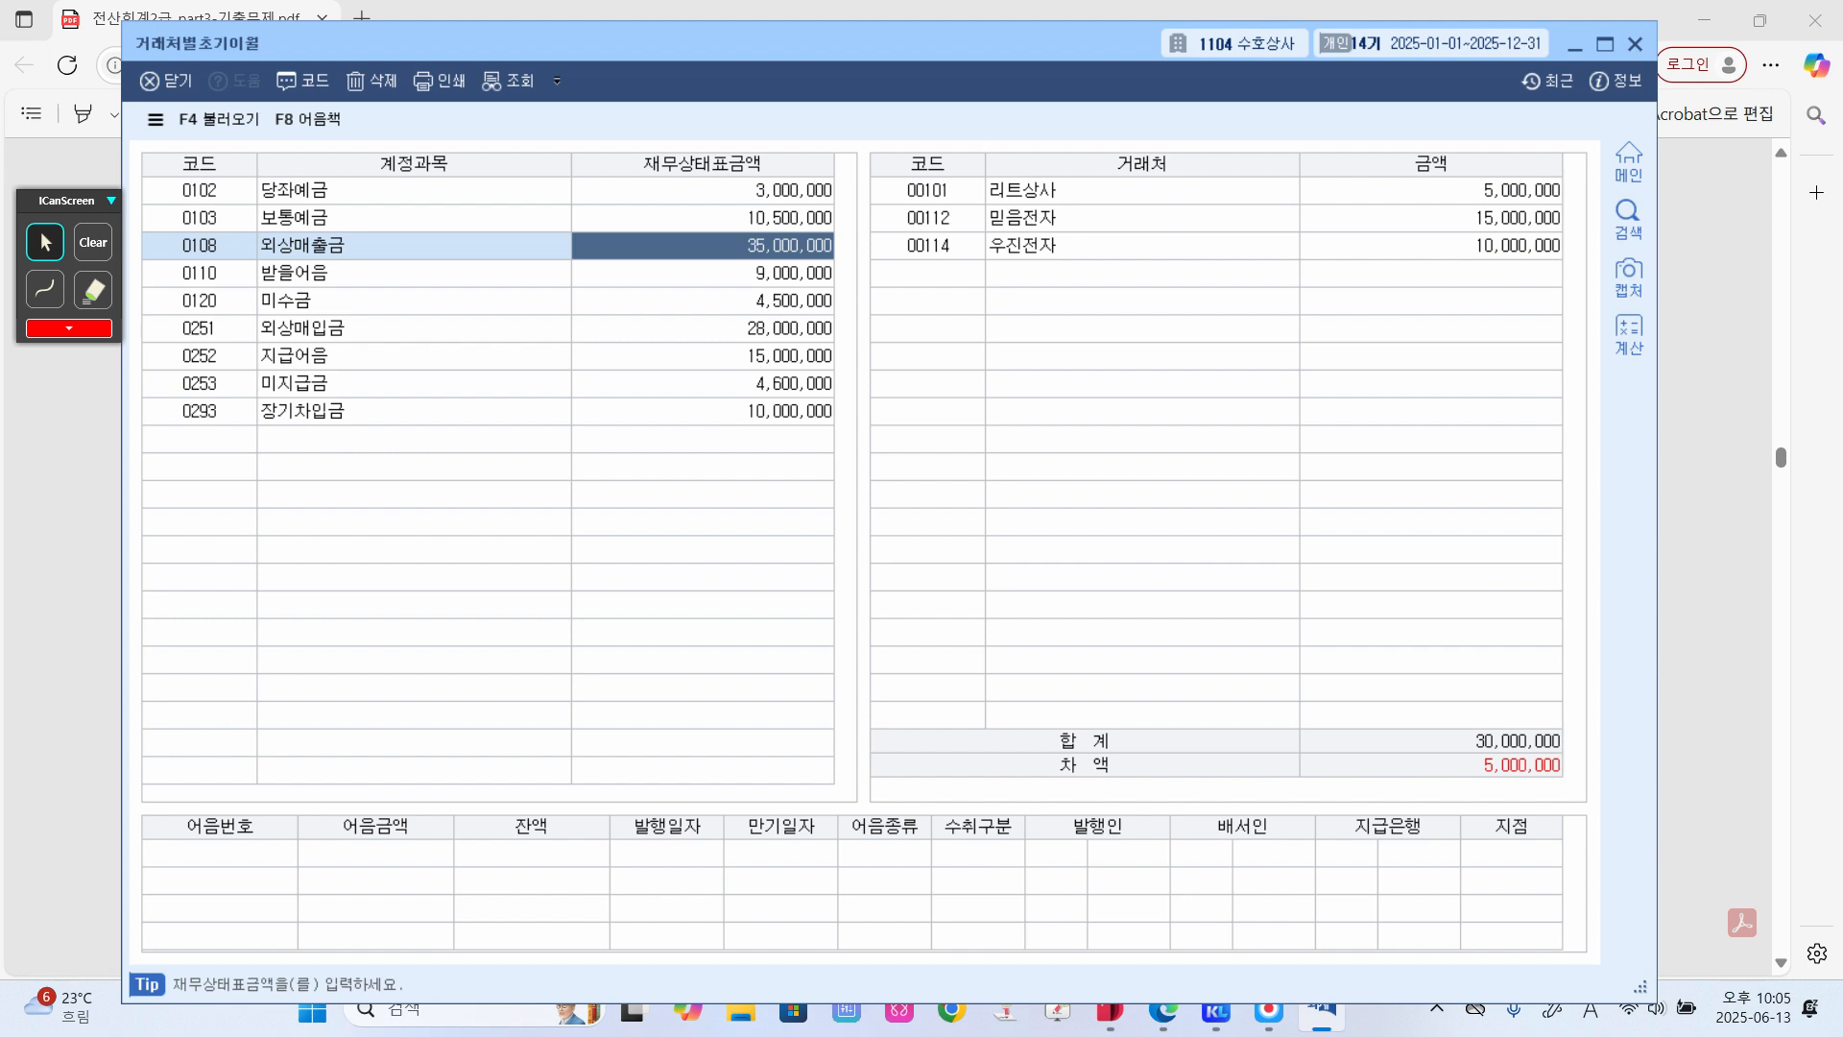
left_click(1420, 223)
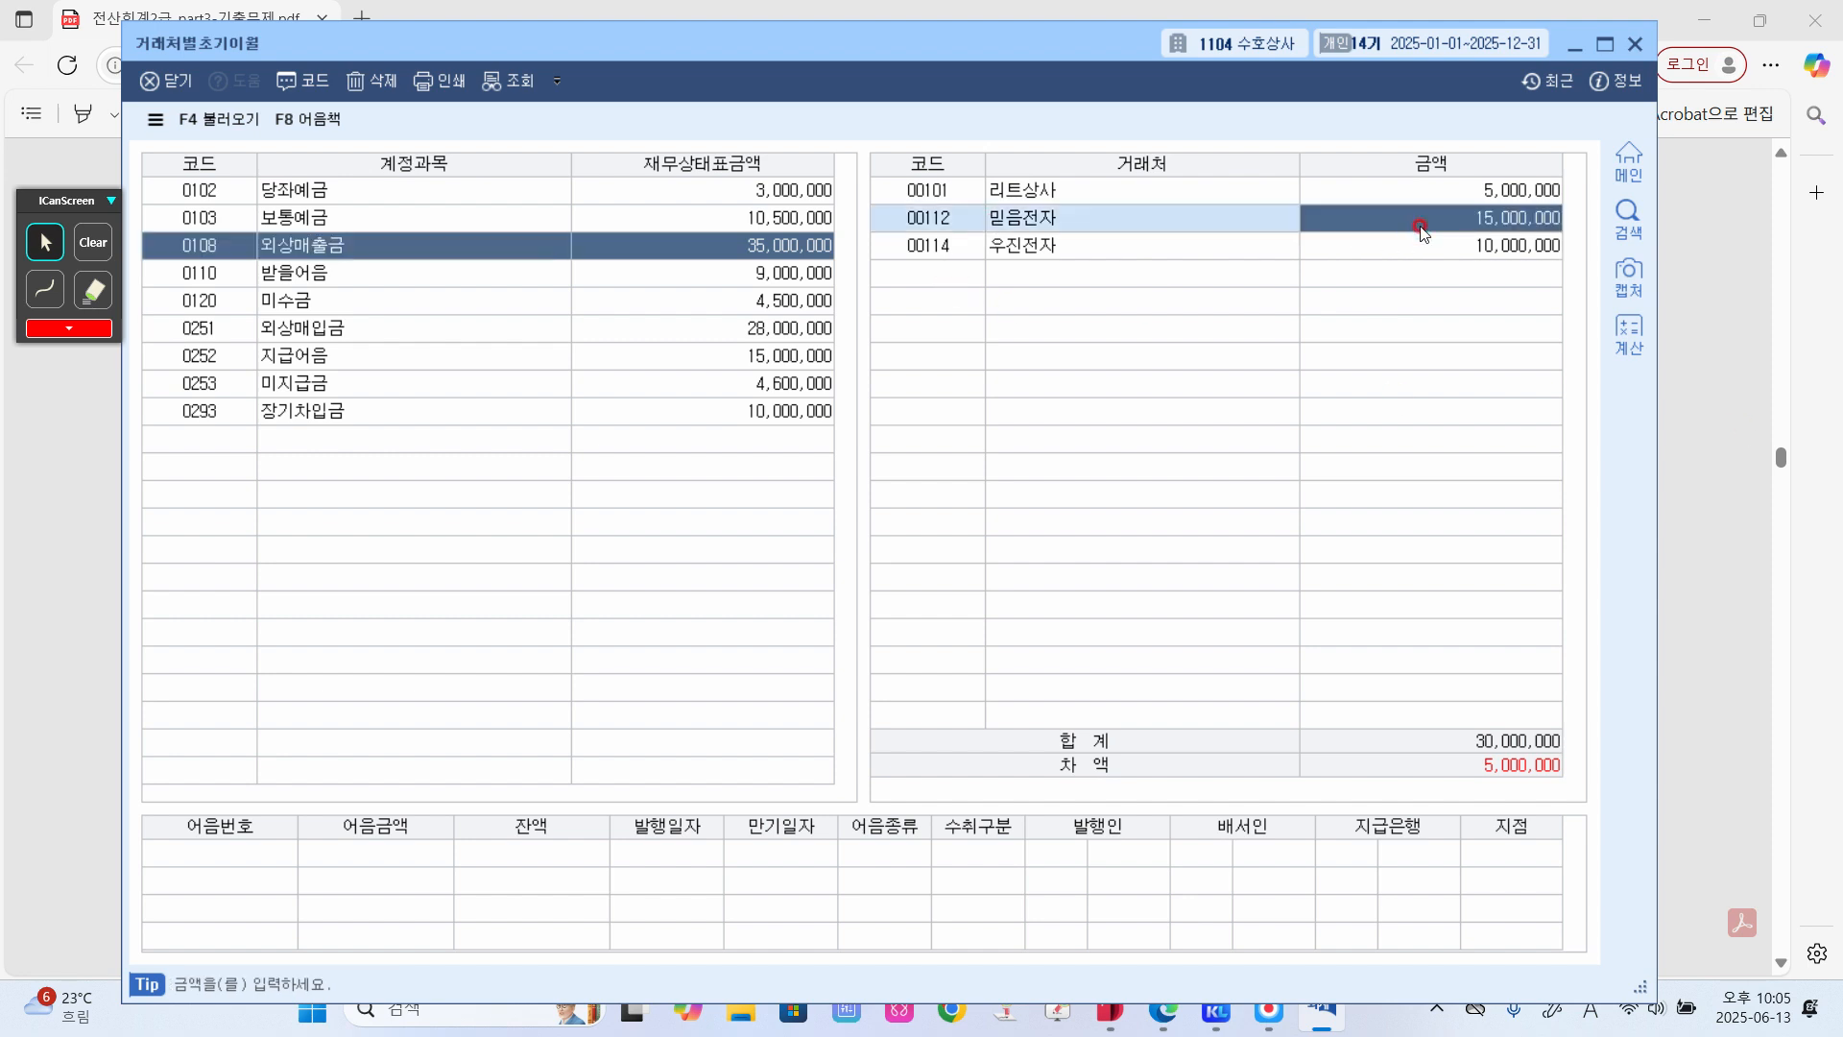
left_click(1412, 214)
type("20000000")
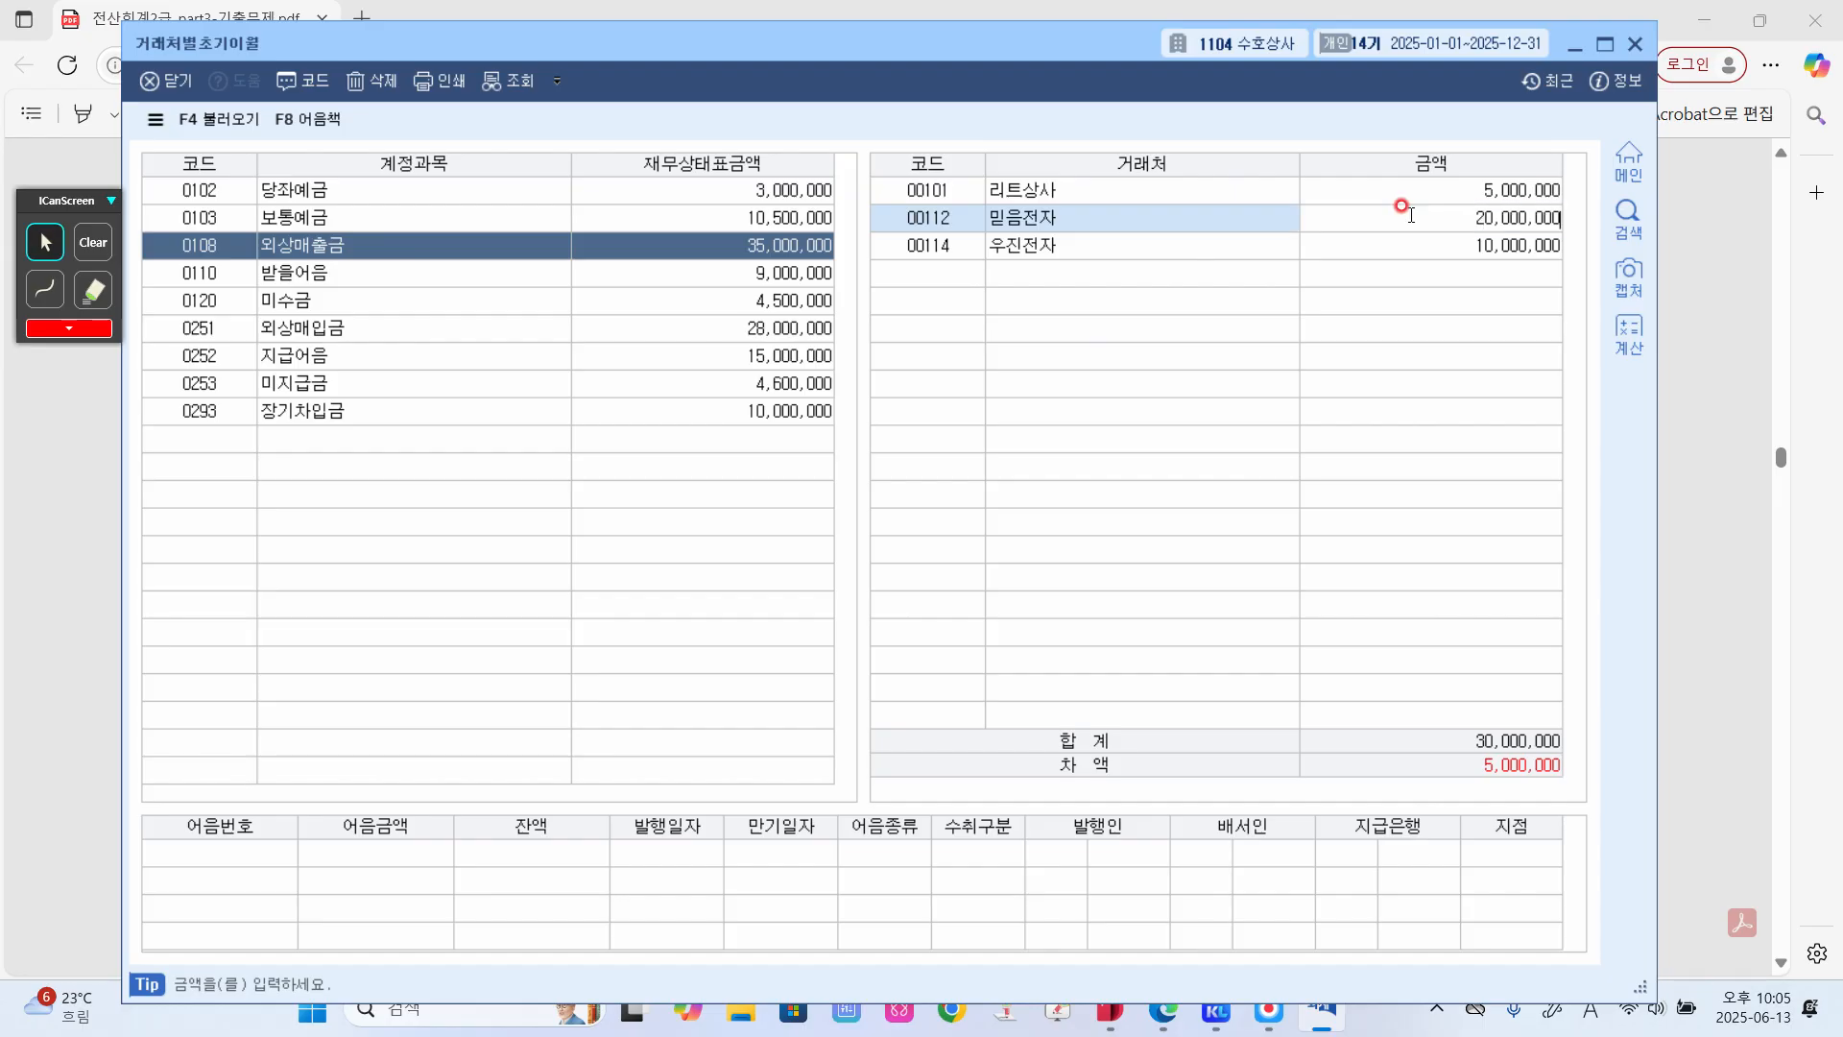
key("Return")
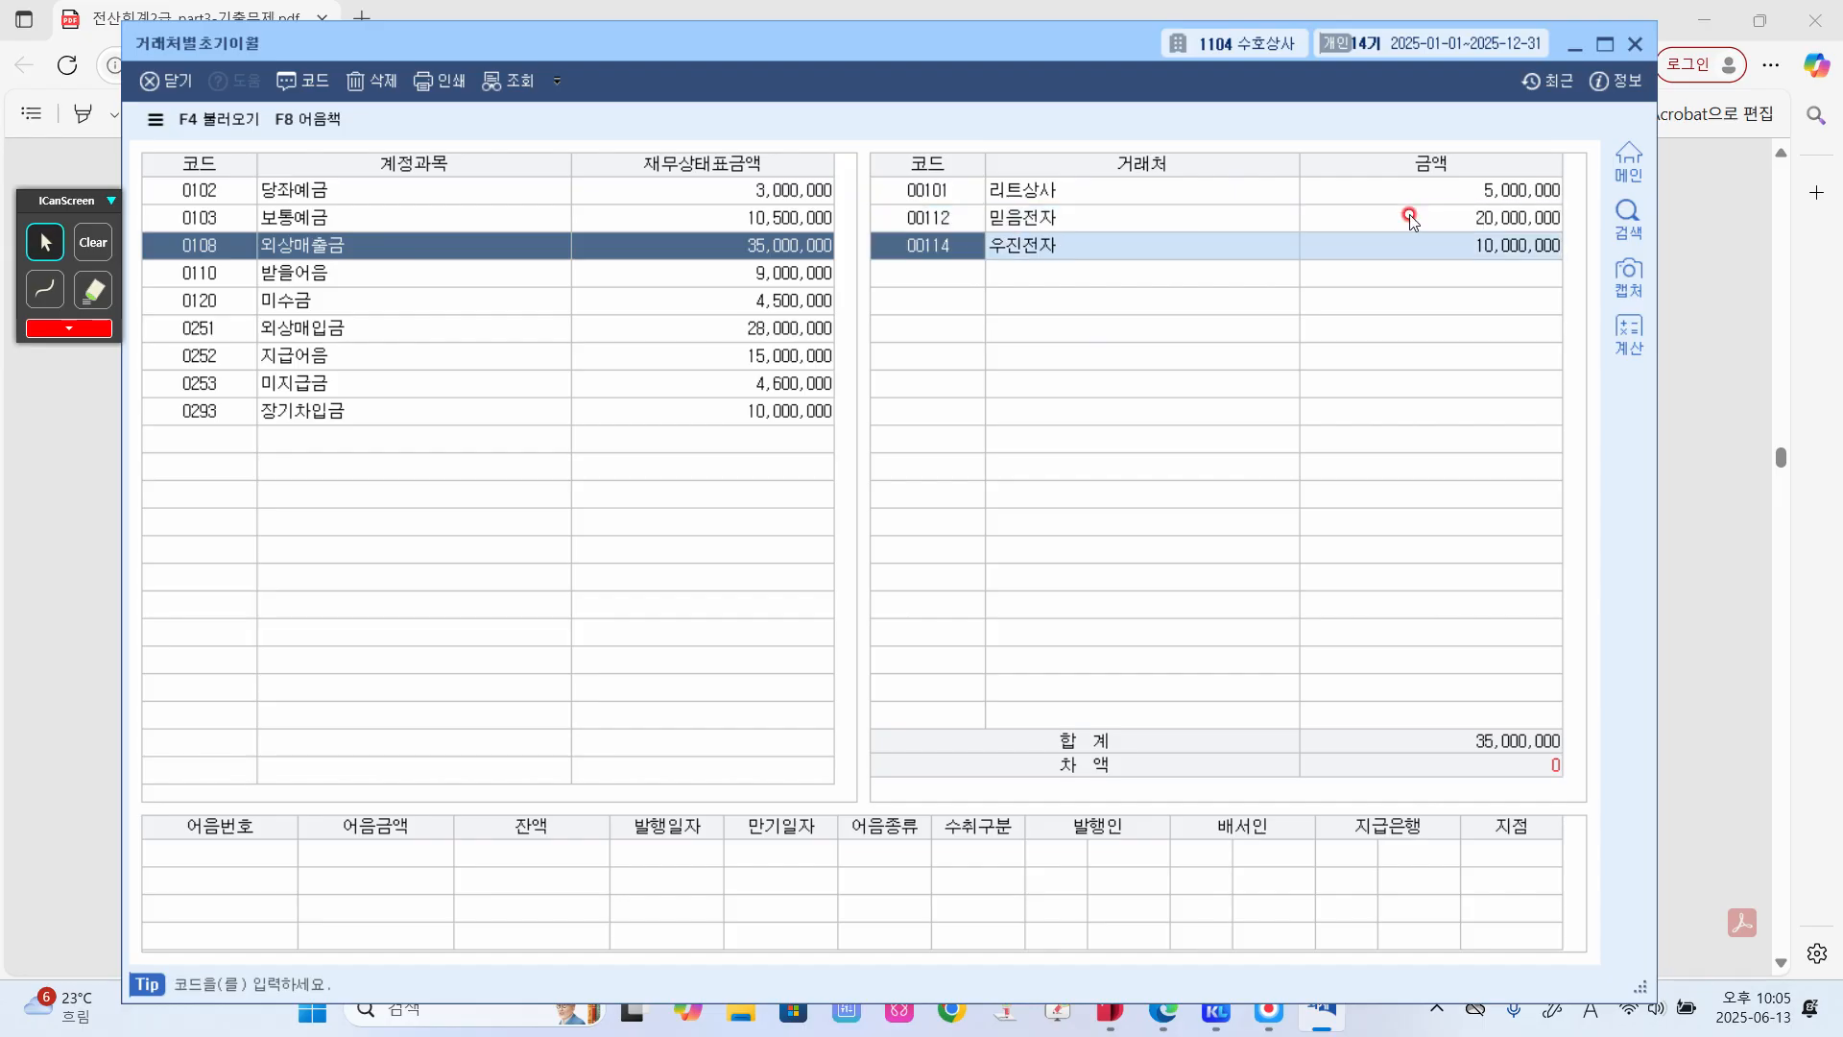
- Replace the customer 리트상사 under 외상매출금 with (주)형제, code 00207, keeping its 5,000,000 amount
key("Return")
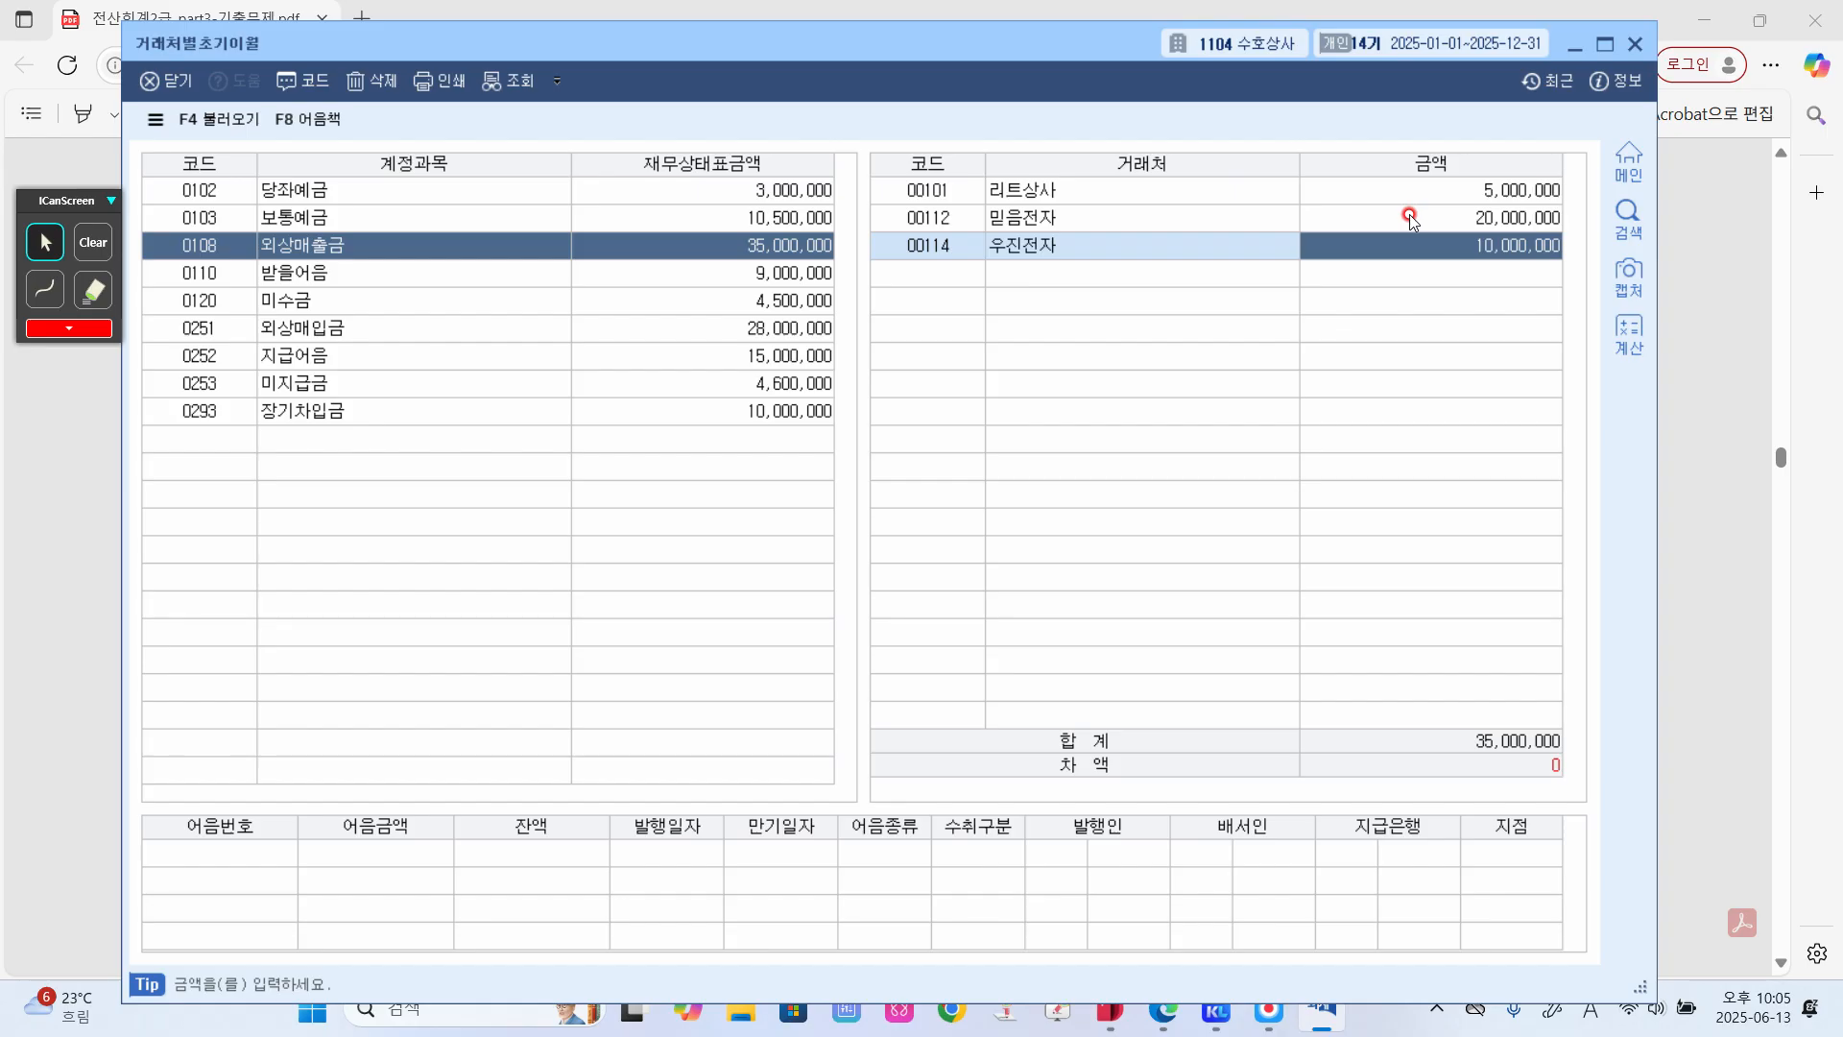
key("Up")
key("Up")
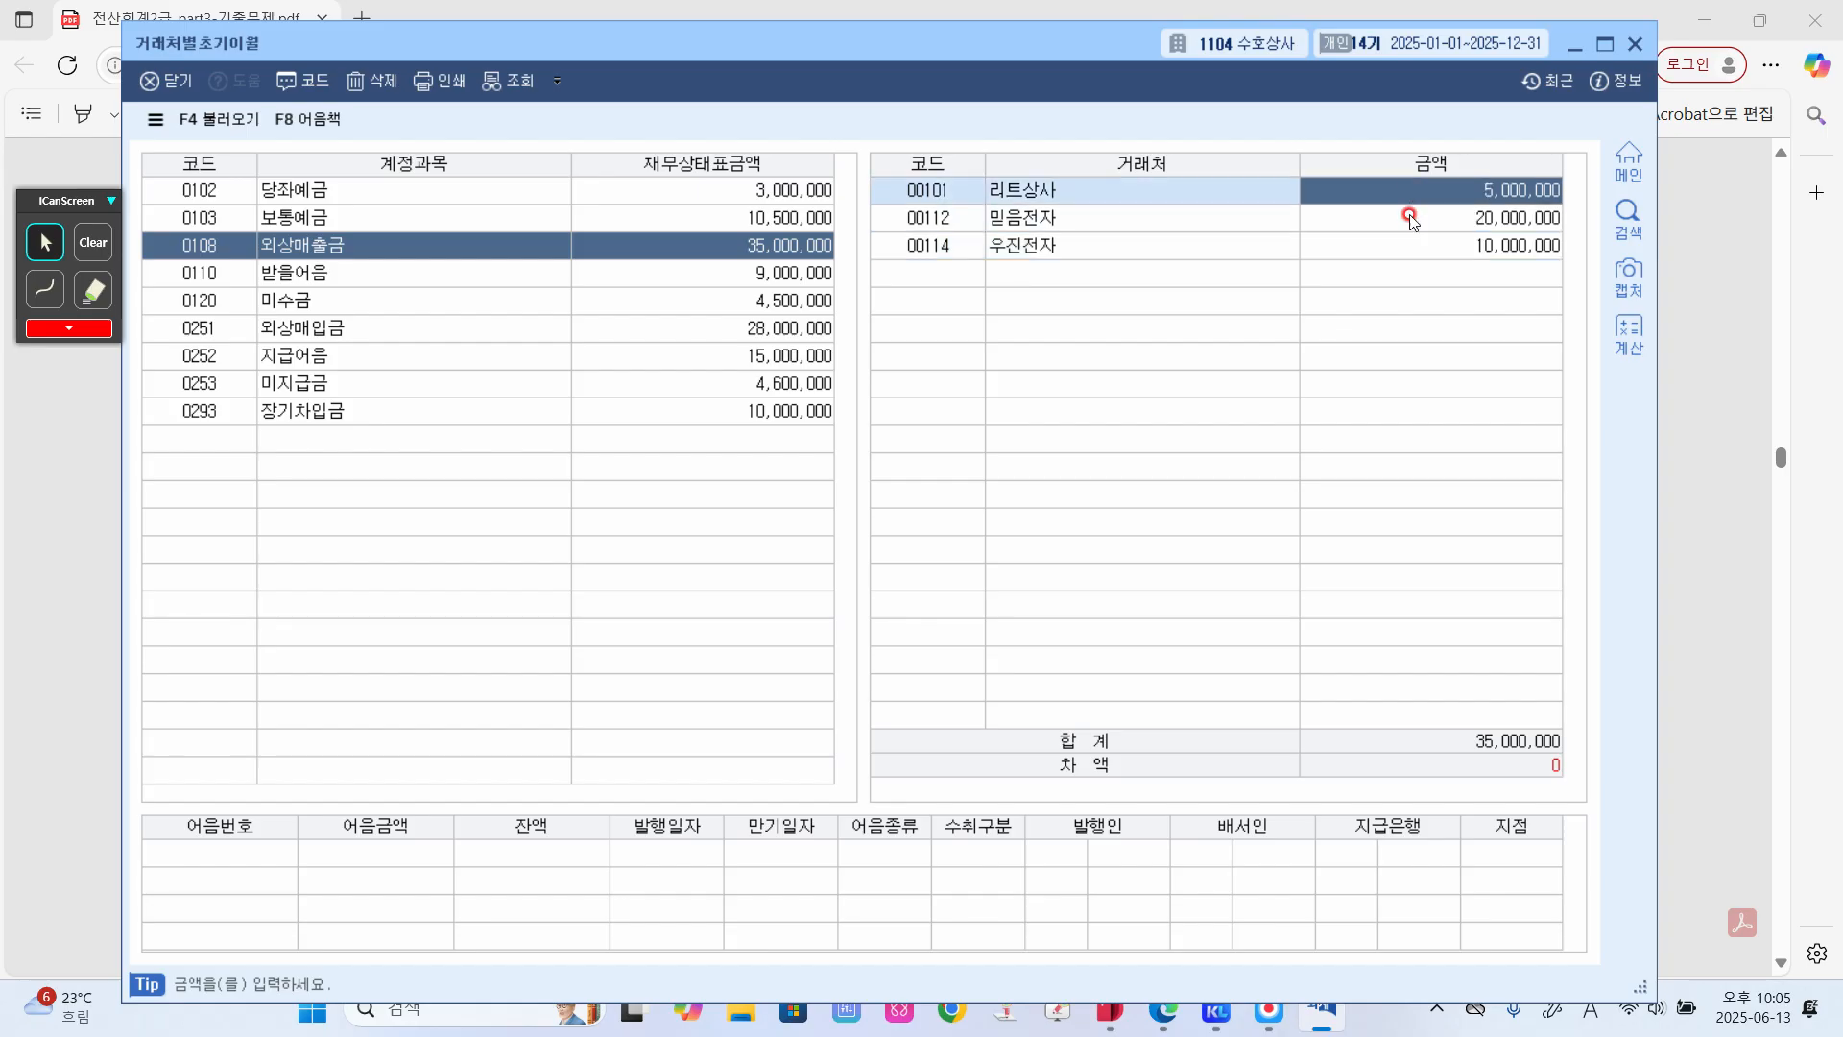
key("Left")
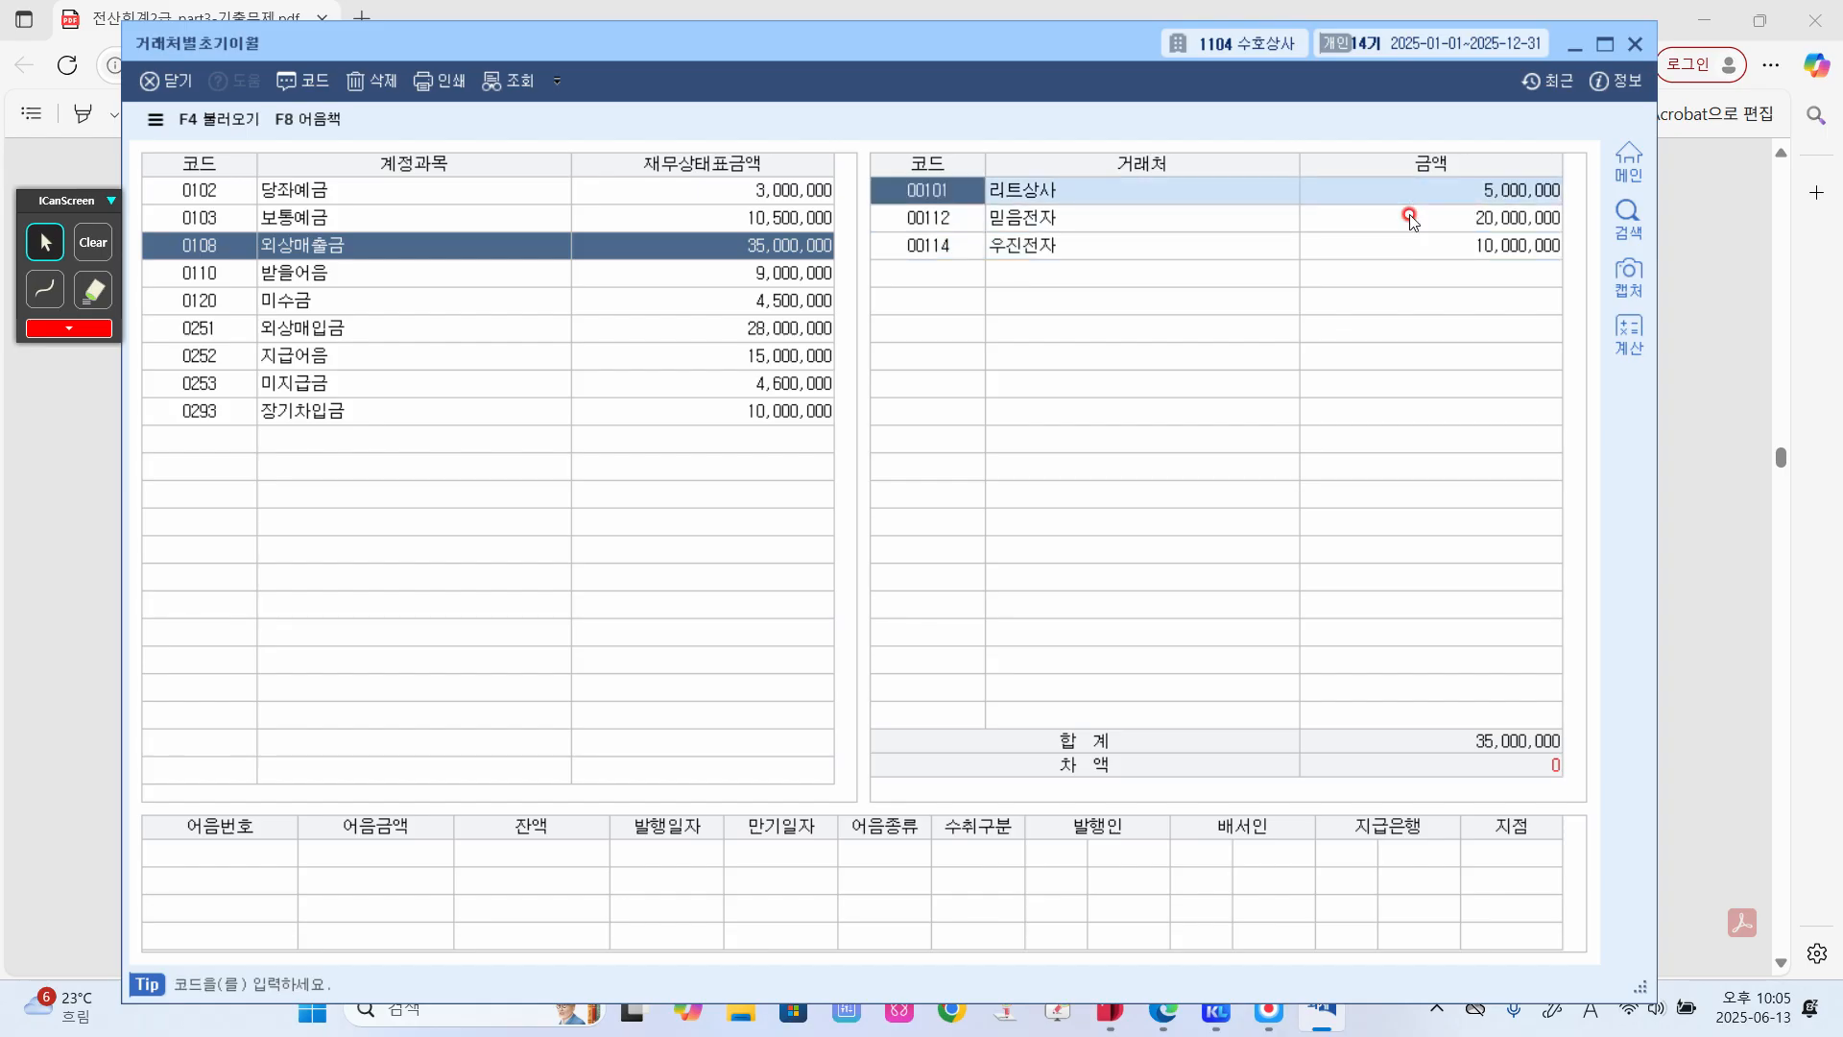
key("F2")
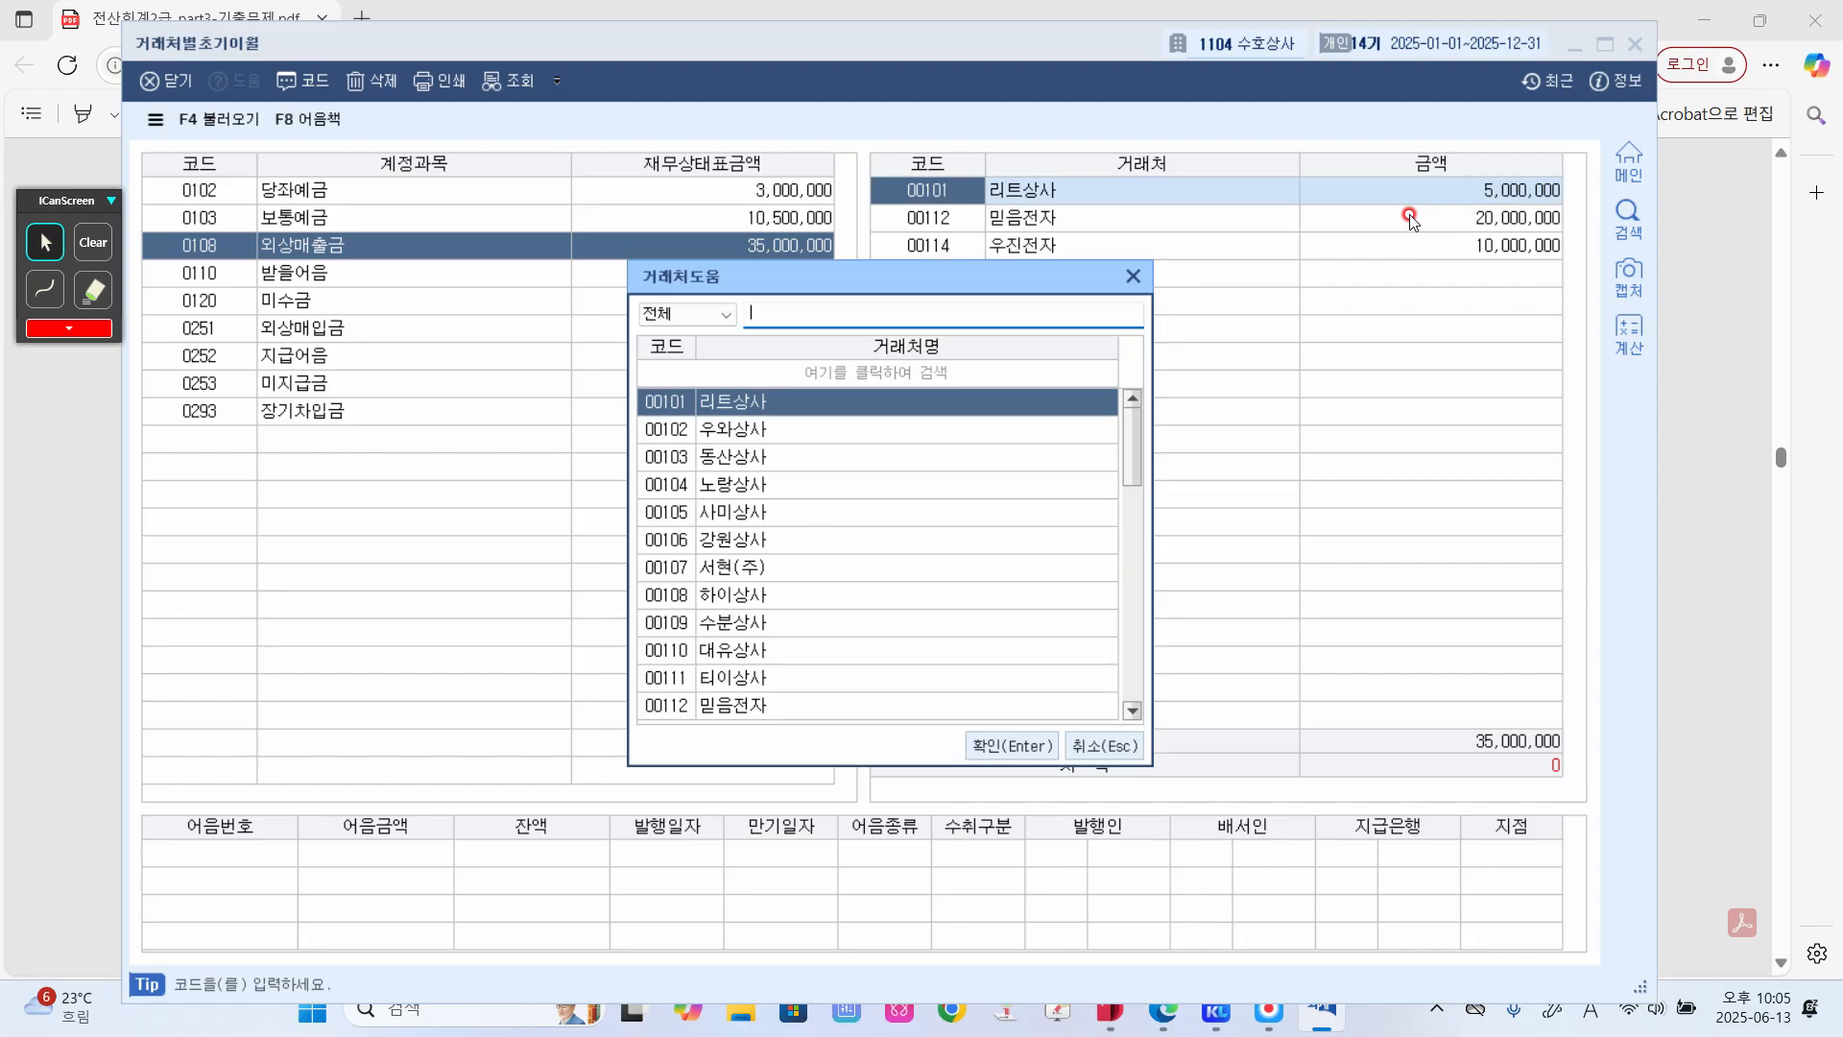
type("gud")
key("BackSpace")
key("BackSpace")
key("BackSpace")
key("Hangul")
type("형")
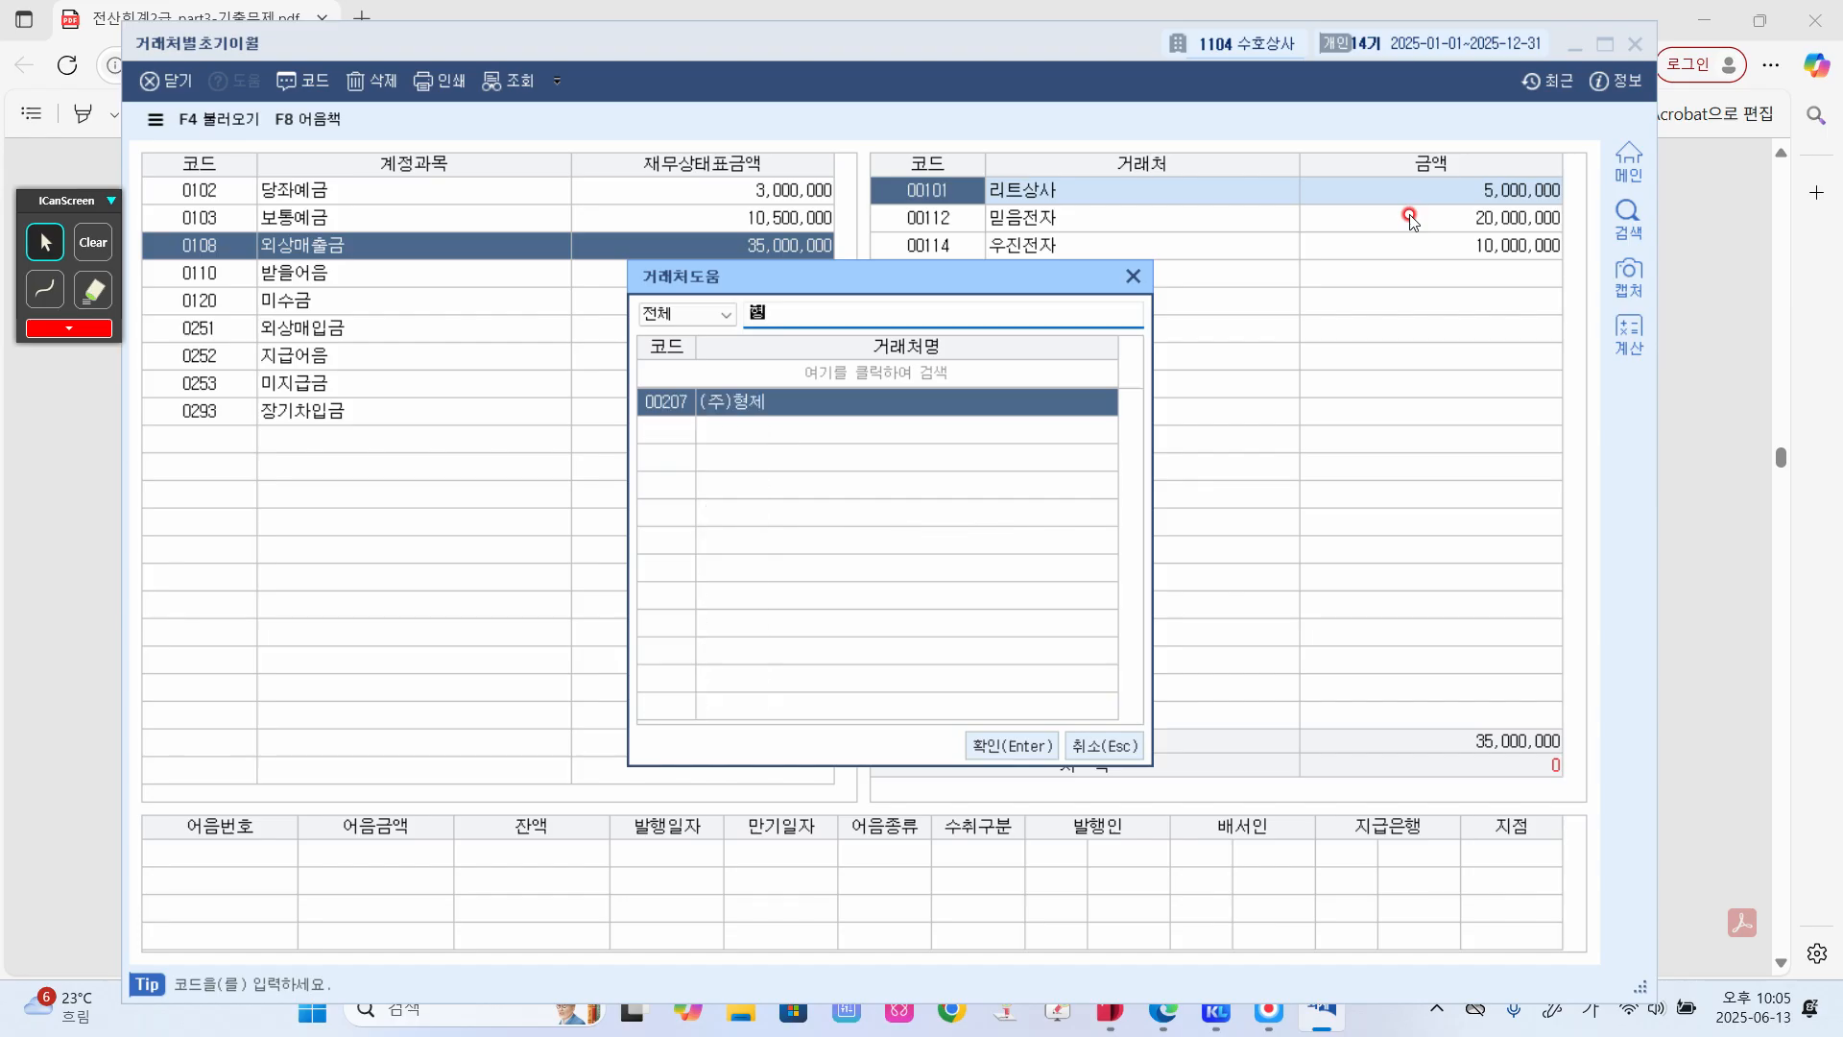
type("제")
key("Return")
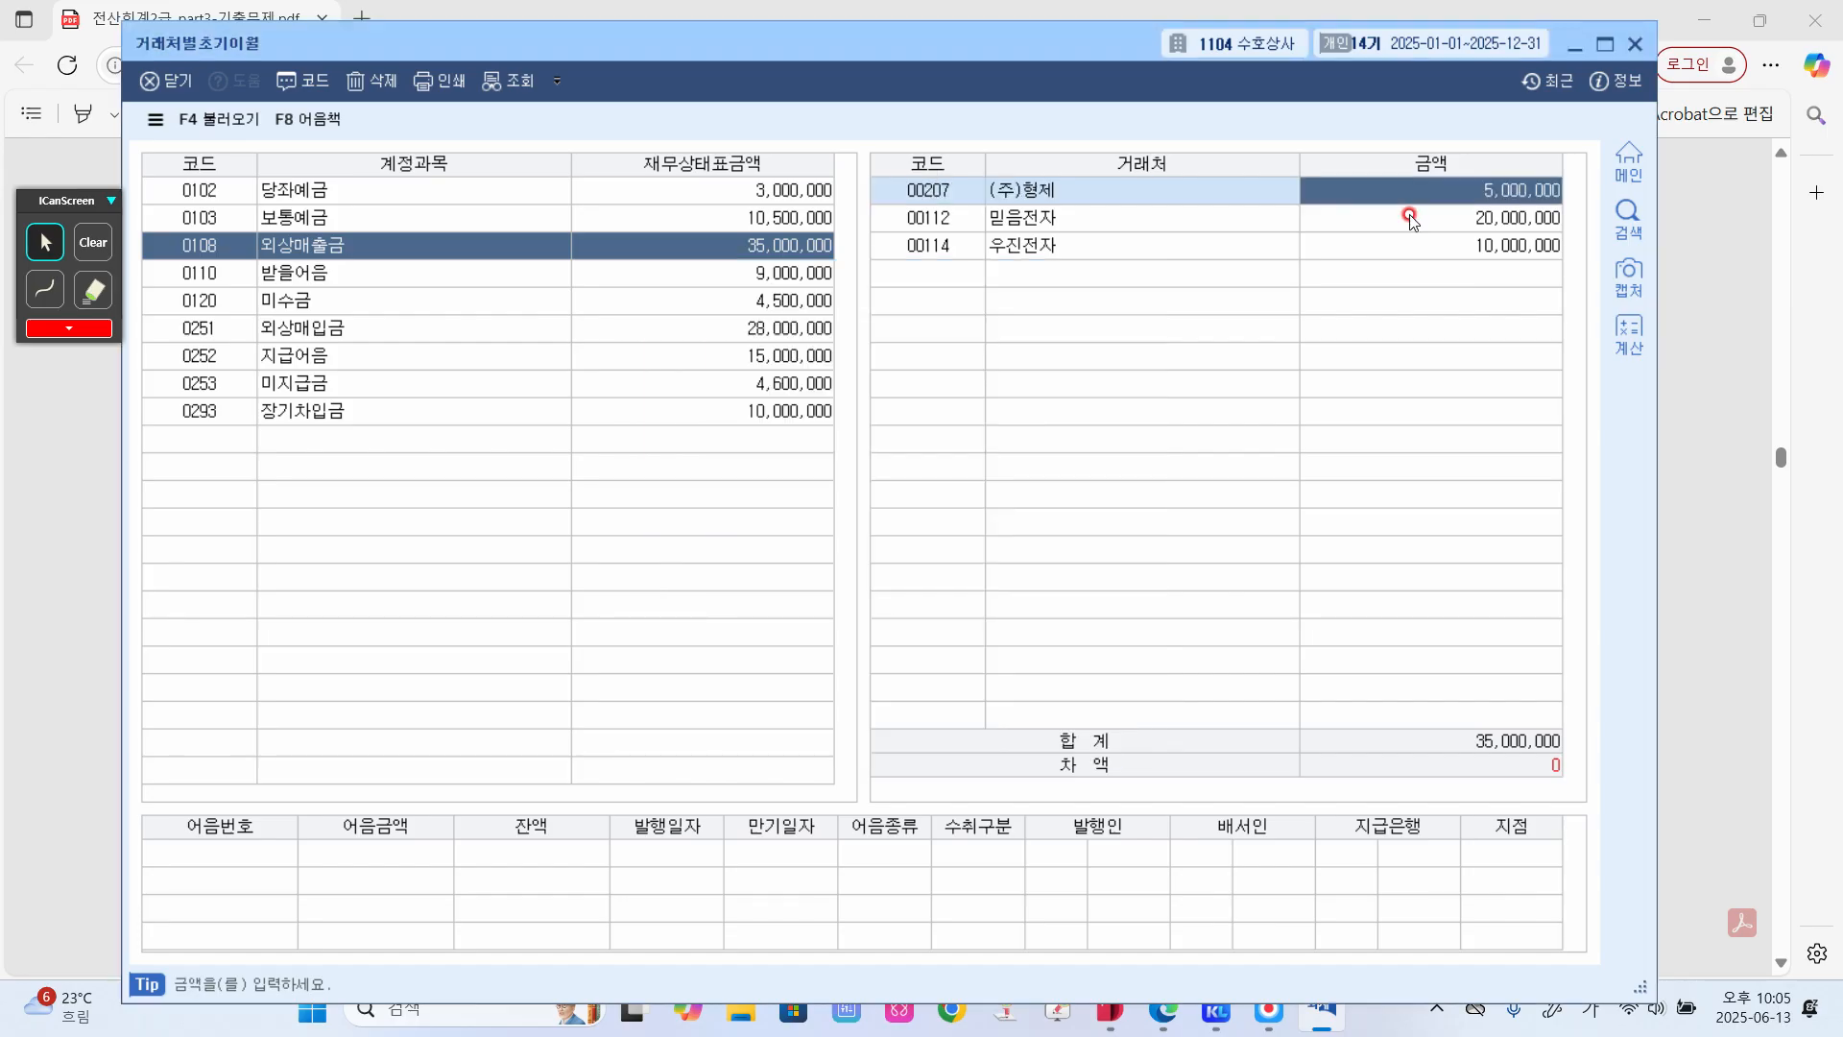
key("Return")
key("Return")
key("Return")
key("Return")
key("Return")
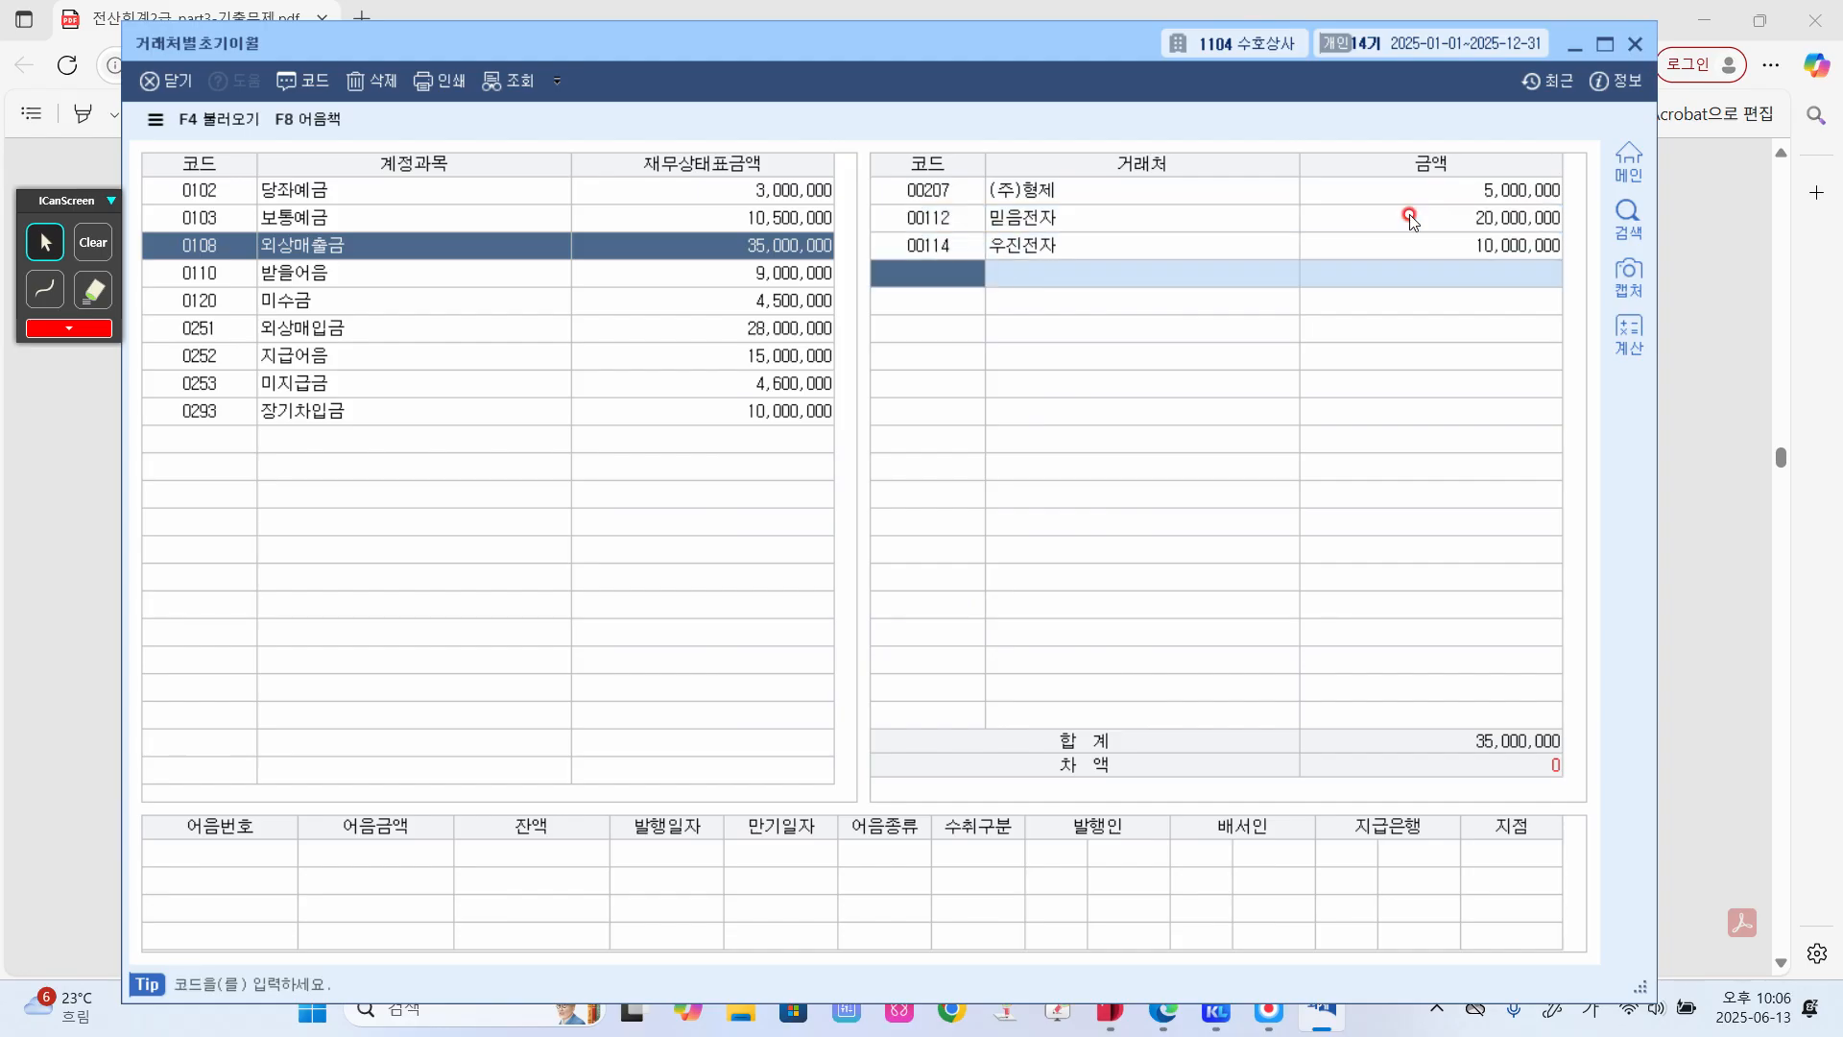
- Set the 외상매입금 amount of 중소상사 to 12,000,000 and close the 거래처별초기이월 window
left_click(211, 328)
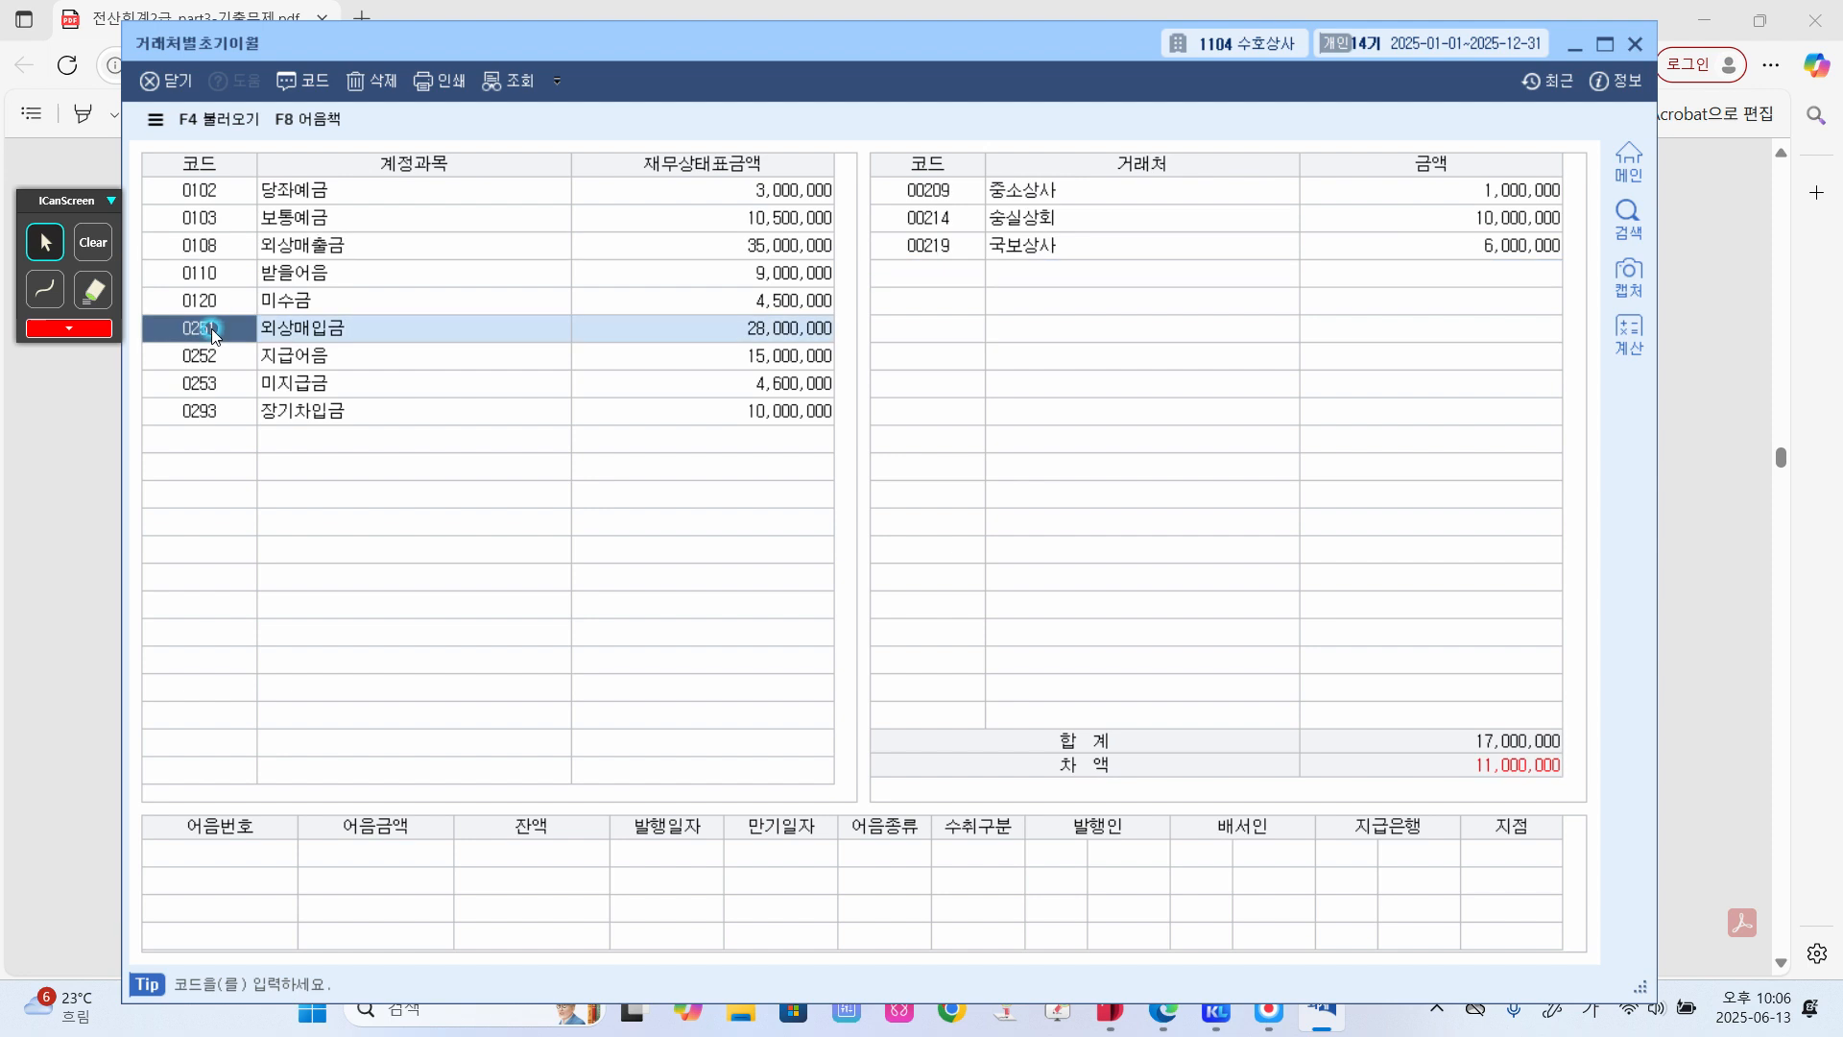
left_click(952, 197)
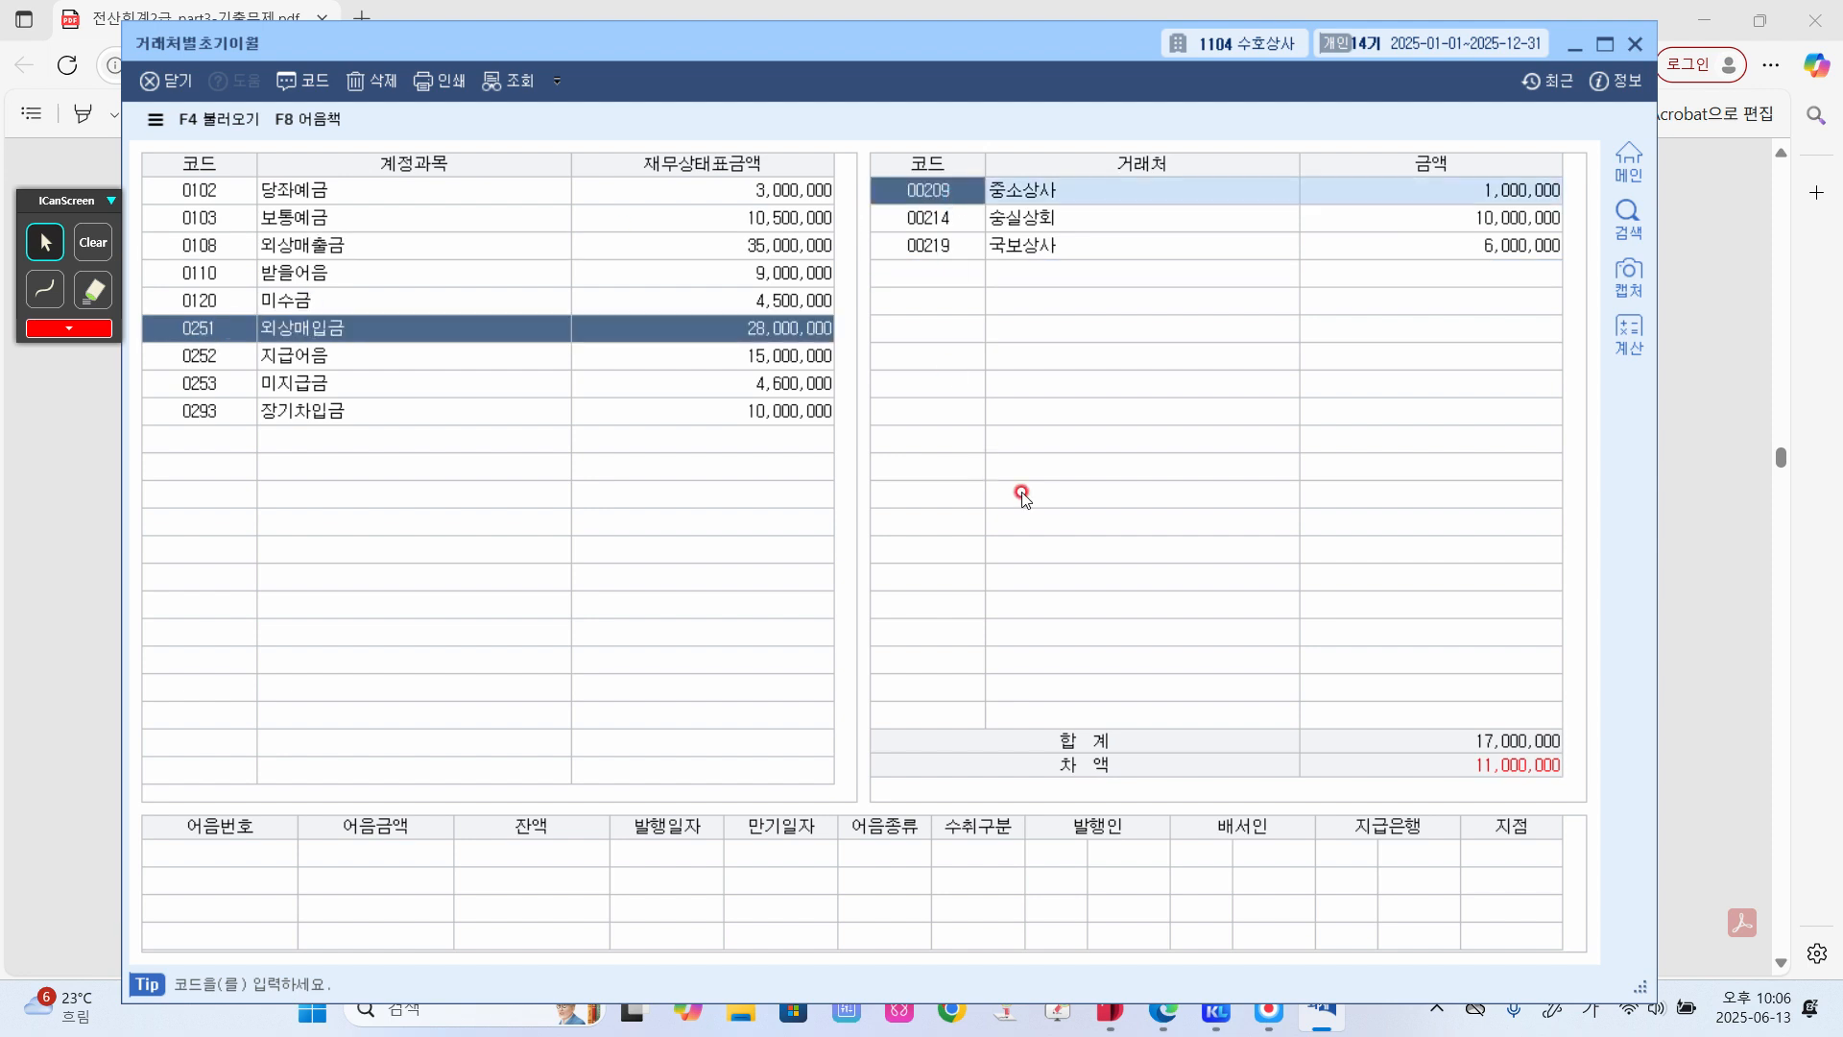
key("Return")
type("12000000")
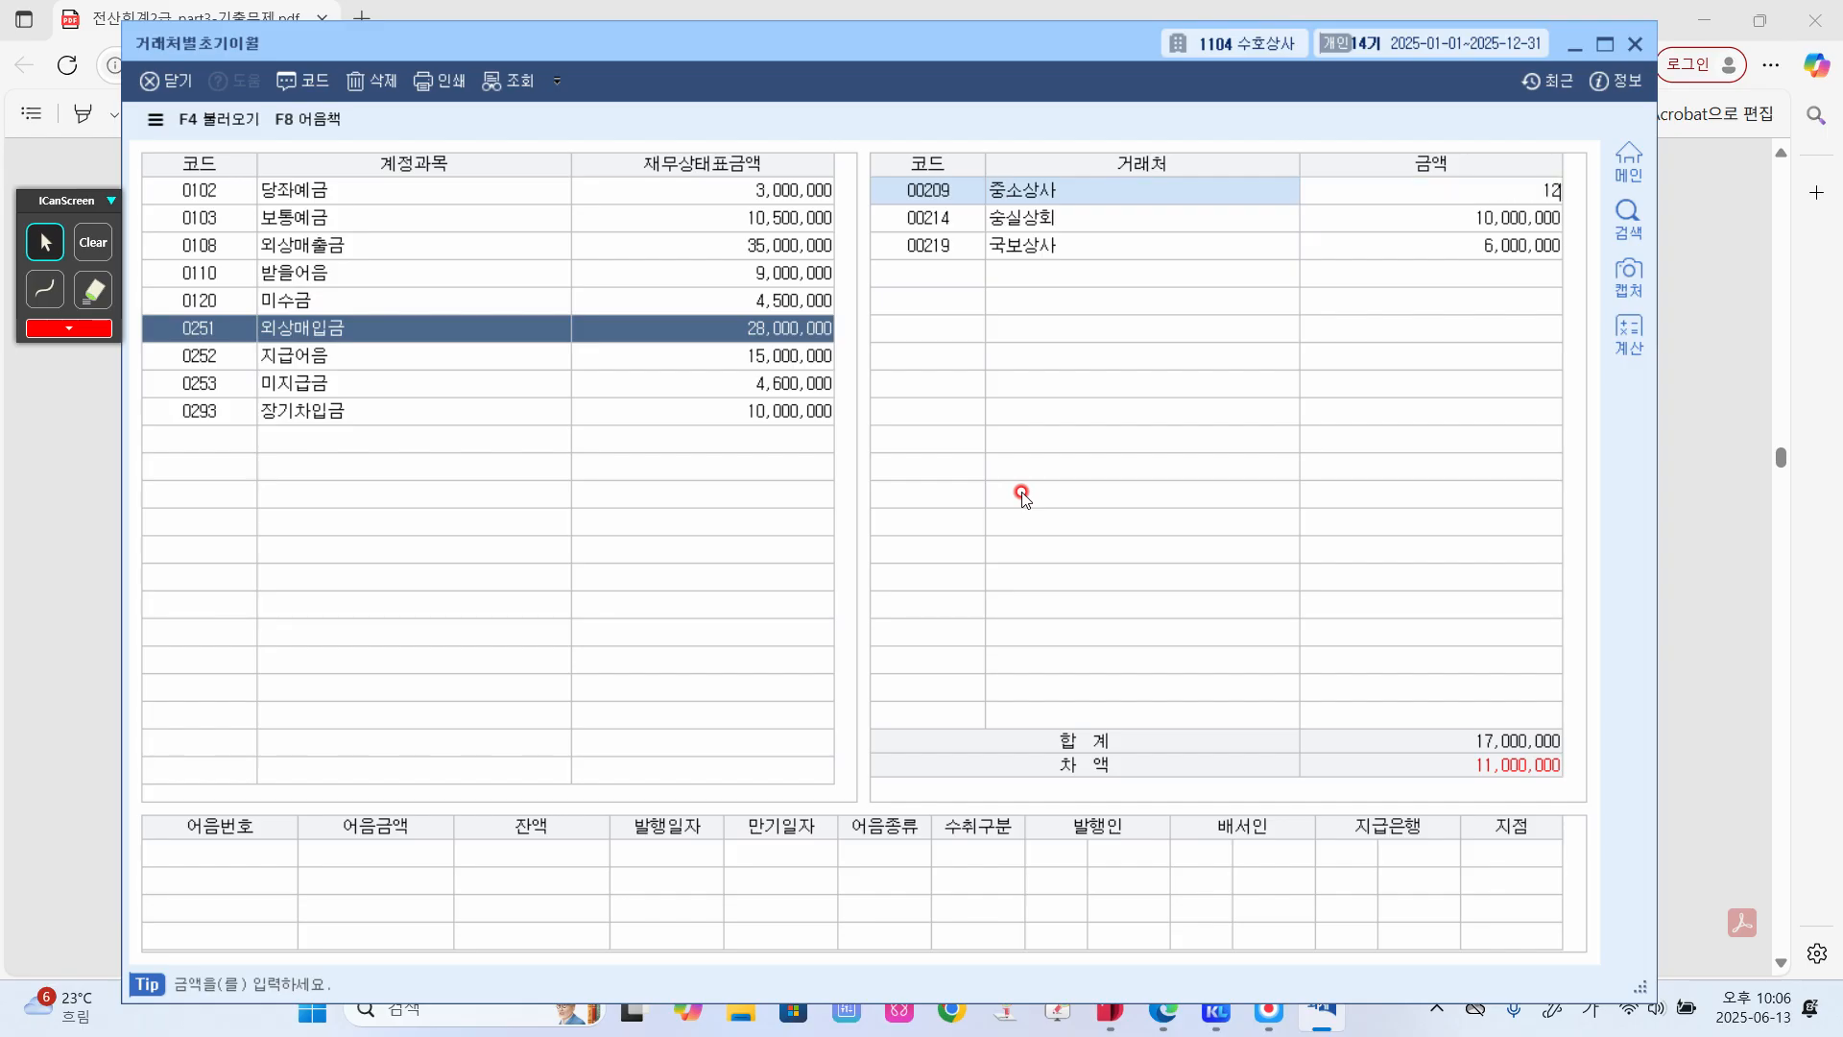
key("Return")
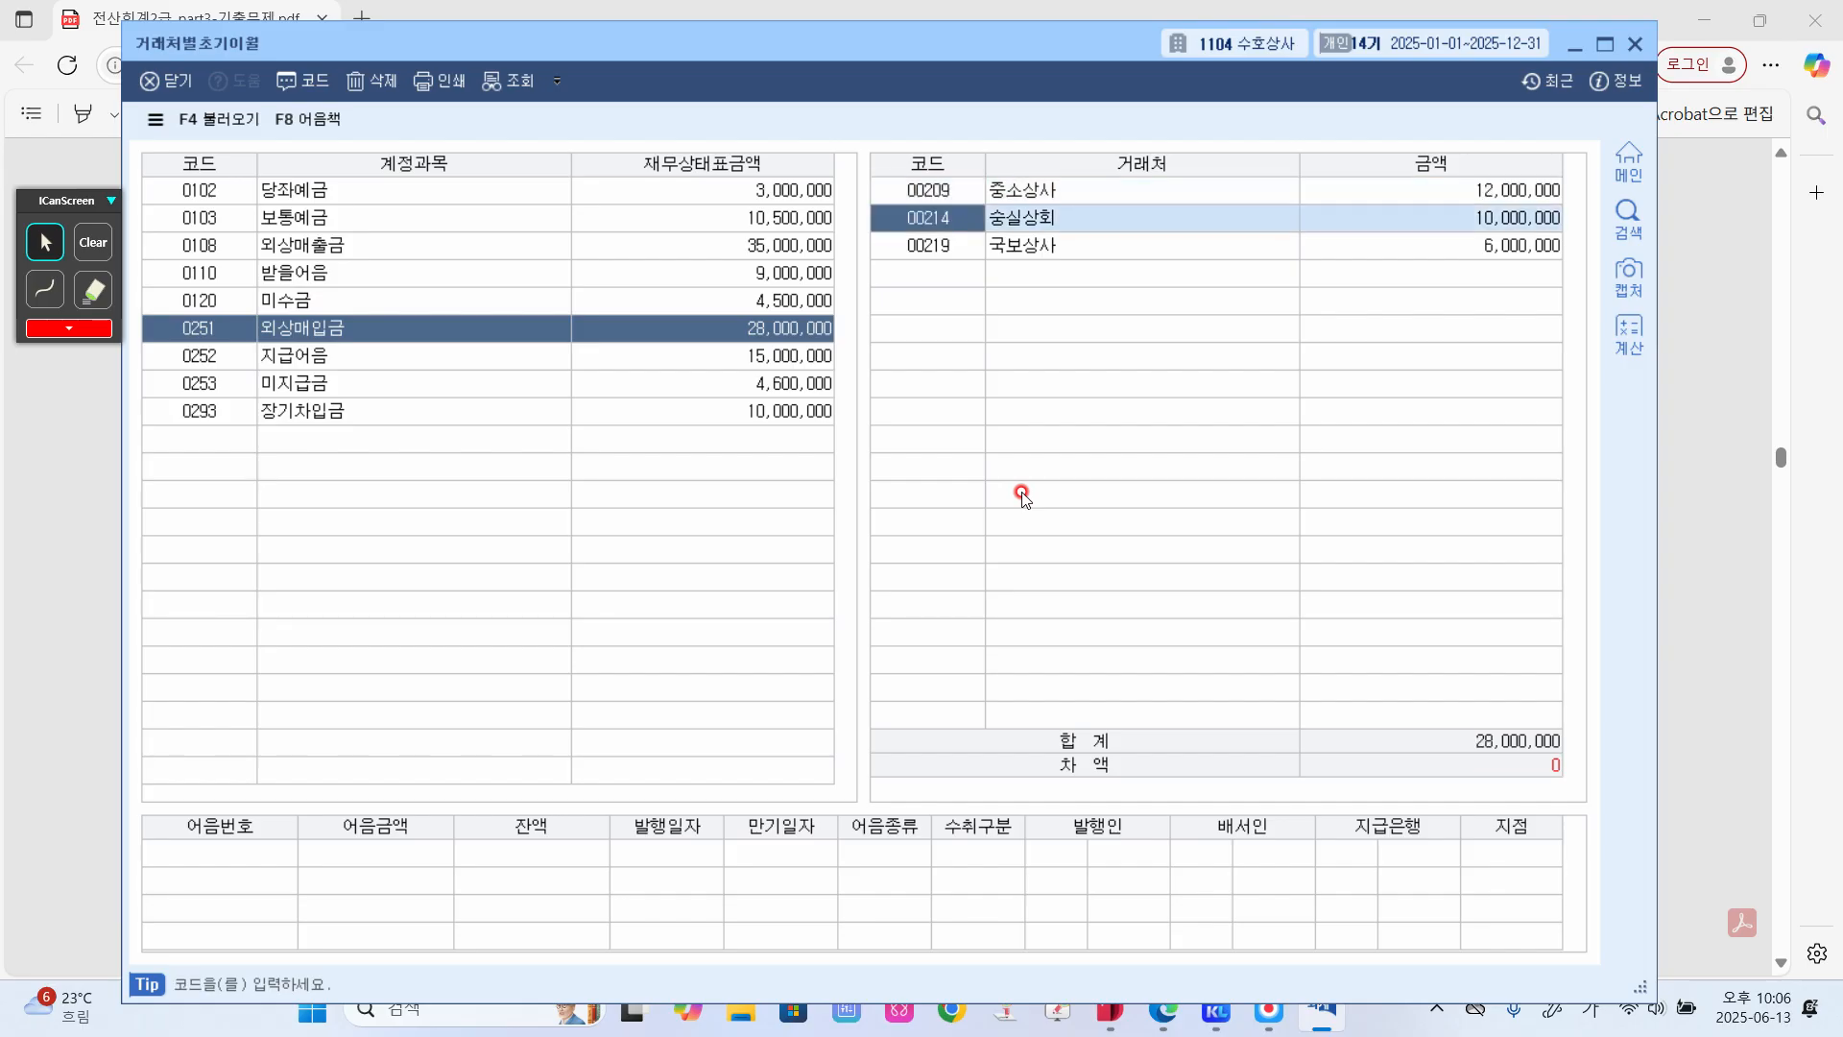
key("Return")
key("Return")
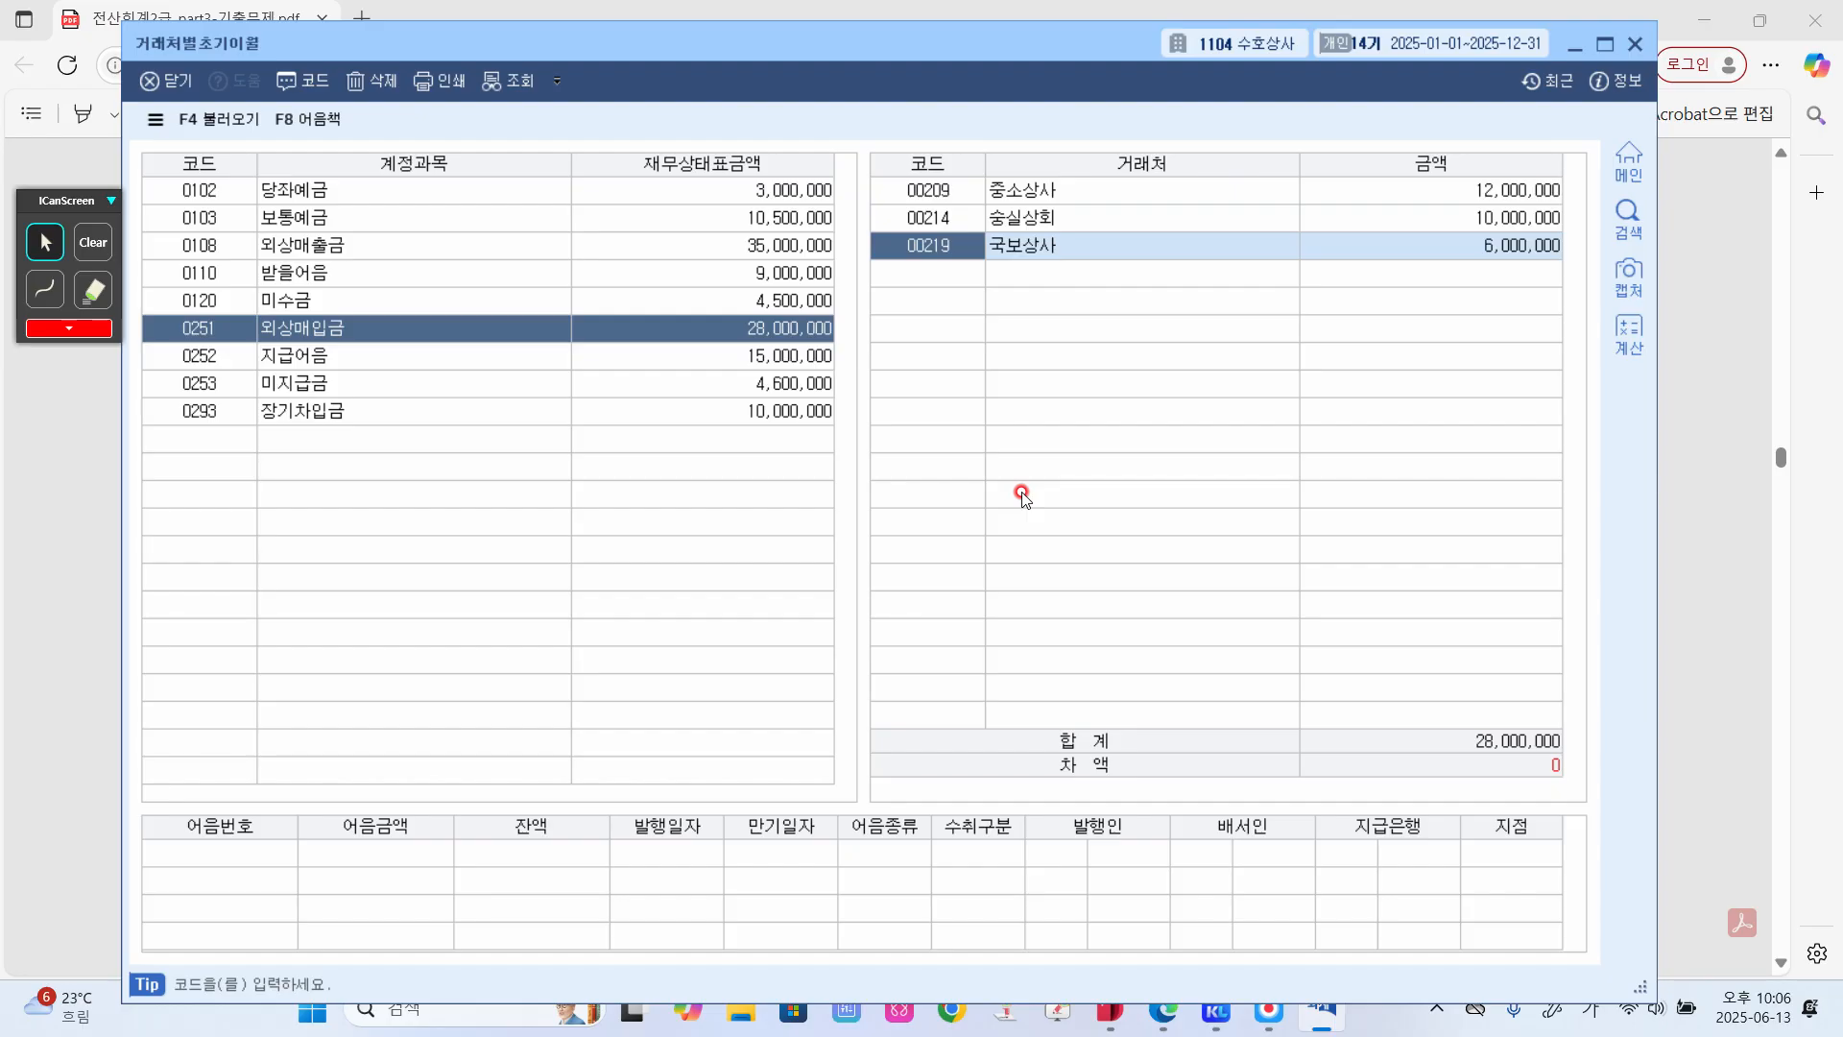
key("Return")
key("Return")
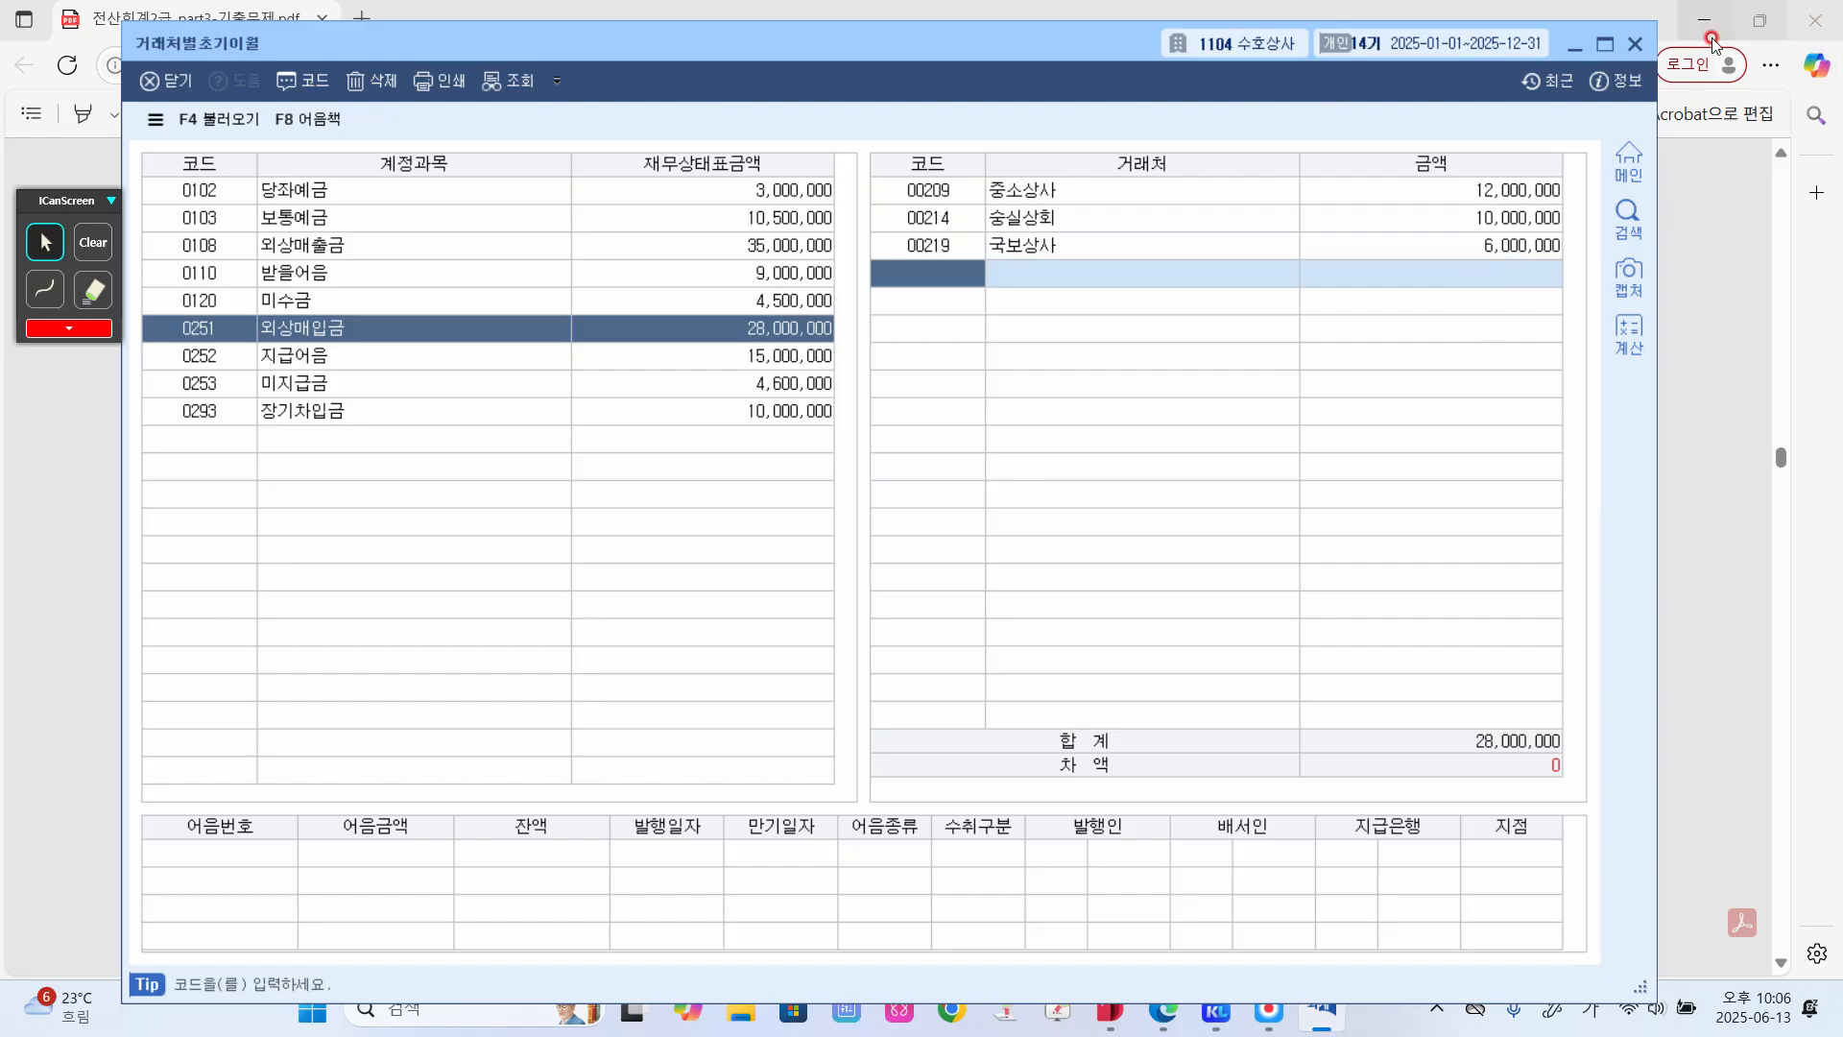
left_click(1638, 51)
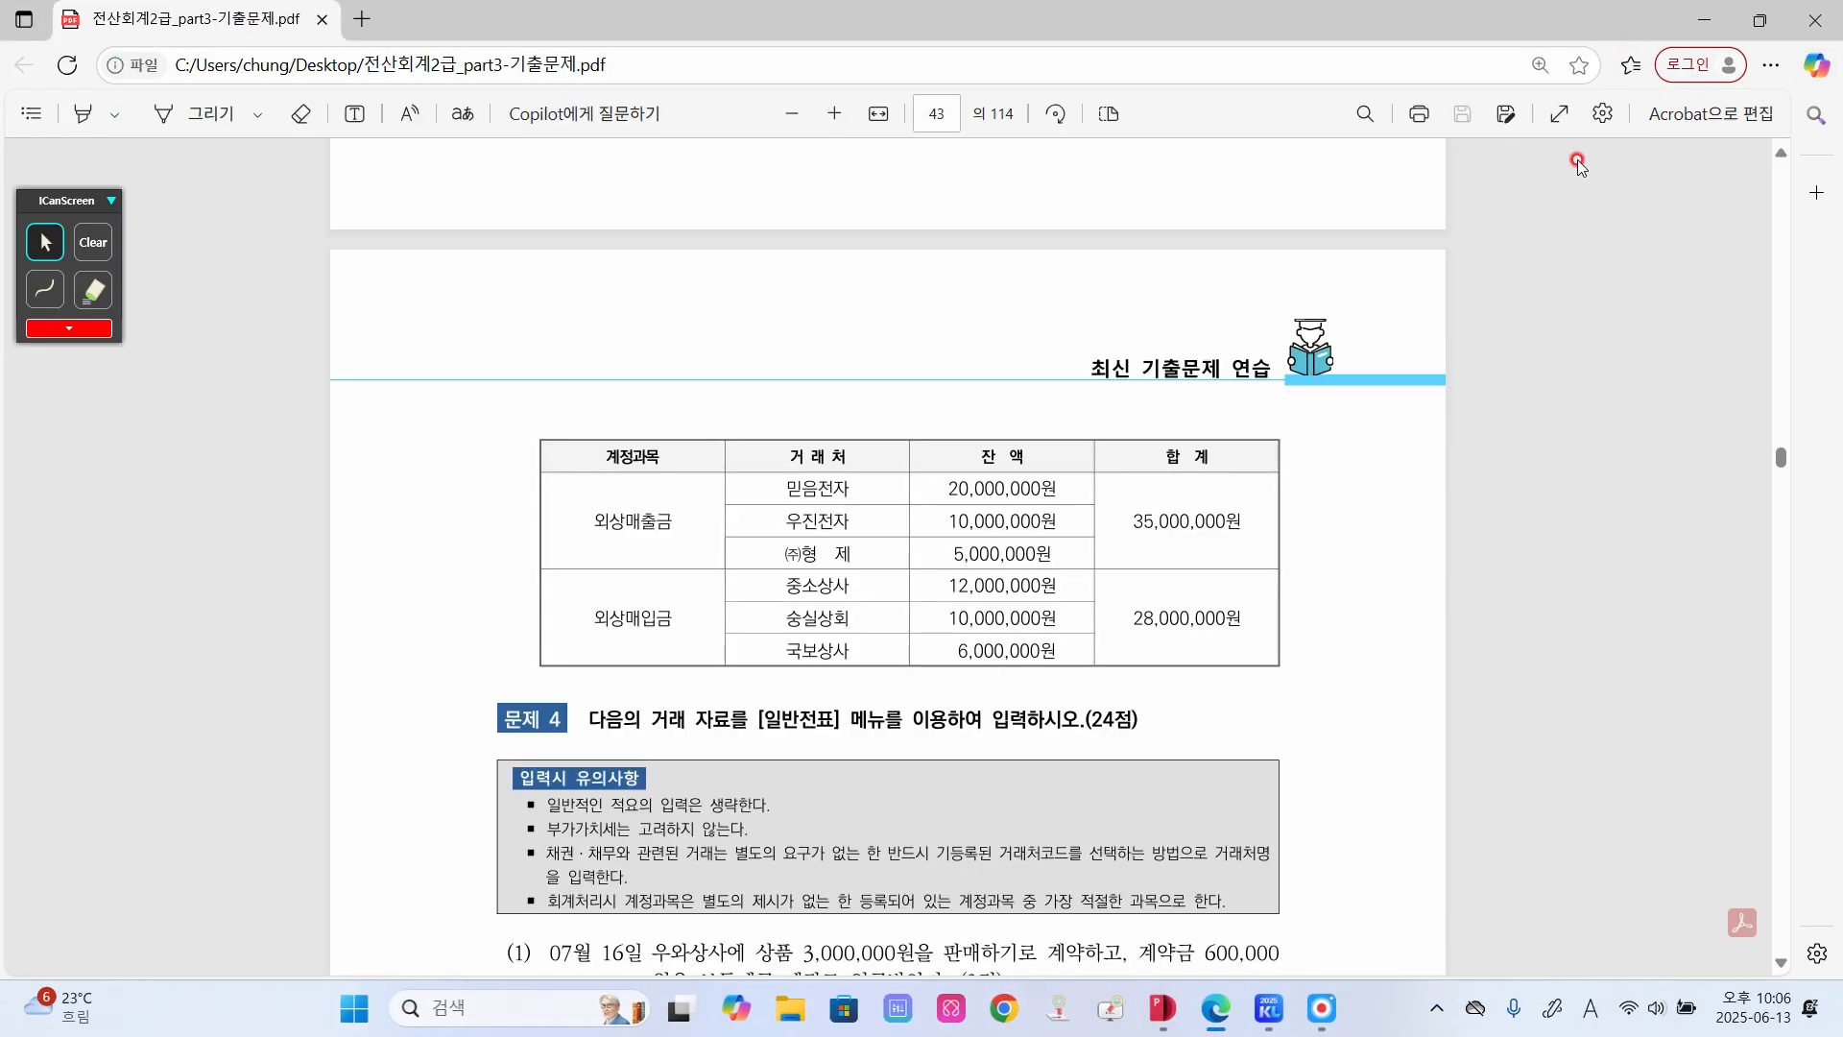
- Consult the 문제 4 transactions in the exam PDF, and open 일반전표입력 in KcLep for 07월 16일
scroll(904, 677, "down", 4)
scroll(905, 677, "down", 4)
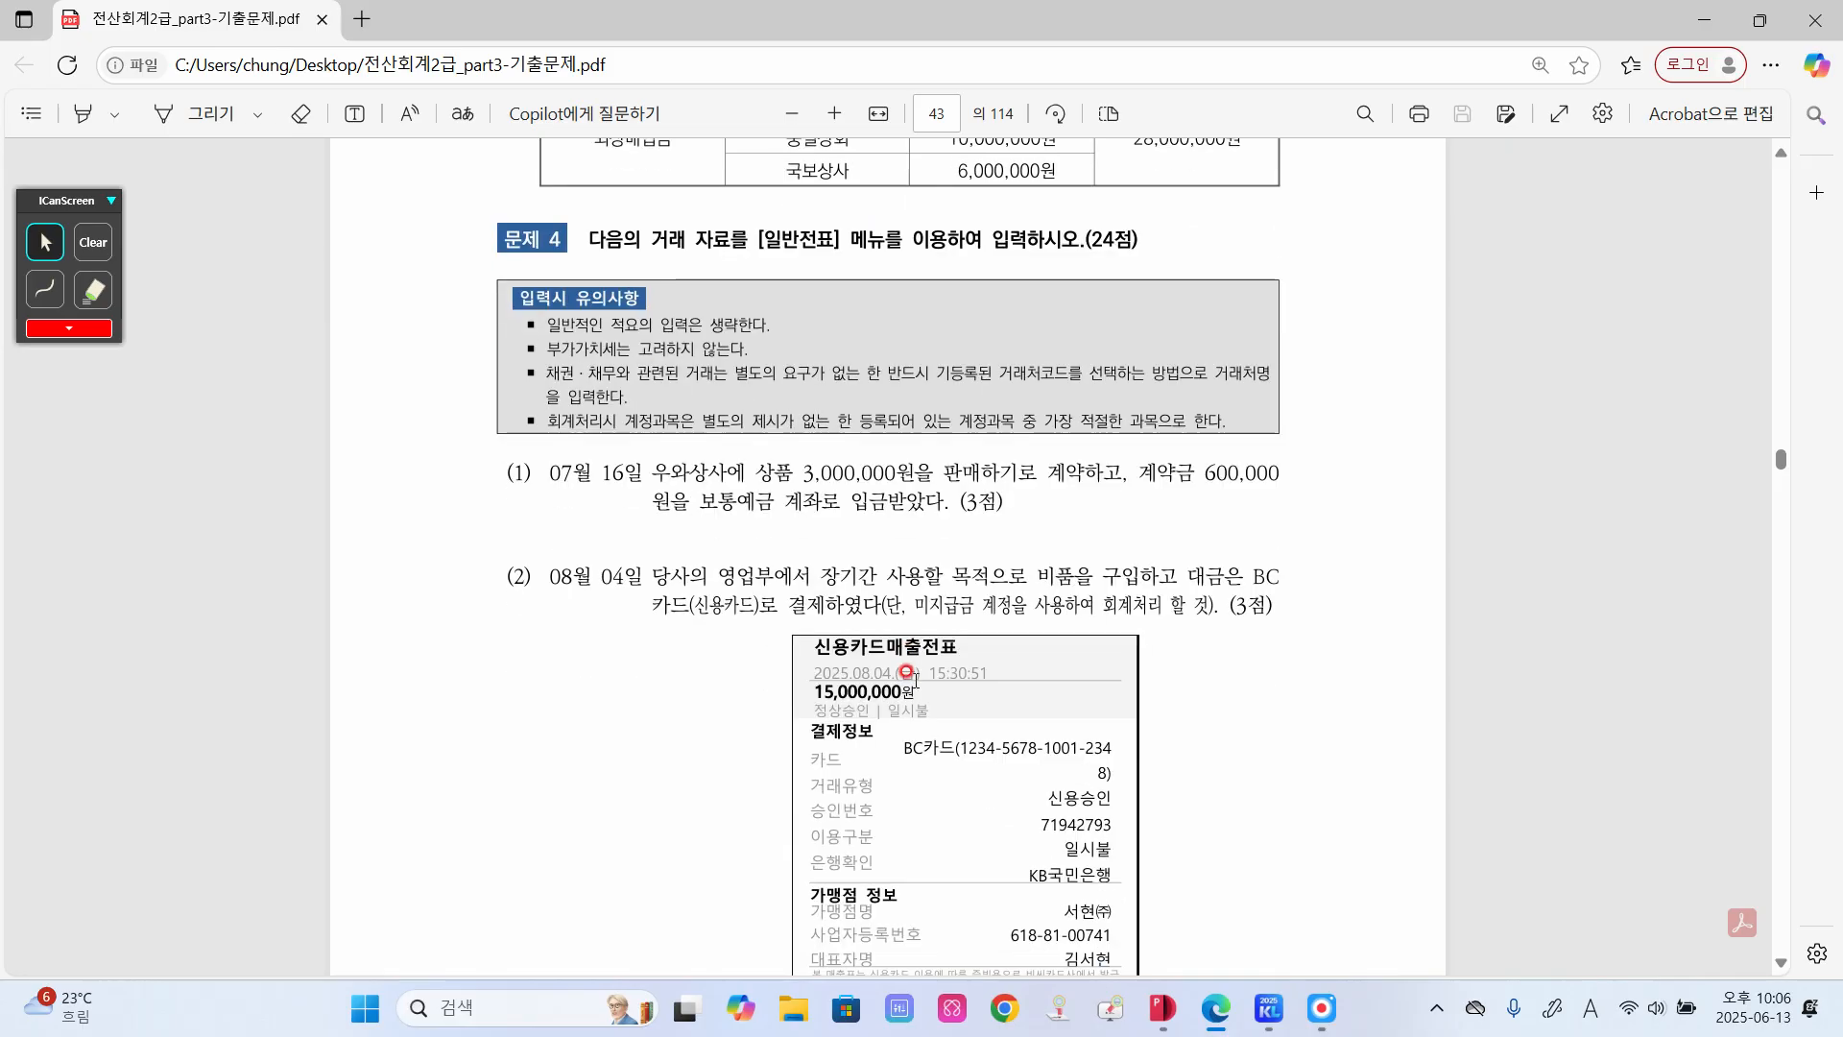
scroll(912, 673, "down", 1)
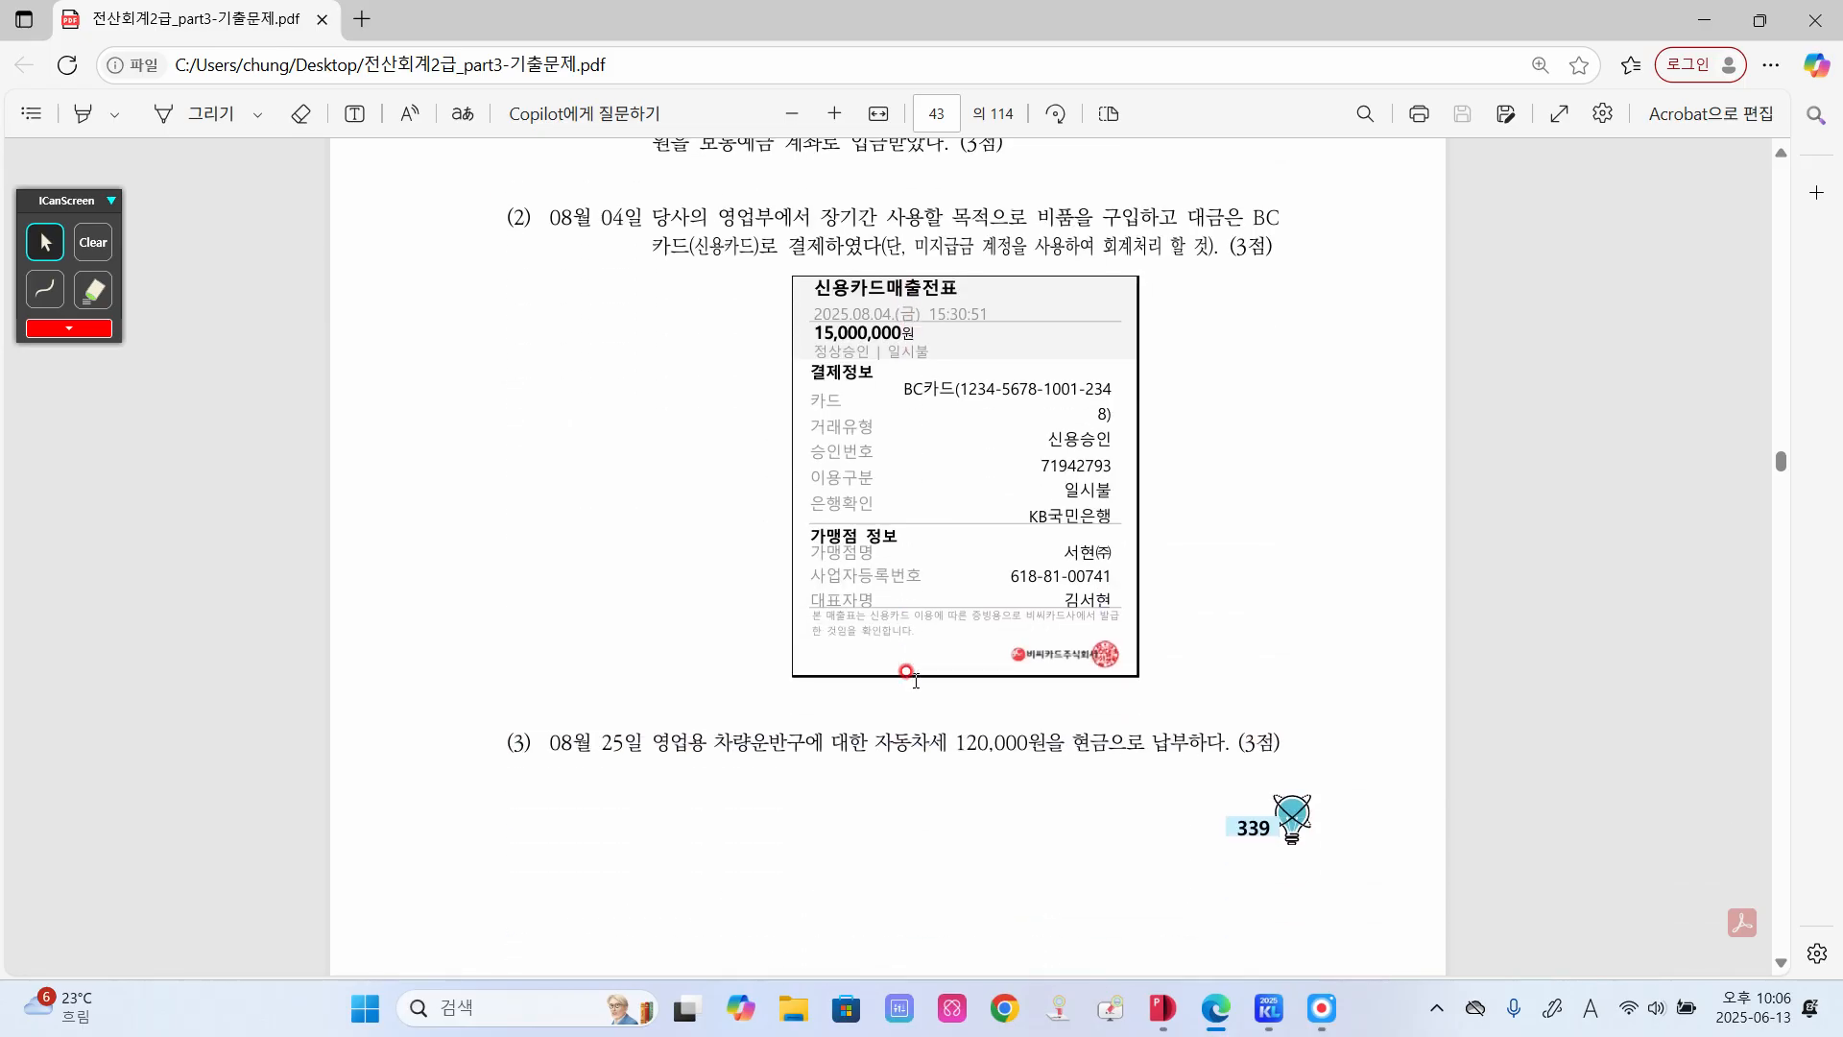
scroll(907, 668, "up", 2)
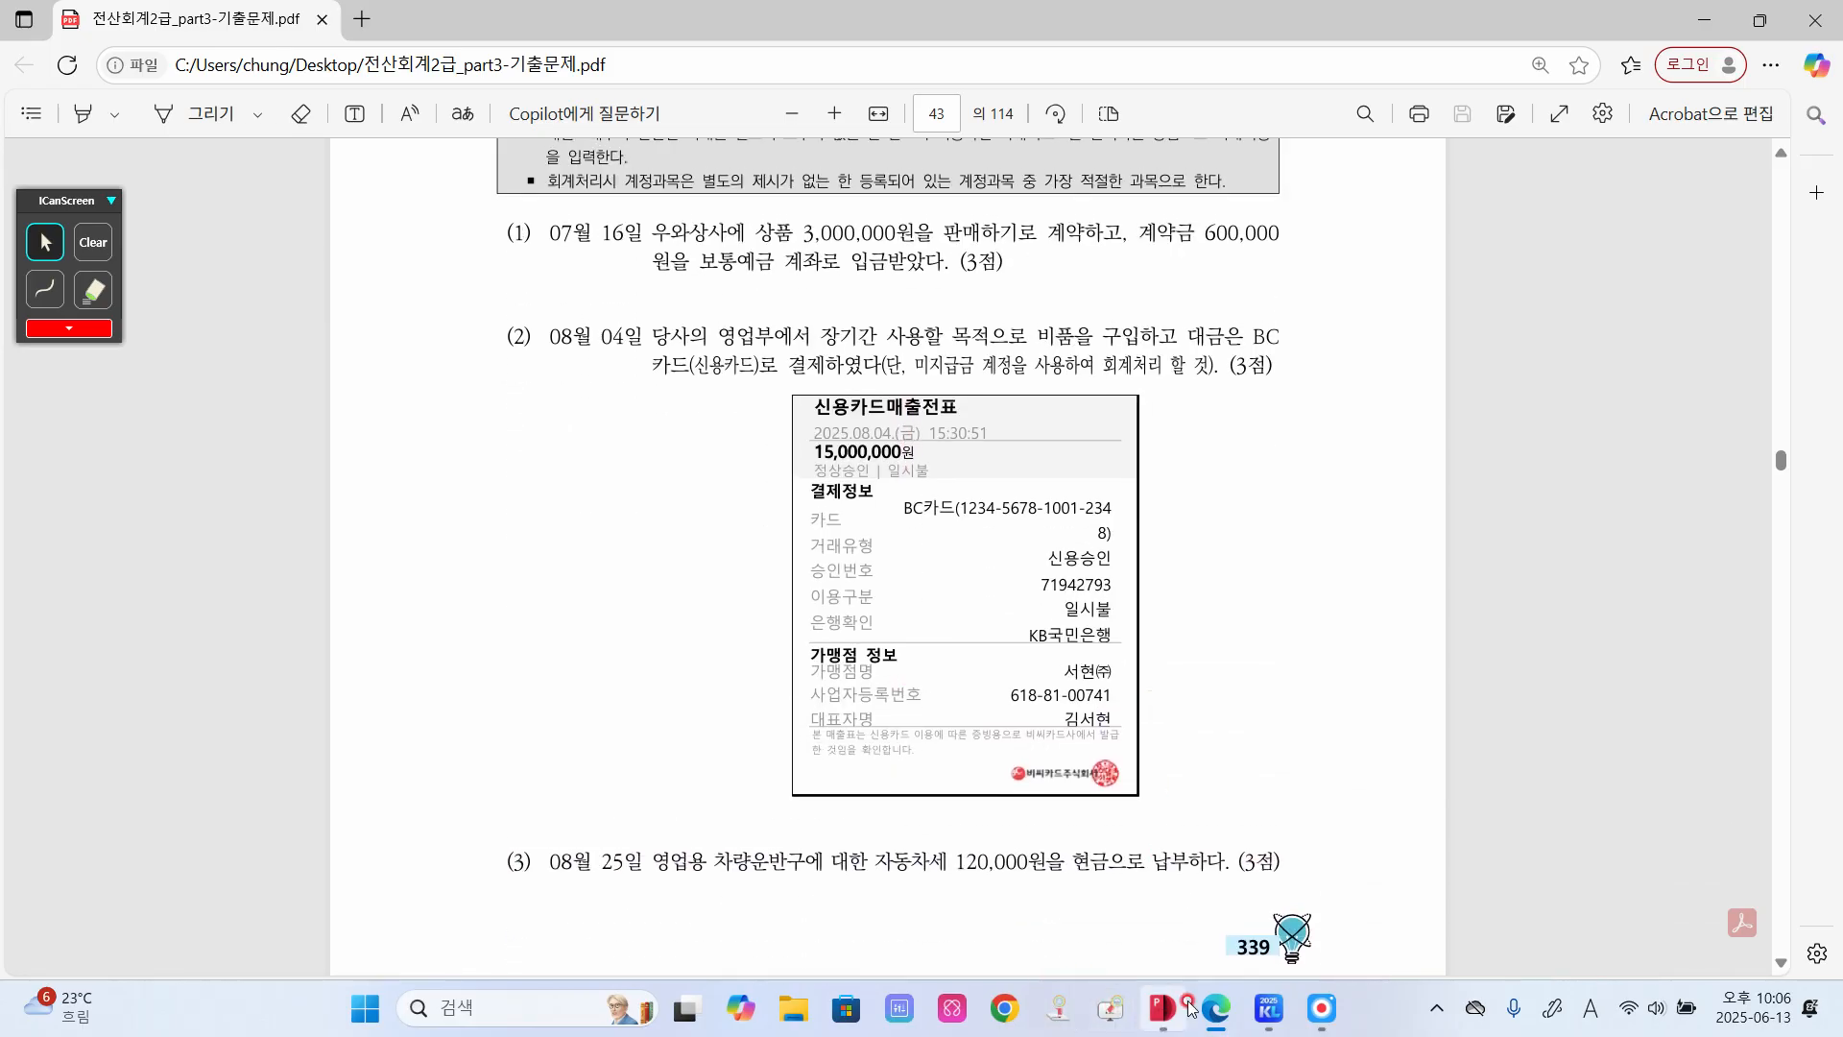
left_click(1270, 1008)
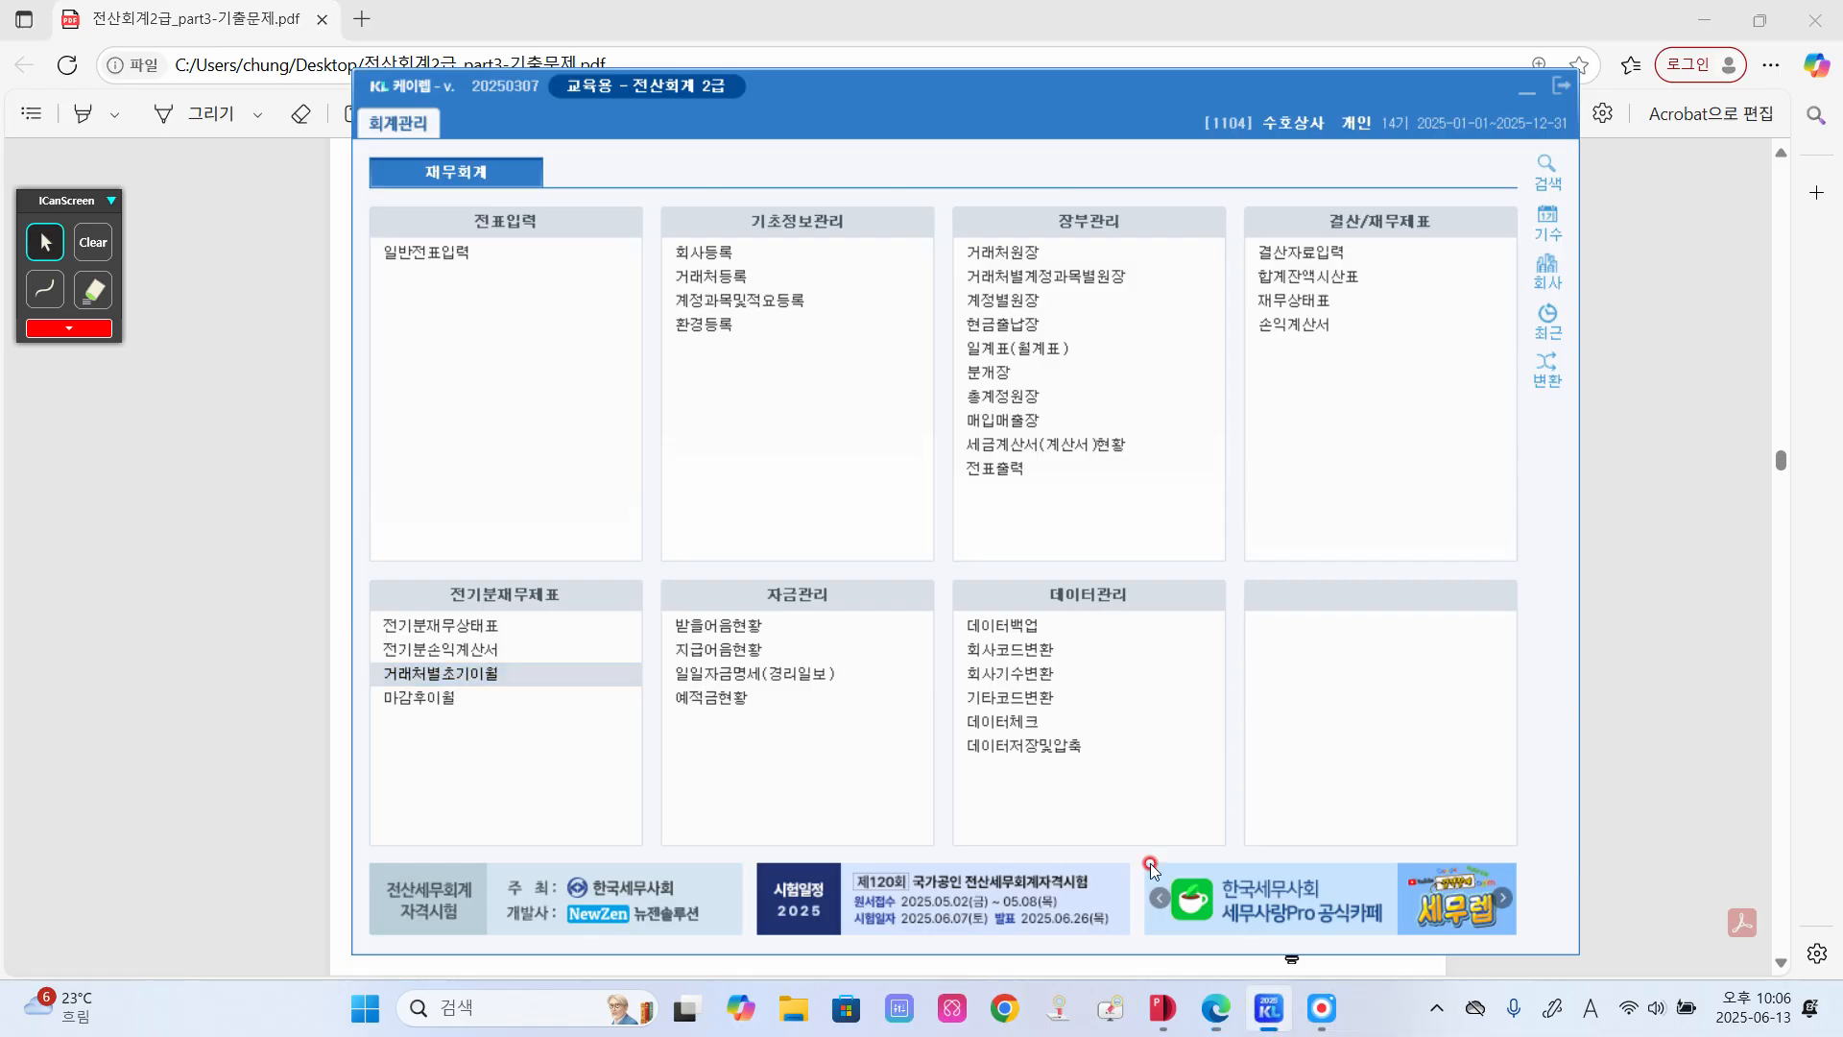
left_click(498, 250)
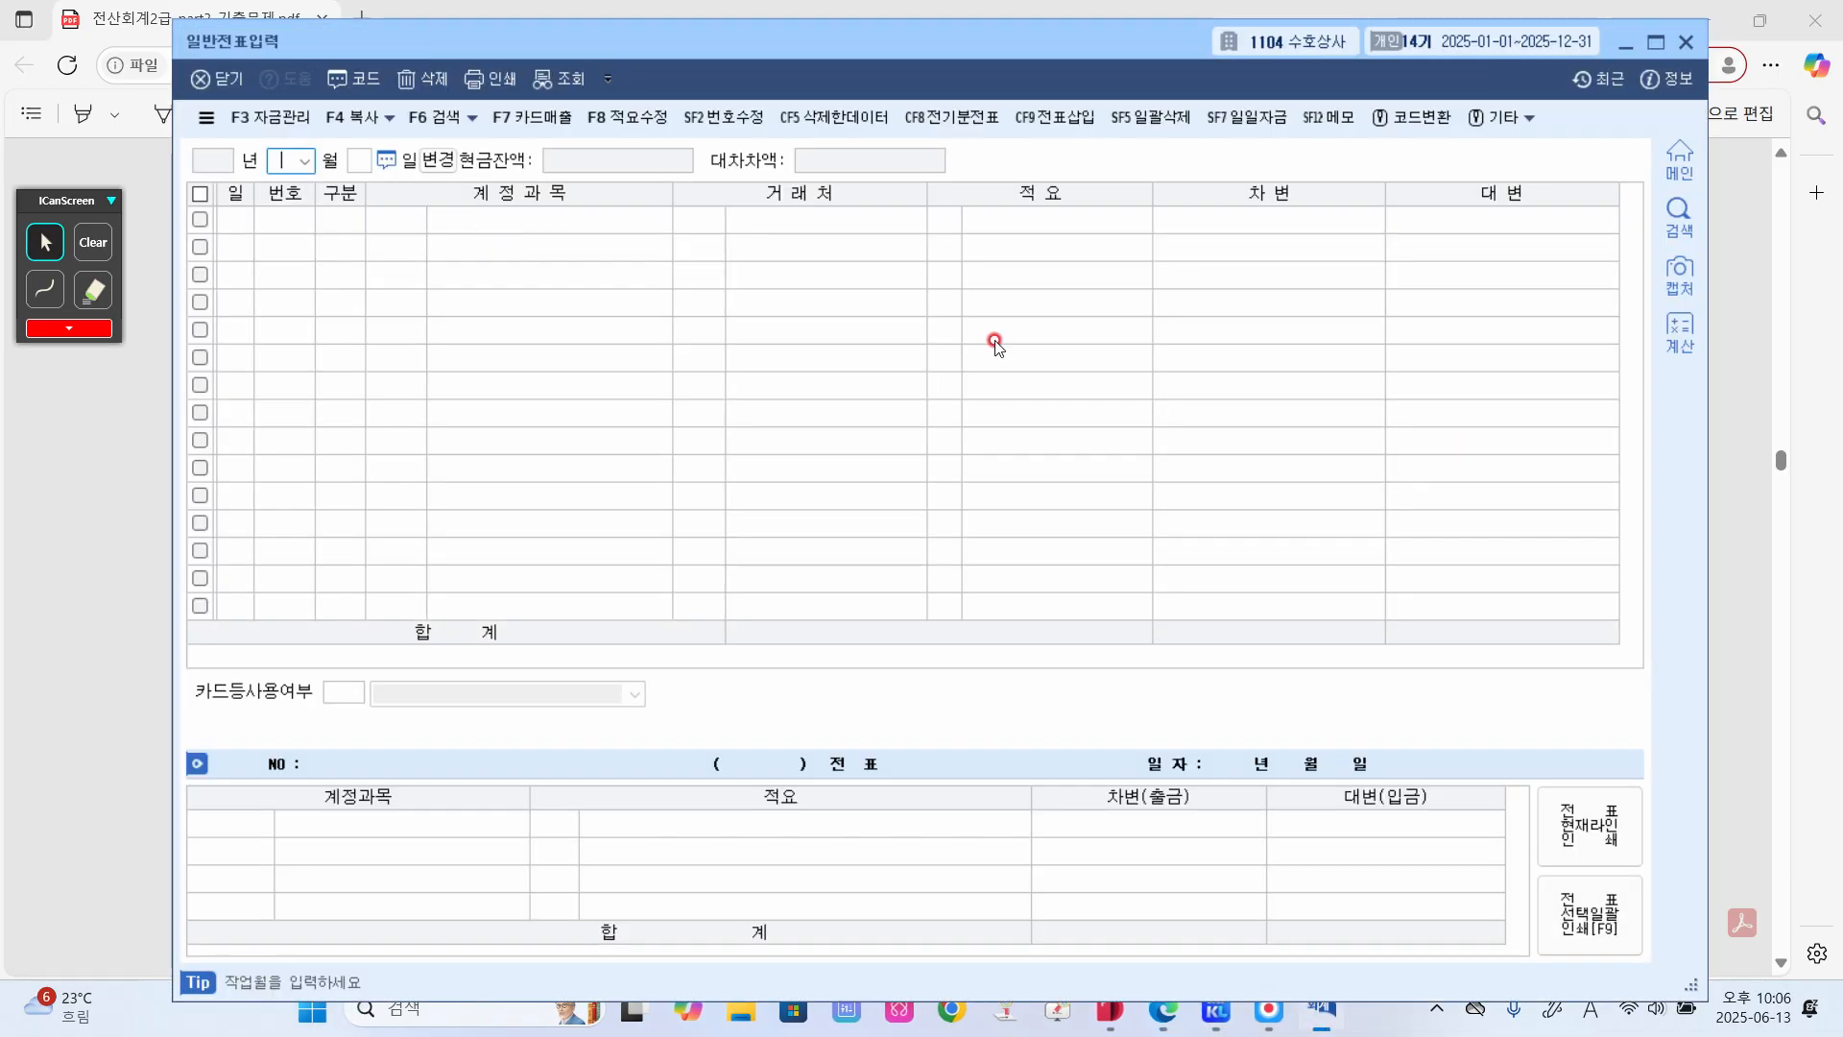
type("7")
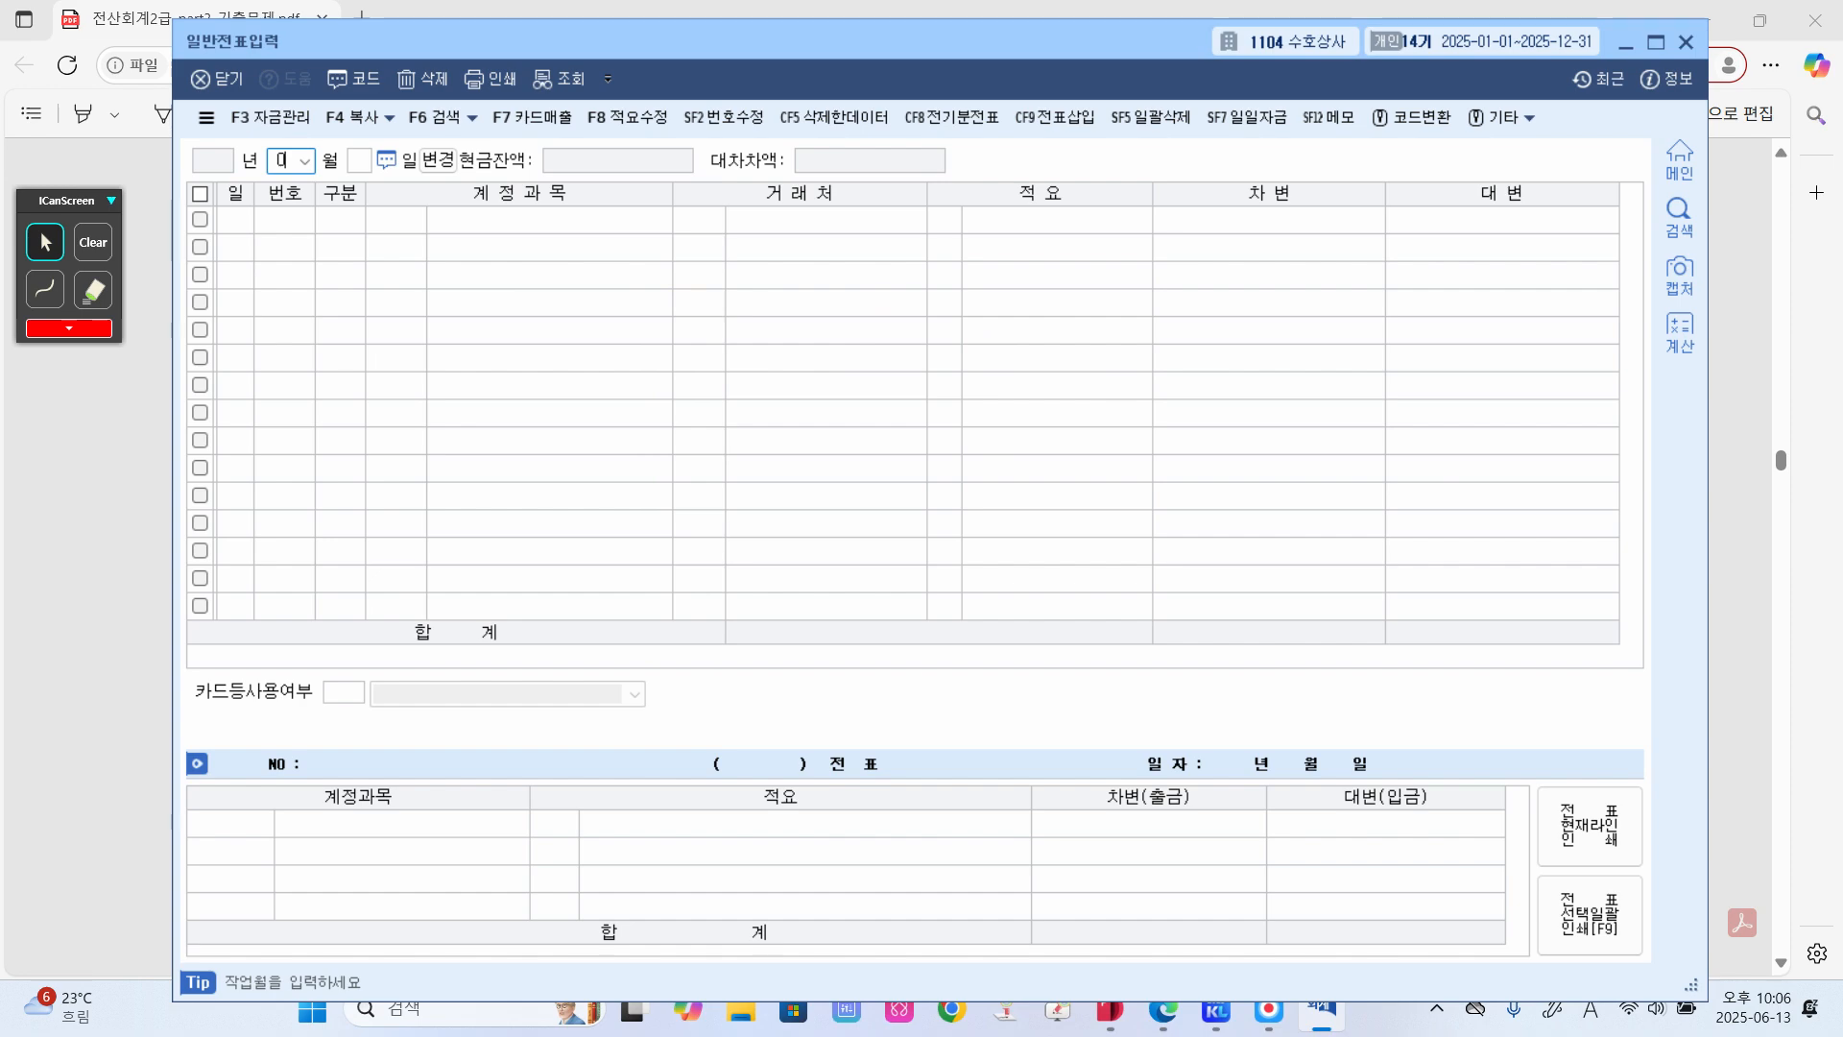
key("Return")
type("16")
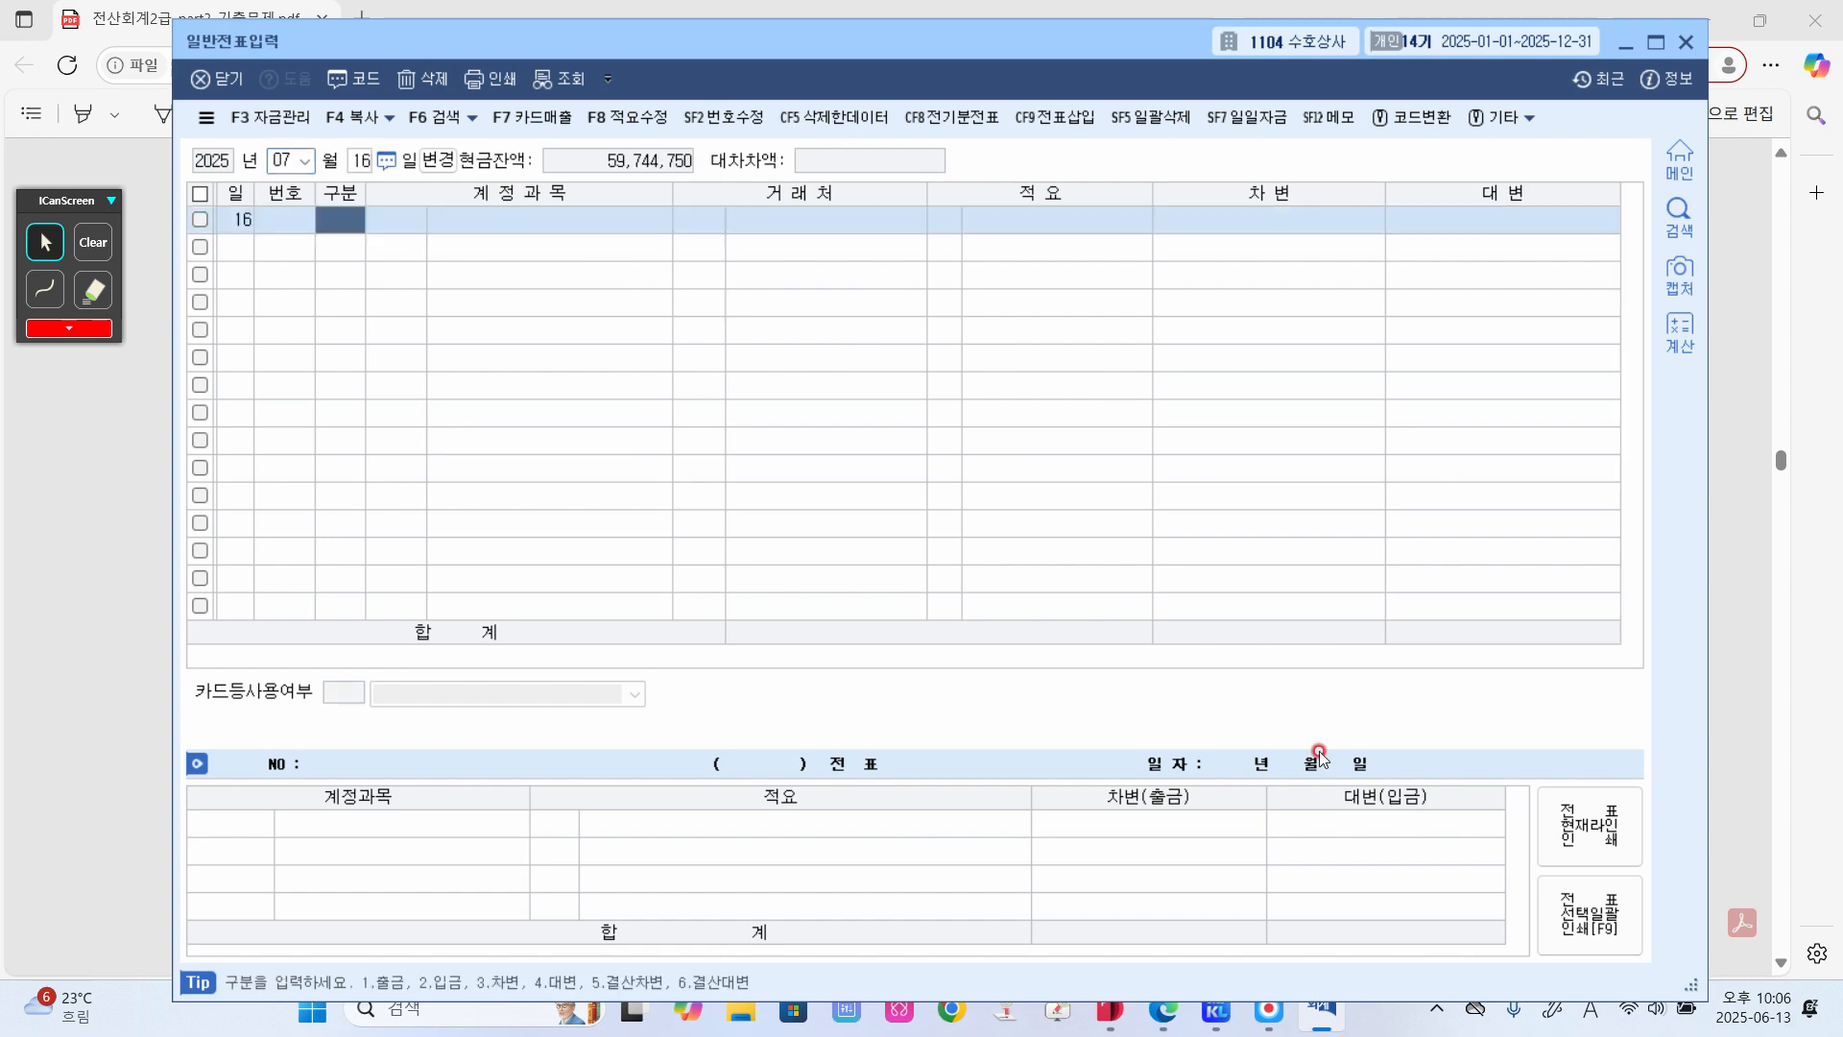
- Return to the exam PDF and handwrite 보통예금 600,000 / 선수금(우와상사) 600,000 in red below transaction (1)
left_click(1768, 690)
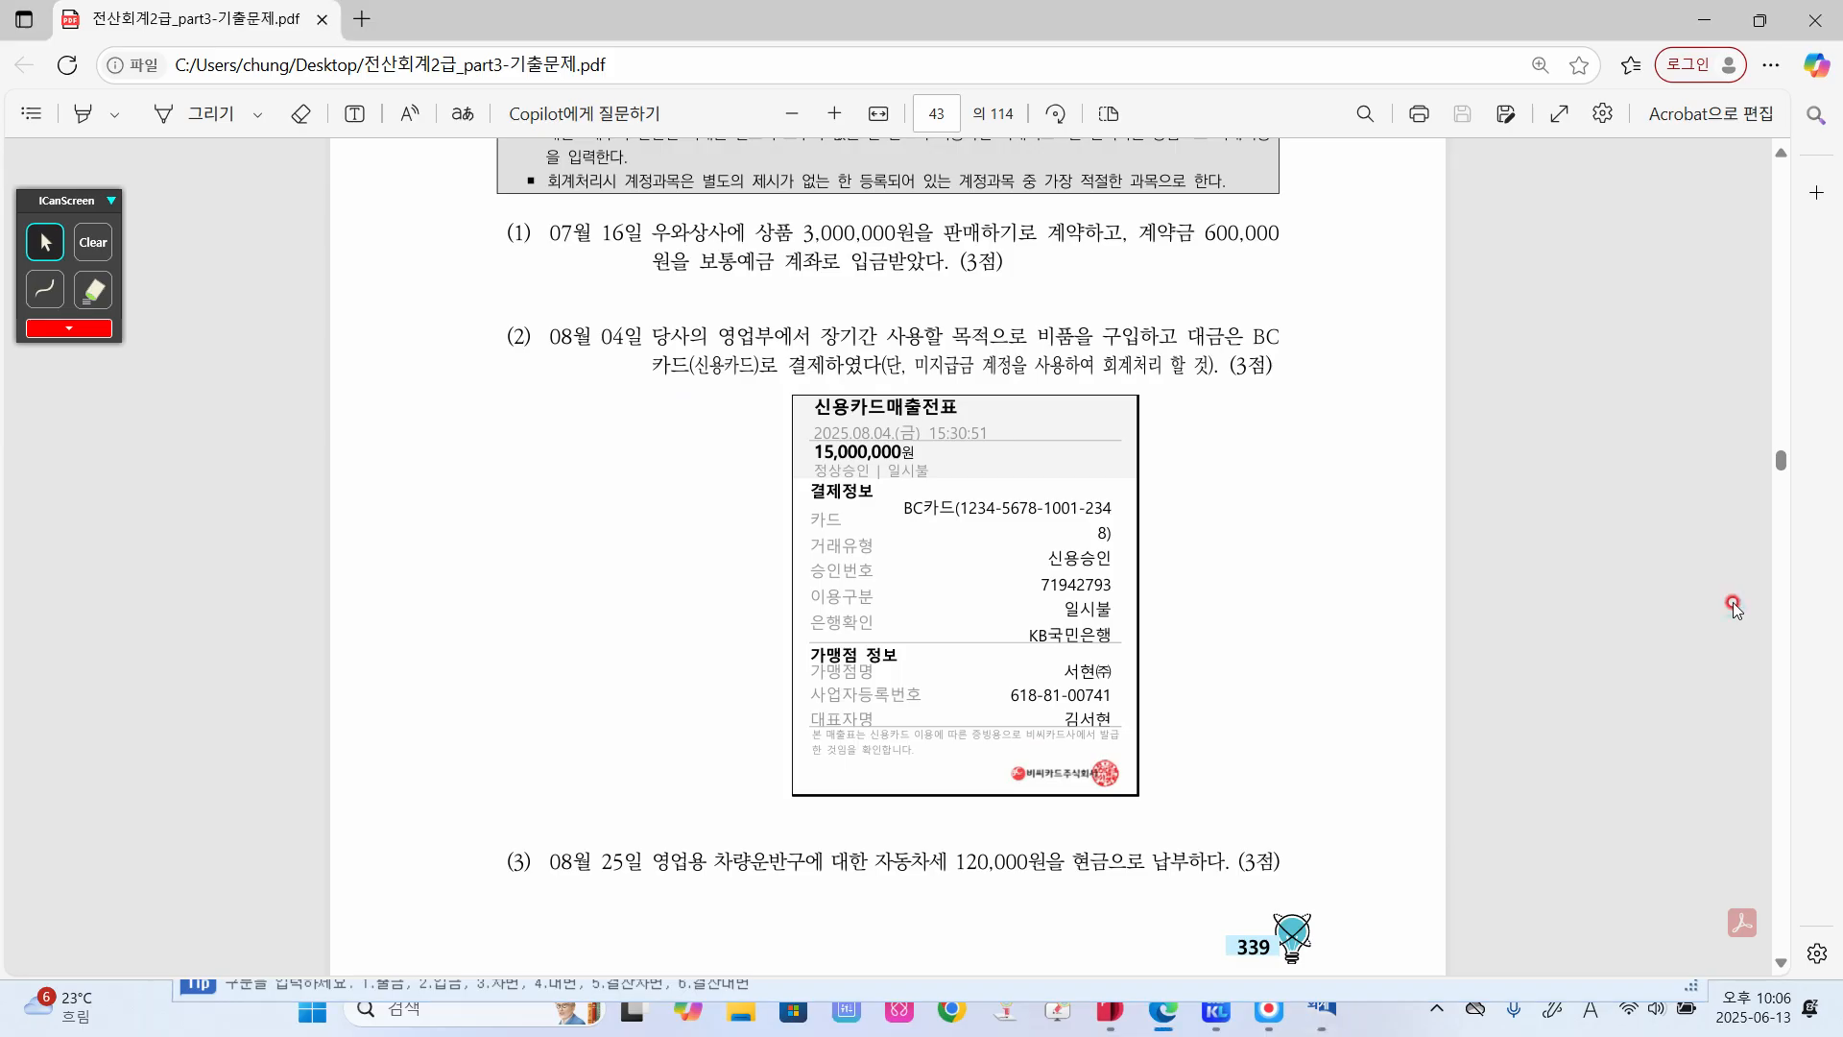
left_click(44, 286)
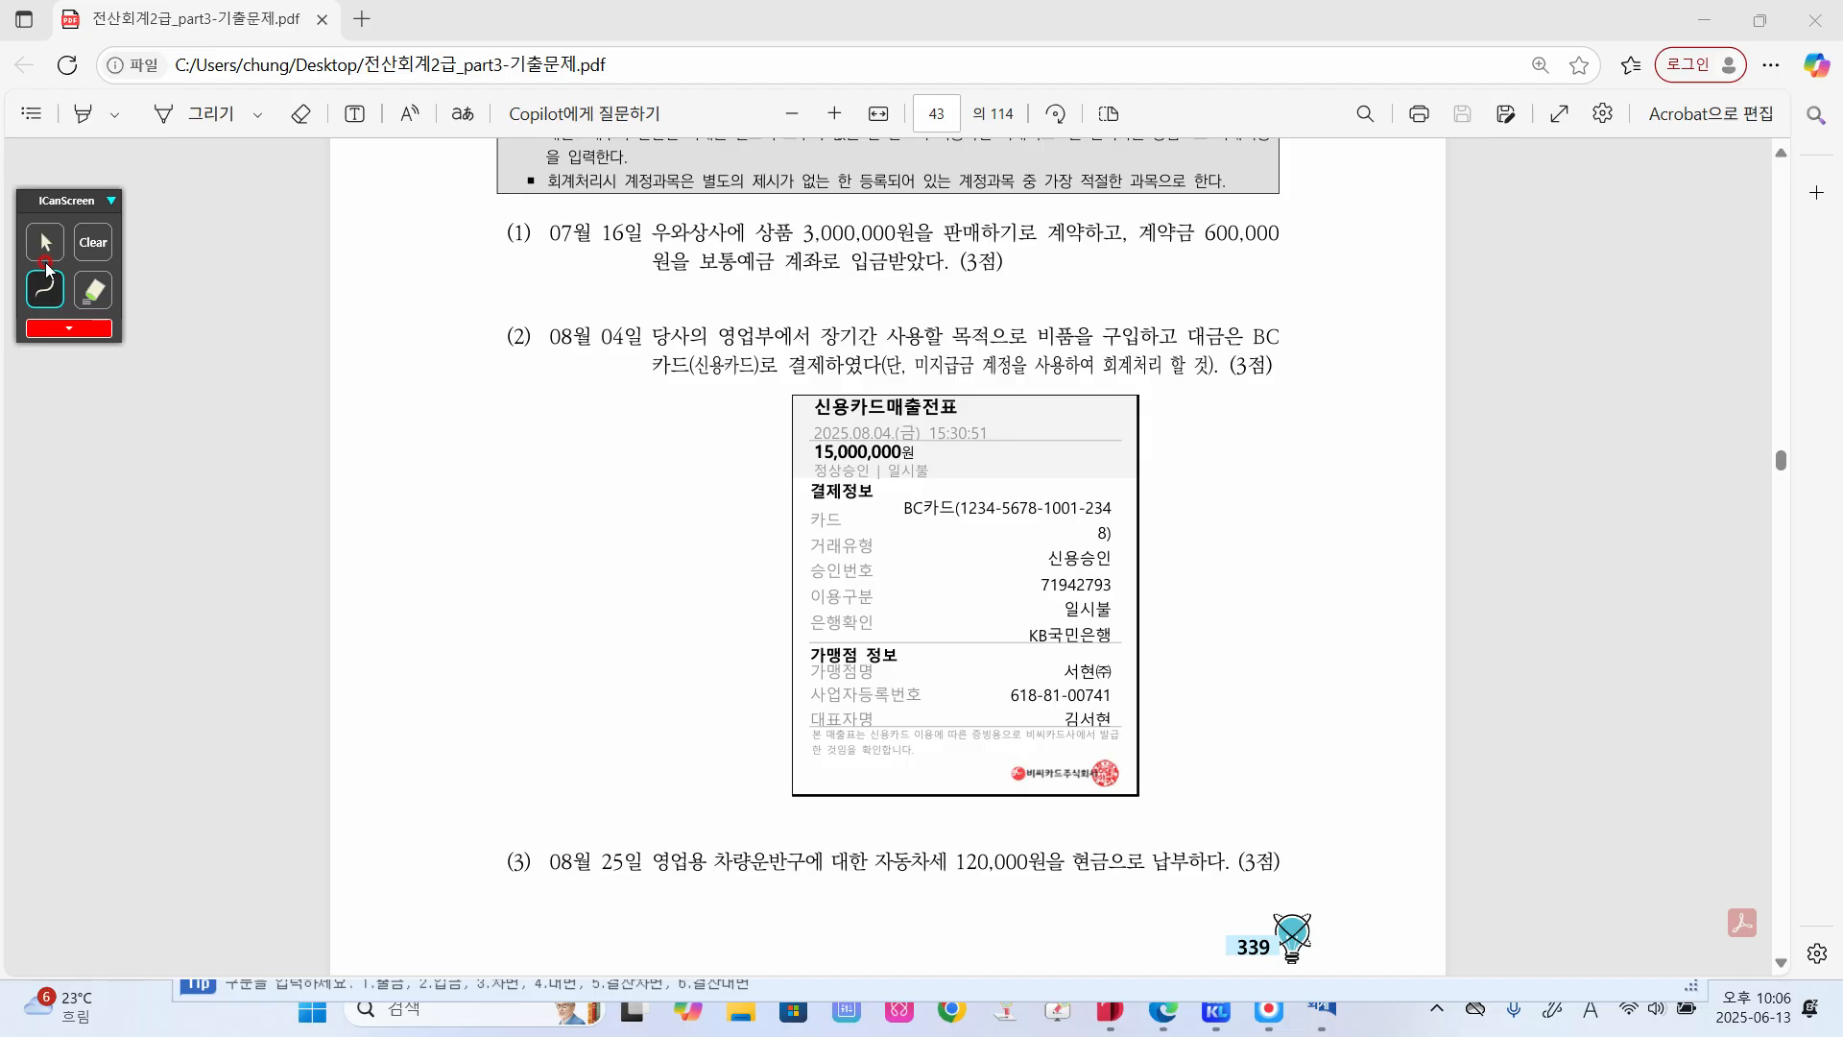
left_click_drag(765, 280, 834, 309)
mouse_move(842, 284)
left_mouse_down()
mouse_move(840, 320)
mouse_move(859, 296)
mouse_move(870, 316)
mouse_move(1081, 316)
mouse_move(1118, 298)
mouse_move(1168, 311)
mouse_move(1161, 325)
mouse_move(1325, 288)
mouse_move(1317, 309)
mouse_move(1417, 305)
left_mouse_up()
left_click(957, 310)
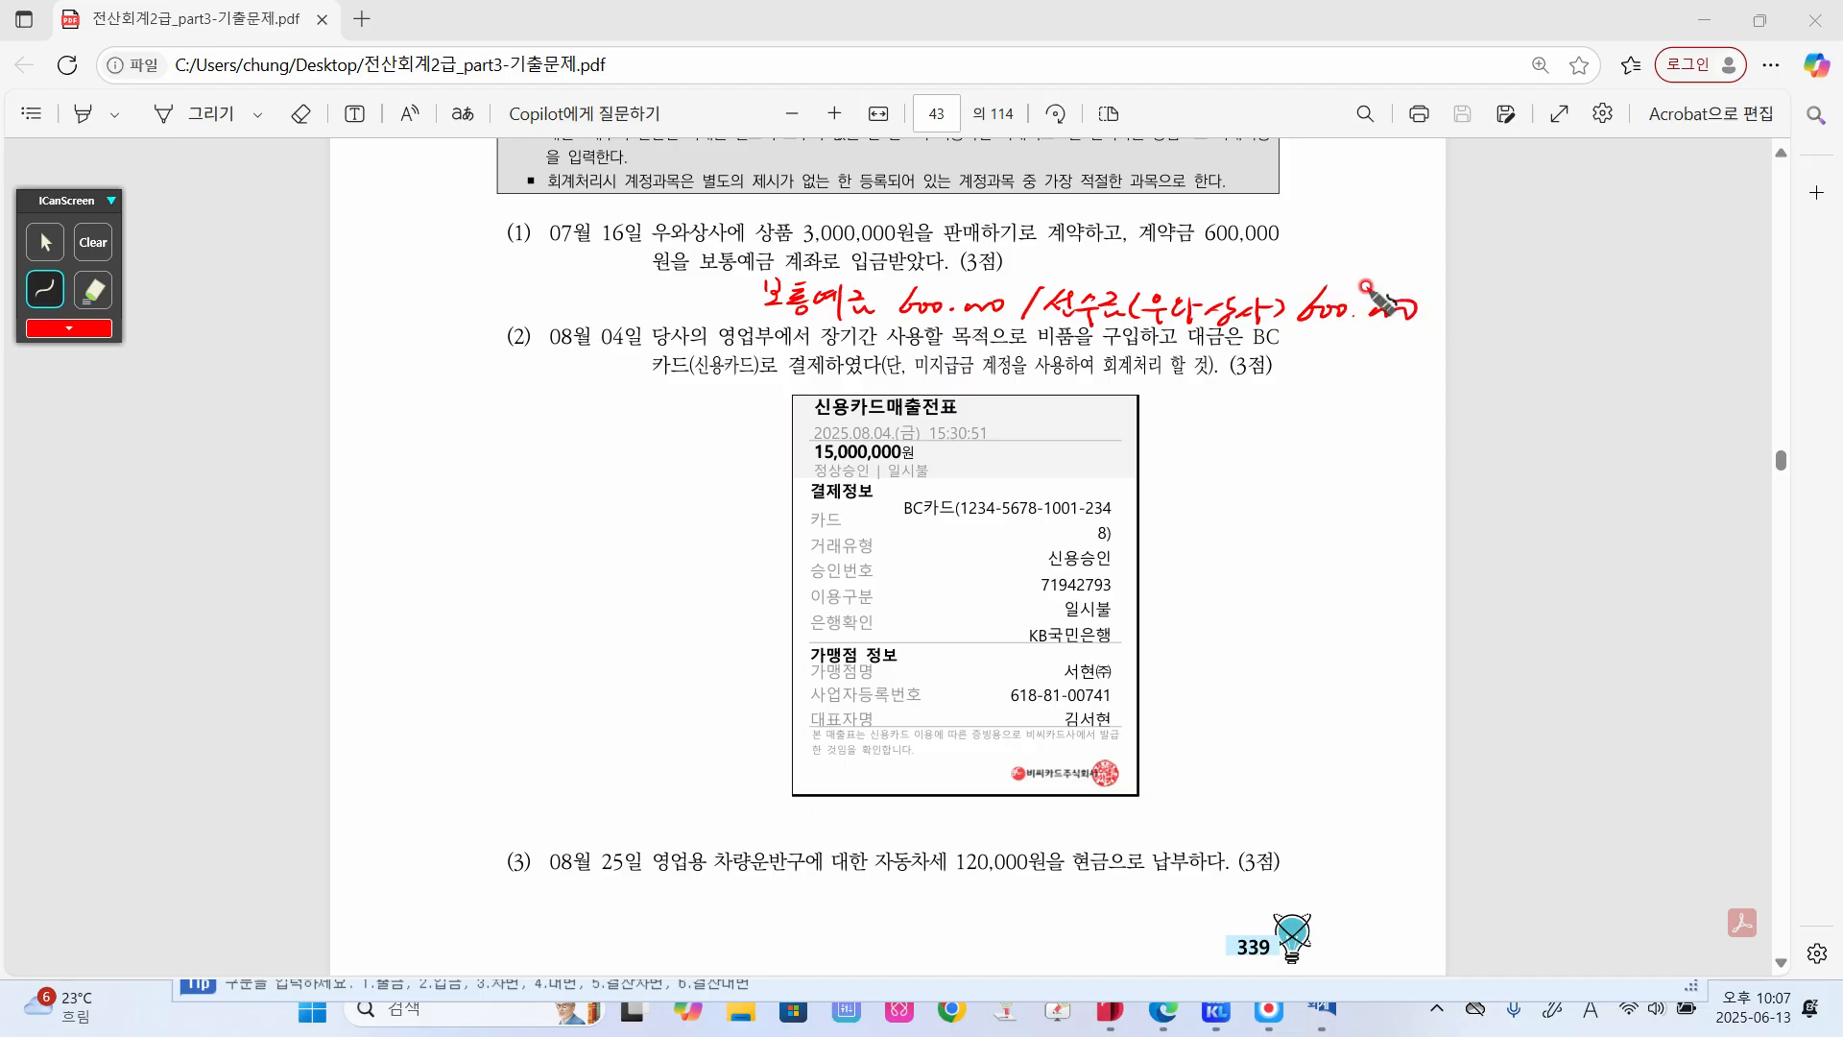
left_click(45, 242)
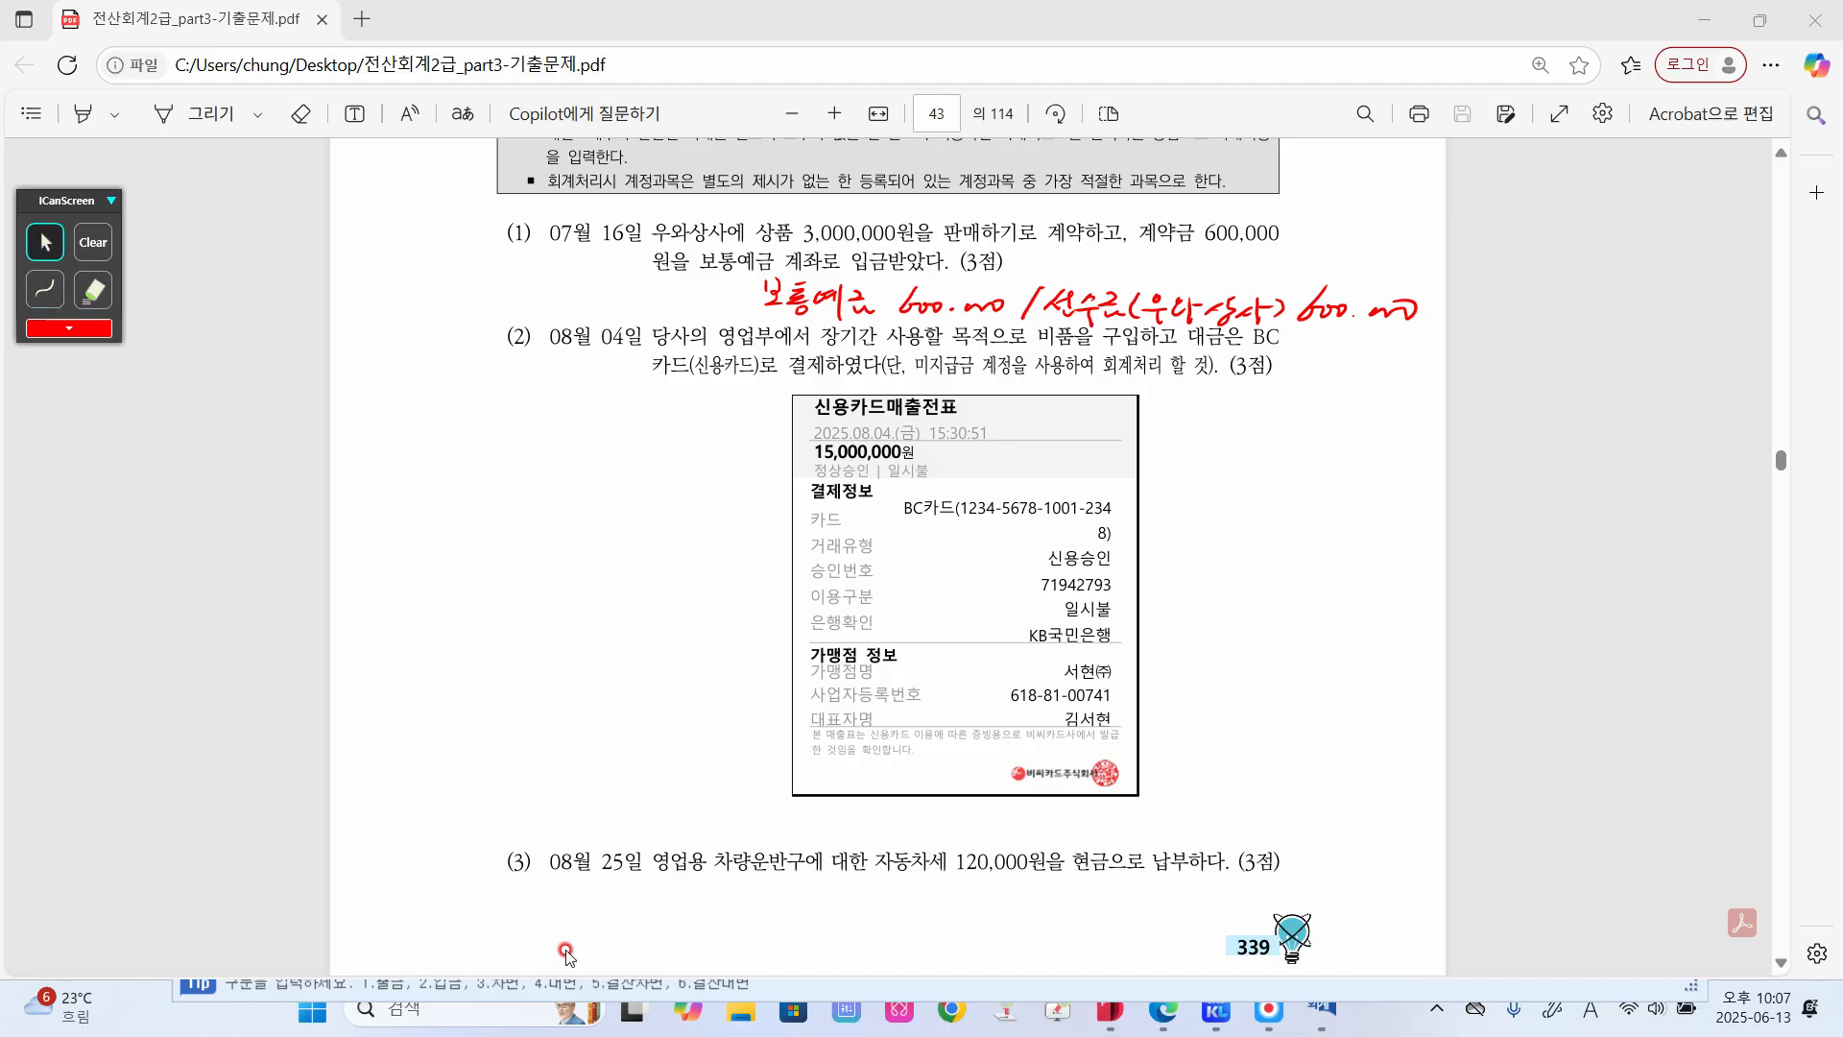
- Return to 일반전표입력 and enter a 차변 line for 0103 보통예금 of 600,000, leaving 거래처 and 적요 blank
left_click(1323, 1014)
left_click(557, 262)
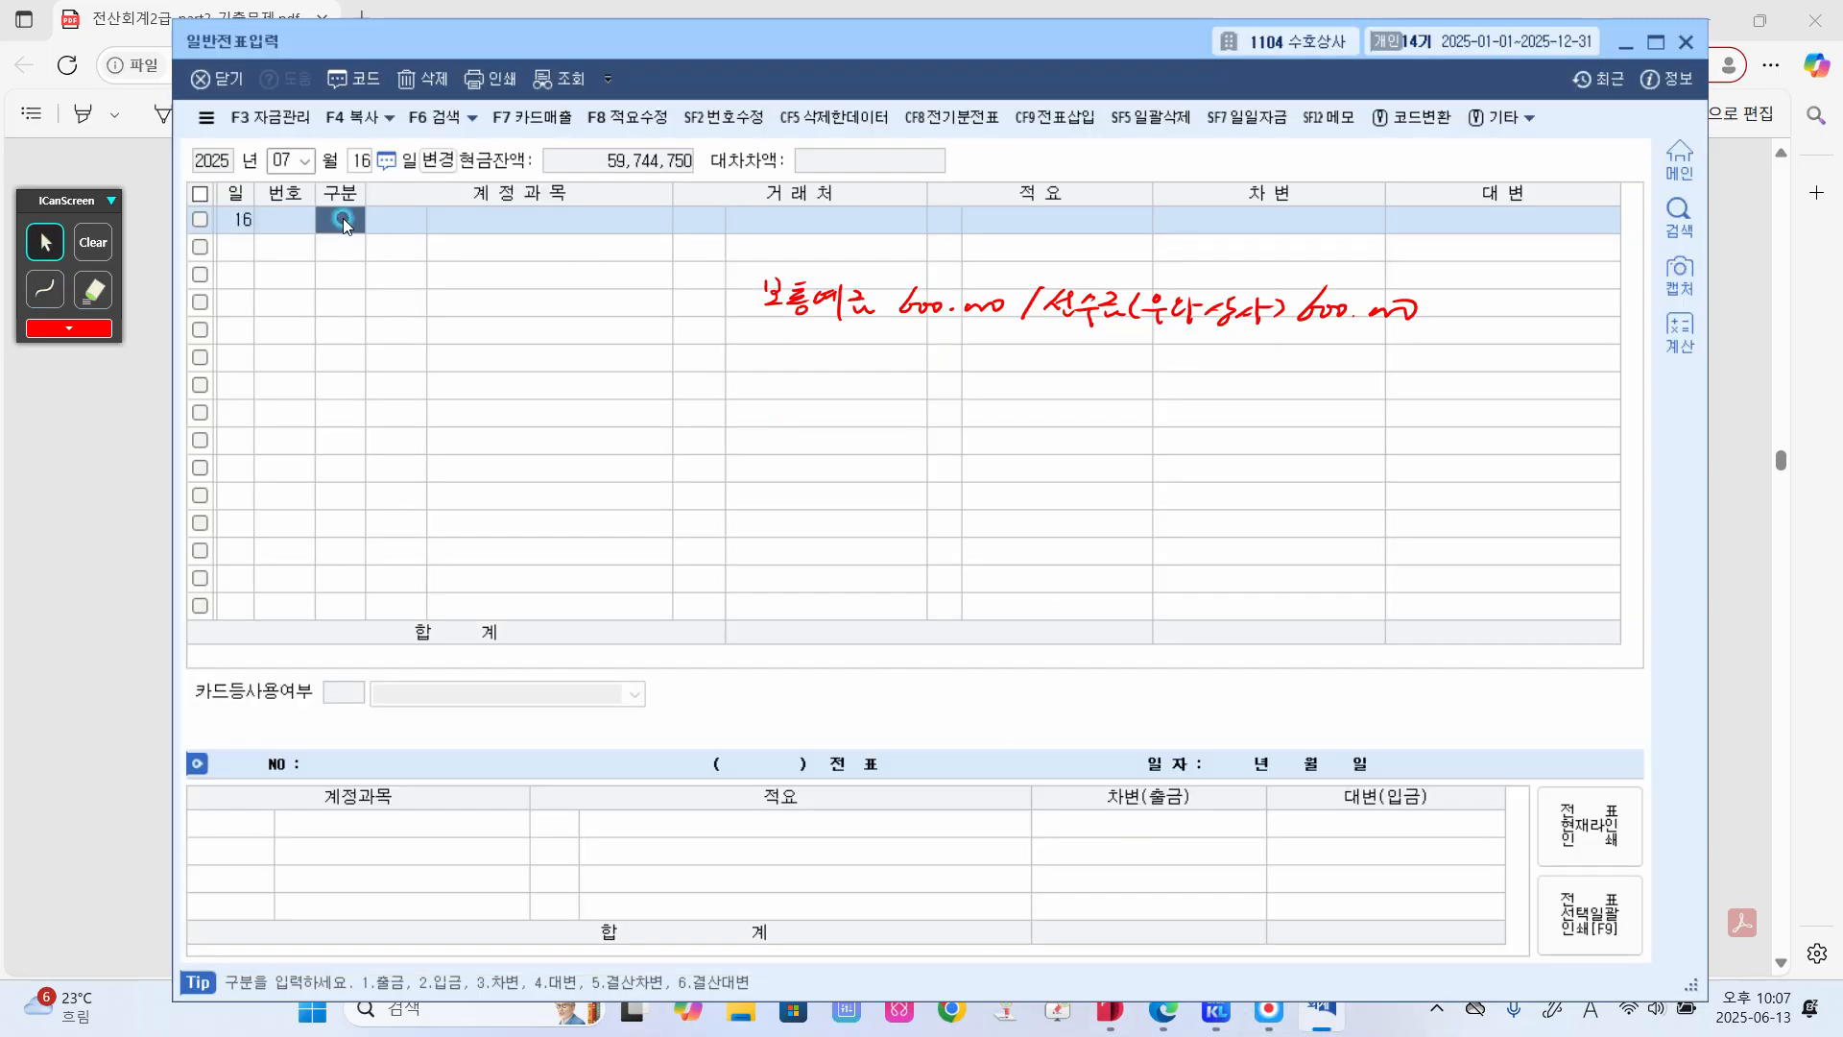
type("3")
key("Return")
type("103")
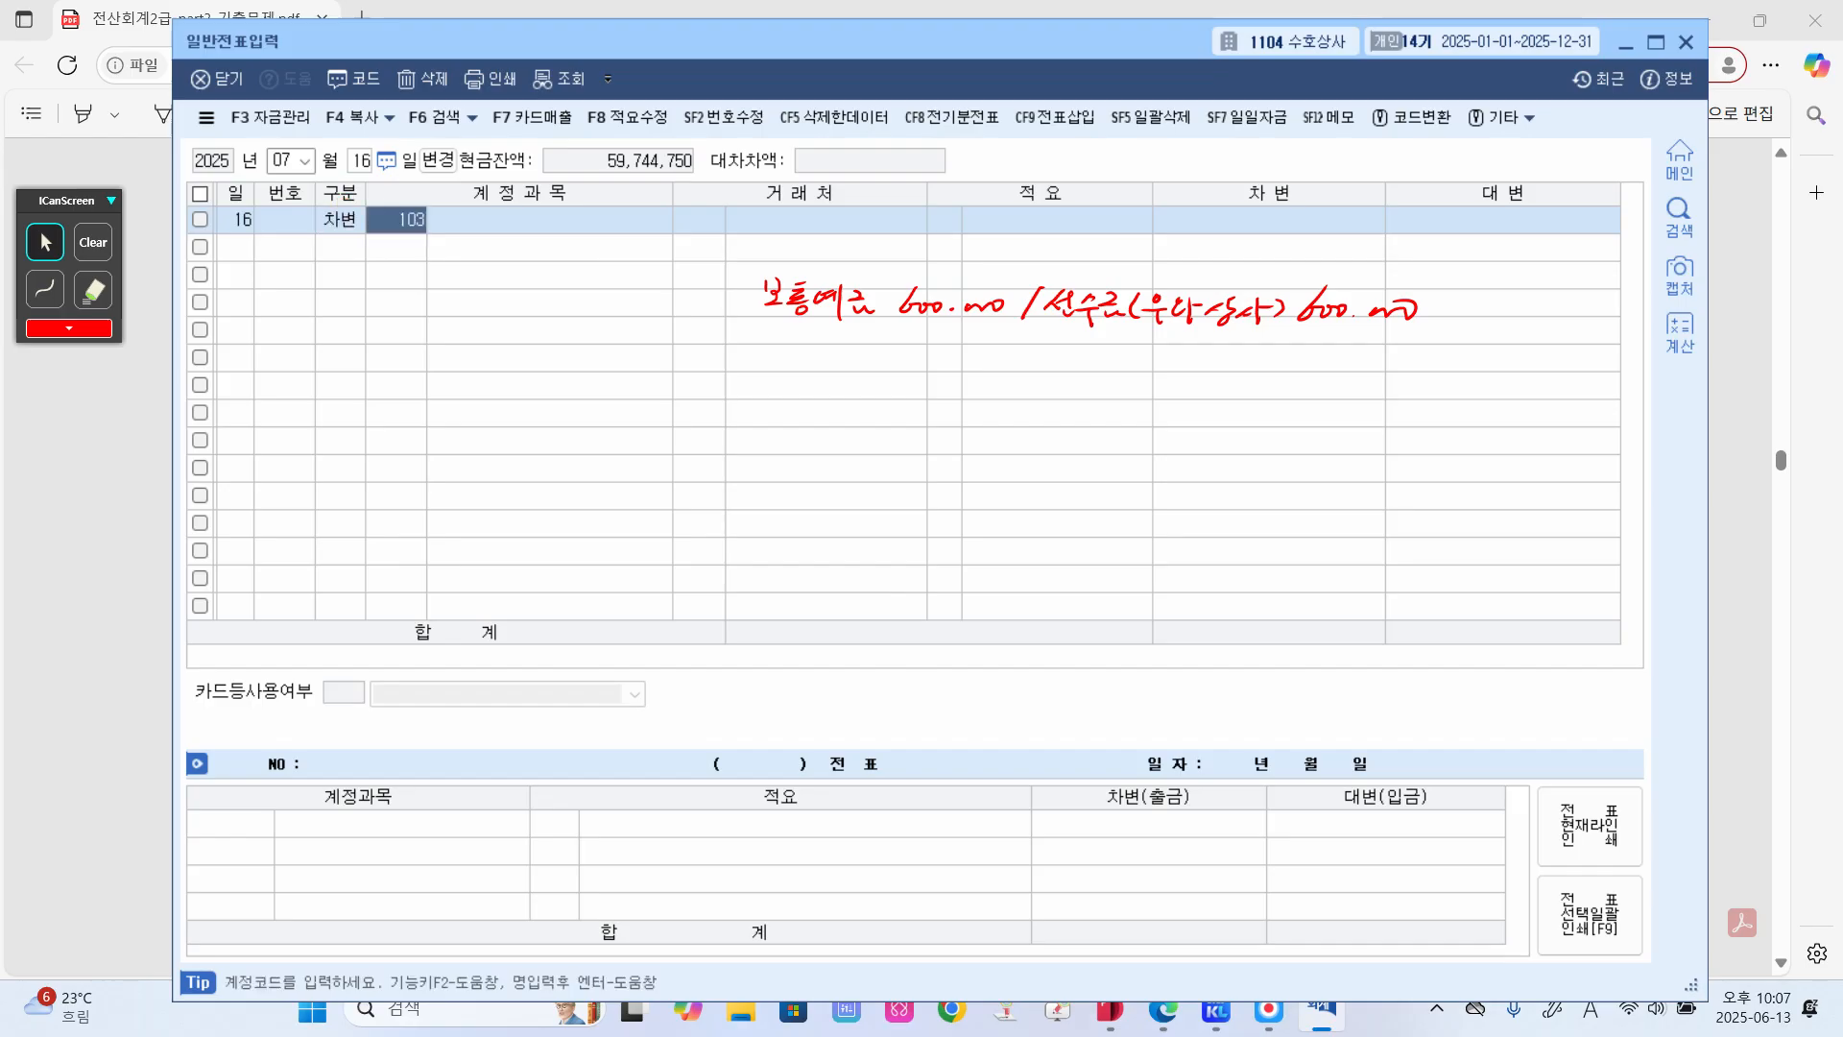
key("Return")
key("Return")
key("Return")
key("Return")
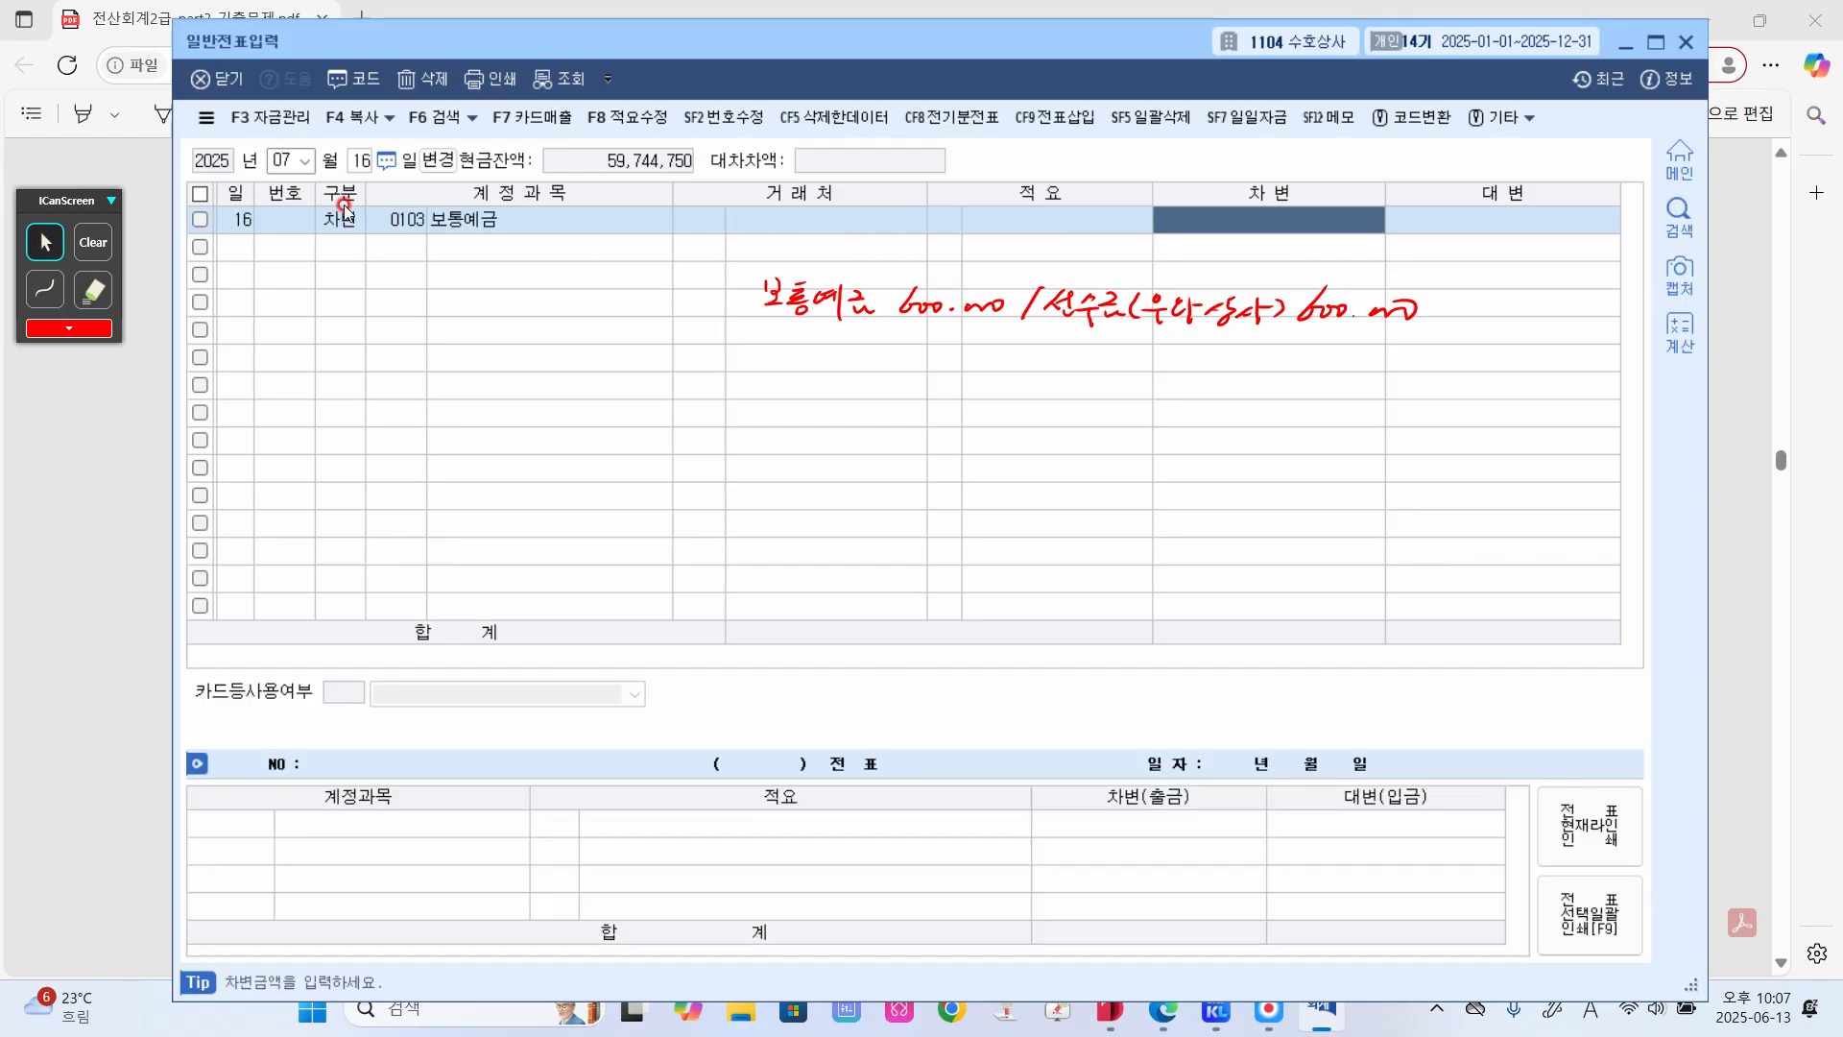
type("600,000")
key("Return")
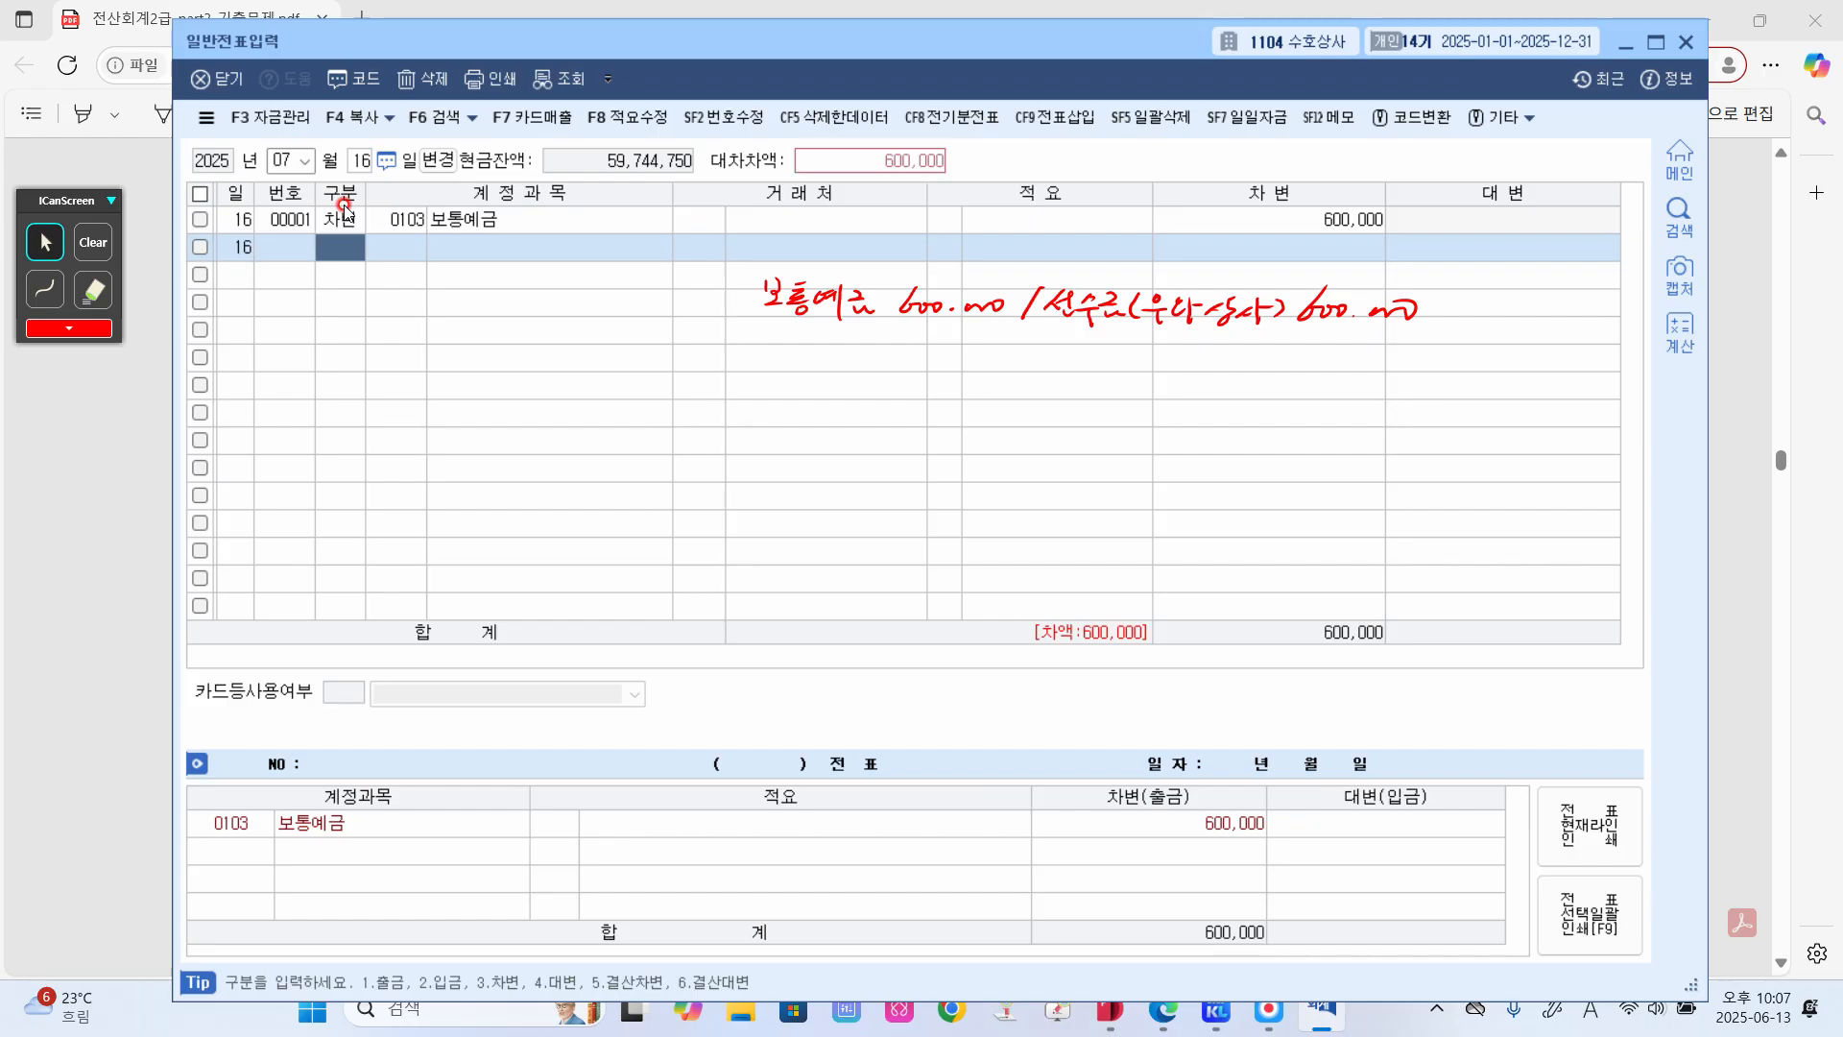
- Add a 대변 line for 0259 선수금 of 600,000 with customer 우와상사 and no 적요
type("4")
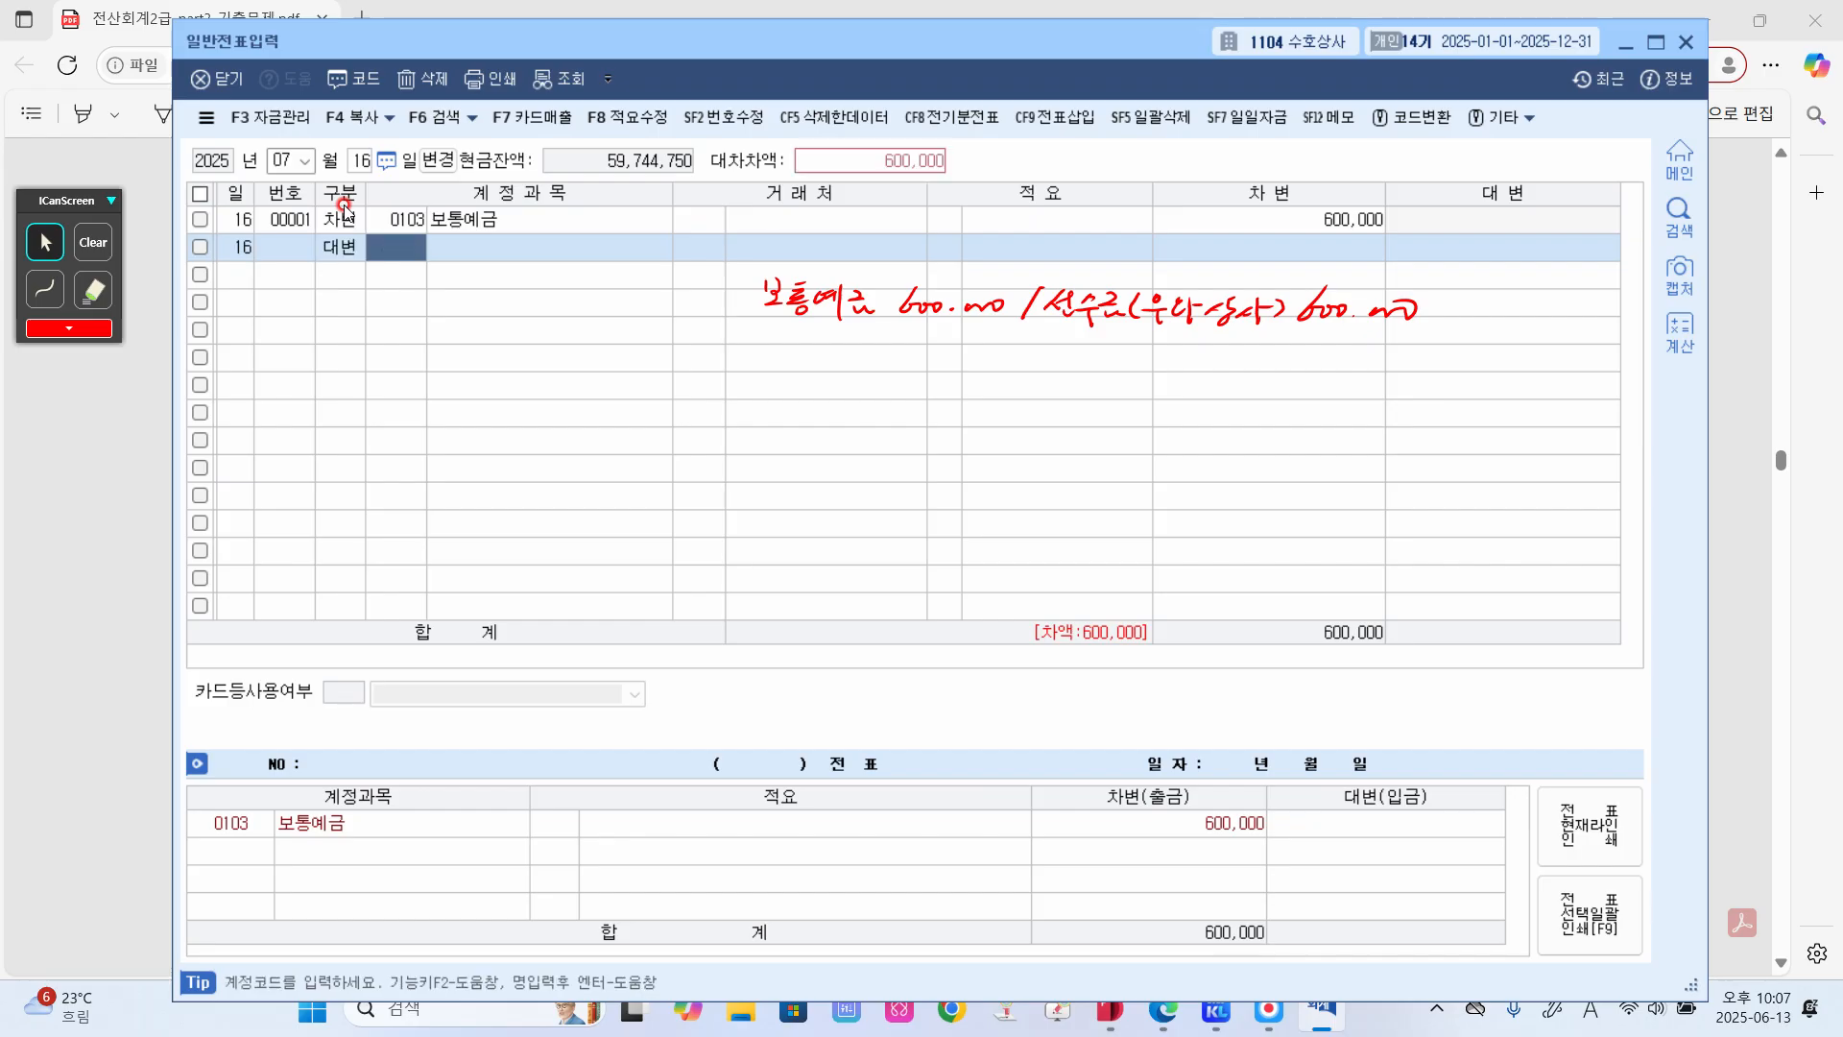
type("tjs")
key("Escape")
type("서")
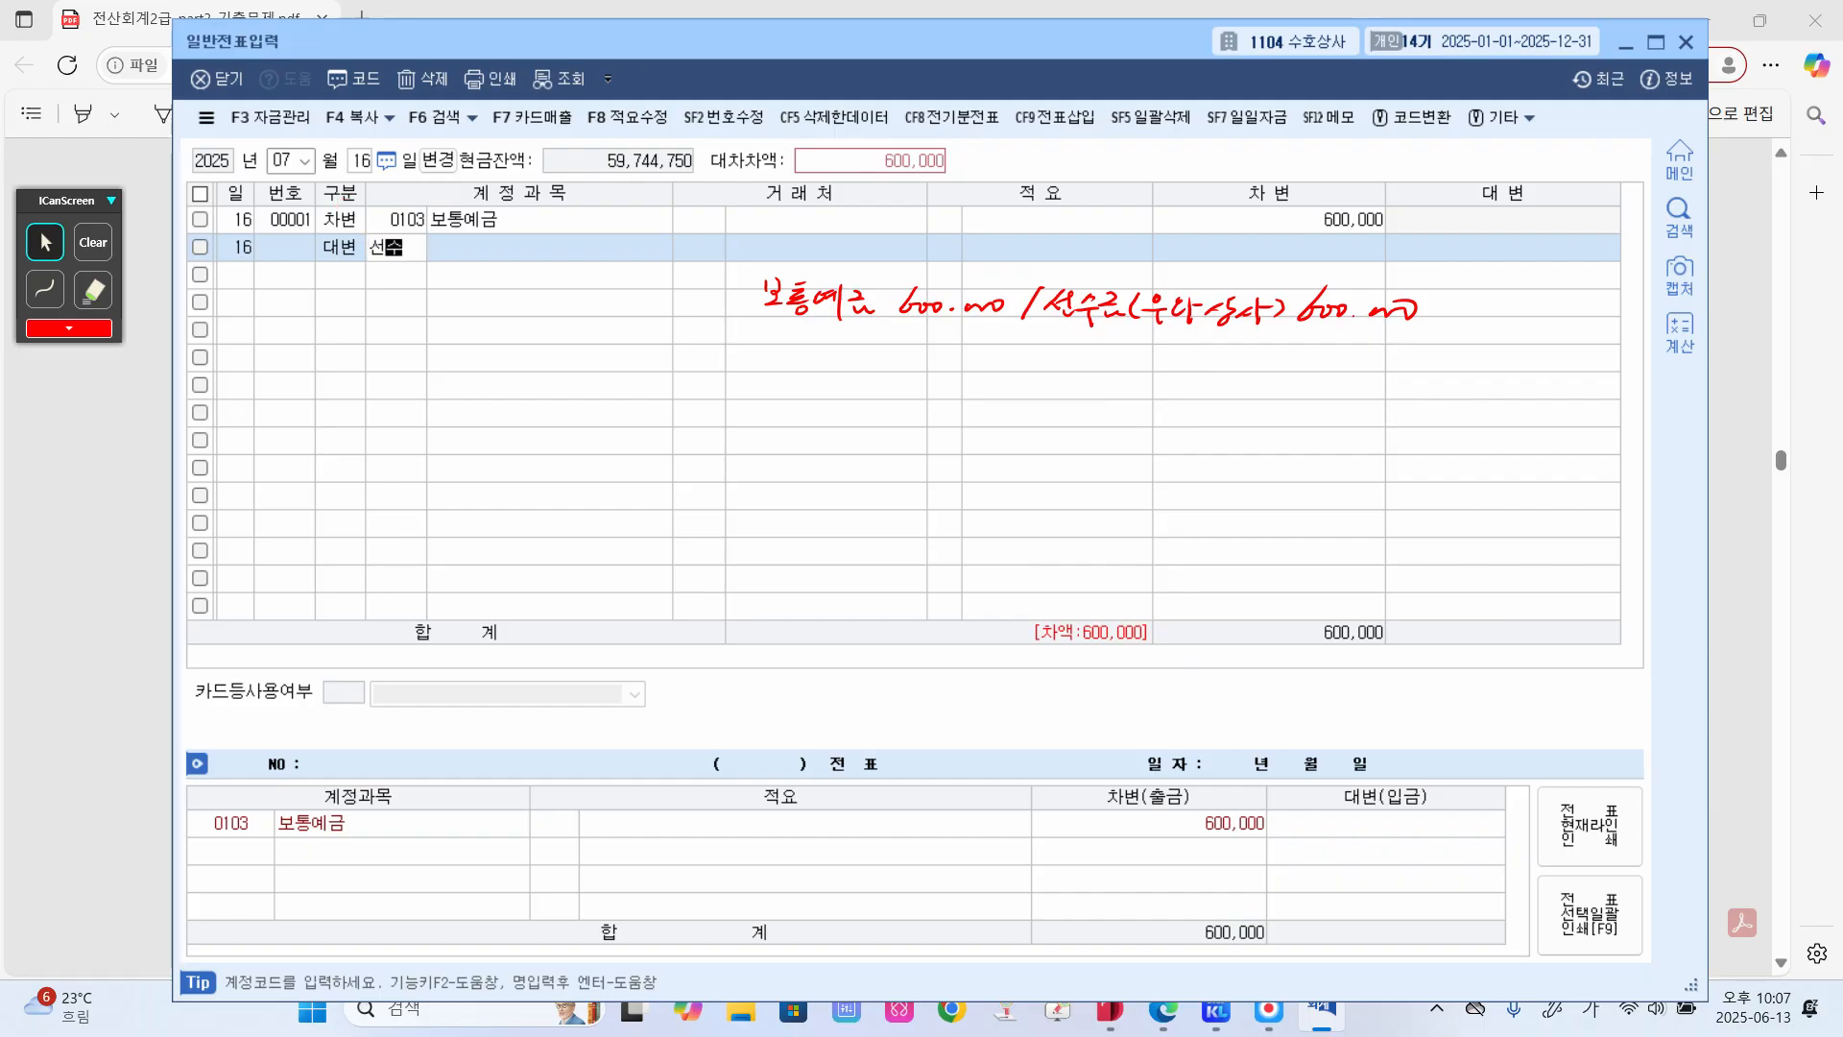
type("수")
key("Return")
key("Return")
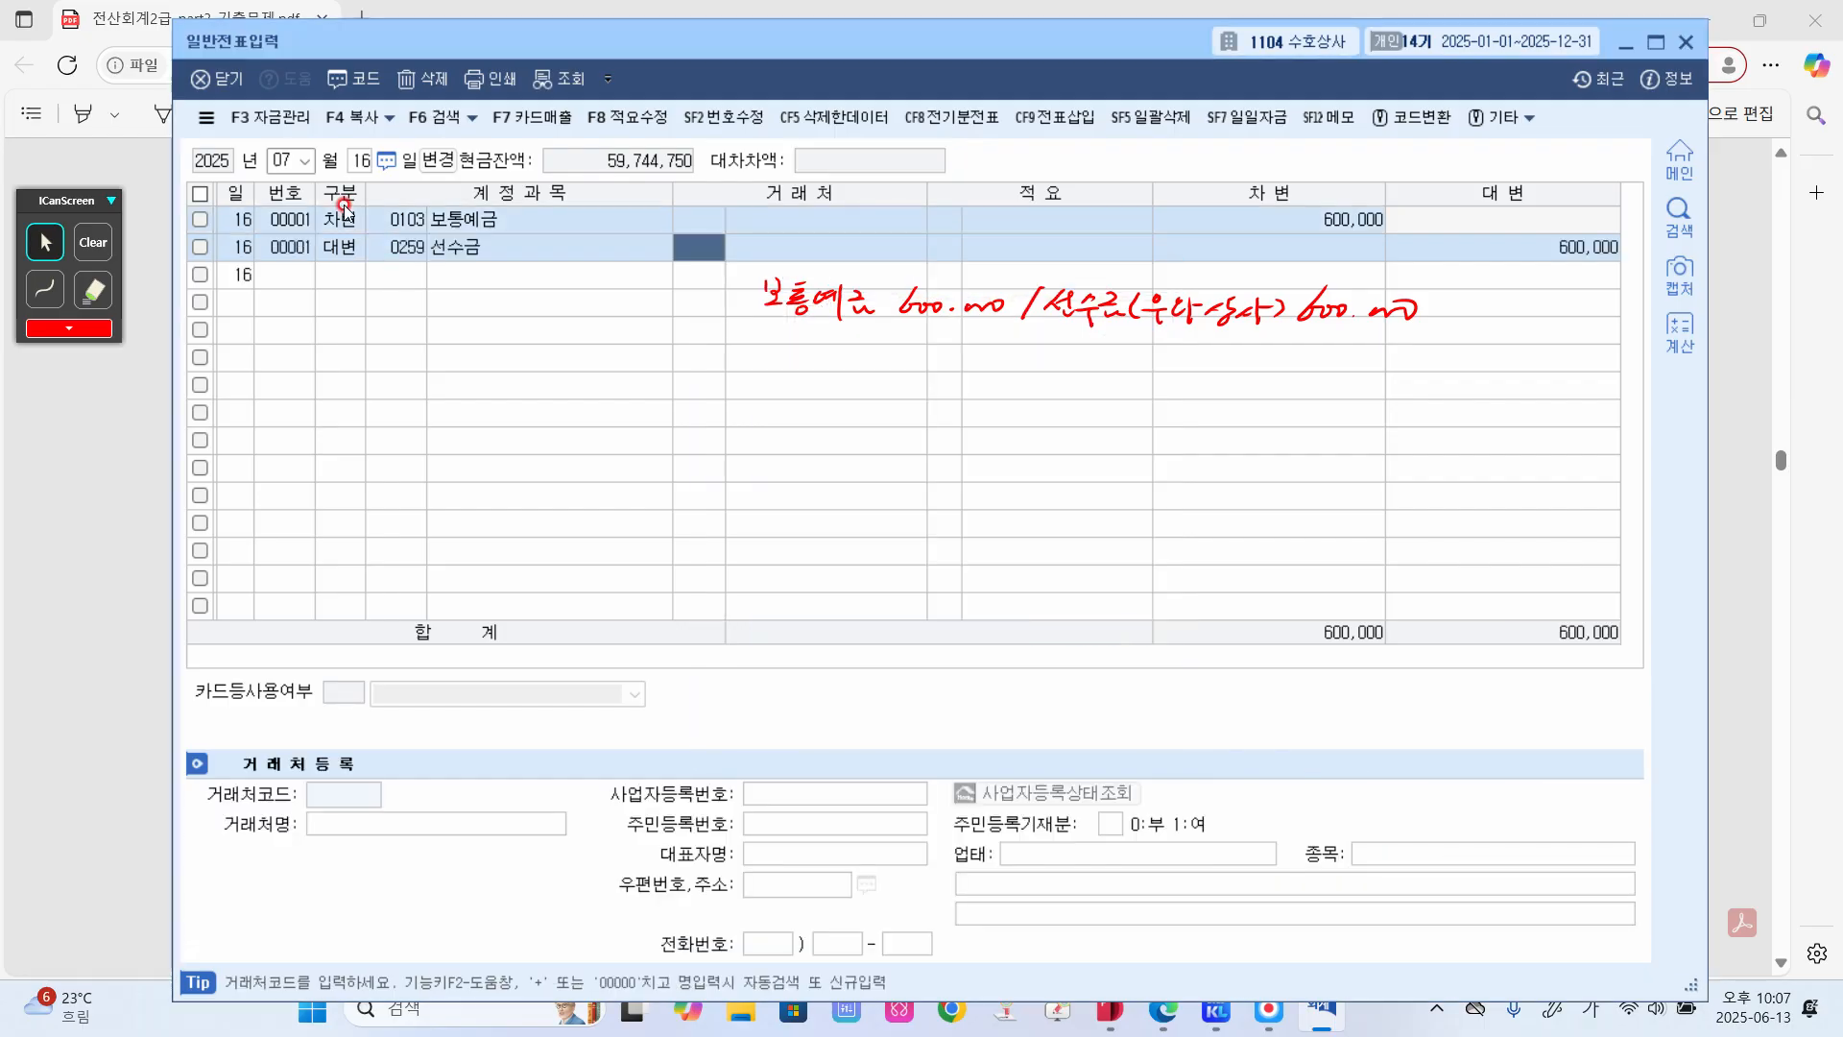
type("우와")
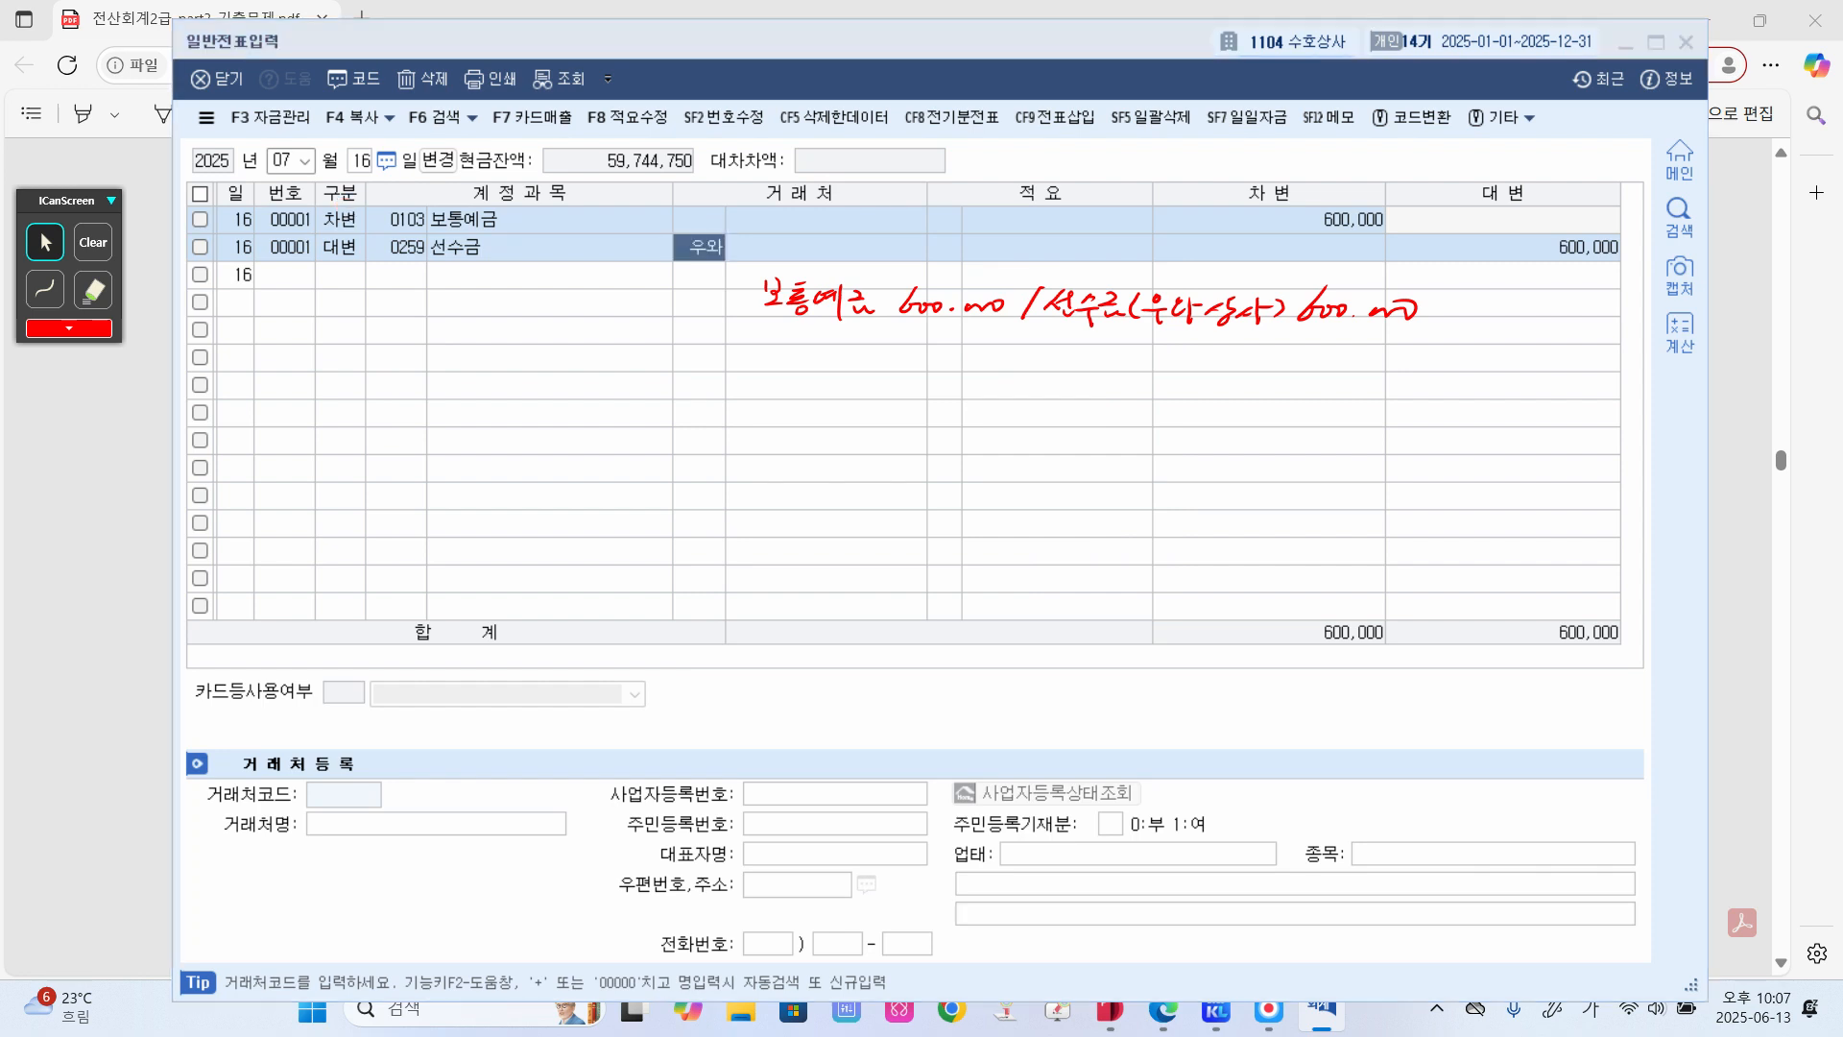
key("Return")
key("Return")
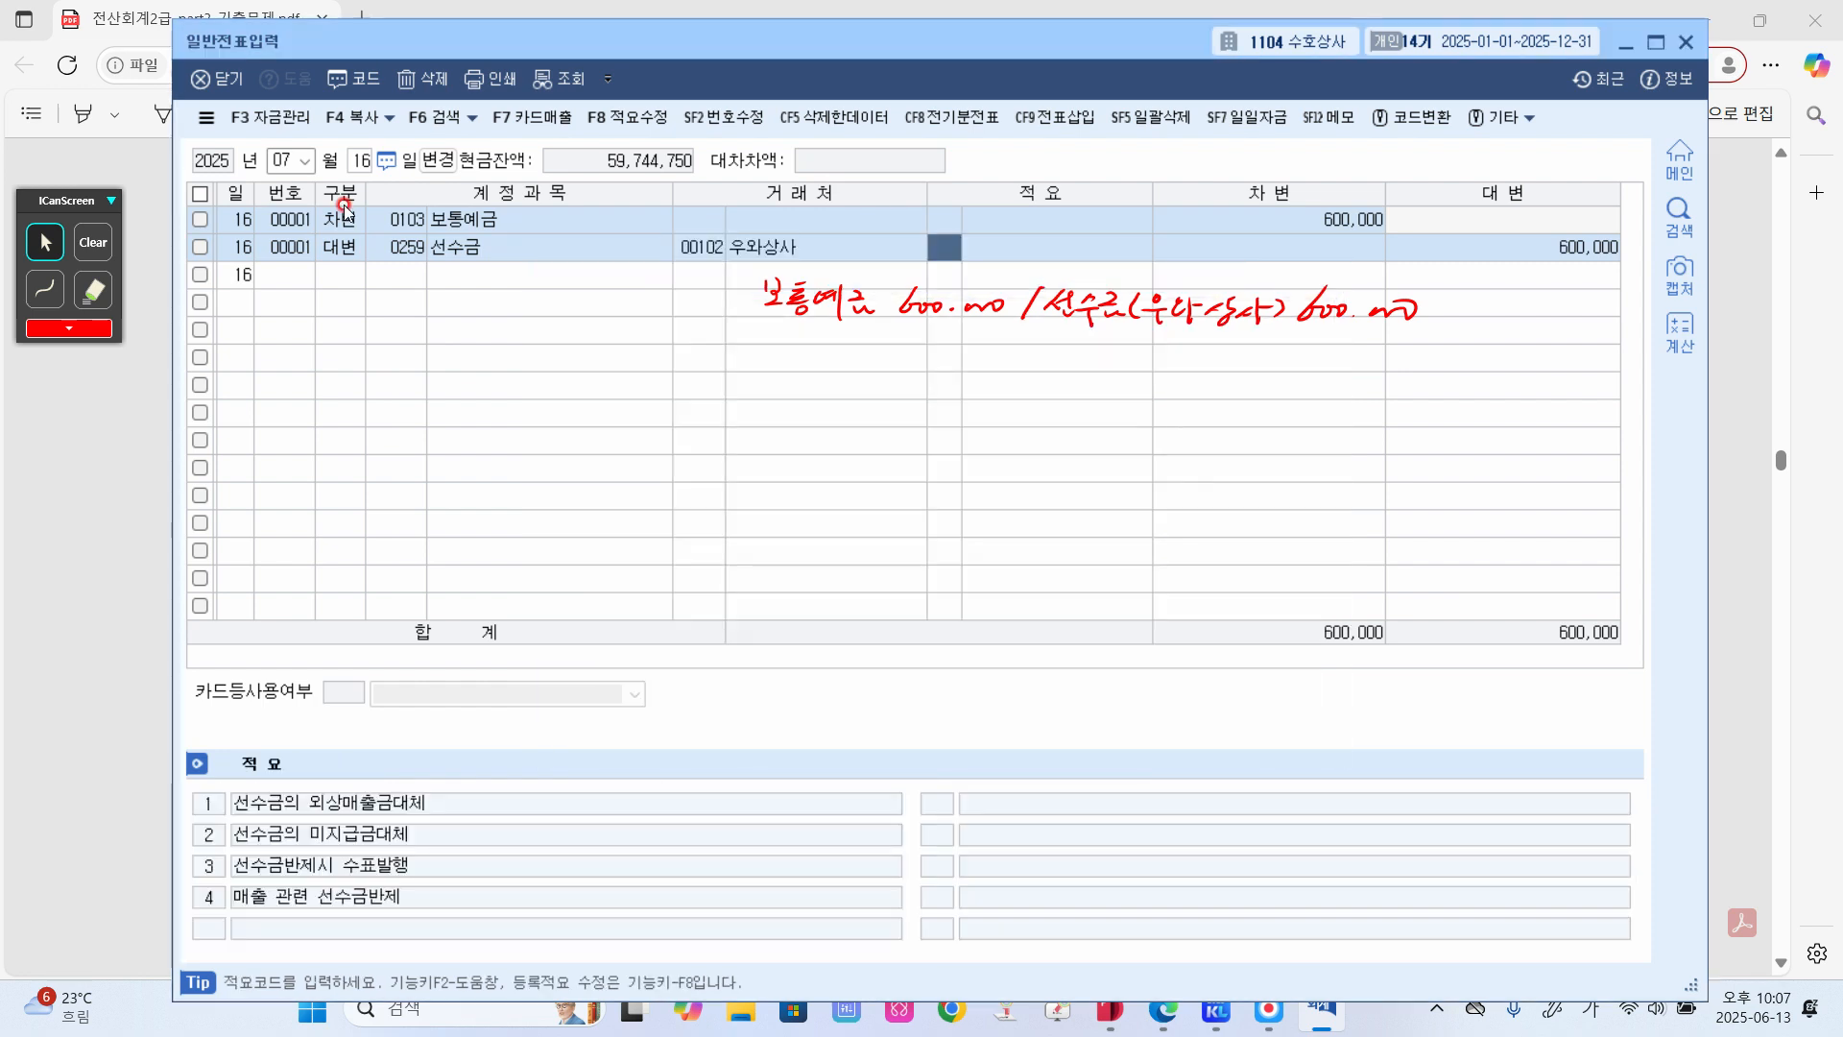
key("Return")
key("Return")
key("Return")
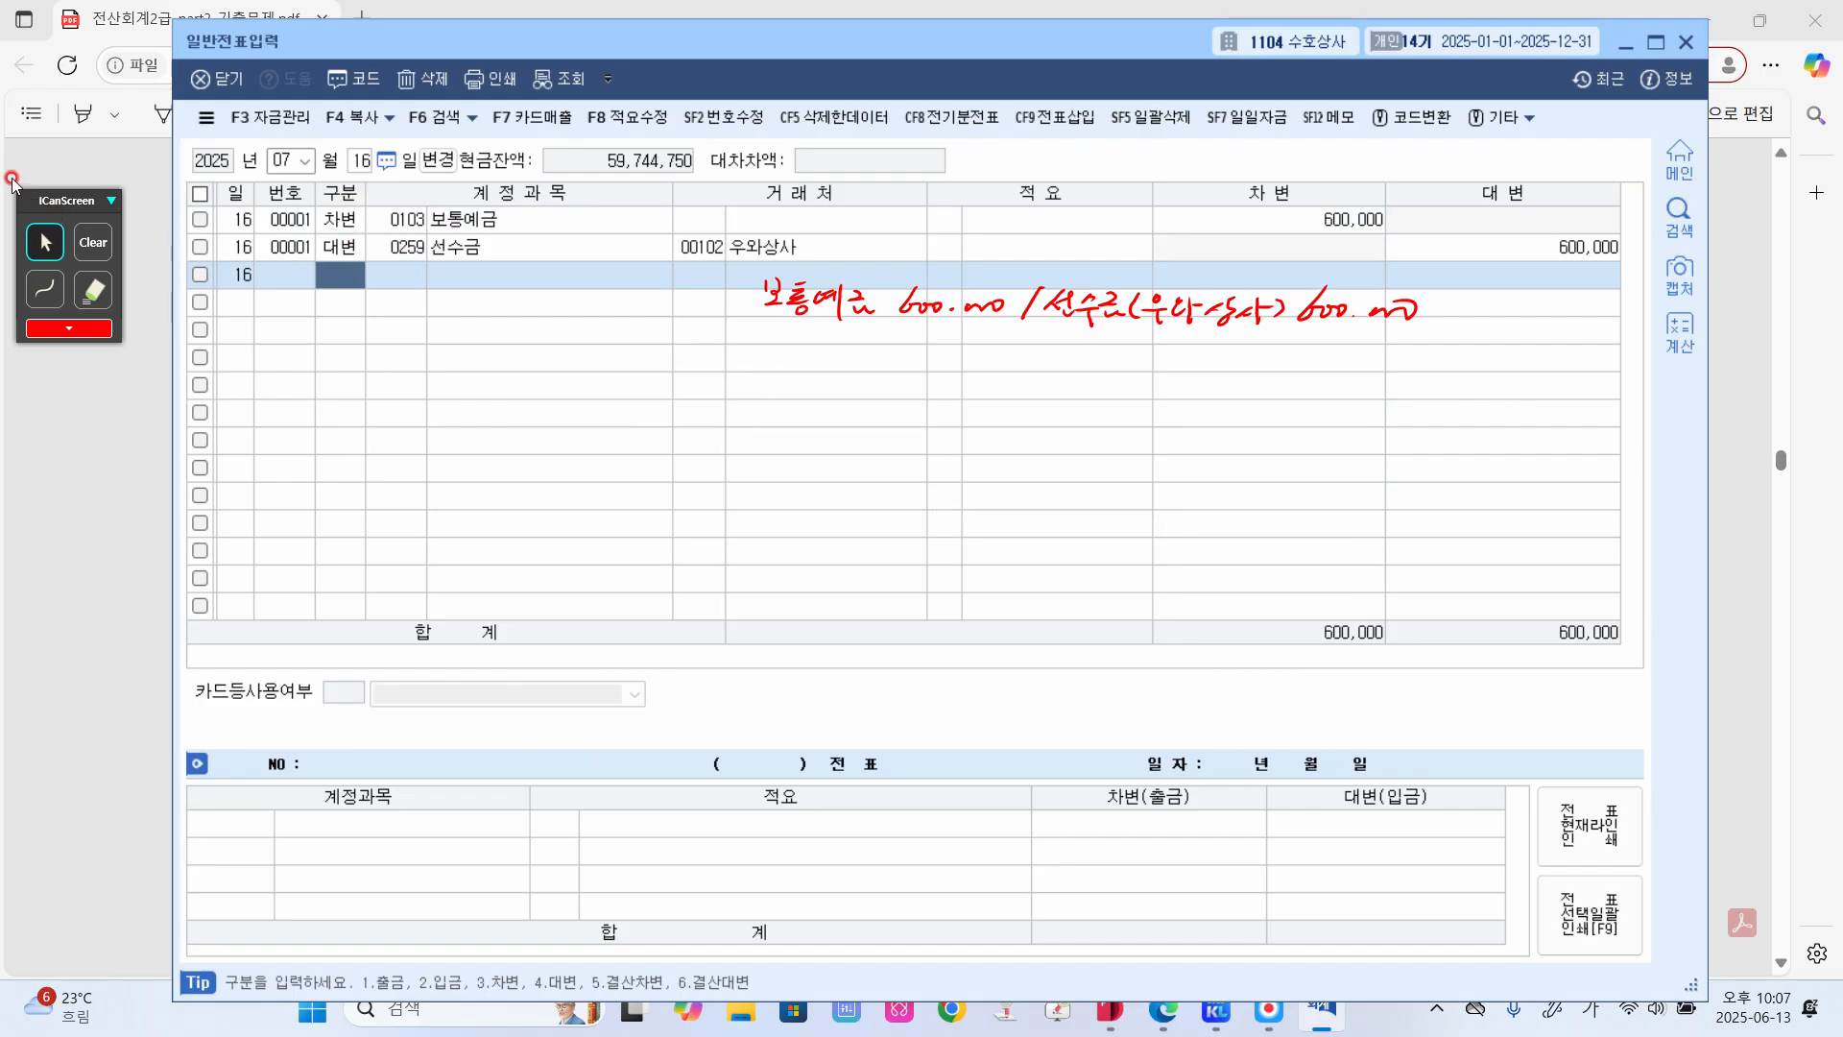
- Clear the red handwriting and return to the exam PDF at transaction (2) dated 08월 04일
left_click(93, 241)
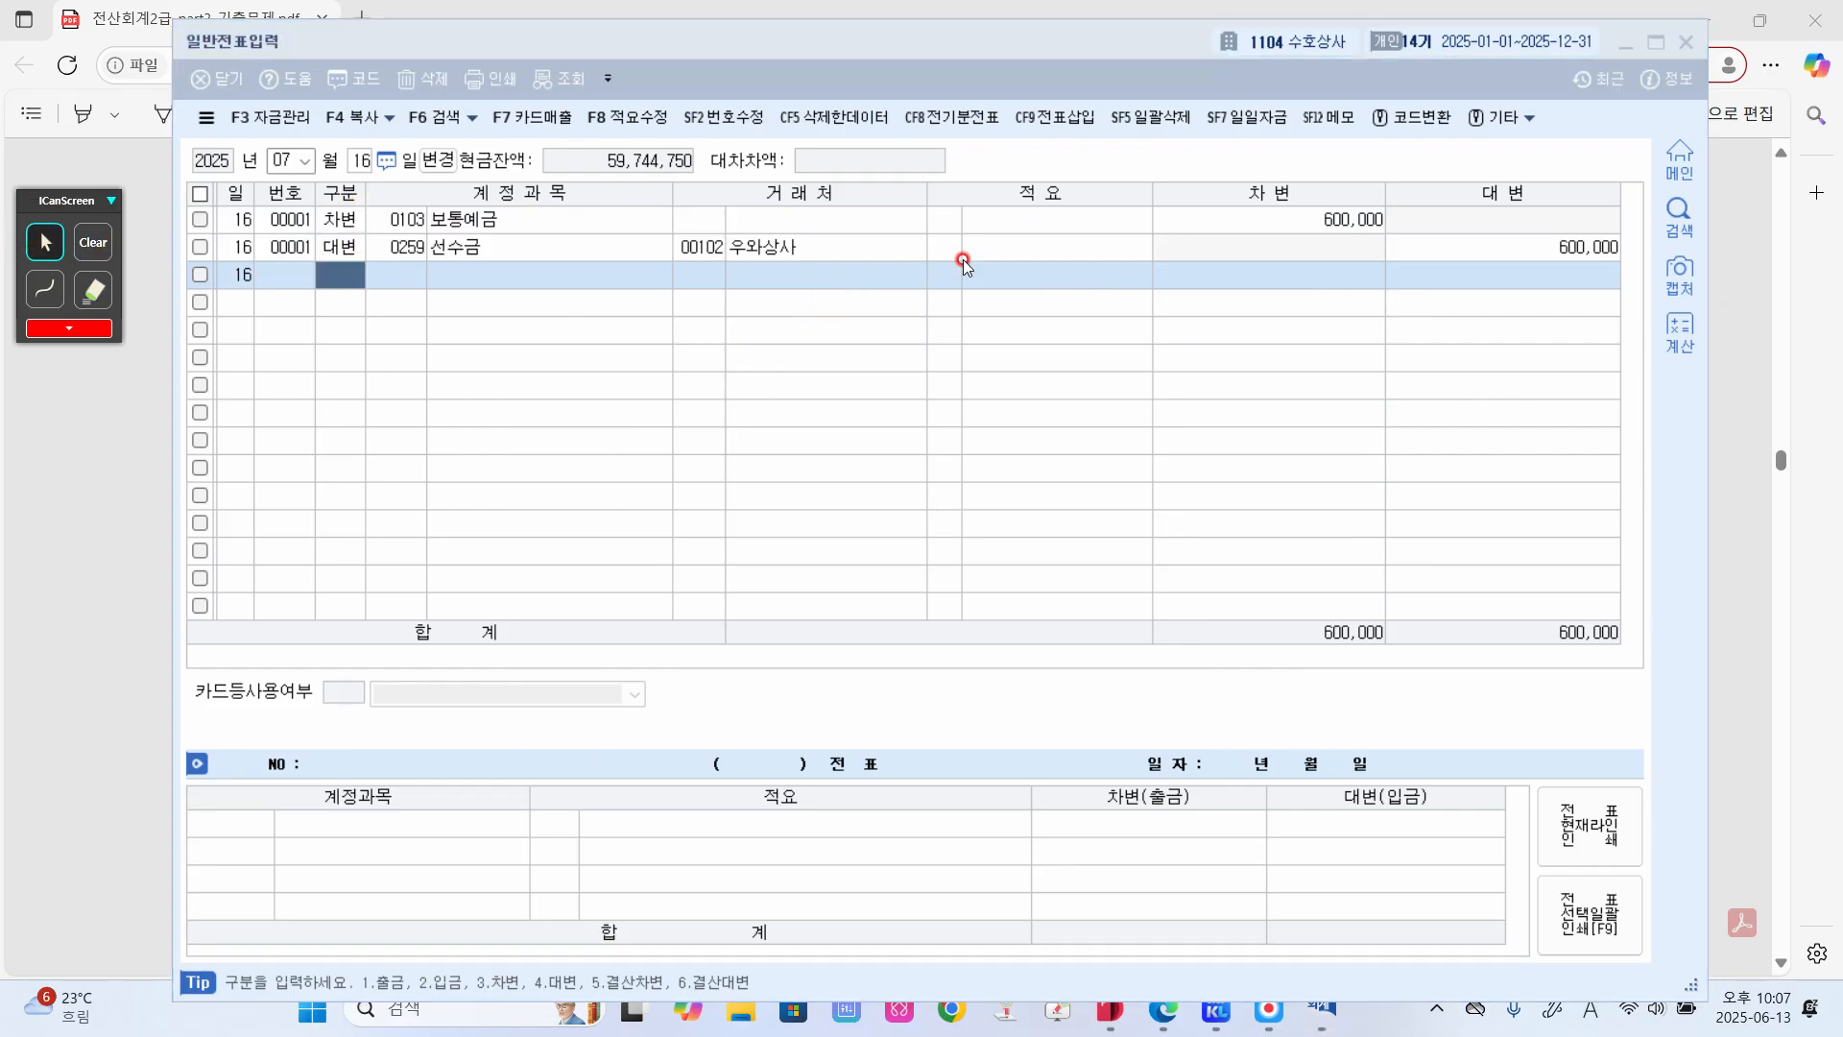
left_click(1718, 606)
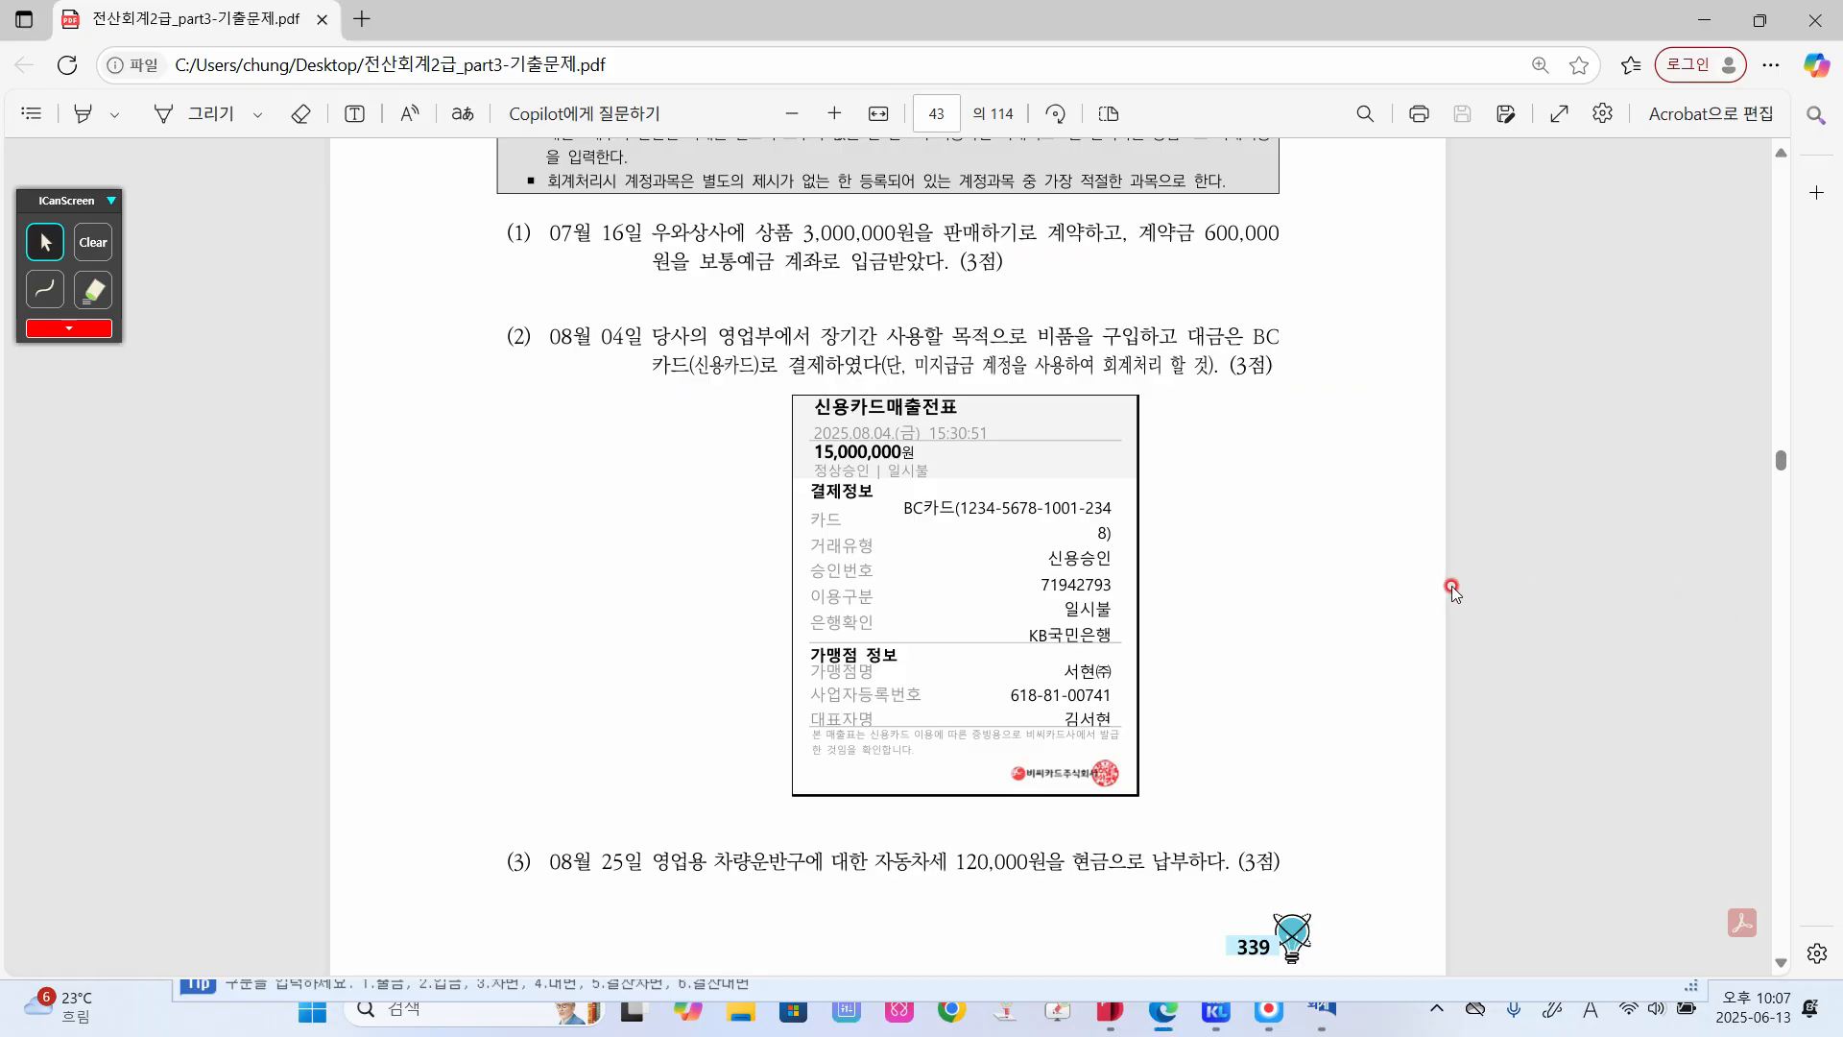
scroll(1450, 588, "down", 2)
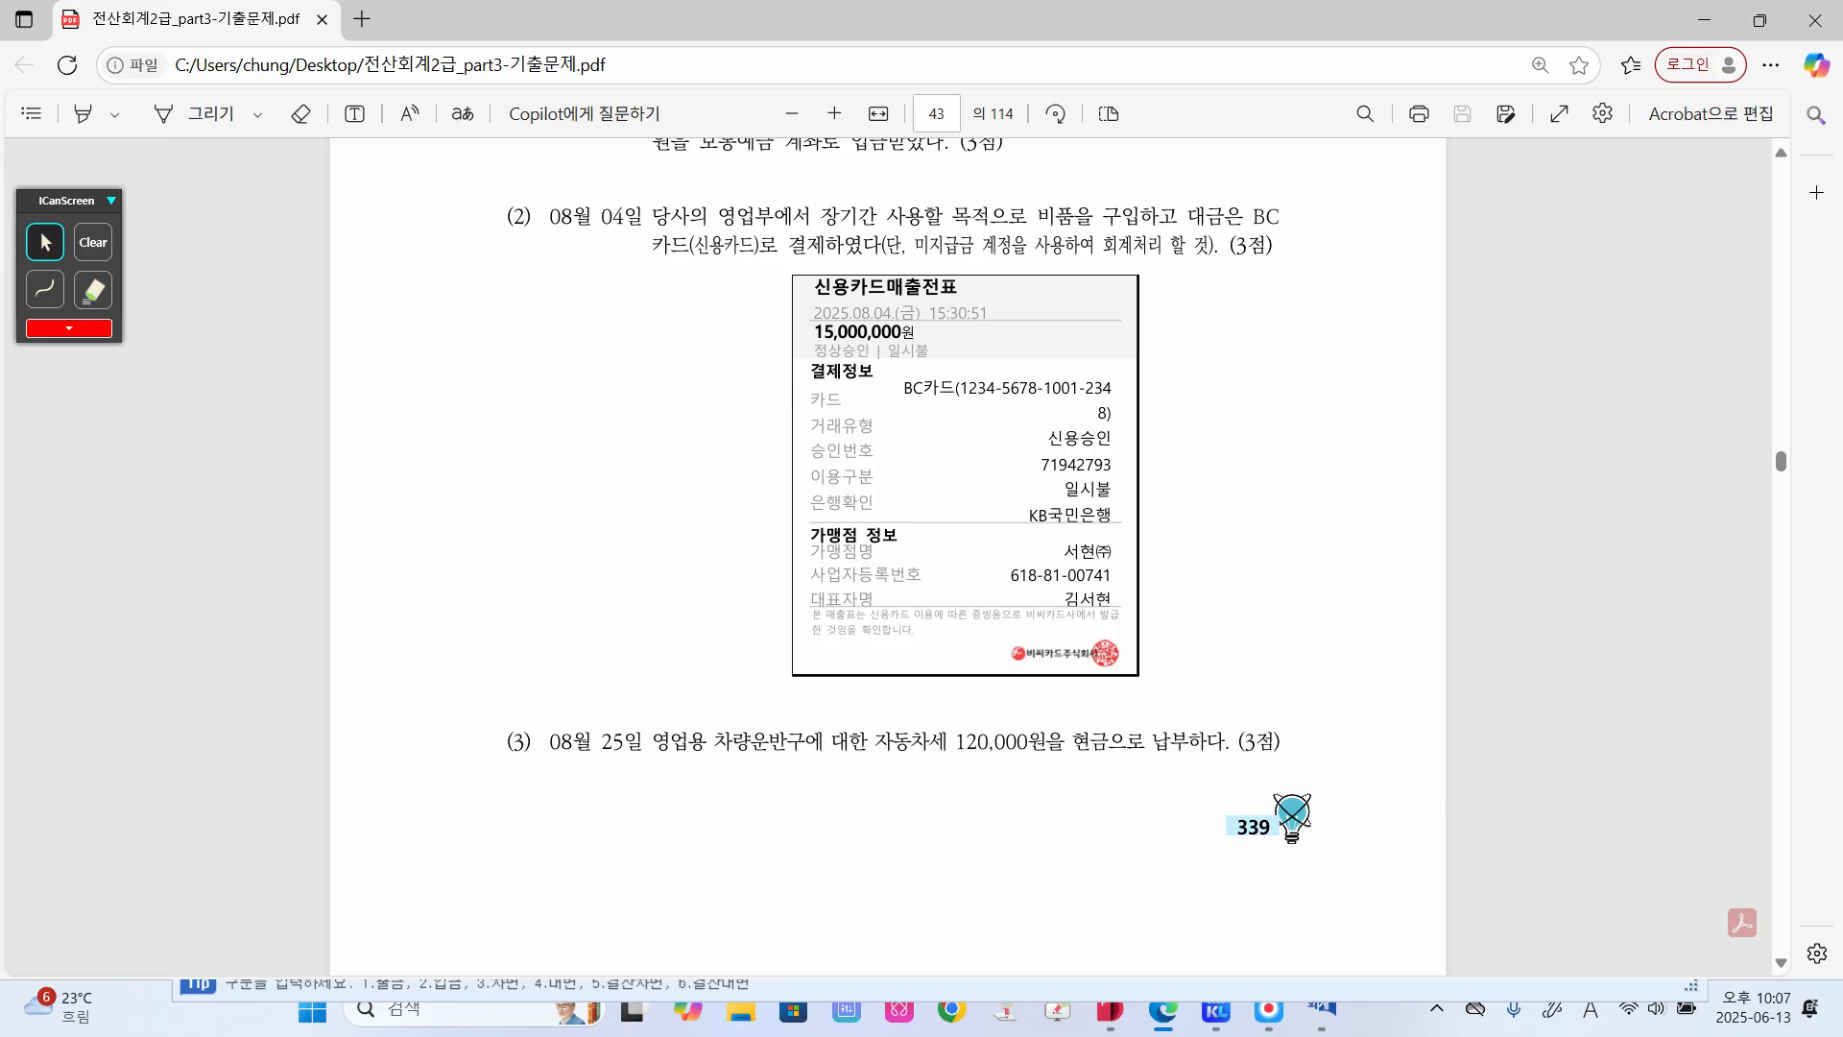
- Handwrite 비품 15,000,000 / 미지급금(BC카드) 15,000,000 in red beside the credit card slip of transaction (2)
left_click(49, 278)
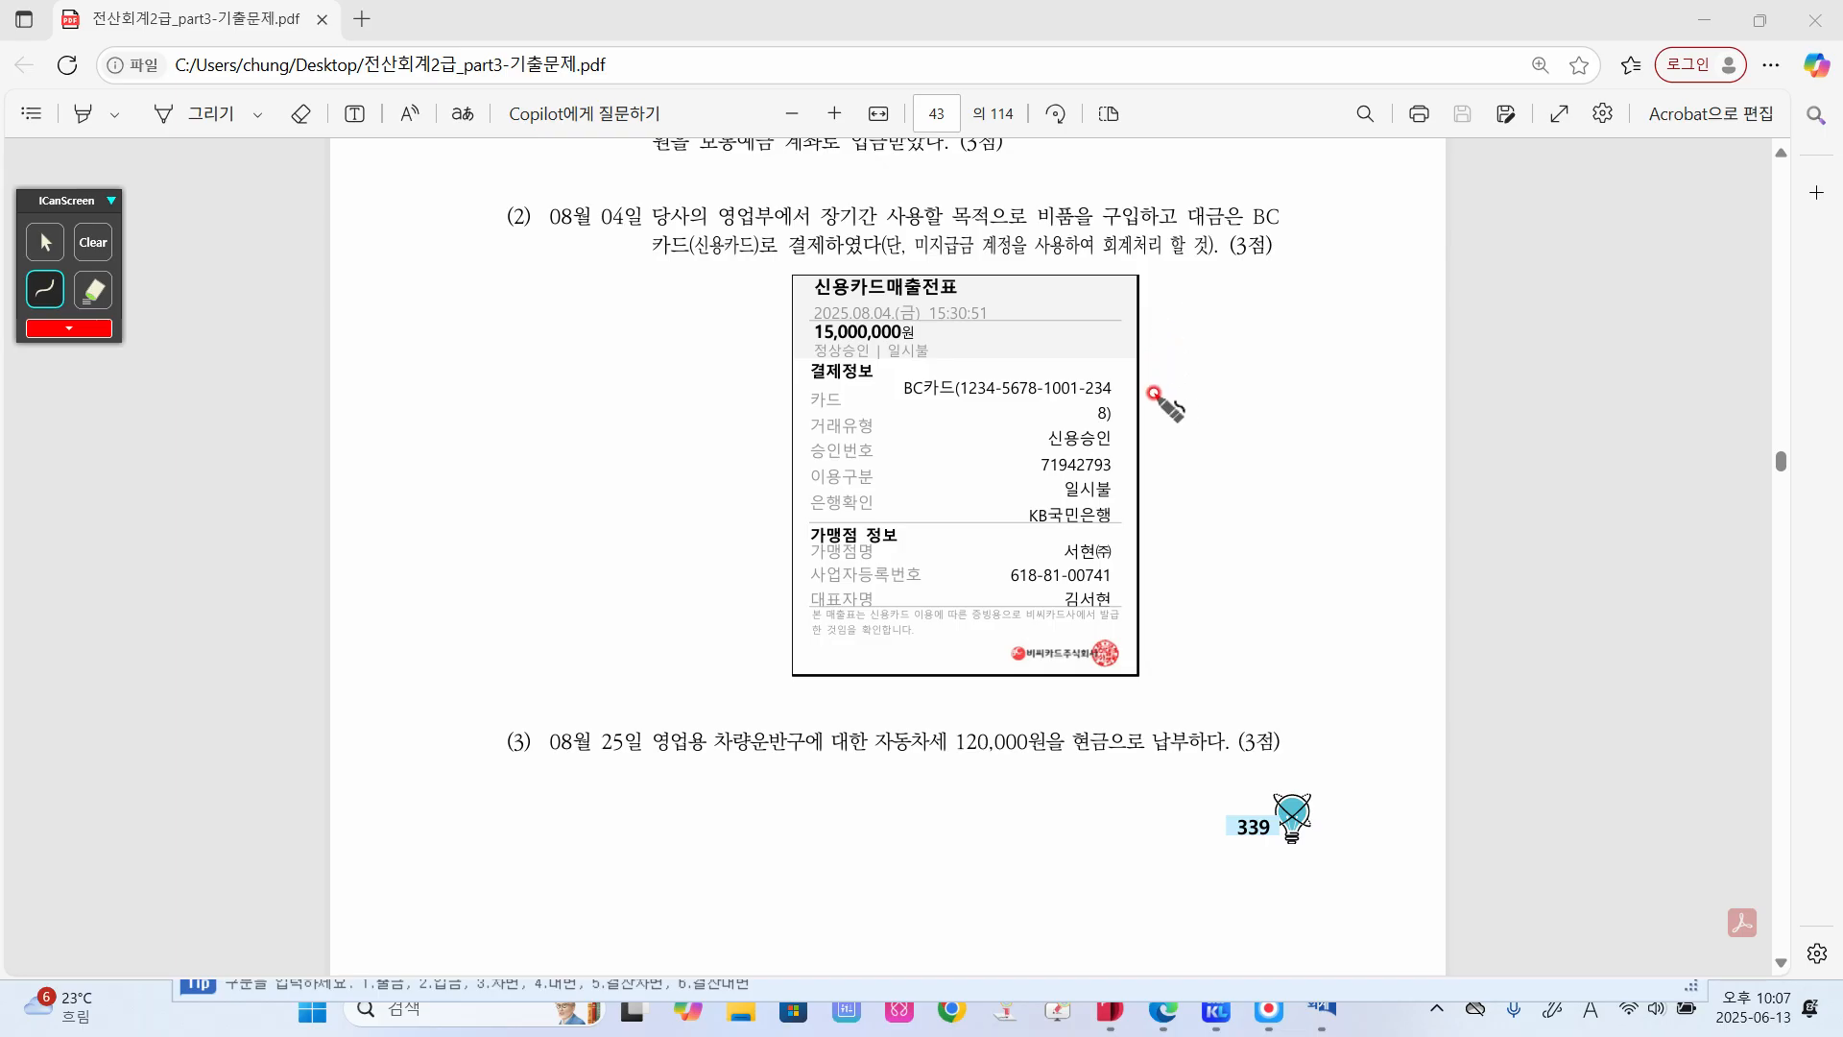
left_click_drag(1153, 390, 1162, 402)
mouse_move(1154, 394)
left_mouse_down()
mouse_move(1200, 388)
mouse_move(1207, 417)
left_mouse_up()
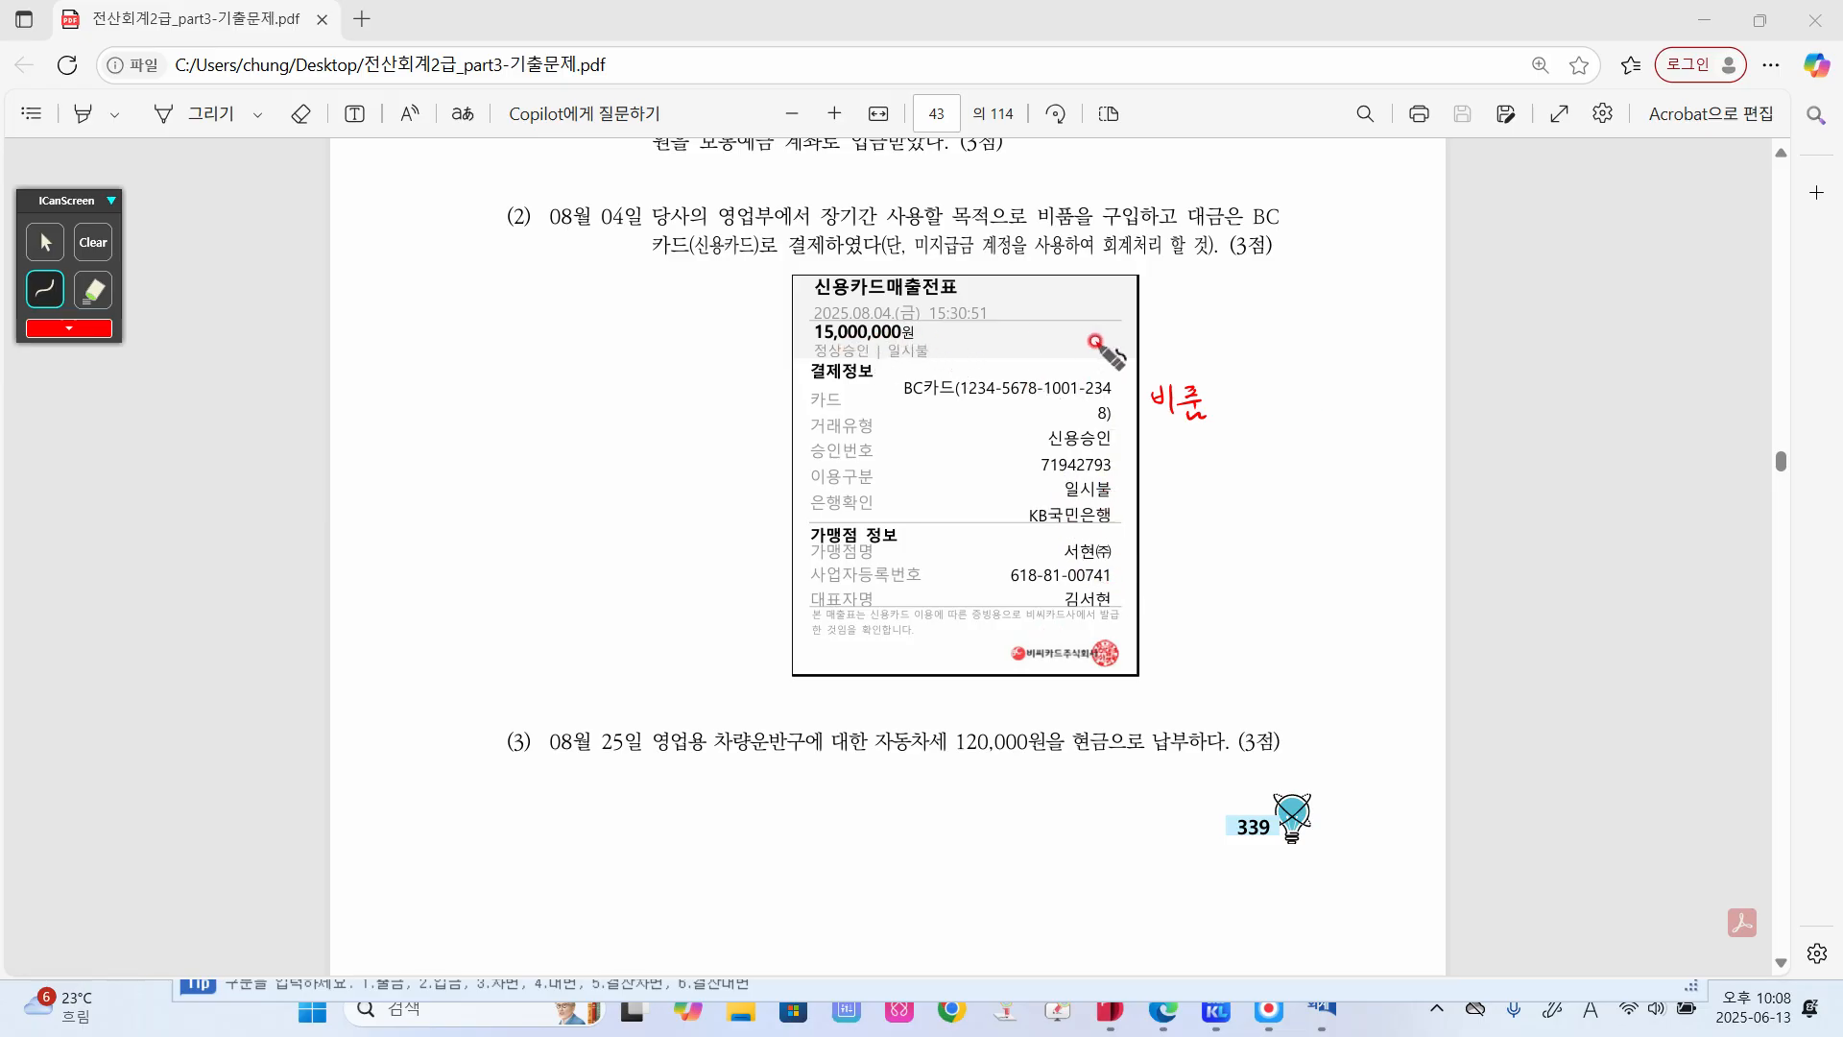
mouse_move(1241, 397)
left_mouse_down()
mouse_move(1410, 422)
mouse_move(1467, 403)
mouse_move(1673, 416)
left_mouse_up()
left_click(1309, 411)
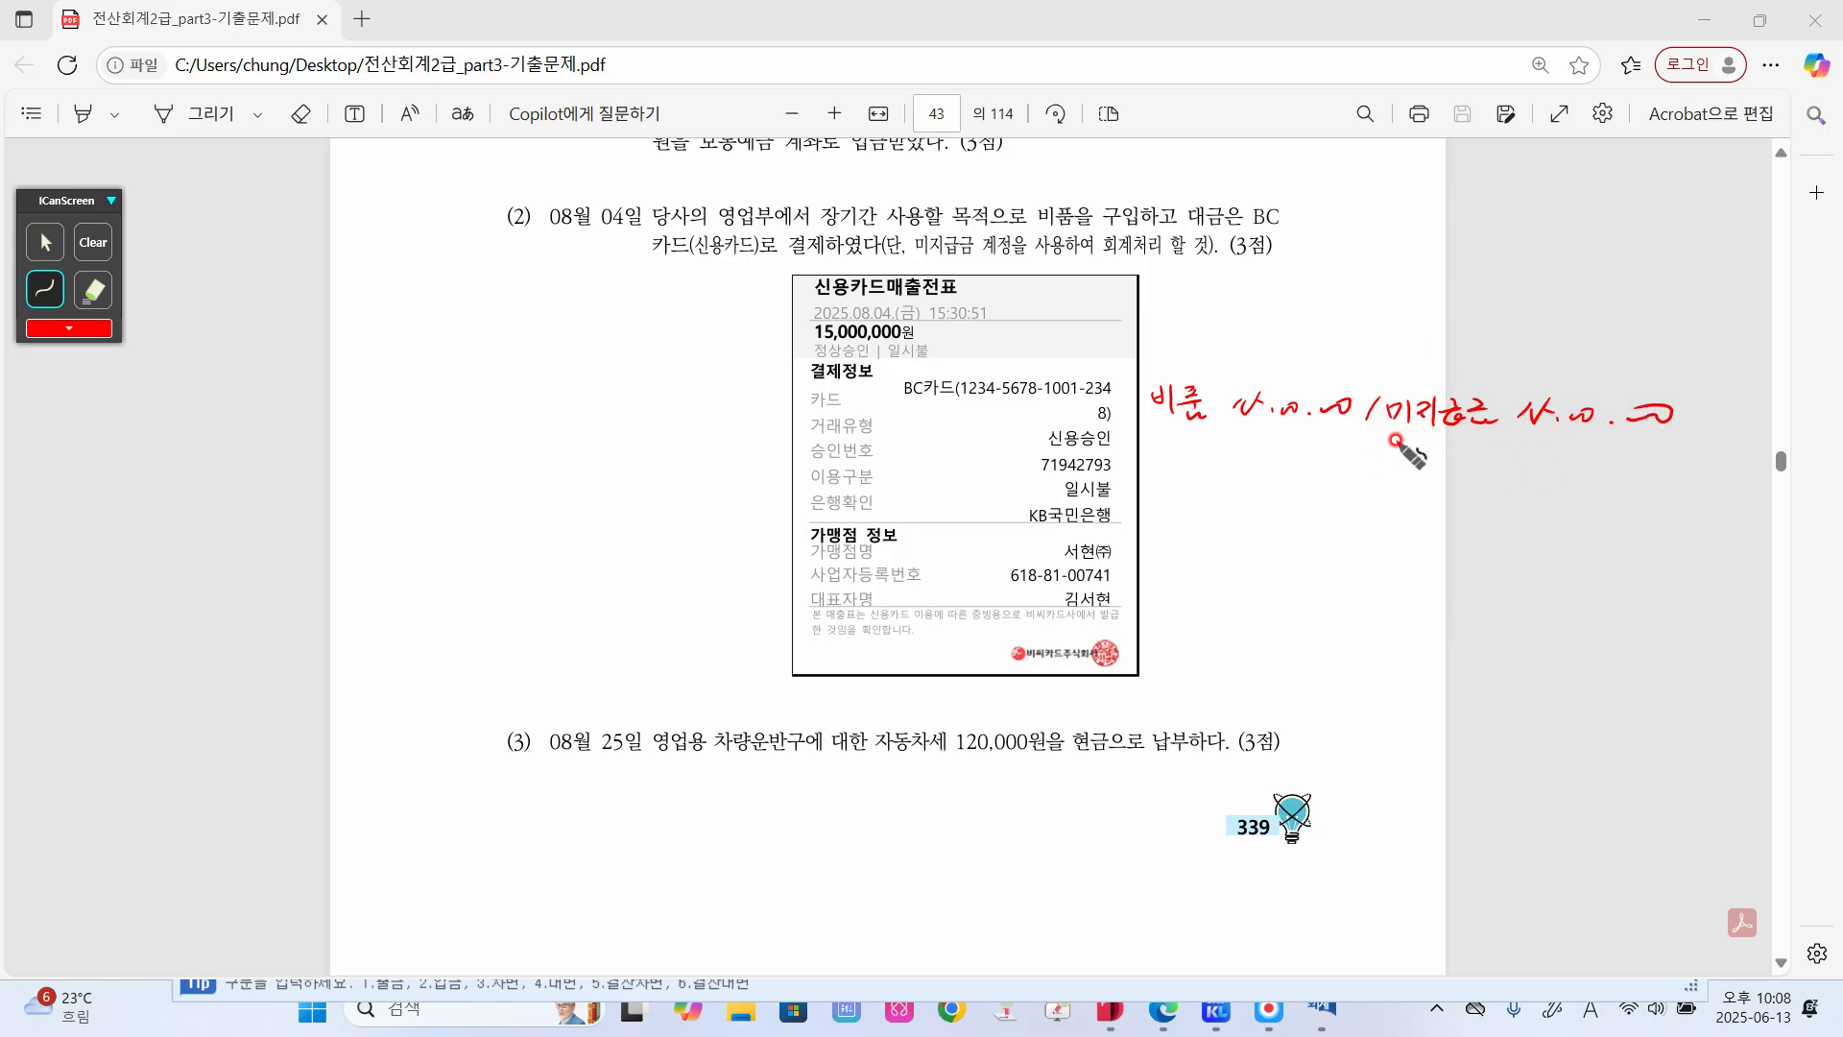
mouse_move(1398, 452)
left_mouse_down()
mouse_move(1394, 474)
mouse_move(1456, 459)
mouse_move(1507, 477)
left_mouse_up()
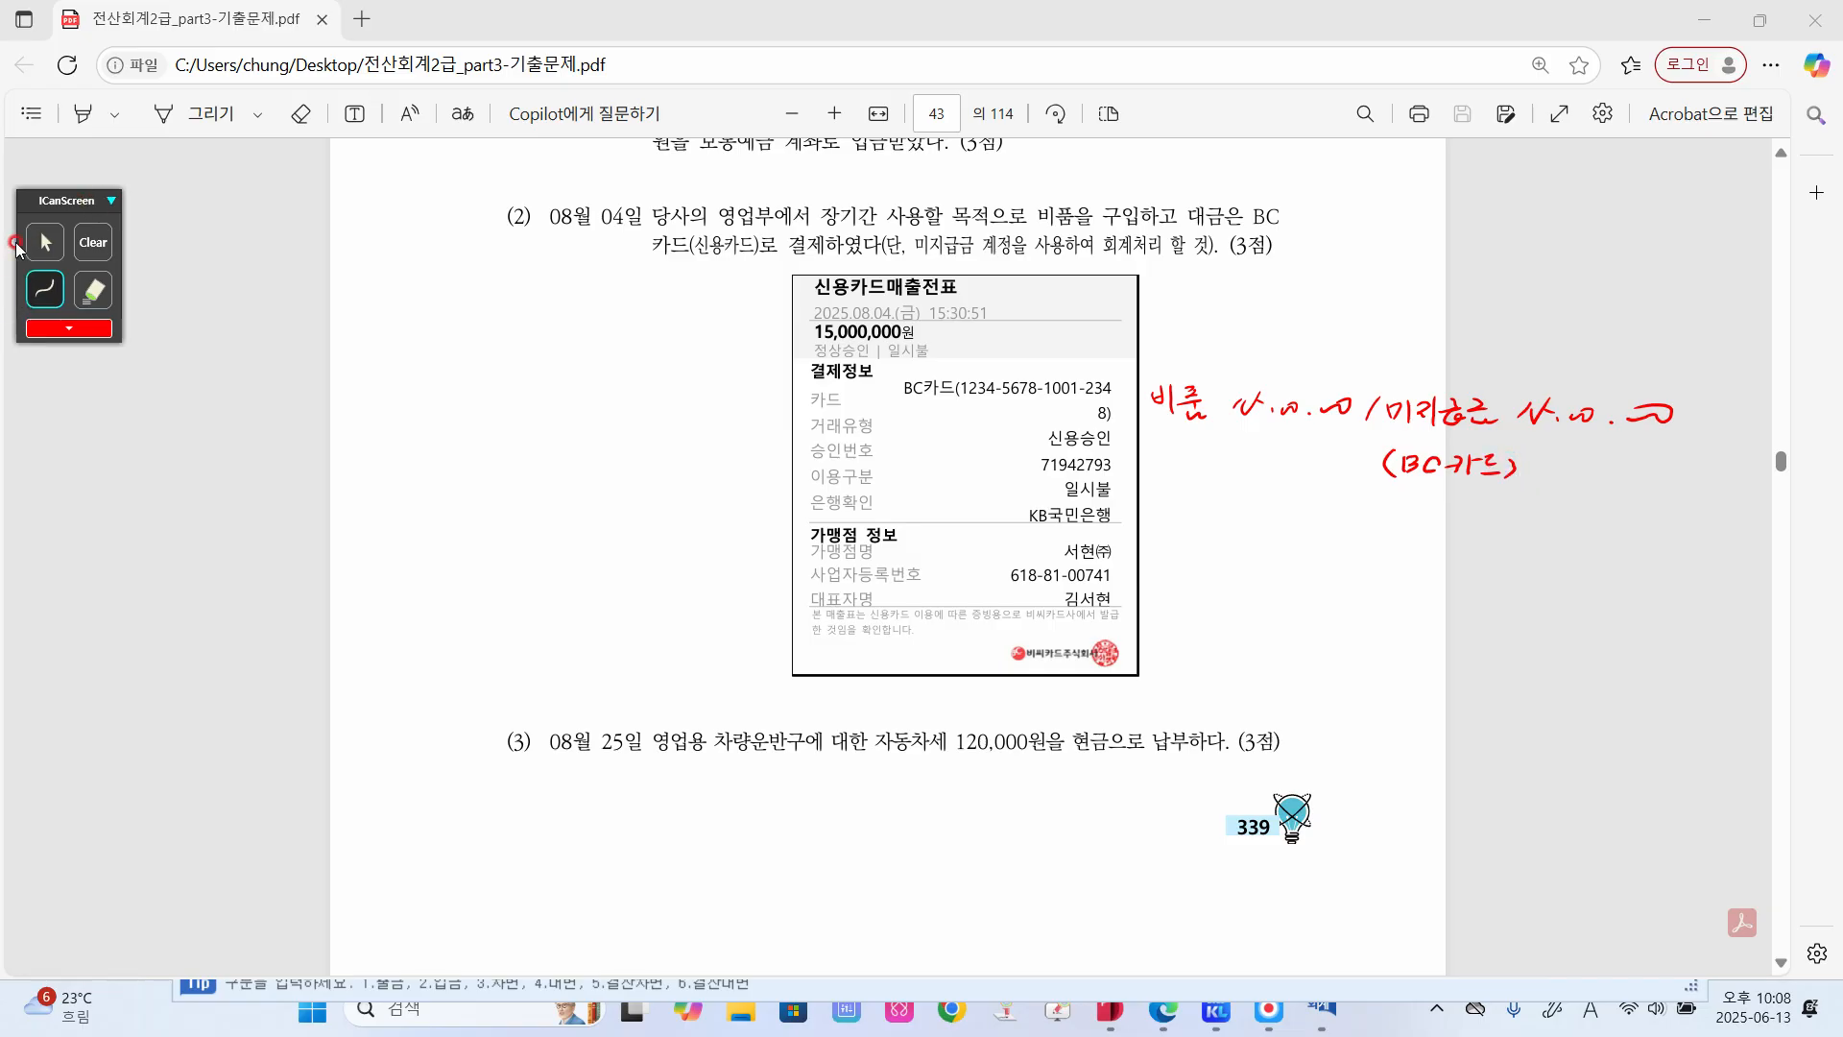
left_click(36, 250)
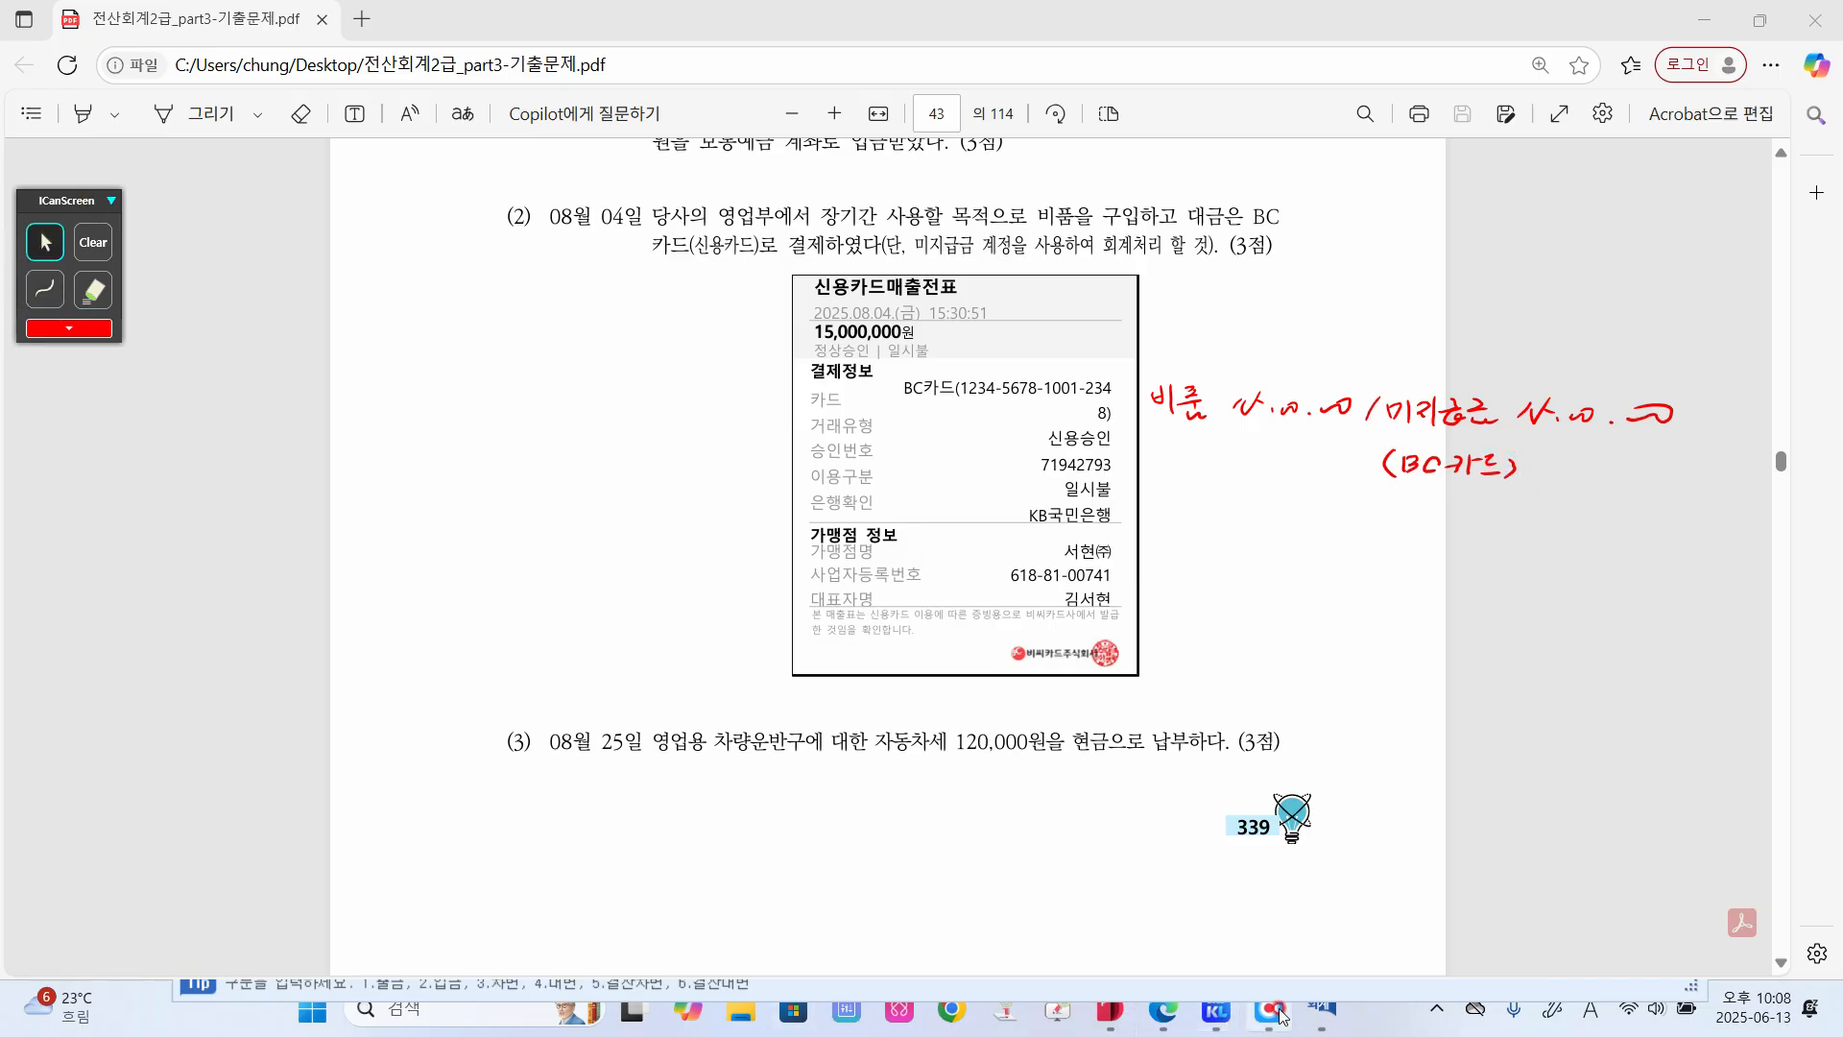
- Switch back to 일반전표입력 in KcLep and set the voucher date to 08월 4일
left_click(1323, 1009)
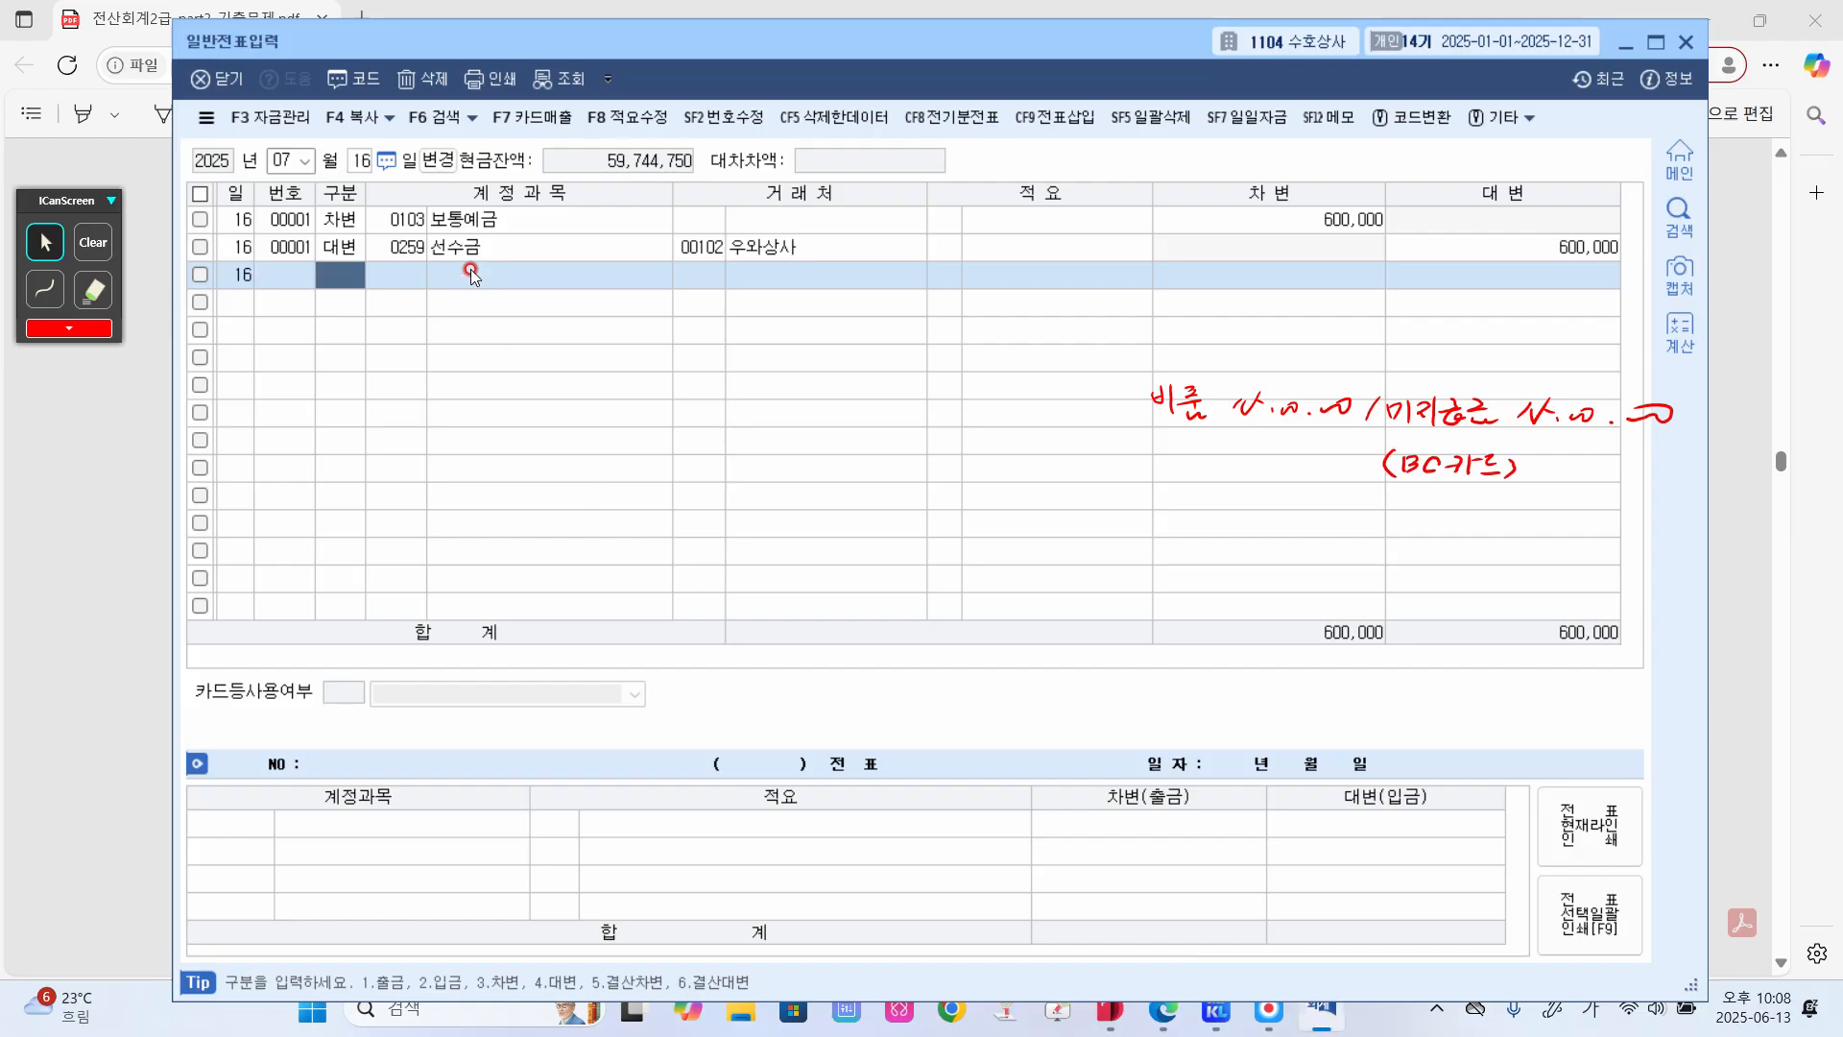
left_click(308, 161)
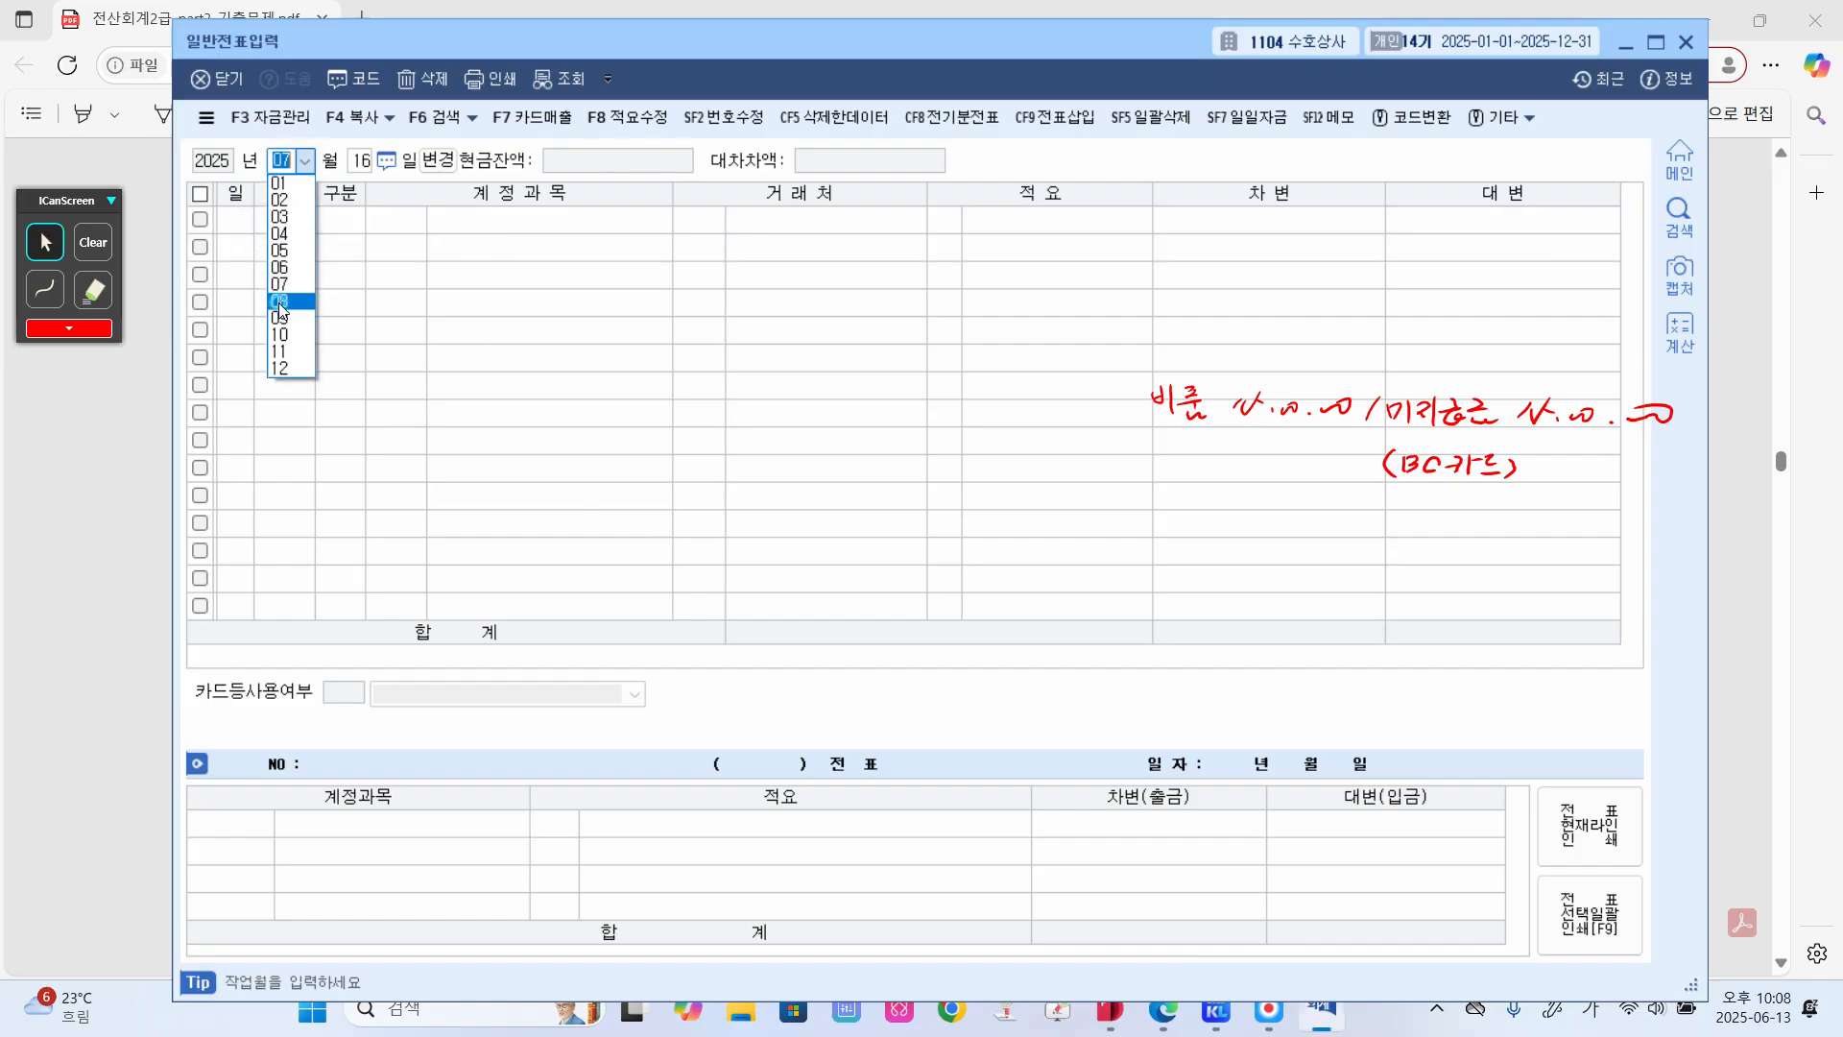
left_click(280, 302)
type("4")
key("Return")
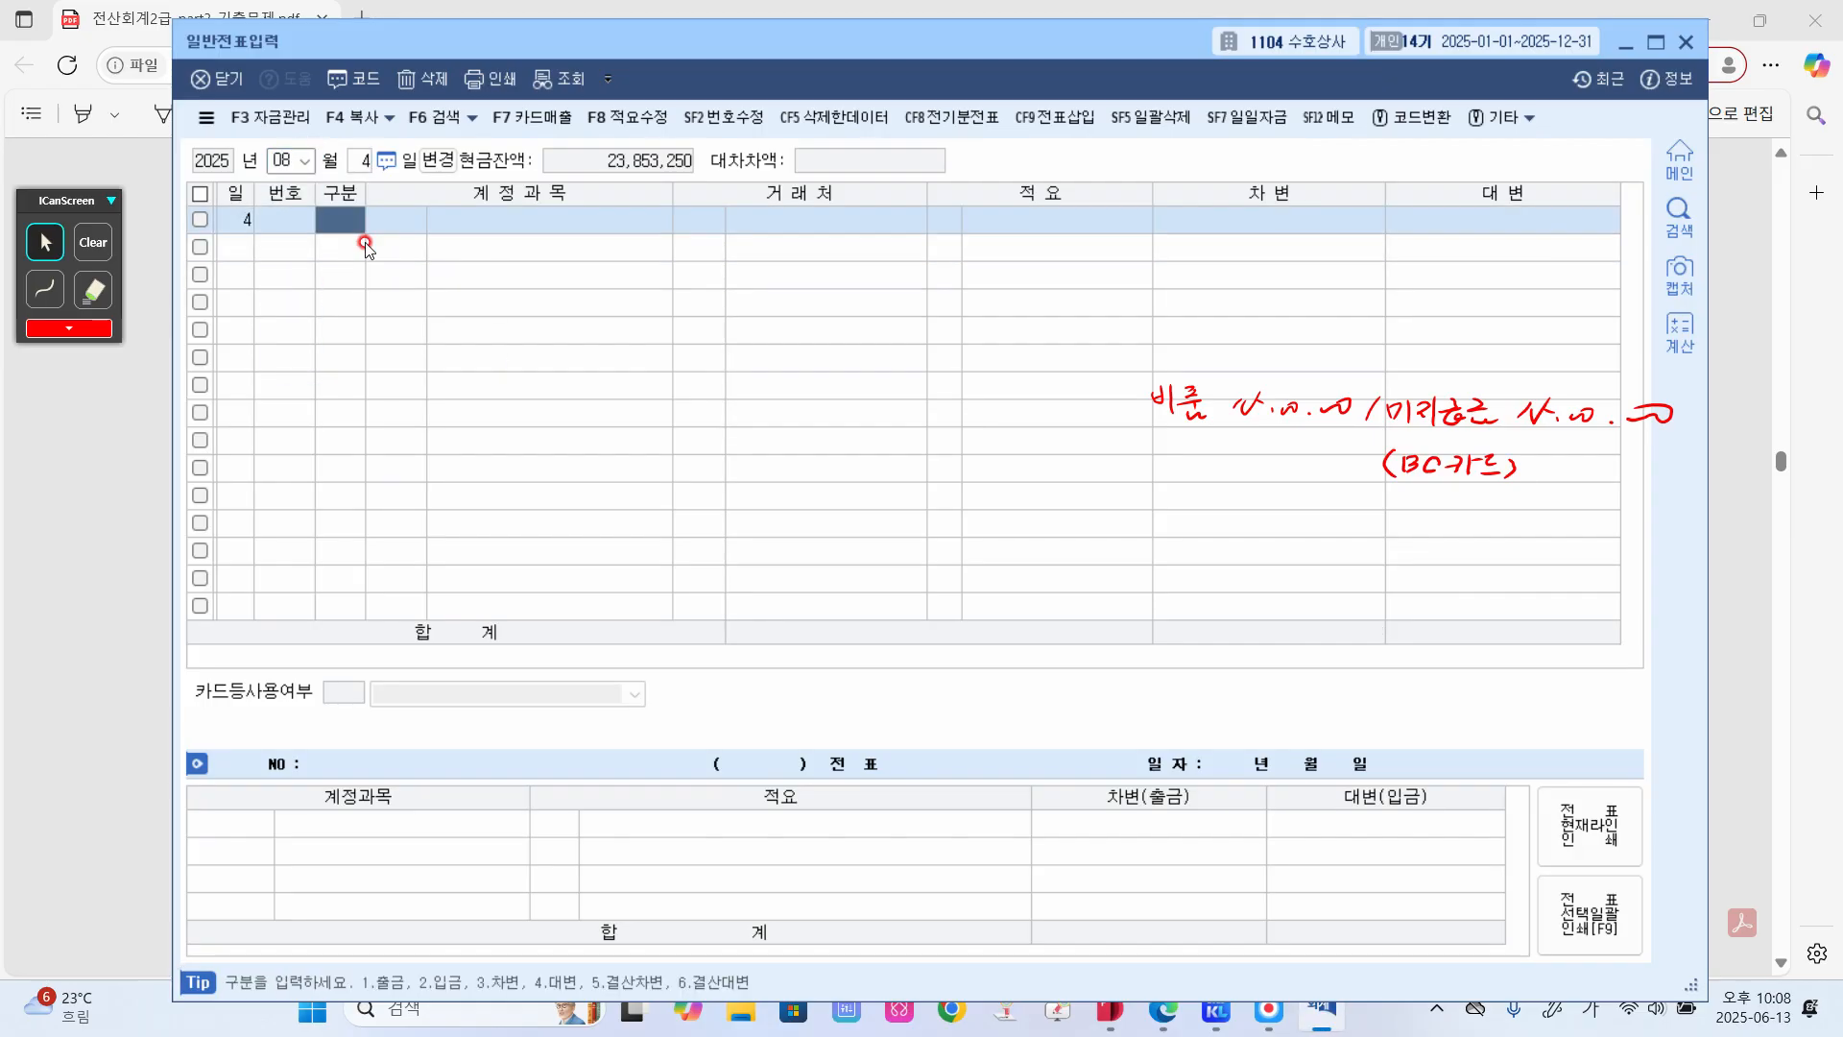
- Enter a 차변 line for 0212 비품 of 15,000,000, leaving 거래처 and 적요 blank
type("3")
key("Return")
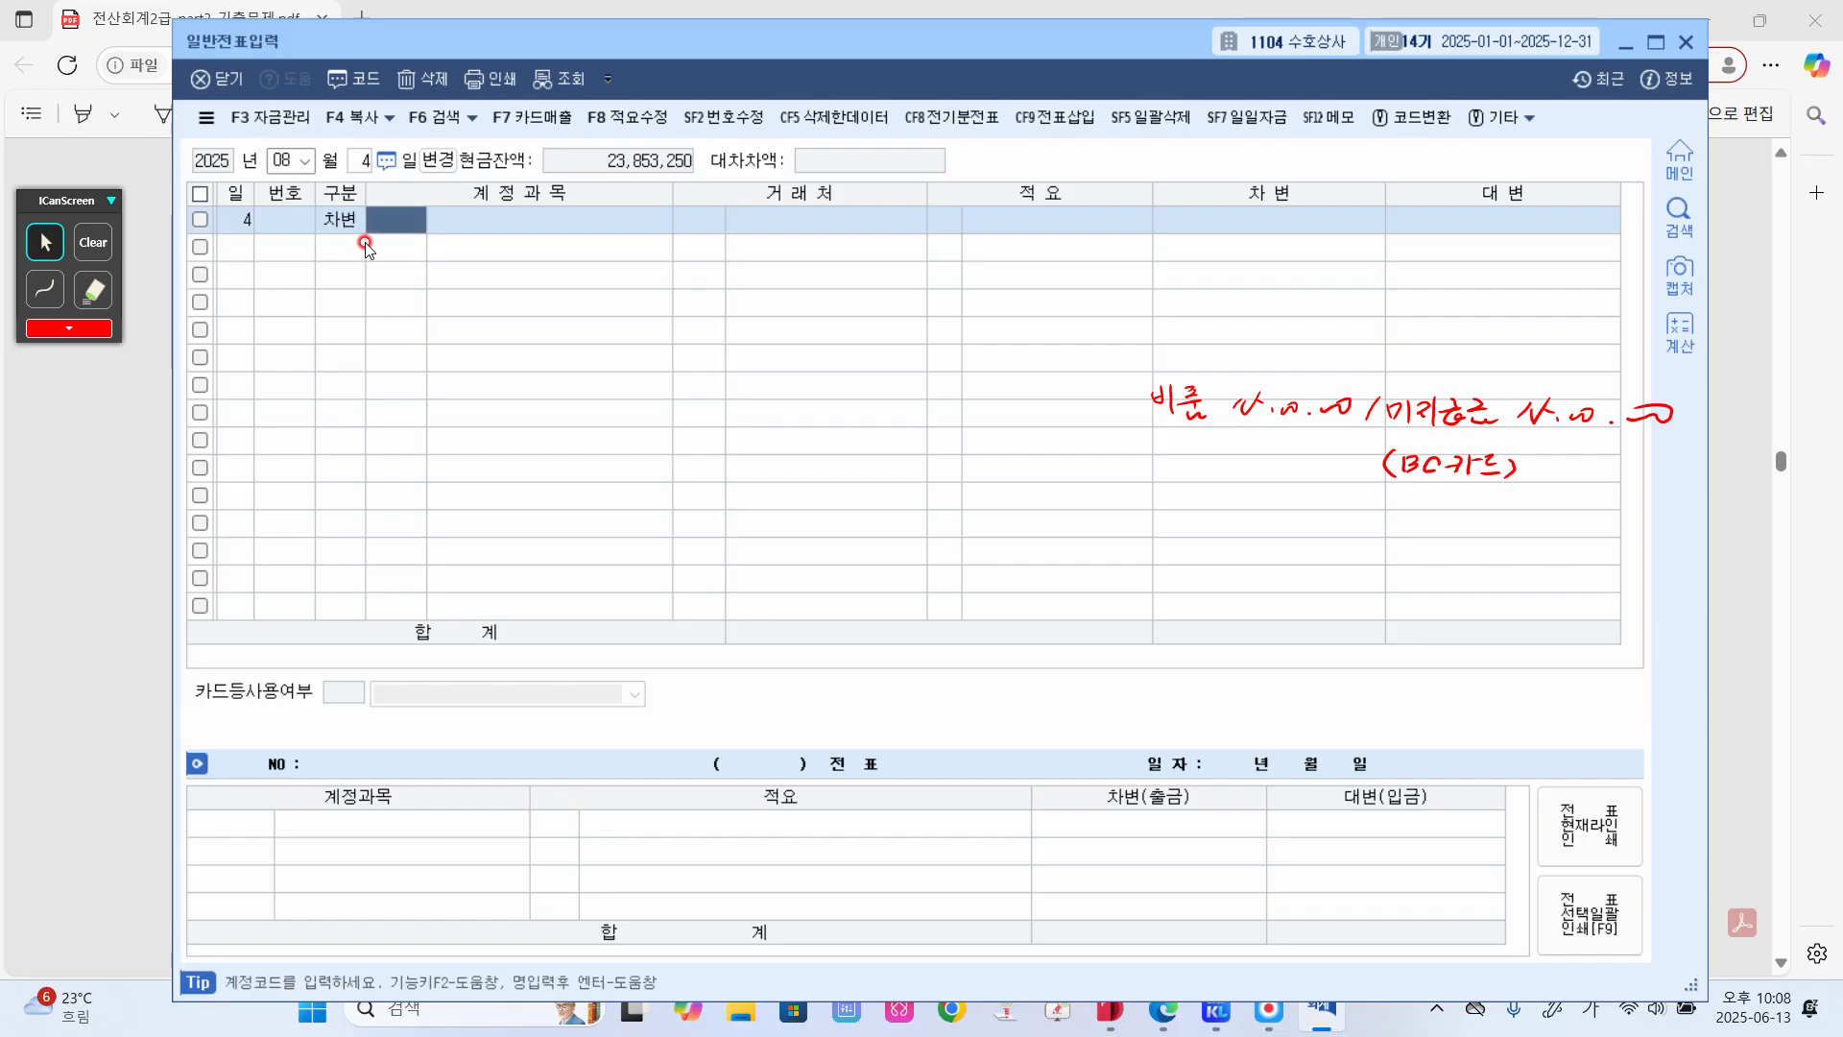
type("비품")
key("Return")
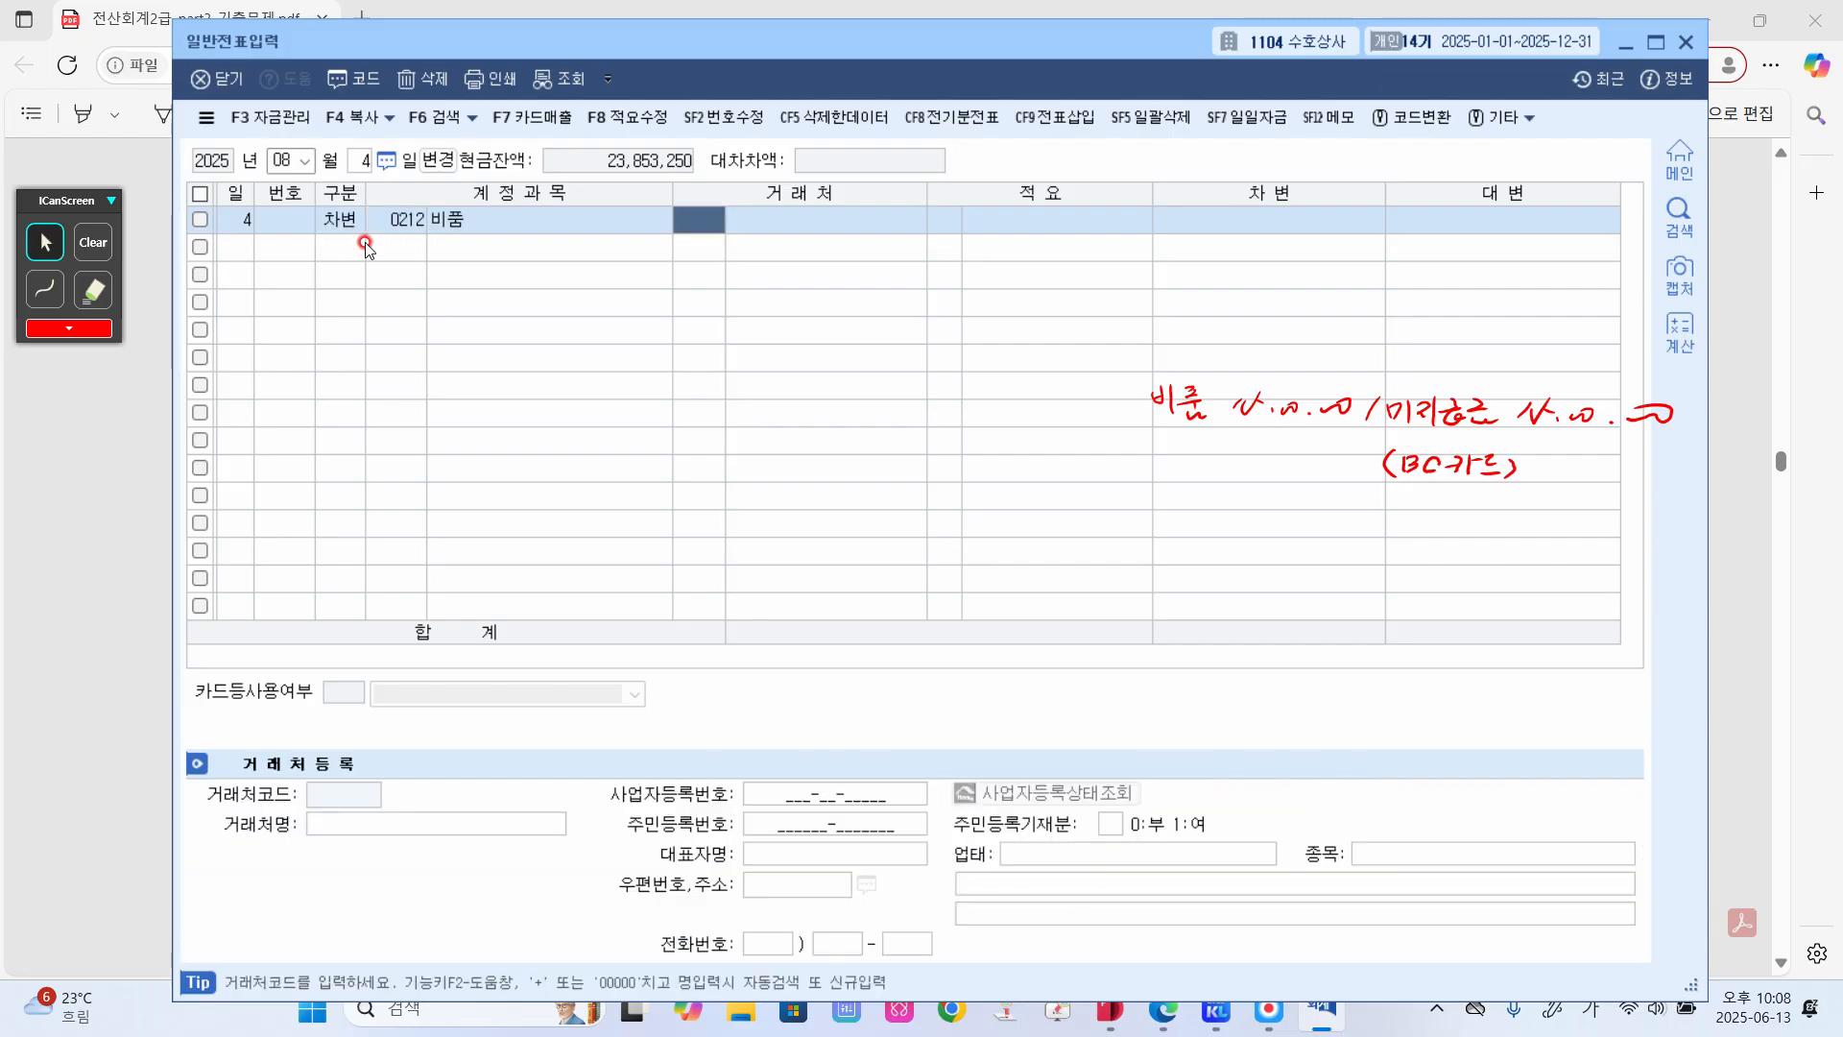
key("Return")
key("Return")
key("Return")
key("Return")
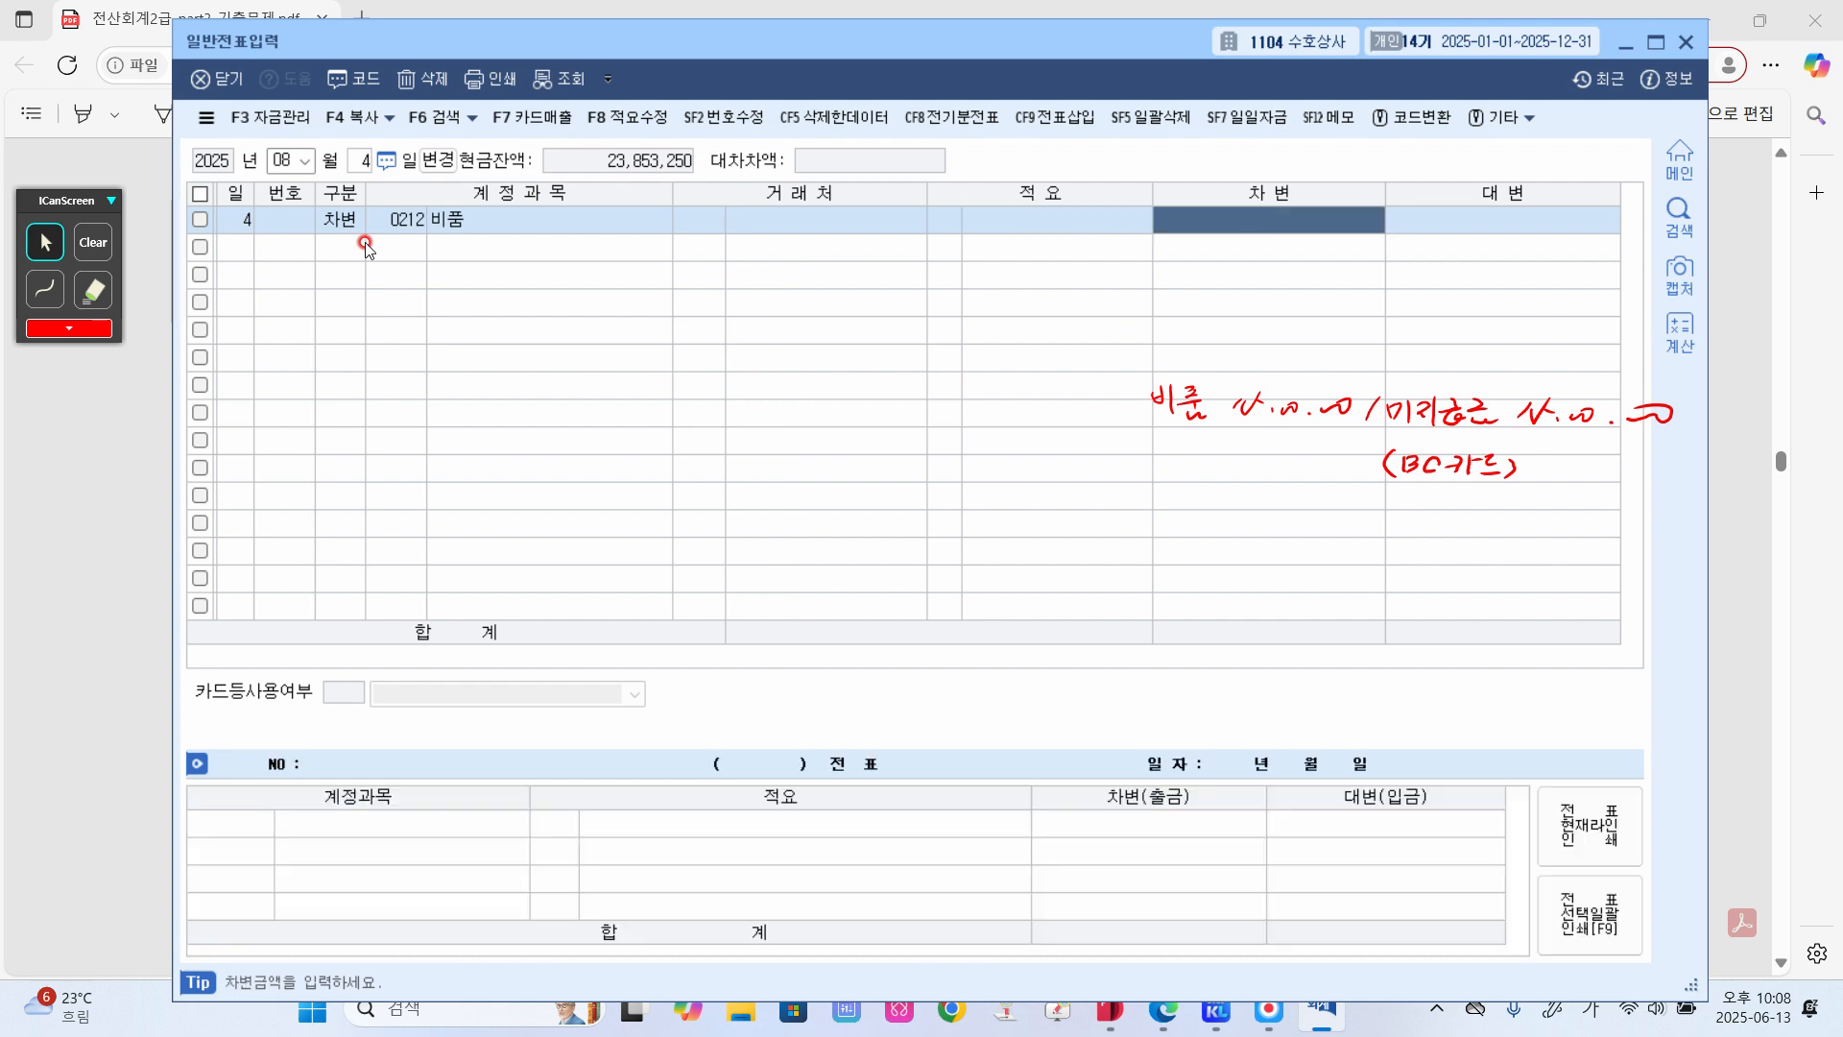
type("15,000,000")
key("Return")
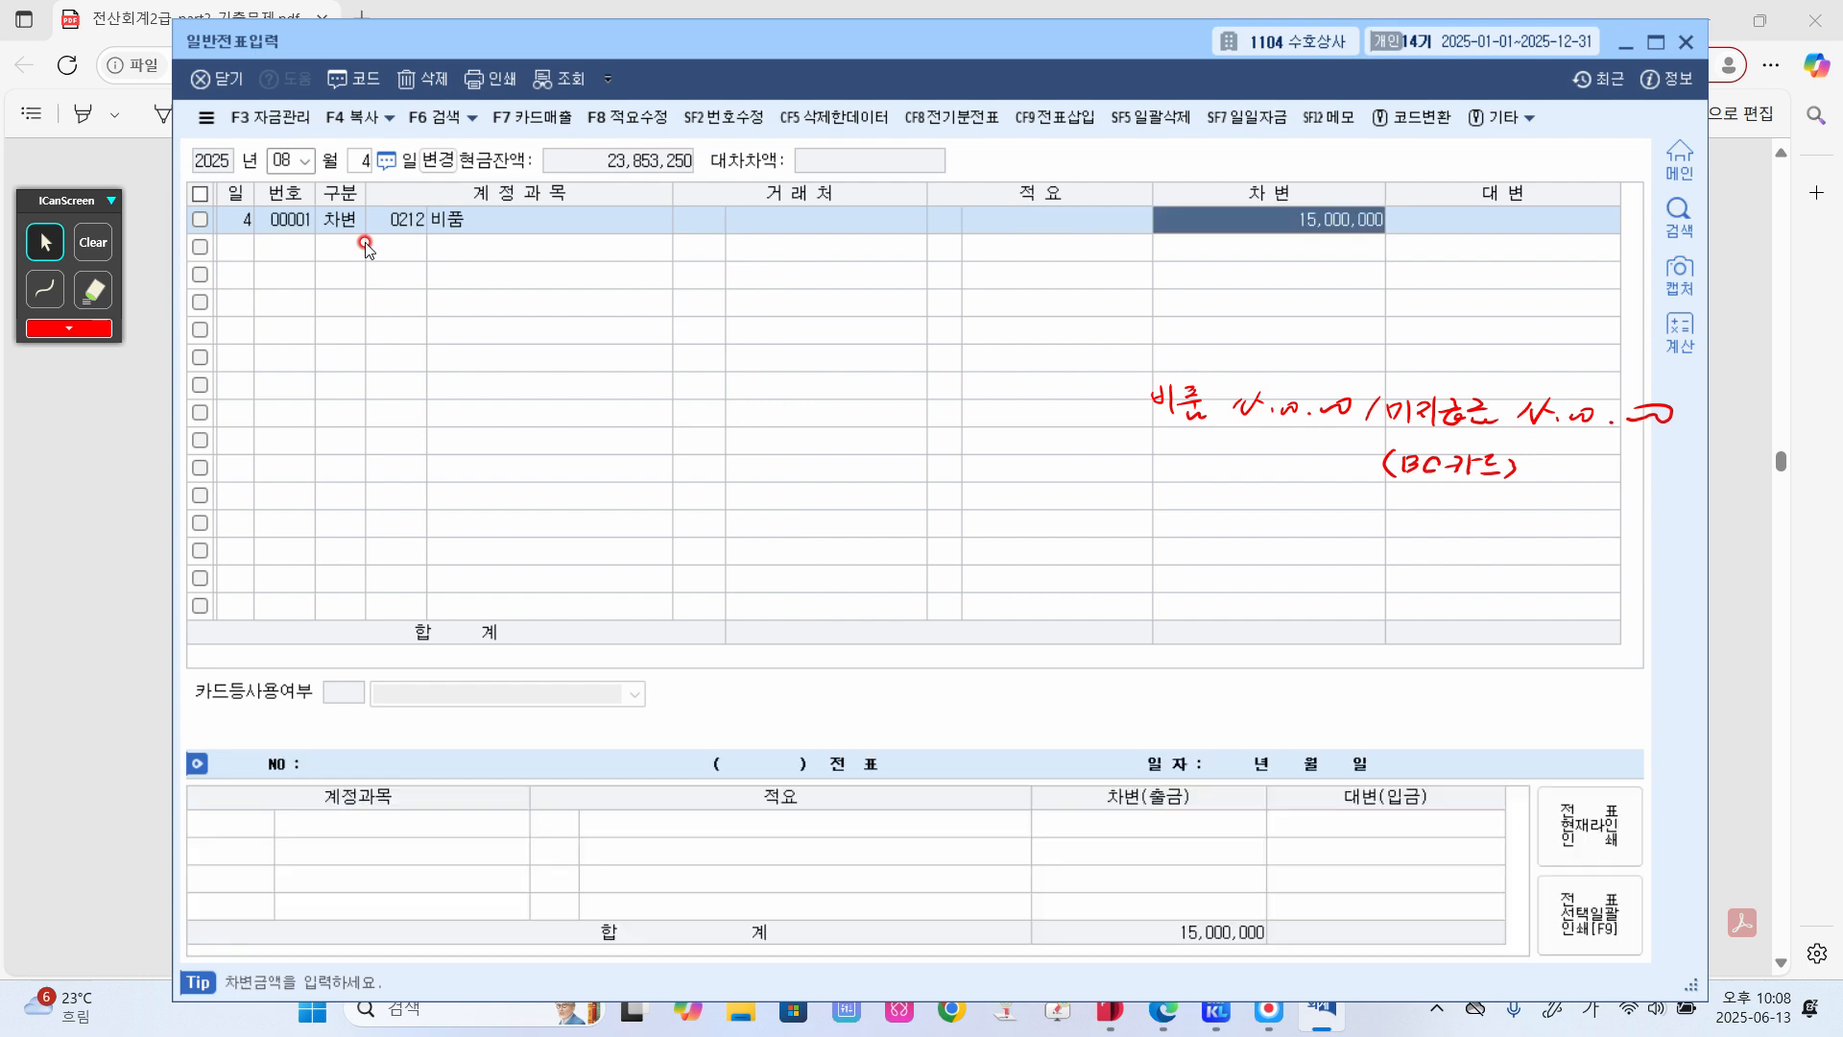
key("Return")
- Add a 대변 line for 0253 미지급금 of 15,000,000 with BC카드 as 거래처 and no 적요
type("253")
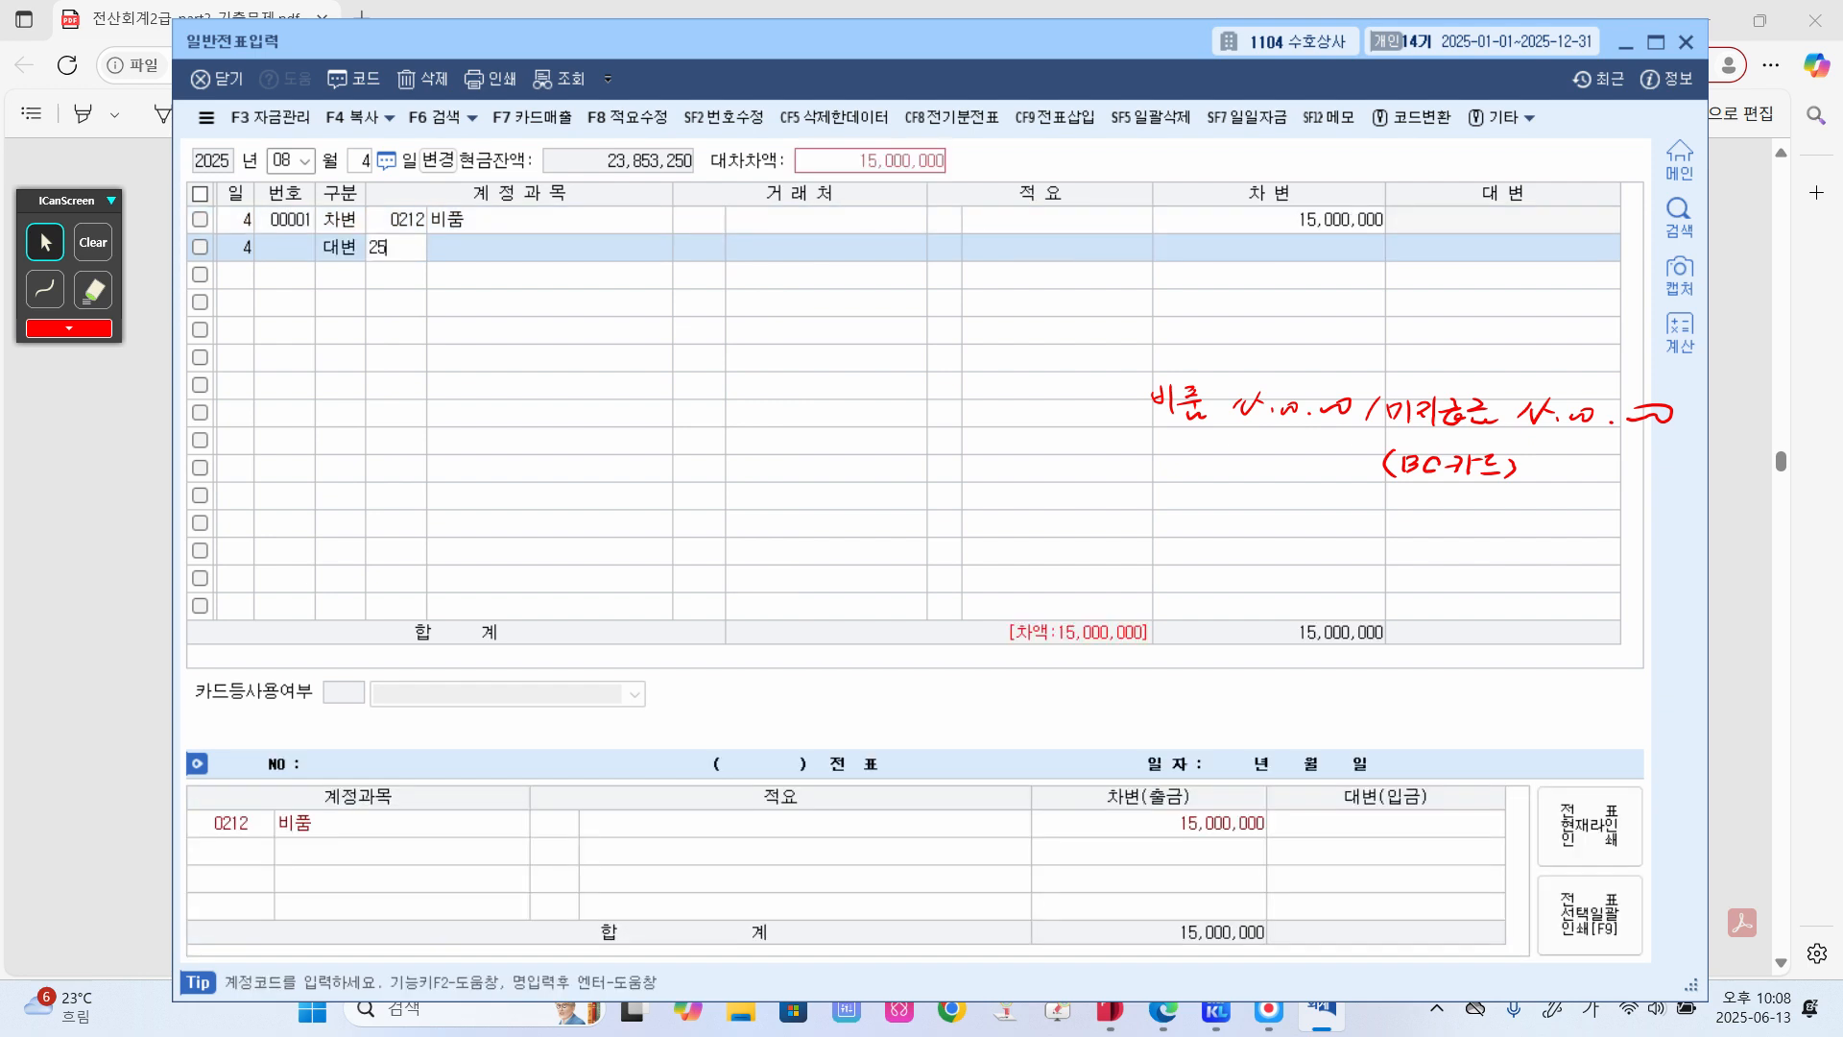
key("Return")
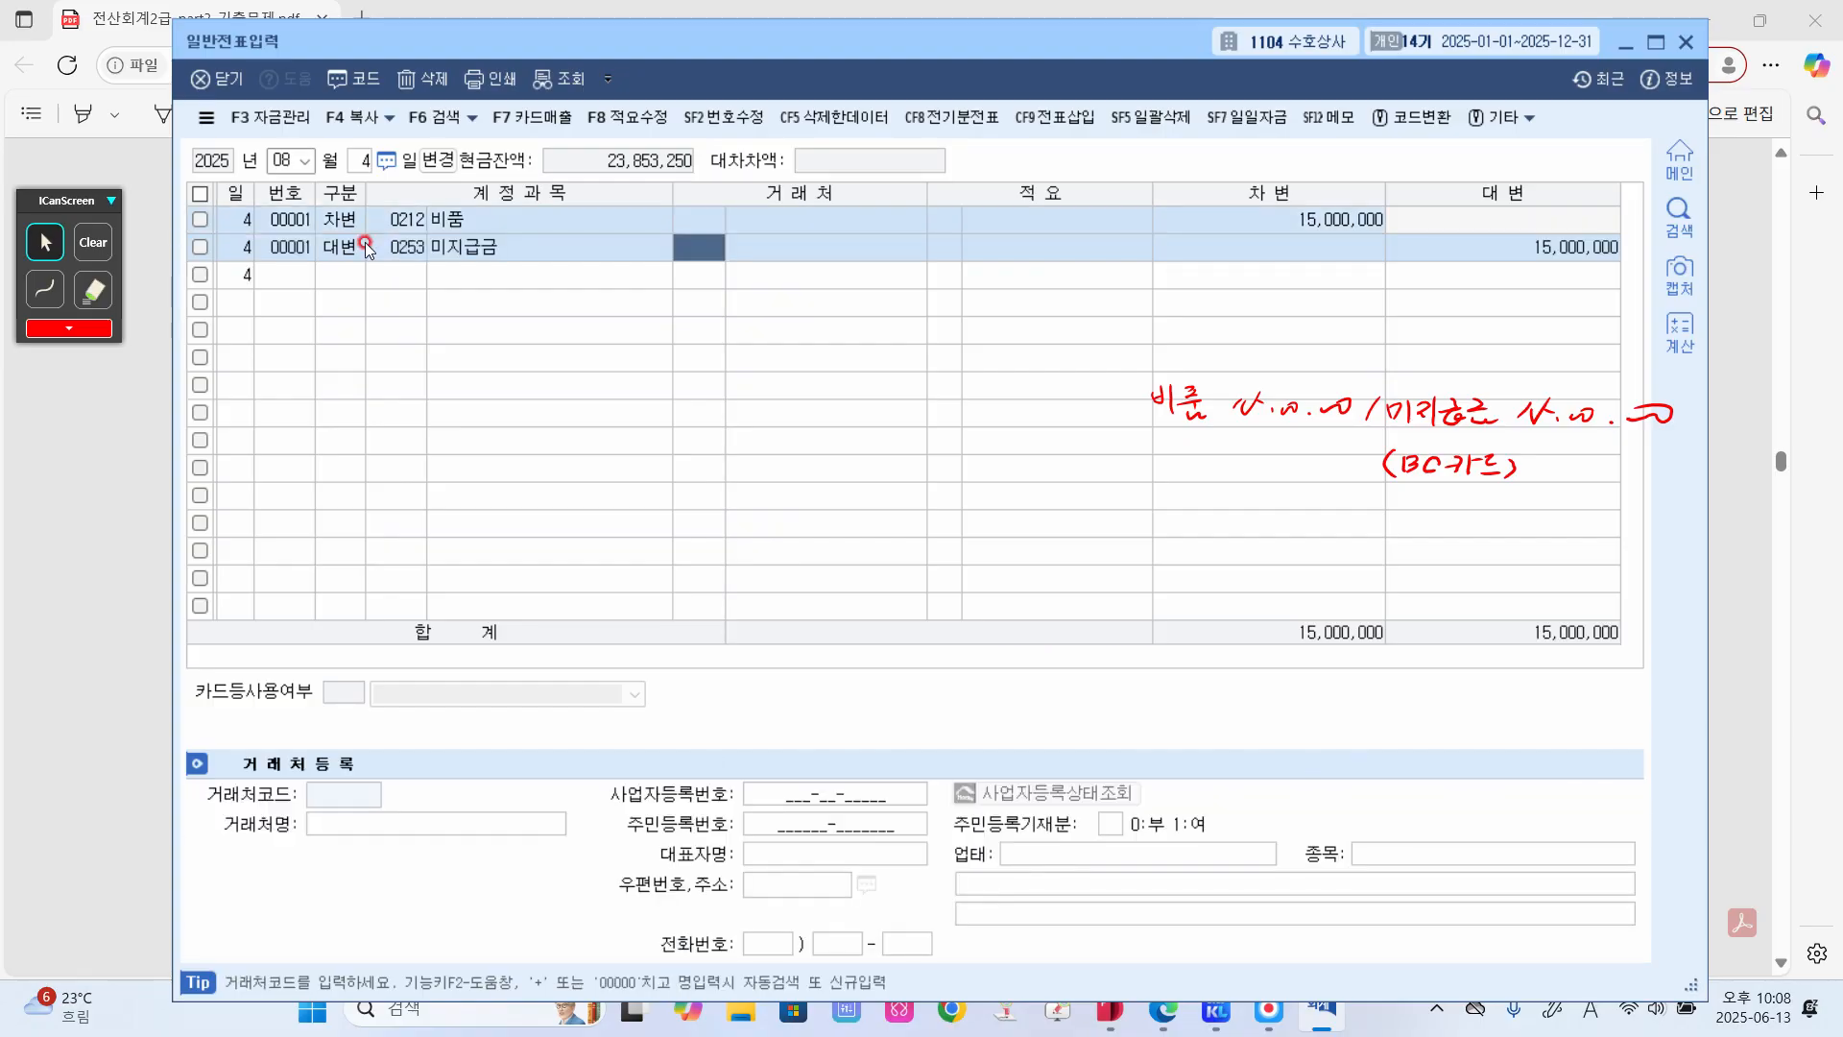
type("bc")
key("Return")
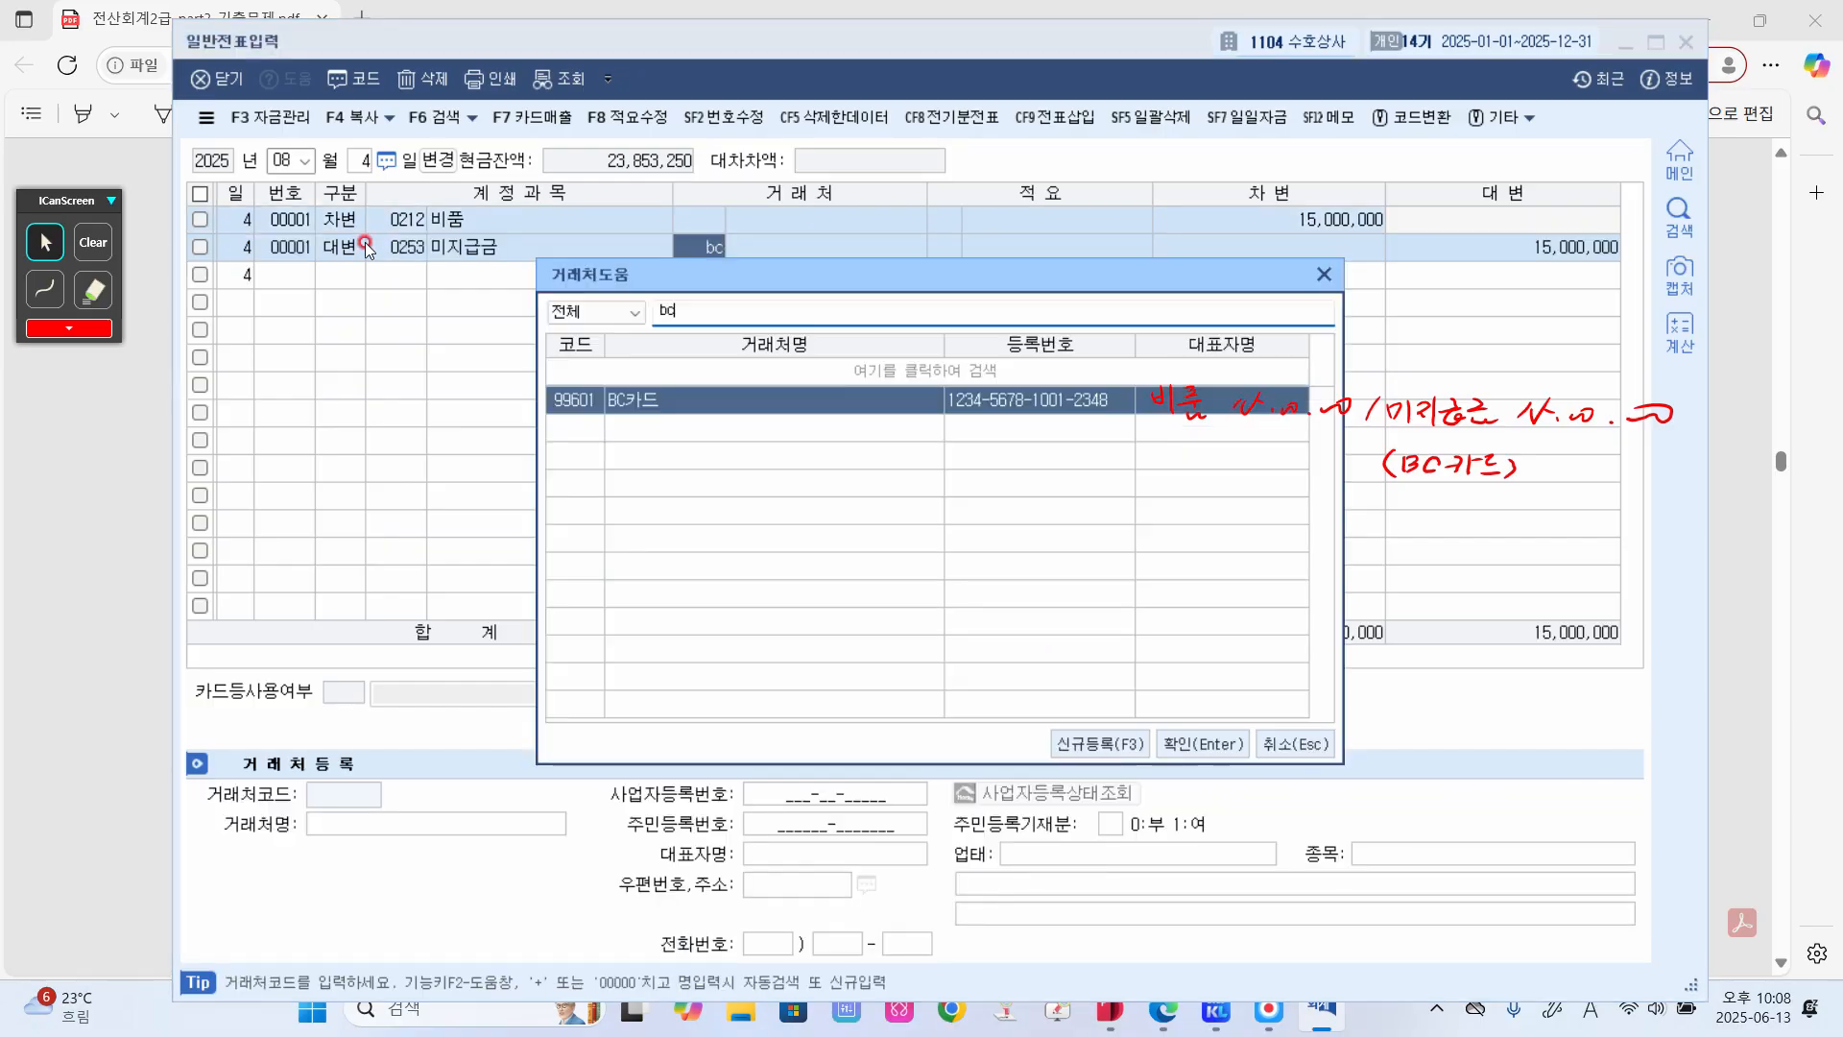
key("Return")
key("Return")
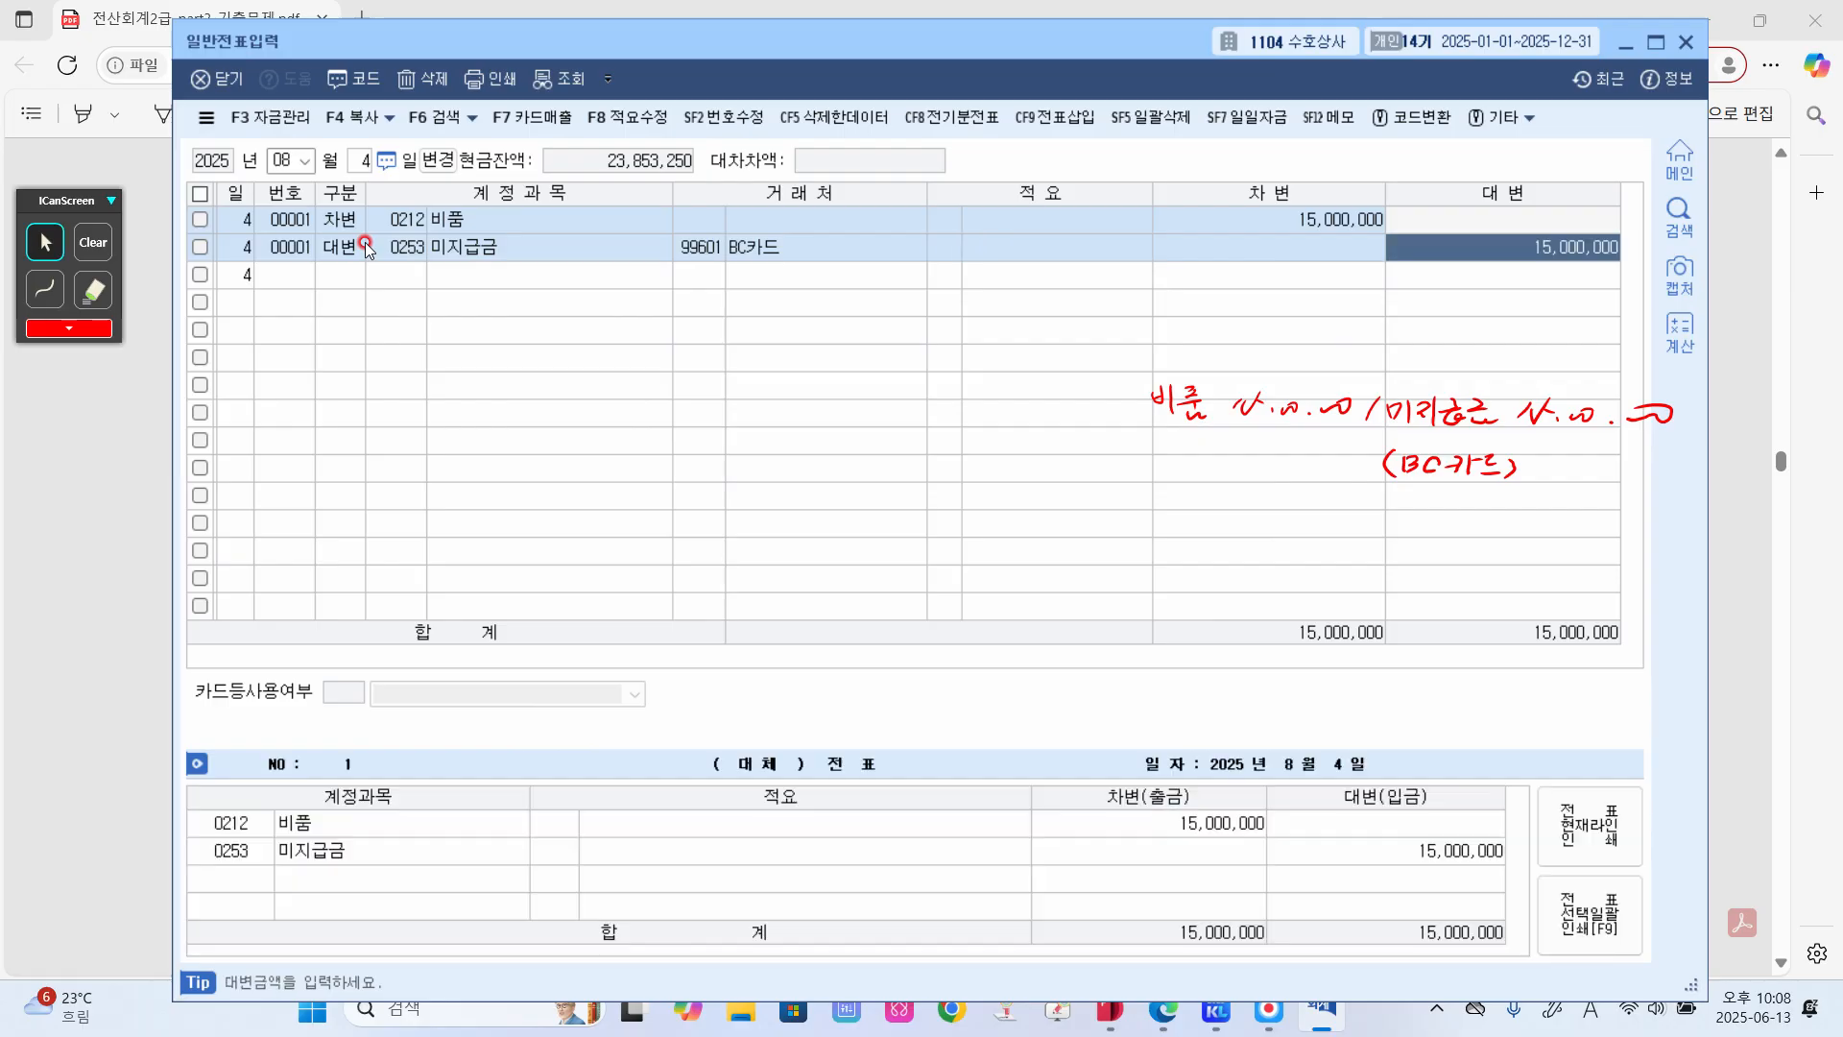
key("Return")
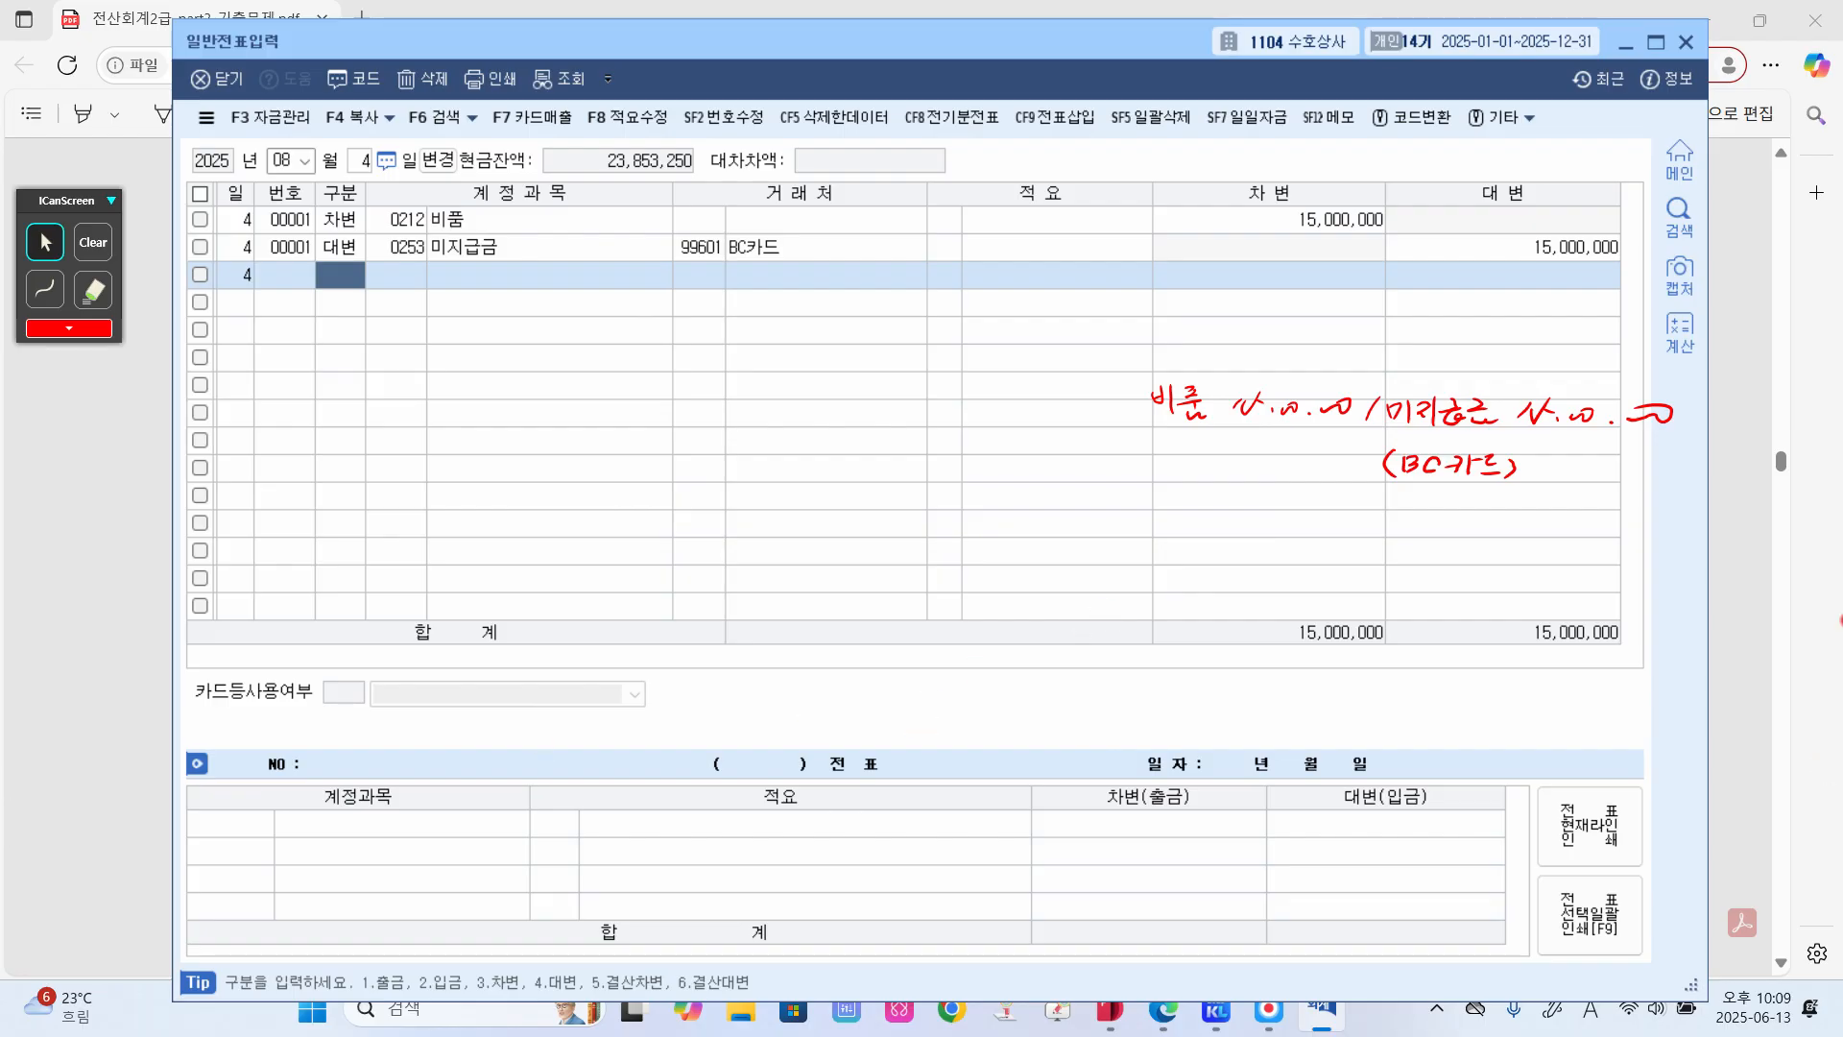
- Return to the exam PDF at transaction (3) dated 08월 25일 and clear the red handwriting
left_click(1723, 685)
scroll(619, 734, "down", 3)
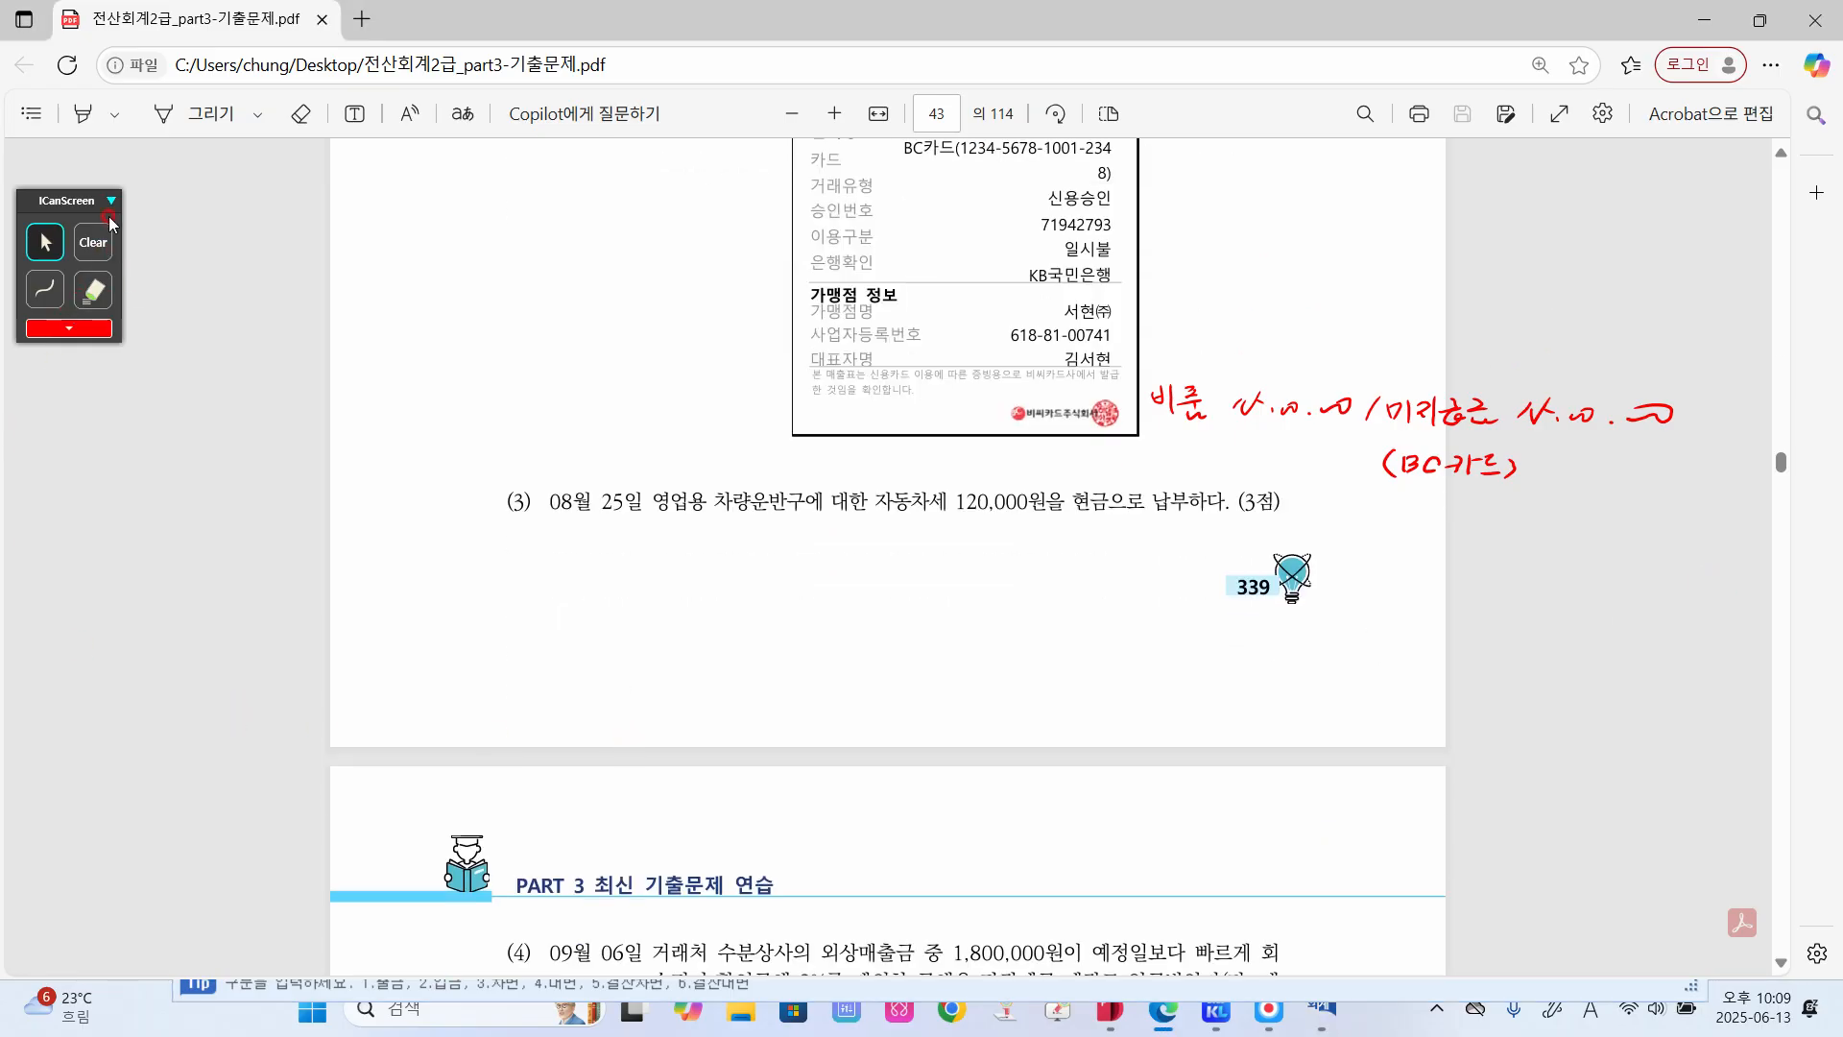
left_click(93, 242)
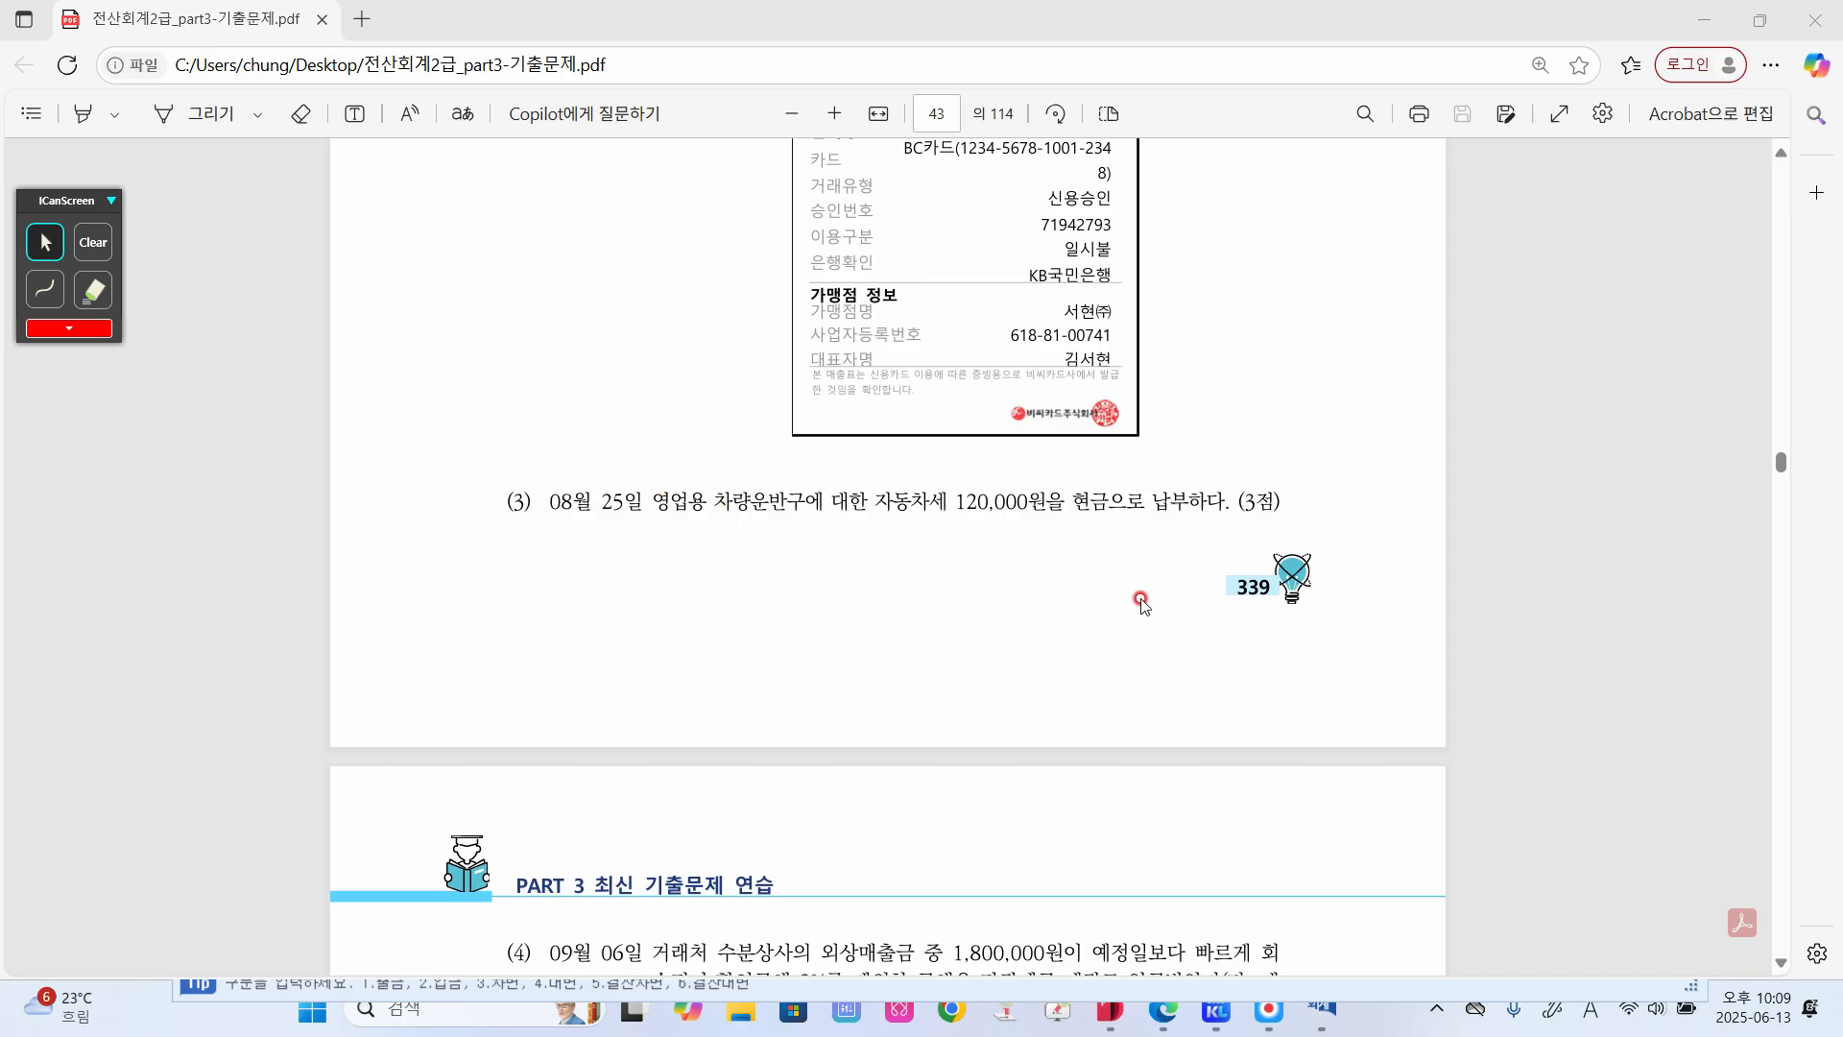
- Handwrite 세금과공과 120,000 / 현금 120,000 in red below transaction (3)
left_click(50, 284)
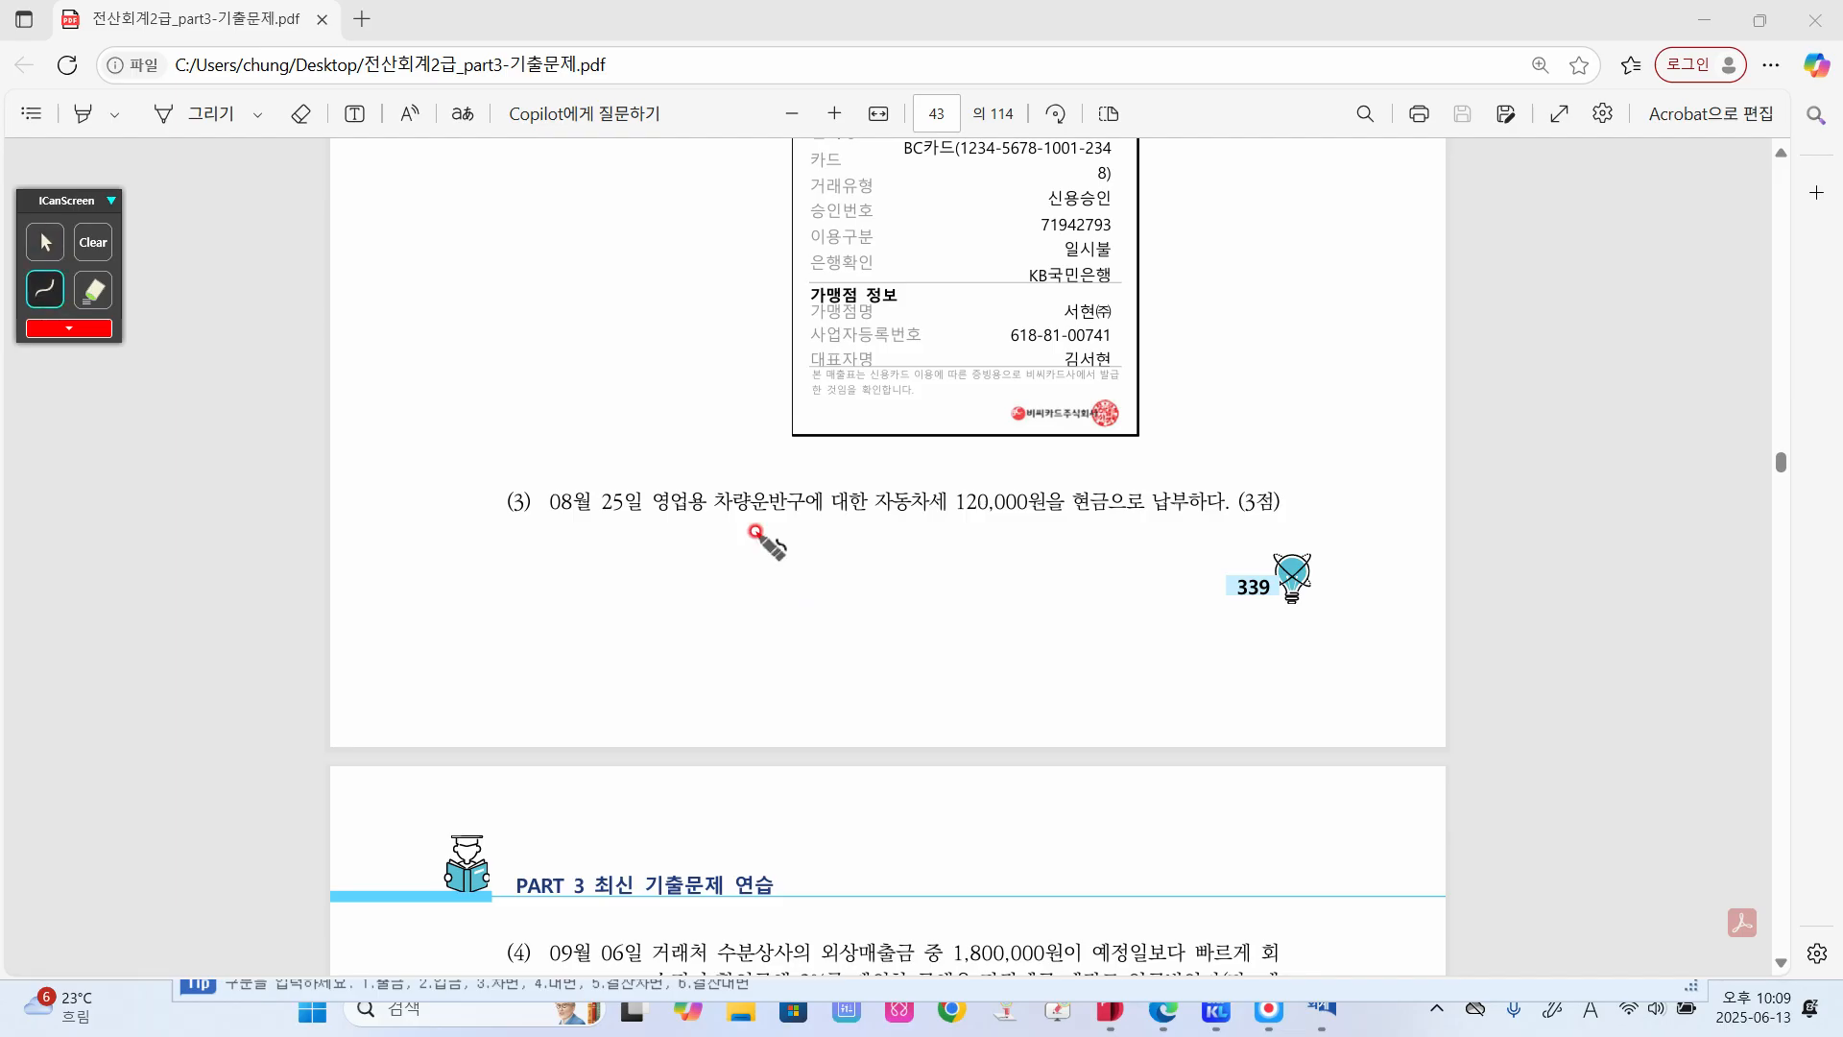
left_click_drag(701, 544, 690, 557)
mouse_move(697, 550)
left_mouse_down()
mouse_move(717, 573)
mouse_move(732, 548)
mouse_move(802, 555)
mouse_move(796, 573)
left_mouse_up()
mouse_move(796, 563)
left_mouse_down()
mouse_move(827, 549)
mouse_move(843, 569)
left_mouse_up()
left_click_drag(842, 555, 848, 555)
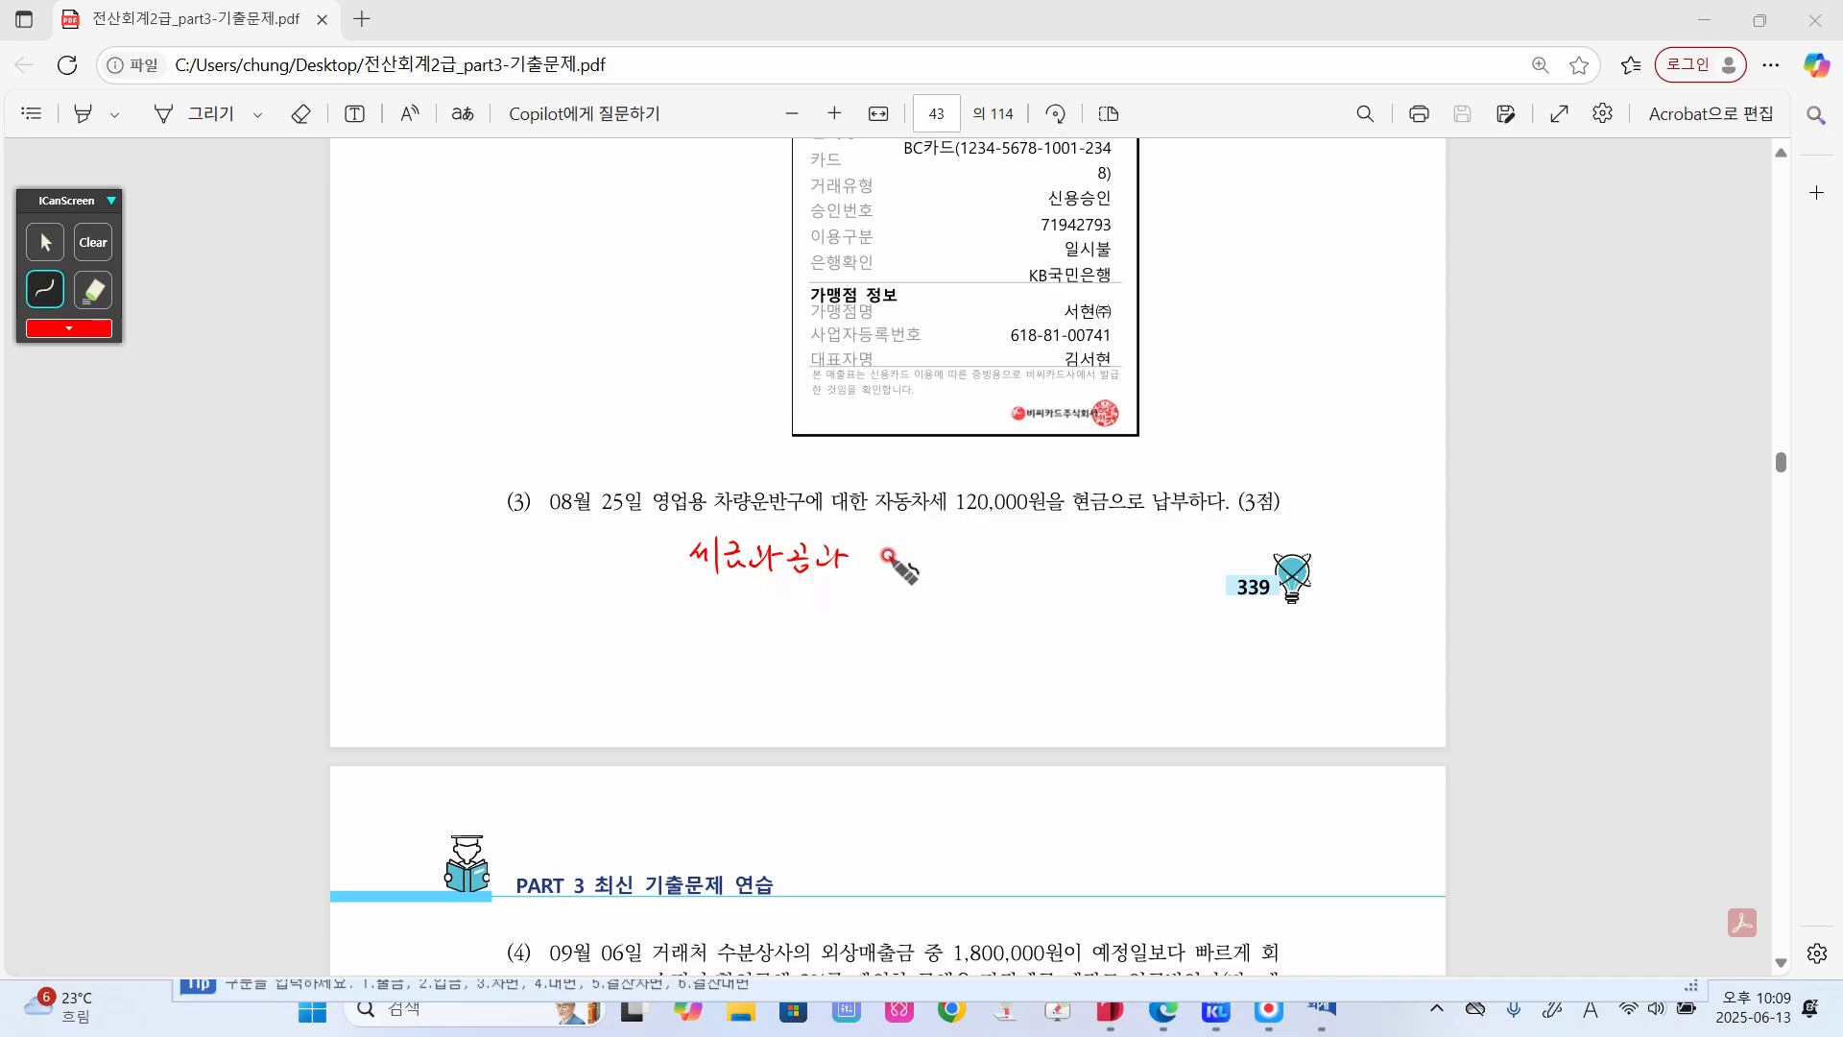
mouse_move(895, 567)
left_mouse_down()
mouse_move(1248, 572)
mouse_move(1162, 570)
left_mouse_up()
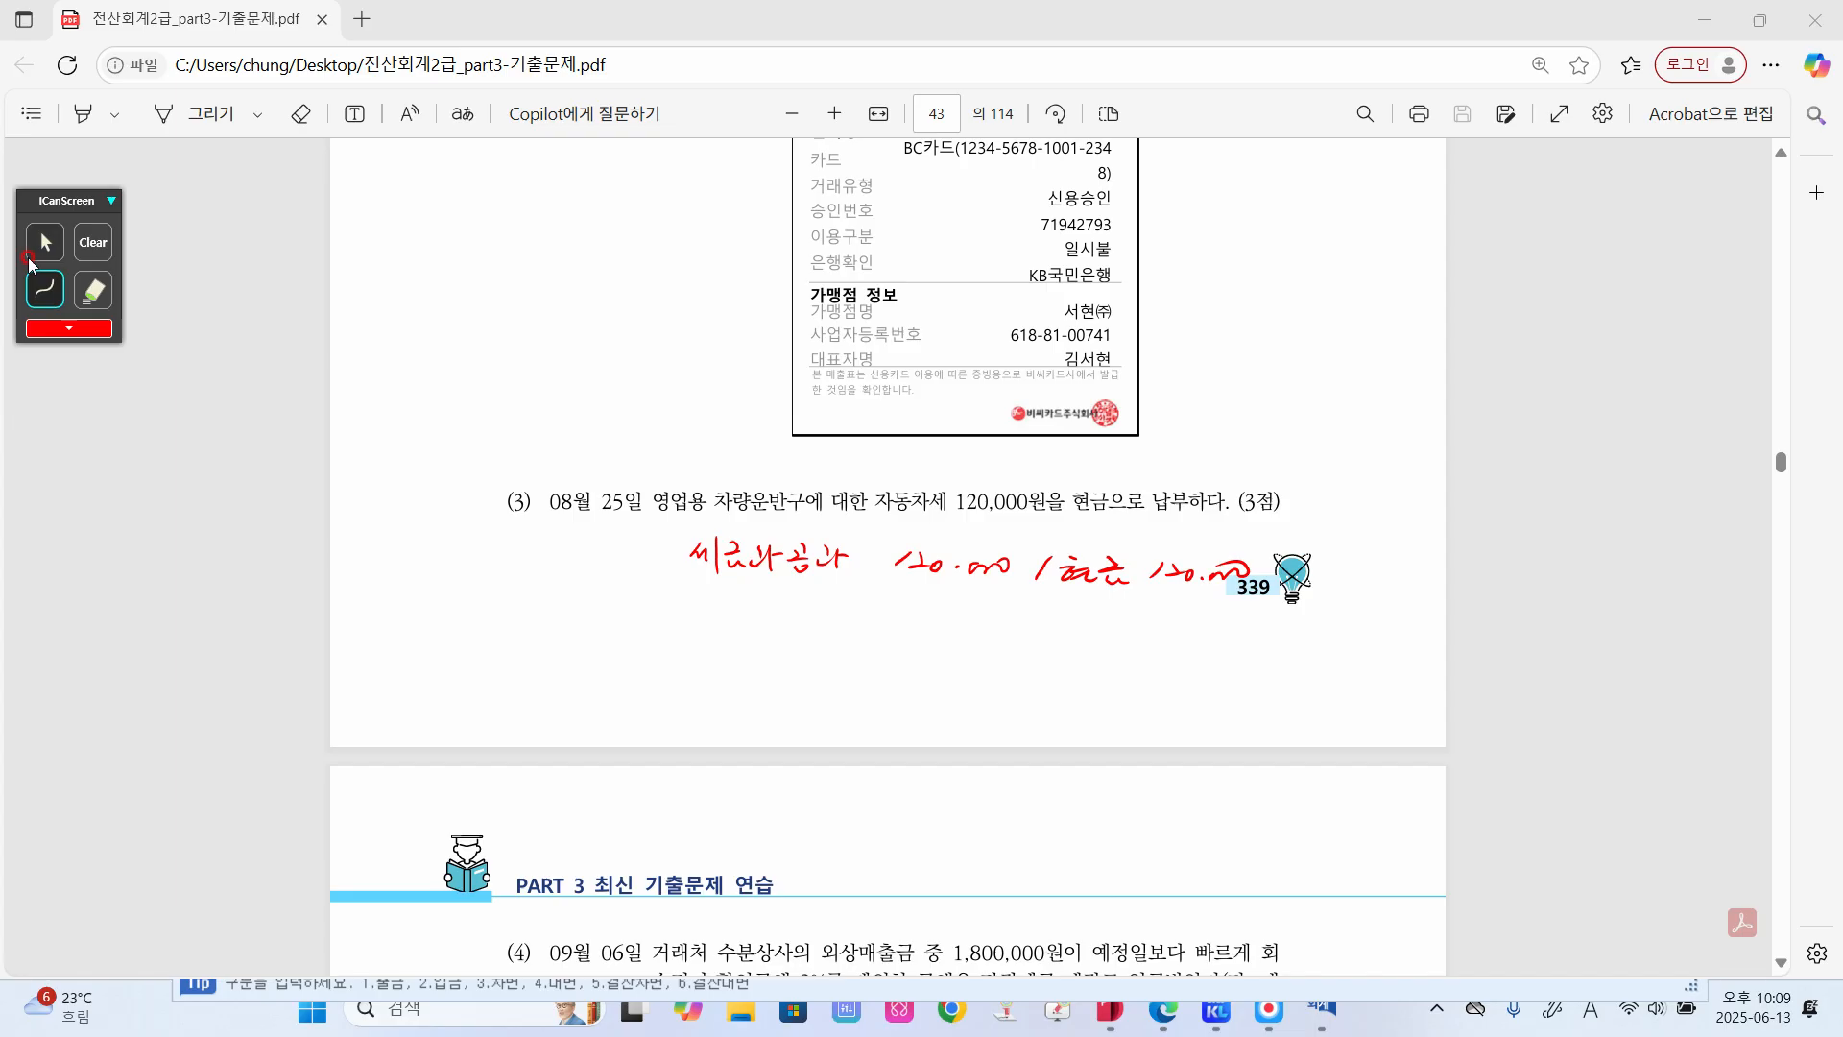
left_click(39, 241)
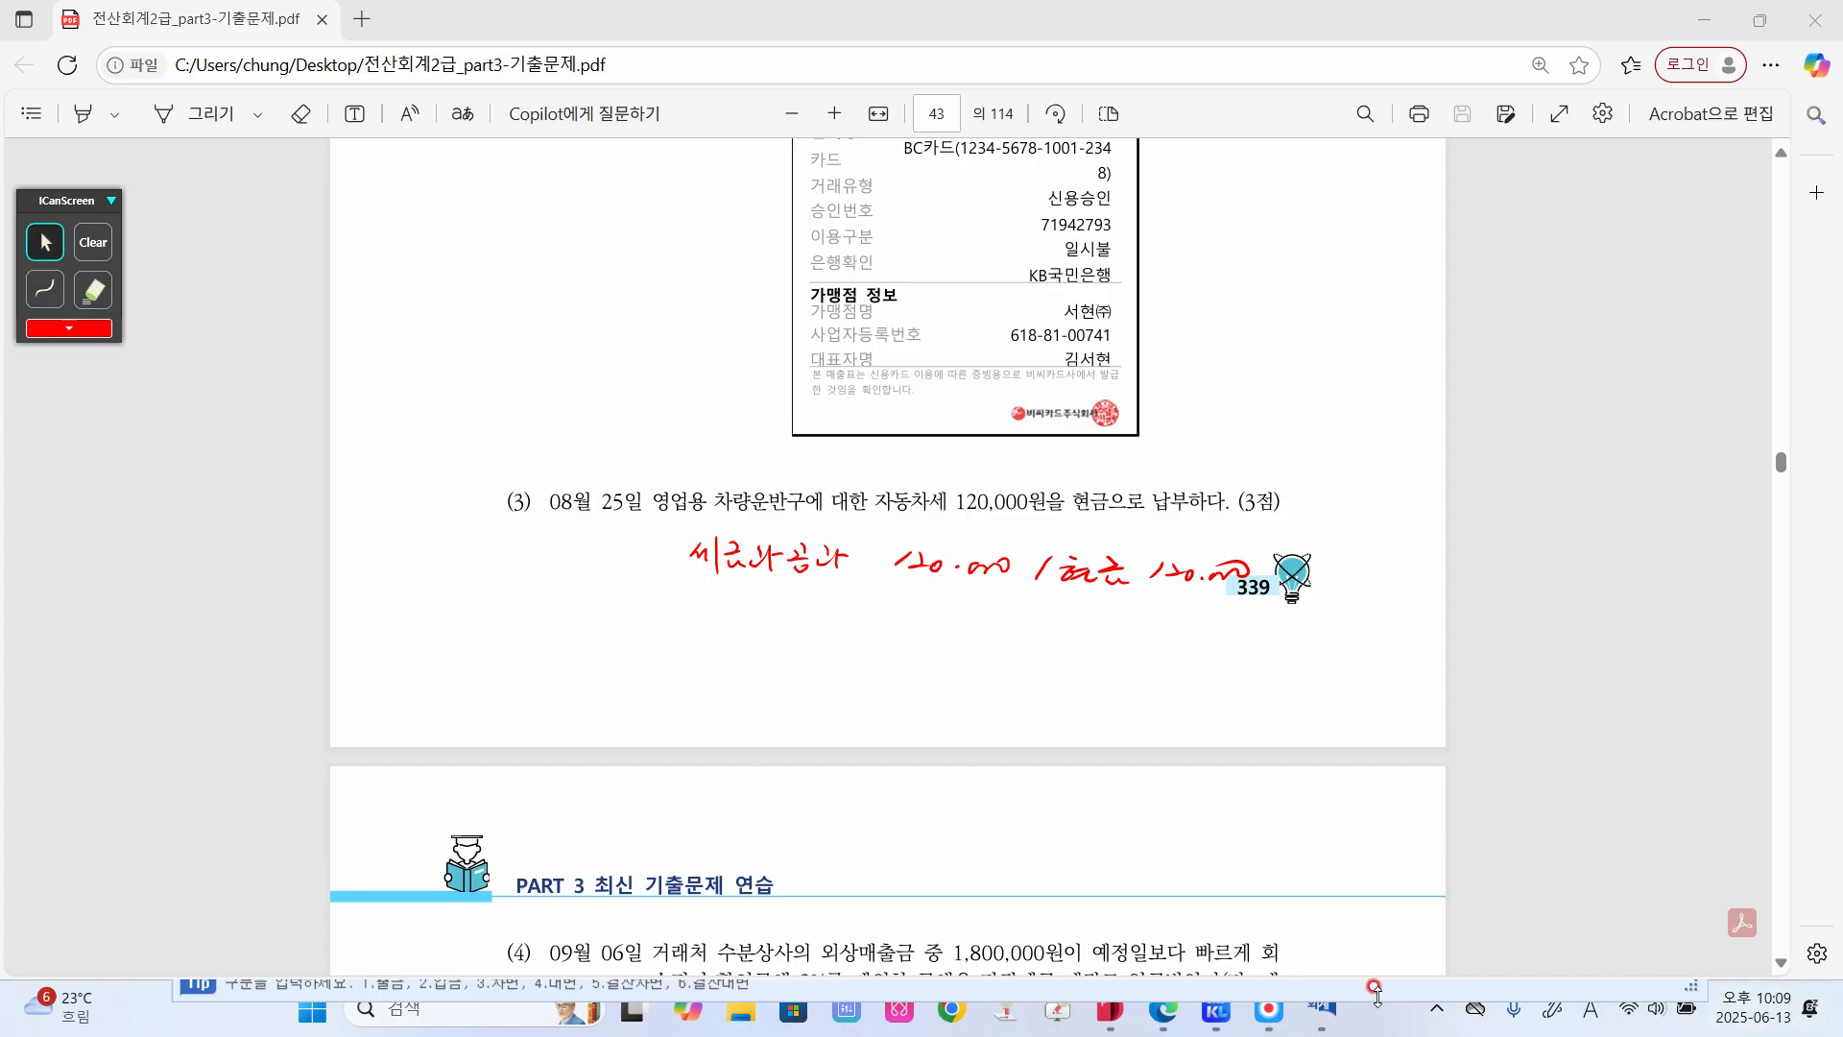
- Switch back to 일반전표입력 in KcLep and change the voucher day to 25 in 08월
left_click(1323, 1008)
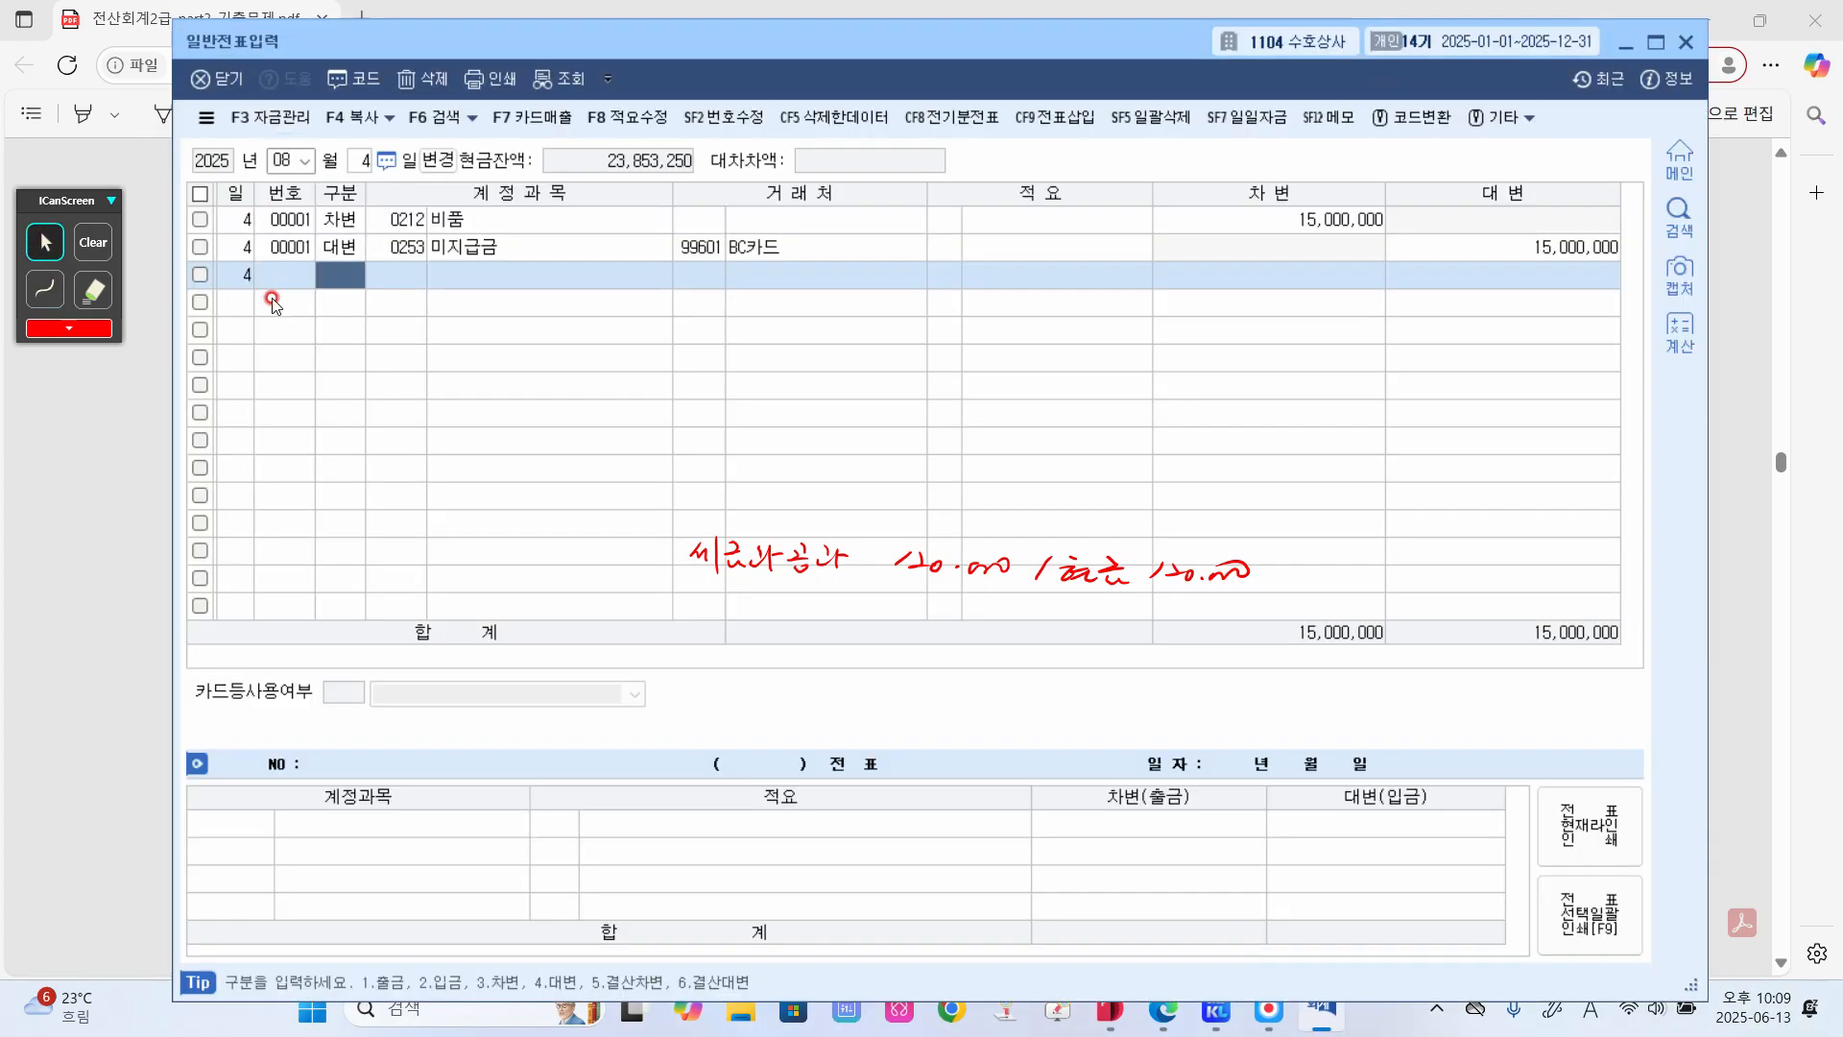
left_click(370, 164)
type("25")
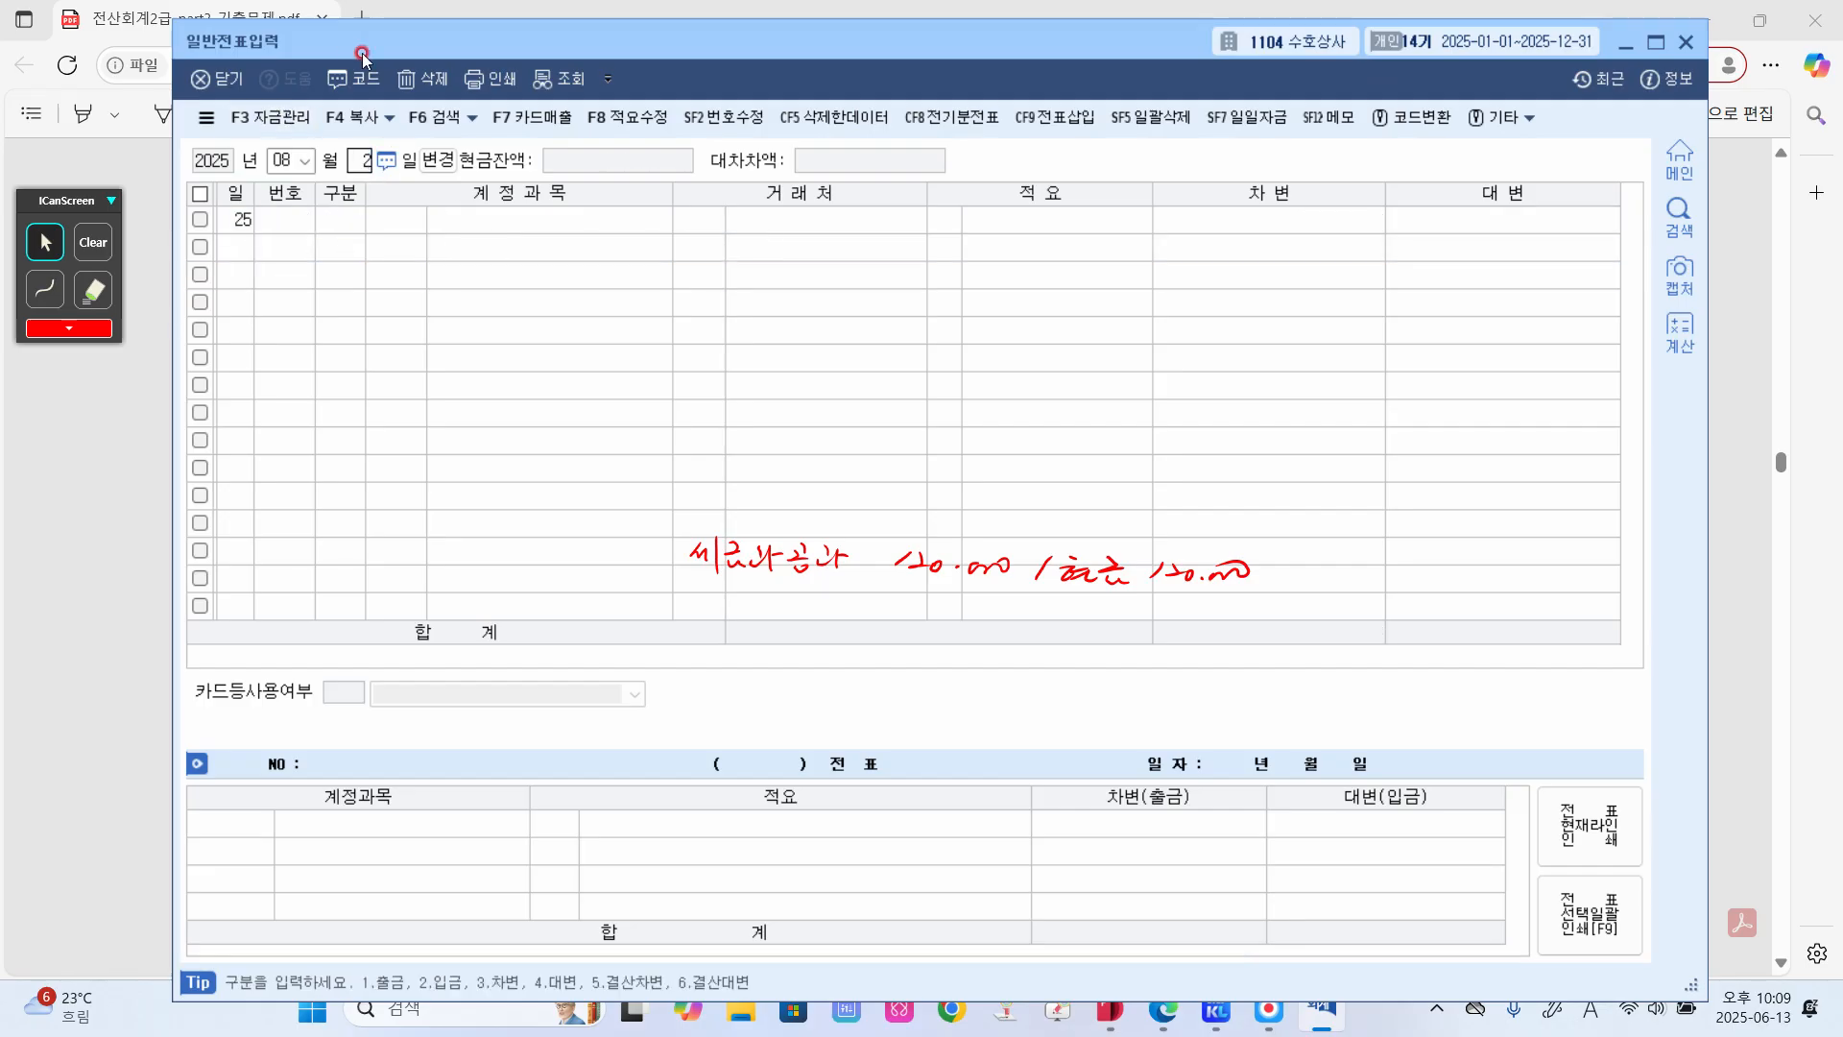
key("Return")
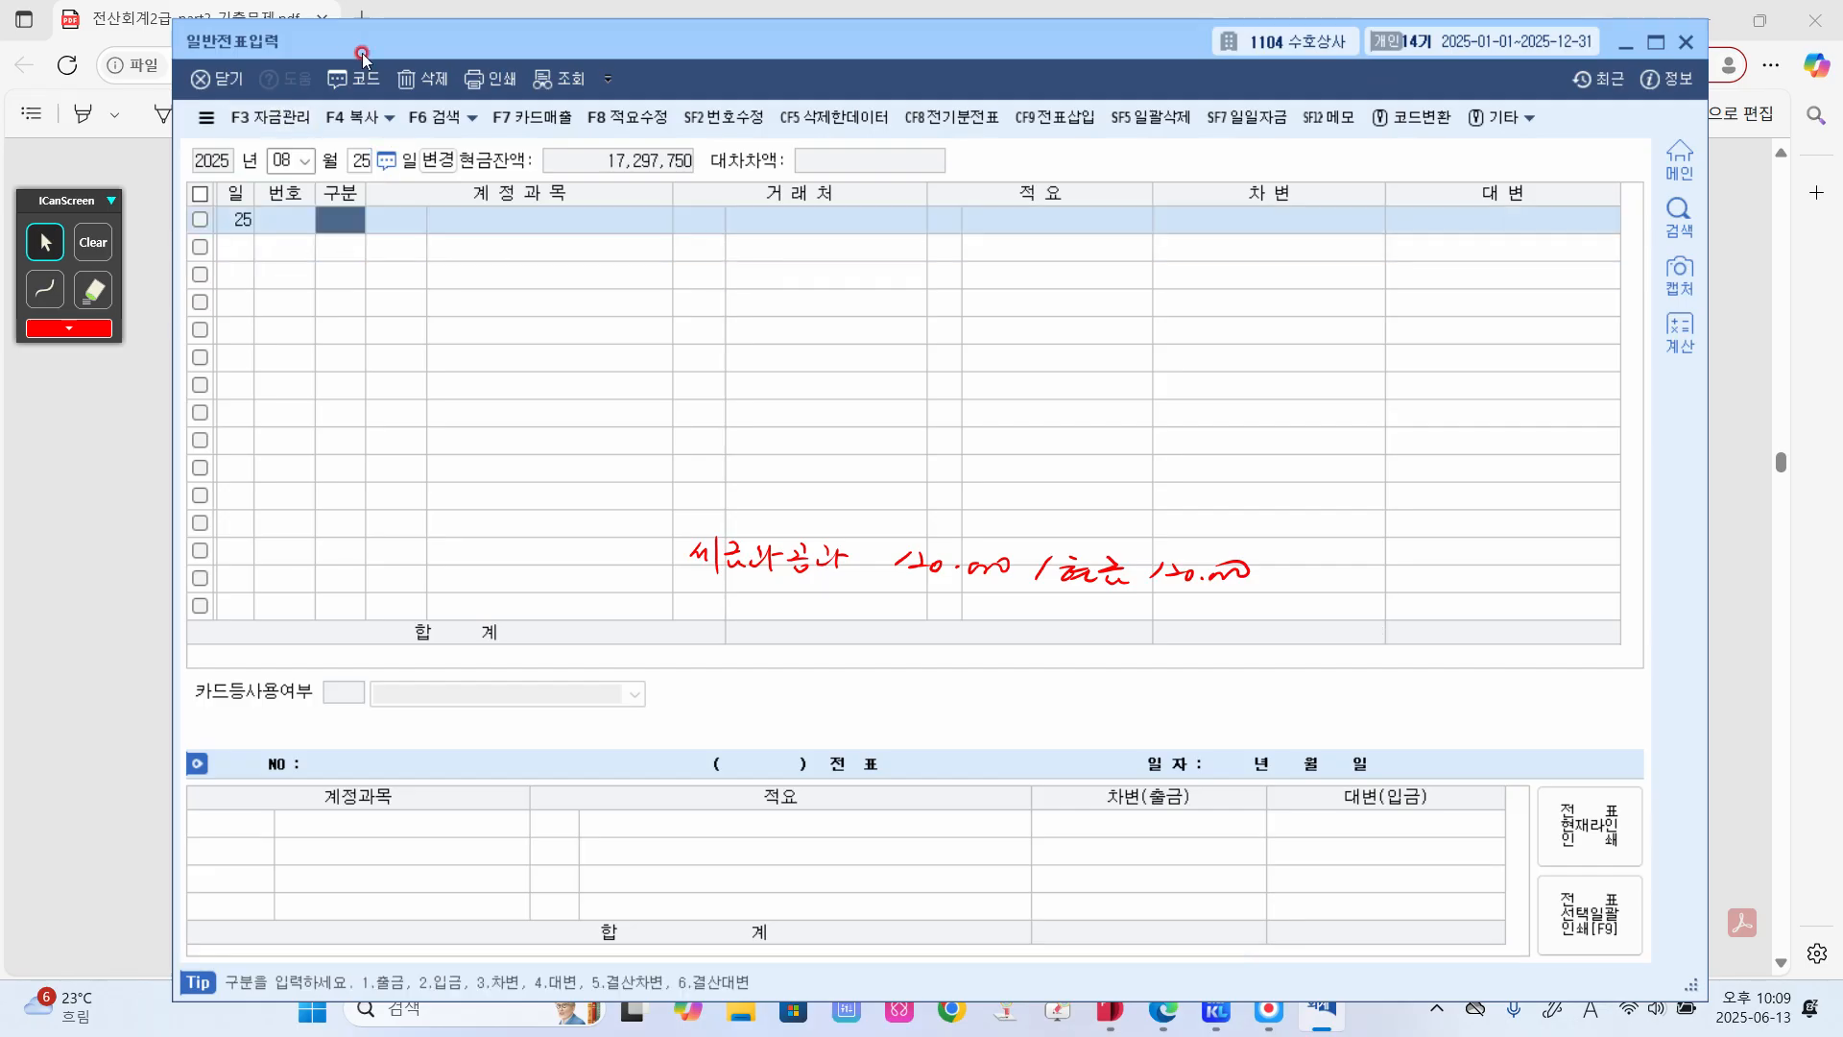
- Start a 차변 line on 08월 25일 with account 0817 세금과공과 from the 판매관리비 group
type("3")
type("tprmm")
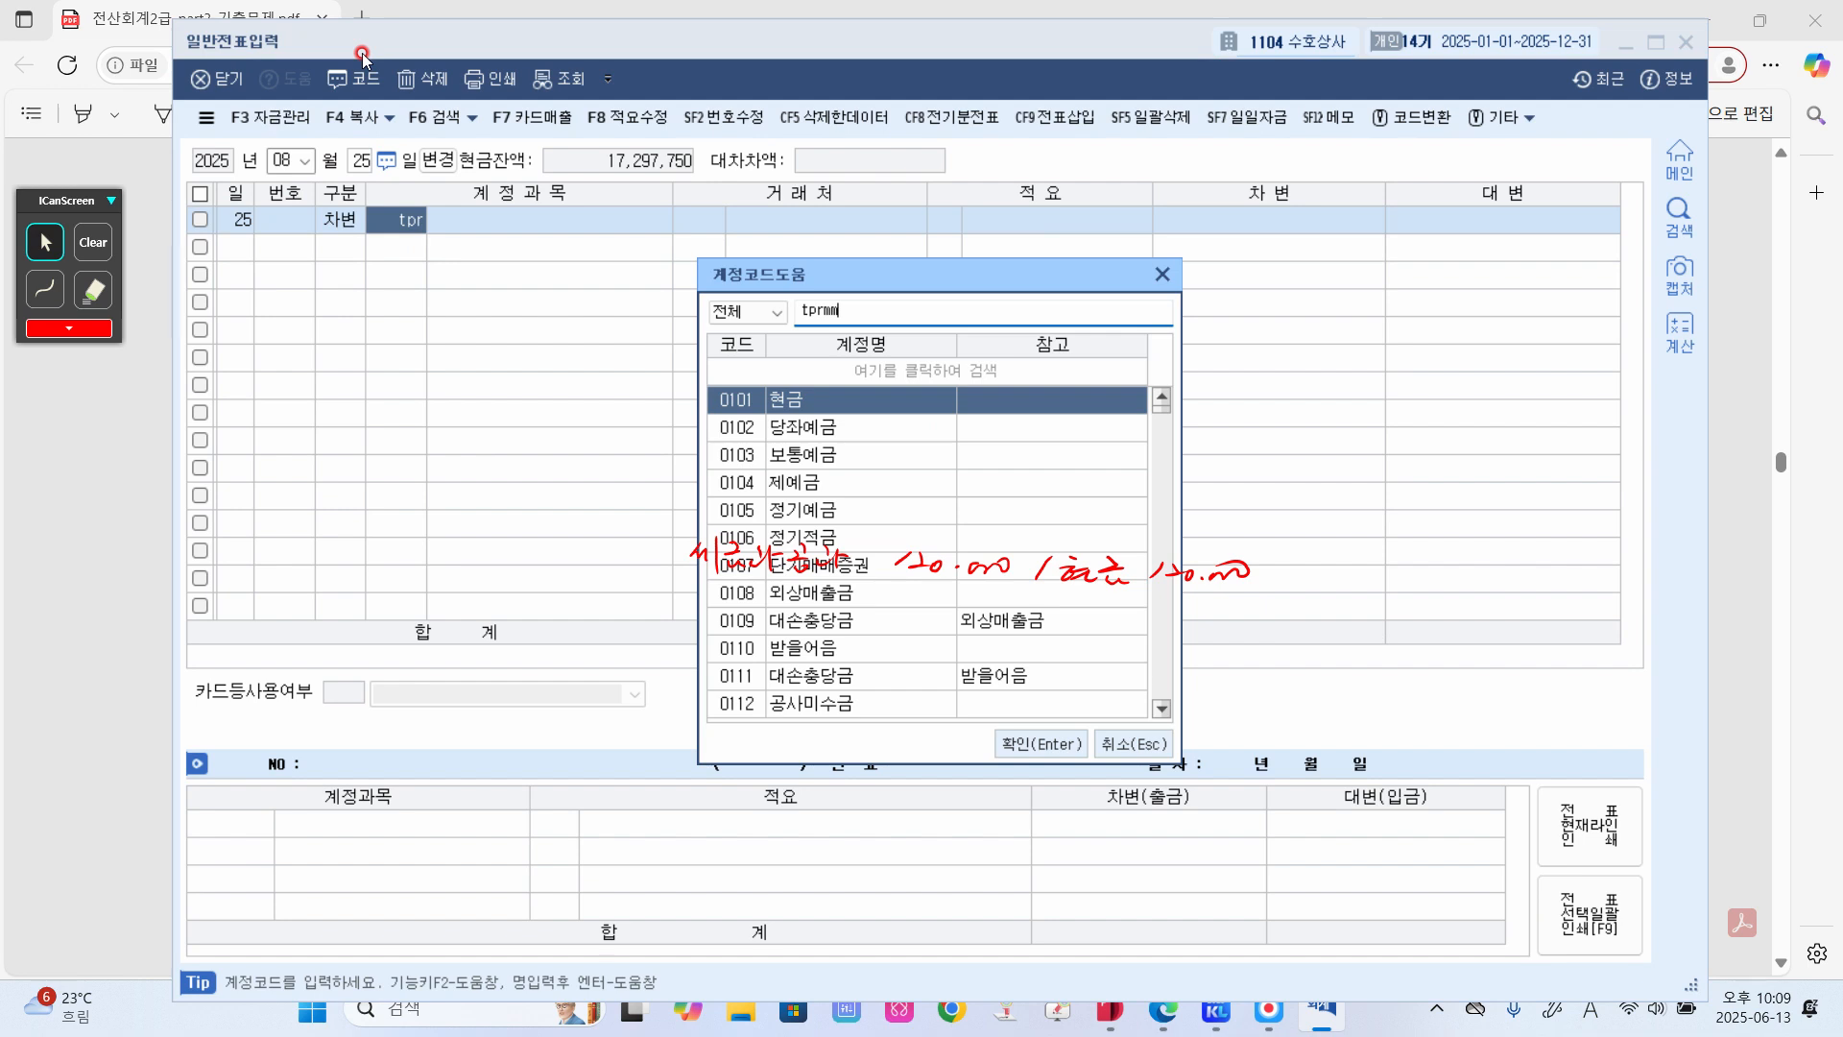
key("Escape")
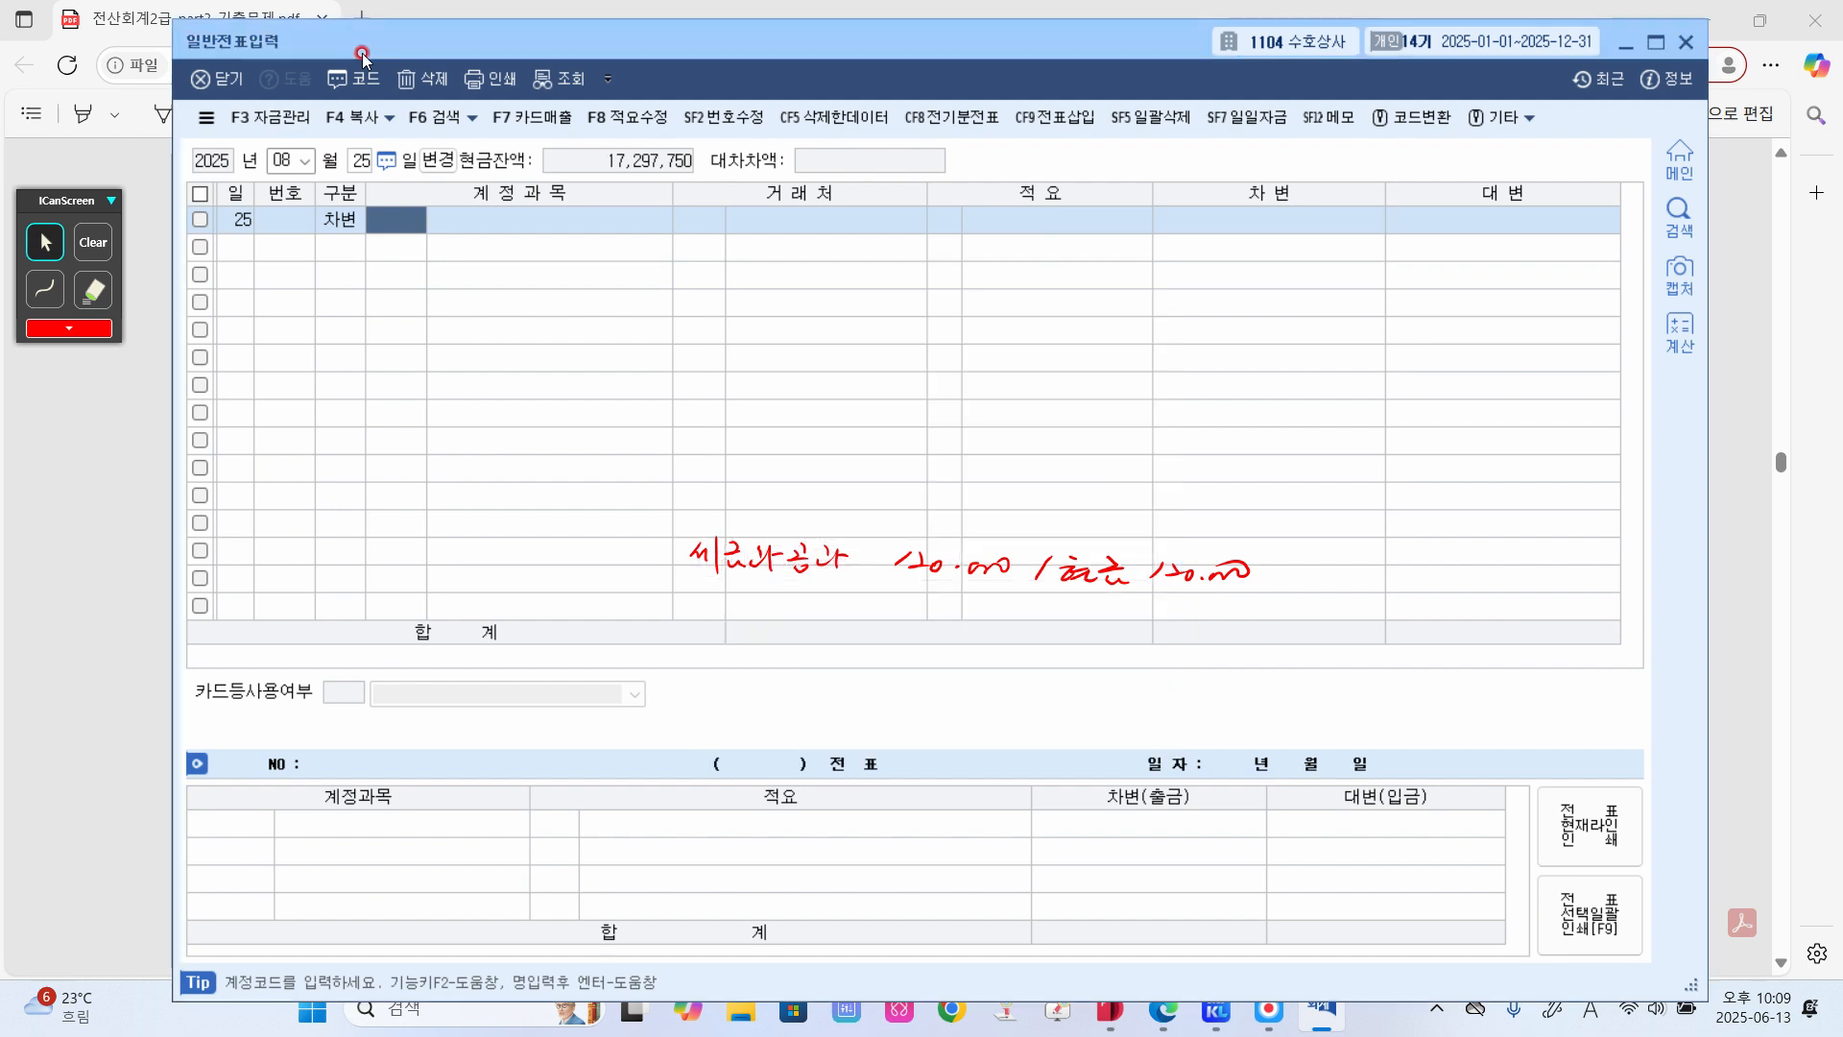
type("세금")
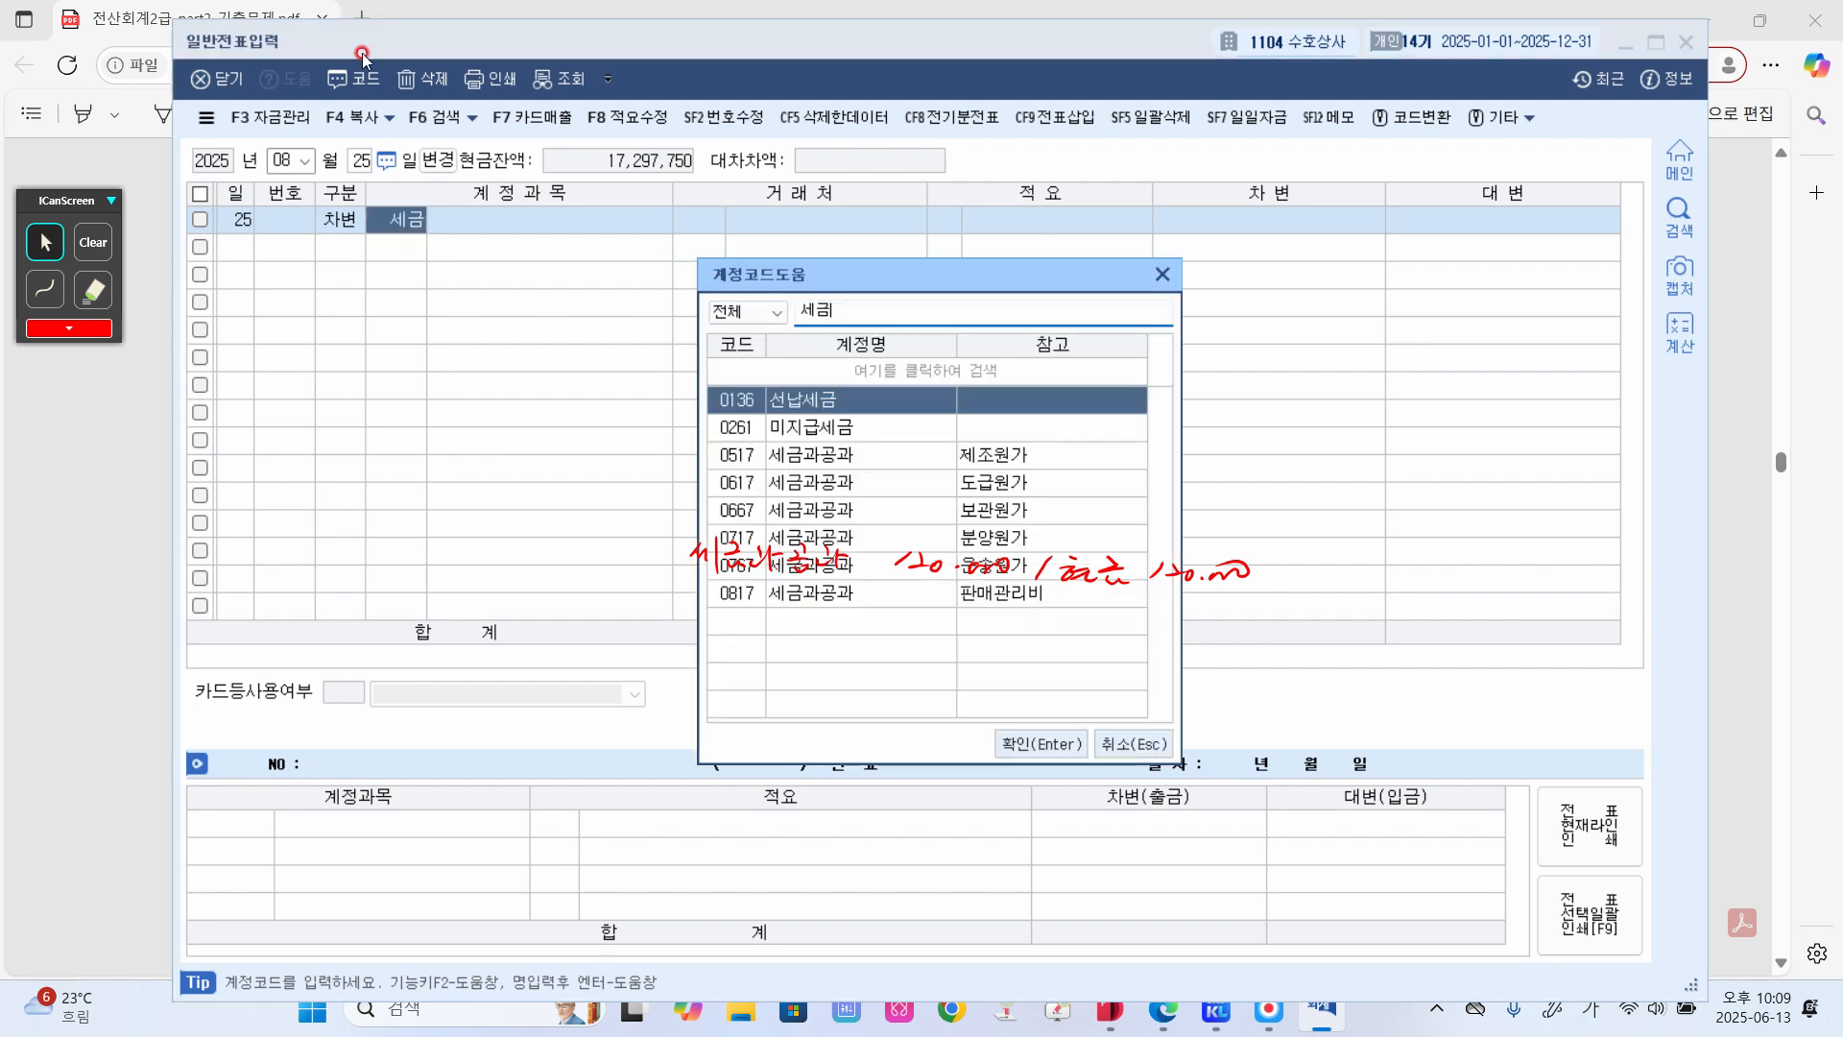
key("Down")
key("Down")
key("Down")
key("Down")
key("Down")
key("Down")
key("Down")
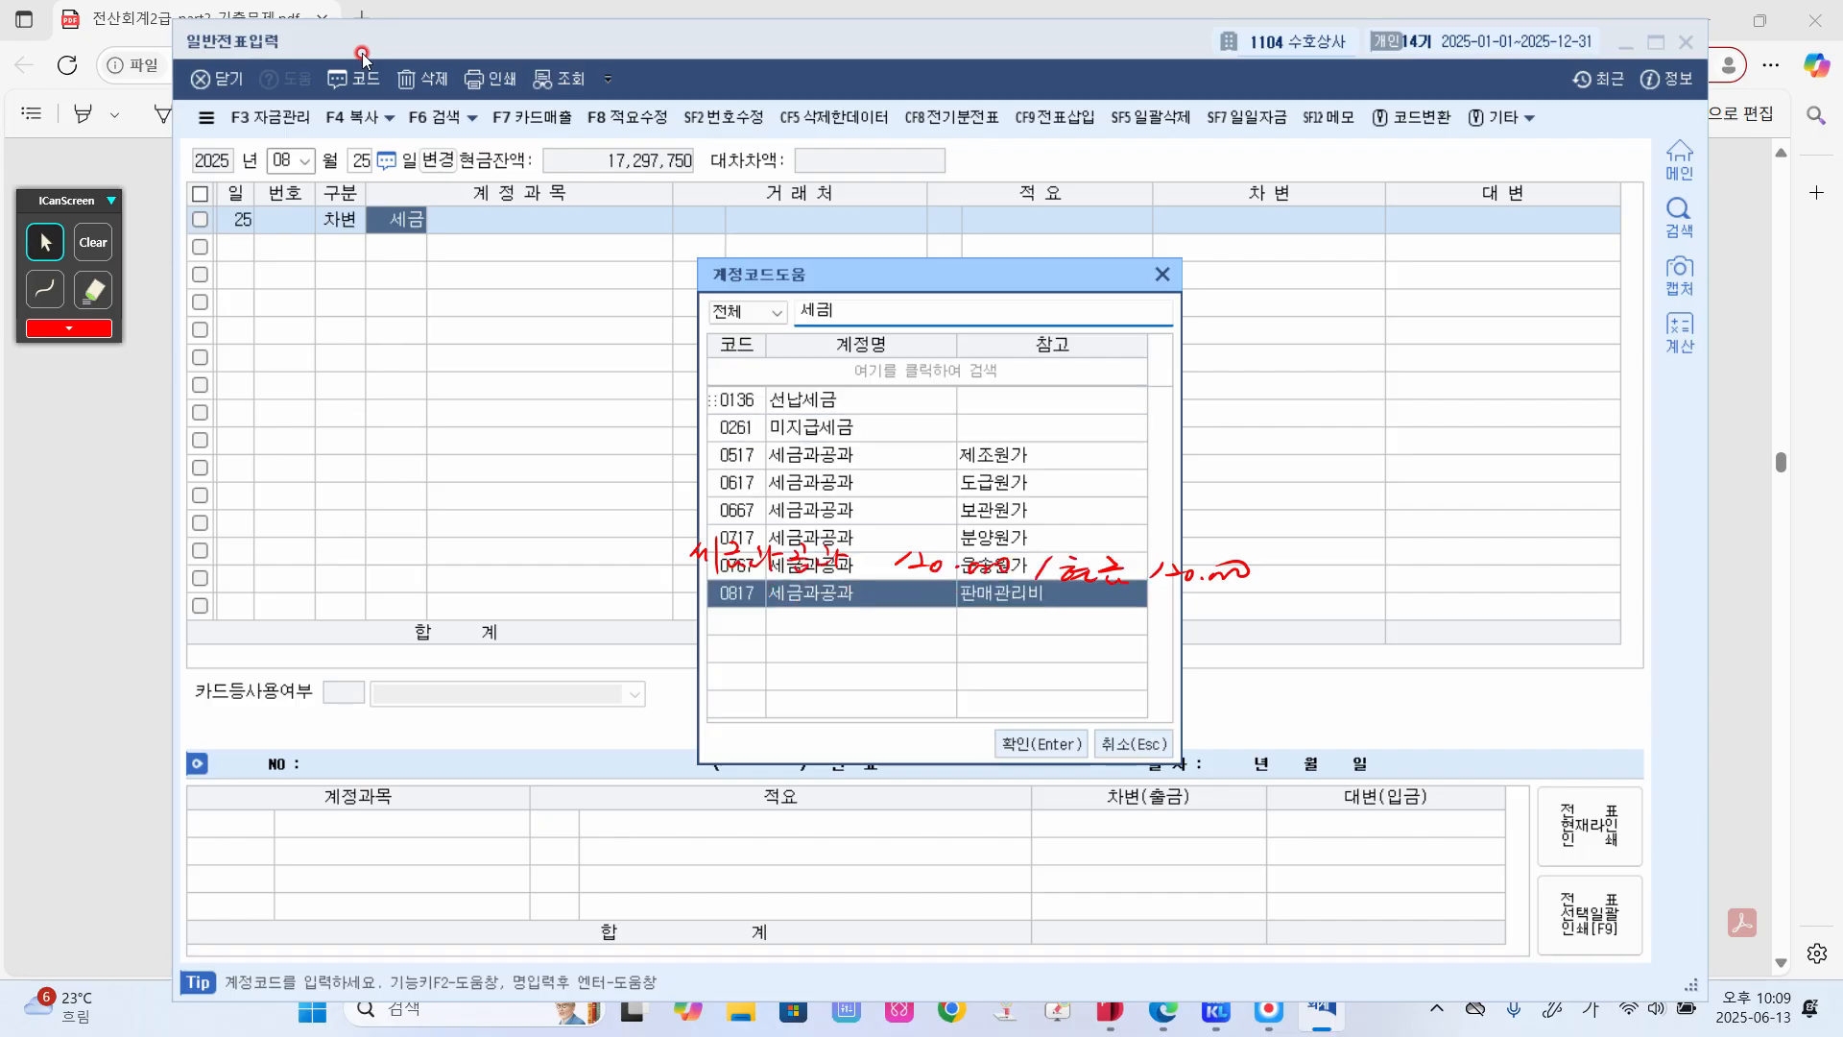
key("Return")
- Leave 거래처 and 적요 blank on the 세금과공과 line and set its 차변 amount to 120,000
key("Return")
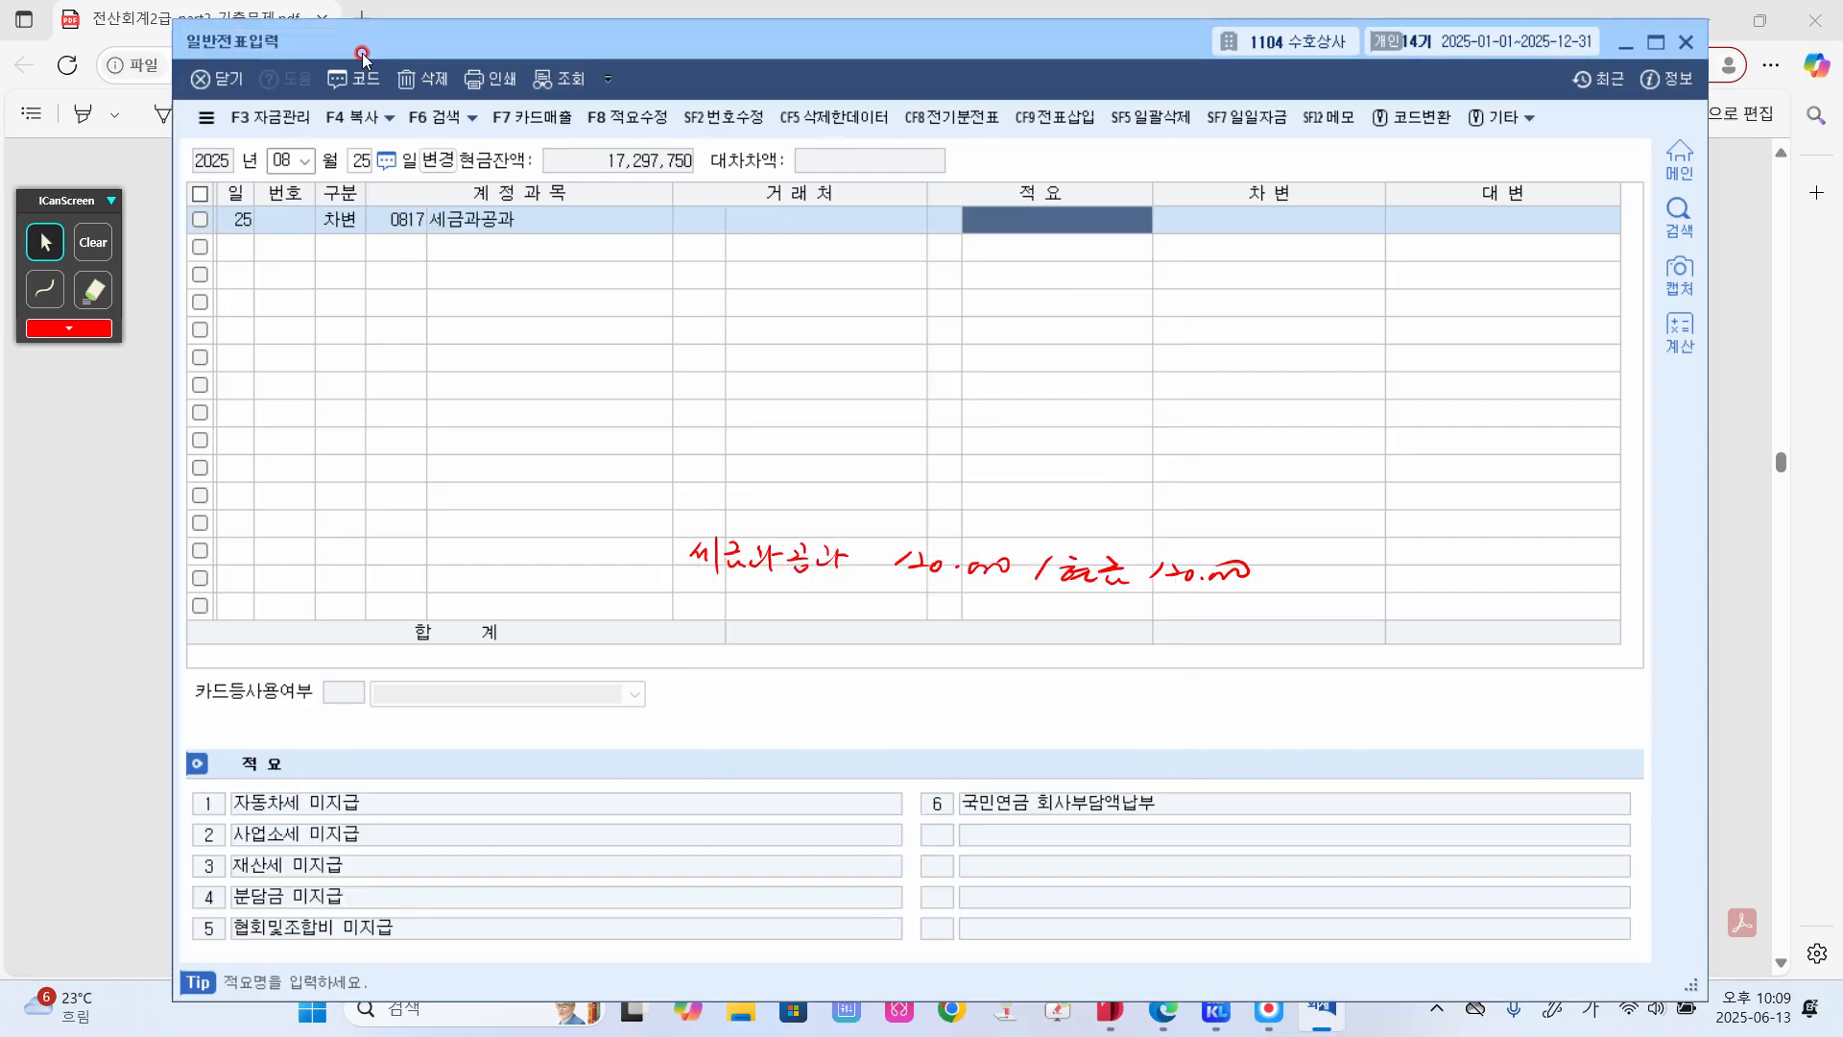
key("Return")
type("120")
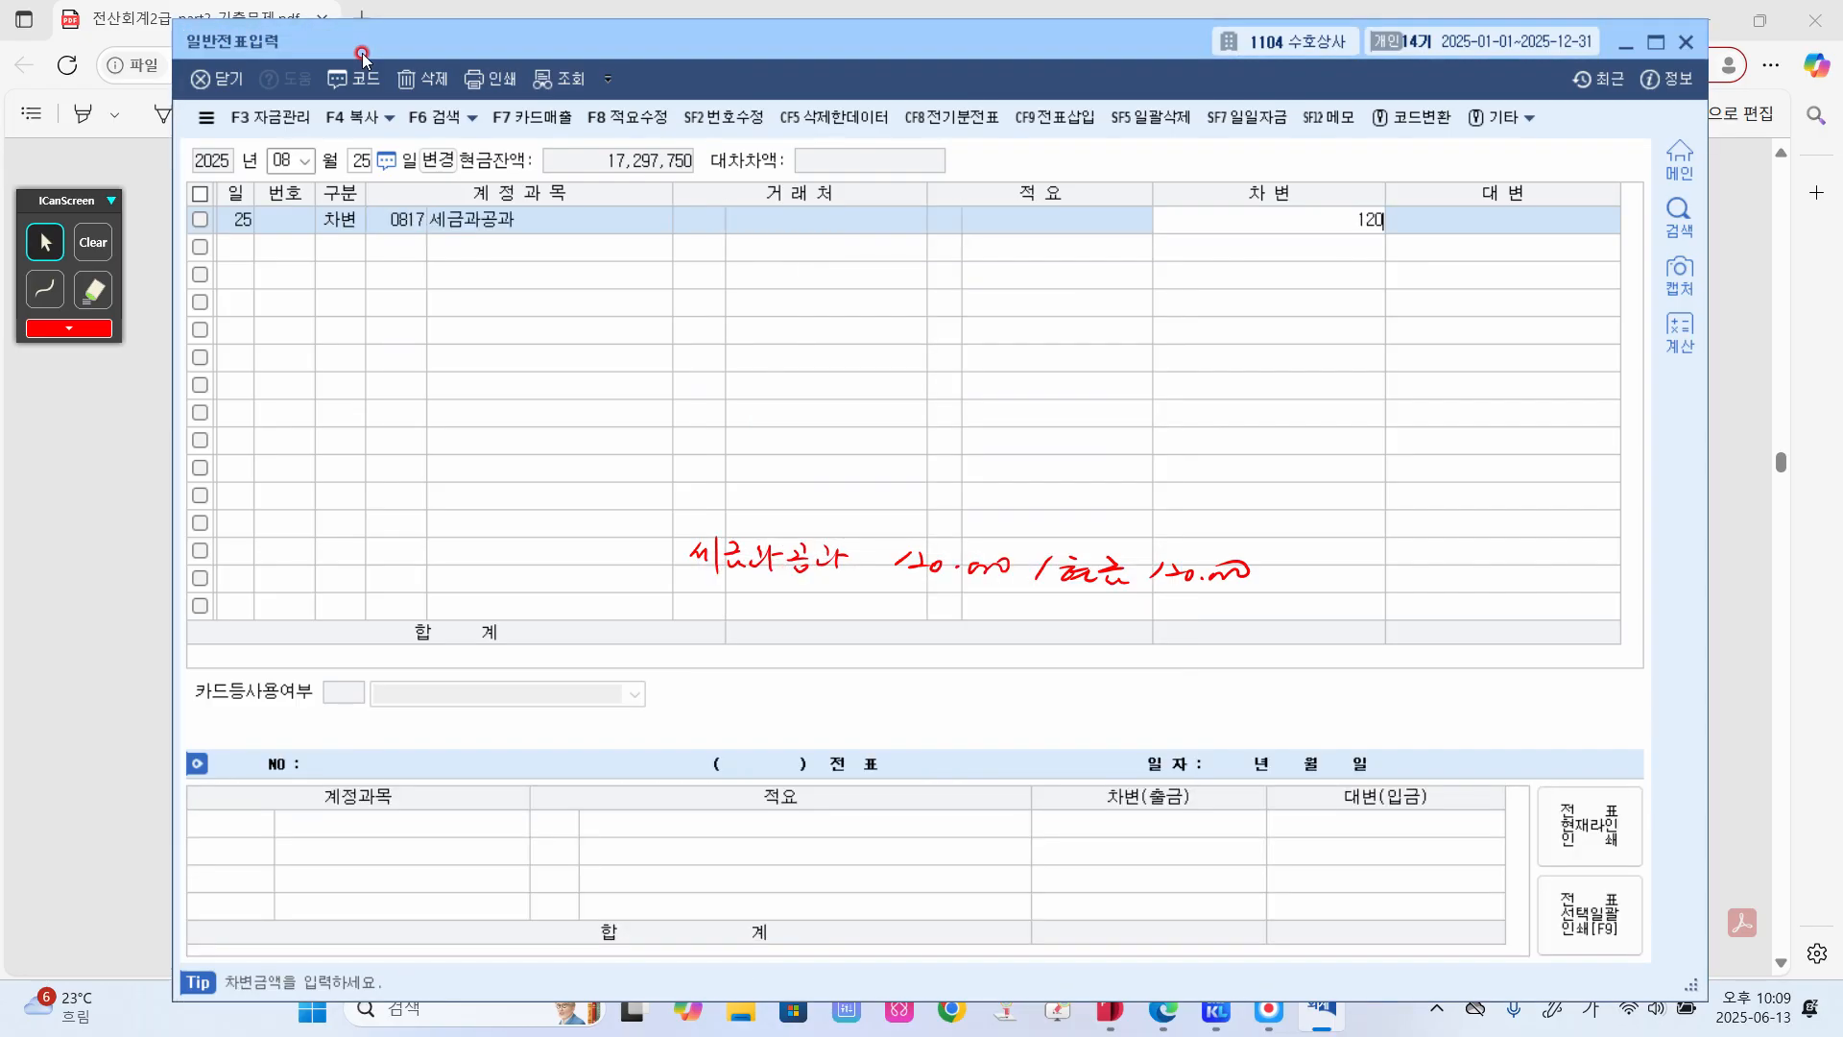
type(",000")
key("Return")
- Add a 대변 line for 0101 현금 of 120,000 with no 거래처 or 적요
type("4")
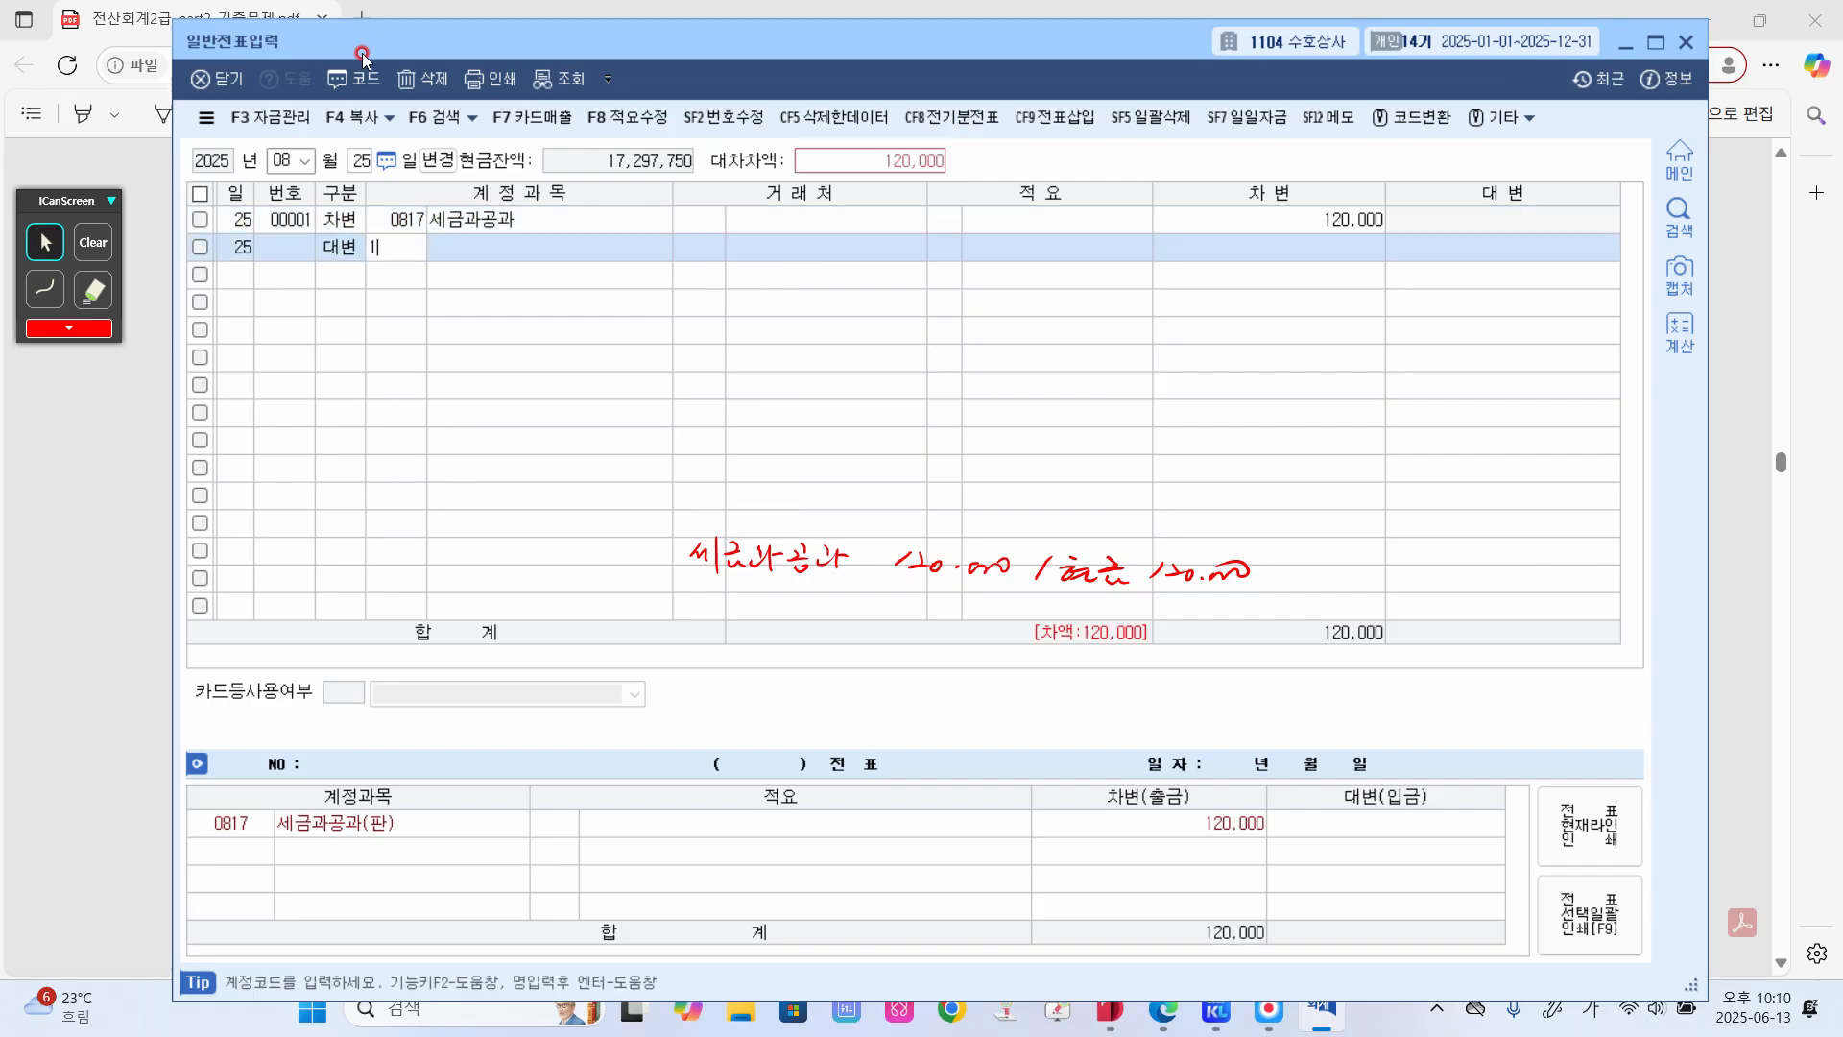
type("101")
key("Return")
key("Return")
key("Return")
key("Return")
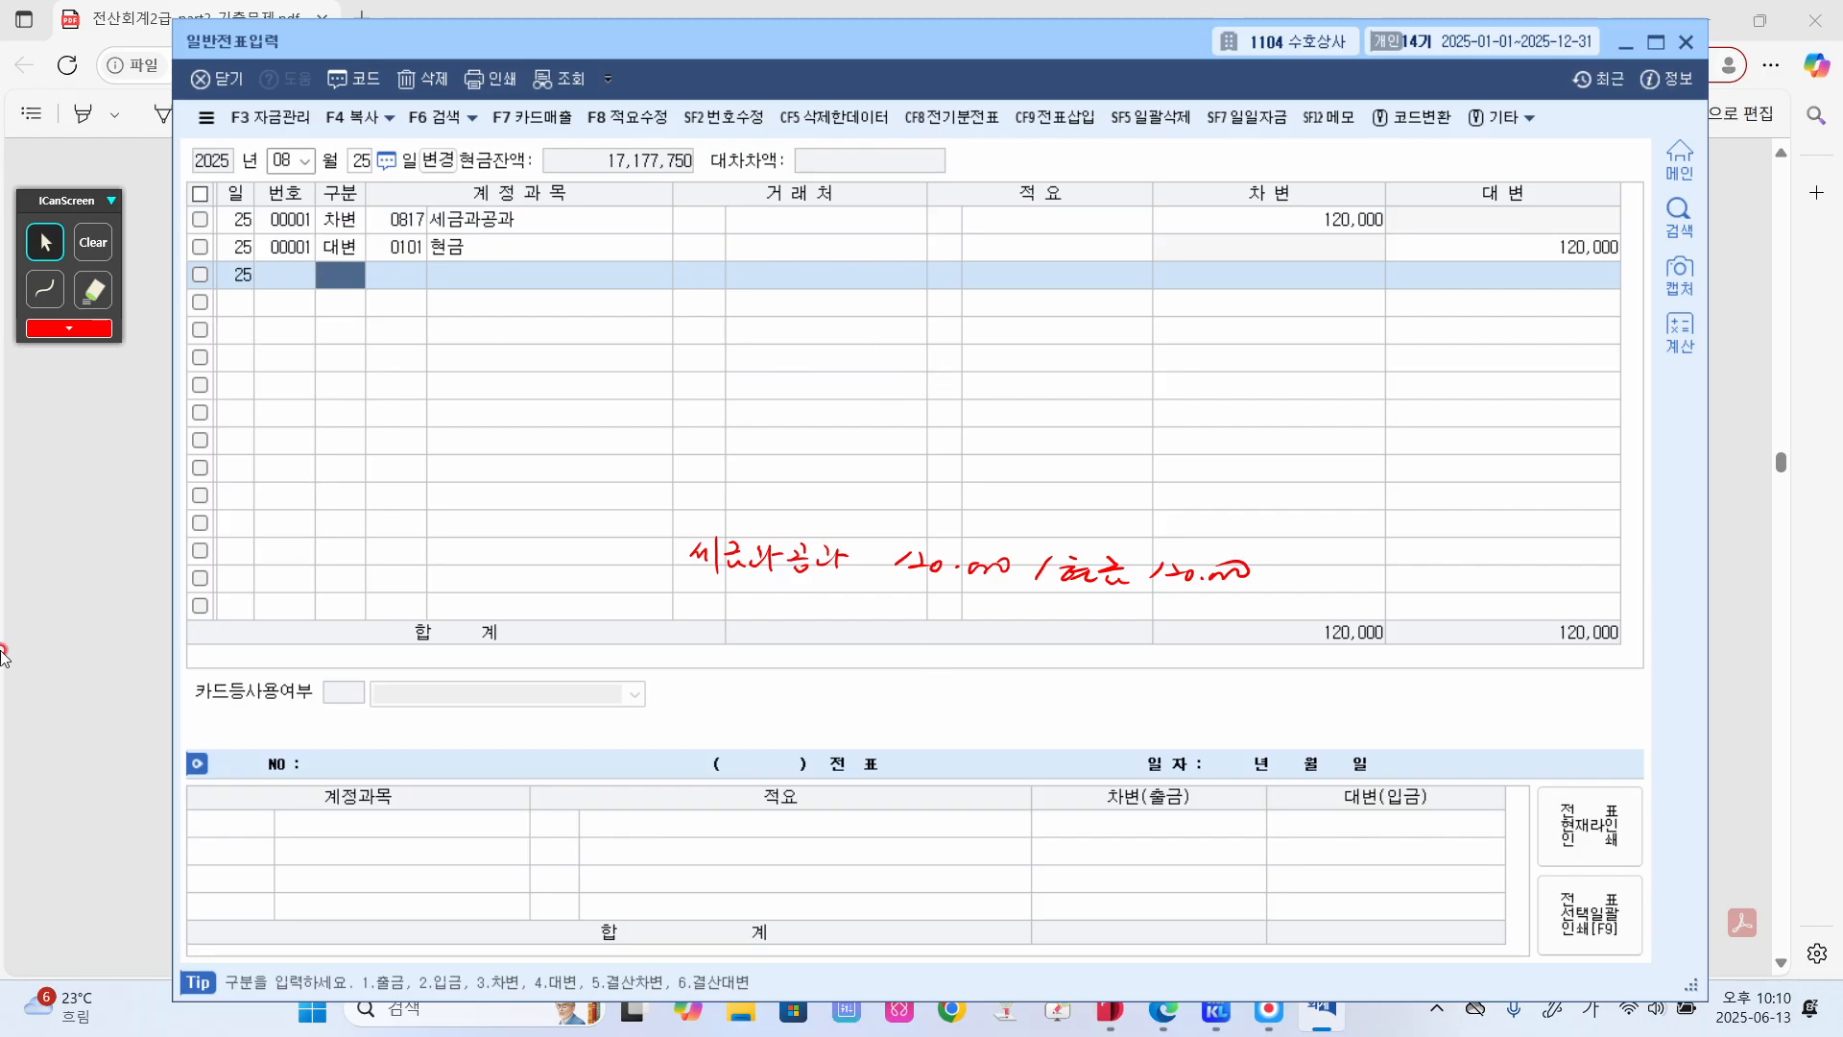
- Clear the red handwriting and change the voucher date to day 6 of 09월
left_click(93, 242)
left_click(305, 161)
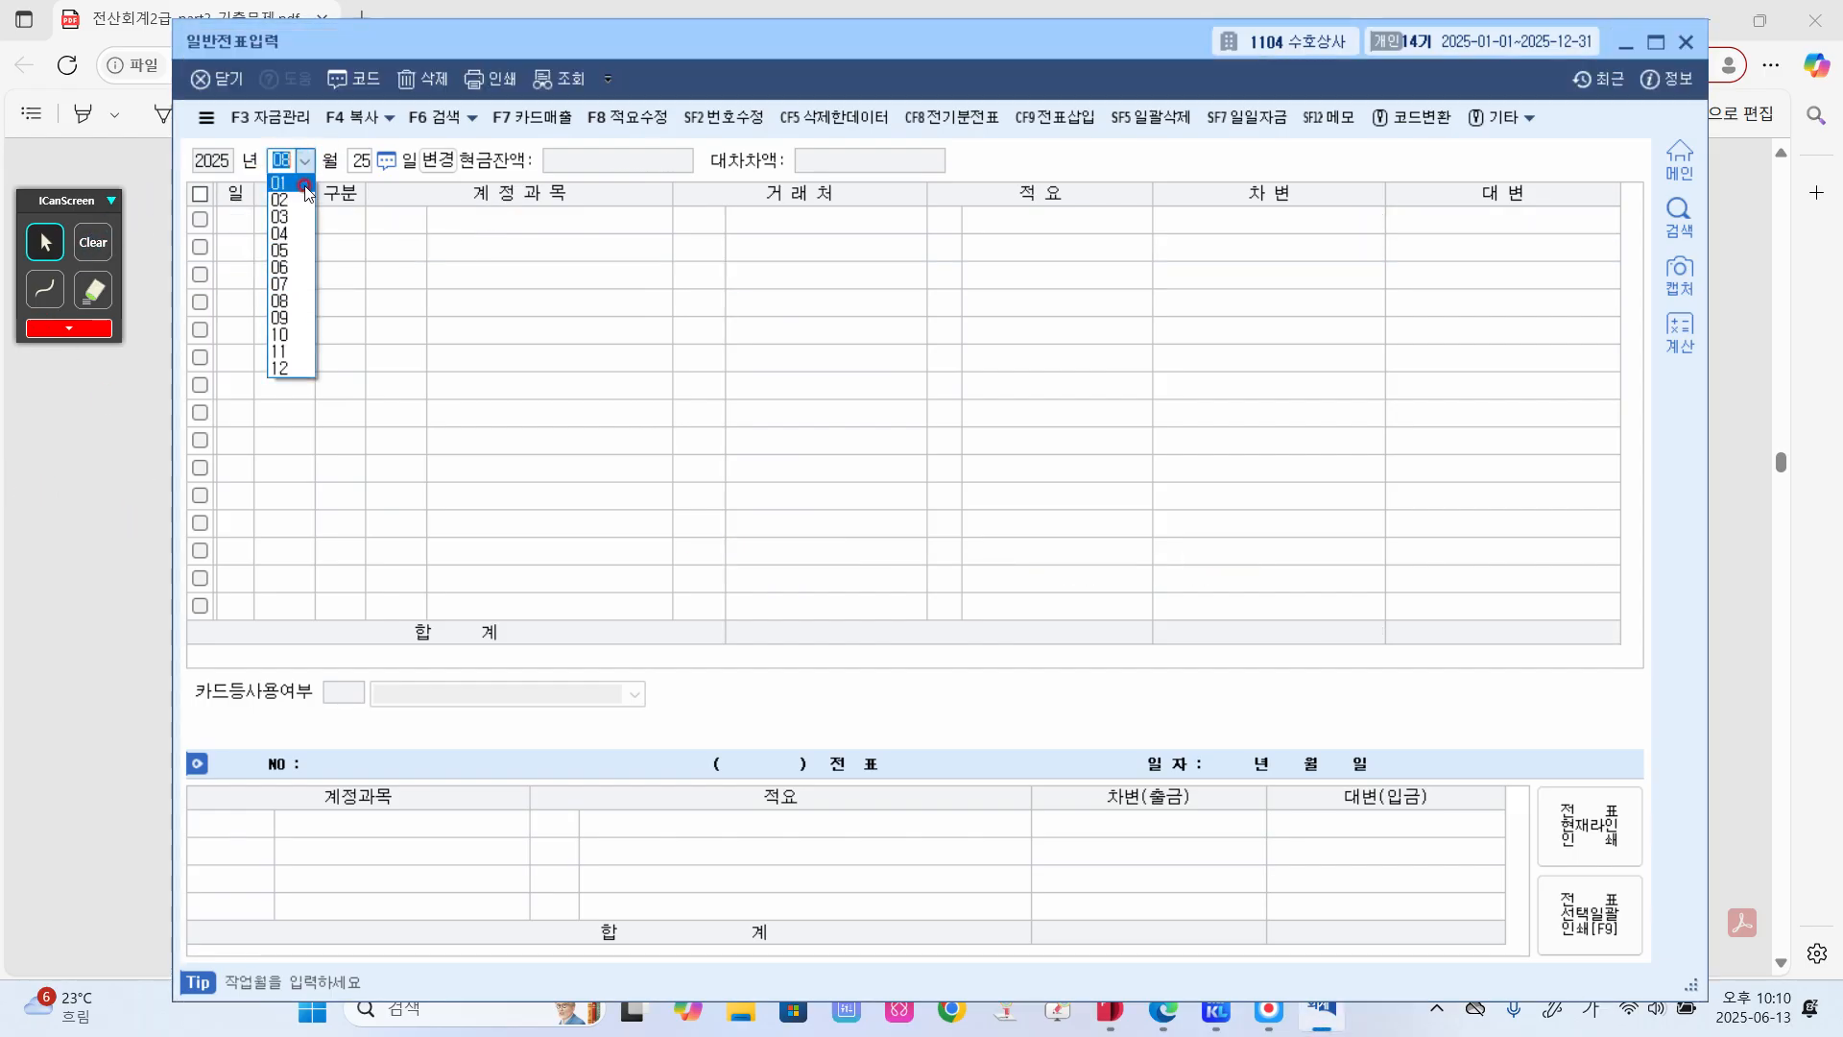
left_click(305, 321)
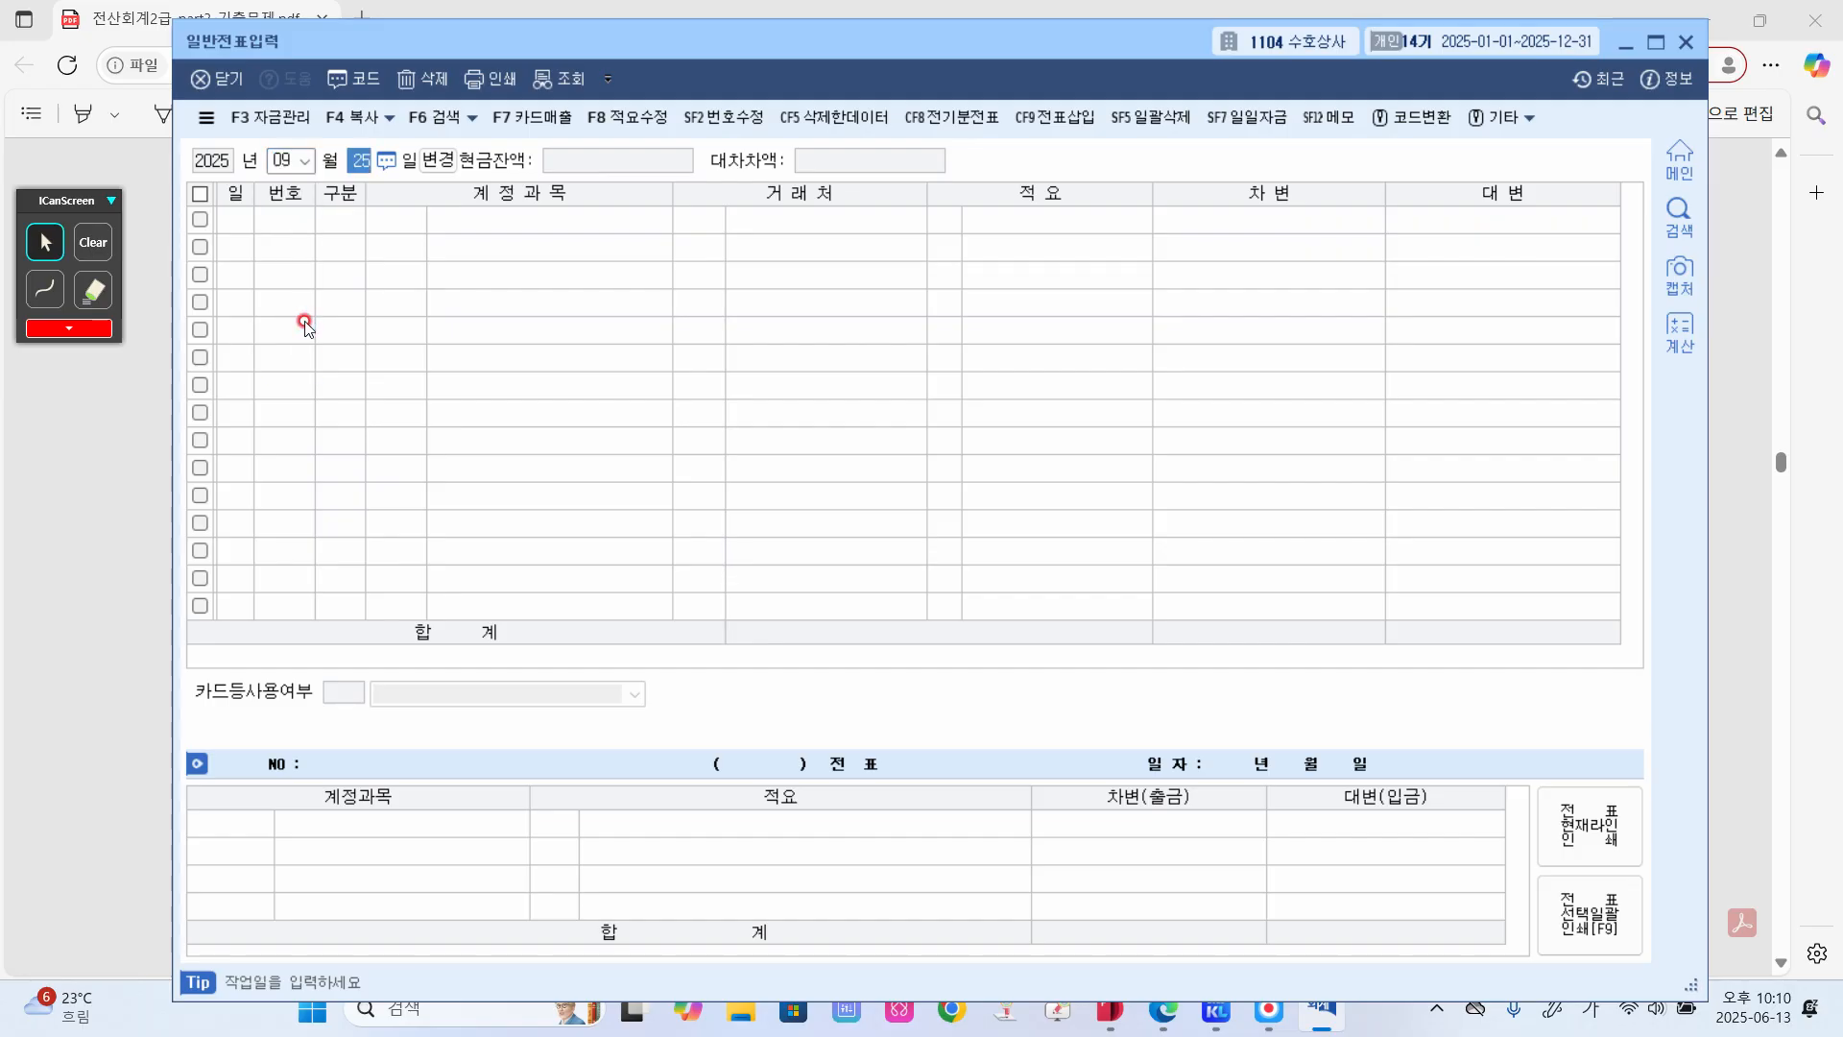
type("6")
key("Return")
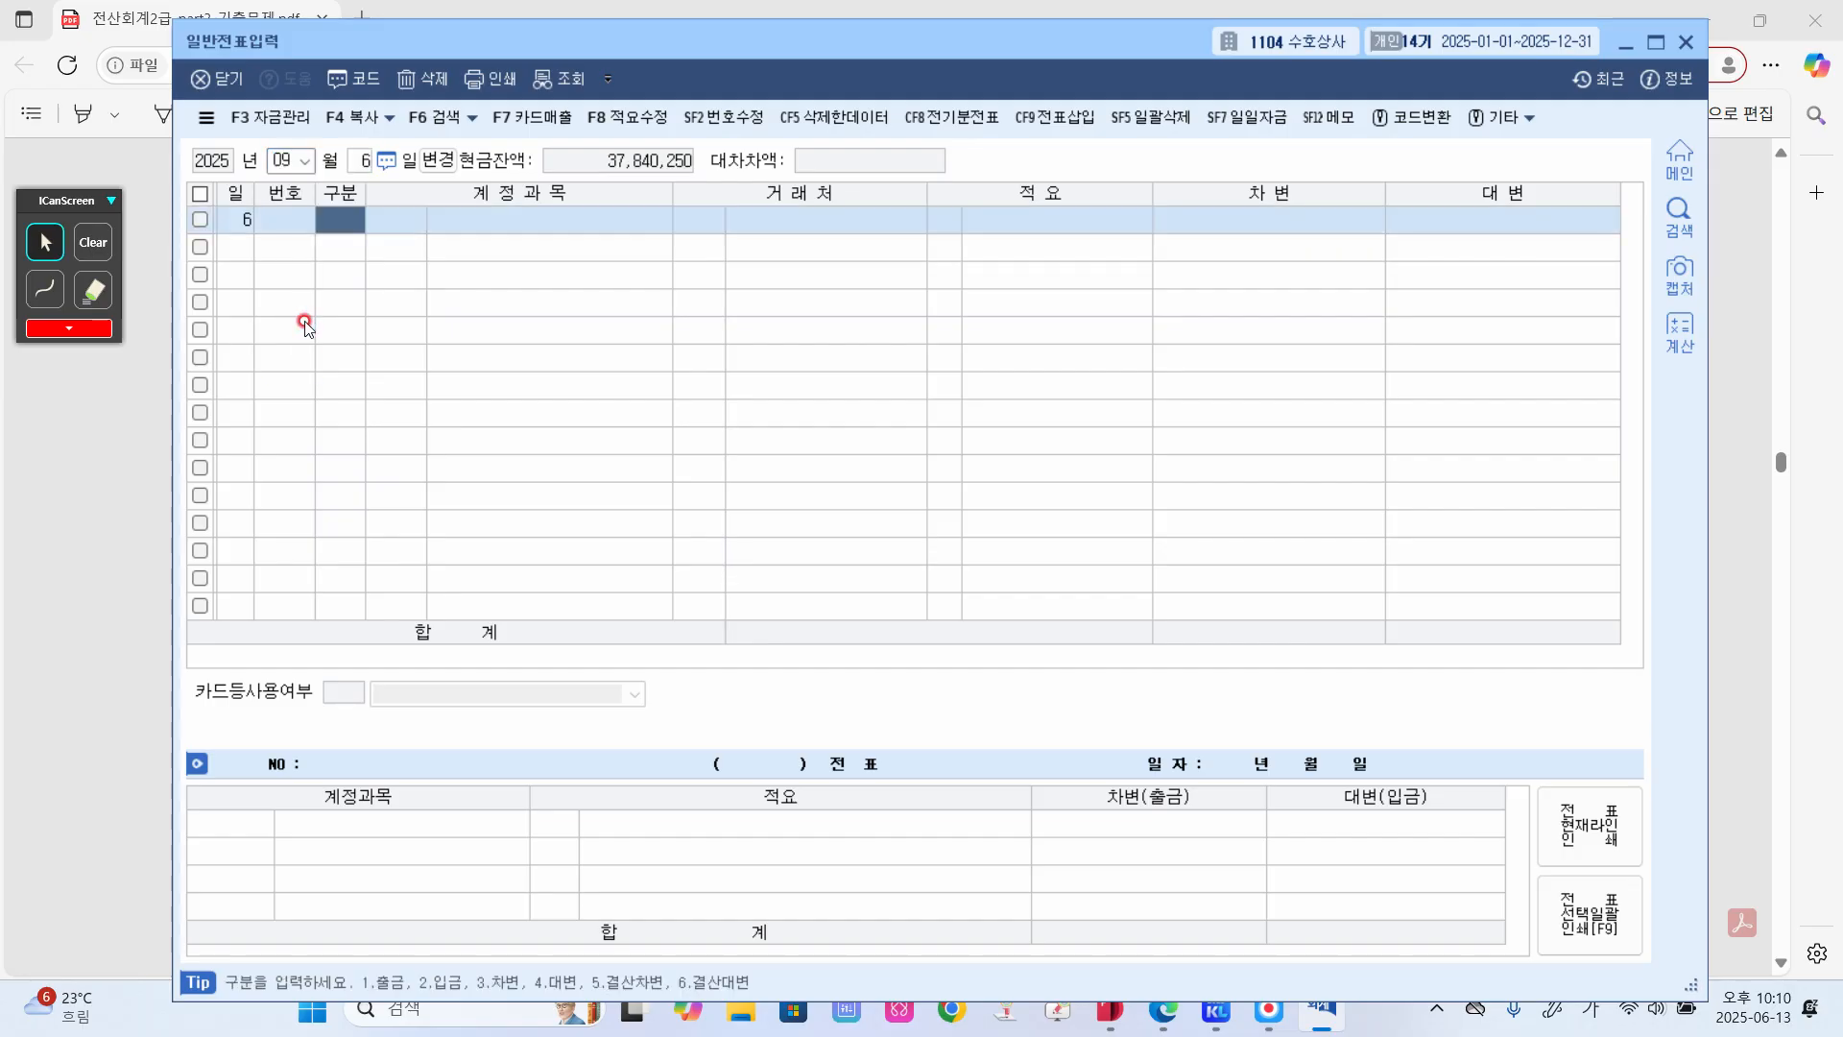
- Return to the exam PDF and handwrite the credit side / 외.출 1,800,000 in red below transaction (4) dated 09월 06일
left_click(1751, 490)
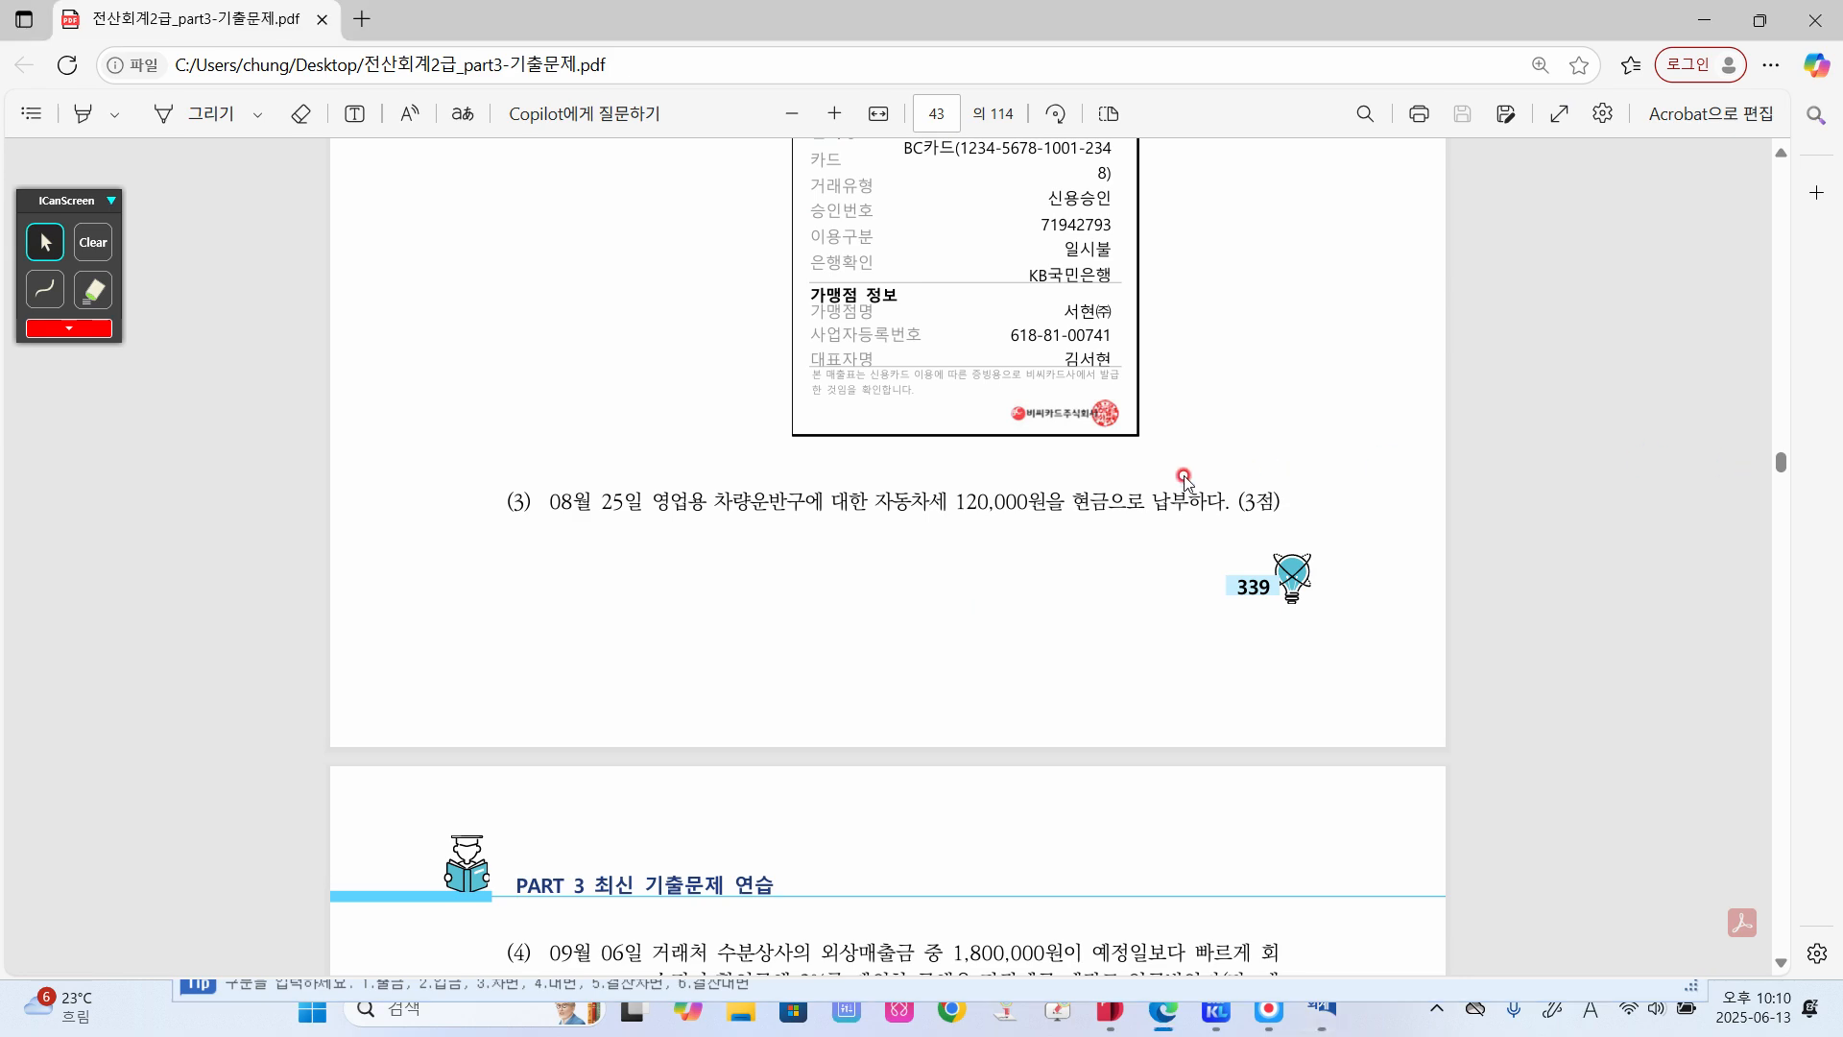
scroll(950, 499, "down", 9)
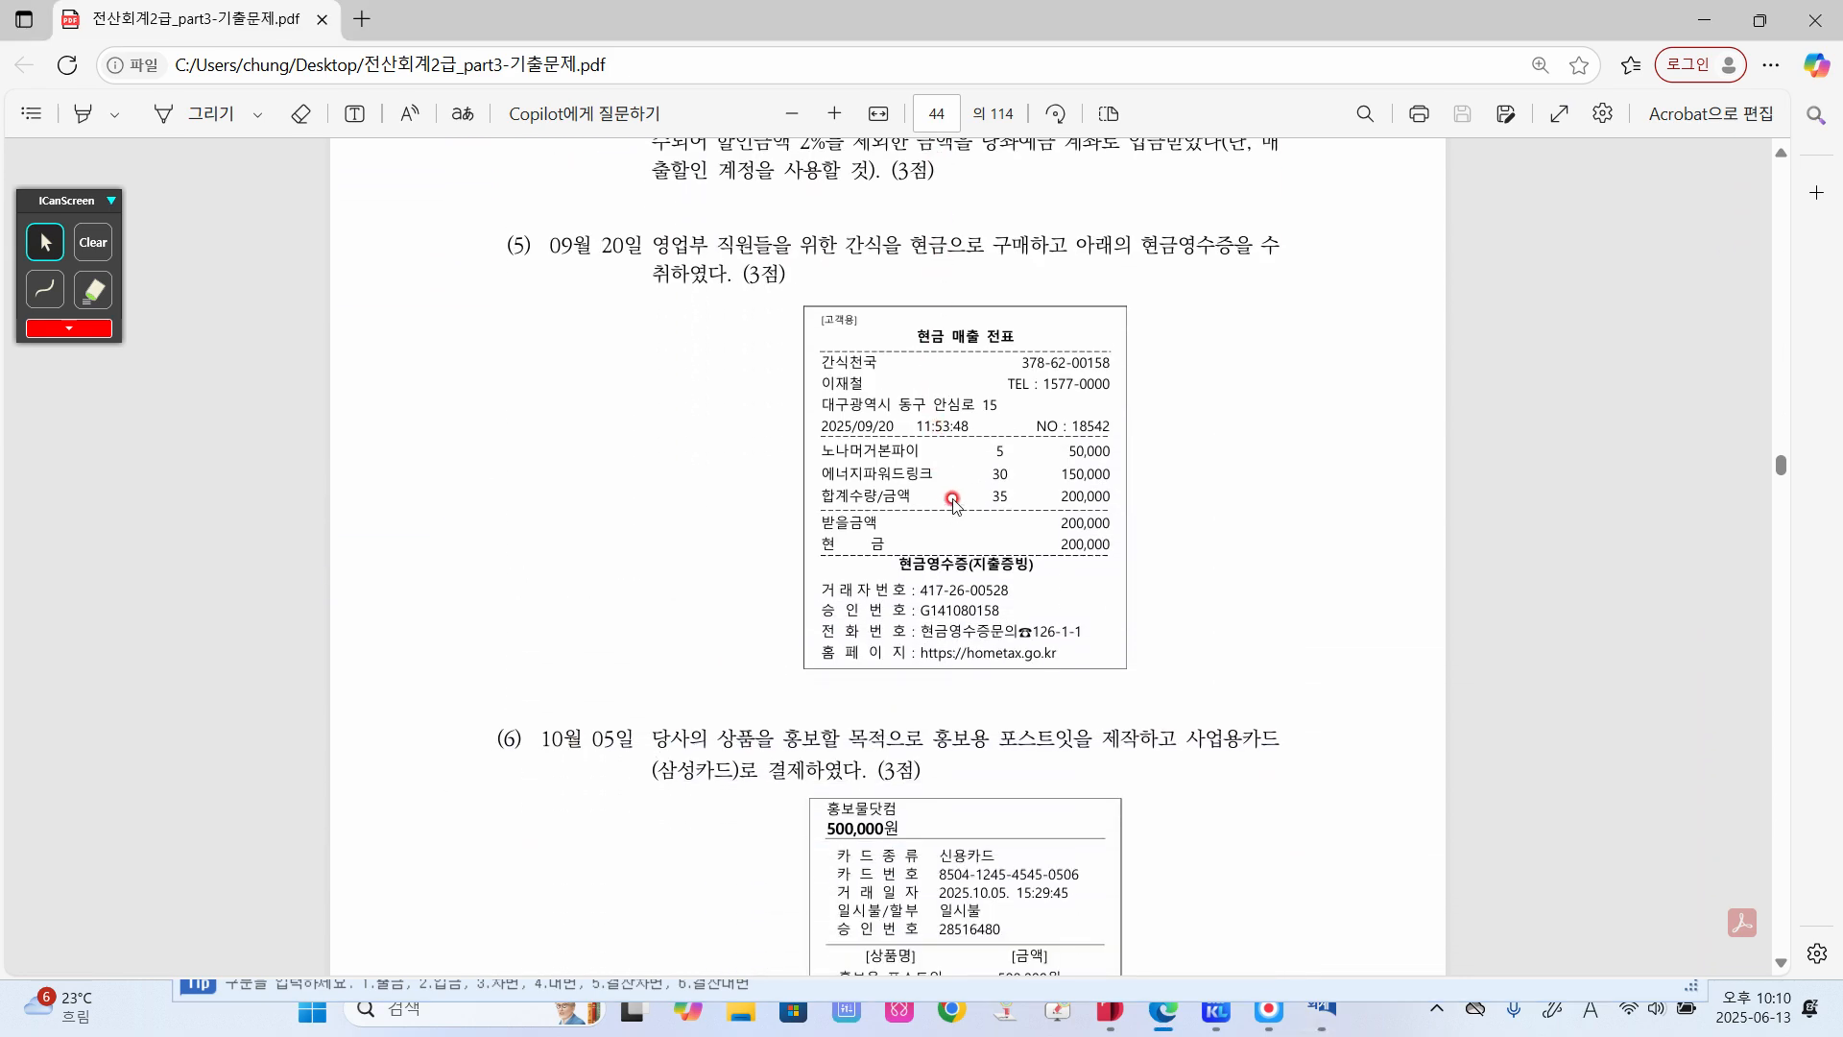
scroll(953, 502, "up", 1)
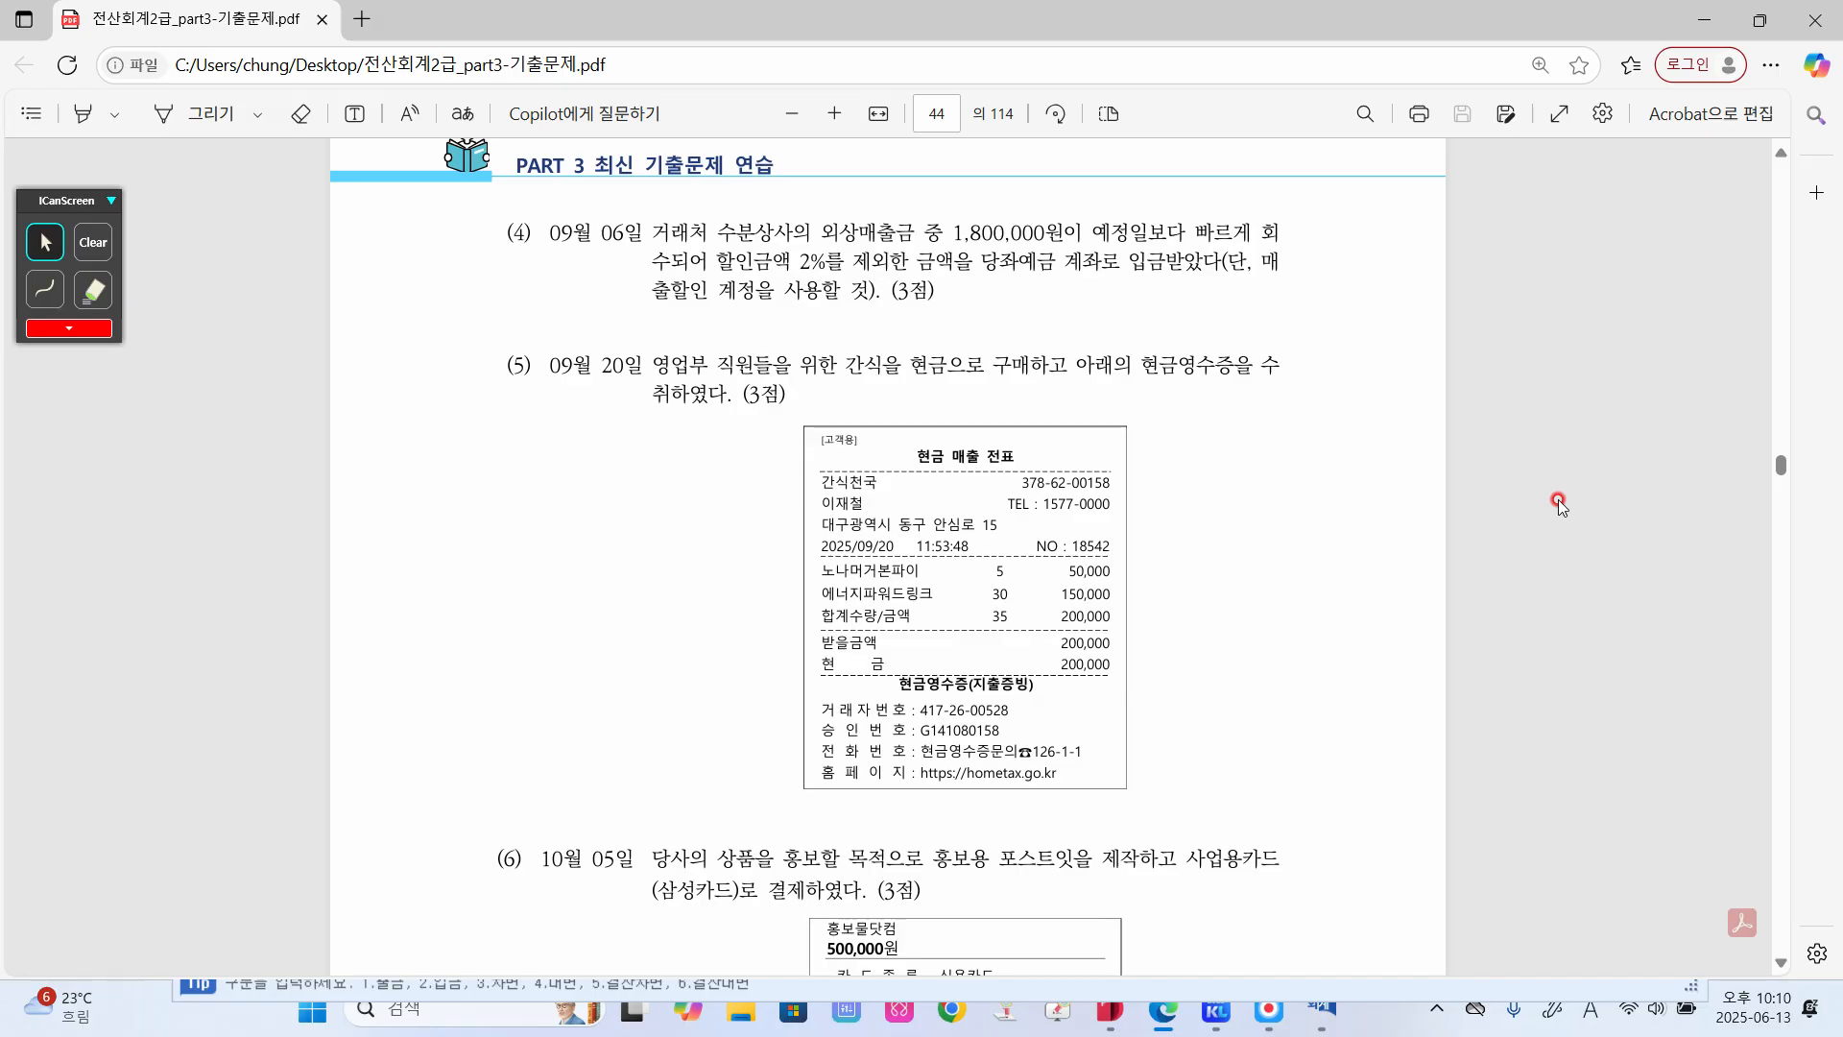
left_click(45, 289)
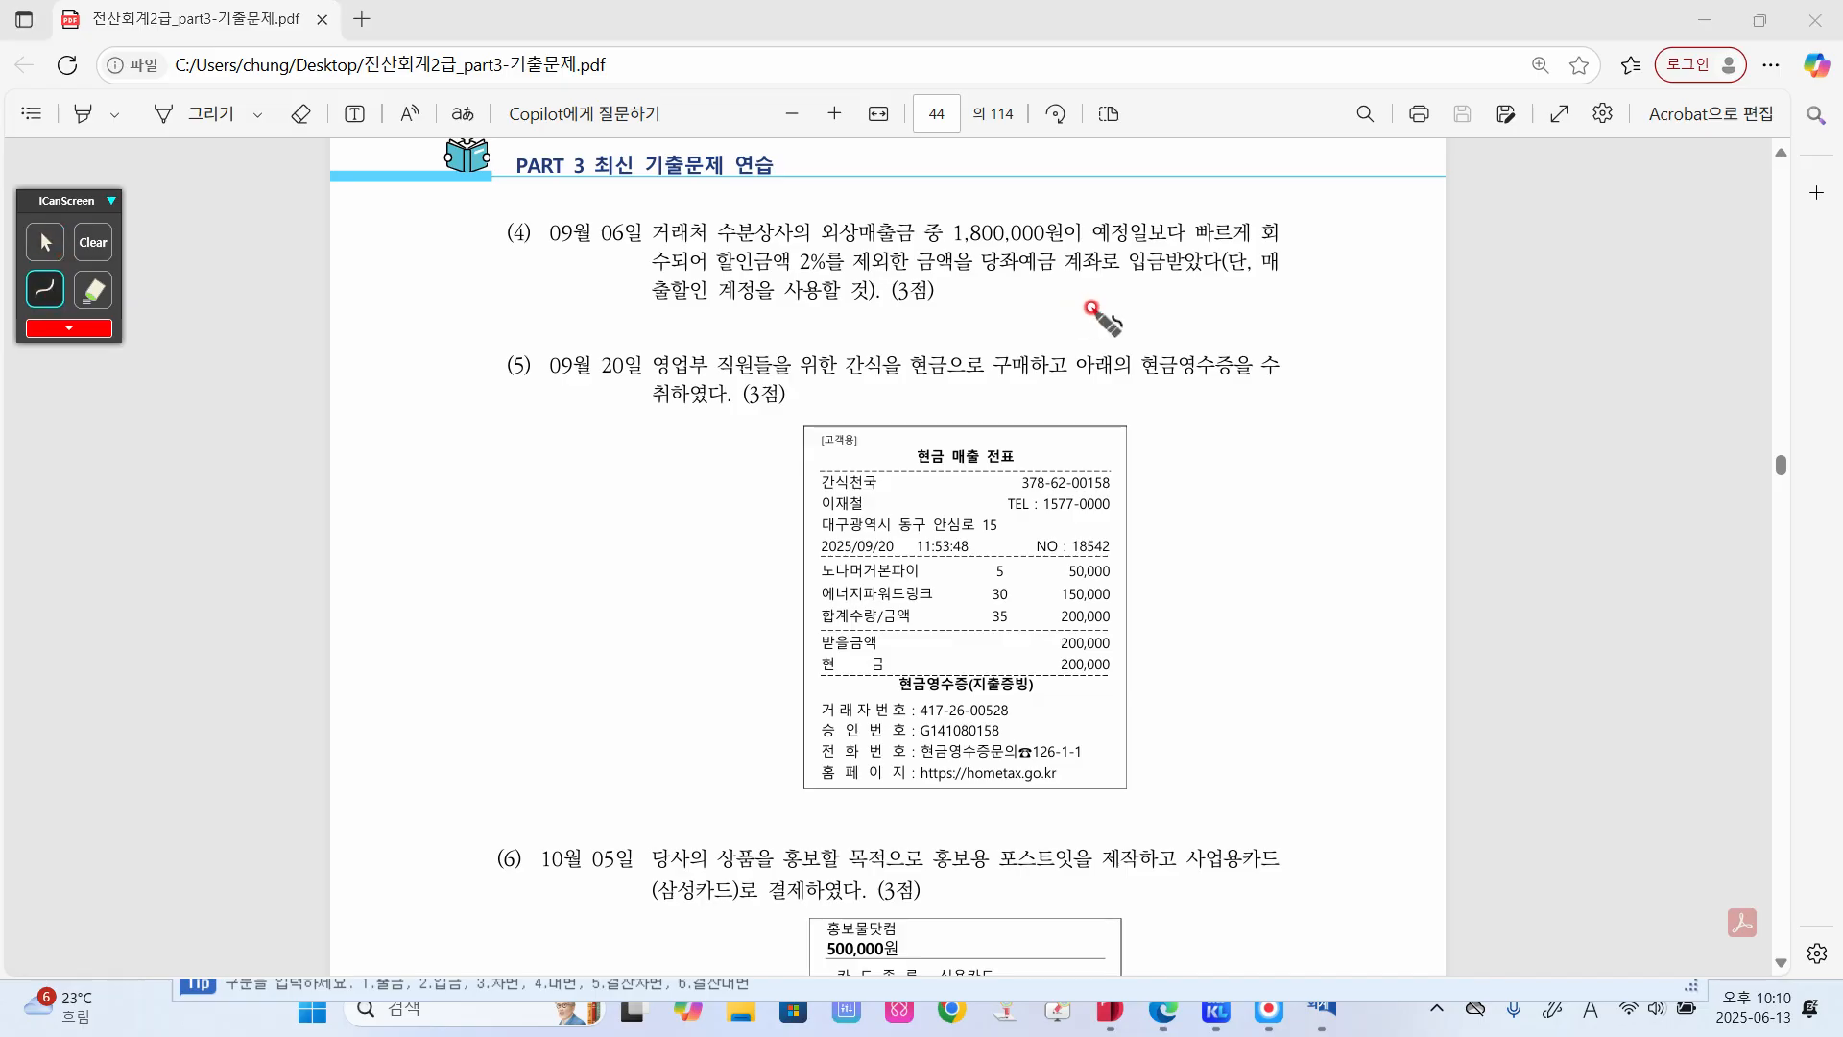
mouse_move(1129, 305)
left_mouse_down()
mouse_move(1117, 324)
mouse_move(1162, 299)
mouse_move(1213, 308)
left_mouse_up()
left_click(1176, 306)
left_click_drag(1192, 313, 1376, 310)
left_click(1252, 315)
left_click(1315, 317)
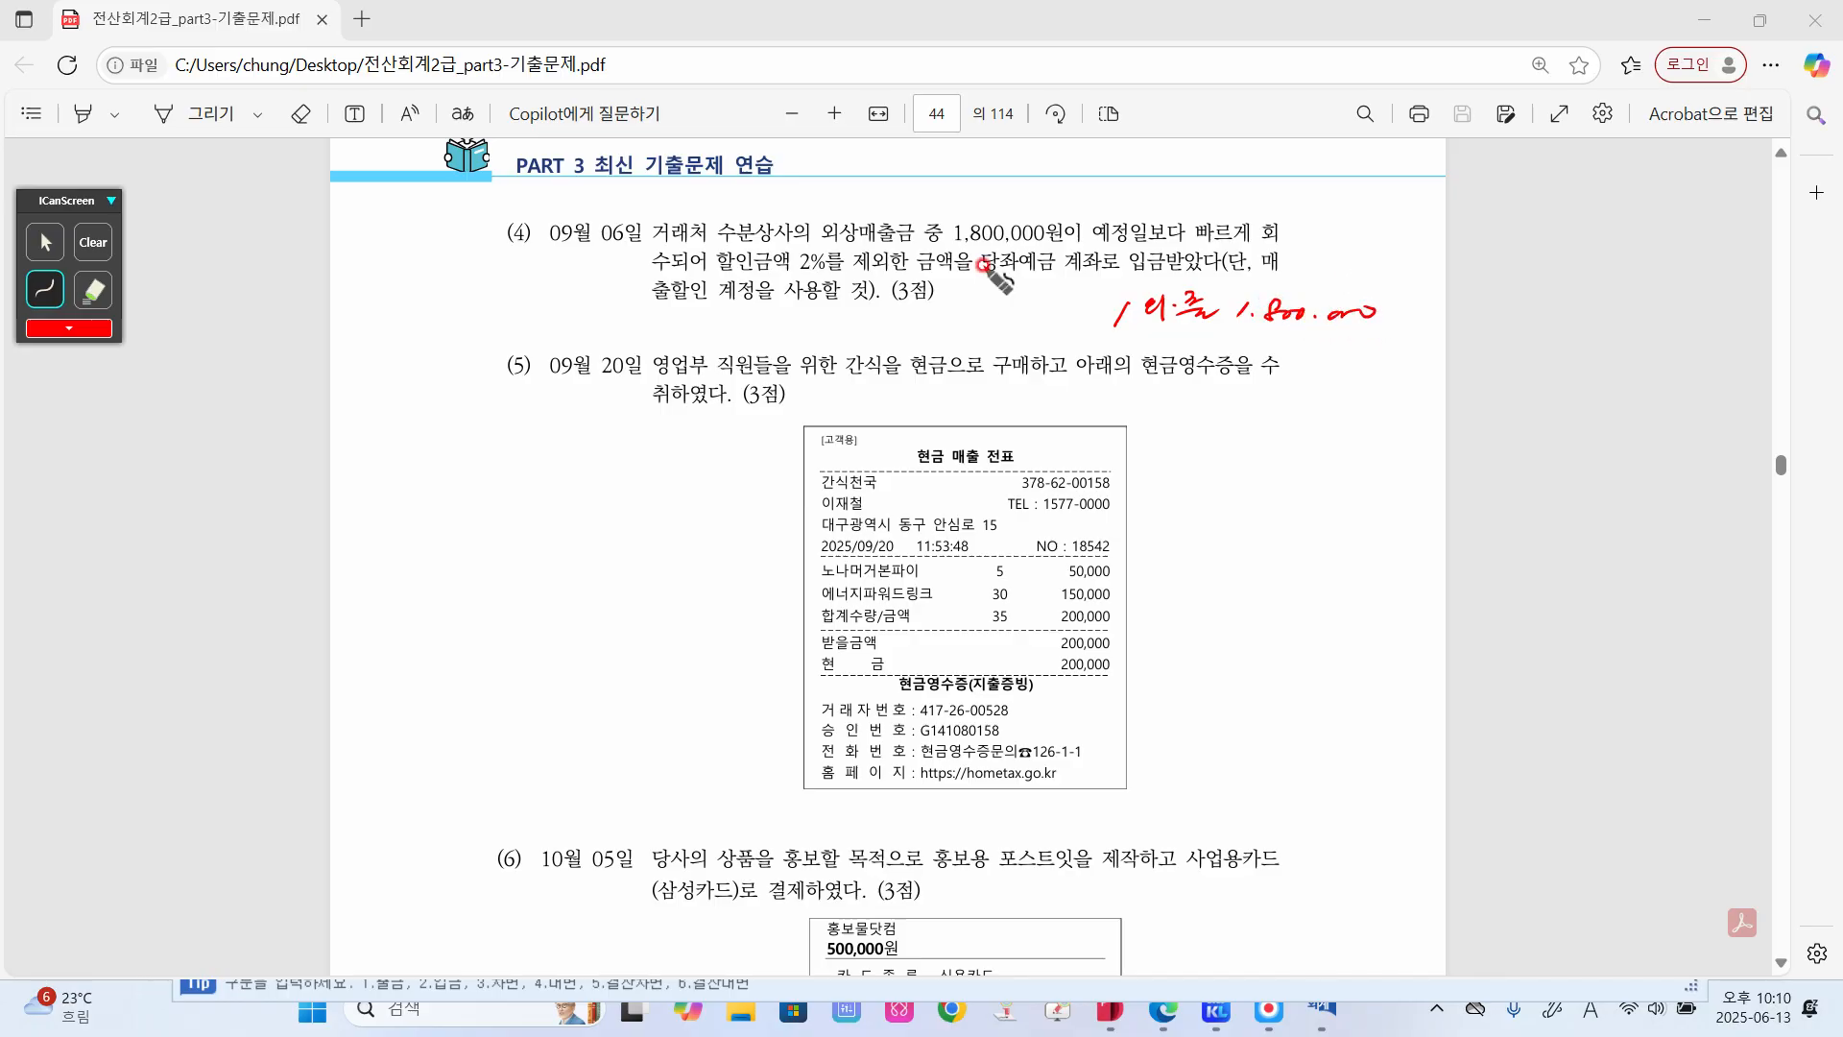
- Handwrite the debit side of transaction (4) as 매출할인 36,000 and 당.예 1,764,000
mouse_move(960, 285)
left_mouse_down()
mouse_move(977, 278)
mouse_move(977, 306)
mouse_move(994, 280)
mouse_move(1000, 305)
mouse_move(1020, 285)
mouse_move(1027, 299)
left_mouse_up()
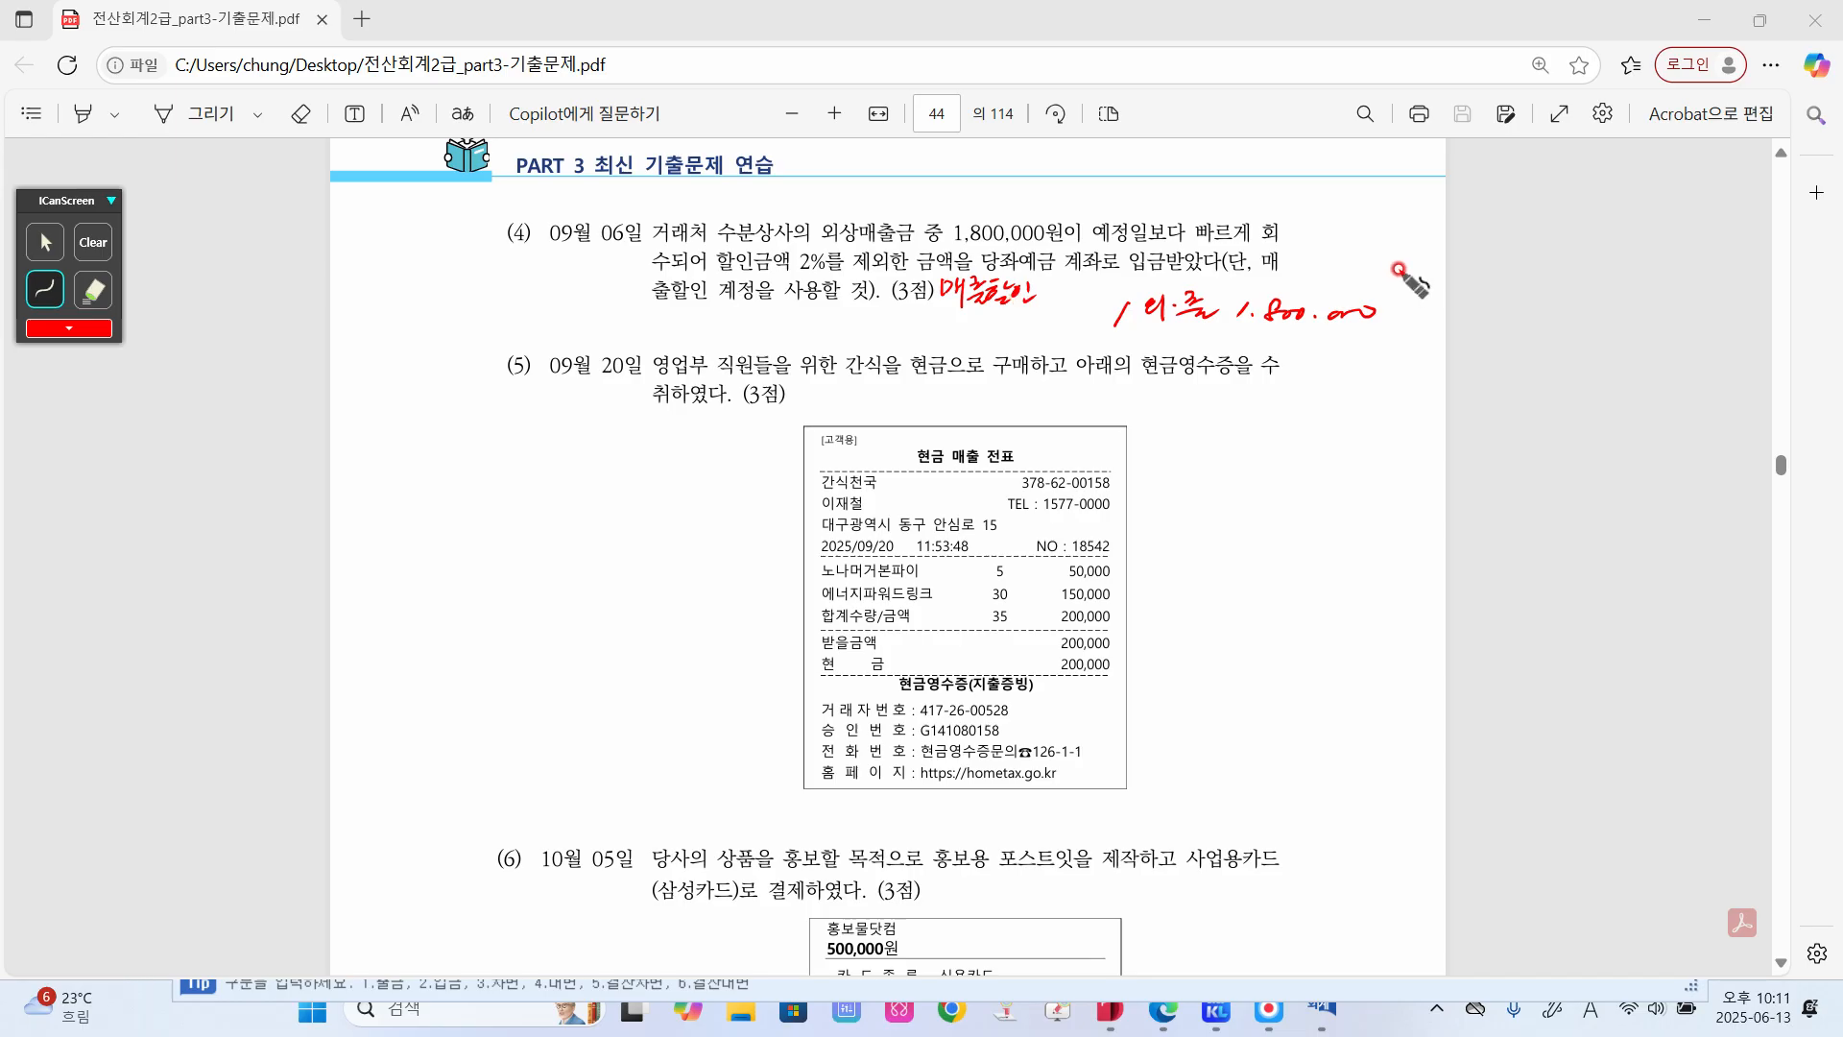
mouse_move(1079, 278)
left_mouse_down()
mouse_move(1050, 293)
mouse_move(1104, 293)
left_mouse_up()
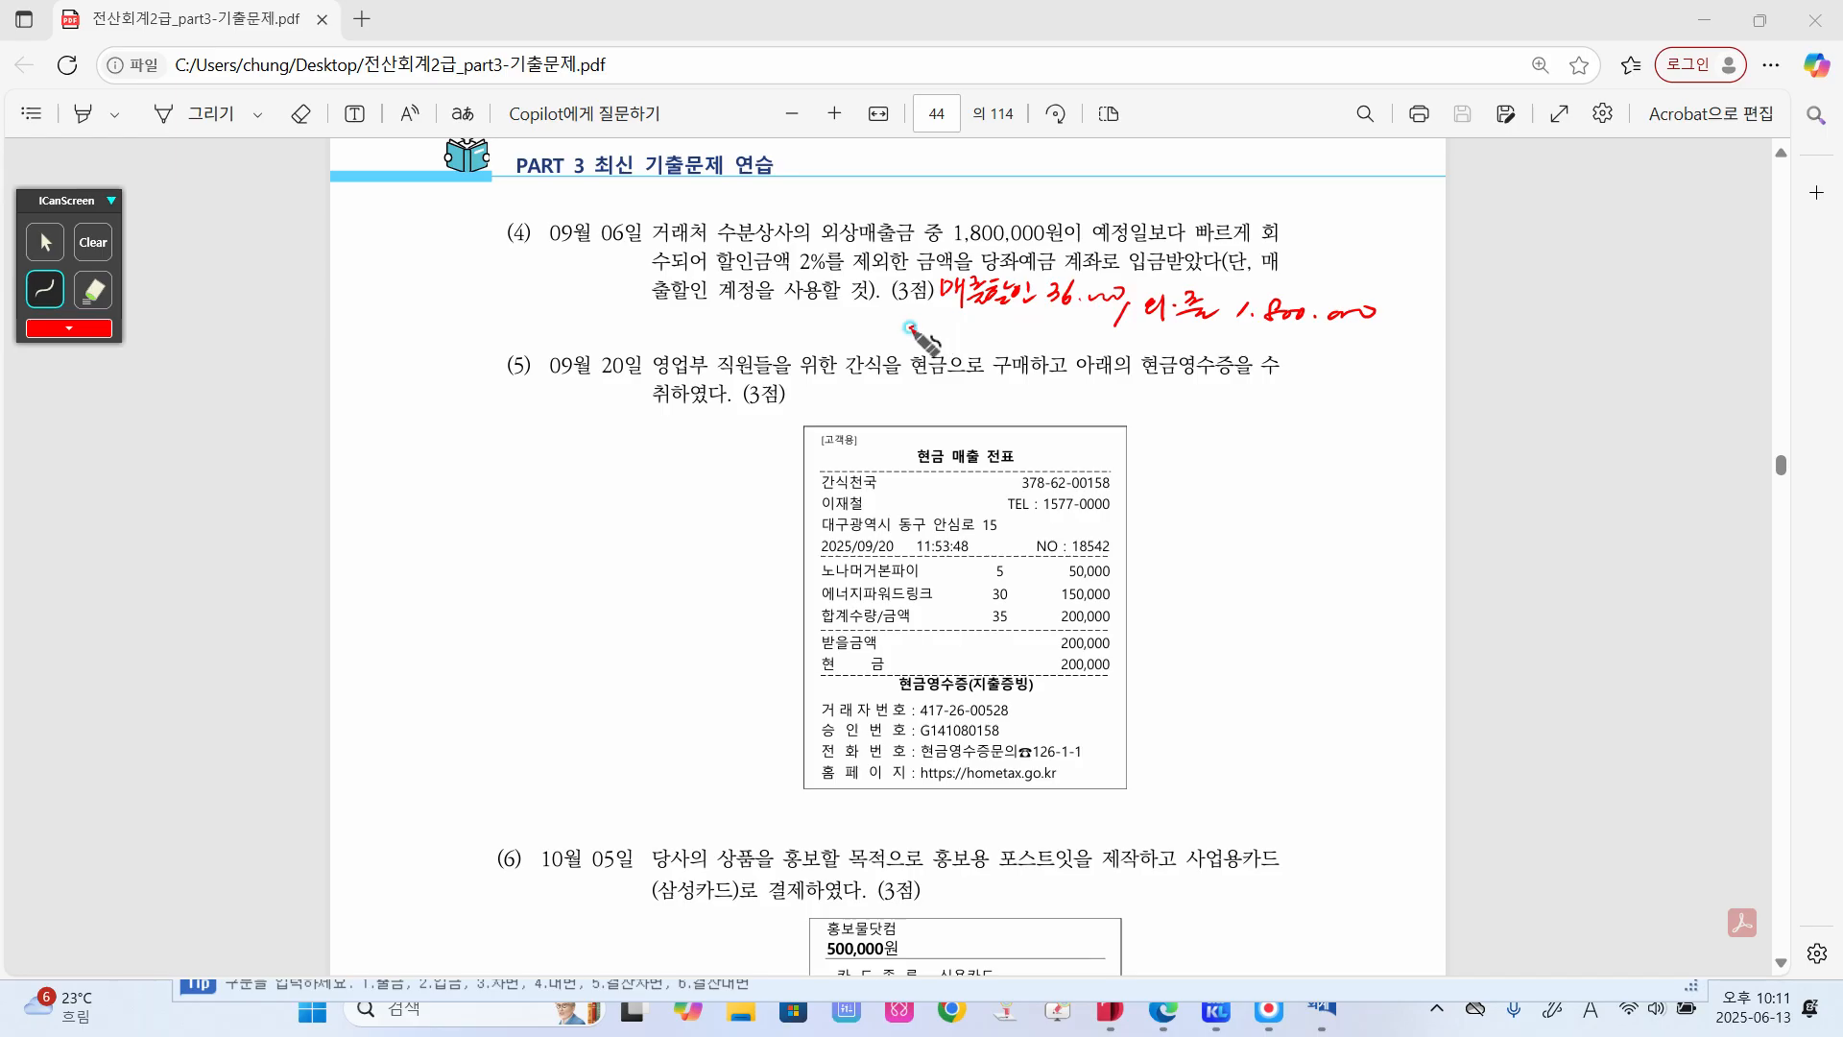
left_click_drag(907, 327, 993, 342)
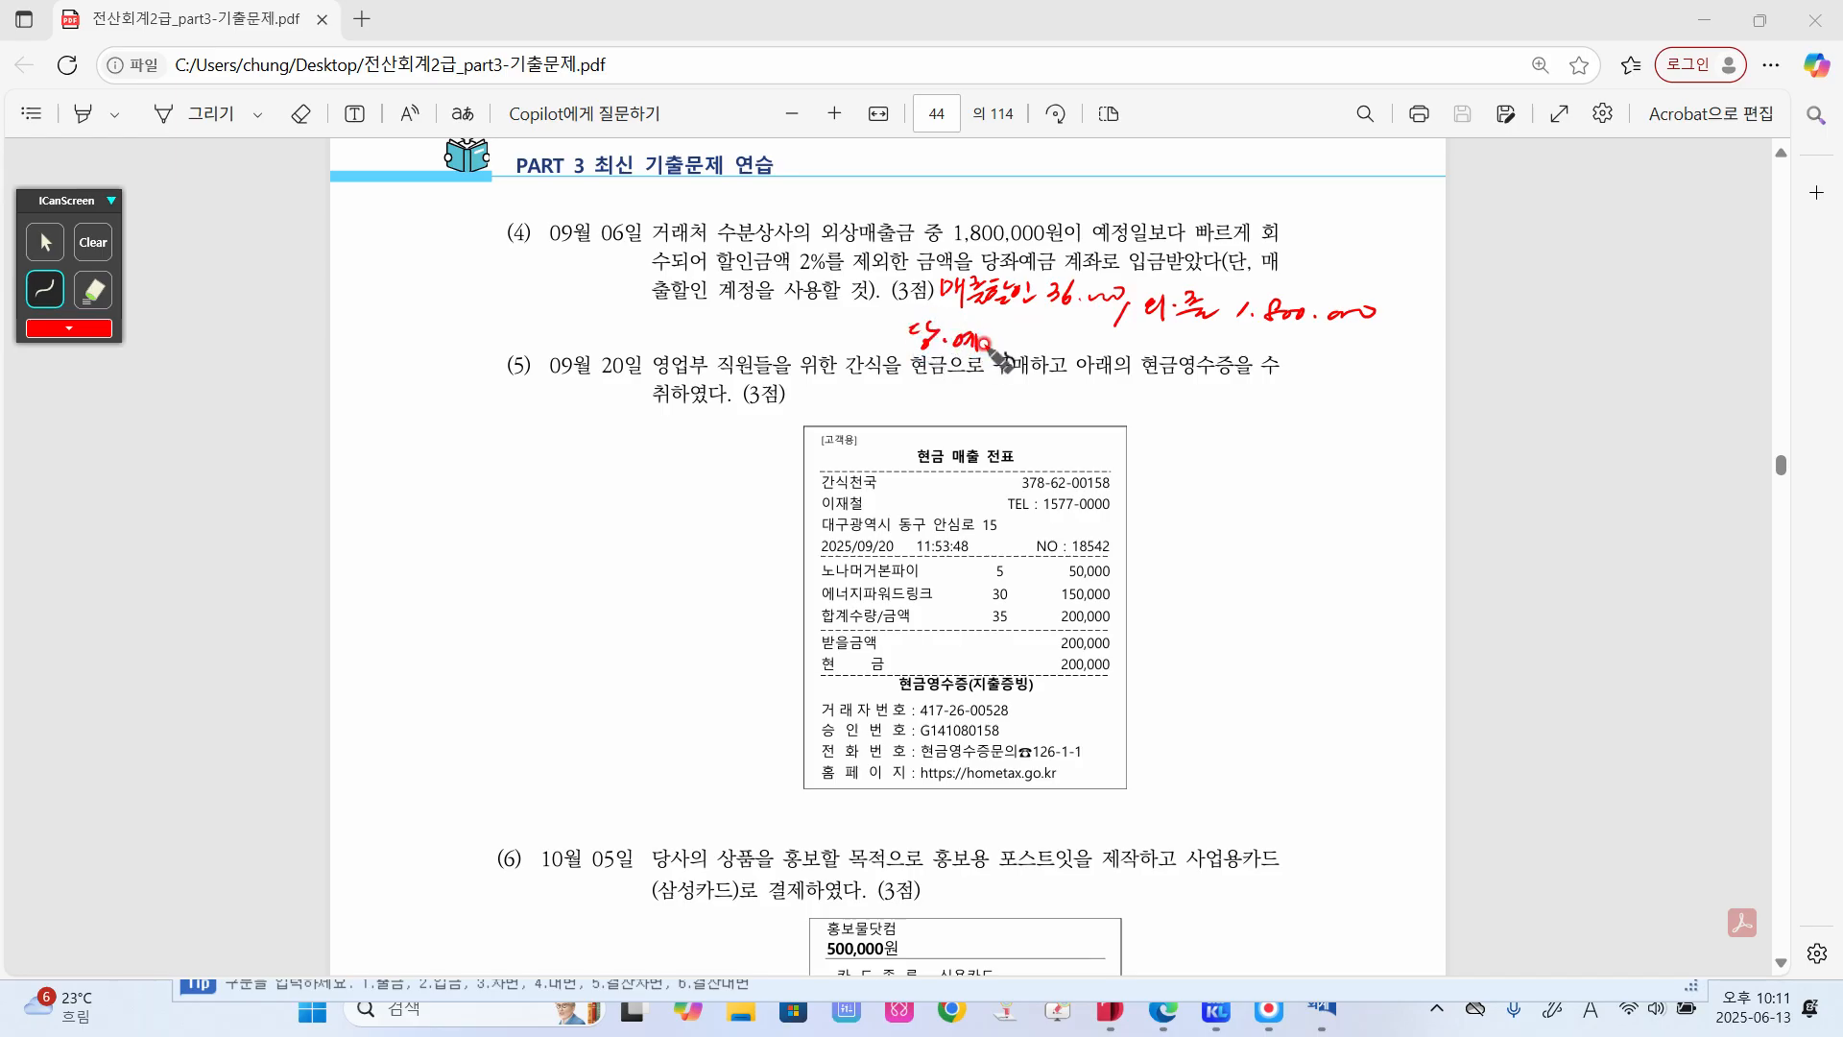
mouse_move(1010, 325)
left_mouse_down()
mouse_move(1001, 345)
mouse_move(1106, 336)
mouse_move(1080, 323)
left_mouse_up()
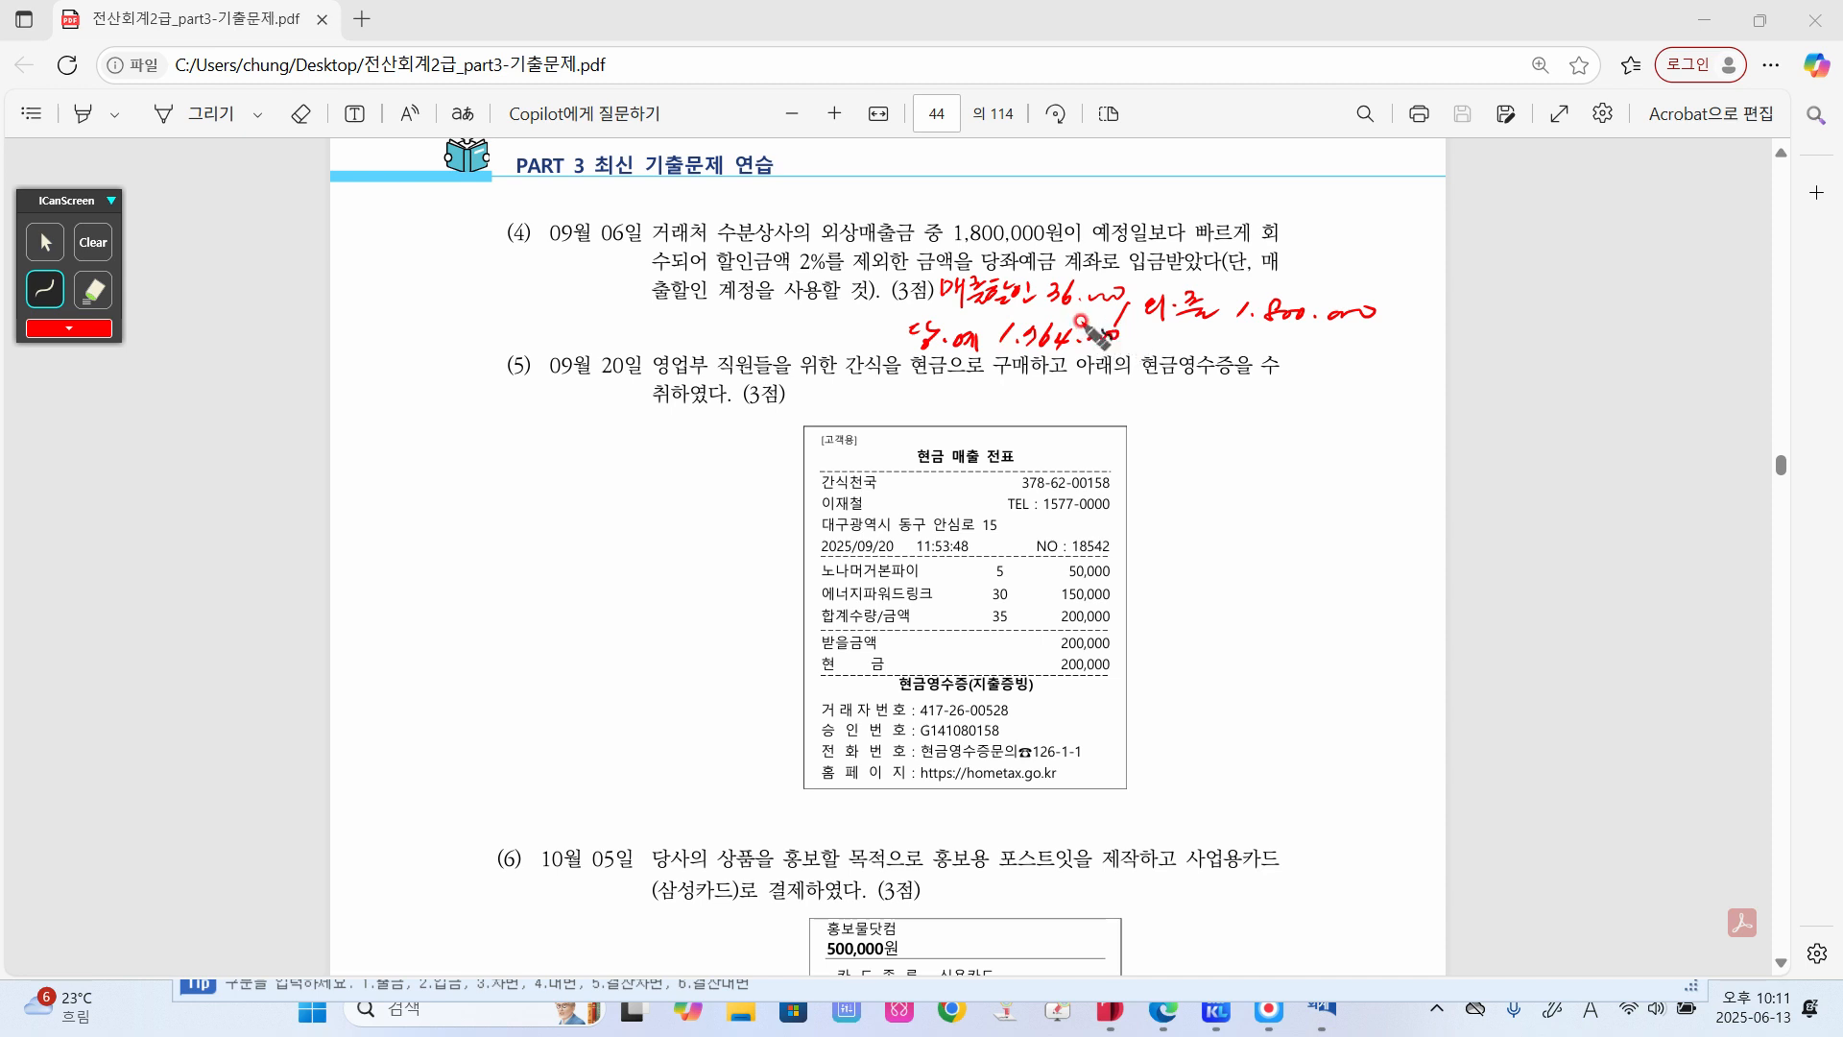
- Switch back to 일반전표입력 in KcLep and start a 차변 line with account 0403 매출할인 for 상품매출
left_click(60, 245)
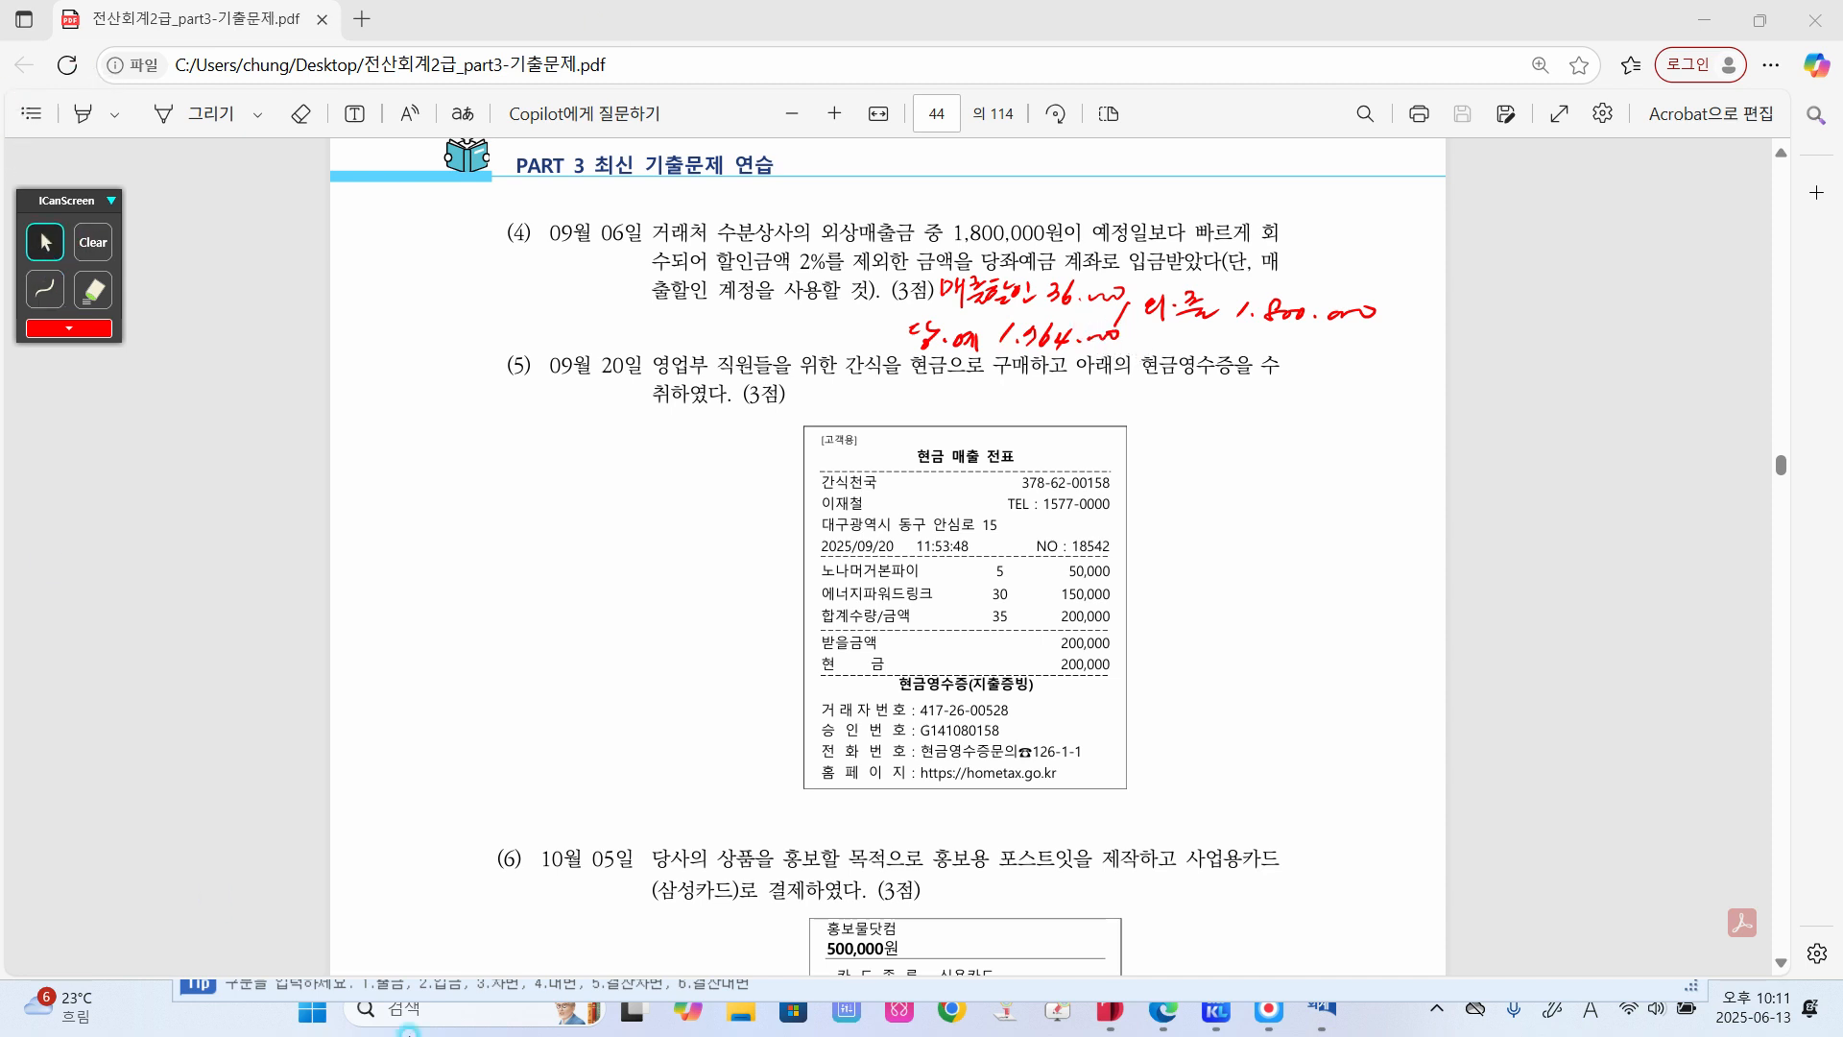
left_click(1323, 1010)
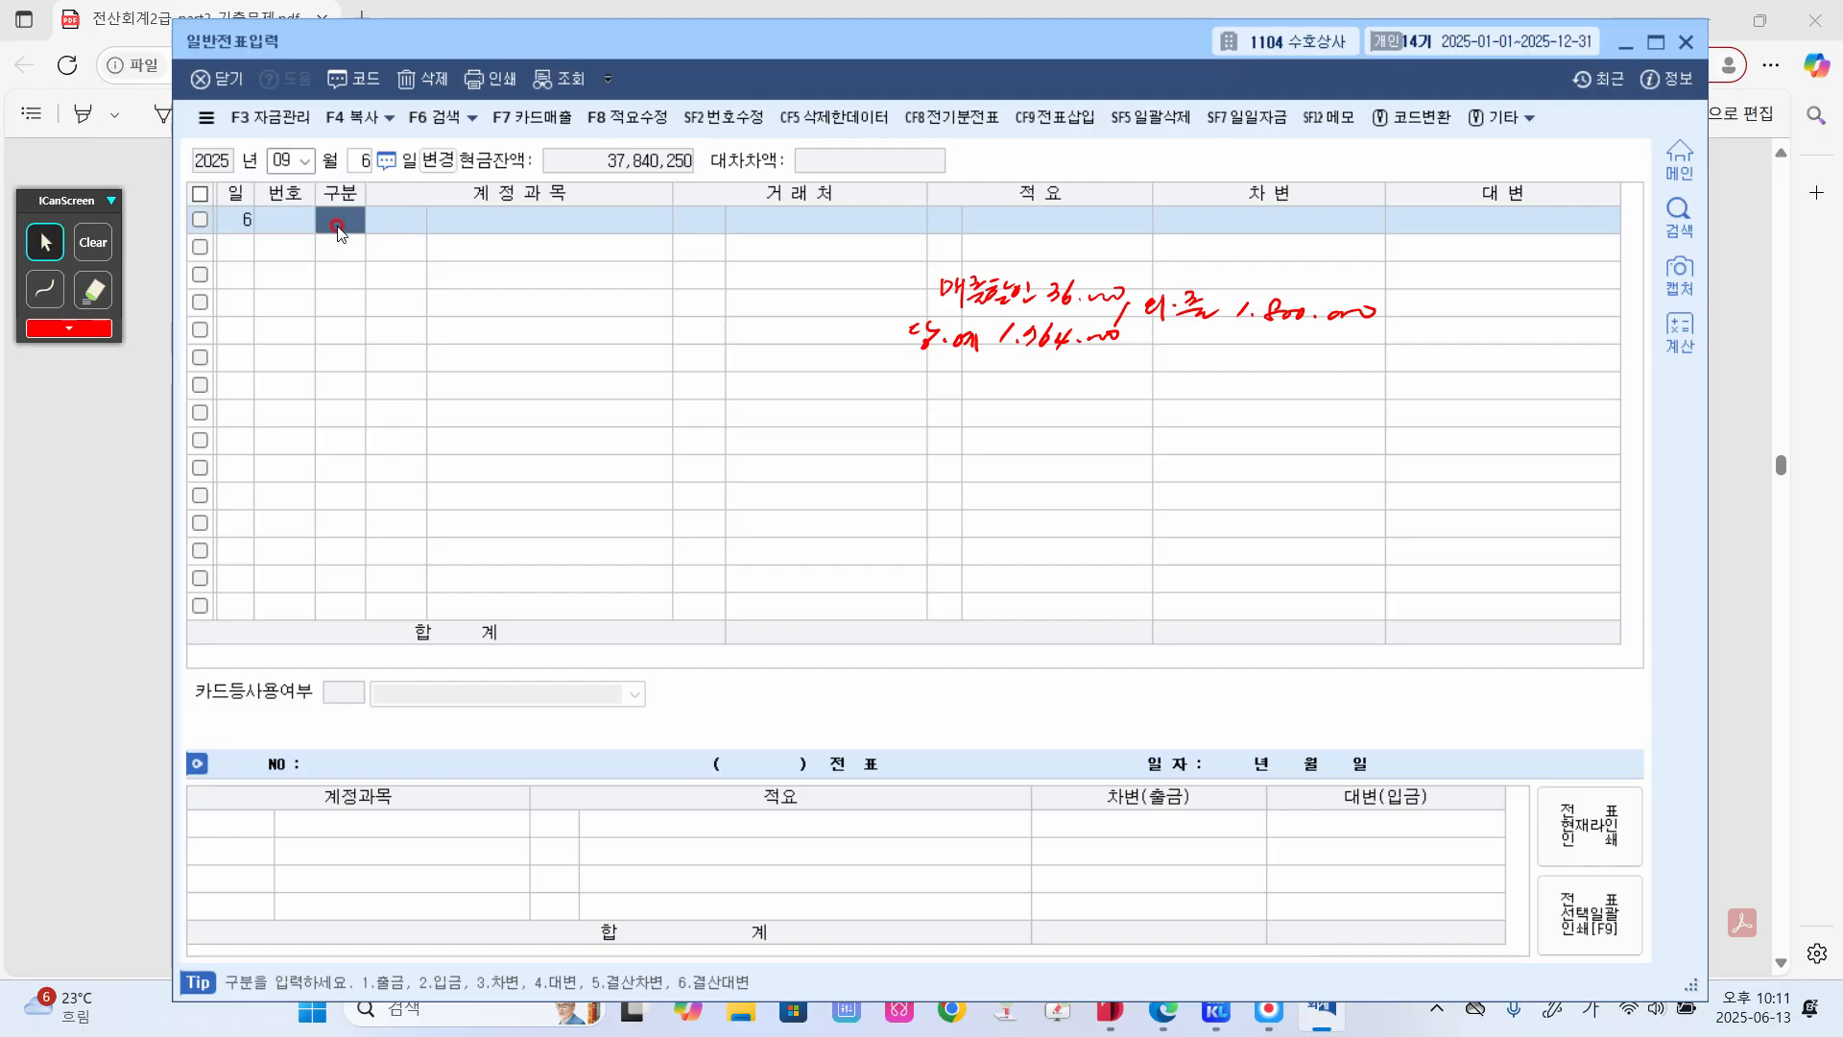
key("3")
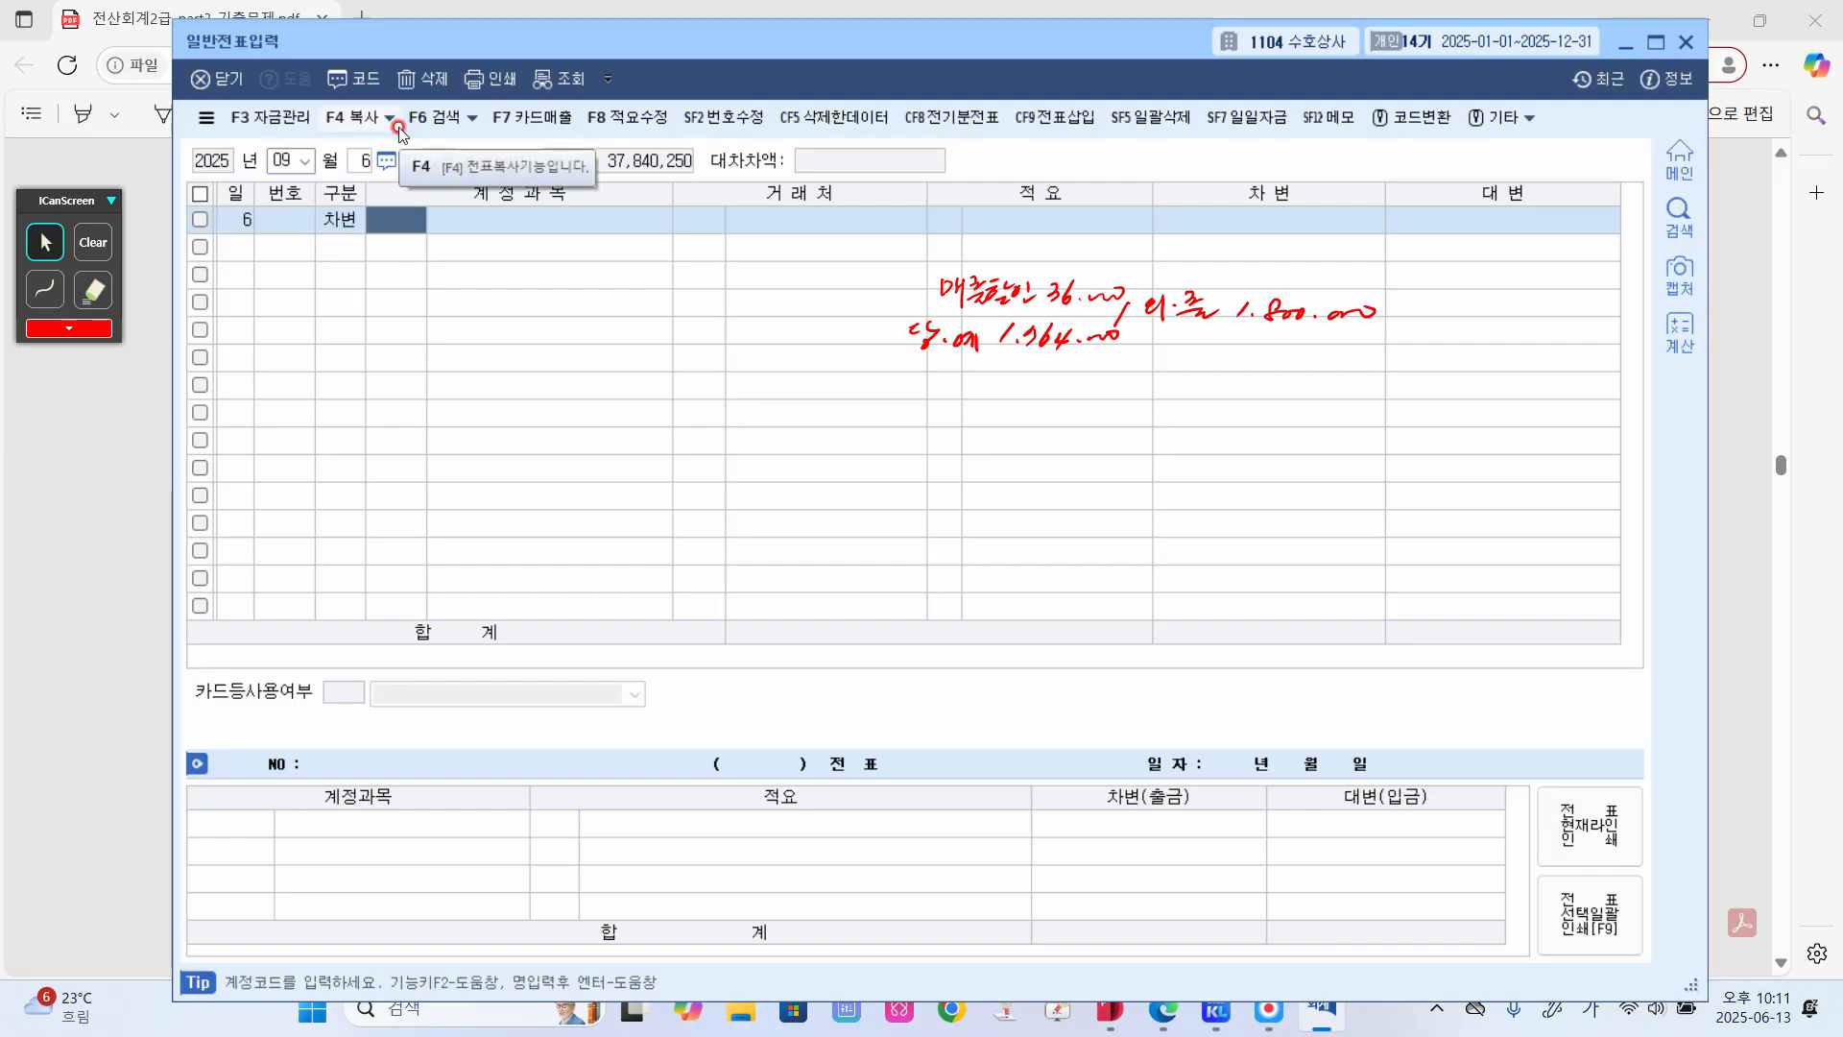
type("매출할")
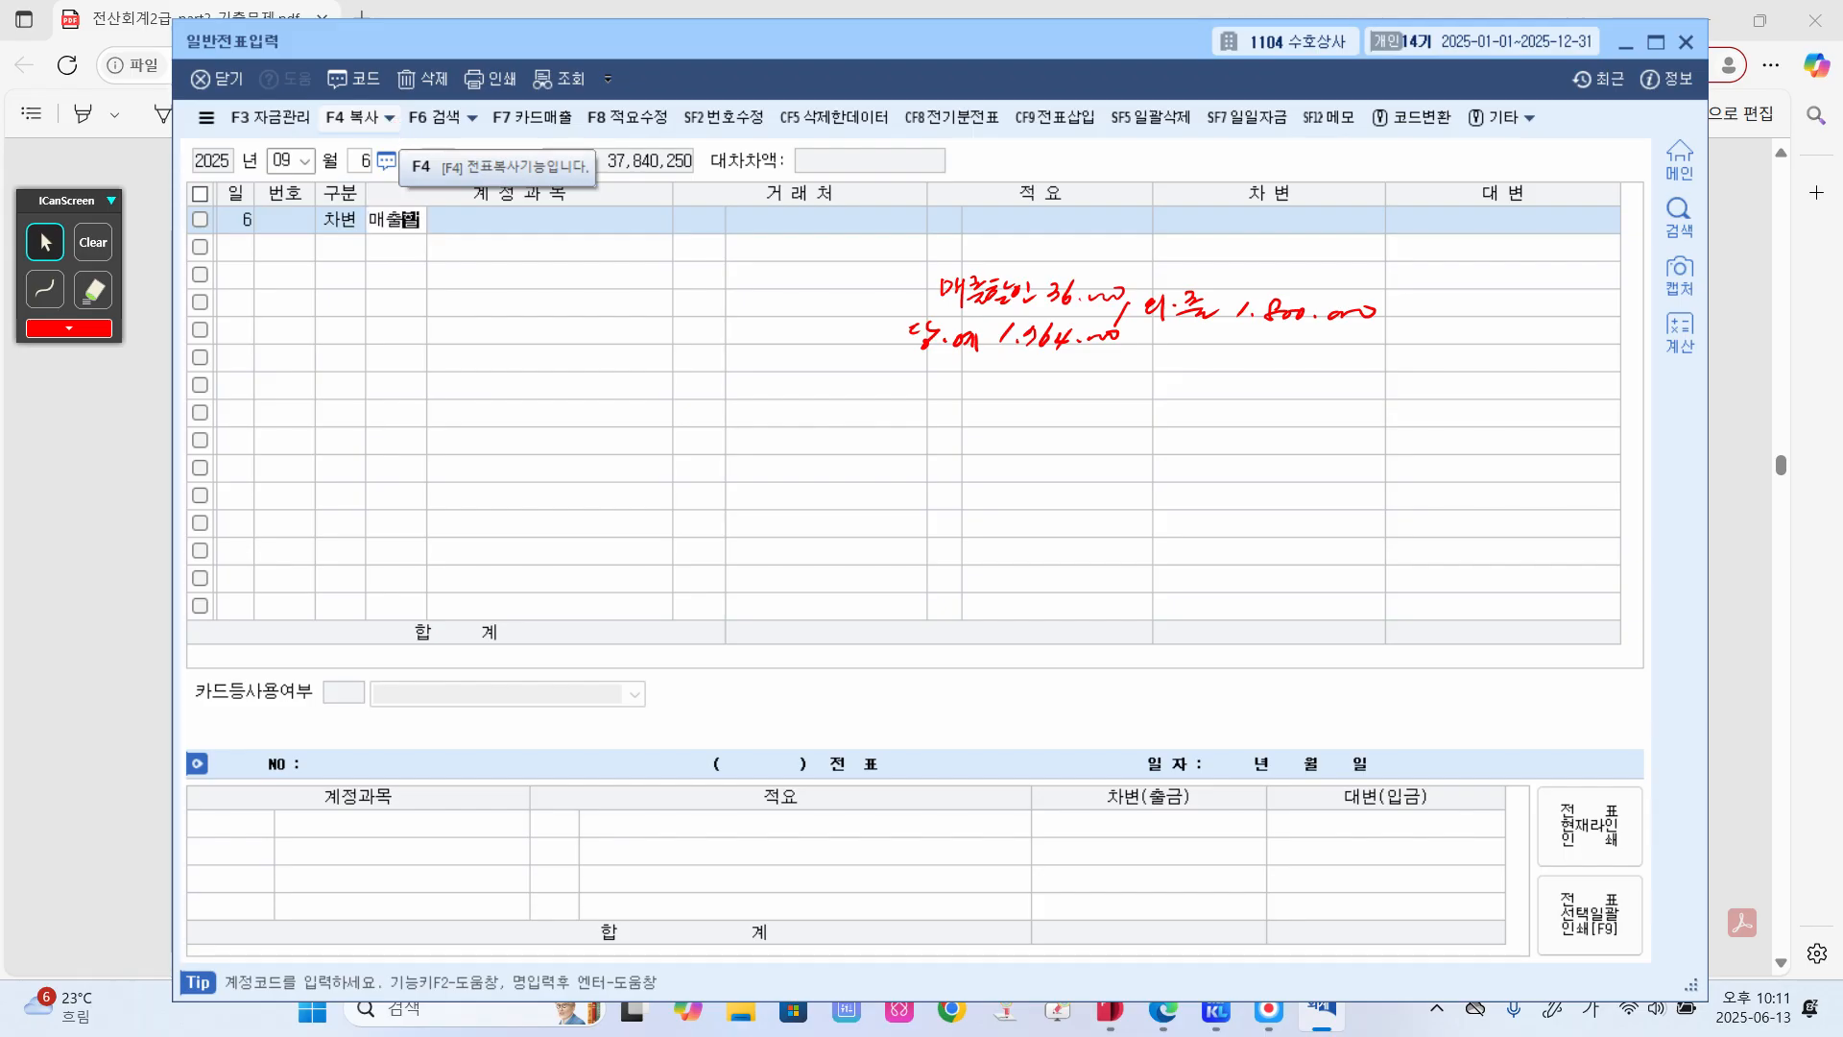
key("Return")
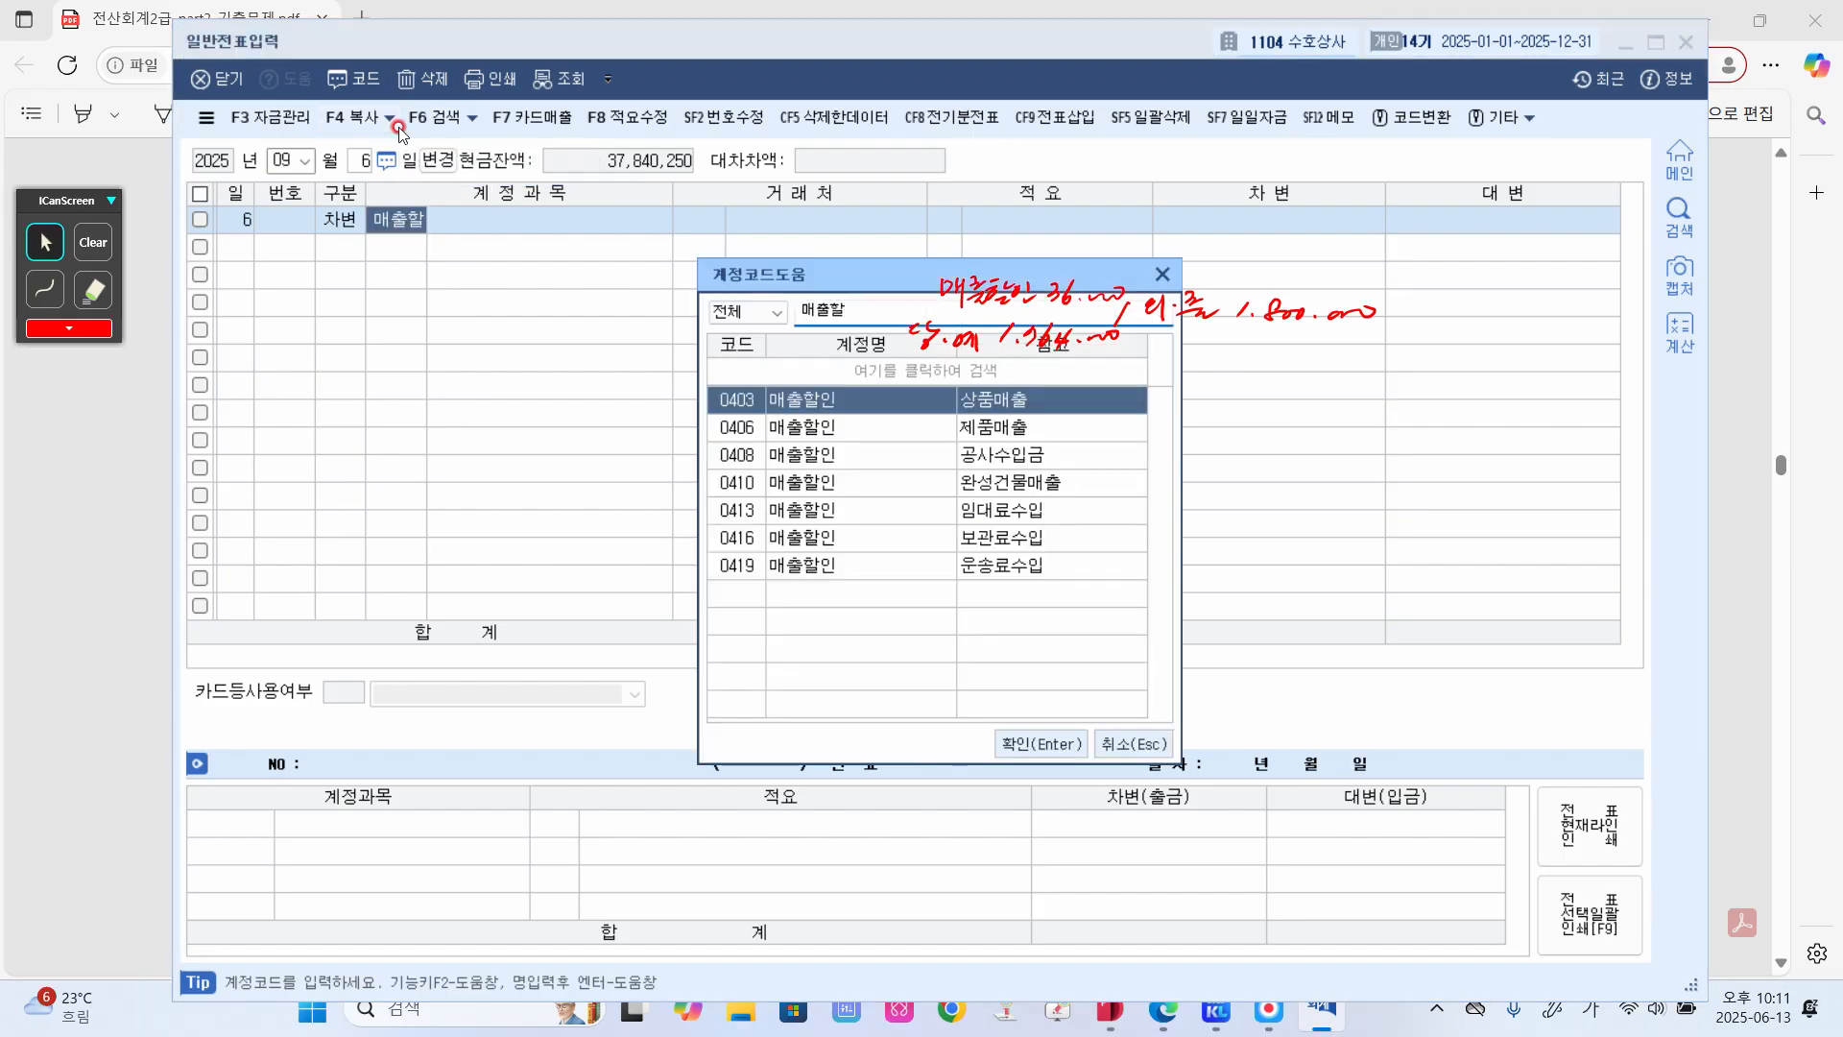
left_click(1749, 818)
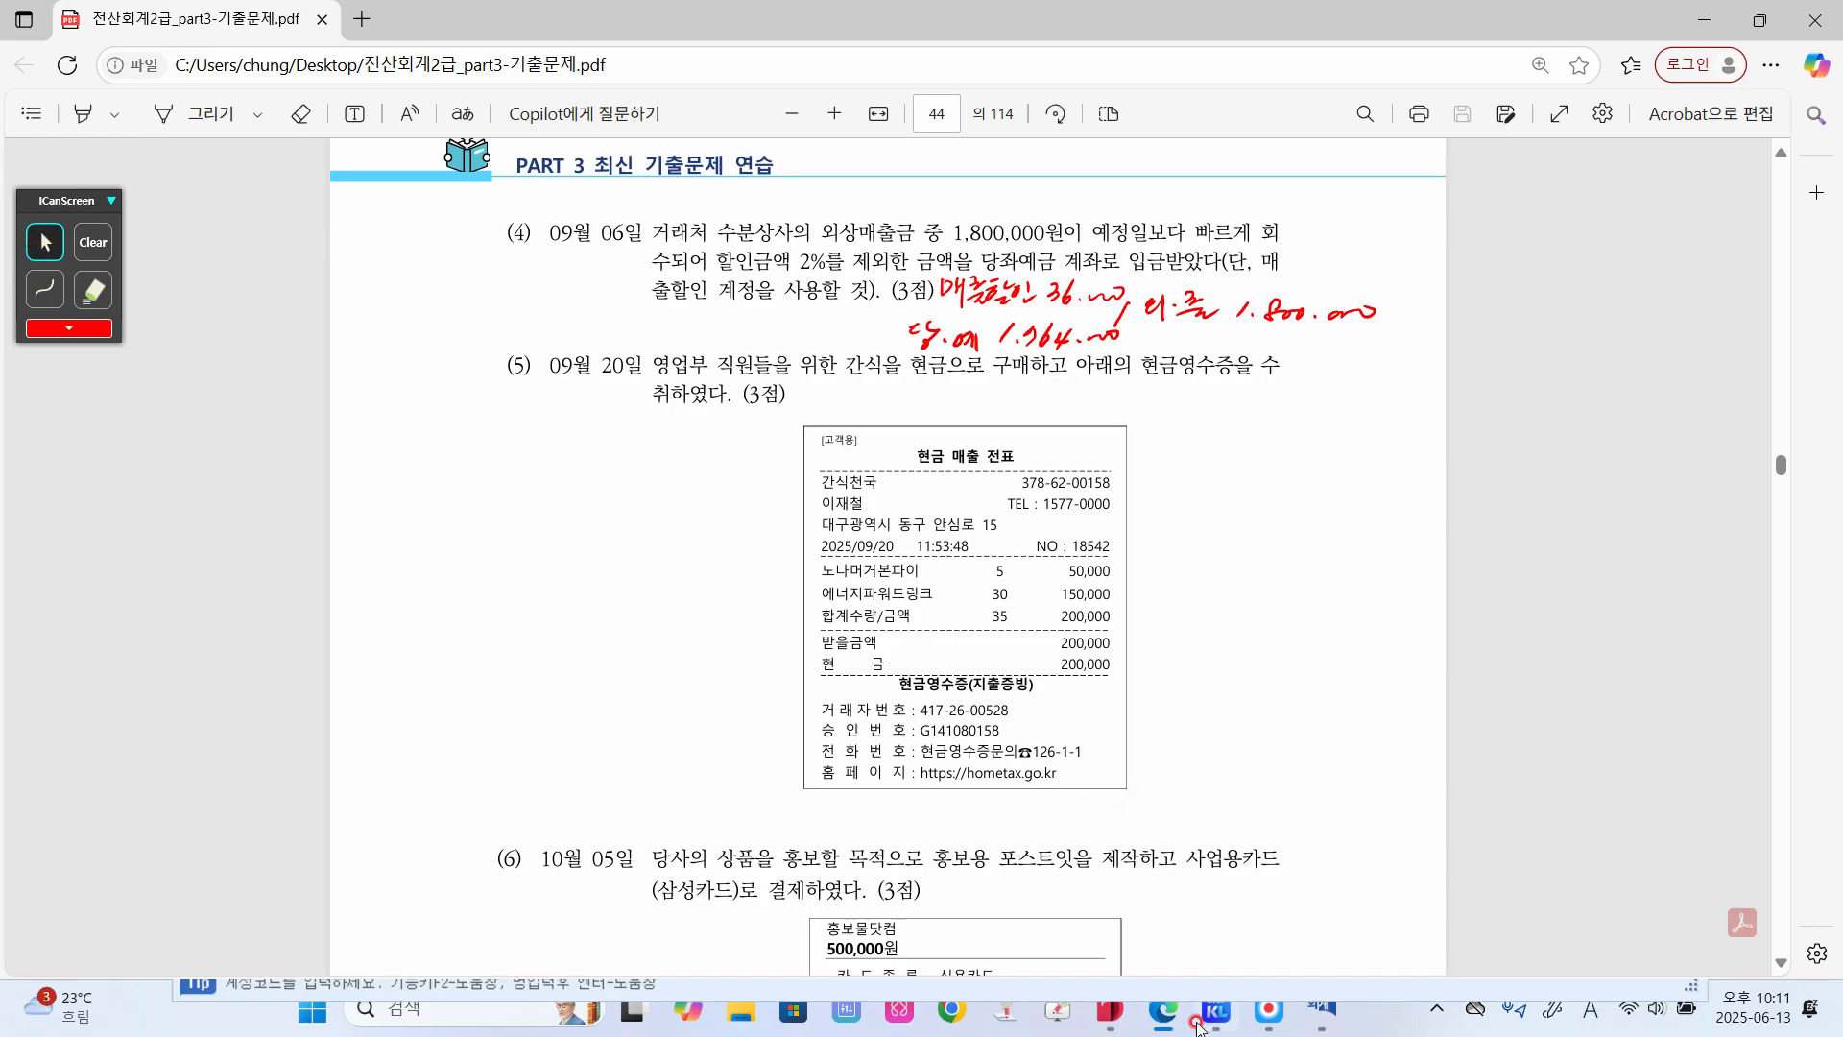
left_click(1322, 1010)
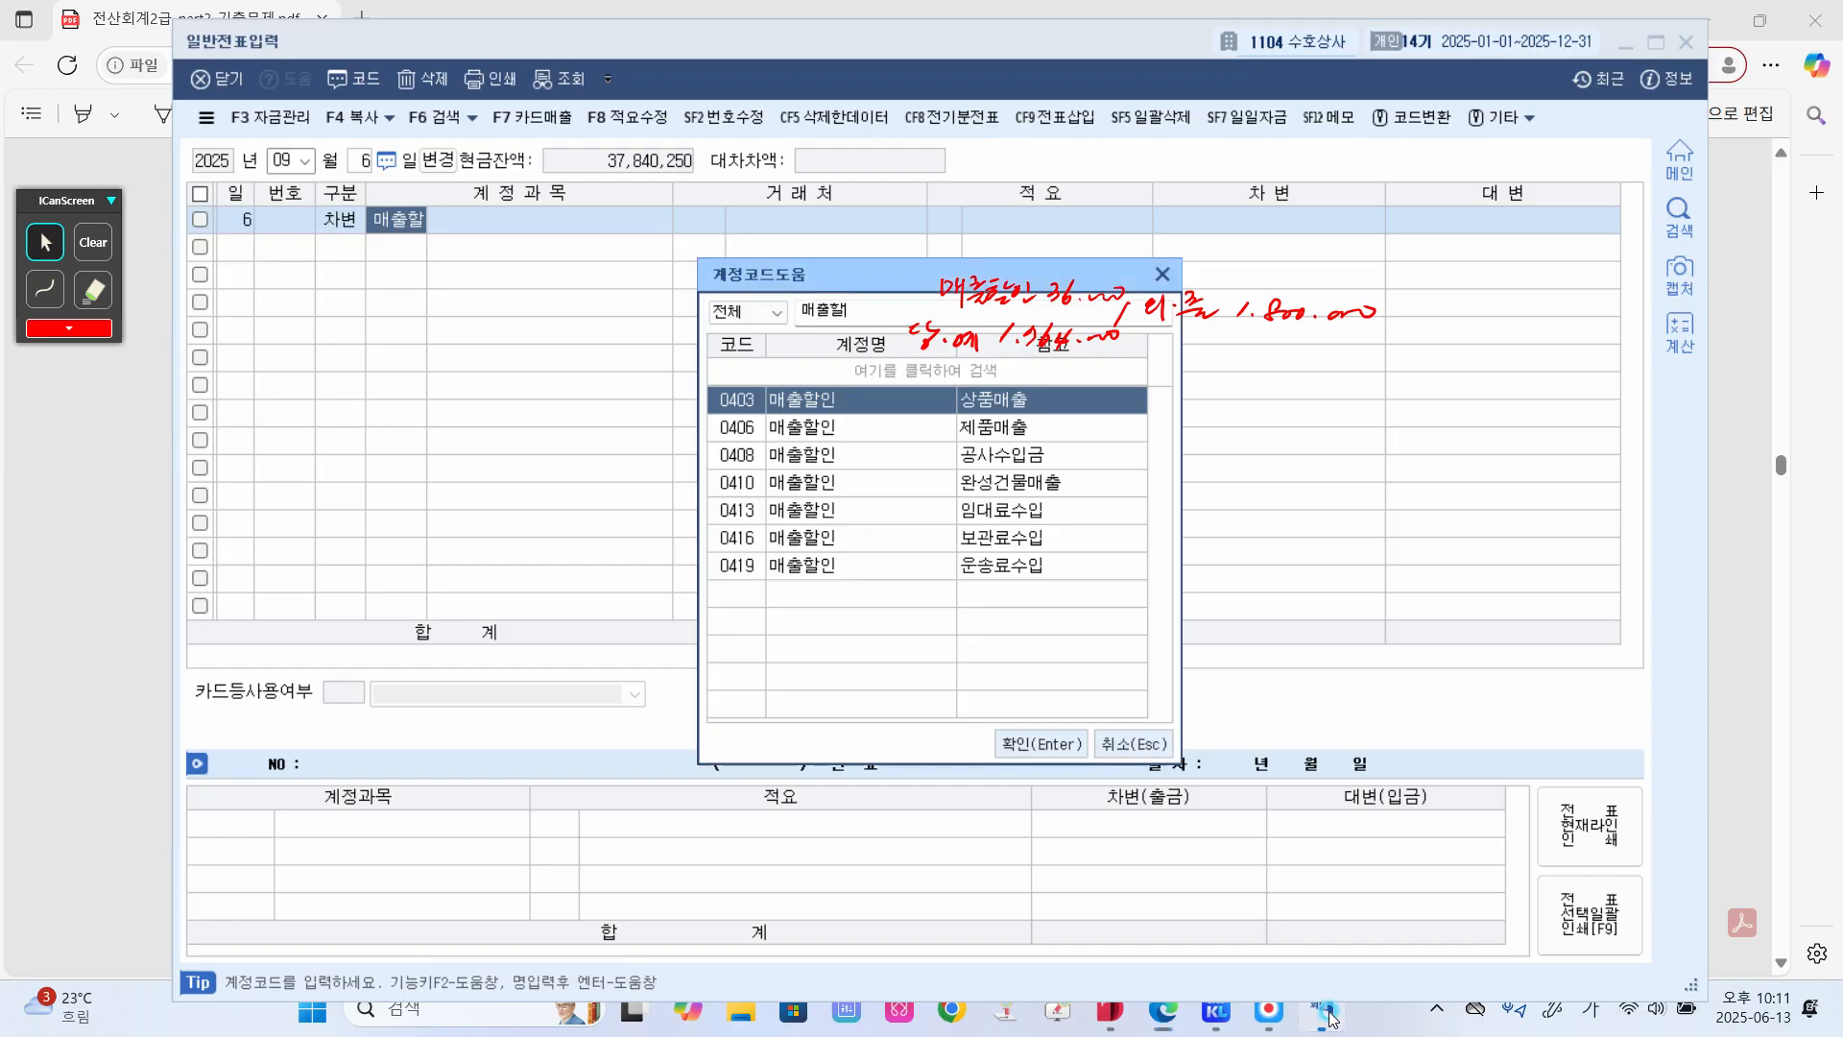
double_click(1037, 404)
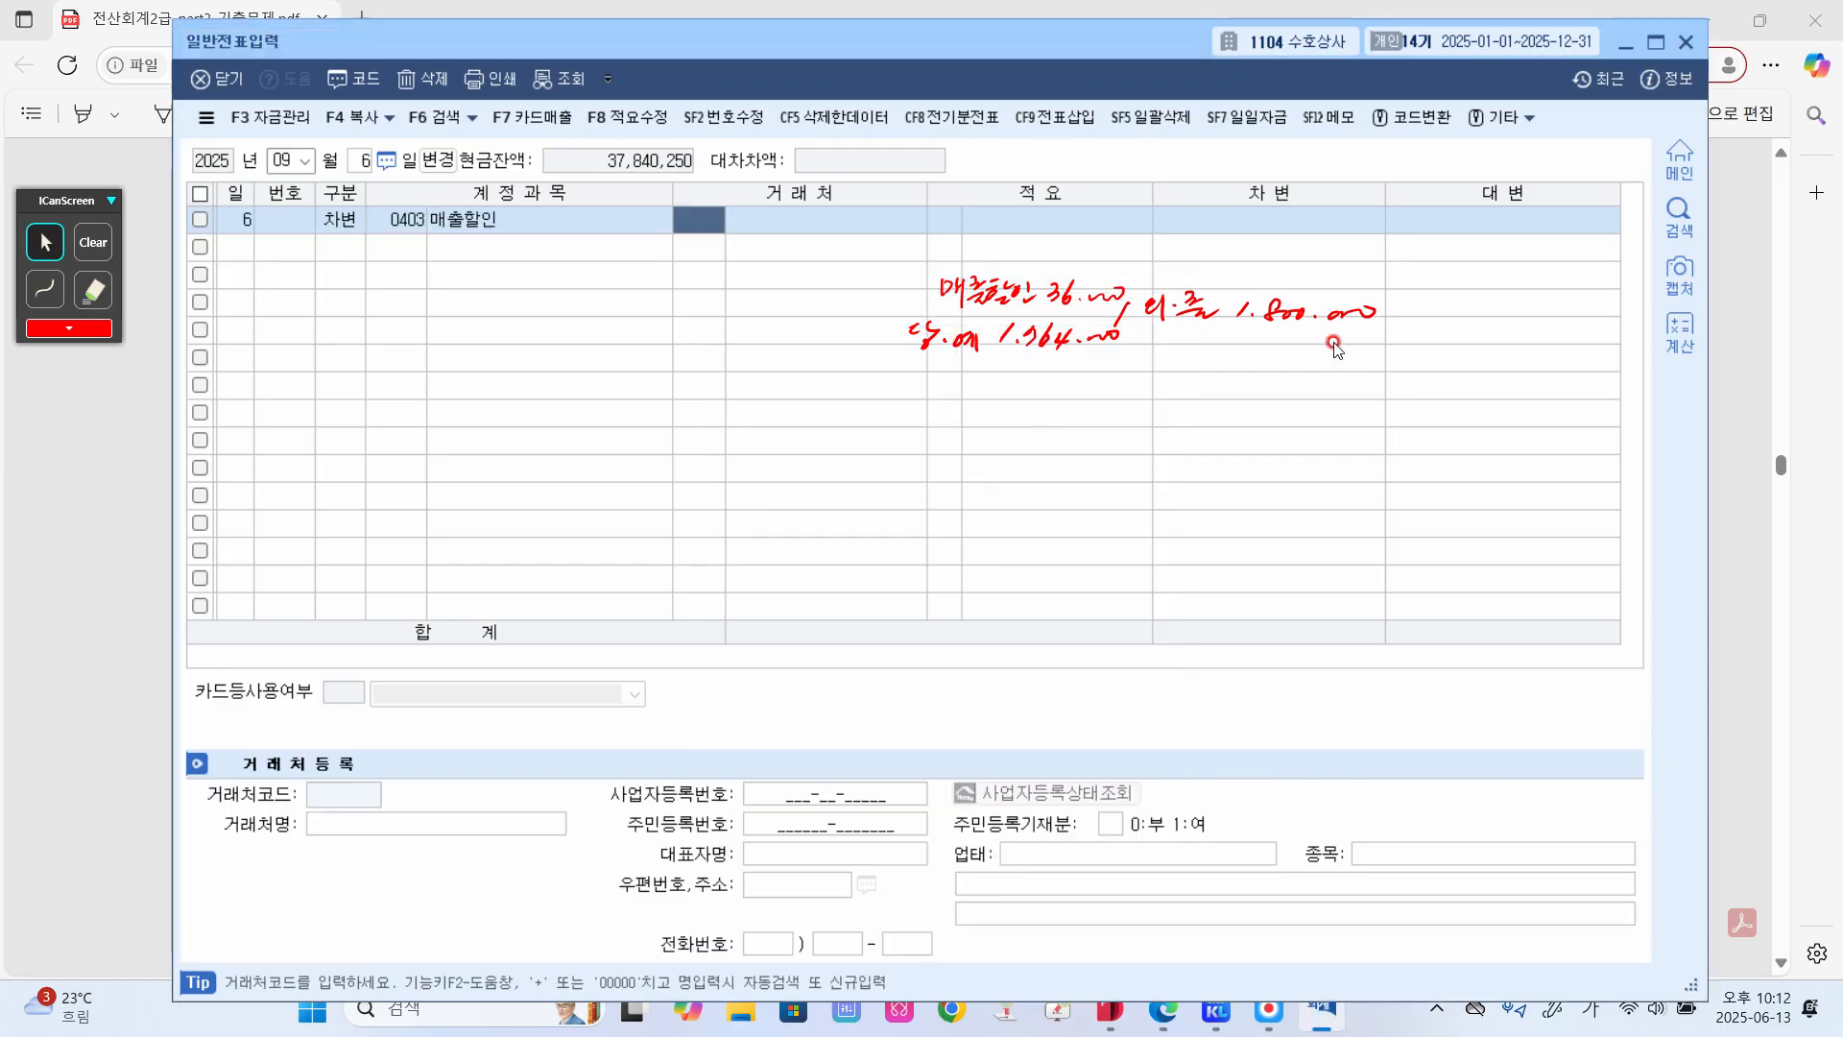
- Leave 거래처 and 적요 blank on the 매출할인 line and set its 차변 amount to 36,000
key("Return")
key("Return")
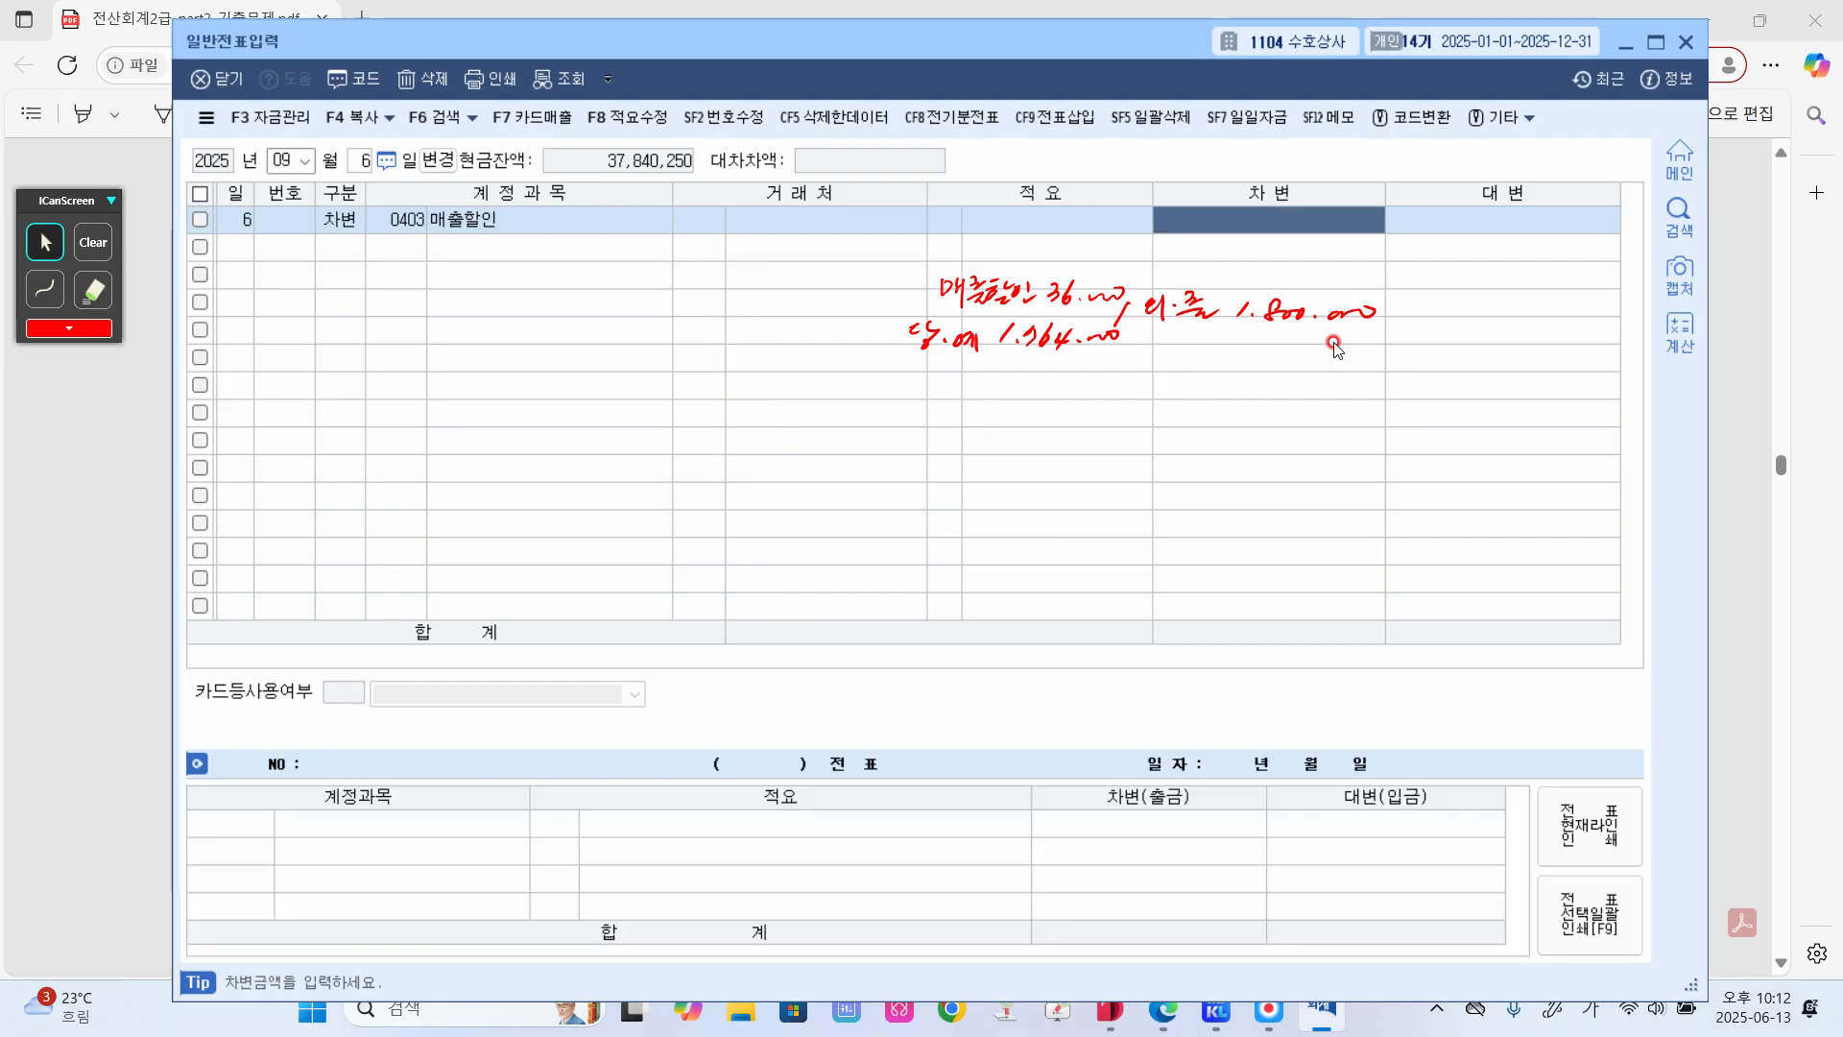
type("360000")
key("Return")
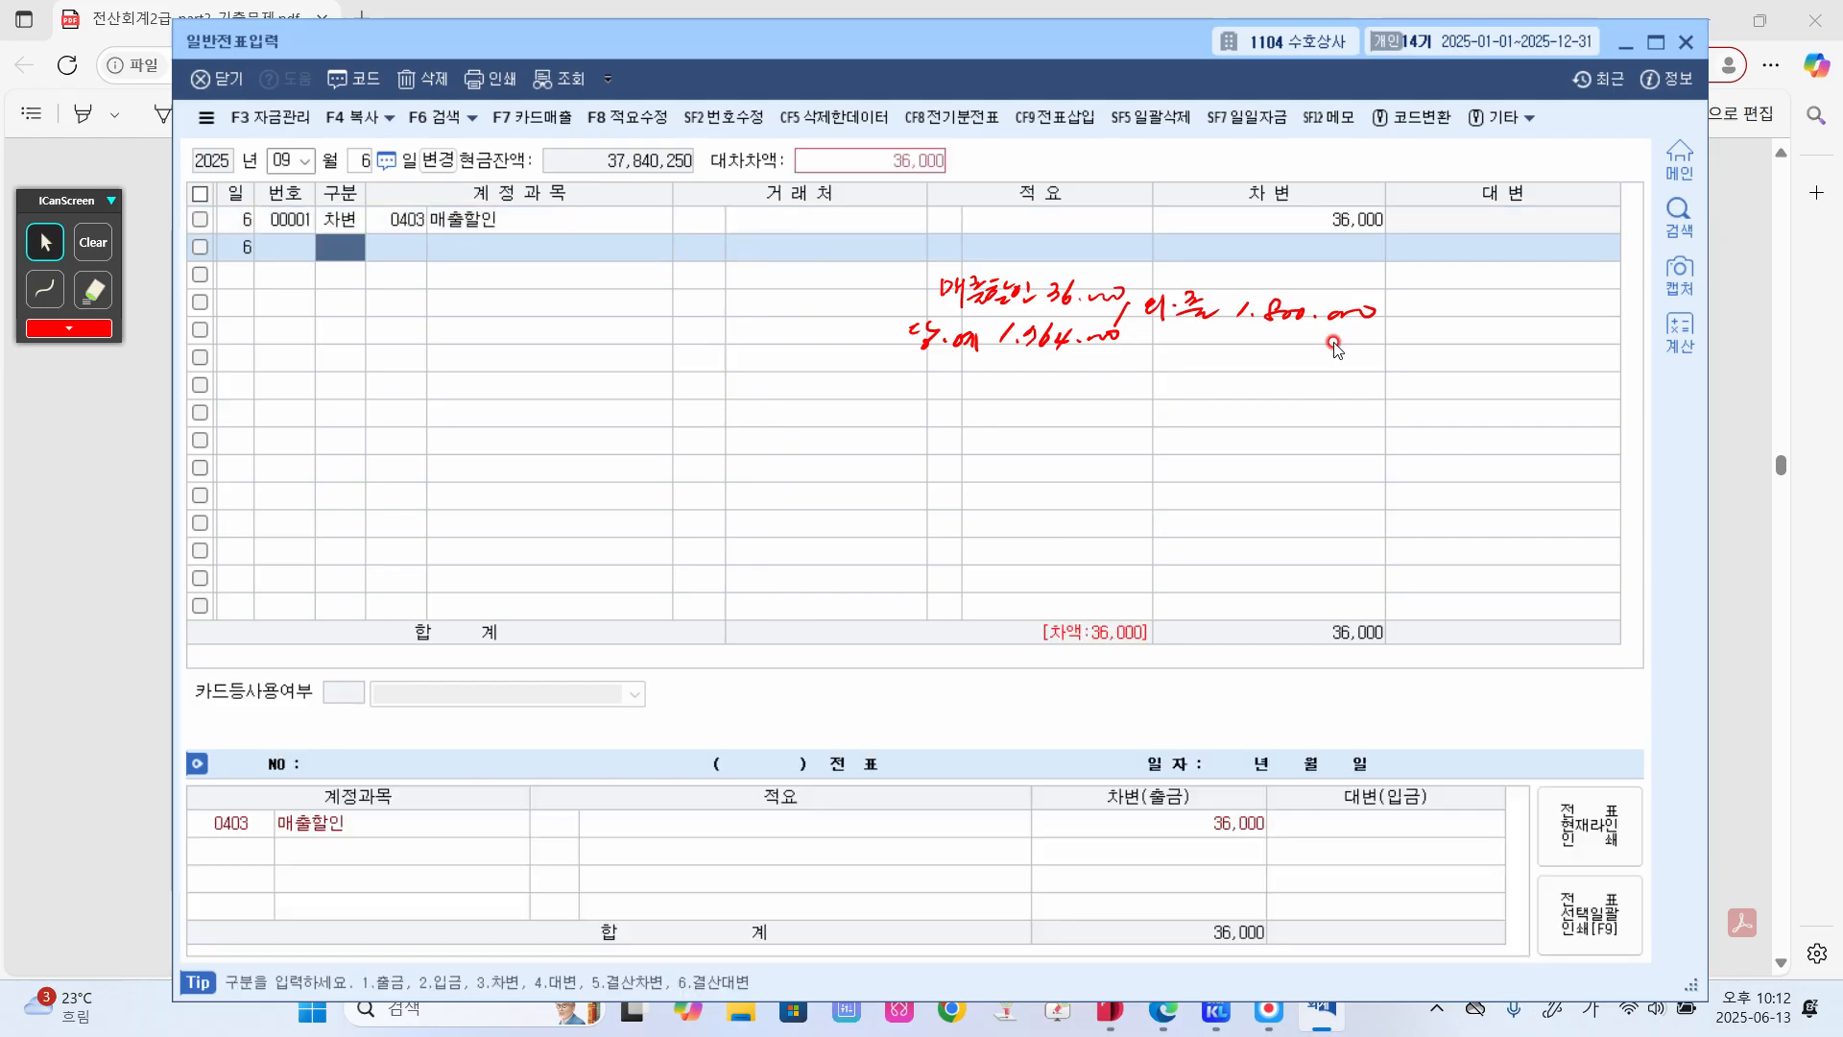
- Add a 차변 line for 0102 당좌예금 of 1,764,000 with no 거래처 or 적요
type("3")
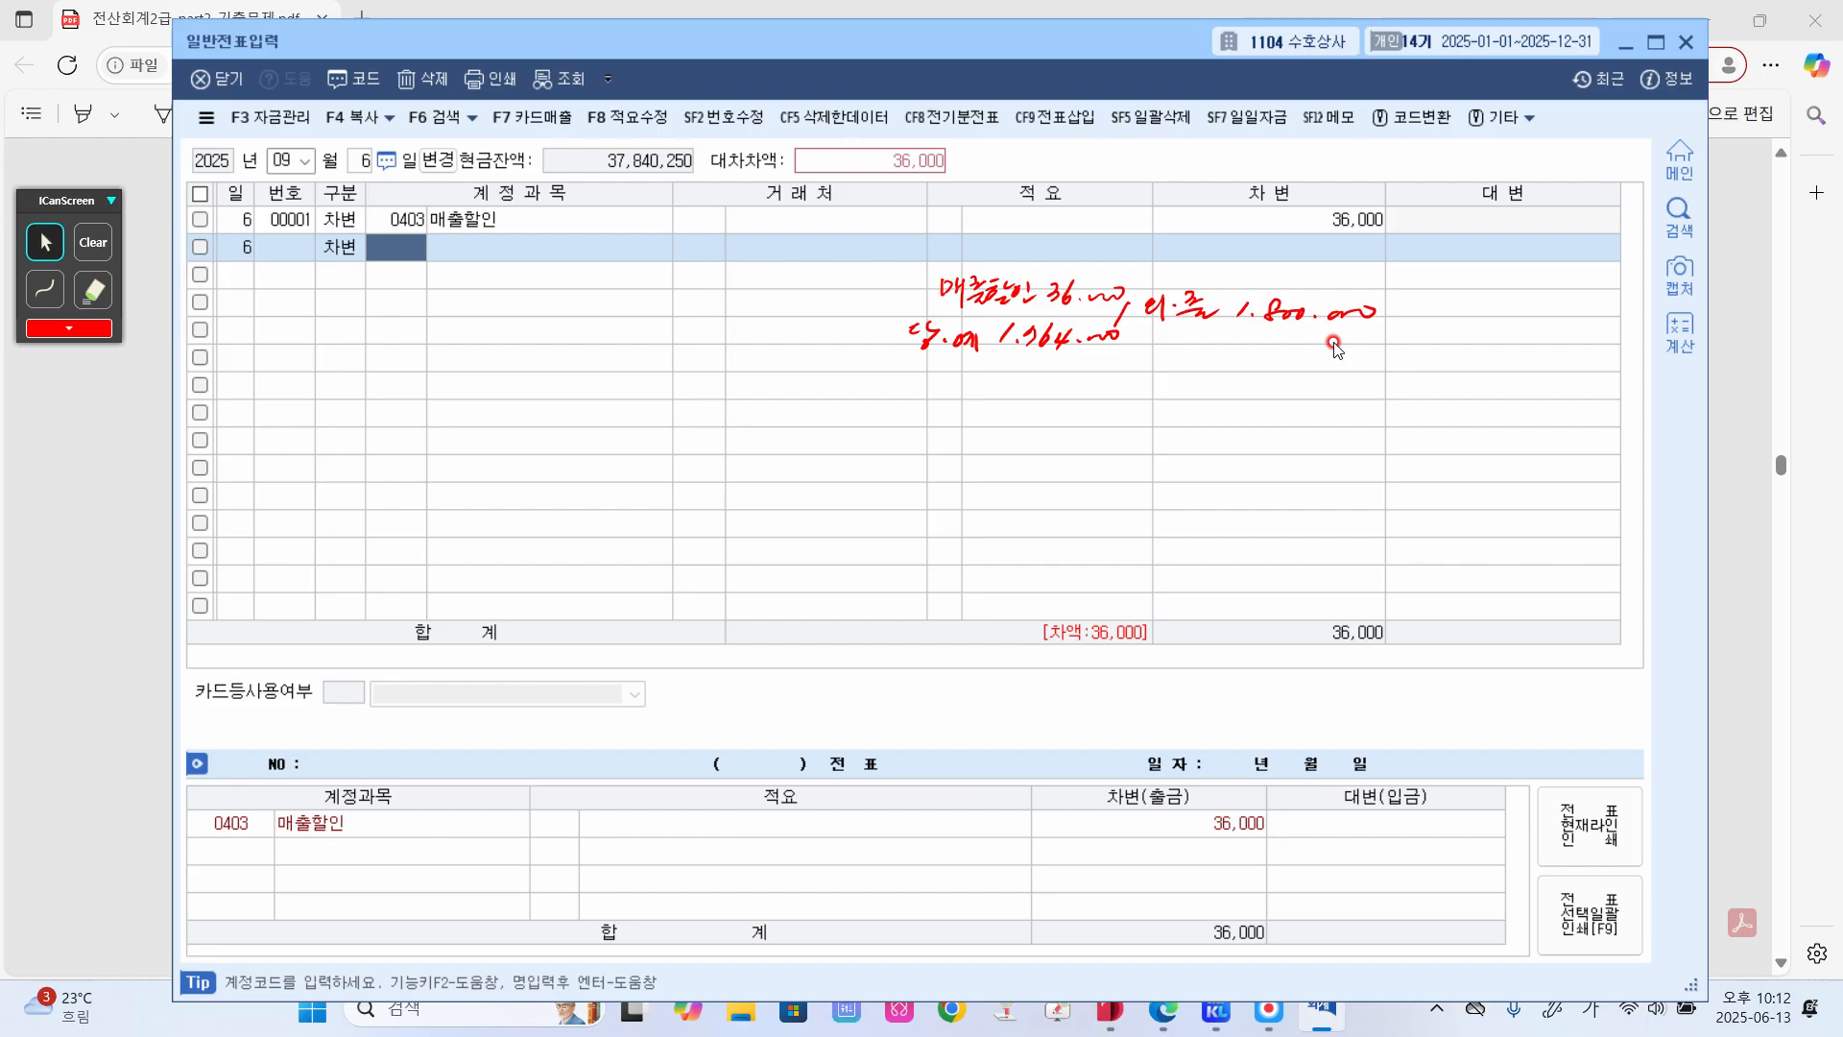
type("102")
key("Return")
key("Return")
key("Return")
key("Return")
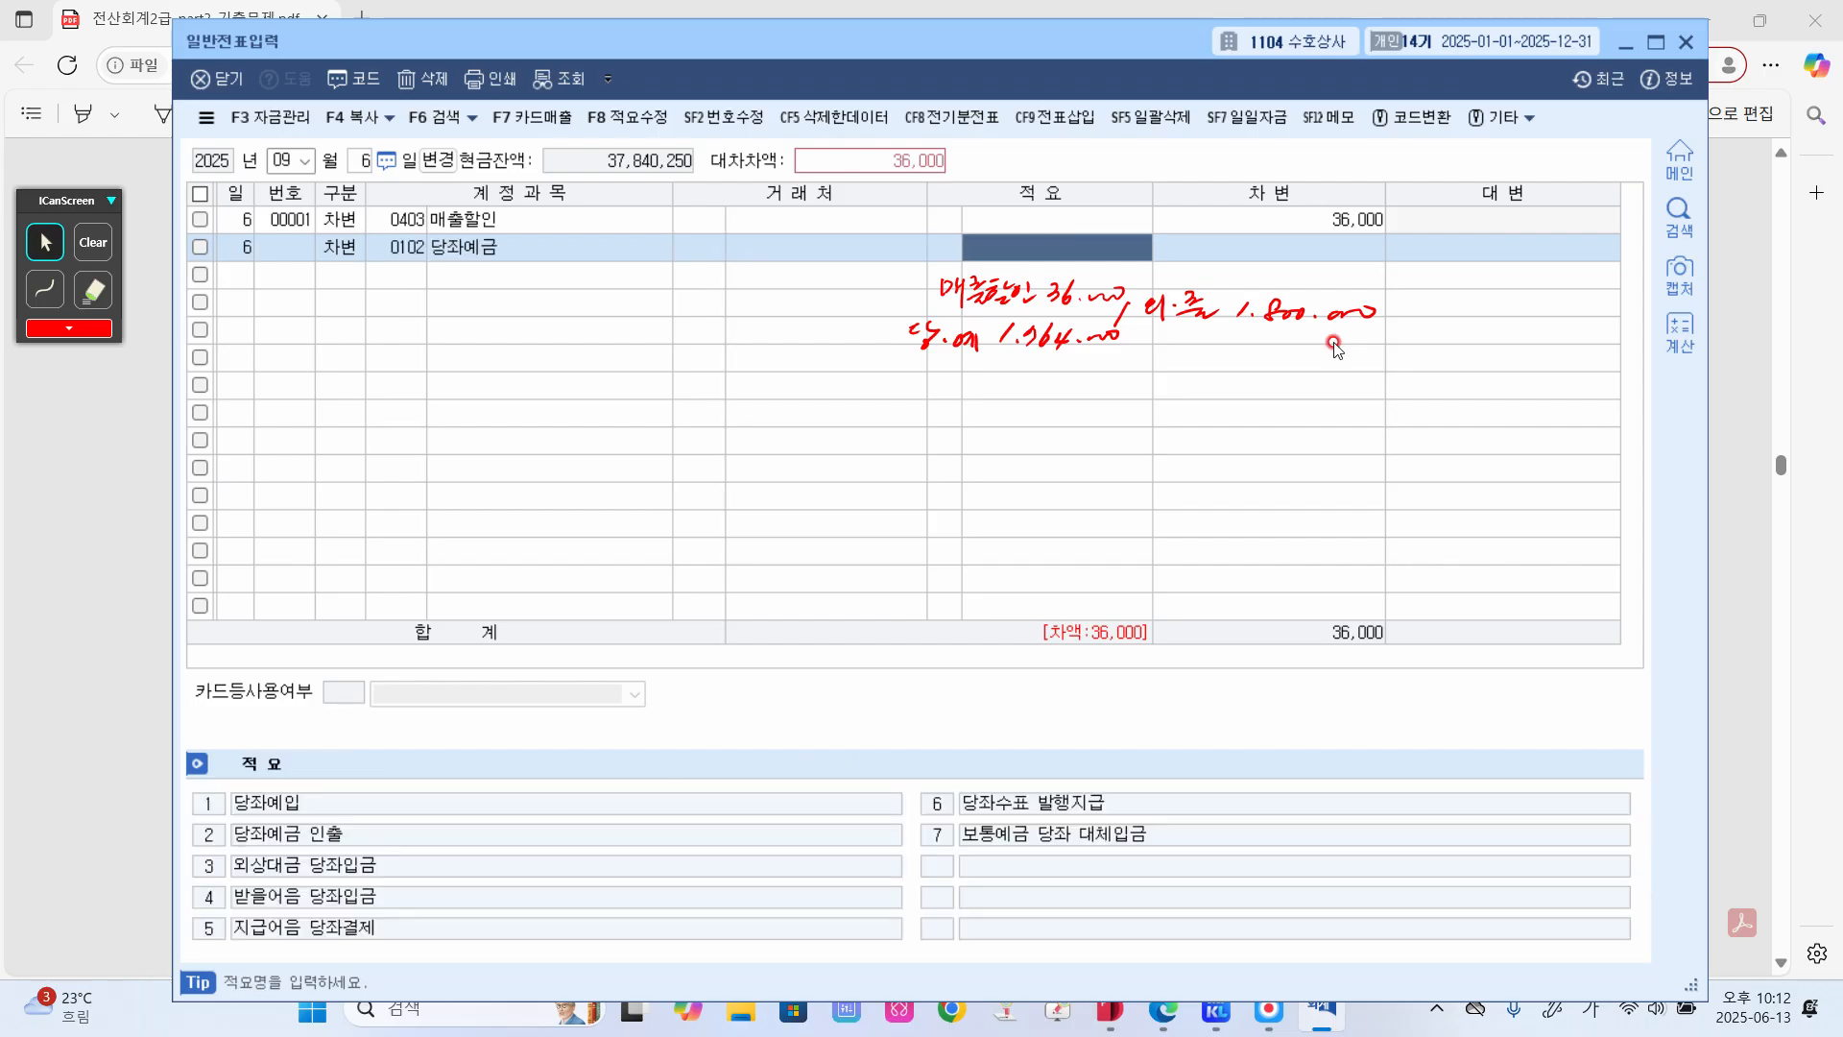
type("1,")
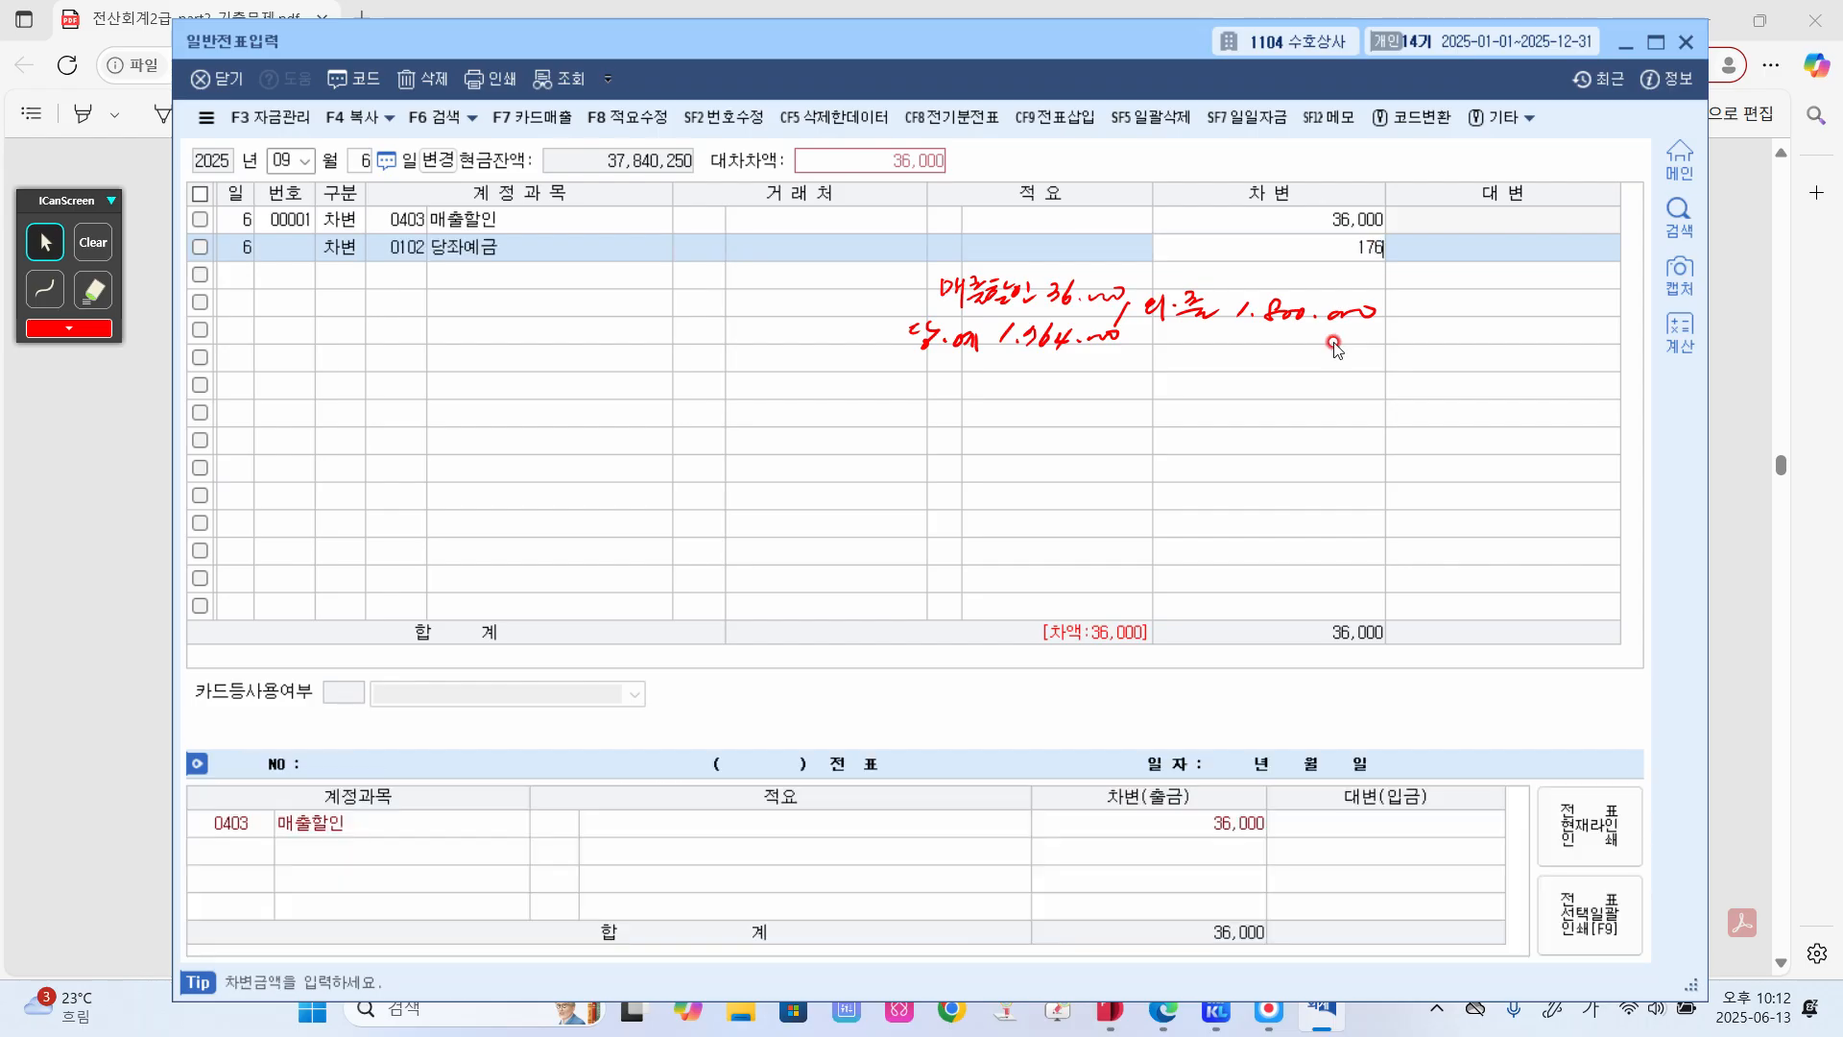
type("764,000")
key("Return")
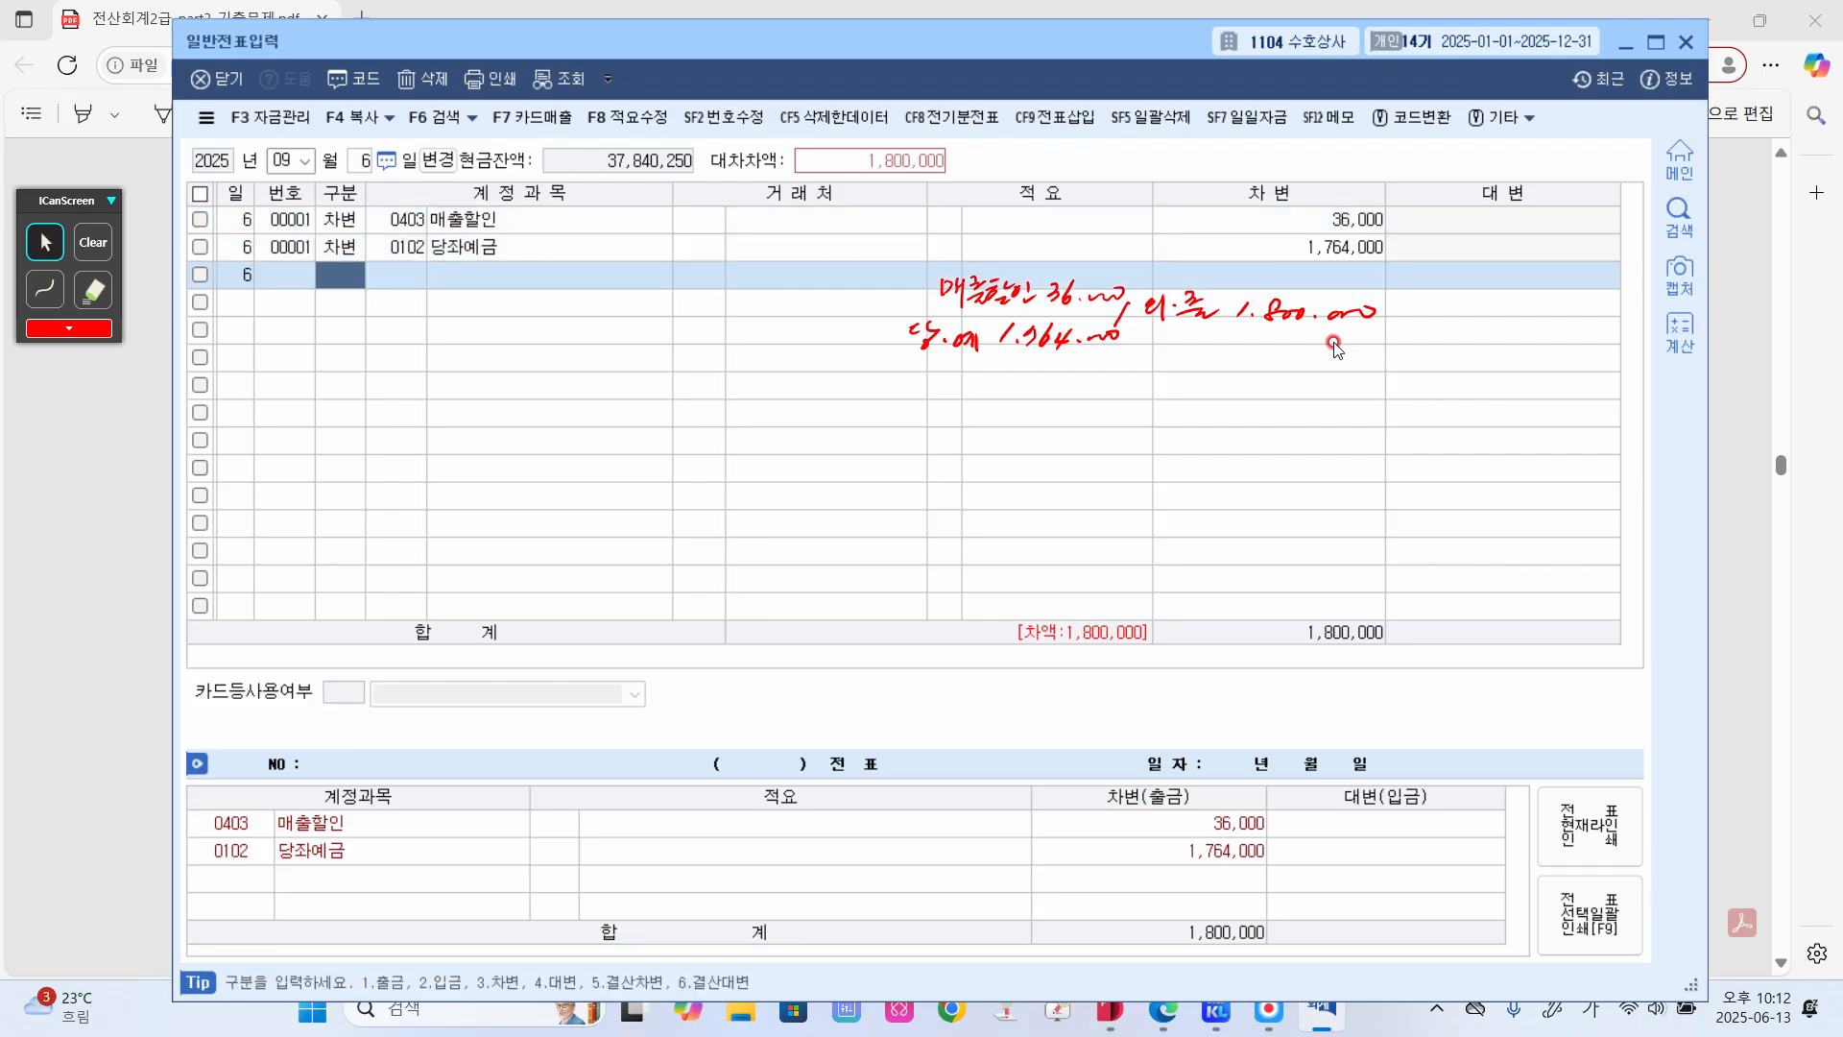
- Add a 대변 line for 0108 외상매출금 of 1,800,000 with 거래처 00109 수분상사, leaving 적요 blank
type("4108")
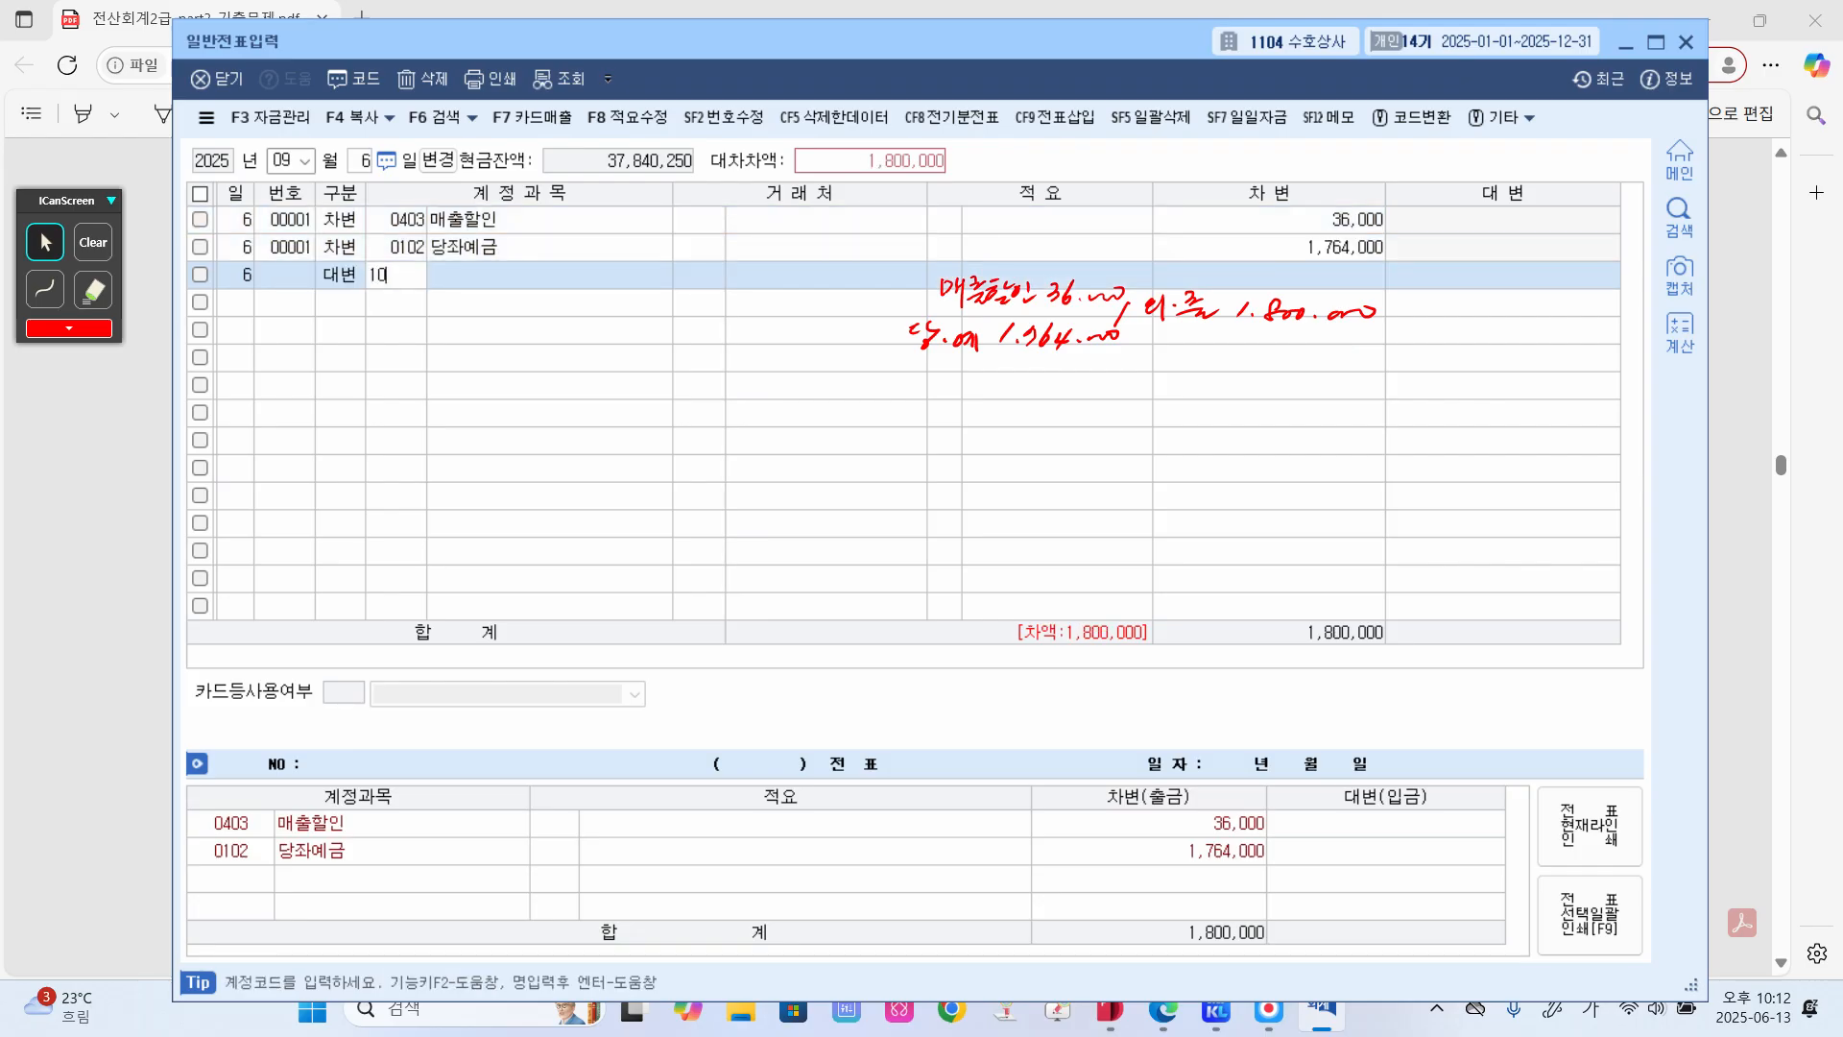
key("Return")
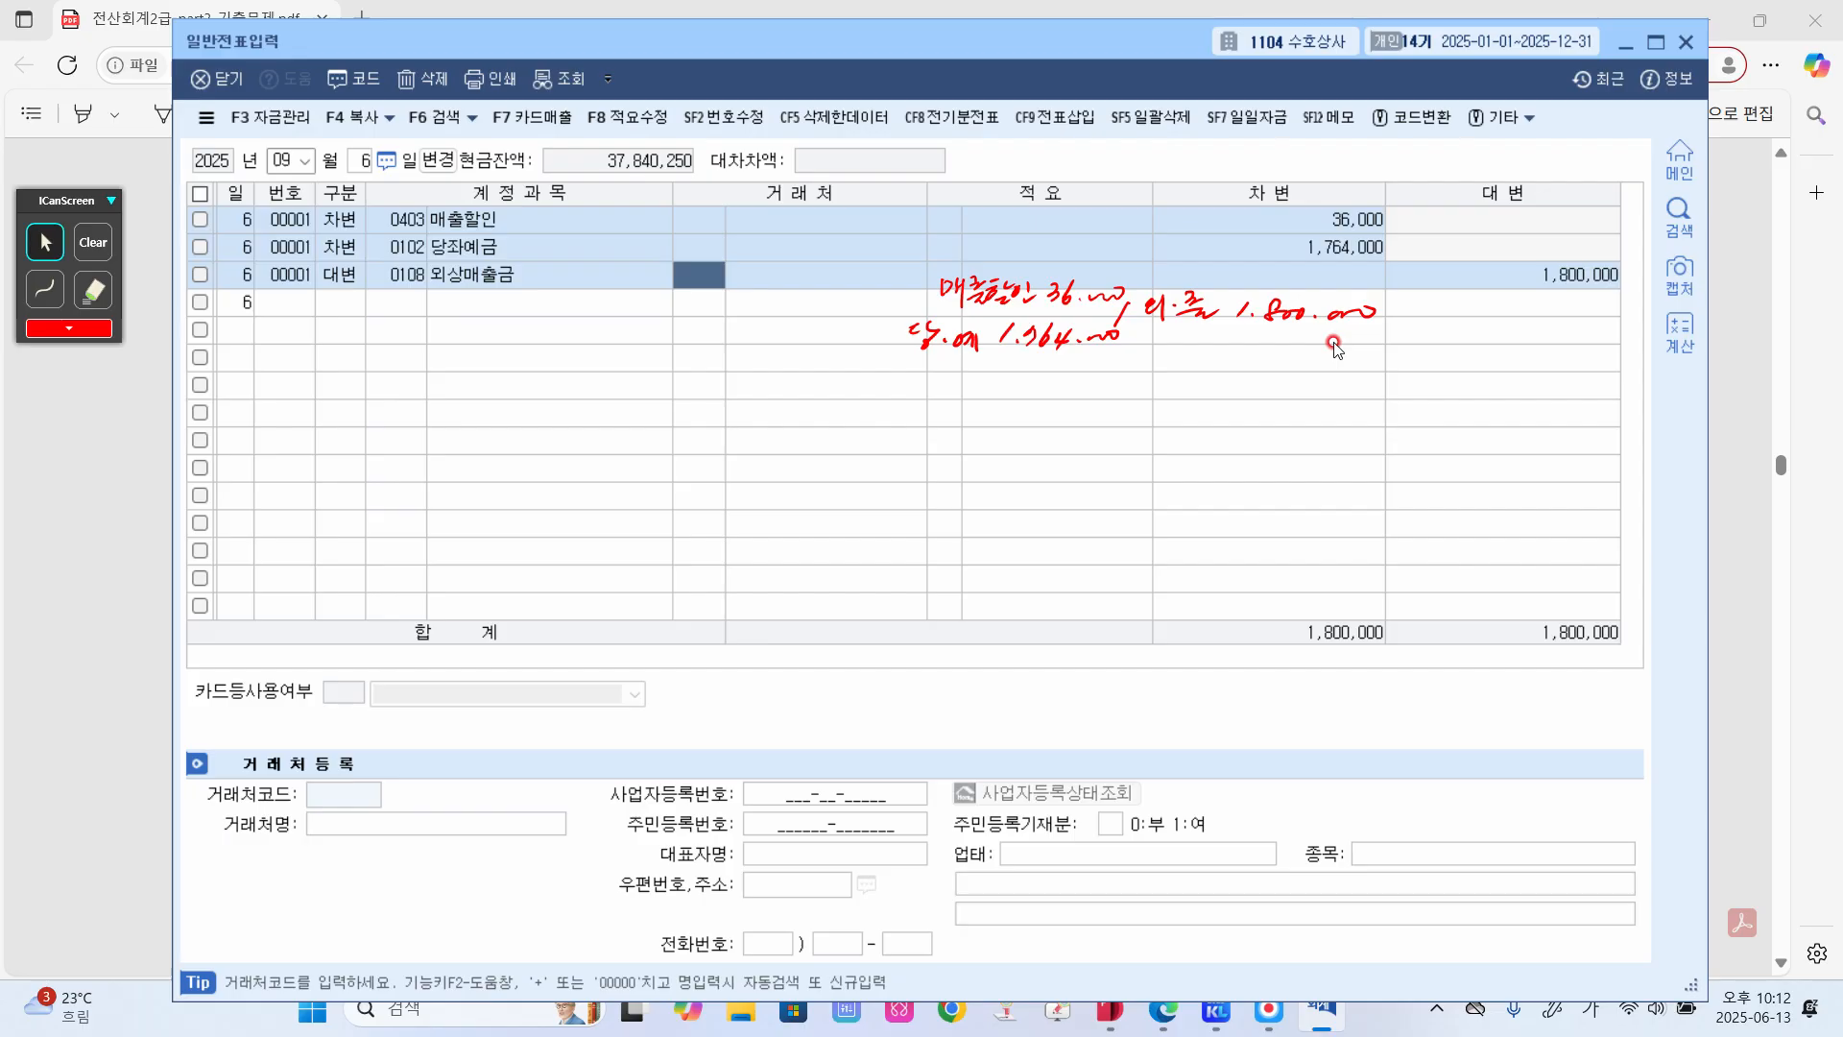
type("수호")
key("Return")
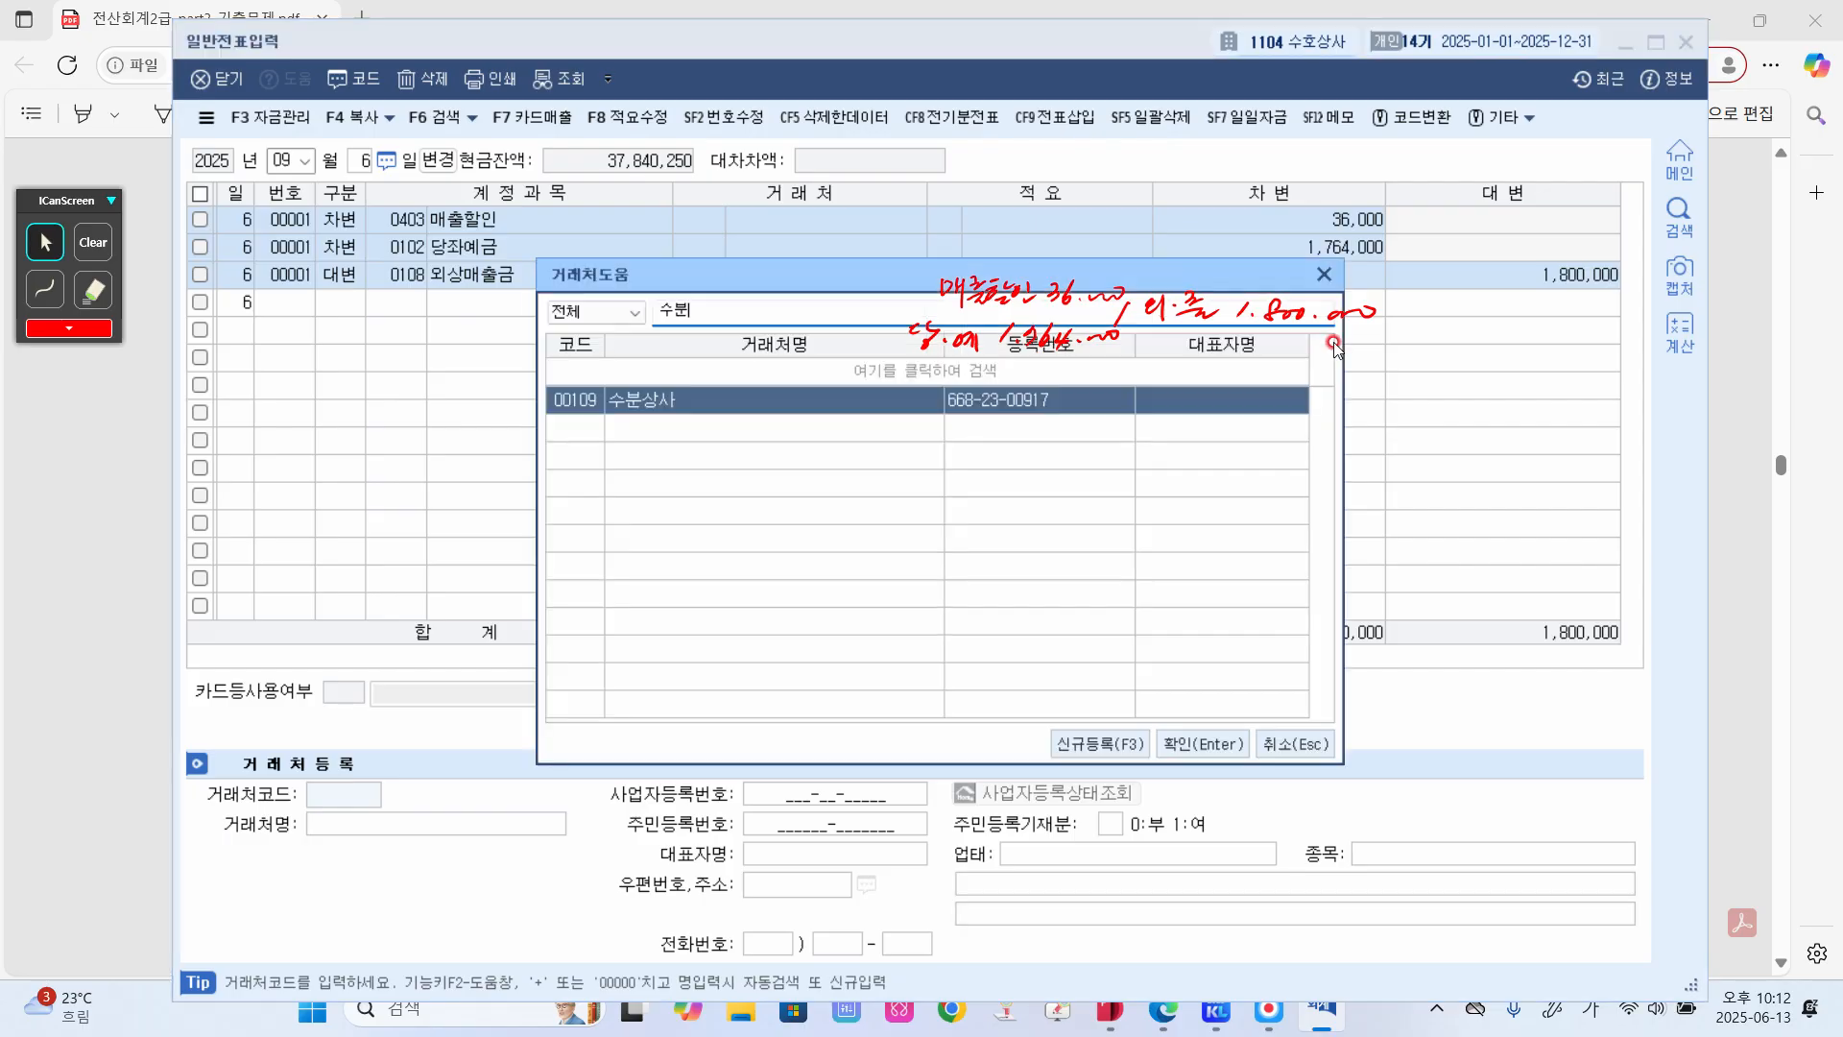
key("Return")
key("Return")
key("Return")
key("Return")
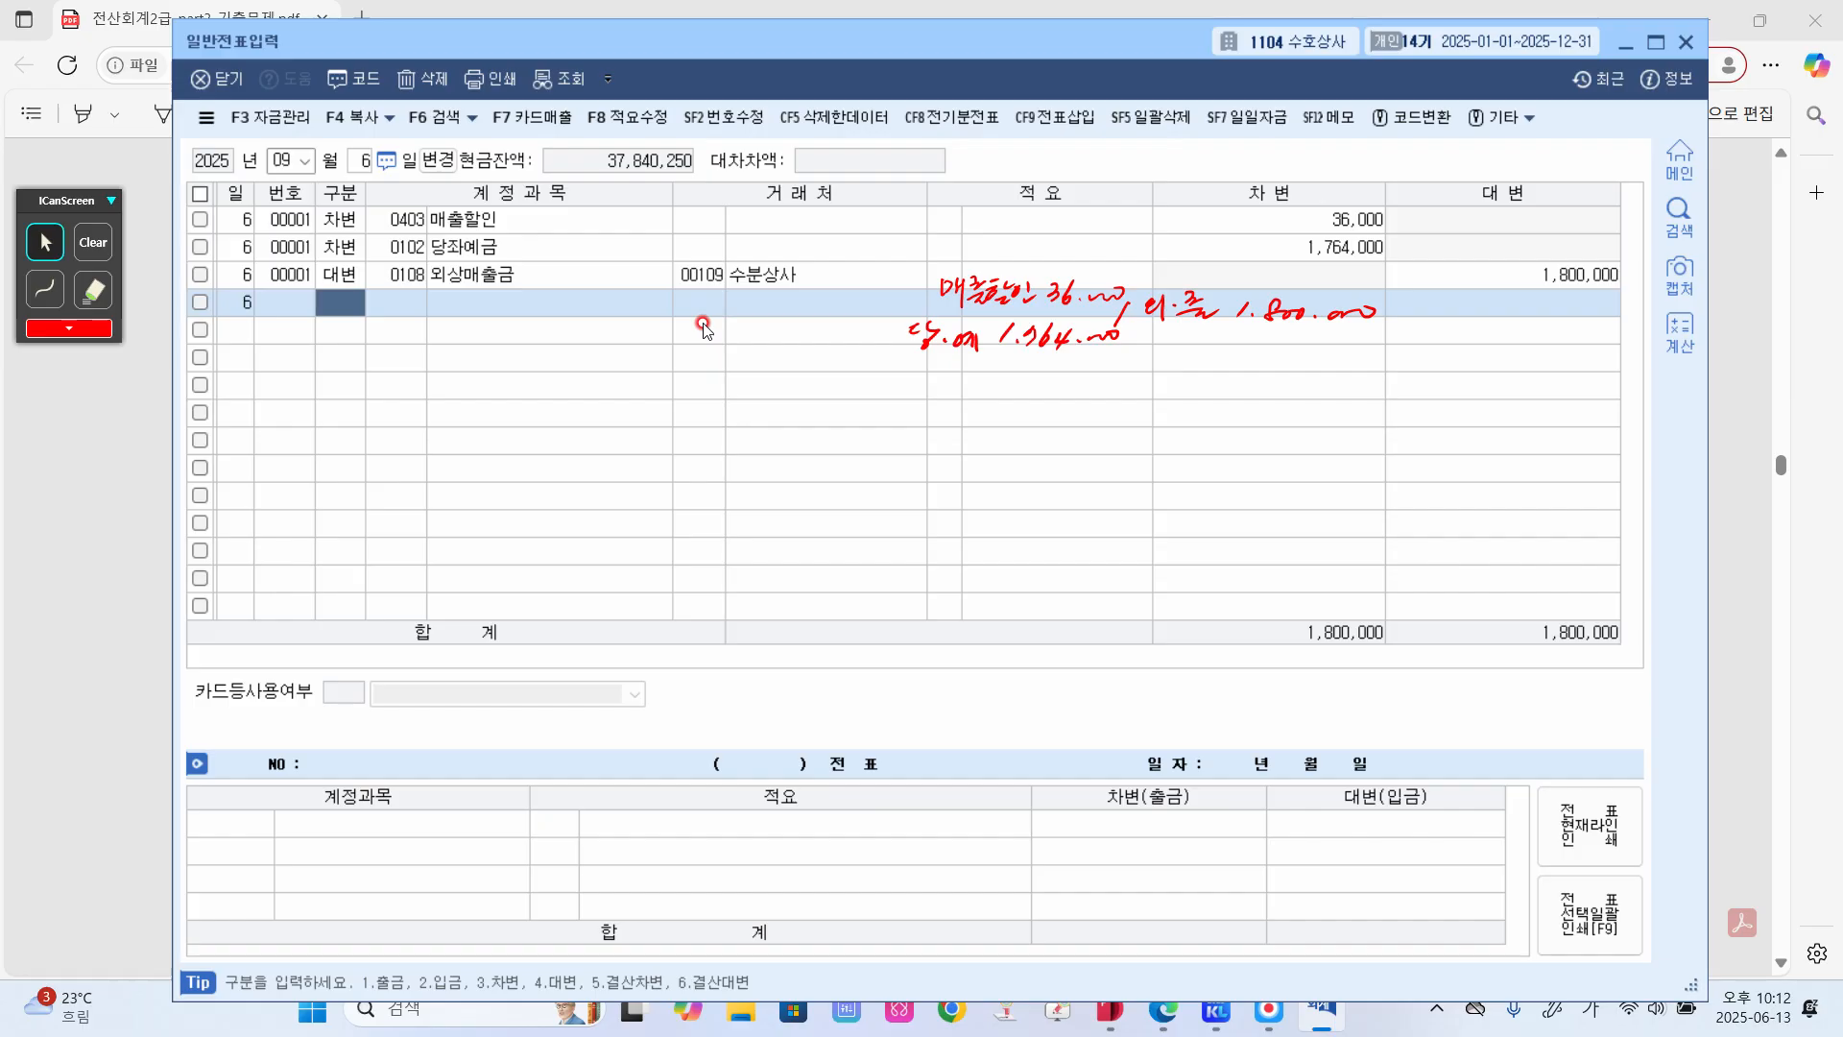
- Clear the handwritten notes from the screen and set the voucher date to September 20
left_click(93, 244)
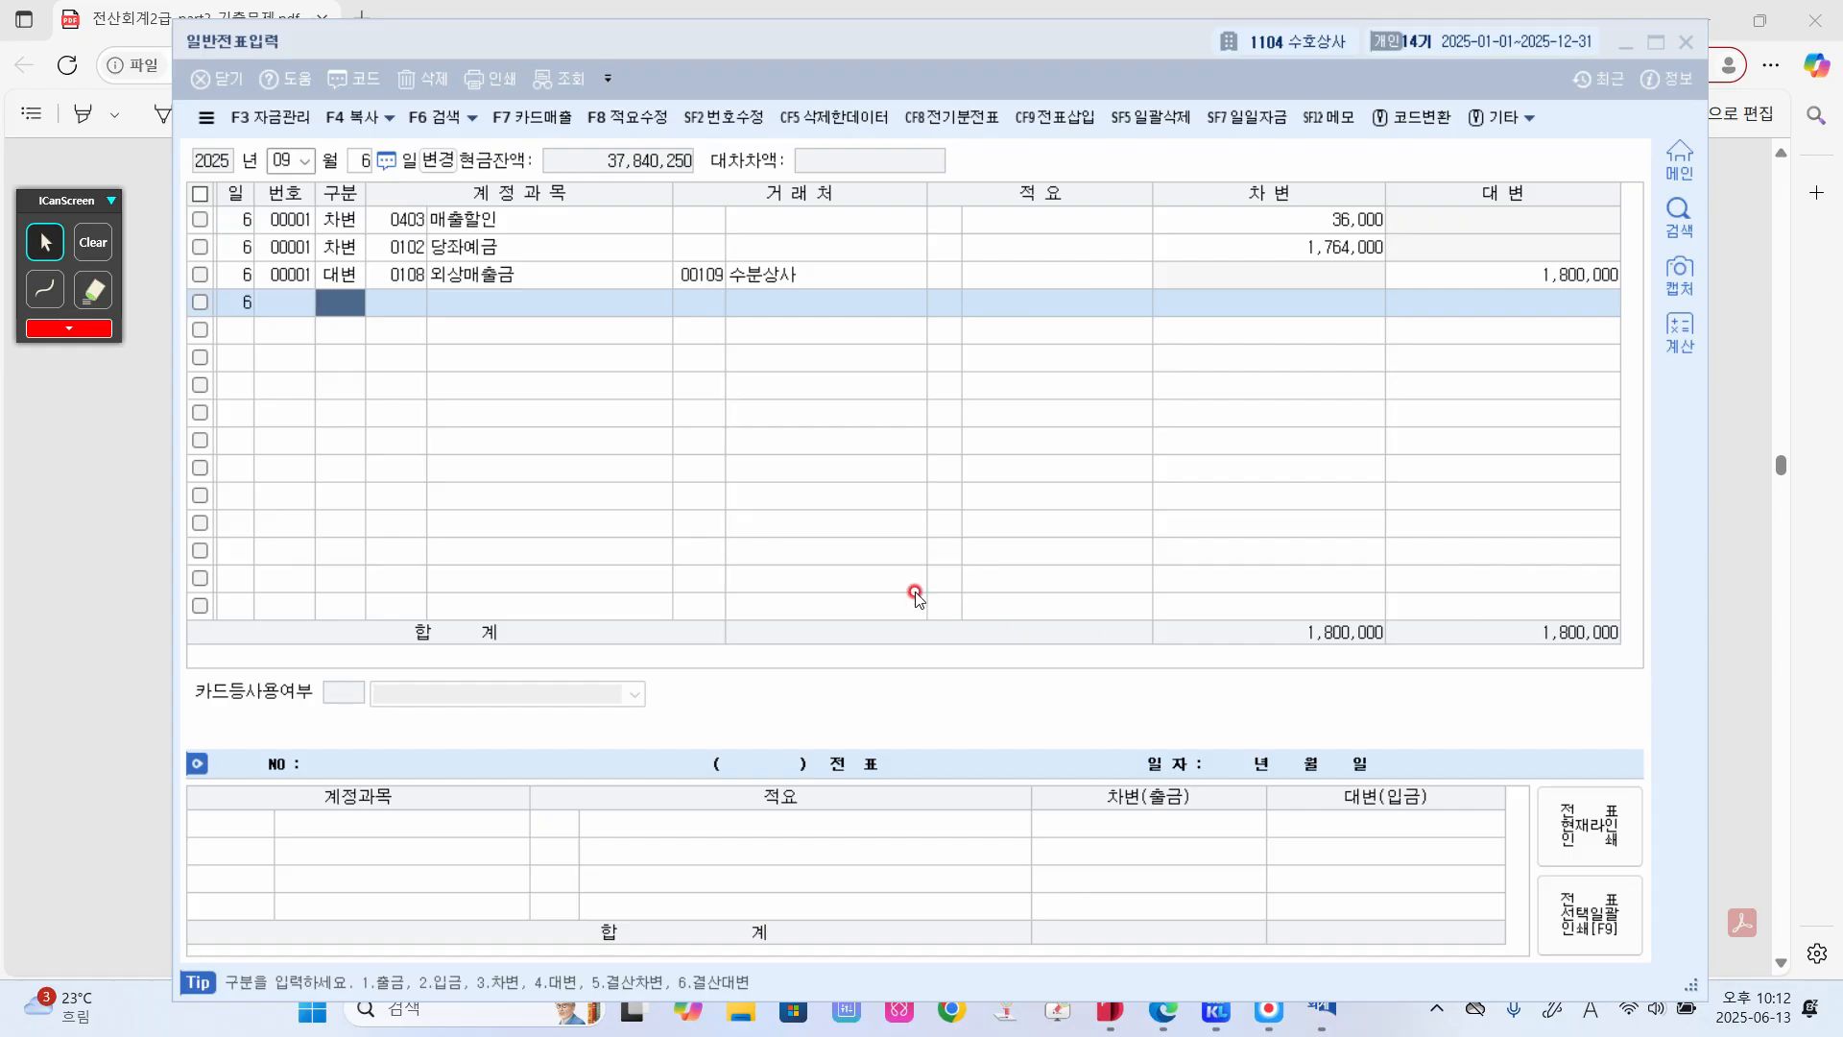
left_click(354, 163)
type("20")
key("Return")
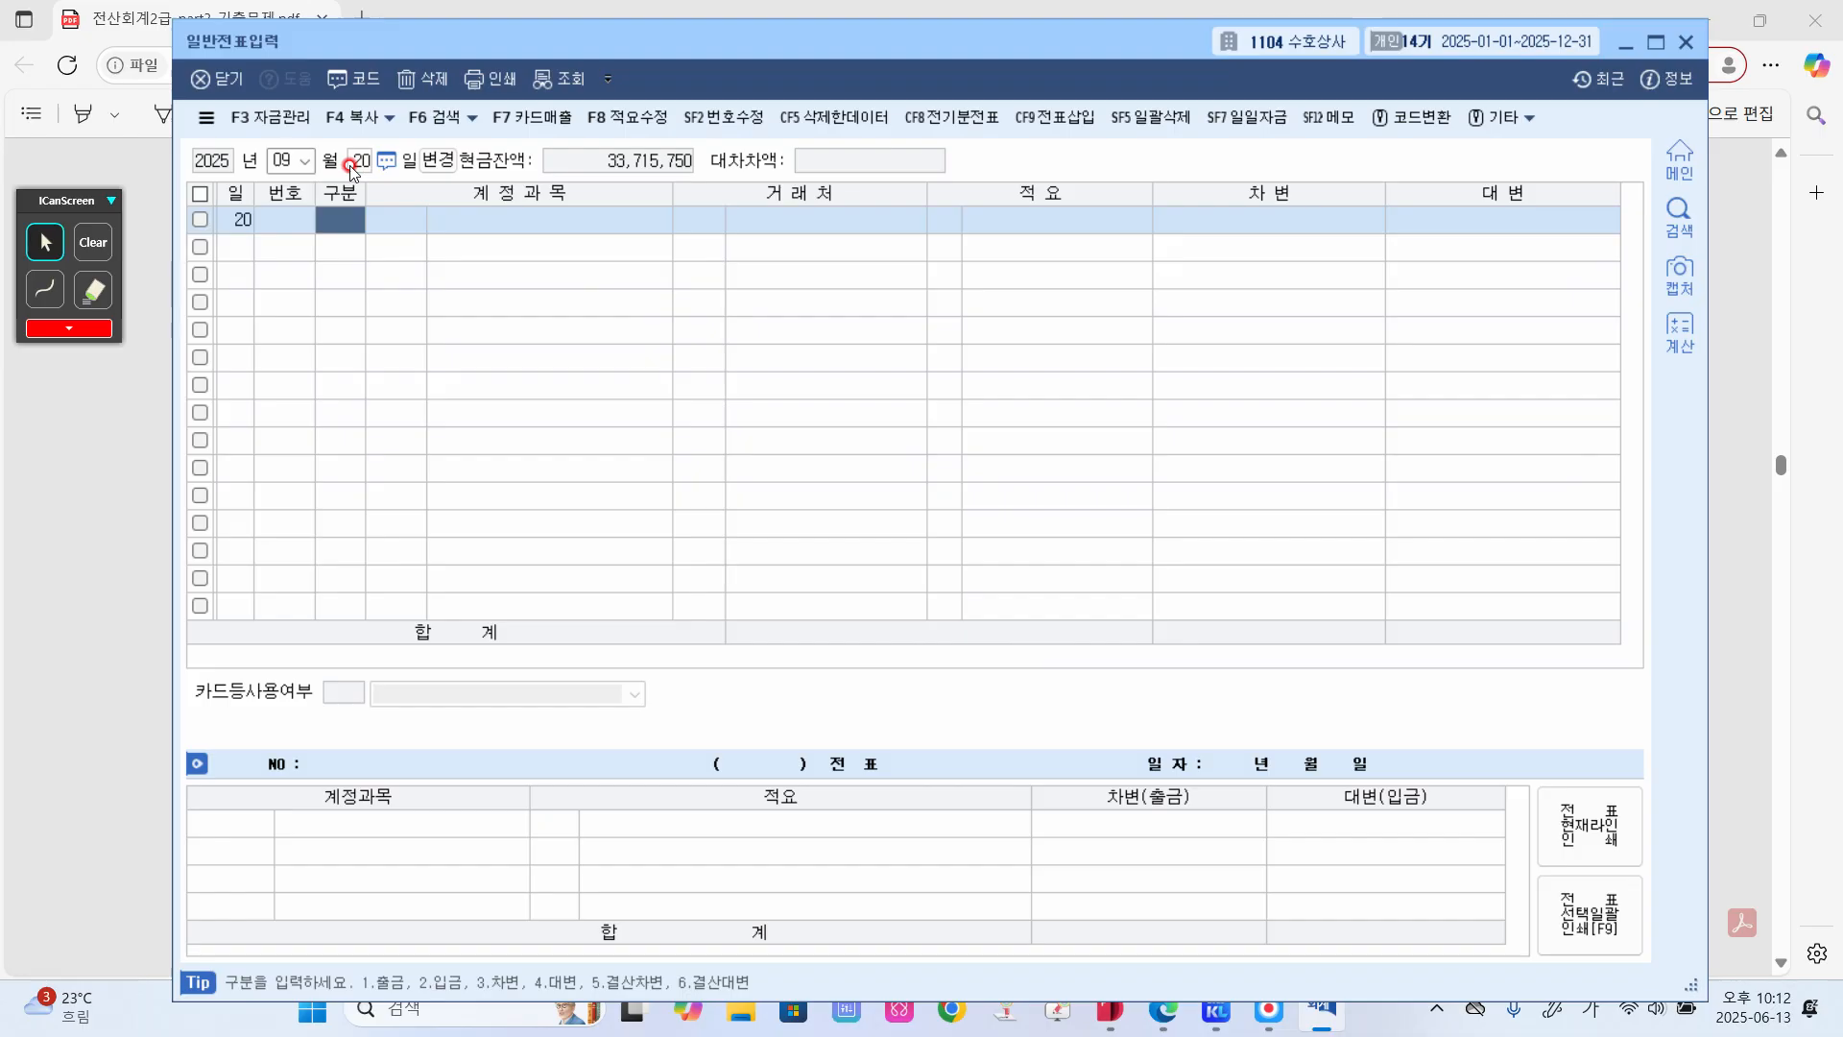
- Switch to the exam PDF and handwrite transaction (5)'s entry as 복.후.비 200,000 / 현금 200,000
left_click(106, 655)
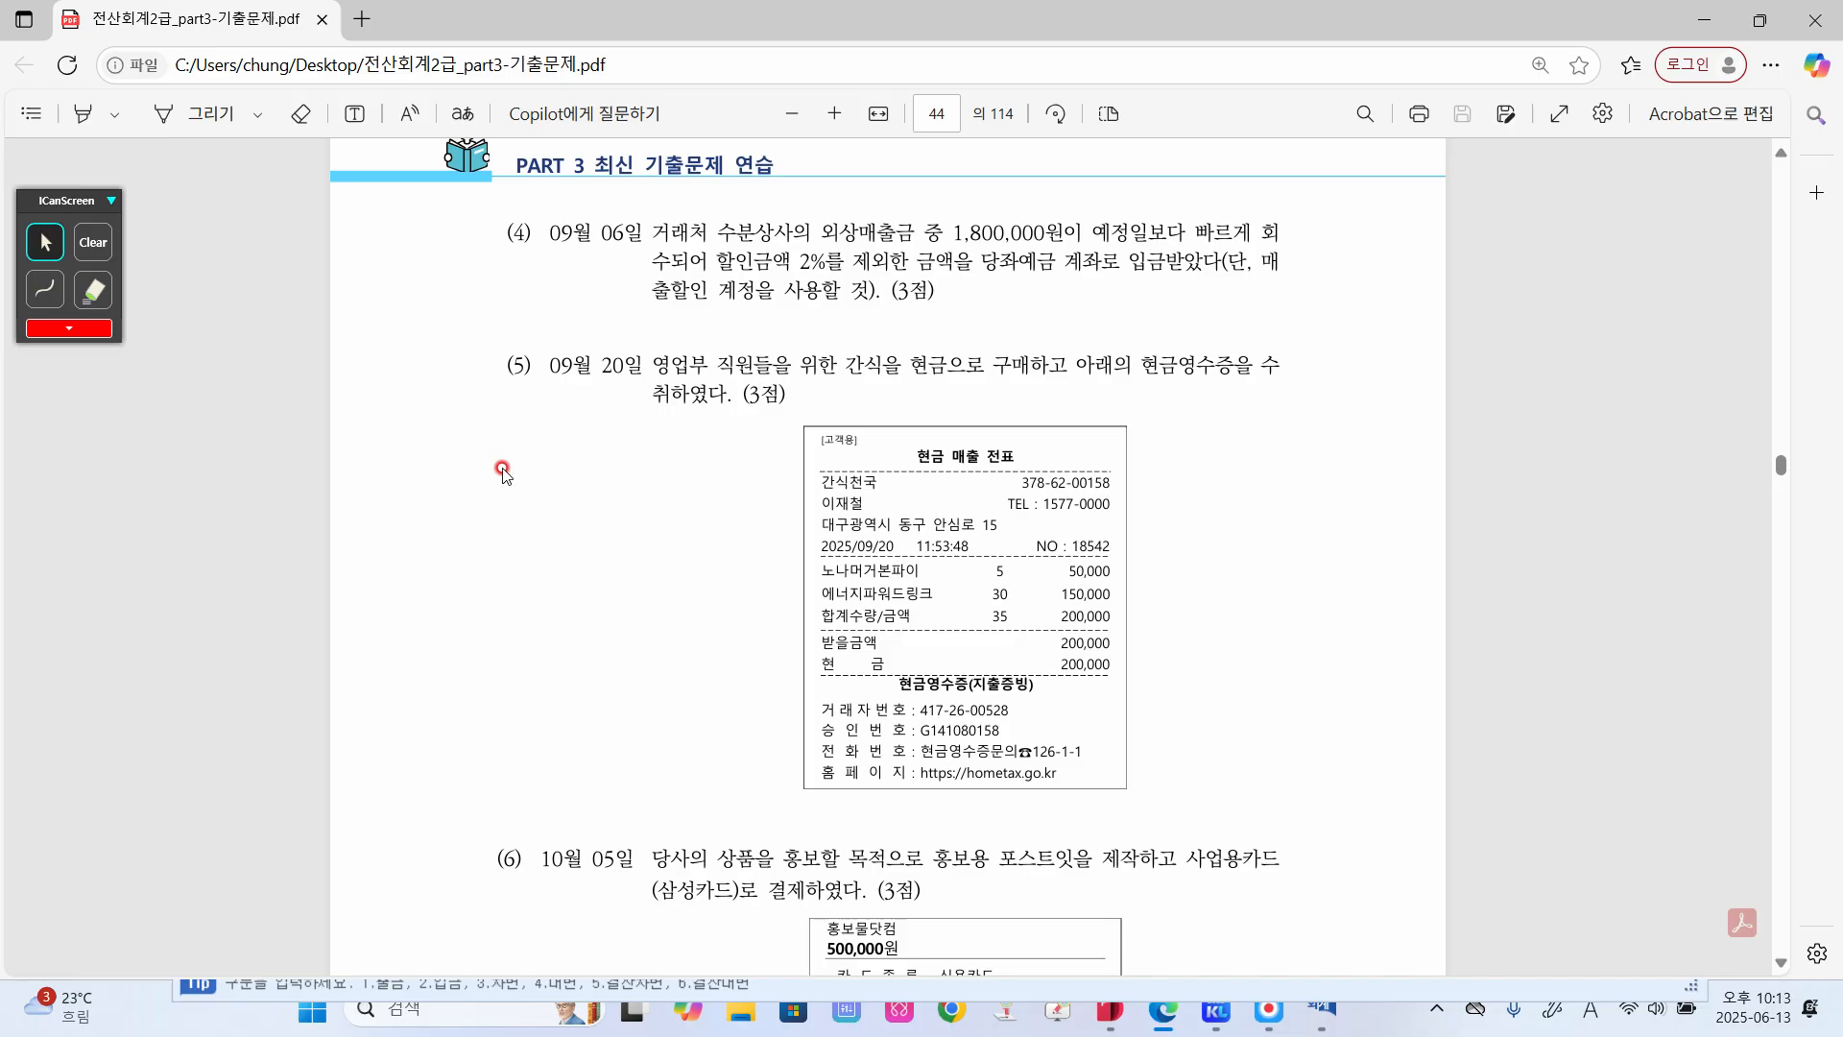
left_click(45, 288)
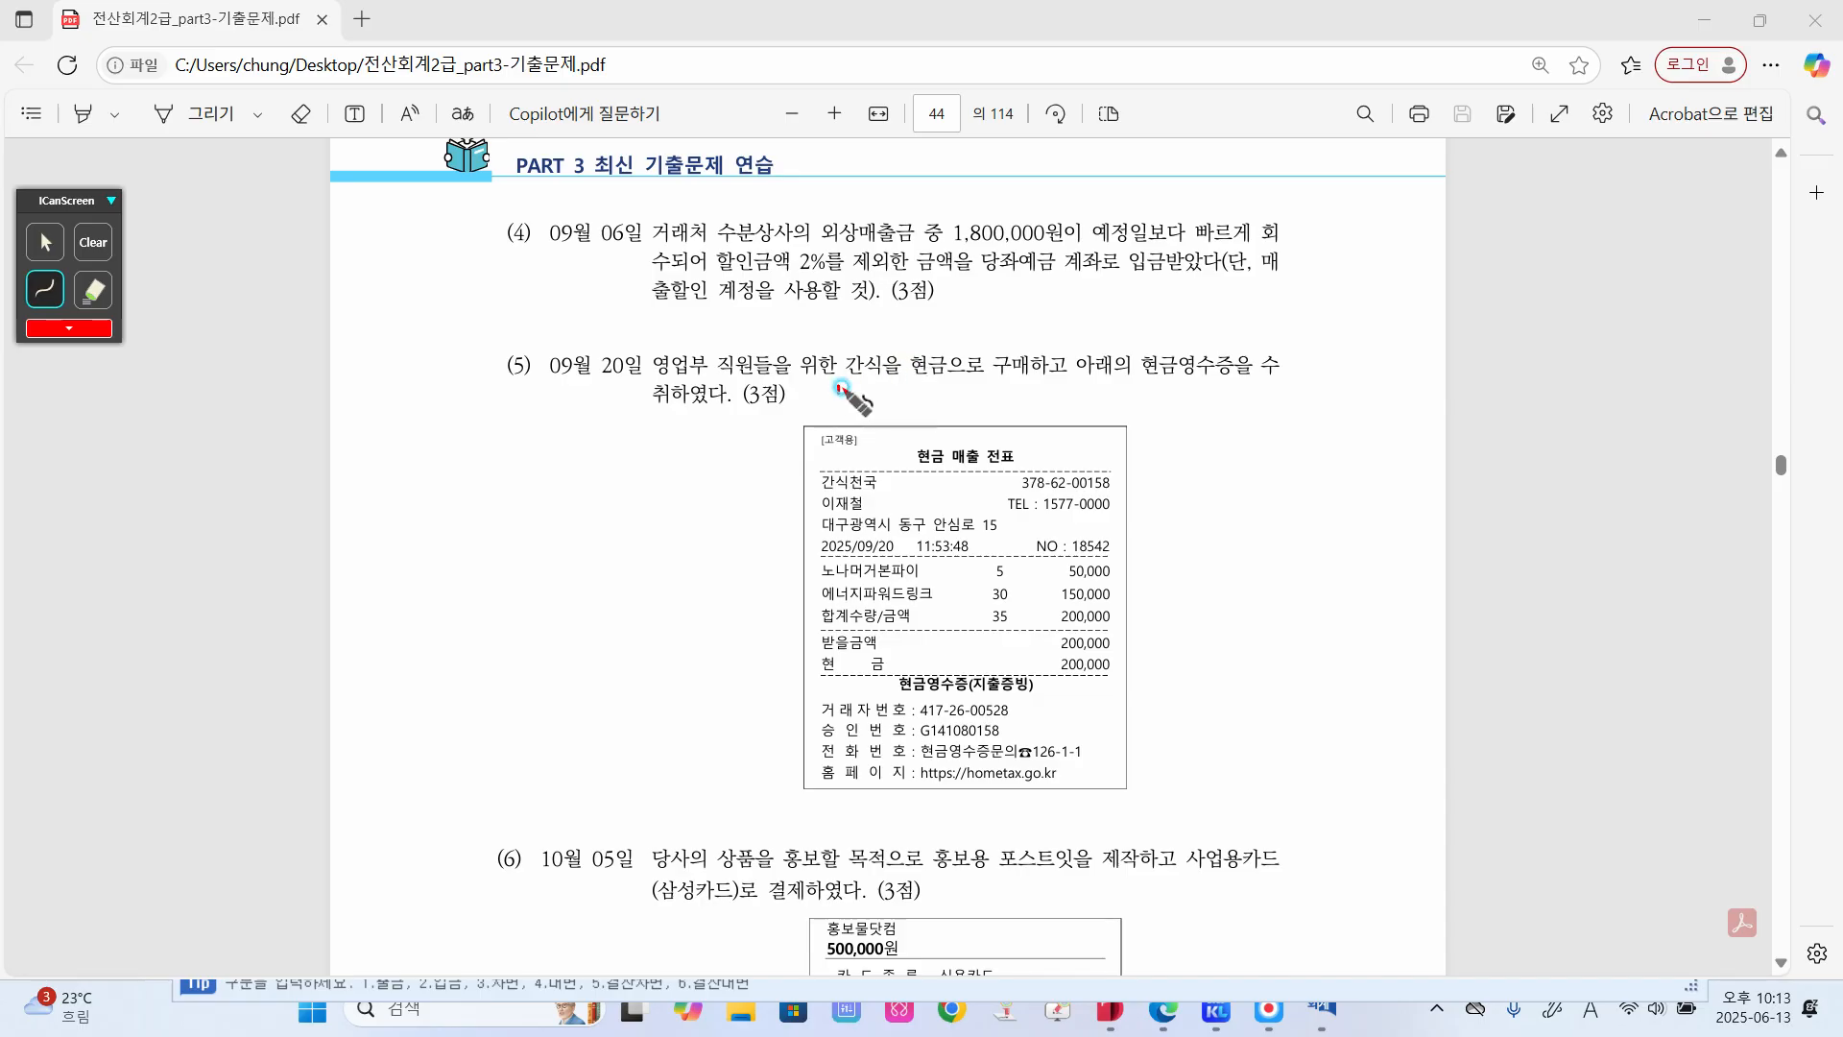
left_click_drag(837, 386, 840, 397)
left_click_drag(849, 384, 849, 392)
left_click_drag(843, 396, 844, 404)
mouse_move(828, 407)
left_mouse_down()
mouse_move(854, 402)
mouse_move(851, 420)
mouse_move(892, 394)
left_mouse_up()
left_click(864, 407)
mouse_move(884, 398)
left_mouse_down()
mouse_move(889, 424)
mouse_move(919, 410)
left_mouse_up()
left_click(905, 408)
left_click_drag(927, 393, 927, 401)
left_click_drag(920, 409, 993, 401)
left_click_drag(1004, 400, 1015, 414)
left_click_drag(1030, 401, 1118, 413)
mouse_move(1153, 400)
left_mouse_down()
mouse_move(1295, 402)
mouse_move(1271, 400)
left_mouse_up()
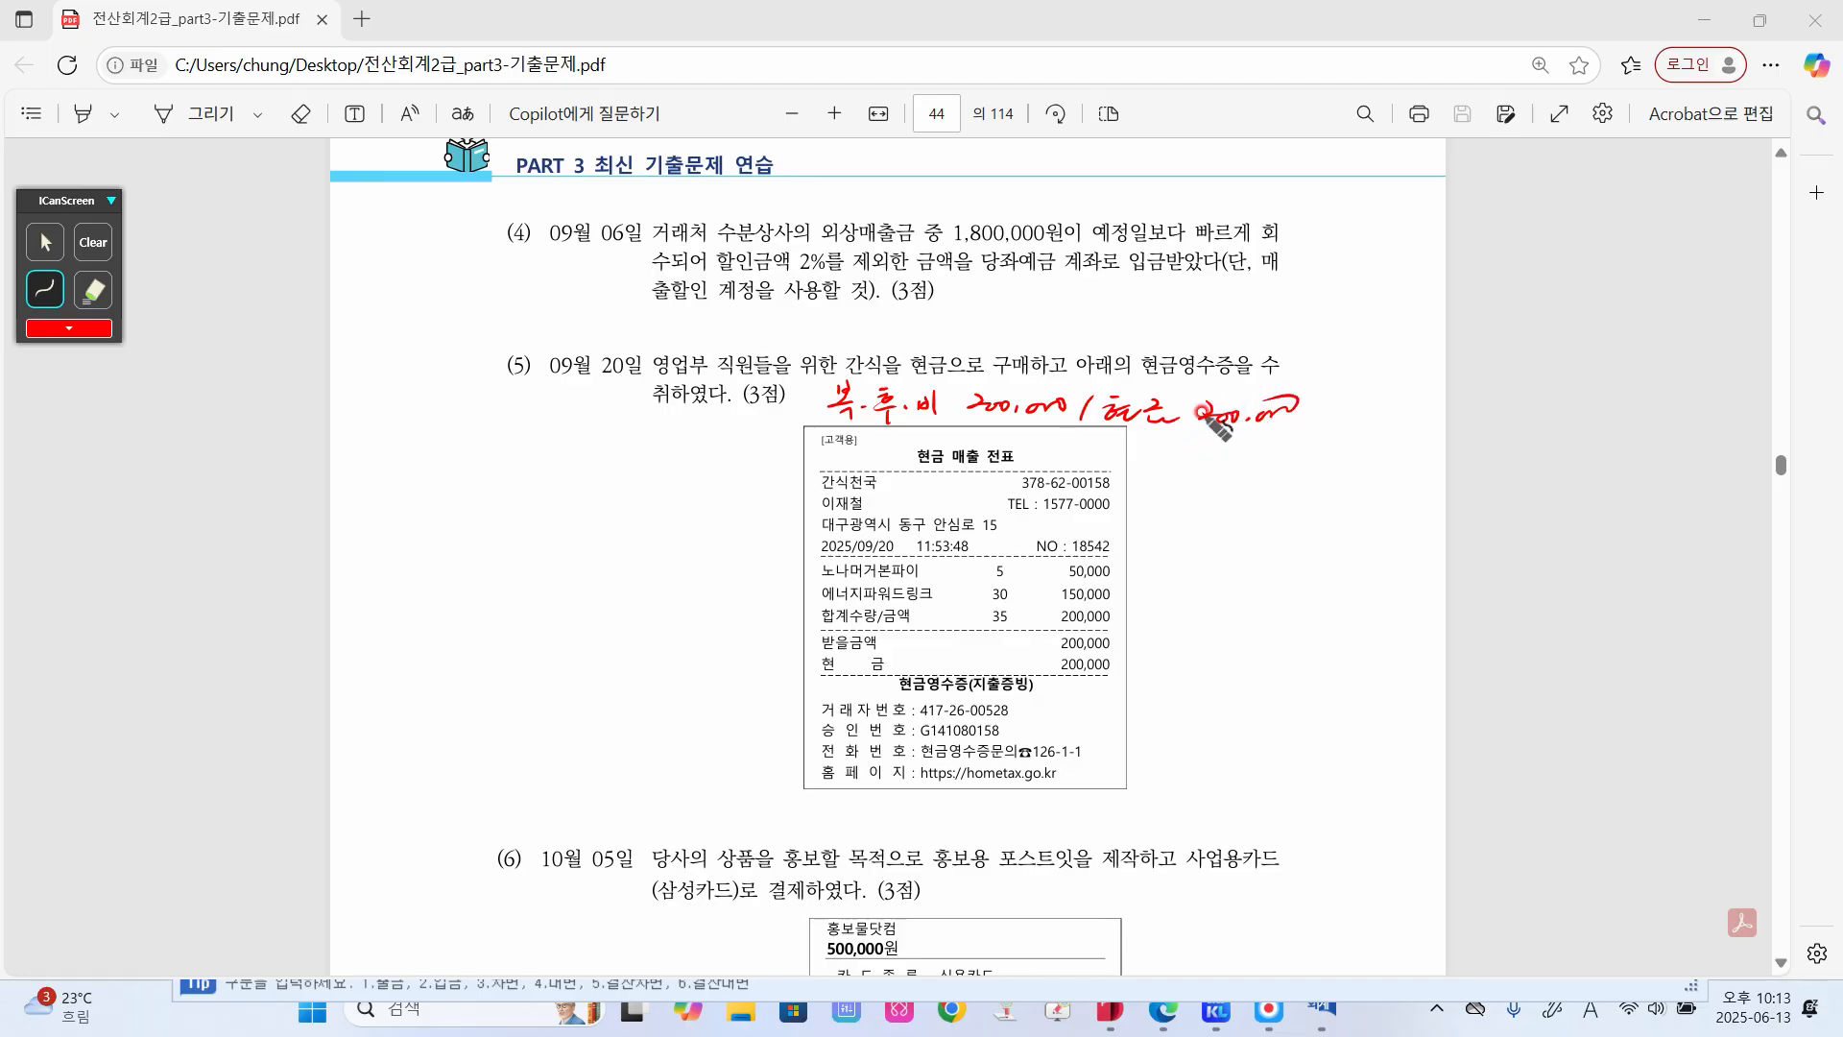
left_click(45, 242)
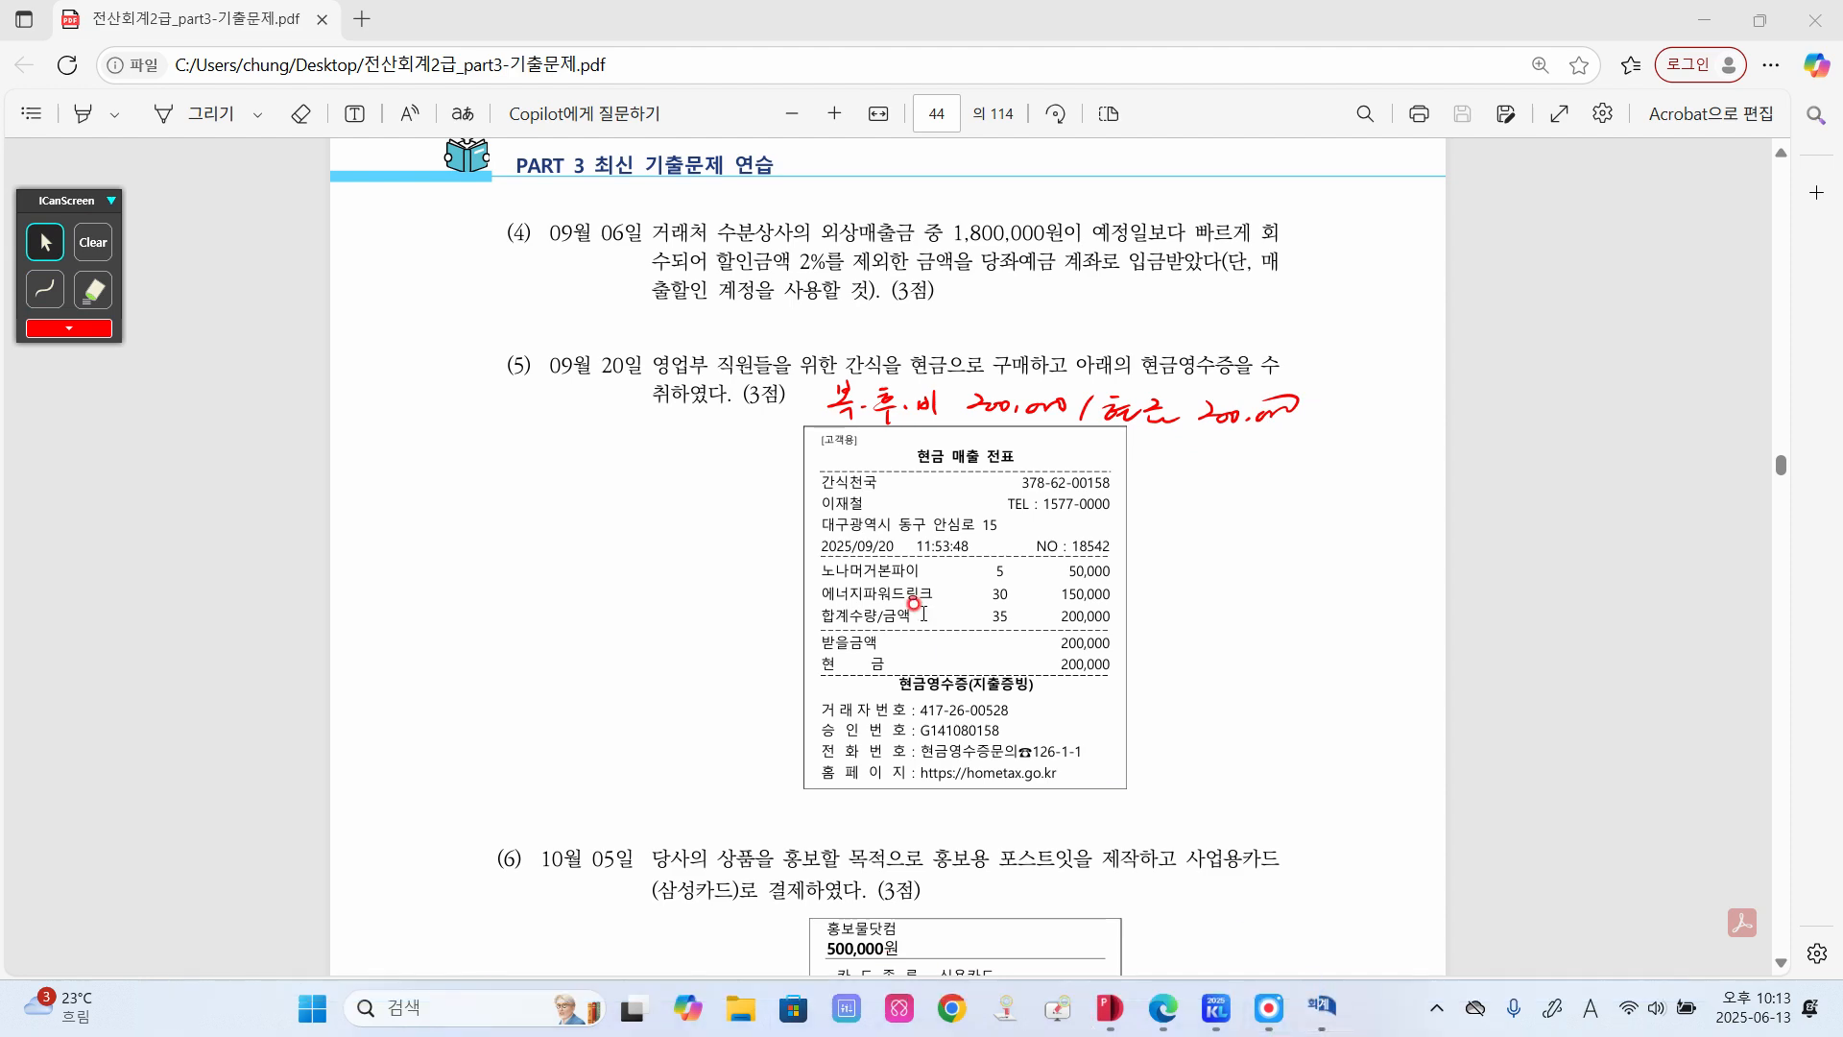
- Return to 일반전표입력 in KcLep and add a 차변 line for 0811 복리후생비 of 200,000 with no 거래처 or 적요
left_click(1322, 1009)
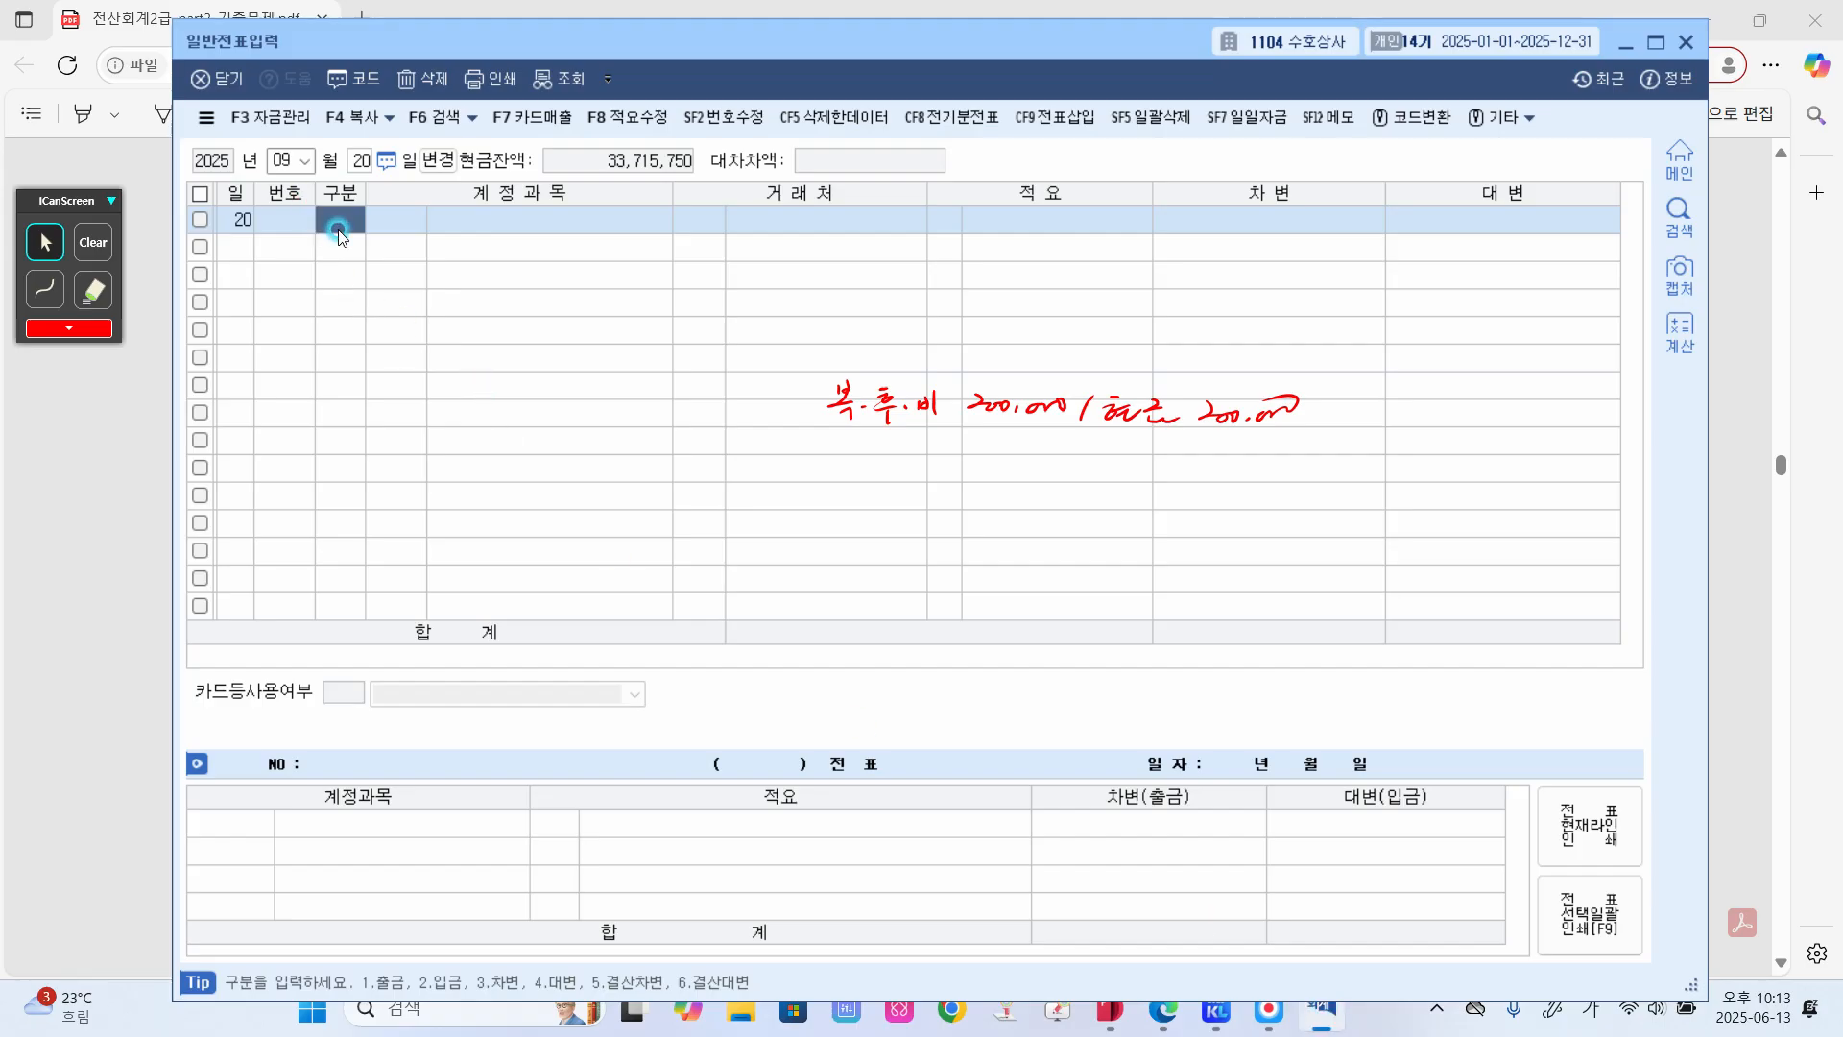
type("3")
key("Return")
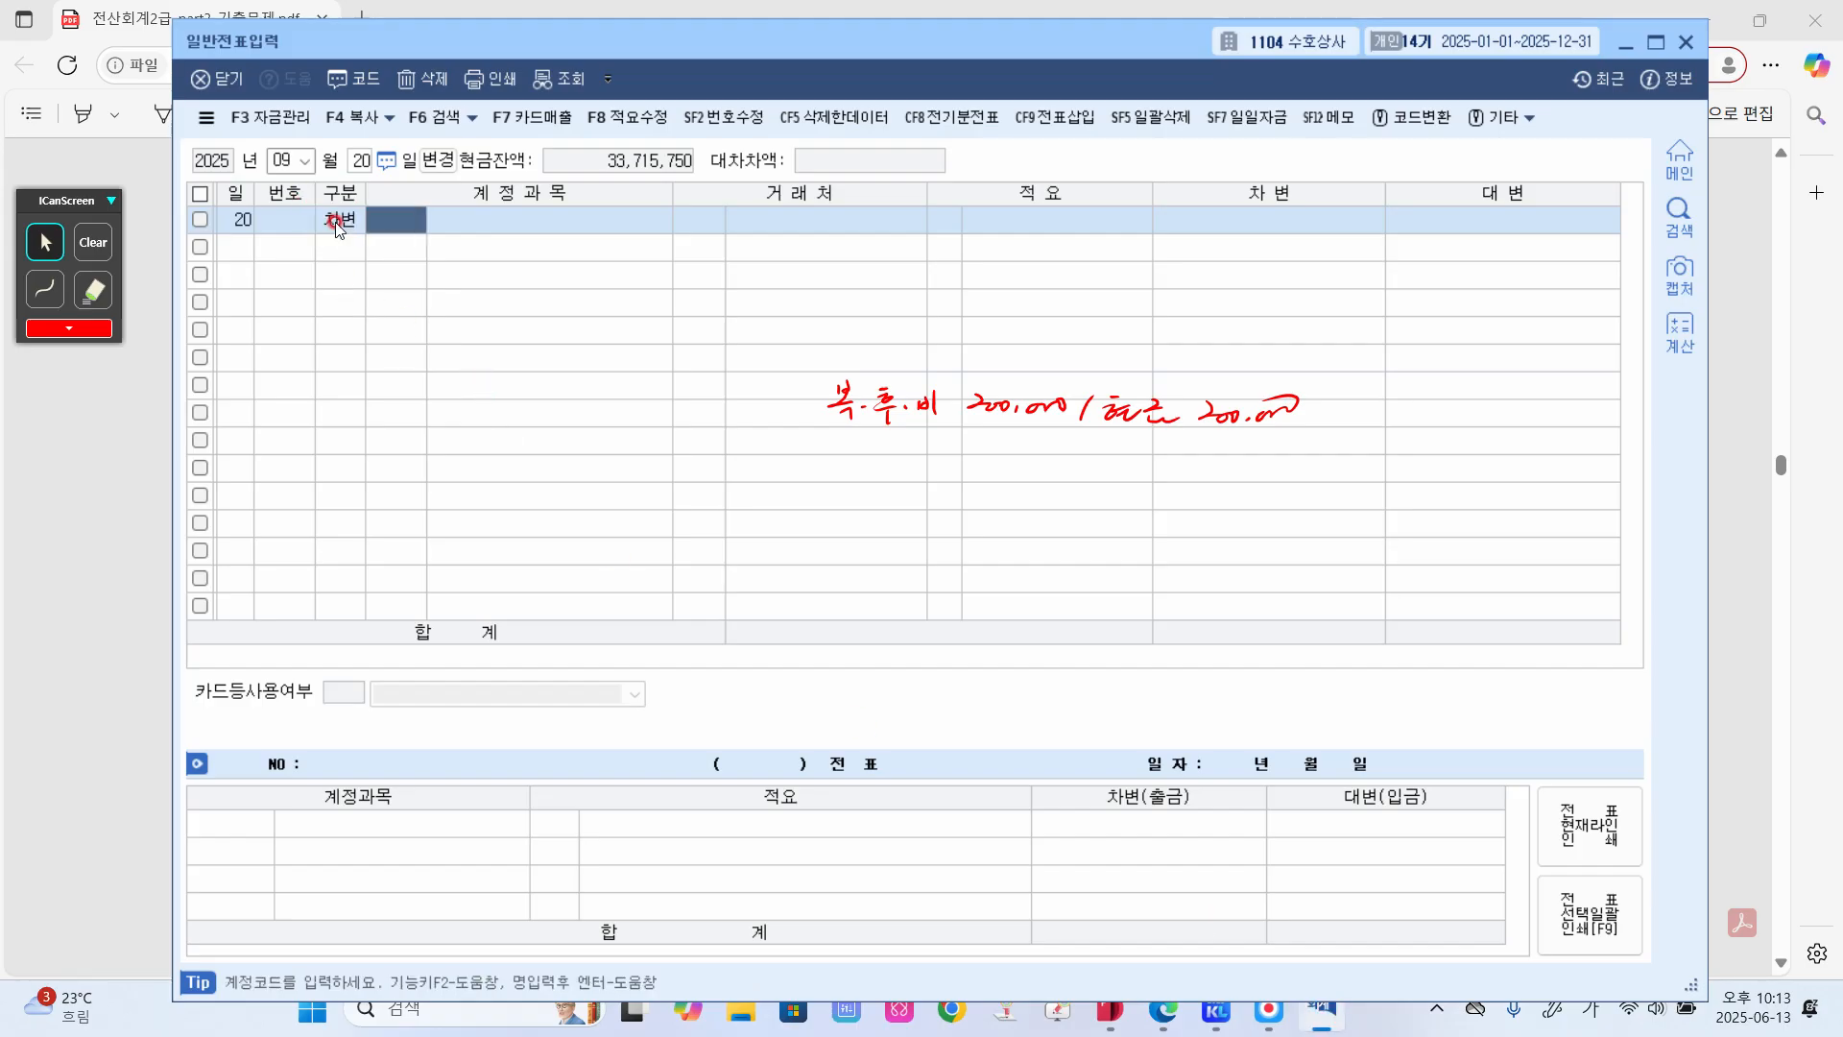
type("811")
key("Return")
key("Return")
key("Return")
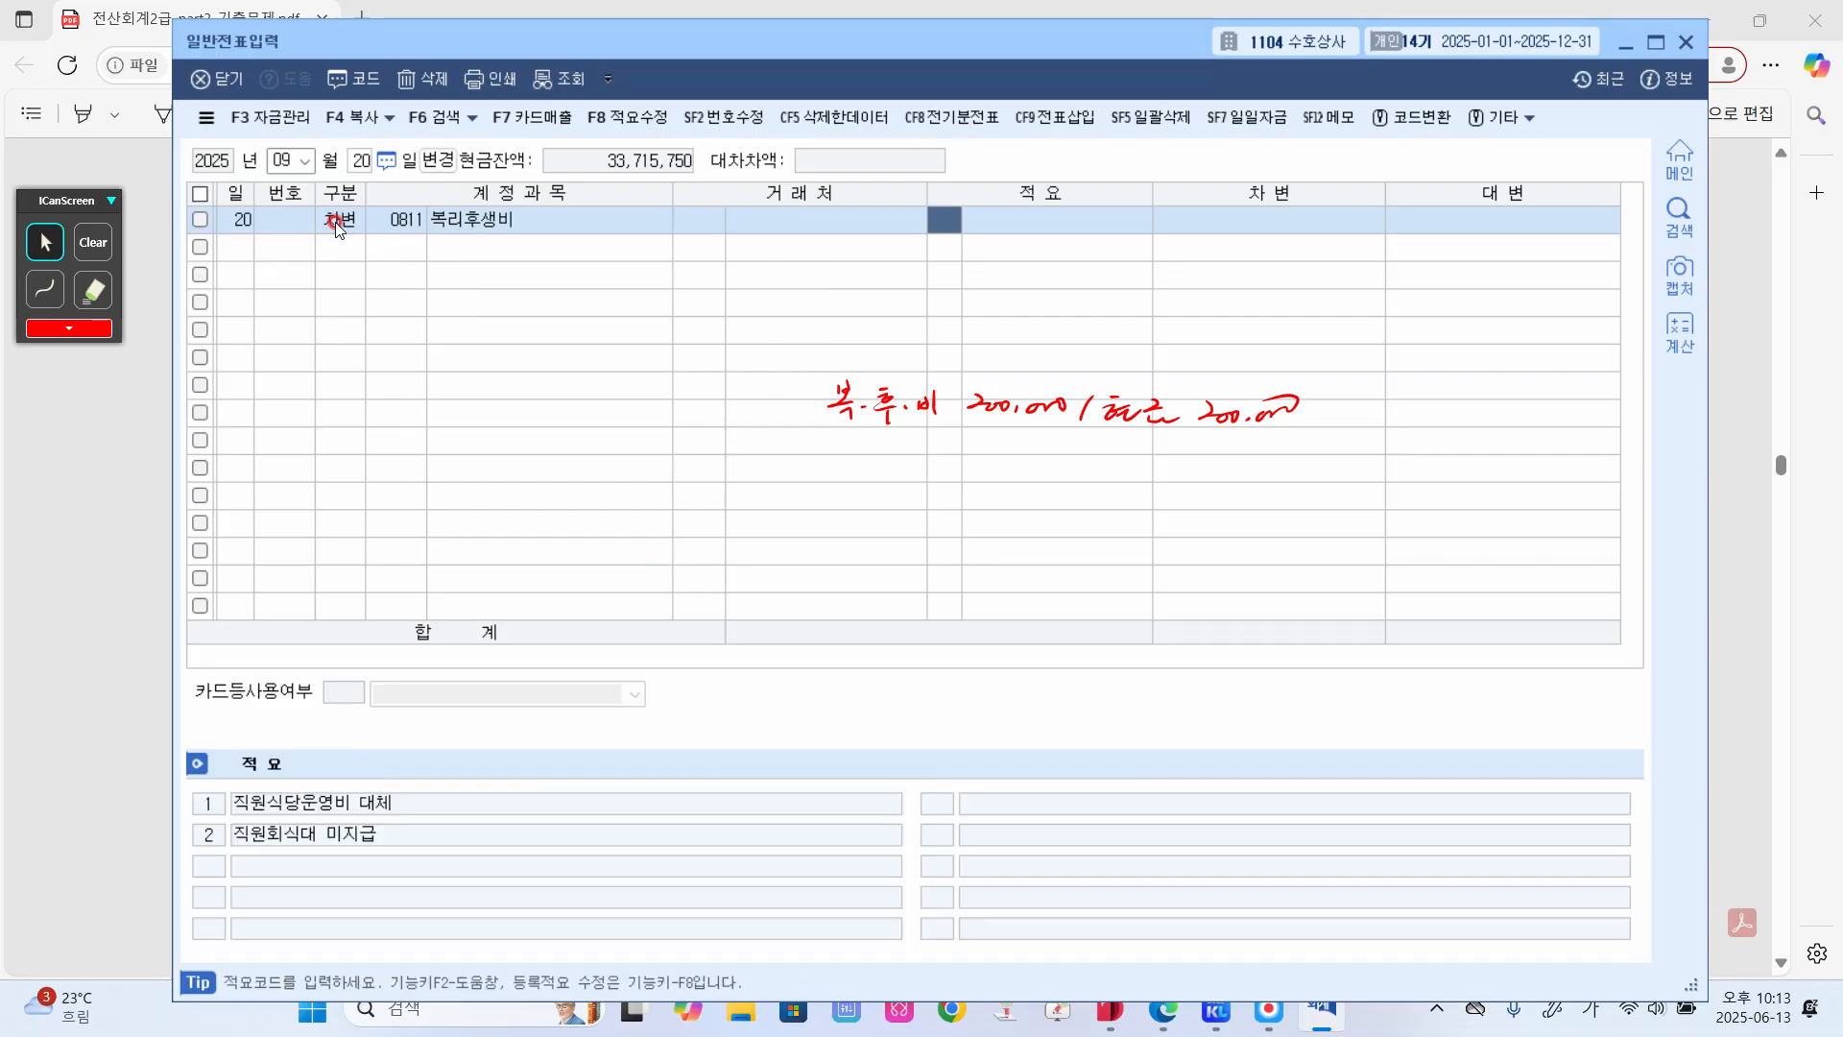
key("Return")
key("Return")
type("200")
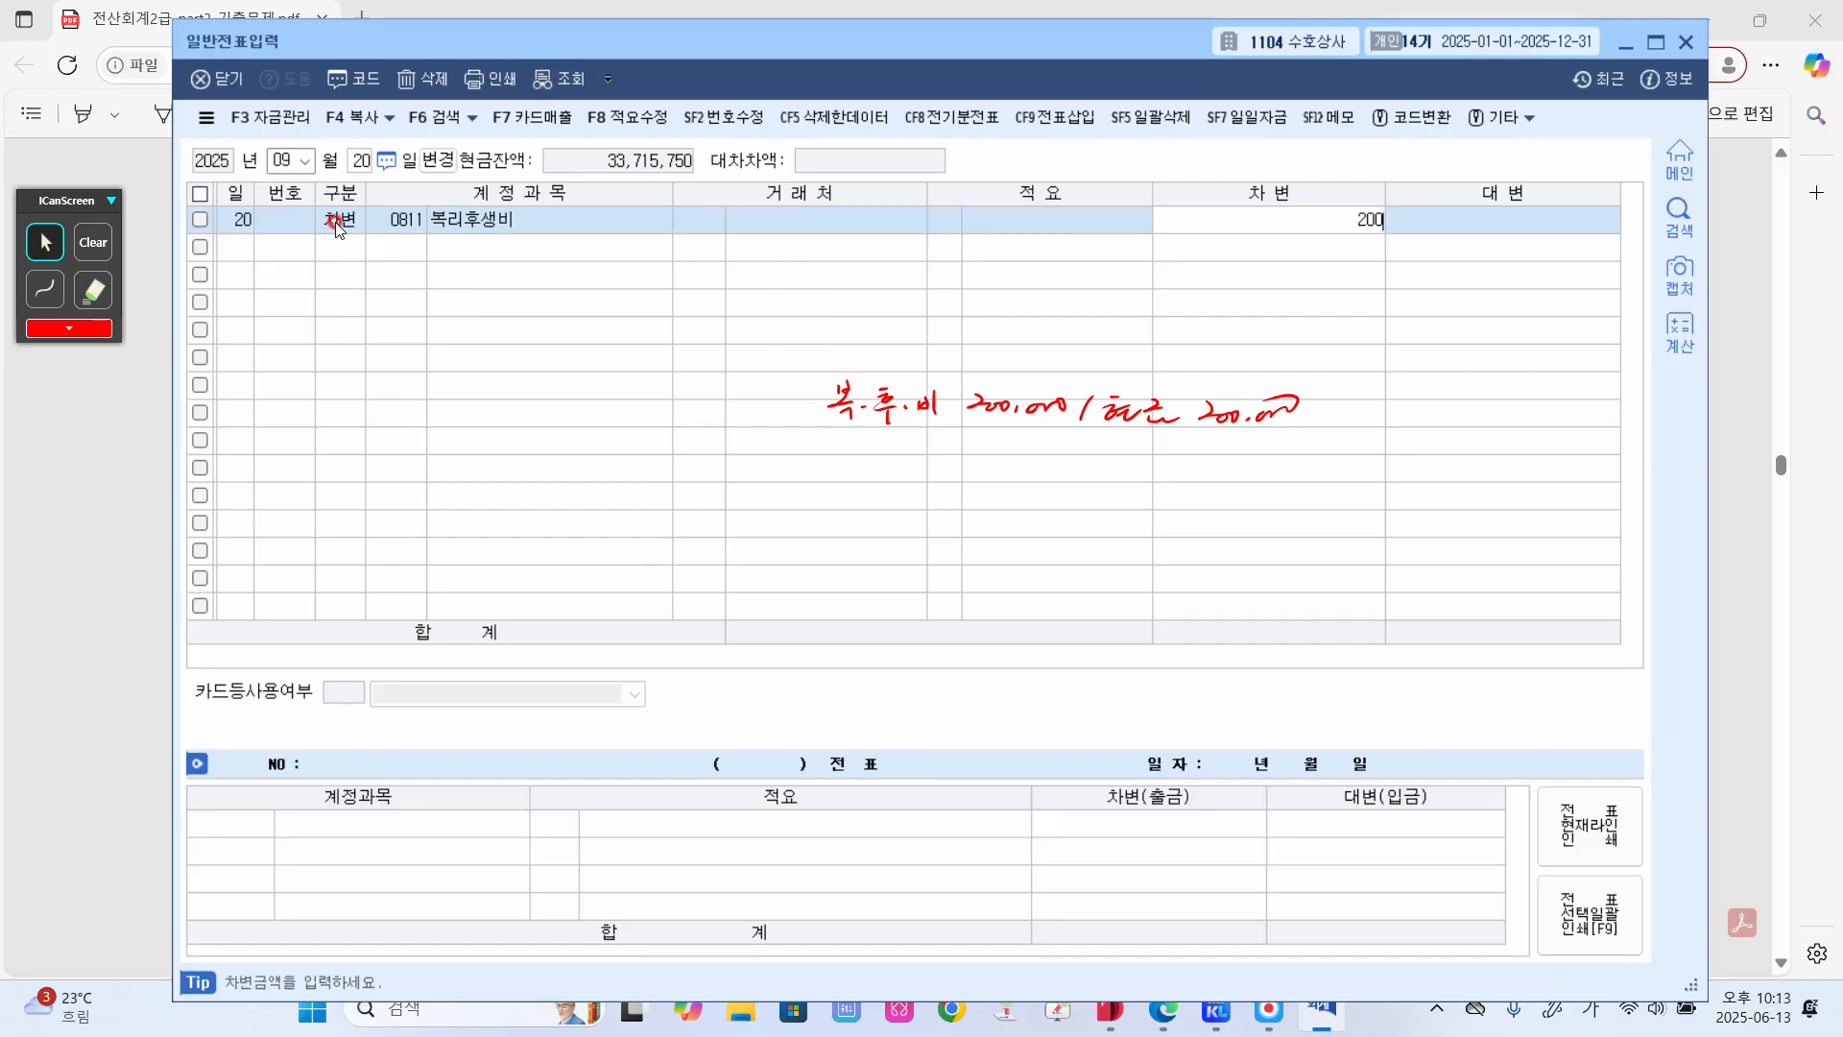
type(",000")
key("Return")
- Add a balancing 대변 line for 0101 현금 of 200,000 with no 거래처 or 적요
type("4")
key("Return")
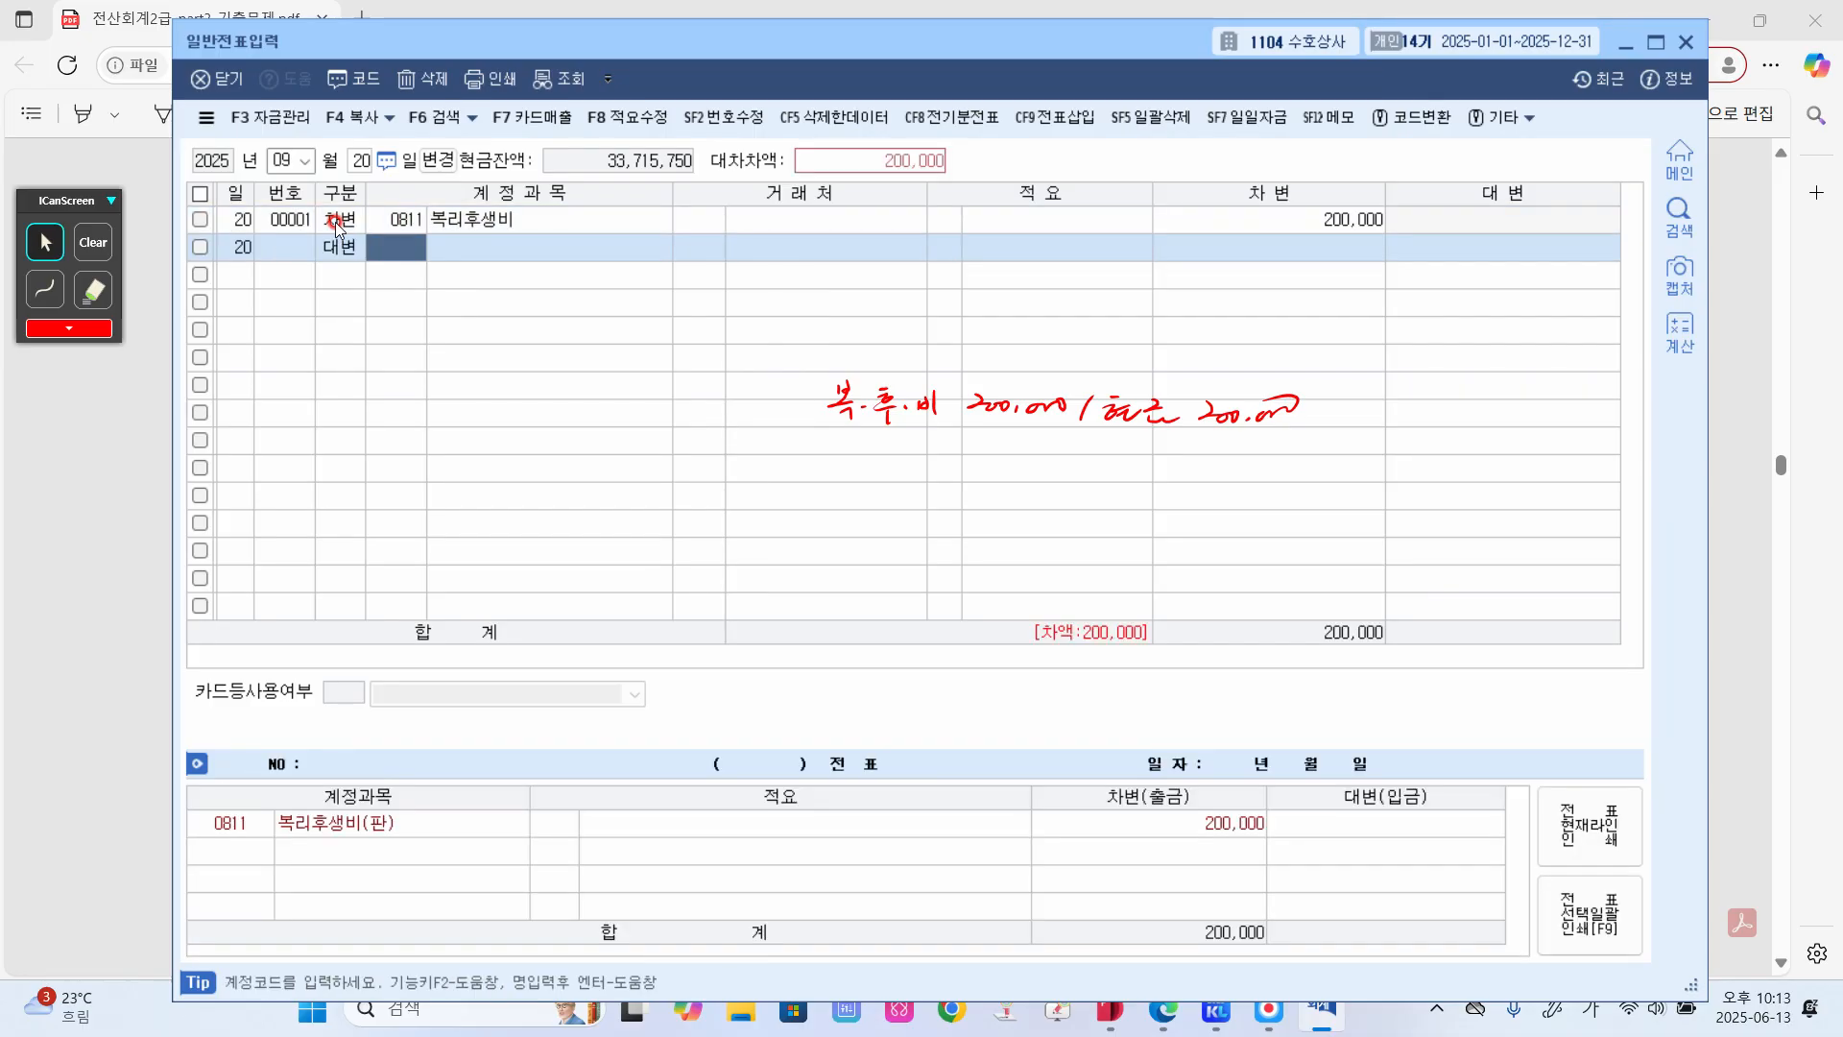
type("101")
key("Return")
key("Return")
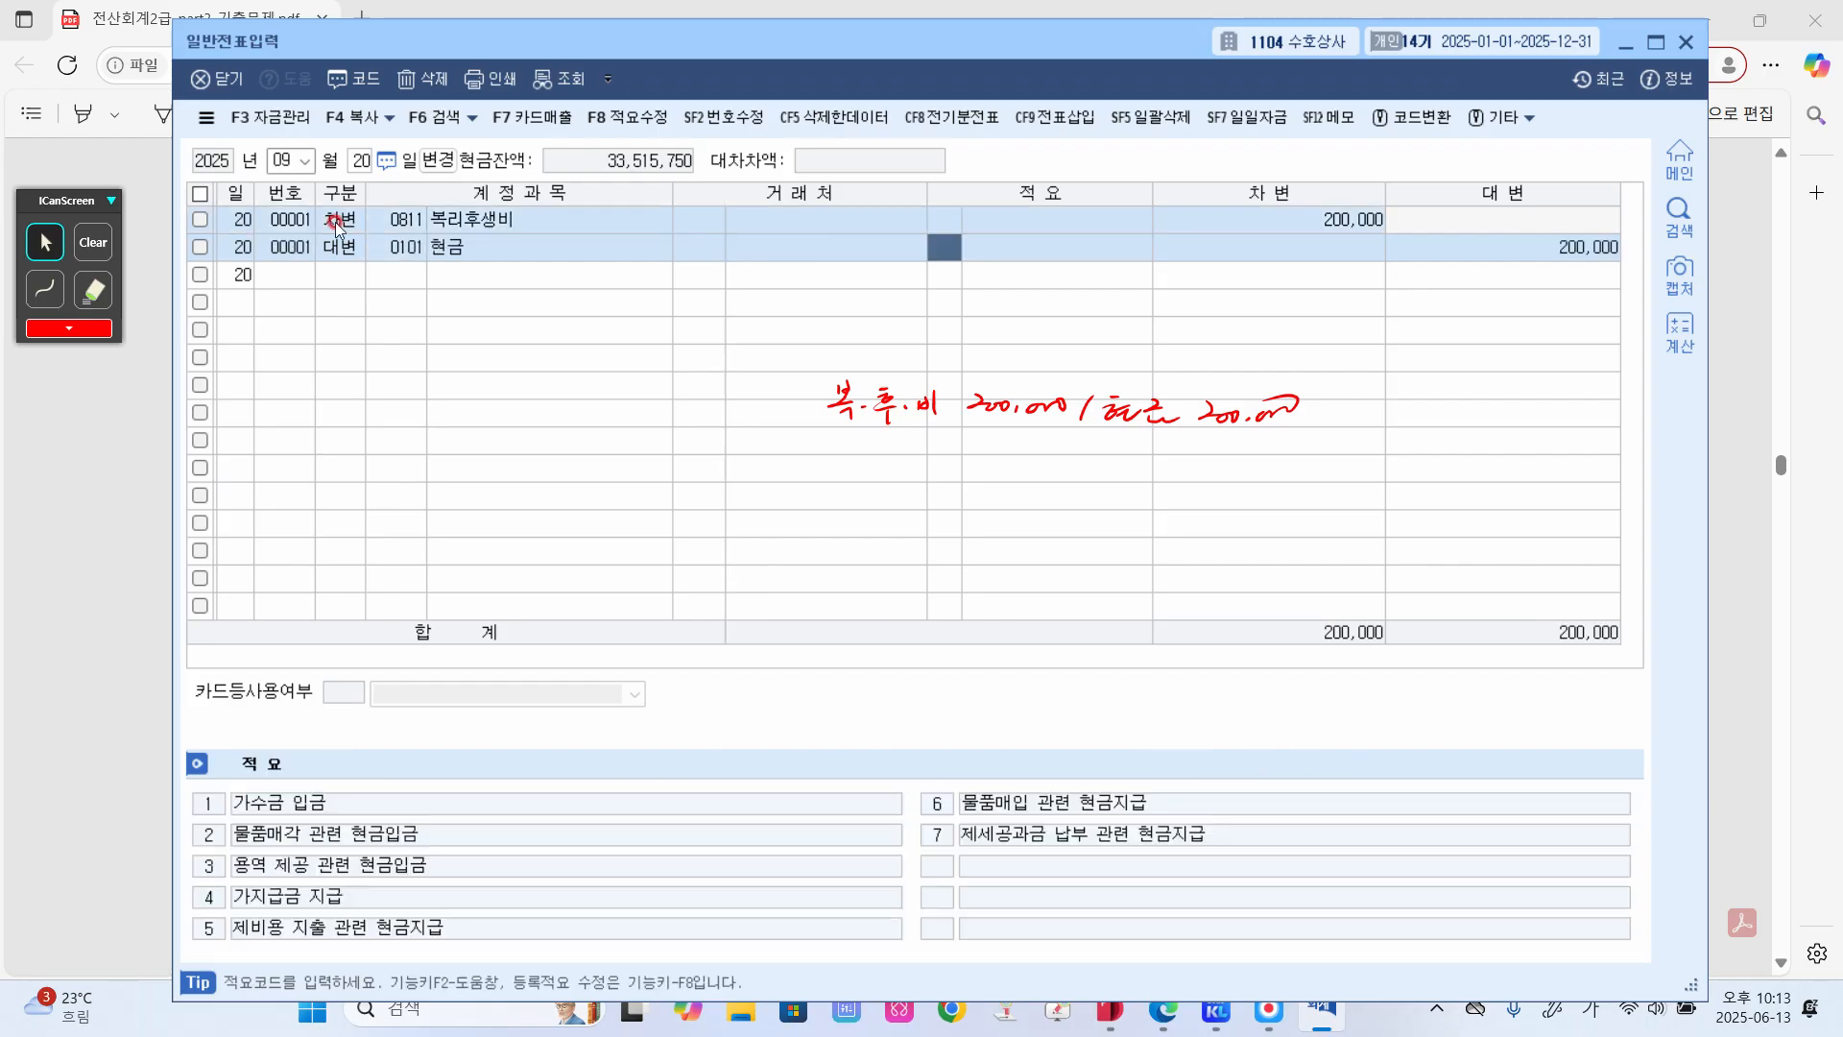
key("Return")
key("Return")
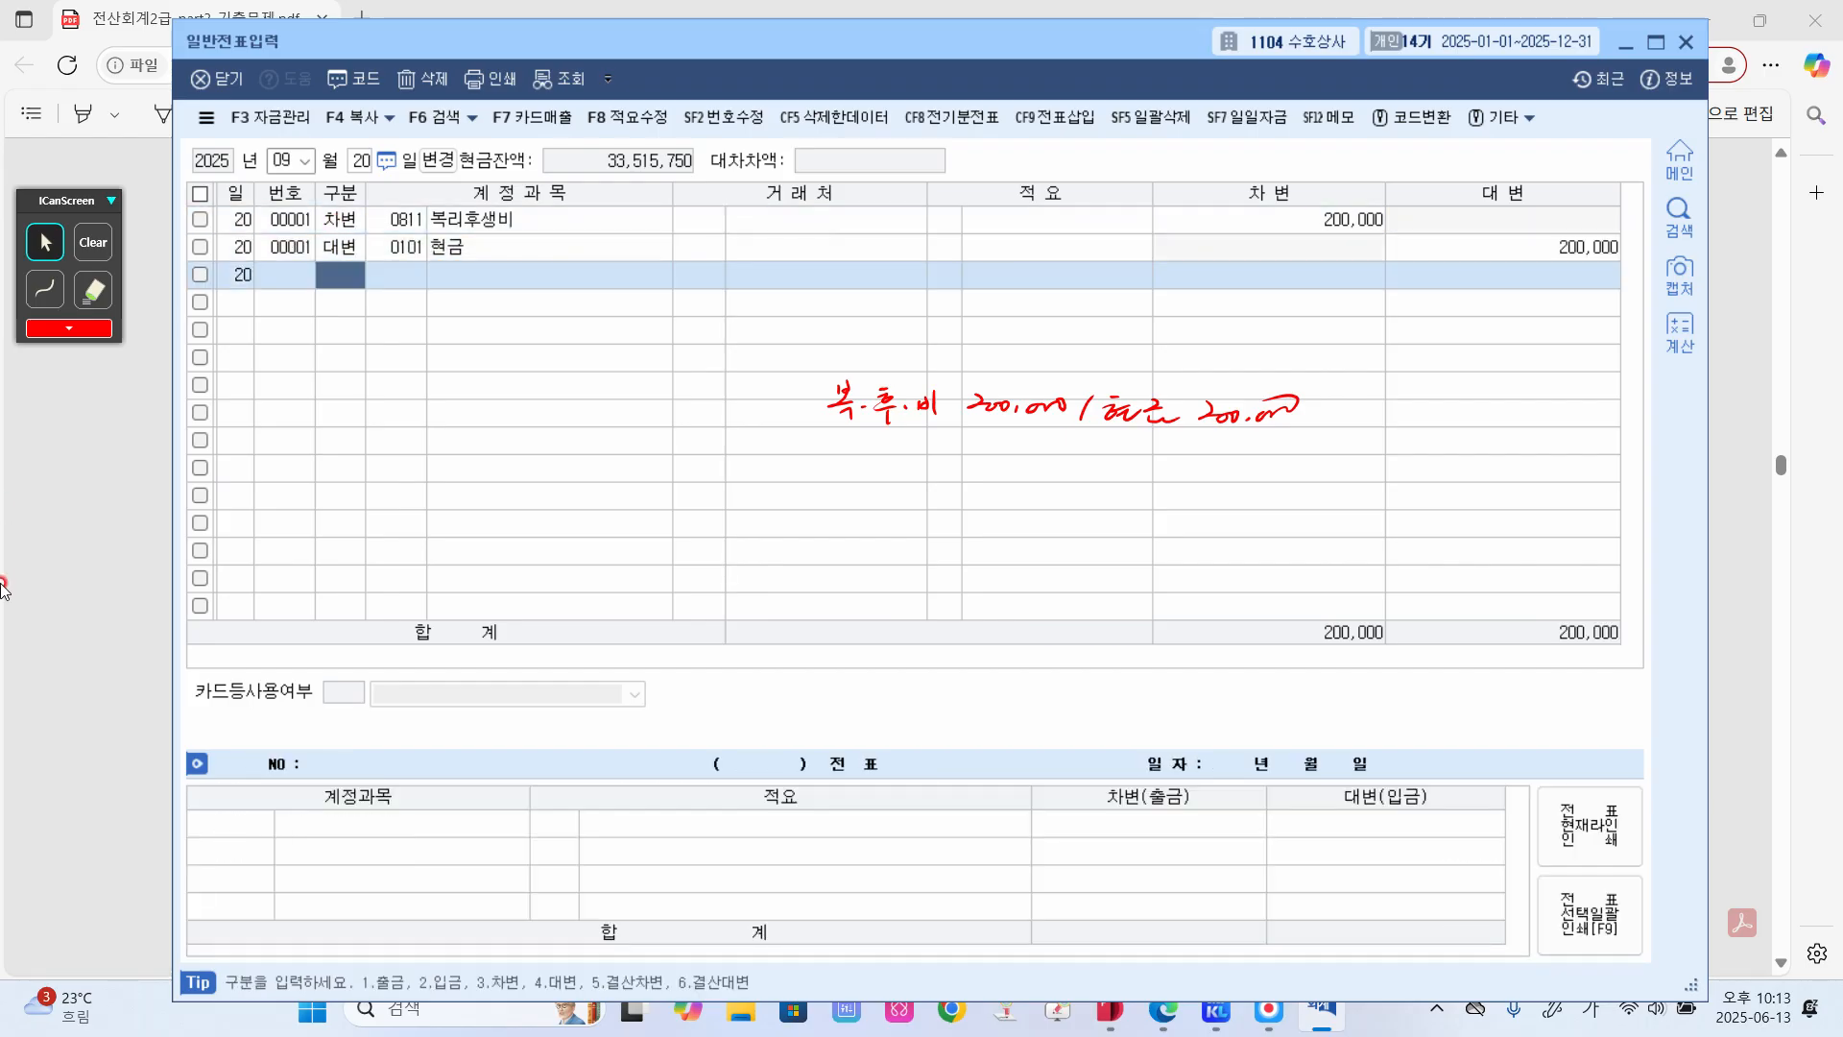
- Clear the handwritten notes and bring transaction (6) with its card receipt into view in the exam PDF
left_click(95, 245)
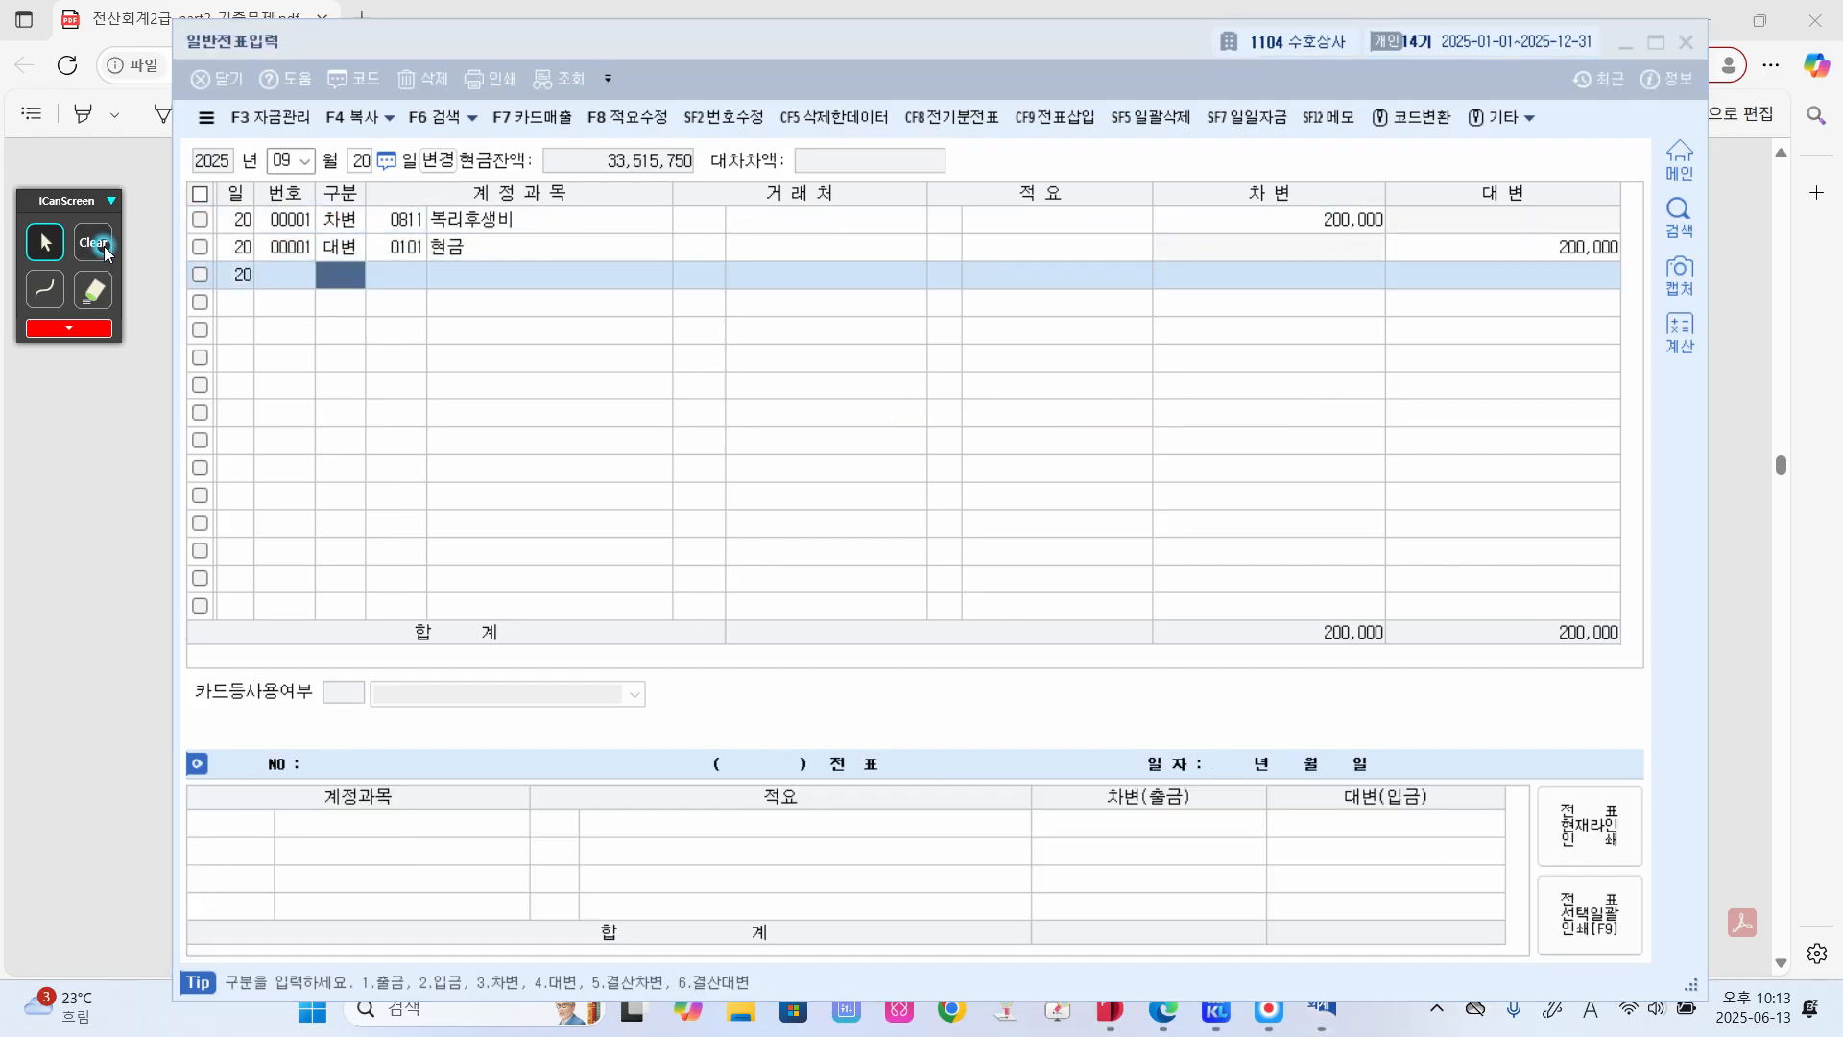
left_click(122, 465)
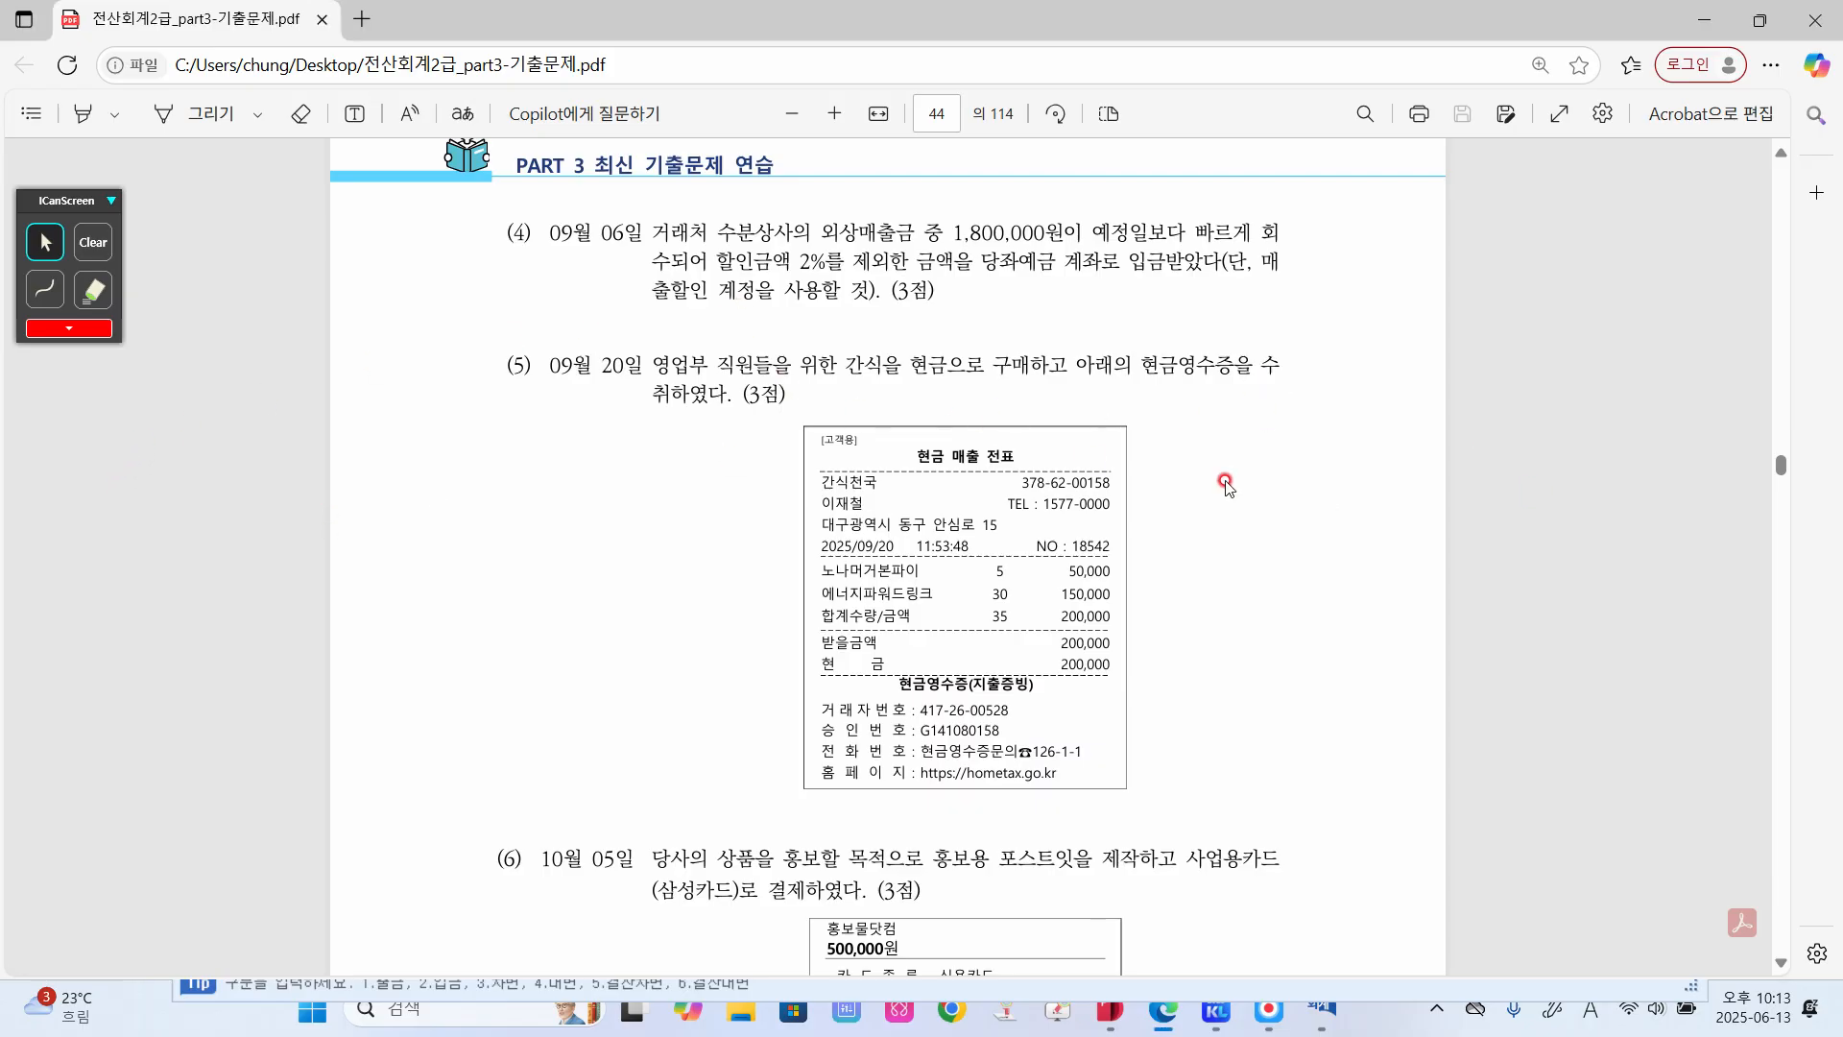
scroll(1265, 542, "down", 2)
scroll(1287, 519, "down", 4)
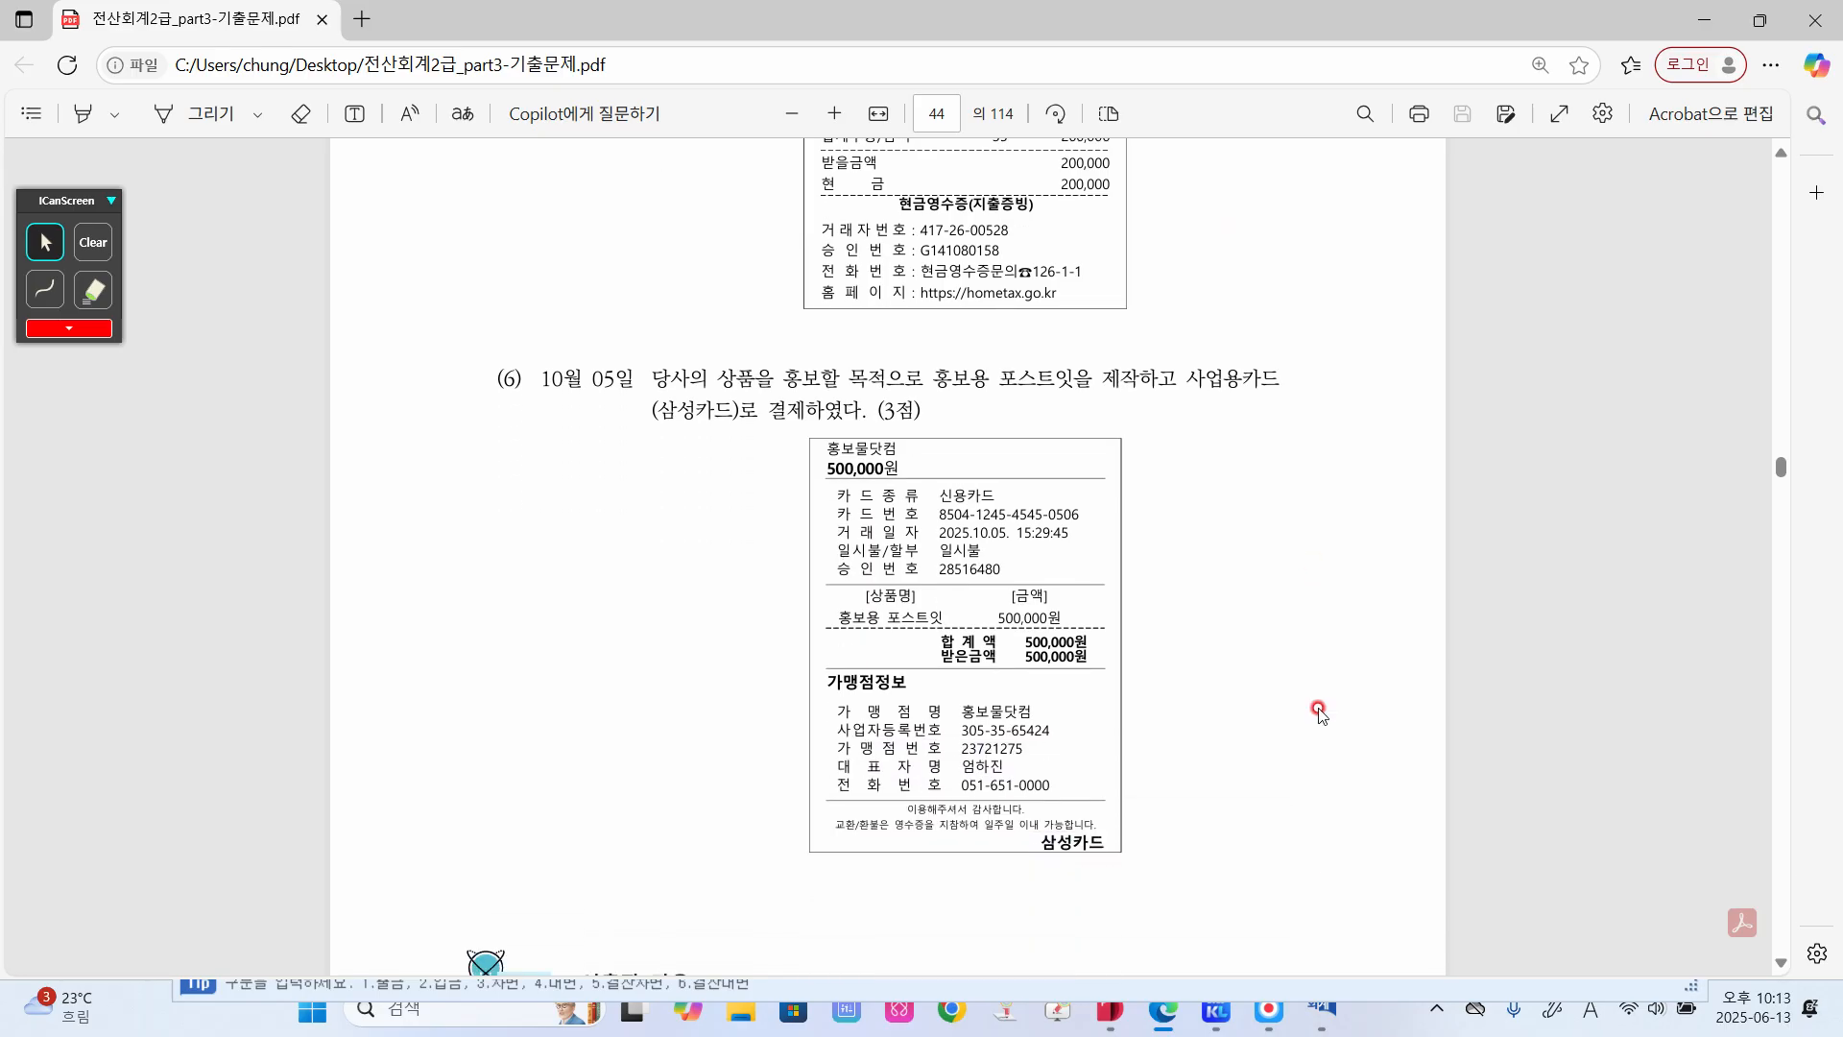
- Switch back to 일반전표입력 in KcLep and set the voucher date to October 5
left_click(1325, 1010)
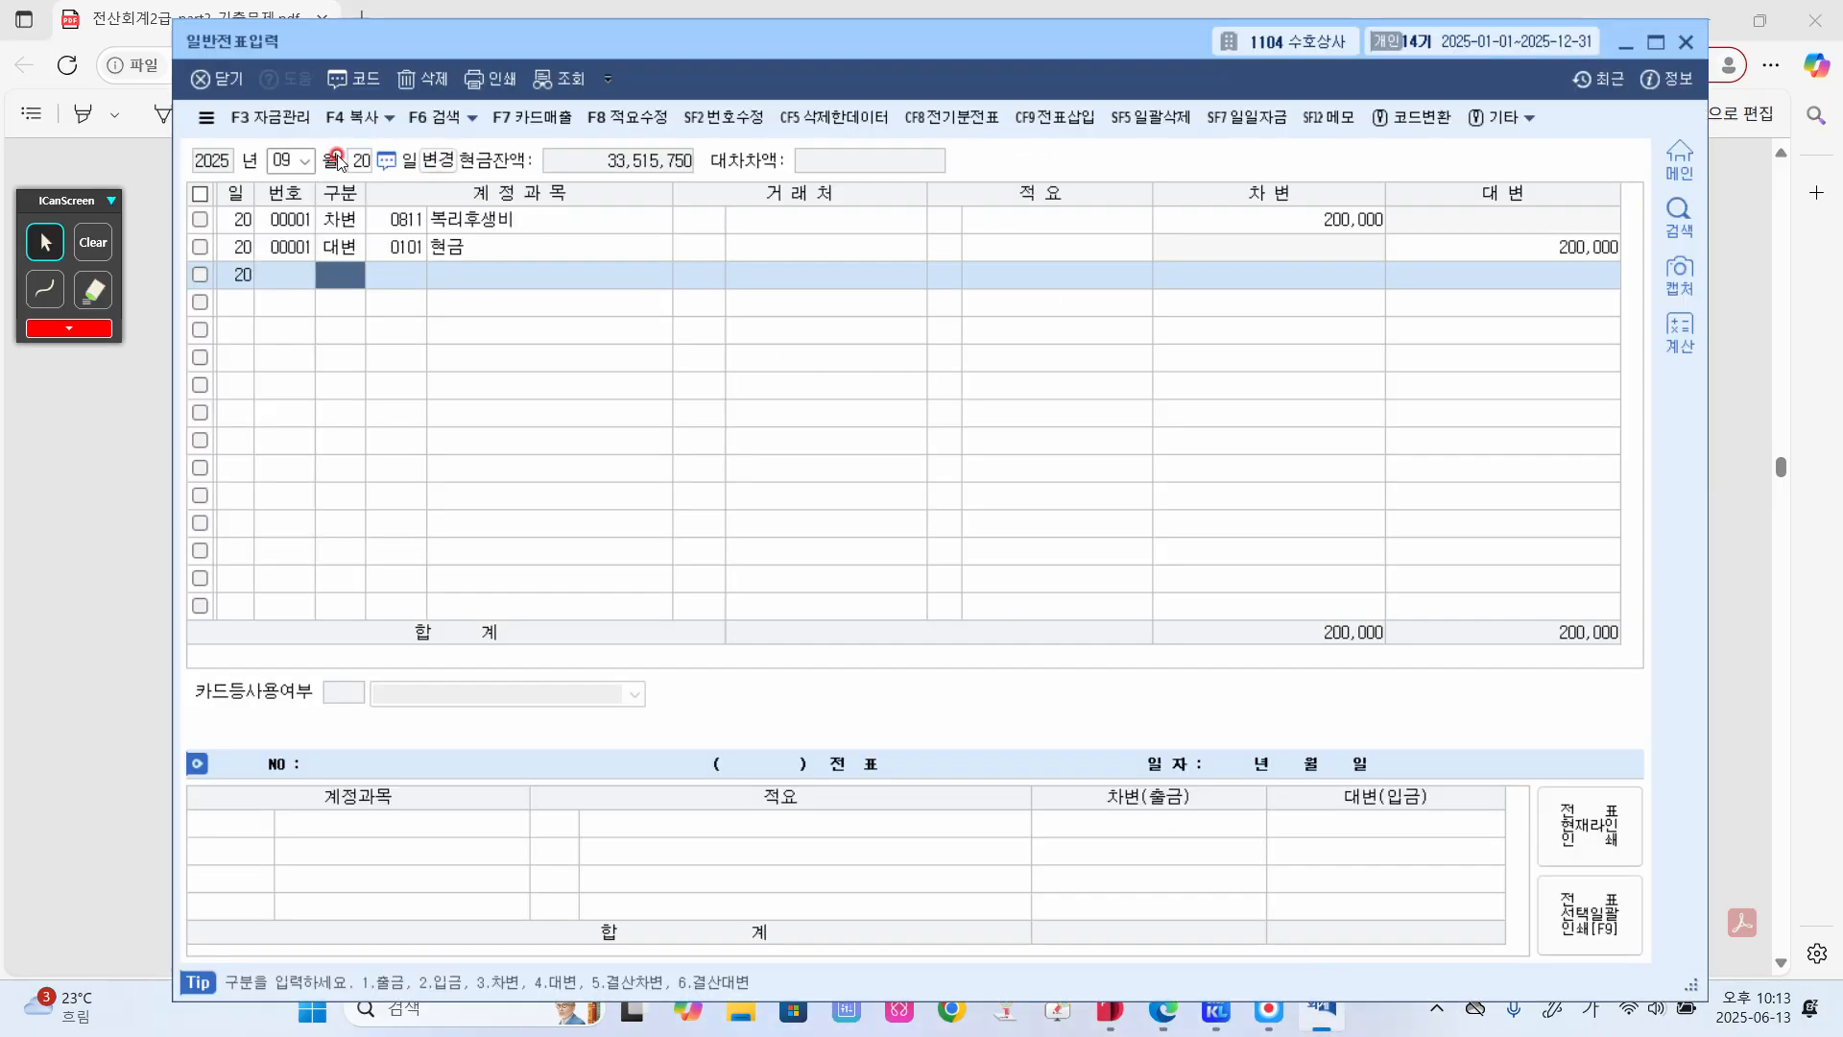
left_click(296, 163)
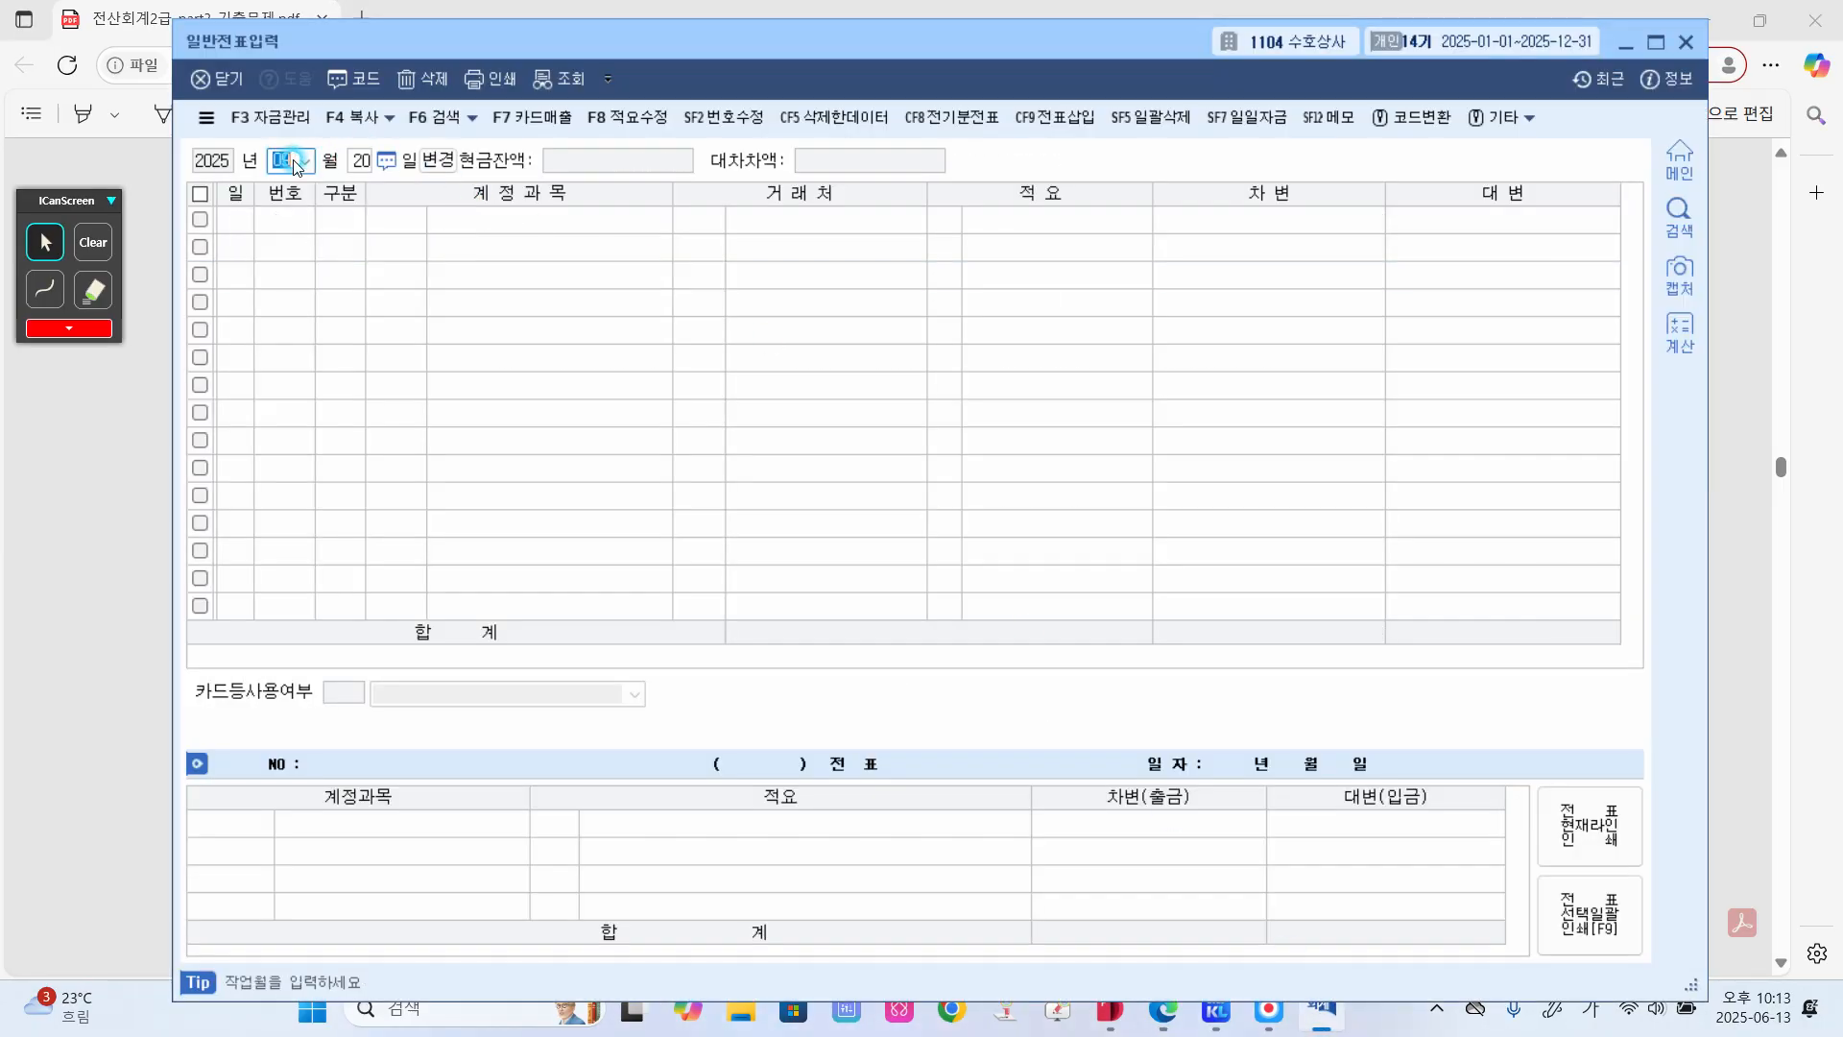
type("10")
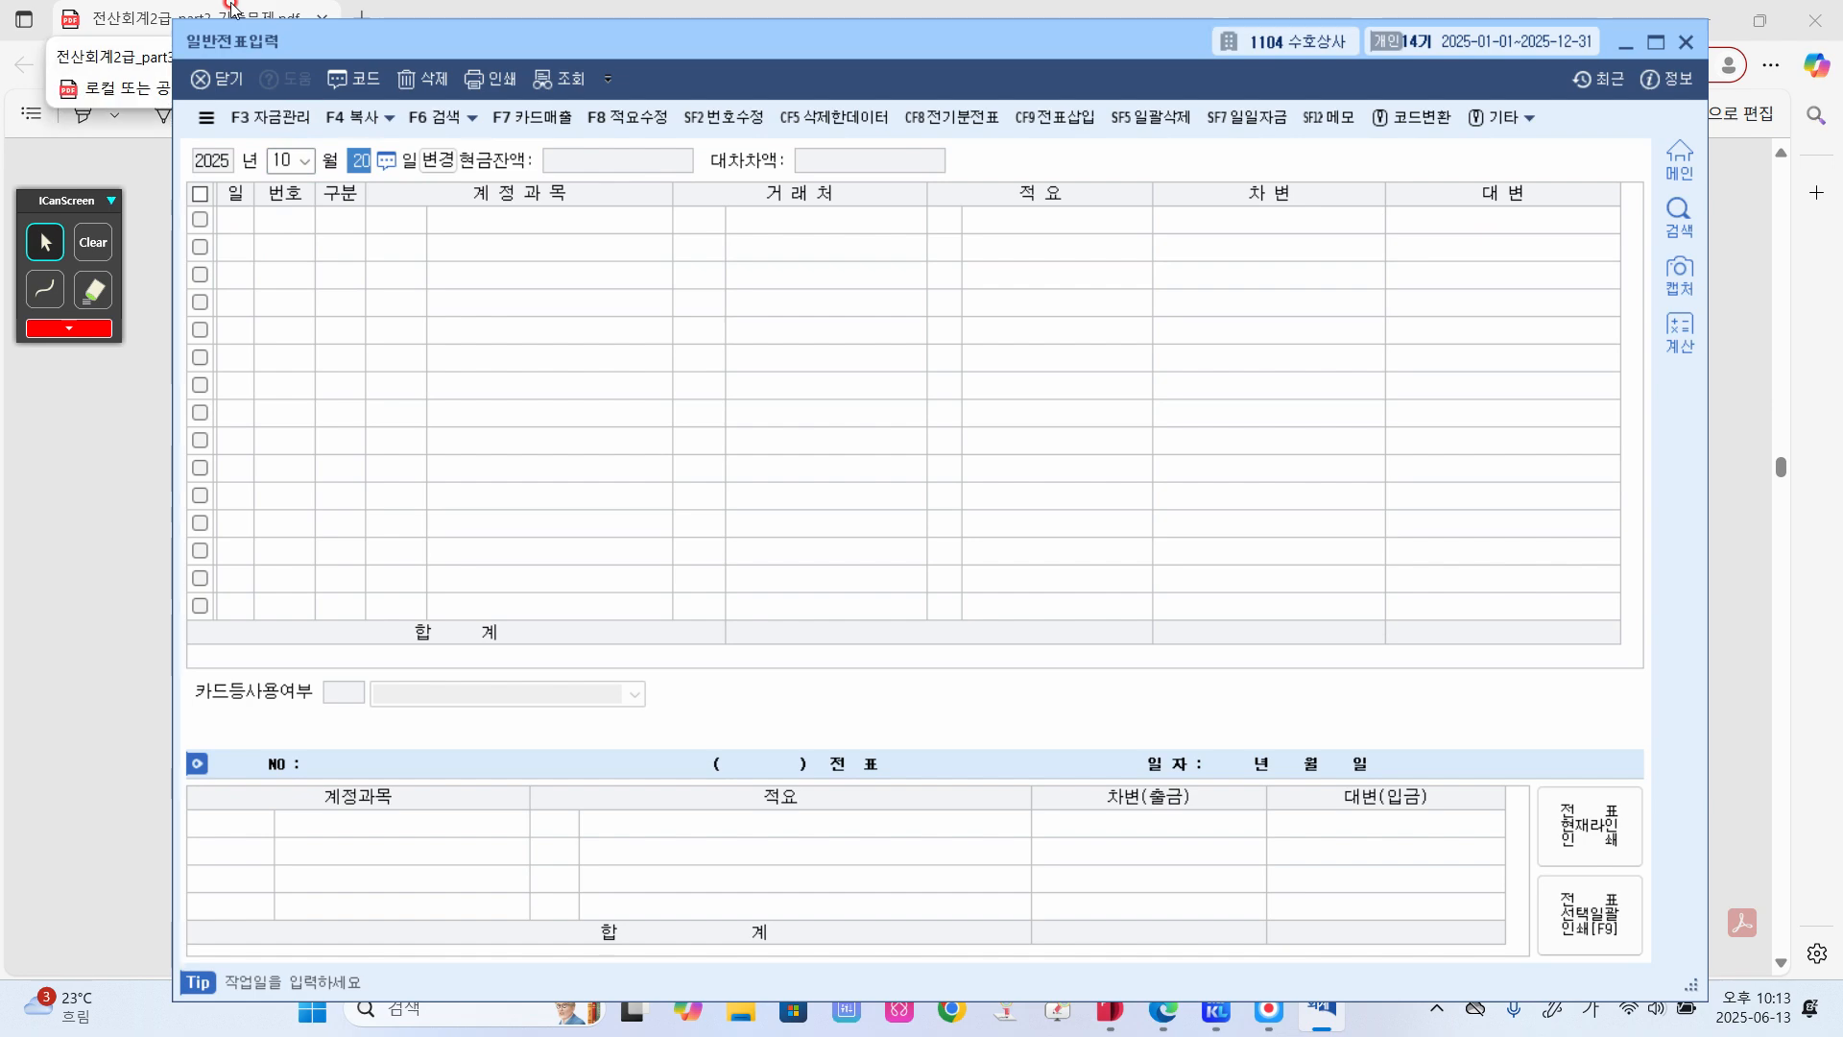
type("5")
key("Return")
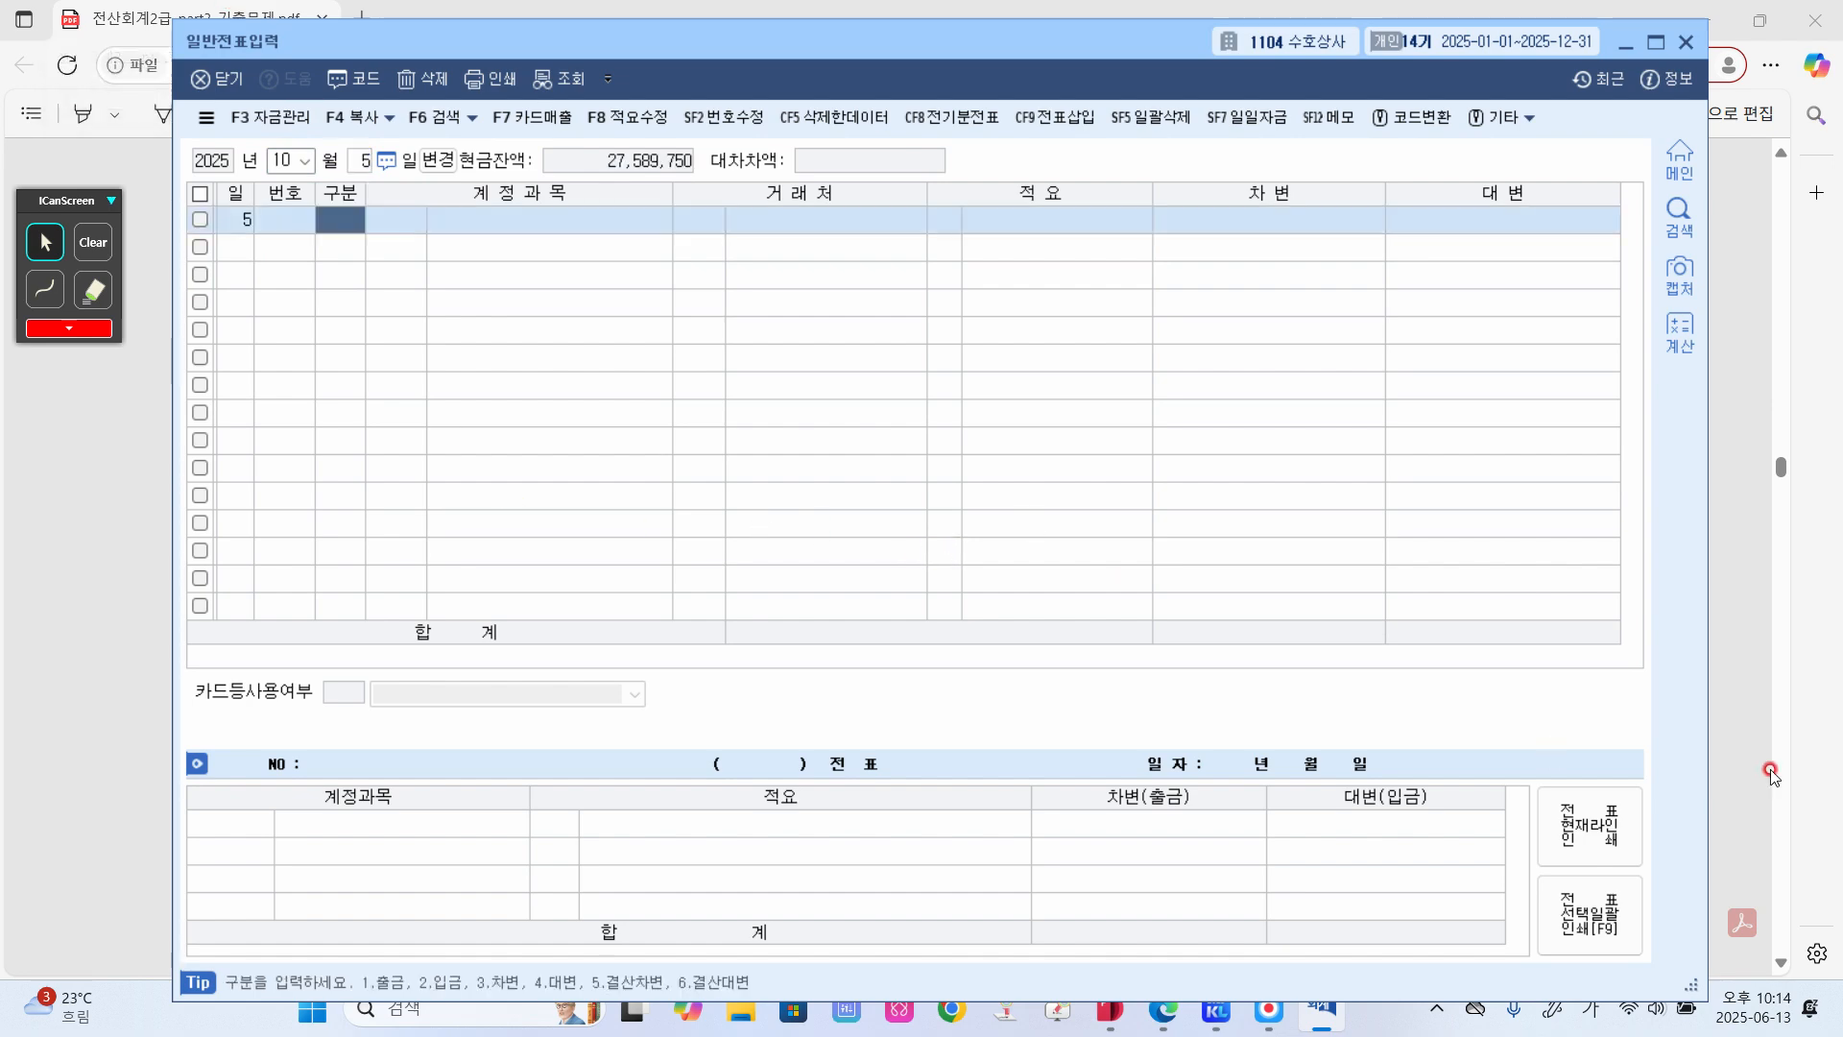
- Switch to the exam PDF and handwrite transaction (6)'s entry as 광고선전비 500,000 / 미지급금 500,000 (삼성카드)
left_click(1755, 738)
left_click(1224, 532)
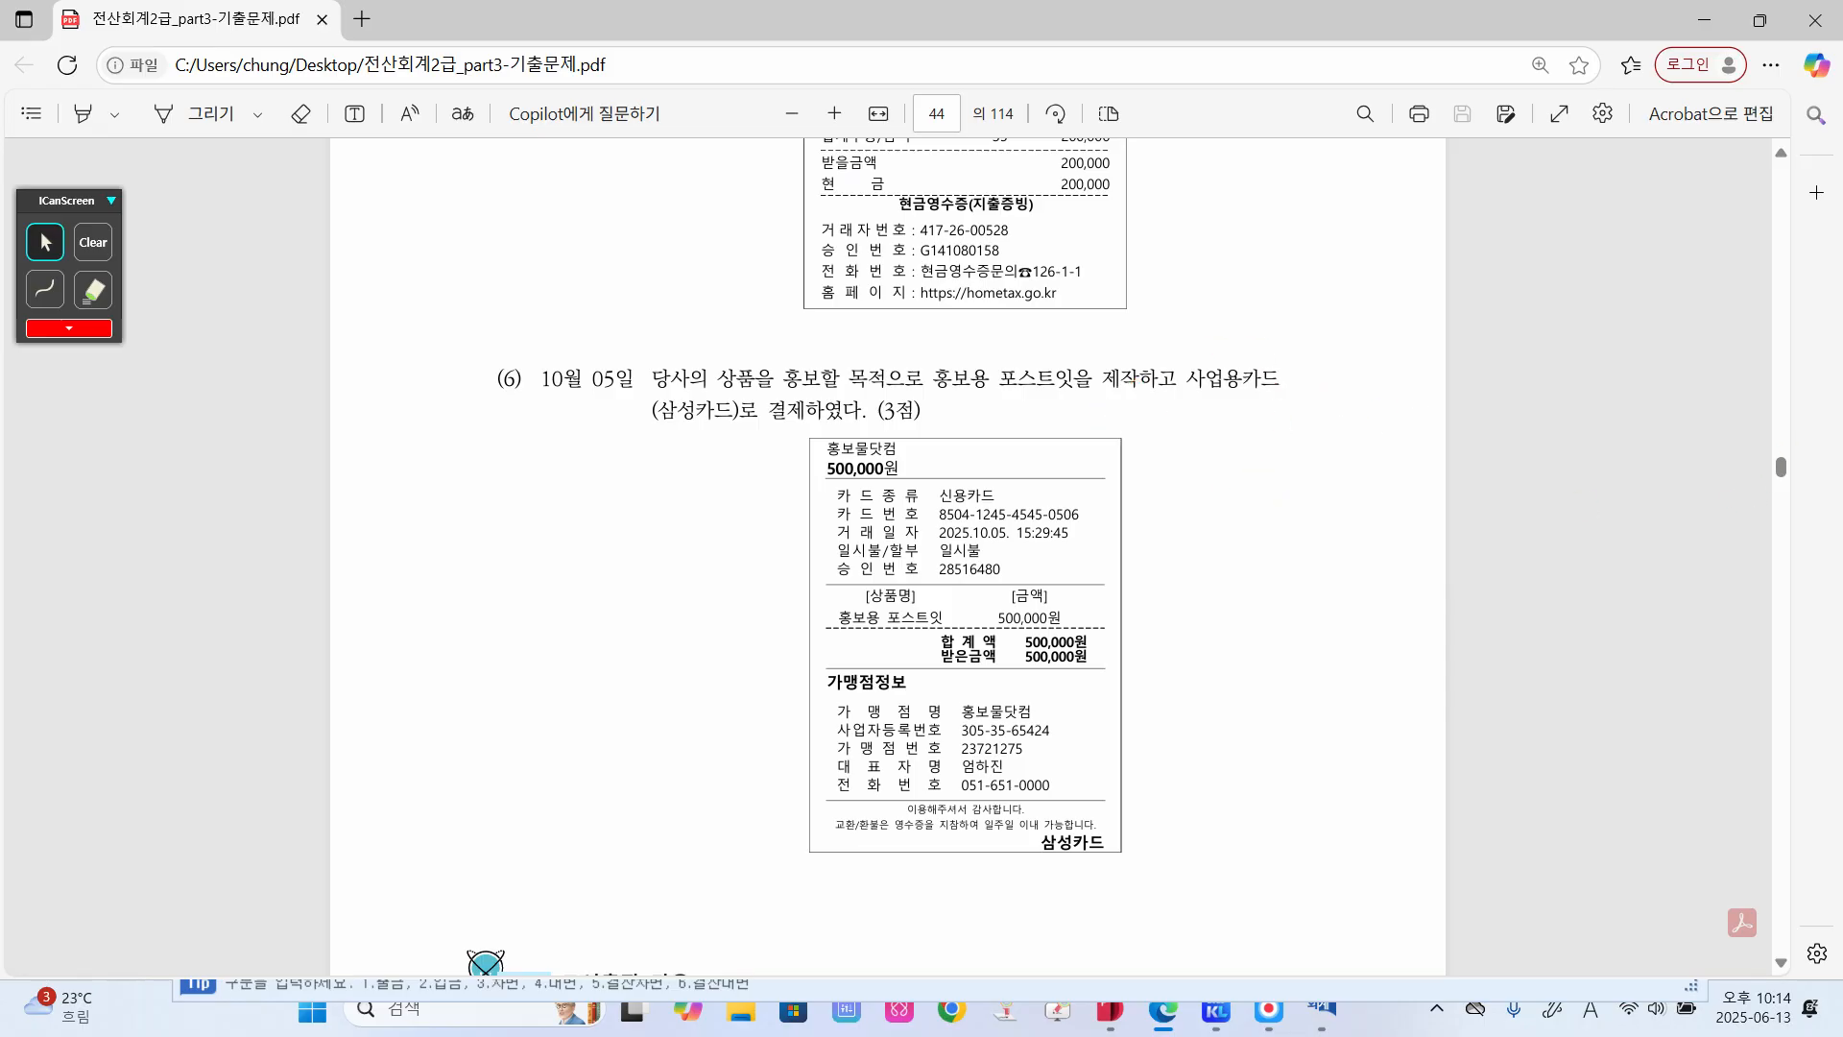
left_click(45, 288)
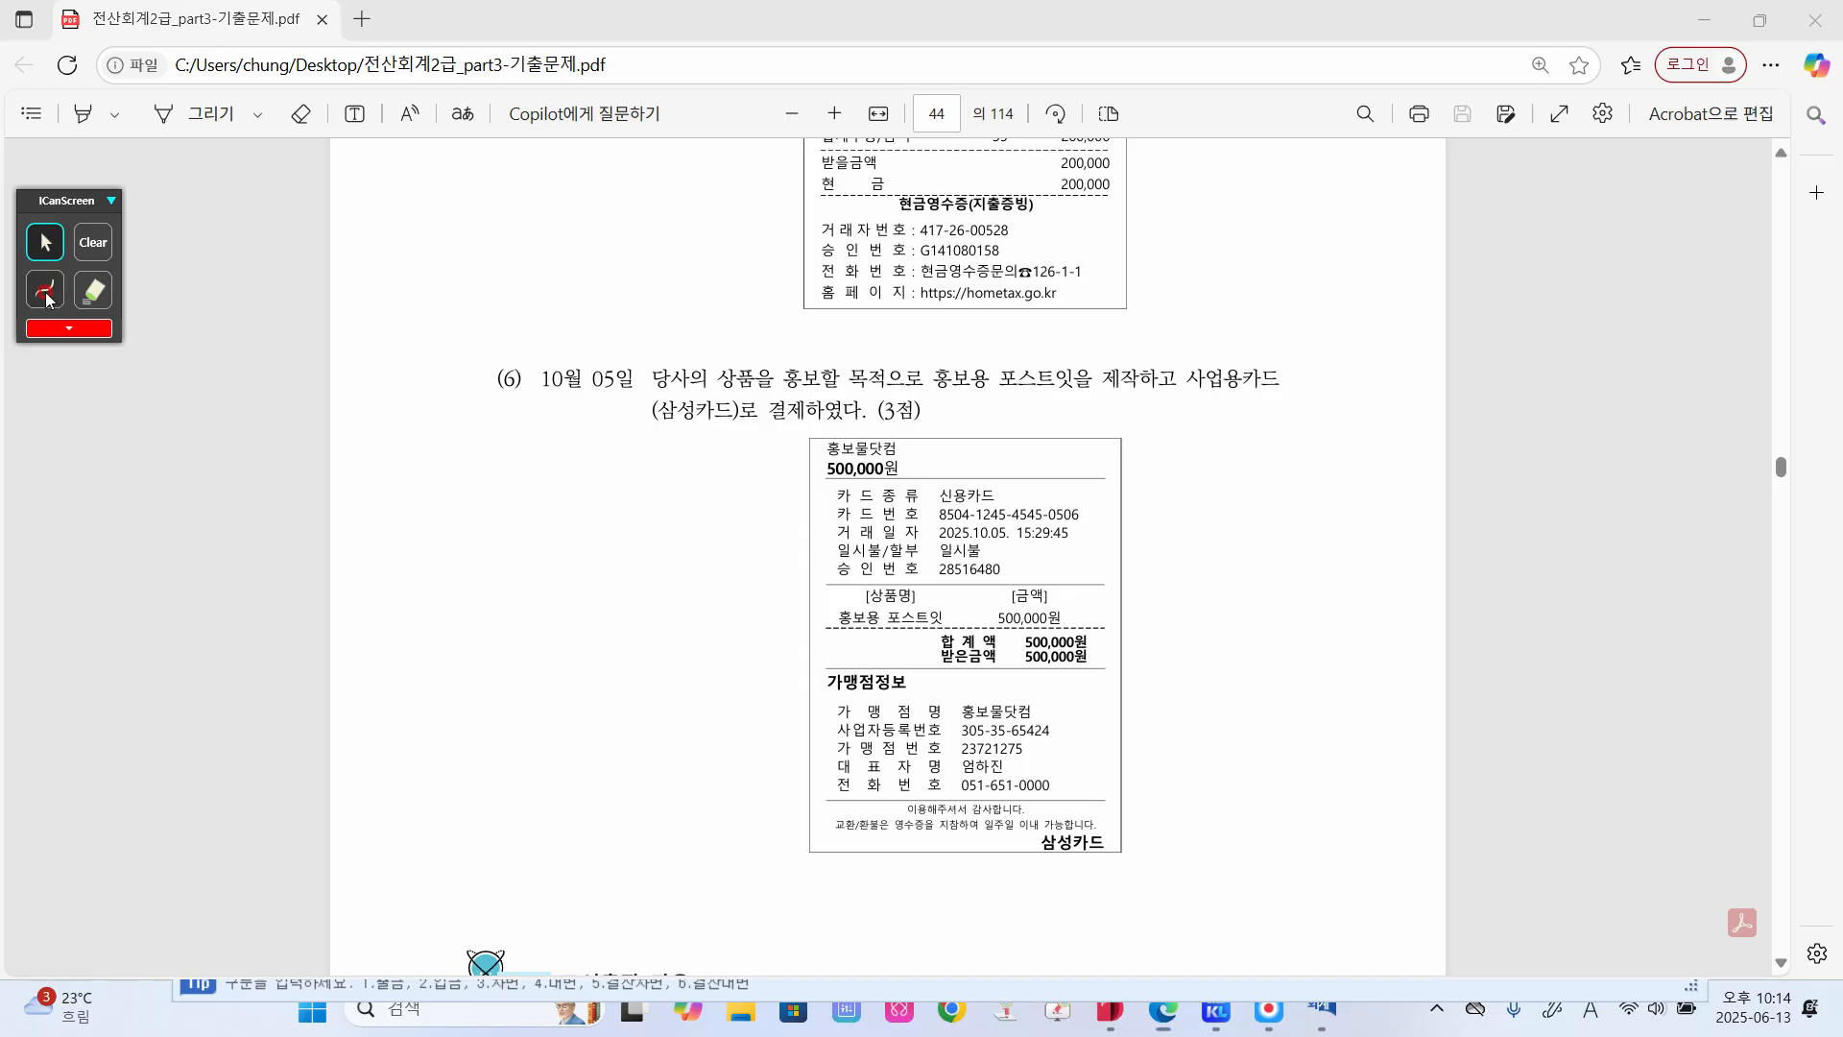
left_click_drag(970, 406, 987, 425)
left_click_drag(979, 429, 998, 435)
left_click_drag(990, 437, 1058, 425)
left_click_drag(1058, 415, 1058, 431)
left_click_drag(1043, 431, 1075, 431)
left_click_drag(1082, 417, 1082, 431)
mouse_move(1091, 410)
left_mouse_down()
mouse_move(1092, 445)
mouse_move(1128, 414)
left_mouse_up()
mouse_move(1124, 429)
left_mouse_down()
mouse_move(1189, 416)
mouse_move(1232, 449)
mouse_move(1332, 415)
mouse_move(1323, 428)
mouse_move(1535, 415)
left_mouse_up()
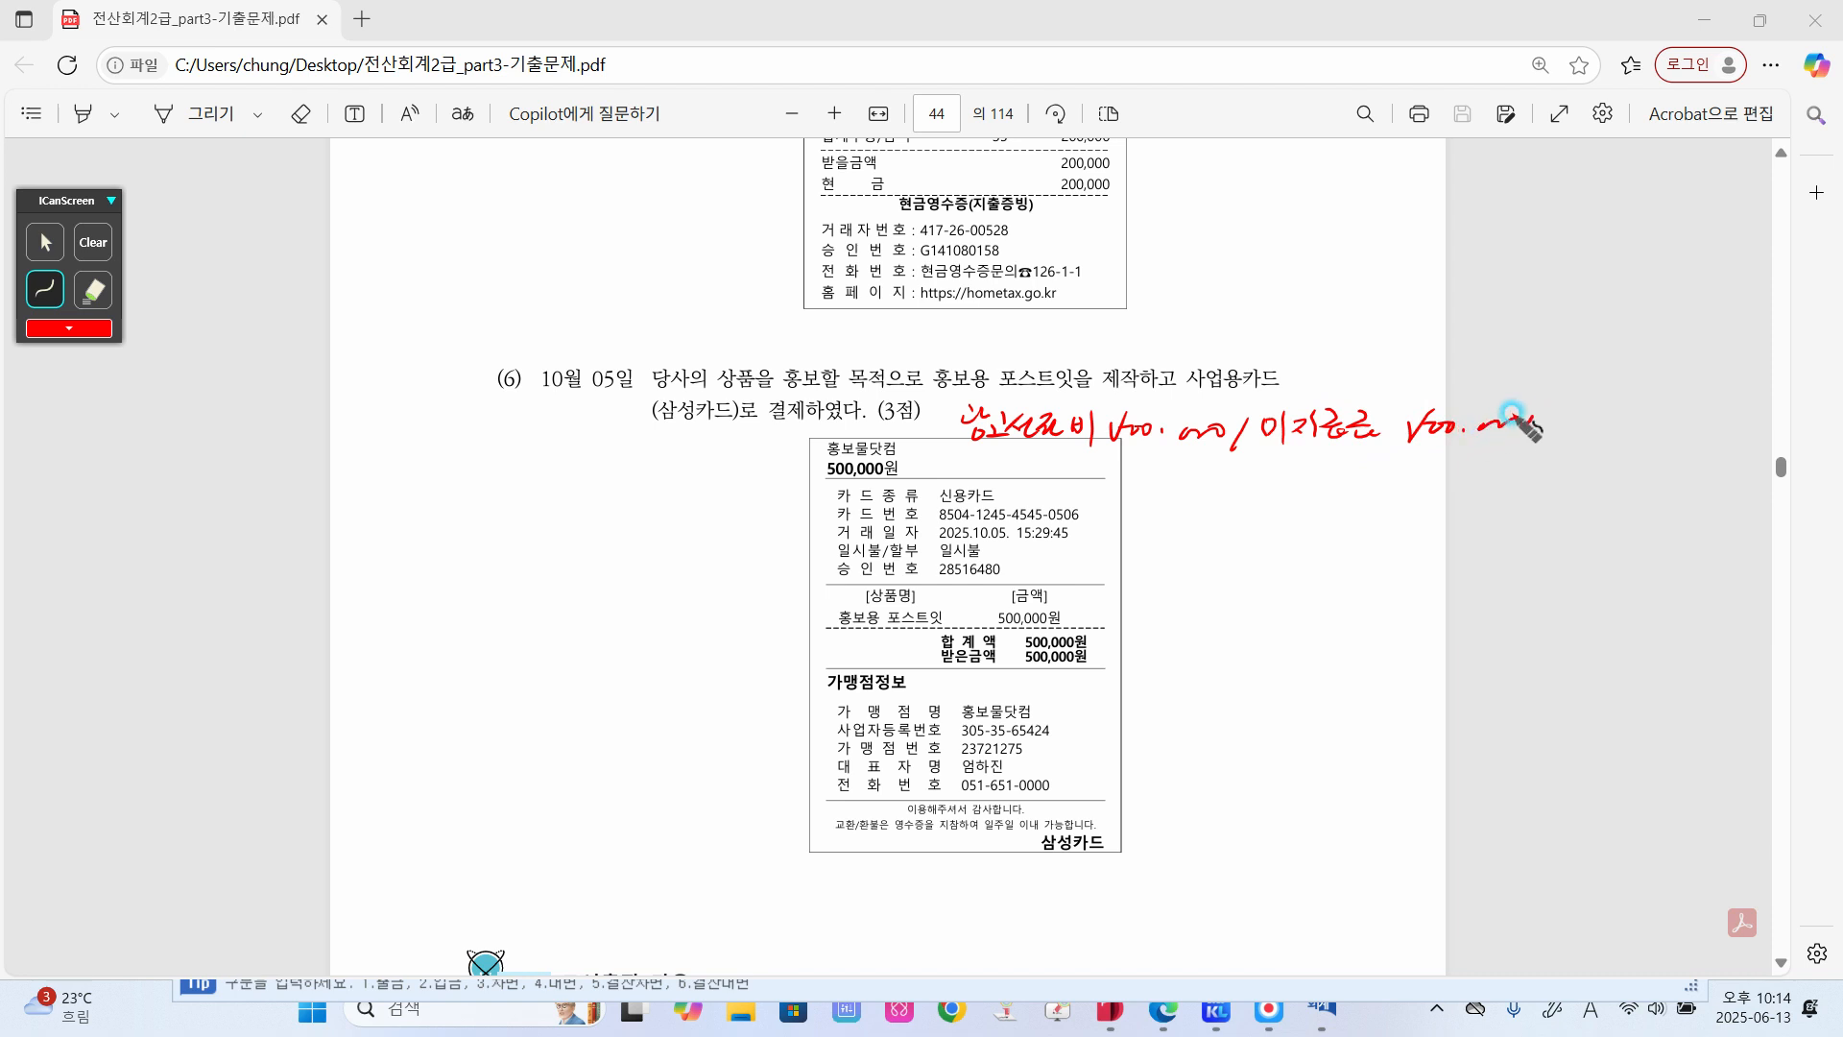
mouse_move(1282, 464)
left_mouse_down()
mouse_move(1292, 485)
mouse_move(1419, 485)
left_mouse_up()
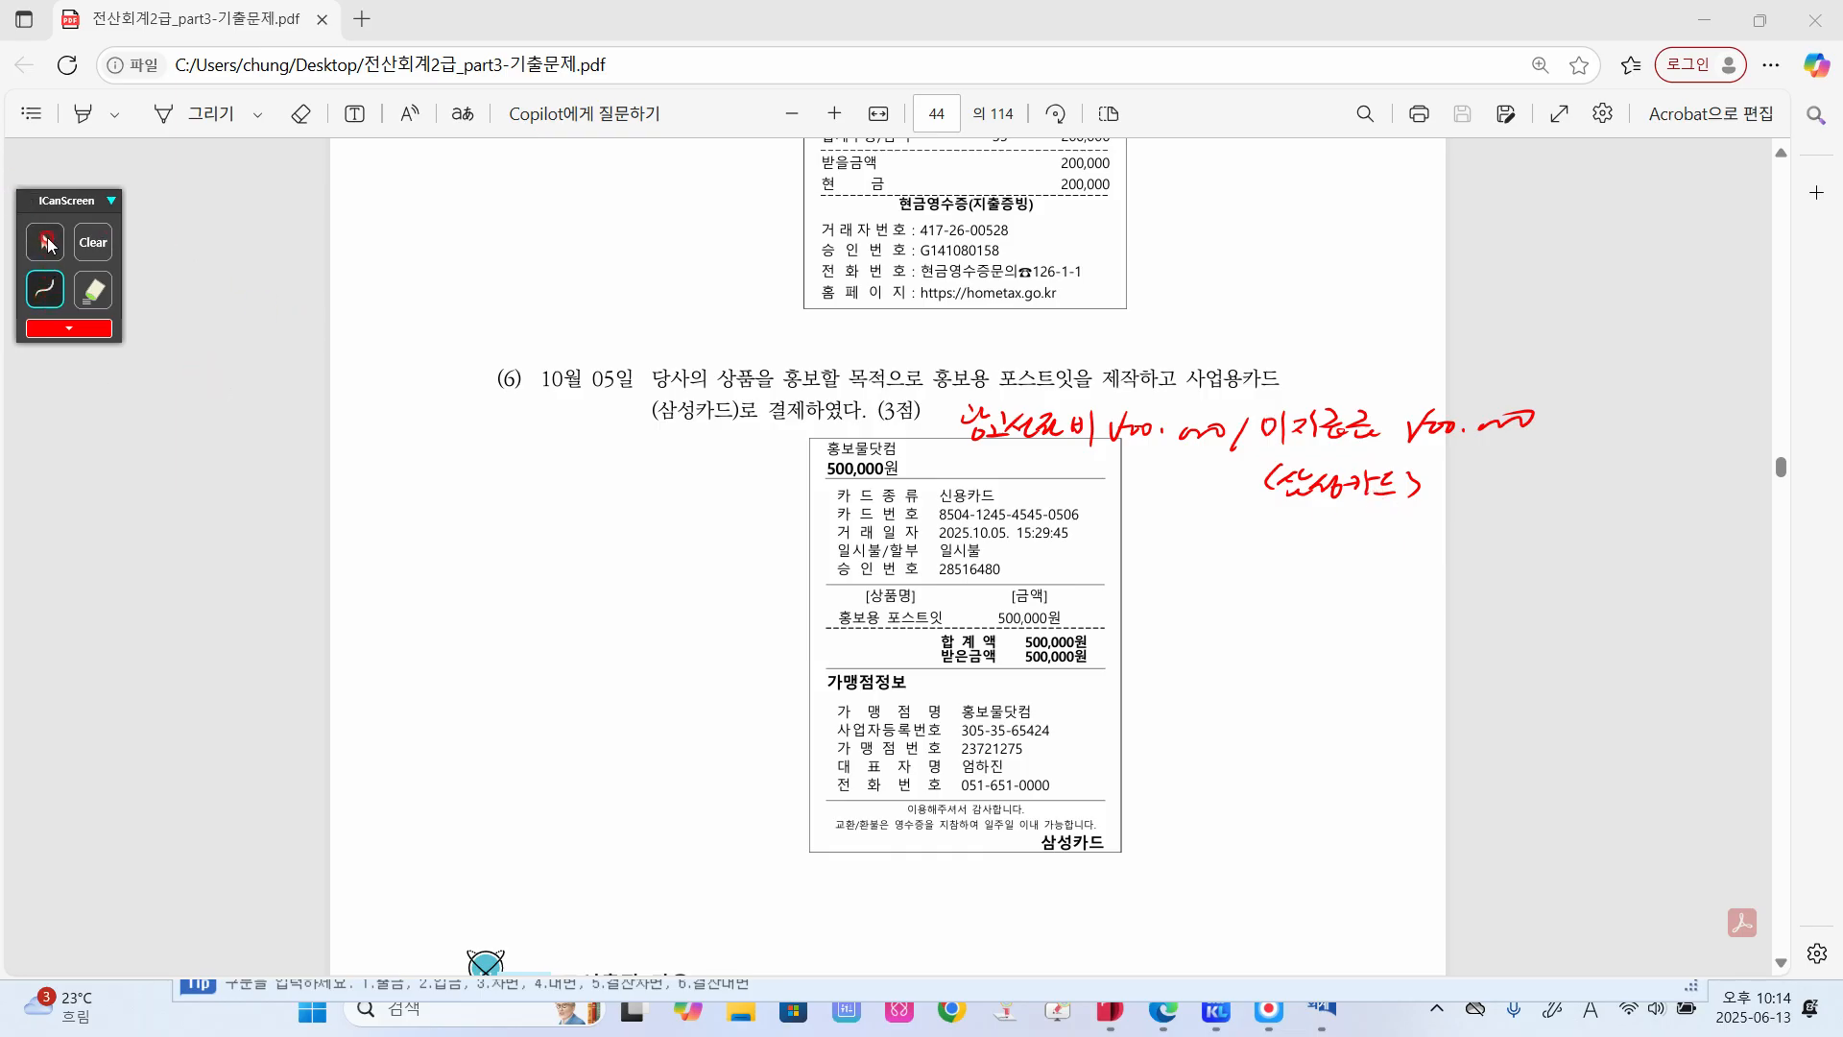
left_click(45, 241)
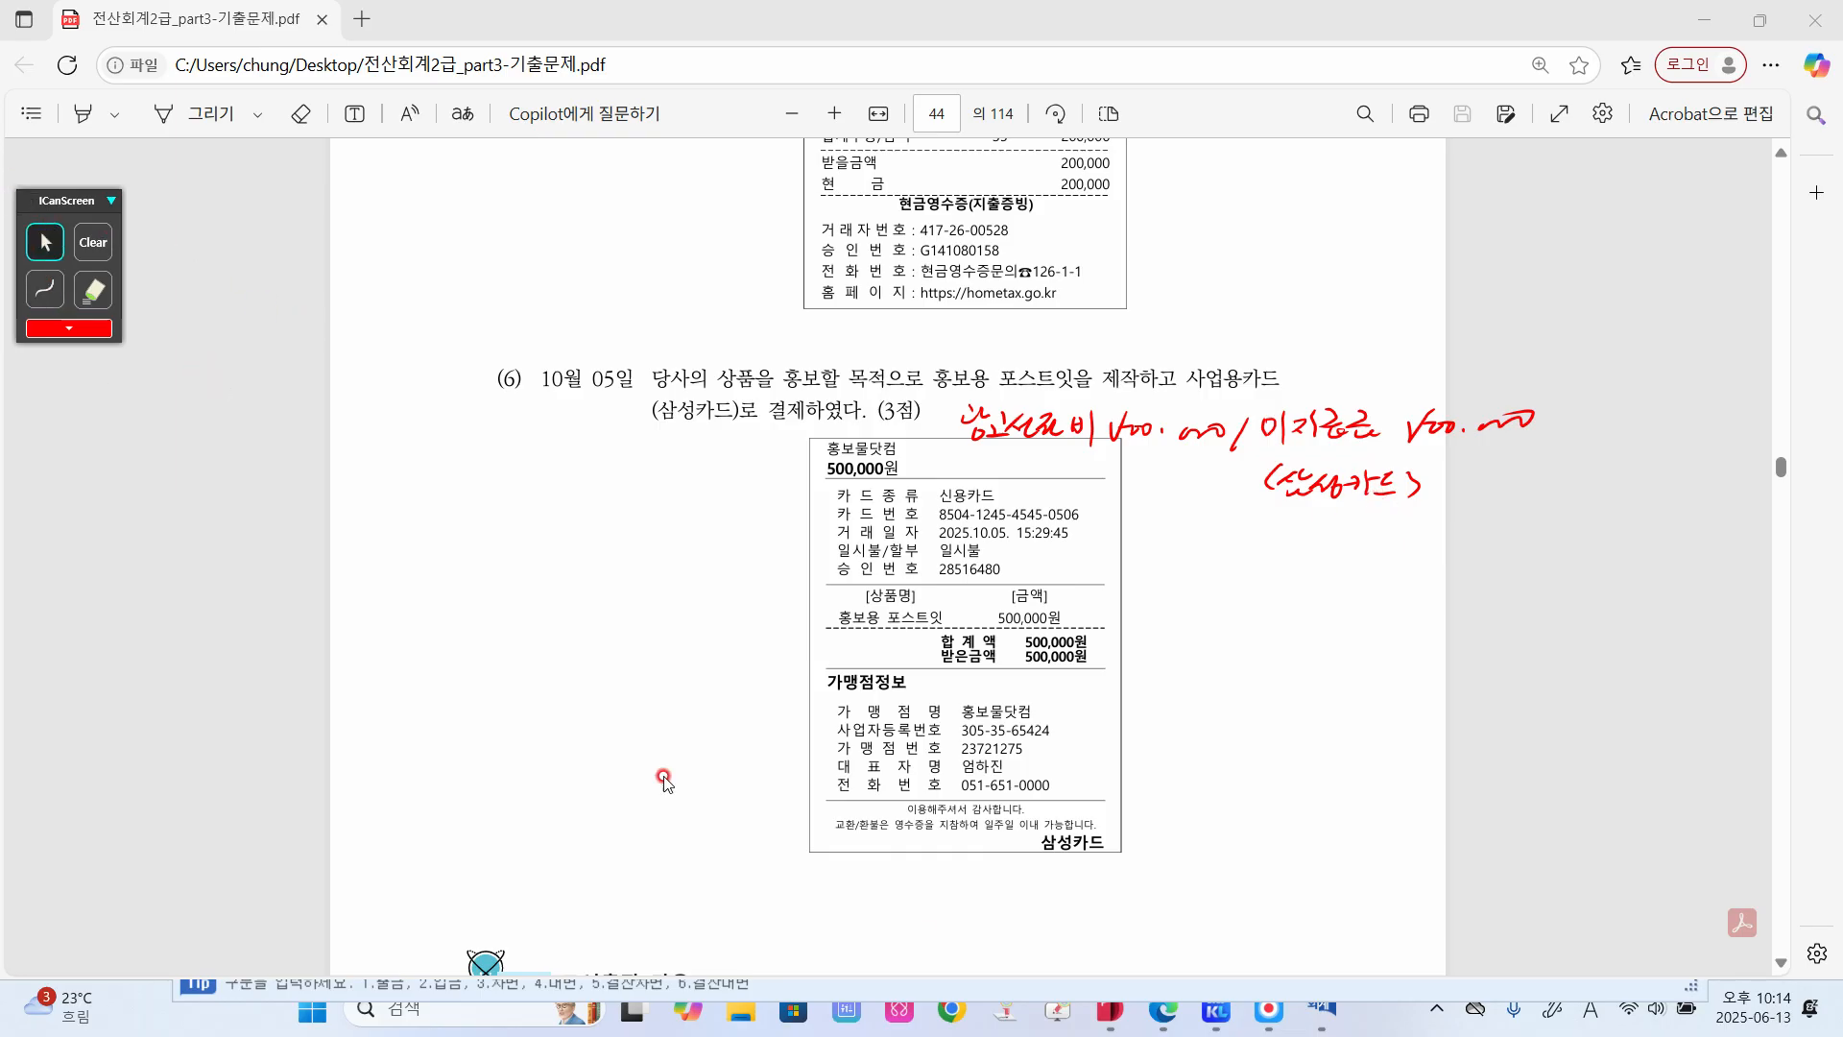
- Return to KcLep and add a 차변 line for 0833 광고선전비 of 500,000 with no 거래처 or 적요, then start a 대변 line
left_click(1346, 1021)
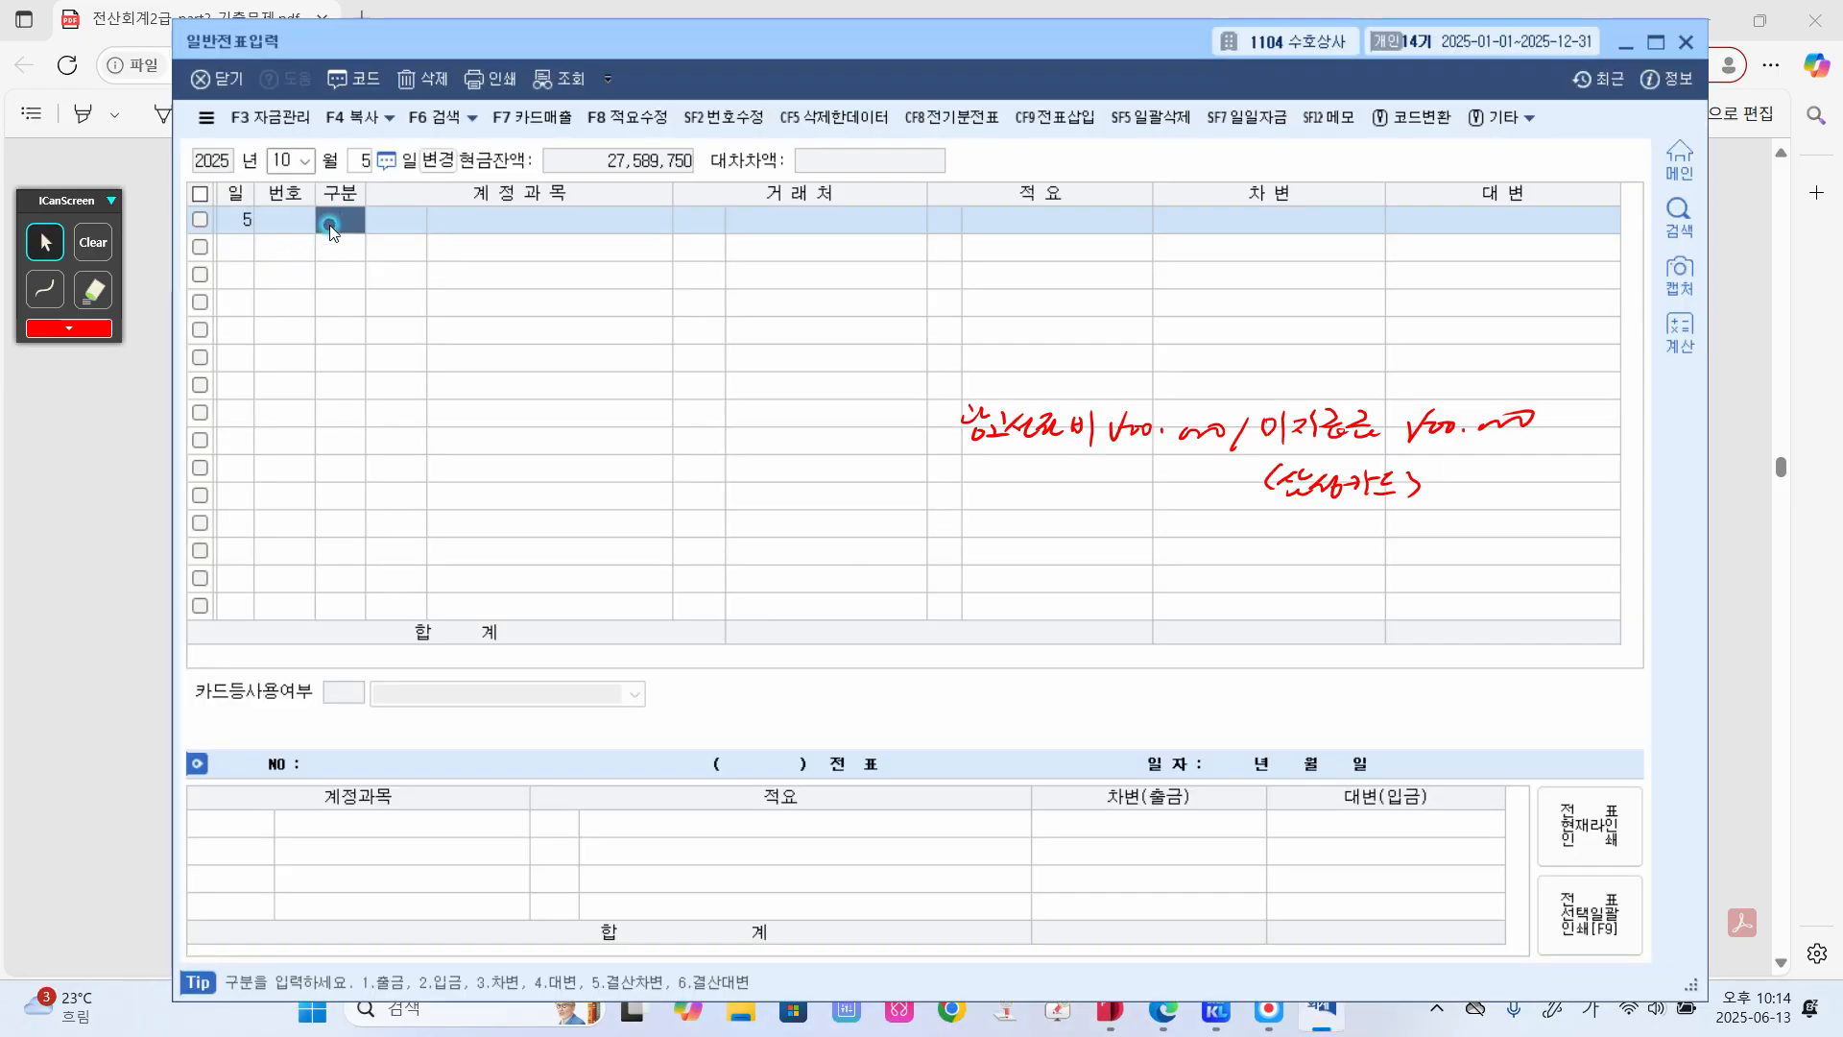
type("3")
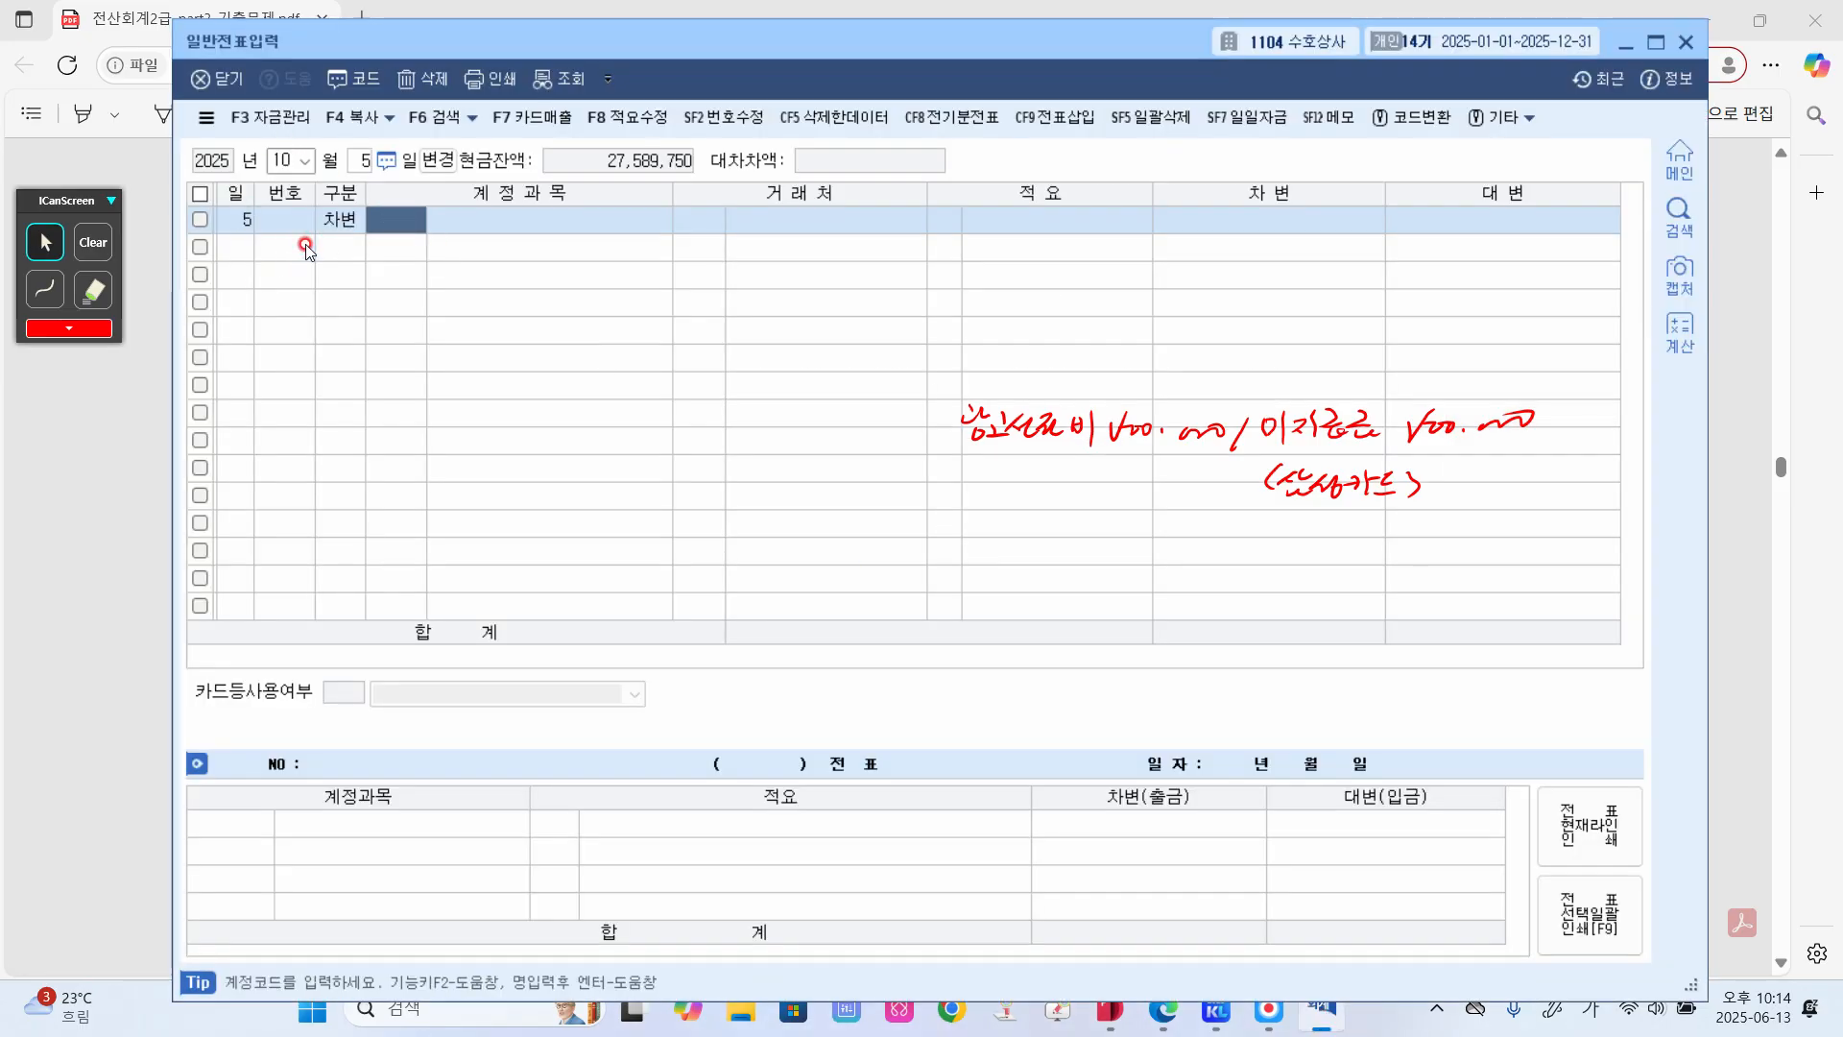
type("광고")
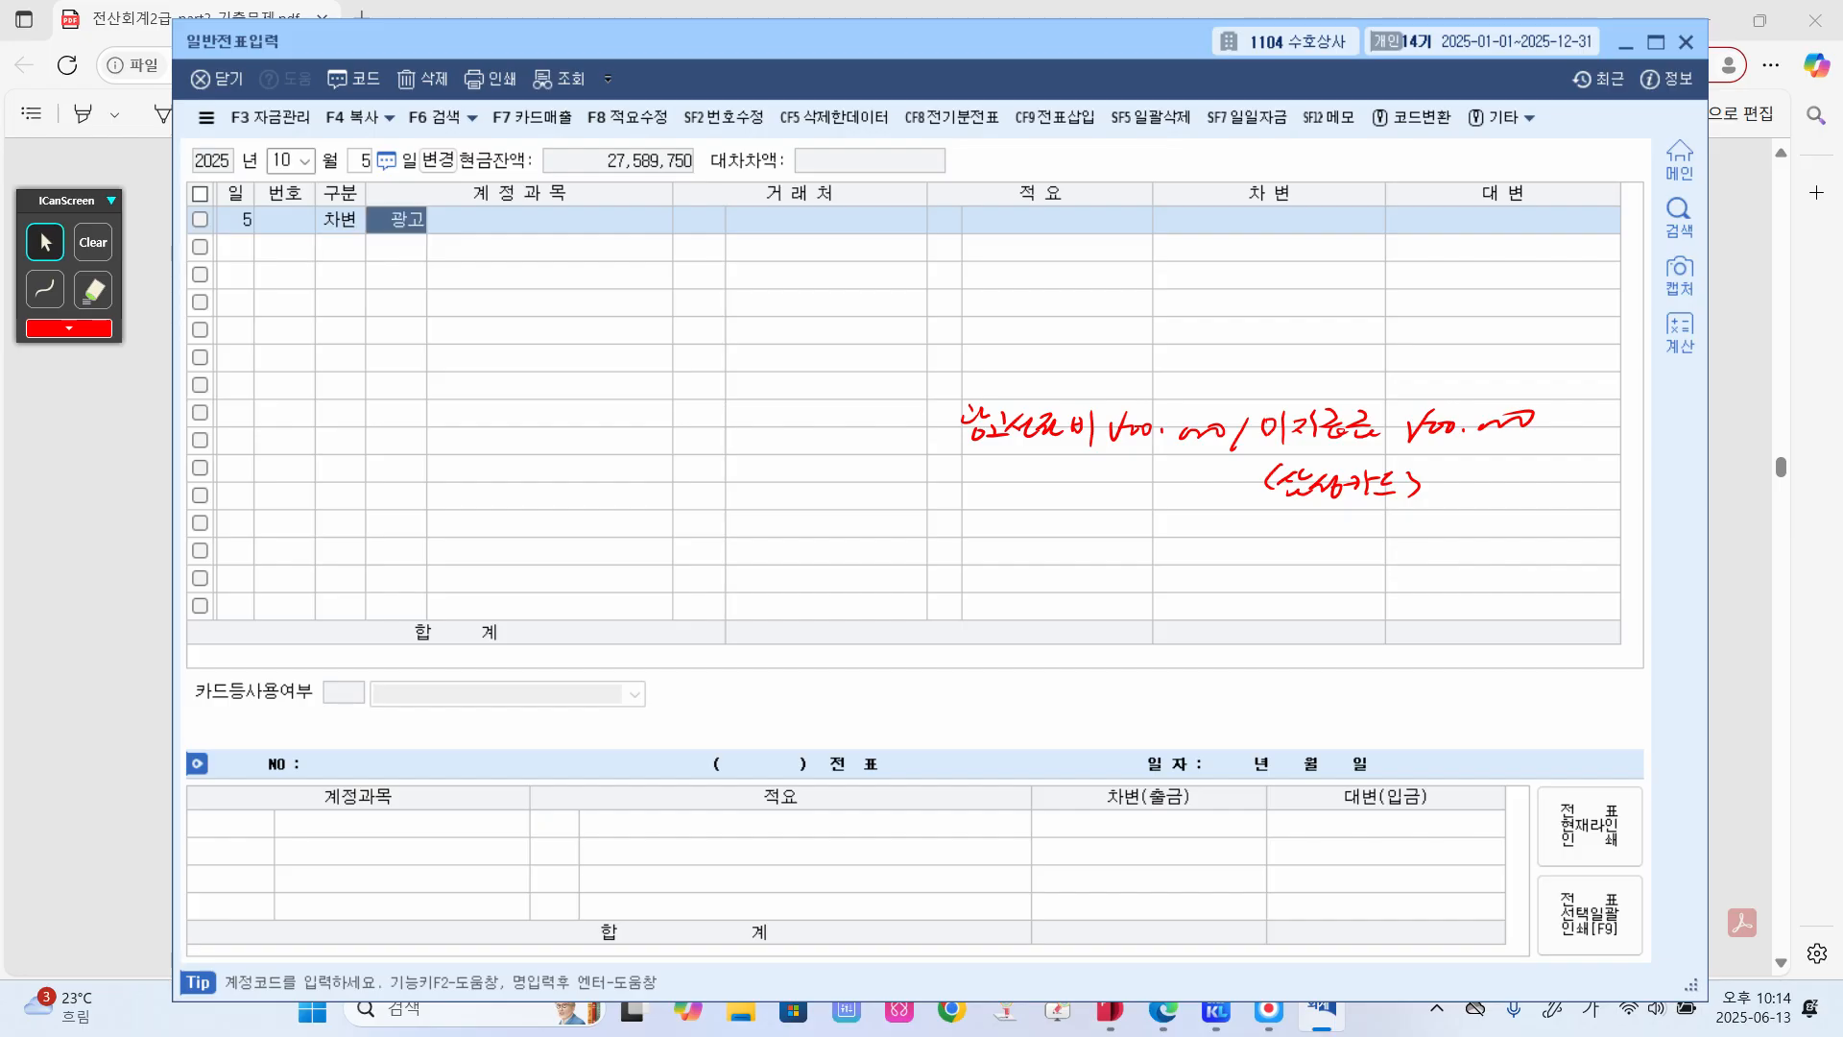
key("Return")
key("Down")
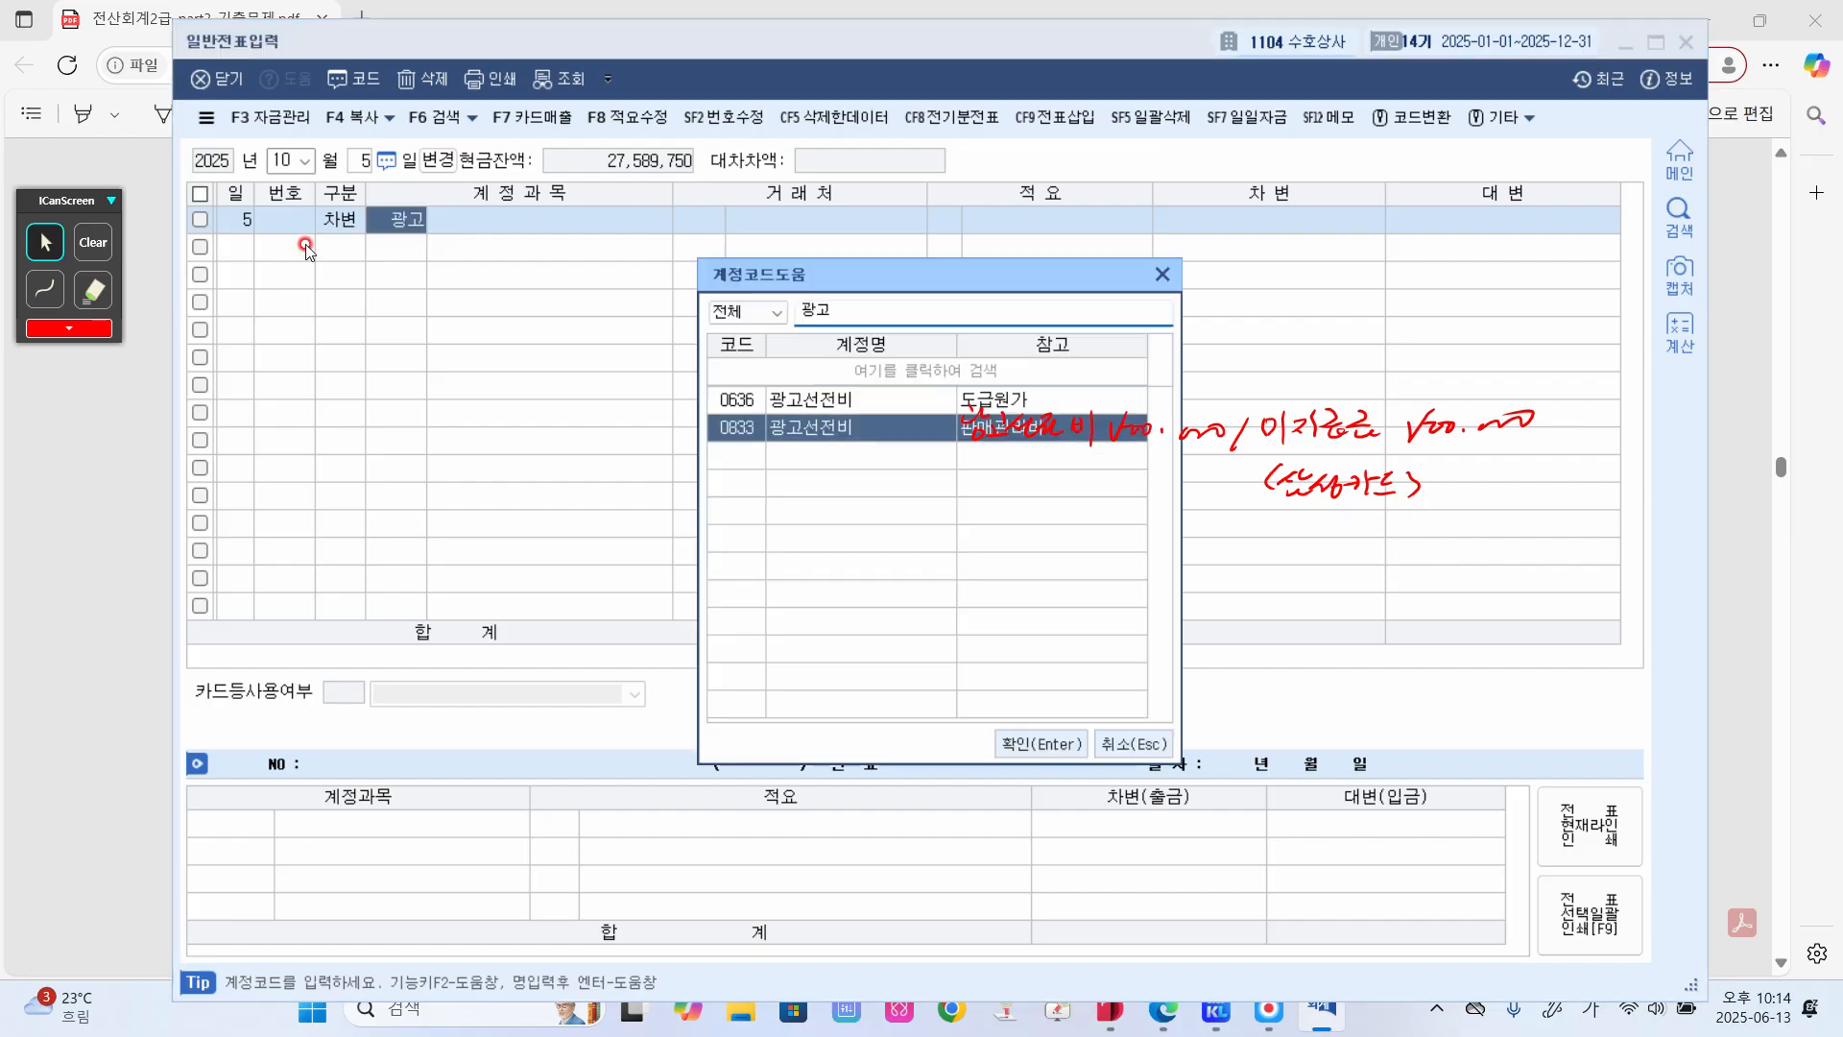
key("Return")
key("Return")
key("Return")
key("Return")
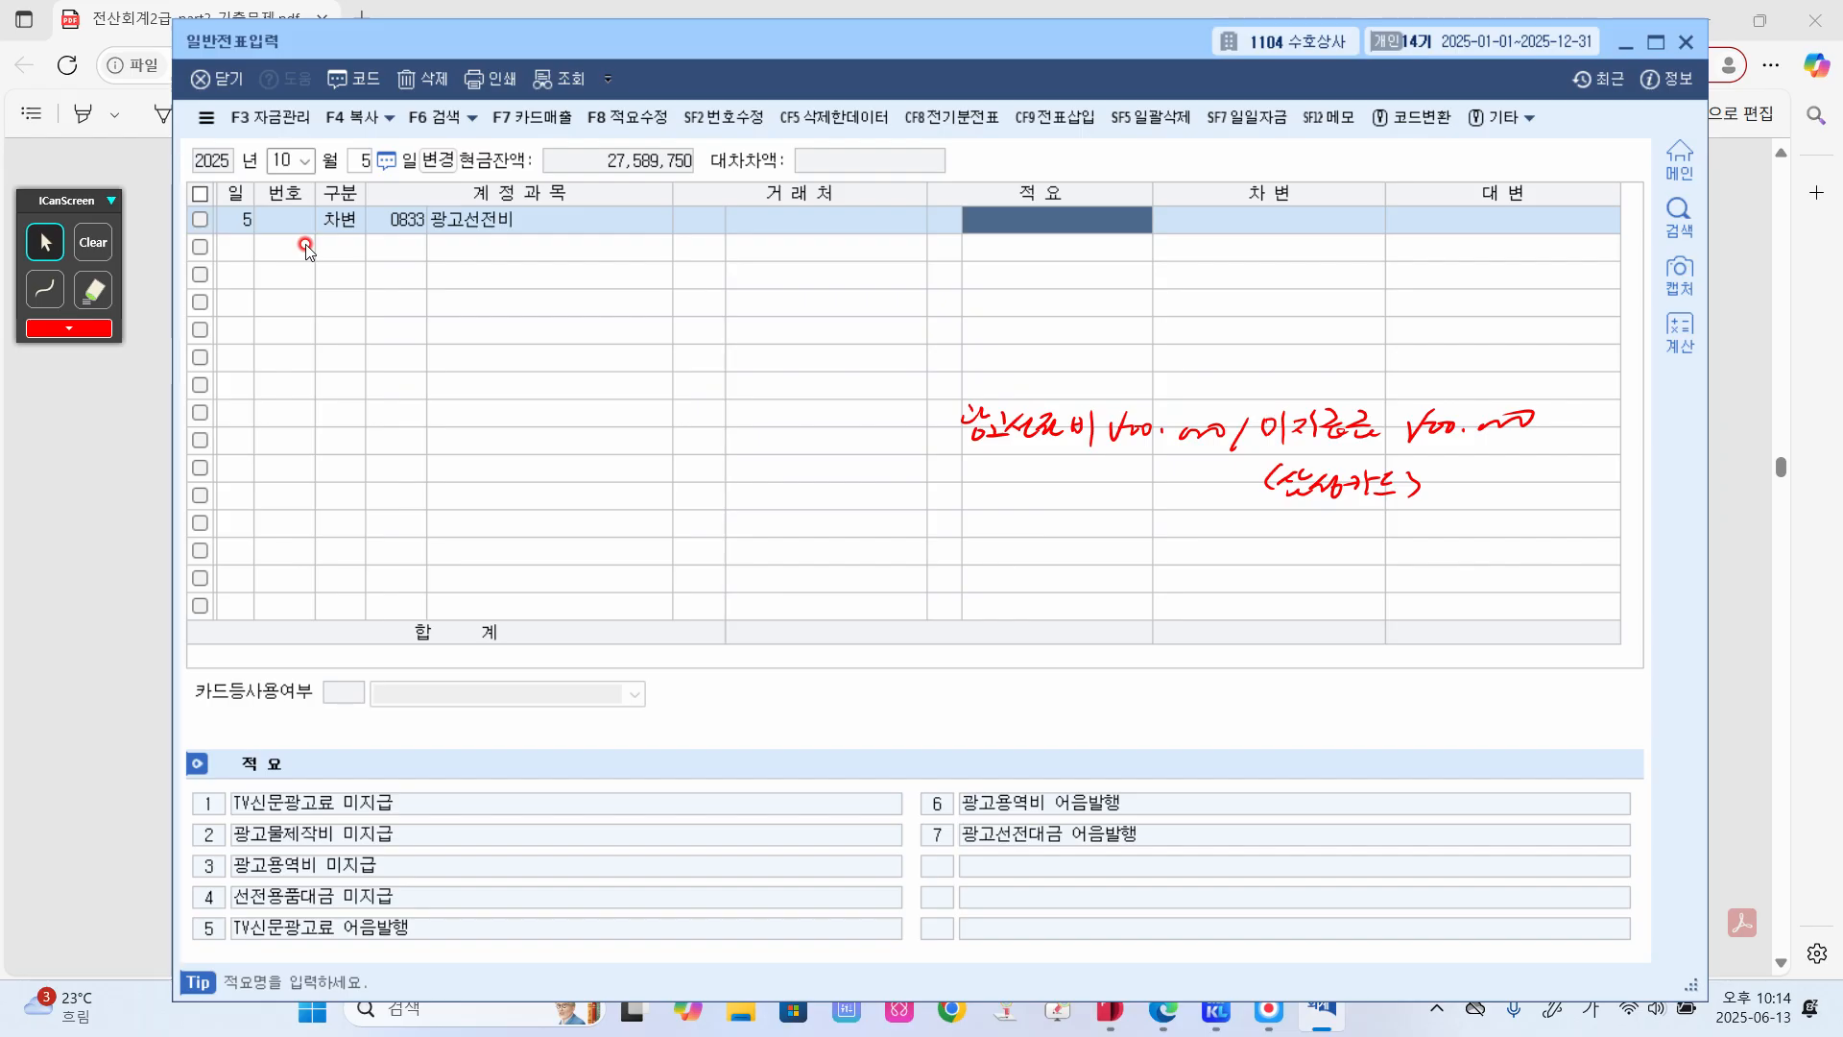
type("500,000")
key("Return")
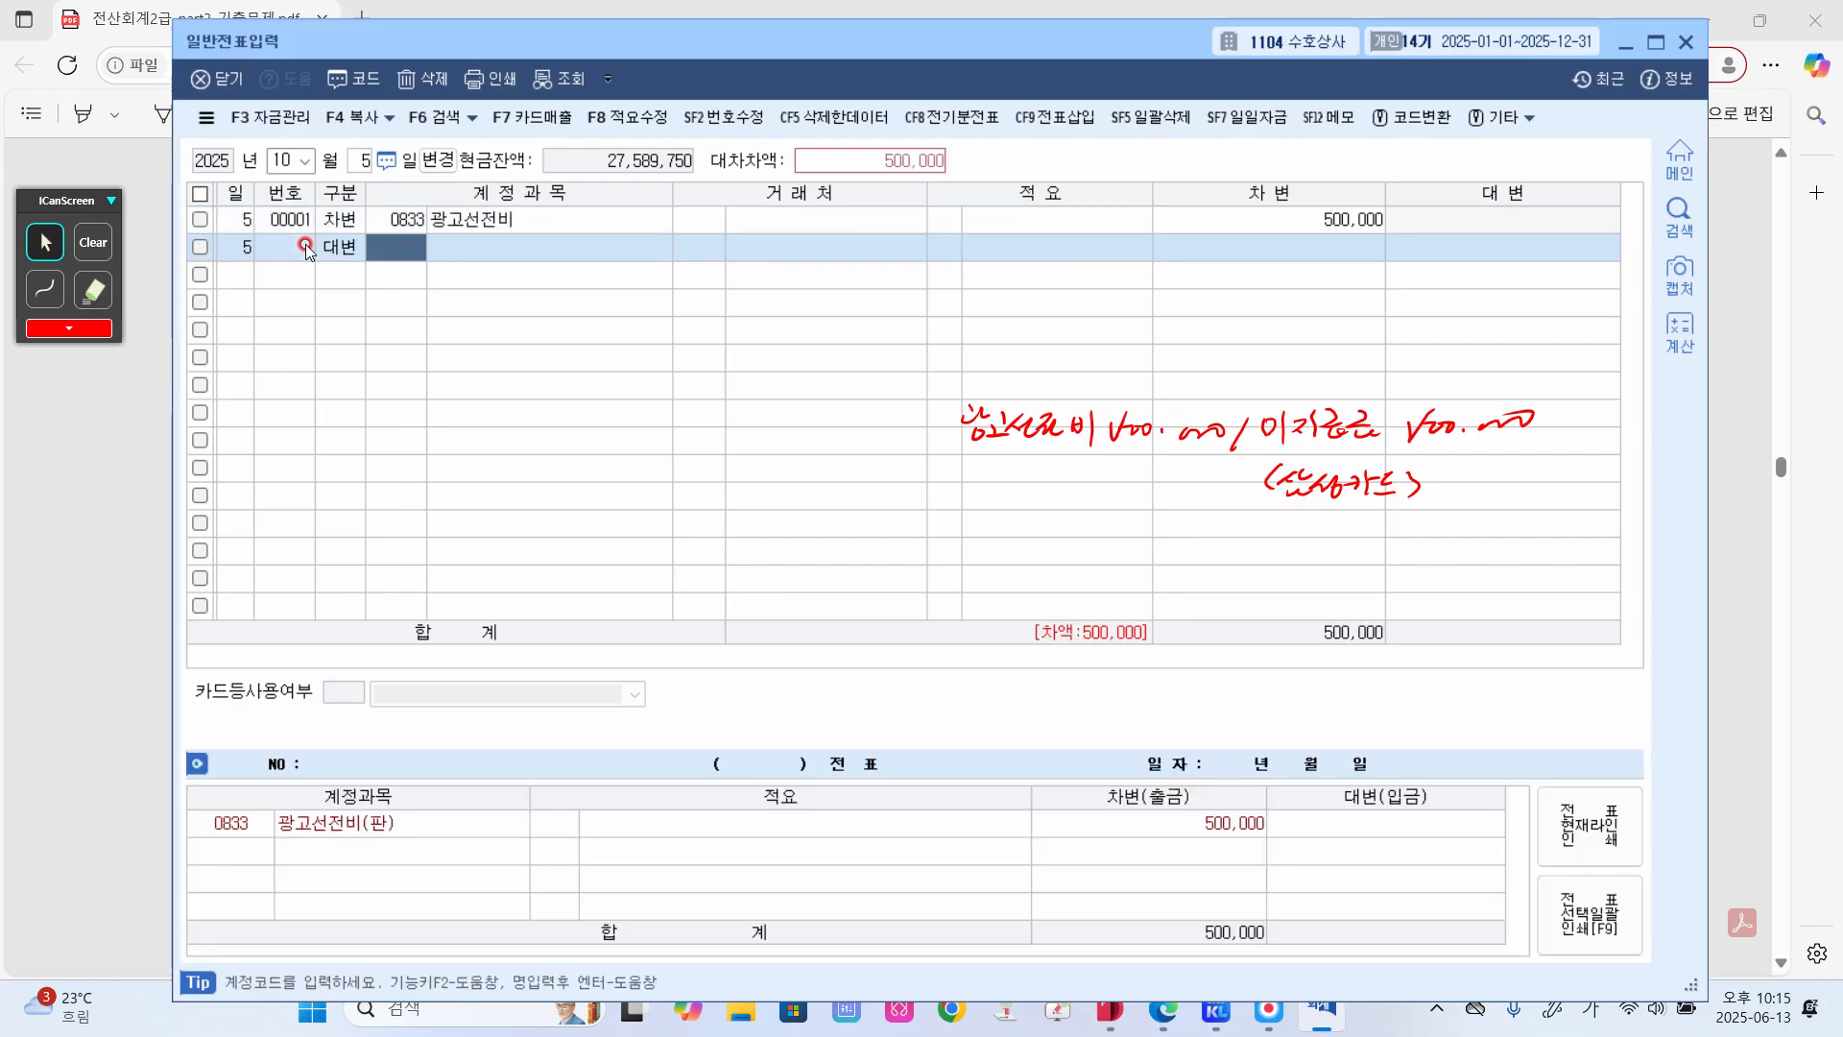
- Complete the October 5 대변 line with account 0253 미지급금, 거래처 삼성카드 and amount 500,000
type("253")
key("Return")
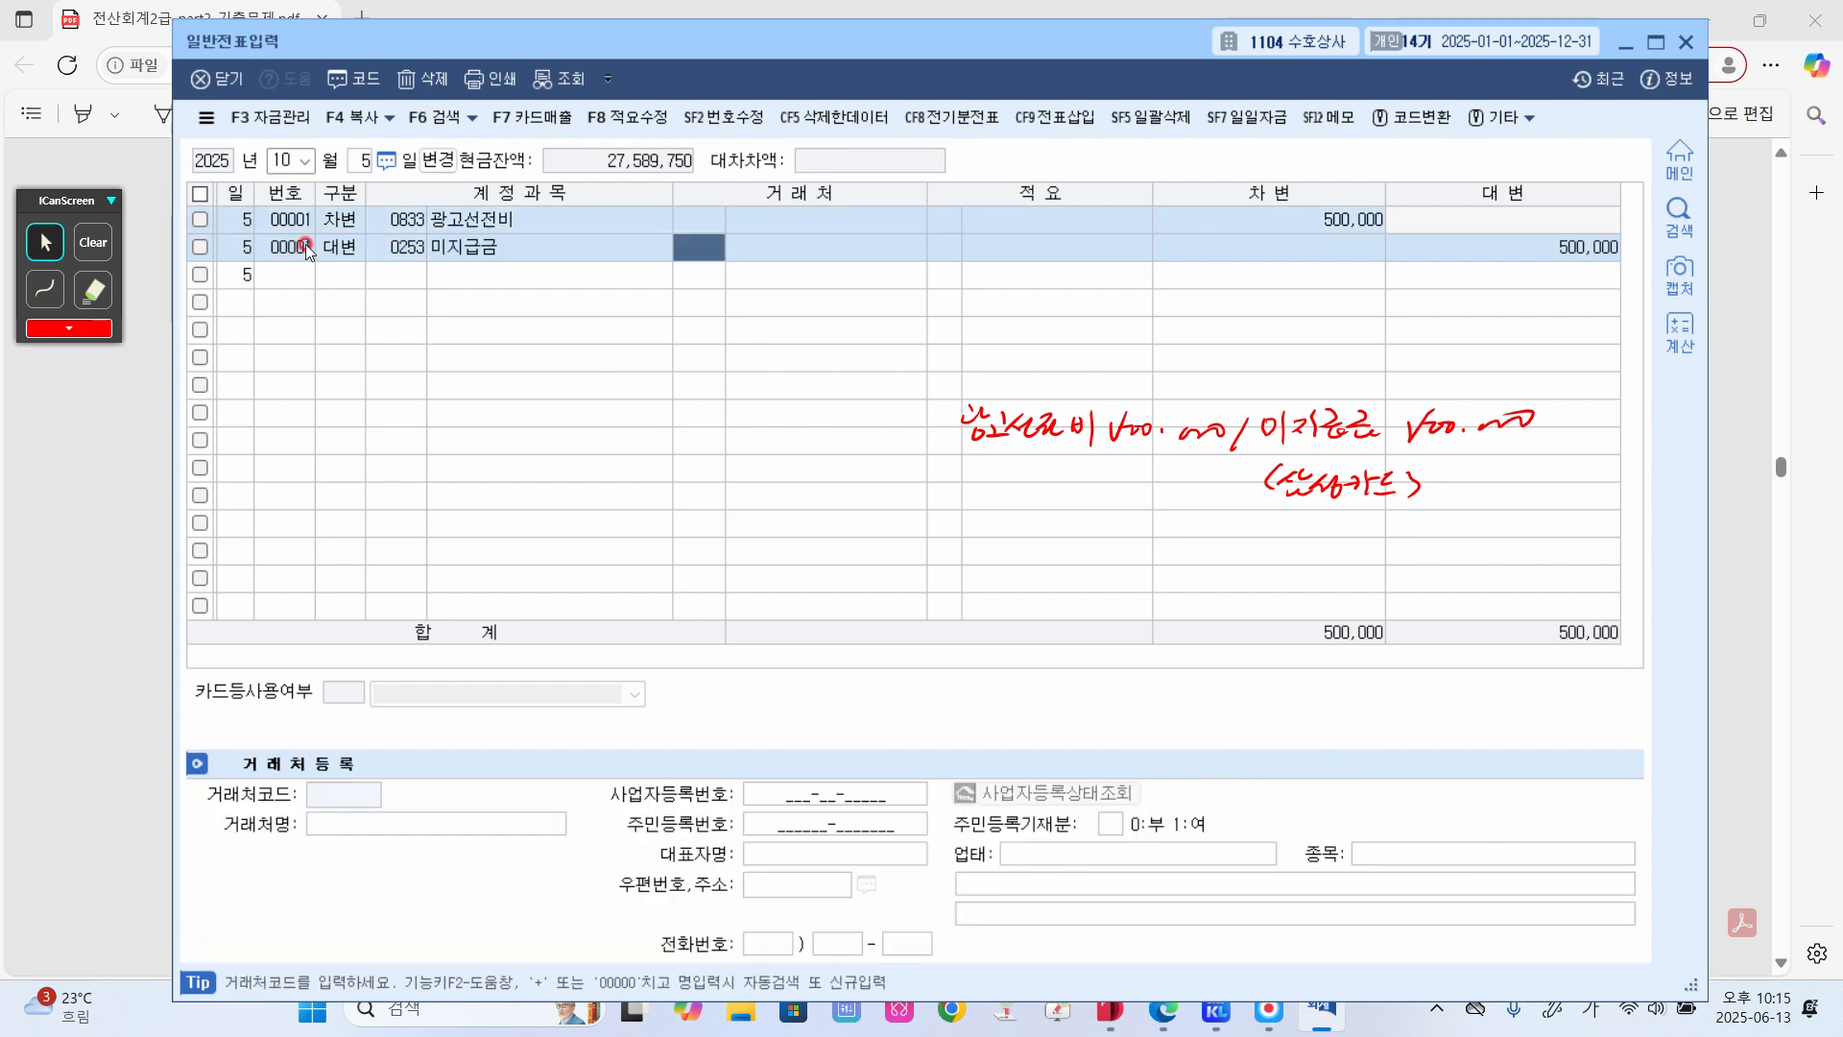
type("삼성카")
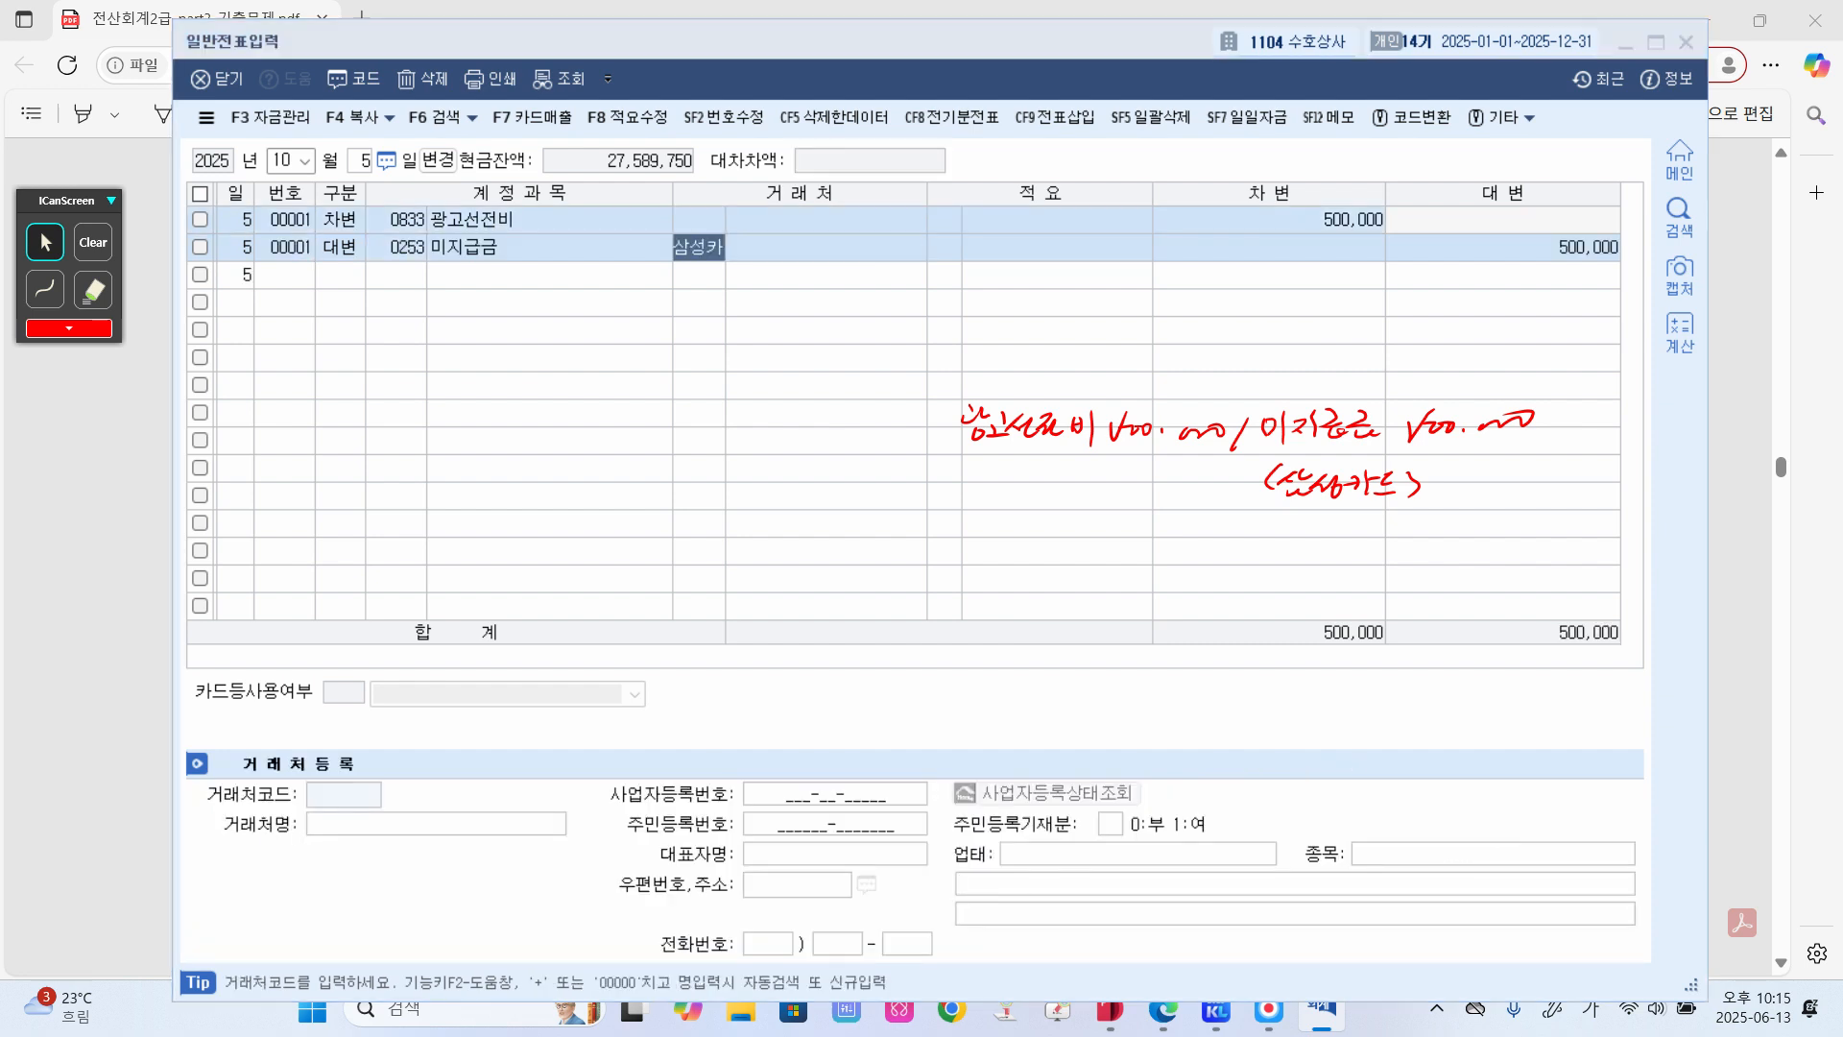
key("Return")
key("Return")
key("Return")
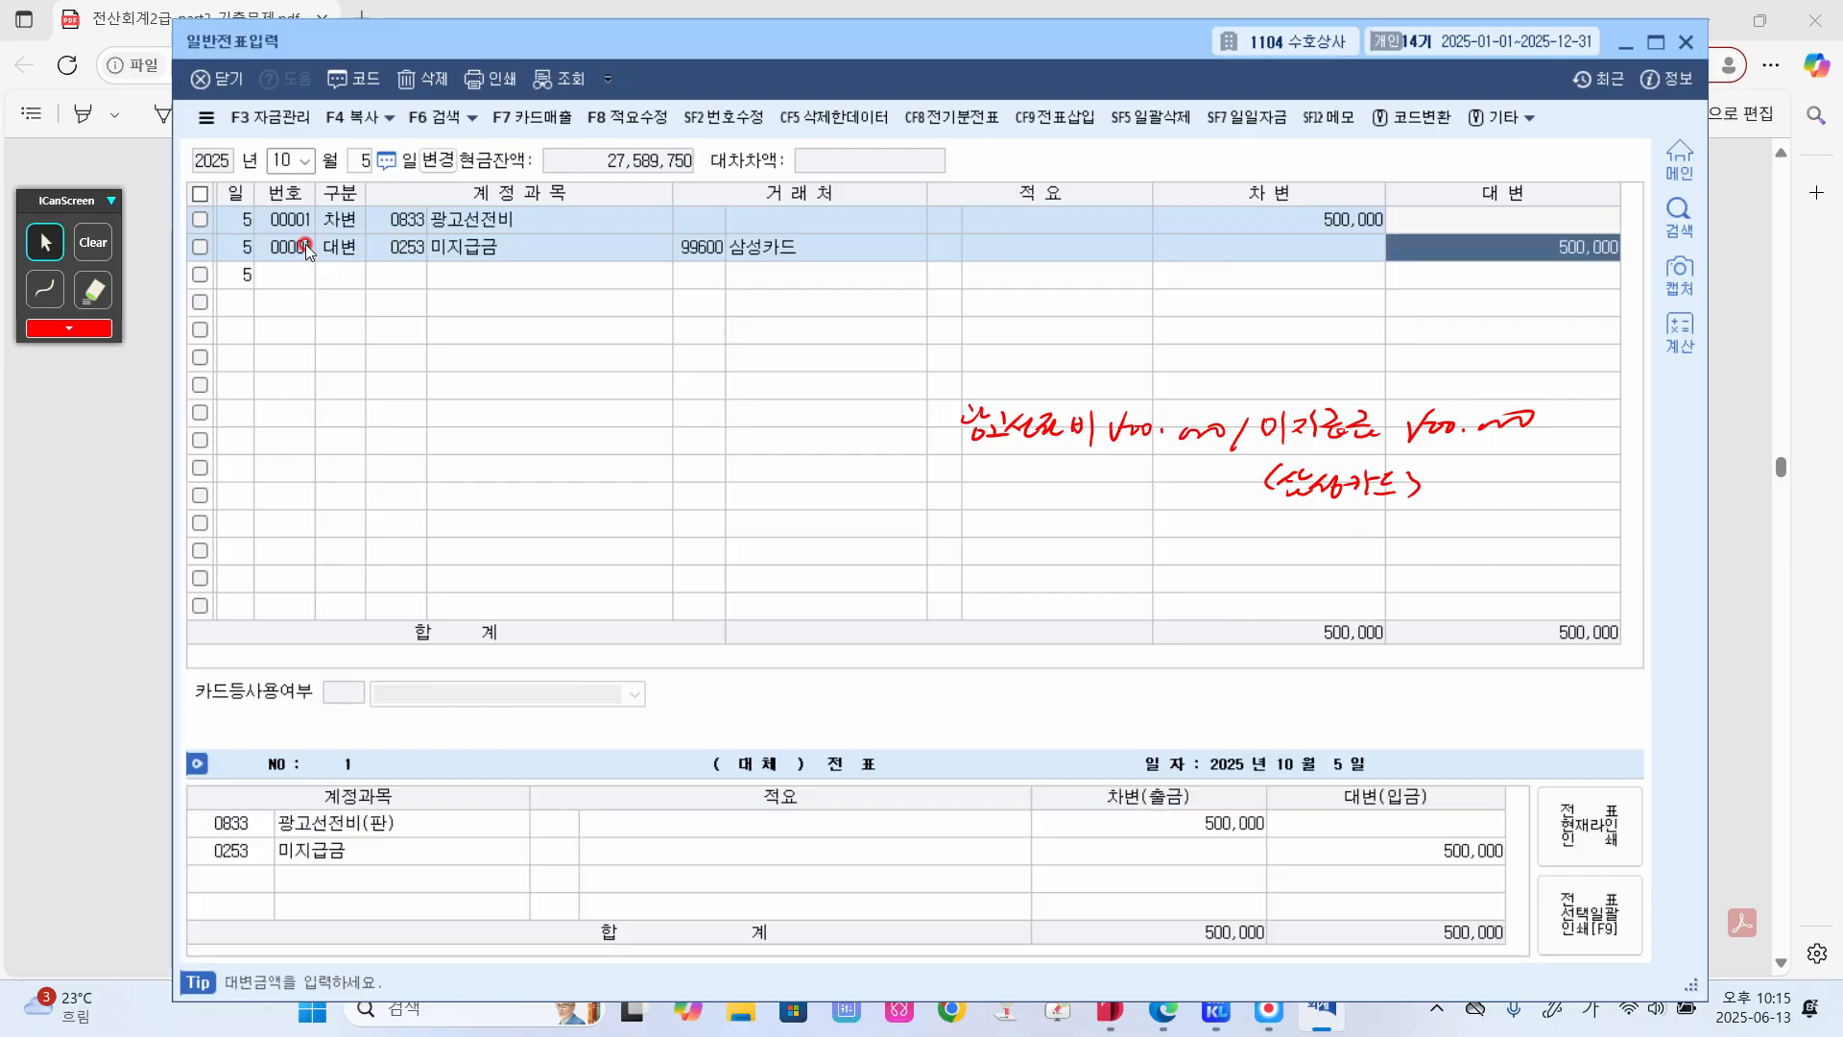
key("Return")
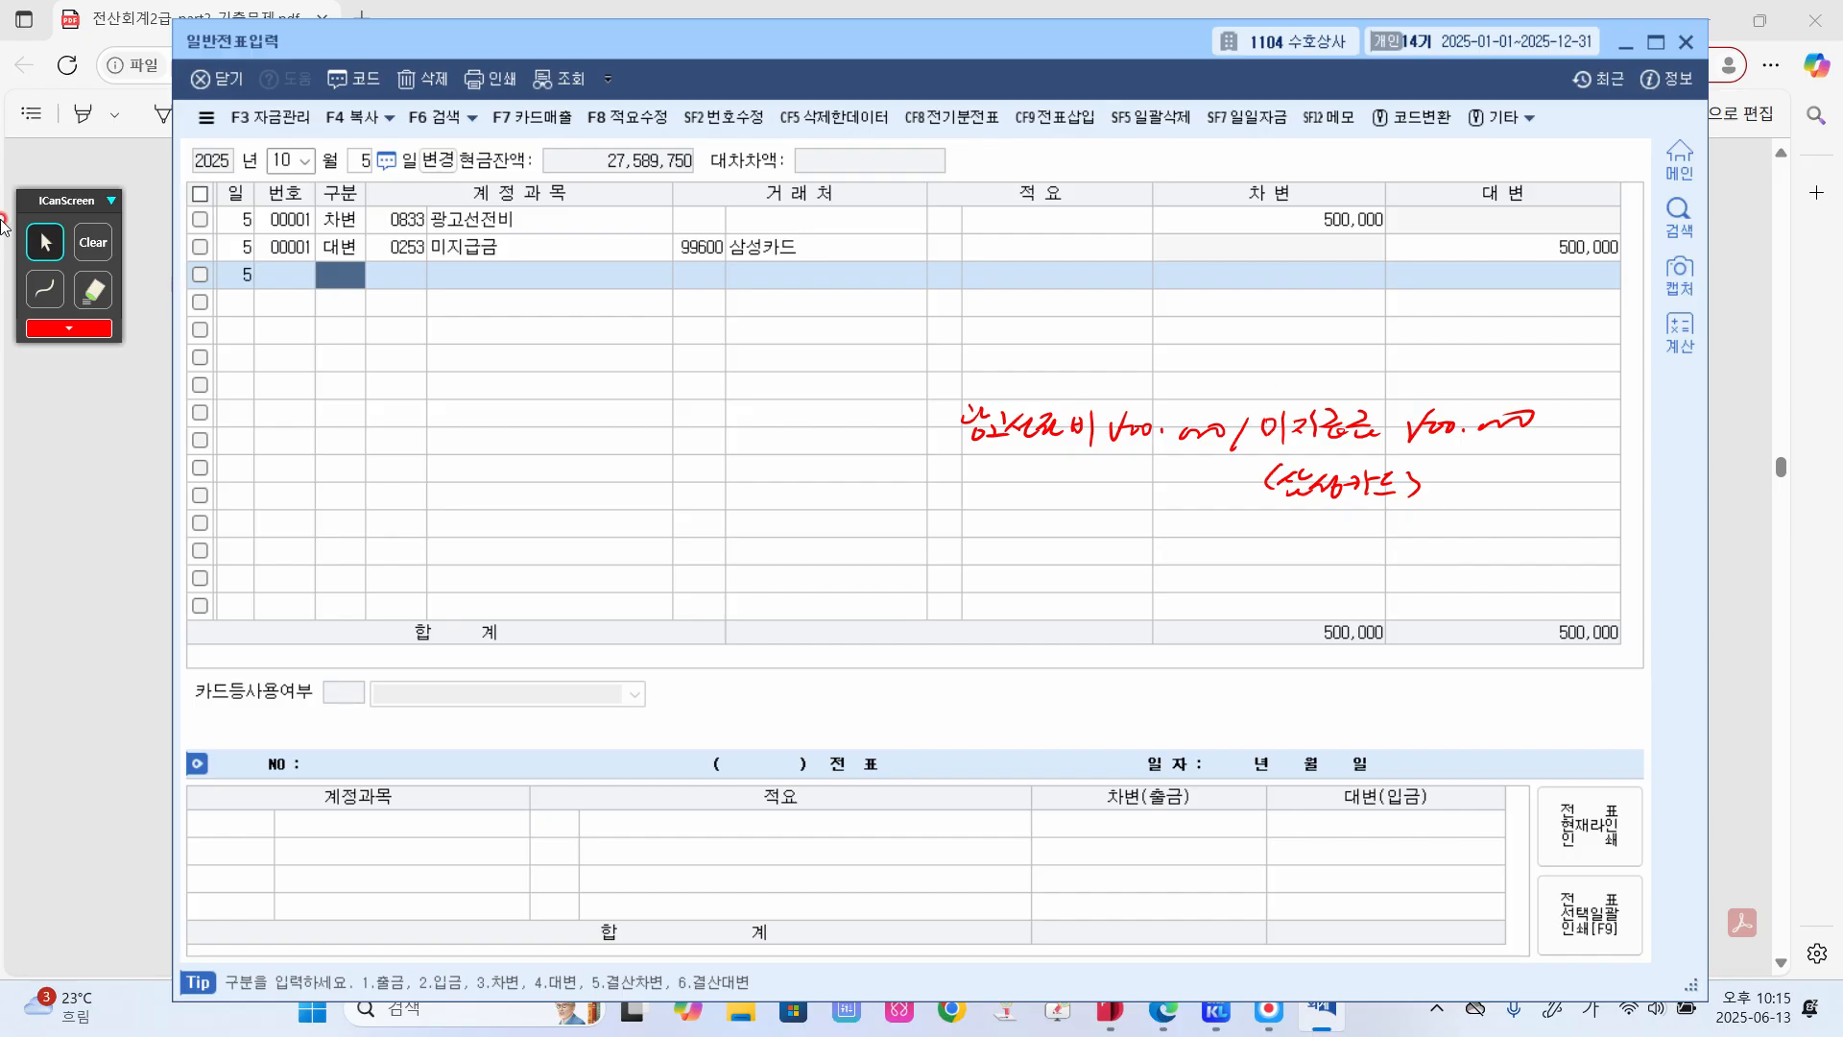
- Set the voucher date to October 13 in 일반전표입력
left_click(365, 162)
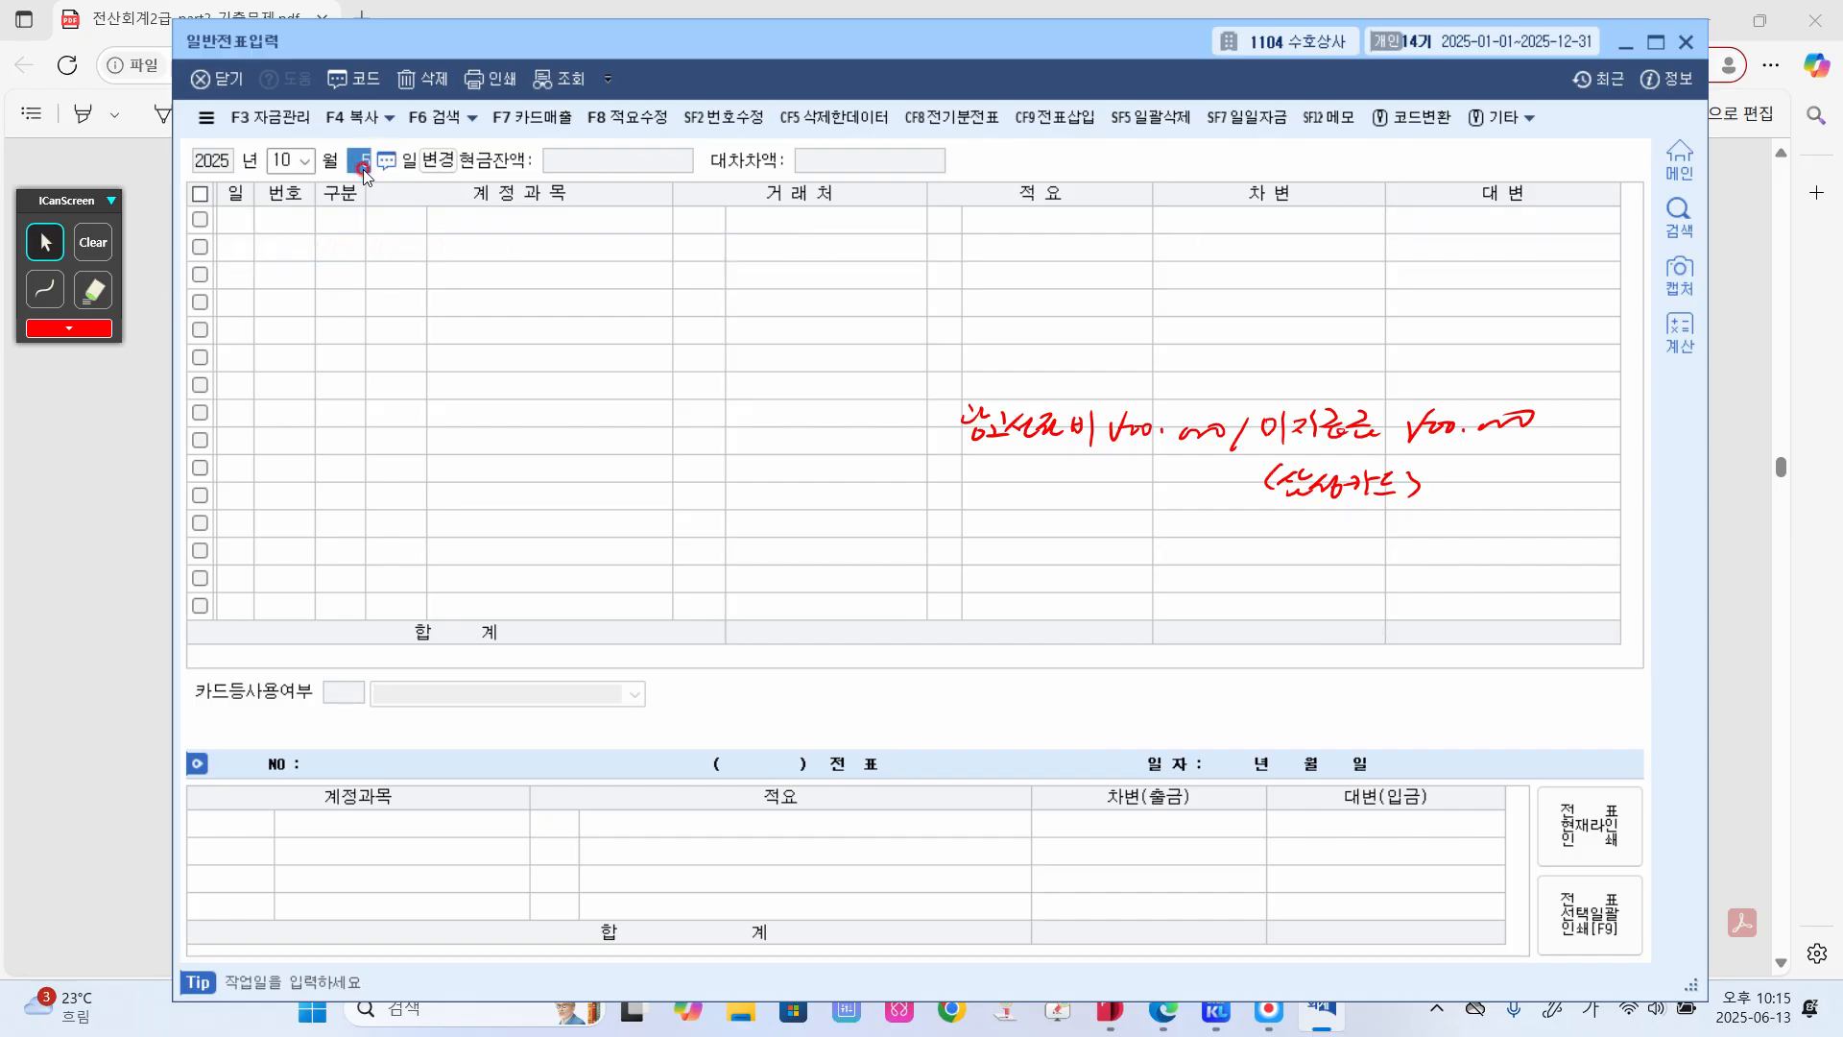
type("13")
key("Return")
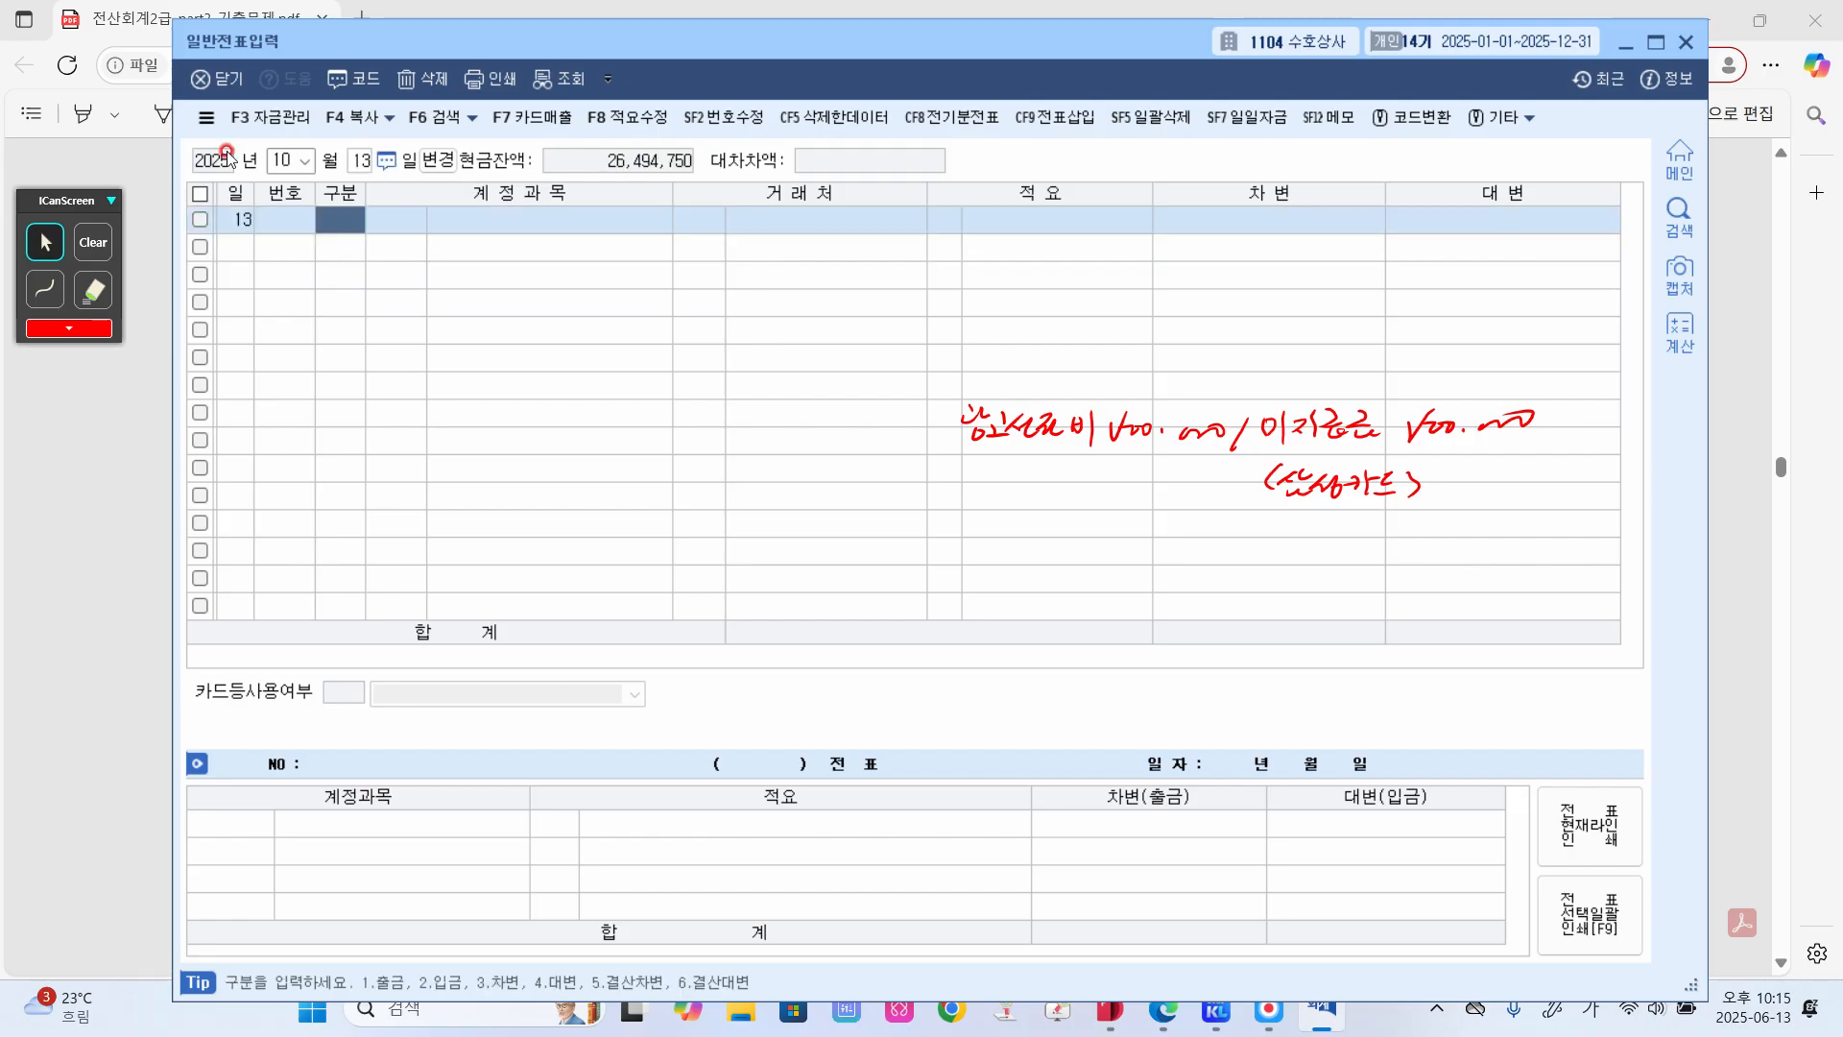
- Clear the handwritten notes, switch to the exam PDF and bring transaction (7) into view
left_click(92, 242)
left_click(119, 443)
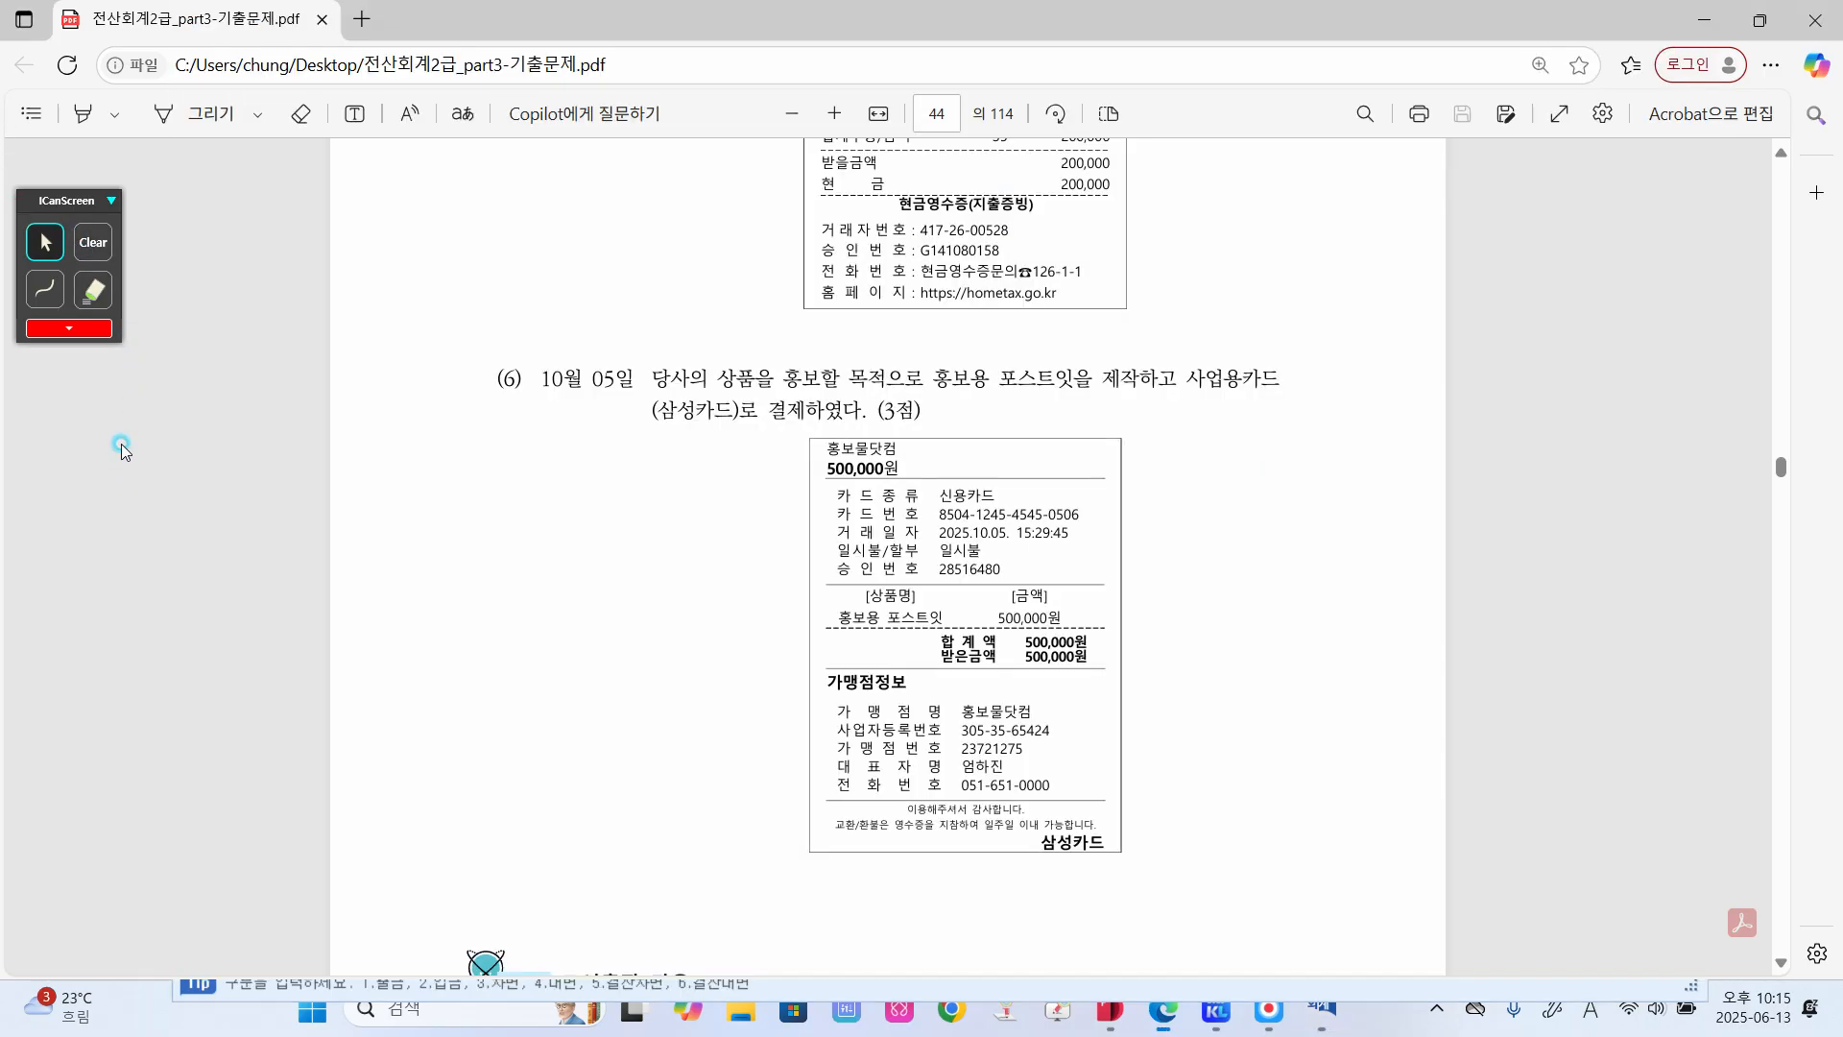
scroll(836, 446, "down", 10)
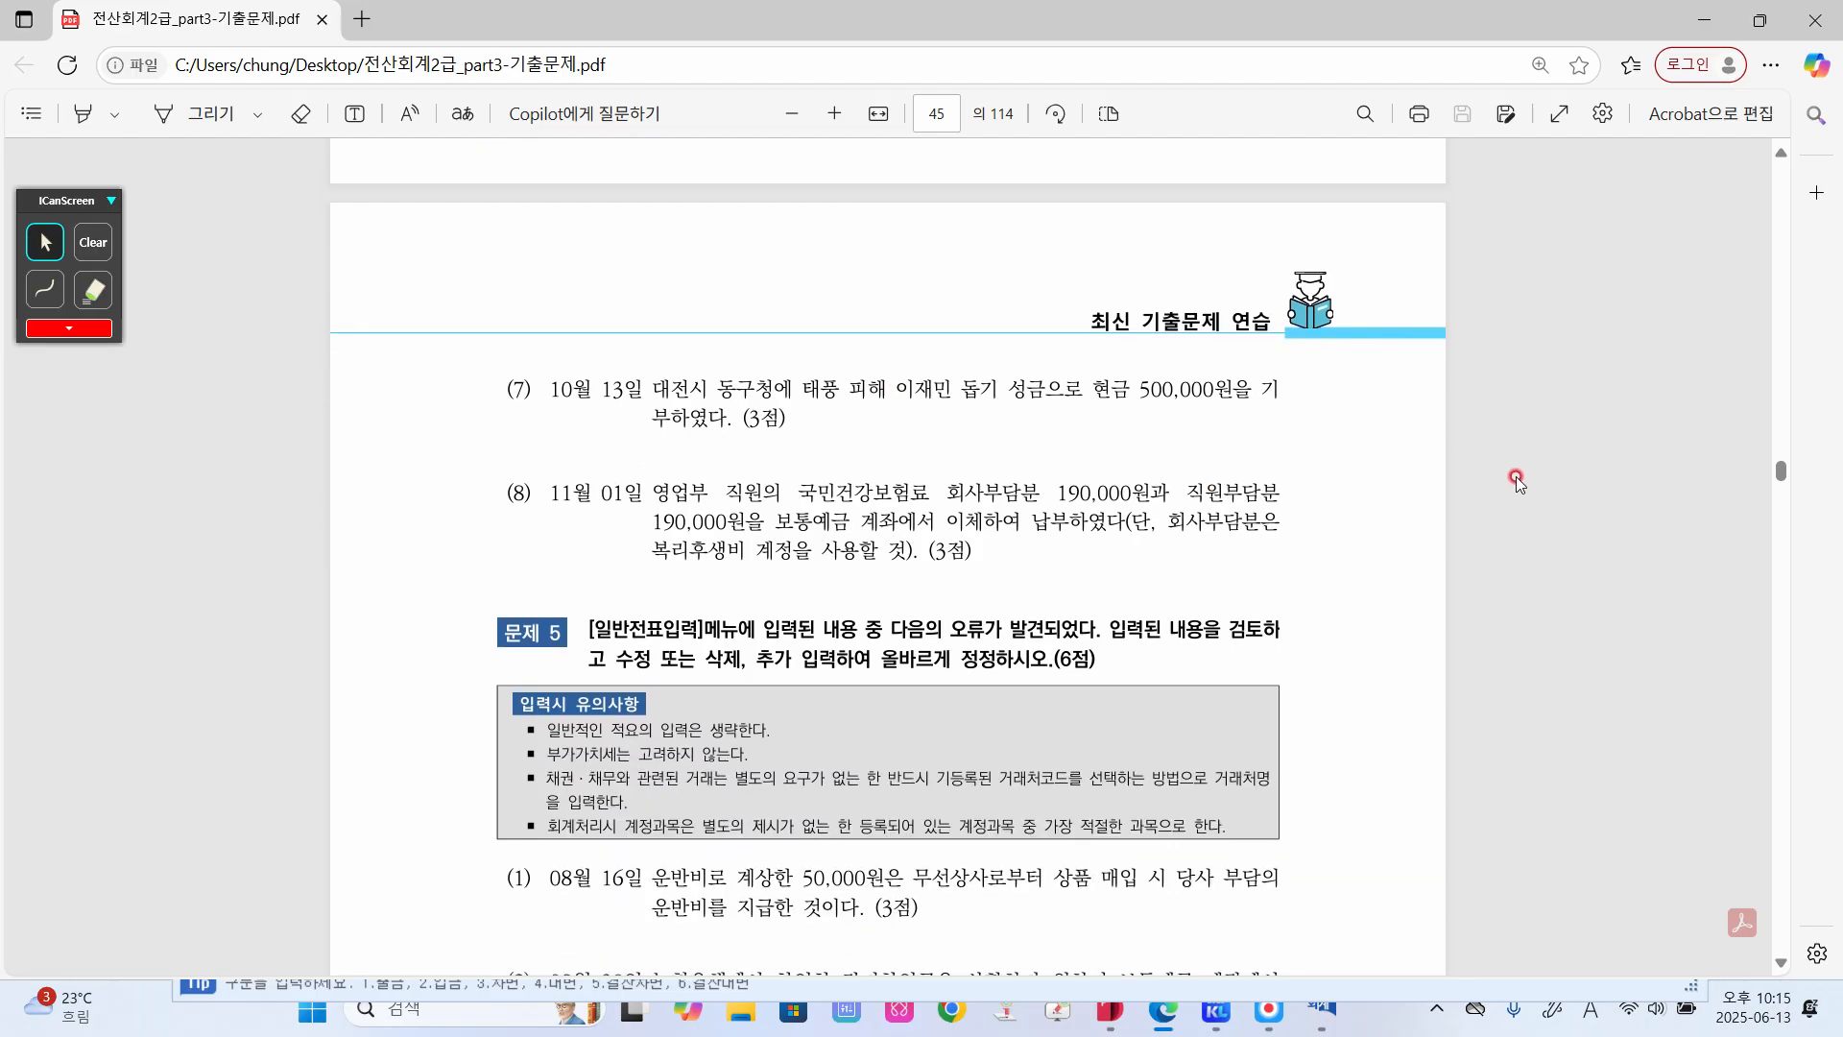
- Handwrite transaction (7)'s entry on the exam PDF as 기부금 500,000 / 현금 500,000
left_click(56, 292)
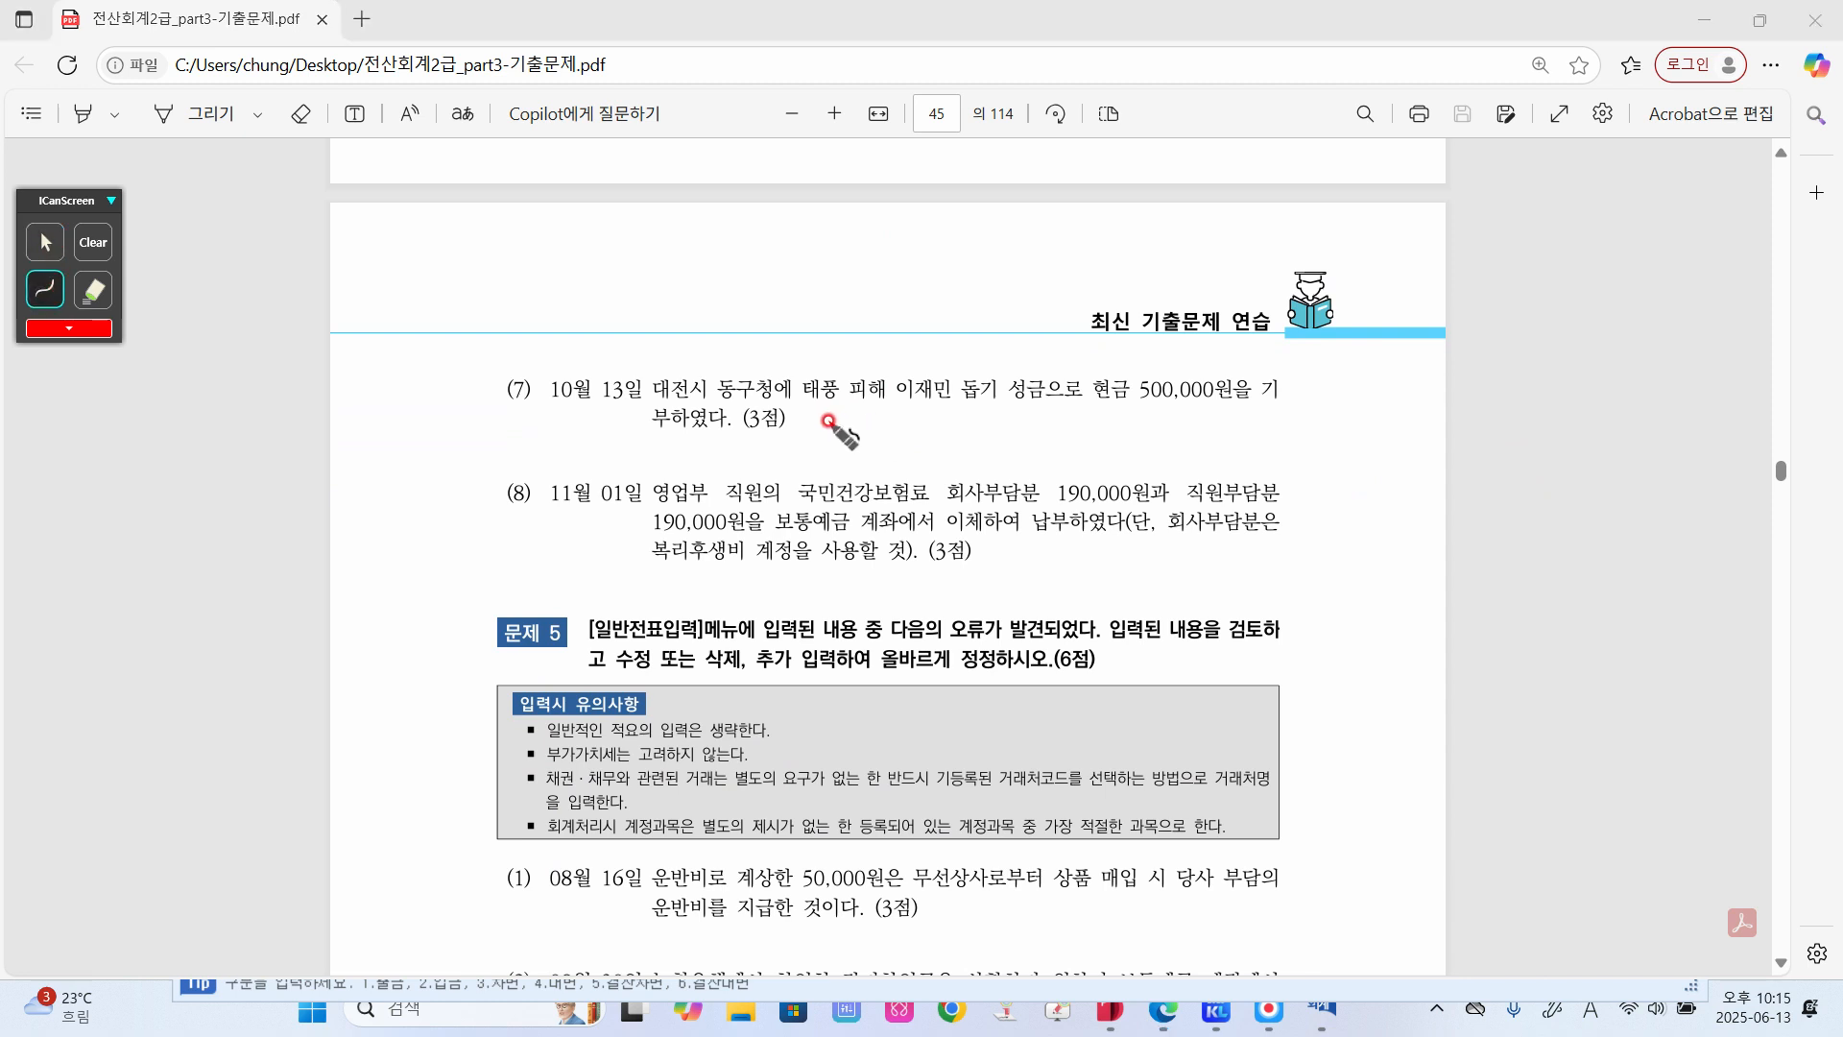
mouse_move(821, 425)
left_mouse_down()
mouse_move(840, 447)
mouse_move(855, 429)
left_mouse_up()
left_click_drag(867, 417, 868, 429)
mouse_move(854, 424)
left_mouse_down()
mouse_move(869, 444)
mouse_move(1096, 419)
left_mouse_up()
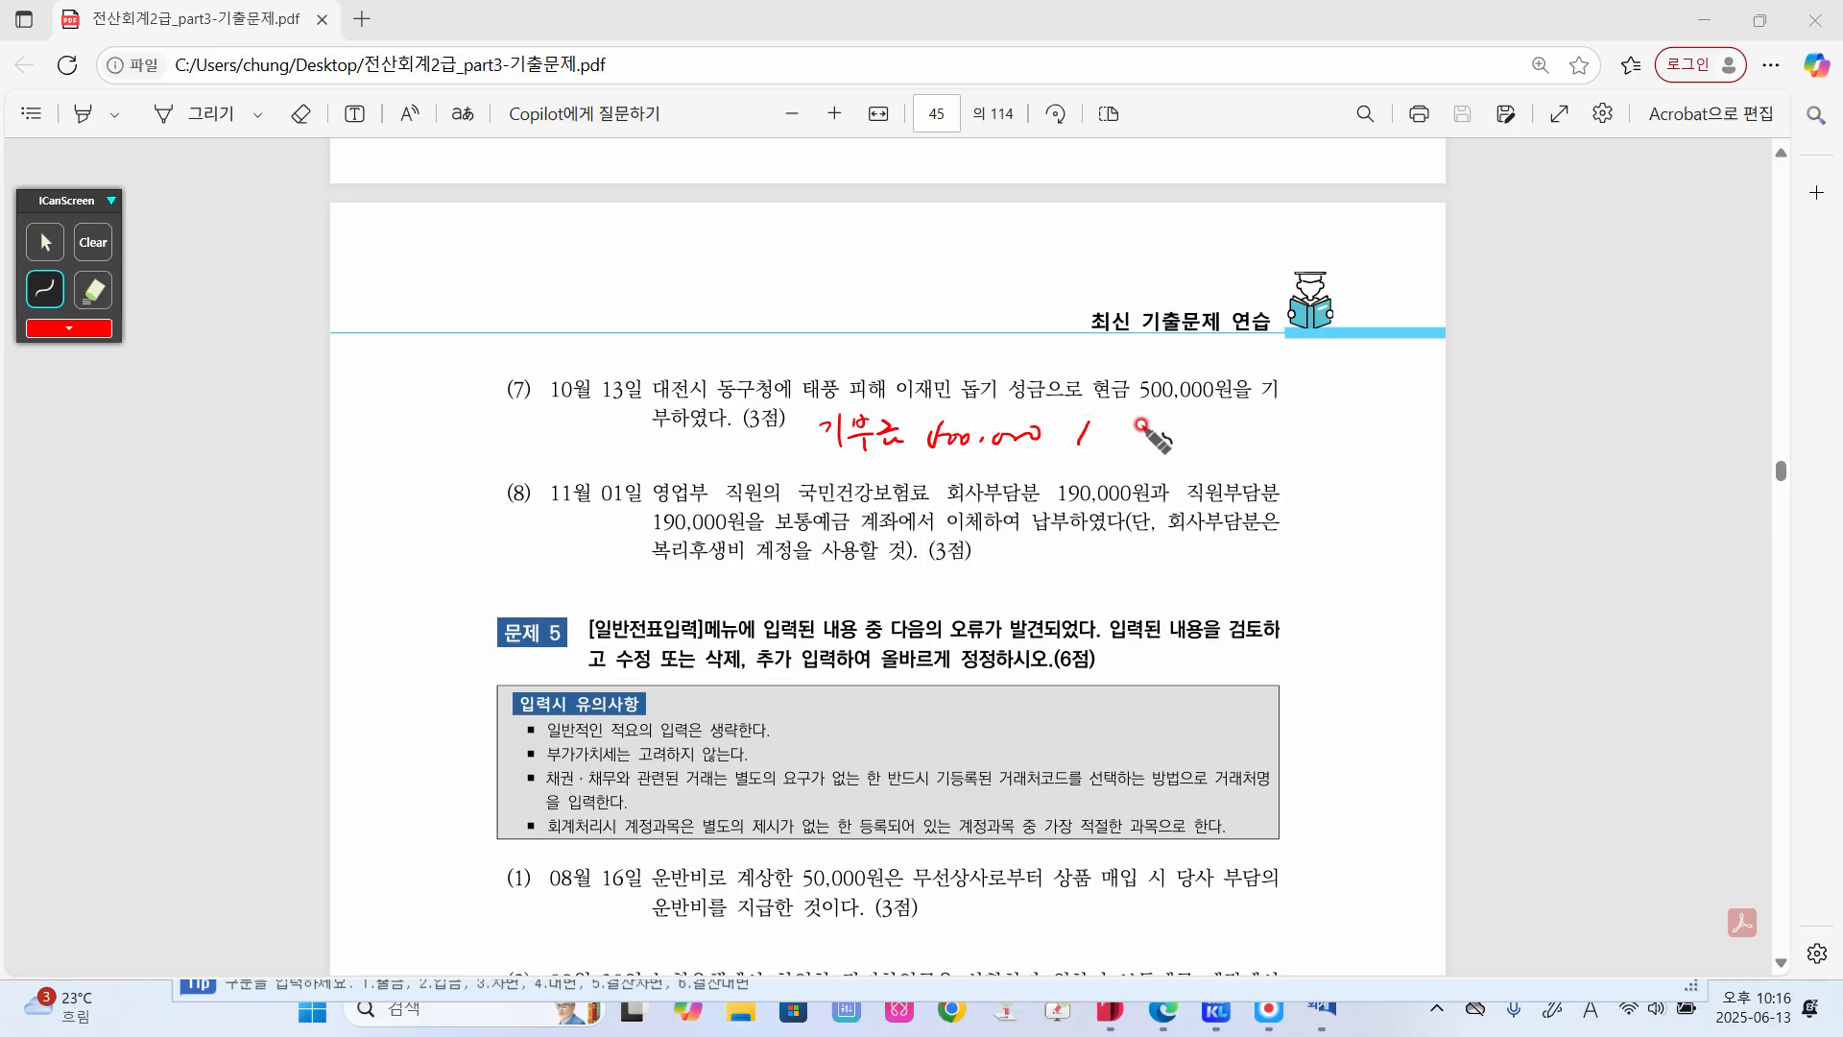
mouse_move(1113, 425)
left_mouse_down()
mouse_move(1186, 443)
mouse_move(1337, 434)
left_mouse_up()
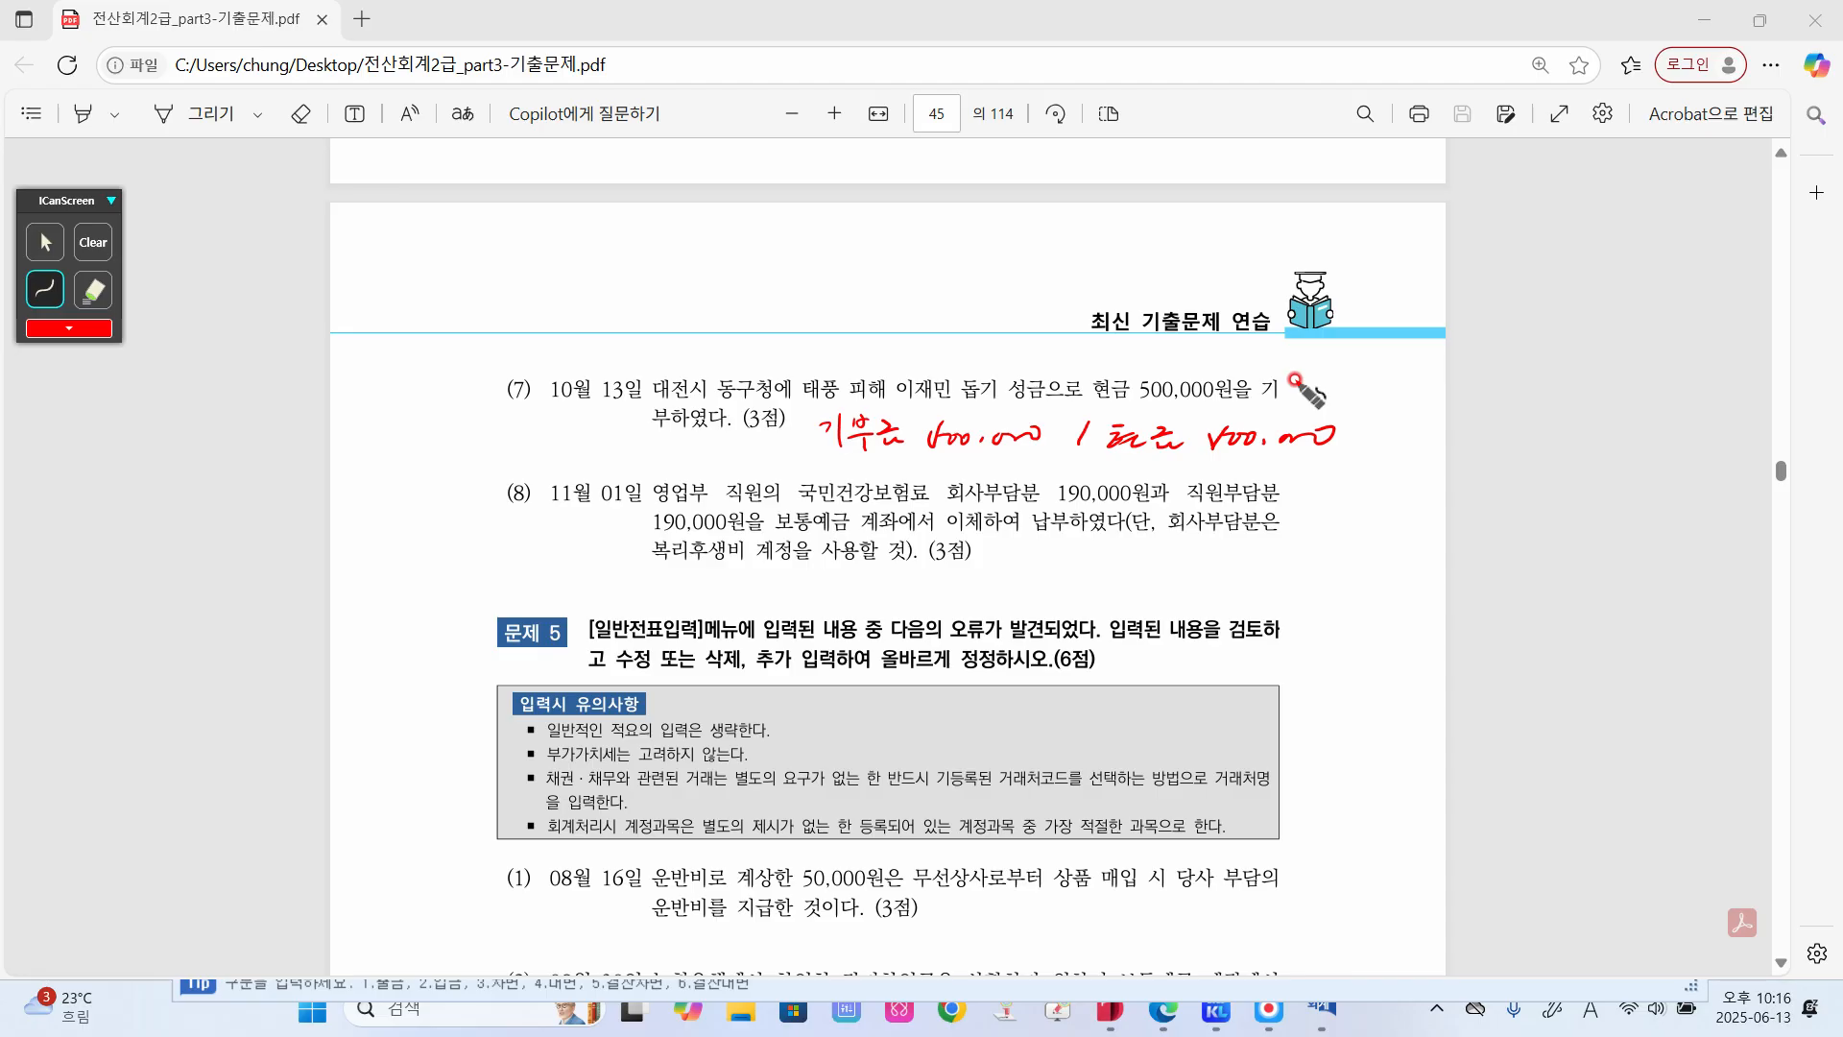
left_click(45, 242)
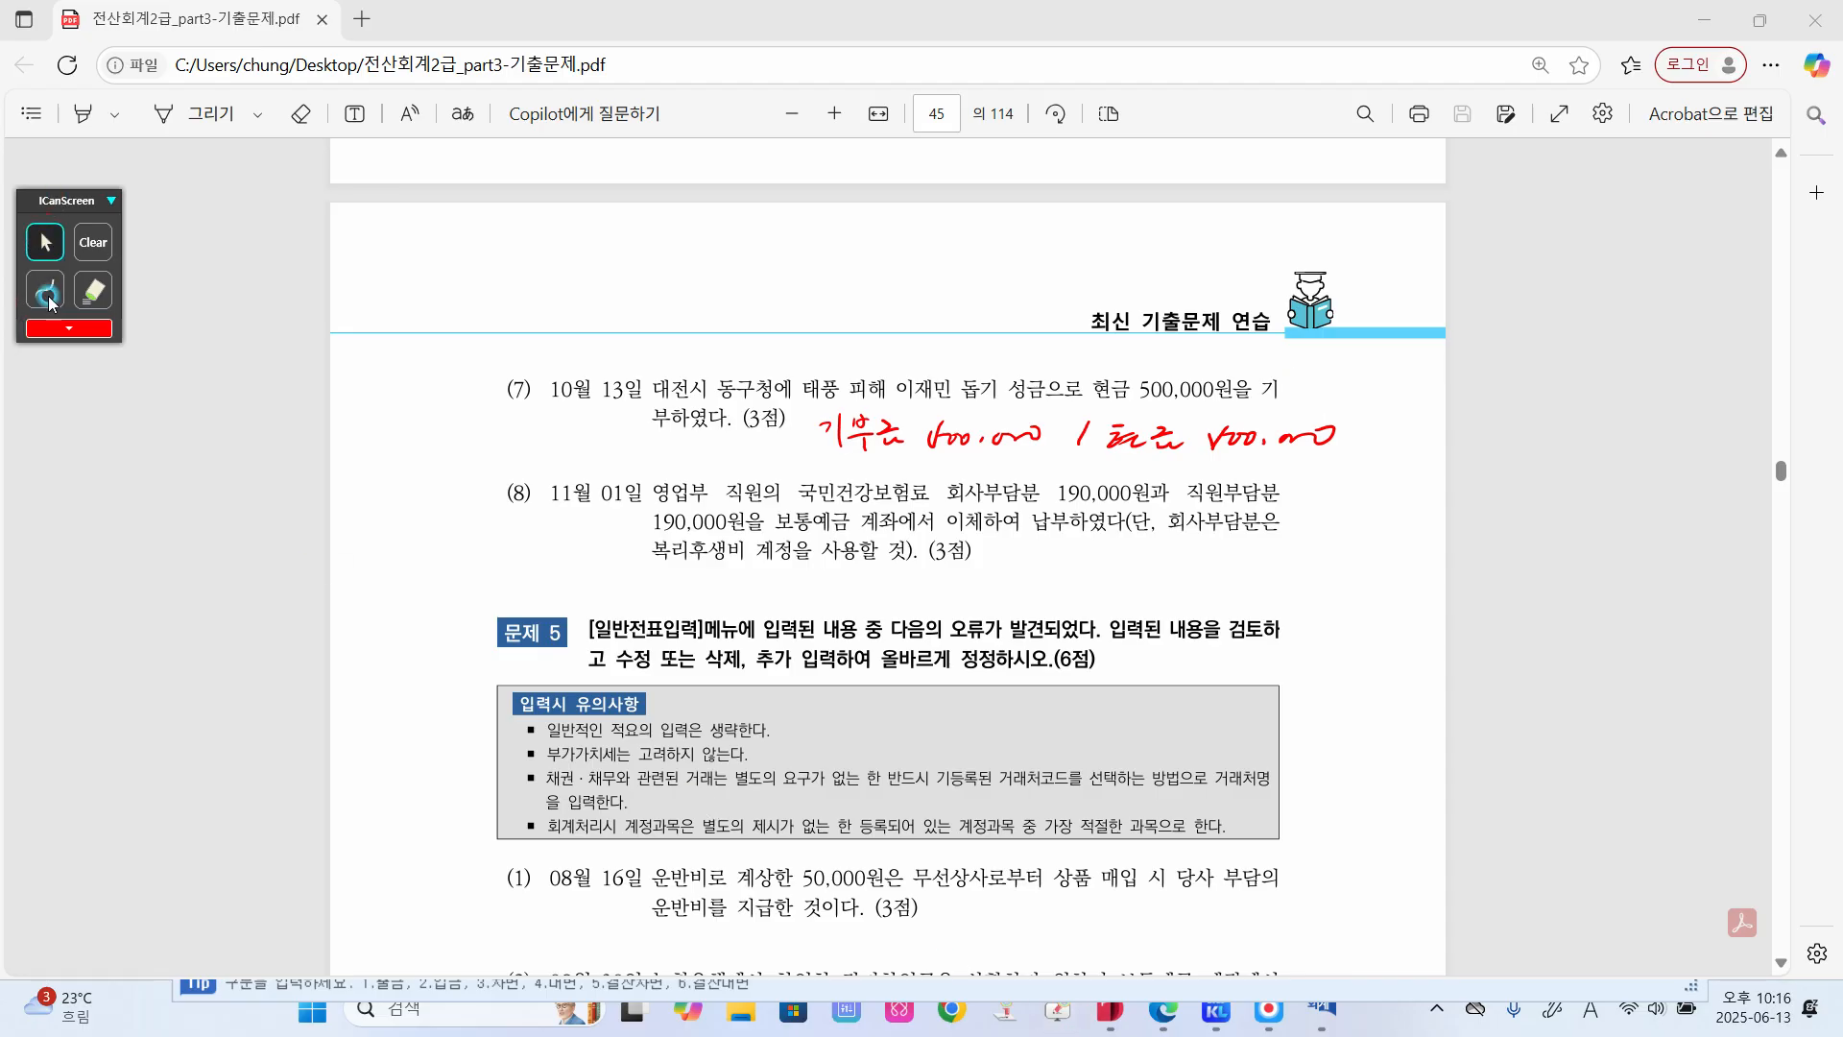
- Return to KcLep and add an October 13 차변 line for 0953 기부금 of 500,000 with no 거래처 or 적요
left_click(1343, 1023)
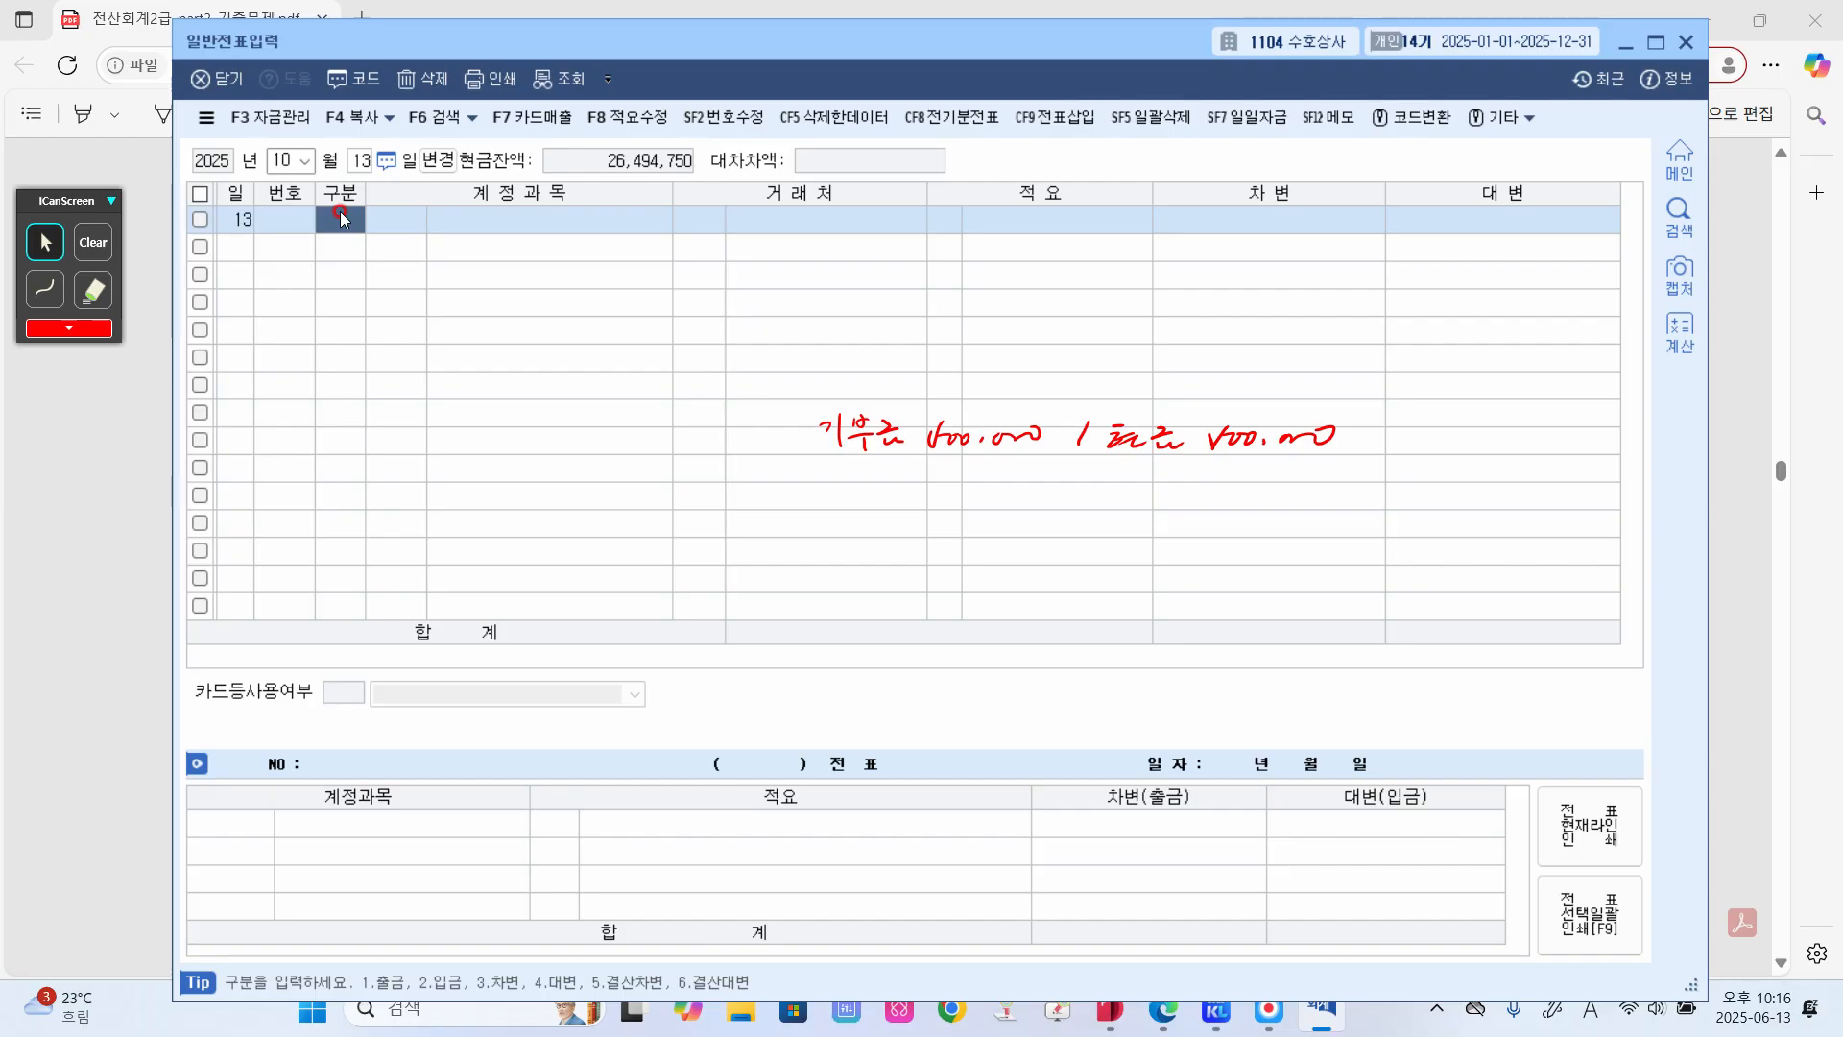
type("3r")
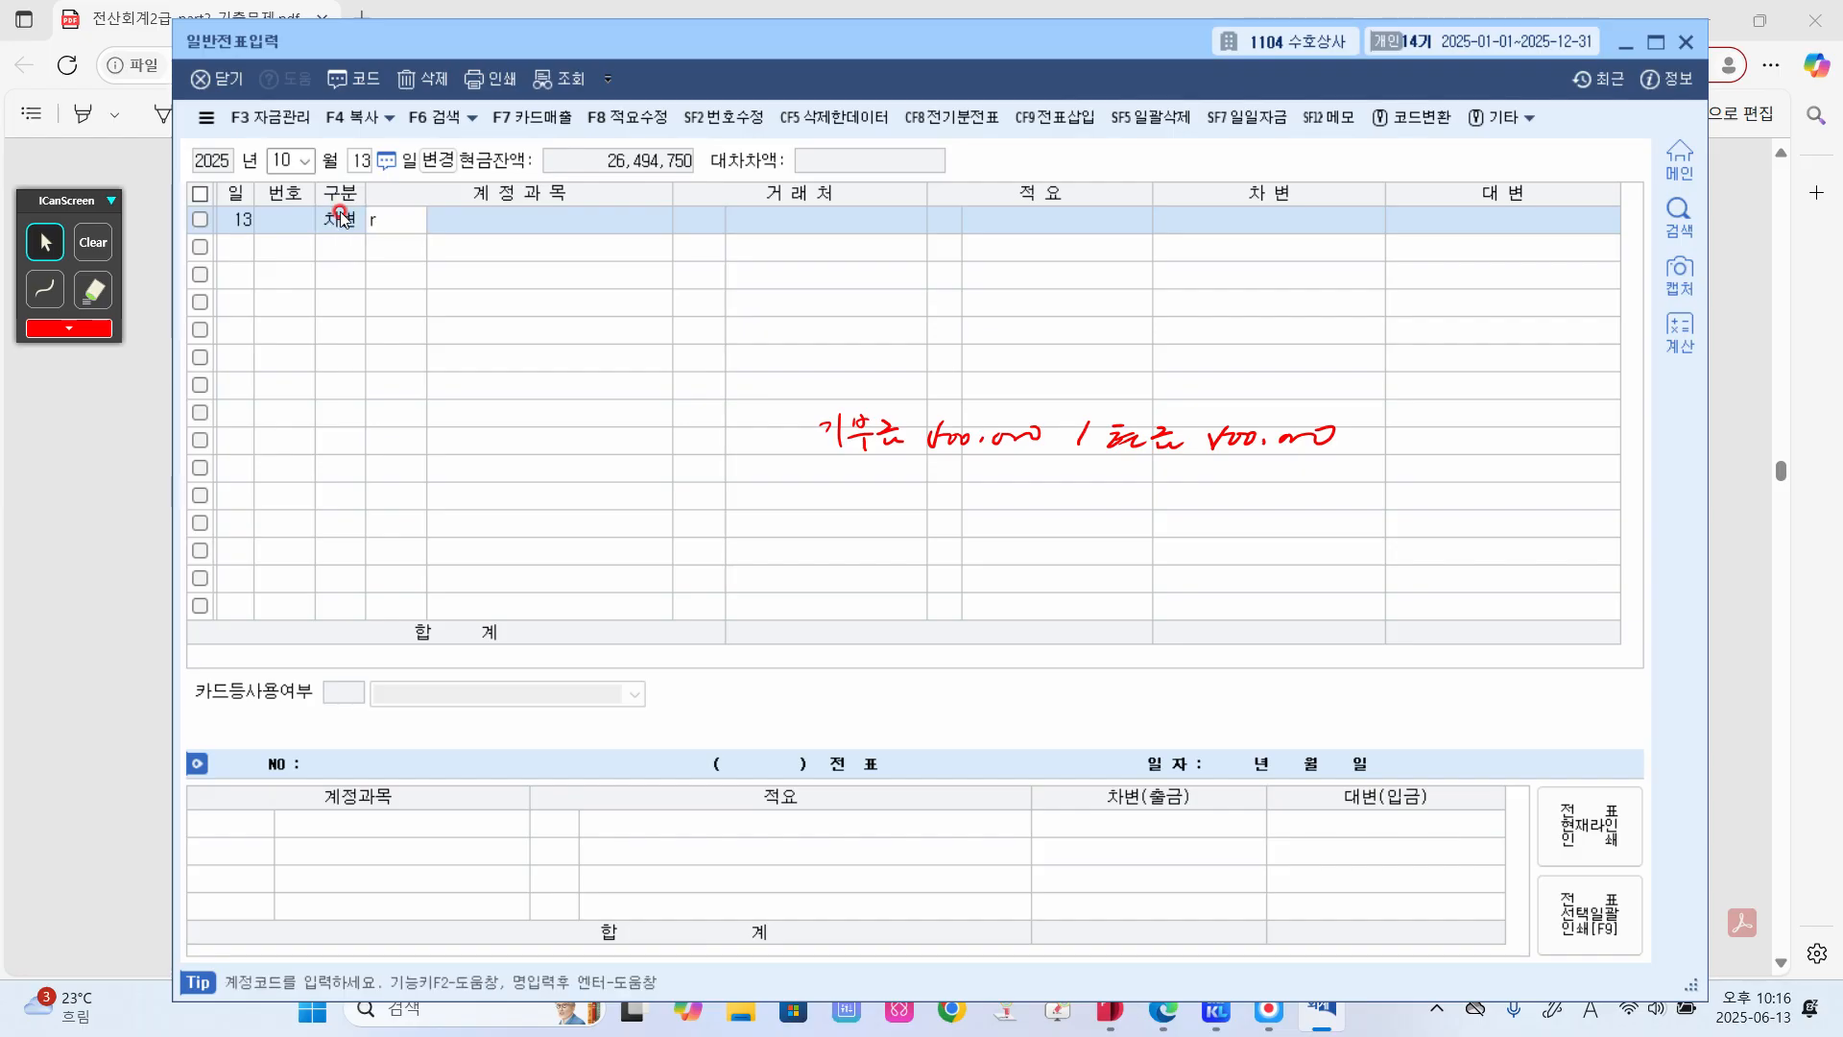
type("lqn")
key("Return")
key("Down")
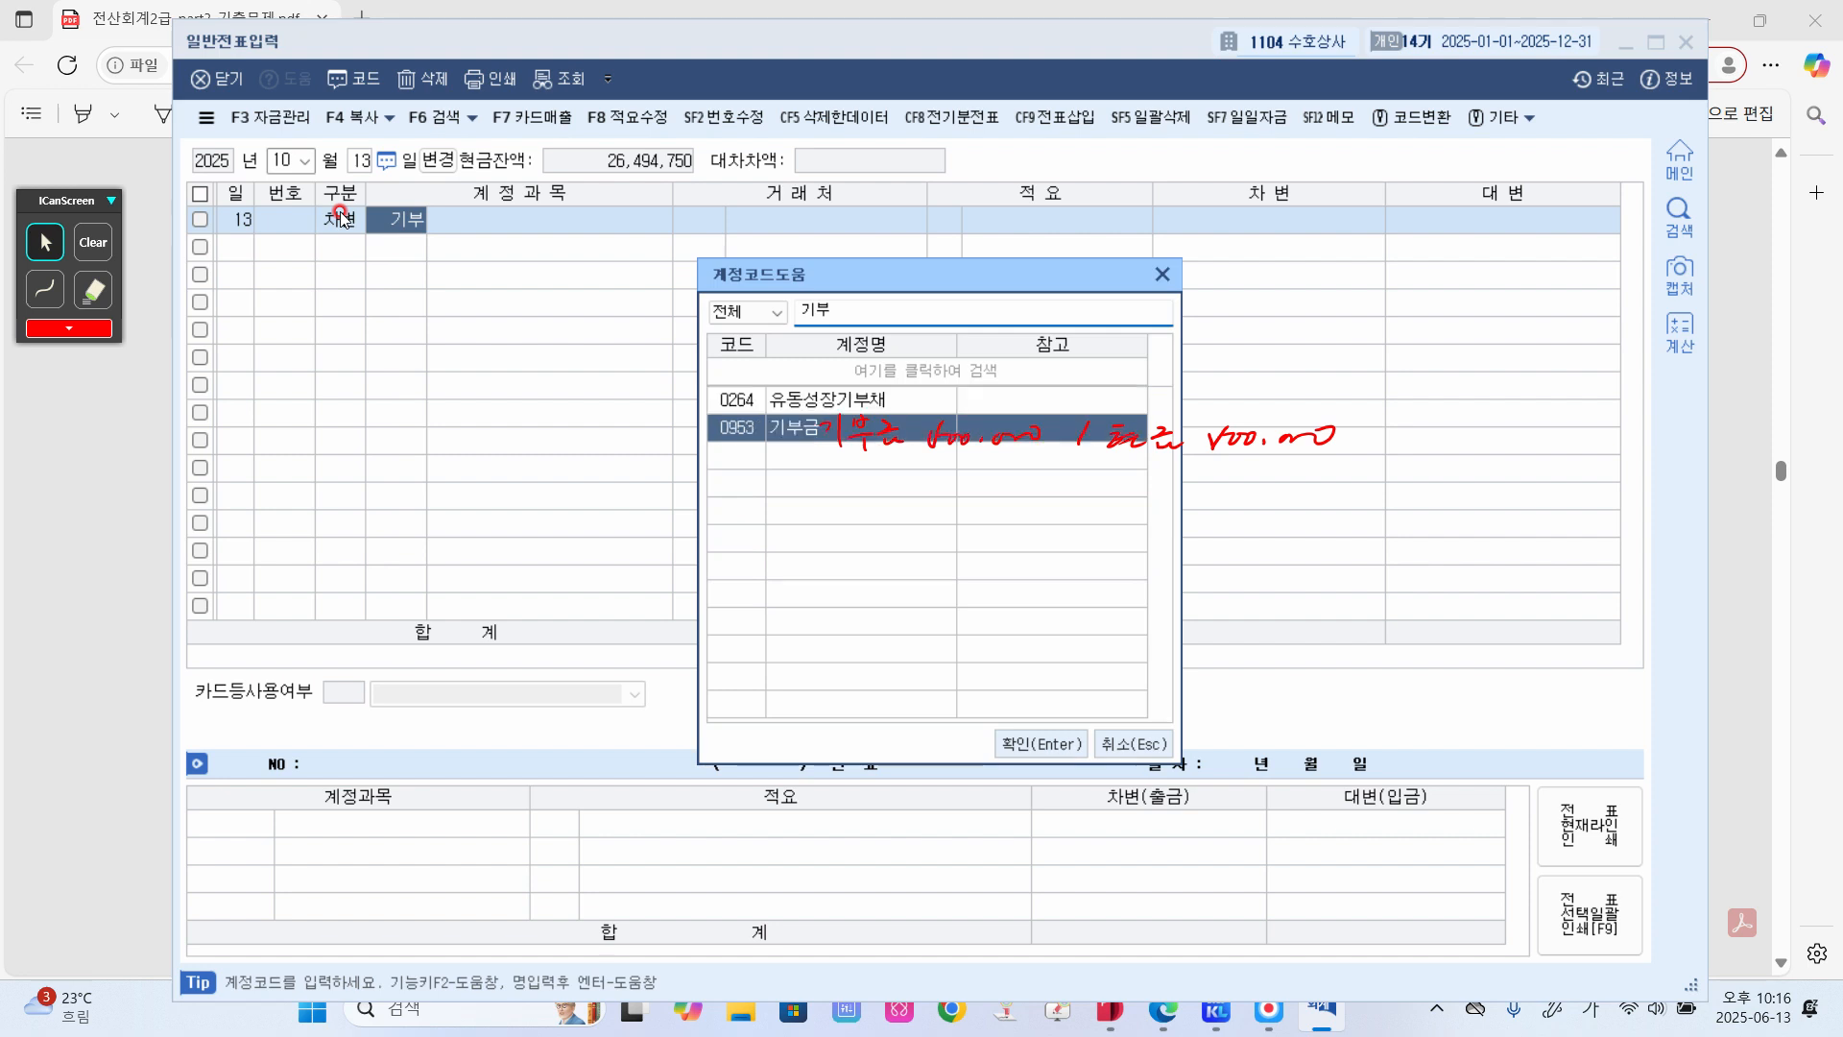
key("Return")
key("Return")
key("Return")
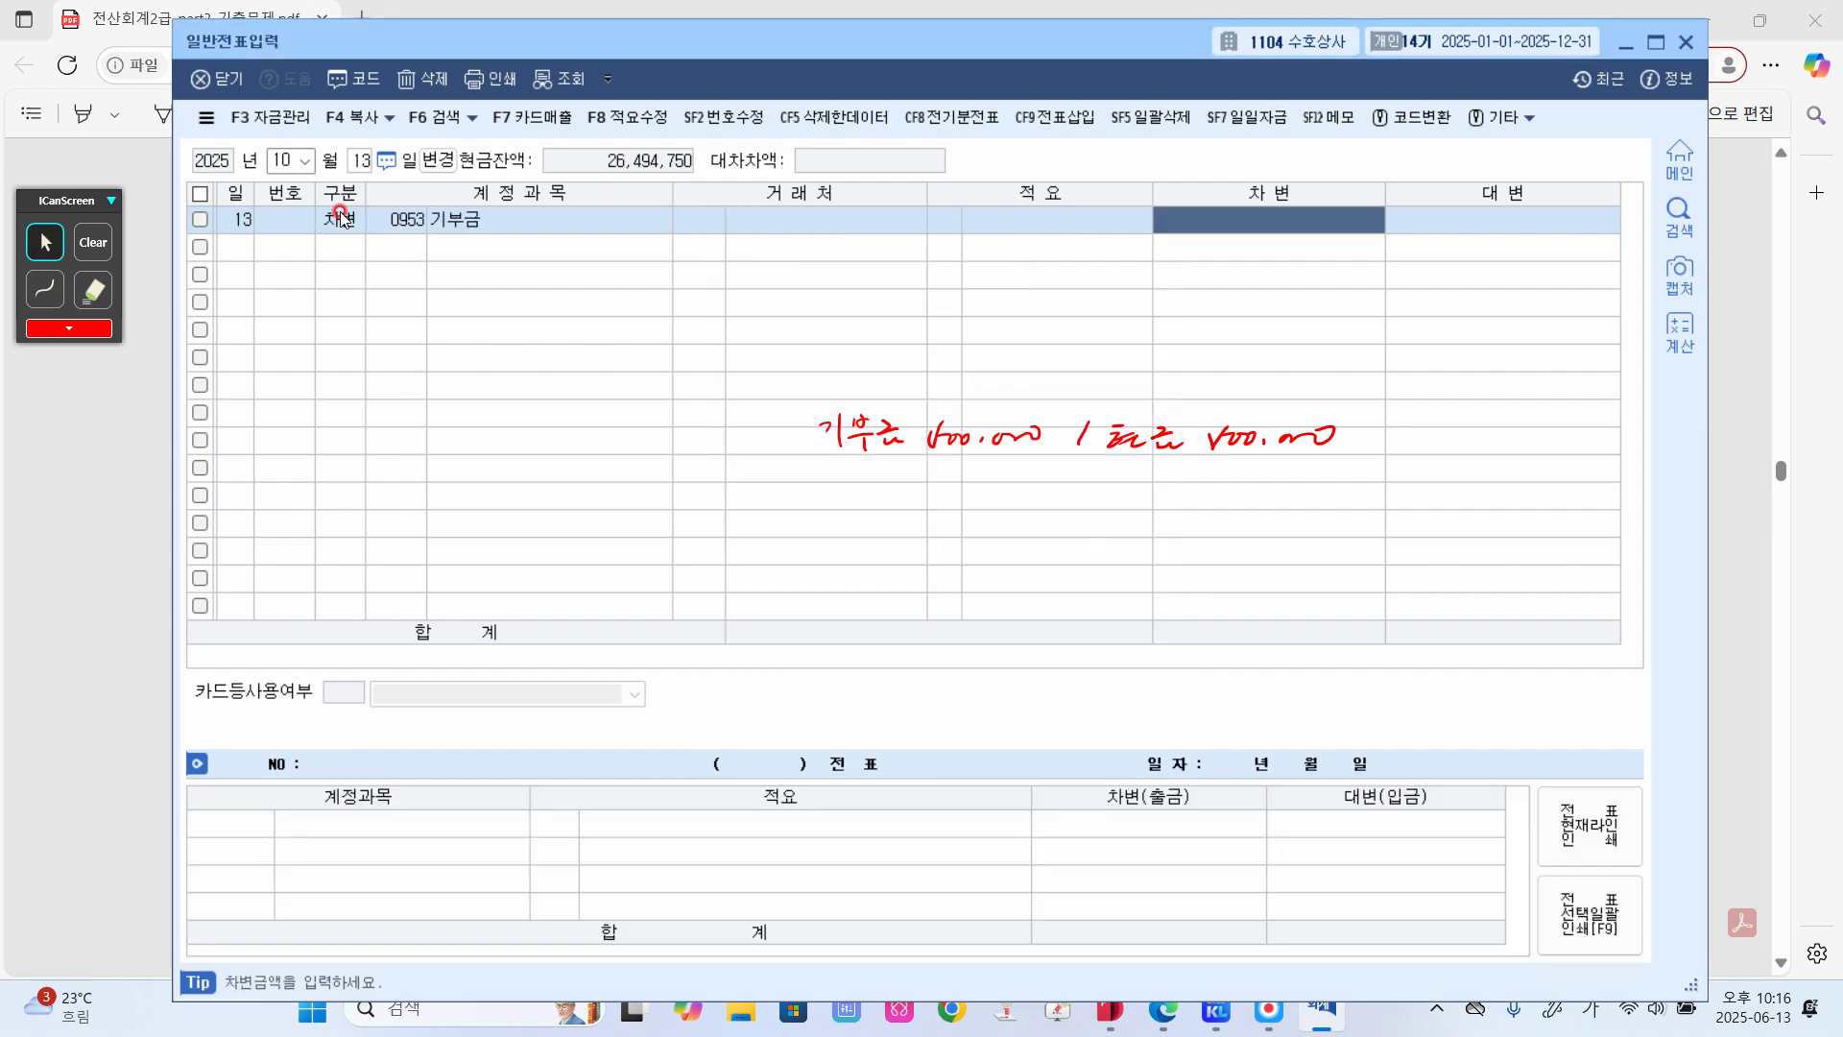
type("500,000")
key("Return")
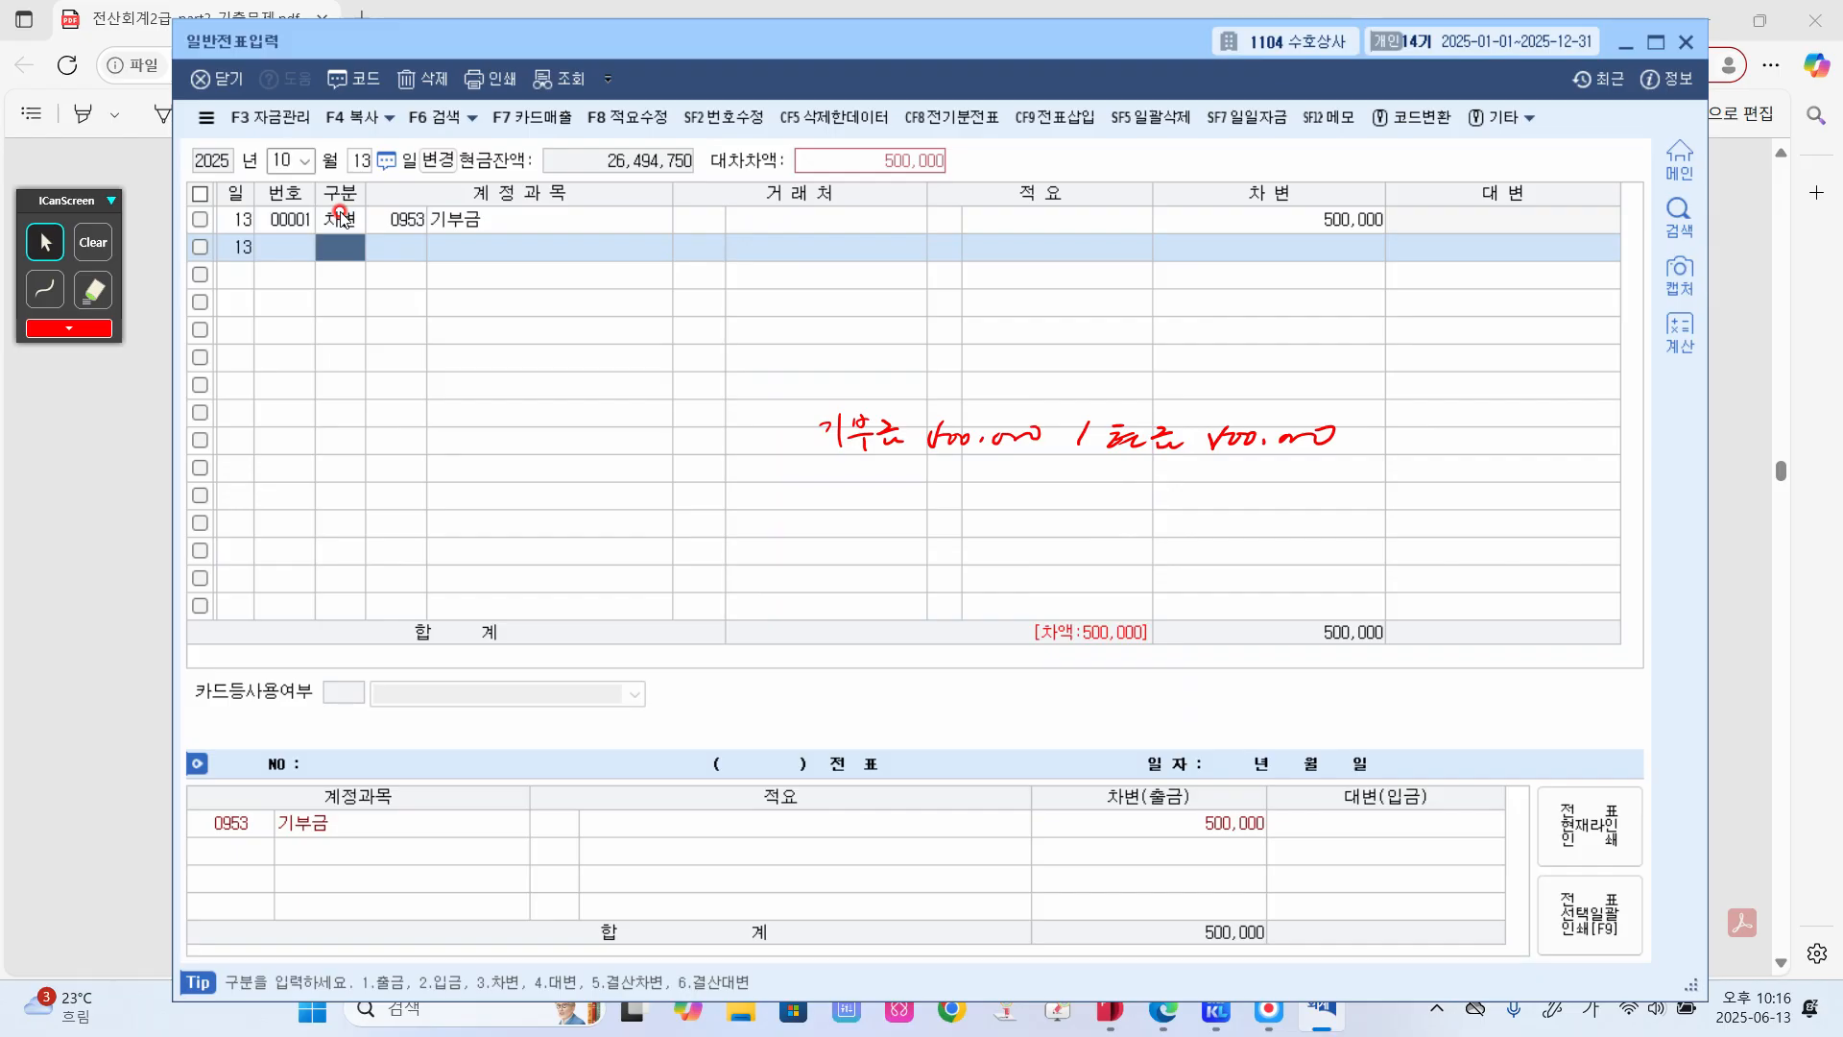
- Add the balancing October 13 대변 line for 0101 현금 of 500,000 with no 거래처 or 적요
type("4")
key("Return")
type("101")
key("Return")
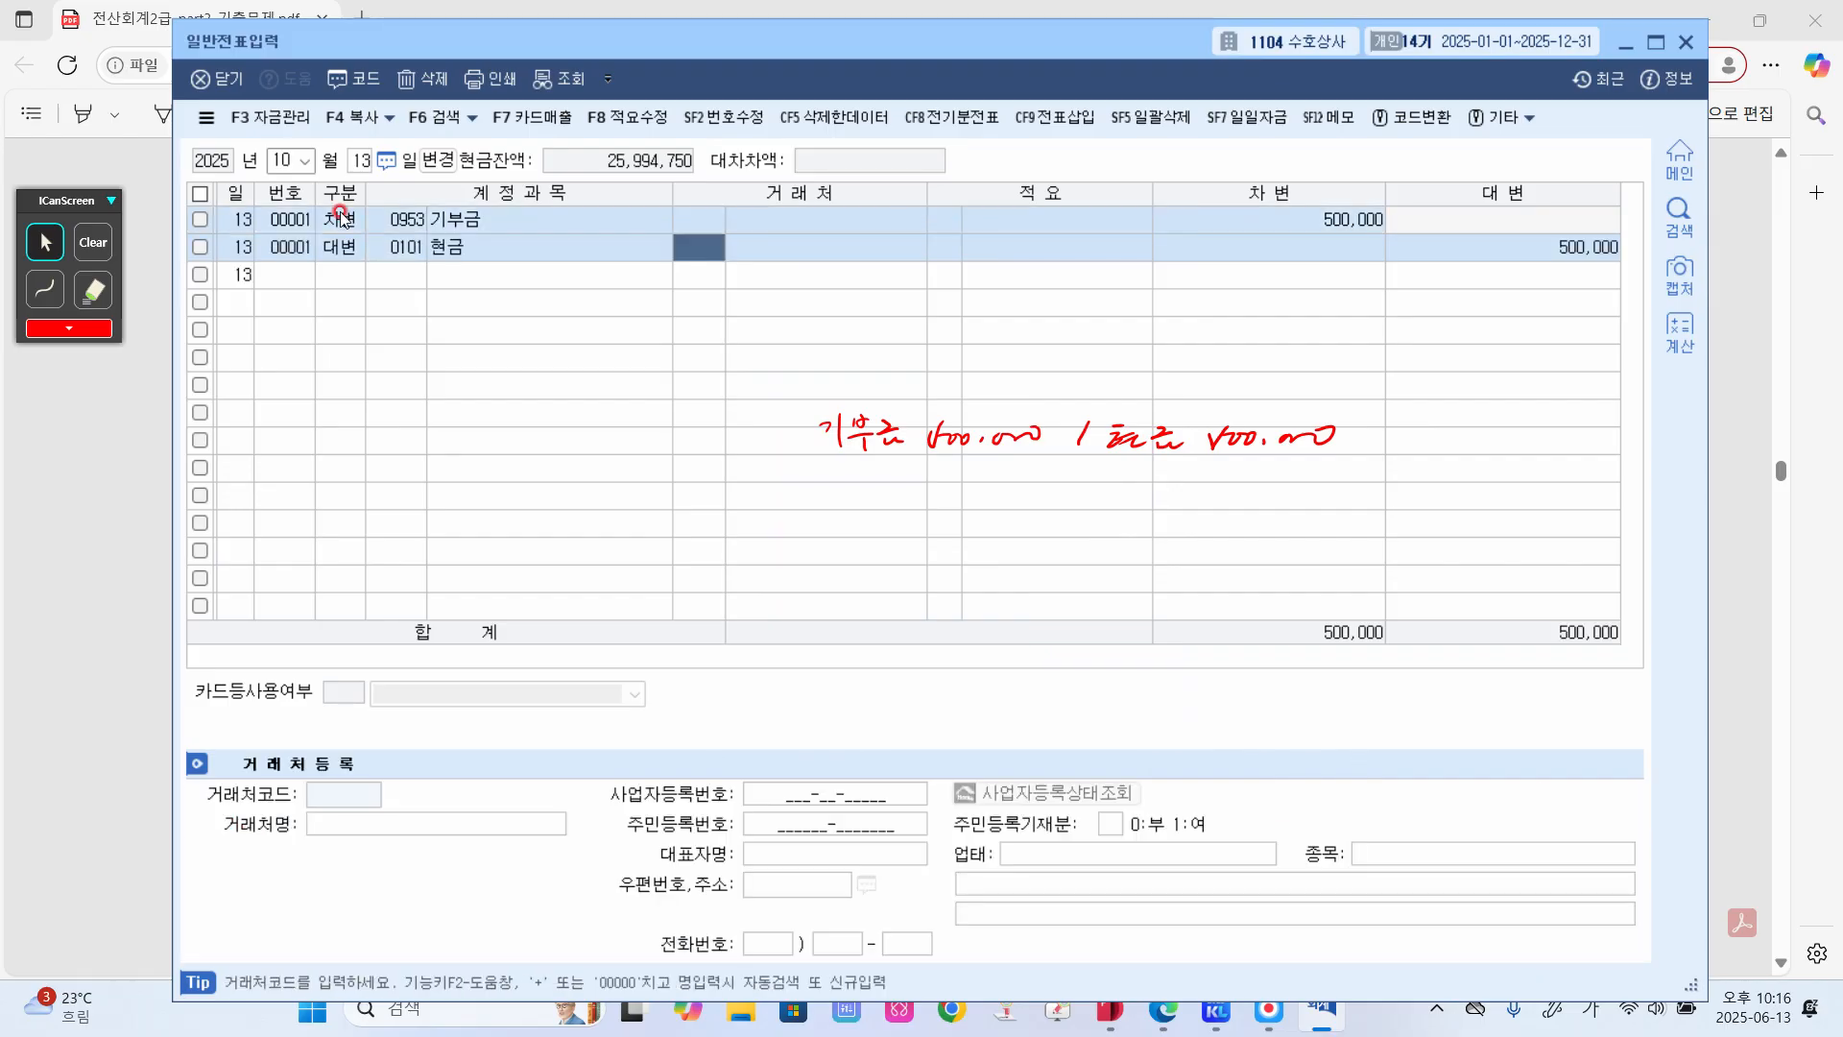
key("Return")
key("Return")
key("Return")
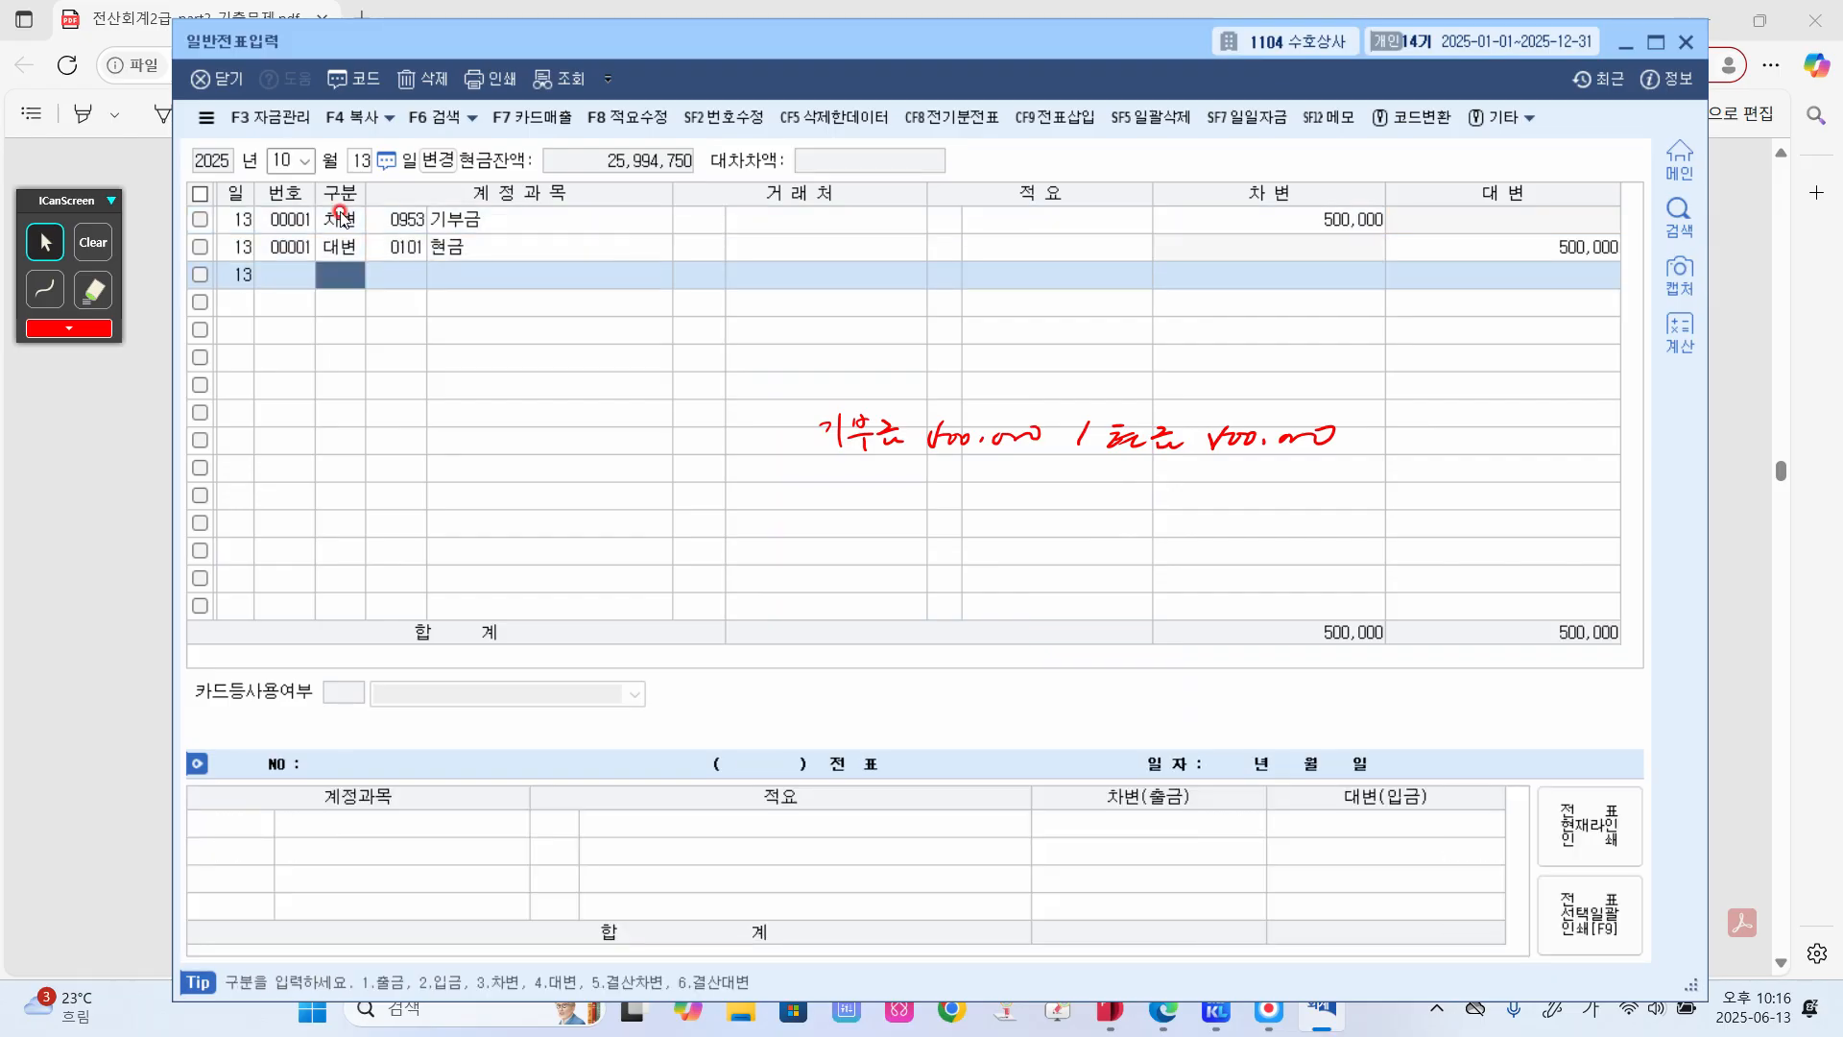
- Change the voucher date to November 1
left_click(304, 161)
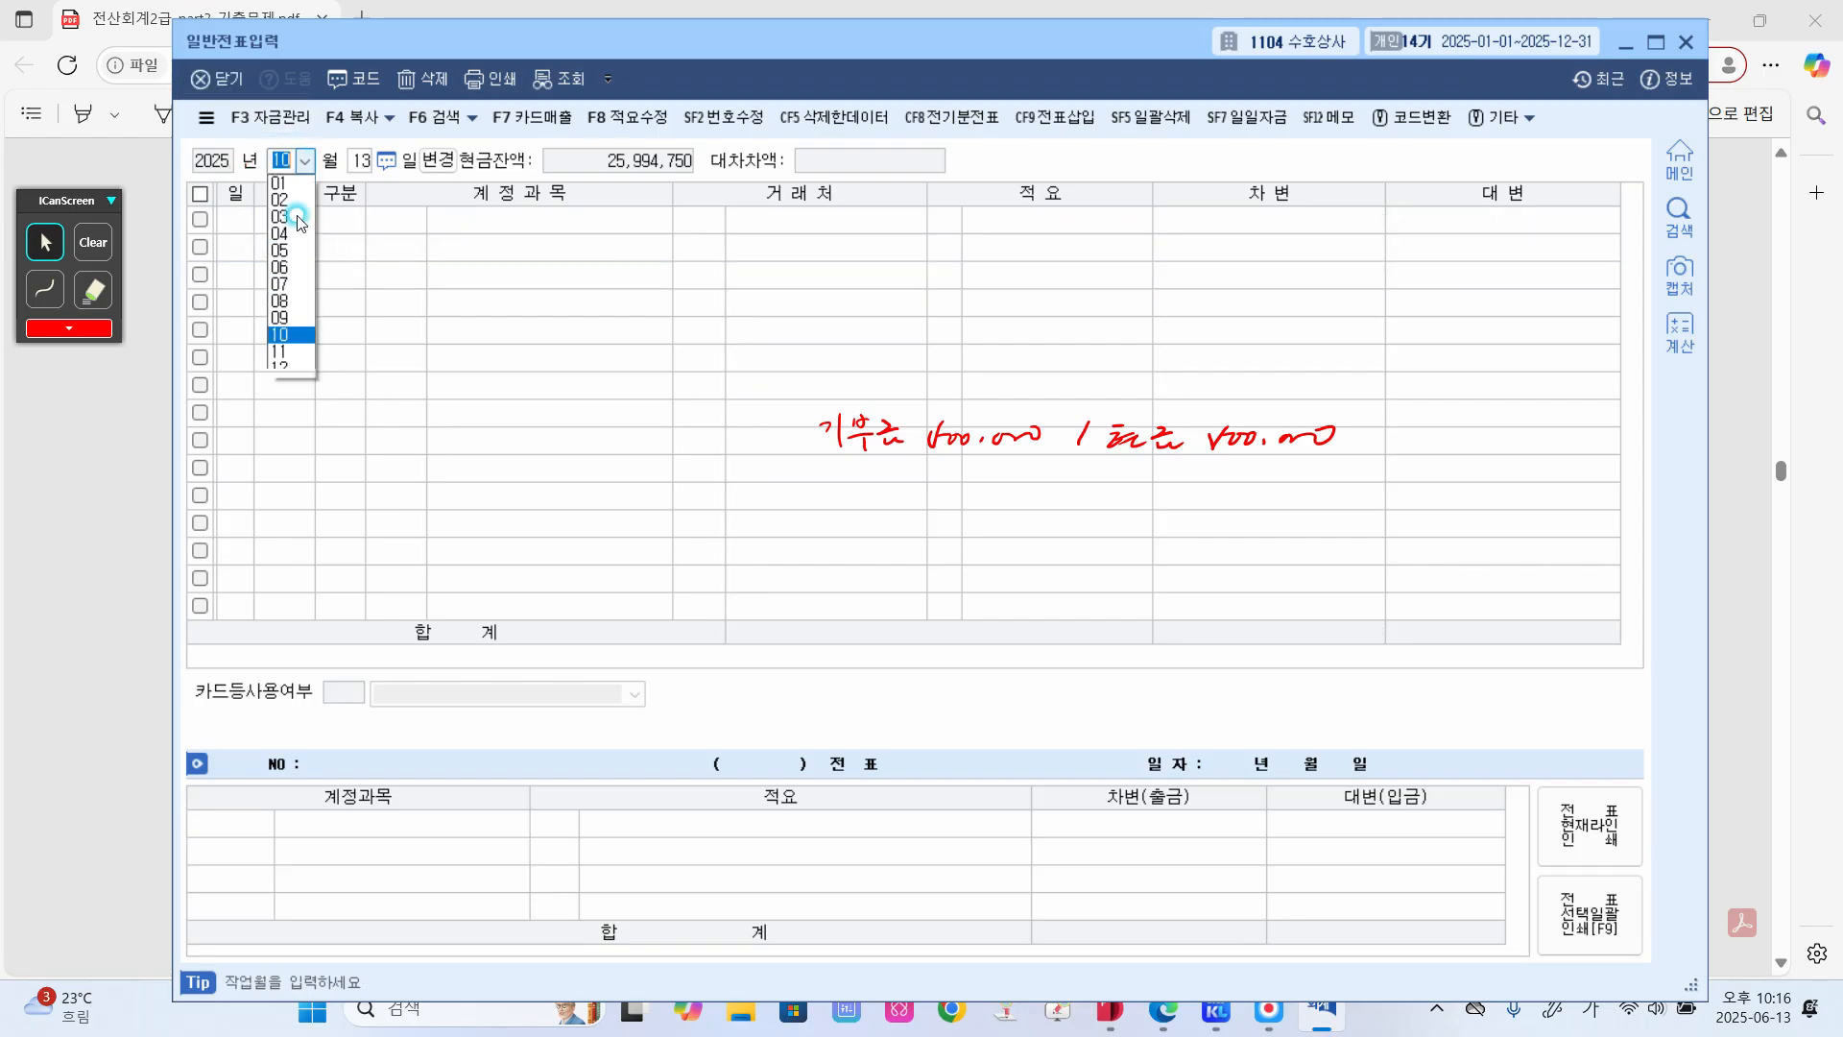
left_click(274, 351)
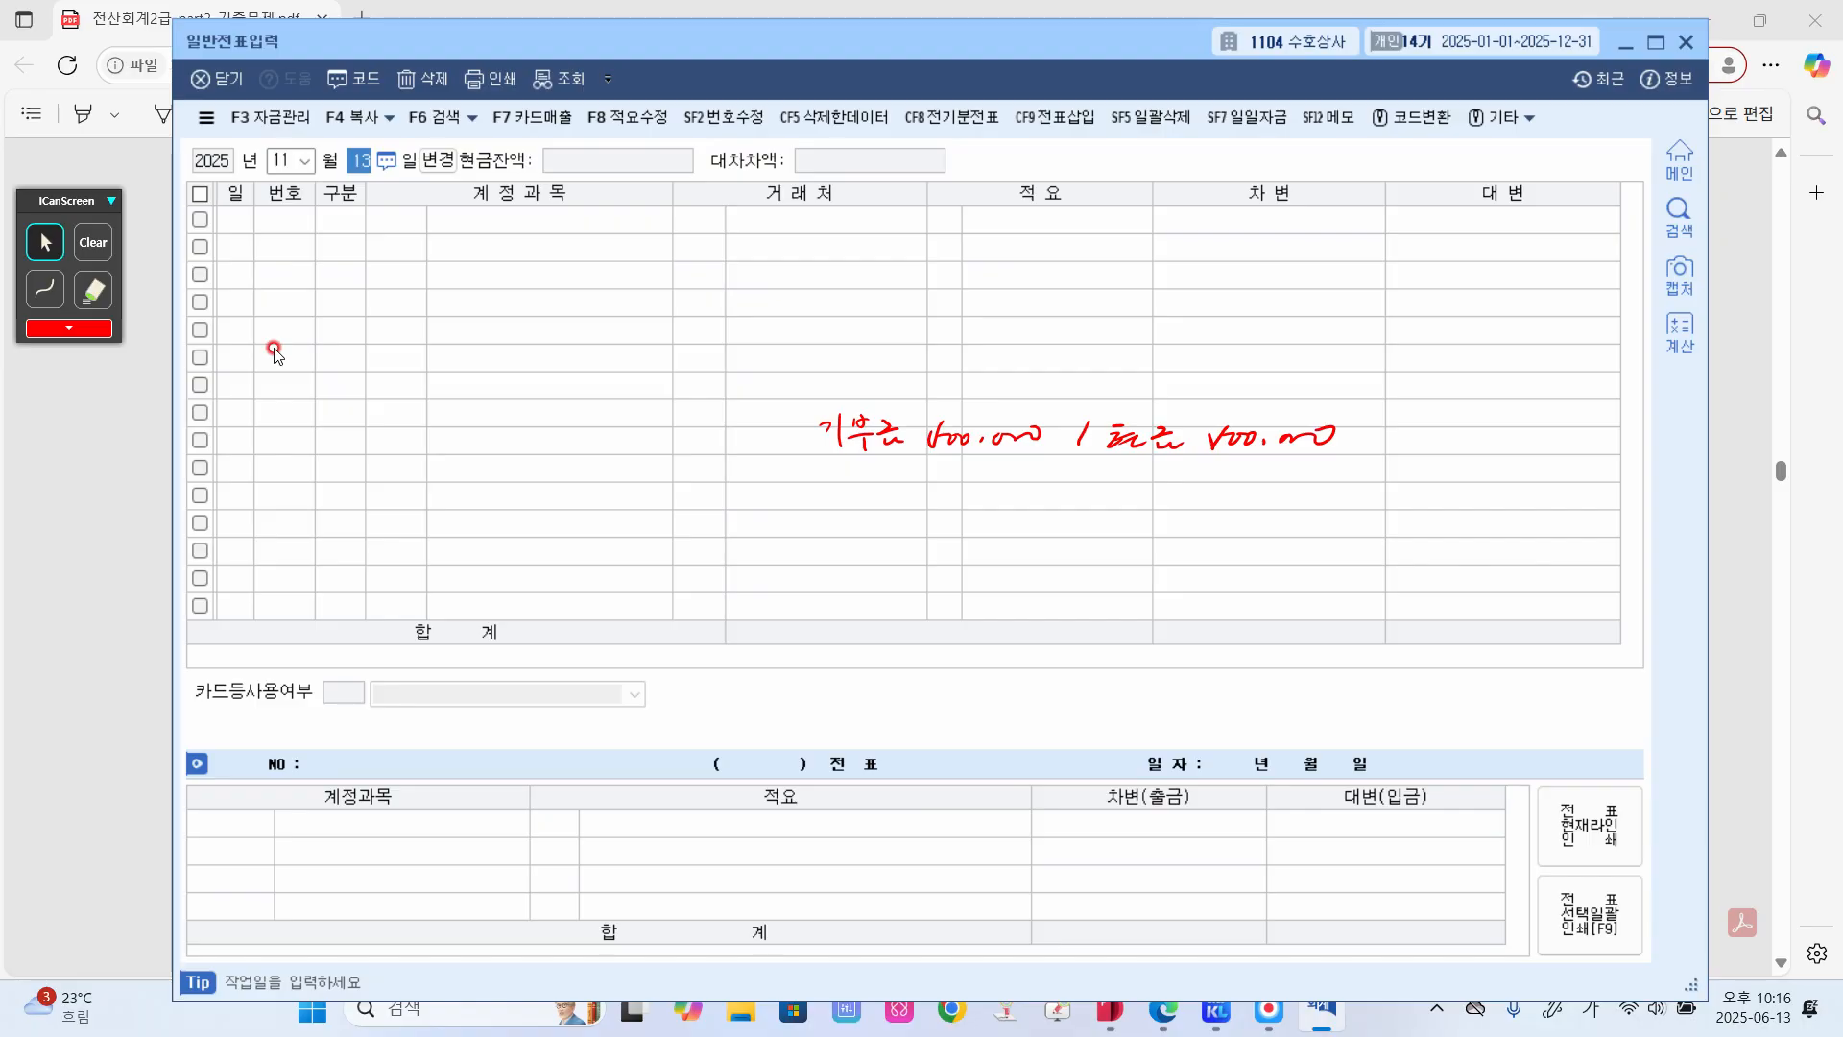
type("1")
key("Return")
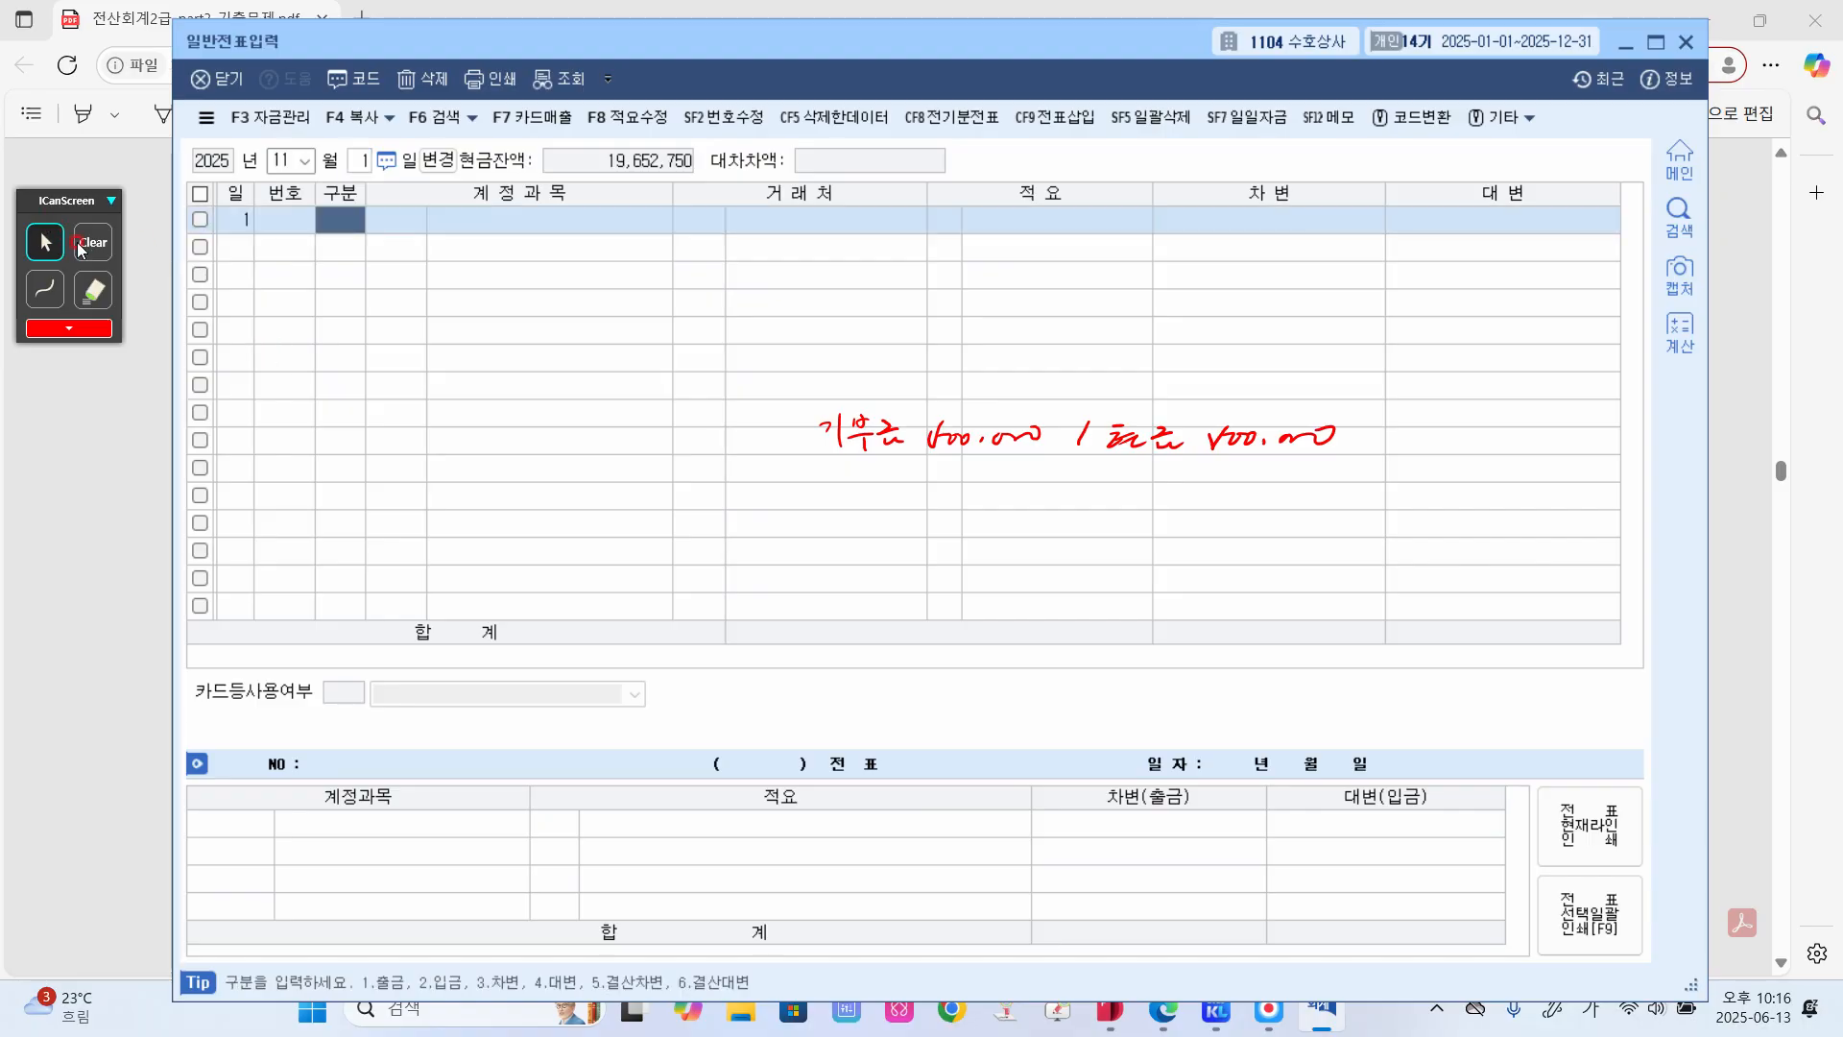
- Clear the old notes and handwrite transaction (8)'s entry on the exam PDF as 복.후.비 190,000 and 예수금 190,000 / 보.예 380,000
left_click(89, 249)
left_click(98, 427)
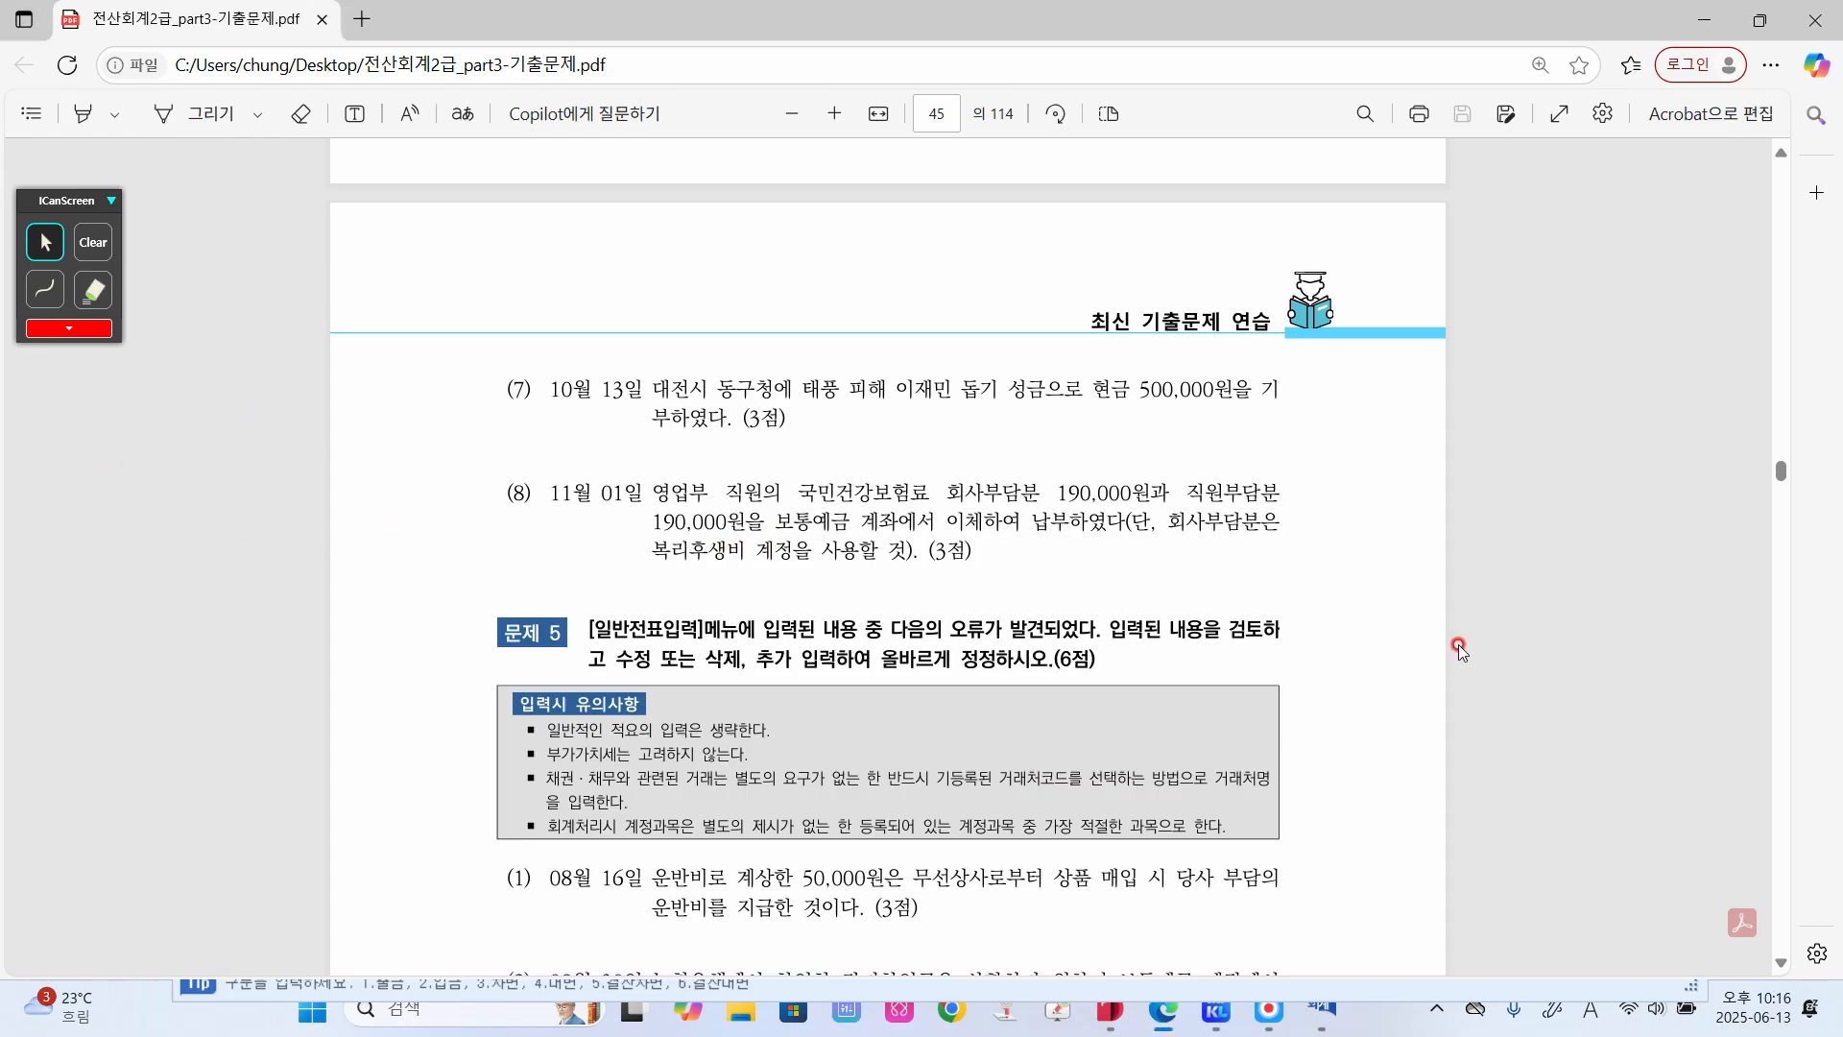
left_click(44, 289)
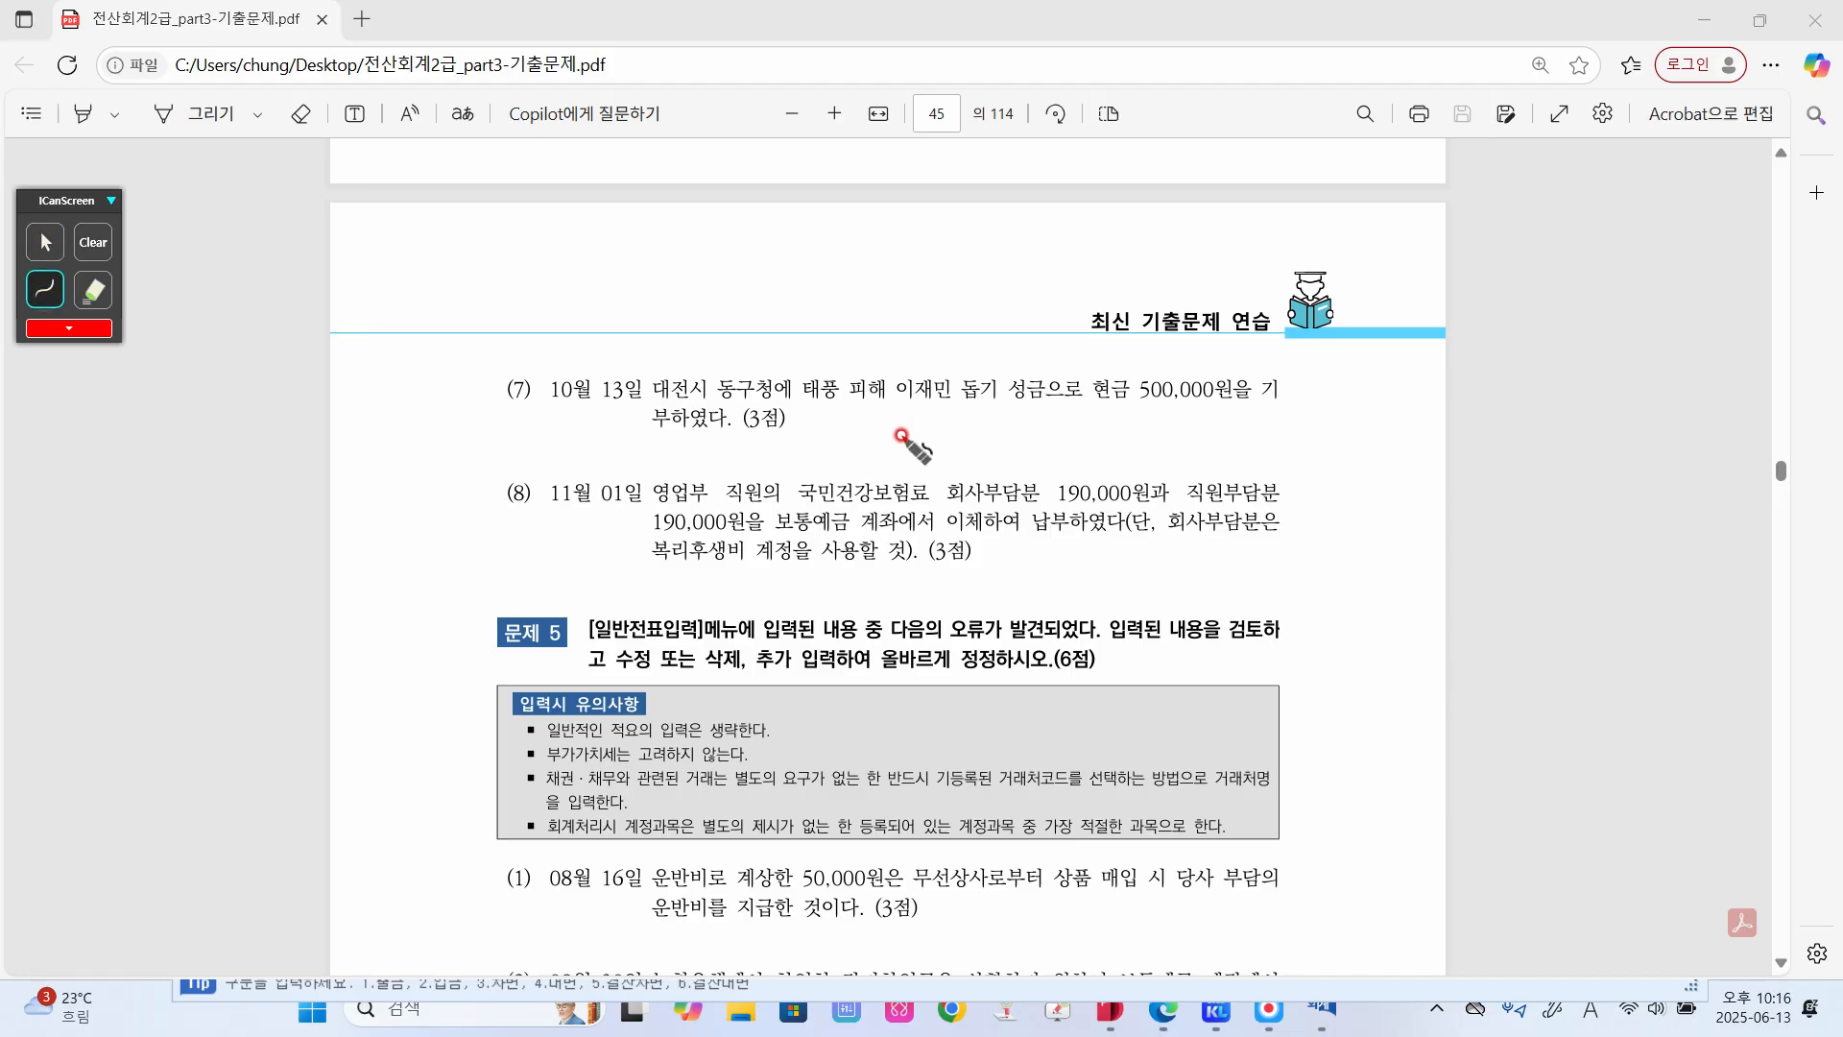
mouse_move(901, 415)
left_mouse_down()
mouse_move(893, 434)
mouse_move(946, 438)
mouse_move(1037, 415)
mouse_move(1041, 432)
mouse_move(1131, 426)
left_mouse_up()
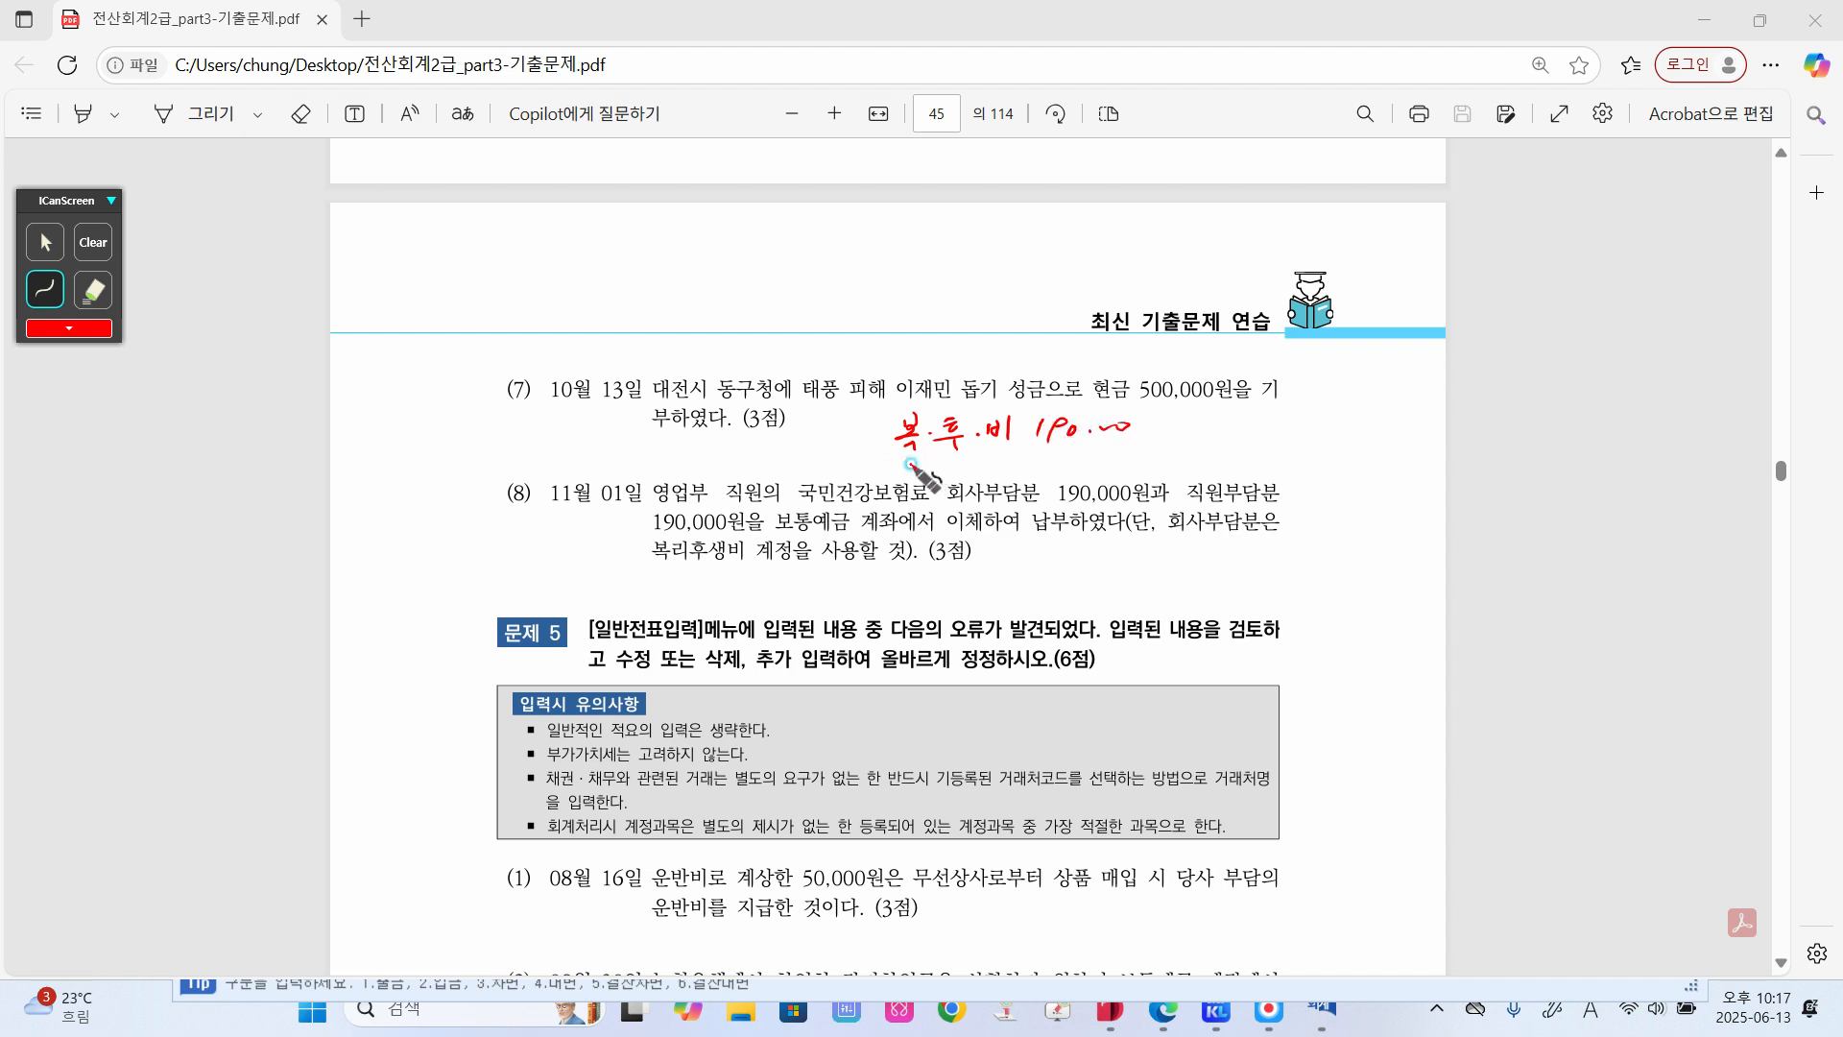
mouse_move(910, 464)
left_mouse_down()
mouse_move(1156, 472)
mouse_move(1233, 447)
left_mouse_up()
left_click(1032, 439)
left_click(1086, 471)
left_click(1219, 447)
left_click_drag(1236, 448, 1248, 451)
mouse_move(1249, 439)
left_mouse_down()
mouse_move(1257, 462)
mouse_move(1309, 462)
mouse_move(1320, 442)
left_mouse_up()
left_click_drag(1325, 451, 1390, 446)
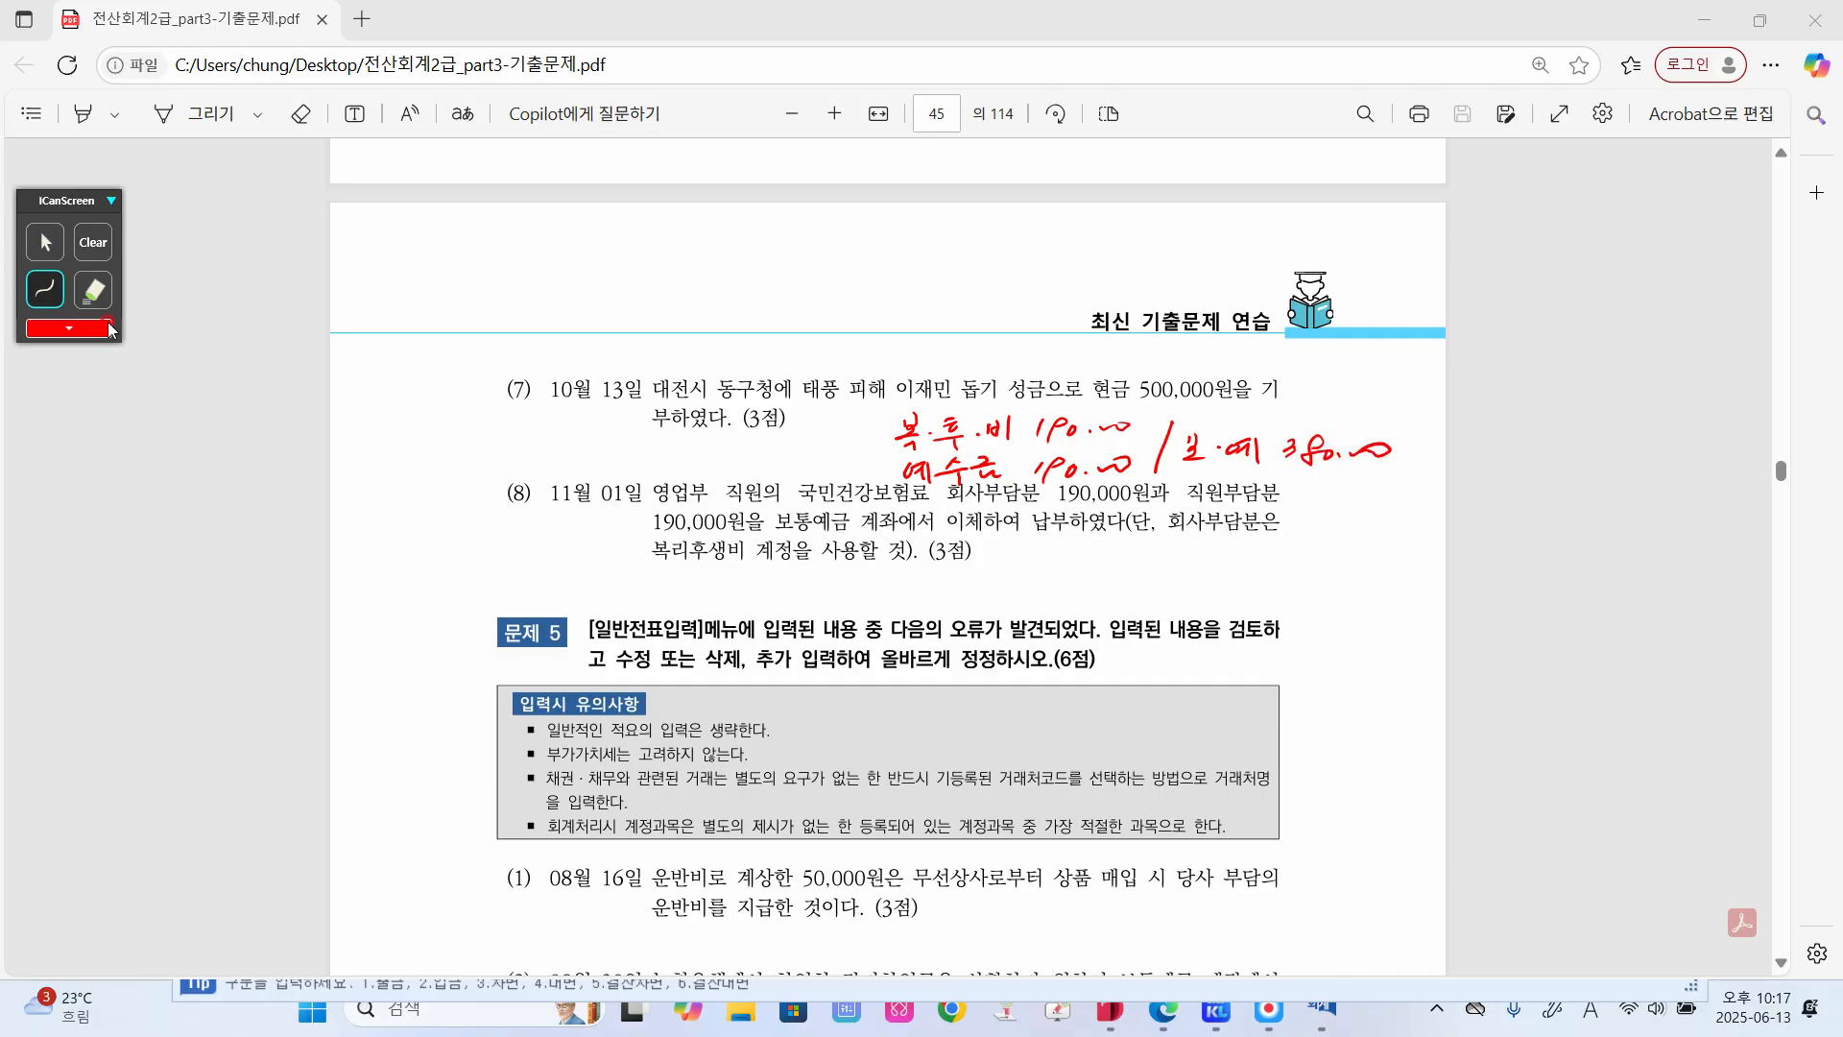
left_click(61, 245)
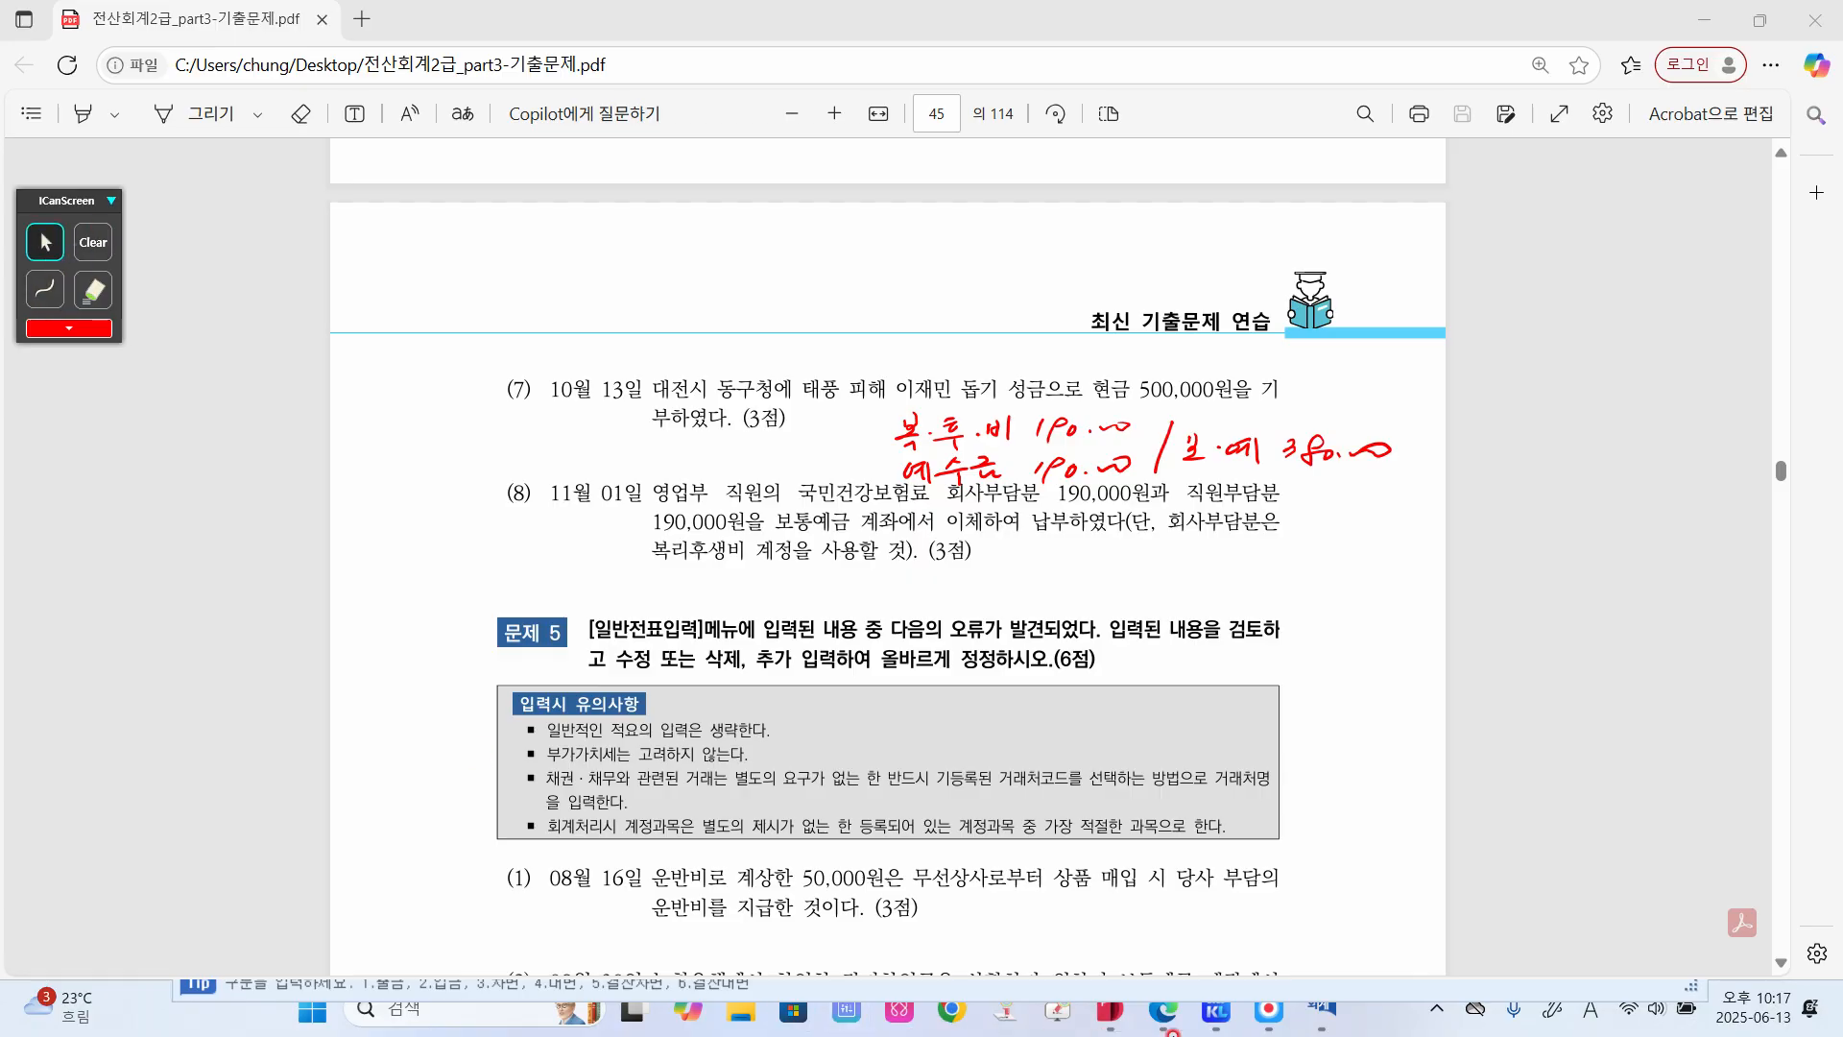
- Return to KcLep and add a November 1 차변 line for 0811 복리후생비 of 190,000 with no 거래처 or 적요
left_click(1322, 1008)
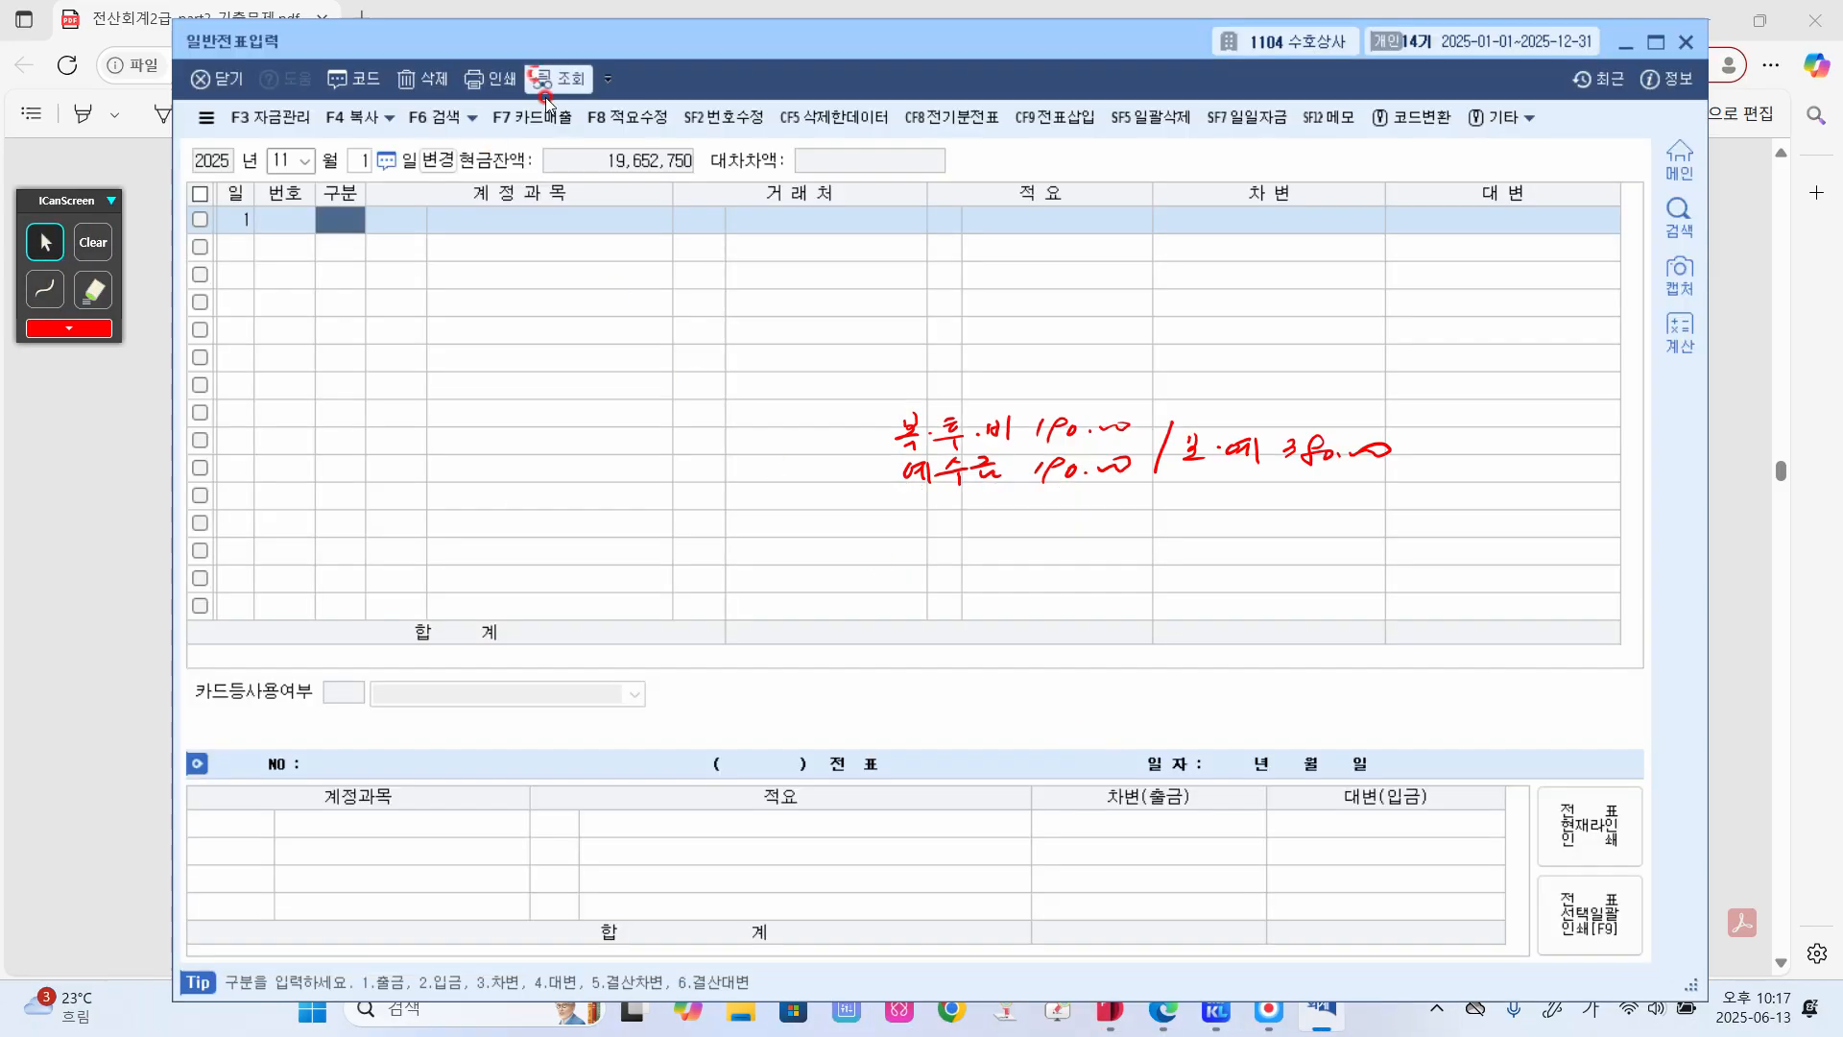
left_click(352, 215)
type("3")
key("Return")
type("811")
key("Return")
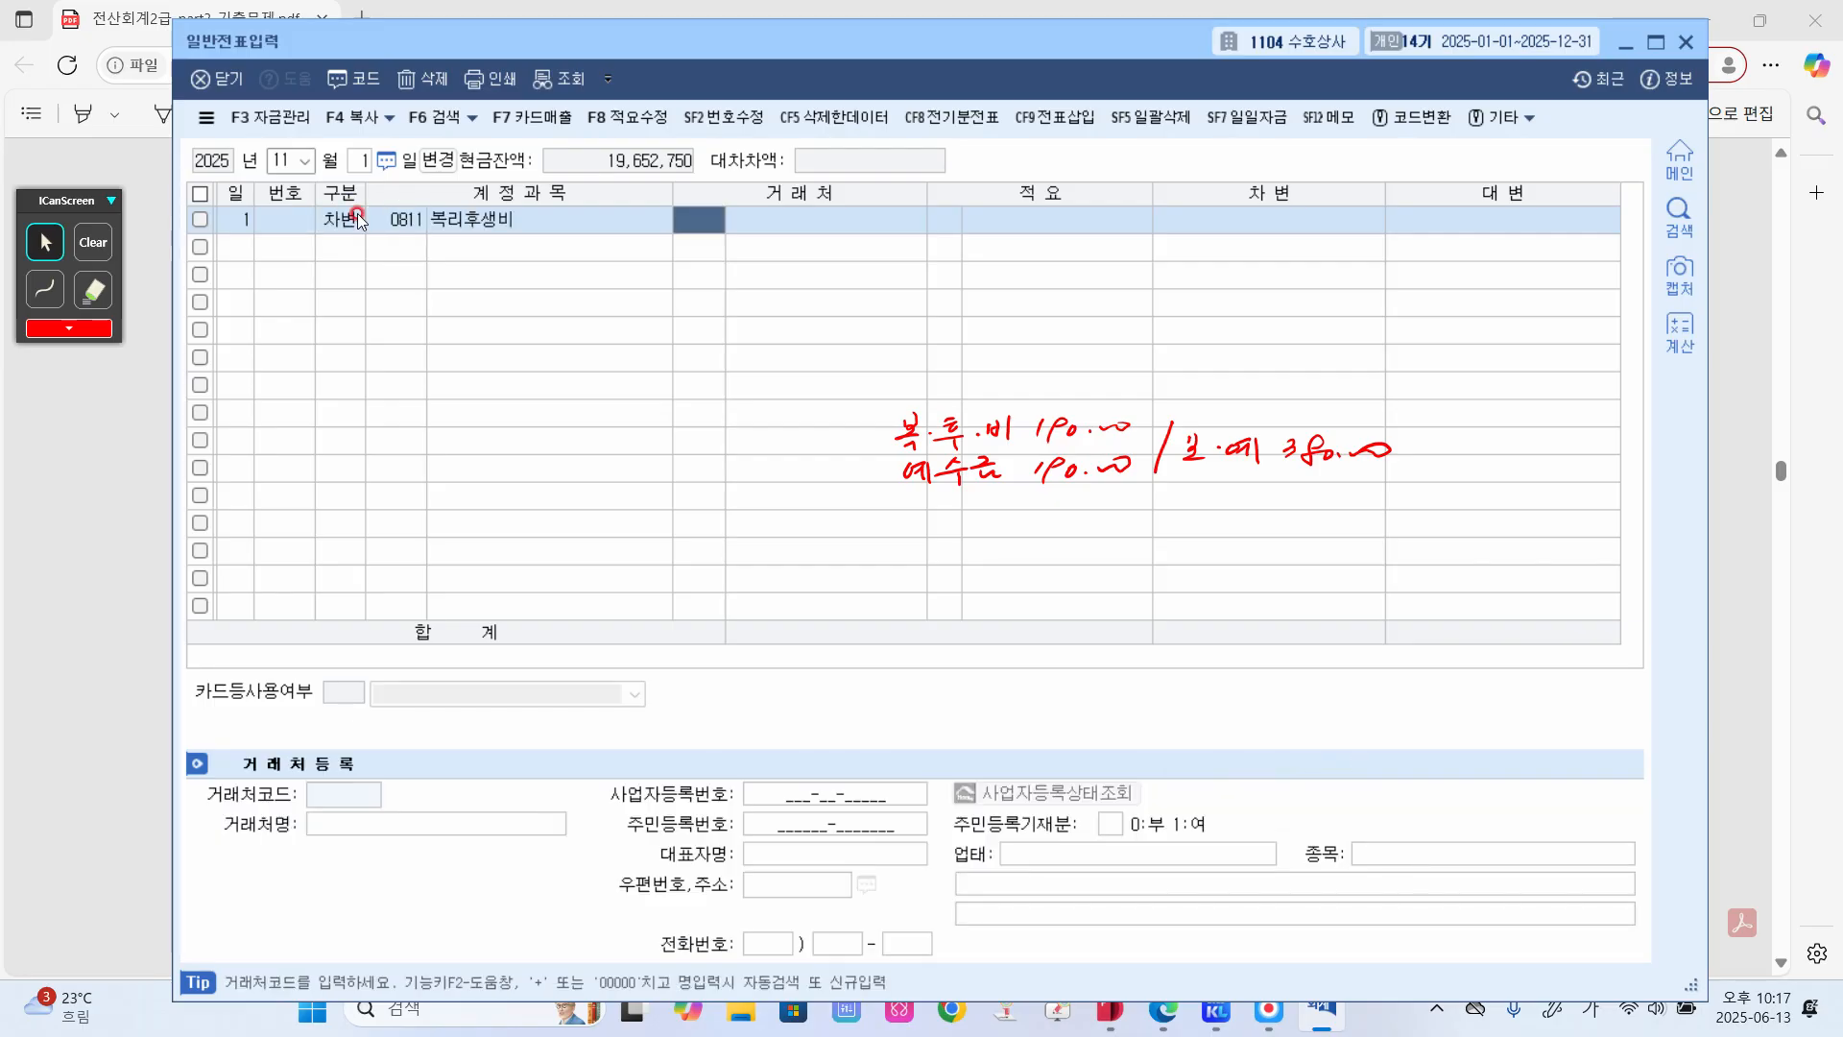
key("Return")
key("Return")
key("Return")
key("Return")
type("1900000")
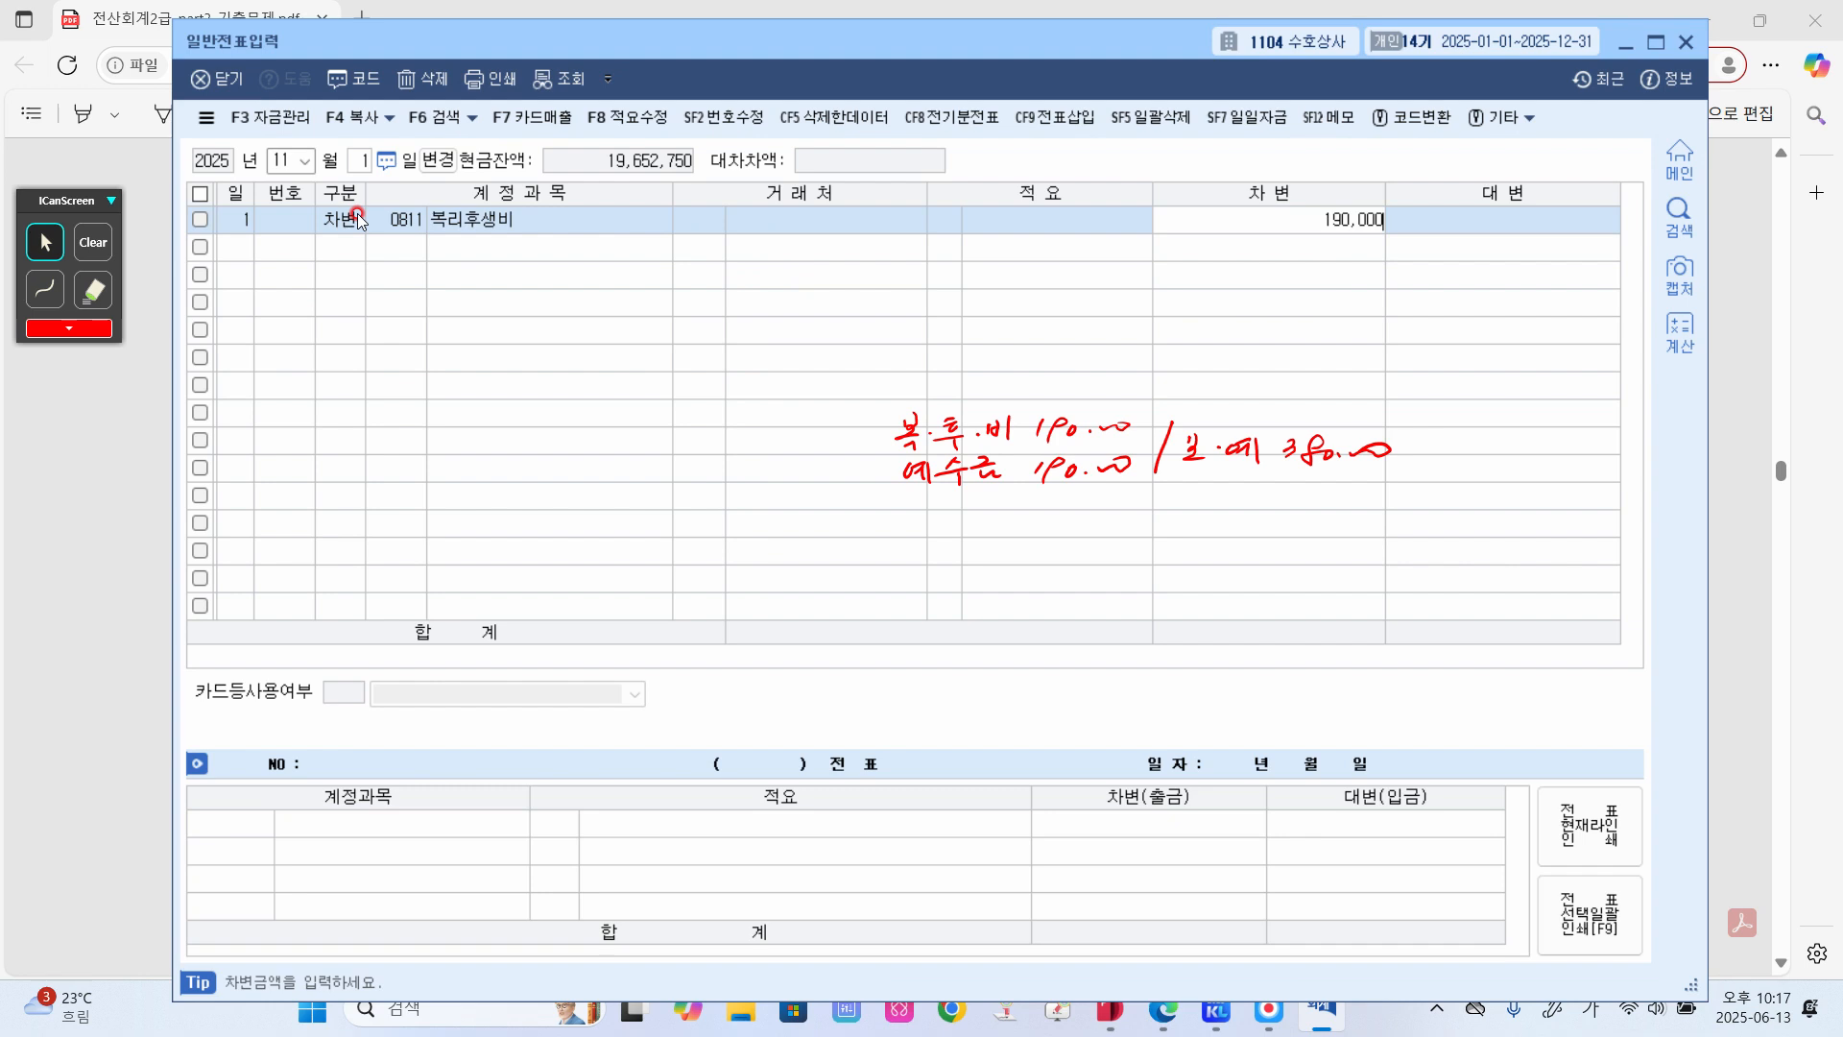
key("Return")
- Add a second November 1 차변 line for 0254 예수금 of 190,000 with no 거래처 or 적요
type("3")
key("Return")
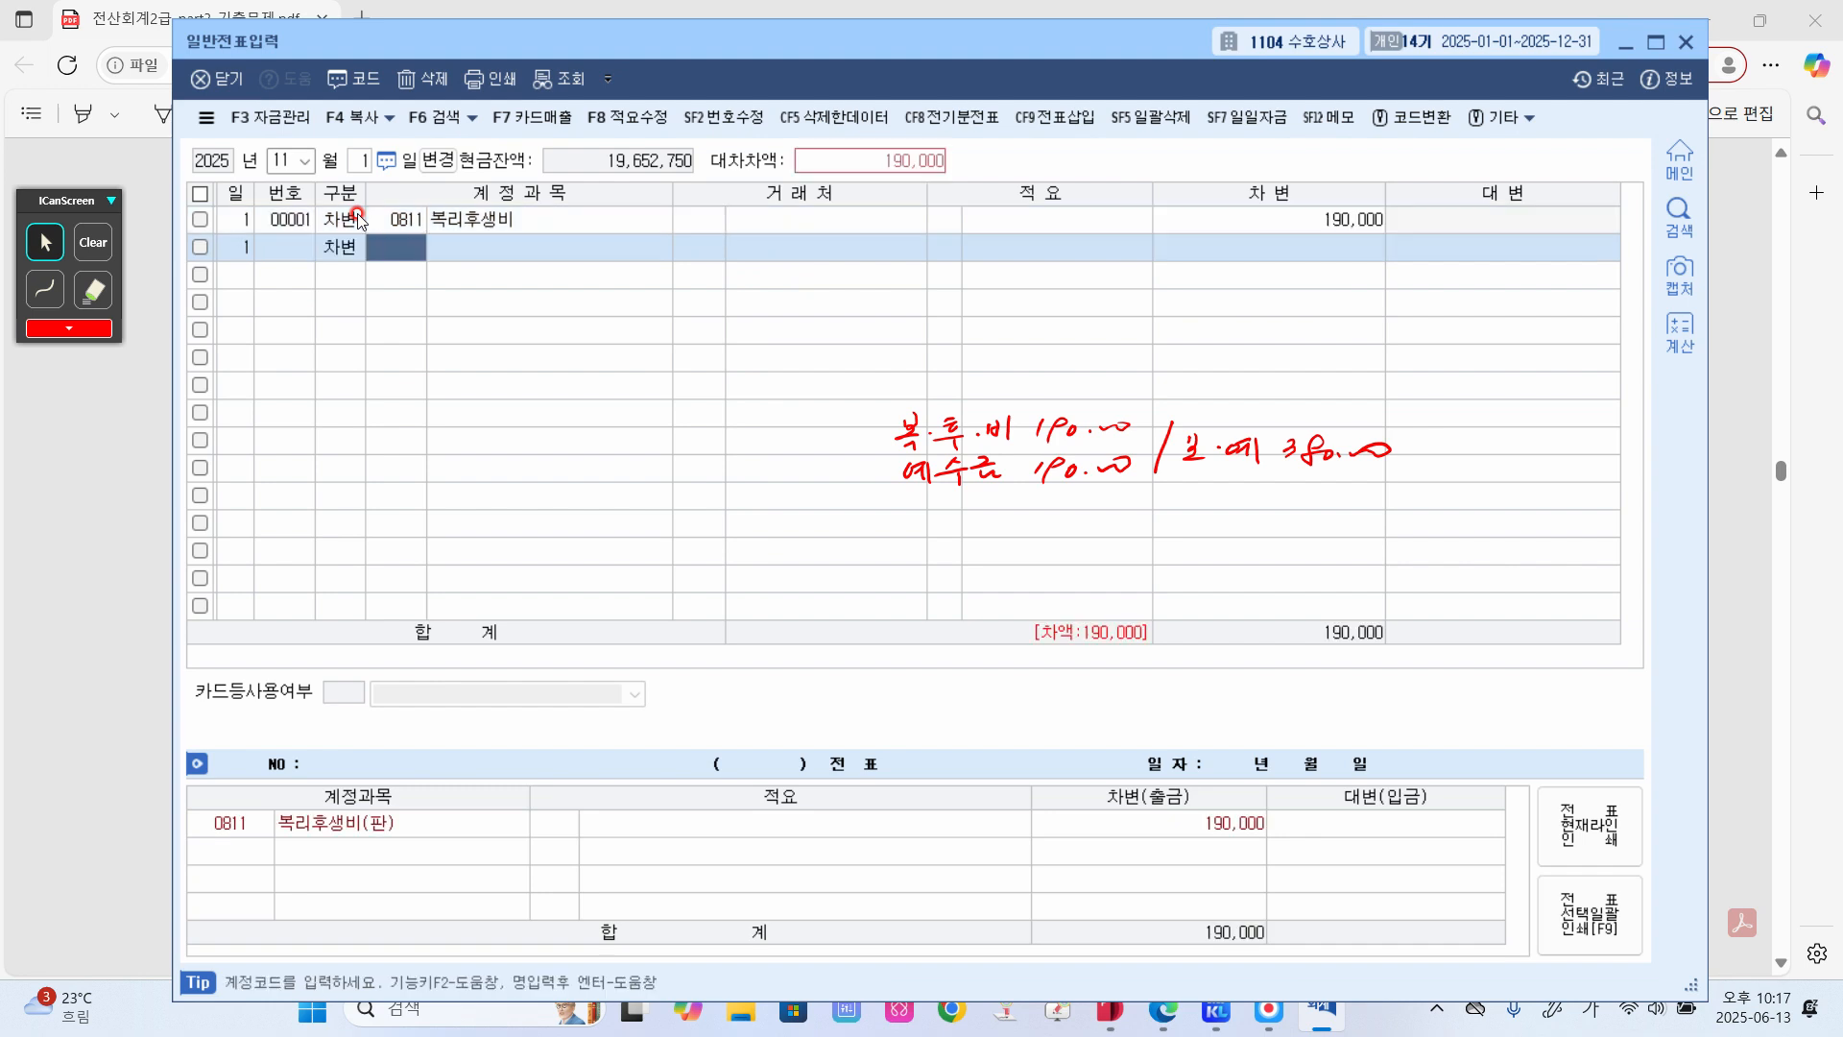
type("254")
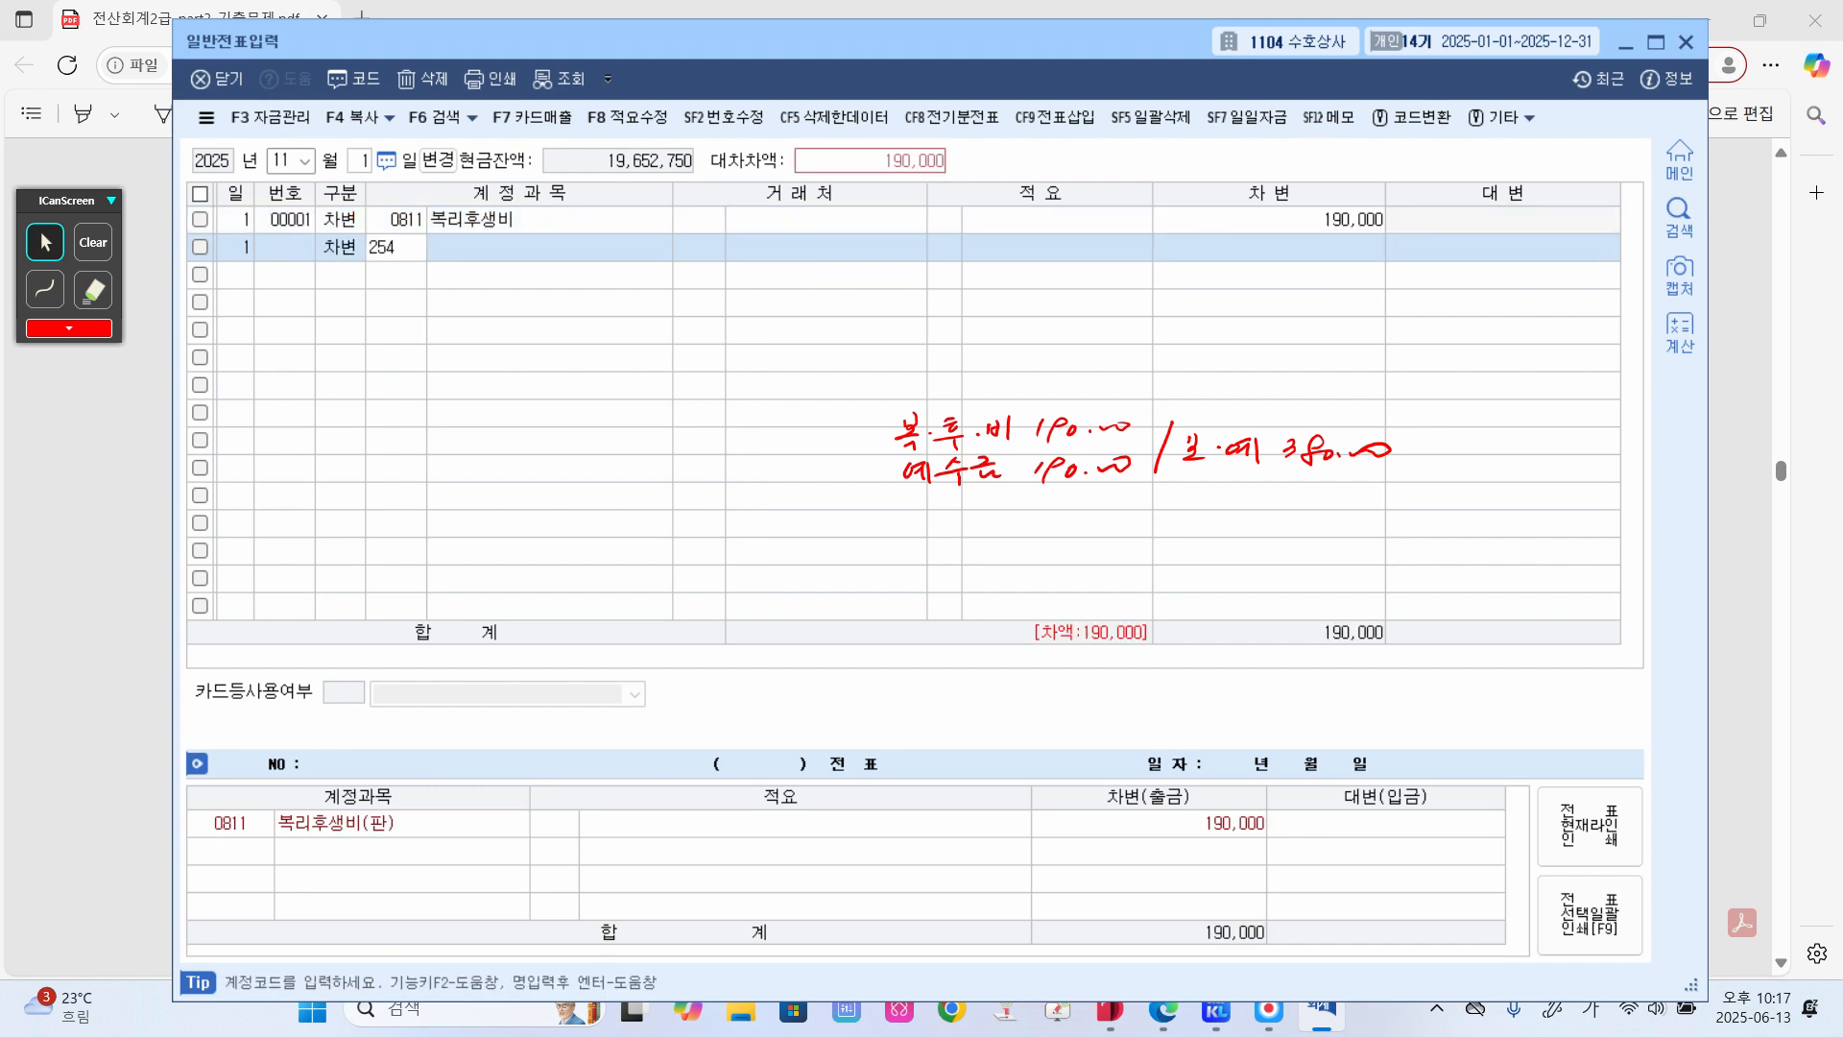
key("Return")
key("Return")
key("Return")
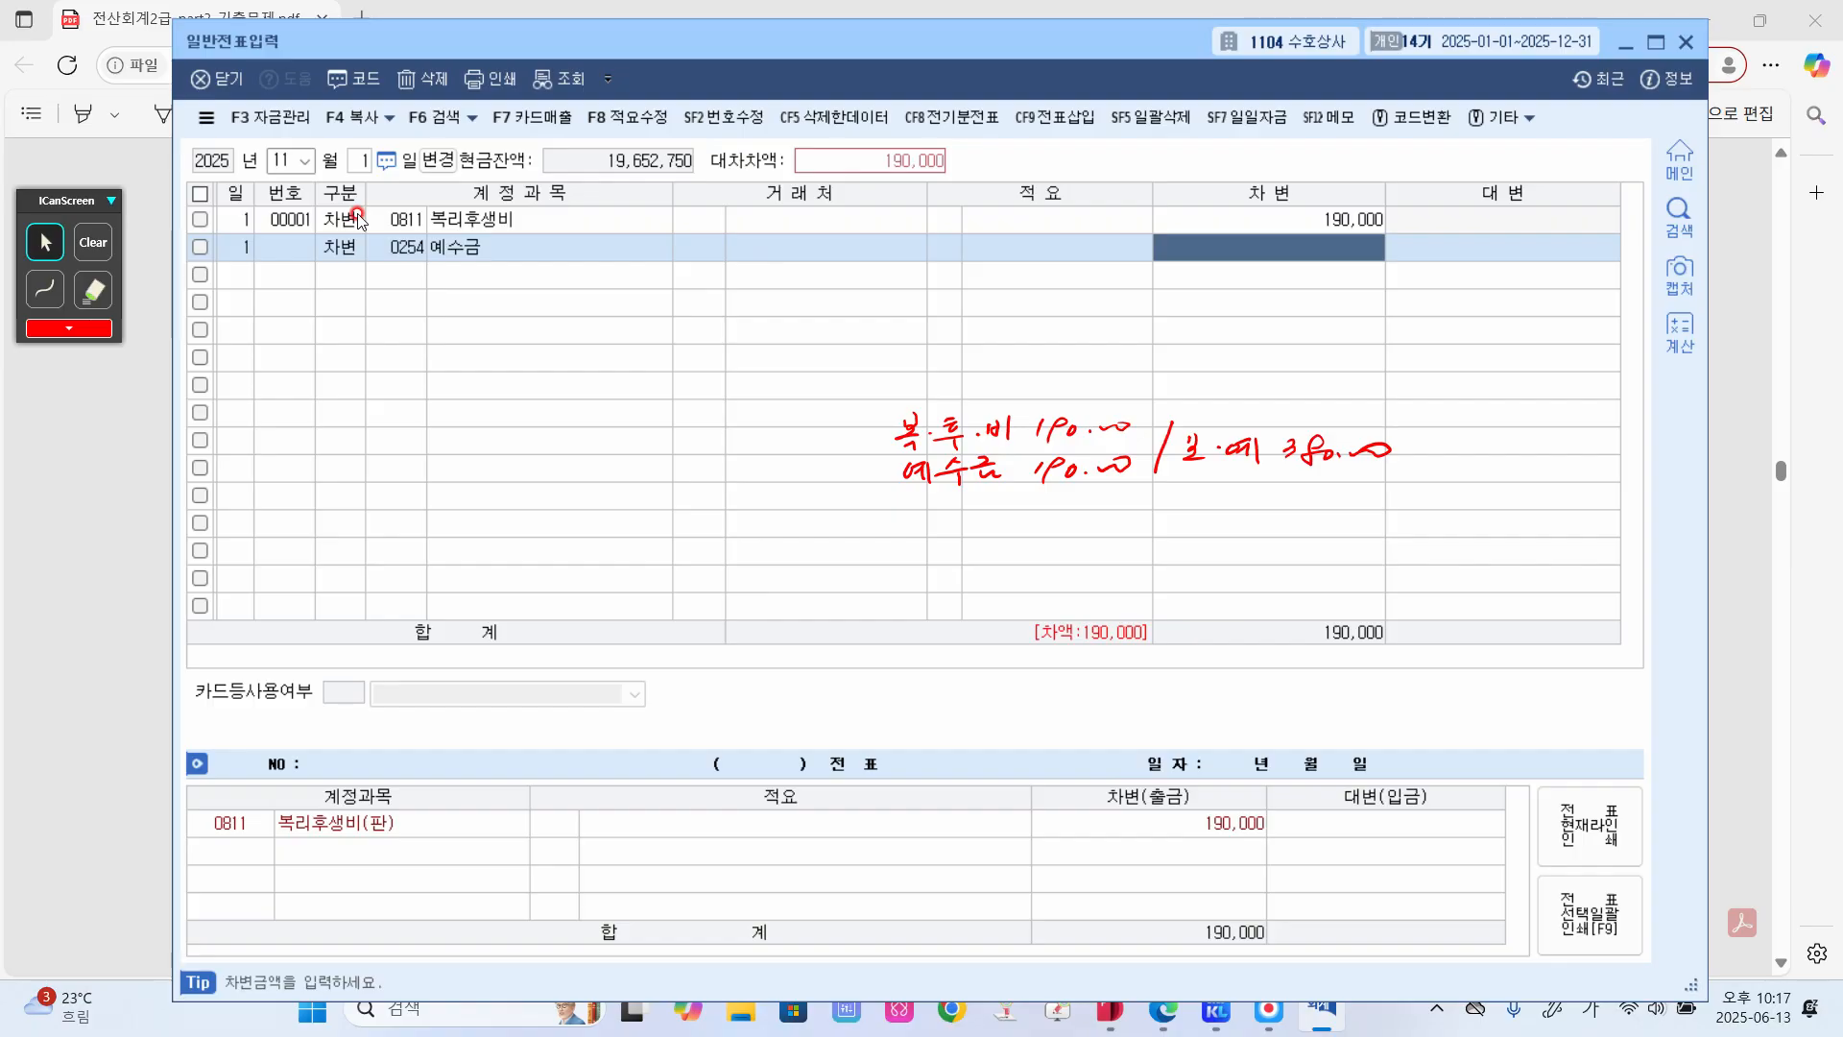
type("1900000")
key("Return")
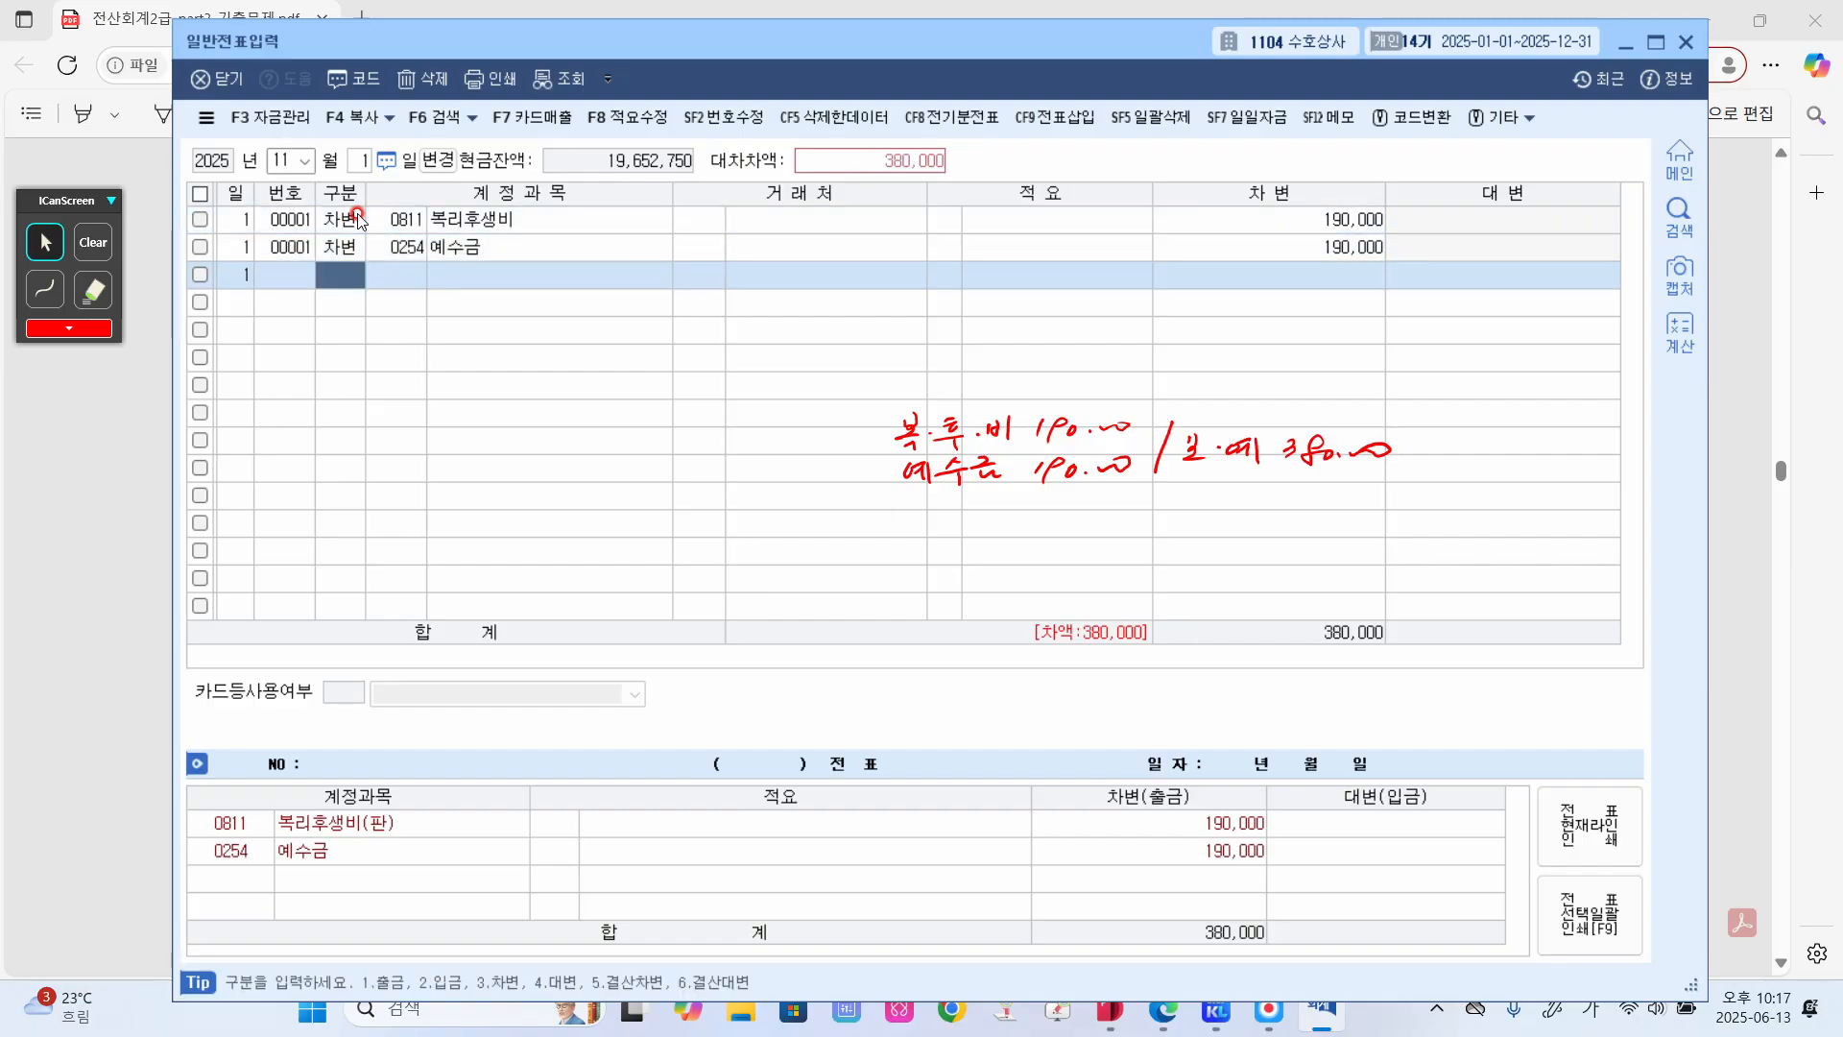
- Complete the November 1 voucher with a 대변 line for 0103 보통예금 of 380,000, leaving 거래처 and 적요 empty
type("4")
key("Return")
type("103")
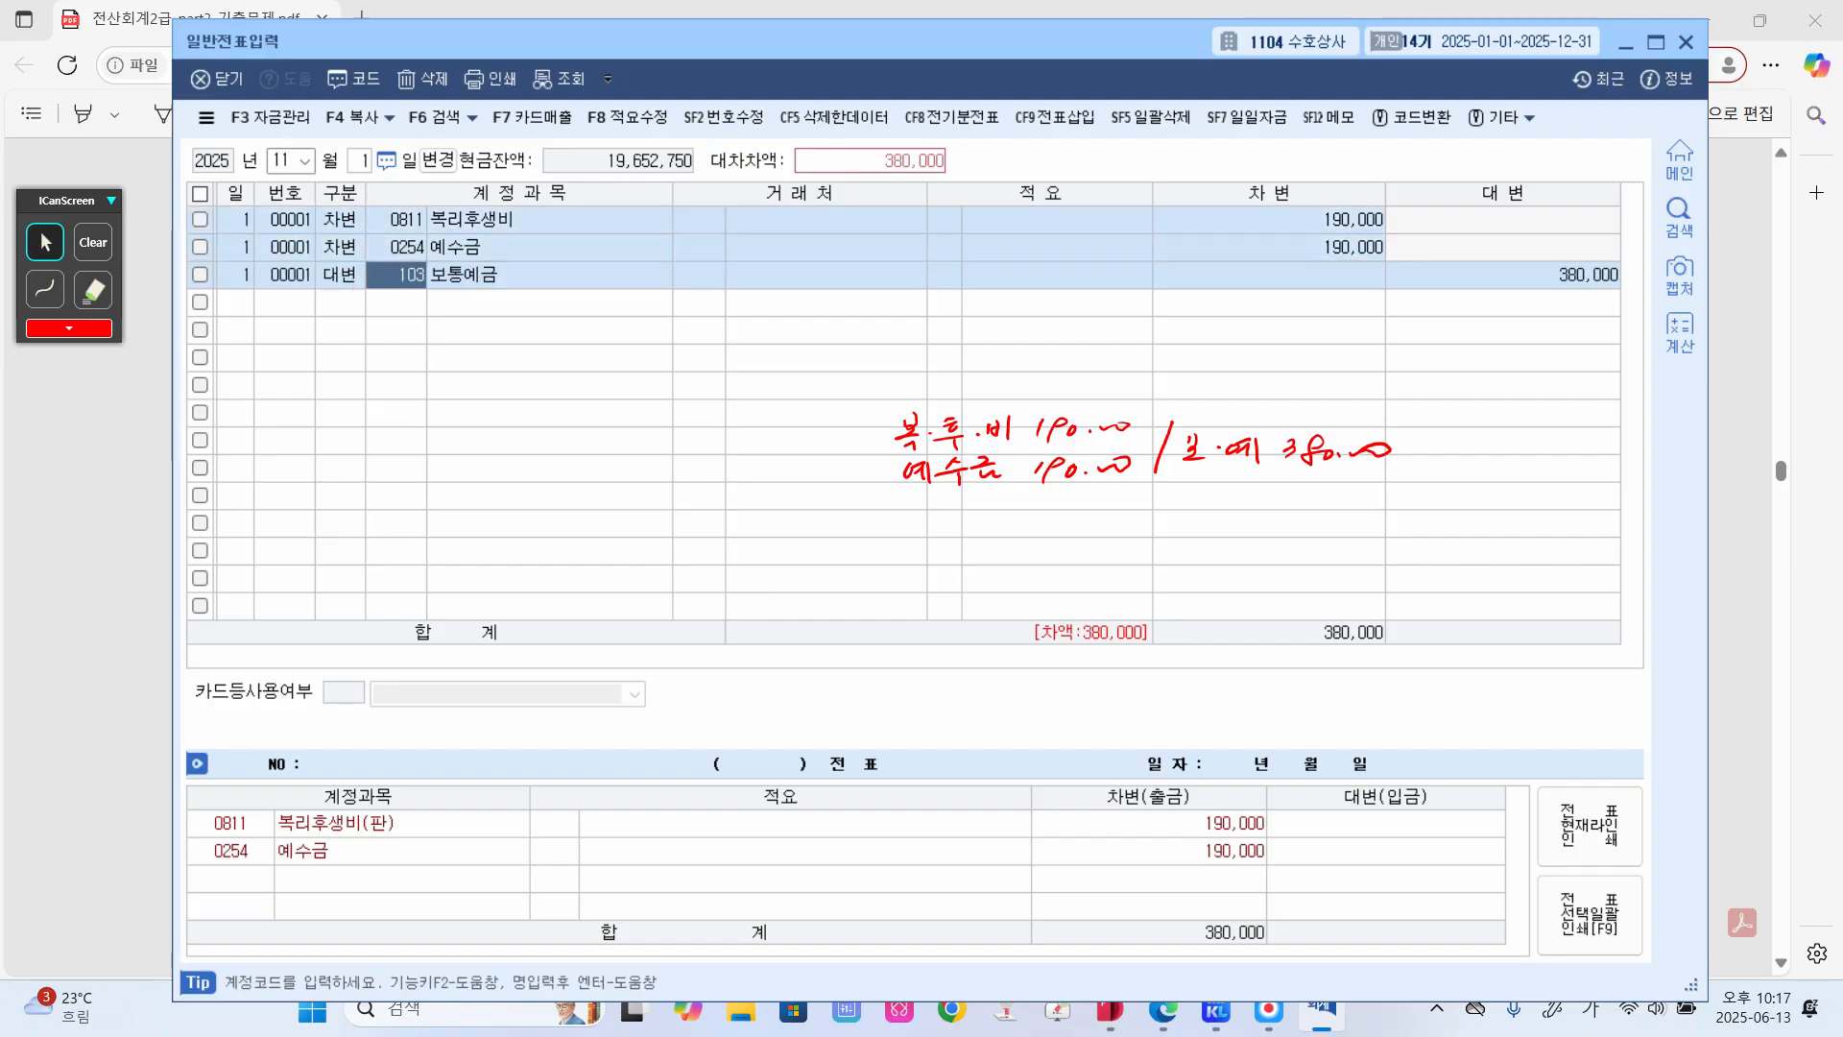
key("Return")
key("Return")
key("Return")
key("Return")
key("Return")
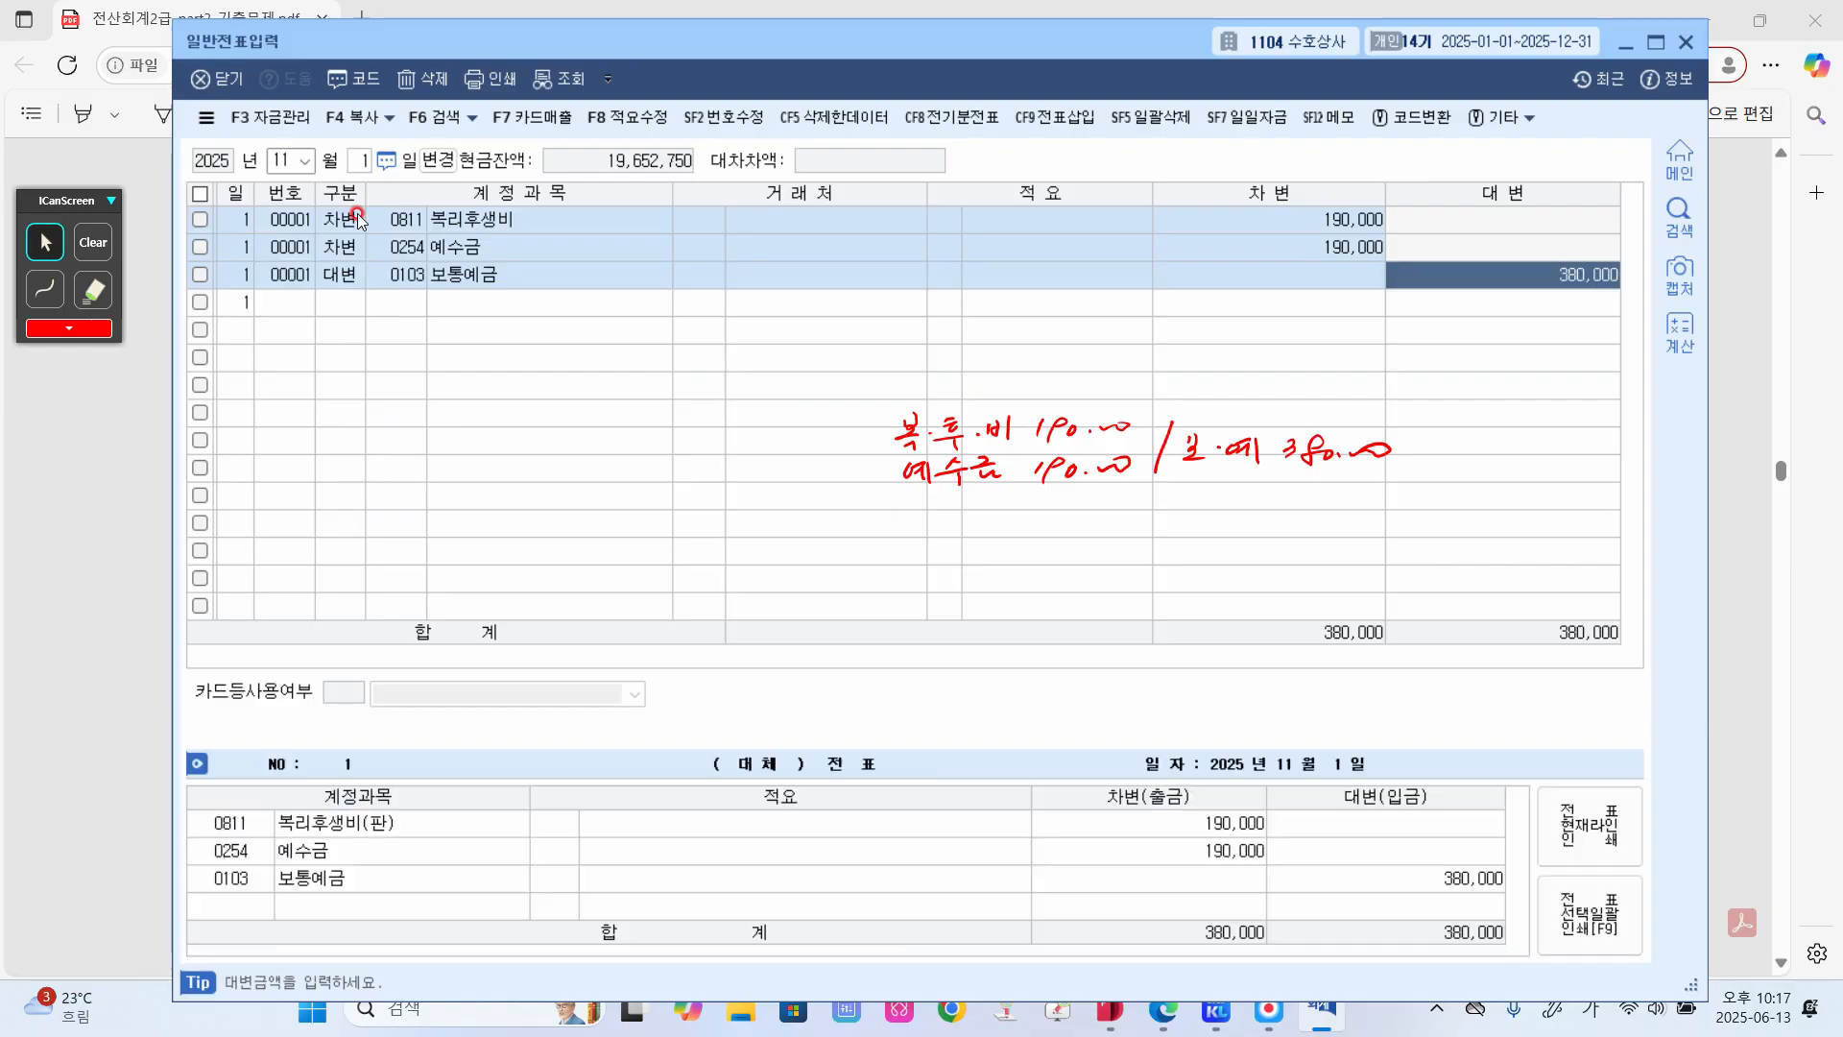
key("Return")
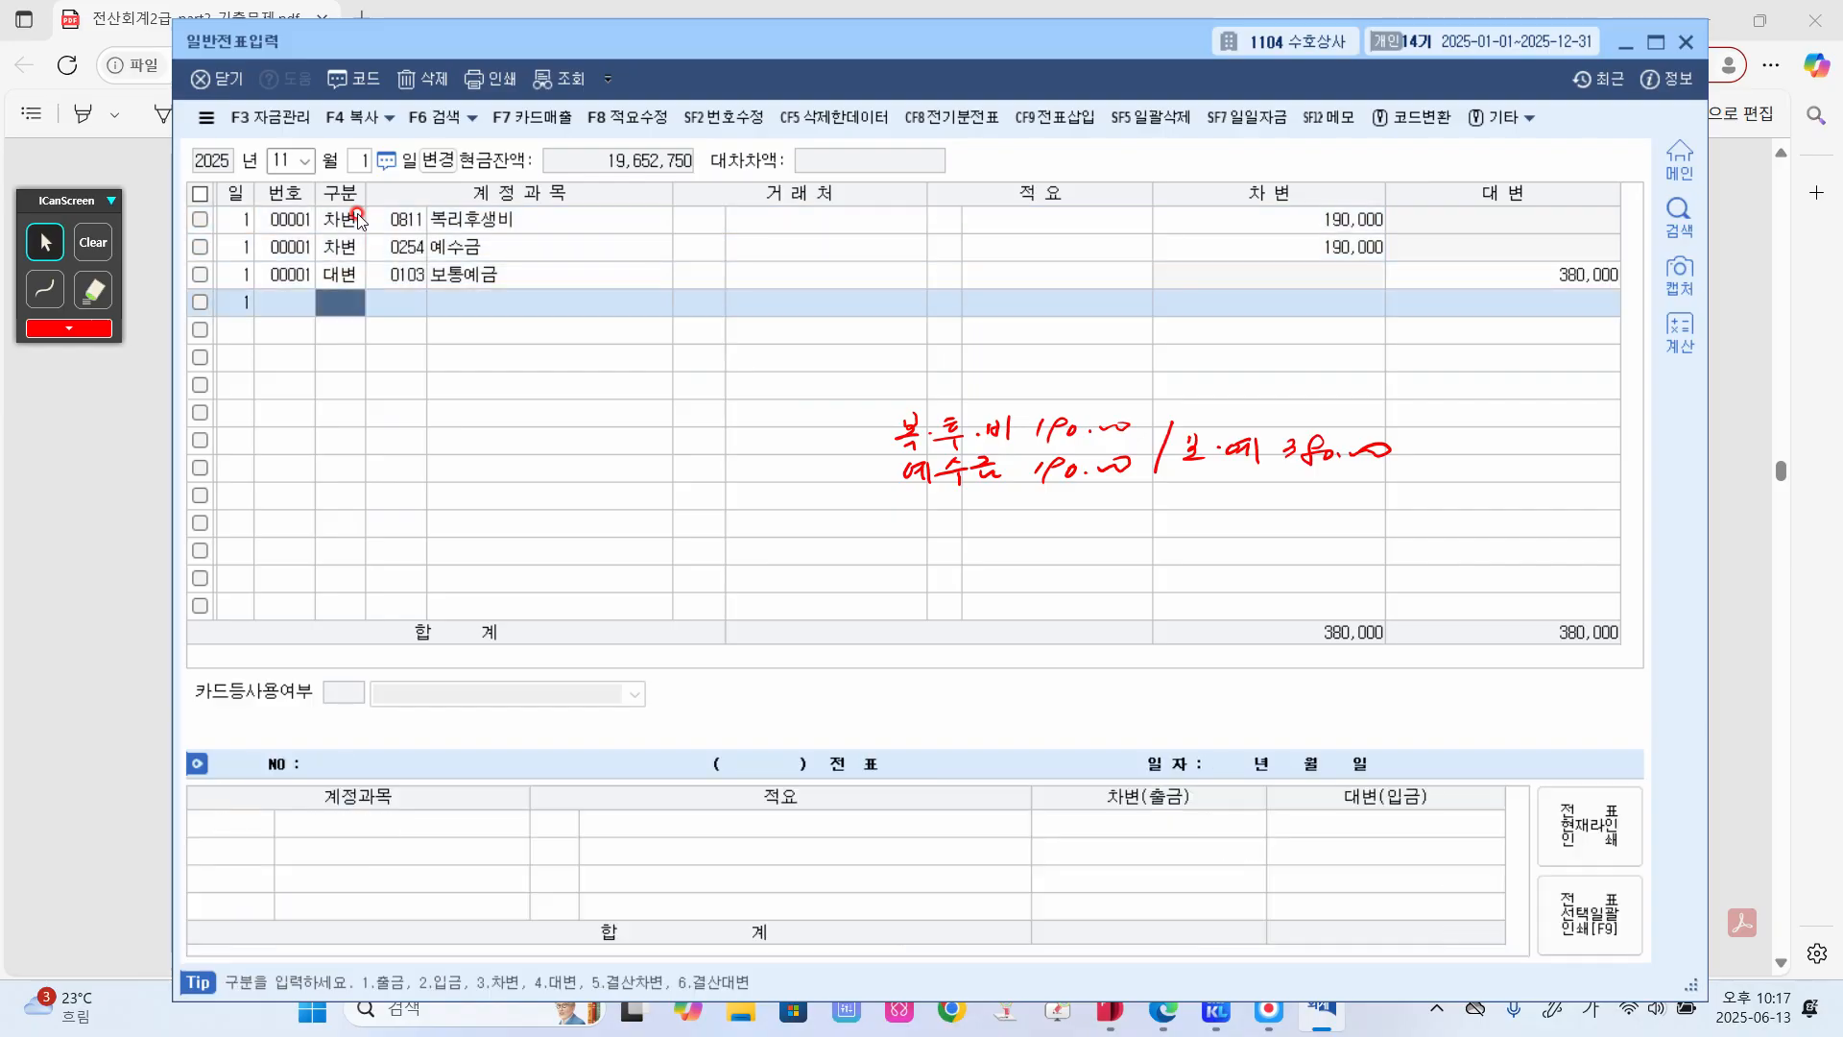
- Clear the handwritten notes and bring up 문제 5 on the exam PDF
left_click(93, 242)
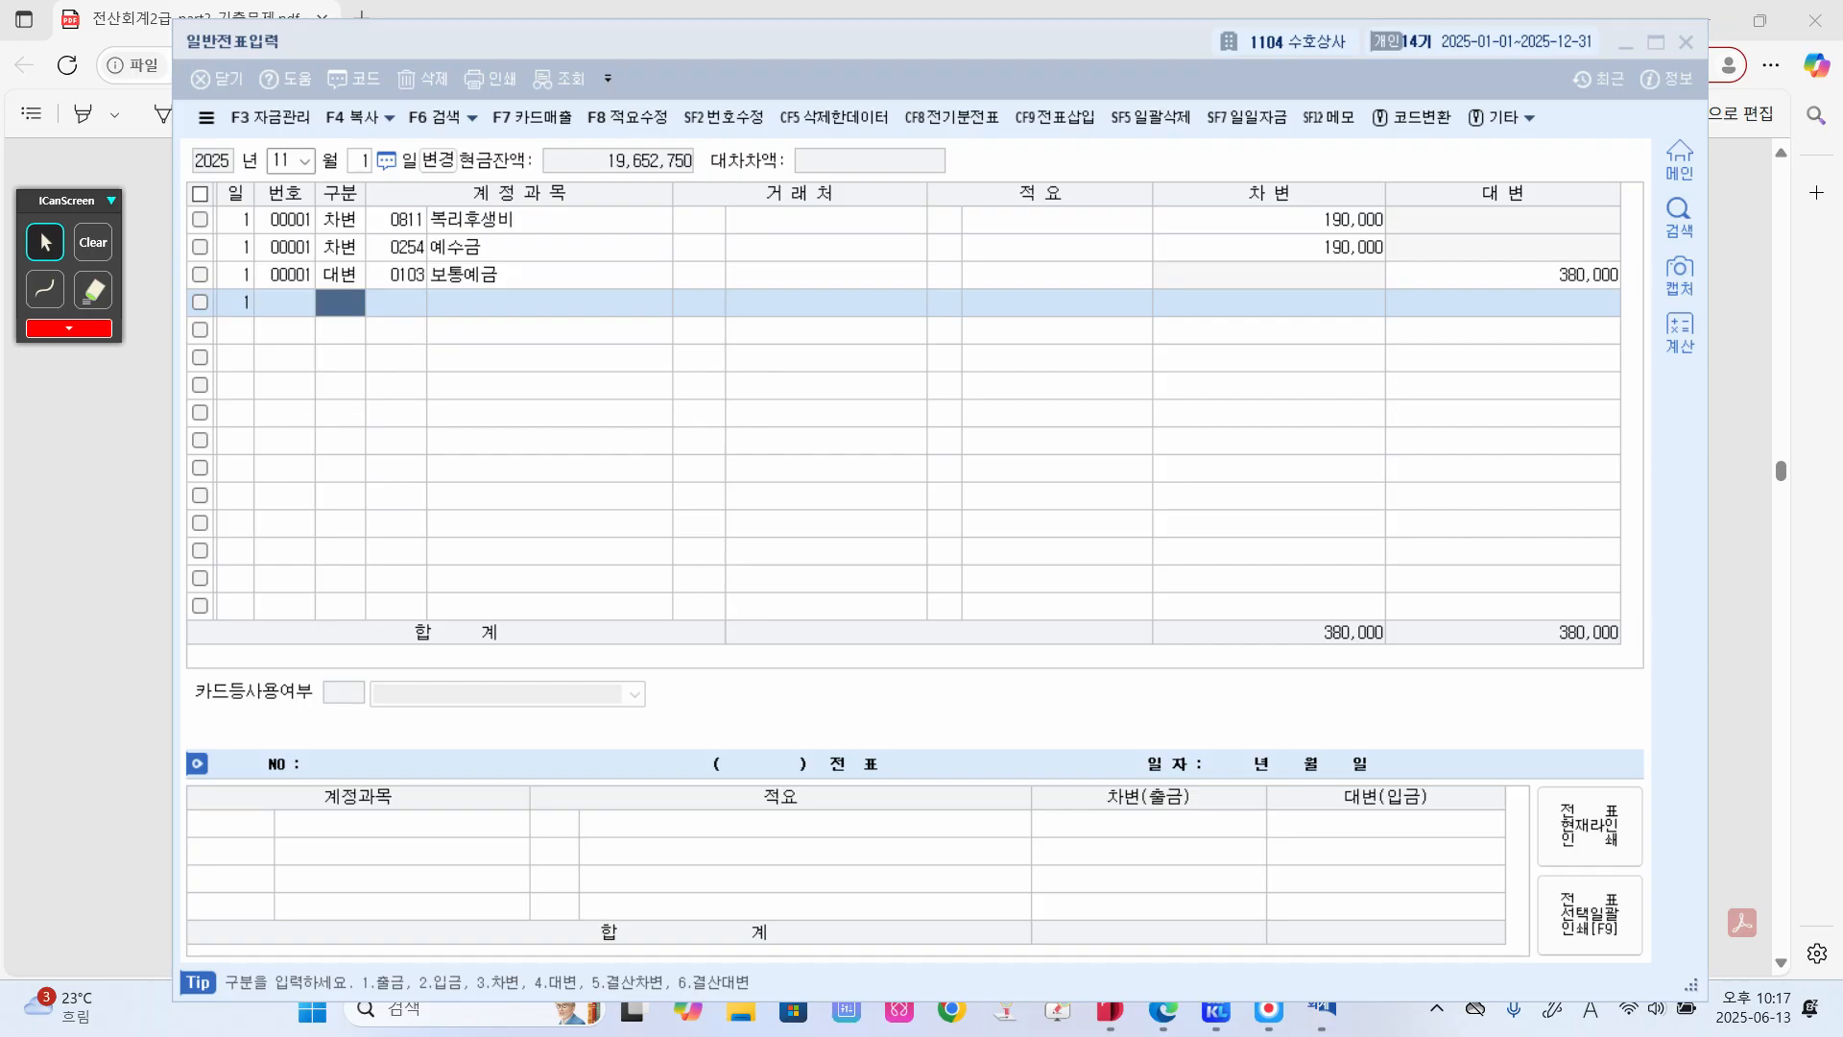
left_click(113, 666)
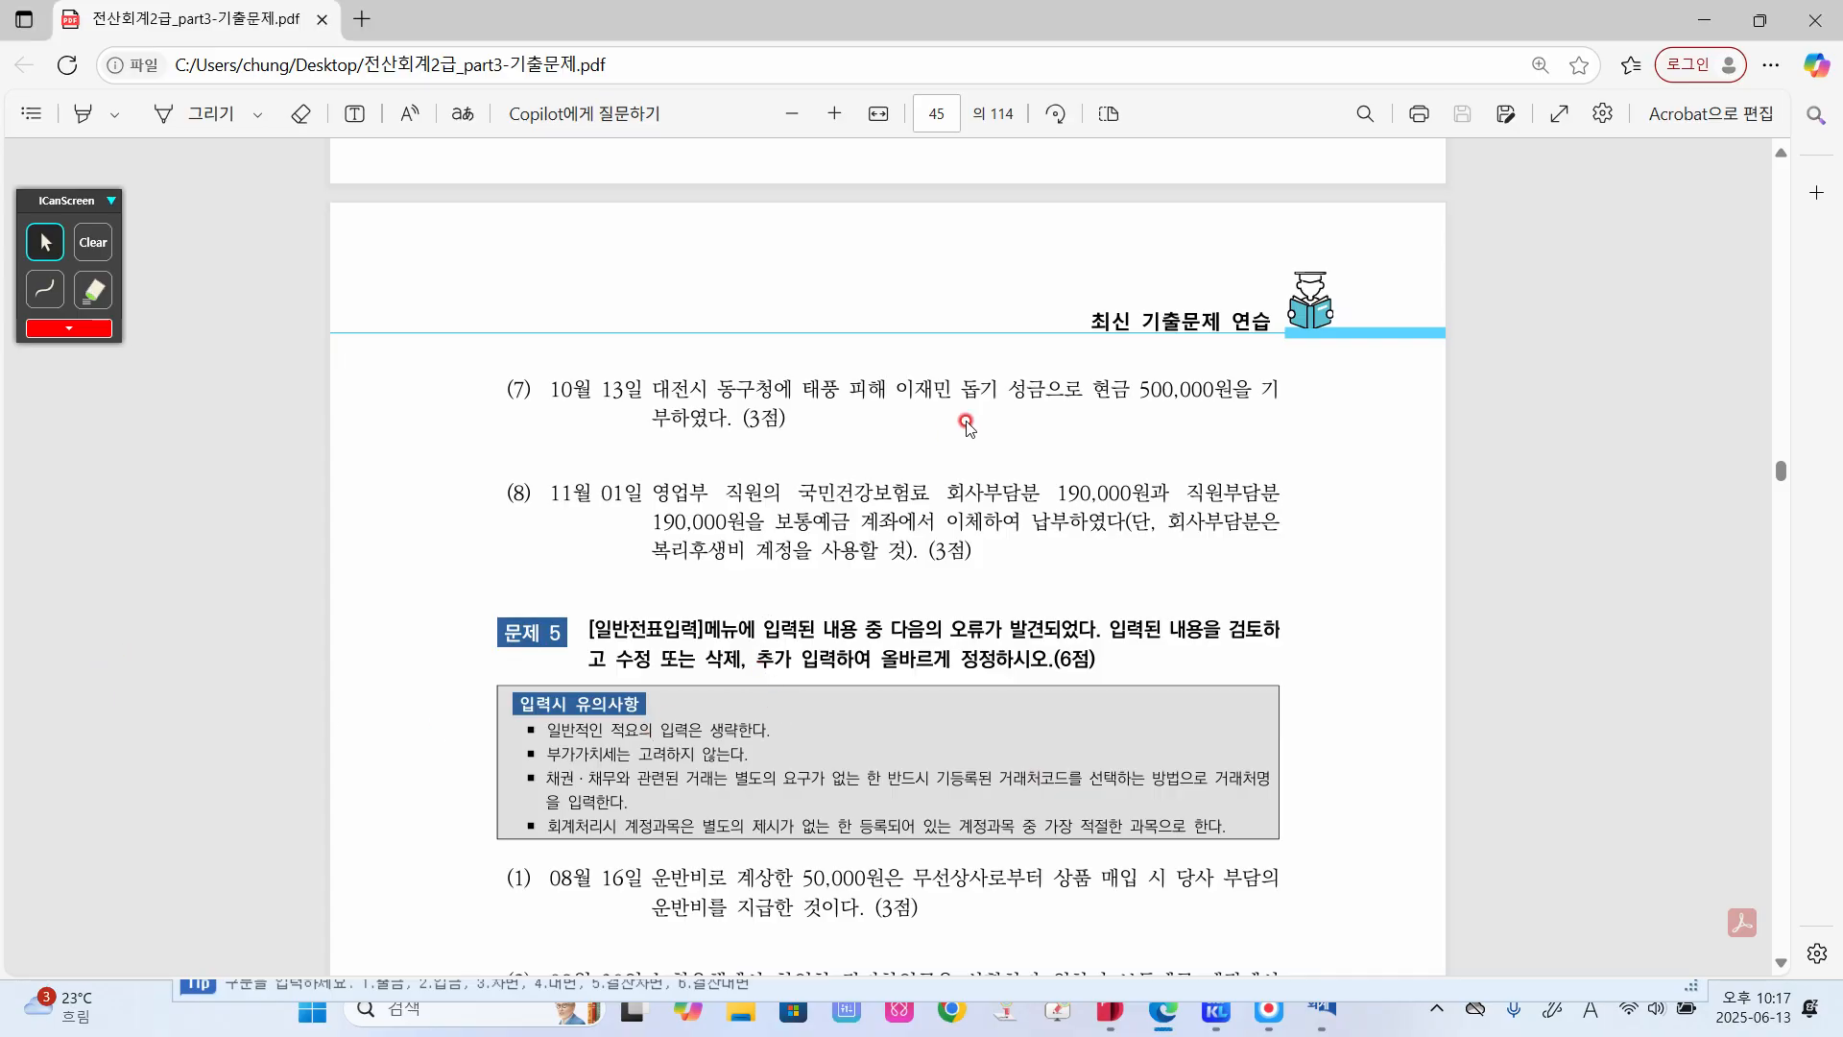
scroll(976, 462, "down", 3)
scroll(976, 462, "down", 3)
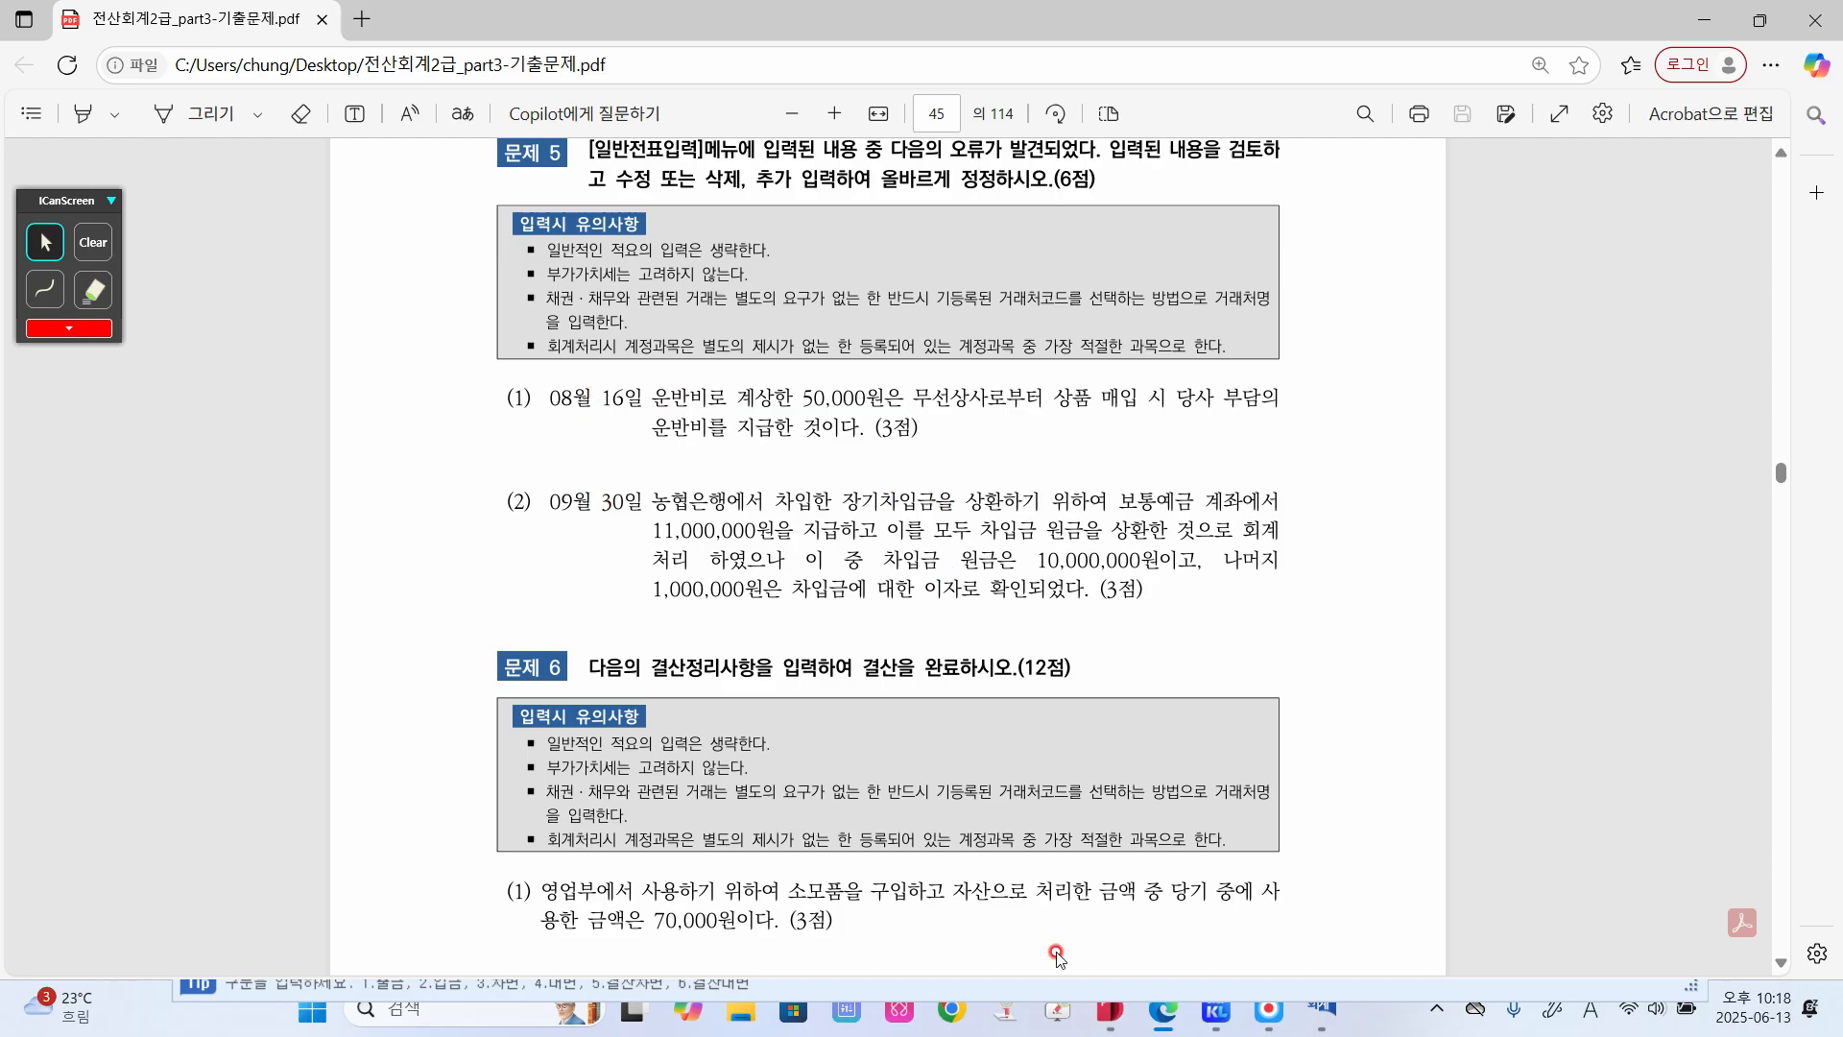
- Switch back to KcLep and load the August 16 voucher for 문제 5 (1)
left_click(1339, 1016)
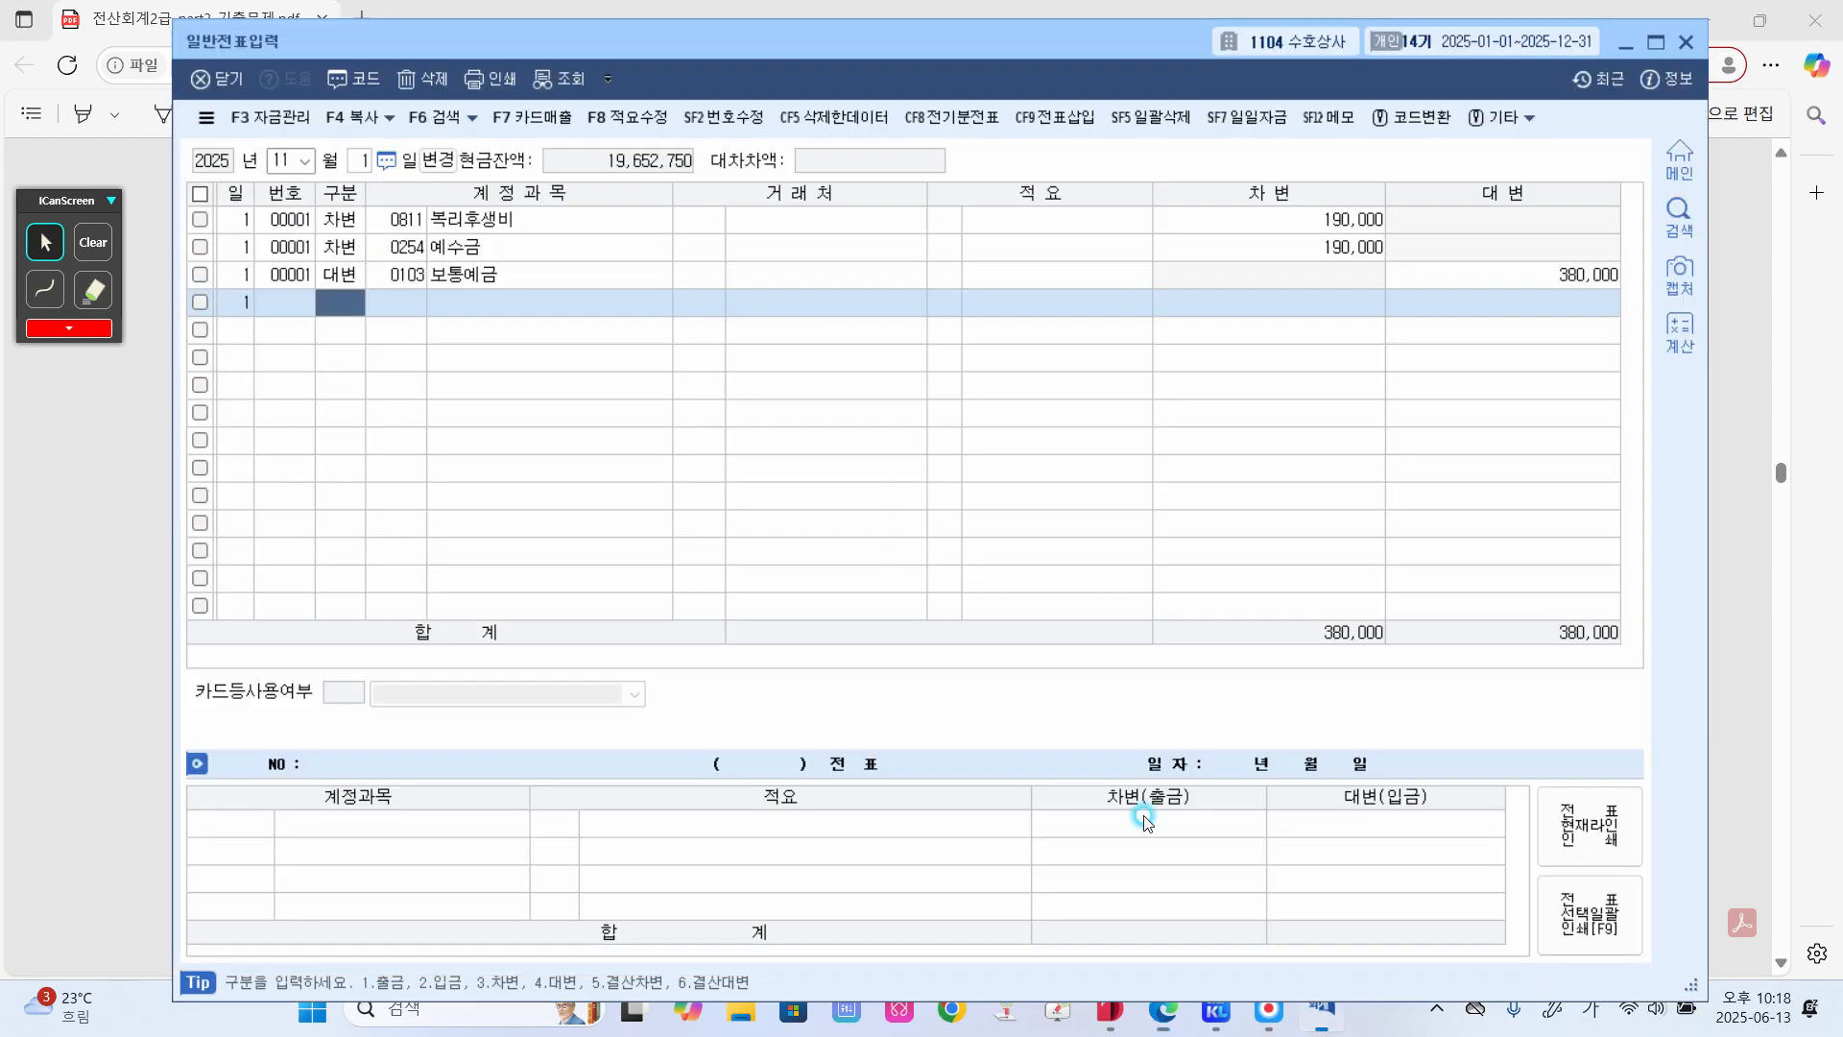
left_click(305, 162)
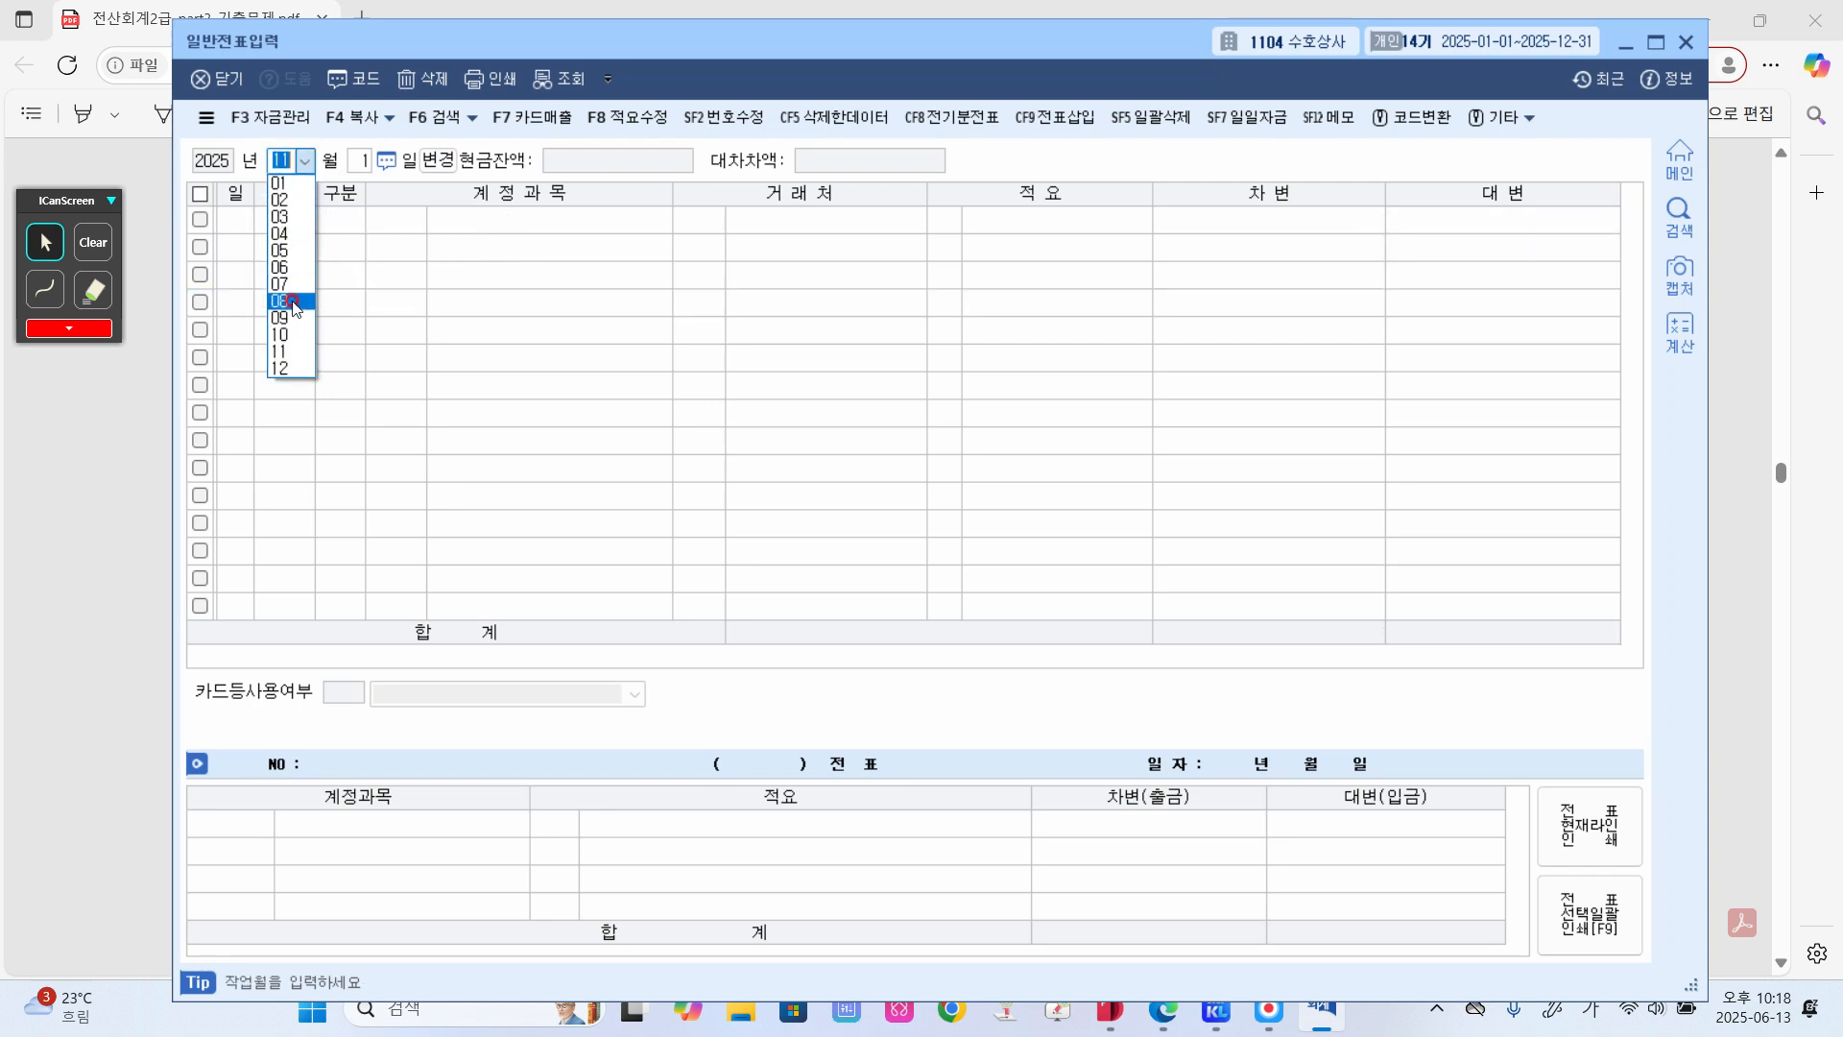
left_click(280, 302)
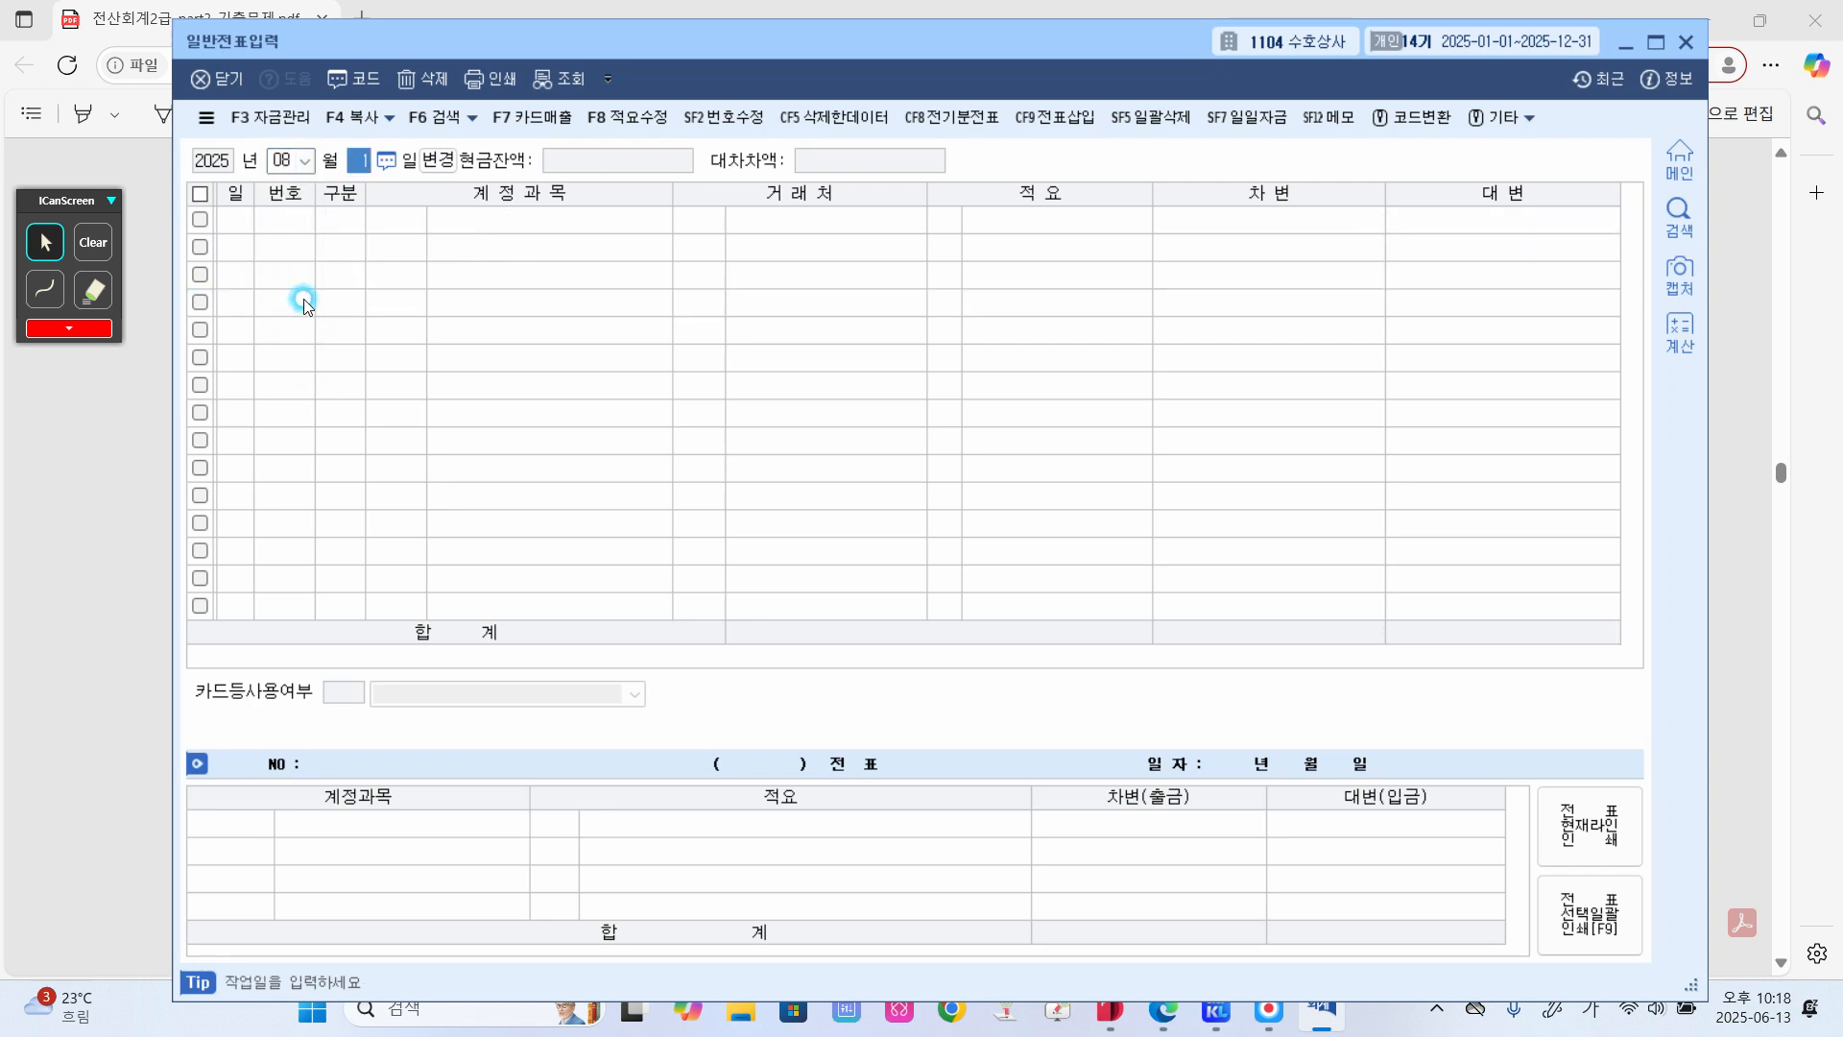
type("6")
key("Return")
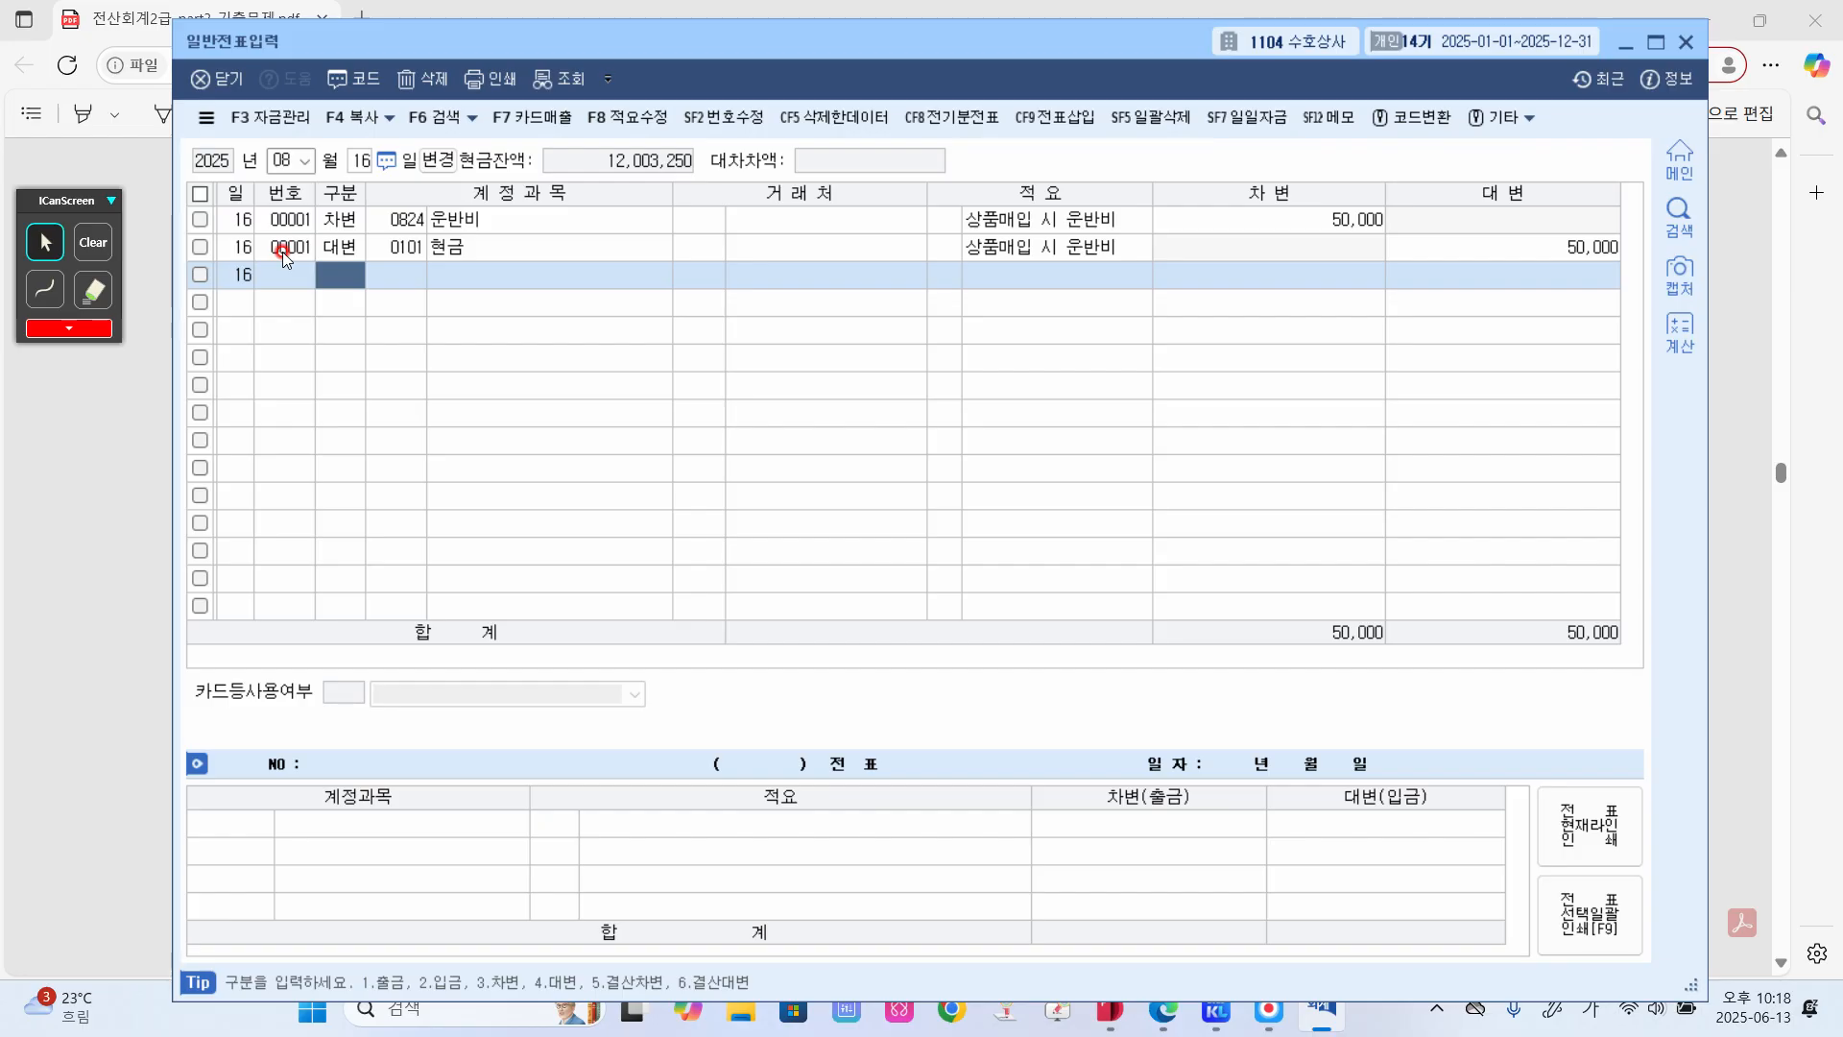
- Change the 차변 account of the August 16 voucher from 운반비 to 0146 상품
key("Up")
key("Up")
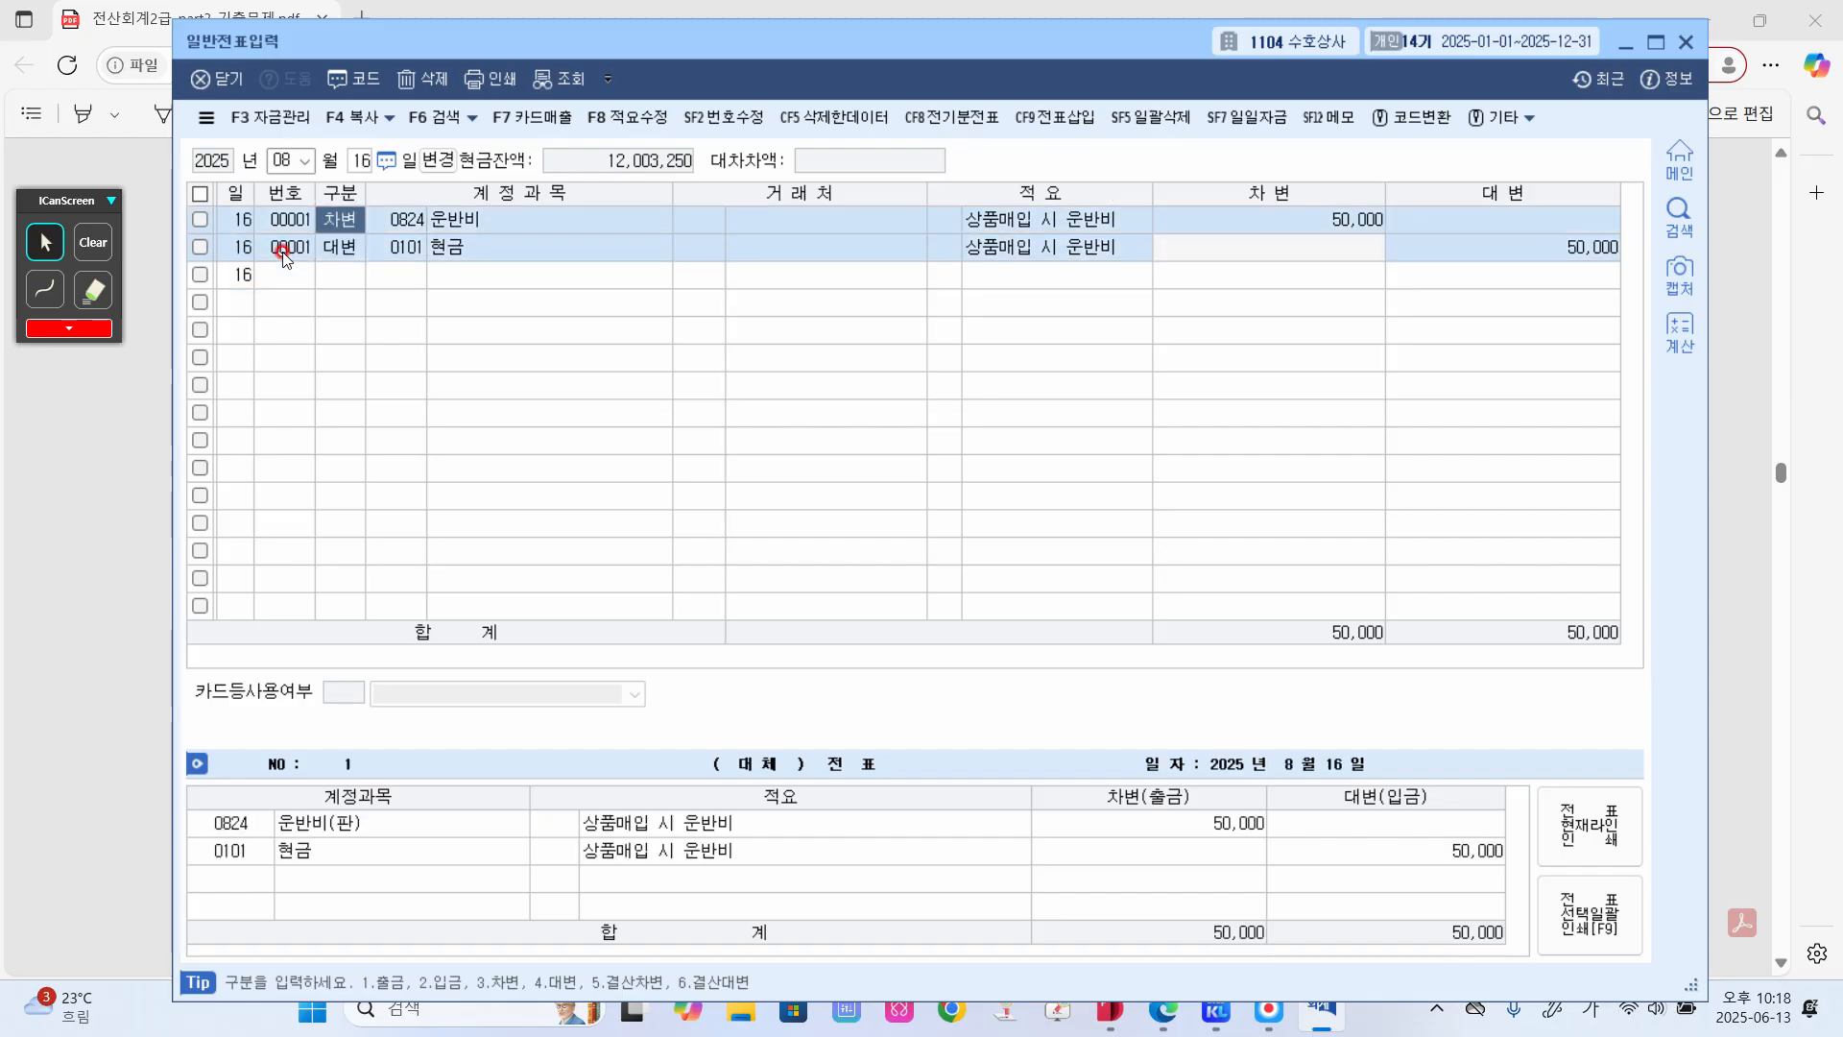
key("Right")
type("0146")
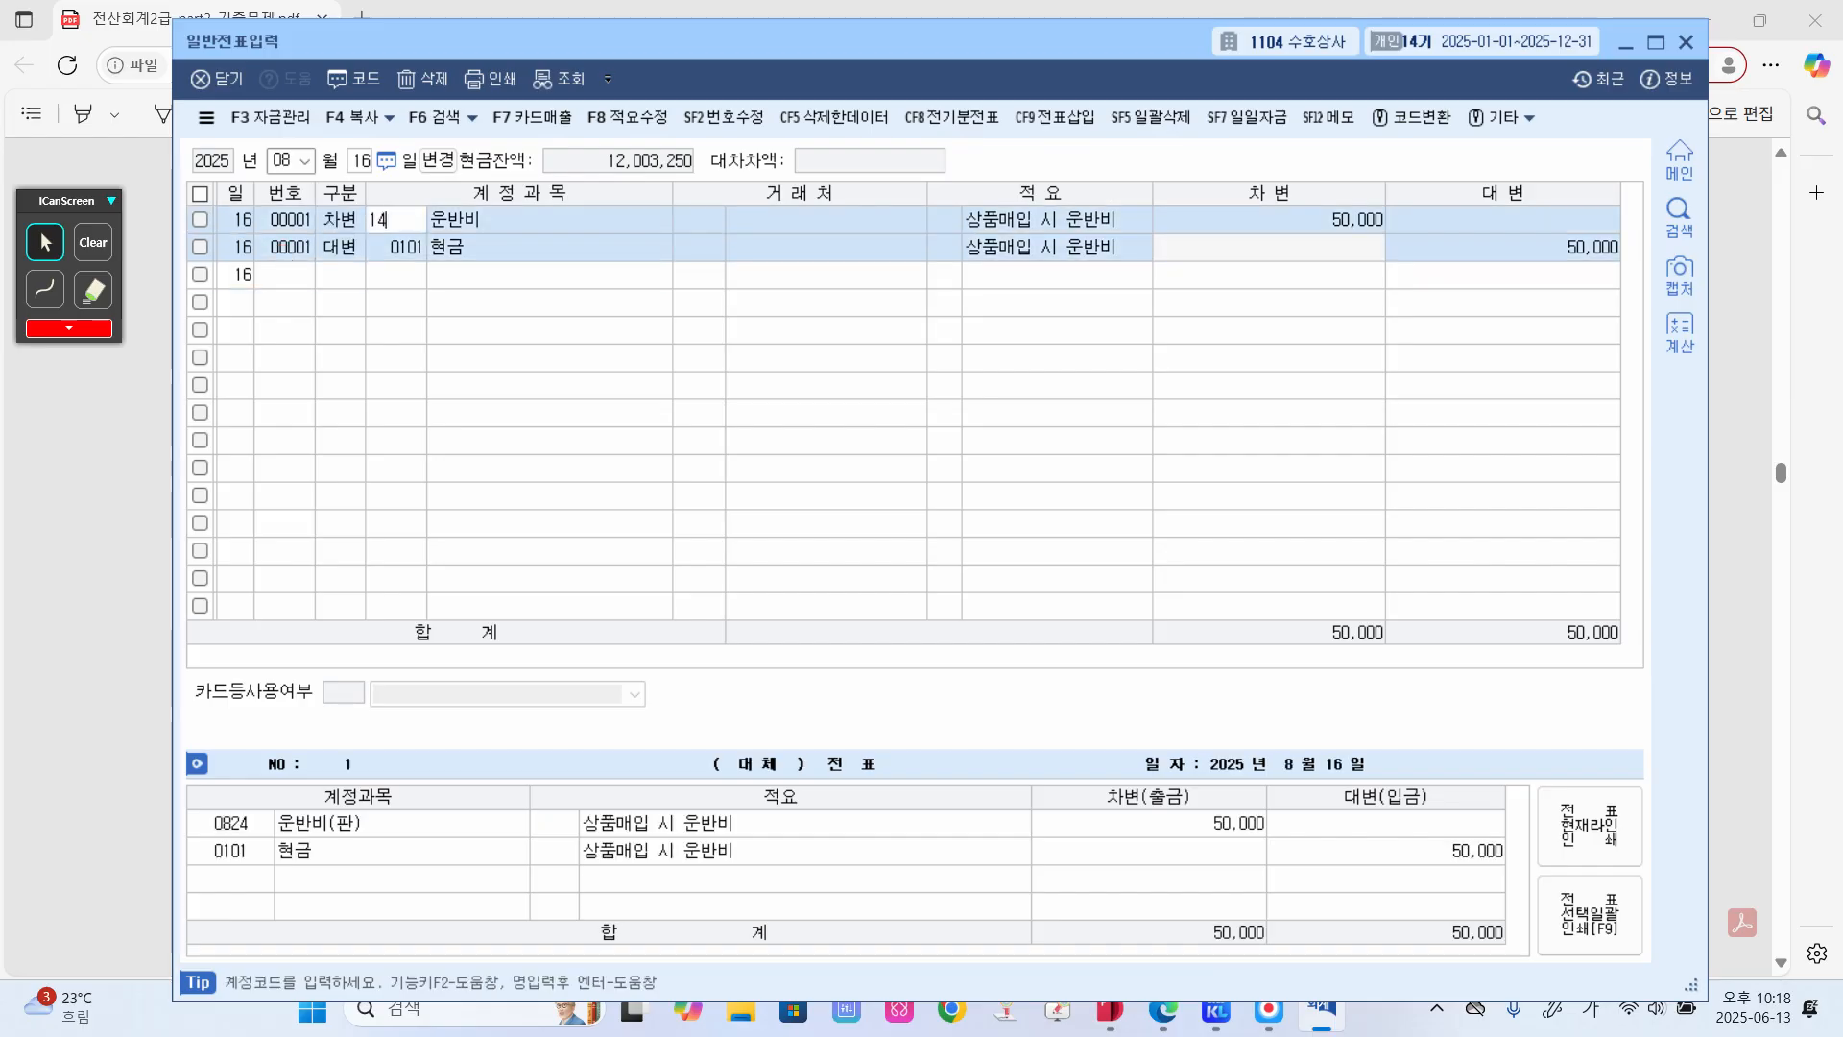
key("Return")
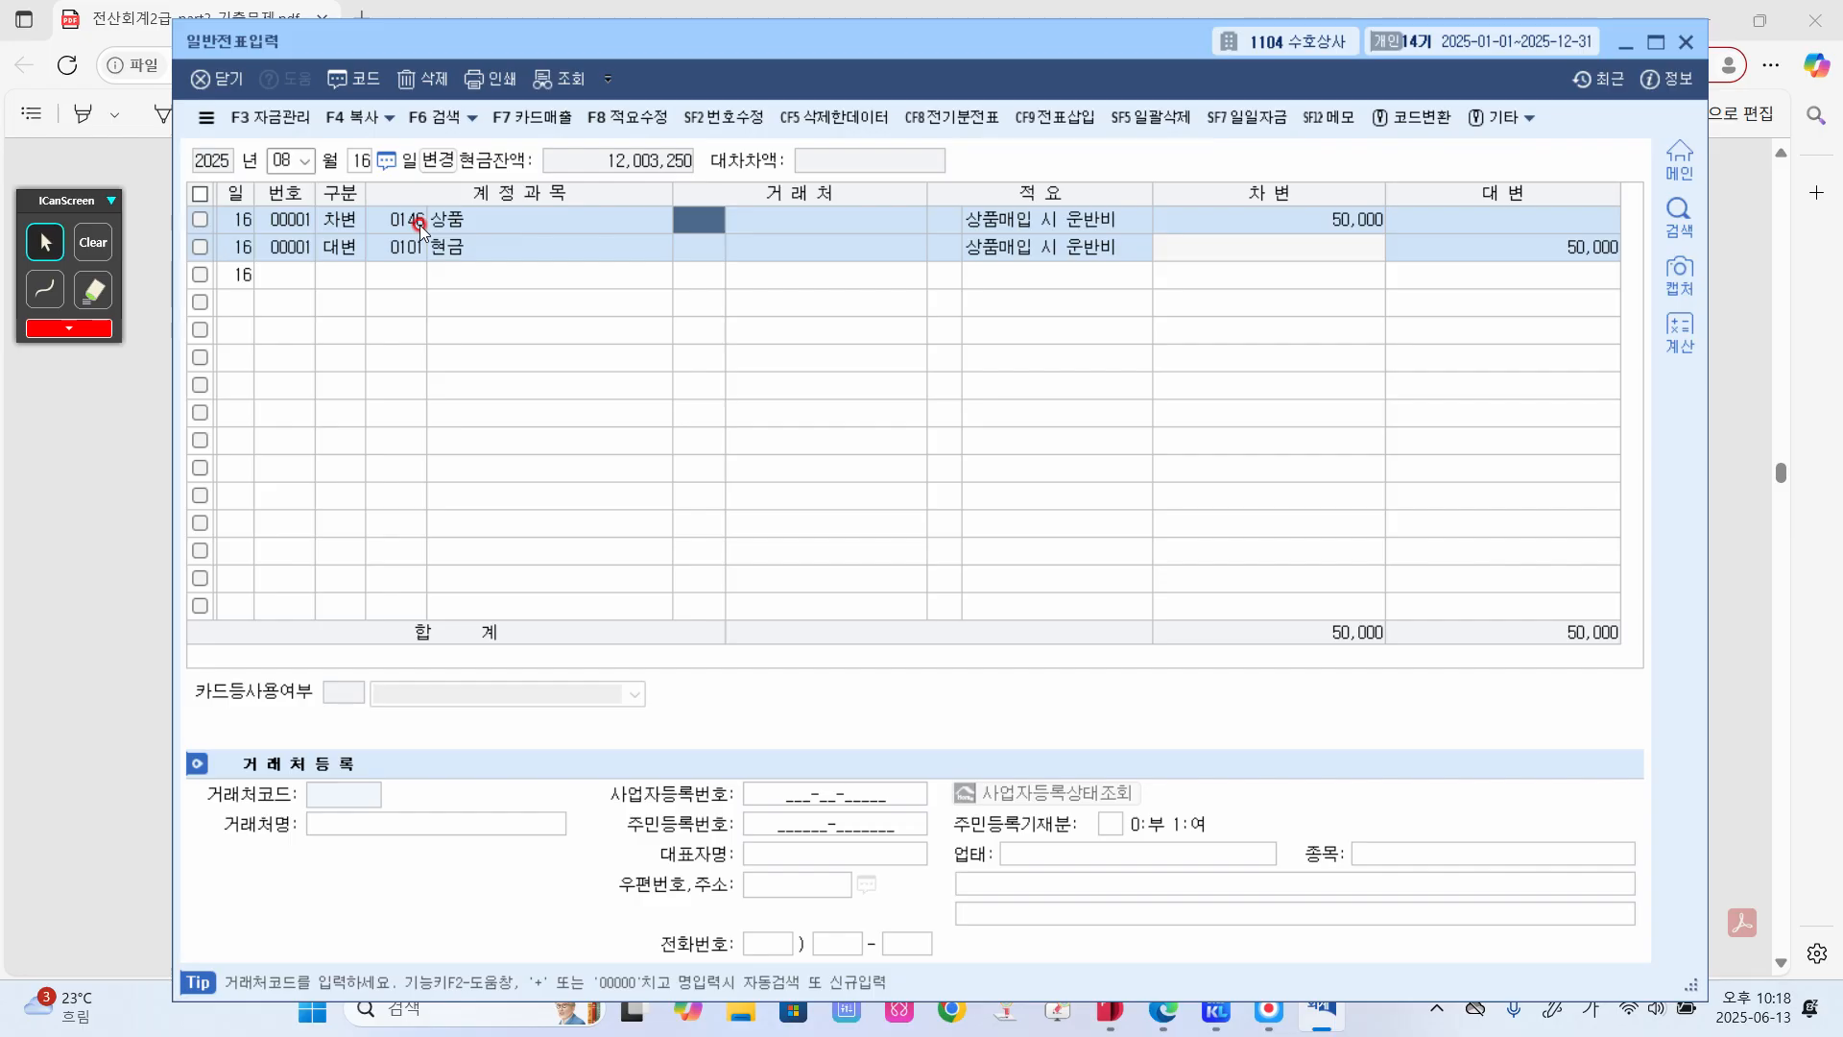
- Load the September 30 voucher for 문제 5 (2)
left_click(296, 164)
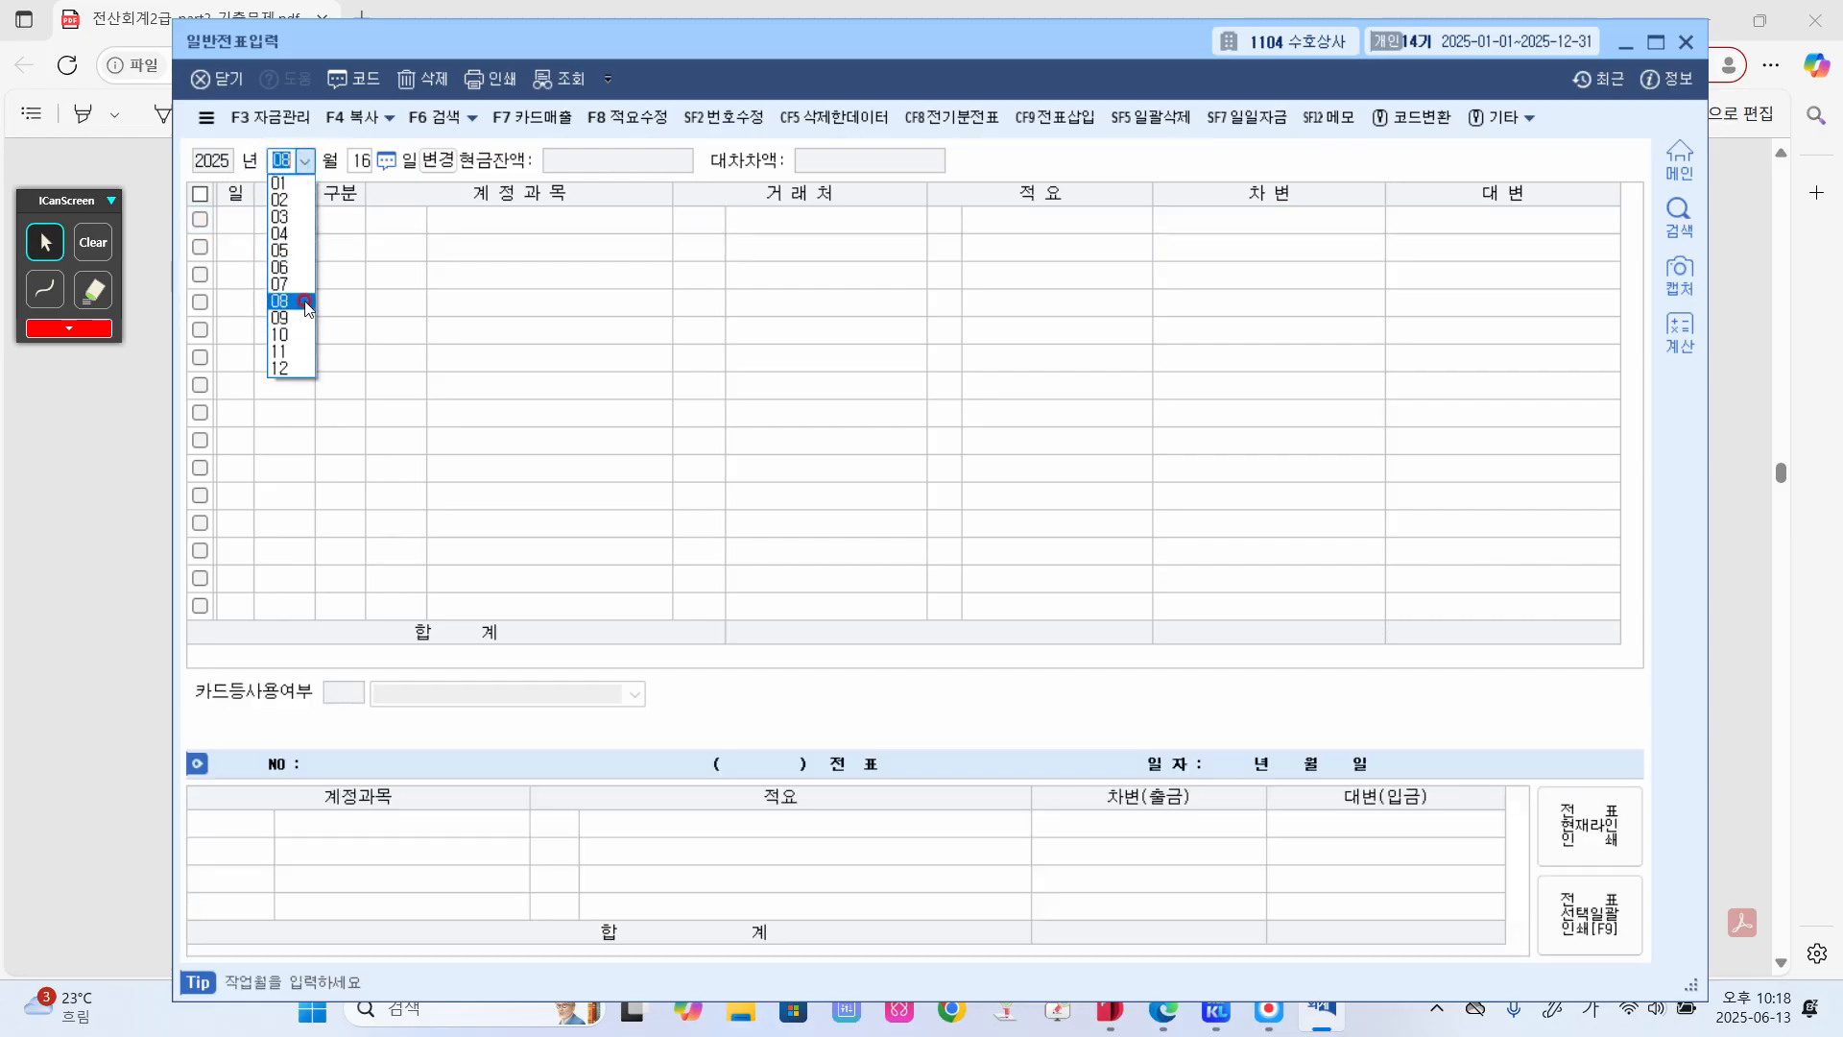
left_click(306, 303)
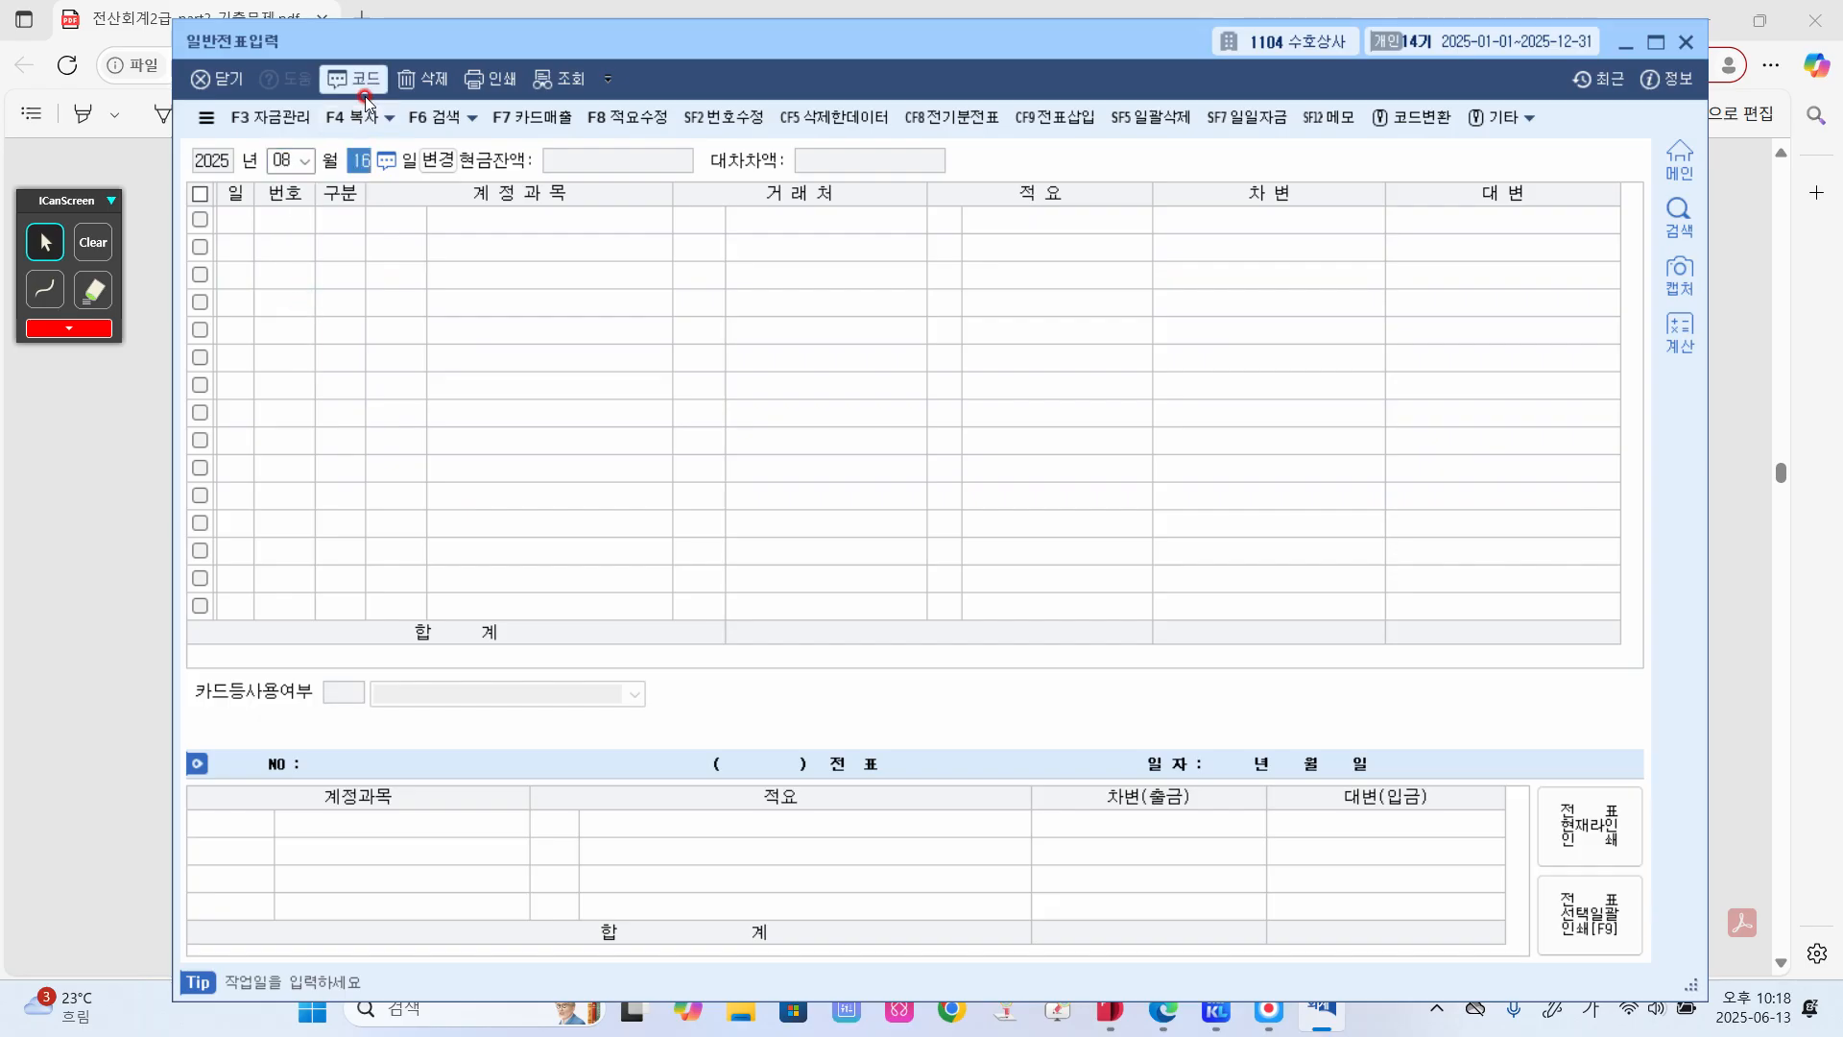
left_click(279, 154)
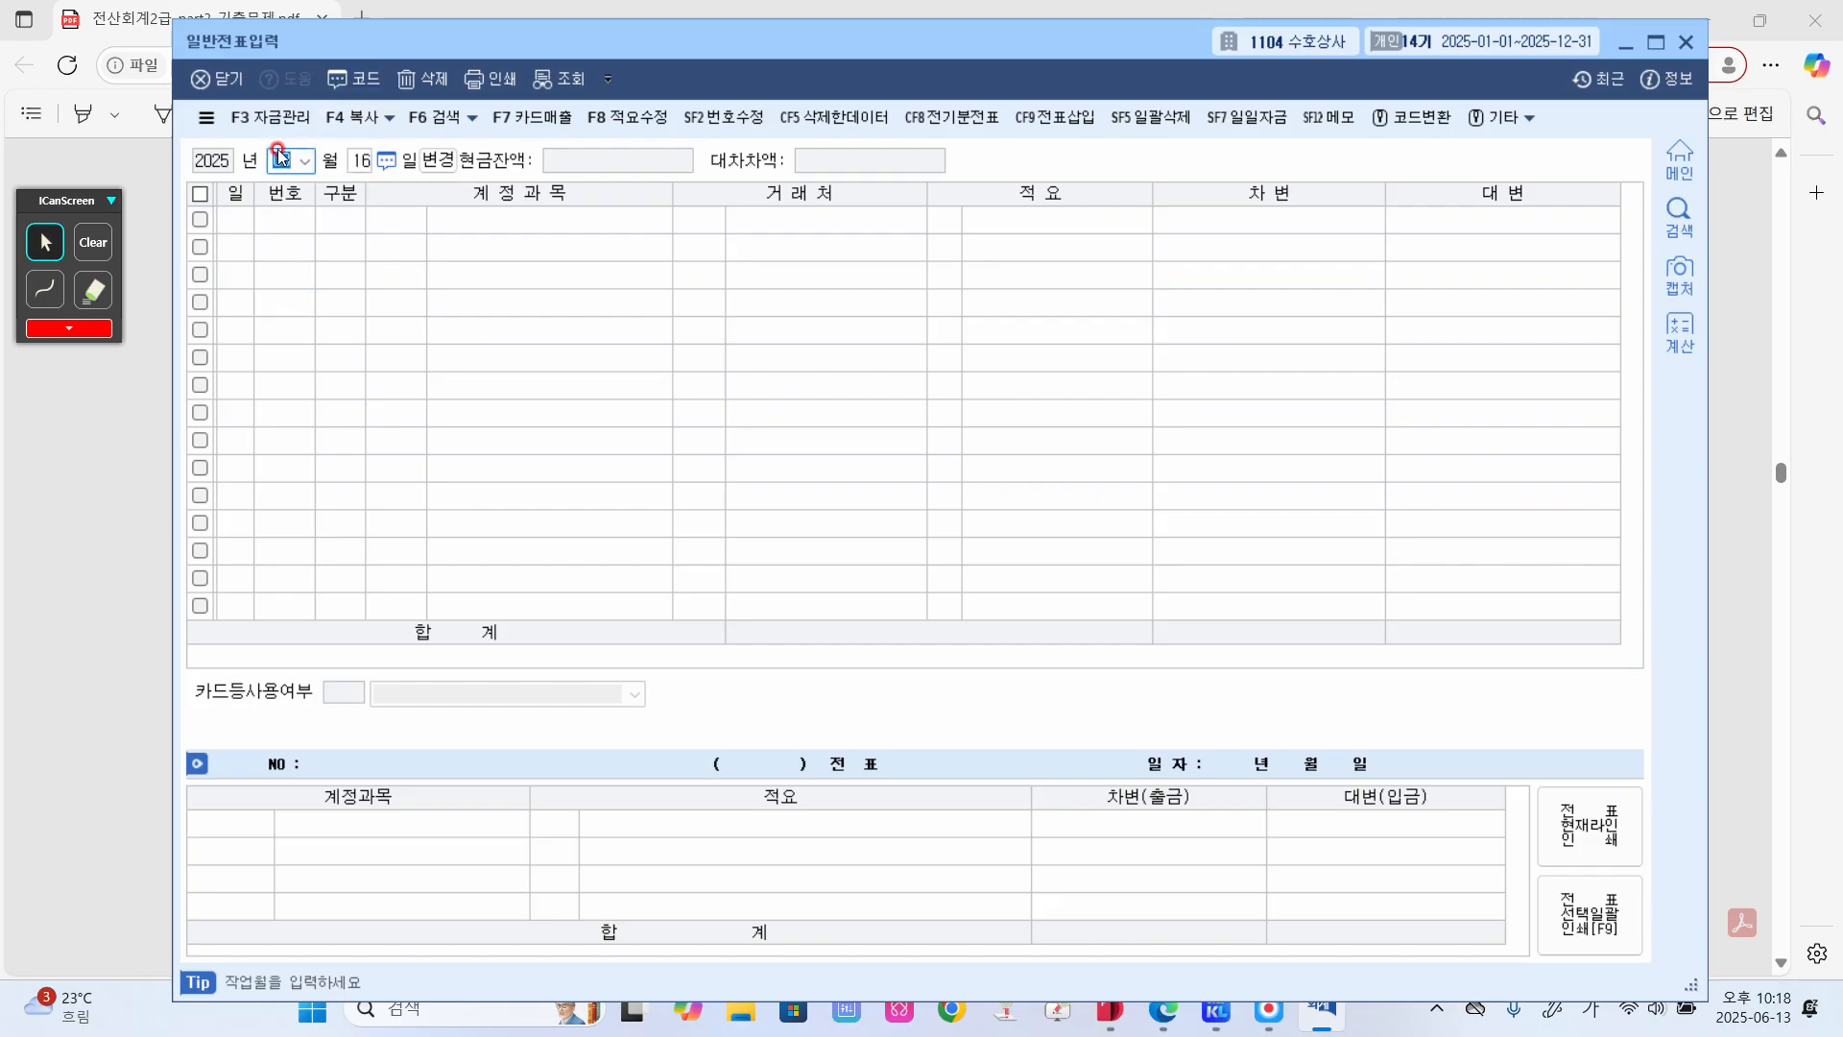
type("0930")
key("Return")
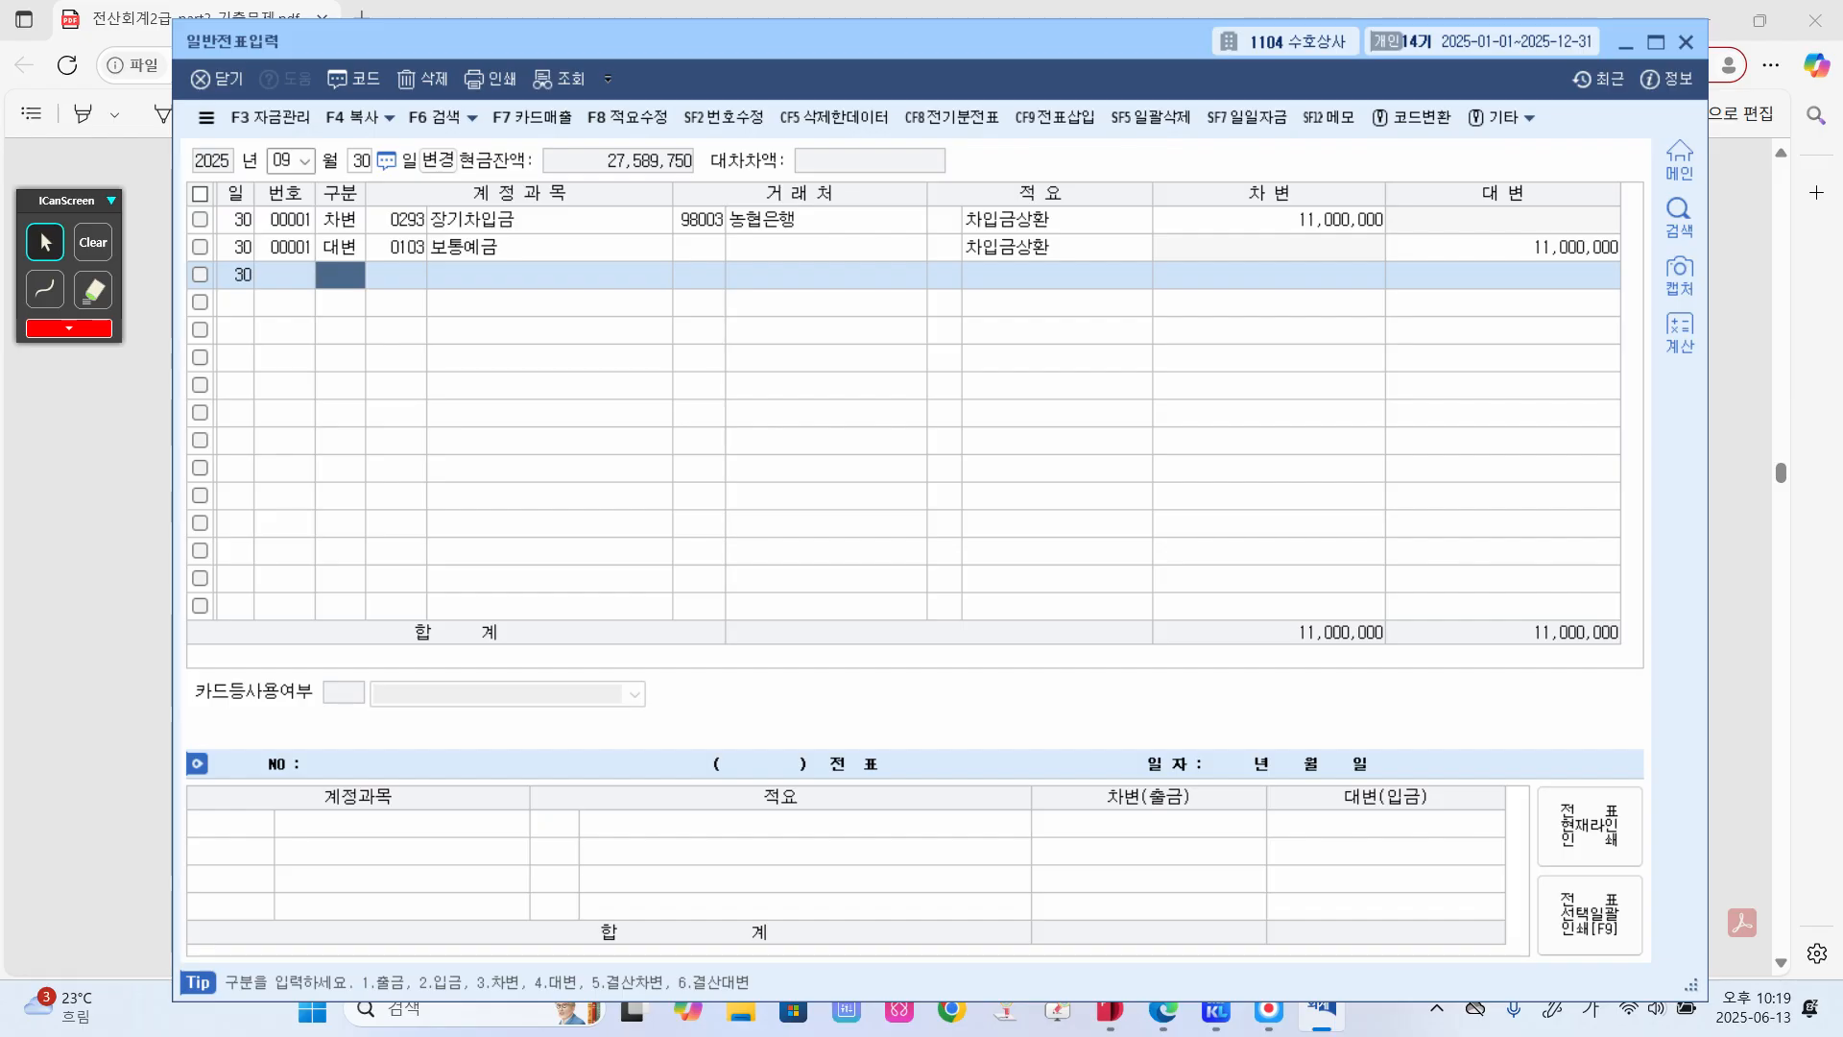
- Set the 차변 amount of the September 30 장기차입금 line to 10,000,000
left_click(1341, 213)
type("10,000,000")
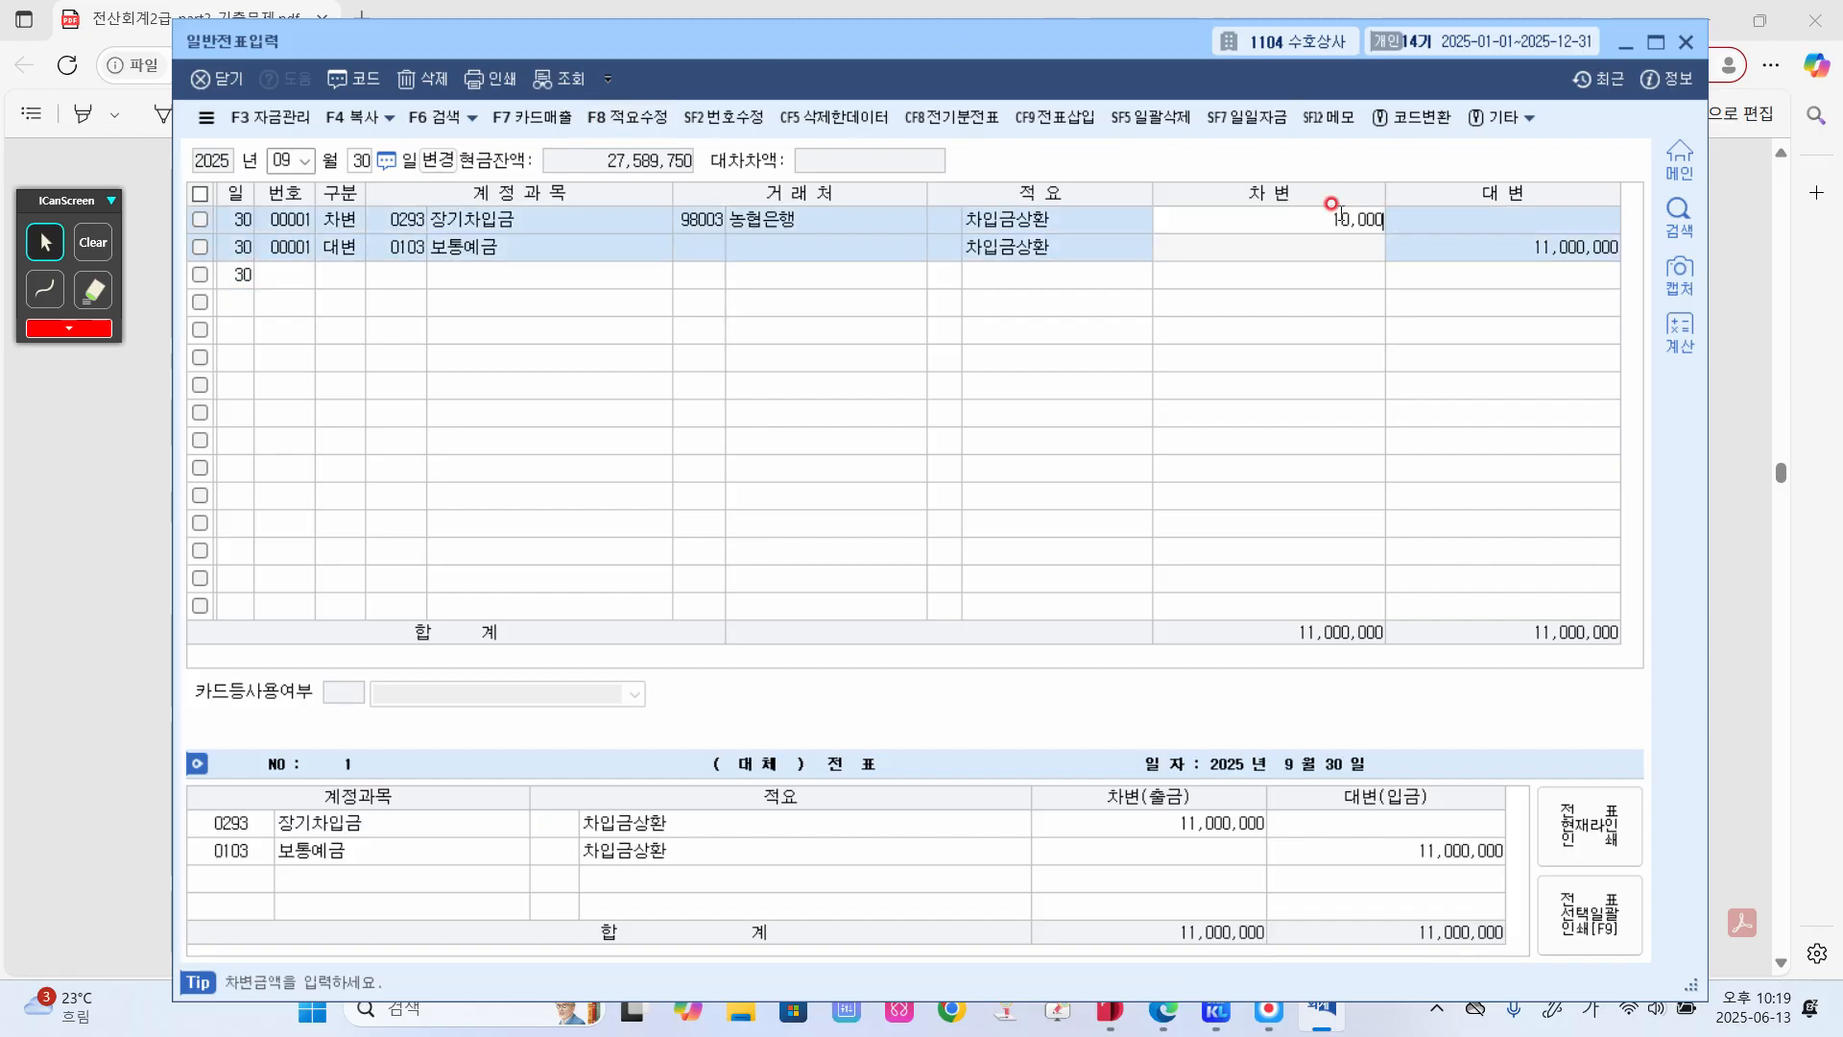
key("Return")
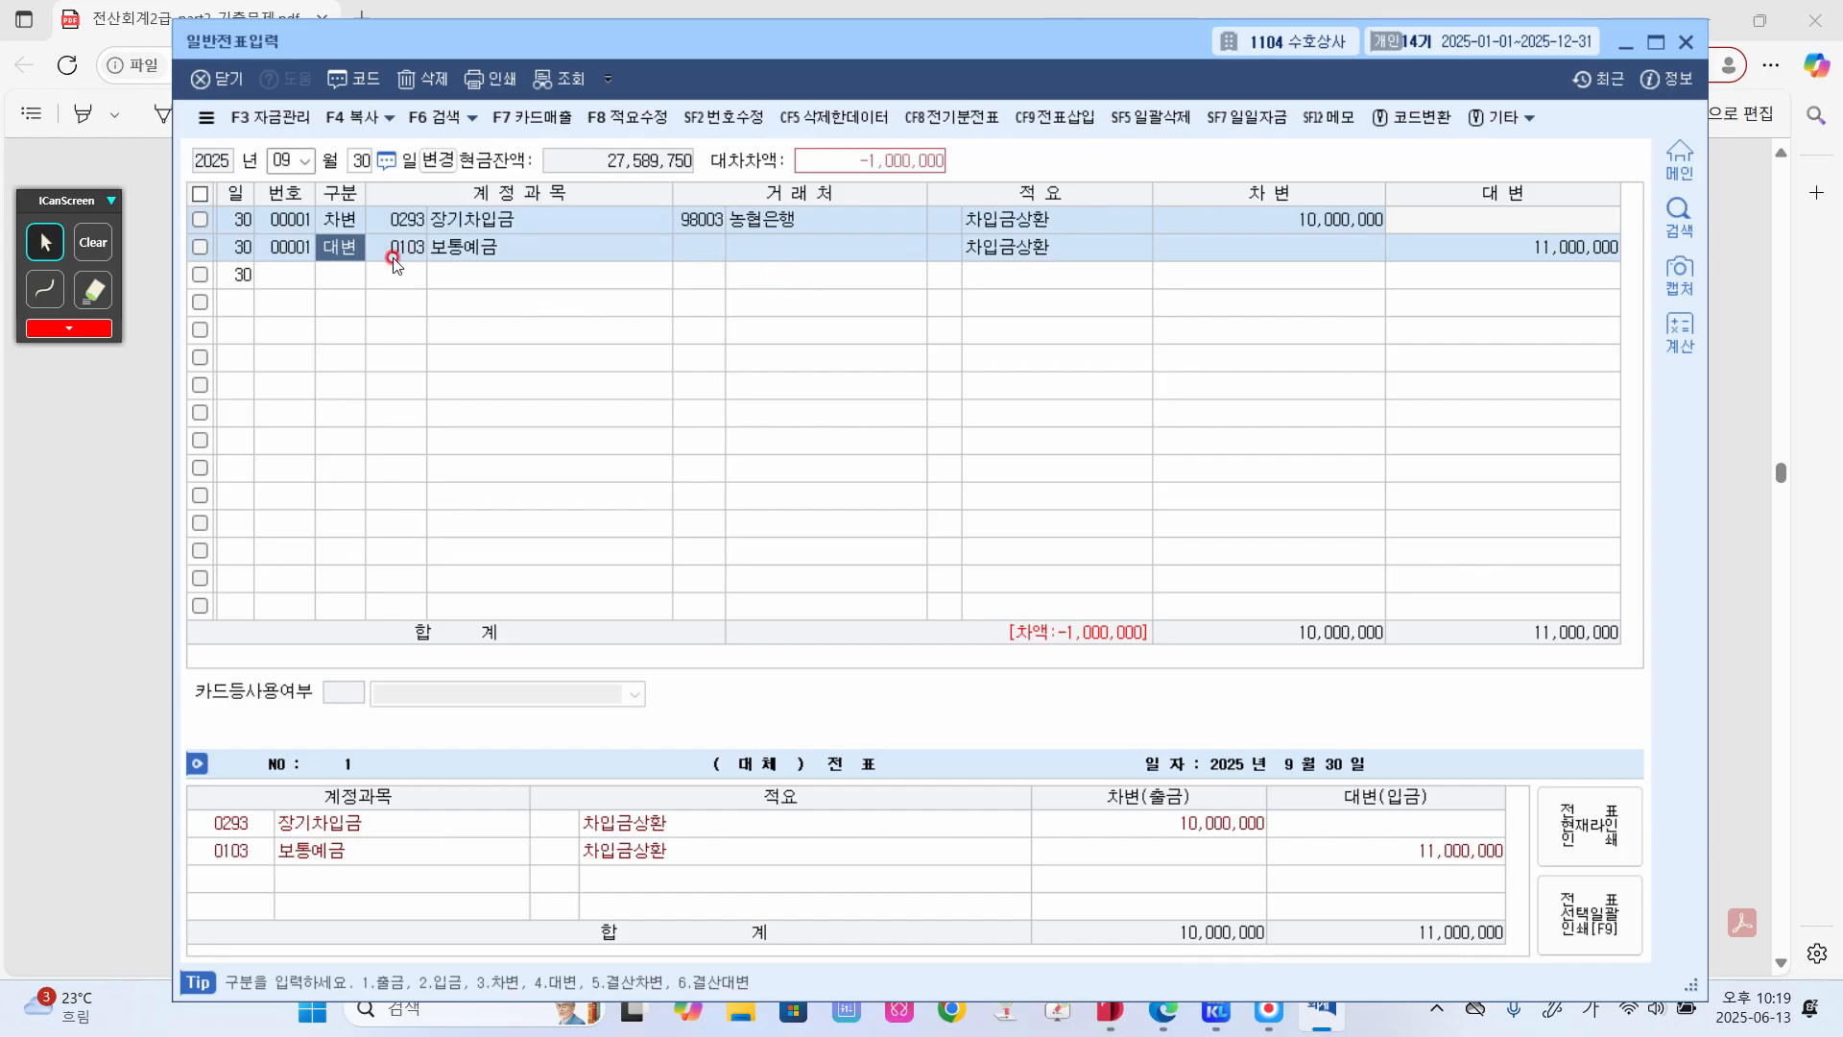
- Add a September 30 차변 line for 0951 이자비용 of 1,000,000 with no 거래처 or 적요
left_click(339, 265)
type("3")
key("Return")
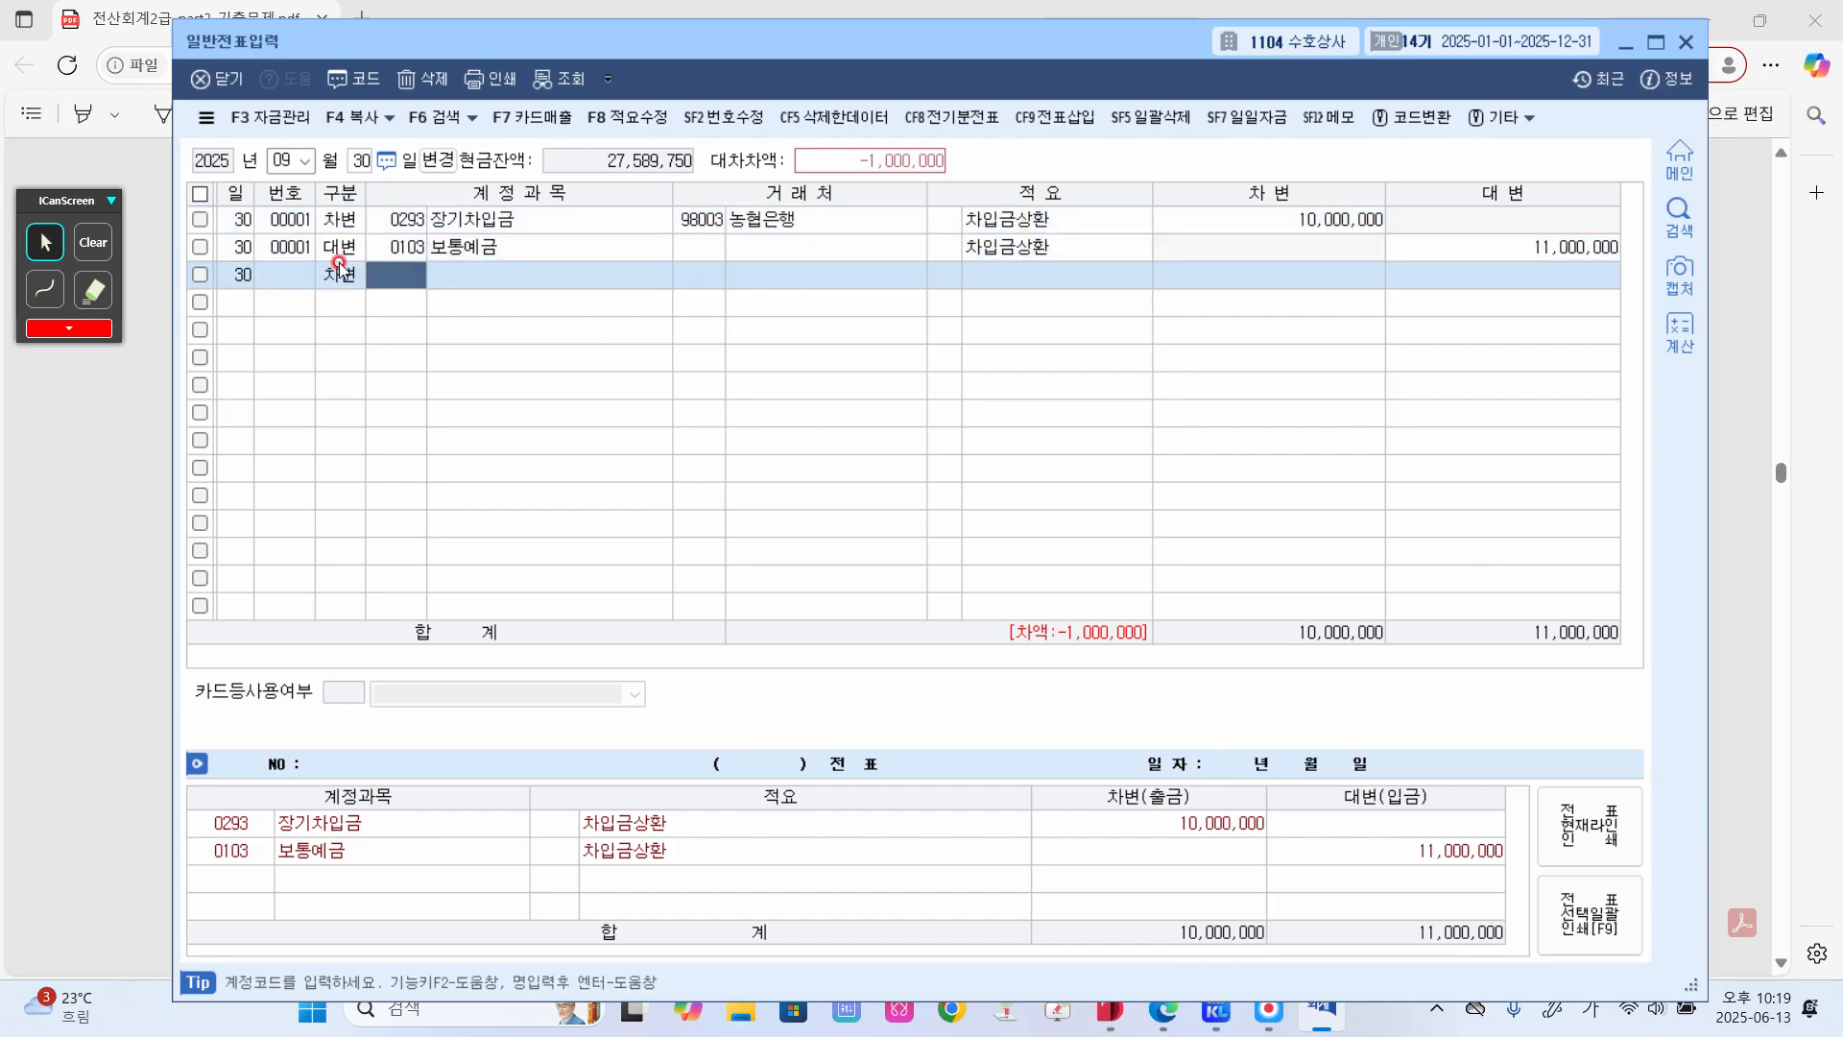
type("이자비")
key("Return")
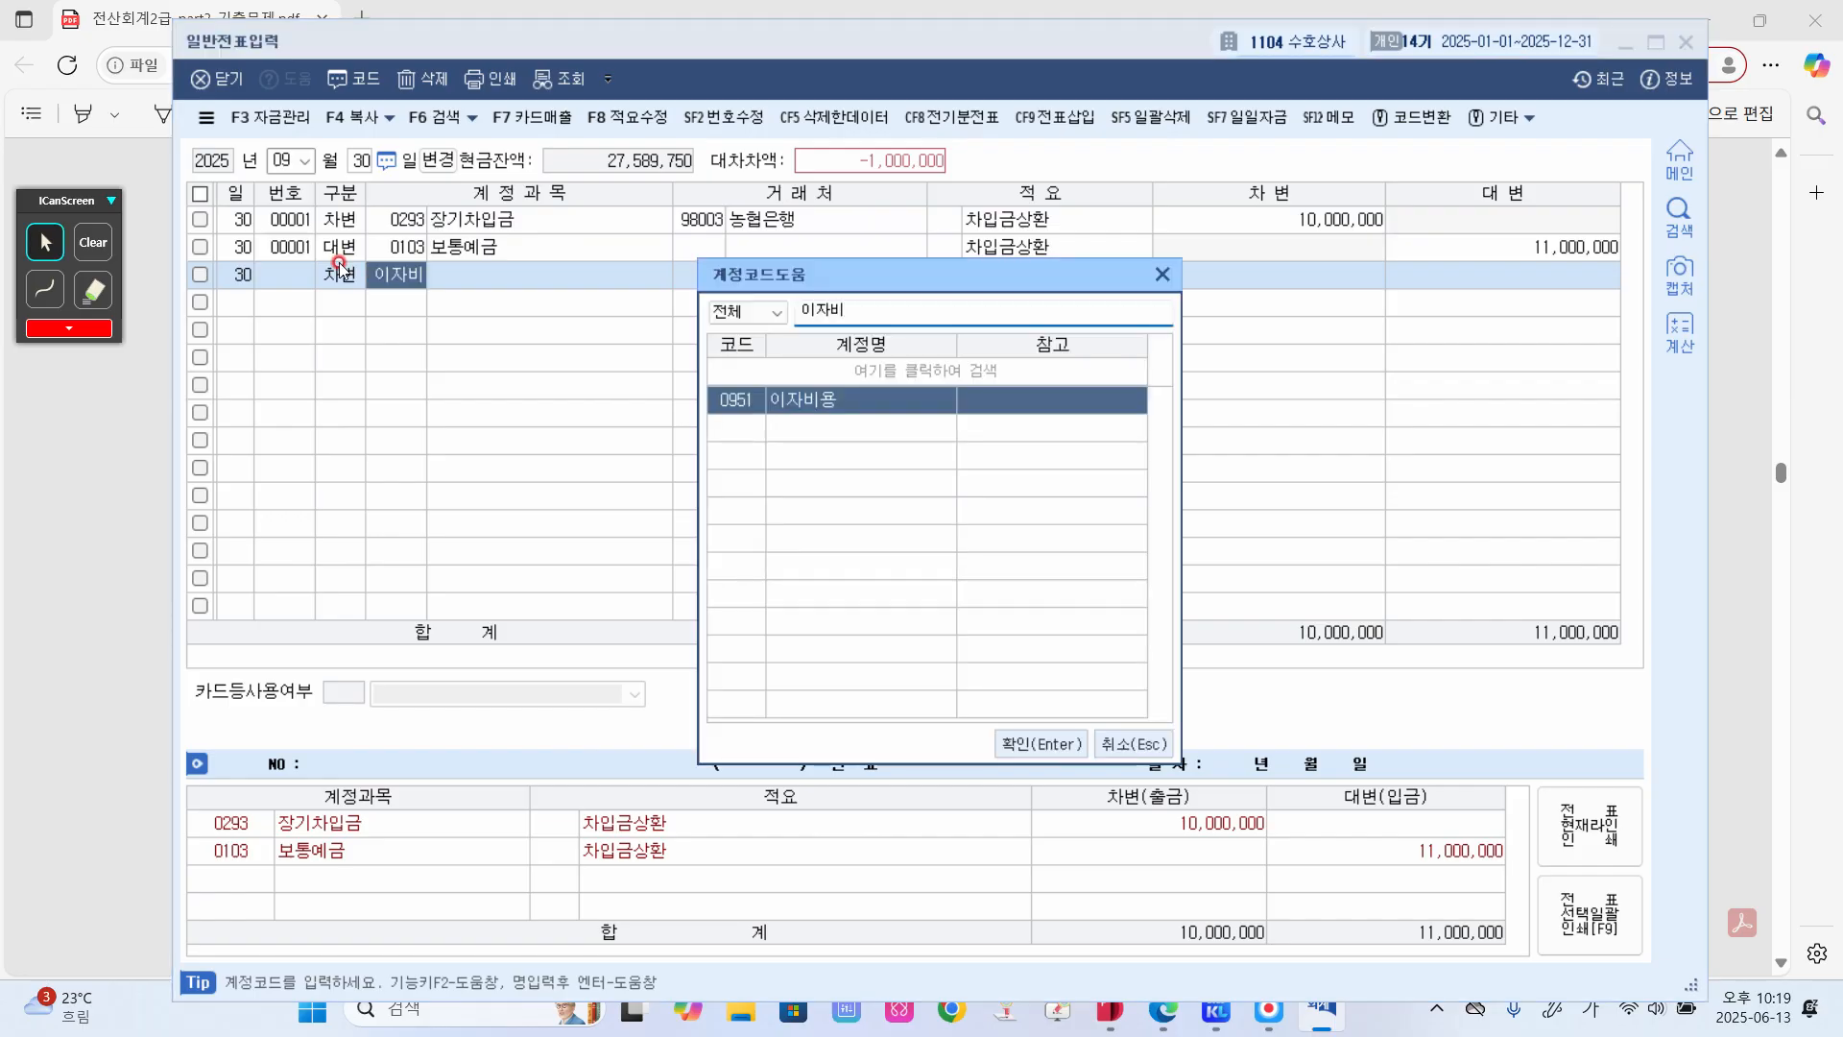
key("Return")
key("Return")
key("Return")
key("Return")
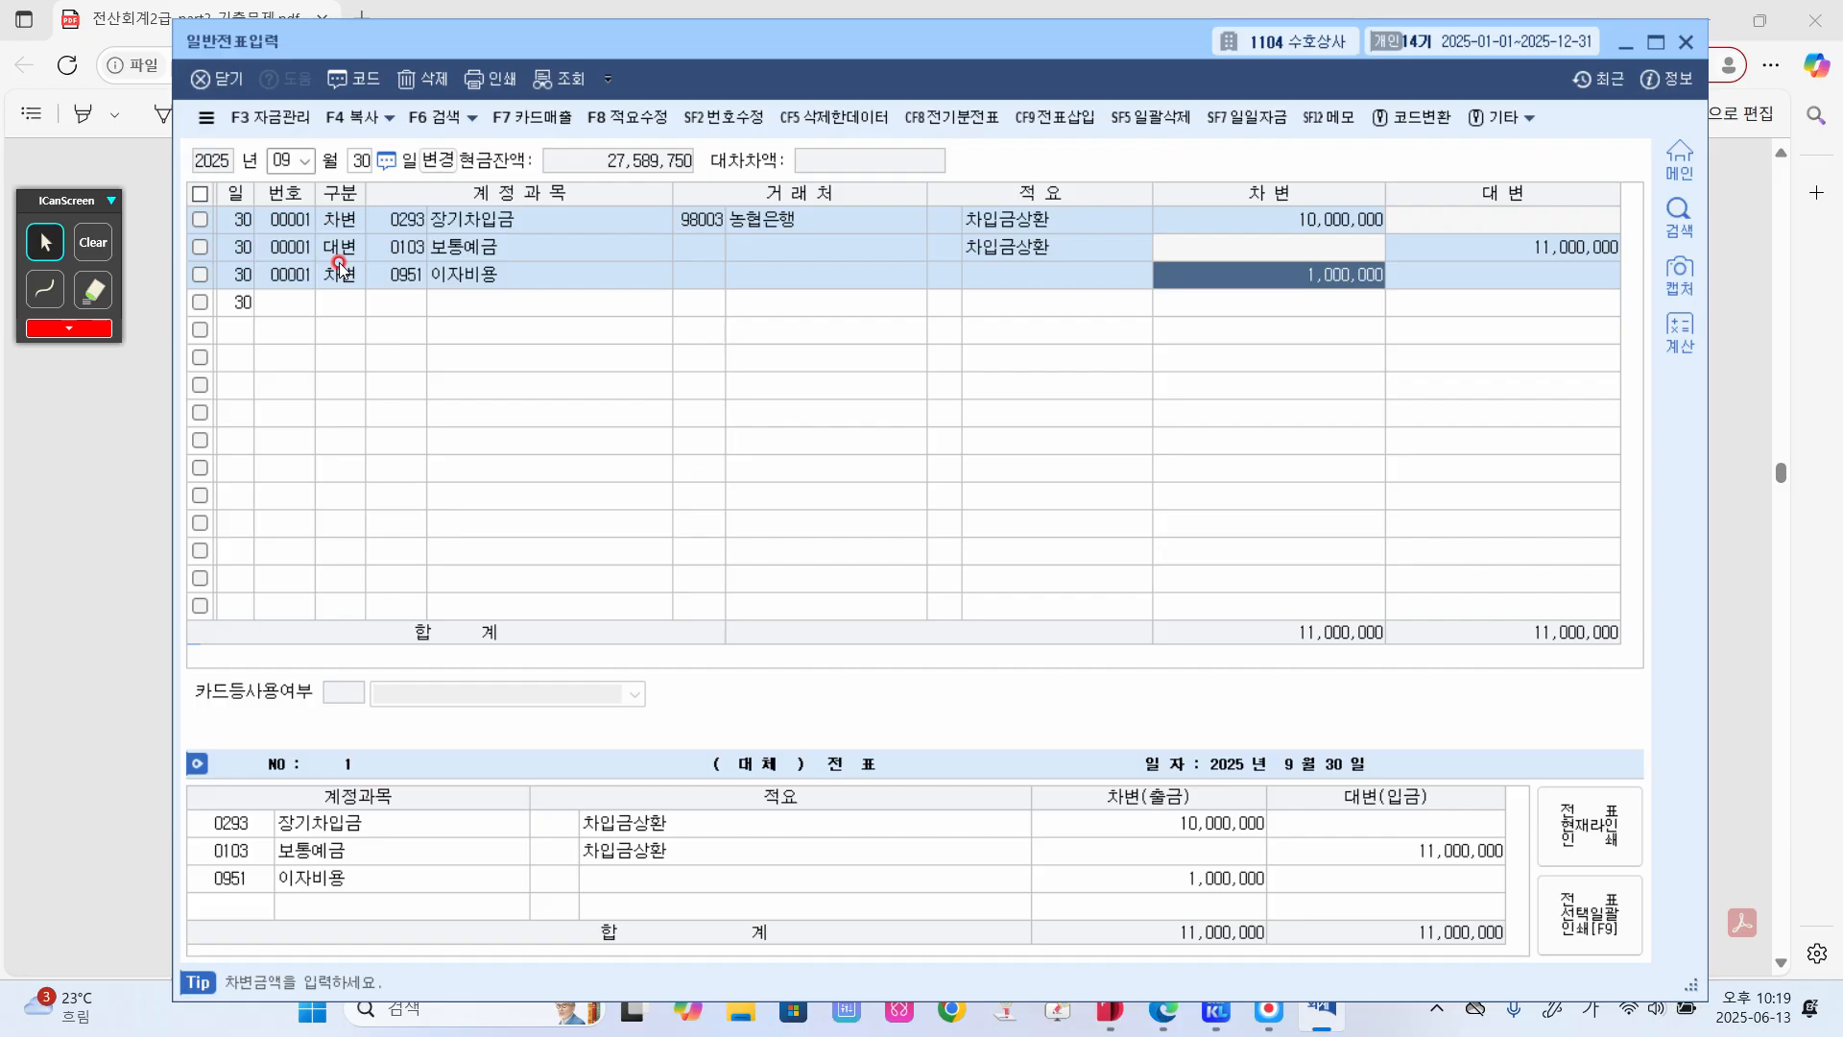
key("Return")
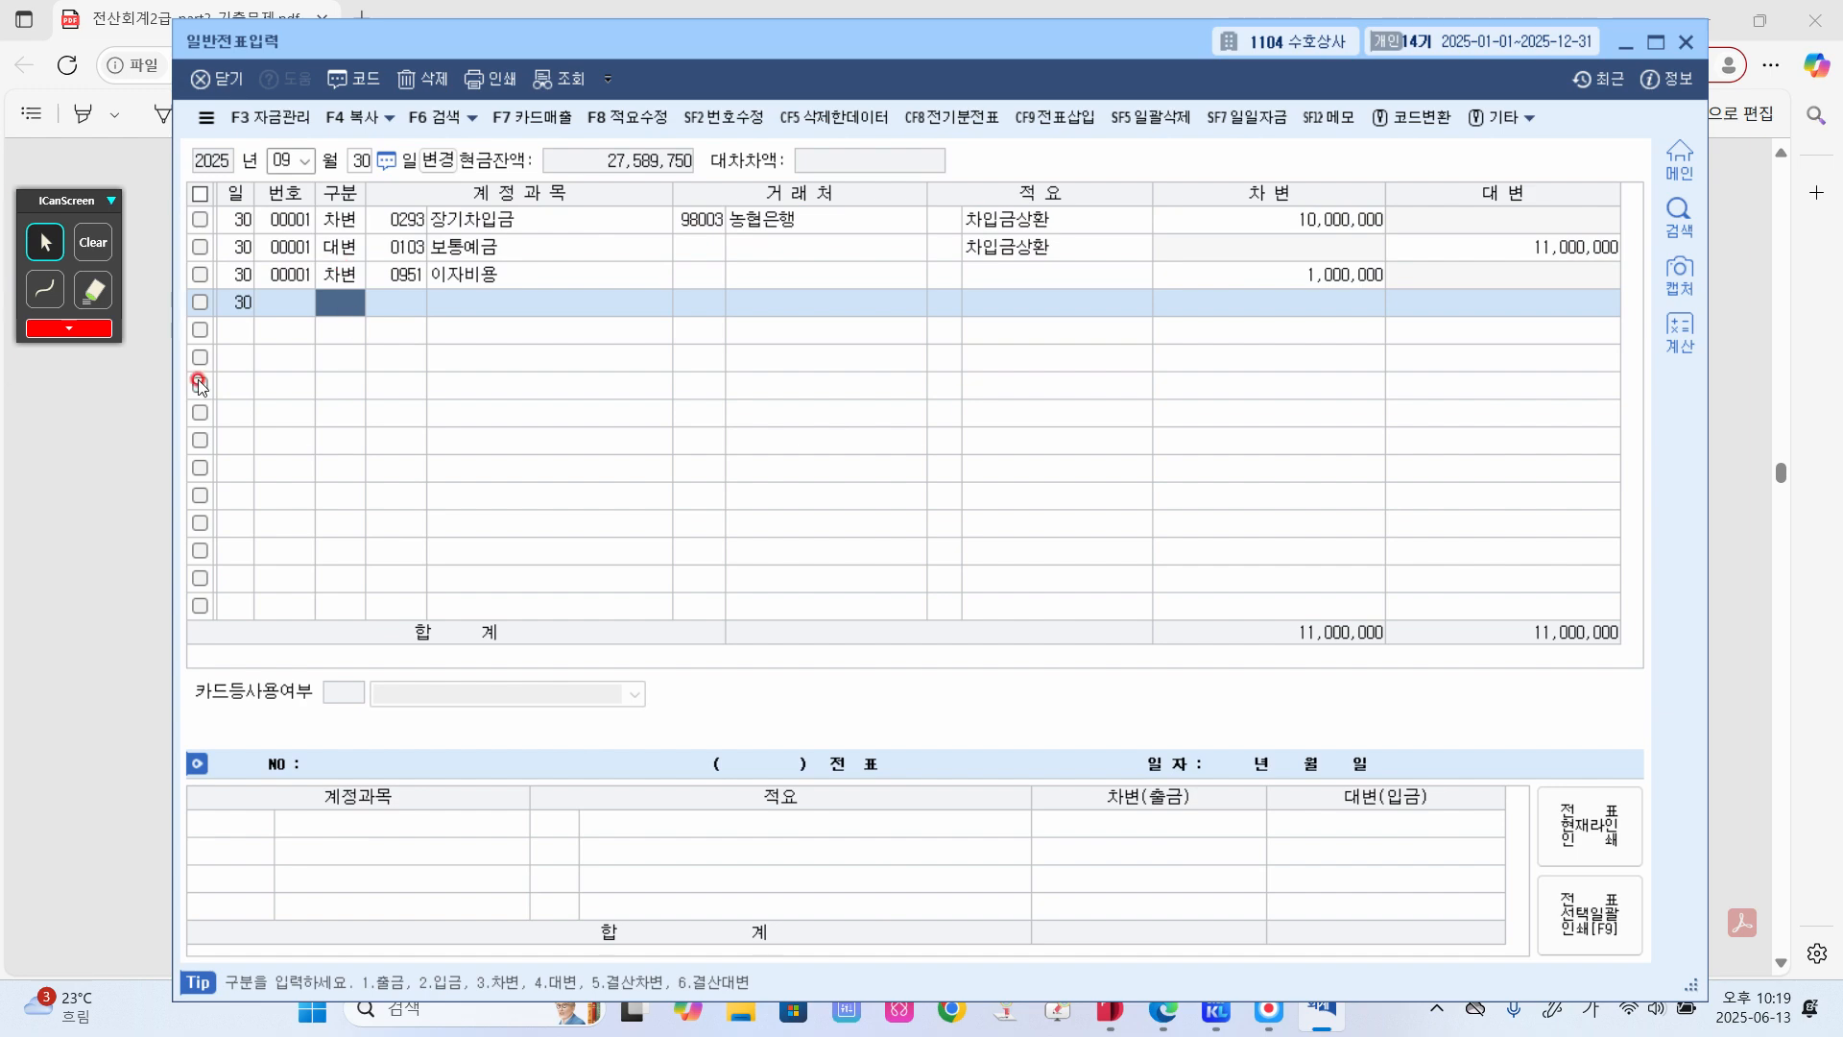
- Check 문제 6 on the exam PDF and change the KcLep voucher date to December 31
left_click(85, 549)
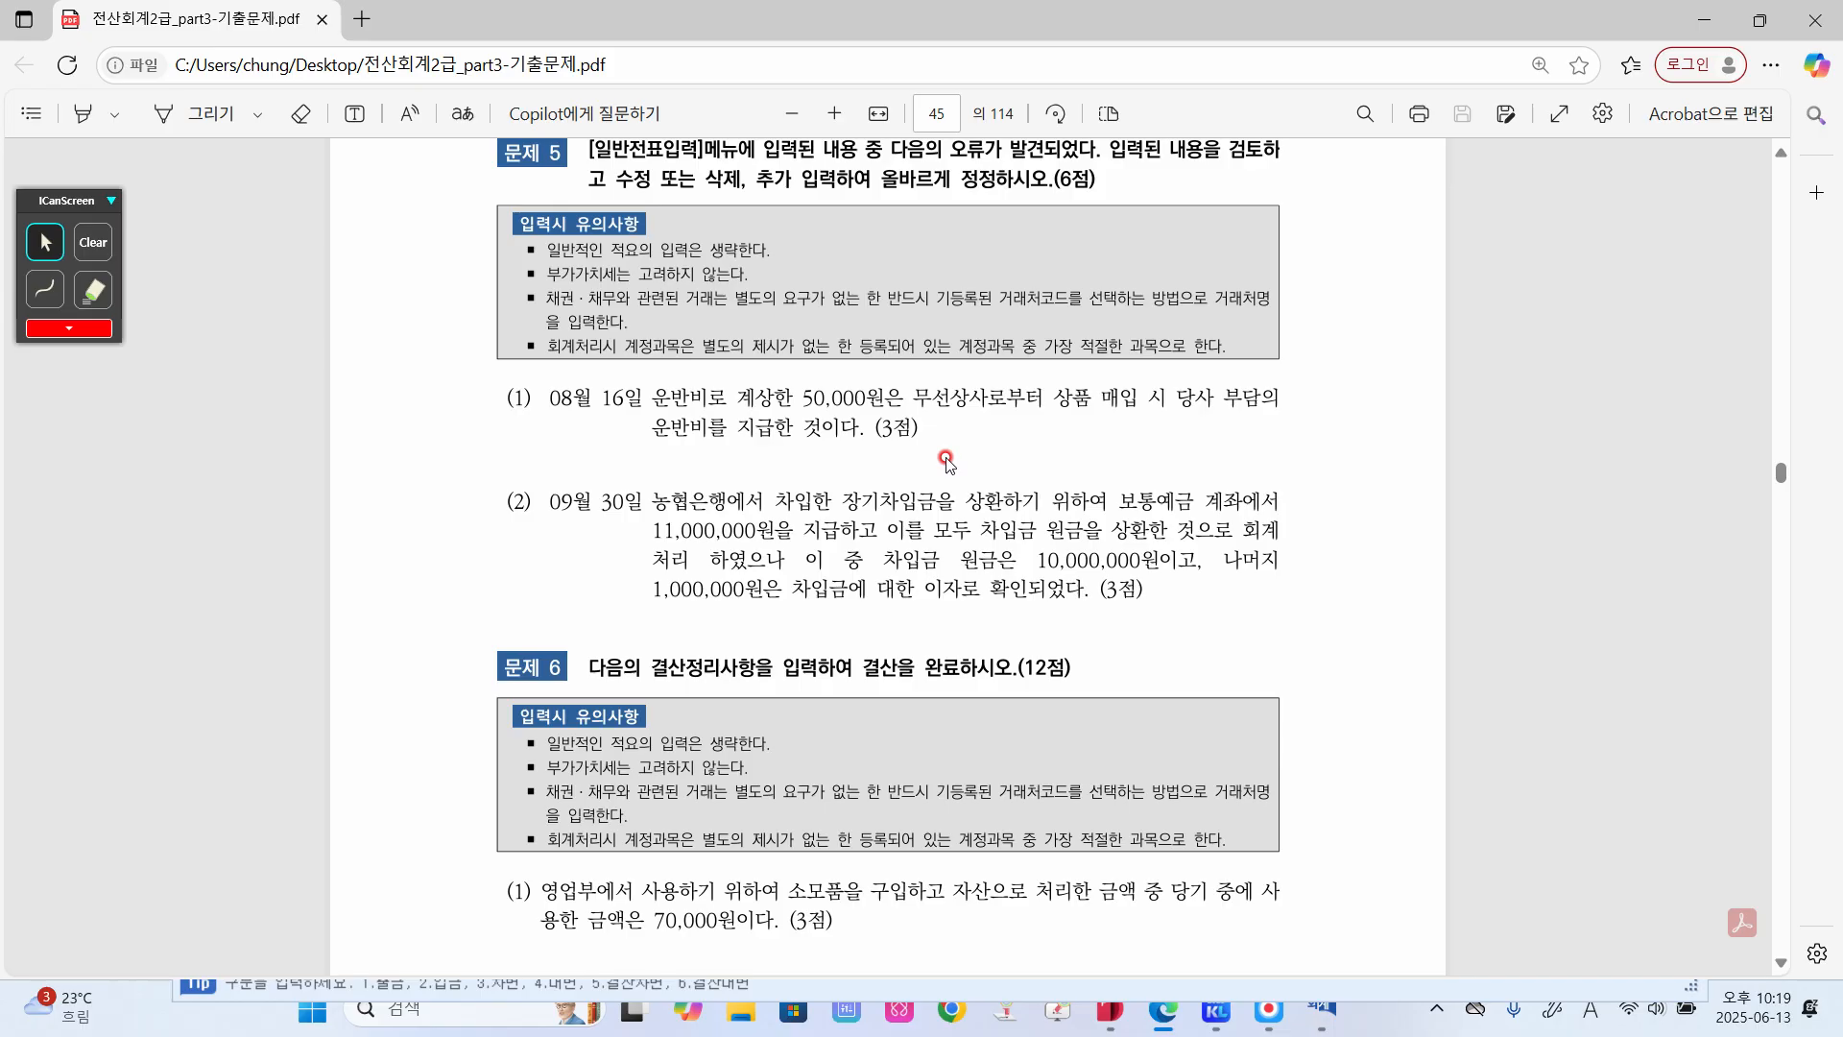
scroll(947, 463, "down", 3)
scroll(947, 464, "down", 1)
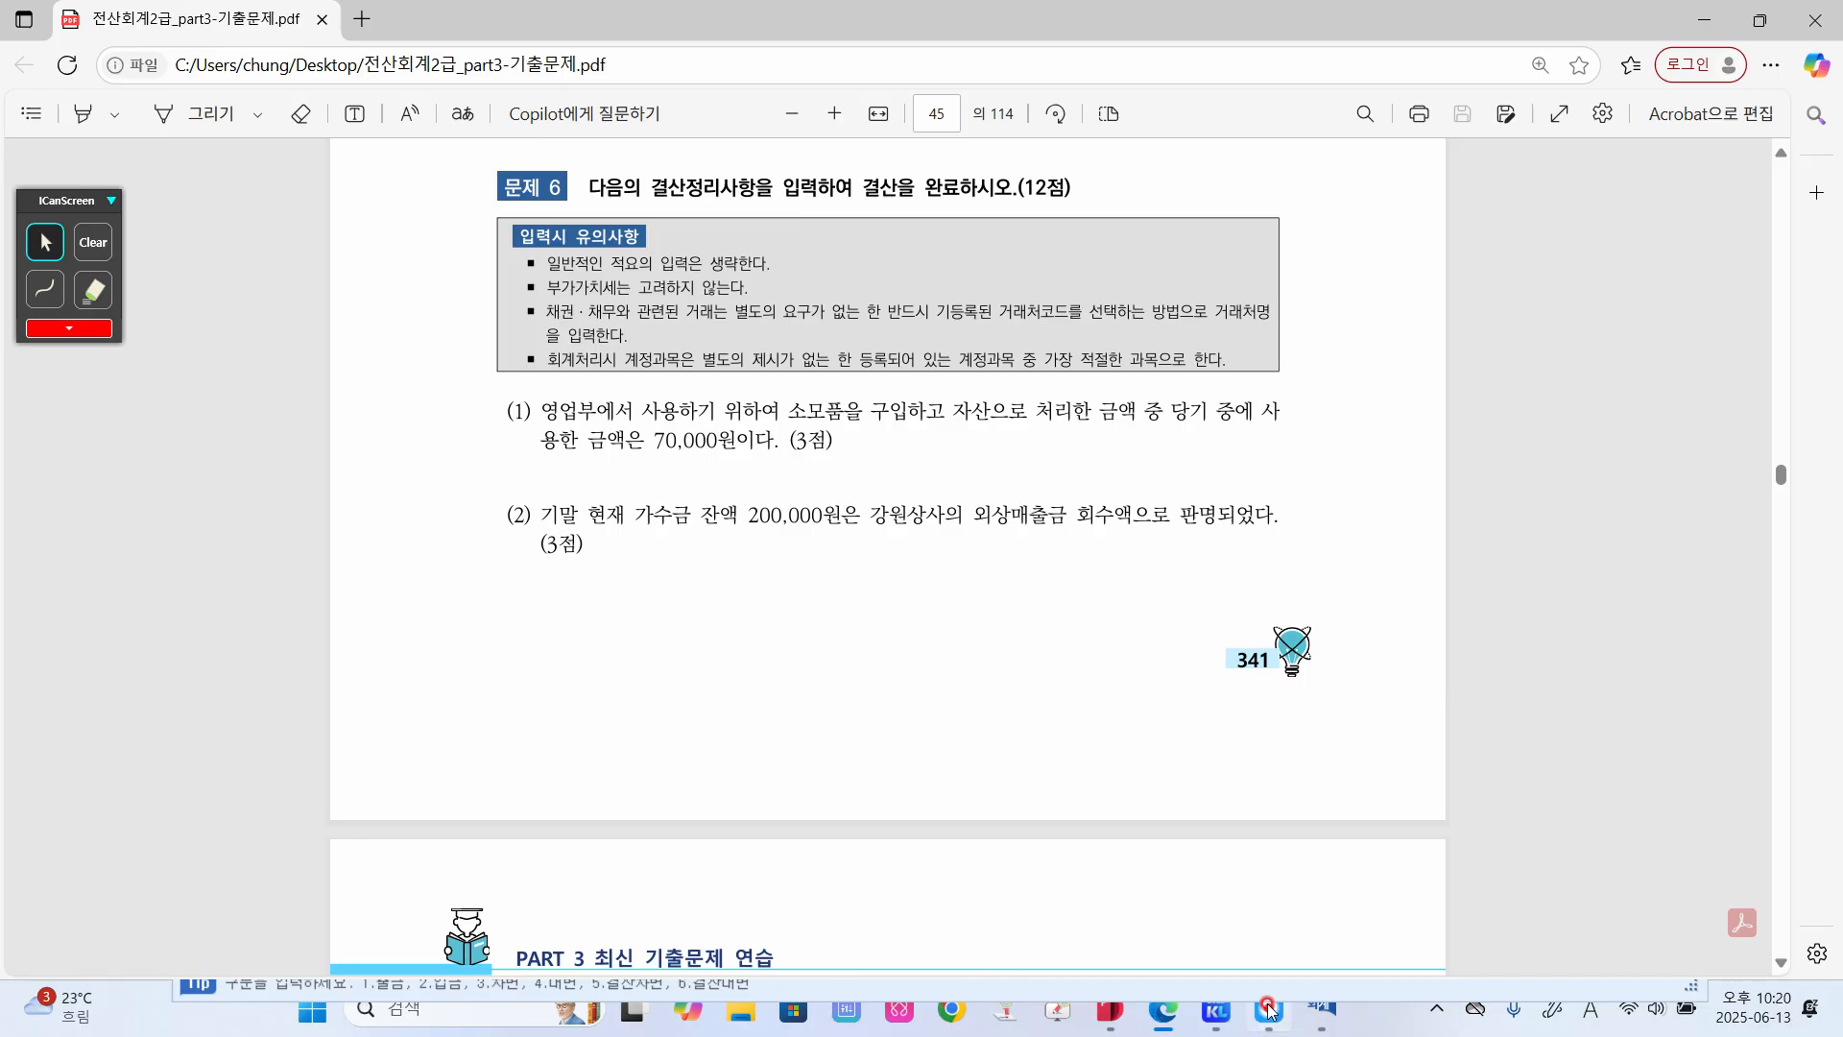
left_click(1313, 1018)
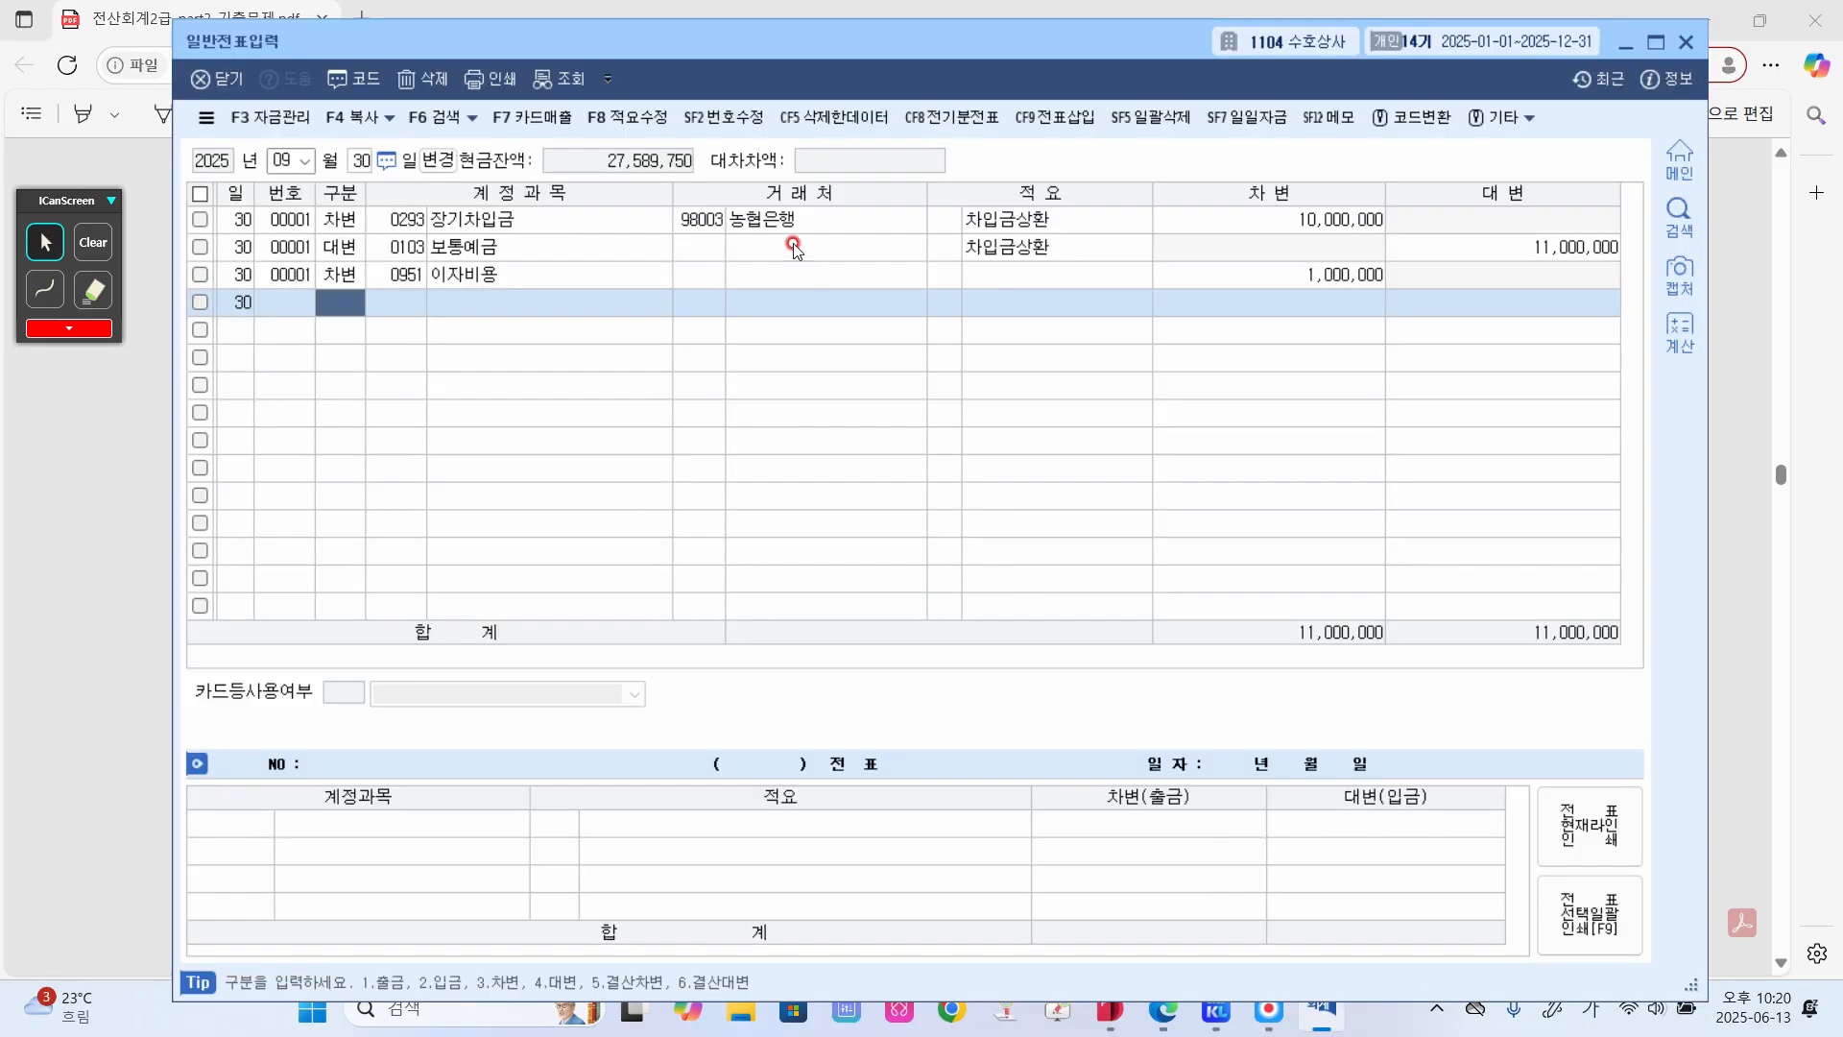
left_click(306, 158)
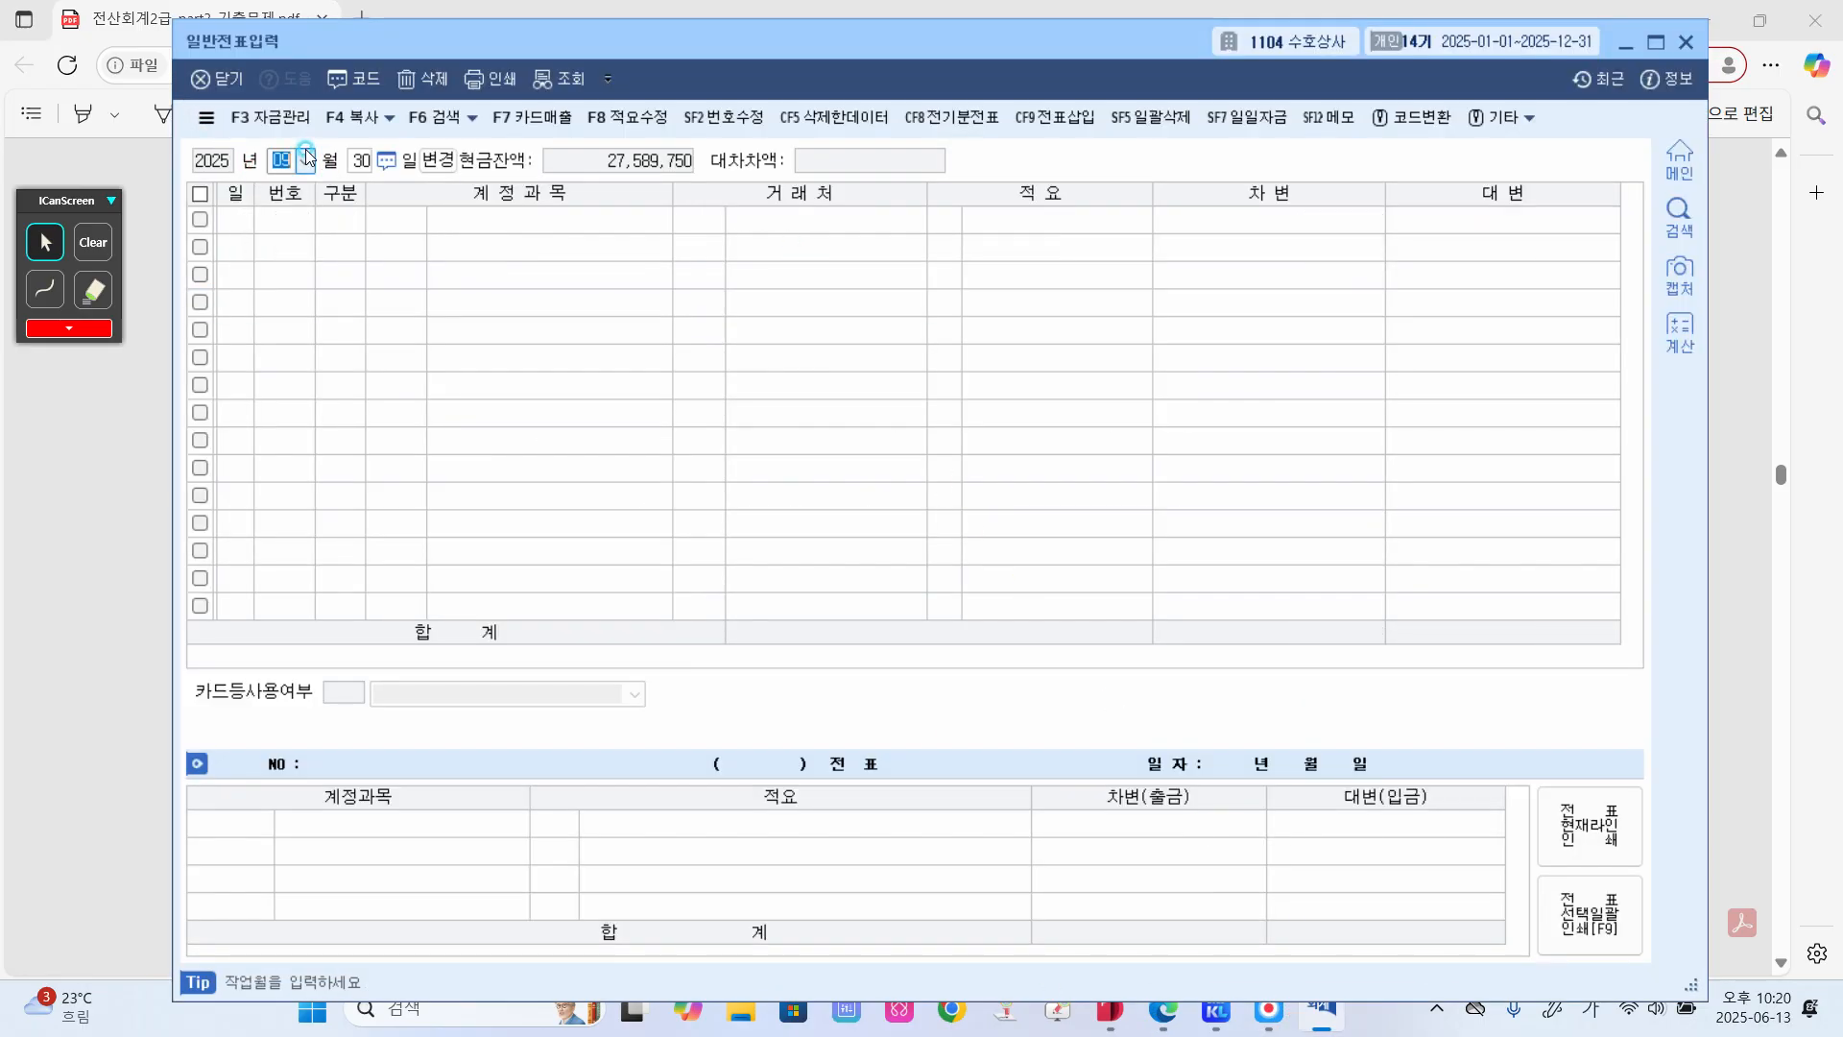
left_click(292, 371)
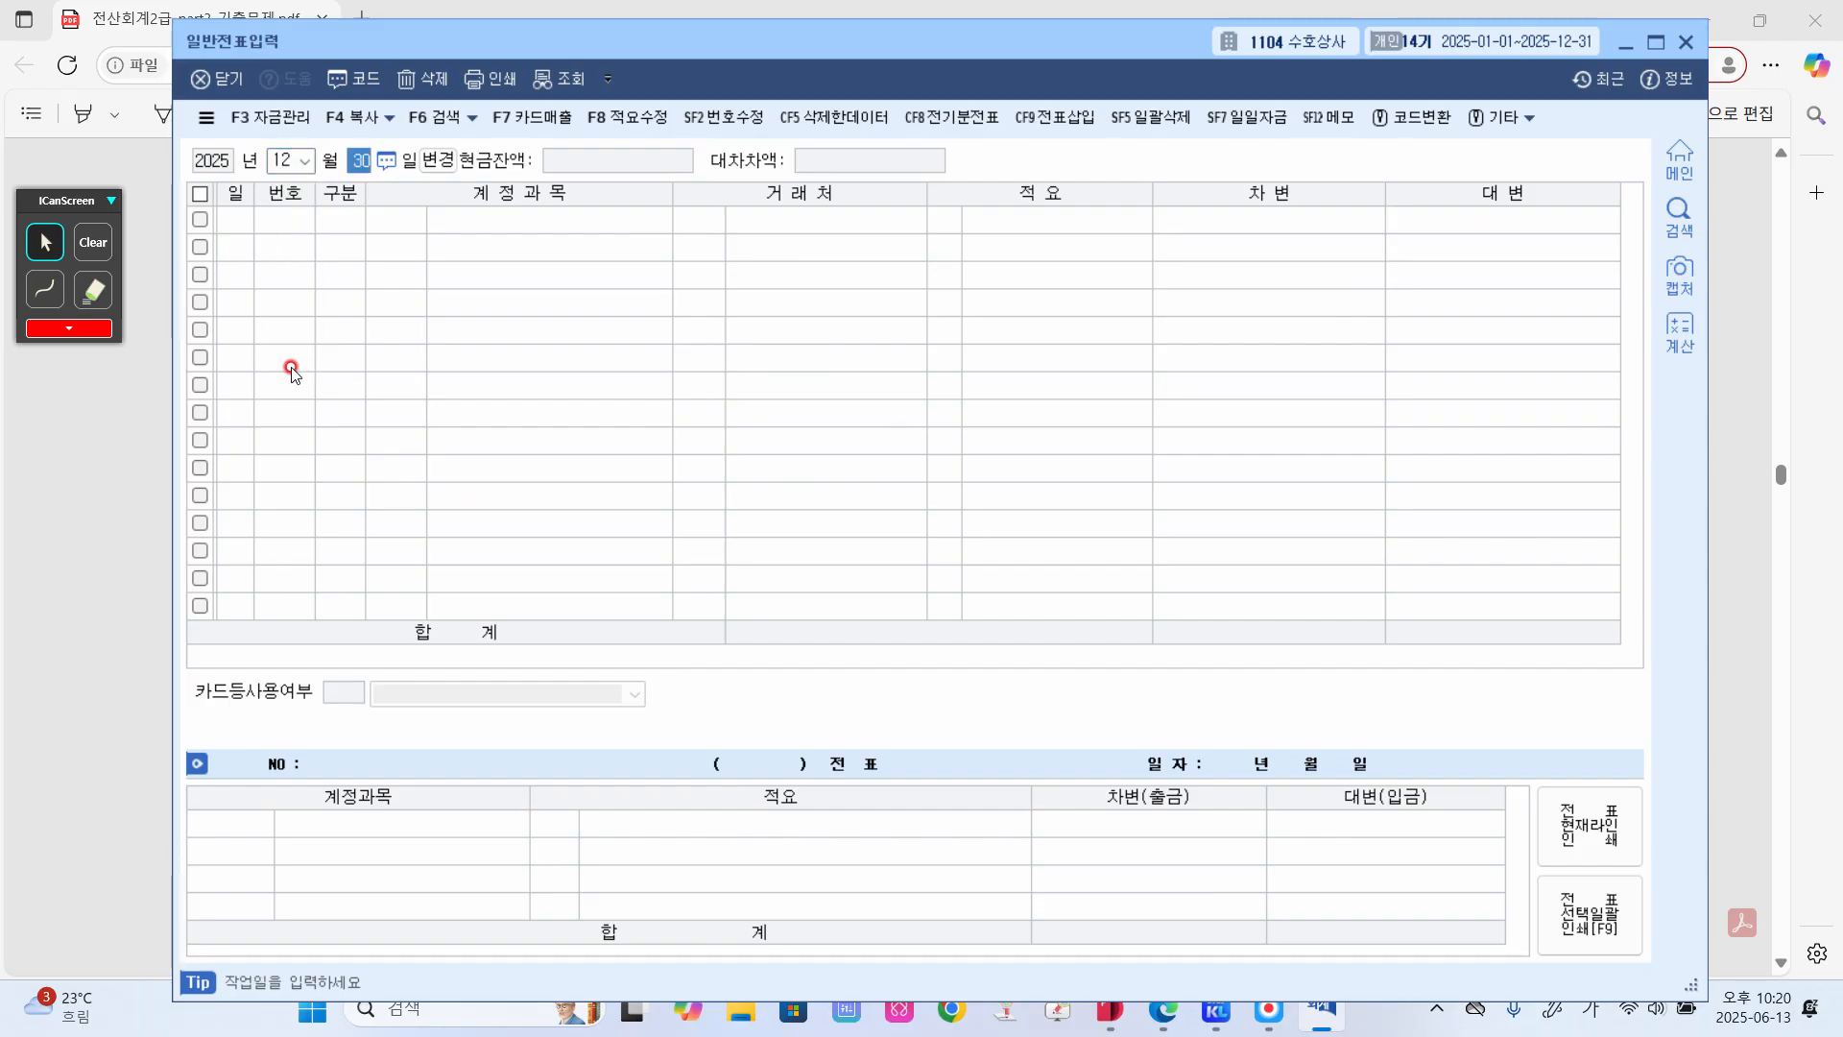
type("31")
key("Return")
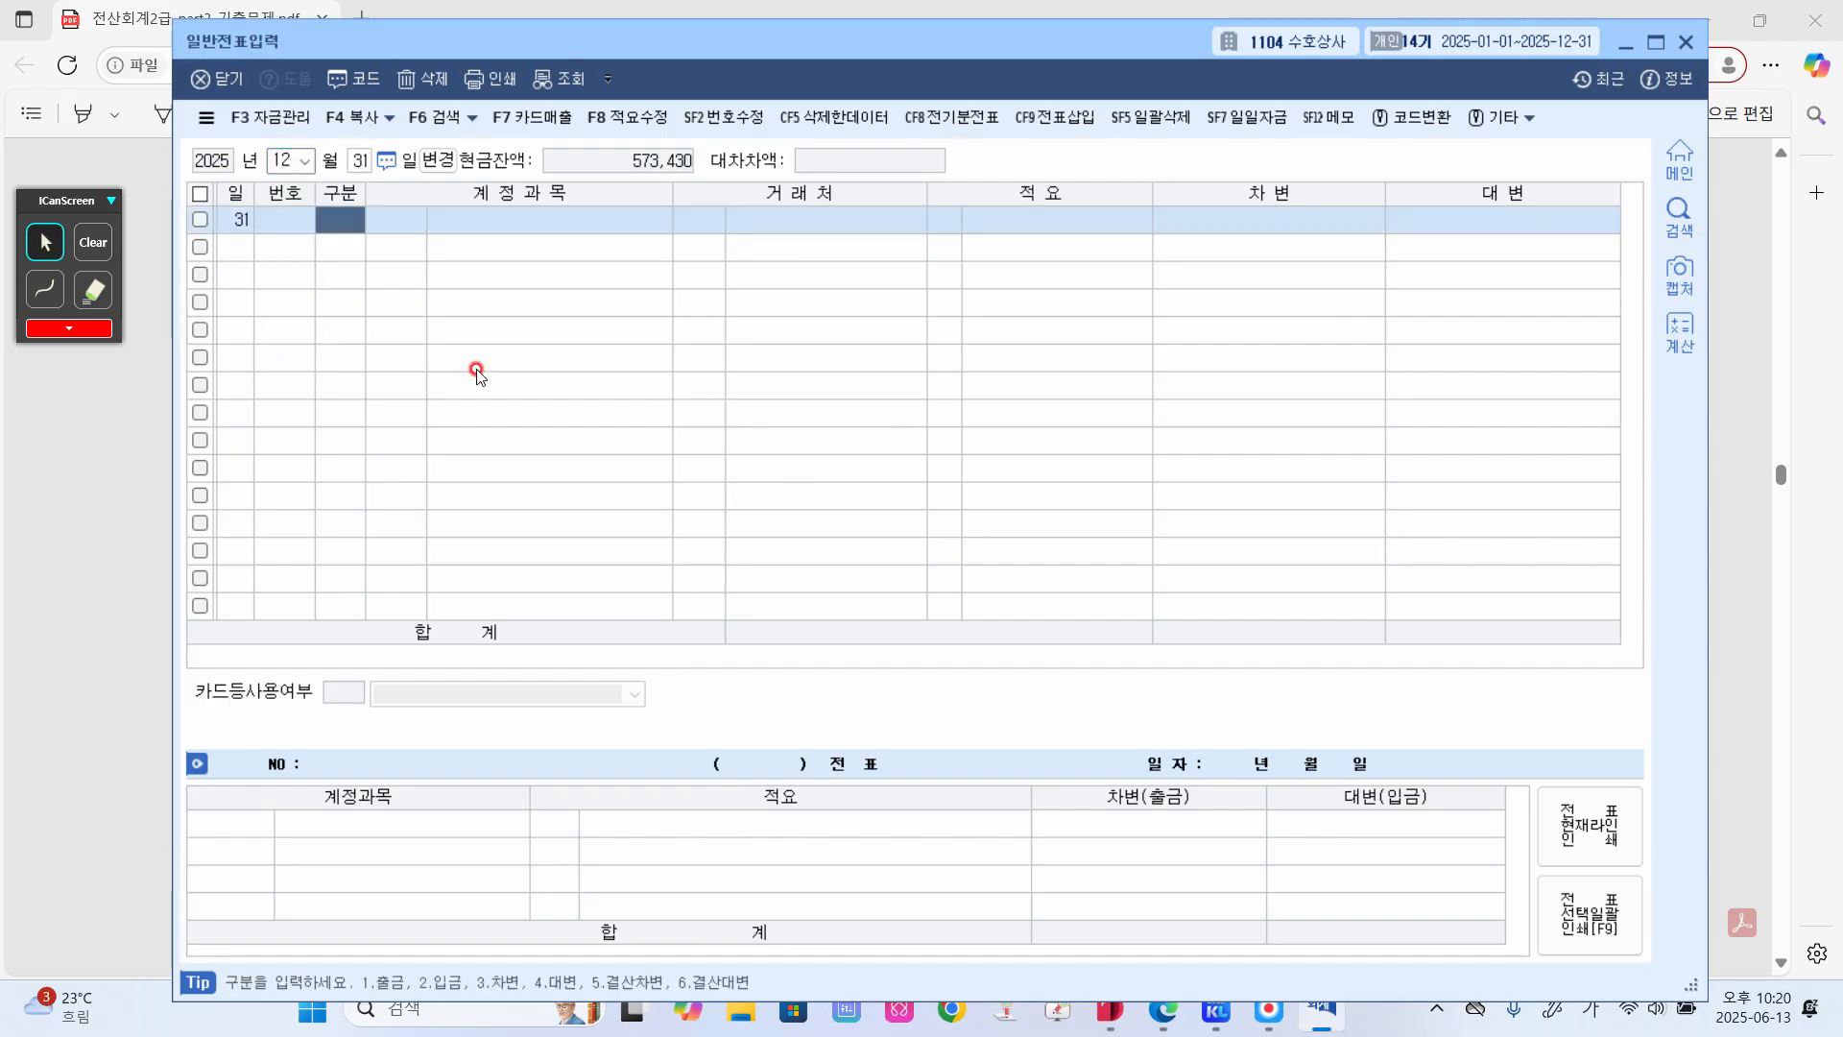
- Return to the exam PDF, underline 자산으로 in 문제 6 (1) and handwrite its entry 소모품비 70,000 / 소모품 70,000
left_click(1713, 549)
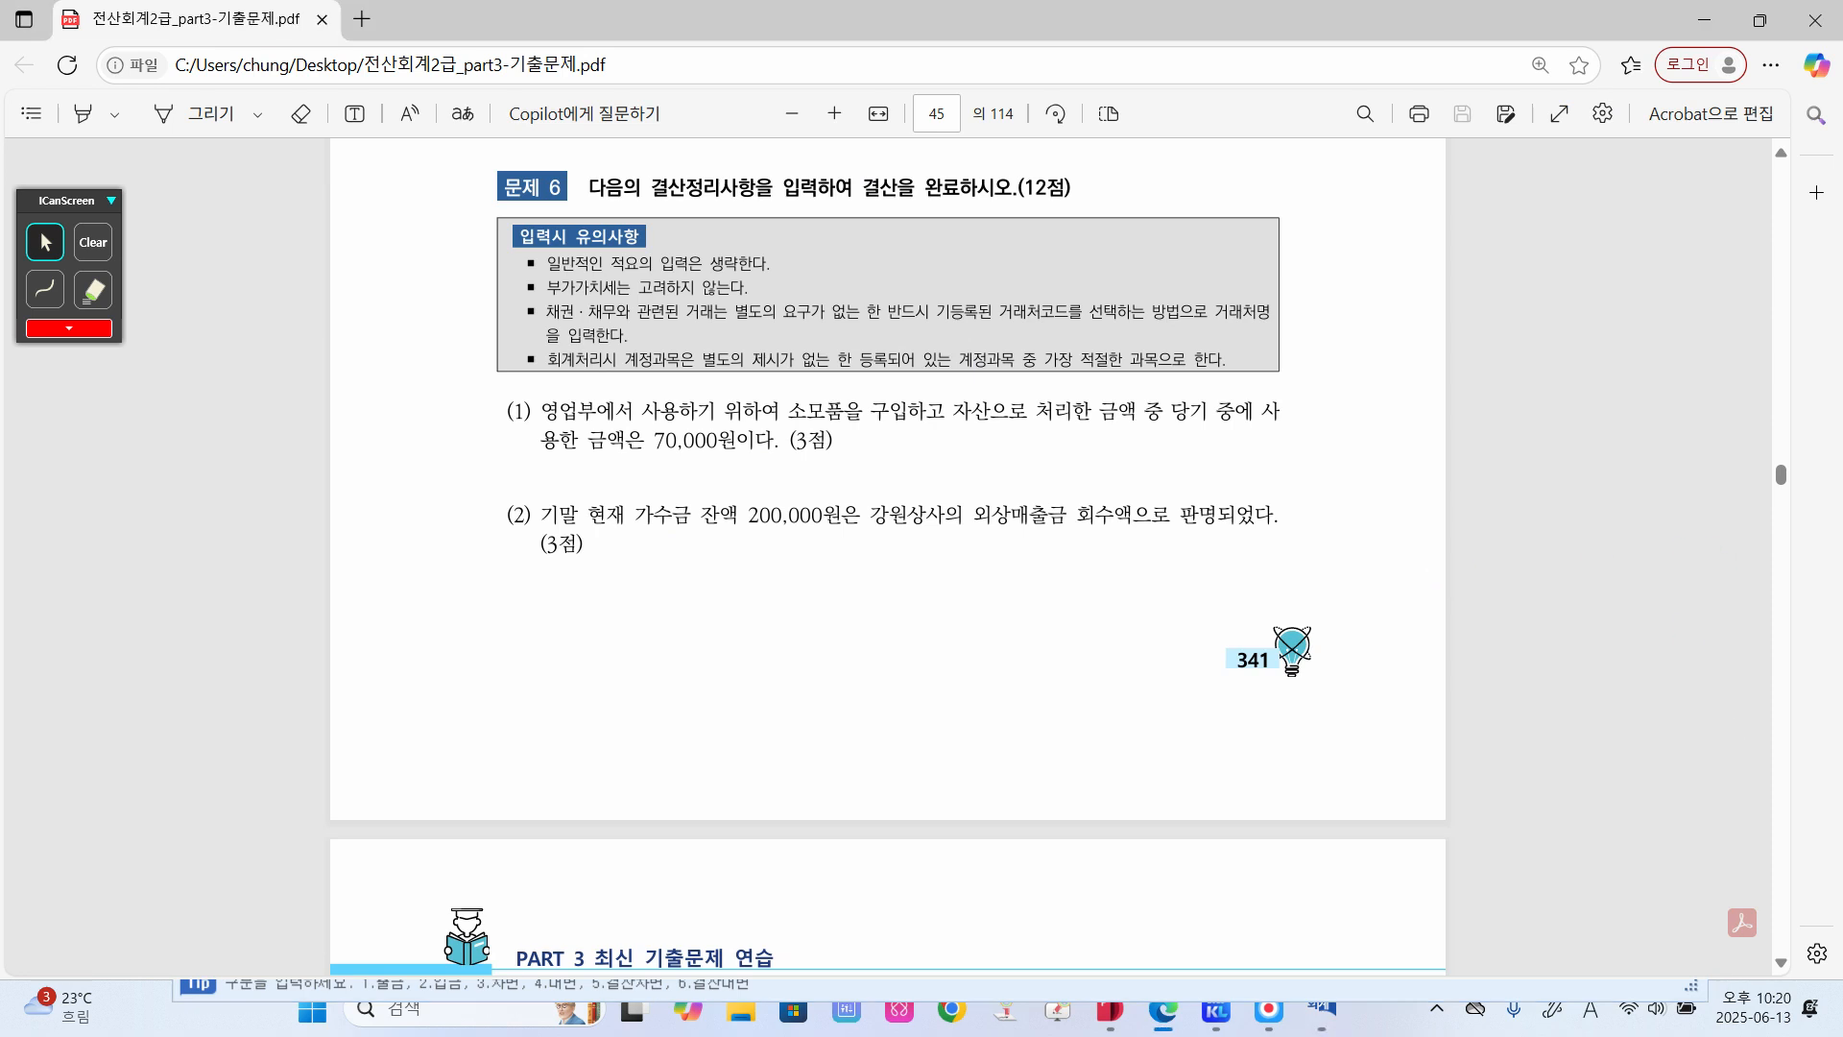
left_click(48, 242)
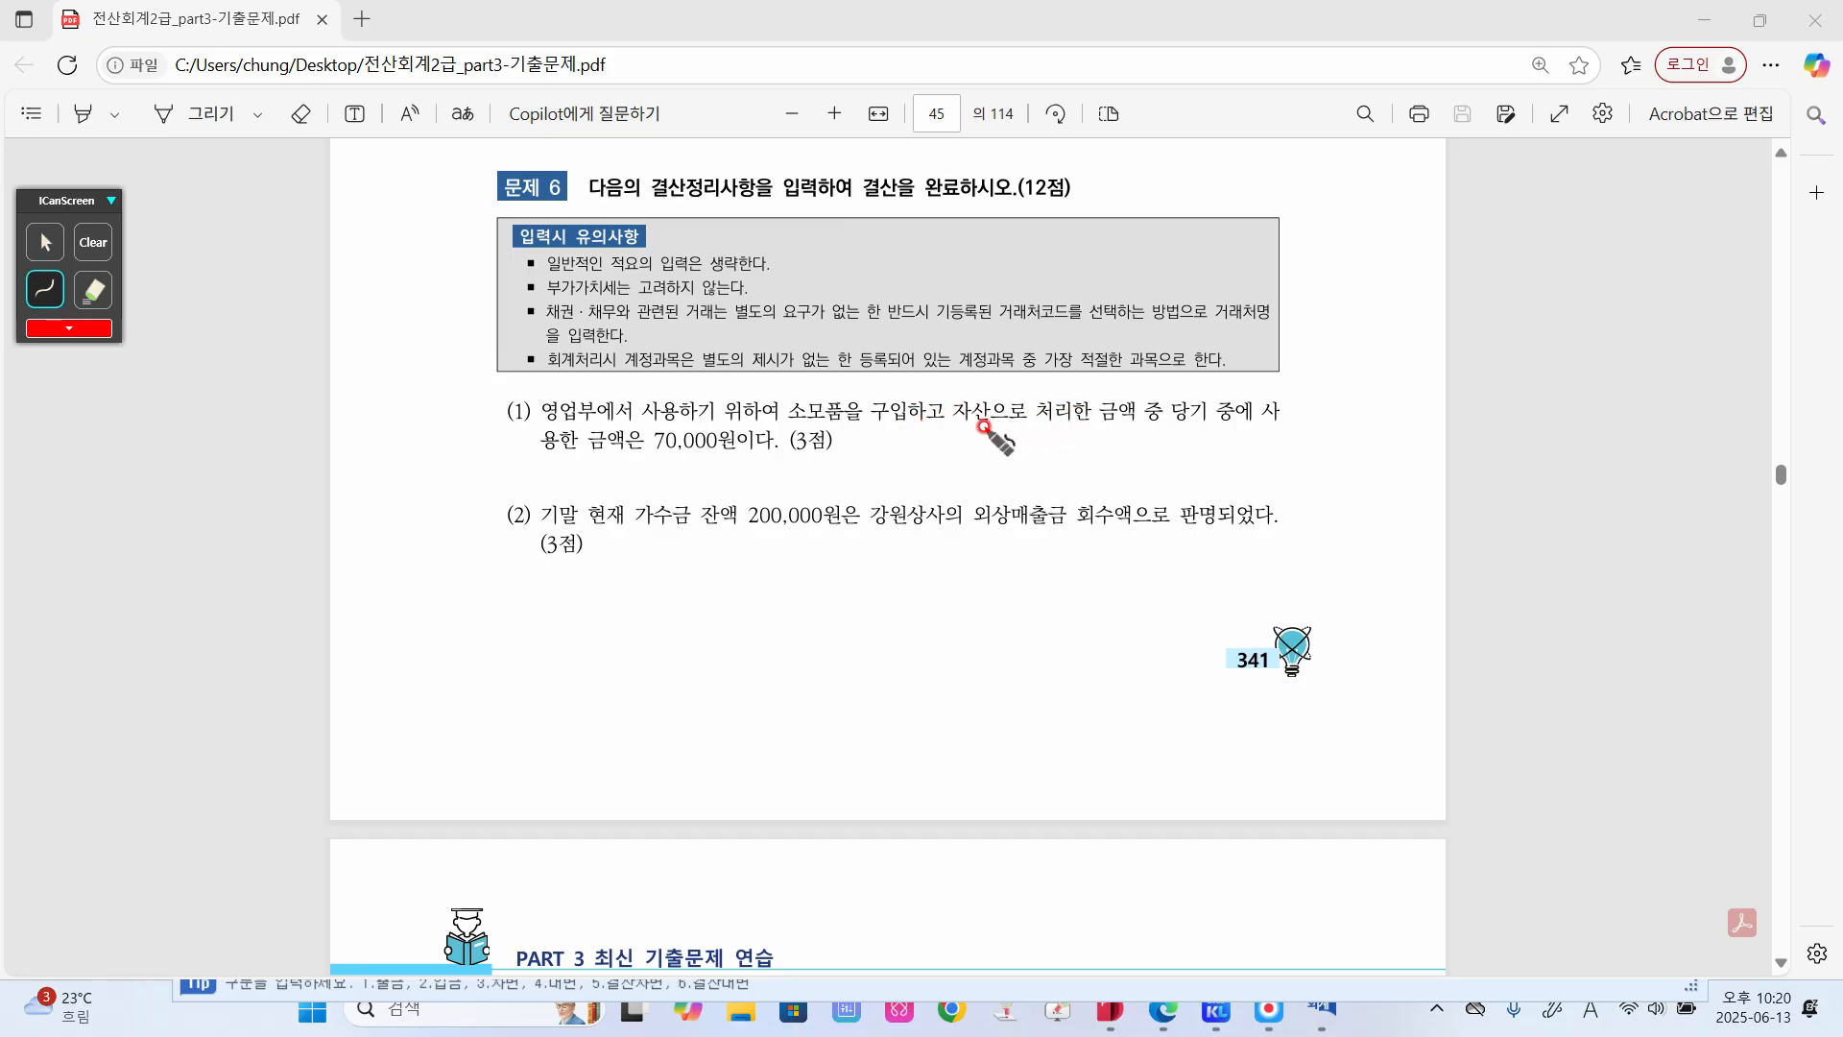
left_click_drag(964, 425, 1020, 423)
mouse_move(765, 464)
left_mouse_down()
mouse_move(752, 480)
mouse_move(816, 475)
mouse_move(795, 483)
mouse_move(818, 491)
mouse_move(837, 475)
mouse_move(1032, 485)
mouse_move(1010, 490)
mouse_move(1167, 475)
mouse_move(1145, 497)
mouse_move(1236, 483)
mouse_move(1200, 485)
left_mouse_up()
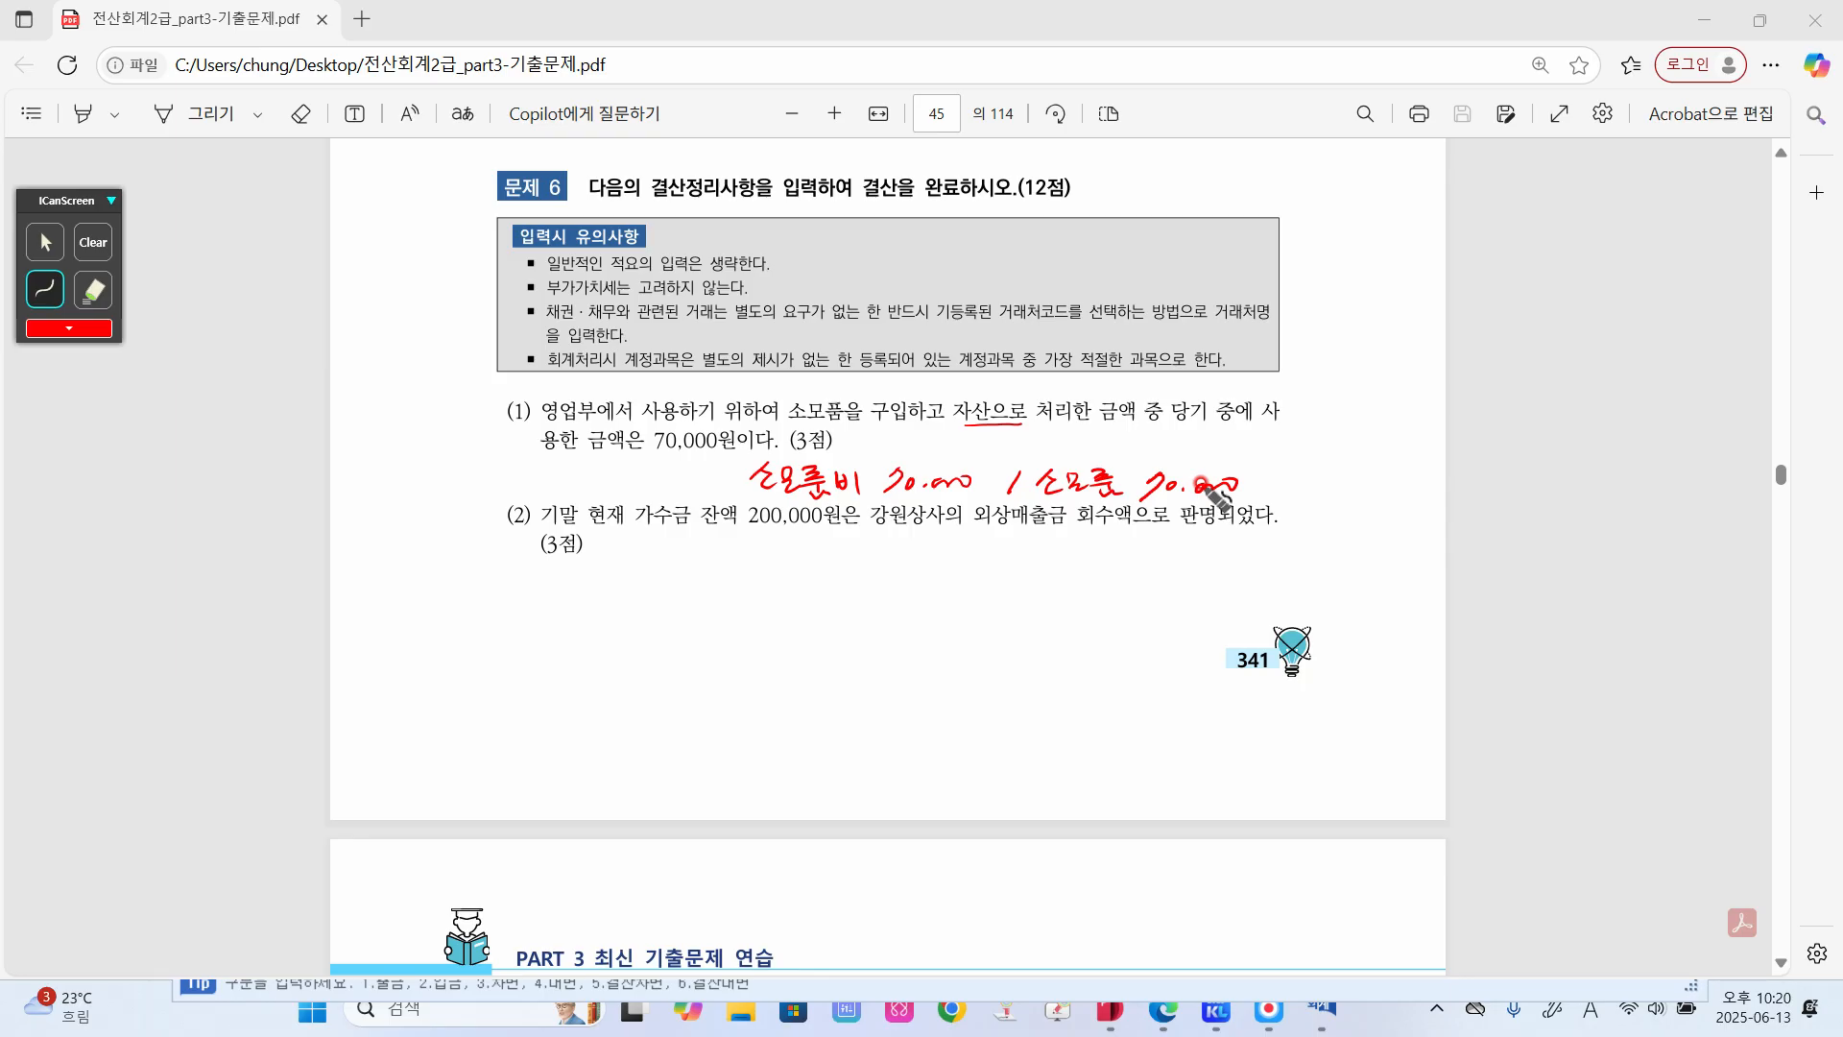
left_click_drag(1200, 483, 1239, 480)
- Handwrite the entry for 문제 6 (2) as 가수금 200,000 / 외.출 200,000 with (강원상사) under the underlined 외.출, and leave the pen tool
mouse_move(1004, 555)
left_mouse_down()
mouse_move(993, 576)
mouse_move(1246, 571)
left_mouse_up()
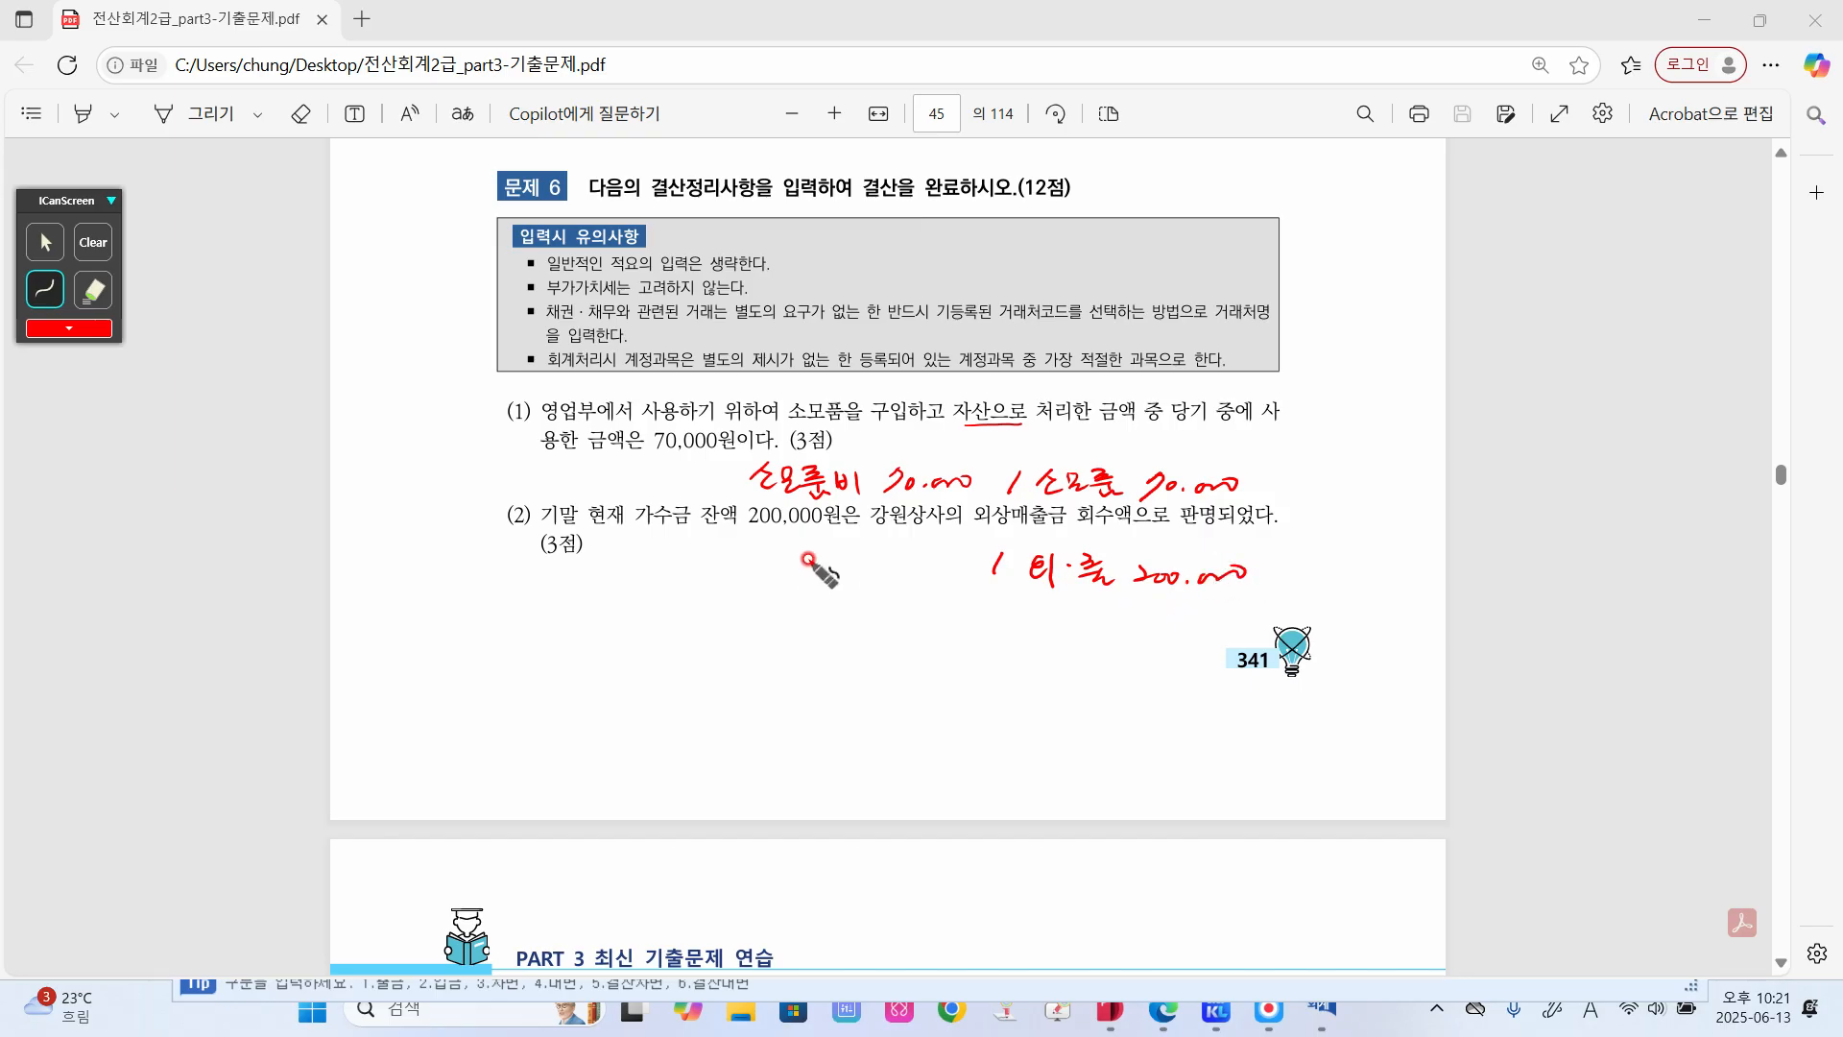
mouse_move(762, 567)
left_mouse_down()
mouse_move(786, 590)
mouse_move(796, 574)
mouse_move(967, 575)
mouse_move(1112, 594)
mouse_move(1025, 641)
mouse_move(1054, 635)
left_mouse_up()
mouse_move(1052, 638)
left_mouse_down()
mouse_move(1165, 633)
mouse_move(1165, 648)
left_mouse_up()
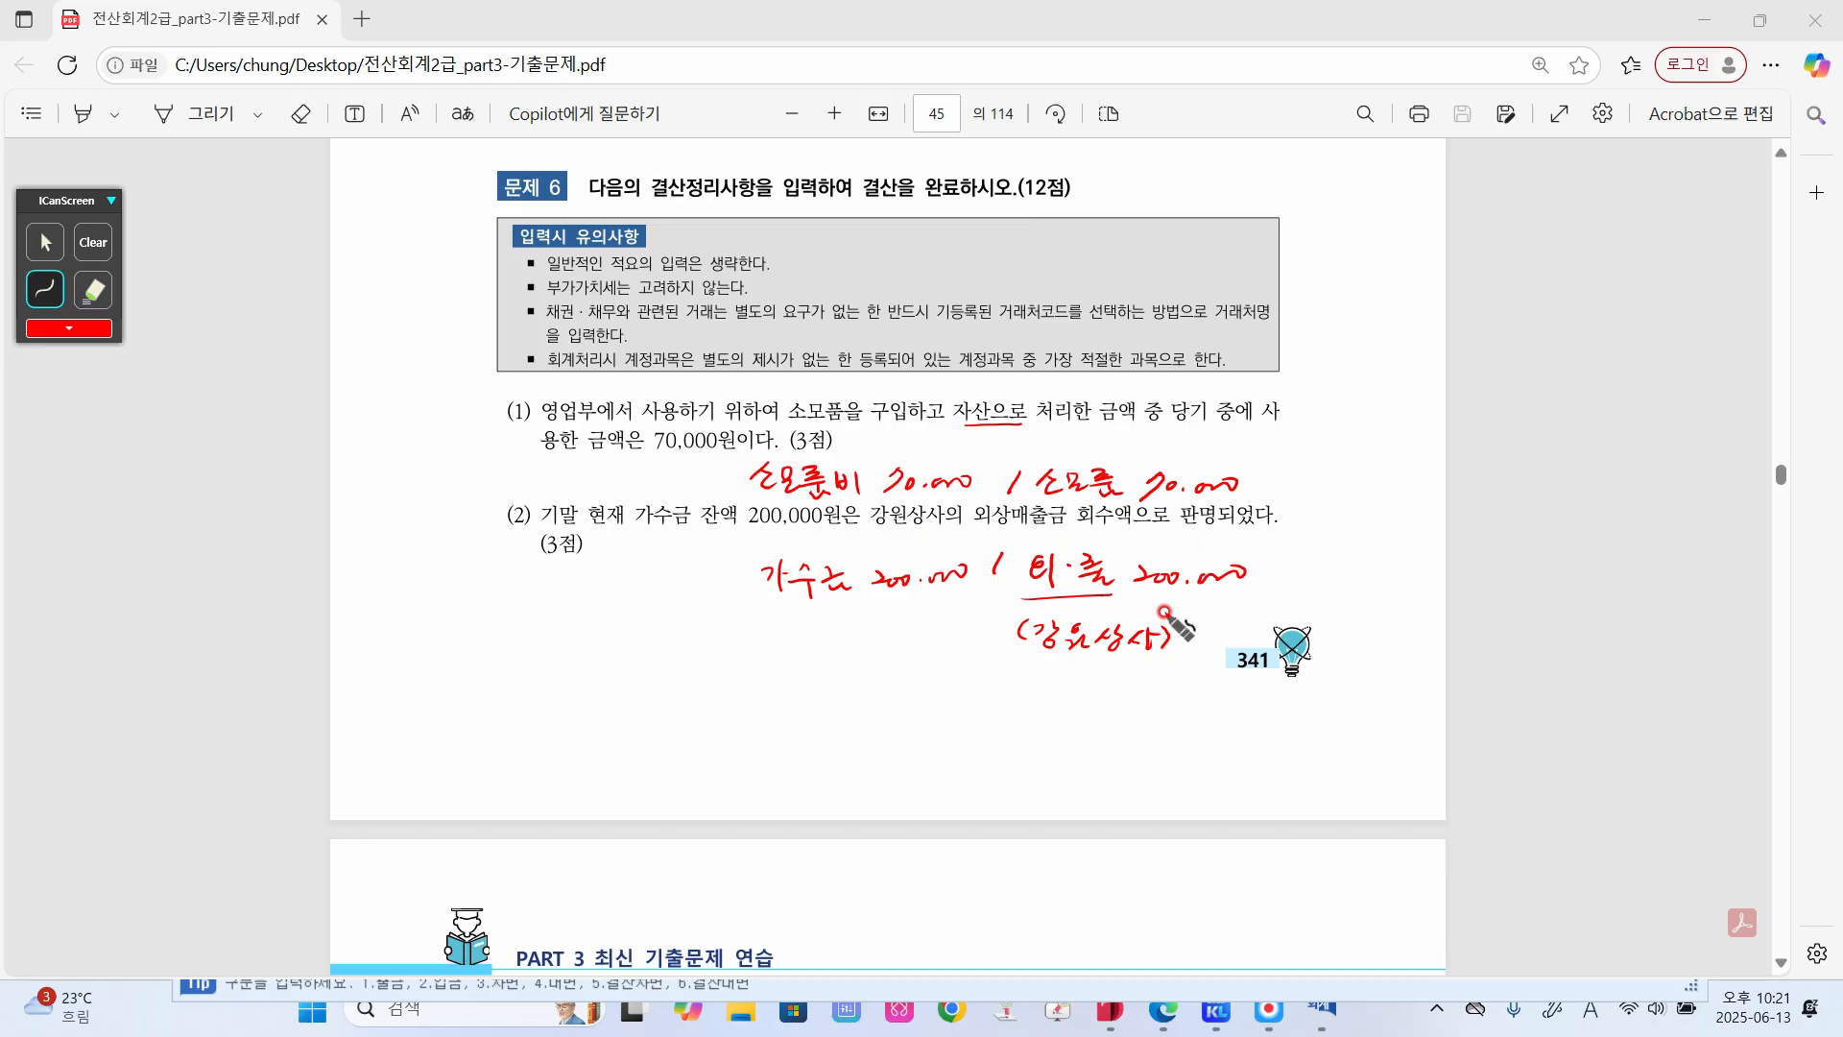
left_click(34, 238)
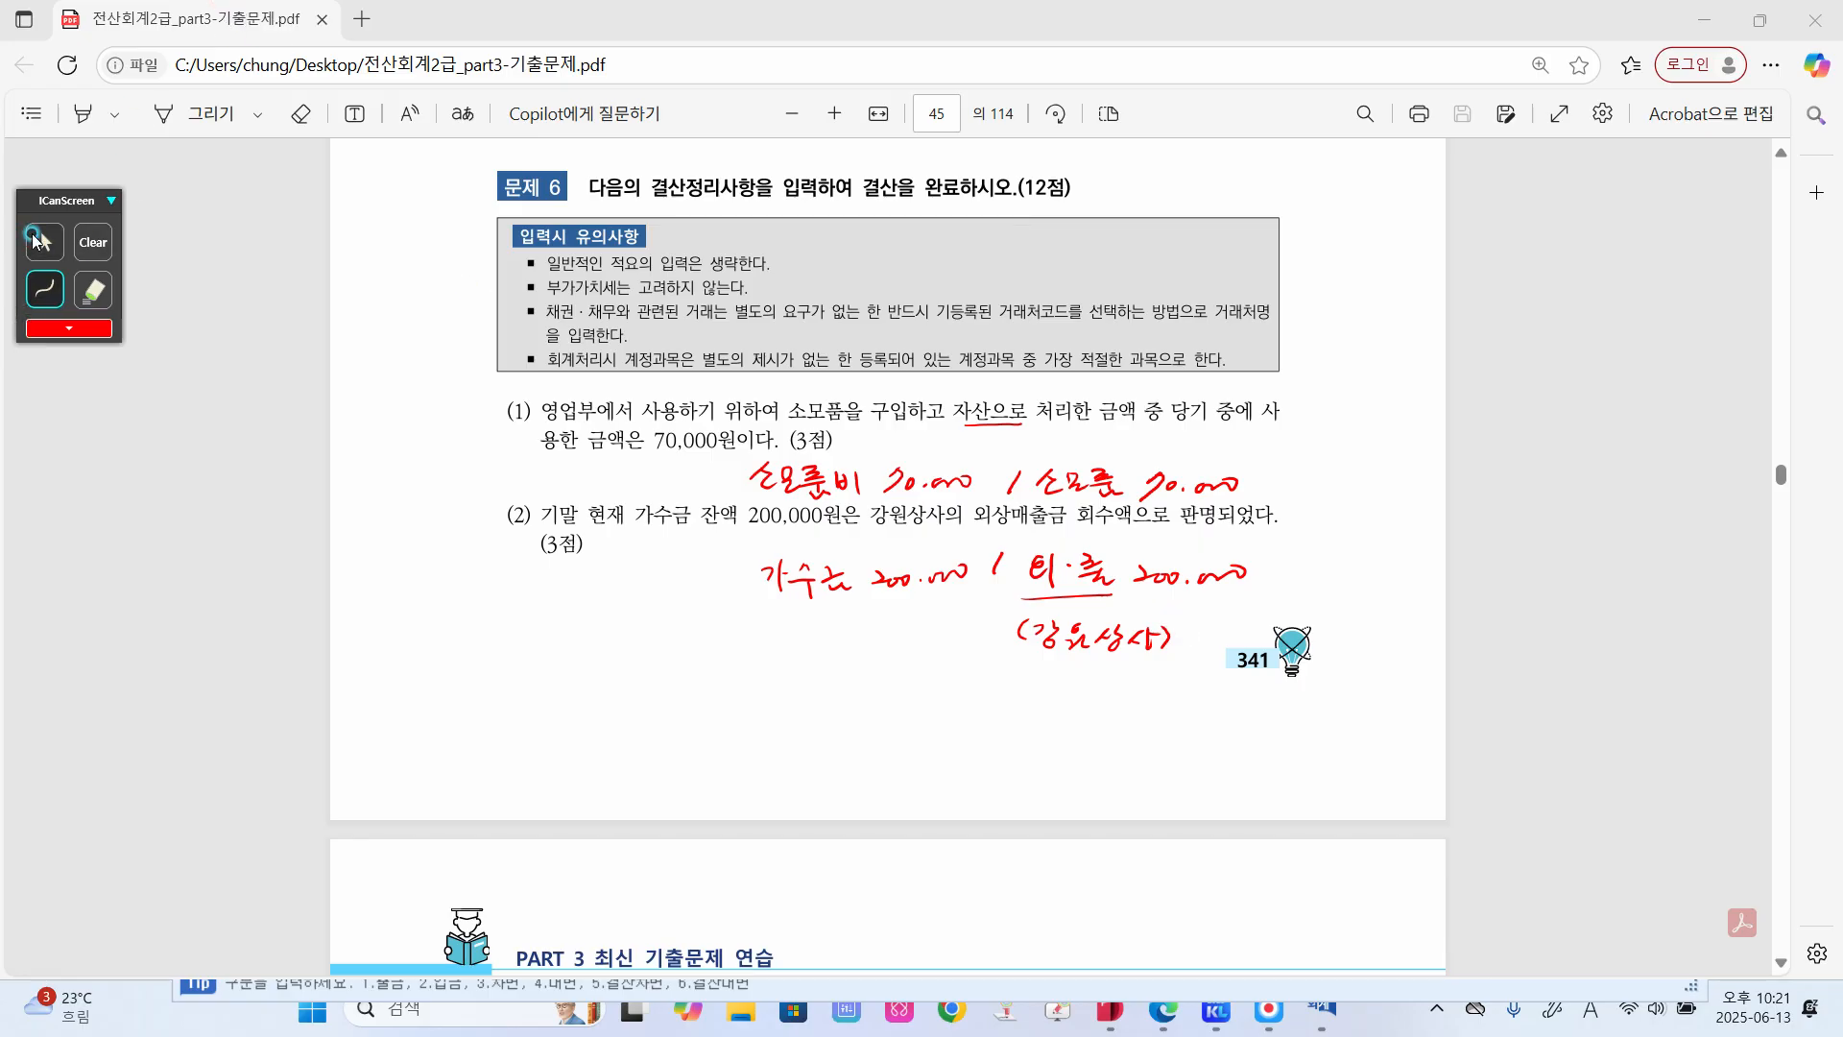
- Check 문제 6 (3) on the exam PDF, then switch to KcLep and view 현금과부족 in the December 31 합계잔액시산표
left_click(506, 453)
scroll(507, 456, "down", 5)
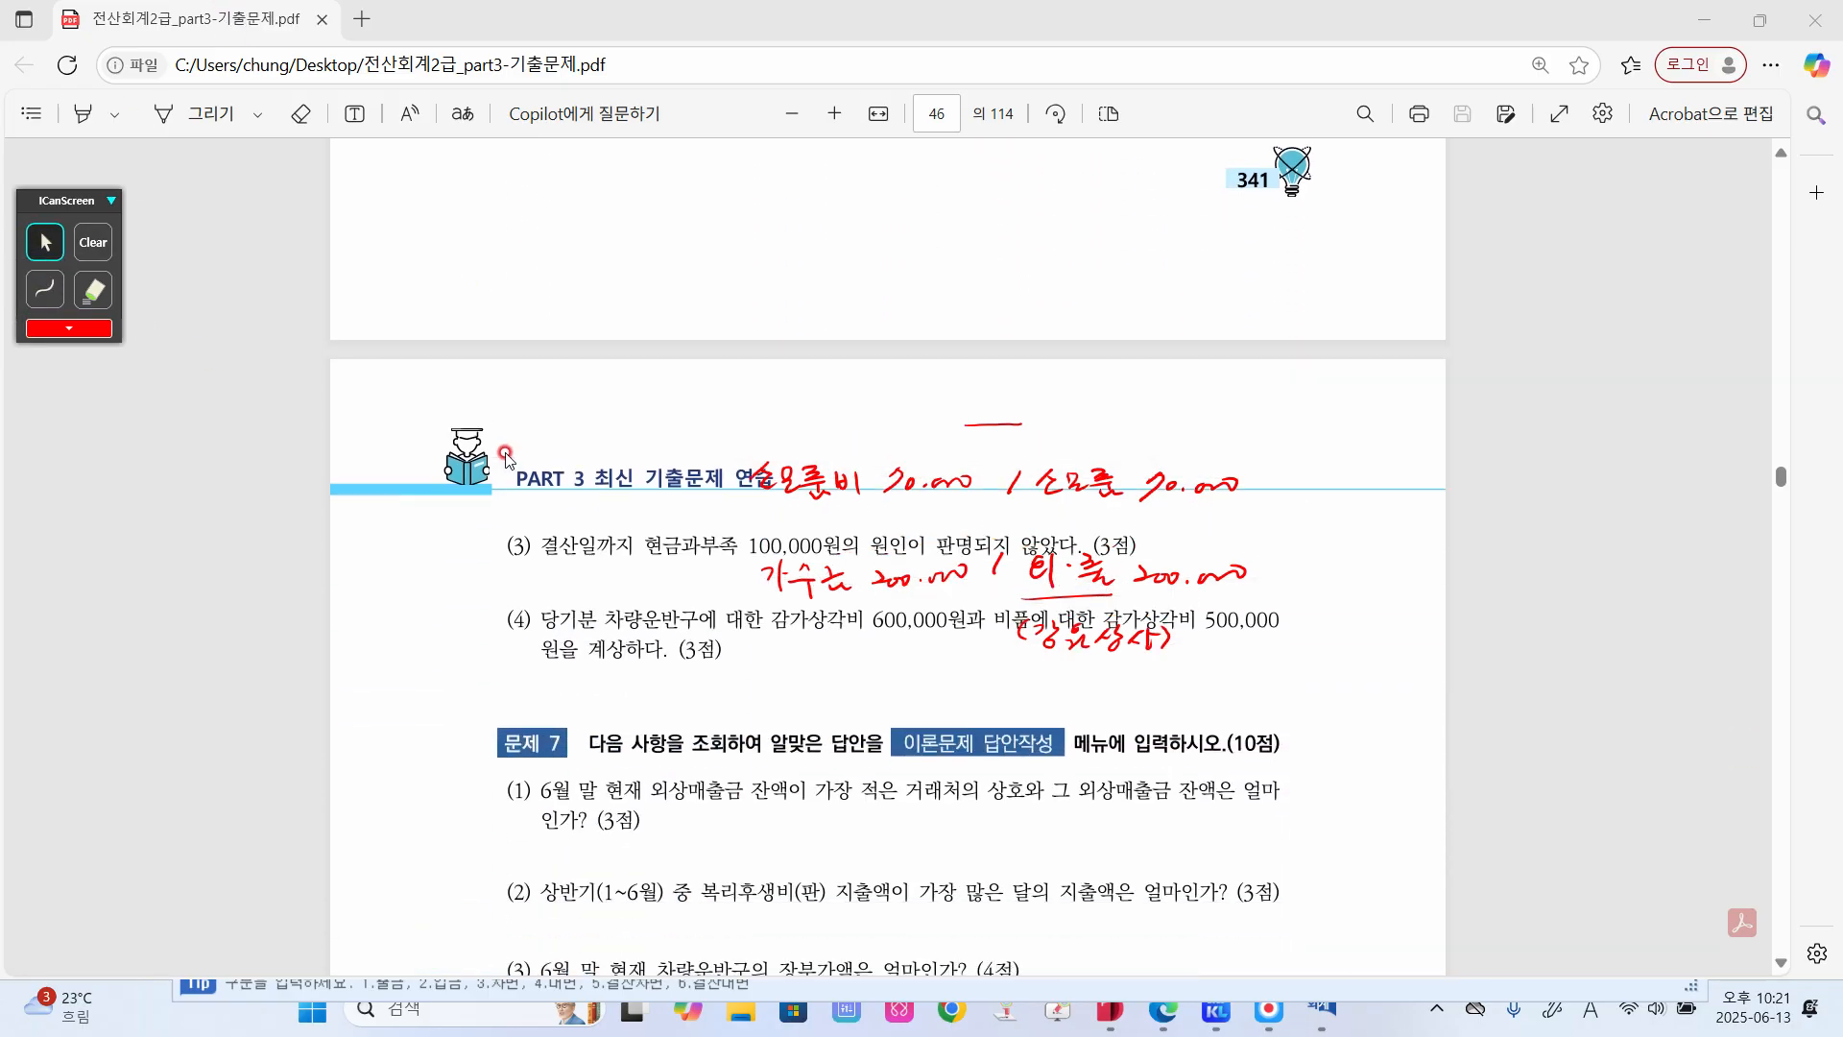
scroll(506, 453, "up", 1)
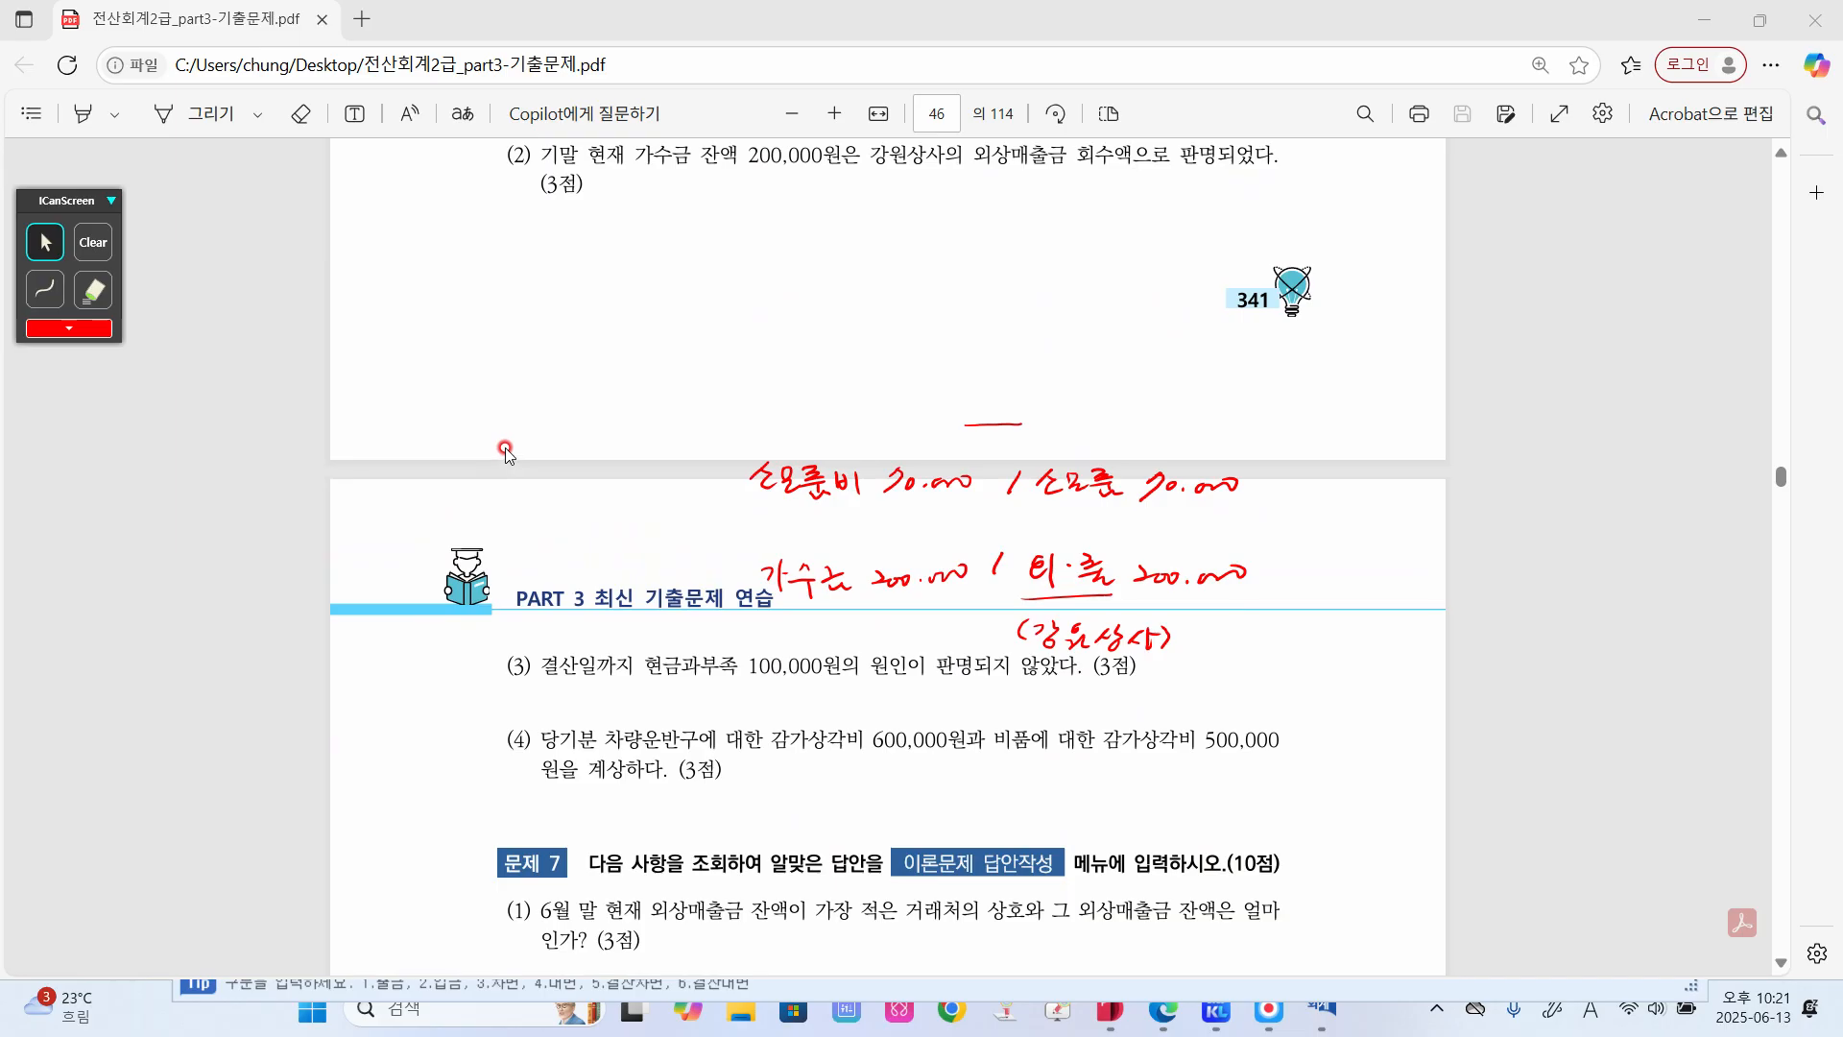
scroll(505, 447, "up", 1)
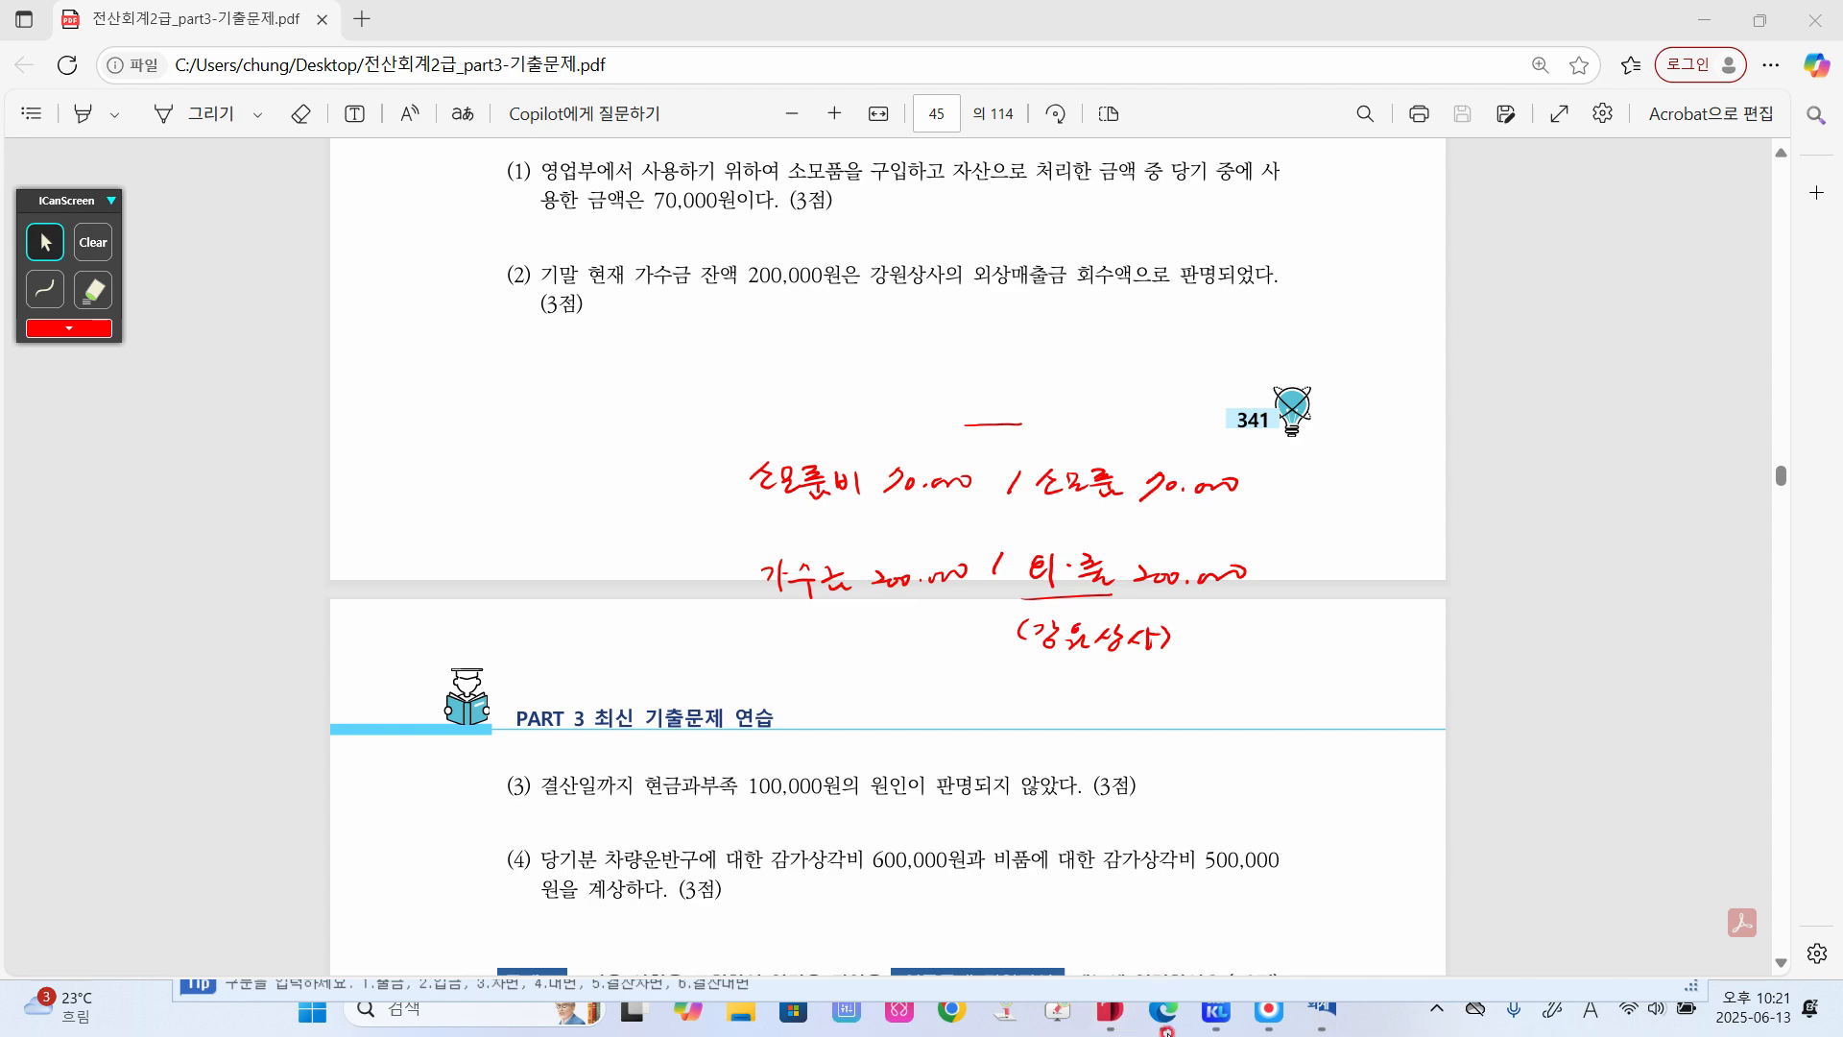
mouse_move(1212, 1013)
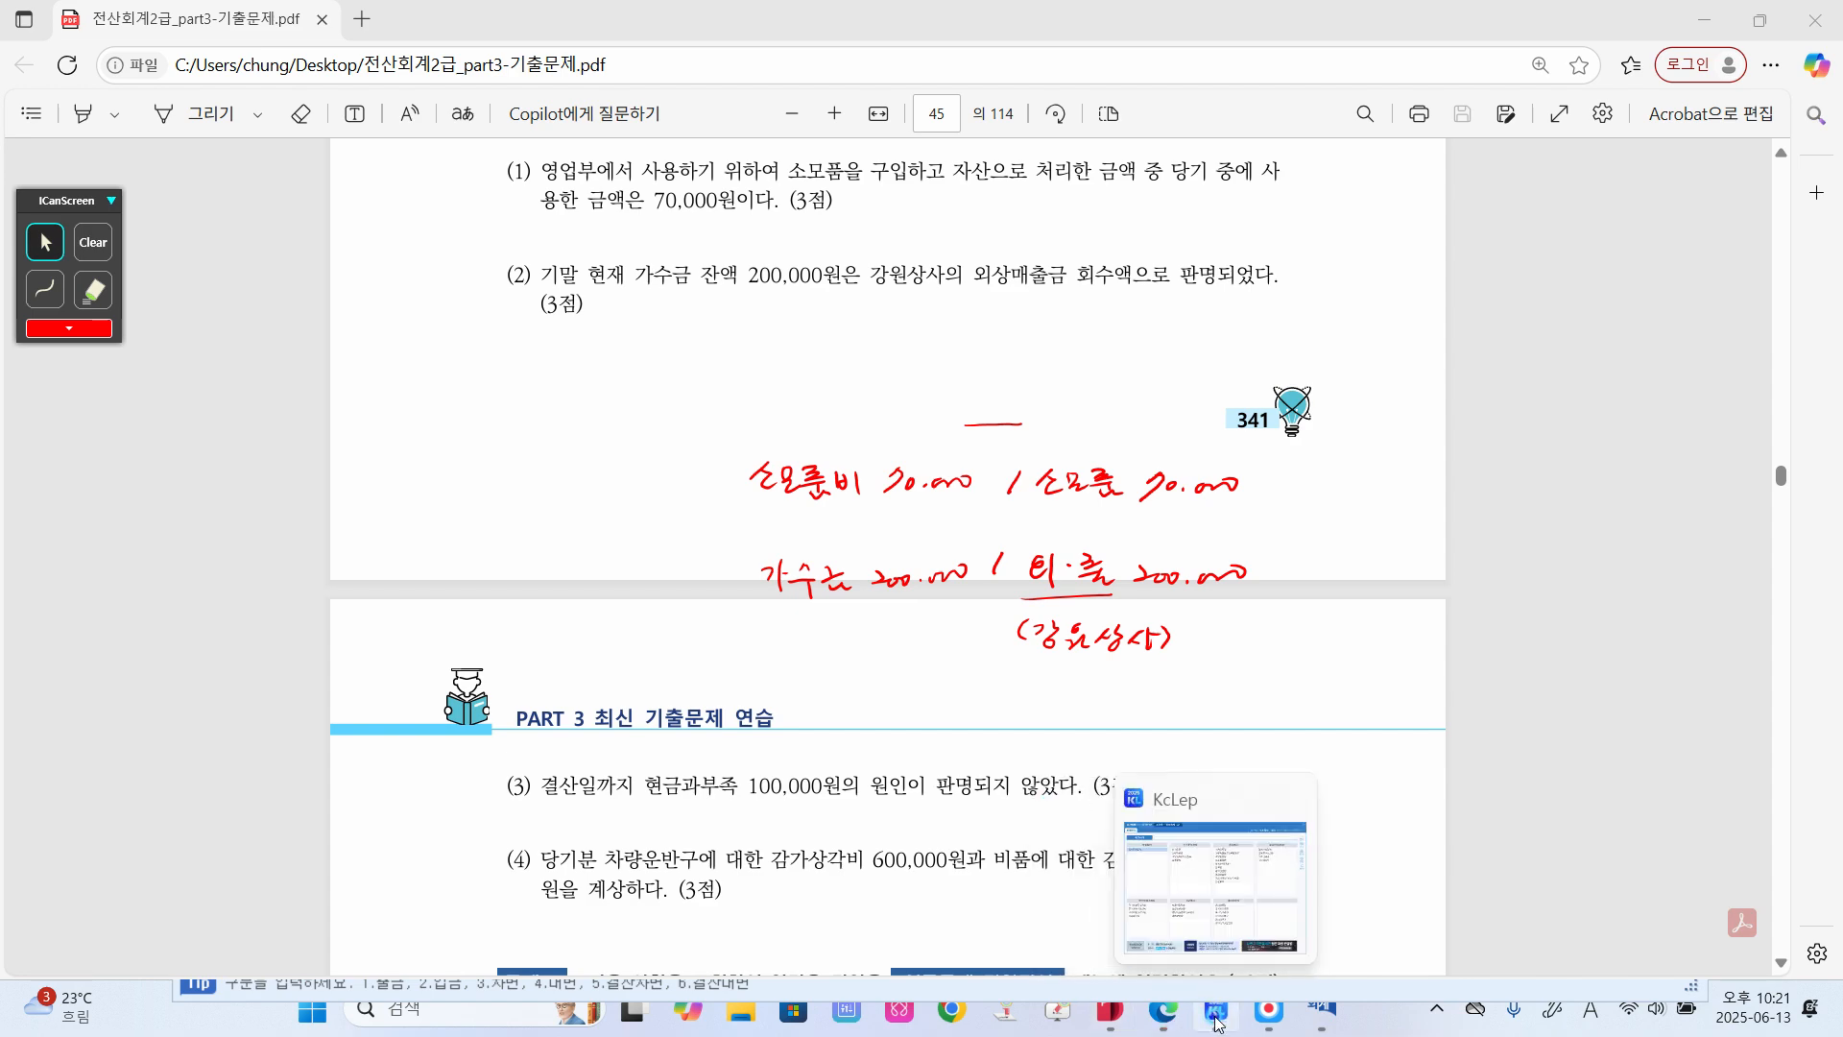
left_click(1215, 1015)
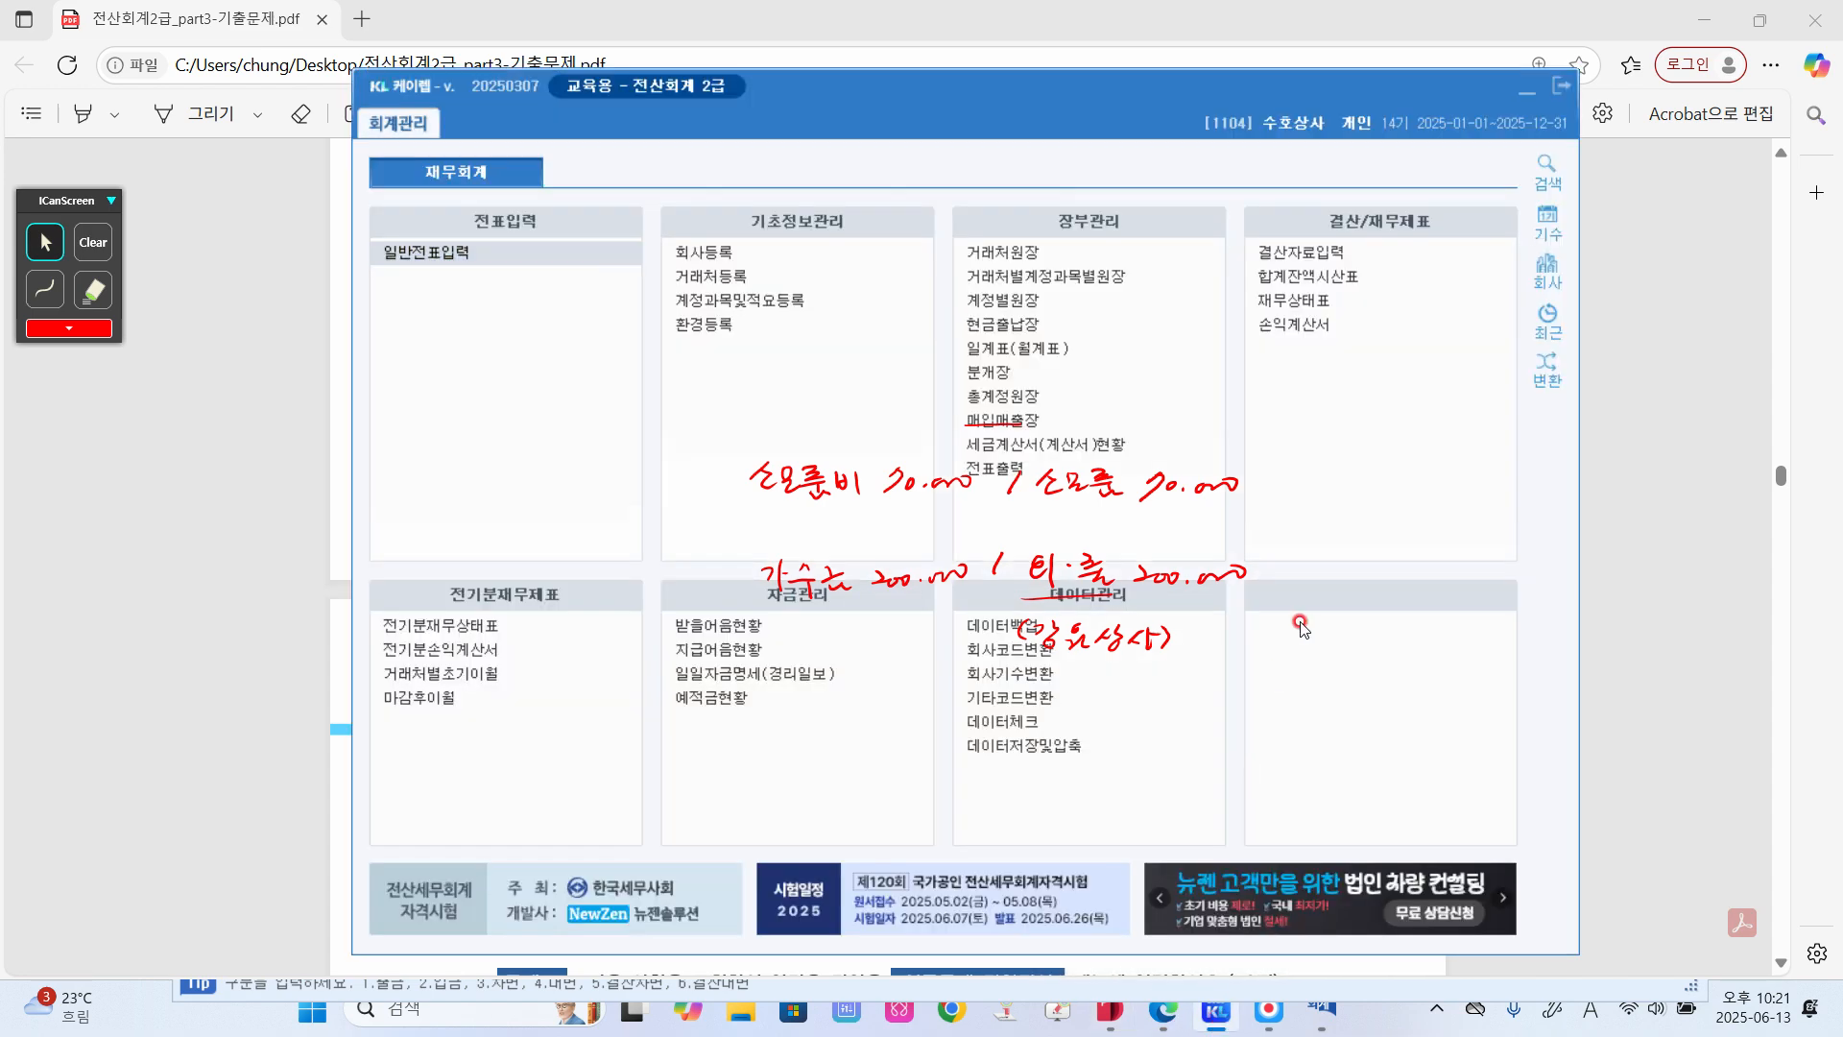
left_click(1333, 278)
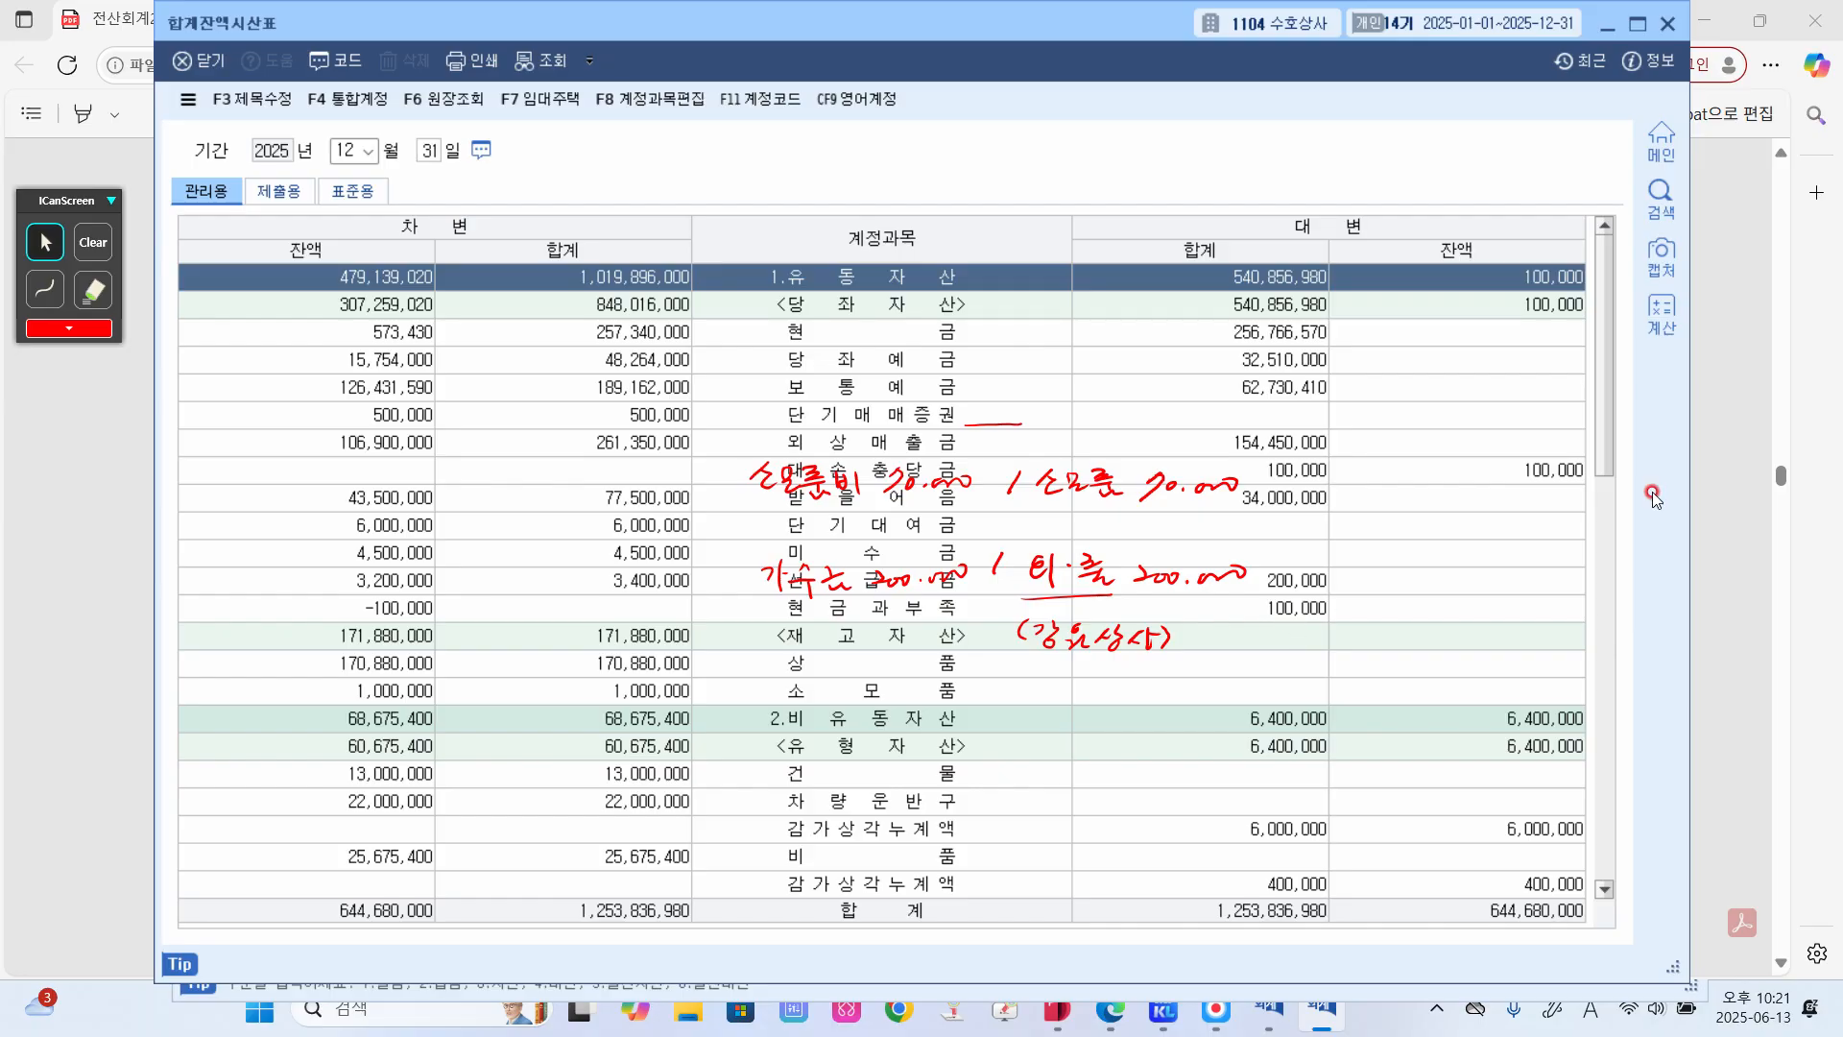
- Handwrite the entry for 문제 6 (3) as 현.과 100,000 / 잡이익 100,000, leave the pen tool and return to the exam PDF
left_click(56, 281)
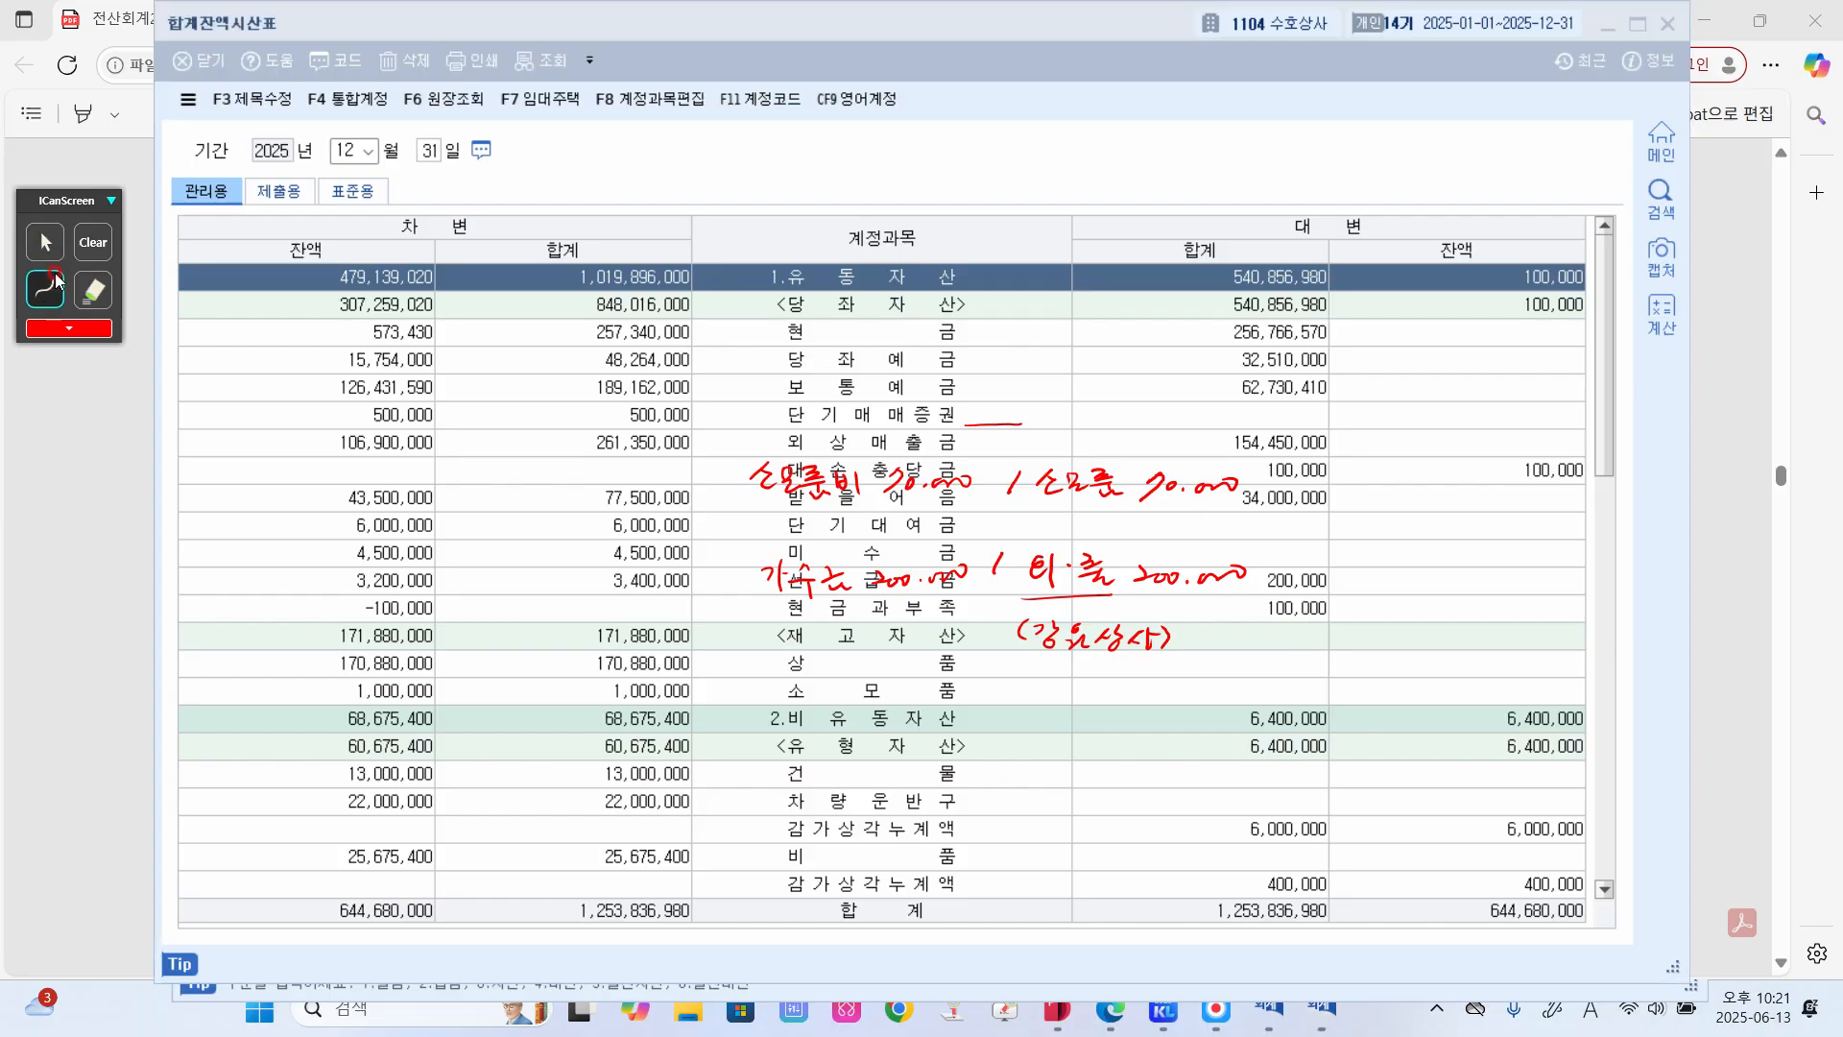
left_click_drag(776, 656, 779, 671)
left_click_drag(787, 669, 798, 674)
left_click_drag(783, 675, 860, 683)
mouse_move(861, 670)
left_mouse_down()
mouse_move(1013, 693)
mouse_move(1064, 672)
mouse_move(1095, 696)
mouse_move(1269, 672)
left_mouse_up()
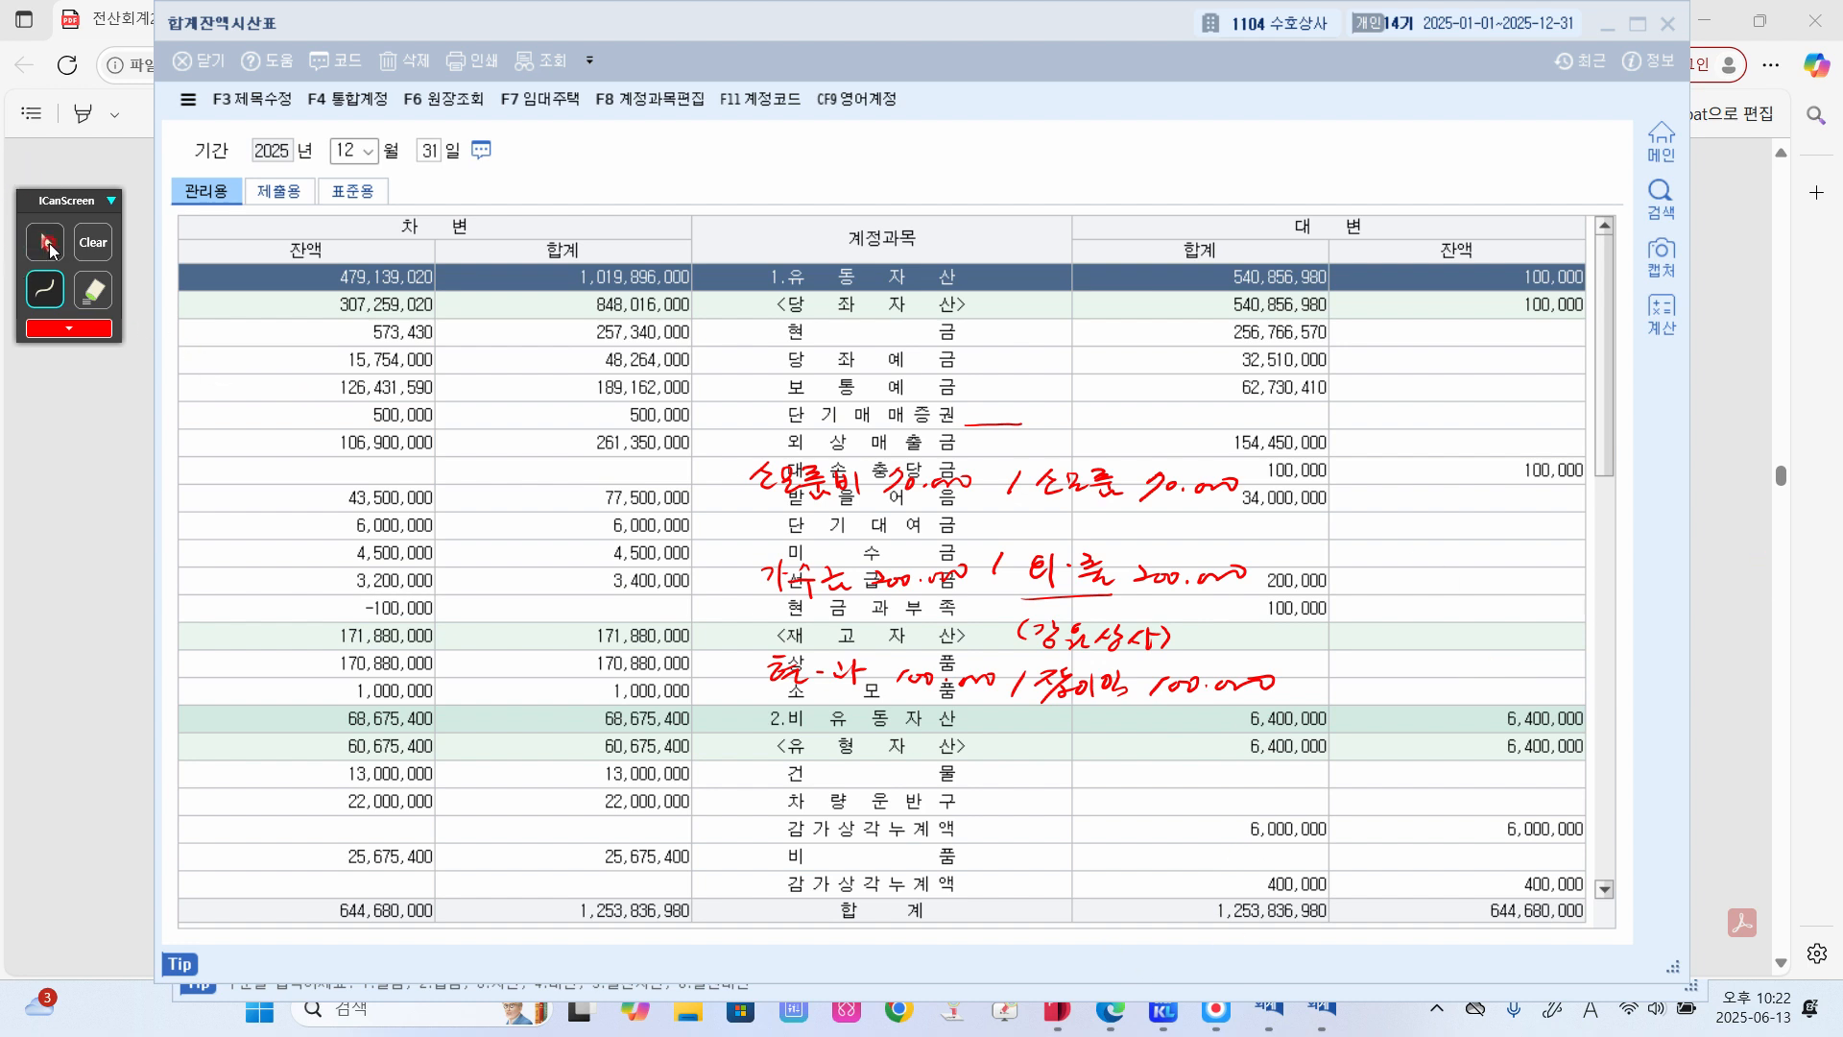
left_click(45, 244)
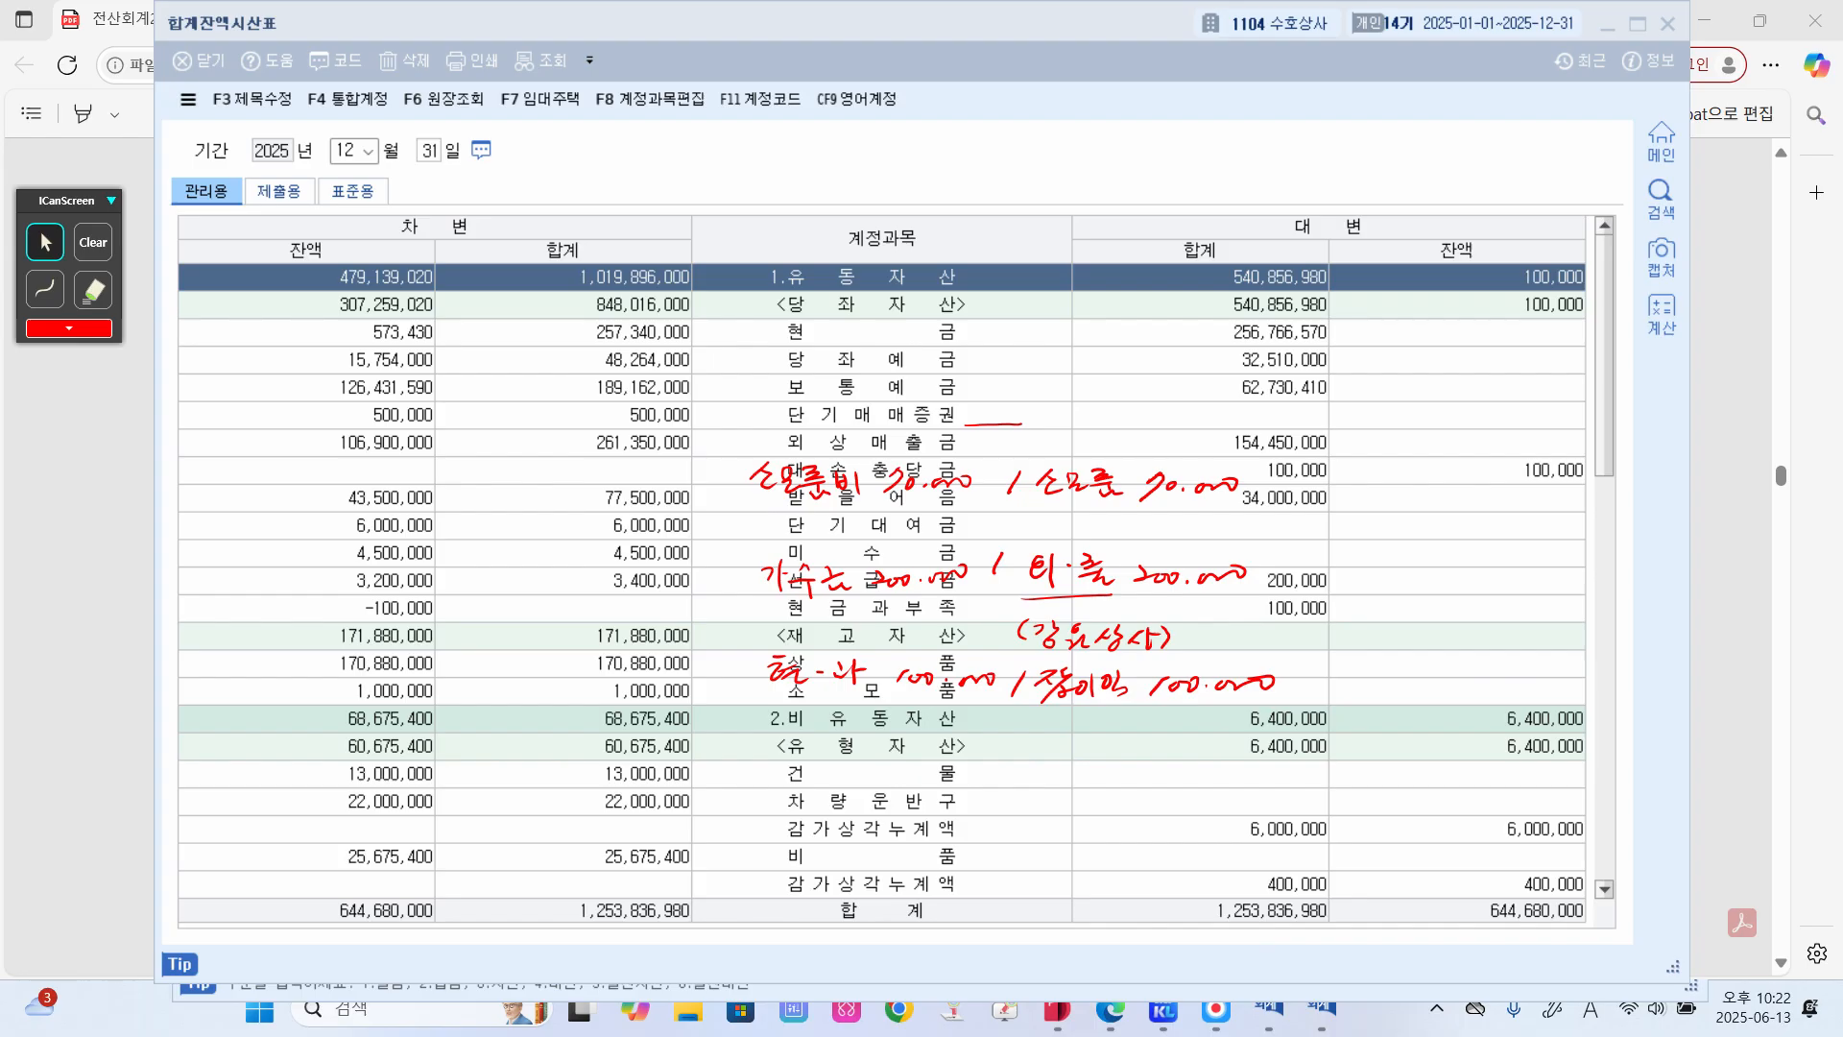
left_click(44, 538)
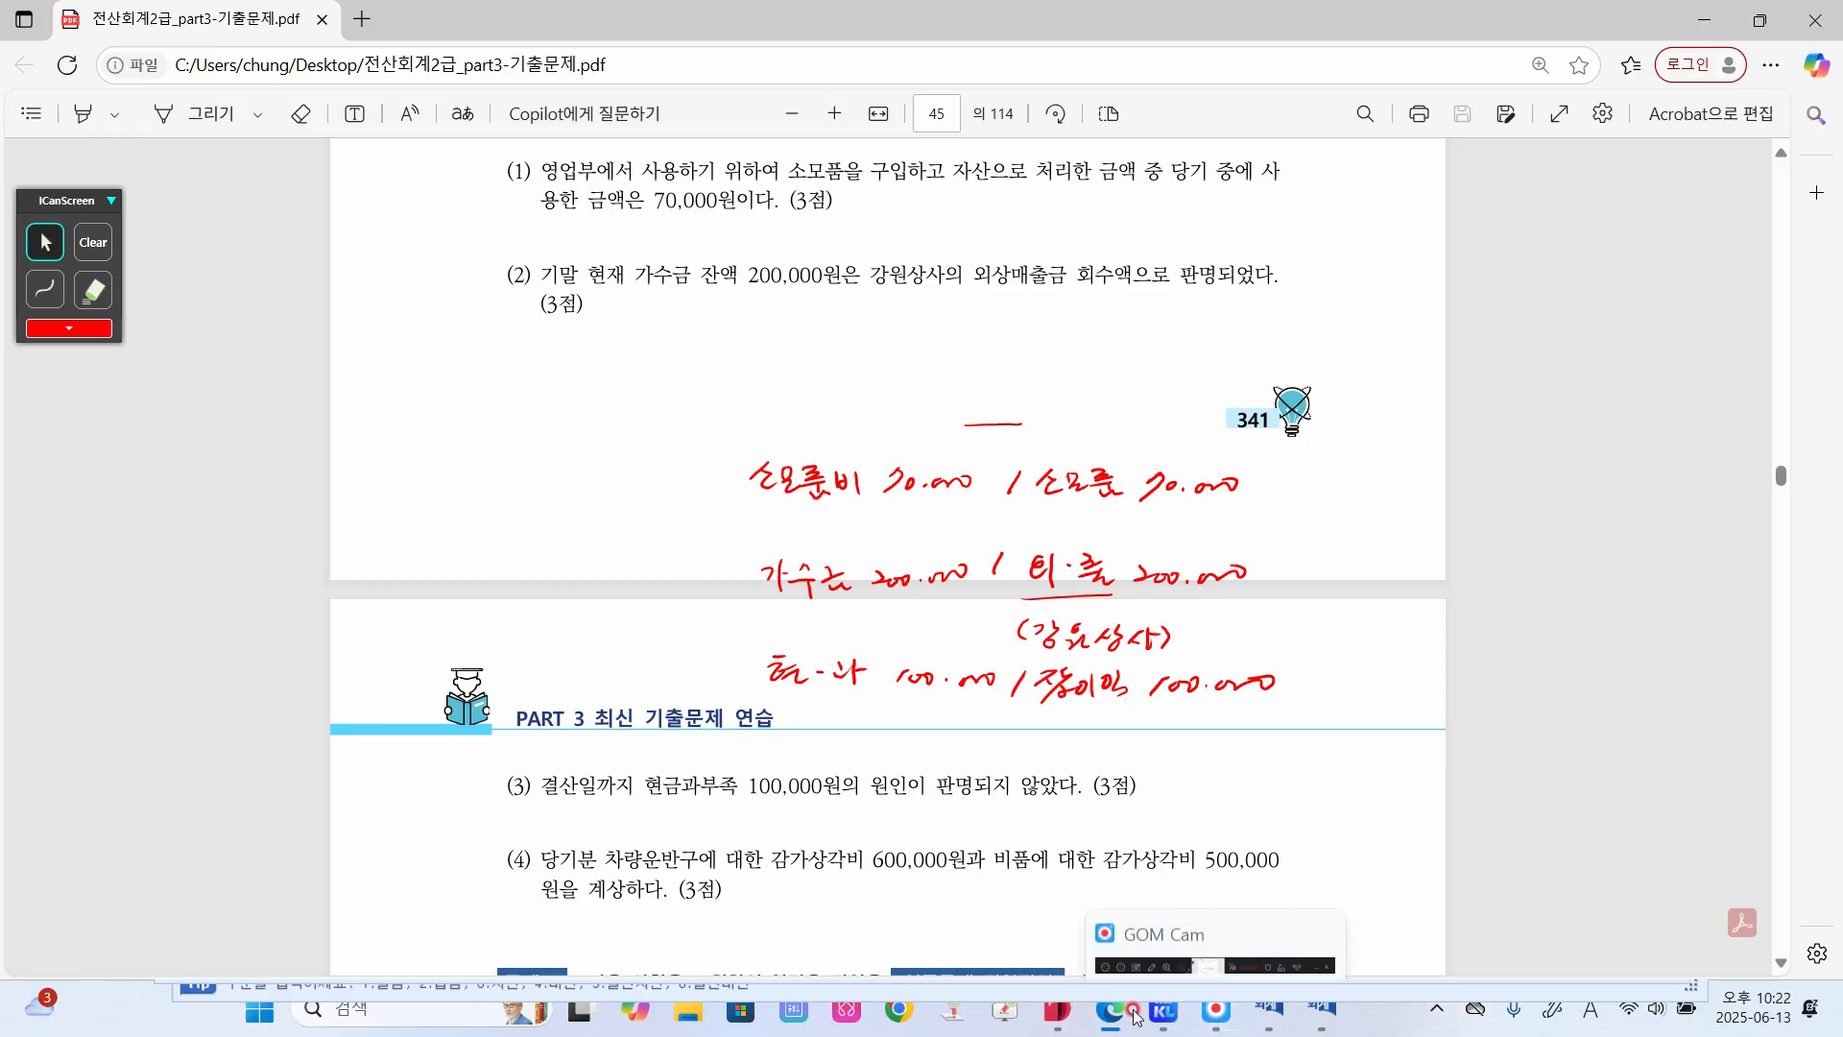
- Switch to KcLep's 일반전표입력 and start a December 31 차변 line with account 0830 소모품비 (판매관리비)
mouse_move(1319, 1018)
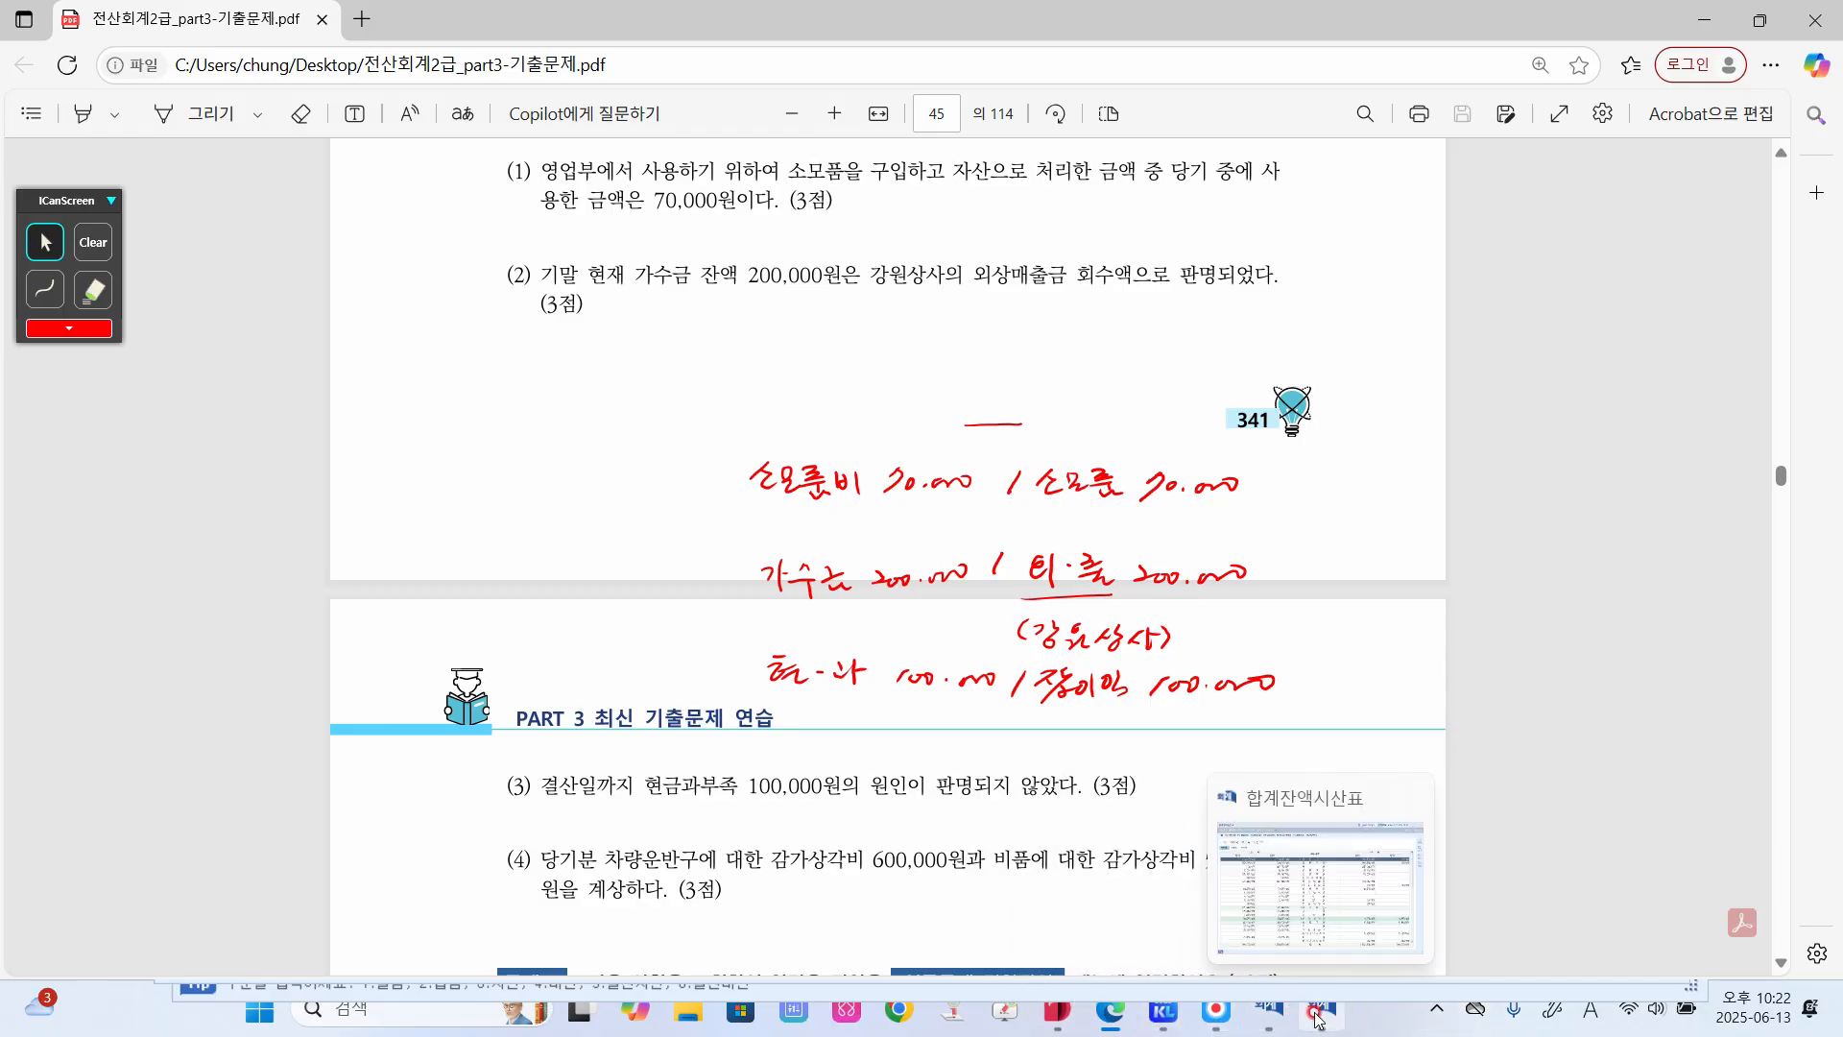
left_click(1318, 1018)
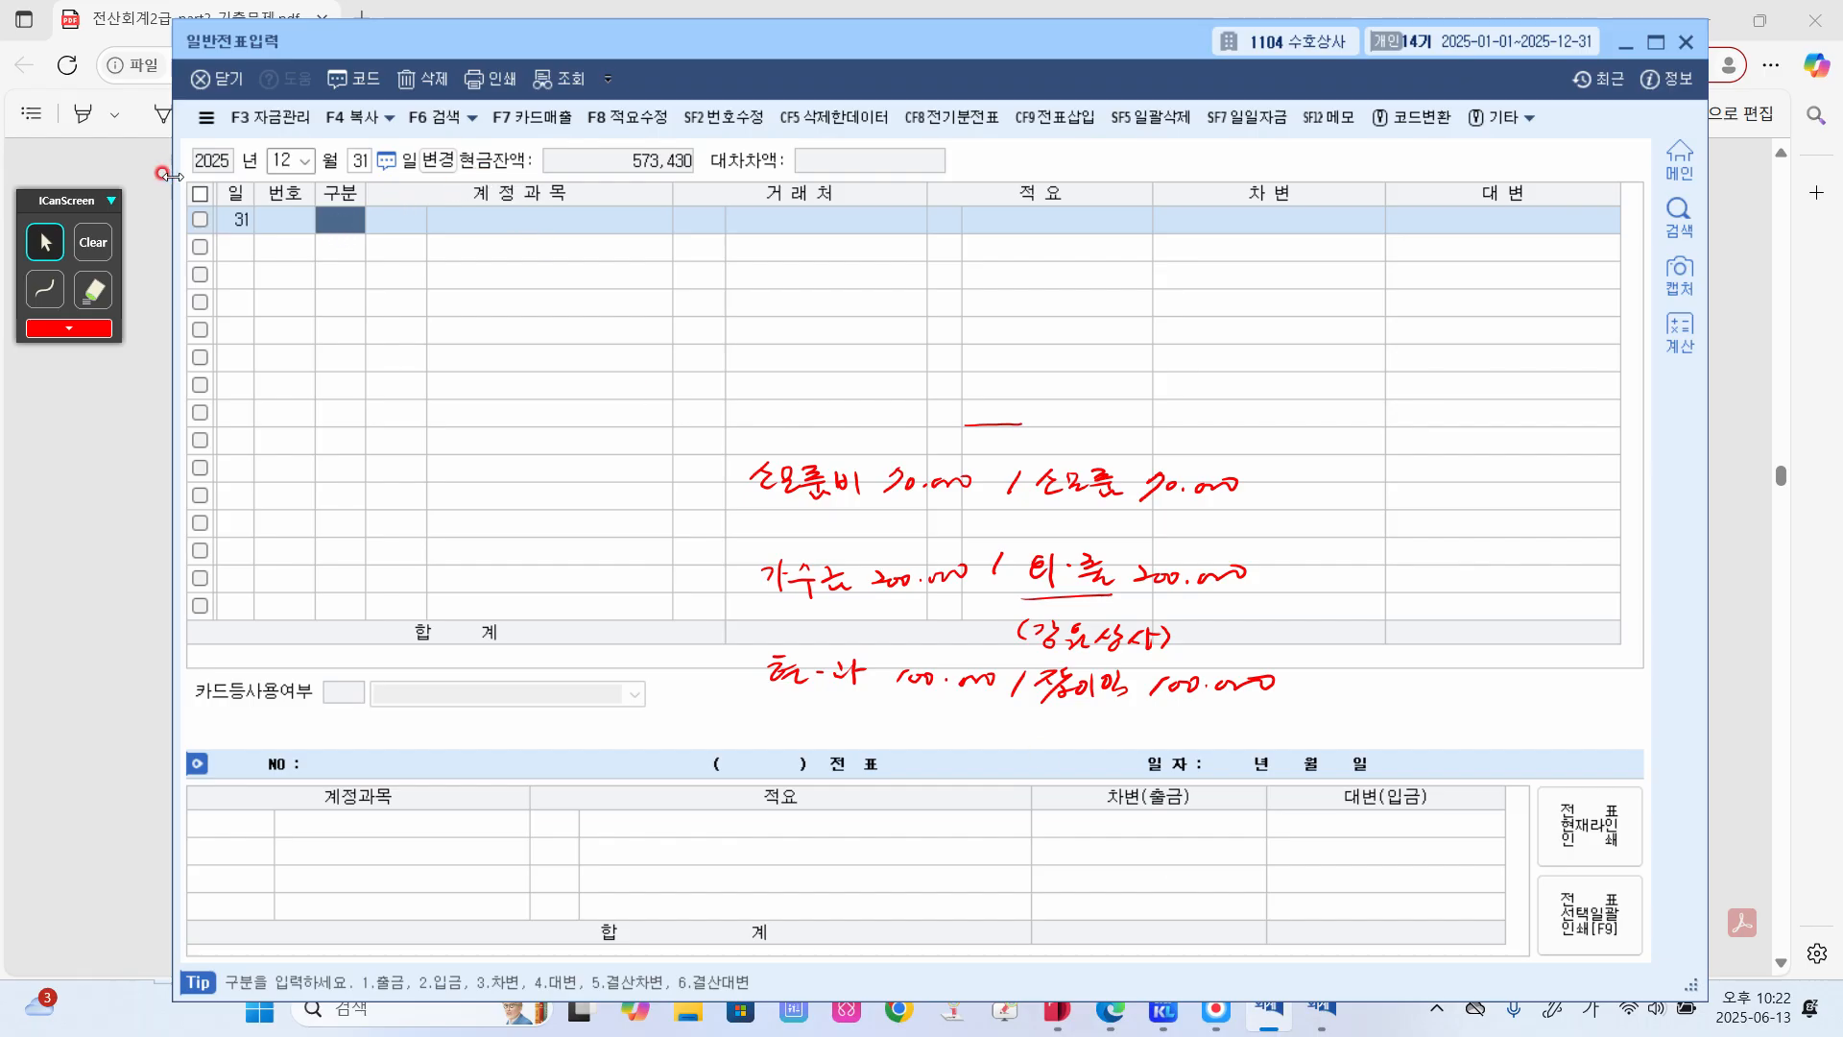
key("3")
key("Return")
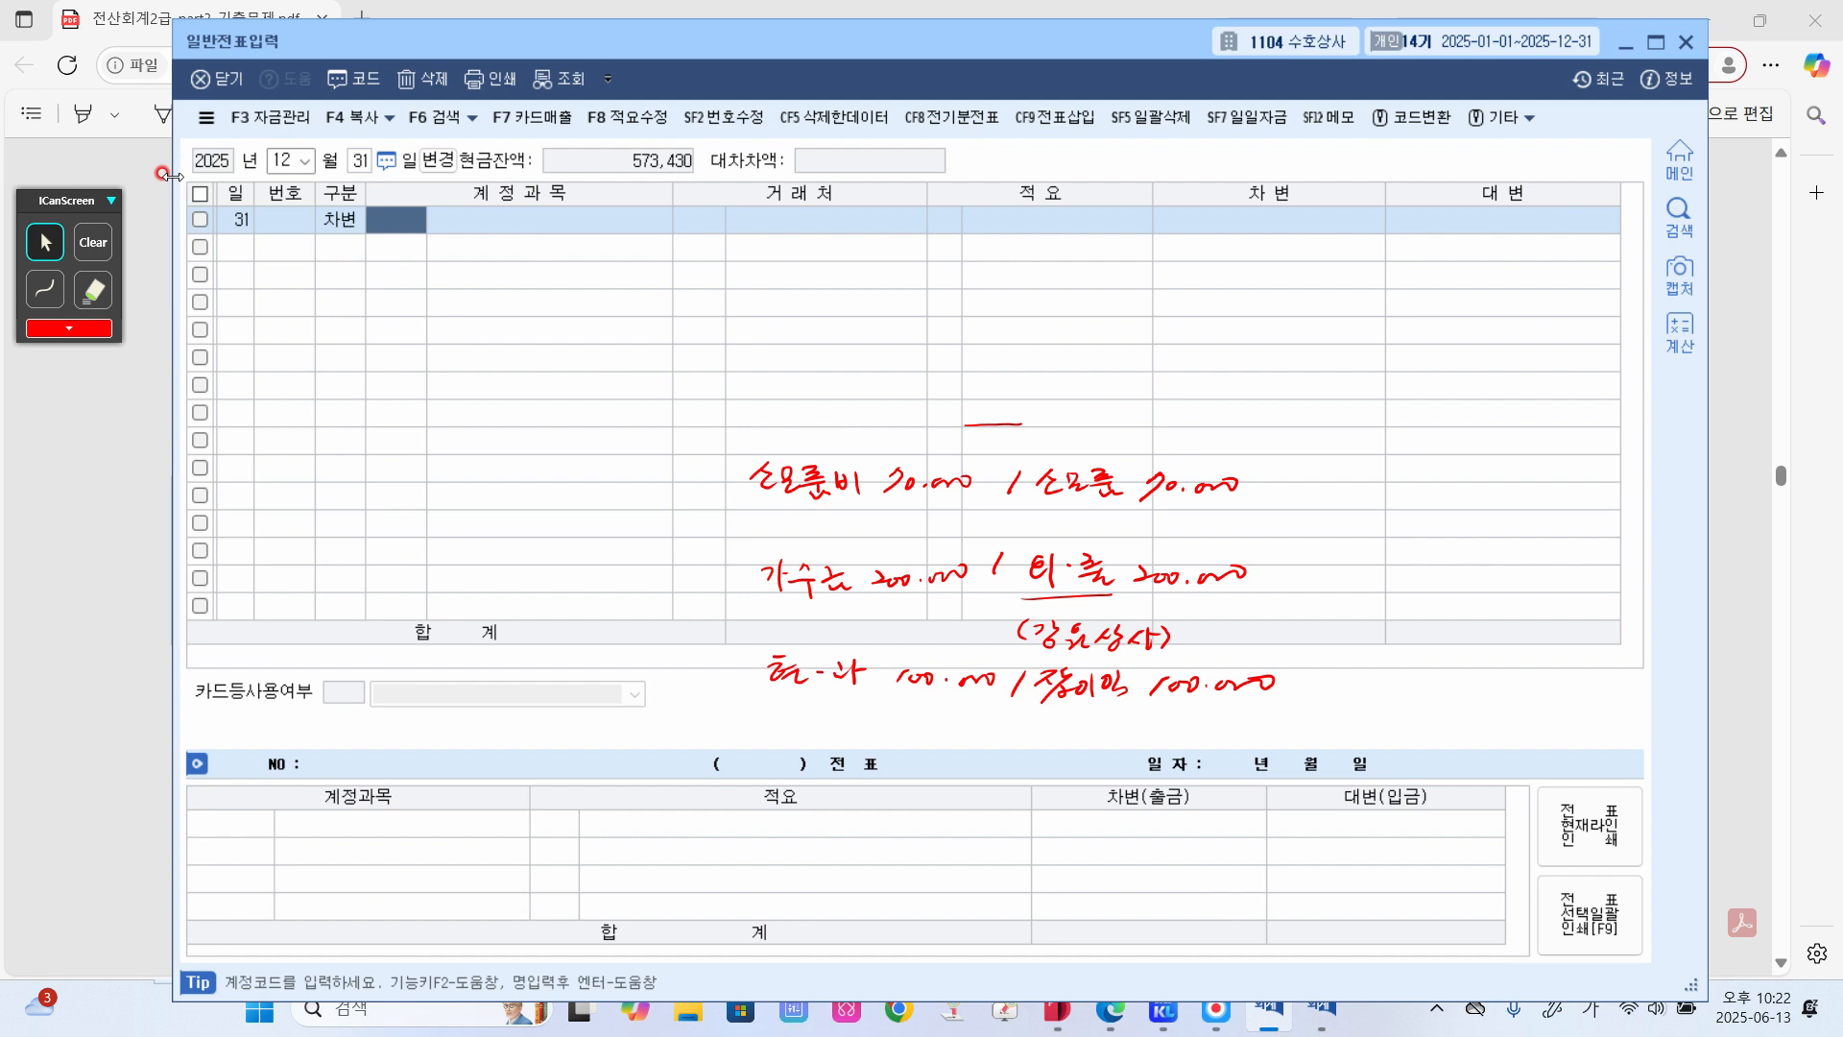
type("소모")
key("Return")
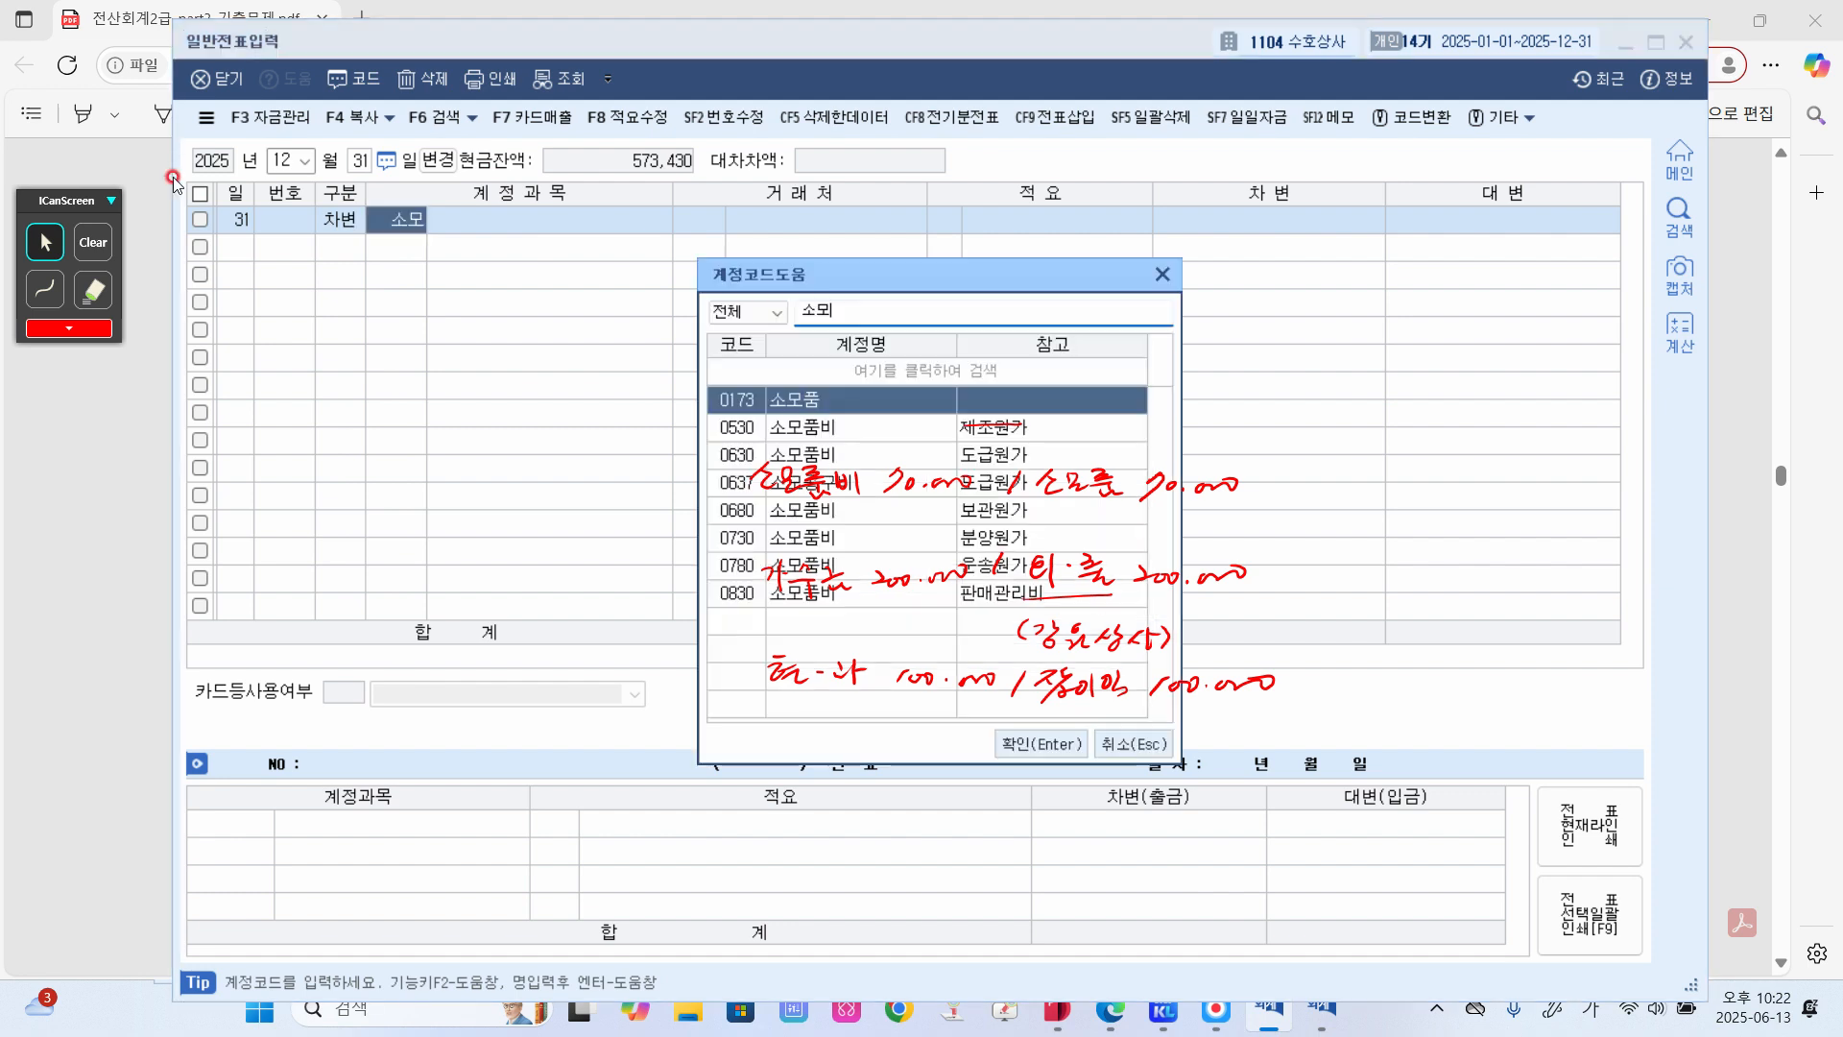
key("Down")
key("Down")
key("Down")
key("Down")
key("Down")
key("Down")
key("Down")
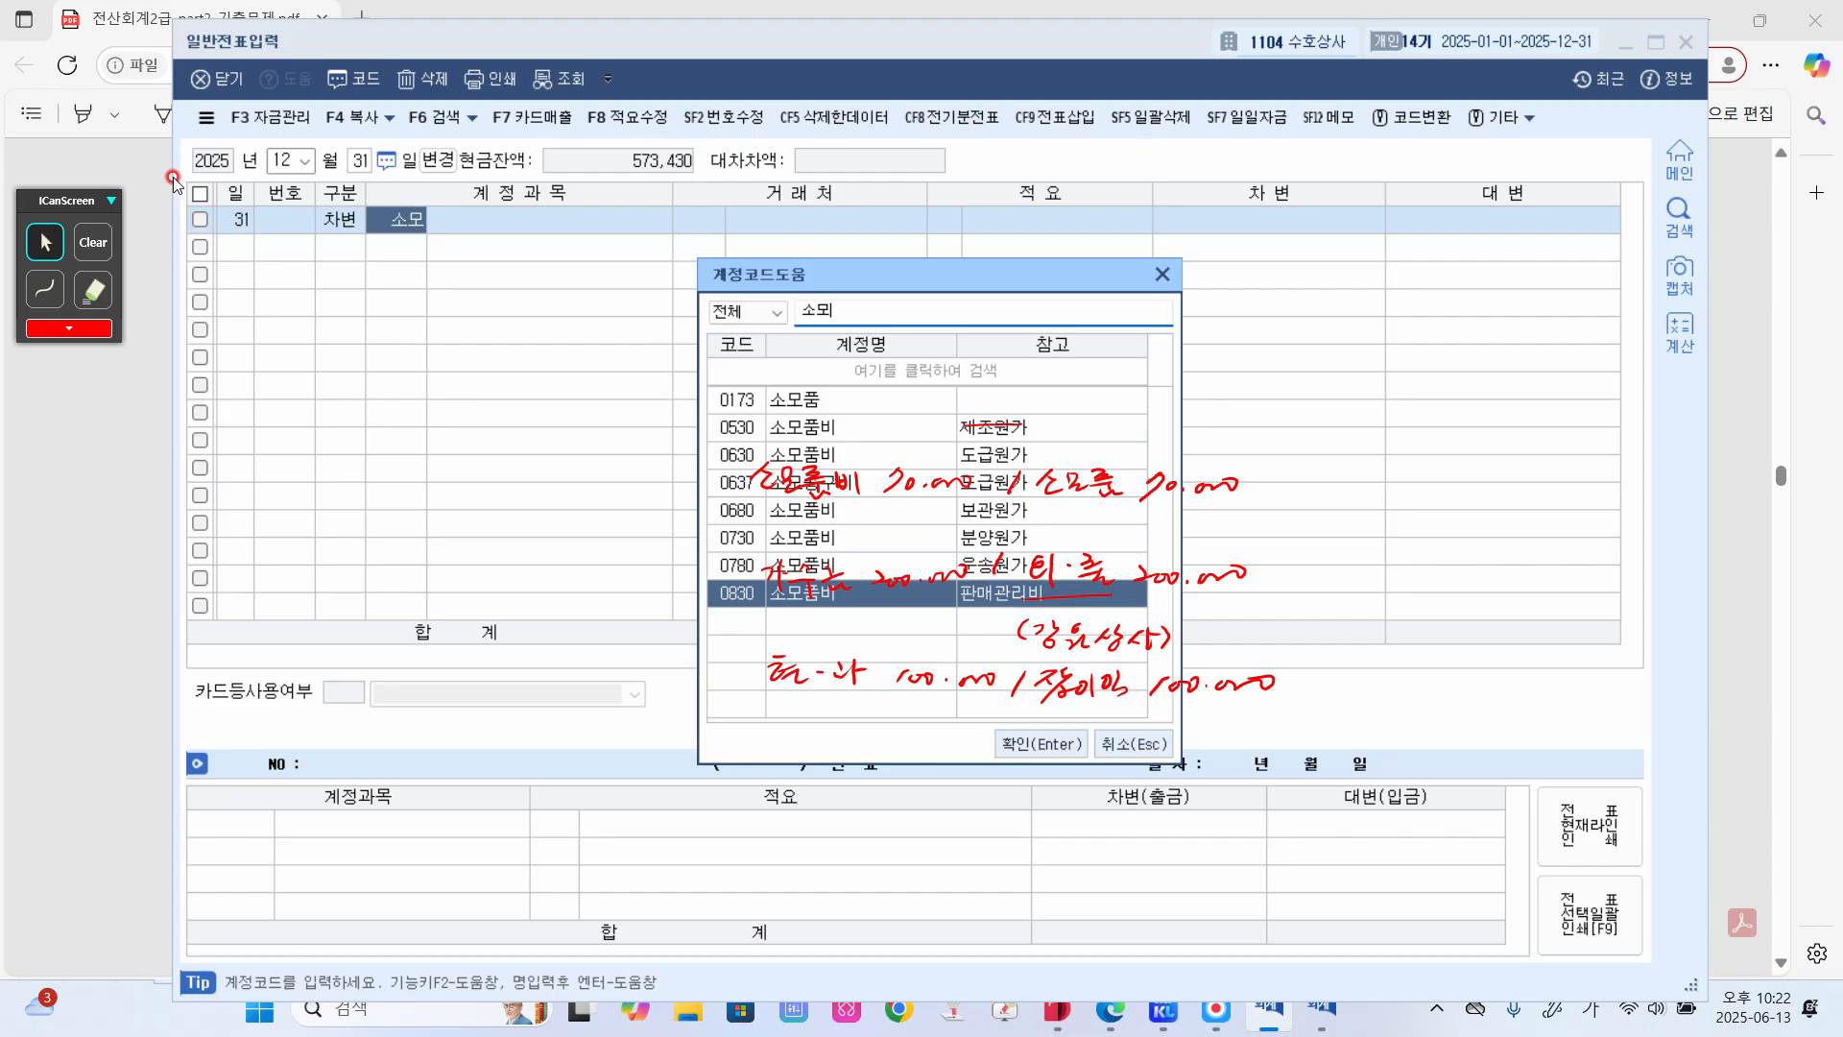
key("Return")
- Enter 70,000 as the 소모품비 line's 차변 amount, leaving 거래처 and 적요 blank
key("Return")
key("Return")
key("Return")
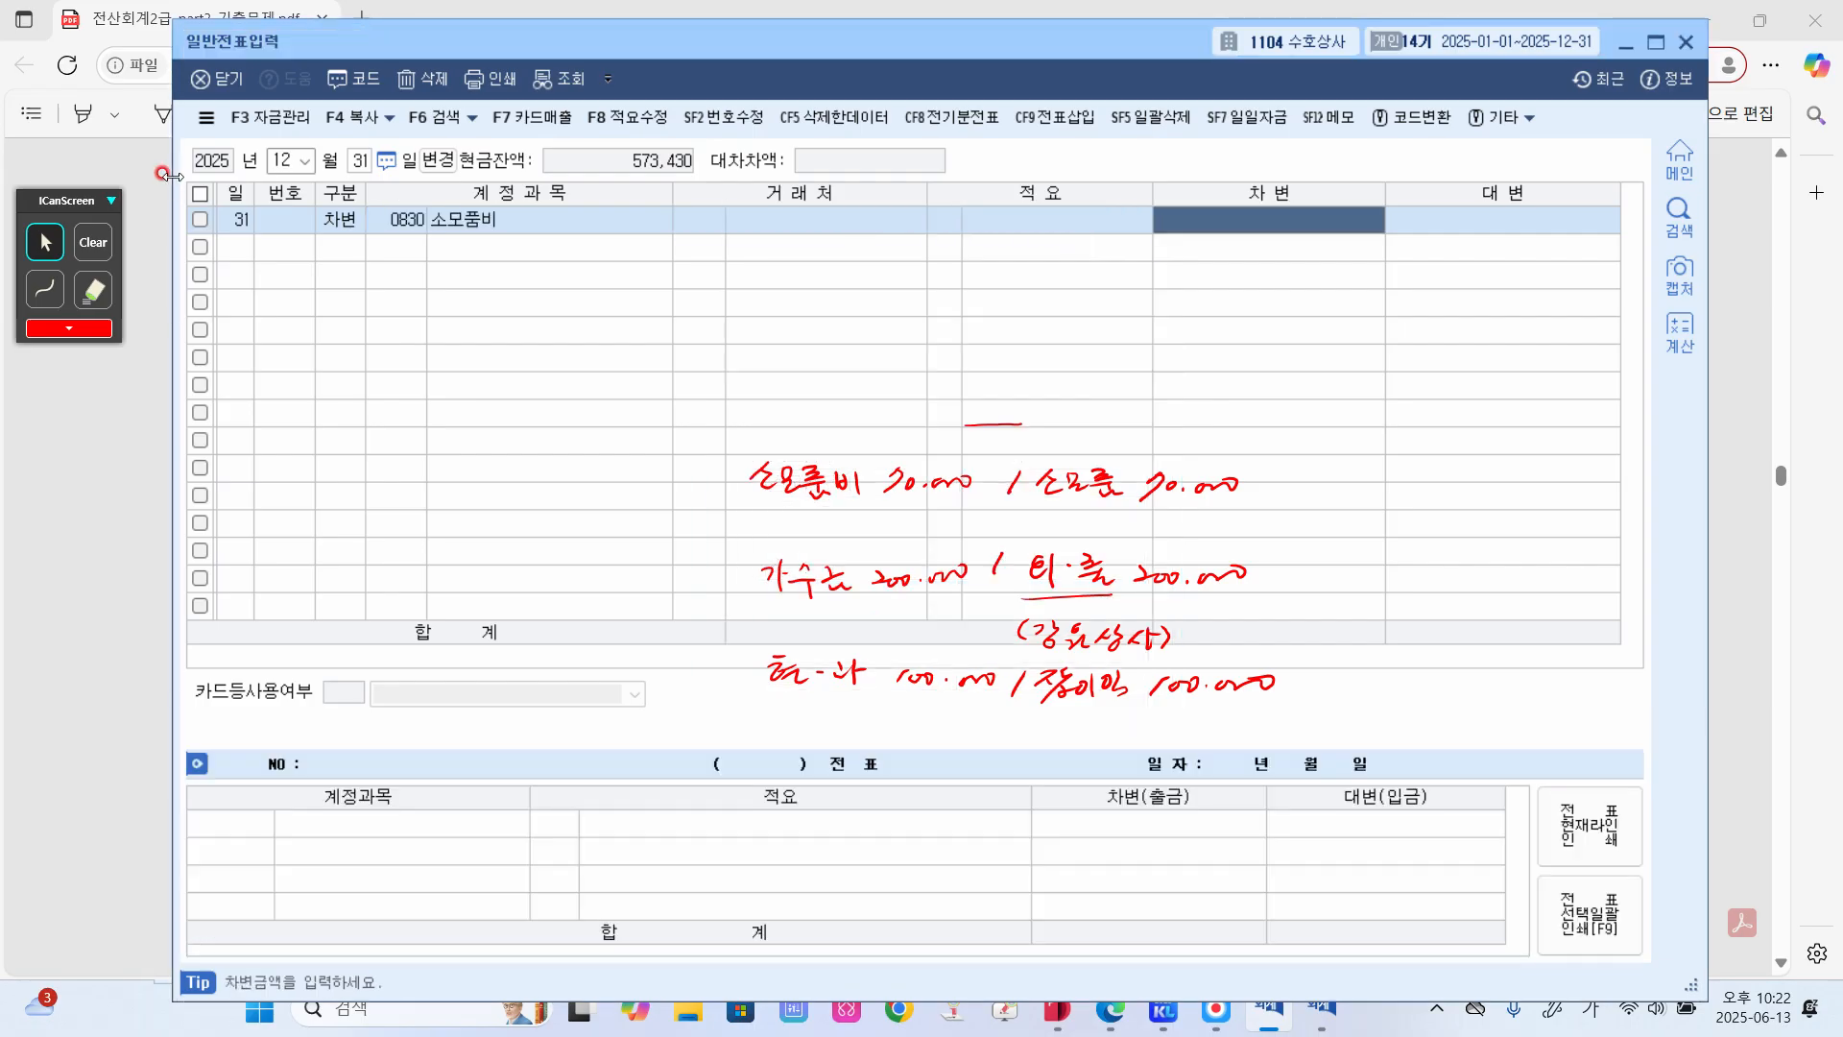
type("700000")
key("Return")
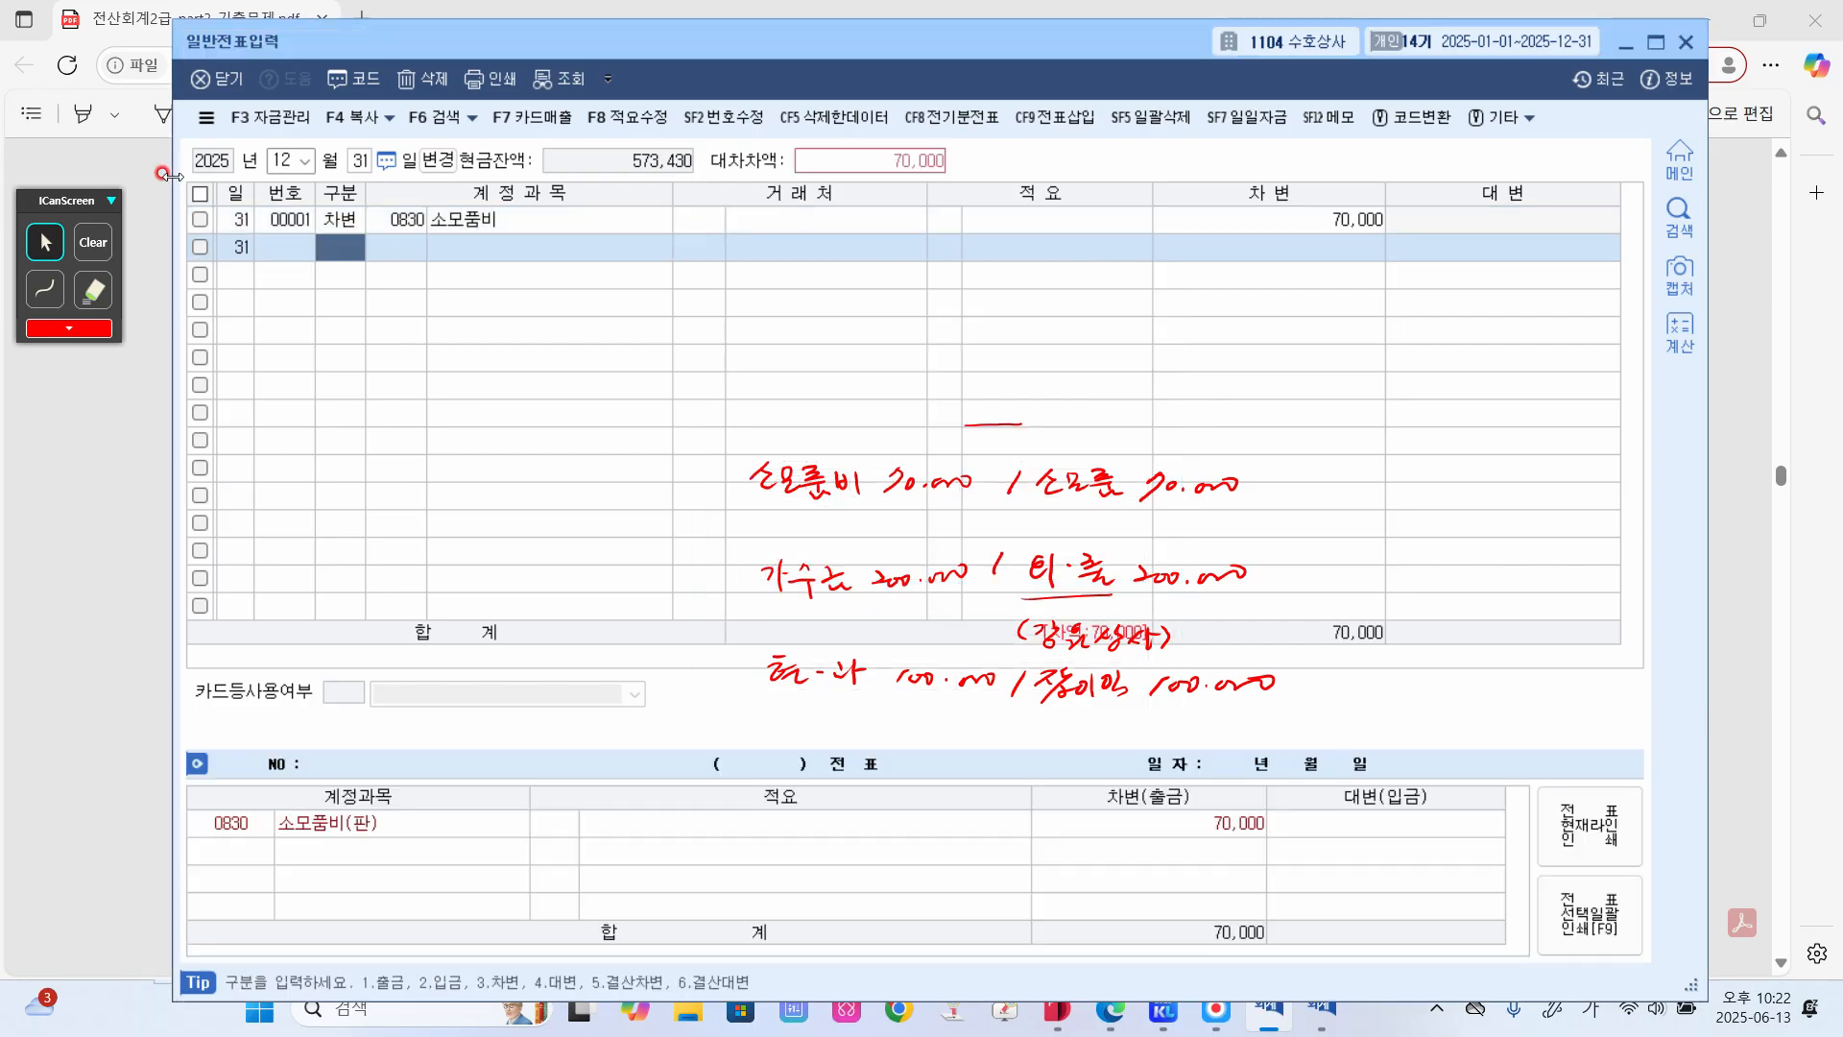
- Add the matching 대변 line for 0173 소모품 of 70,000 with no 거래처 or 적요
type("4")
type("소모")
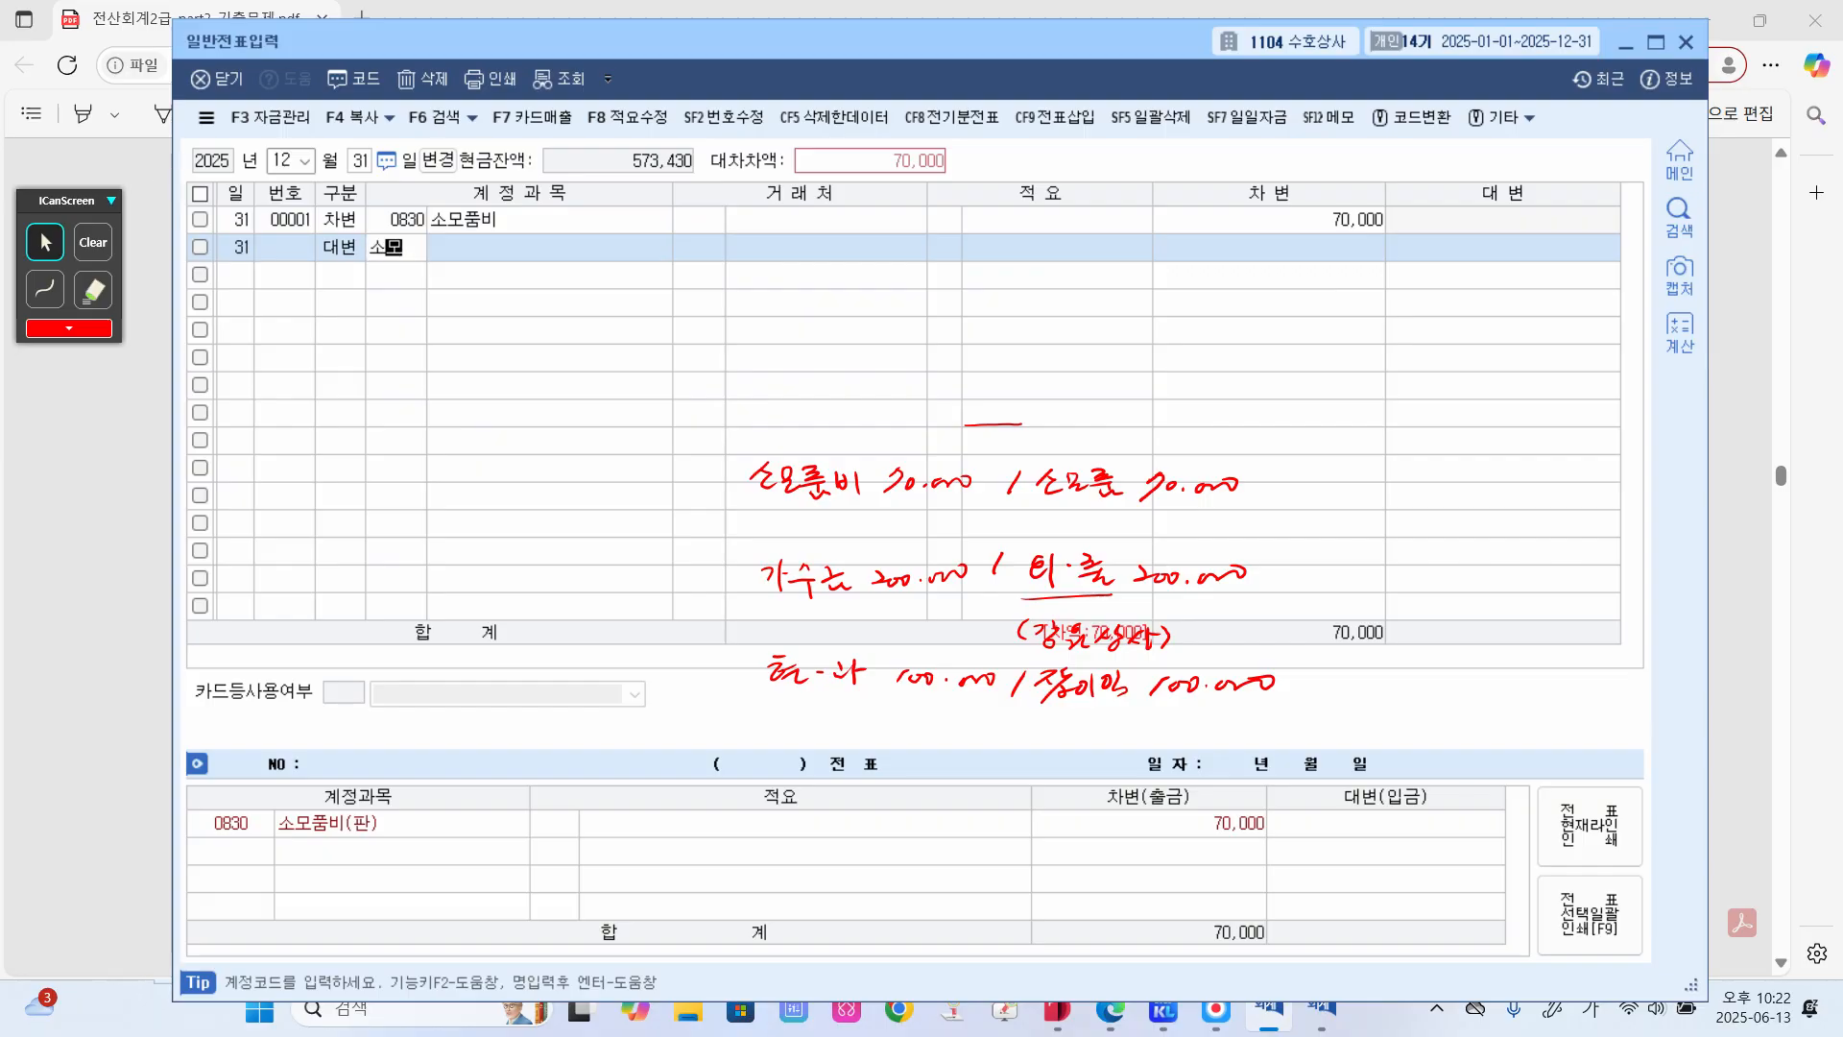
key("Return")
key("Return")
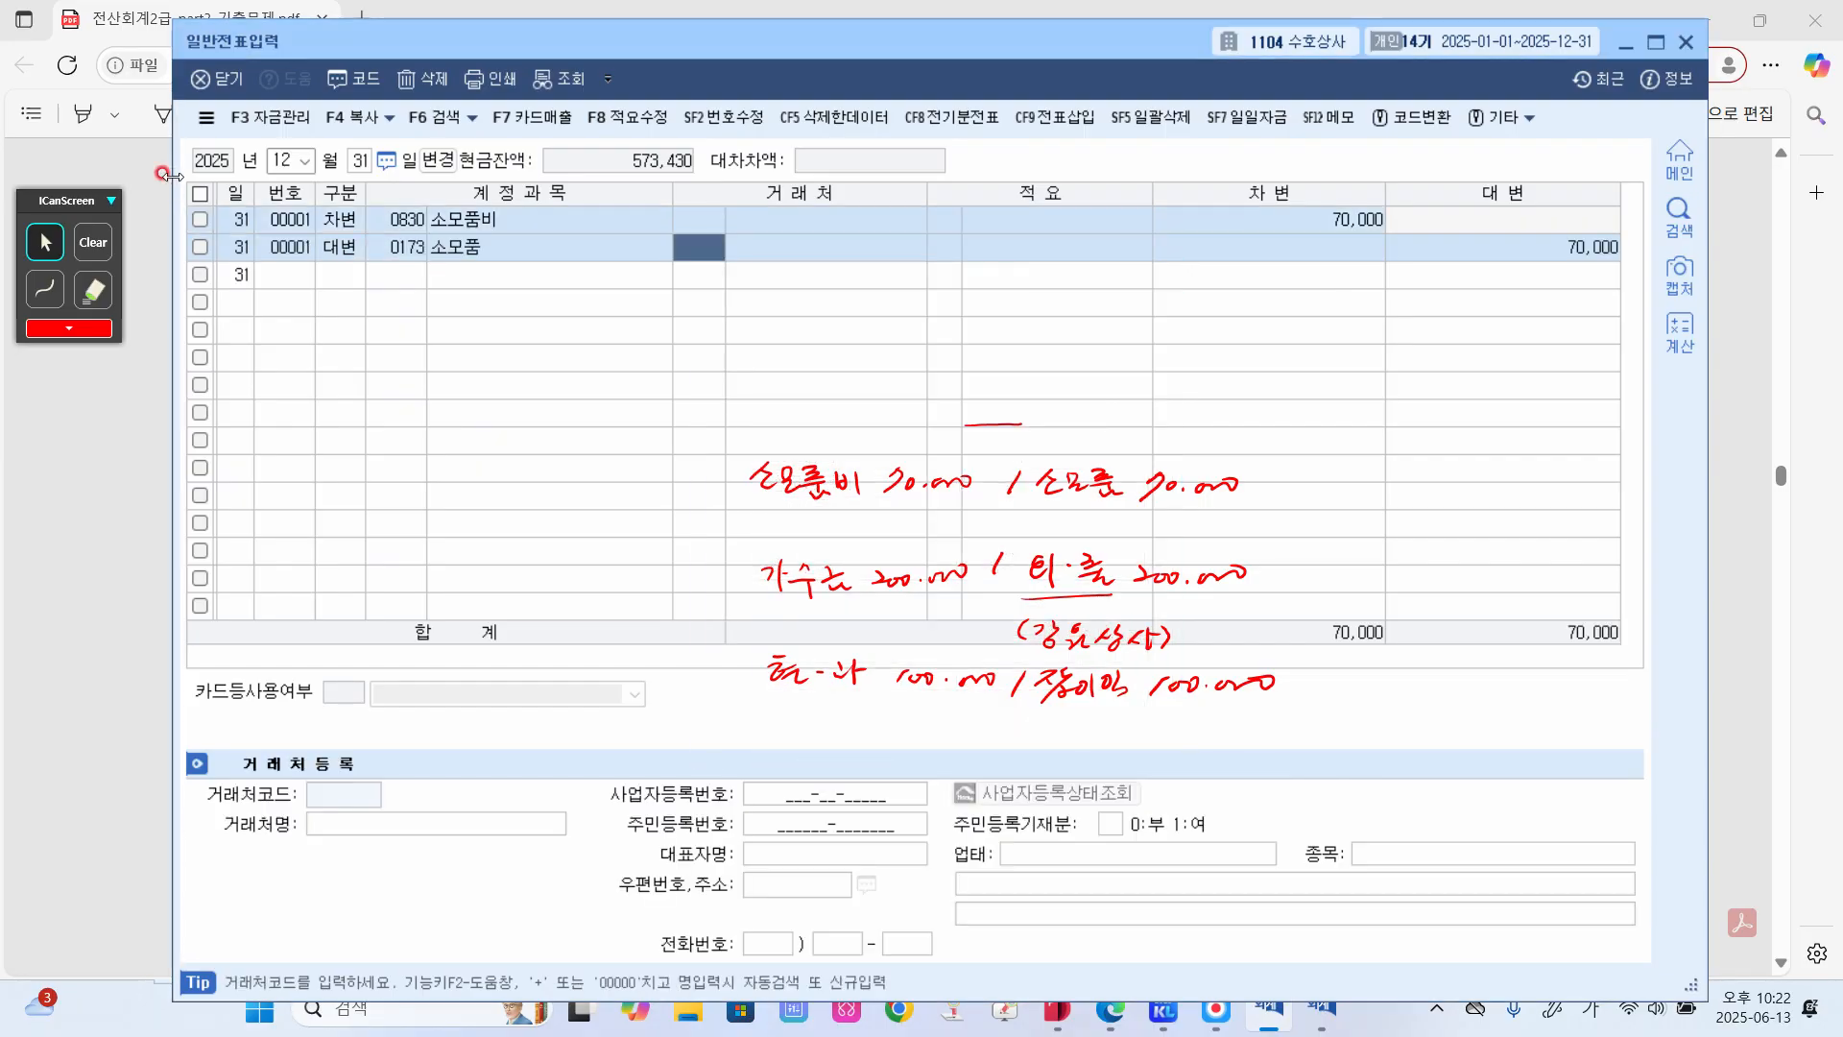
key("Return")
key("Return")
key("Return")
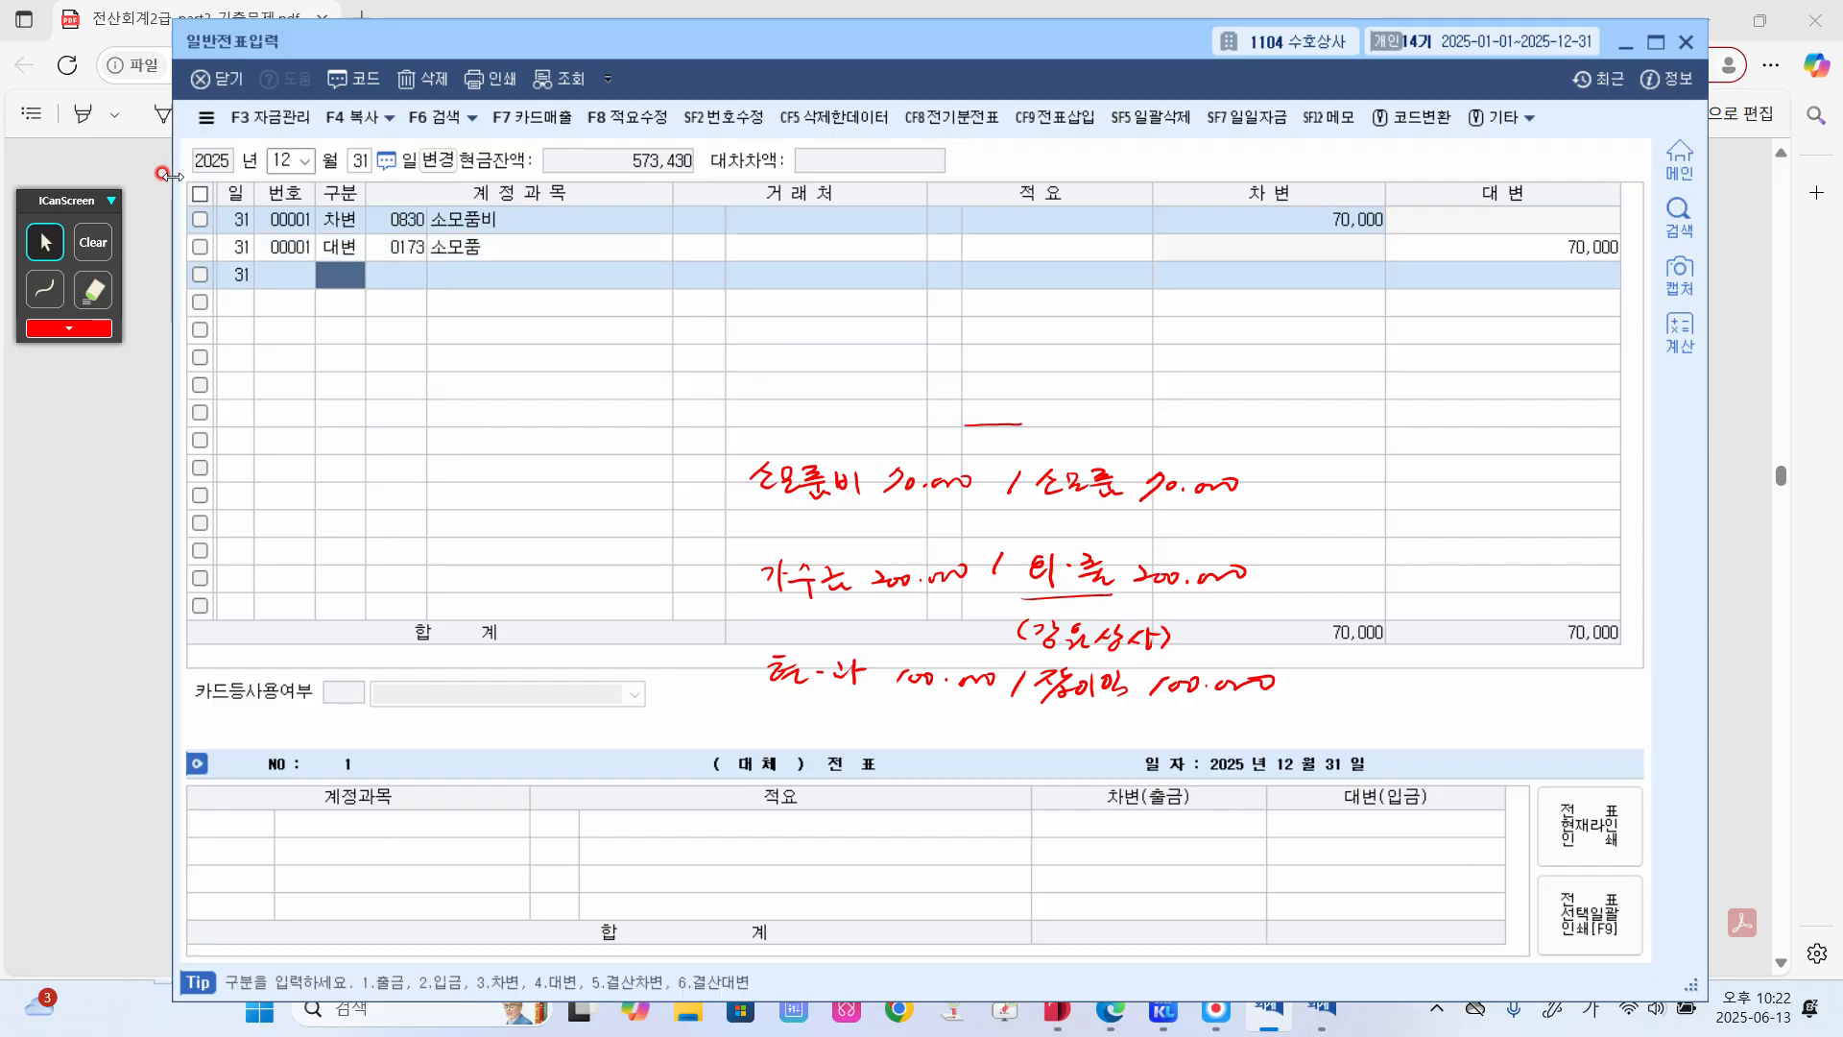
- Add a December 31 차변 line for 0257 가수금 of 200,000 with no 거래처 or 적요
type("3")
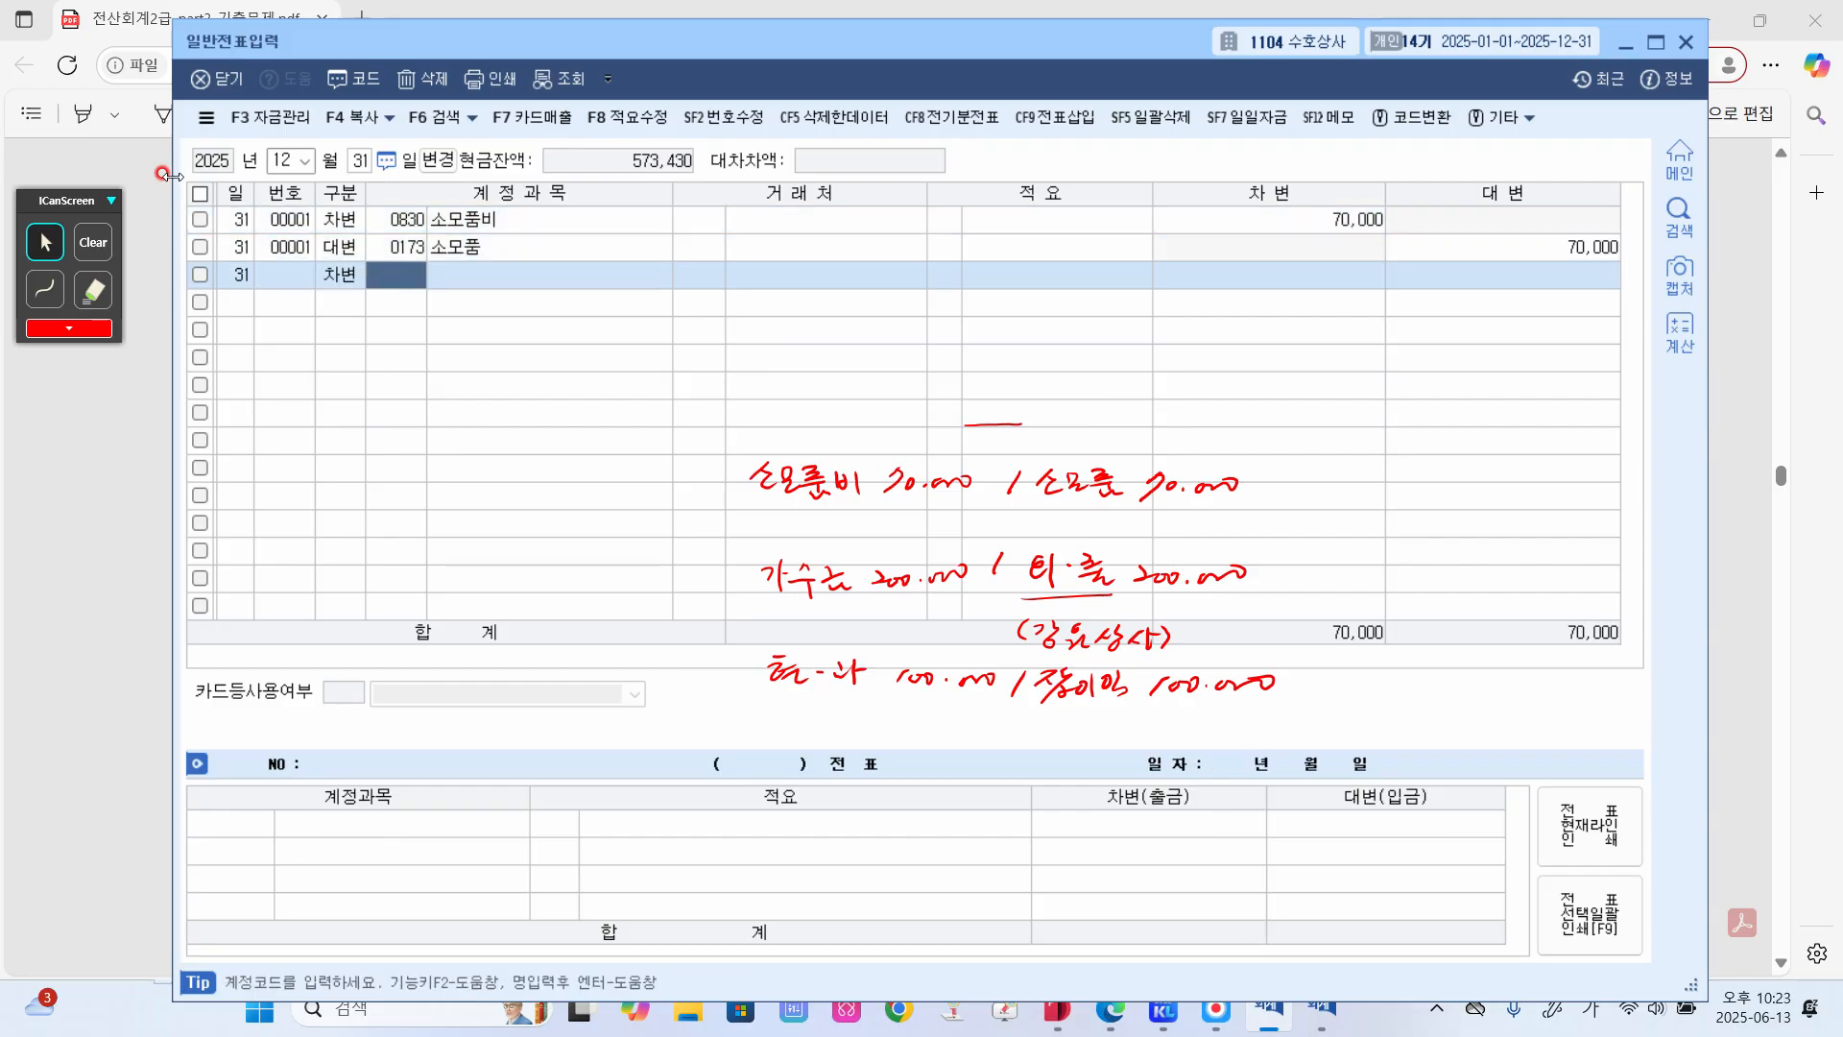
type("가수")
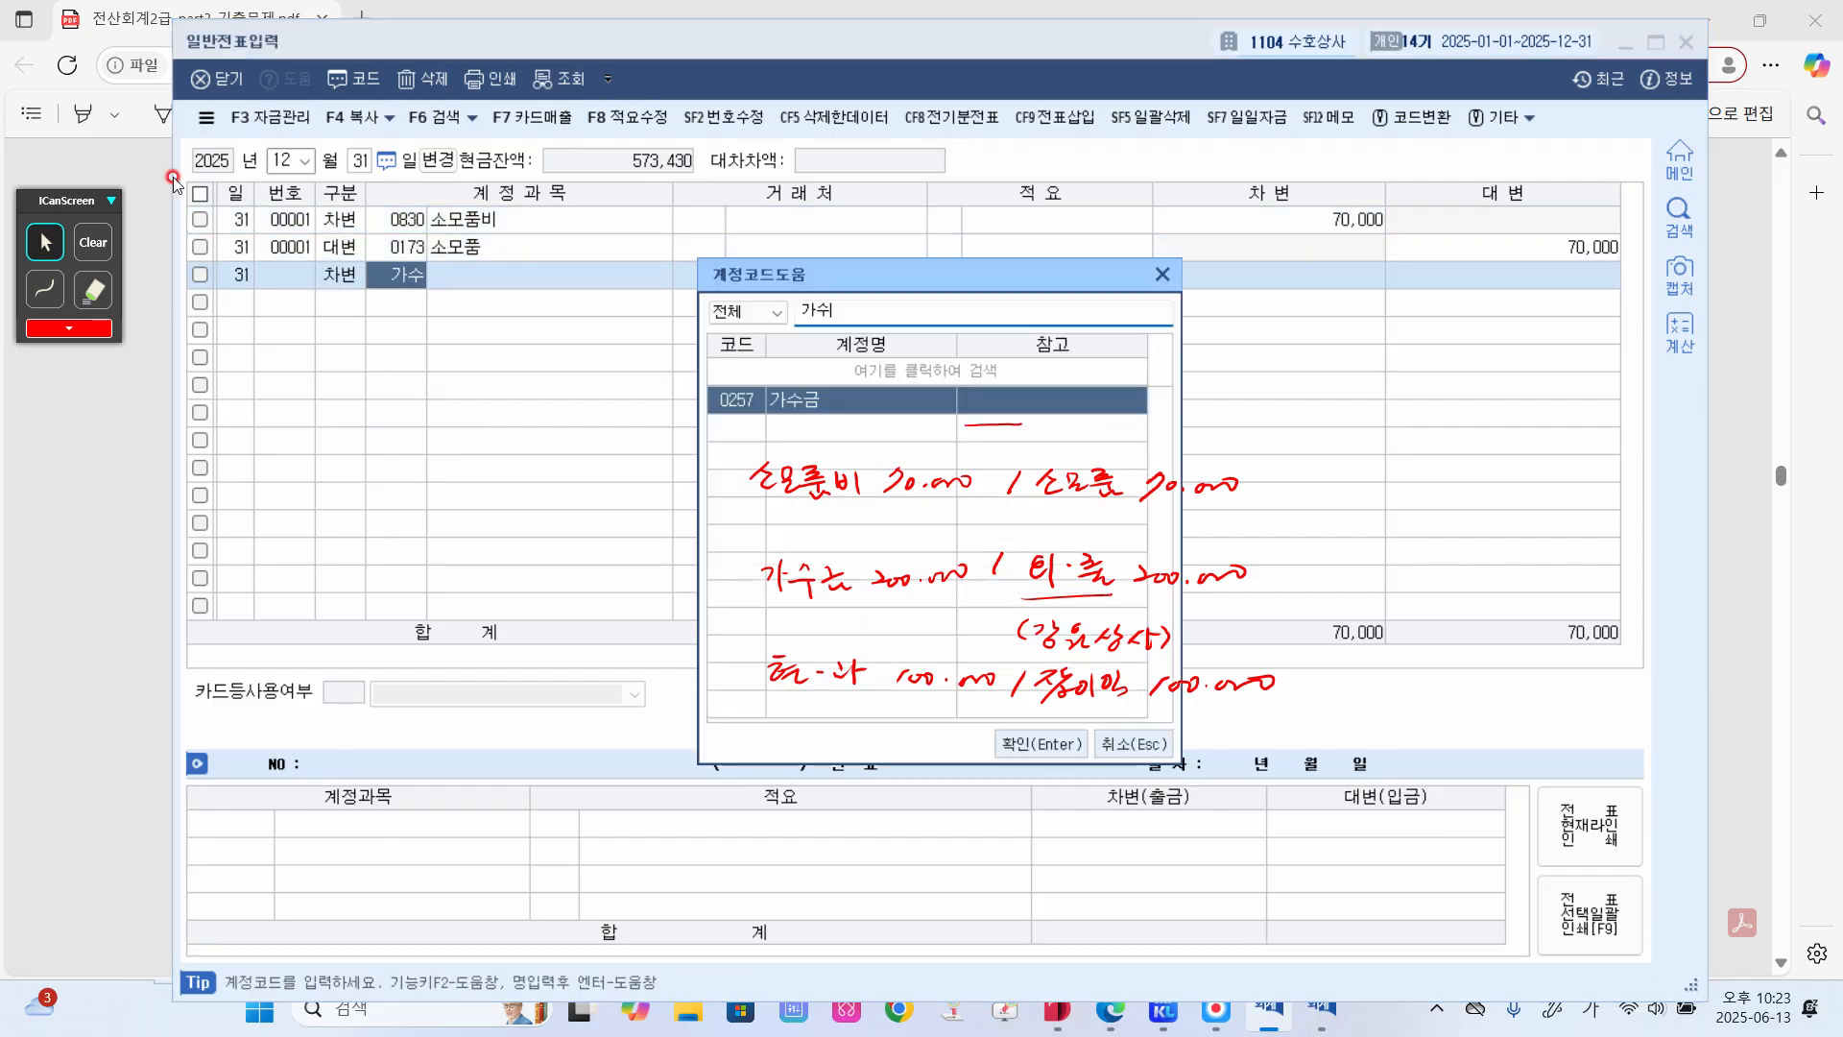
key("Return")
key("Return")
key("Return")
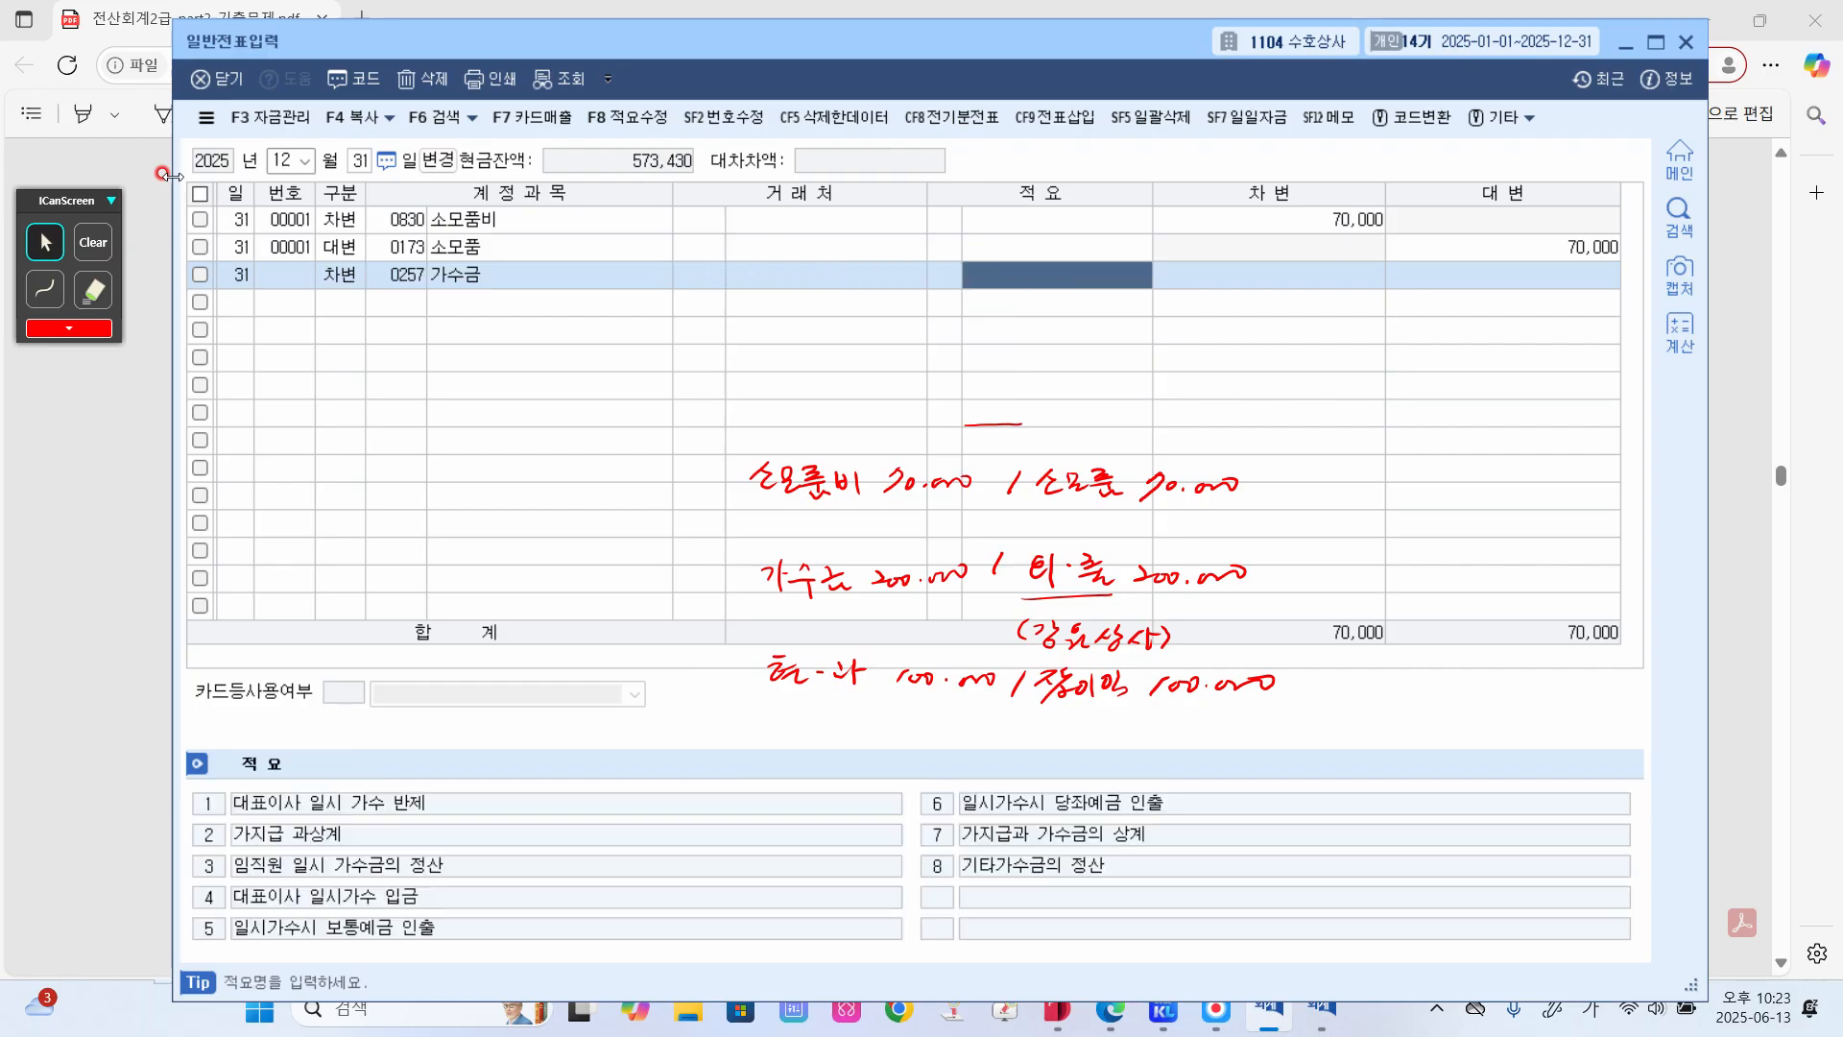
type("200,000")
key("Return")
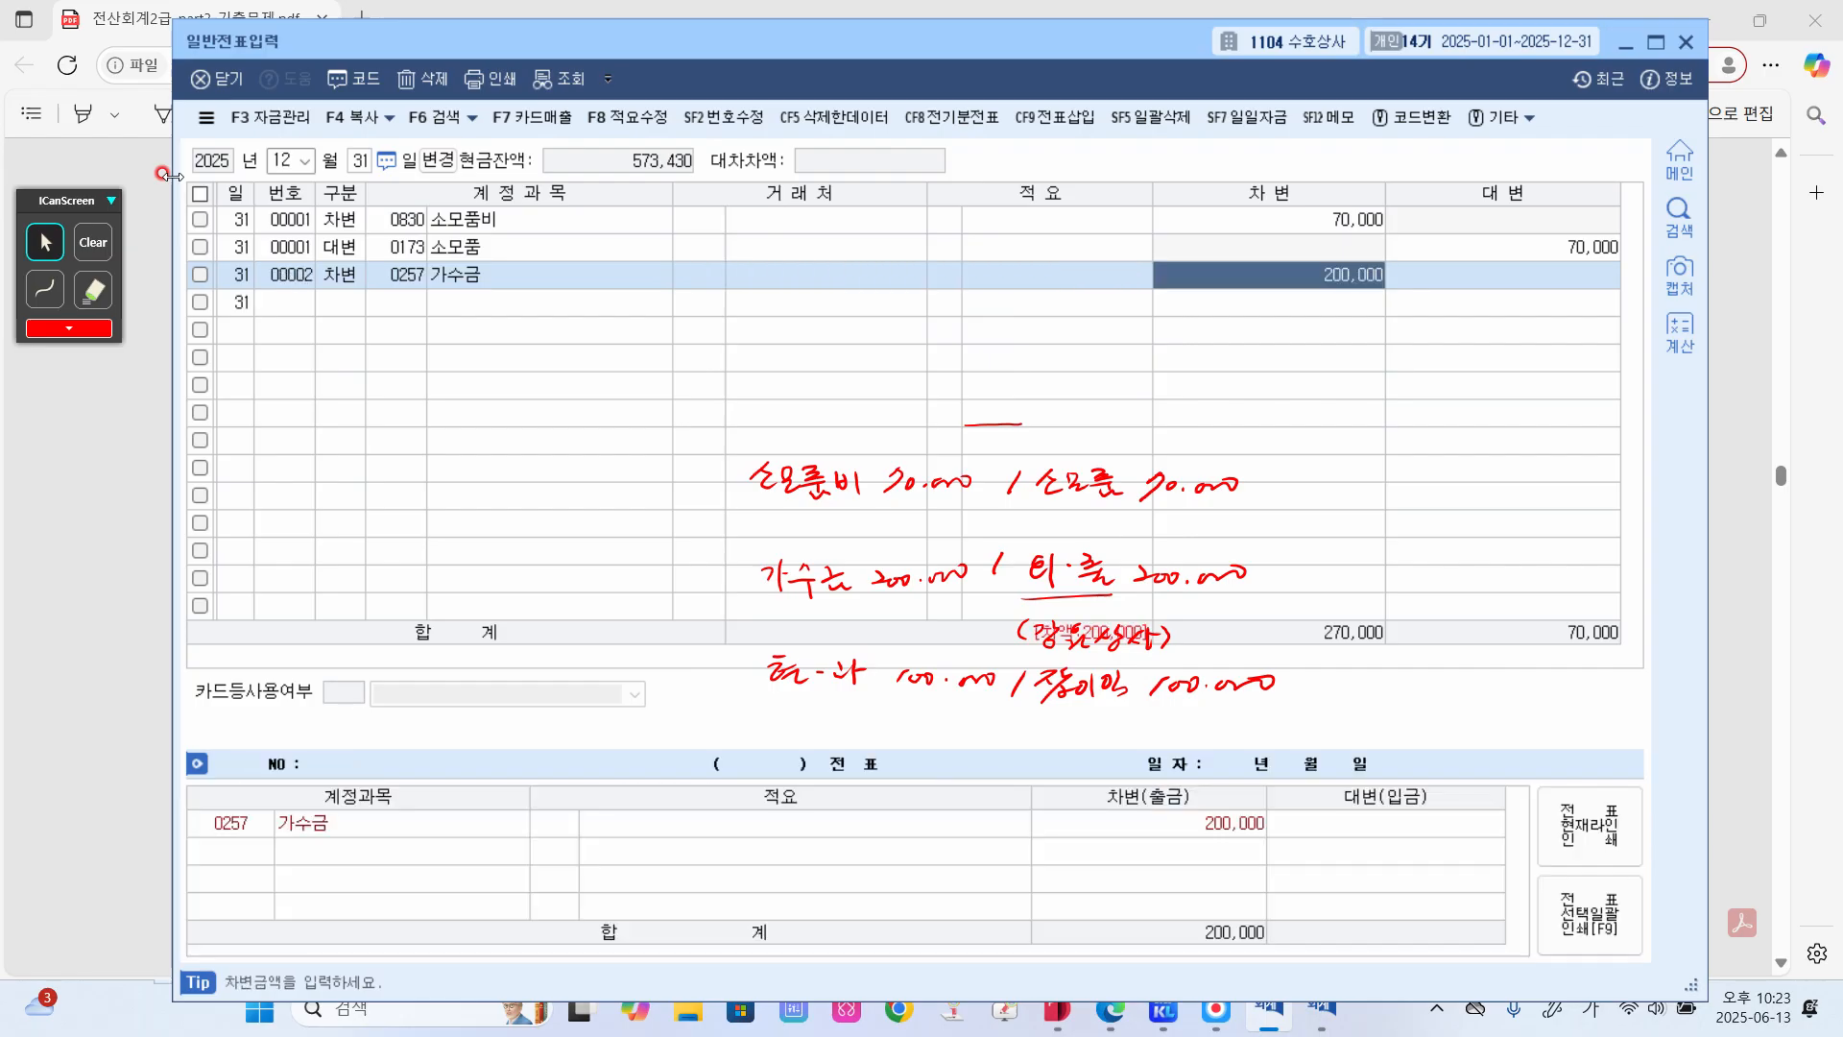
key("Return")
- Add the matching 대변 line for 0108 외상매출금 of 200,000 with 거래처 00106 강원상사
type("1")
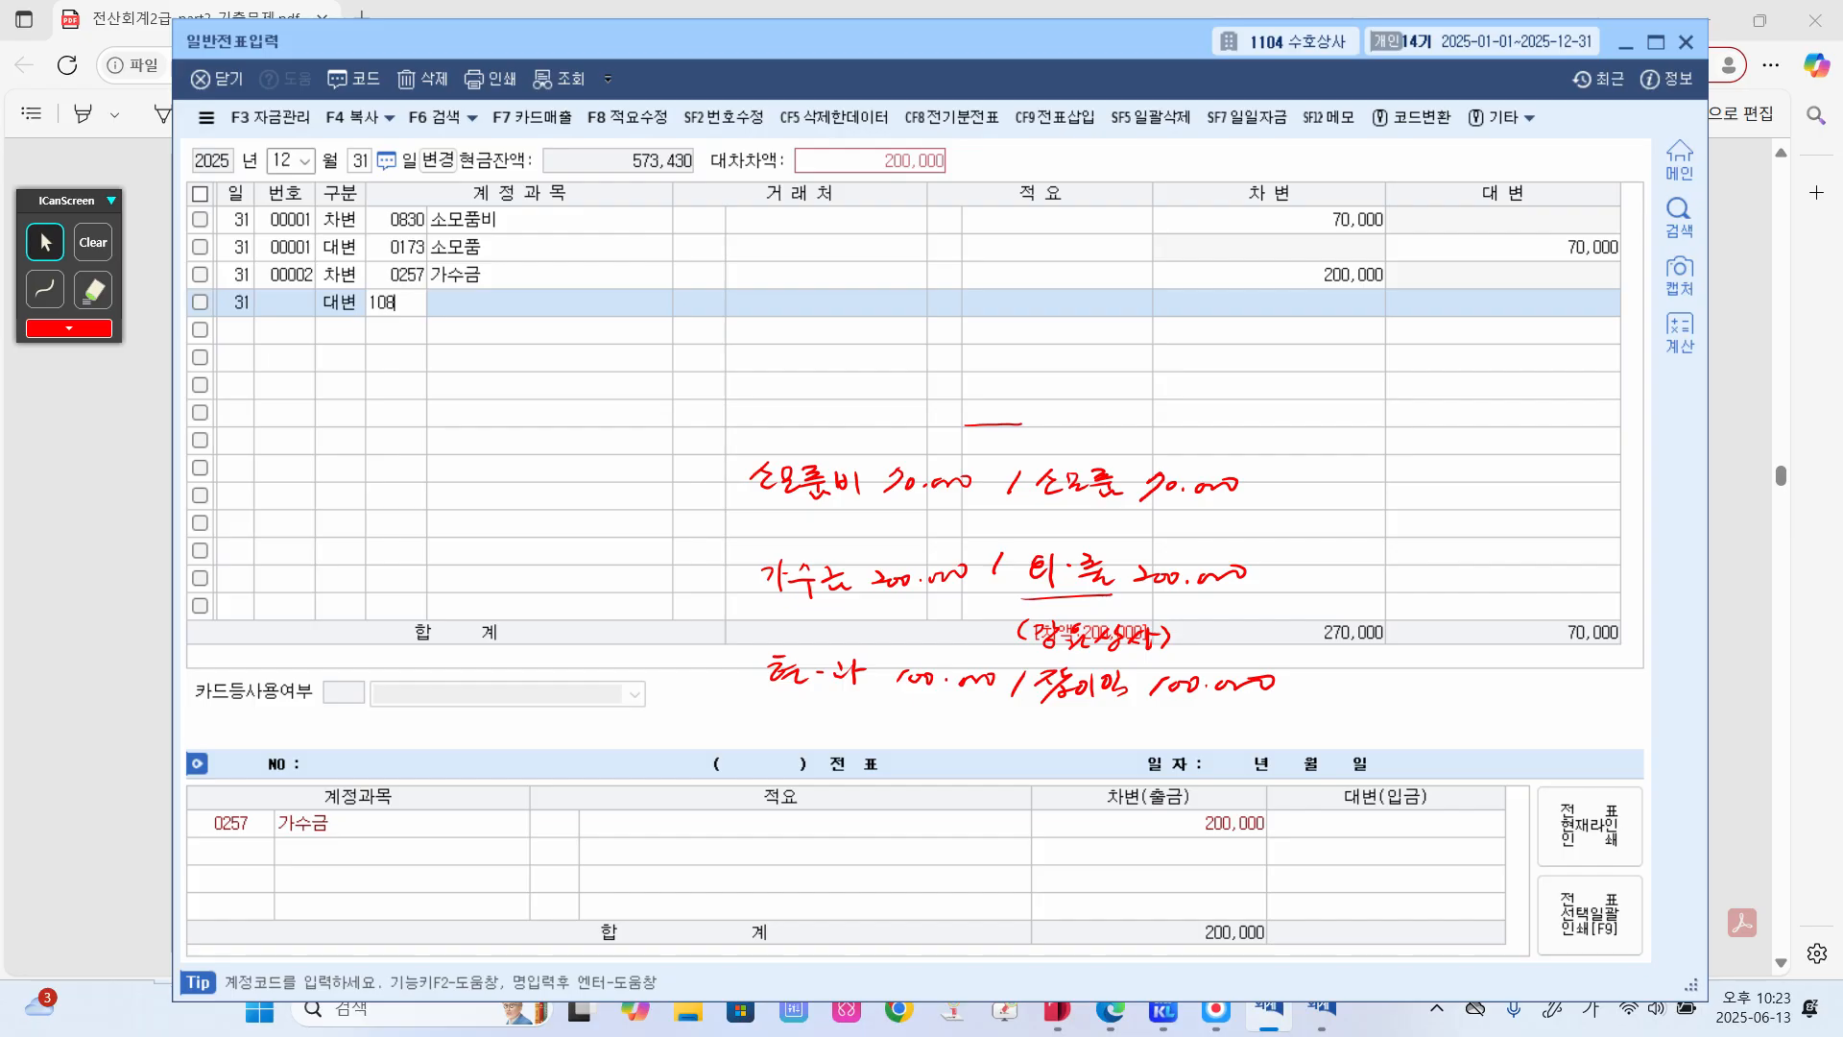
type("08")
key("Return")
type("강원상")
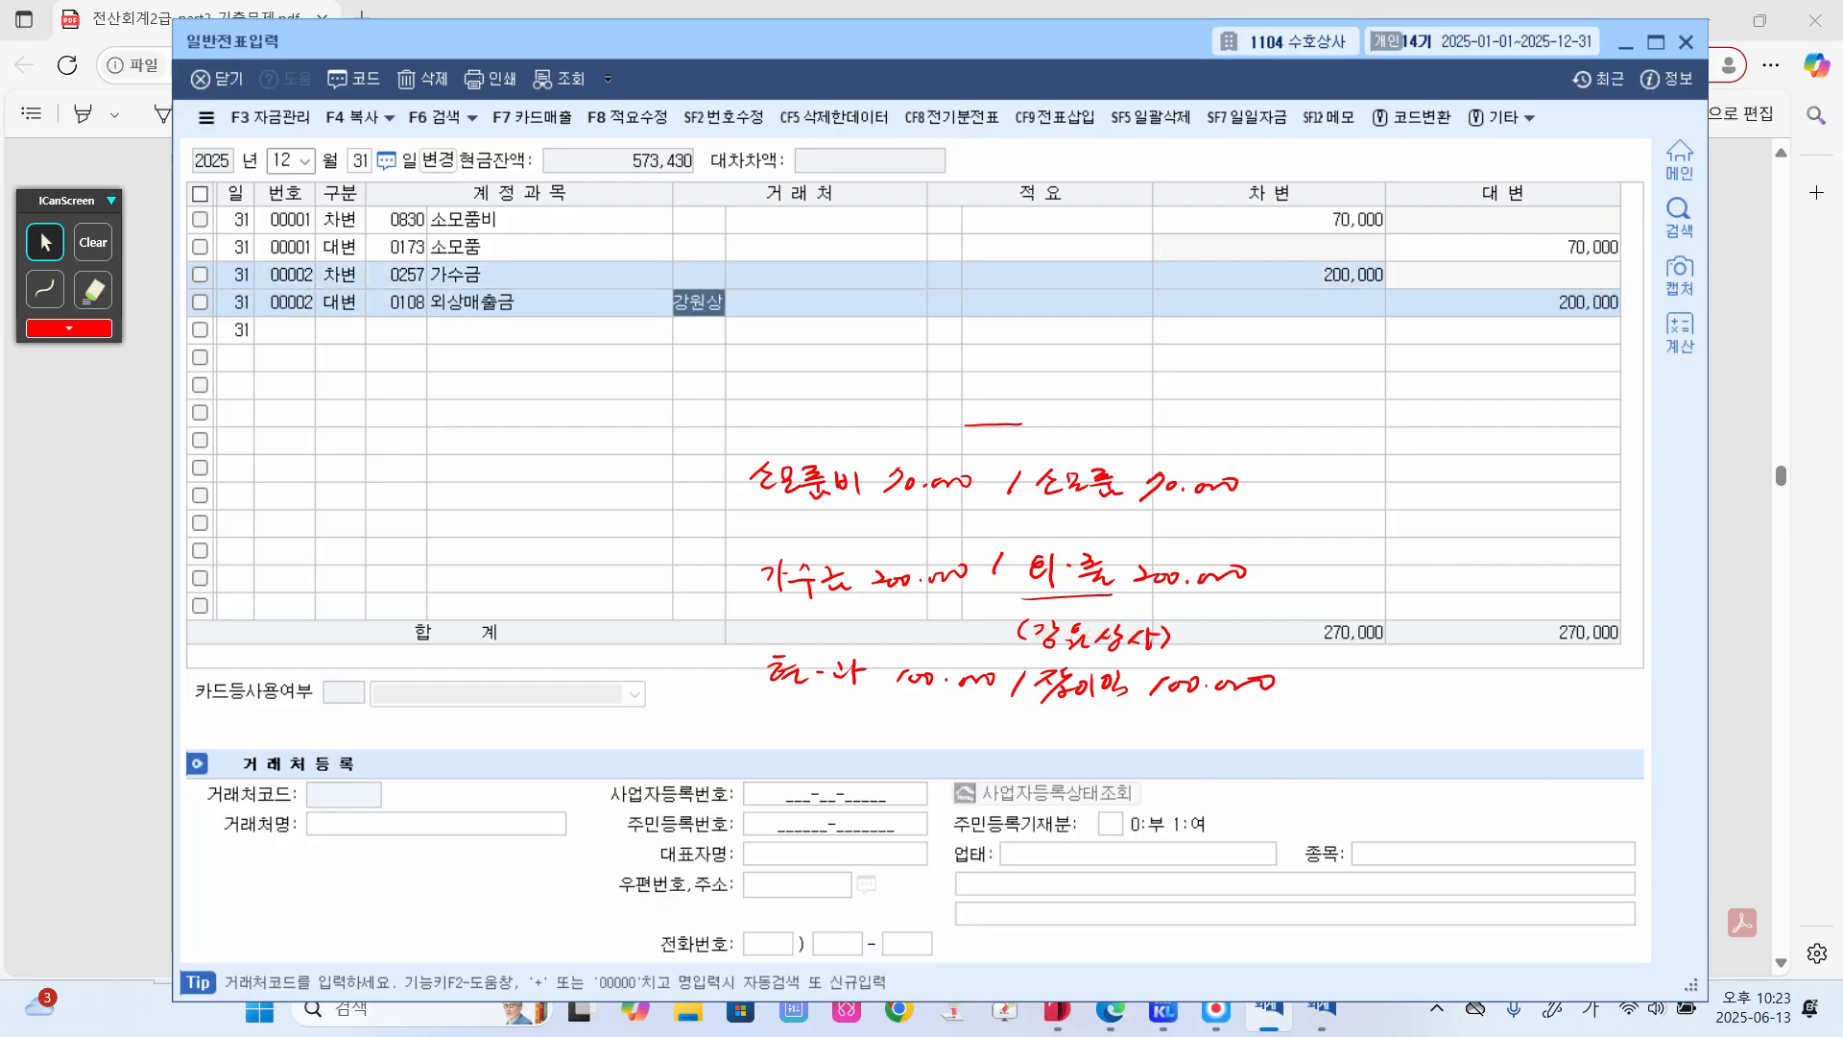
key("Return")
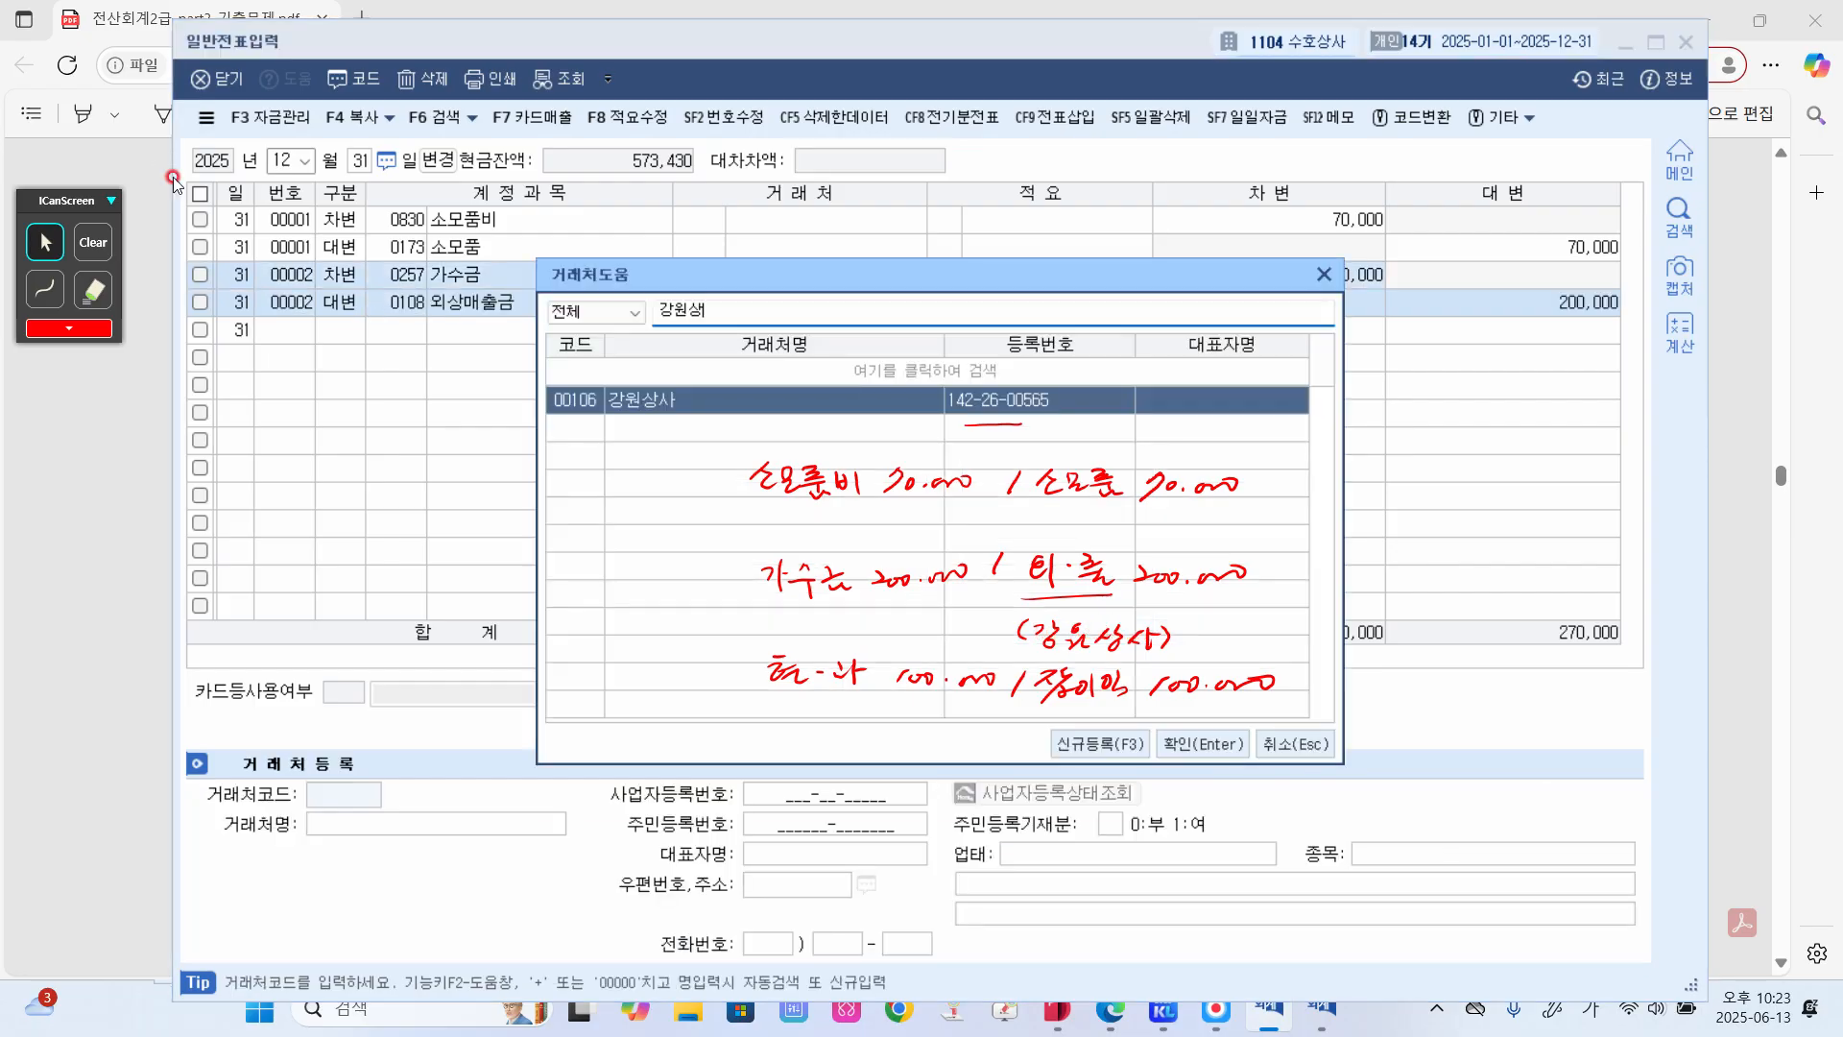
key("Return")
key("Return")
key("Return")
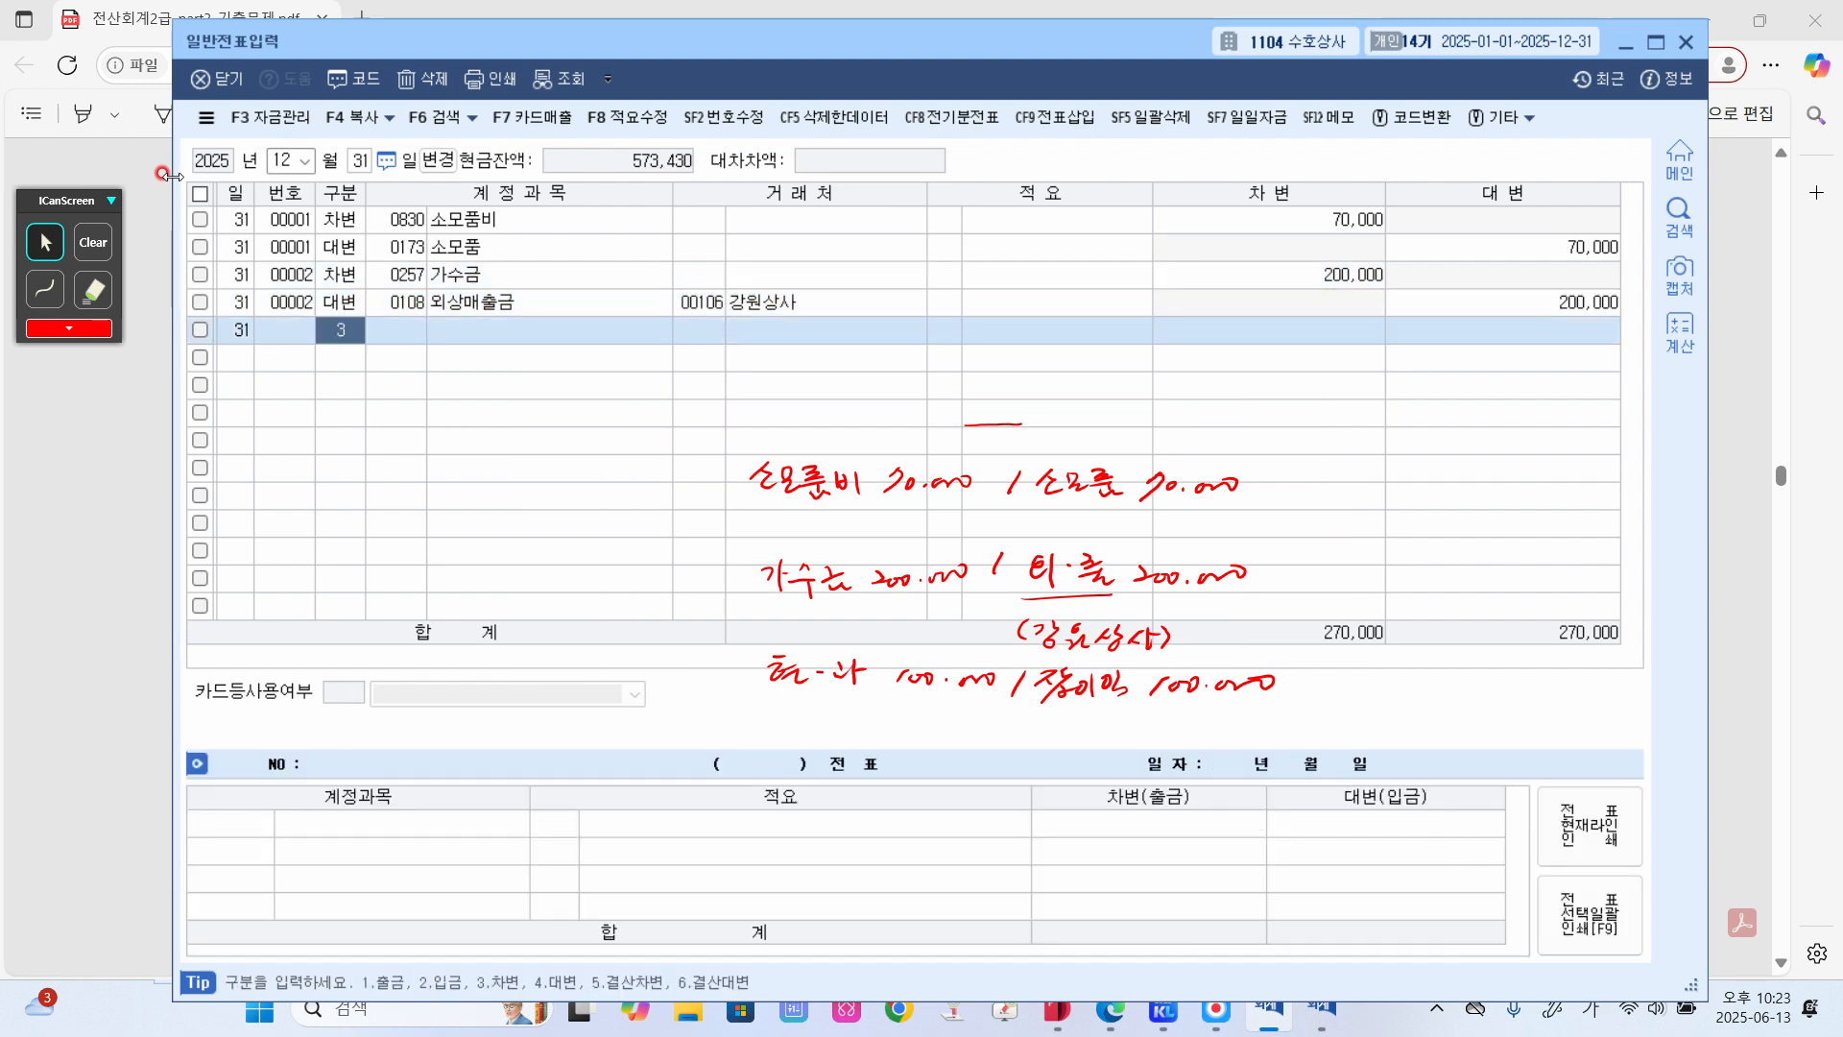
- Add a December 31 차변 line for 0141 현금과부족 of 100,000 with no 거래처 or 적요
key("Return")
type("현금ㄱ")
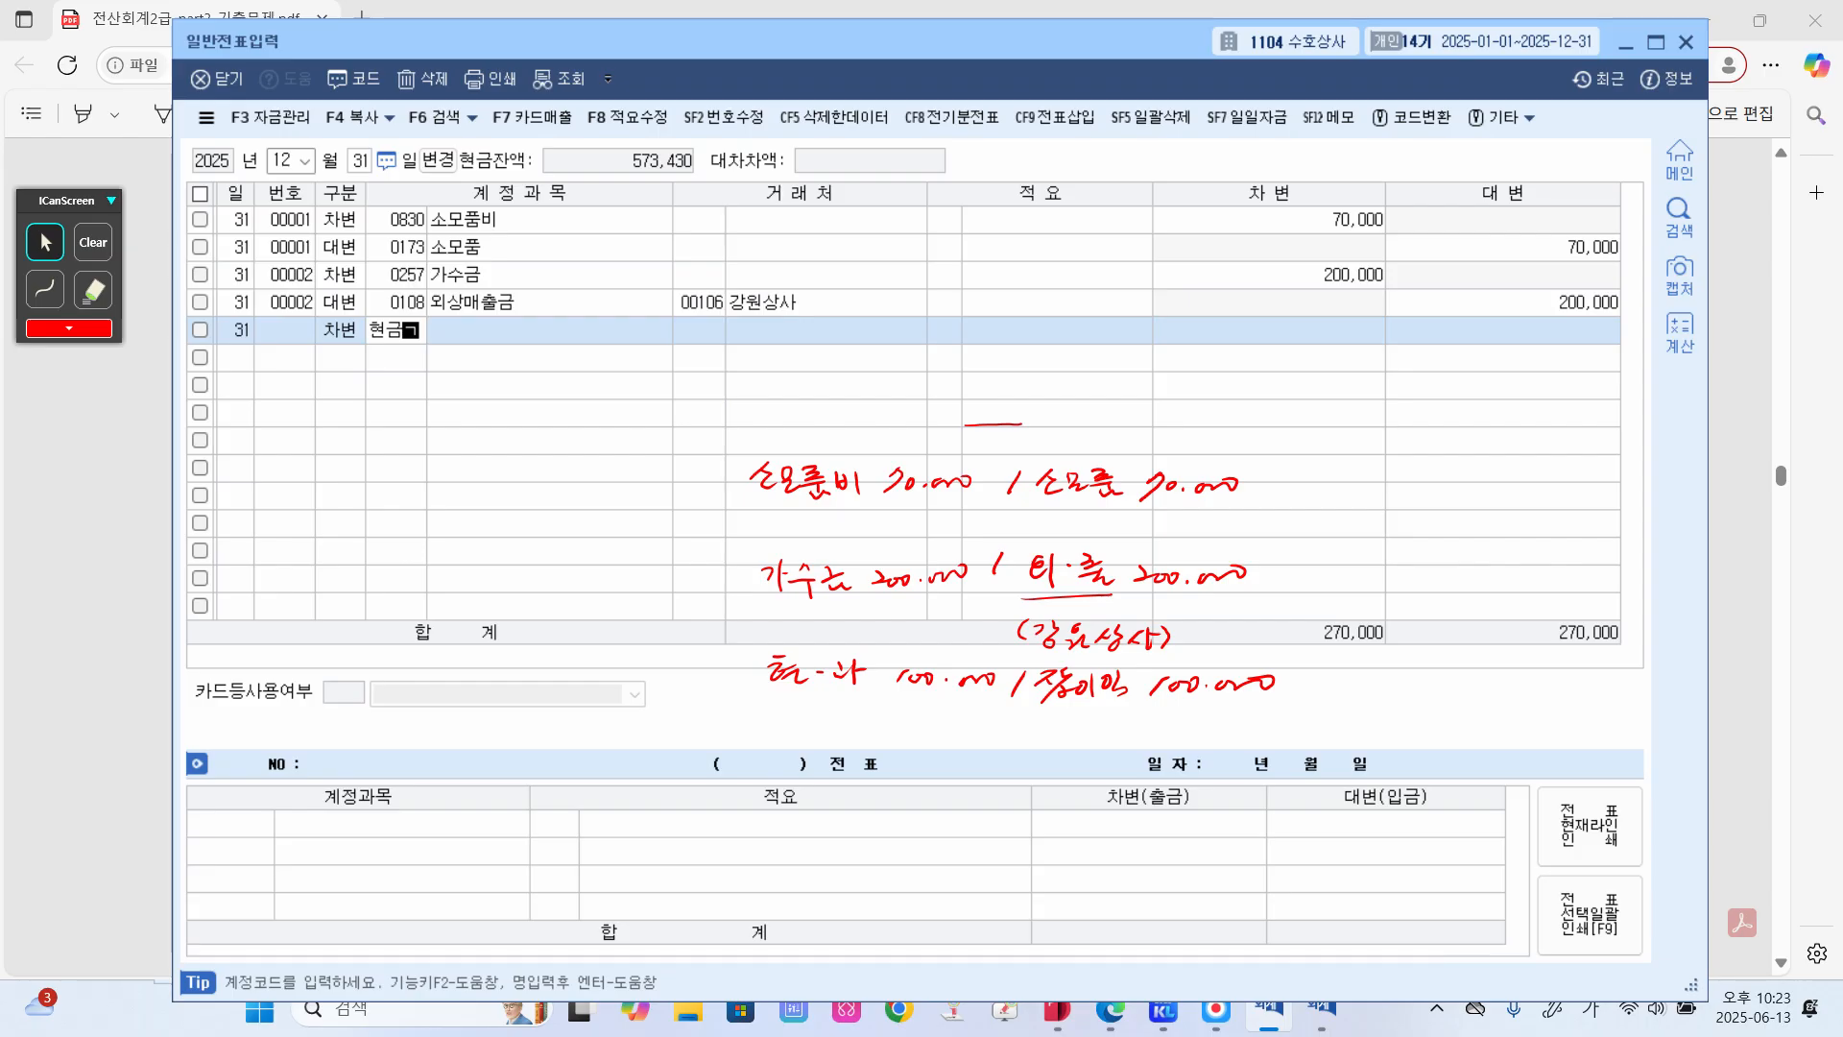
key("Return")
key("Return")
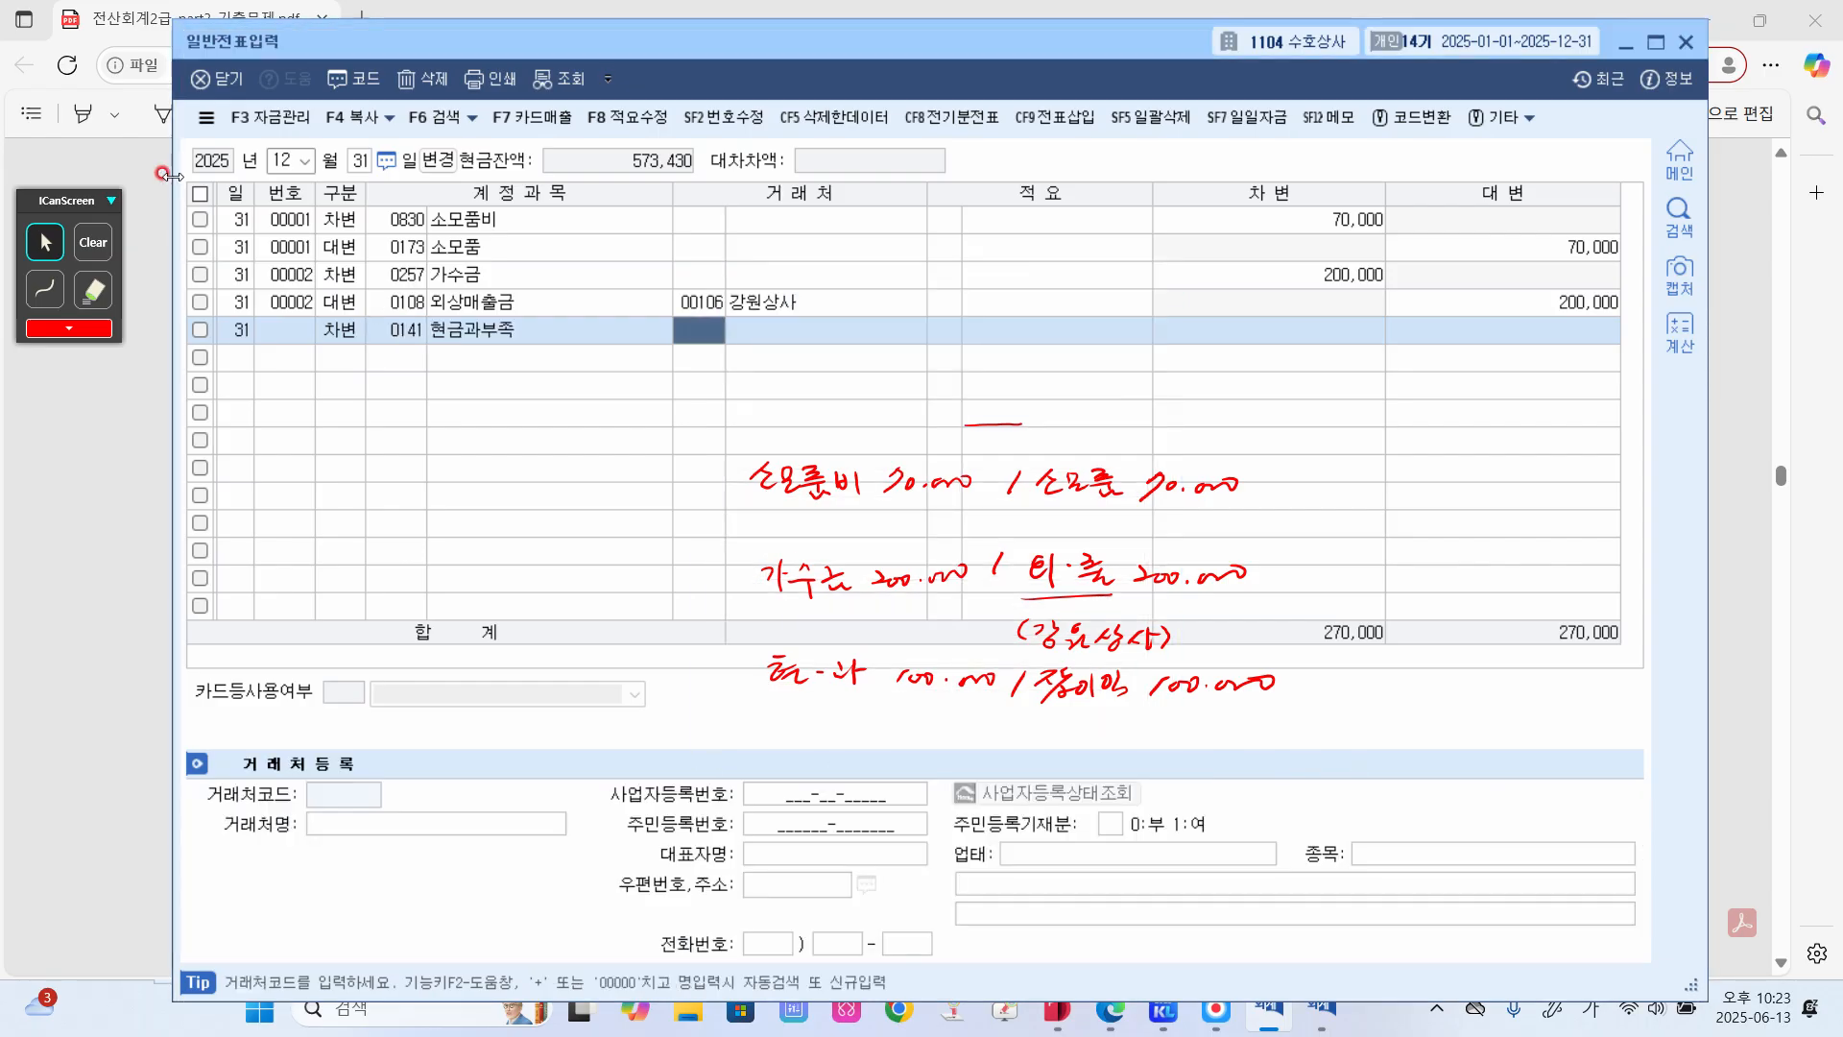
key("Return")
key("Return")
key("Return")
type("1")
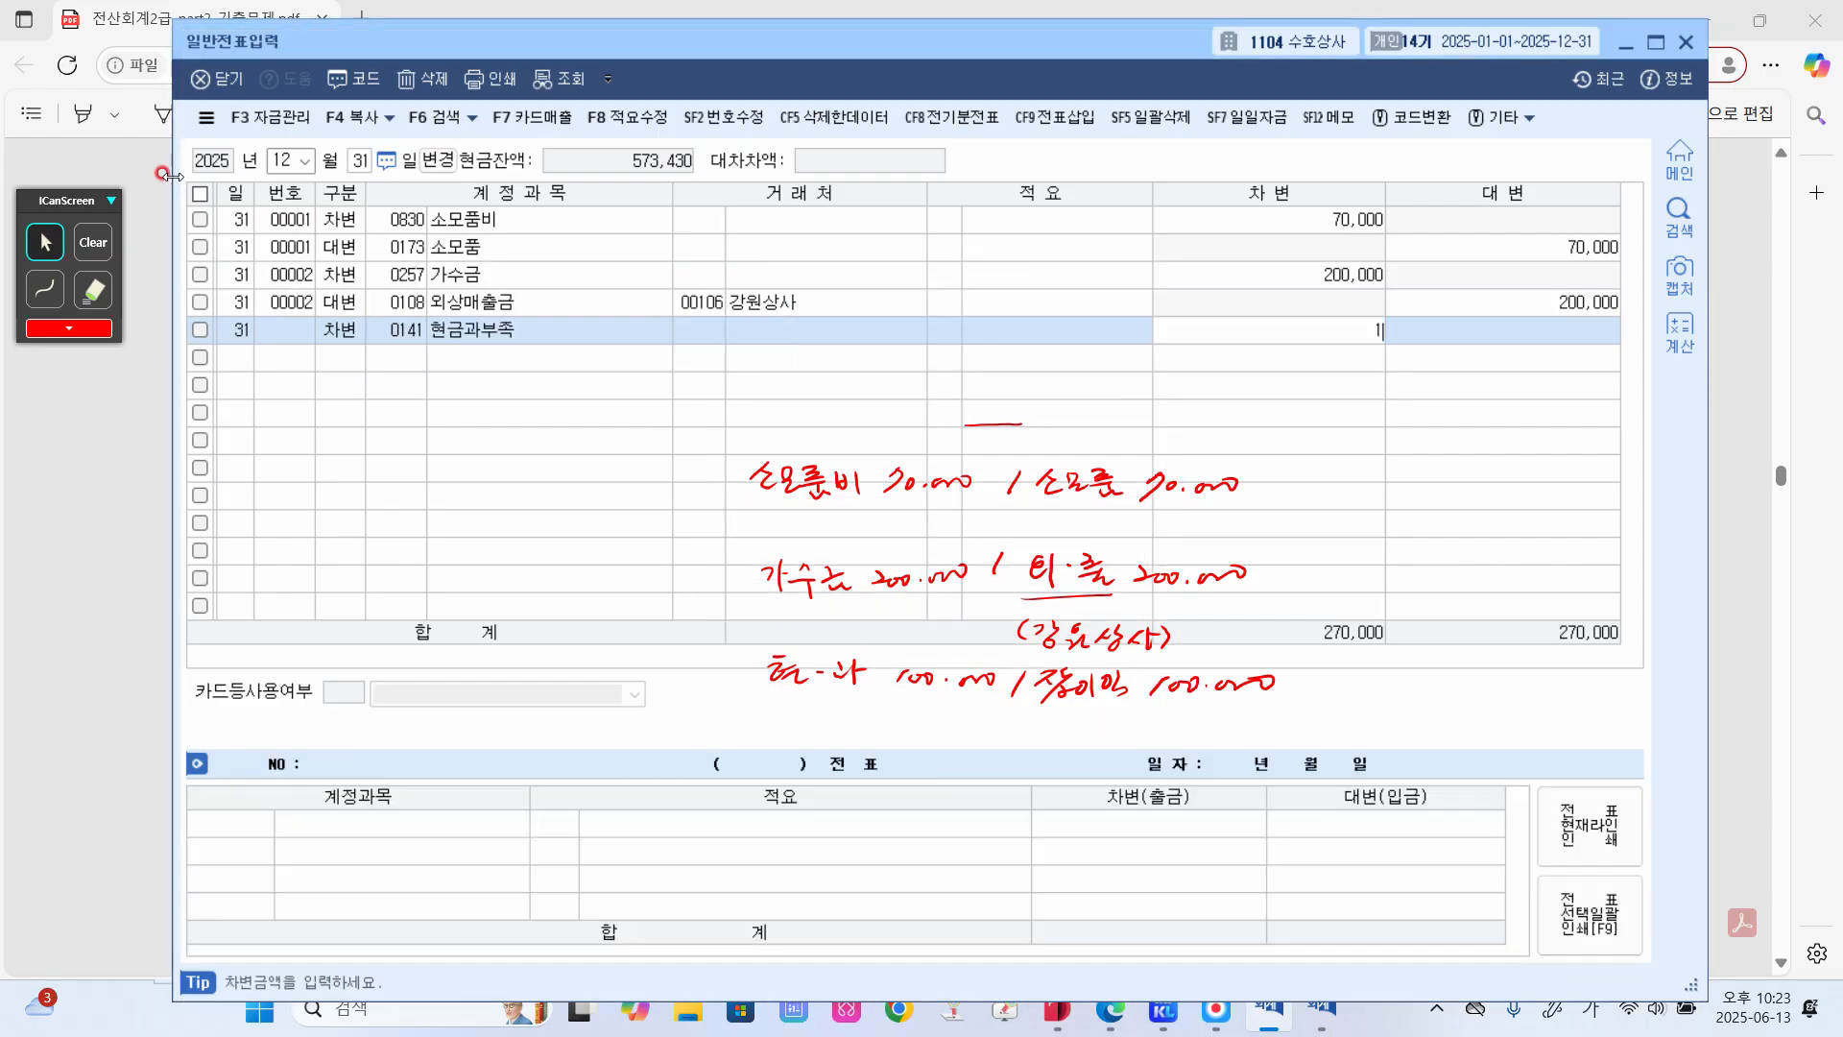
type("00,000")
key("Return")
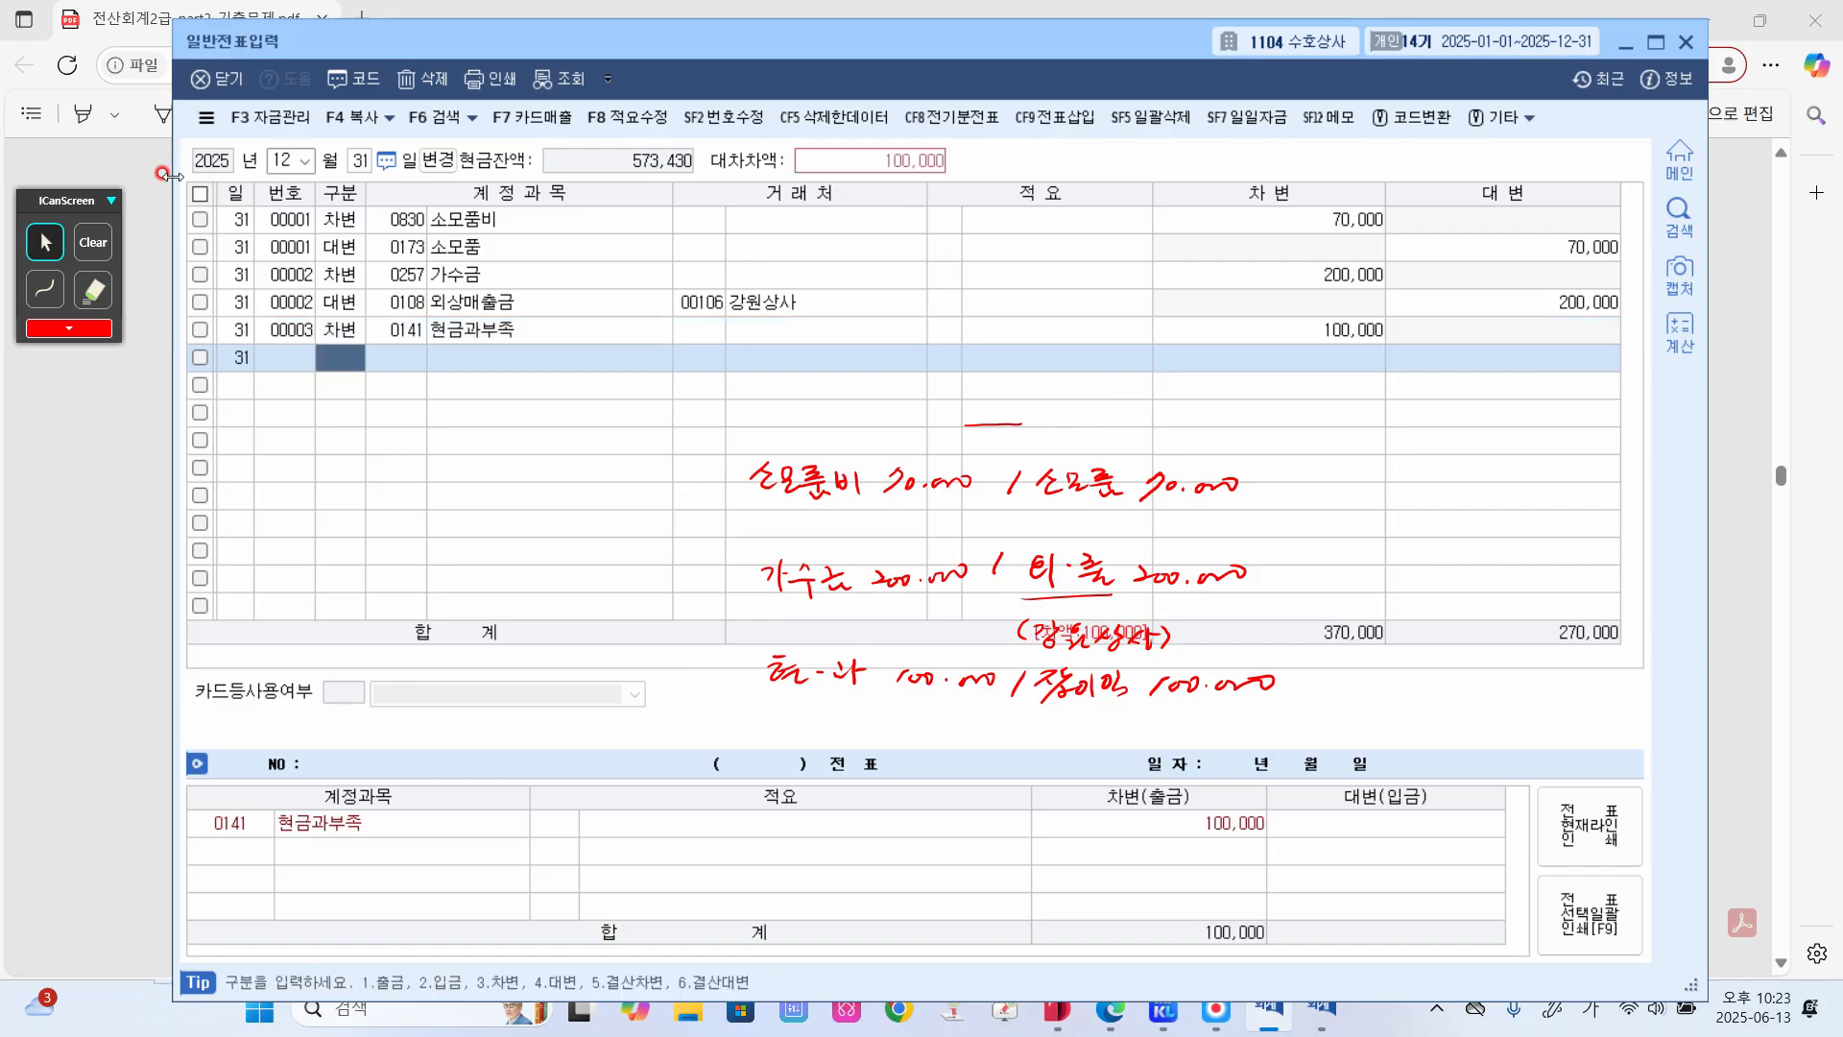
- Add the matching 대변 line for 0930 잡이익 of 100,000
type("4")
key("Return")
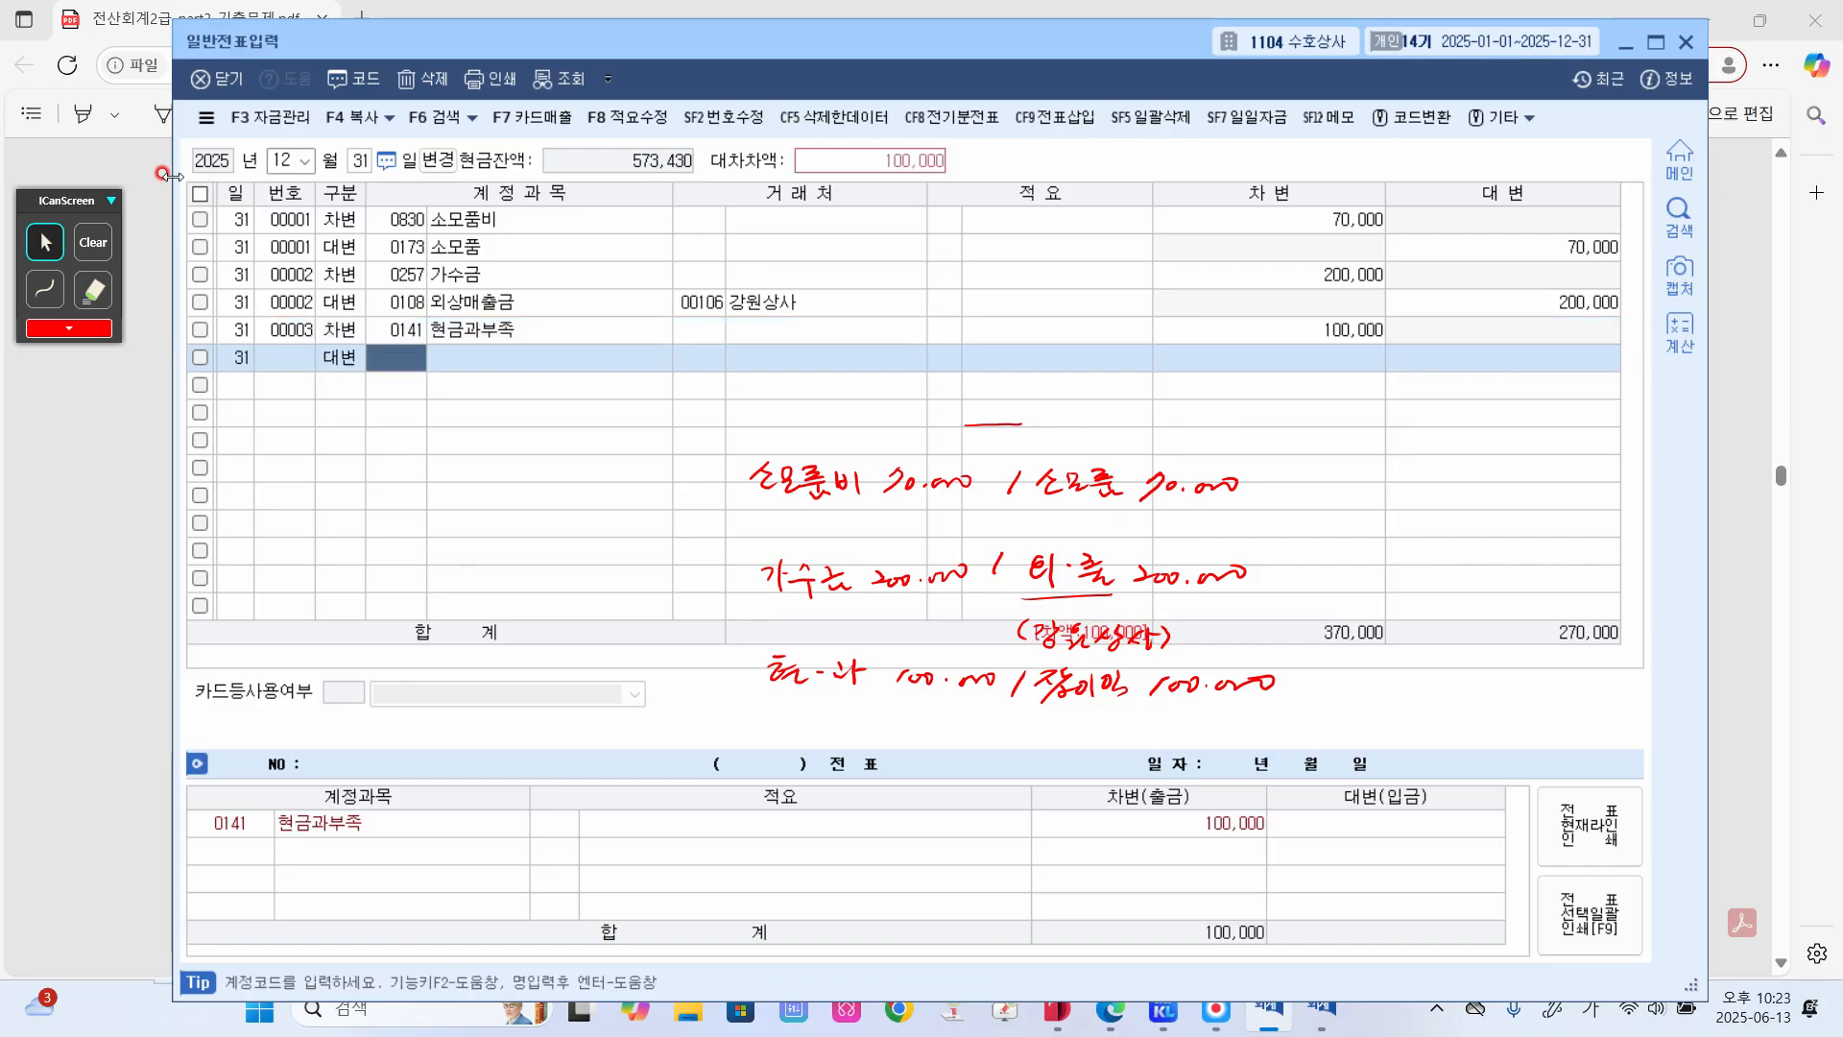
type("930")
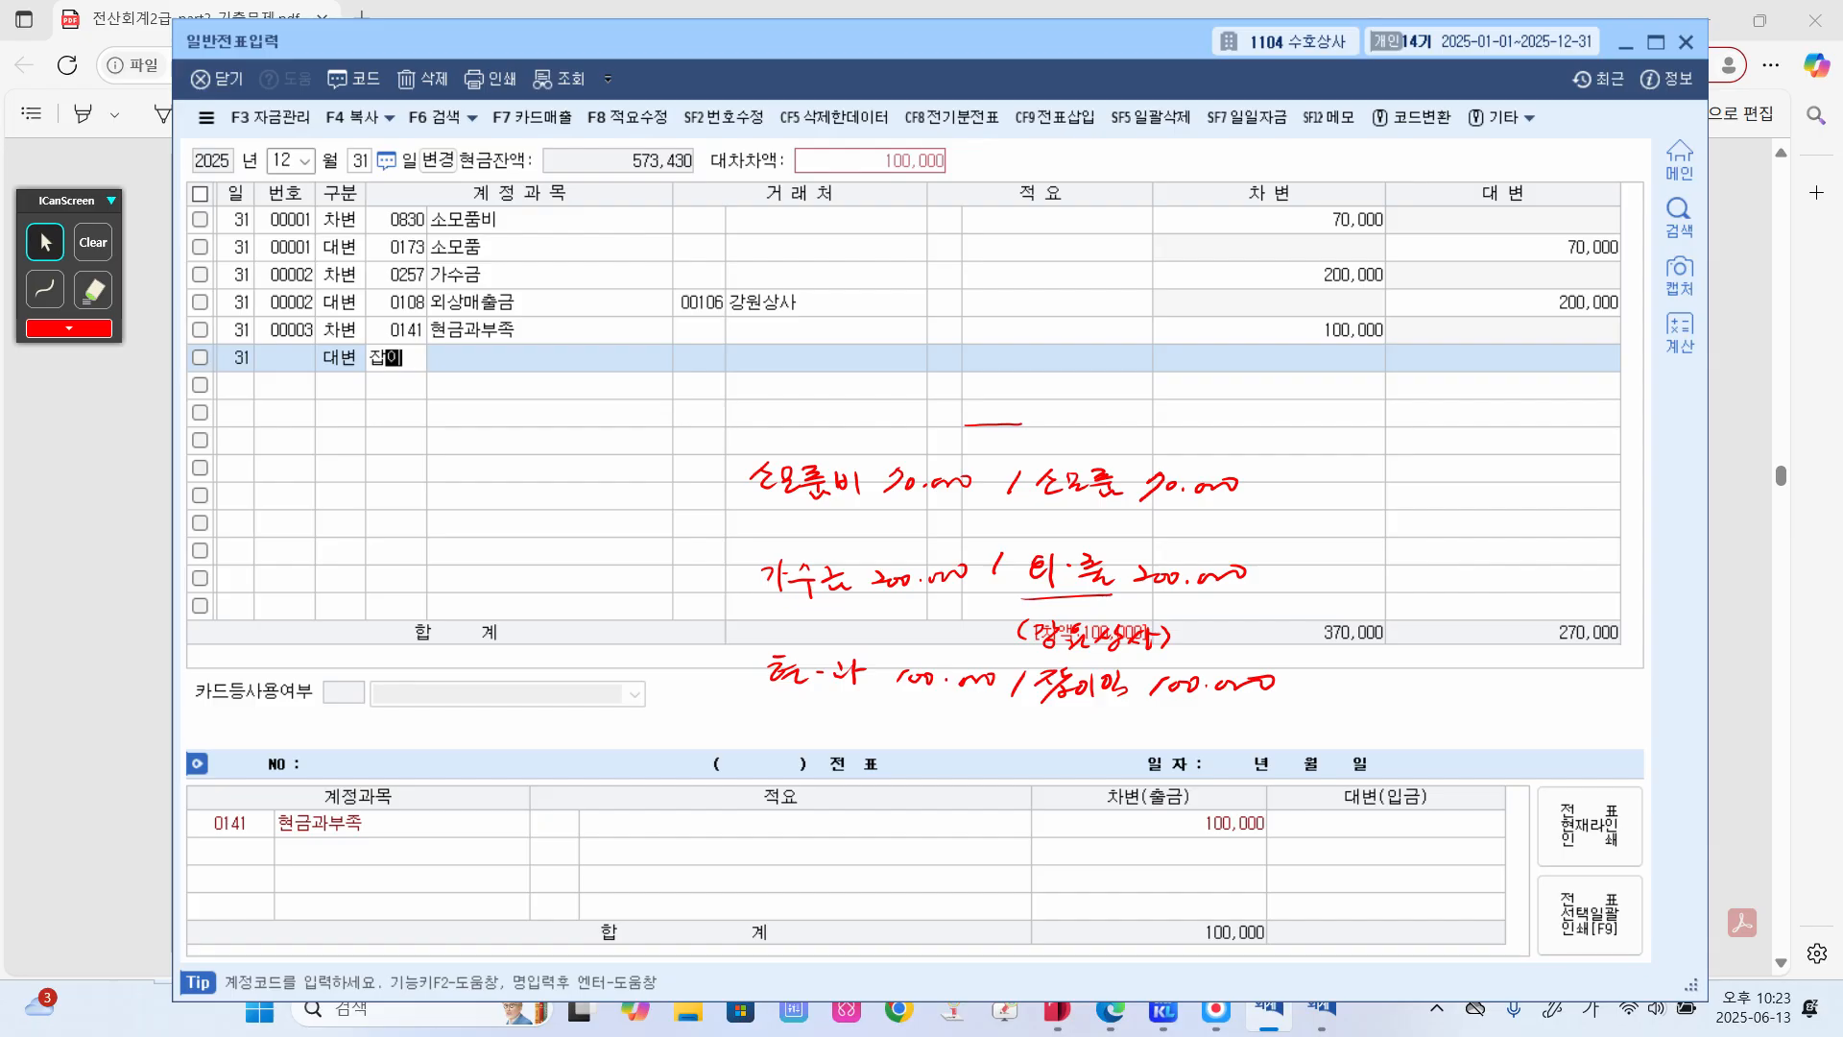
key("Return")
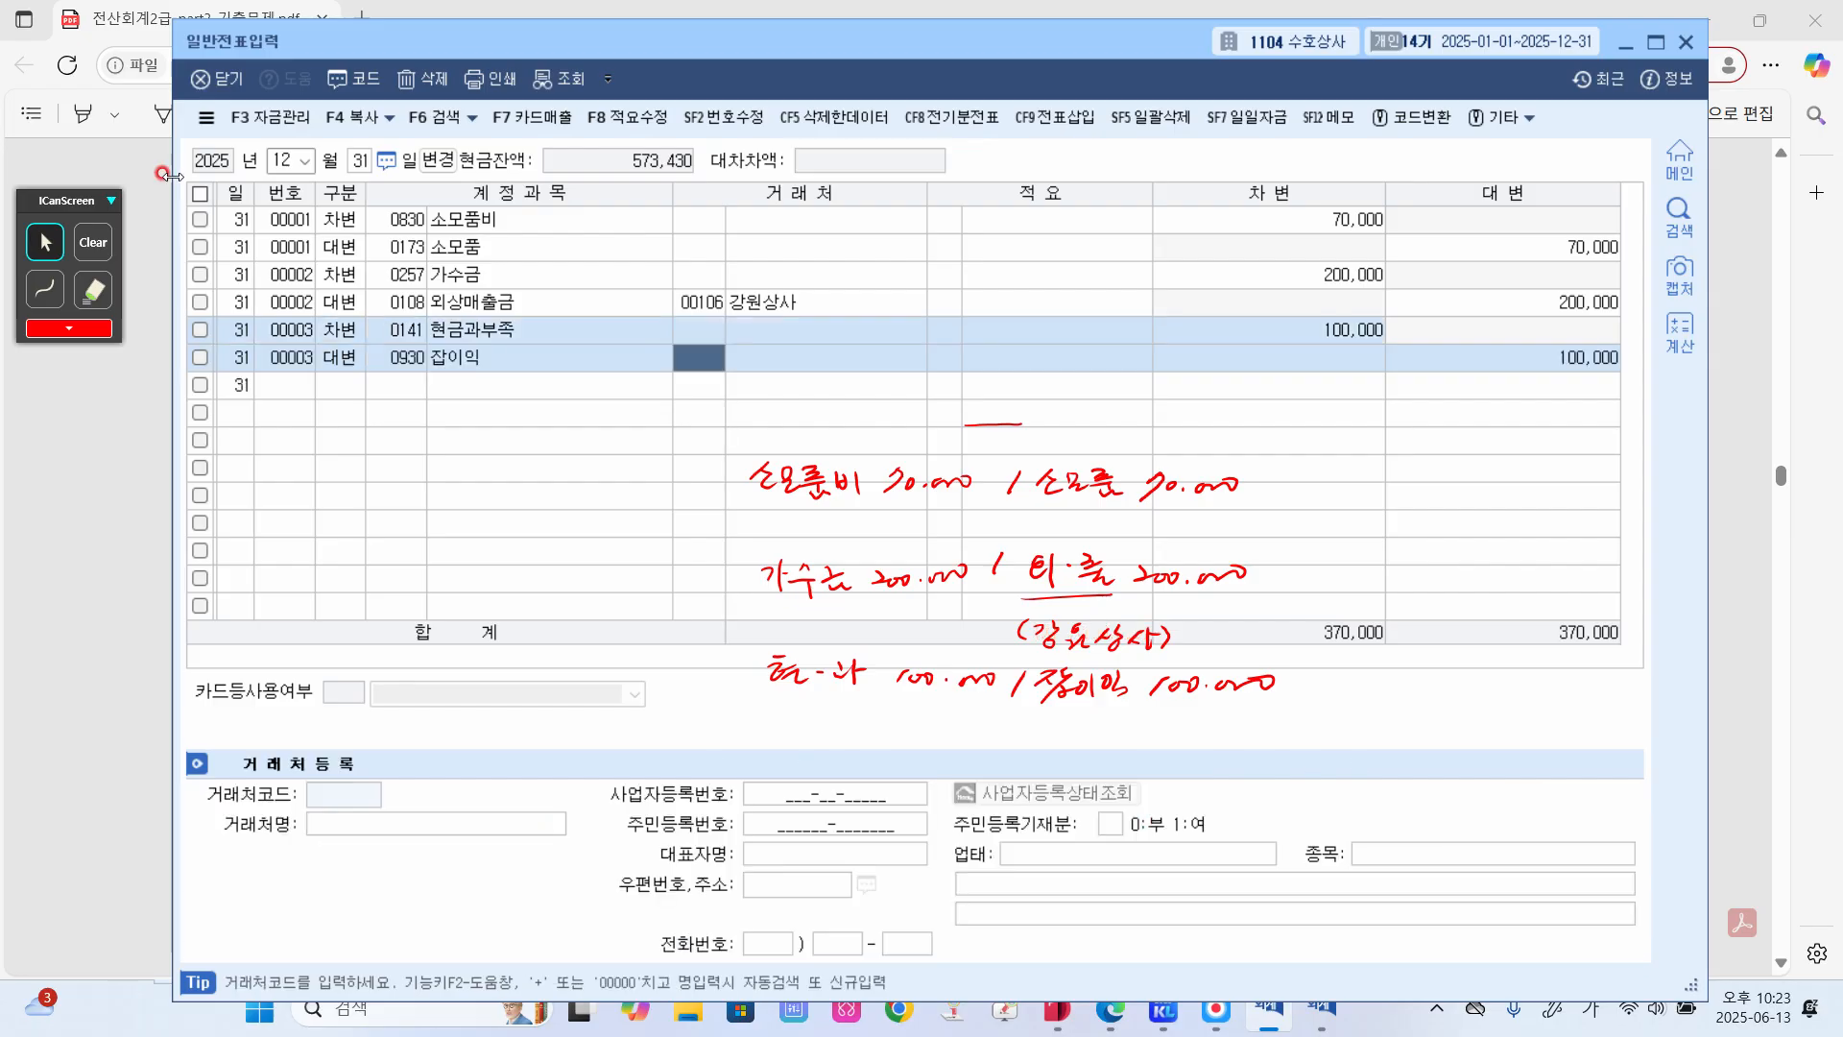
- Complete the 잡이익 line with no 거래처 or 적요 and close 일반전표입력
key("Return")
key("Return")
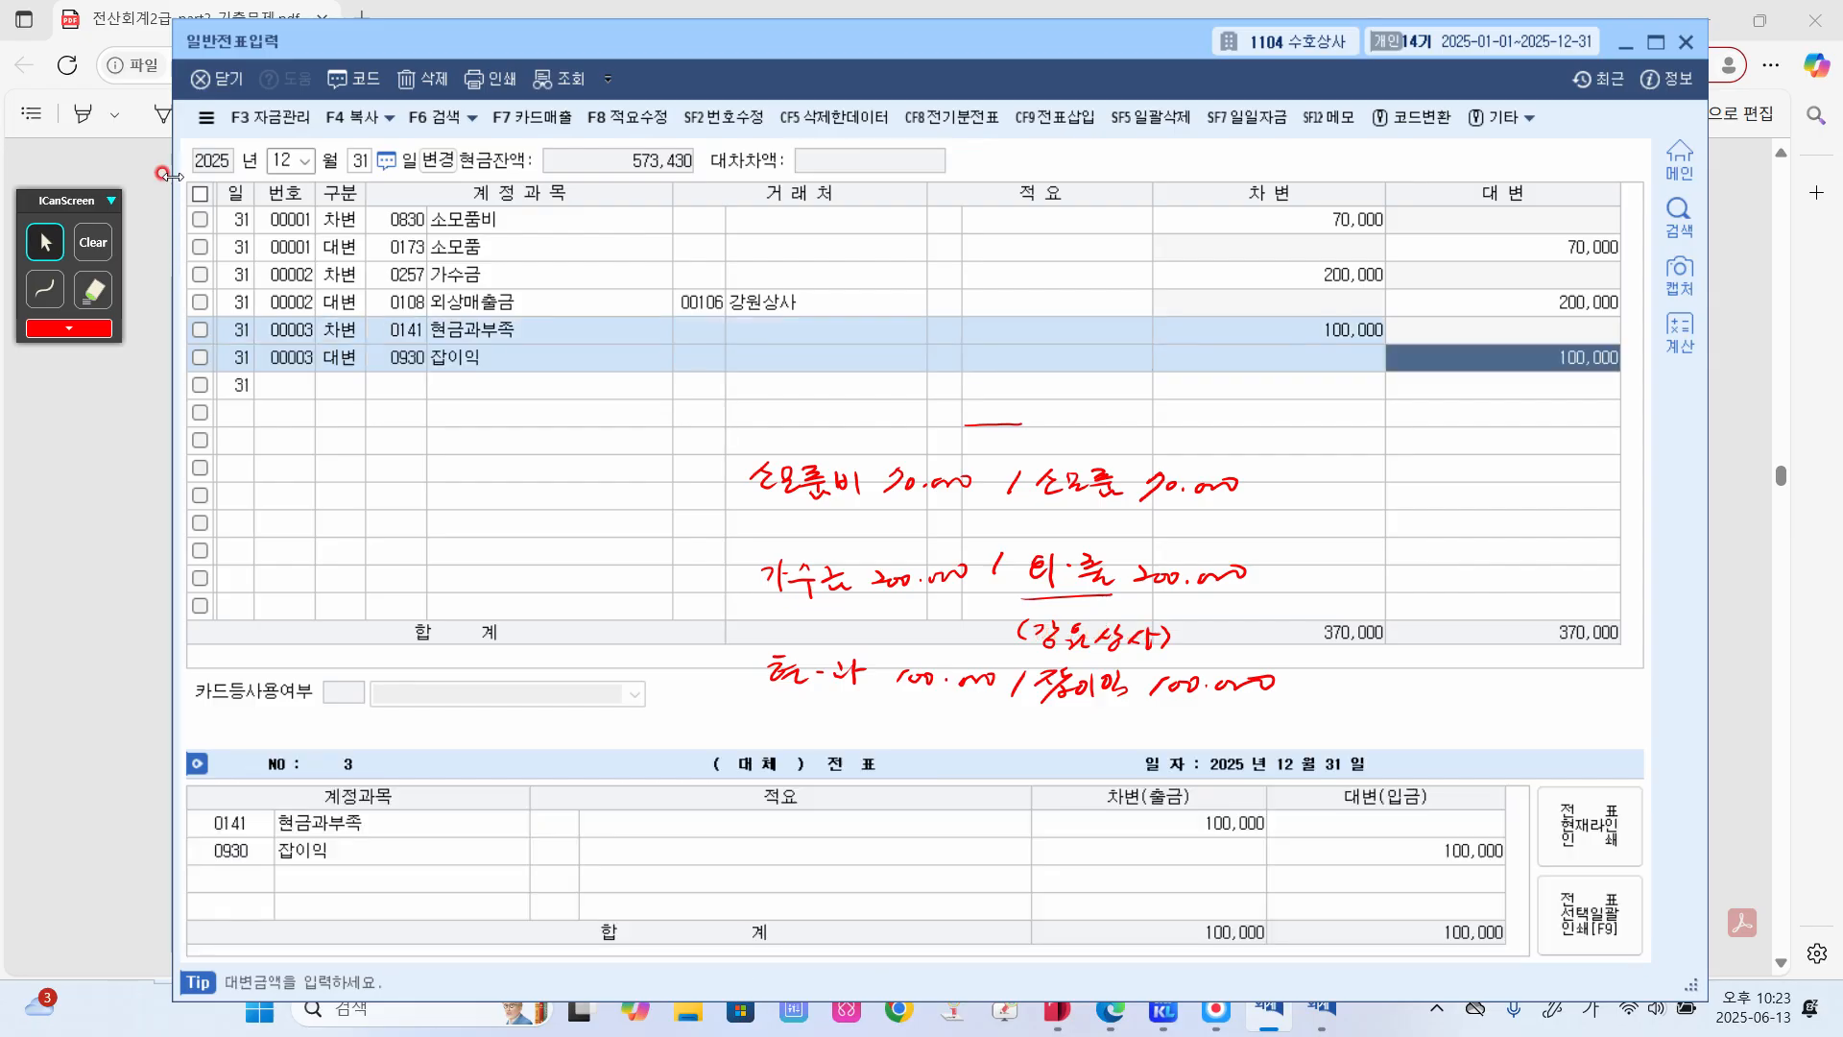
key("Return")
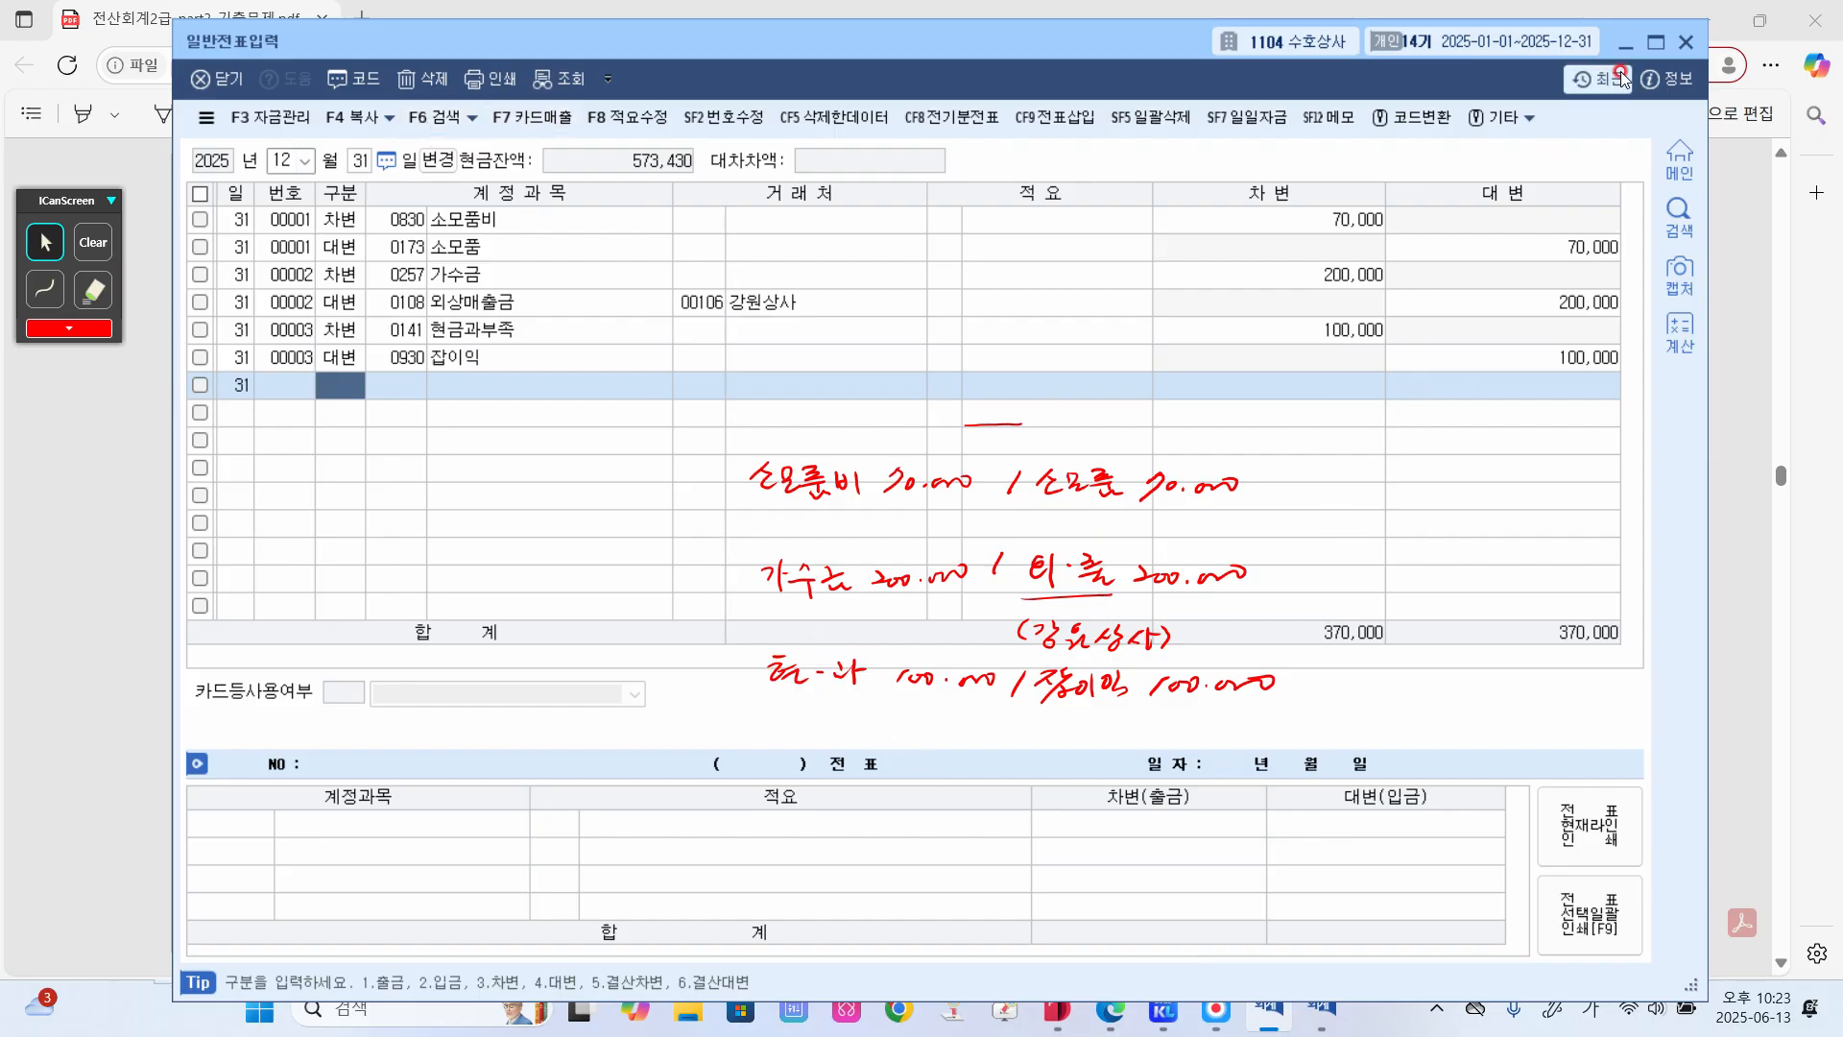
left_click(1686, 43)
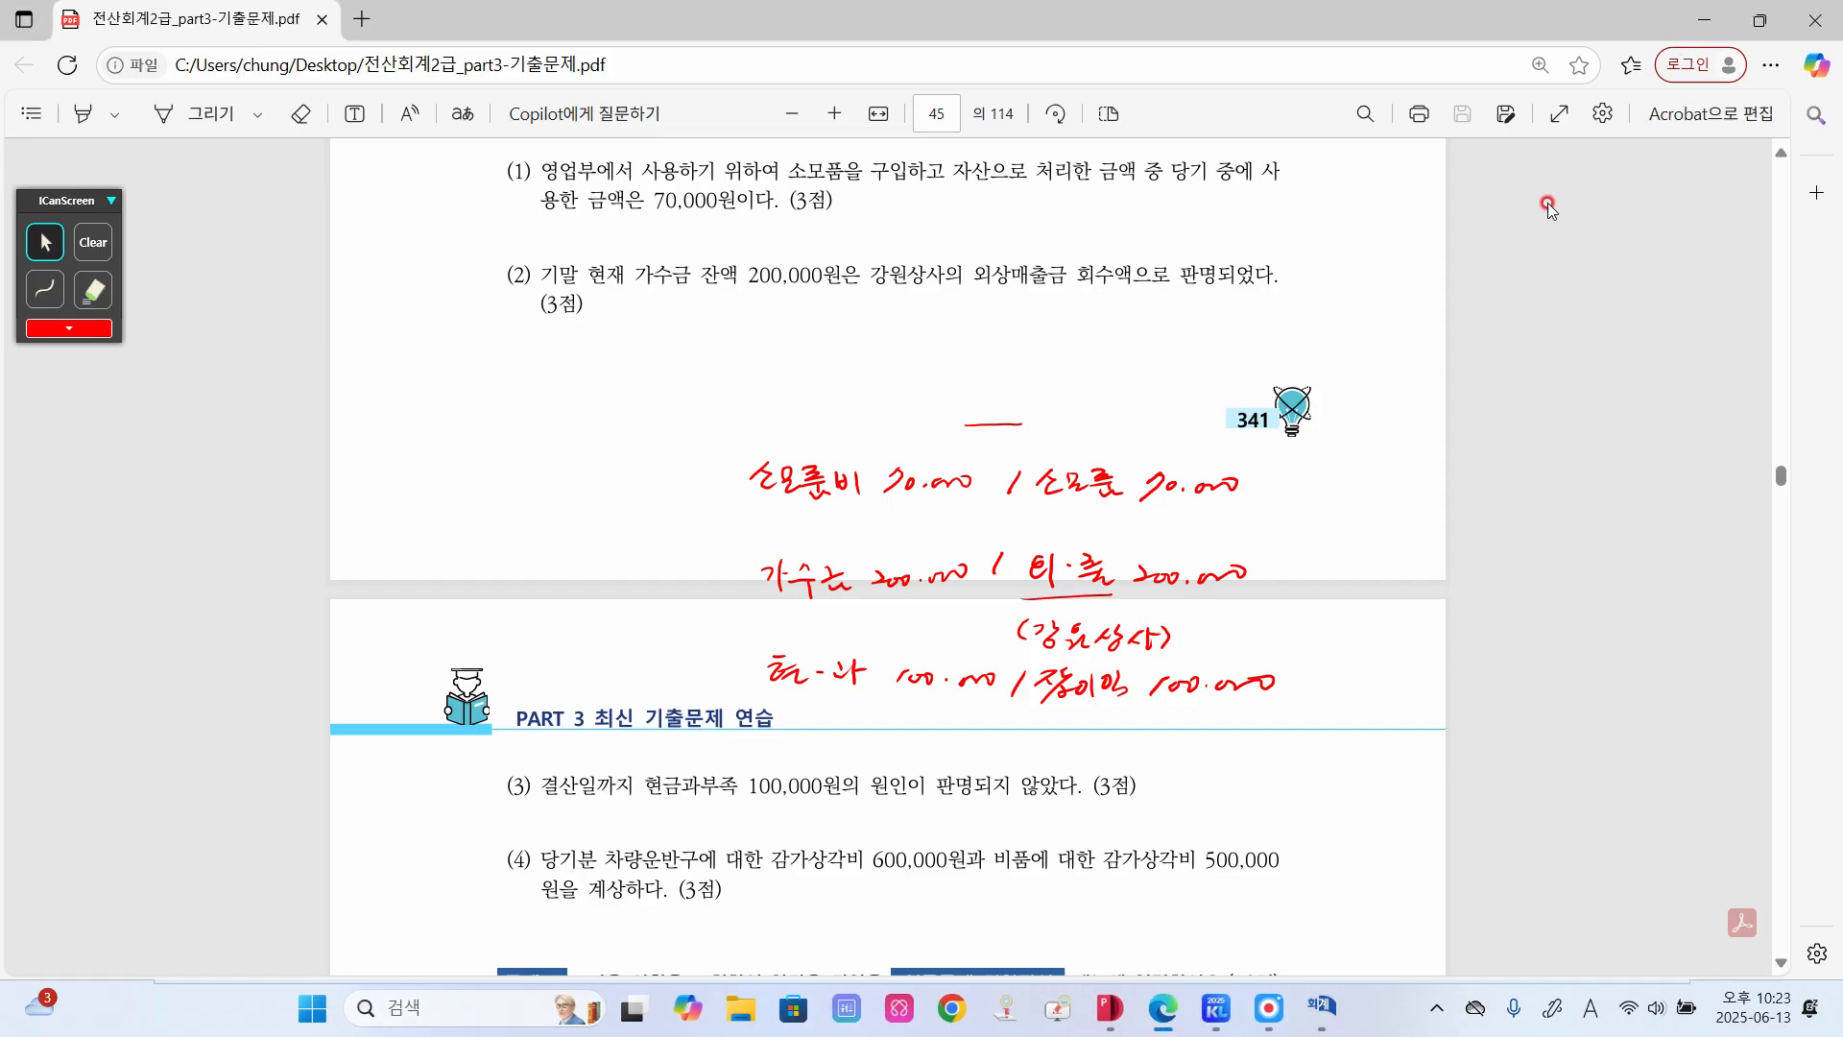
- Open 결산자료입력 in KcLep for January to December 2025, accept the 매출원가 및 경비선택 defaults, and clear the on-screen handwritten notes
left_click(1213, 1008)
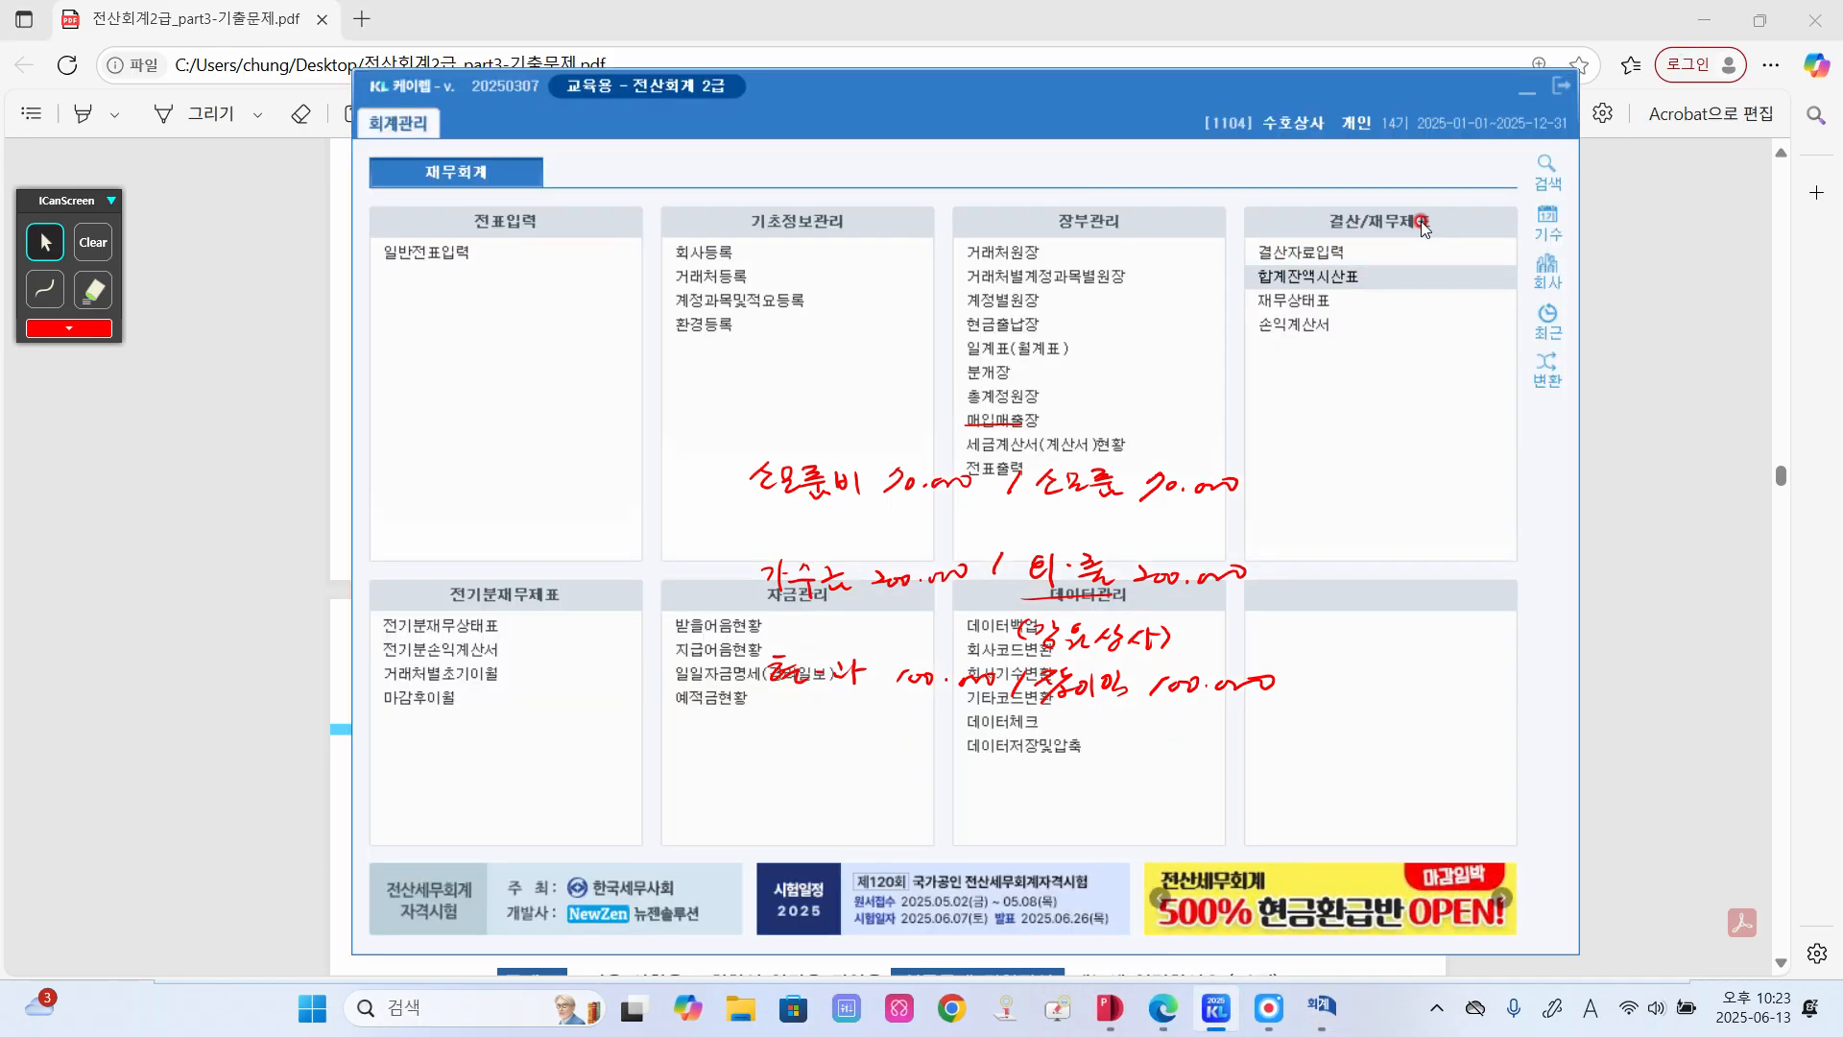
left_click(1379, 251)
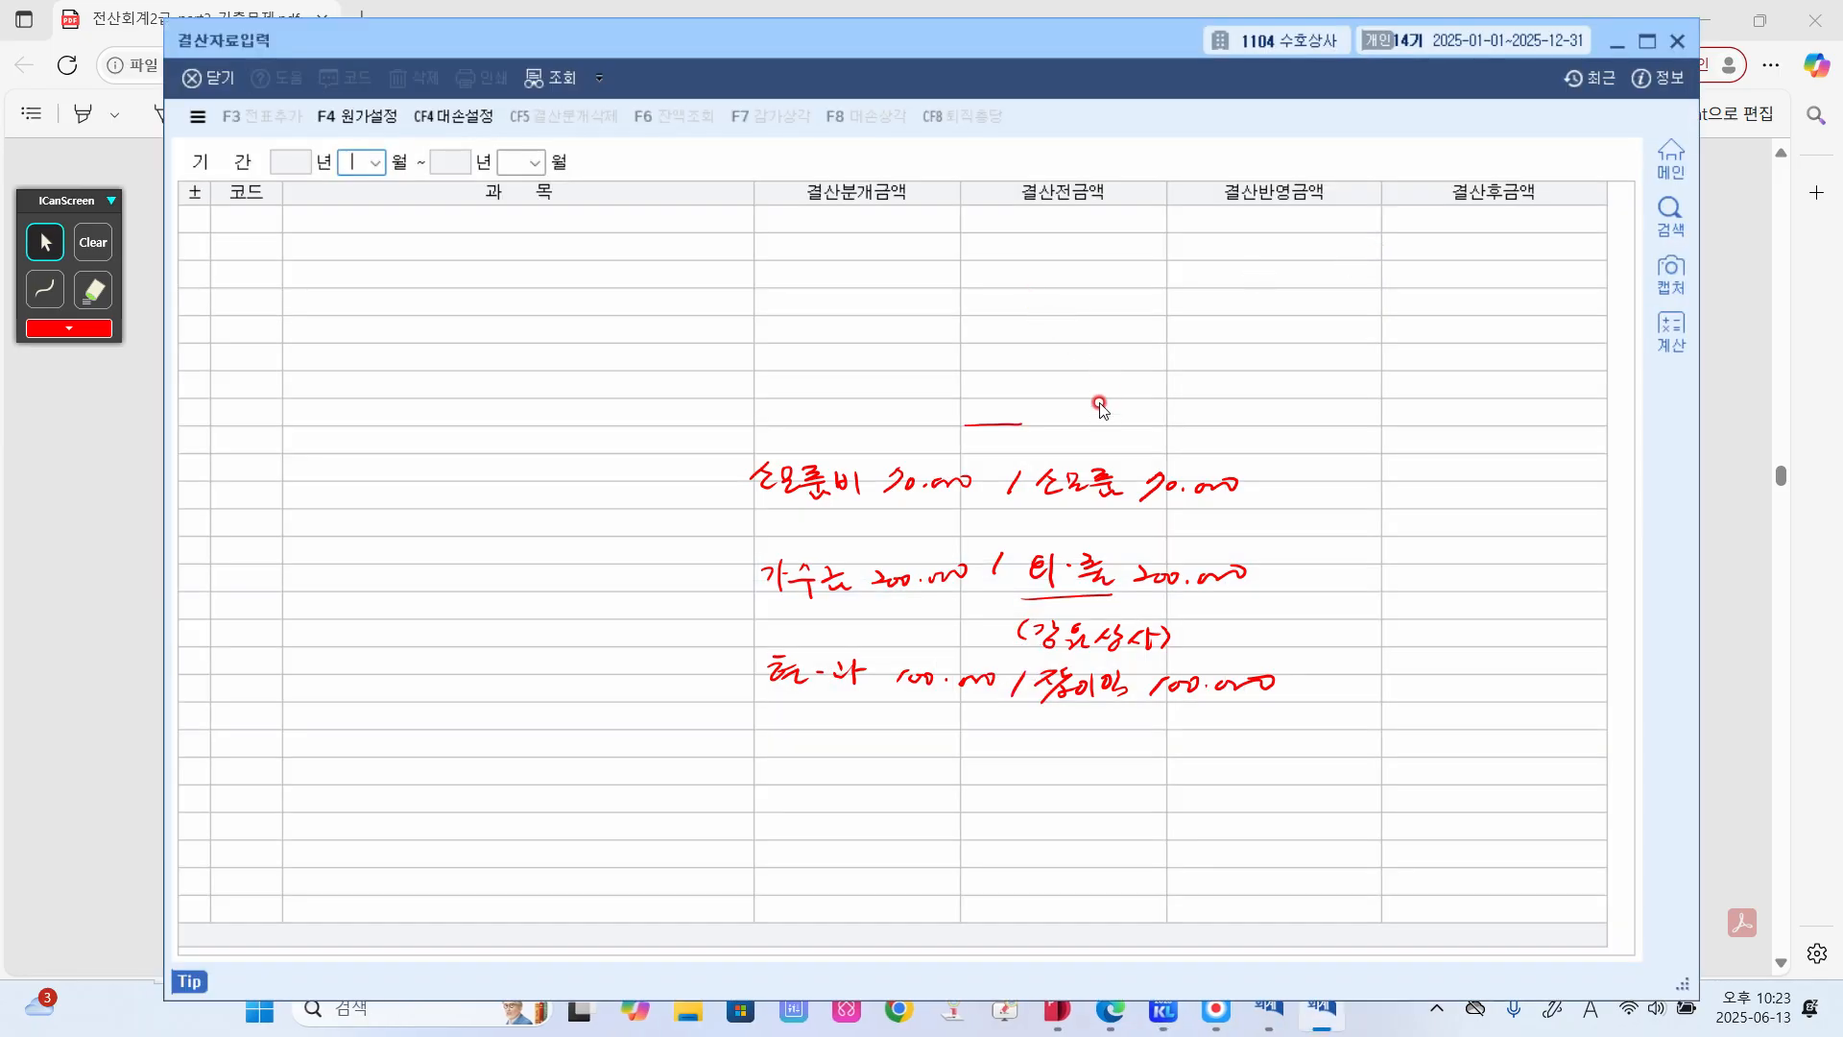
left_click(100, 253)
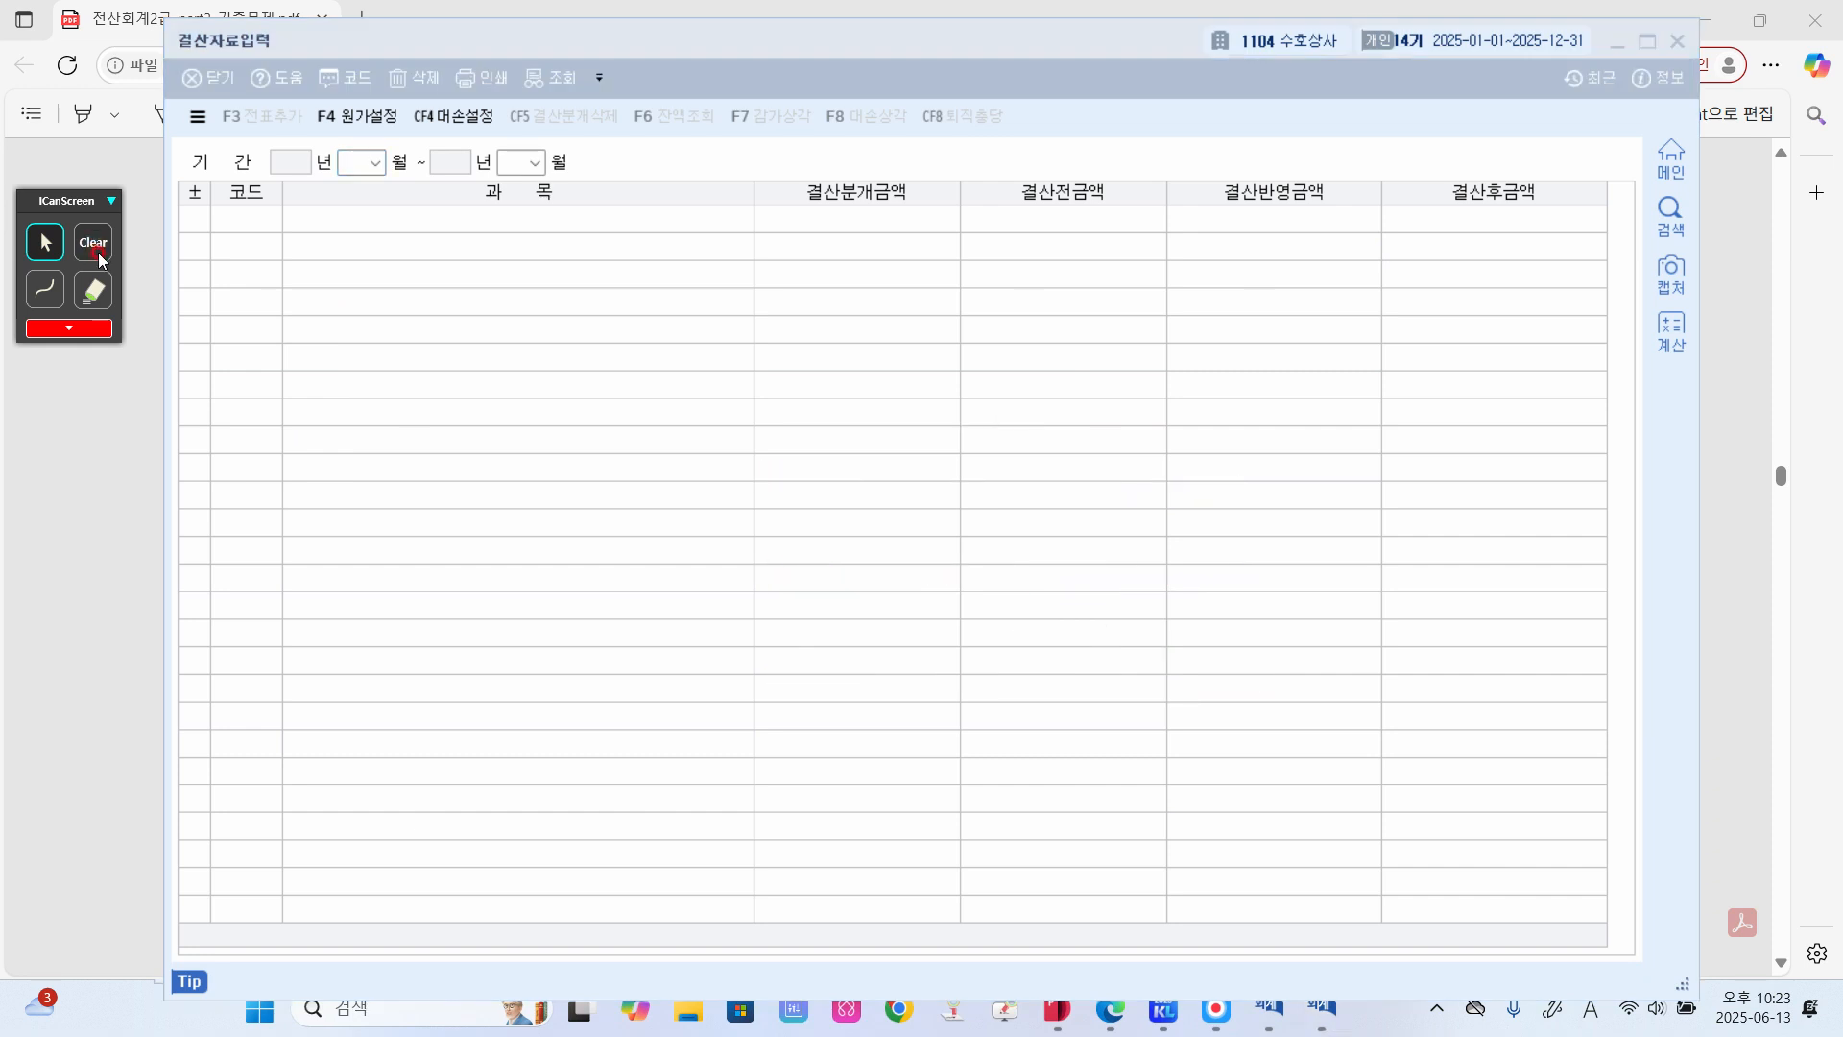
left_click(342, 163)
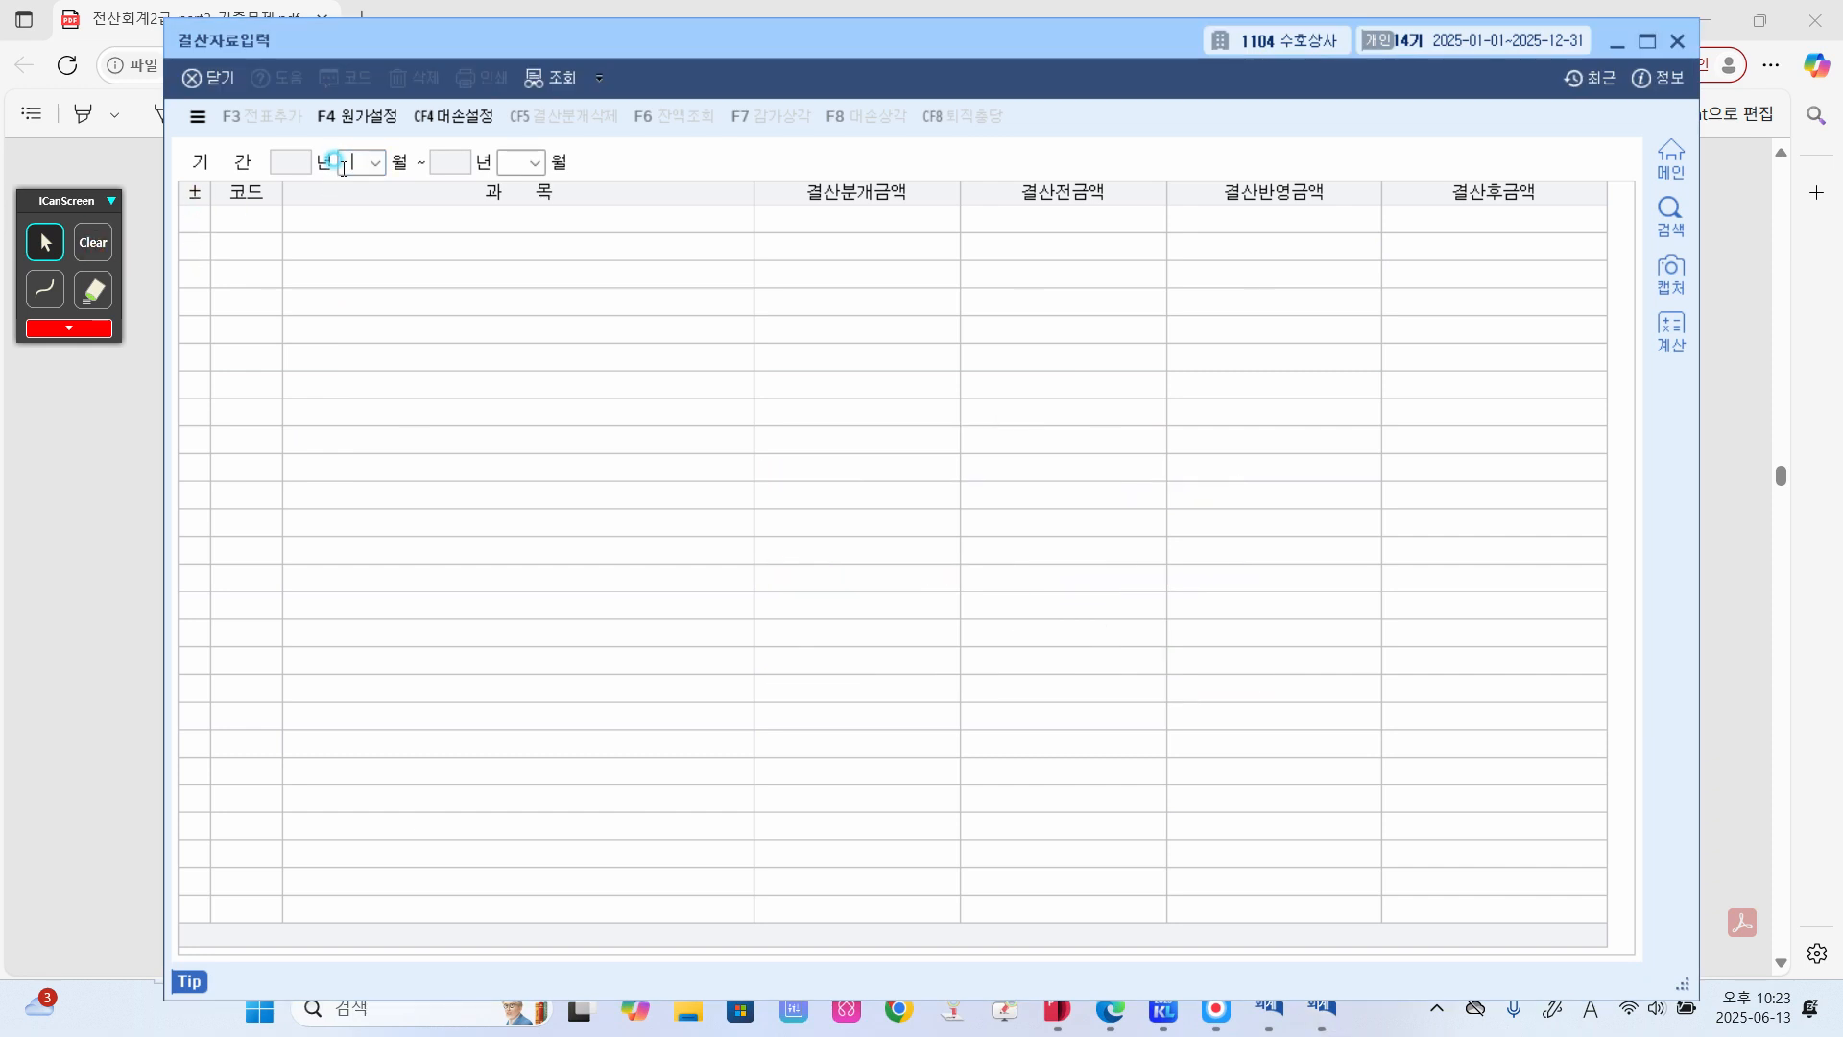
type("1")
key("Return")
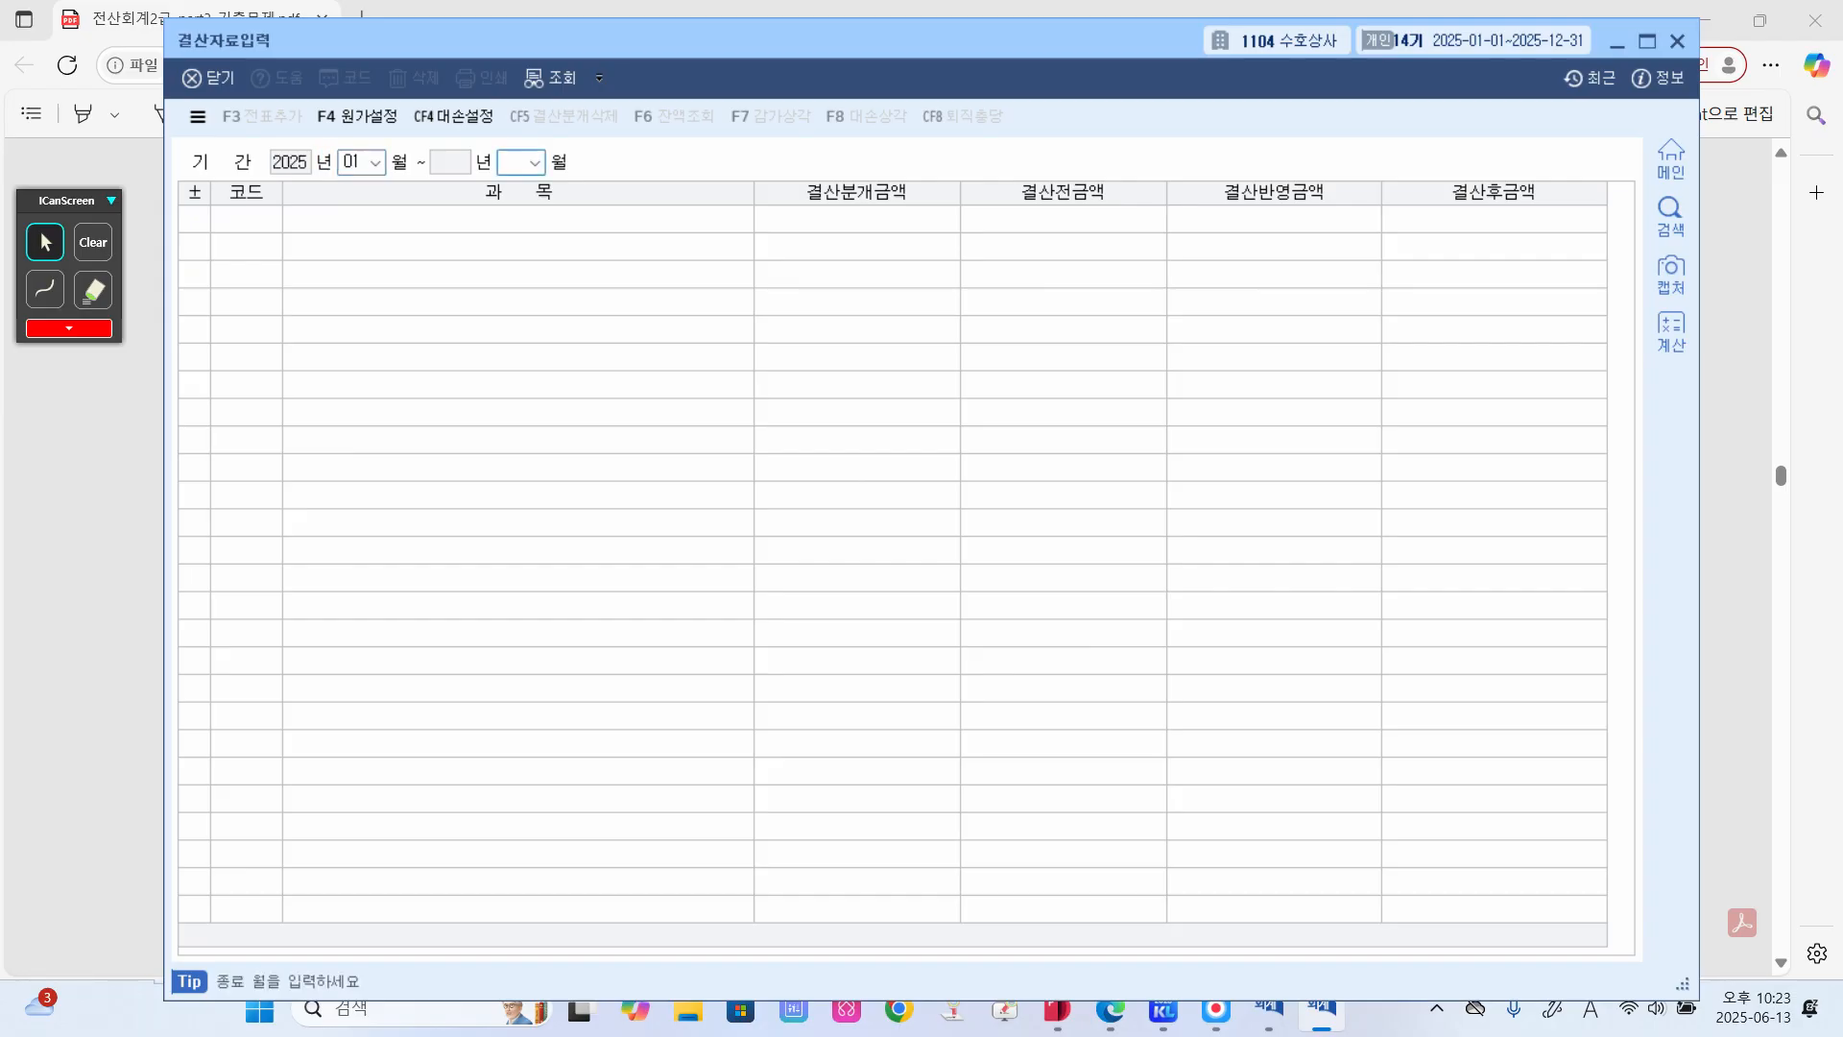
type("12")
key("Return")
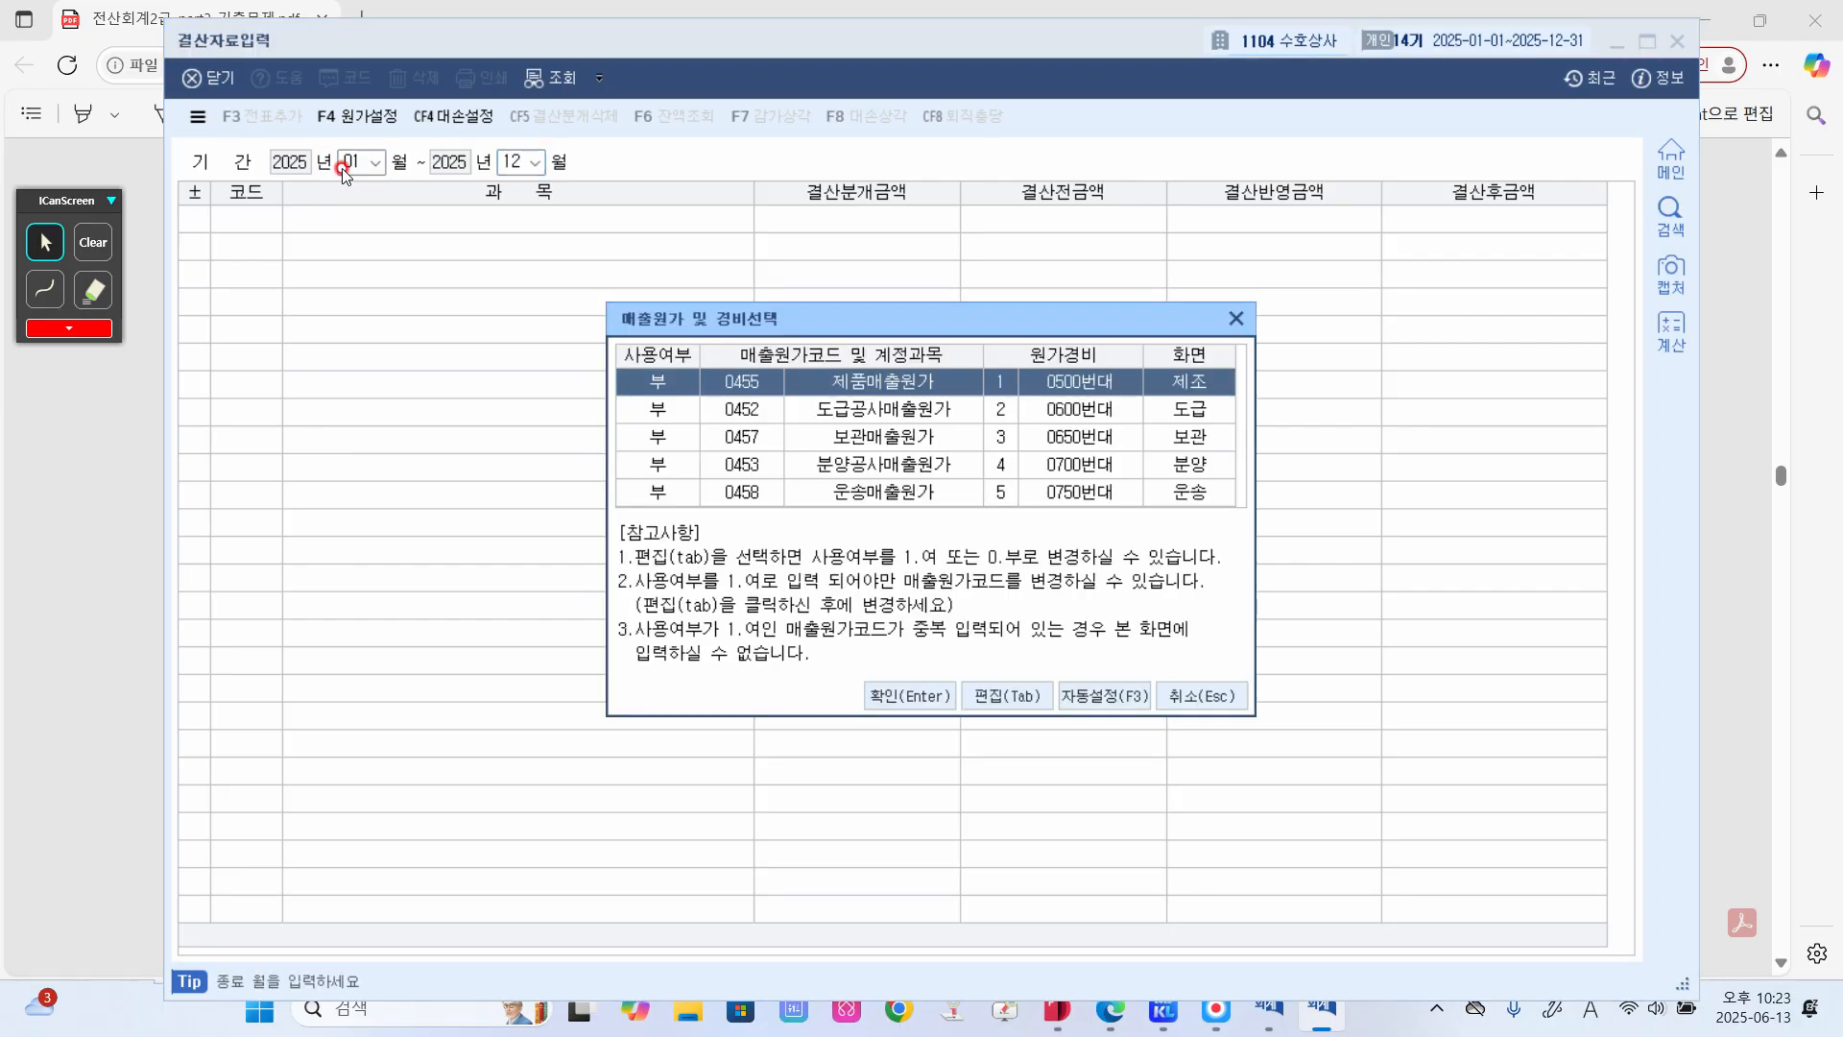
left_click(908, 693)
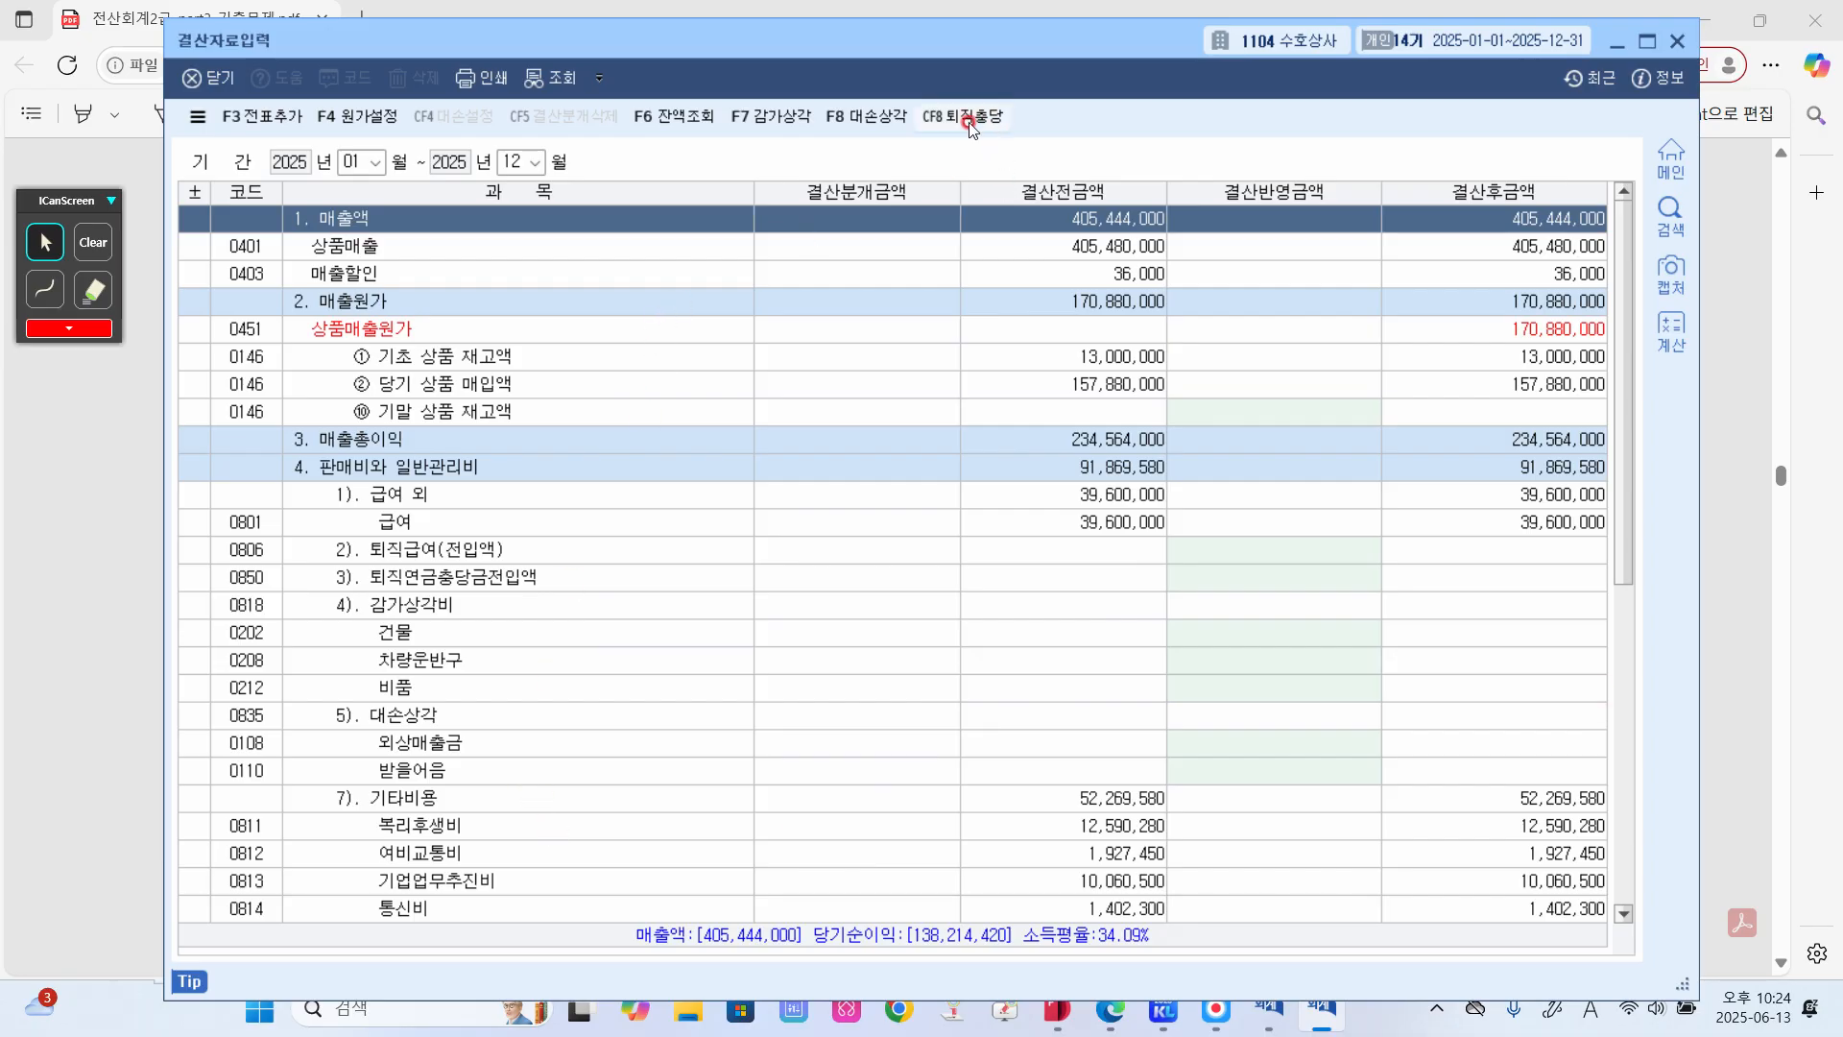
- Check the 감가상각 dialog in 결산자료입력 for registered depreciation amounts and close it without applying anything
left_click(800, 119)
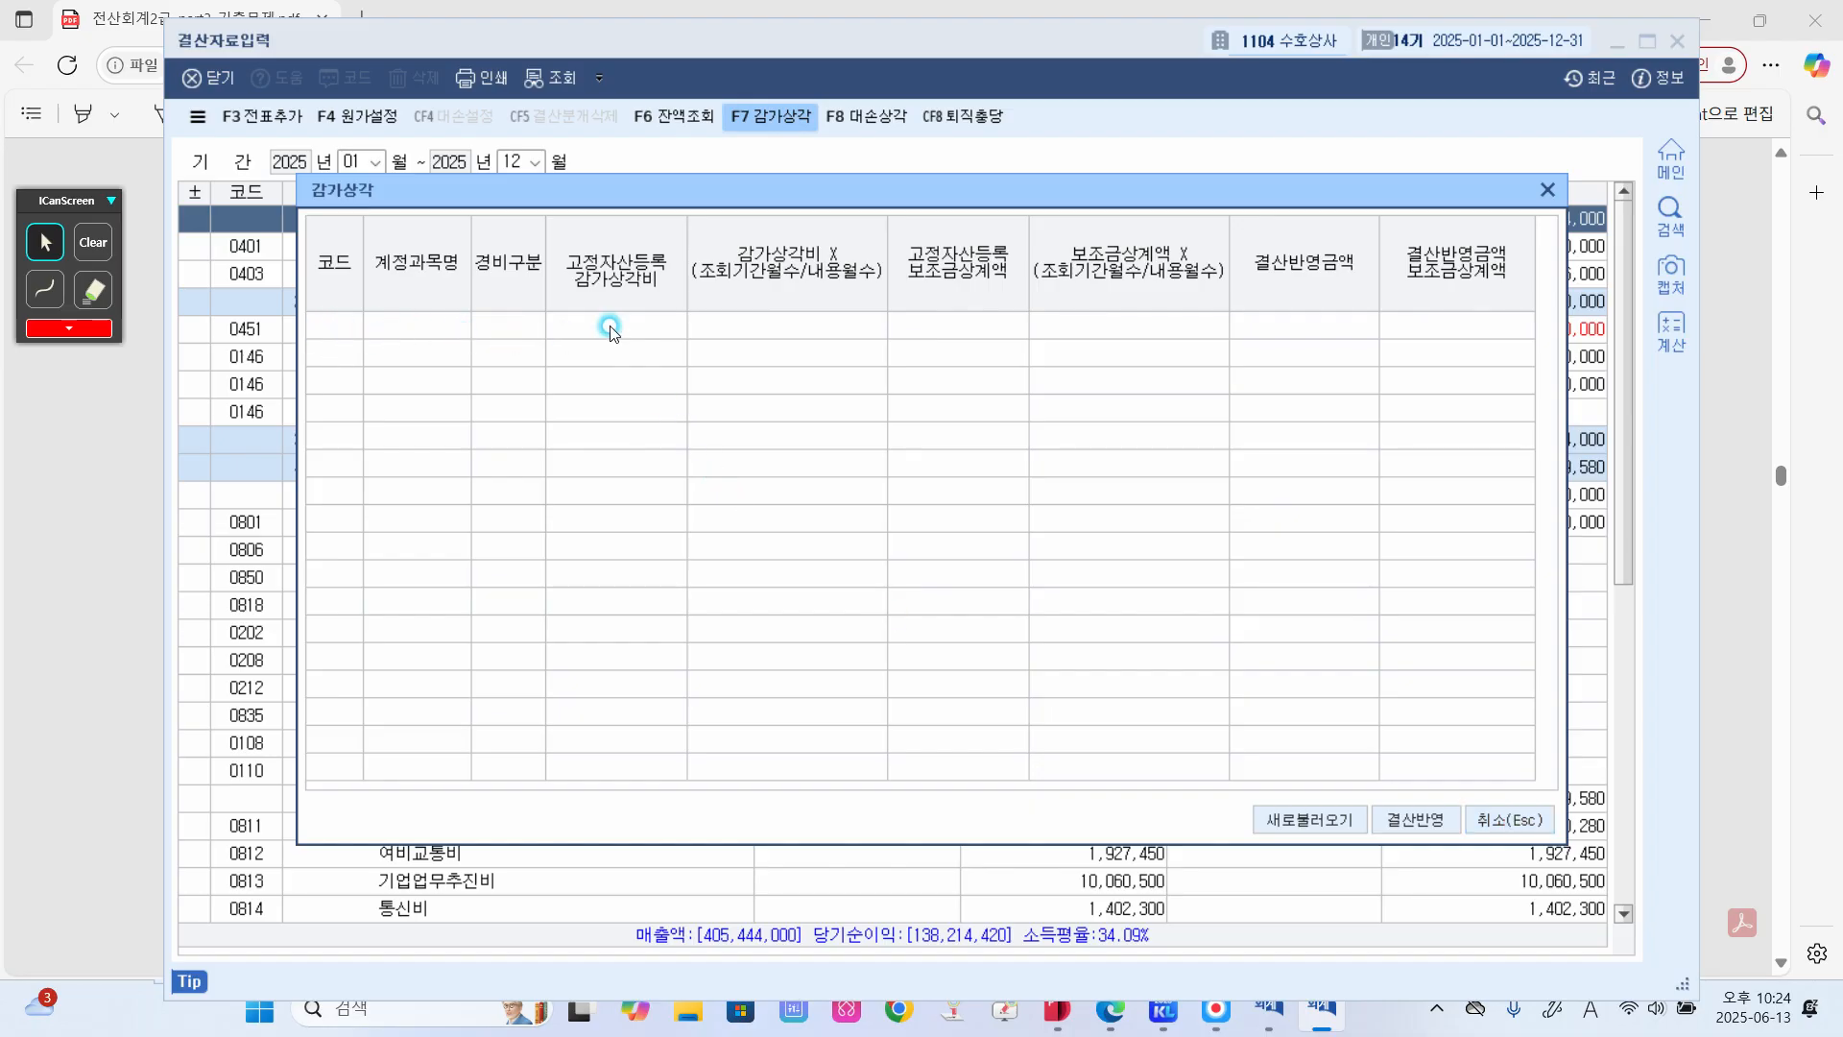
left_click(1490, 823)
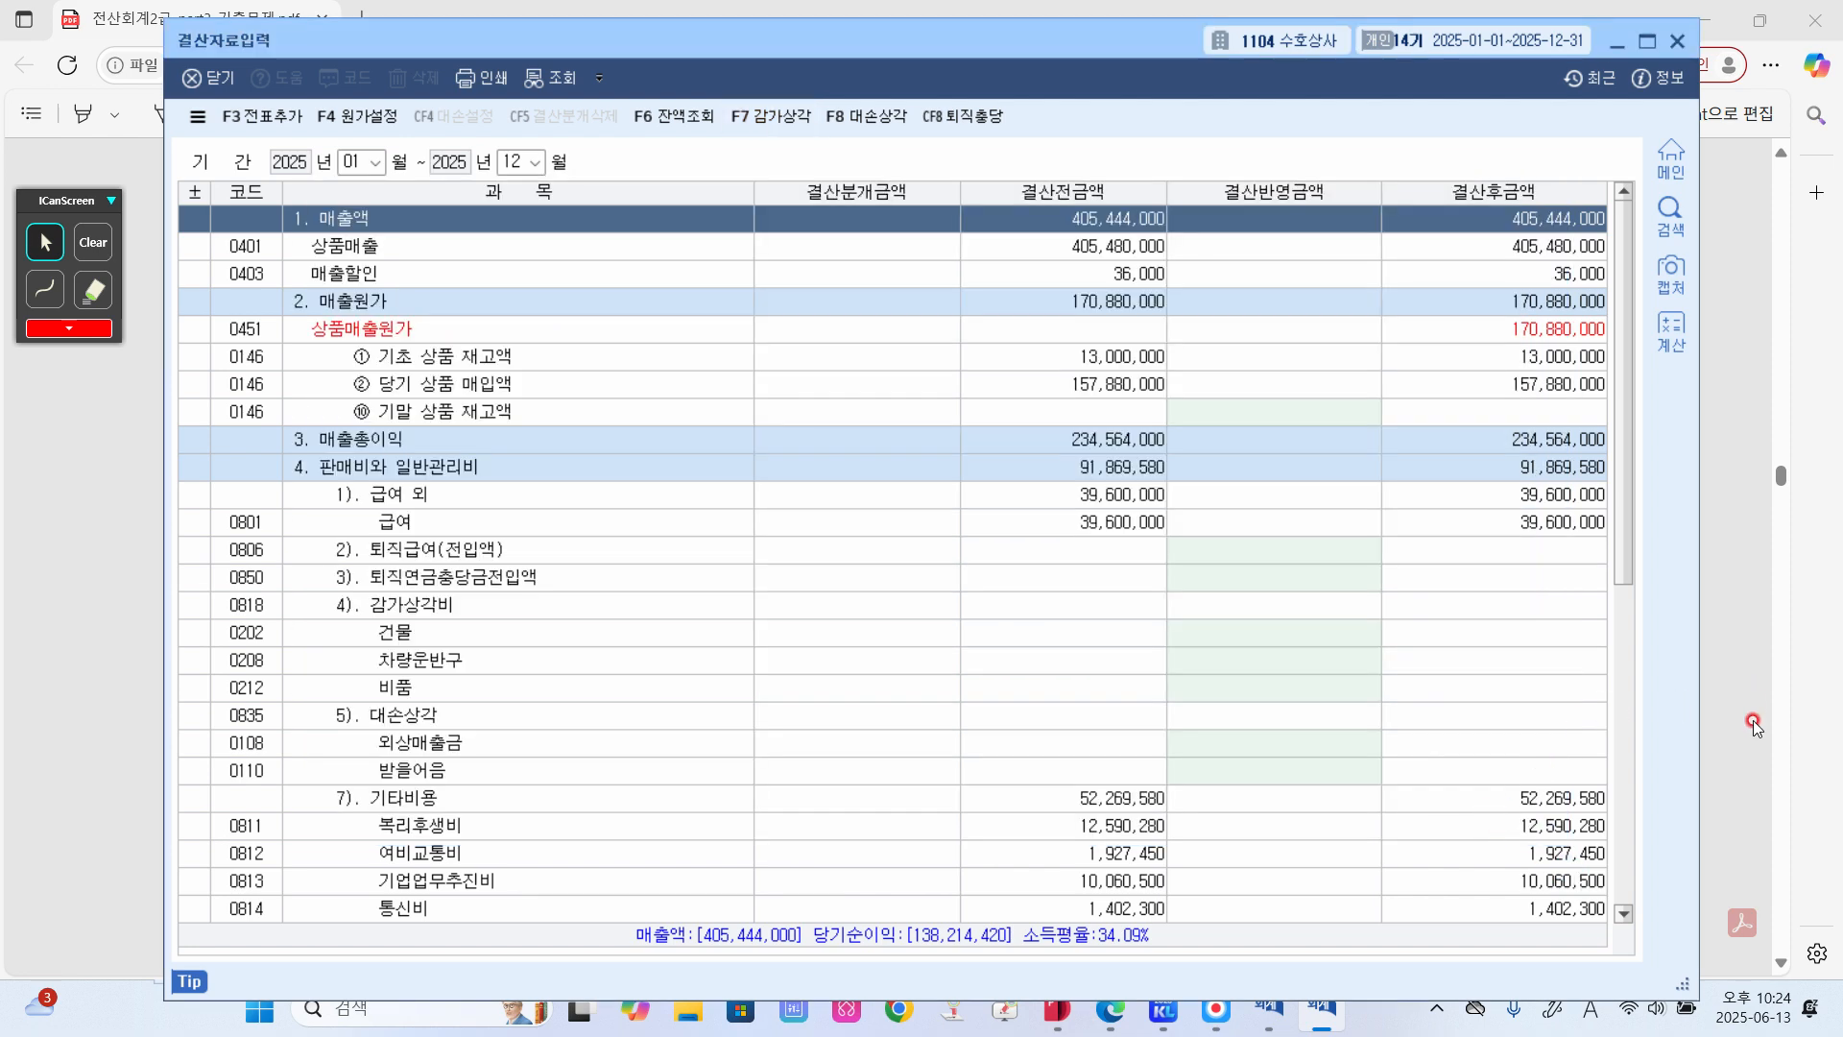
left_click(1164, 1013)
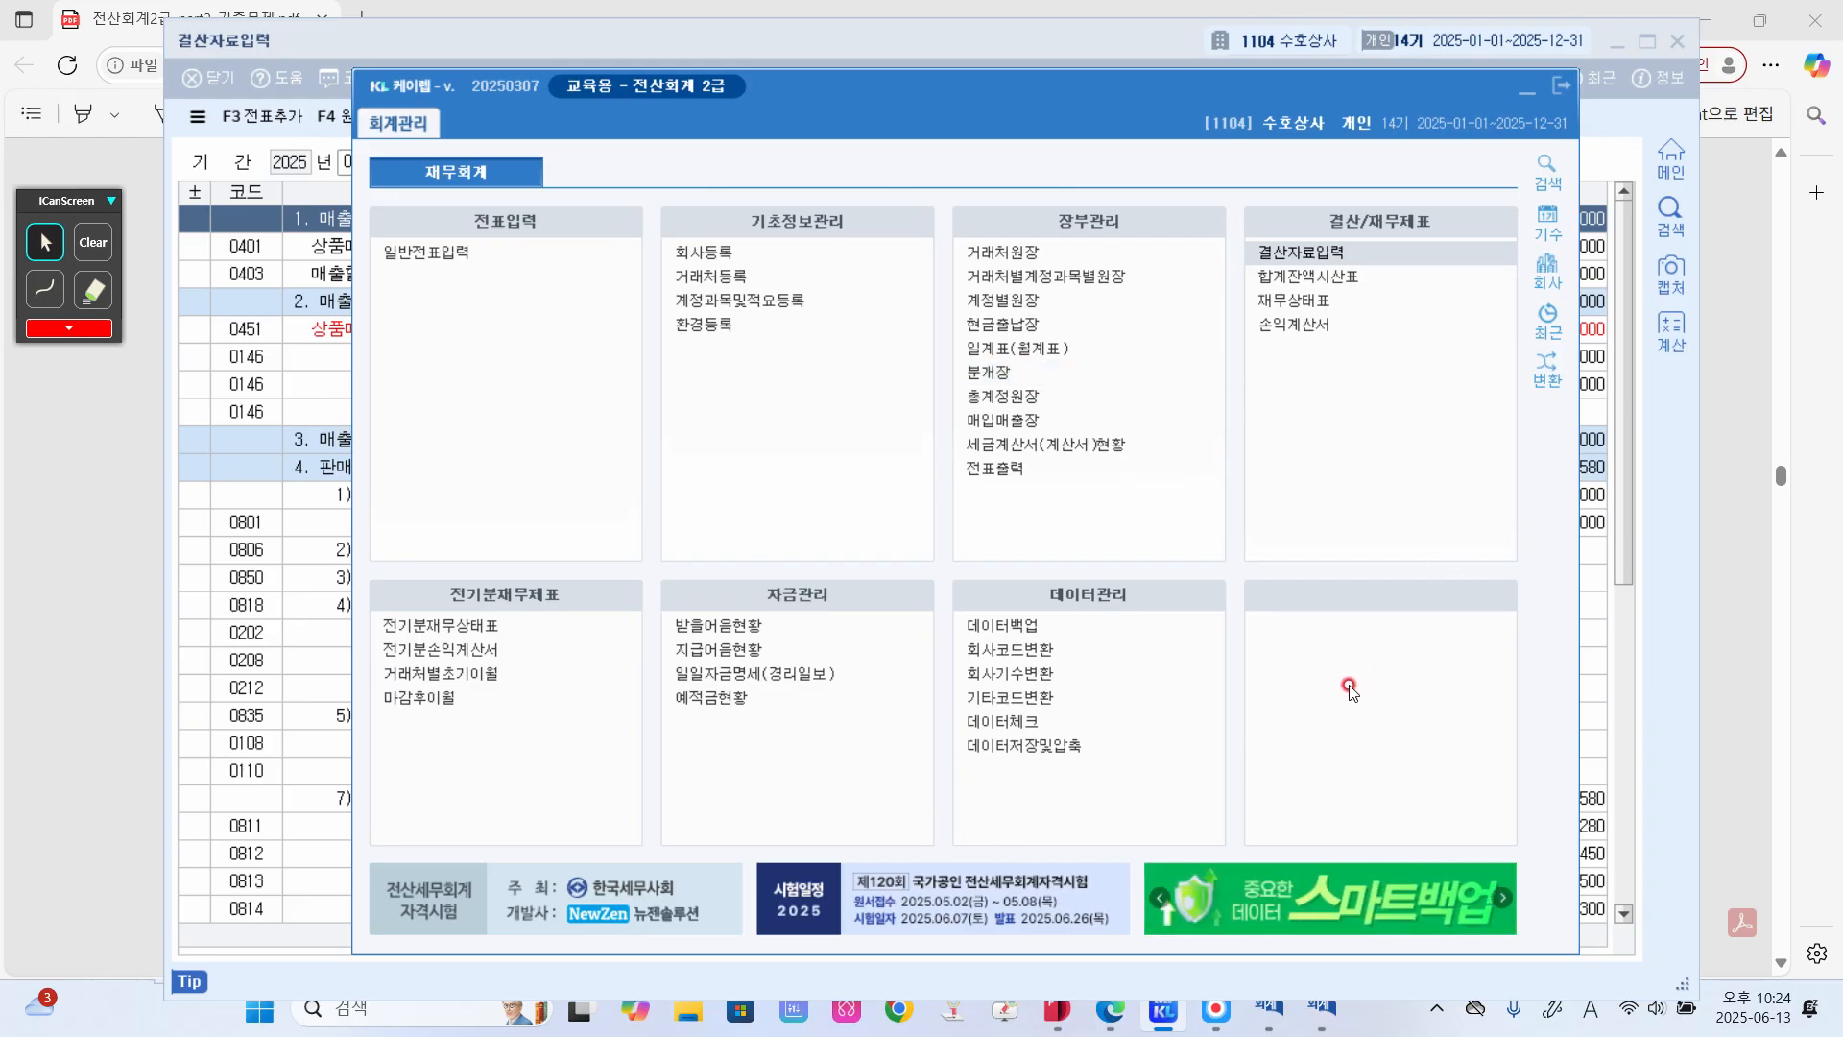
left_click(1661, 709)
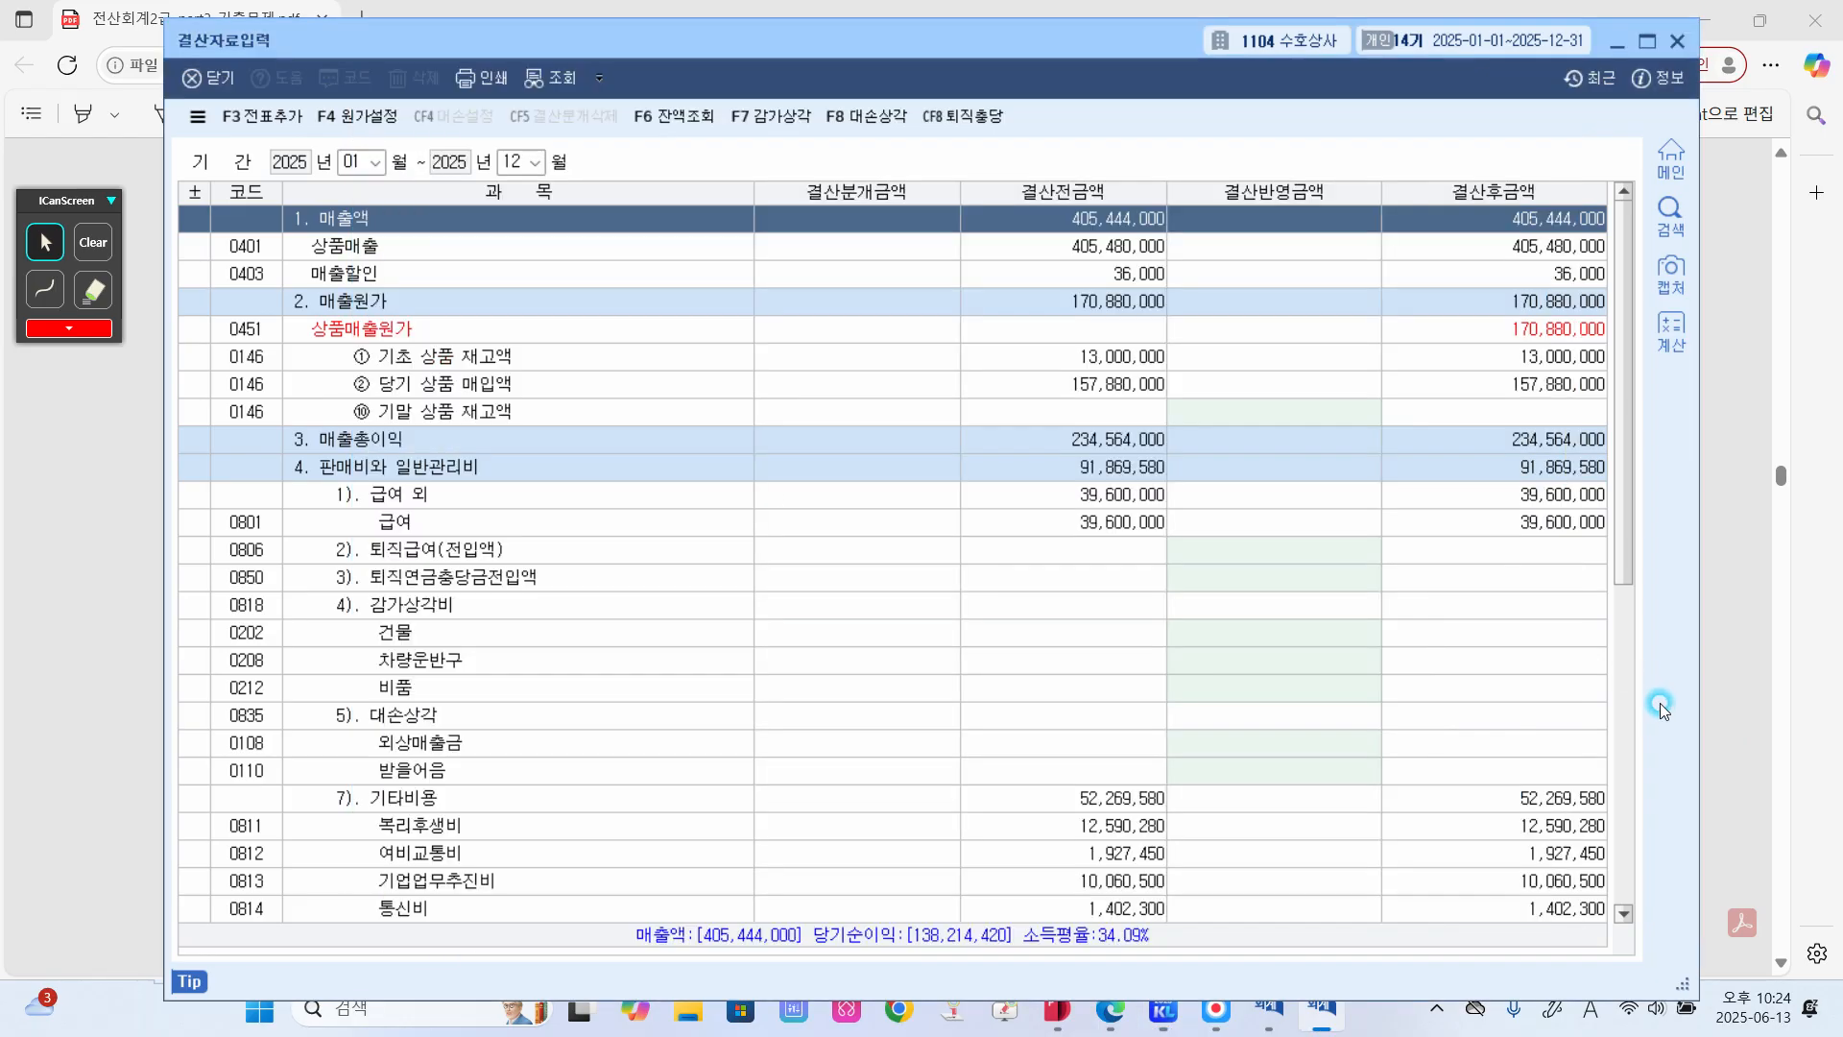
- Enter 결산반영금액 under 감가상각비 of 600,000 for 0208 차량운반구 and 500,000 for 0212 비품
left_click(1306, 638)
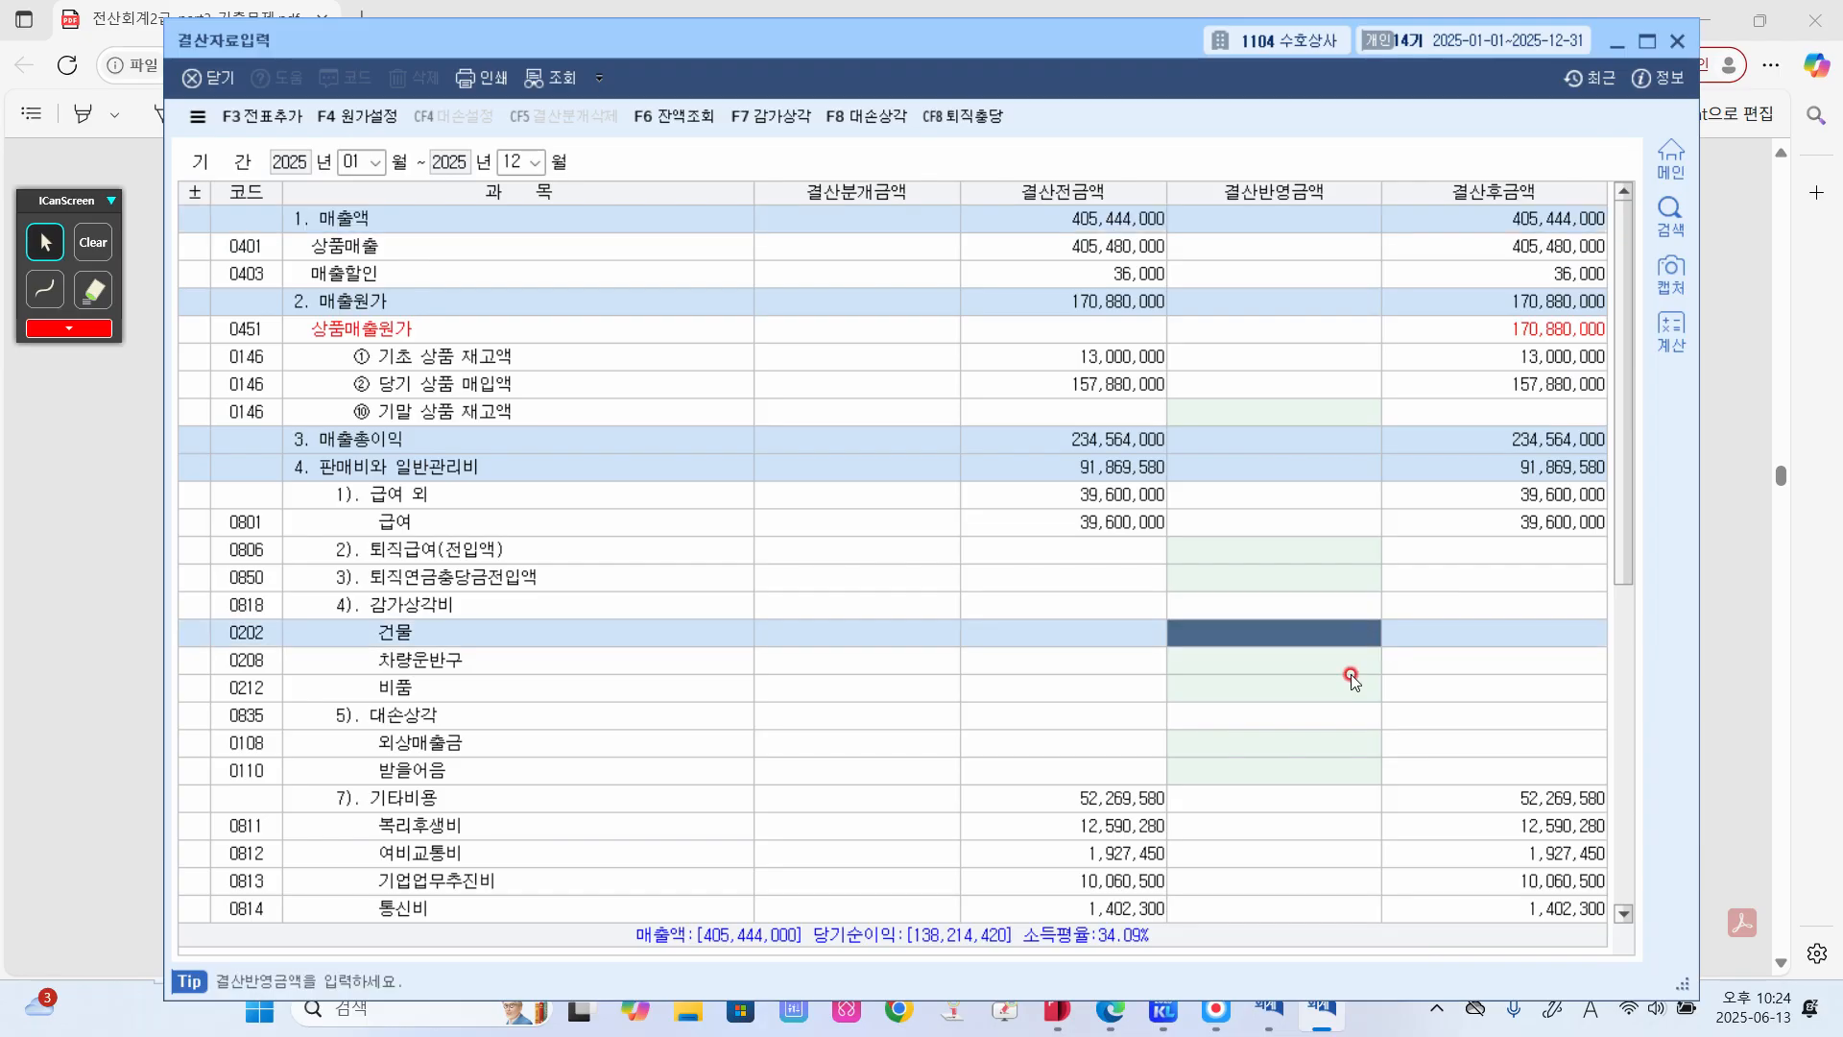
left_click(1330, 662)
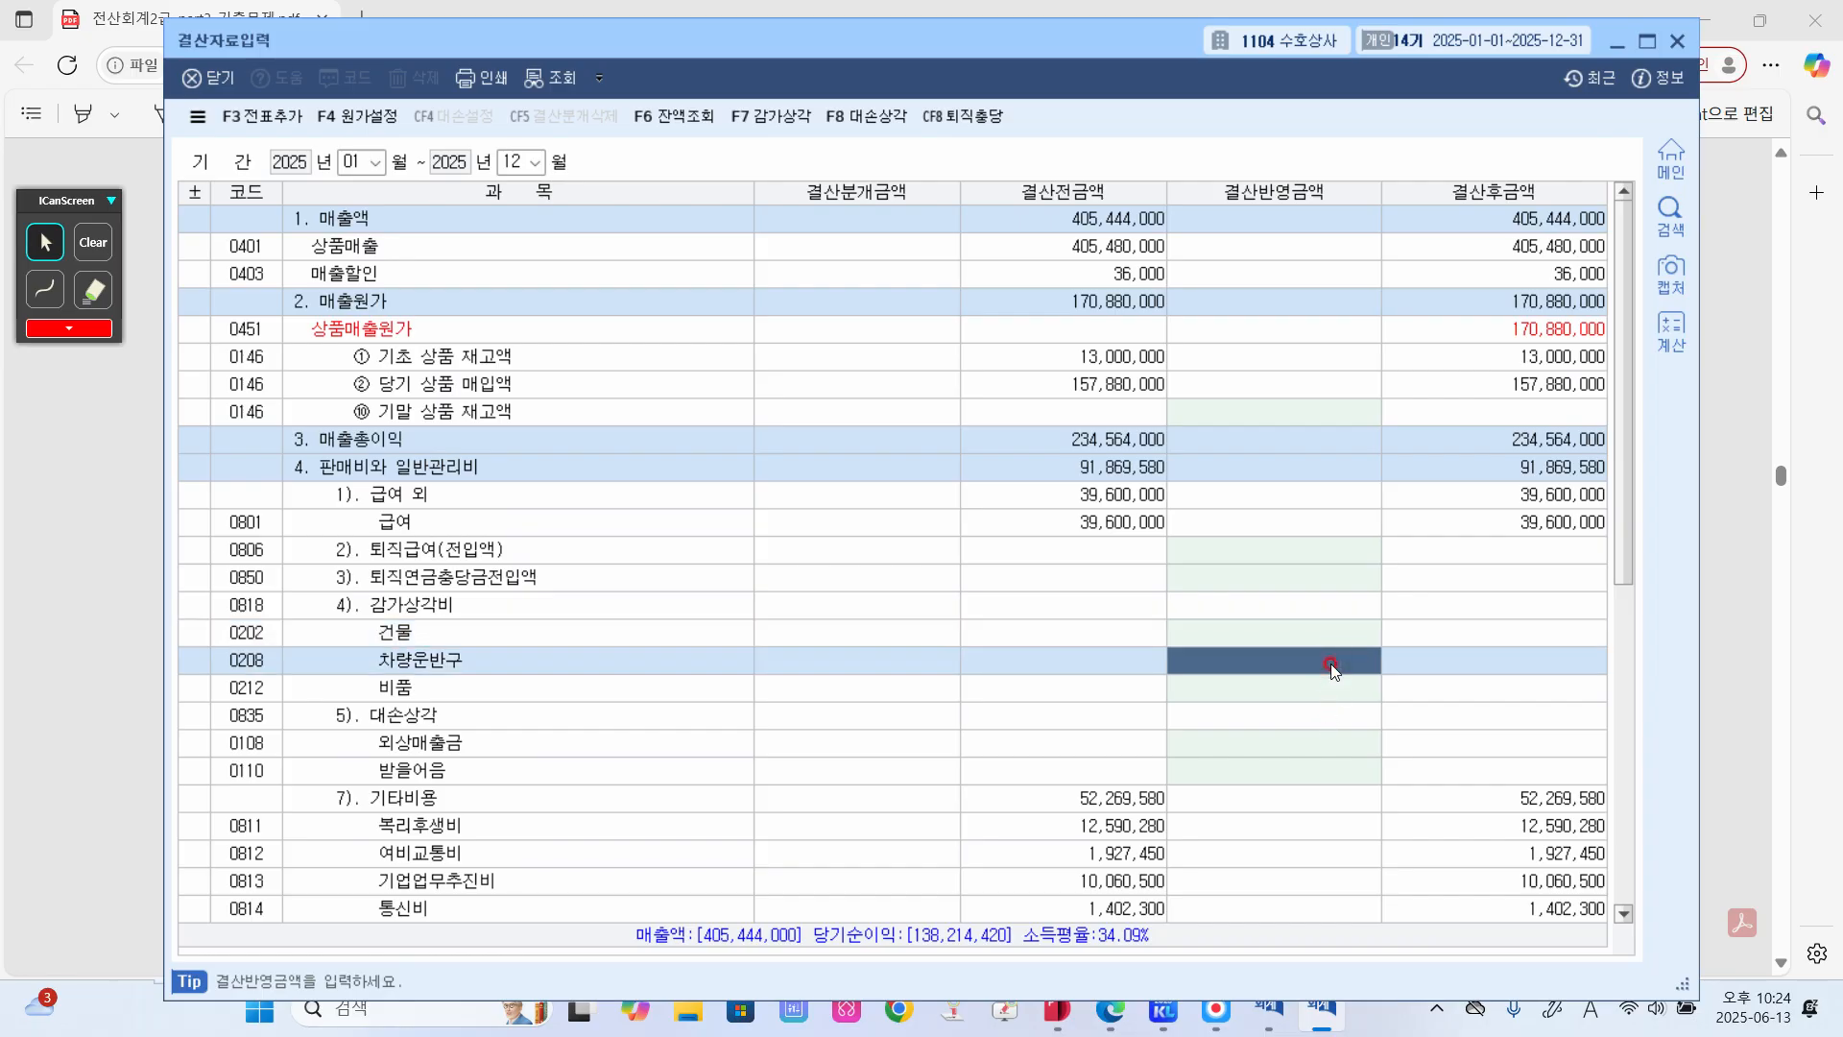
type("600000")
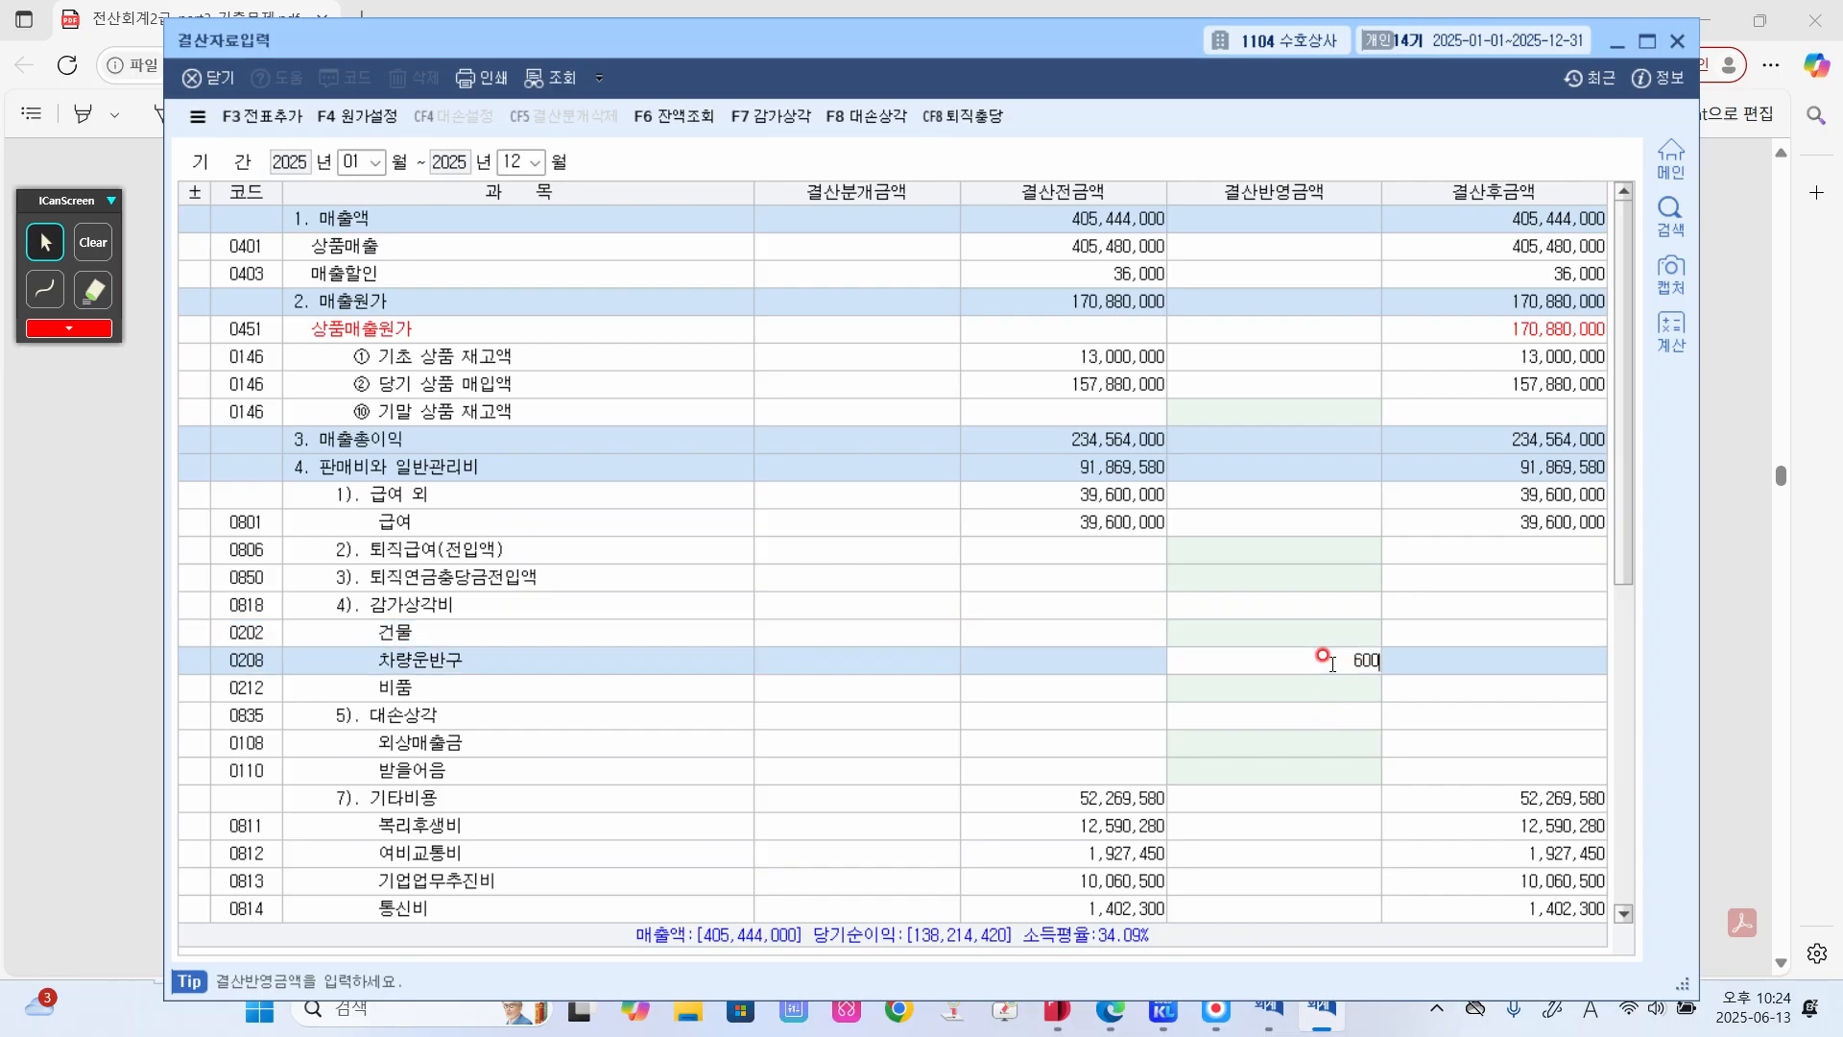
key("Return")
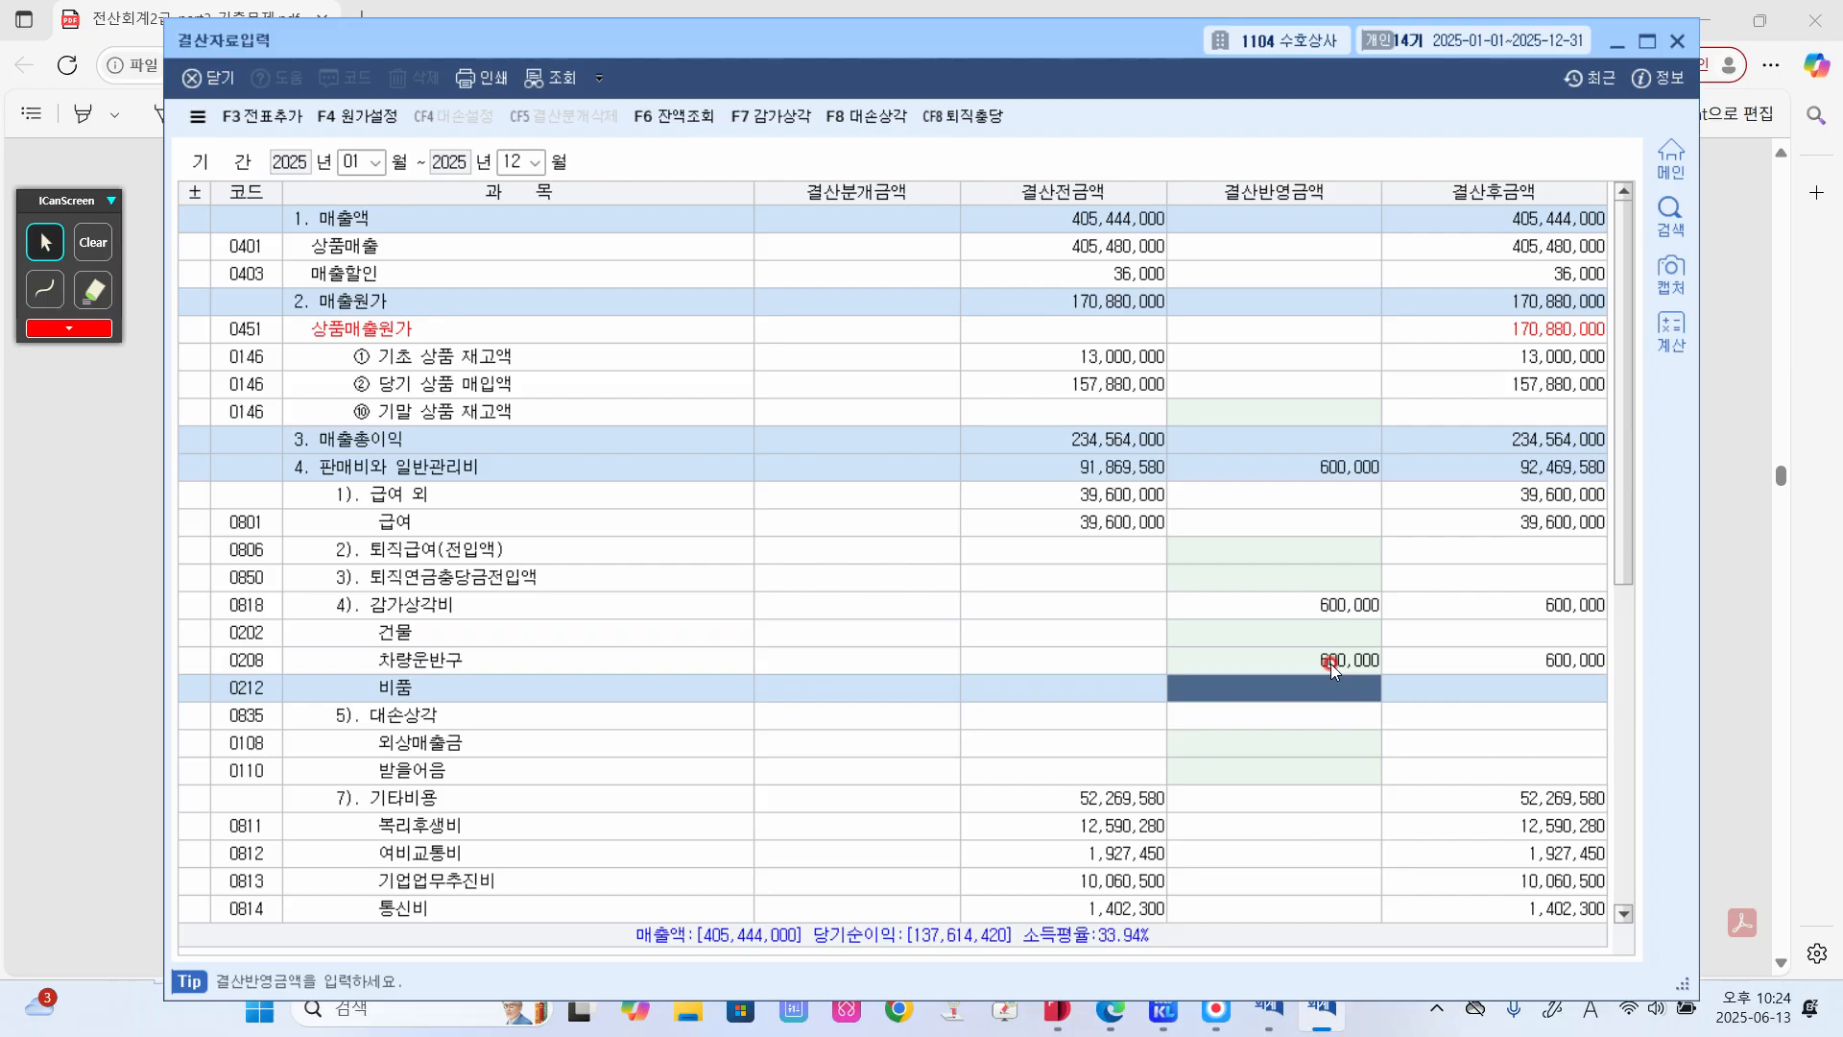
type("500,000")
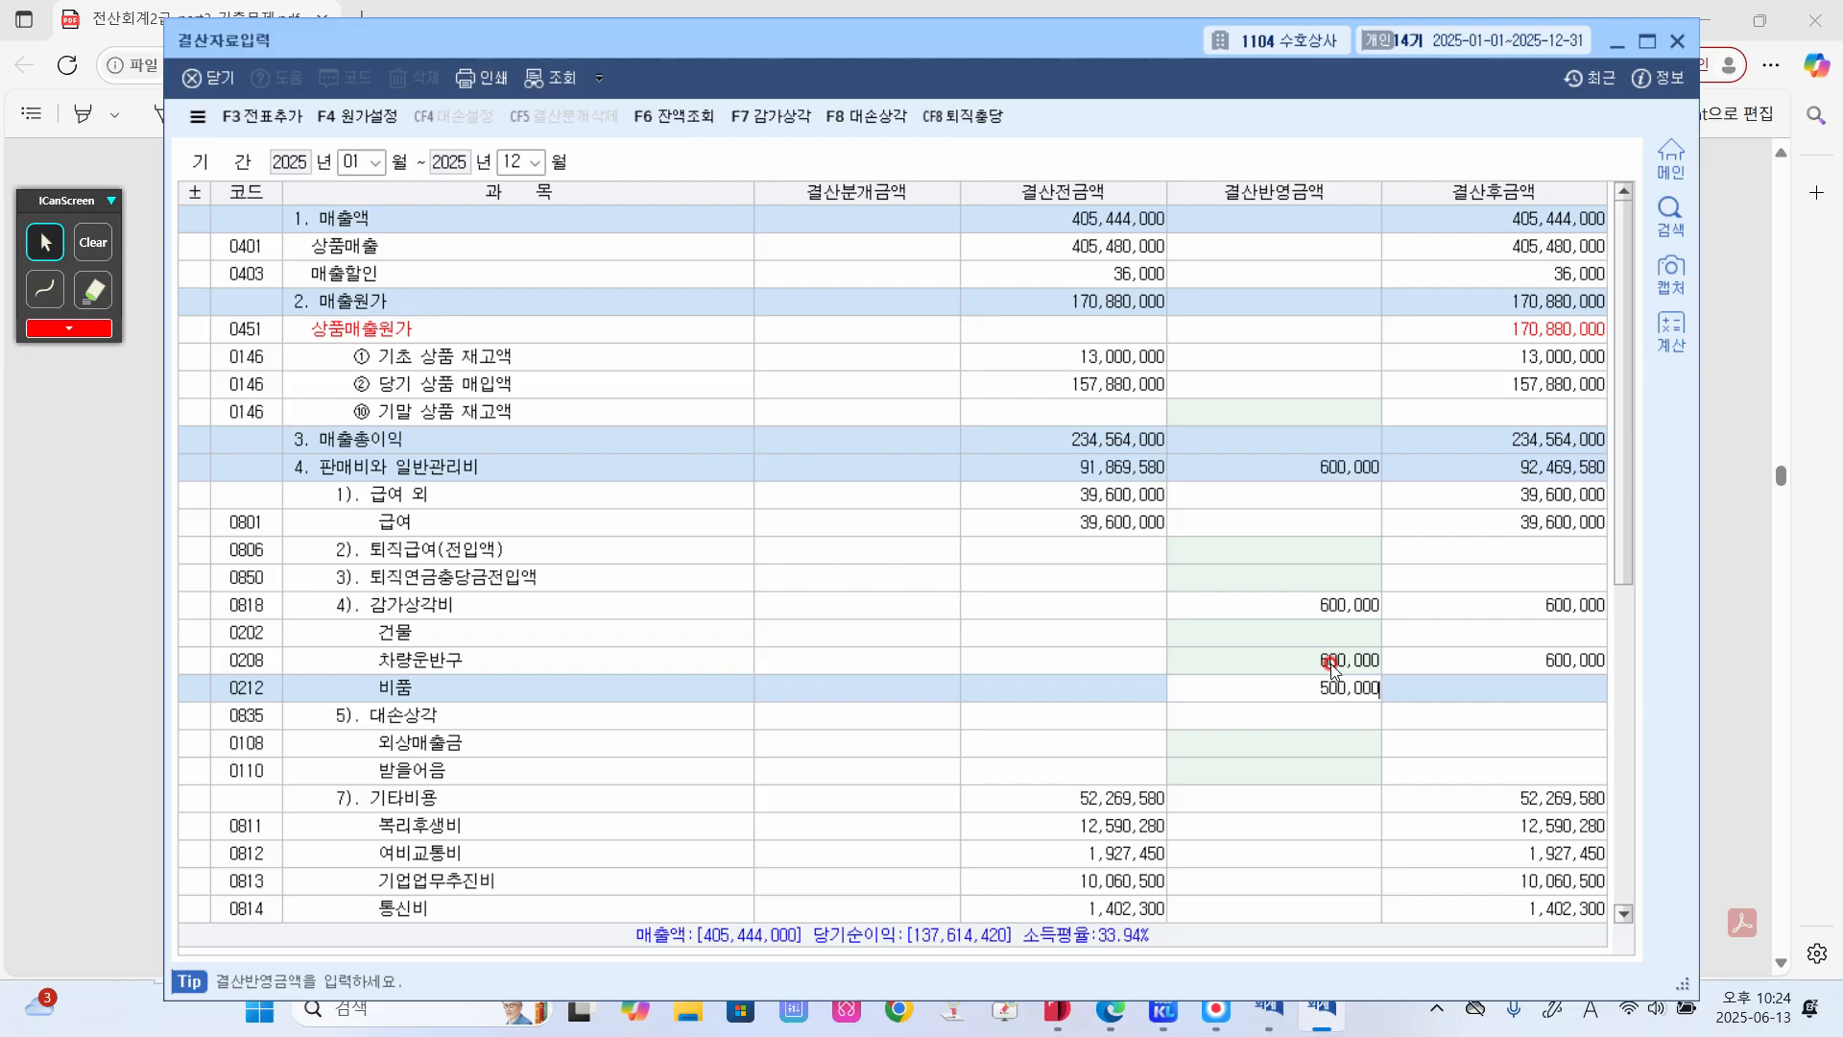
key("Return")
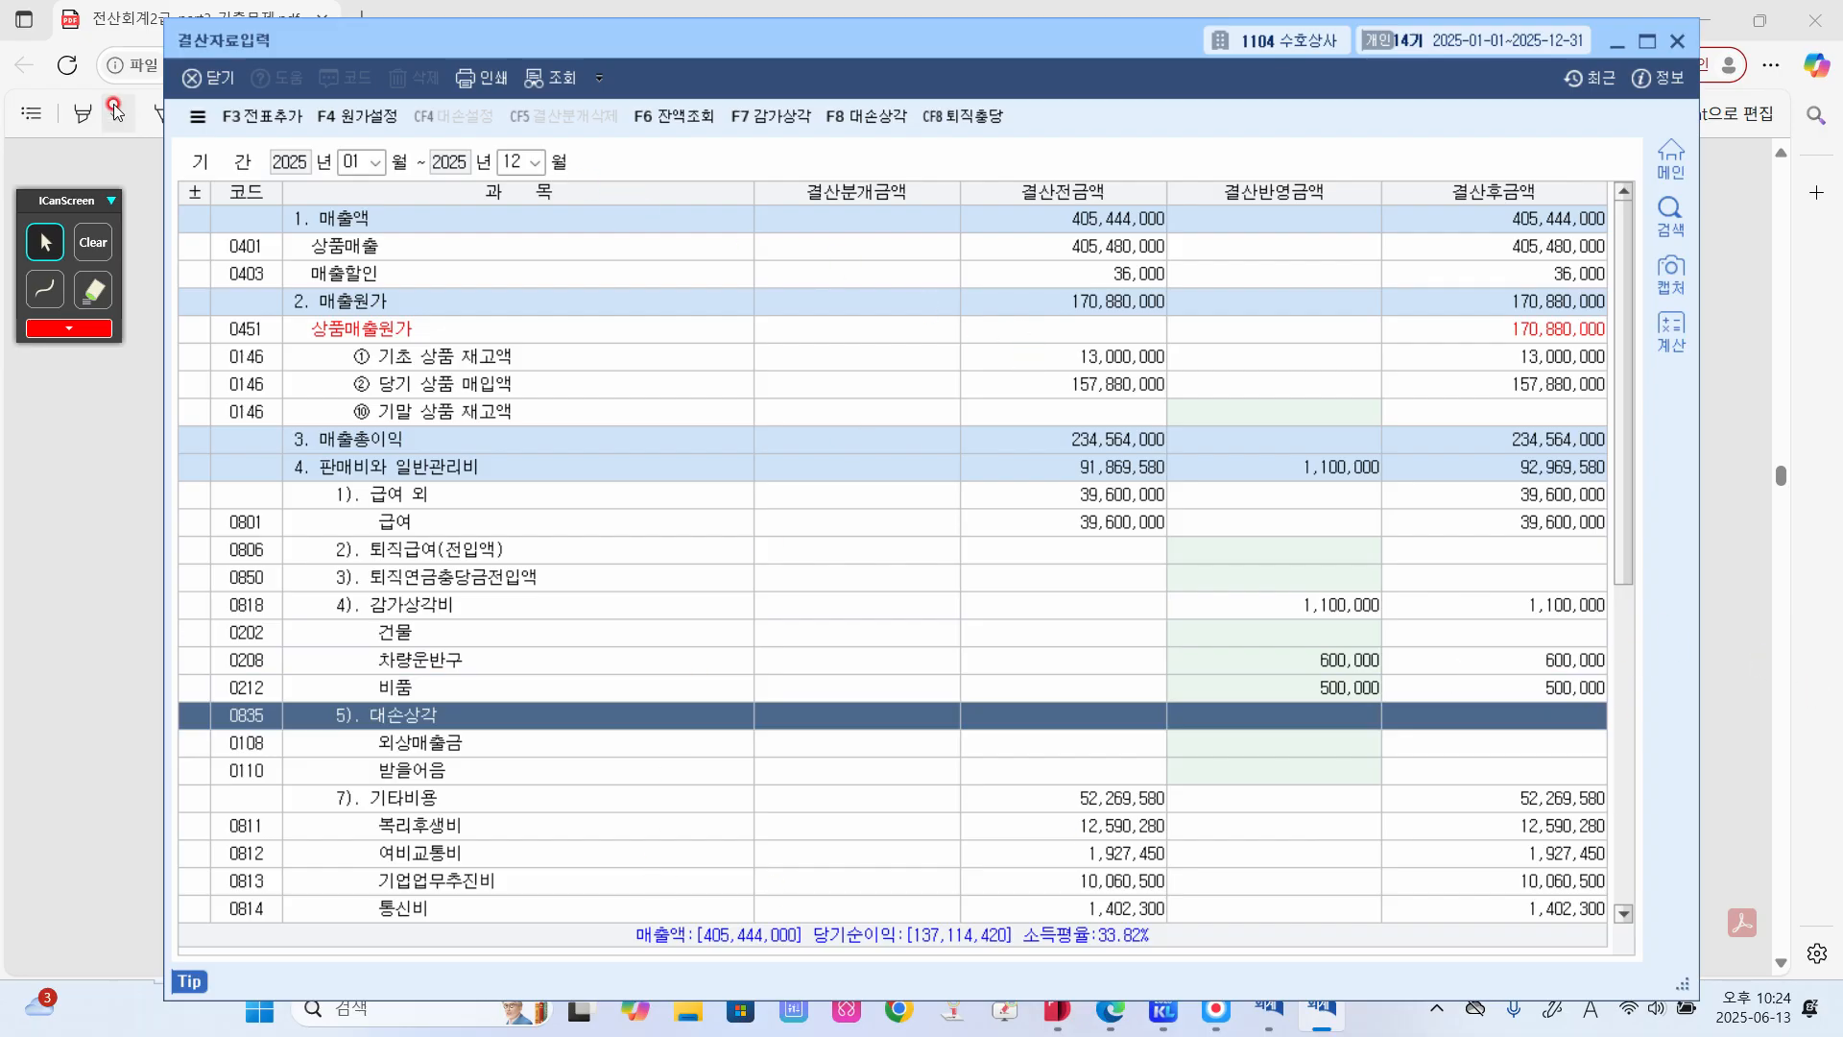
- Run 전표추가 to add the closing entries to 일반전표 and confirm it
left_click(255, 122)
left_click(885, 568)
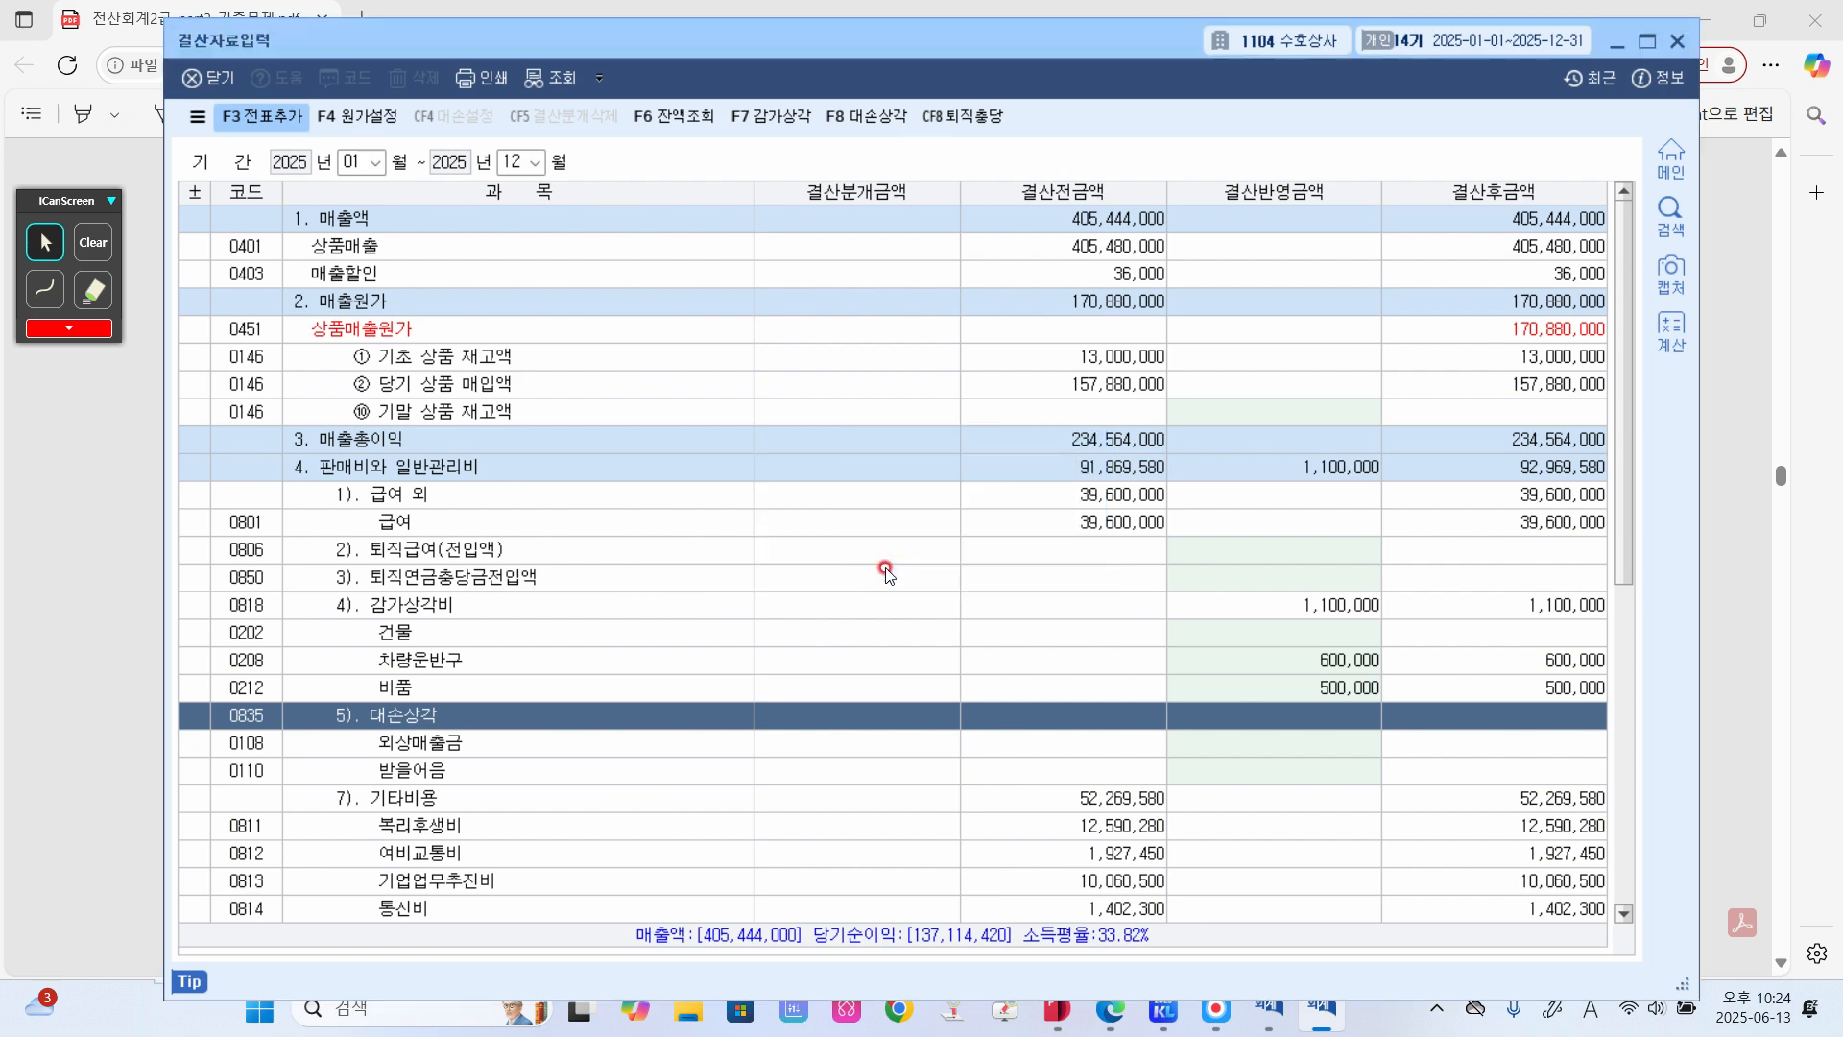
left_click(1313, 670)
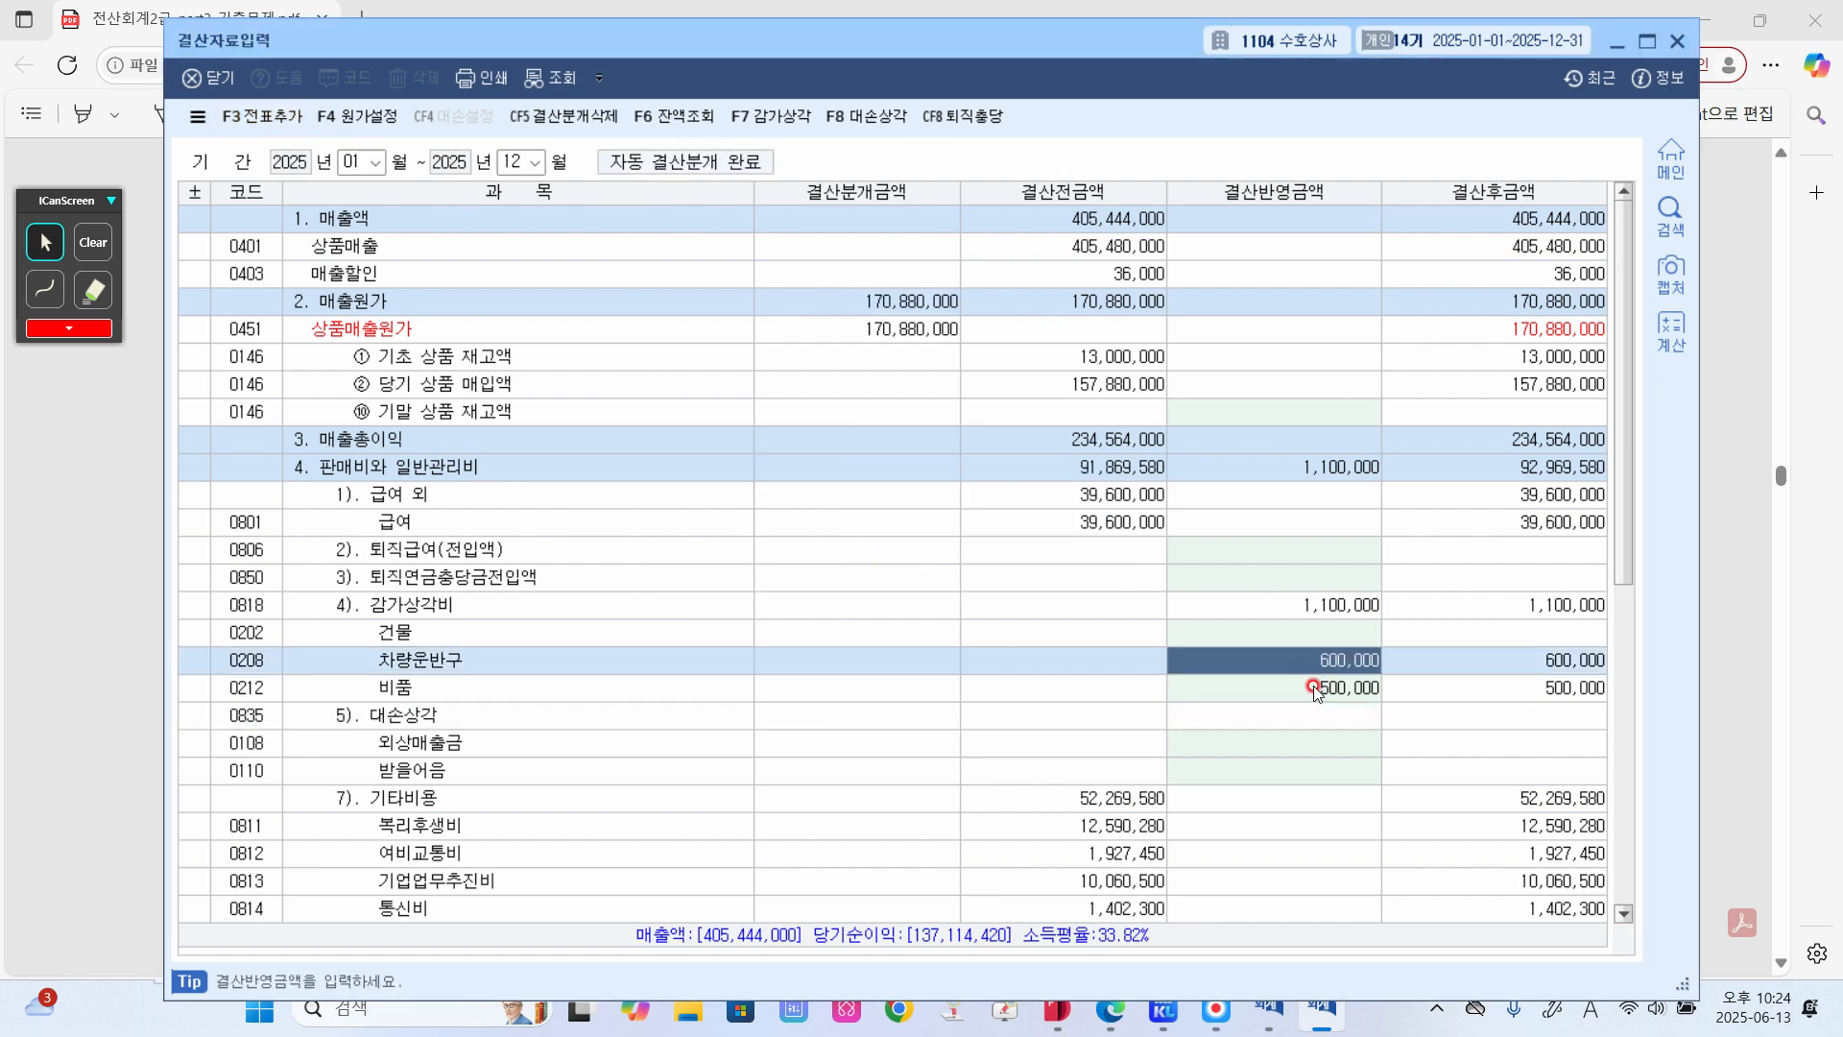
left_click(1315, 688)
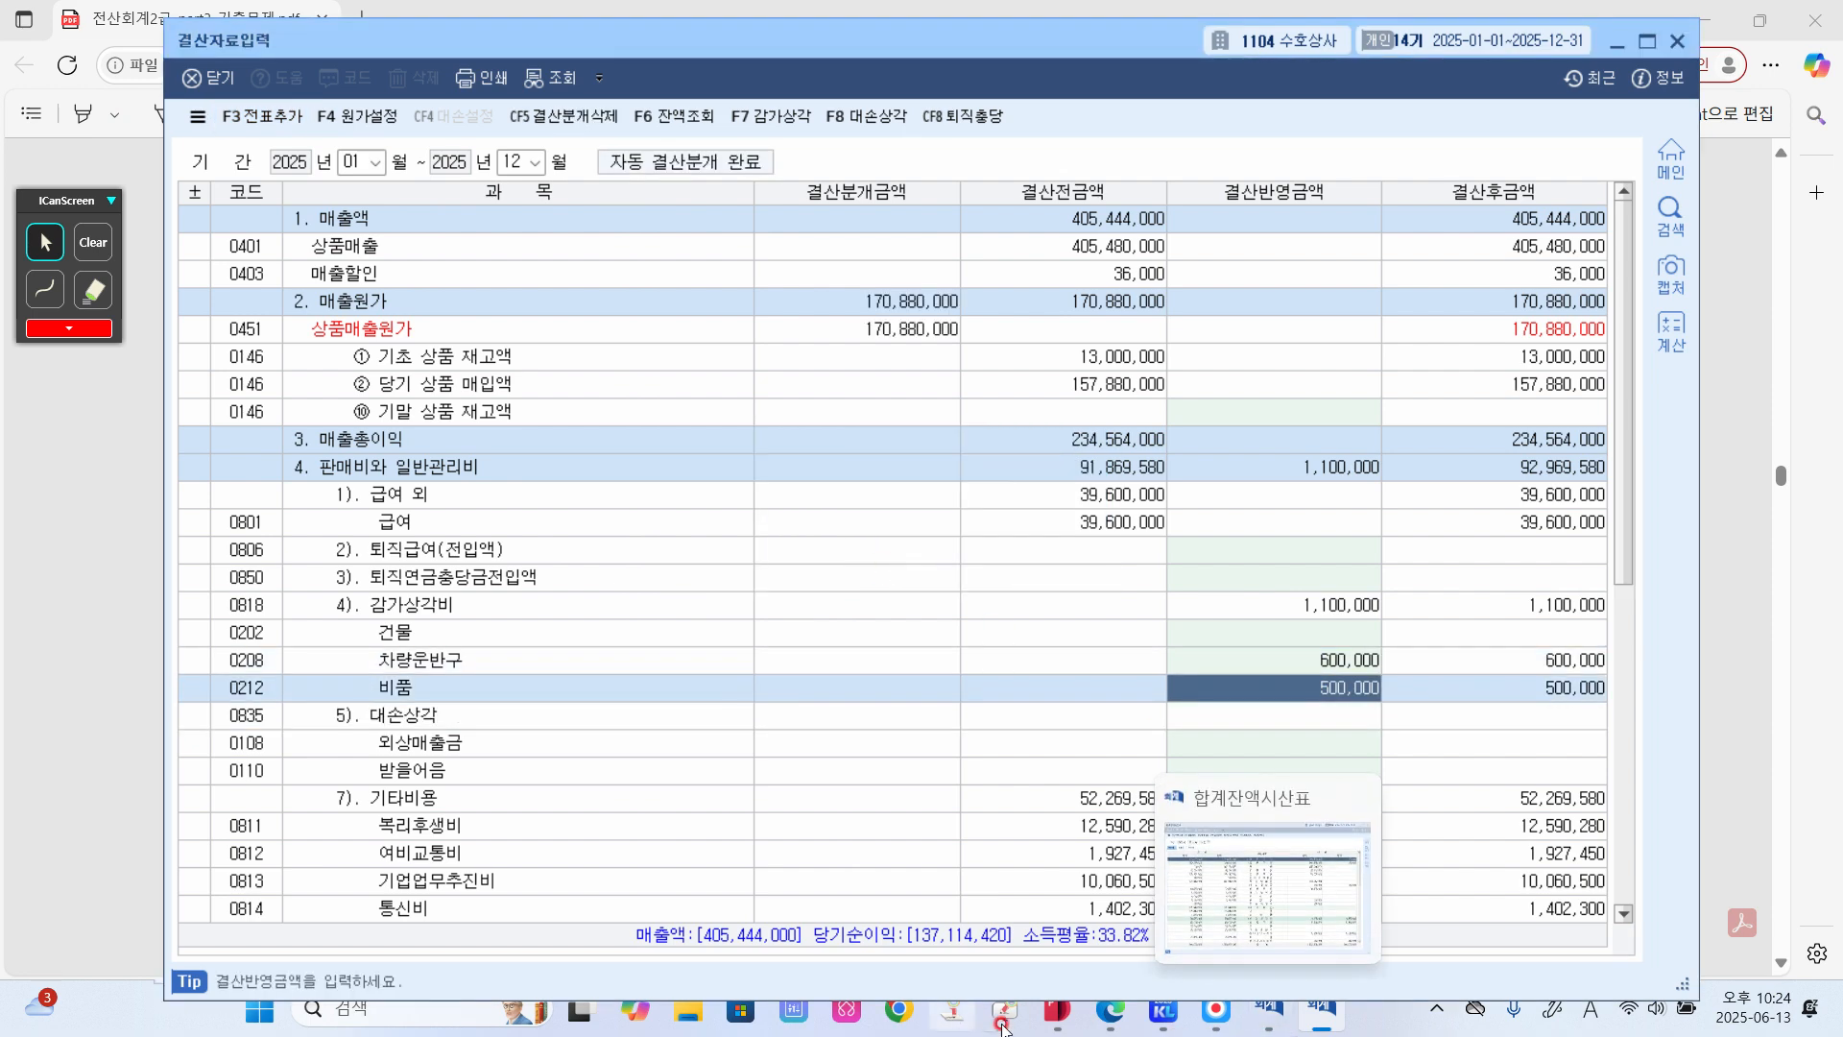
- Open 일반전표입력 for December 31 and examine the generated 감가상각비 and 감가상각누계액 closing lines
left_click(1163, 1012)
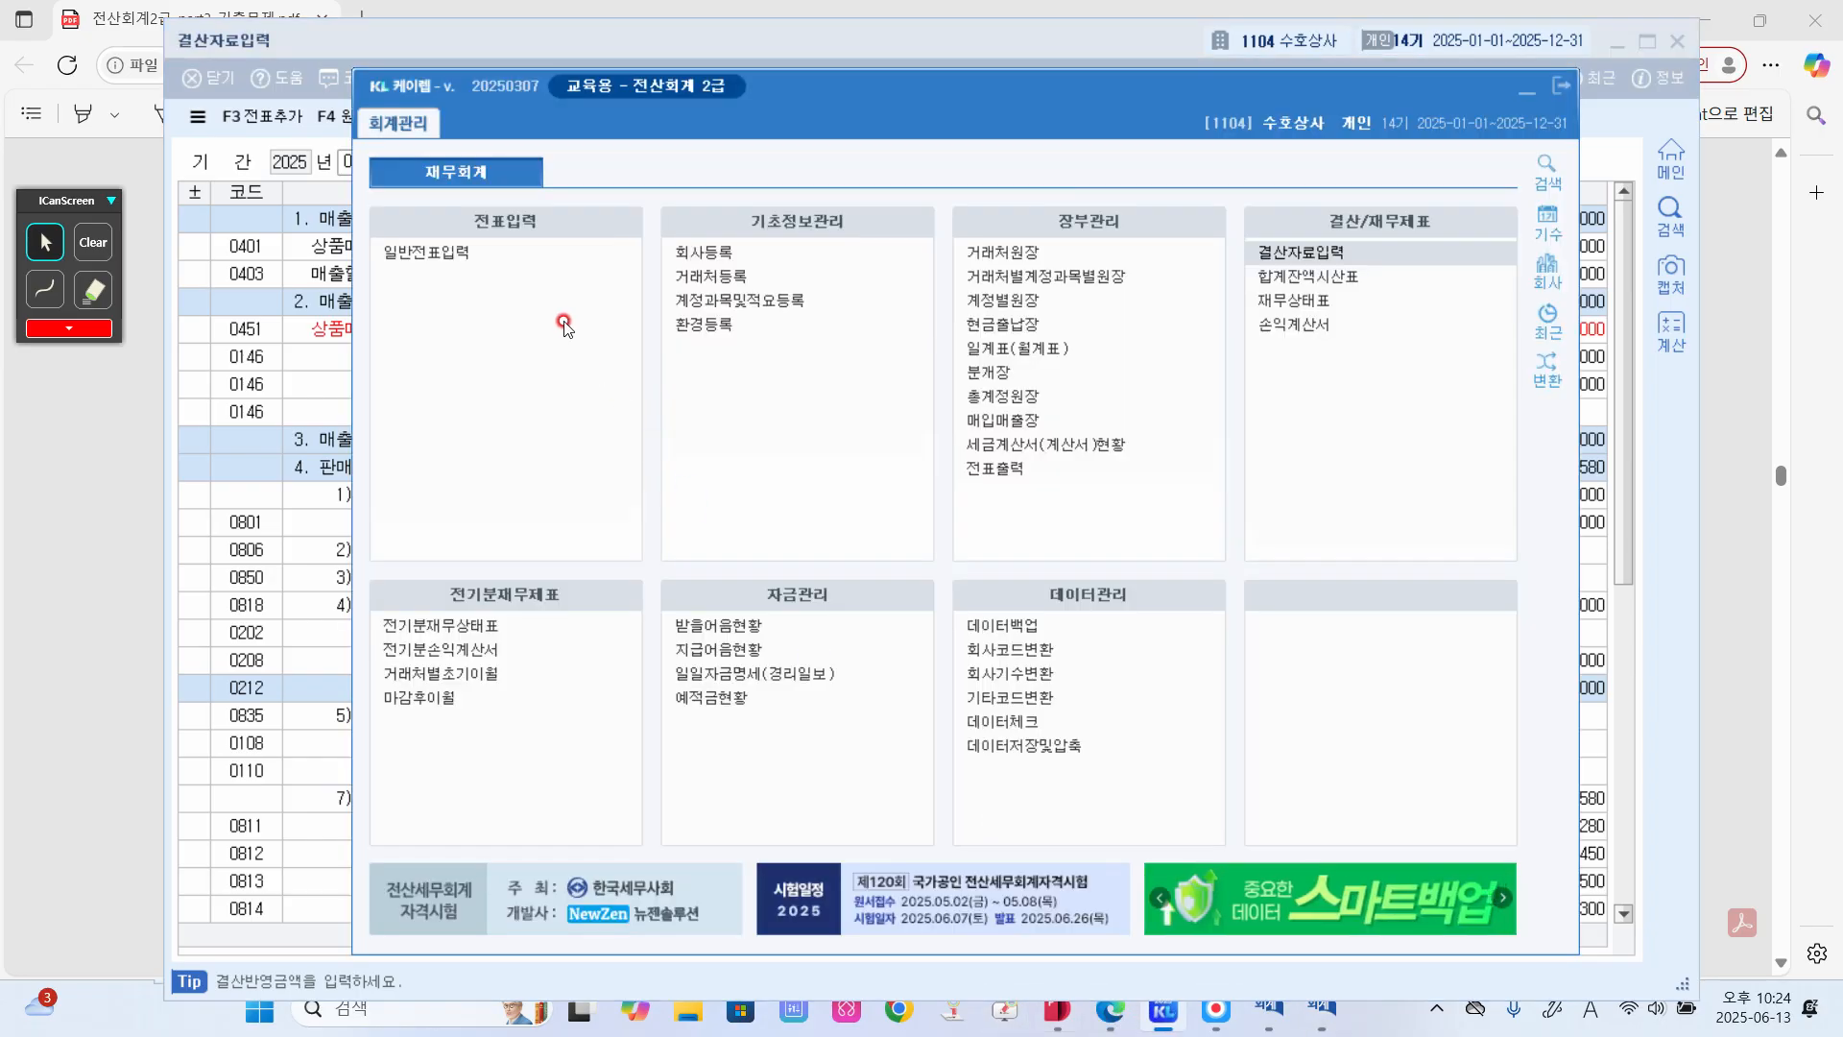
left_click(510, 256)
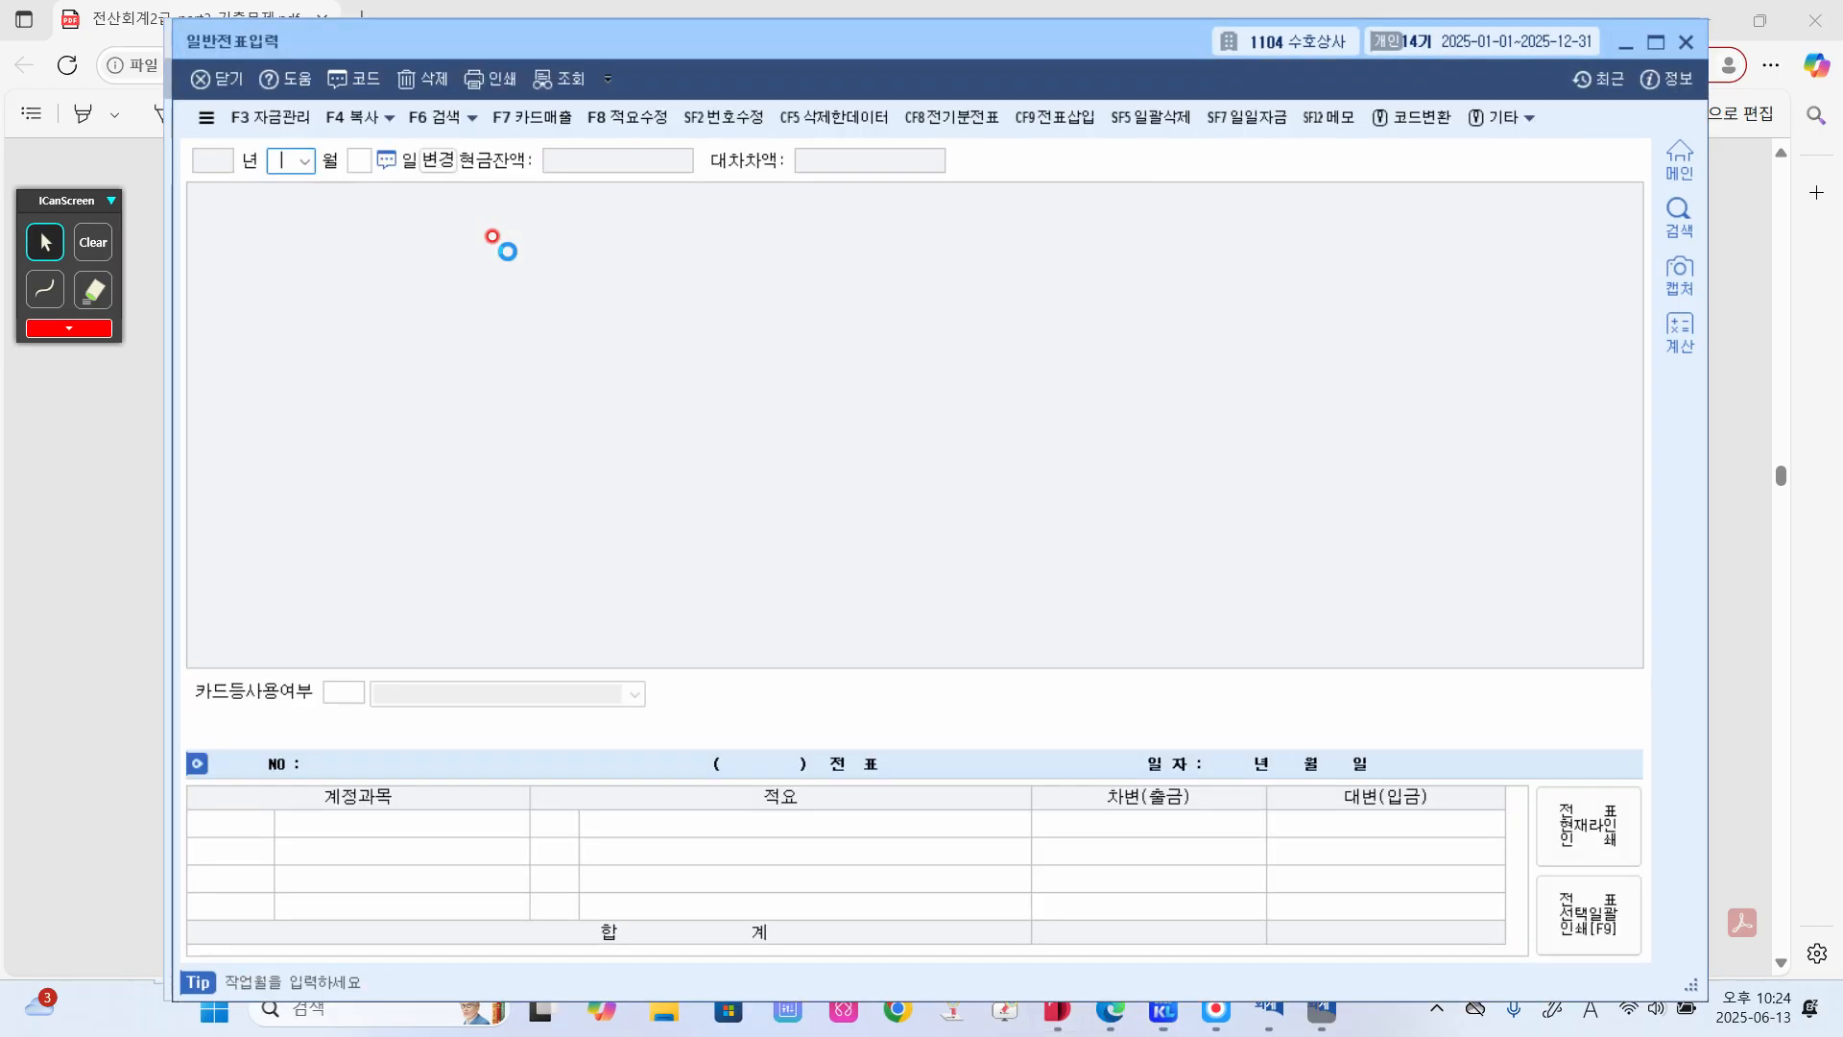
type("1231")
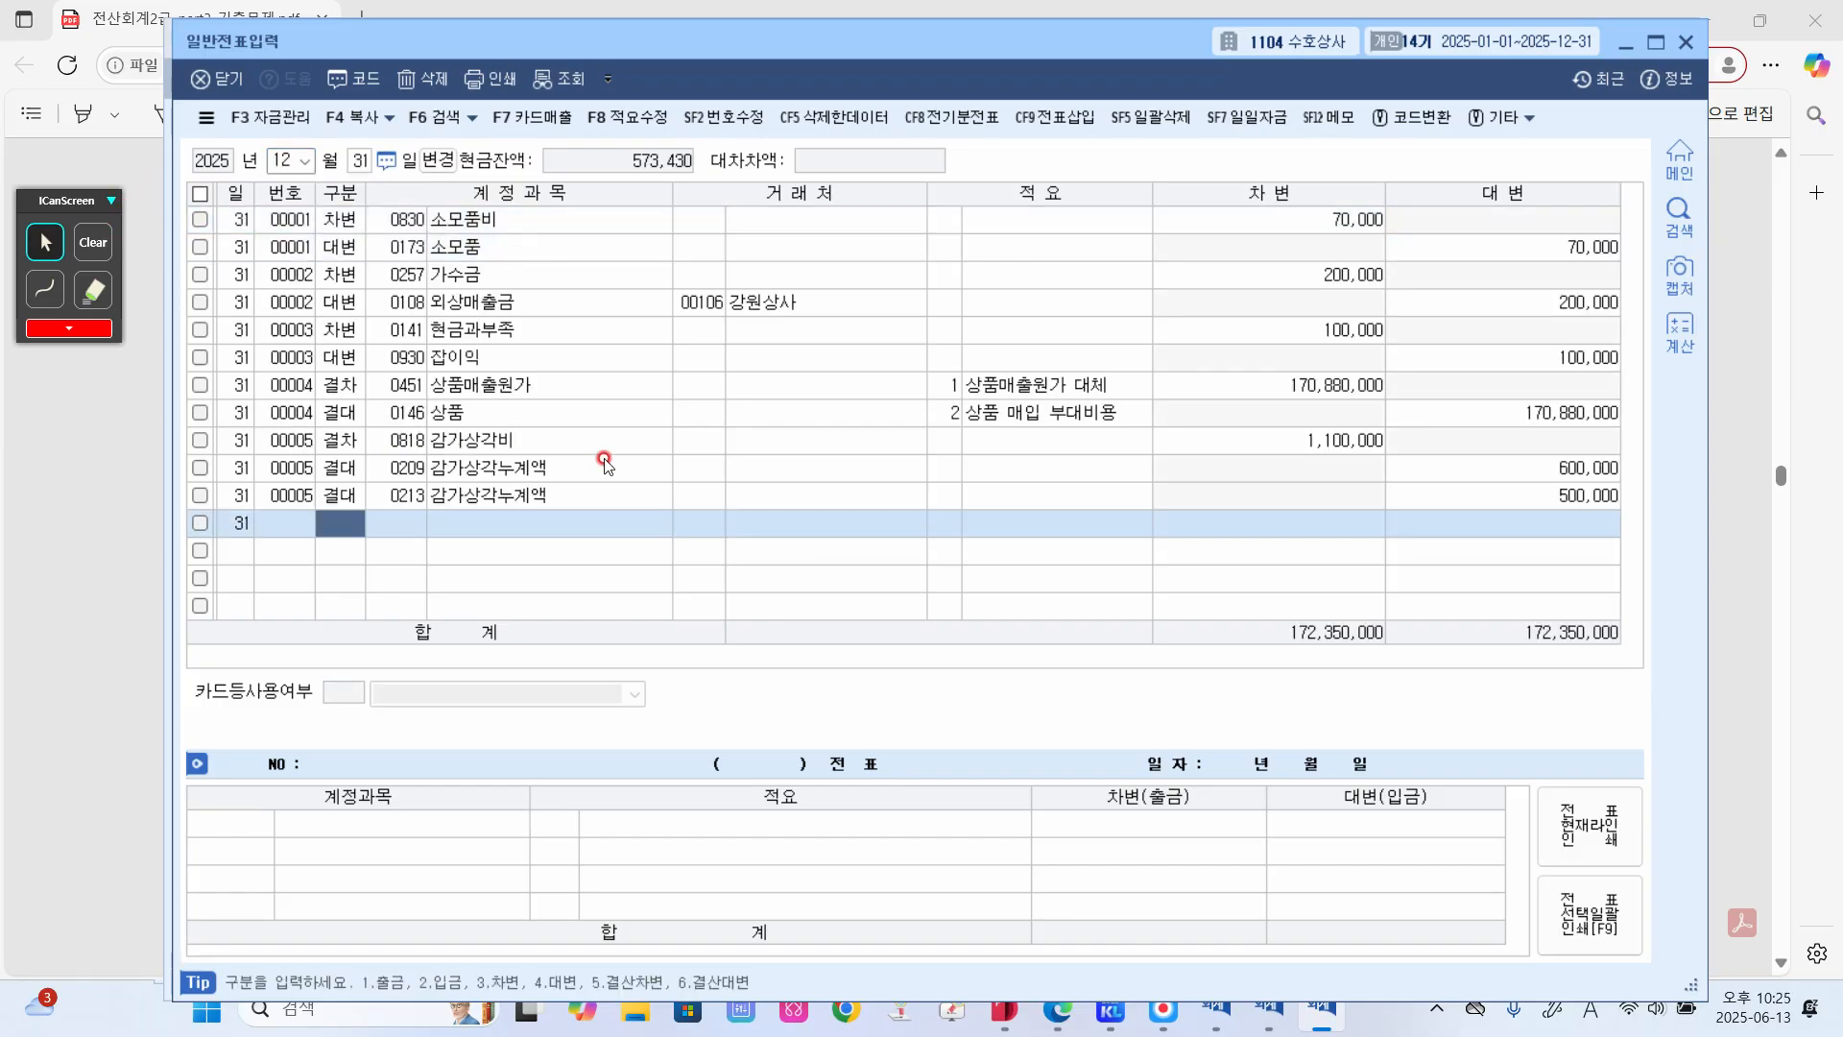
left_click(607, 441)
left_click(609, 469)
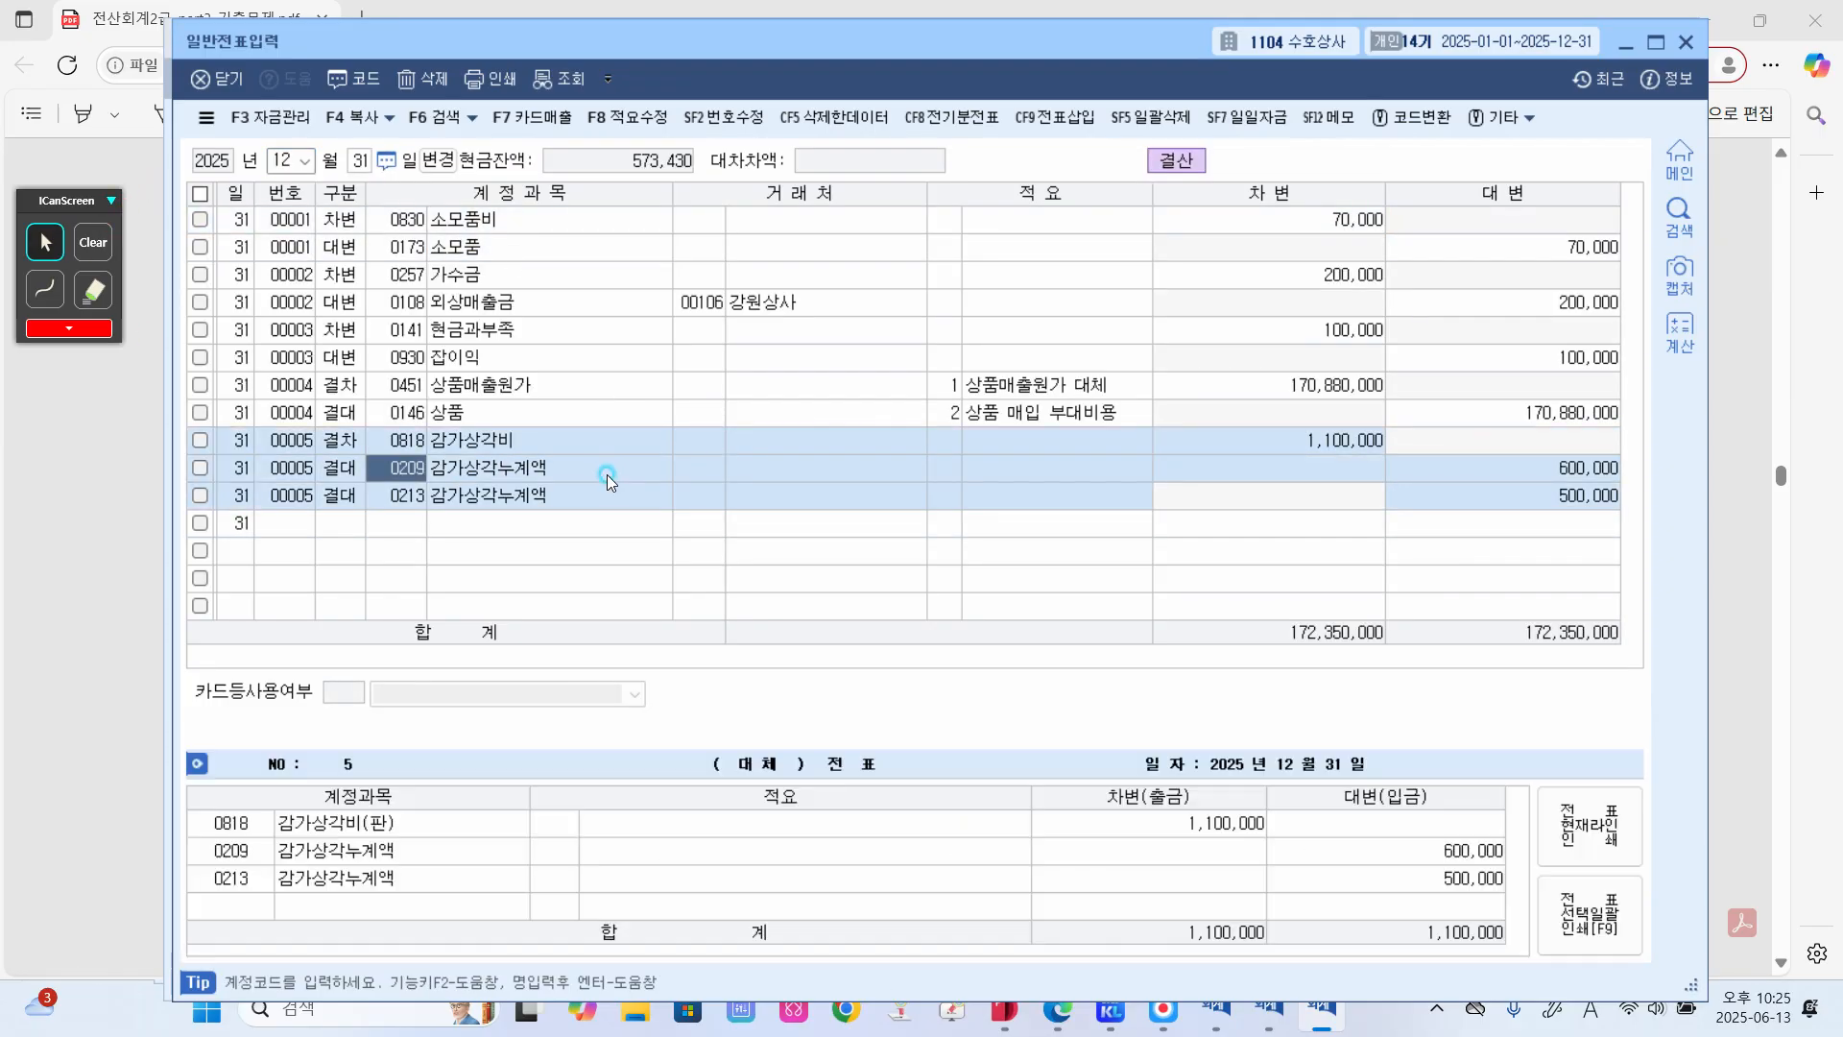
left_click(611, 494)
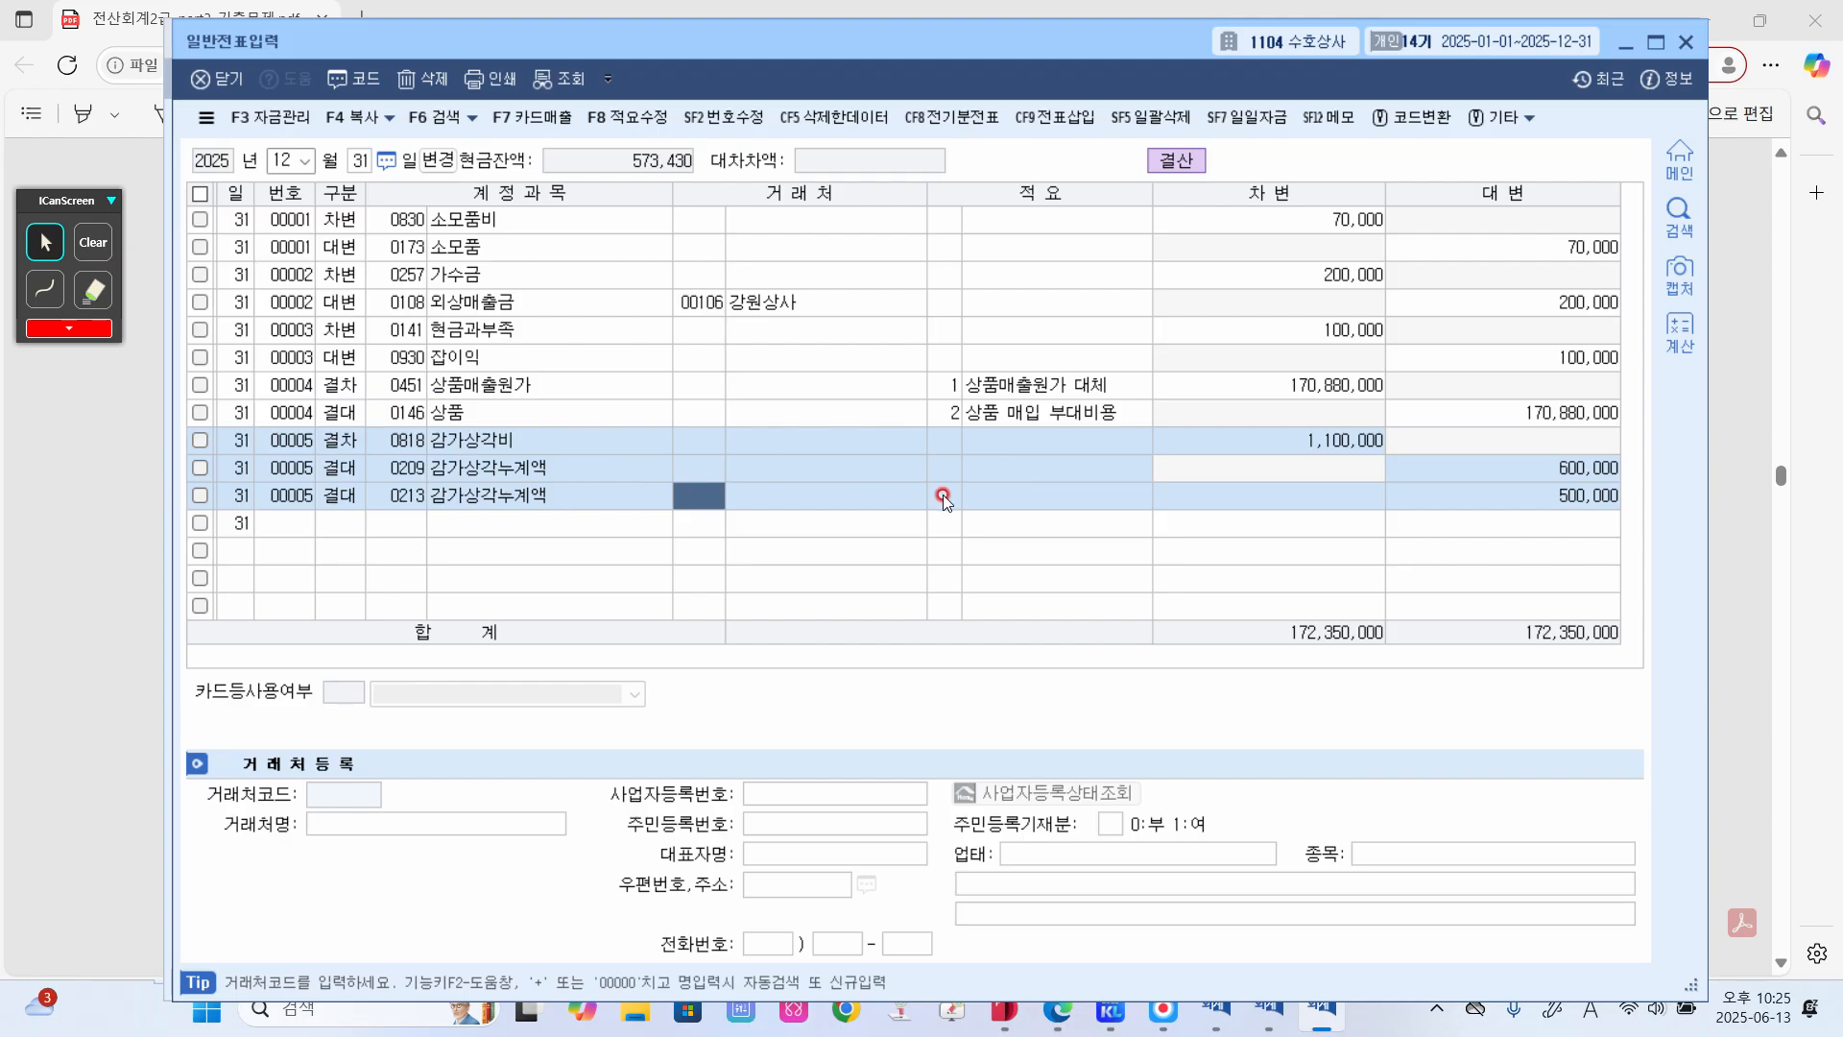
- Close 일반전표입력 and 결산자료입력, and read the 문제 7 lookup questions in the exam PDF
left_click(1689, 45)
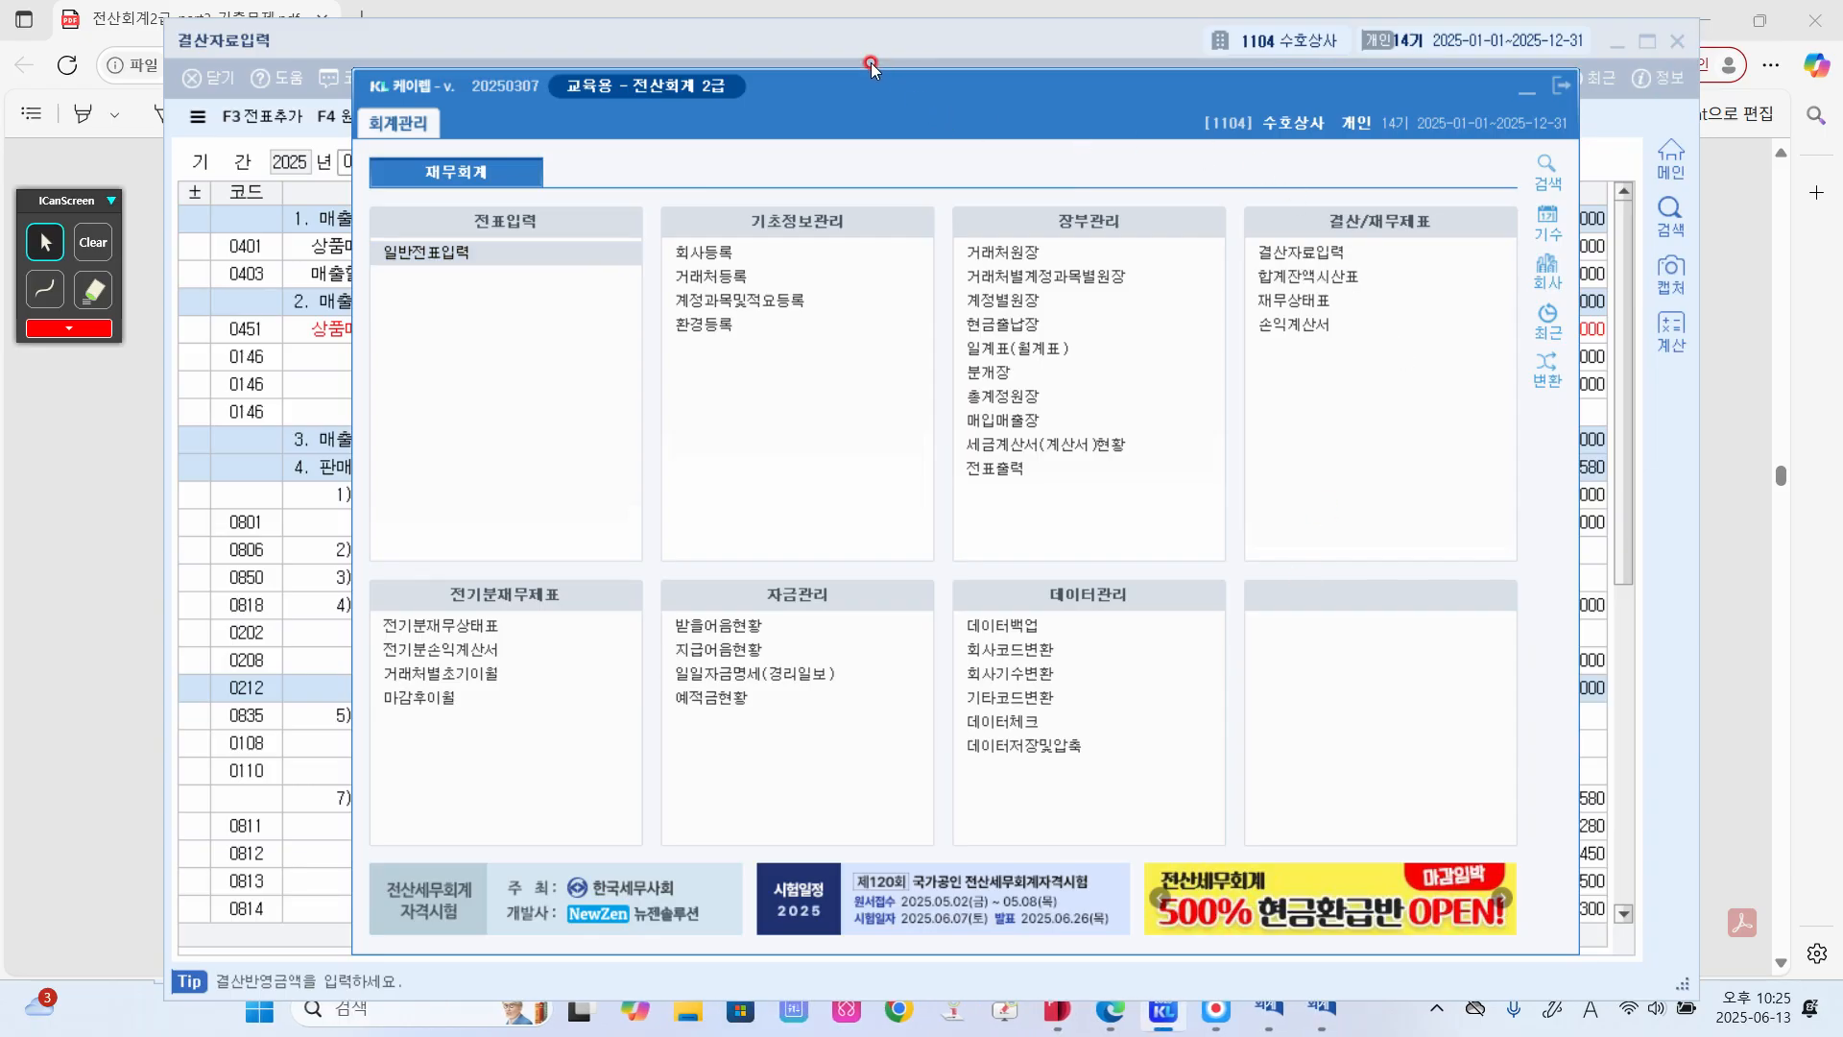
left_click(1678, 41)
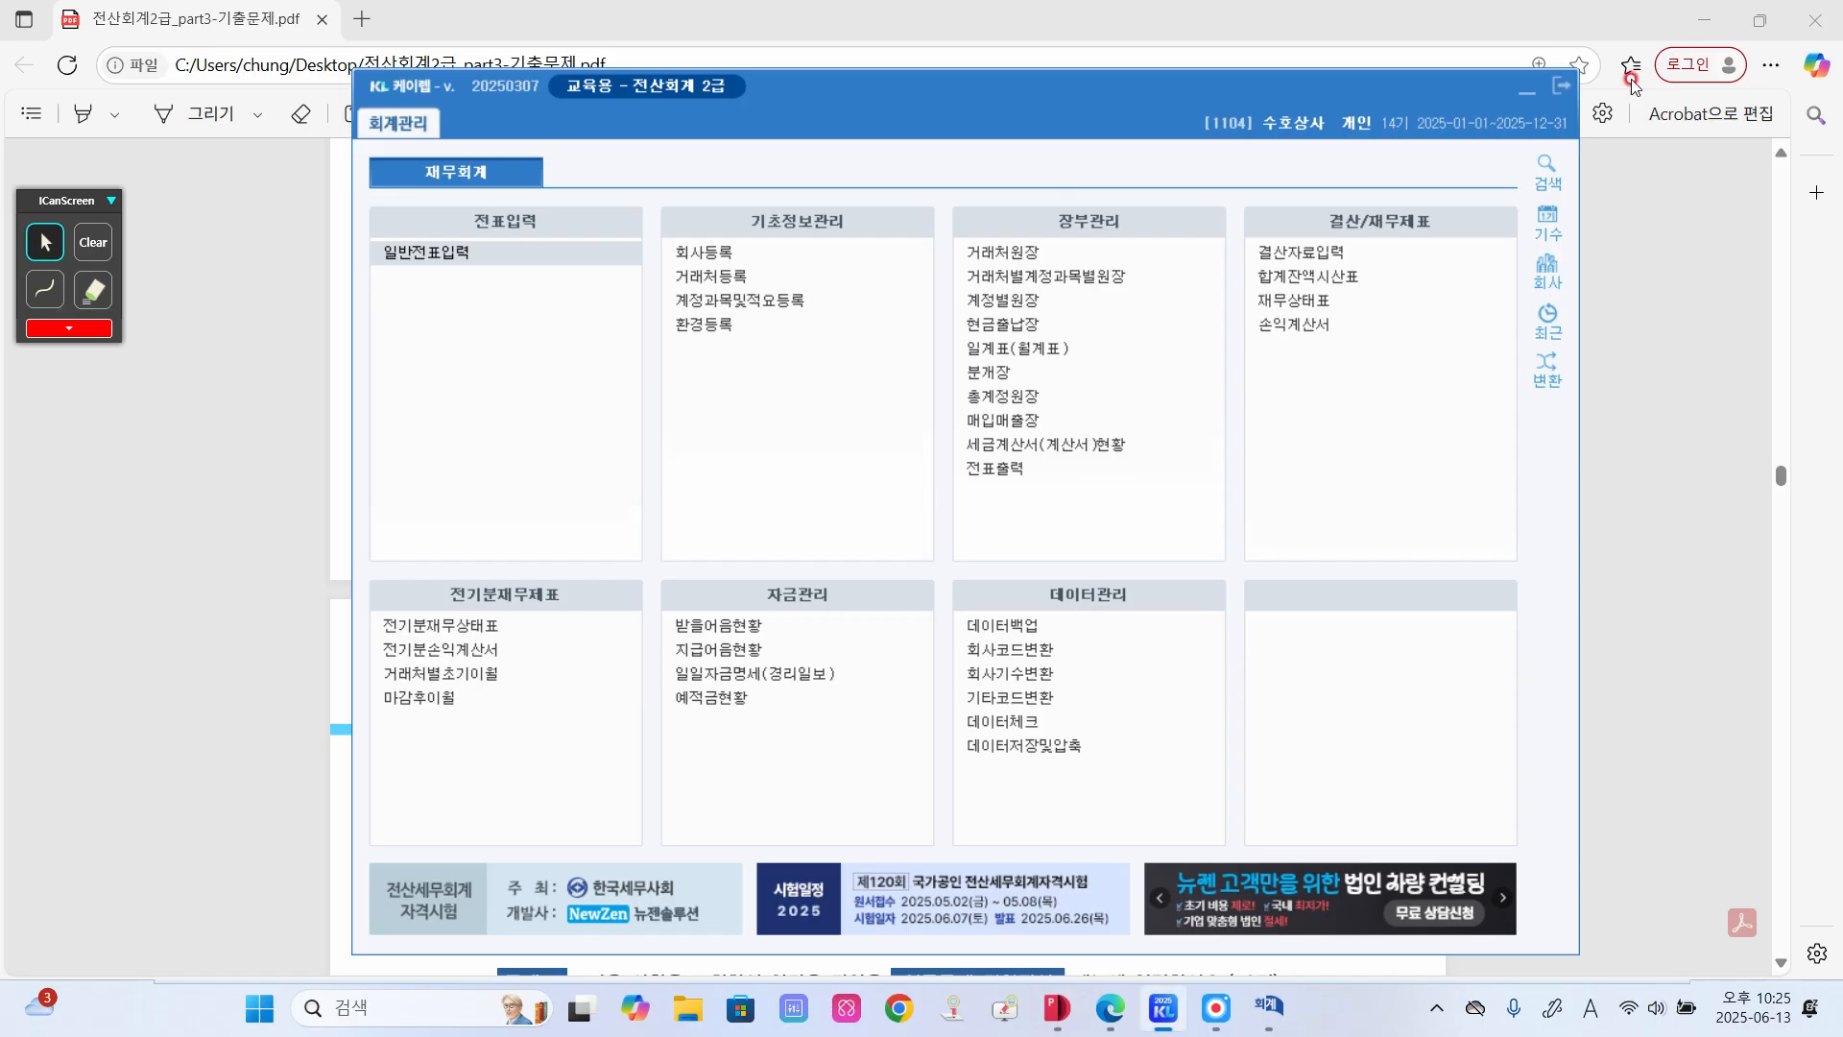
left_click(1662, 370)
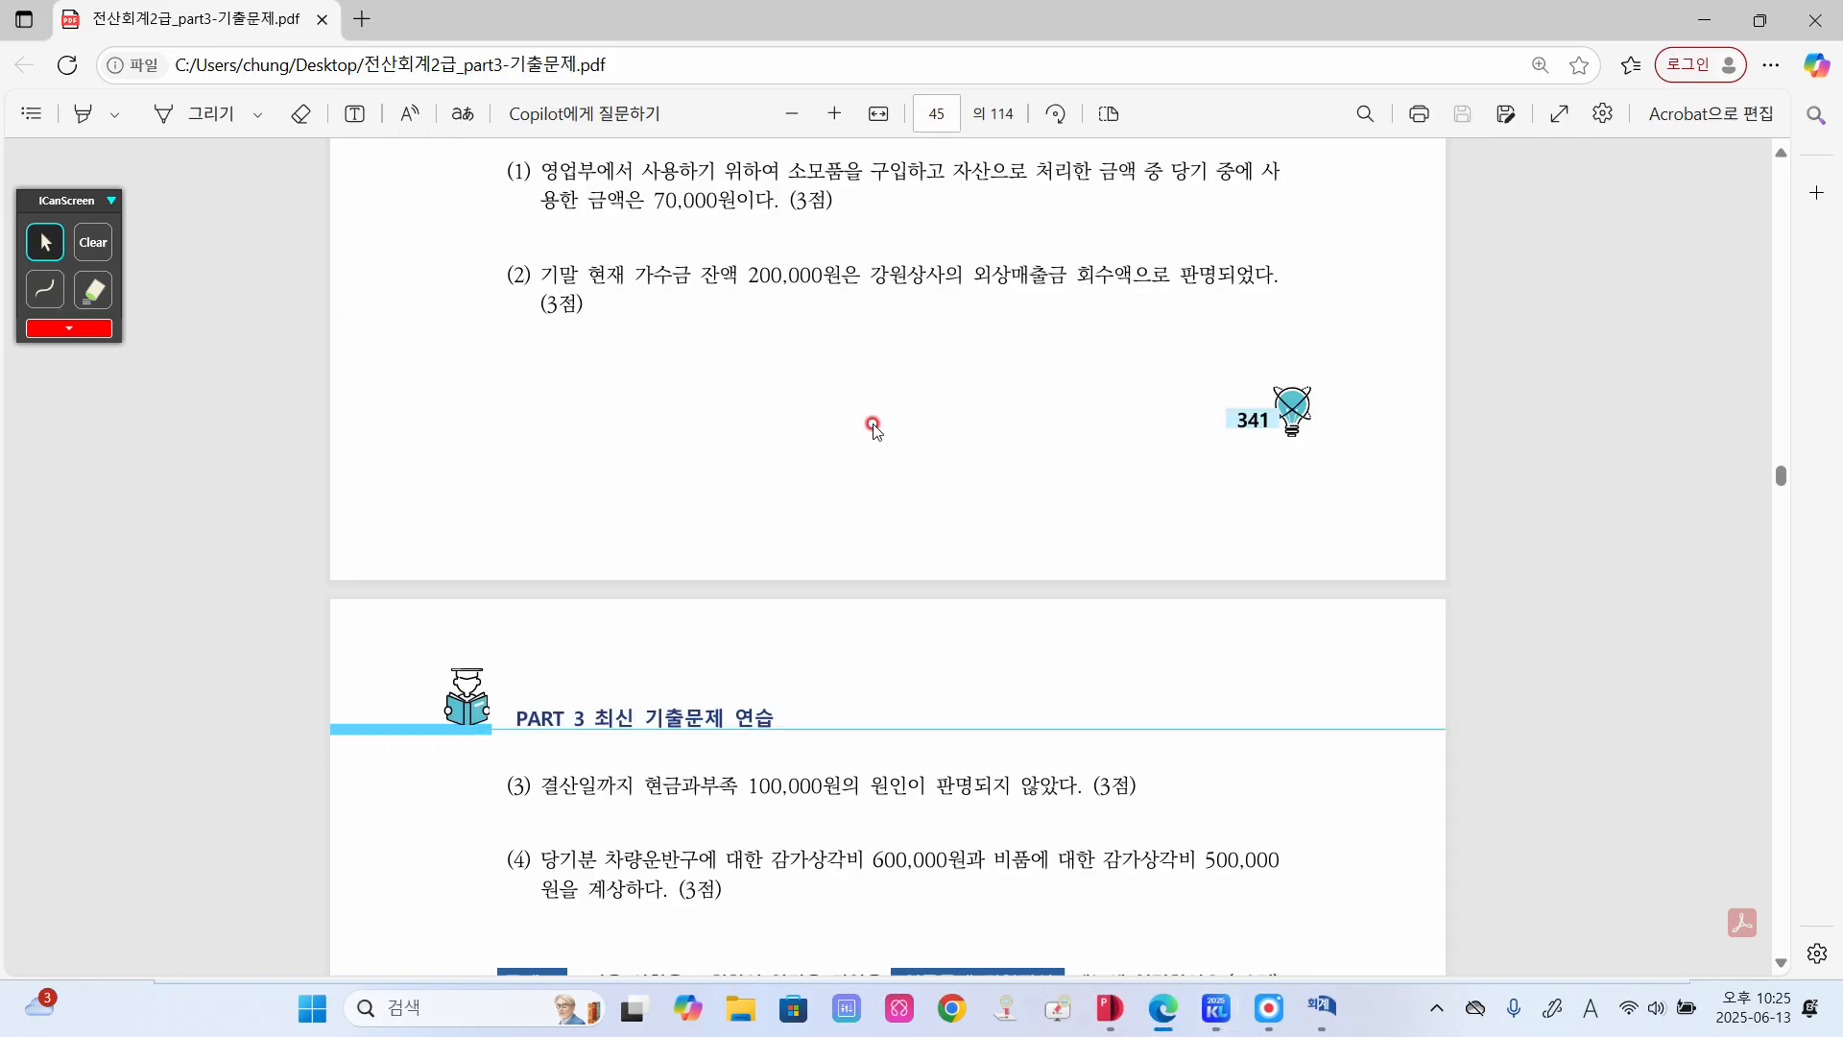
scroll(864, 422, "down", 6)
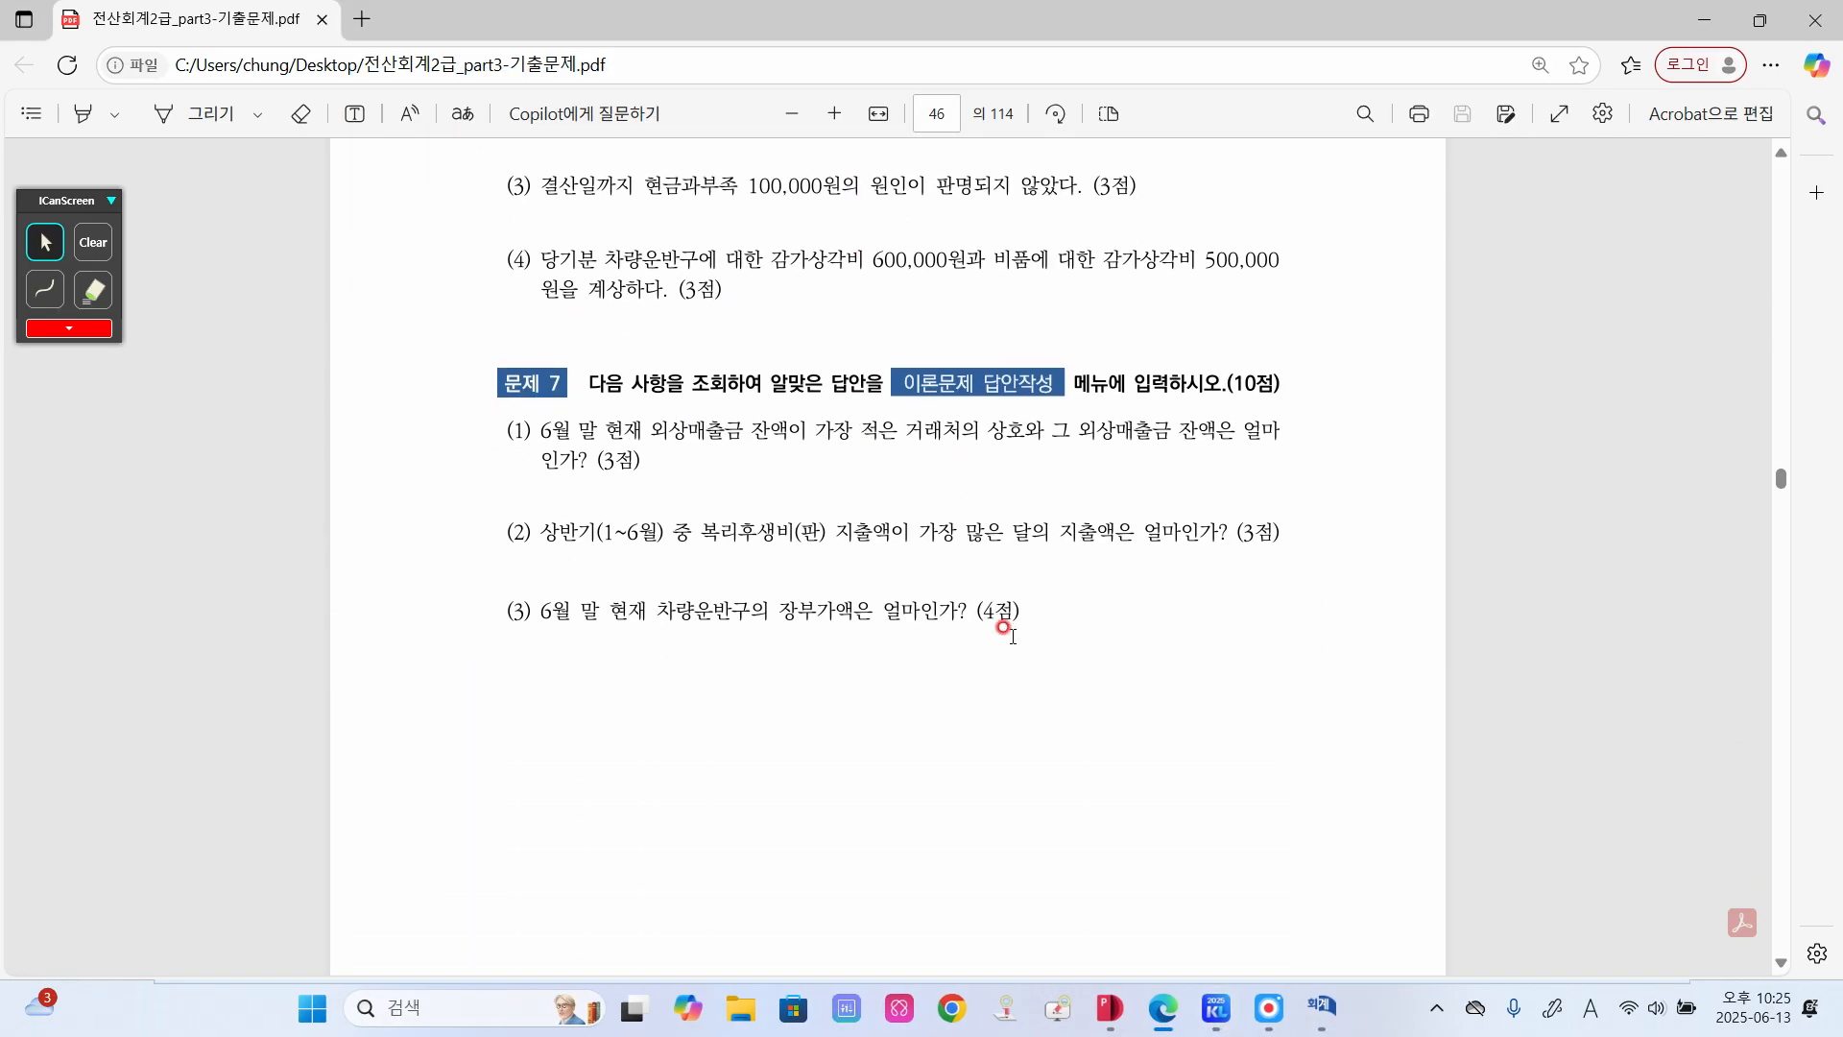
scroll(784, 613, "down", 1)
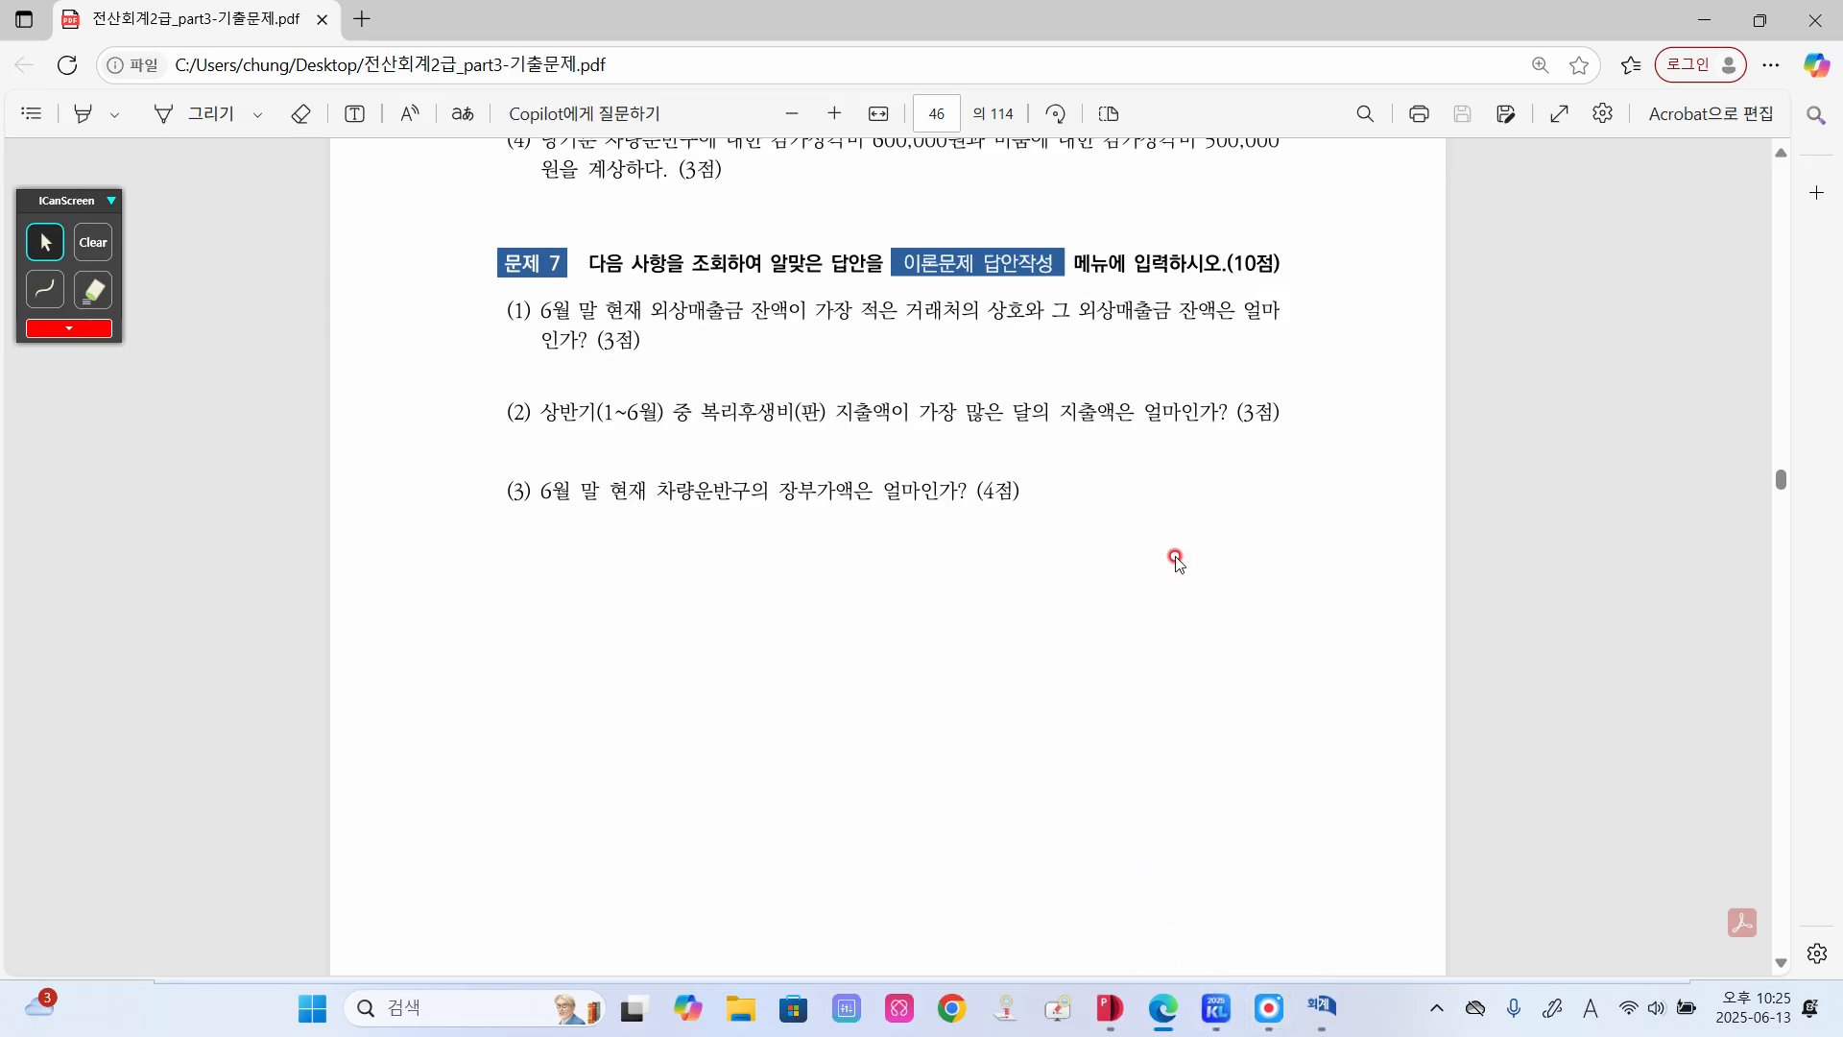
- Switch to KcLep, open 거래처원장 on the 잔액 view and set the period from June 30 to June 30, 2025
left_click(1217, 1008)
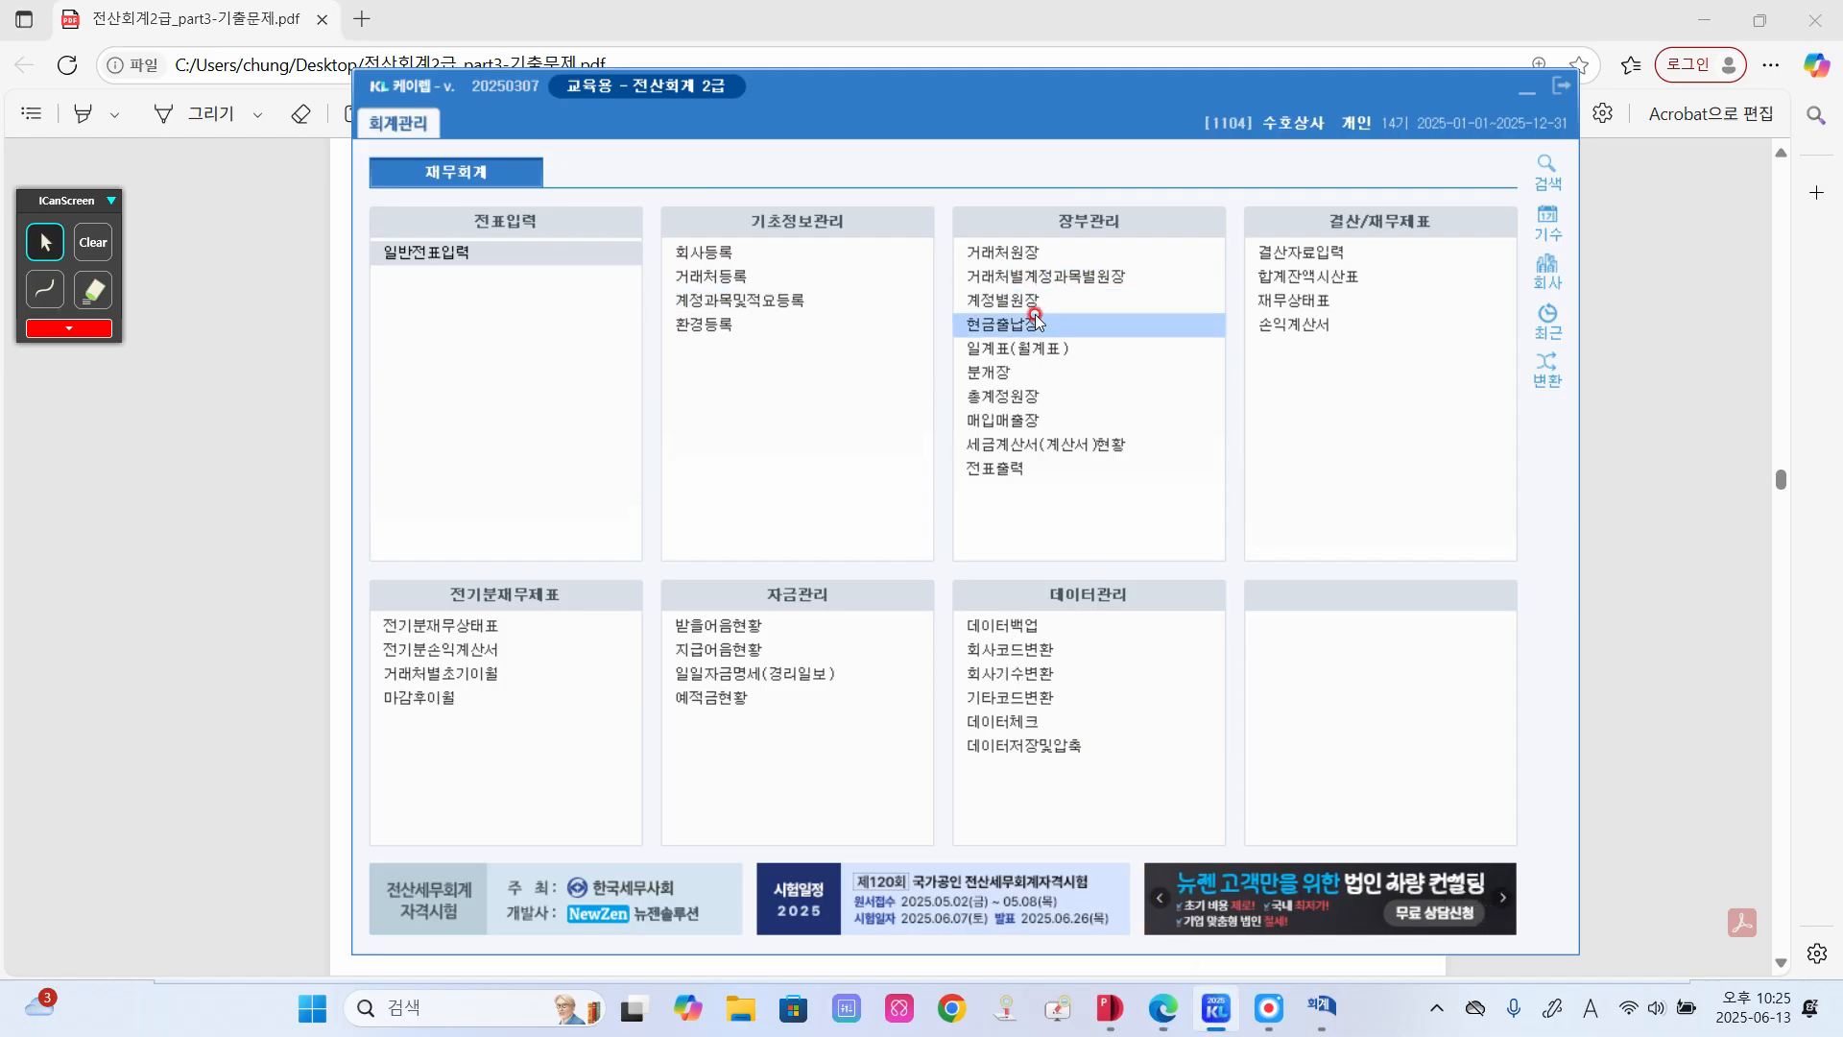
left_click(1035, 259)
left_click(1035, 260)
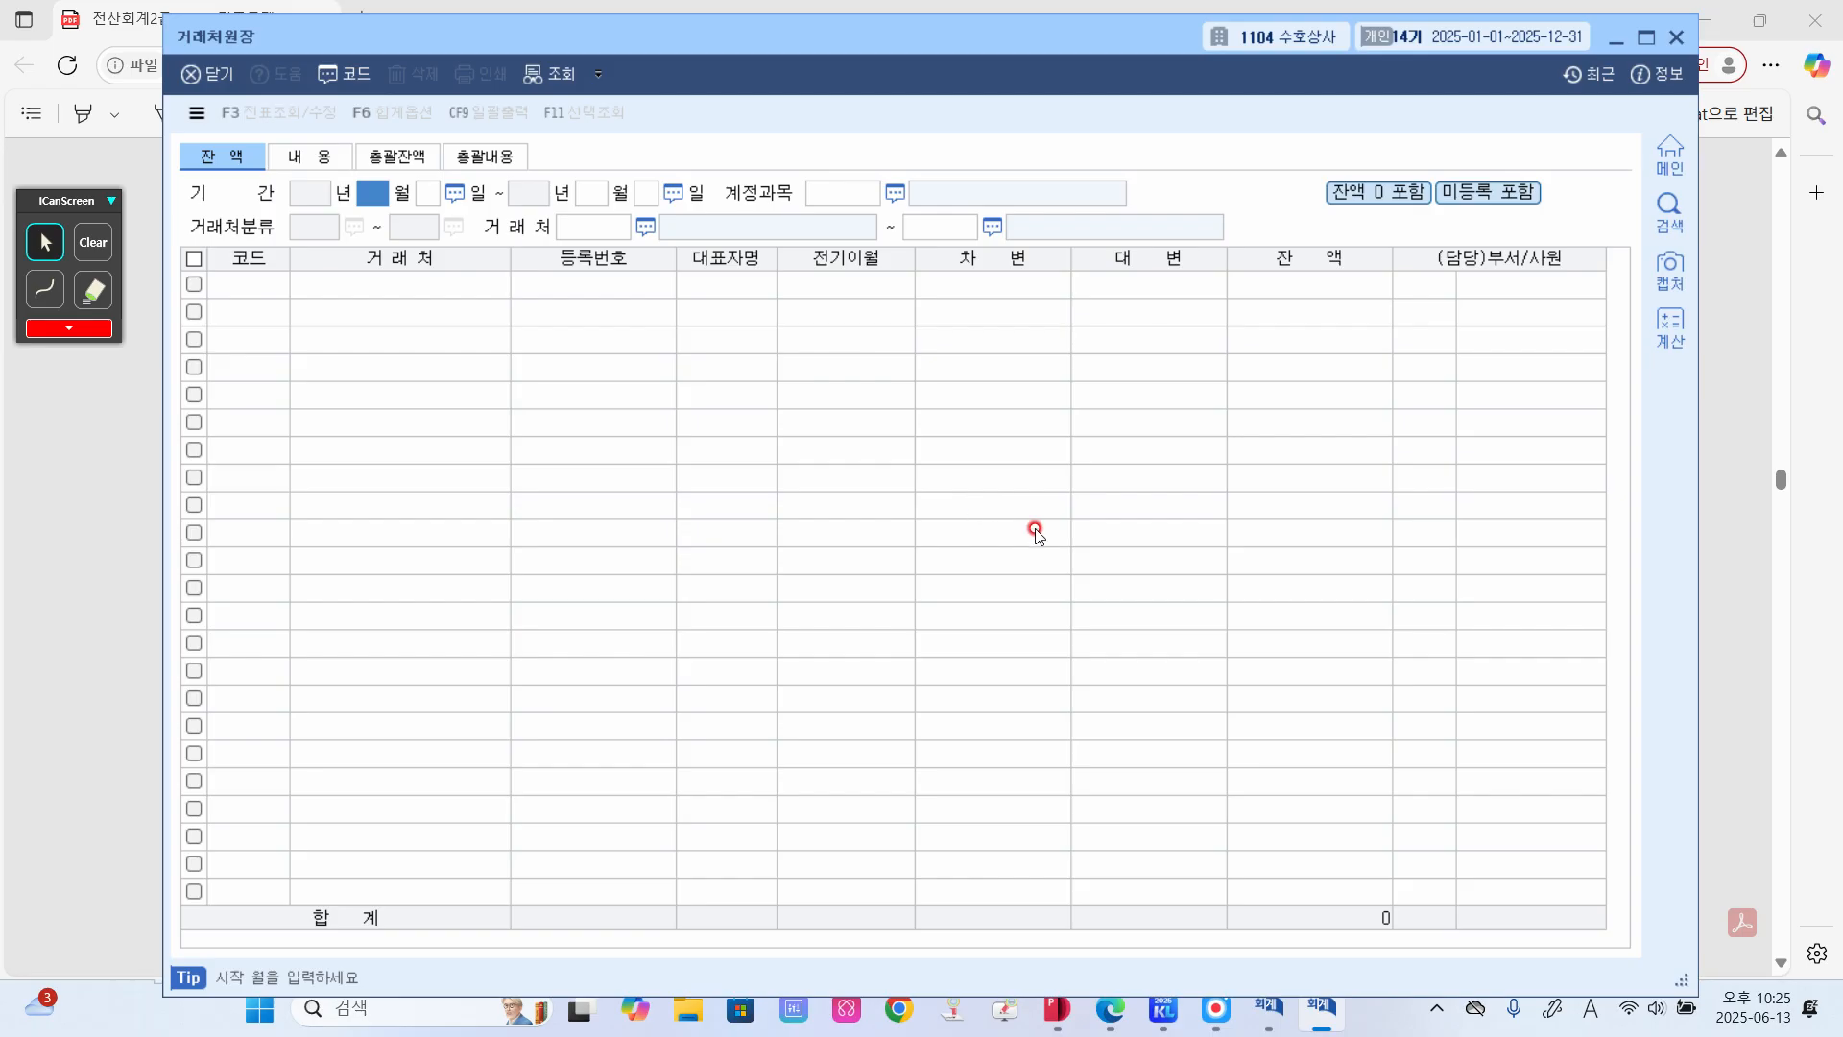
type("6")
key("Return")
type("30")
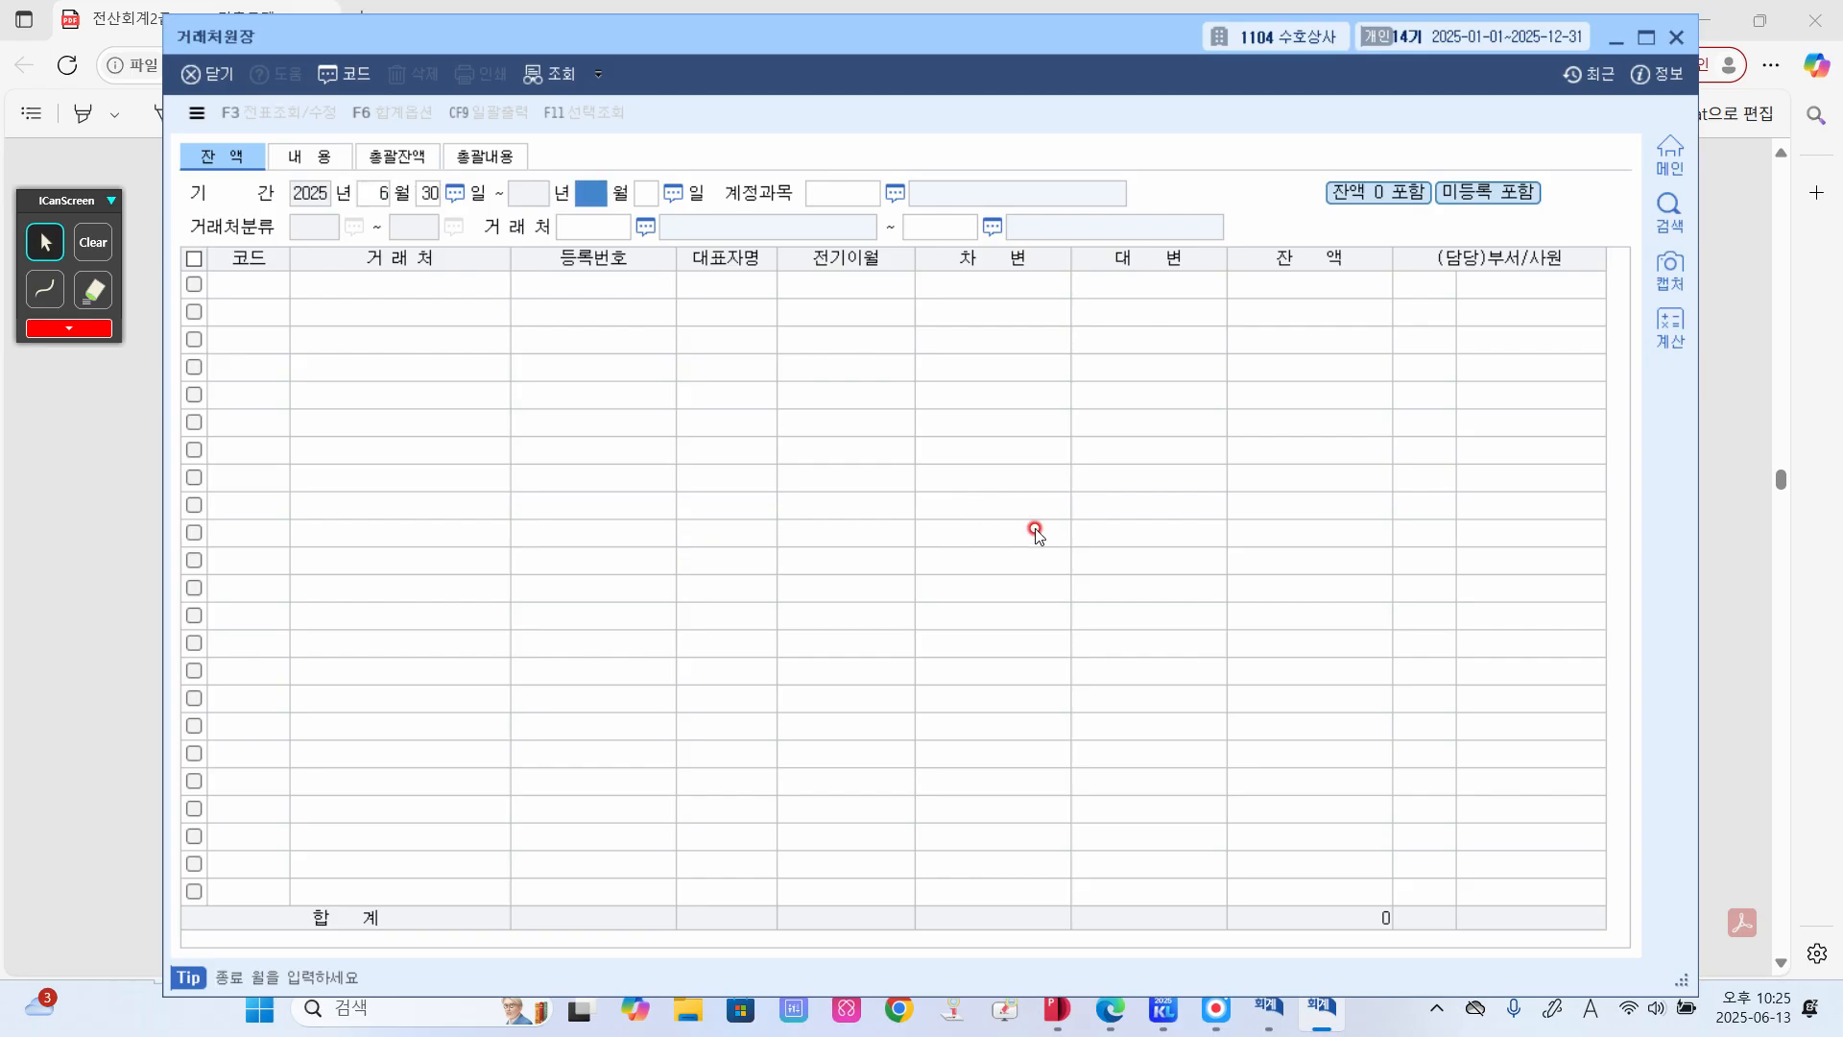
type("6")
key("Return")
type("30")
key("Return")
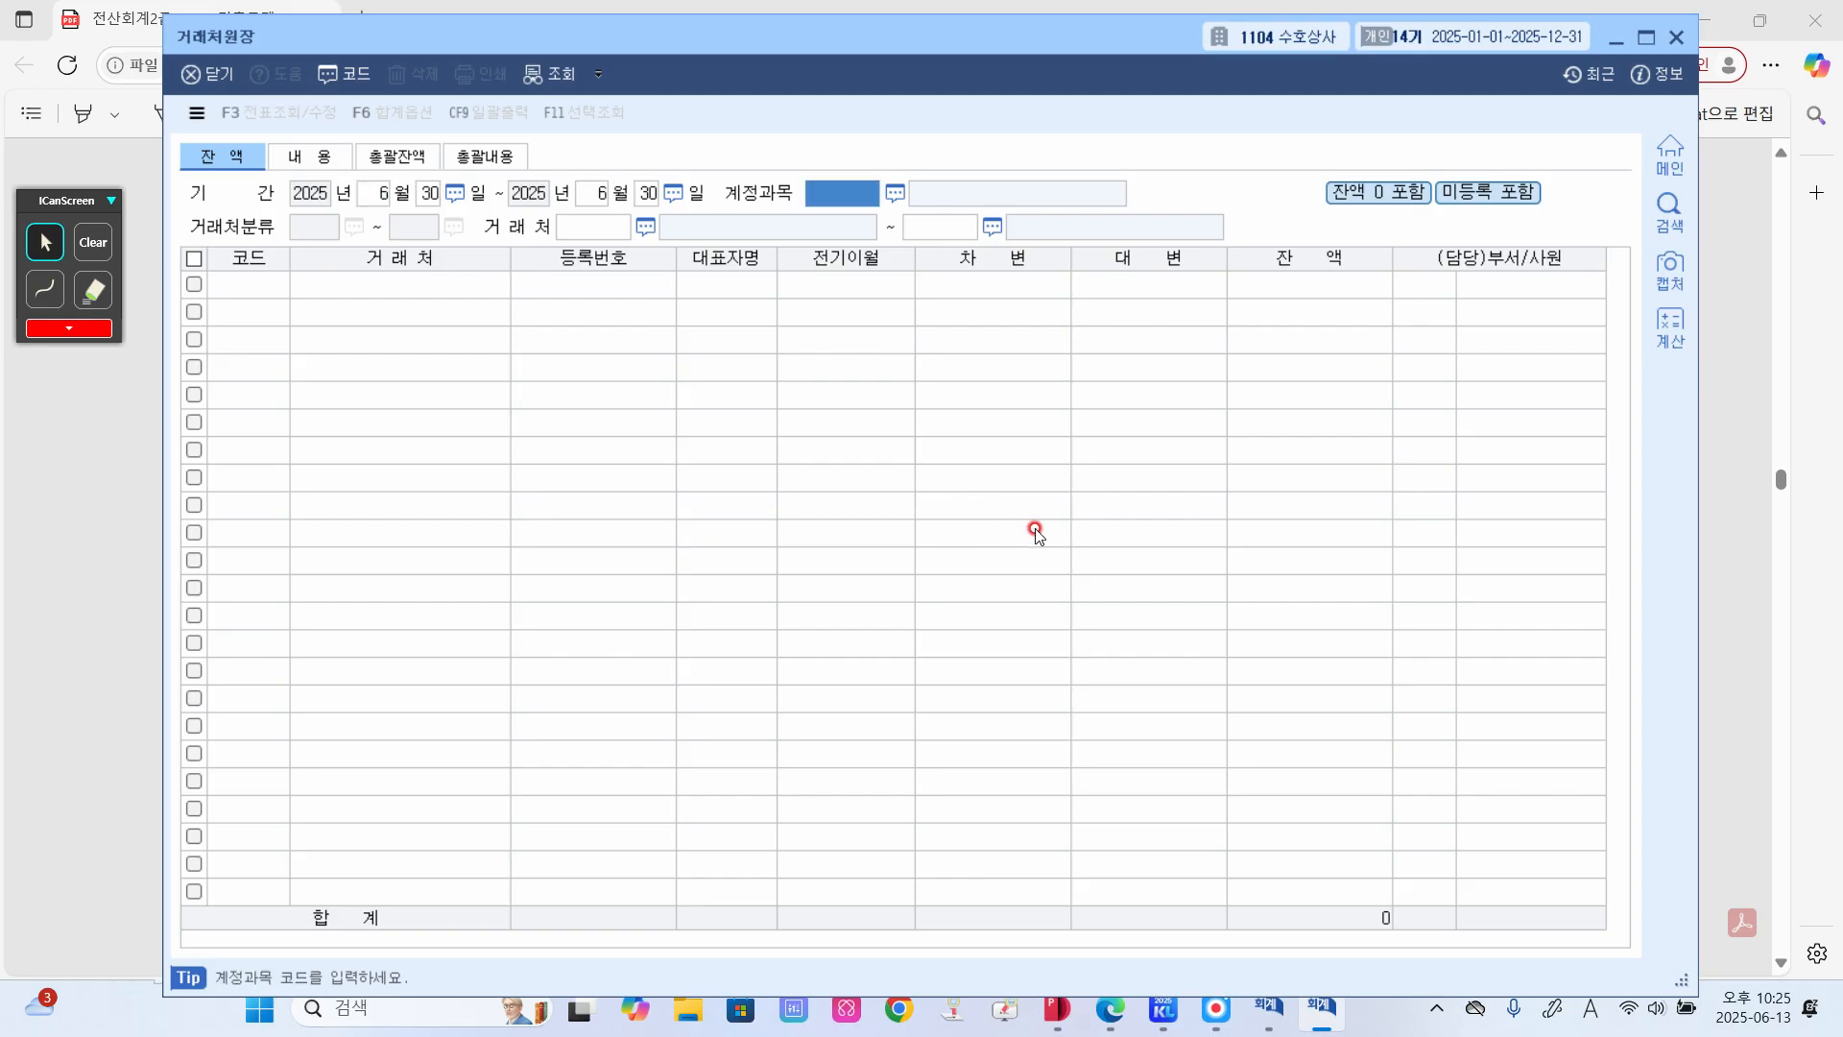
- Look up the balances of account 108 외상매출금 for the full range of 거래처, 00101 to 99601
type("108")
key("Return")
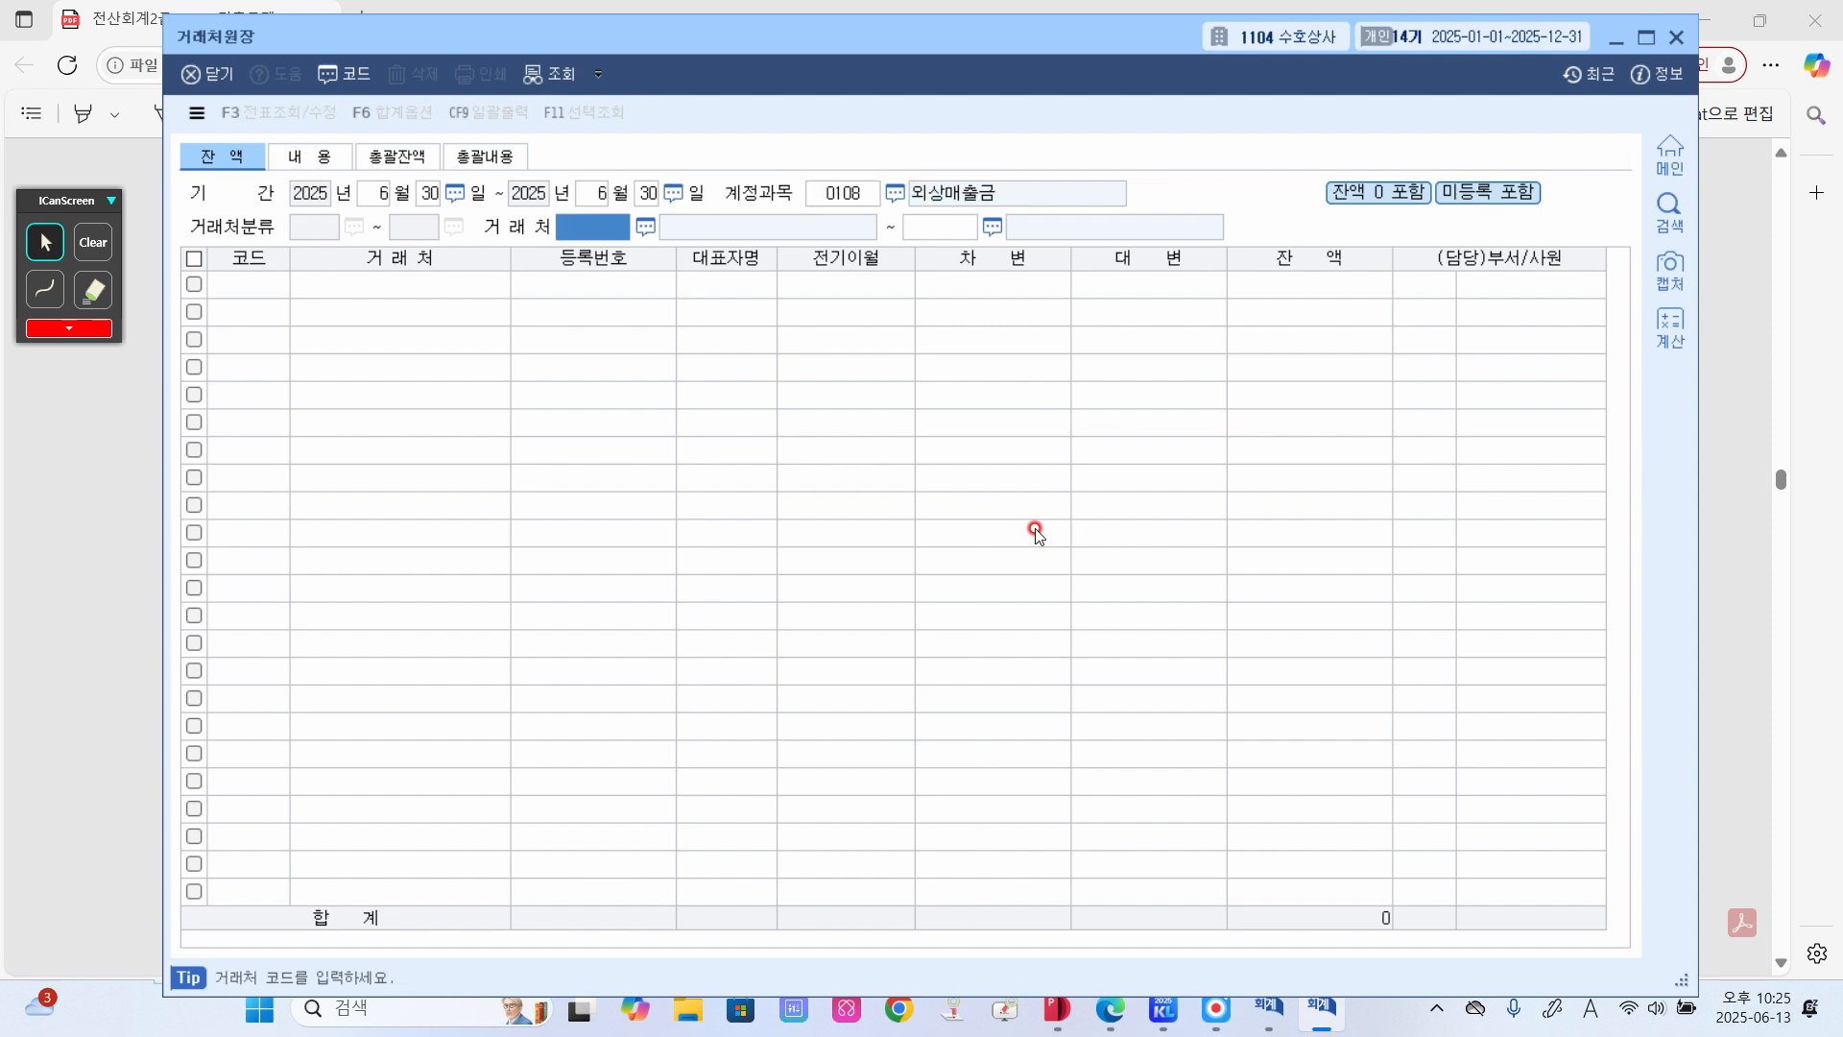
key("Return")
key("Return")
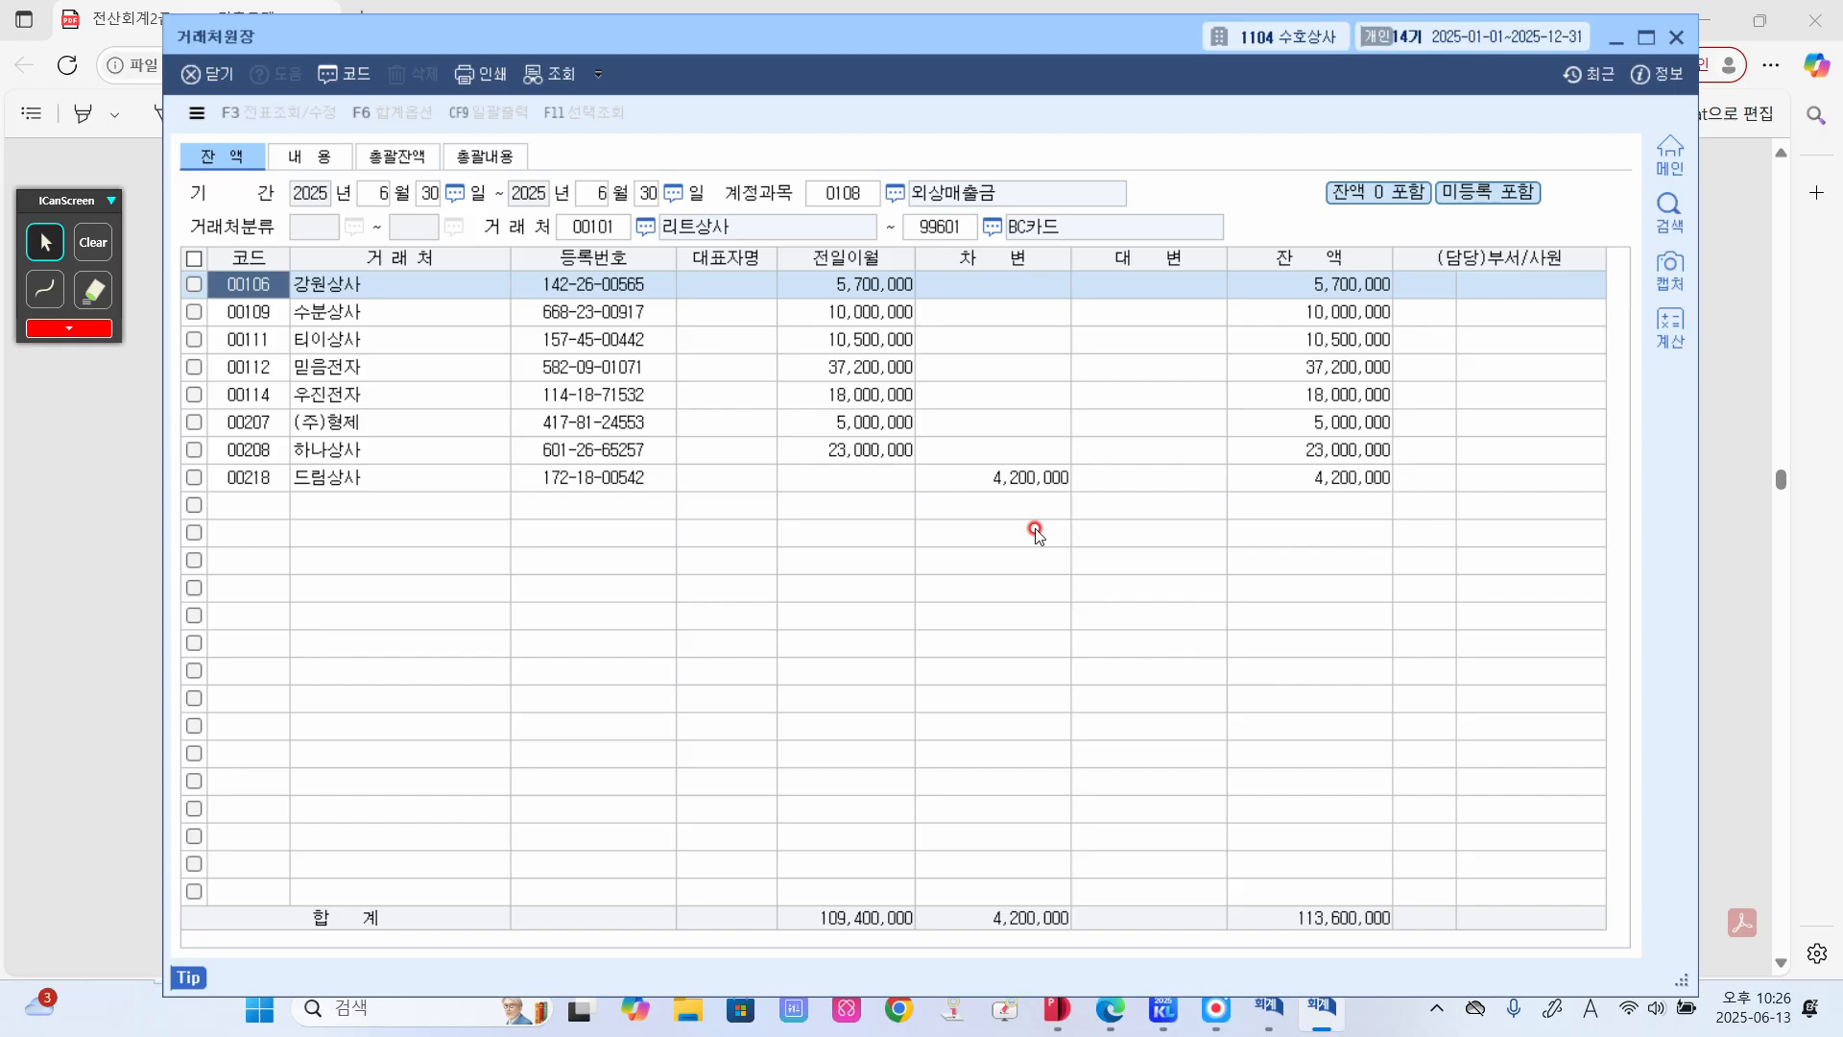
- Underline the 드림상사 balance, handwrite "218. 드림상사 4.200.000" below the list, and clear the annotations
left_click(50, 286)
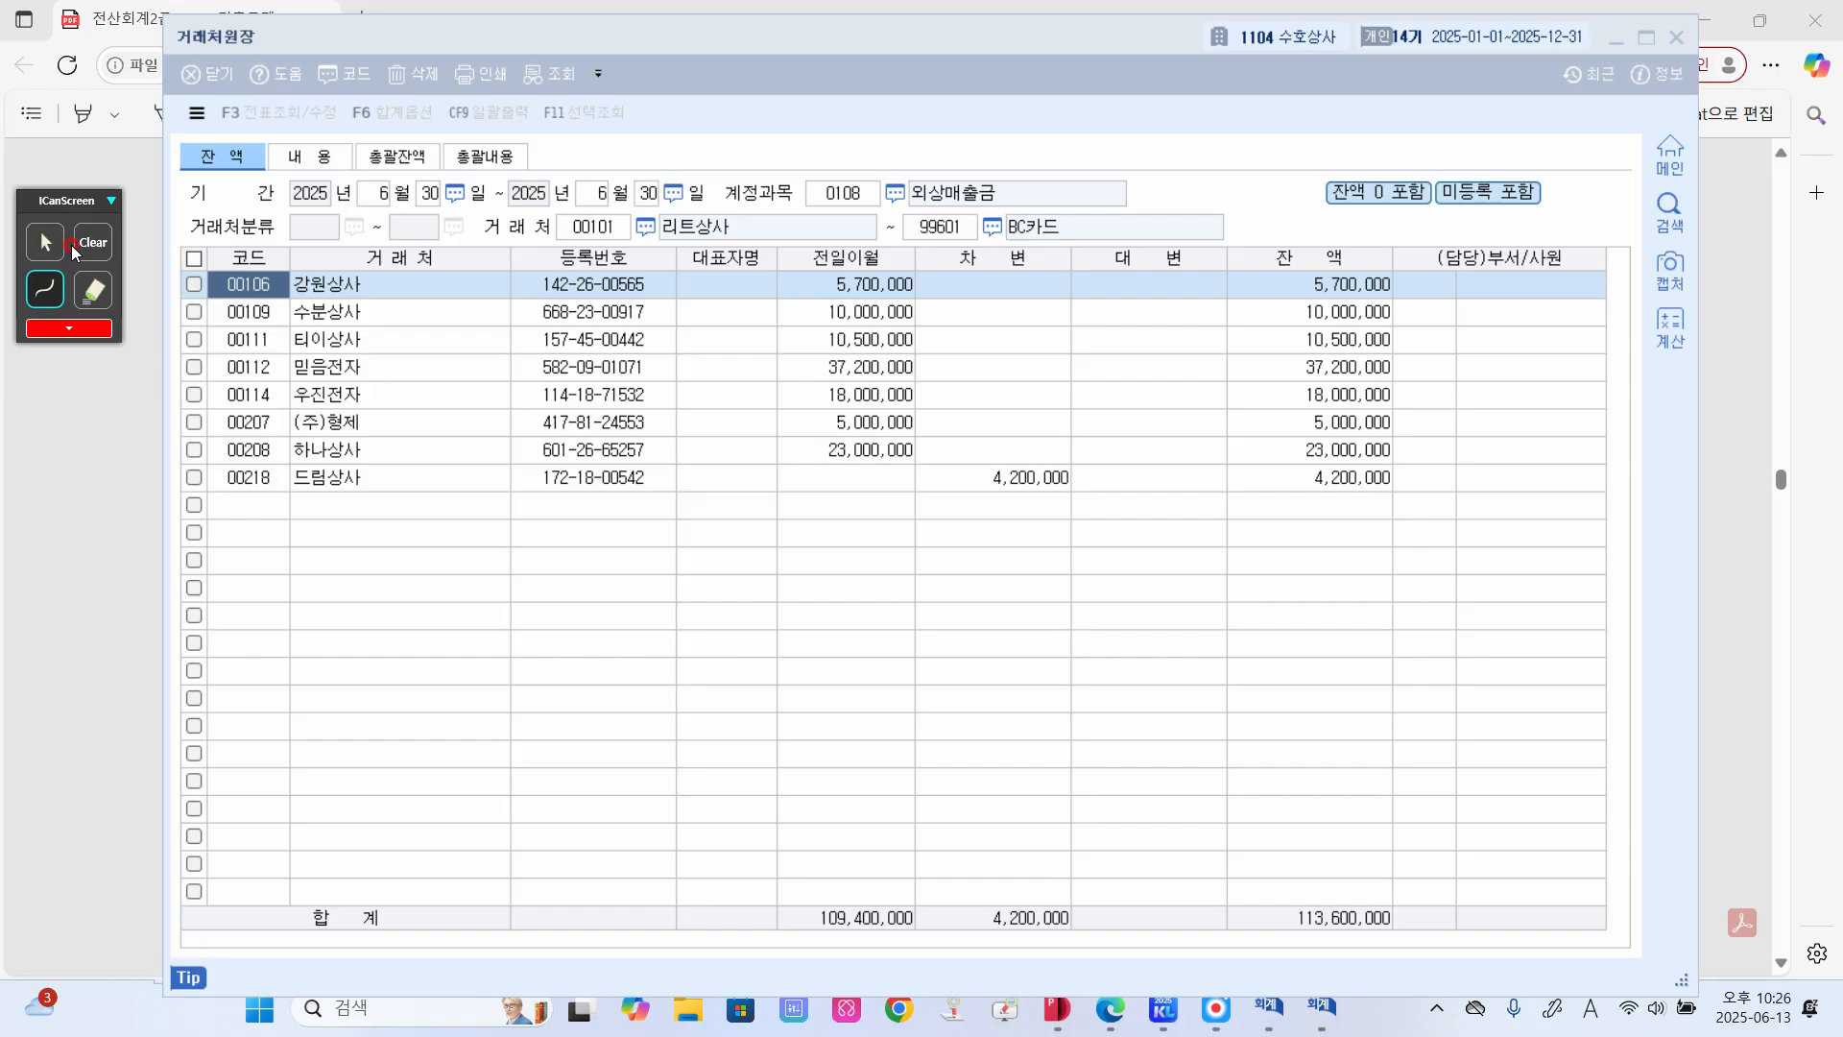
left_click_drag(1301, 493, 1388, 490)
left_click_drag(920, 542, 1019, 551)
left_click(979, 554)
mouse_move(1000, 561)
left_mouse_down()
mouse_move(1088, 549)
mouse_move(1095, 566)
left_mouse_up()
left_click_drag(1101, 553, 1117, 568)
left_click_drag(1119, 552, 1211, 553)
mouse_move(1206, 544)
left_mouse_down()
mouse_move(1206, 562)
mouse_move(1330, 557)
left_mouse_up()
left_click(1221, 558)
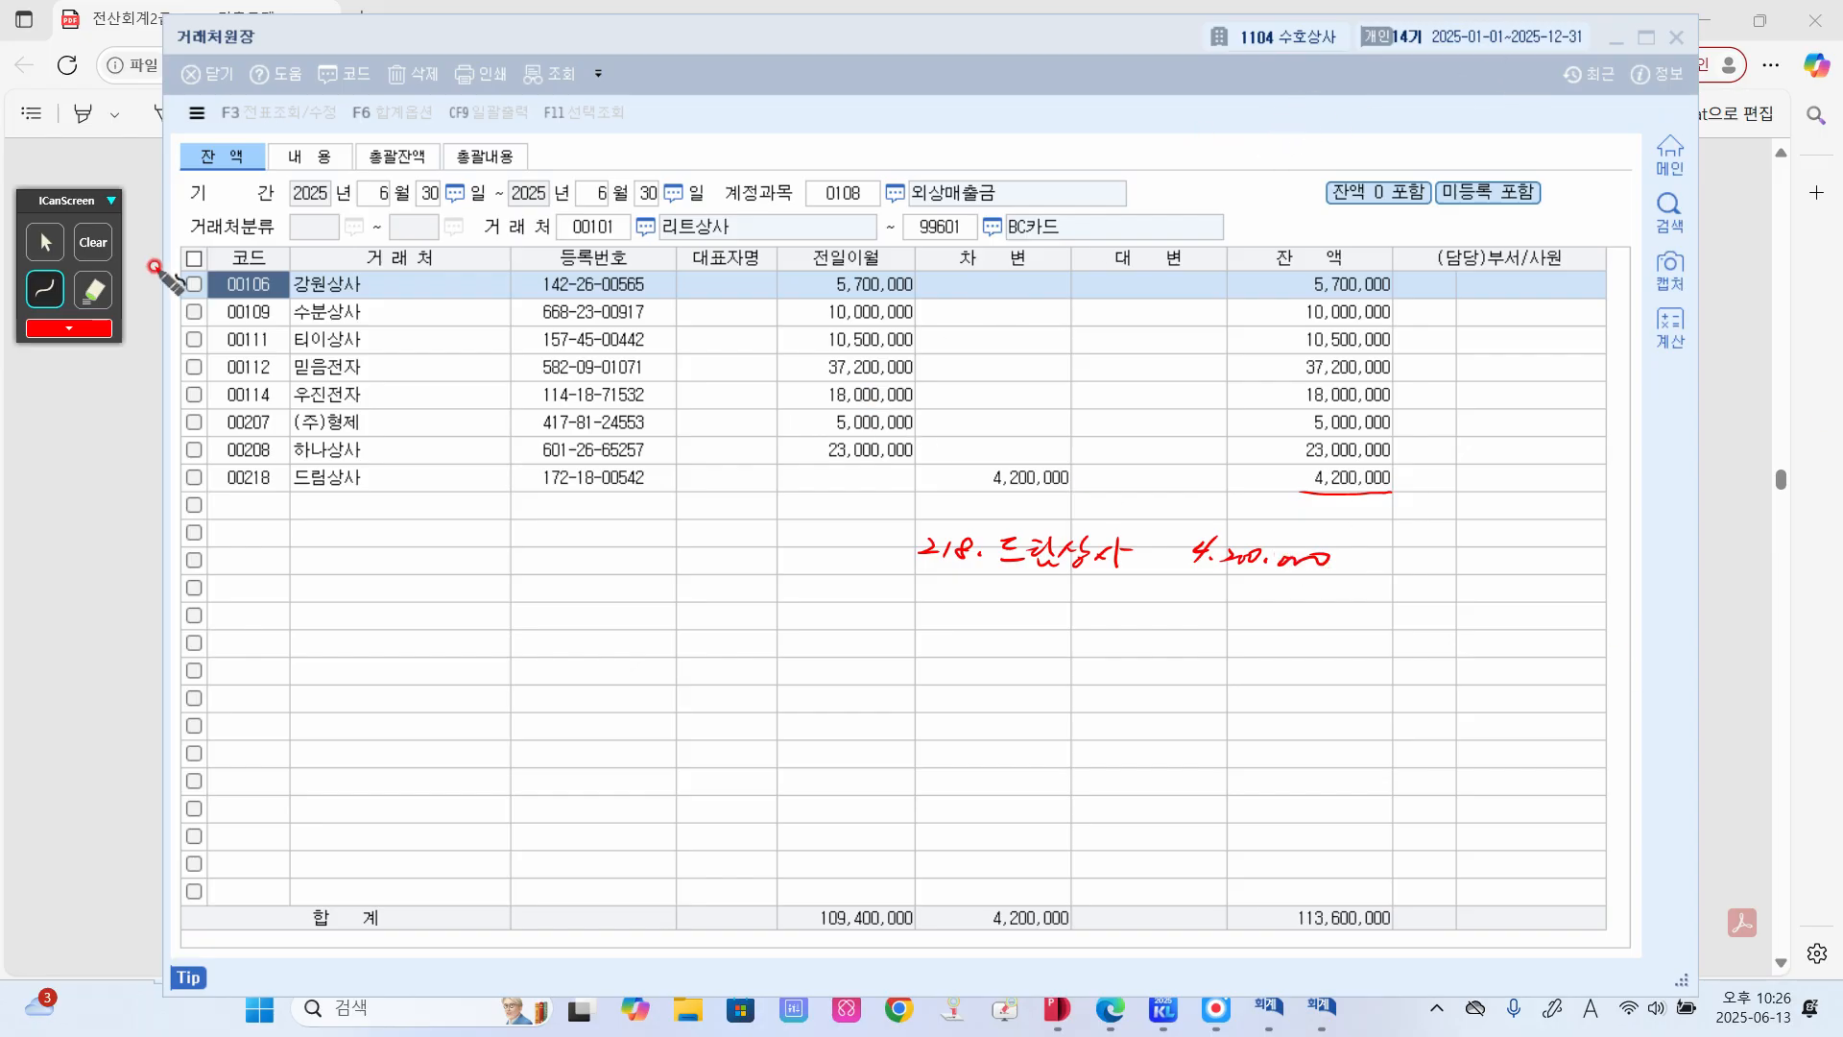
left_click(108, 254)
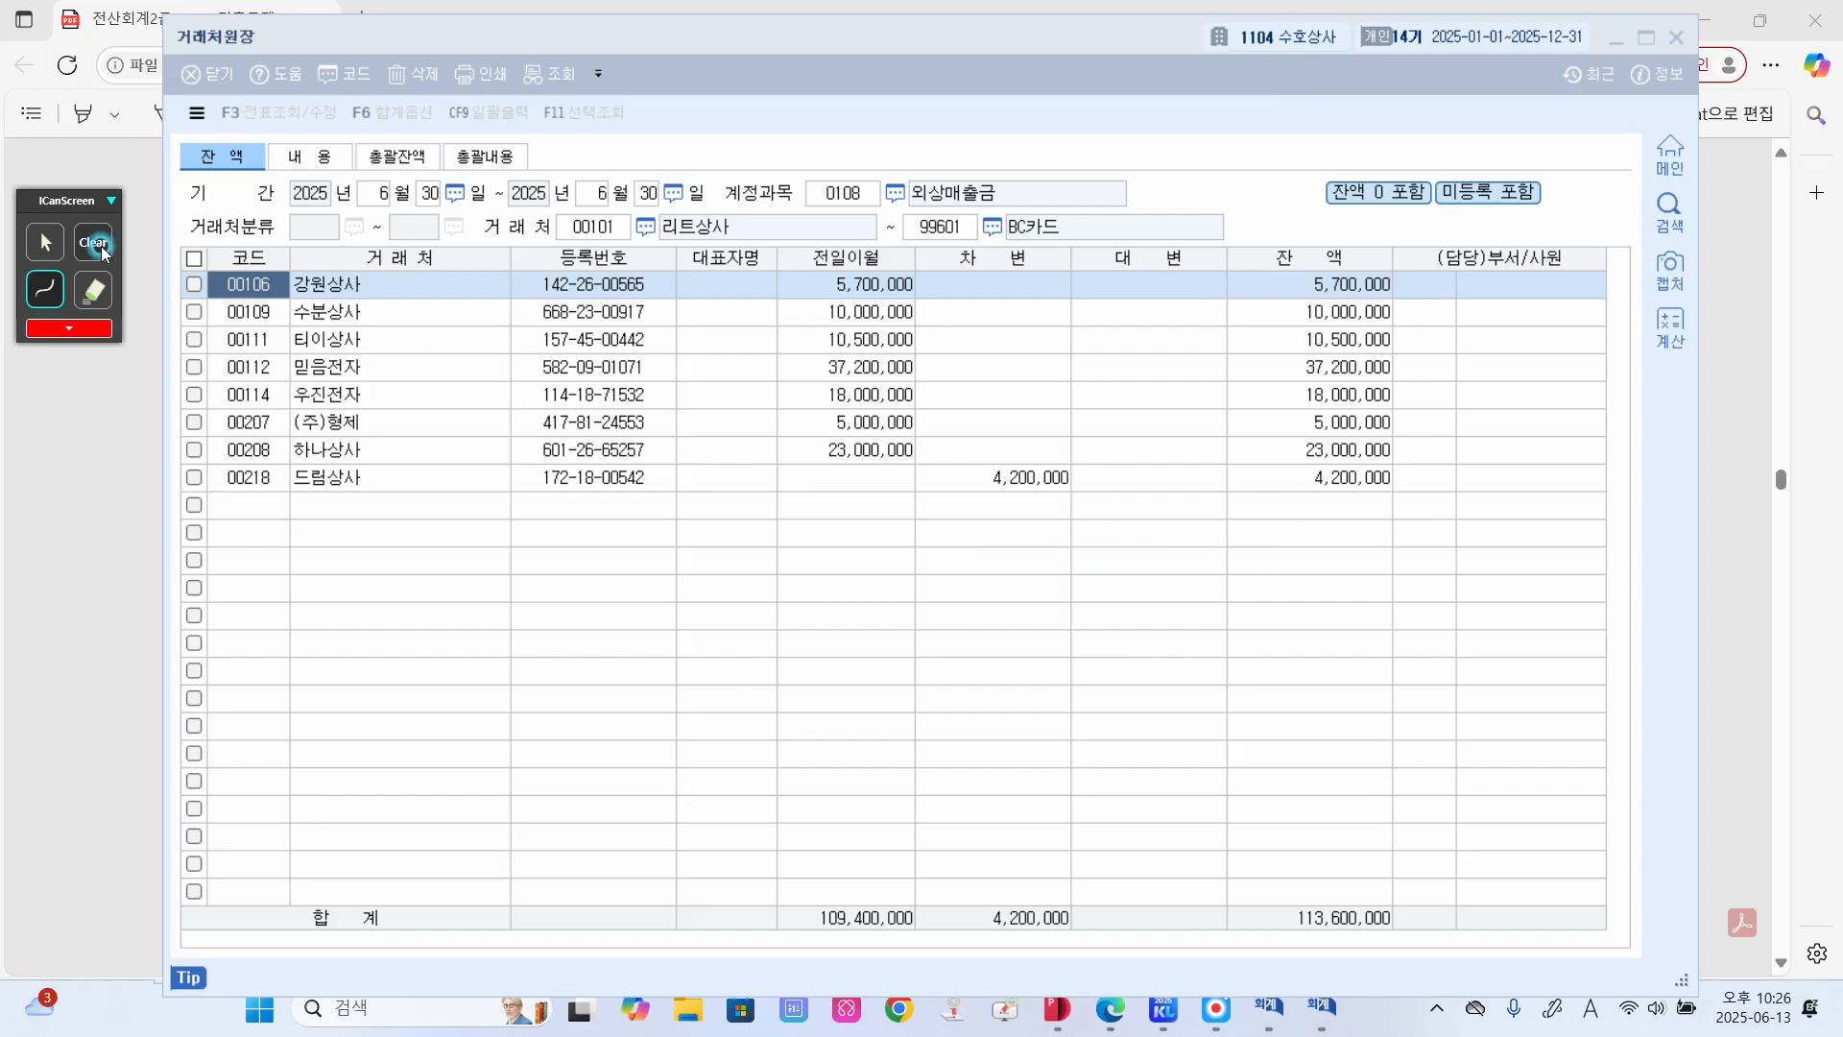
left_click(45, 242)
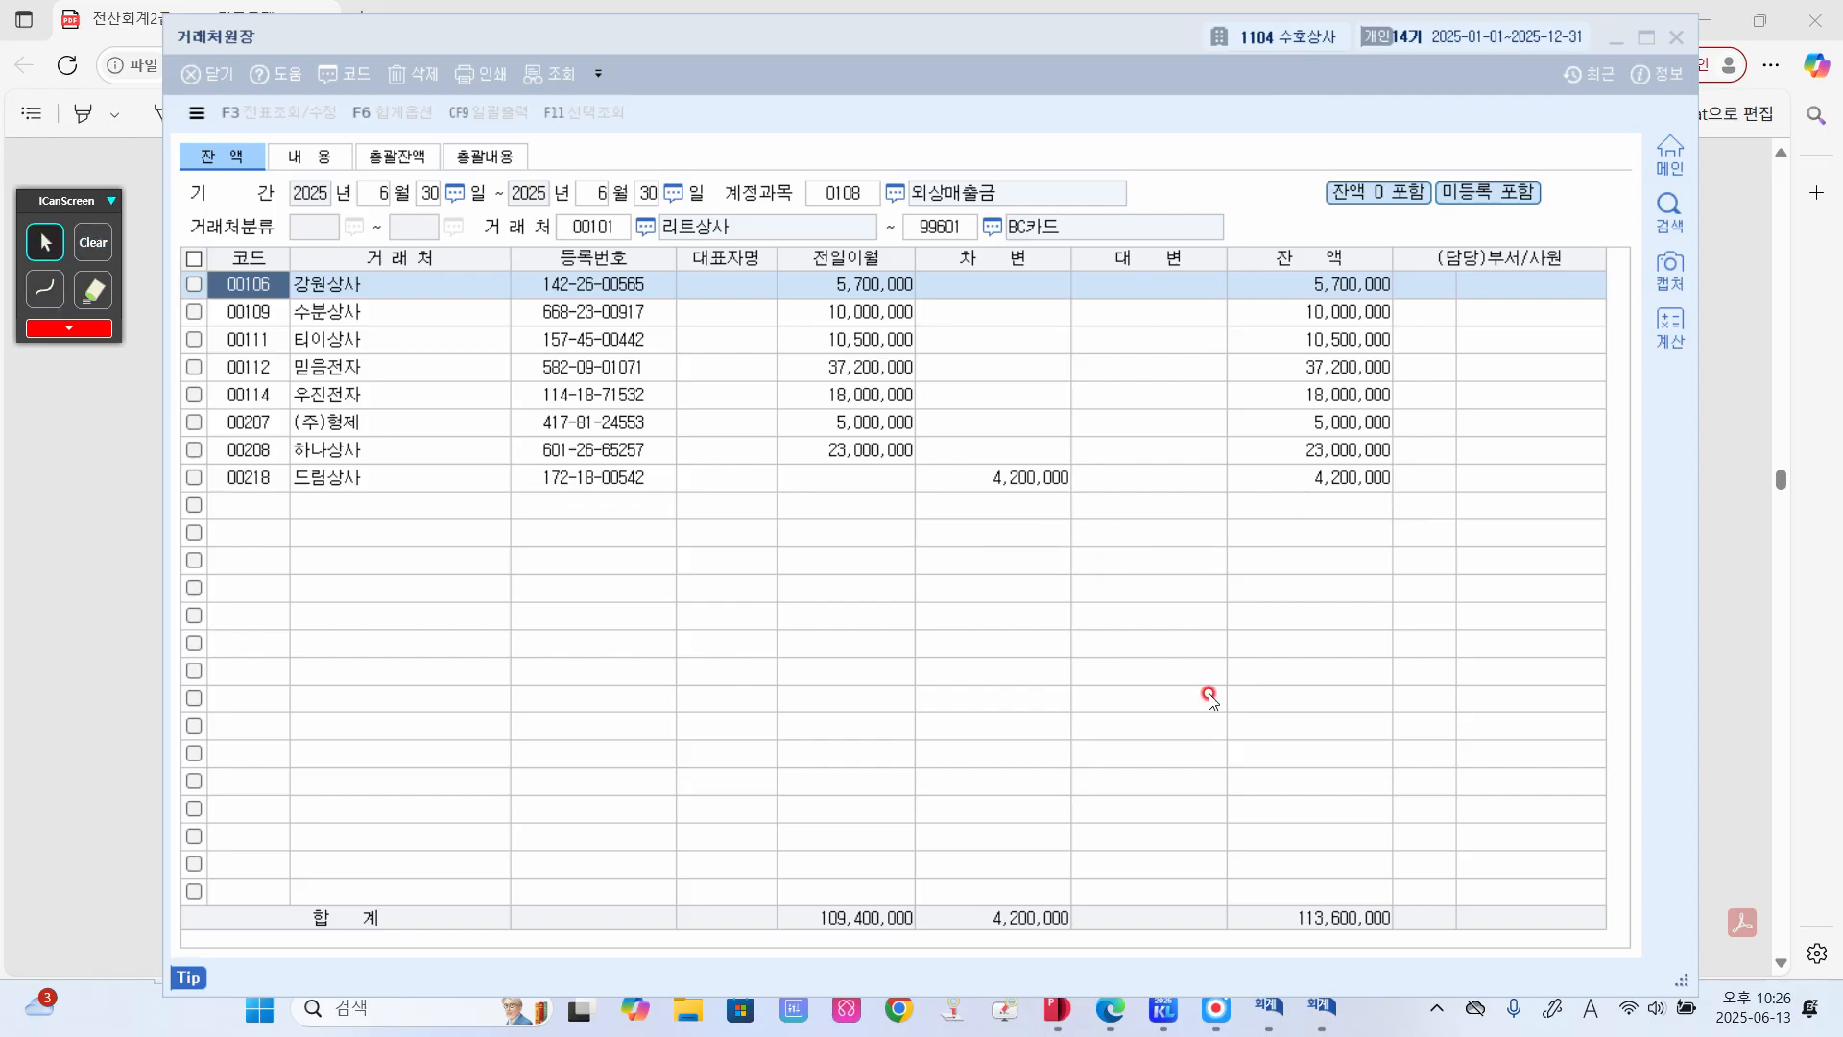
- Open 총계정원장 and look up account 811 복리후생비 by month from January 1 to June 30, 2025
left_click(1163, 1008)
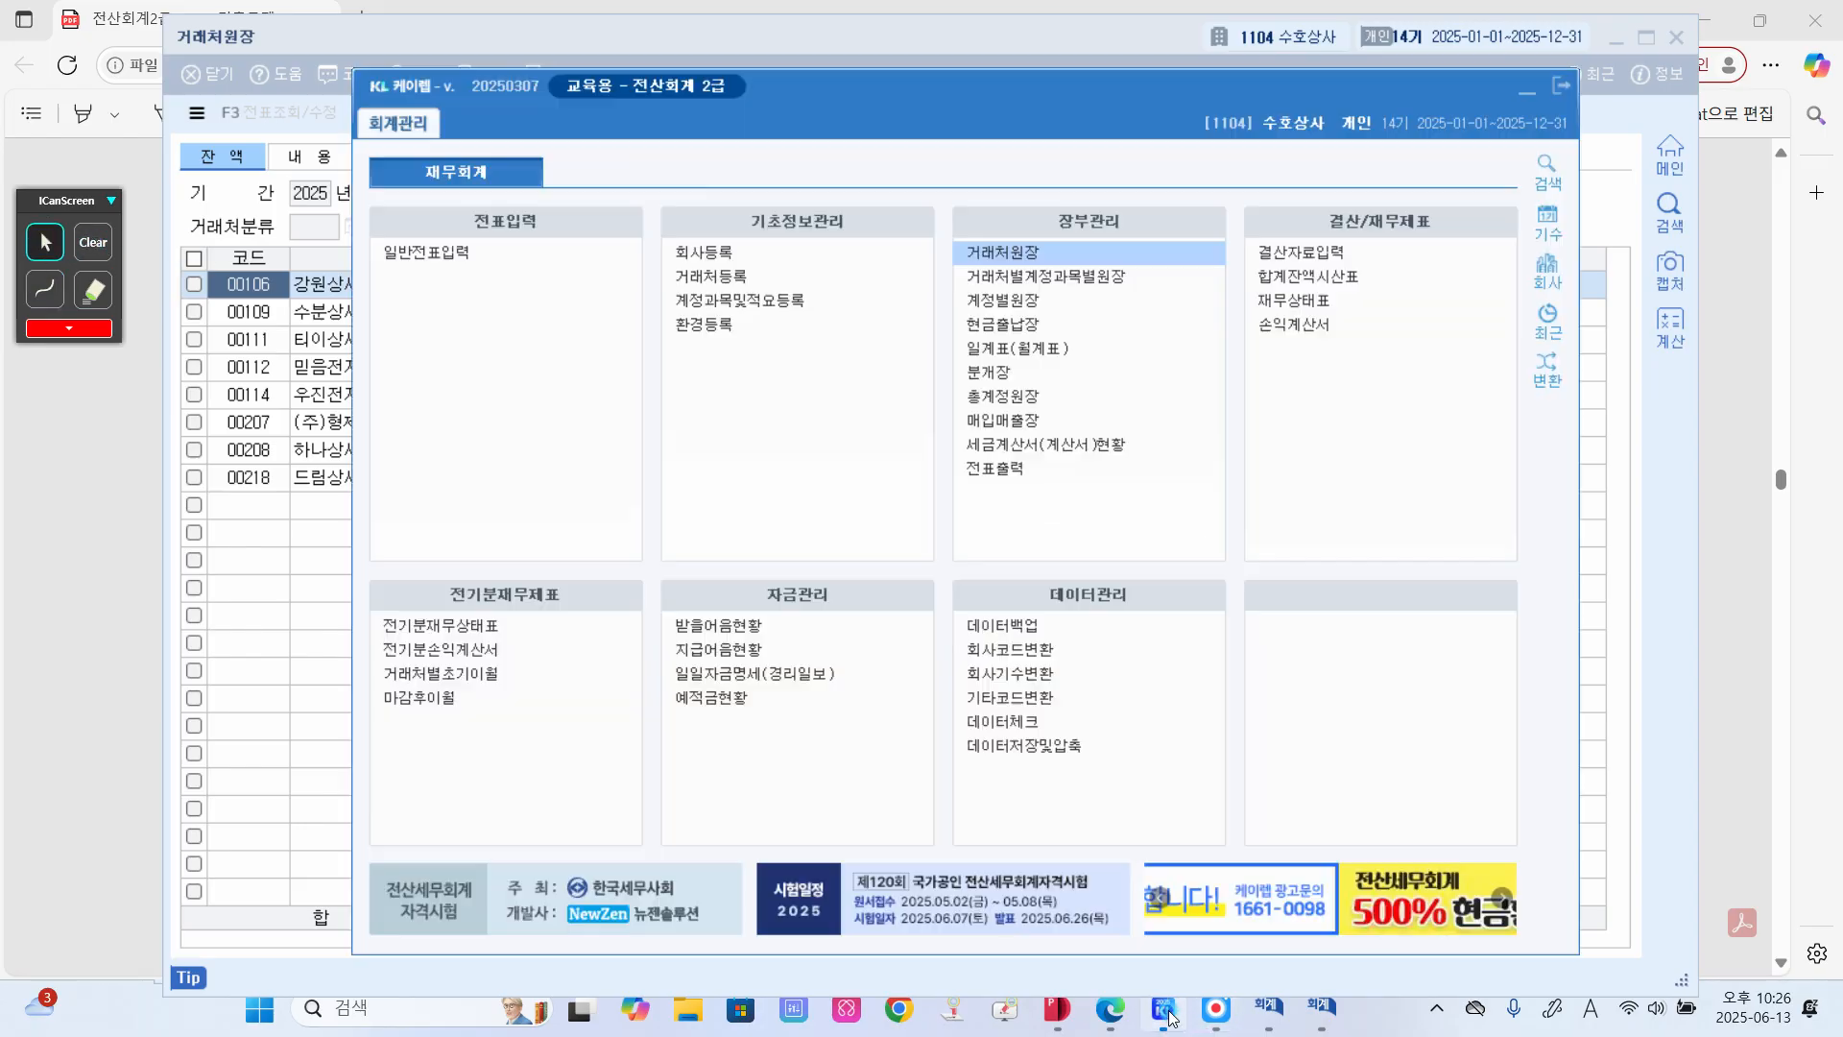
left_click(1028, 397)
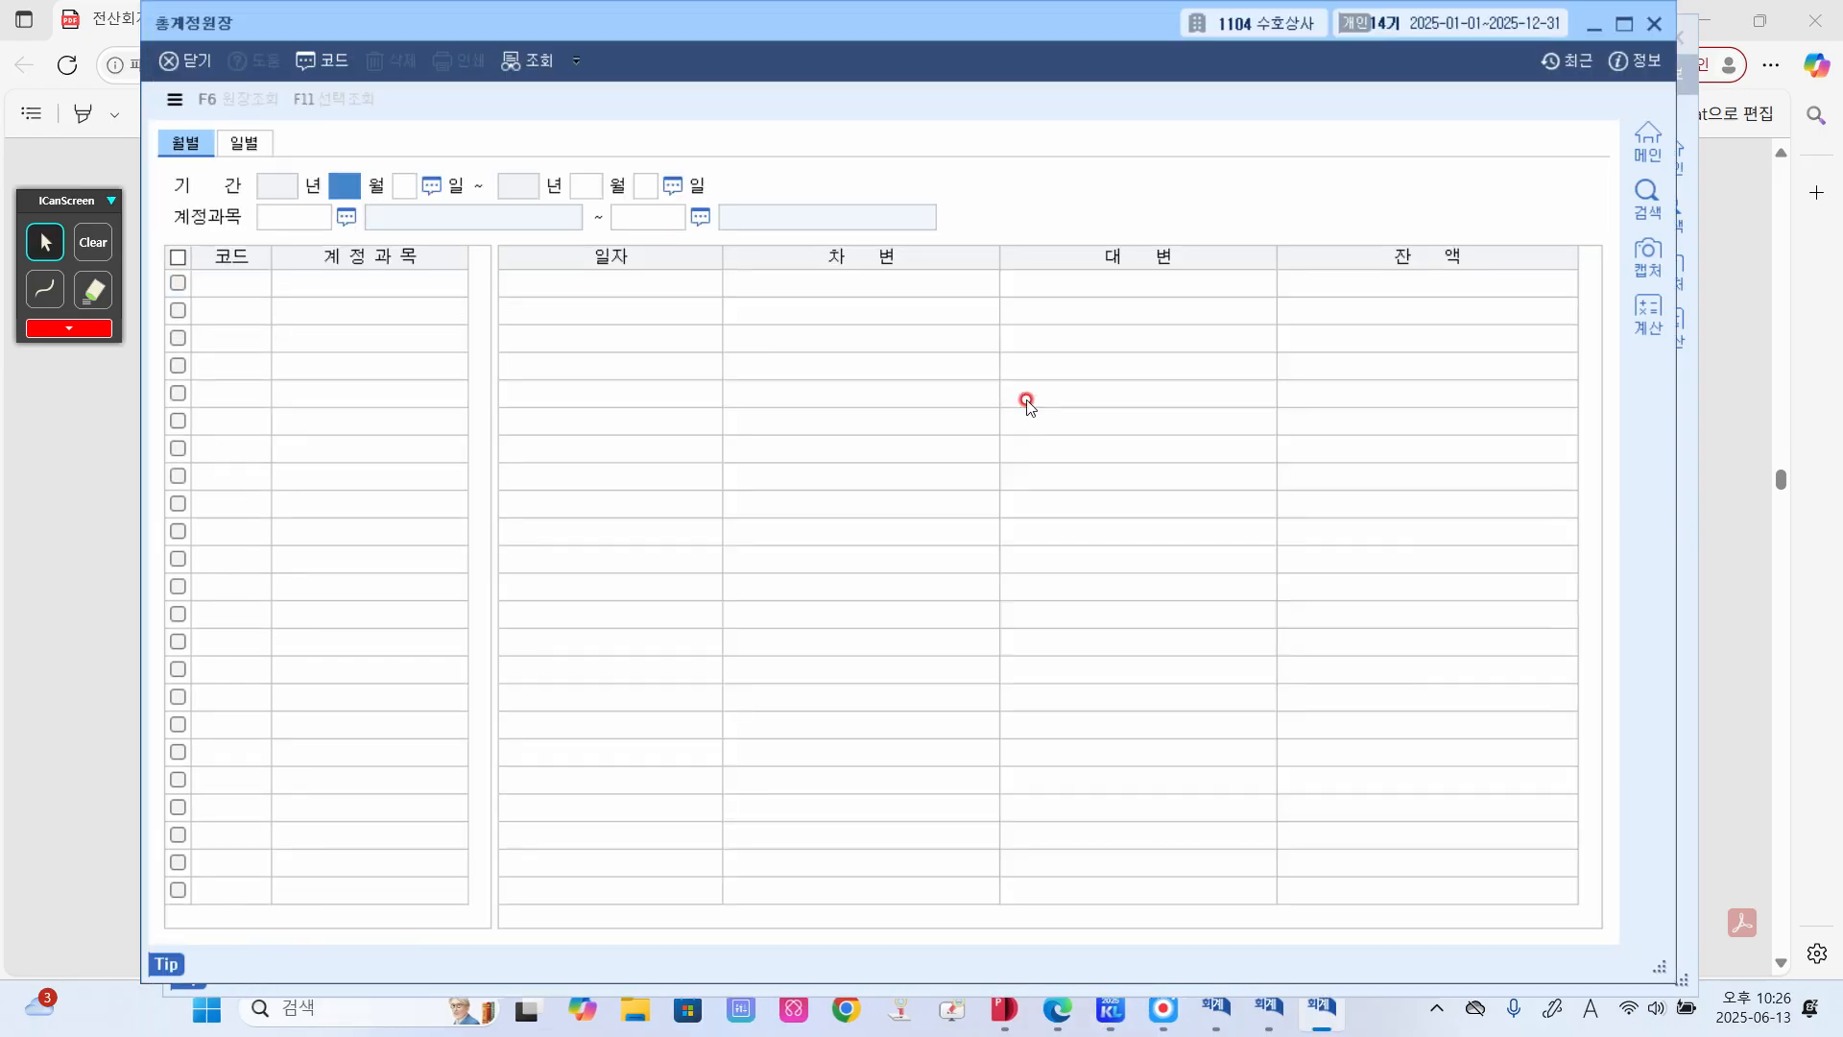
type("010106")
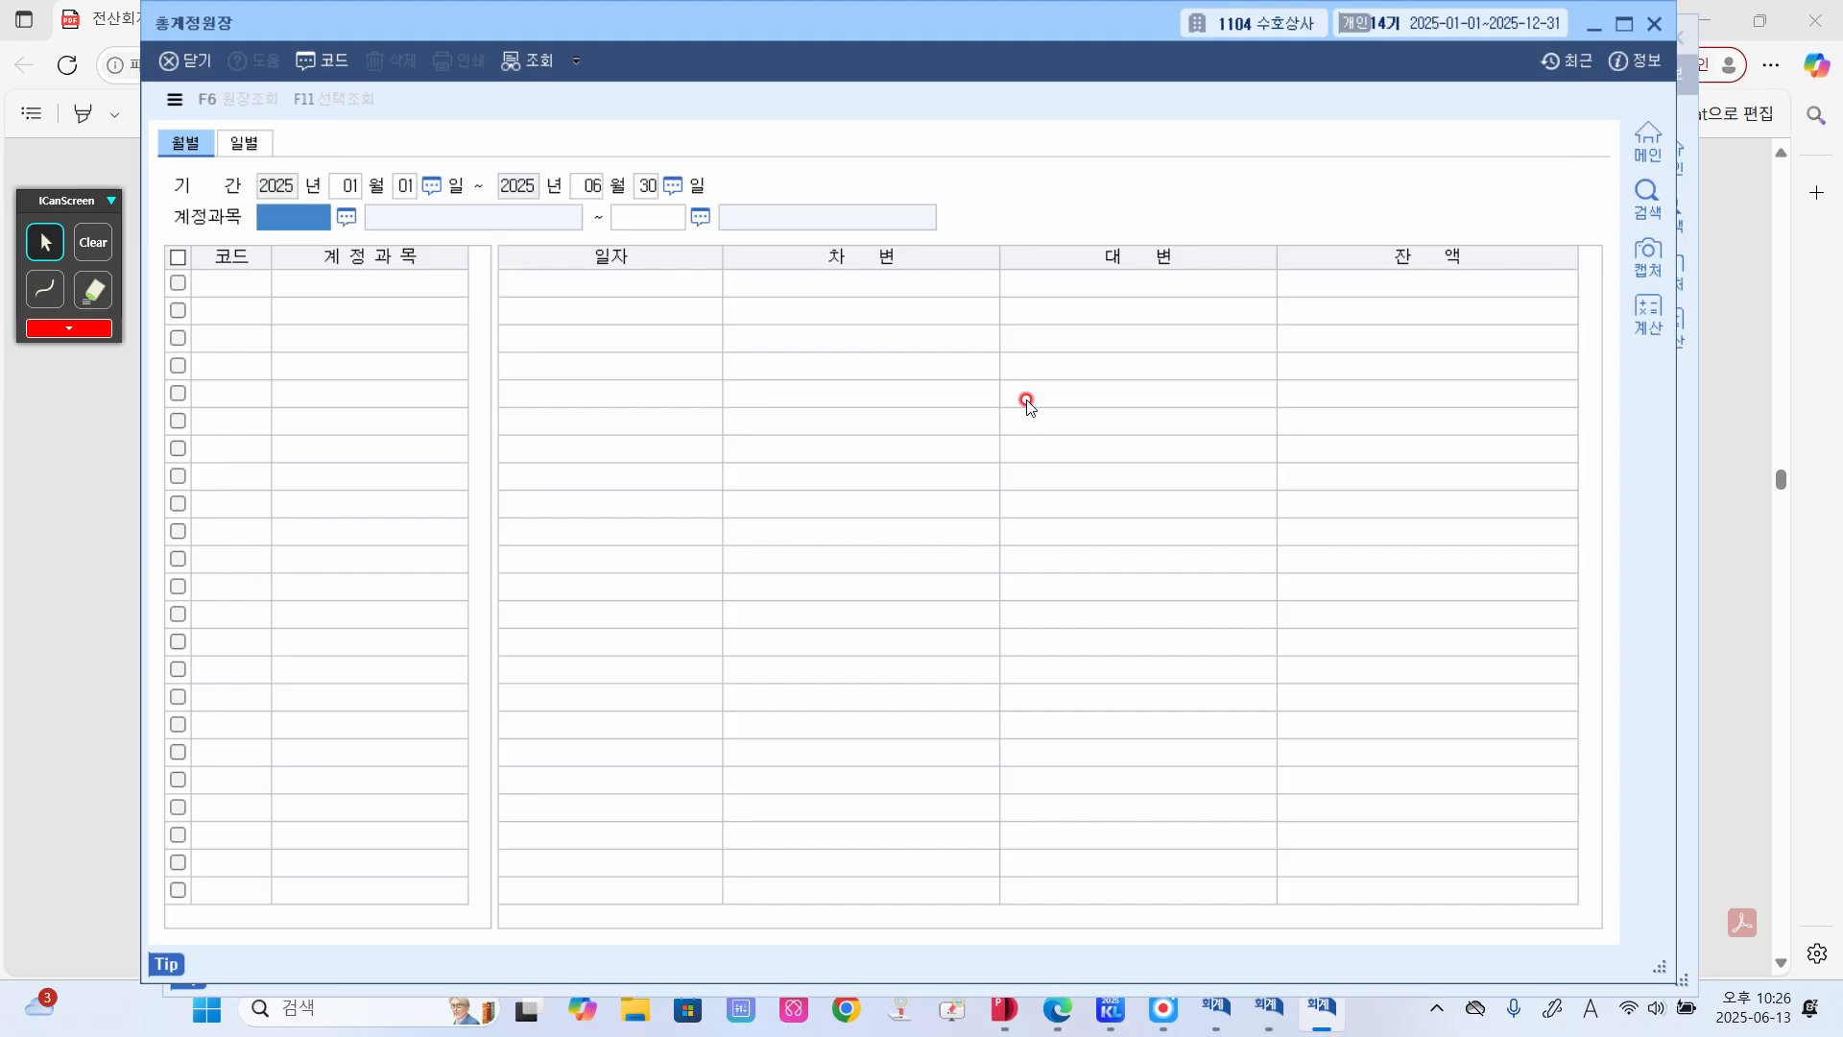
type("300811")
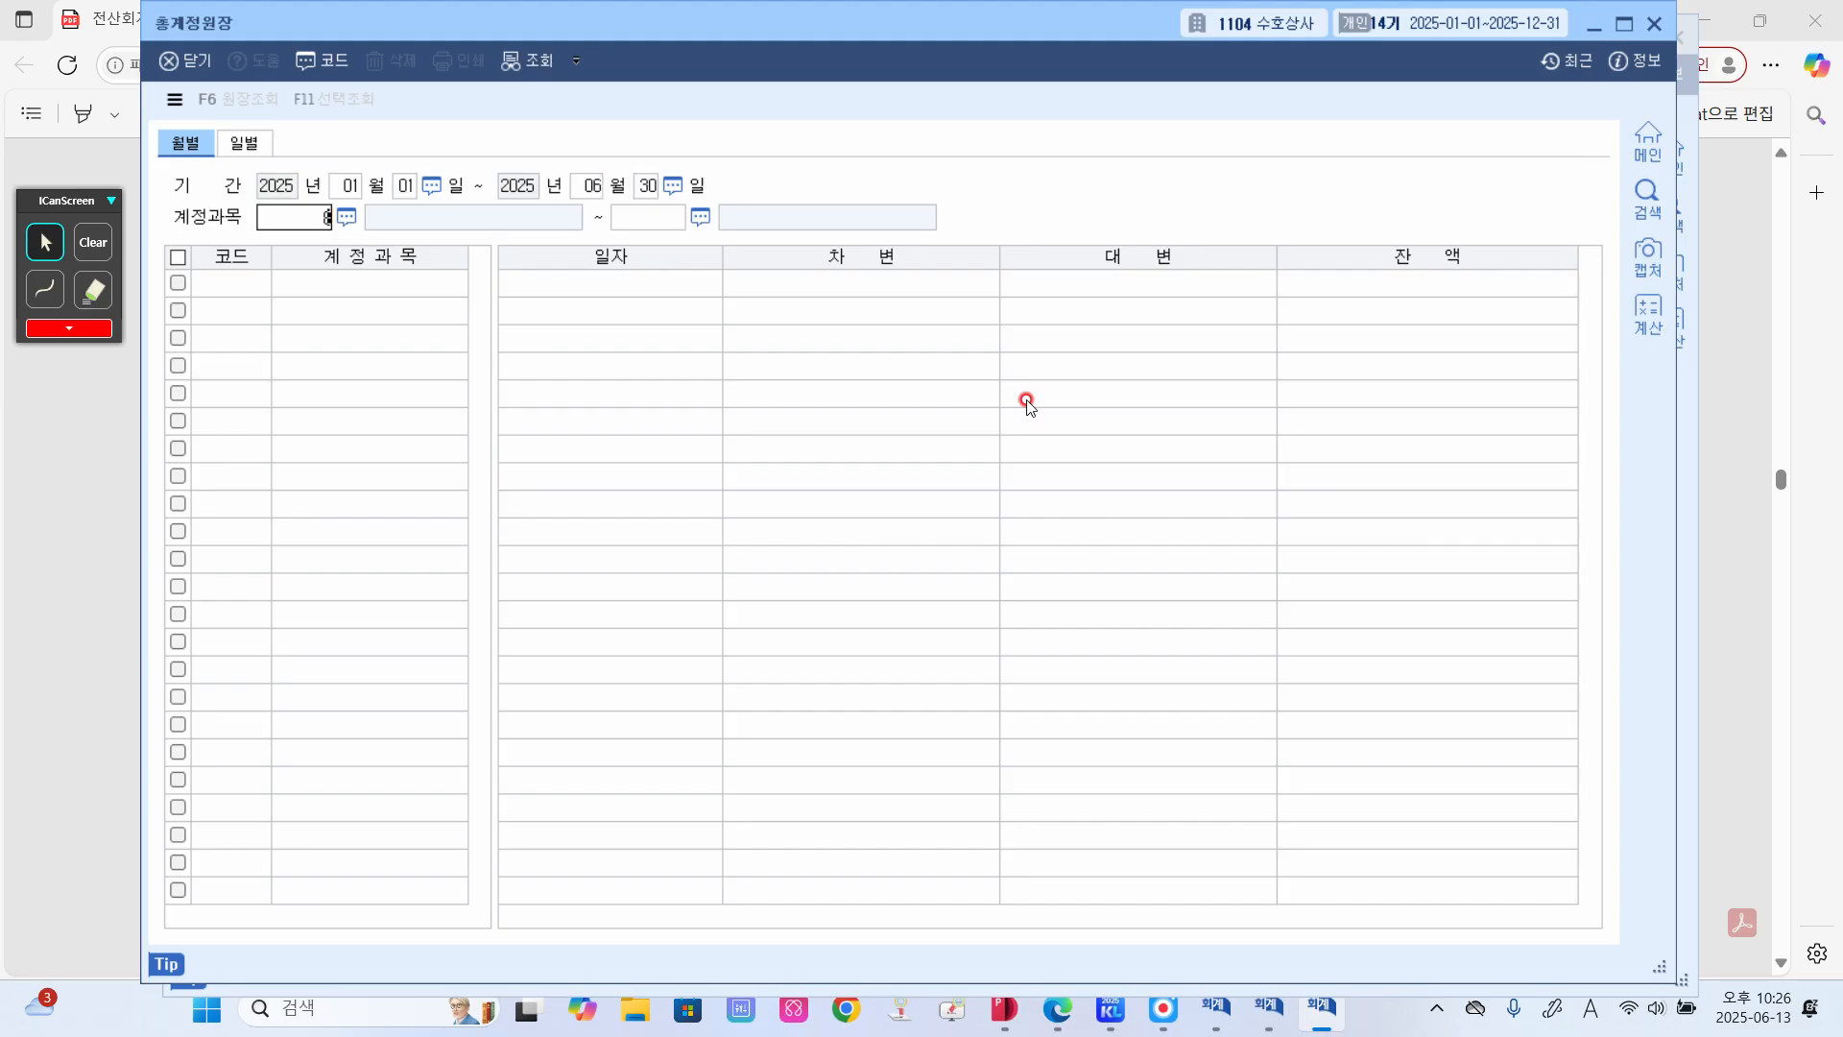
key("Return")
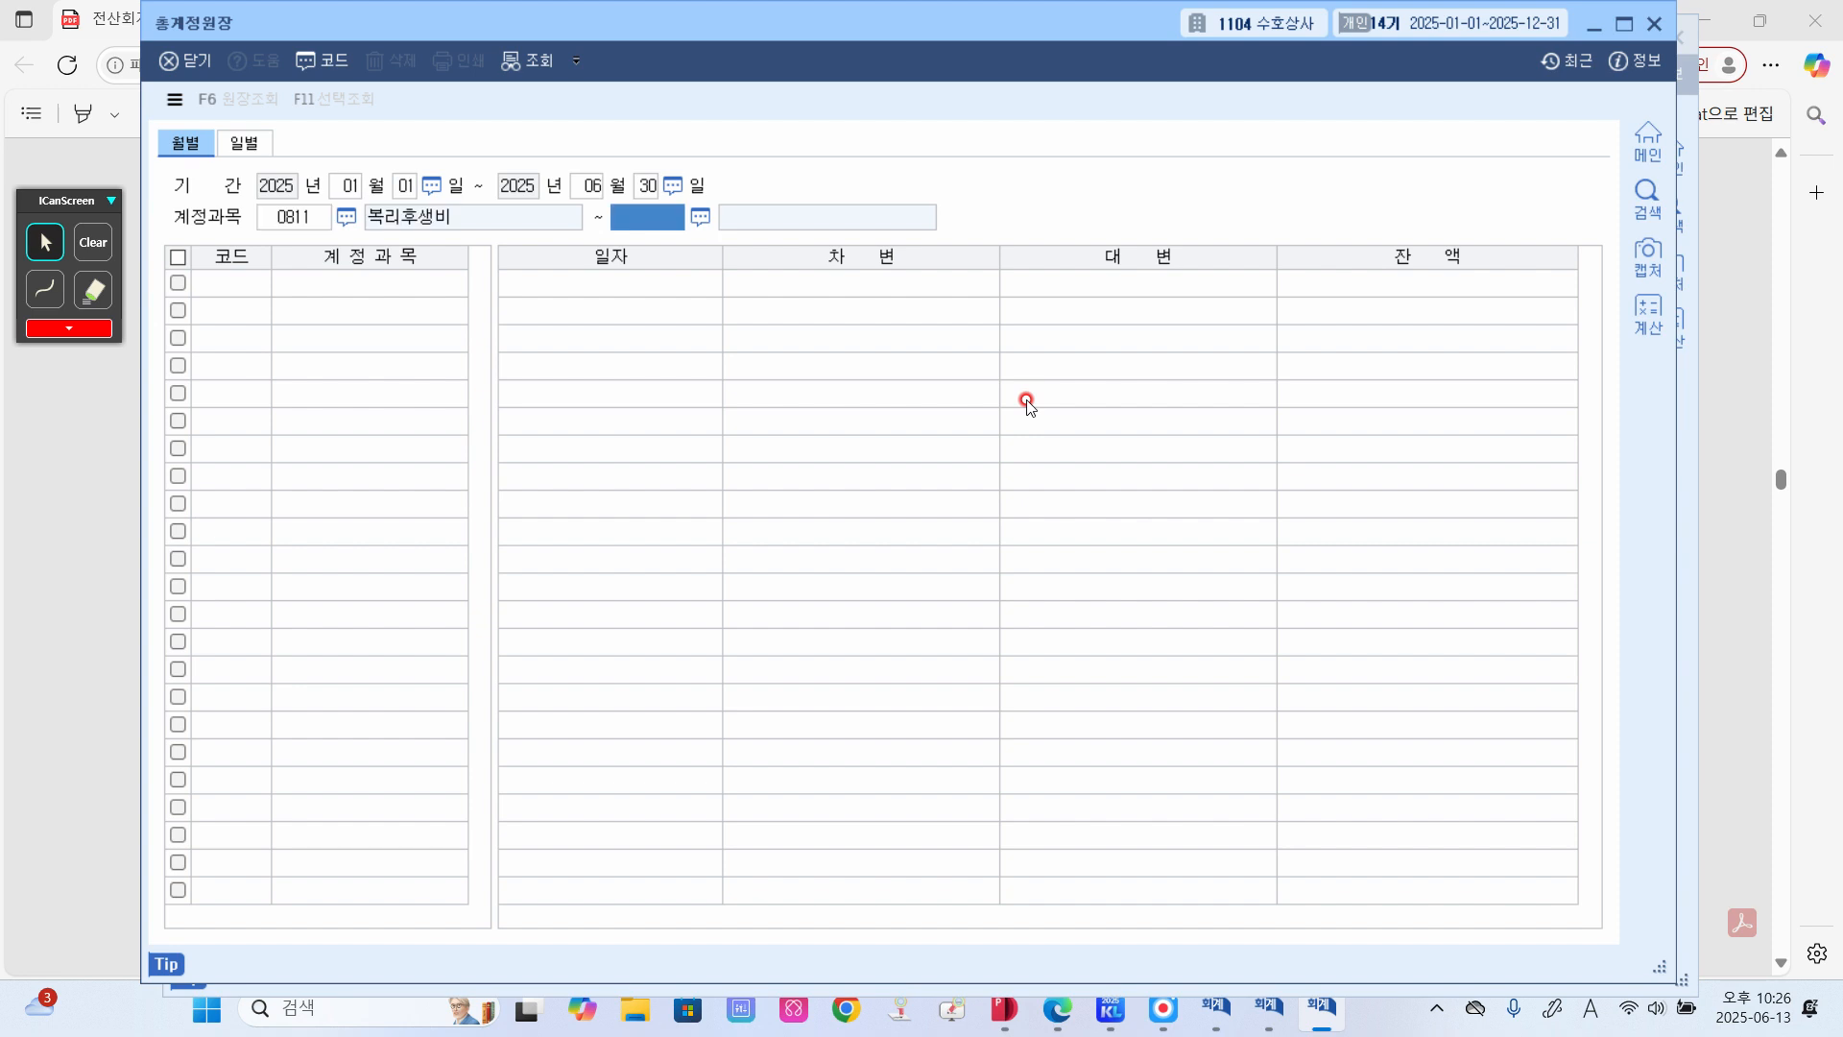
type("811")
key("Return")
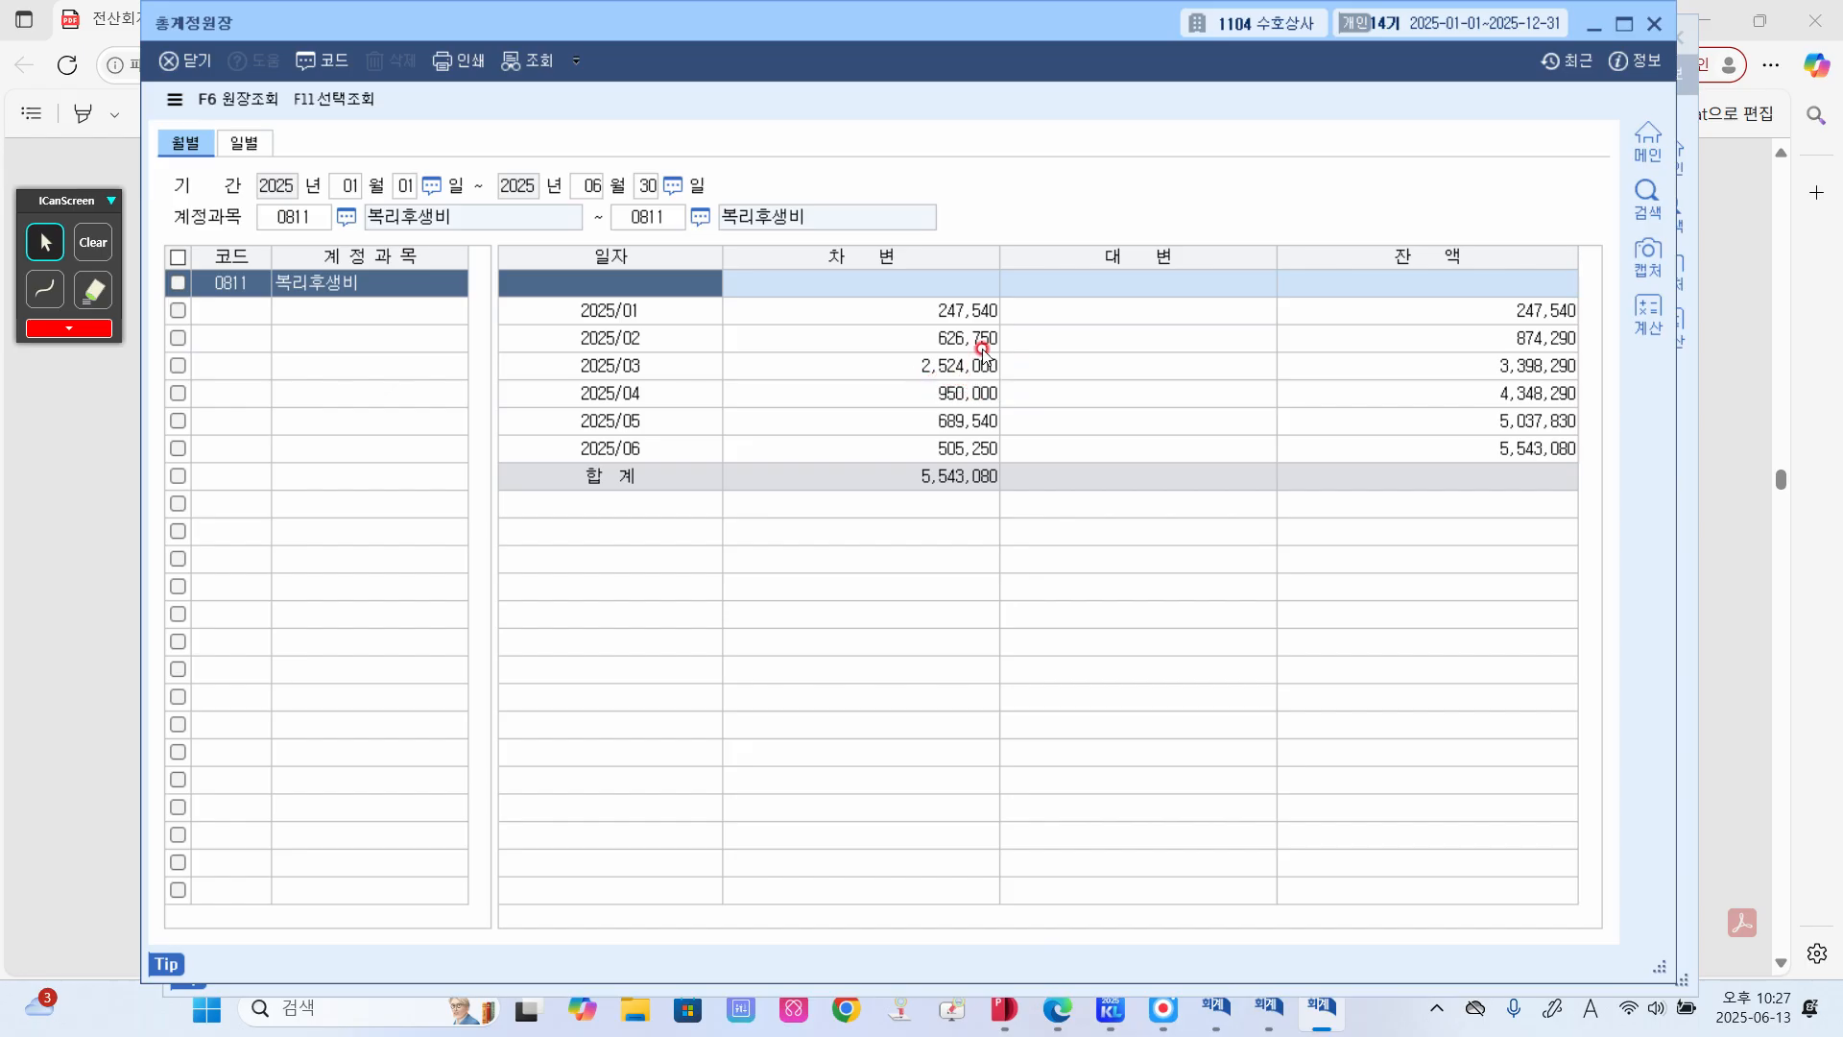
- Handwrite "3월 2.524.000" below the monthly 복리후생비 amounts and clear the annotation
left_click(45, 289)
mouse_move(821, 544)
left_mouse_down()
mouse_move(879, 569)
mouse_move(1100, 557)
mouse_move(1083, 555)
left_mouse_up()
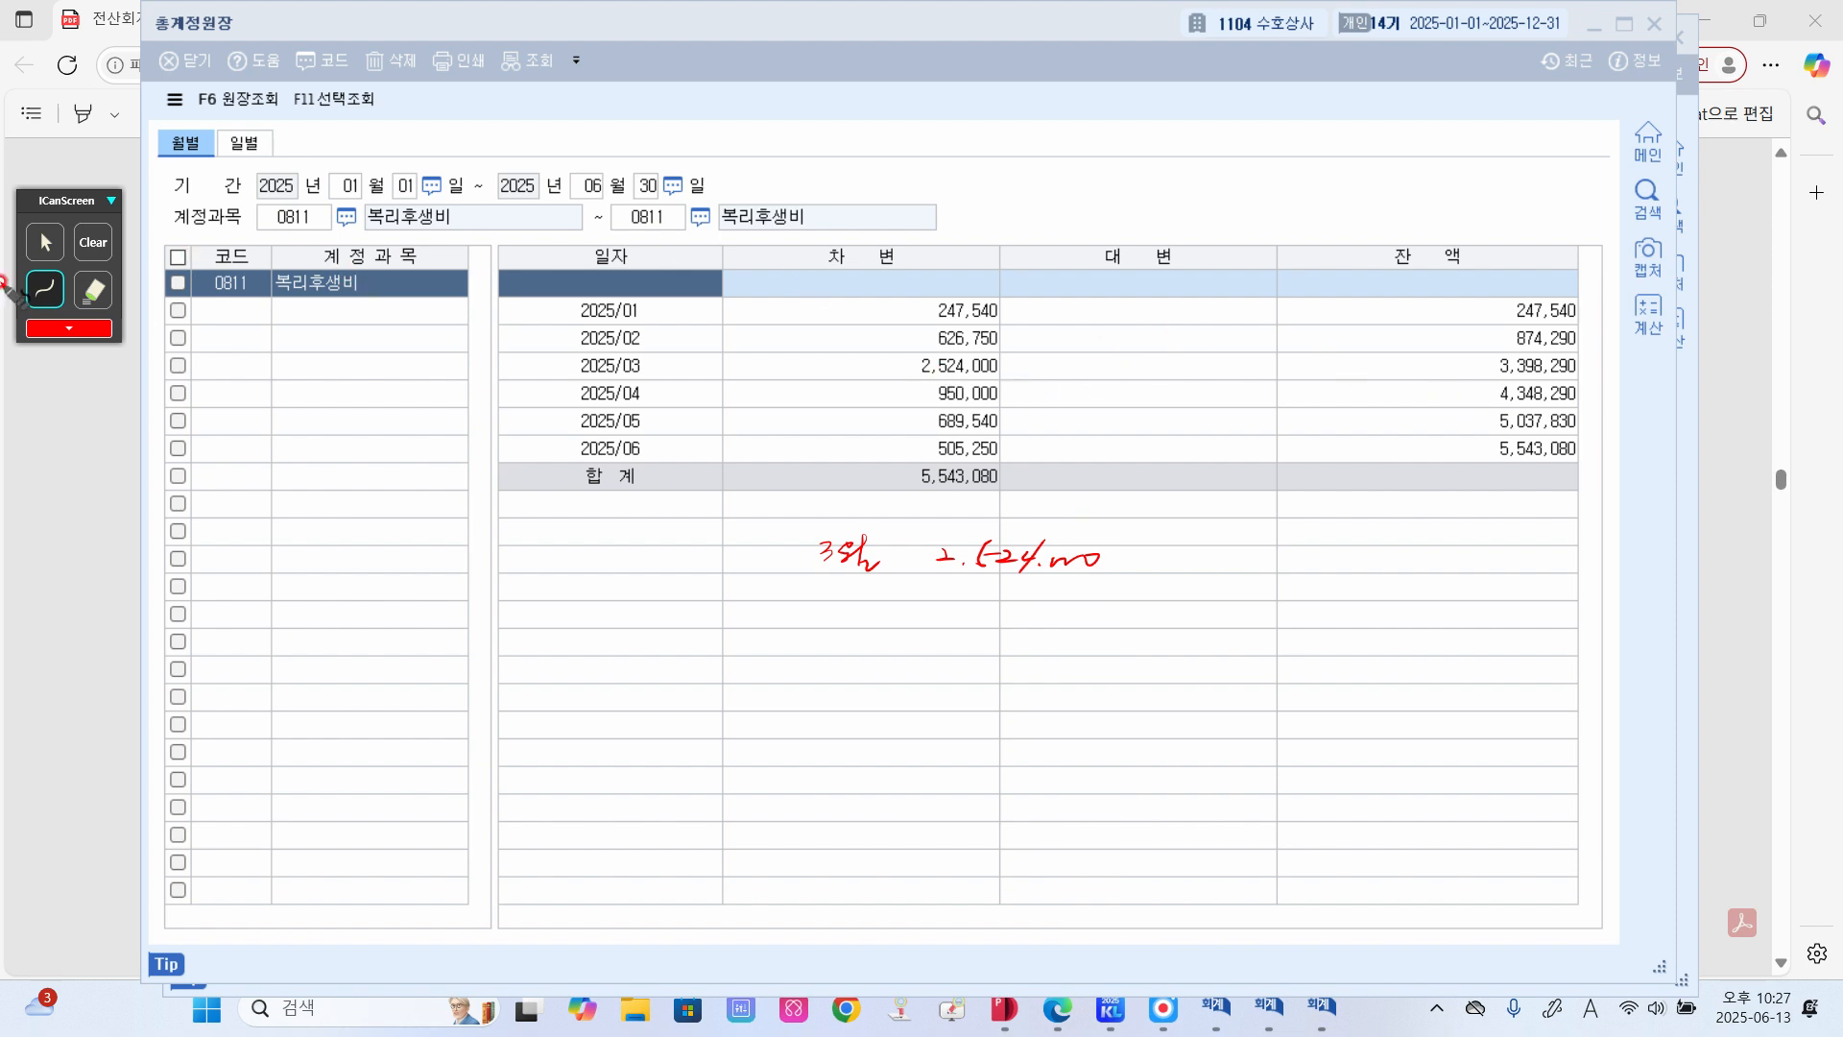
left_click(93, 243)
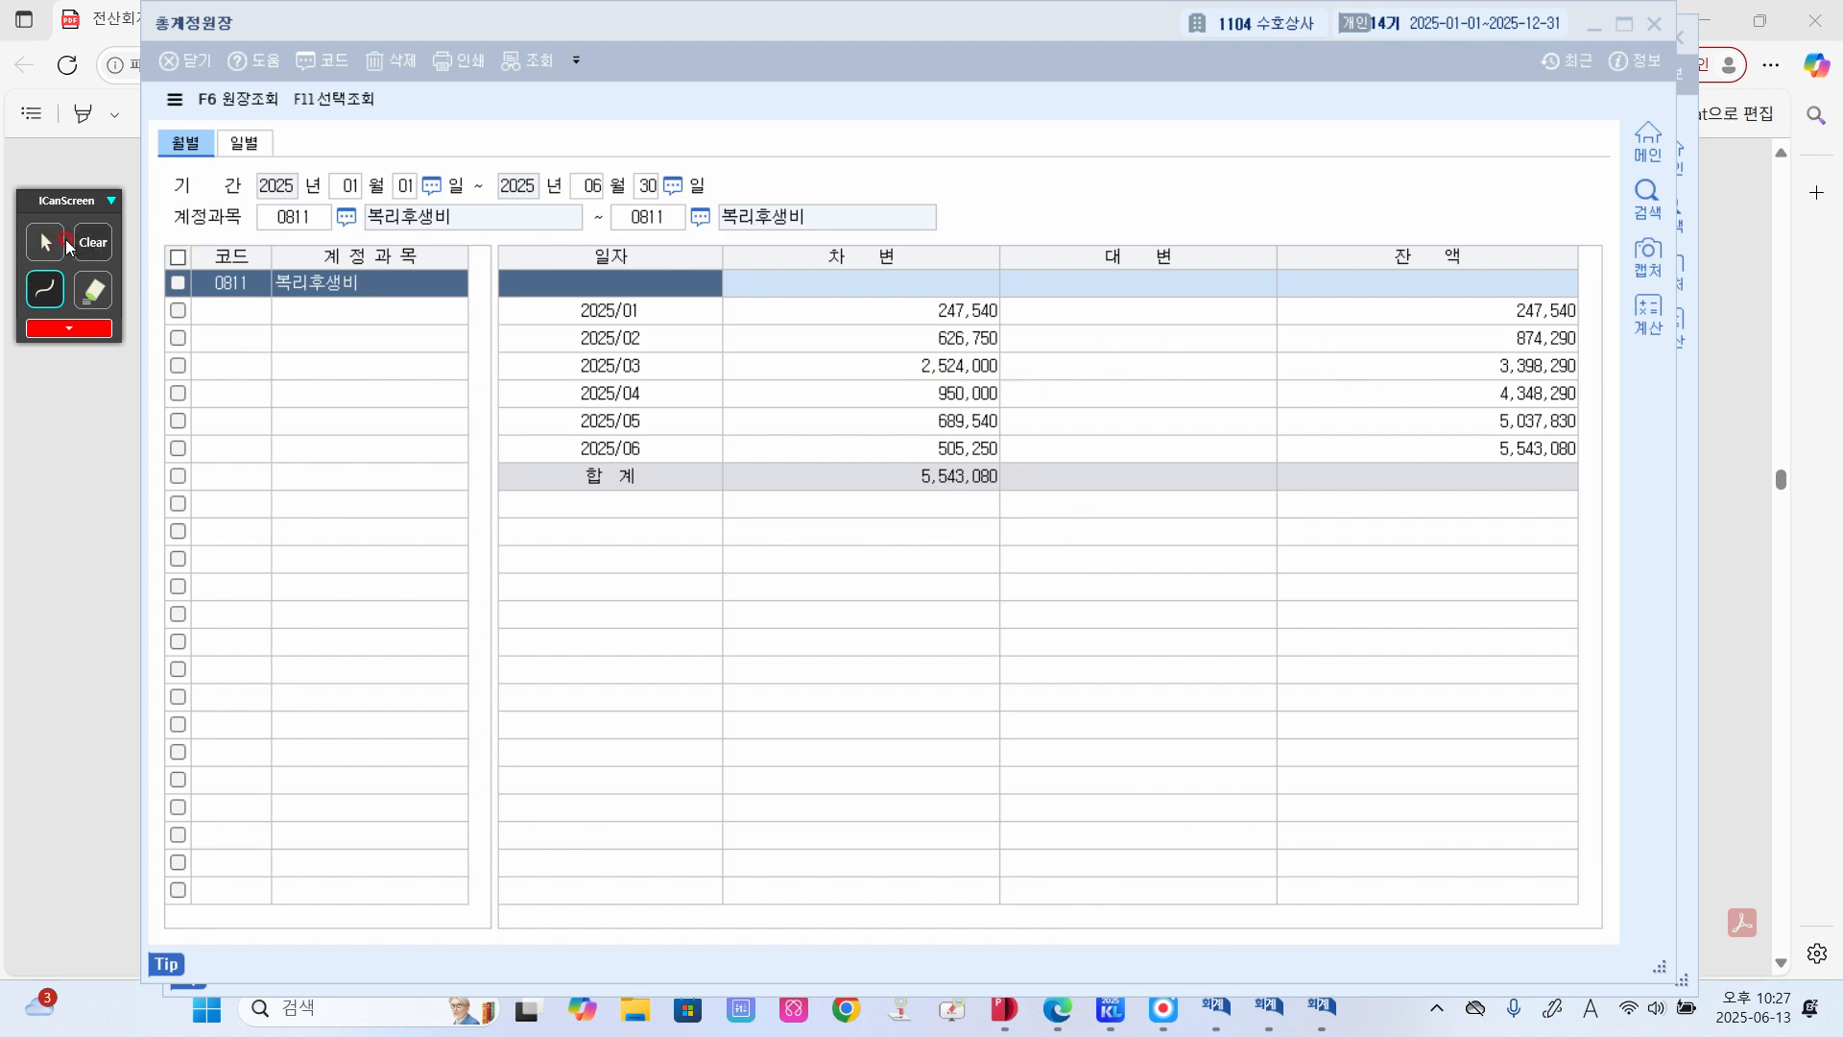
left_click(45, 242)
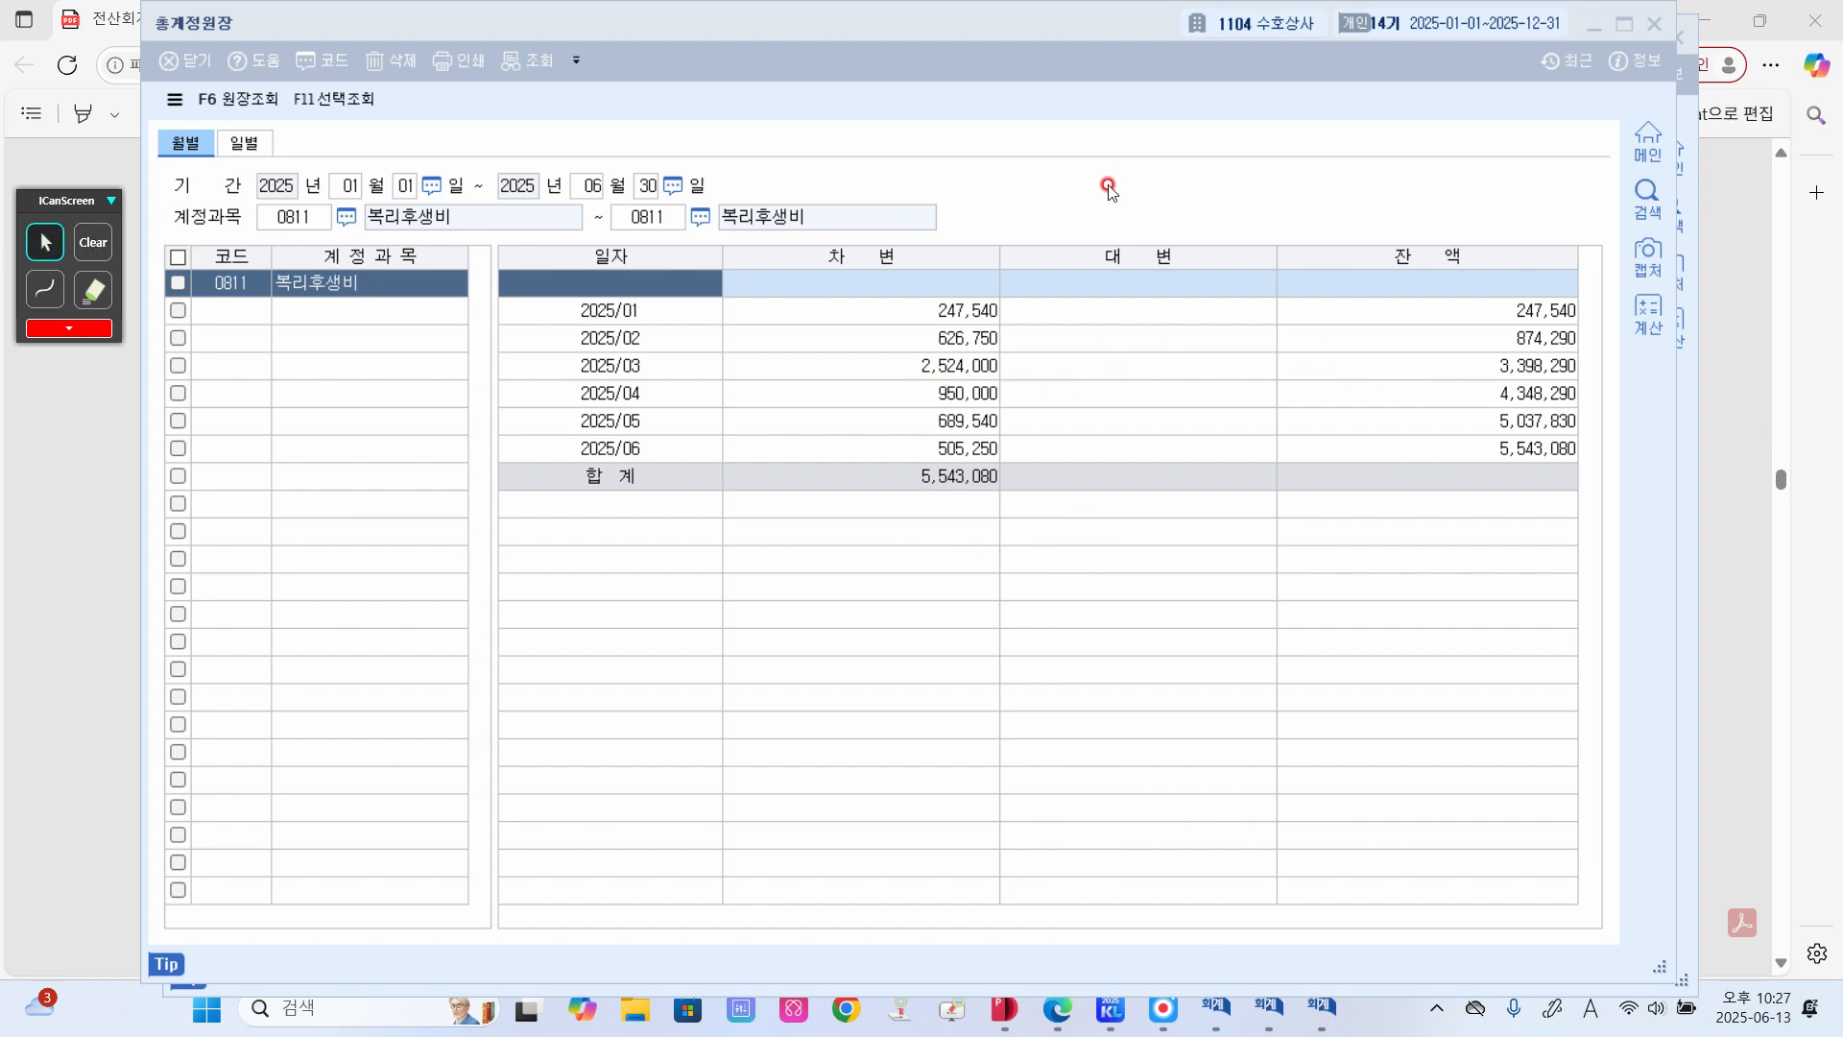
- Close 총계정원장 and open 재무상태표 for June 2025
left_click(1652, 23)
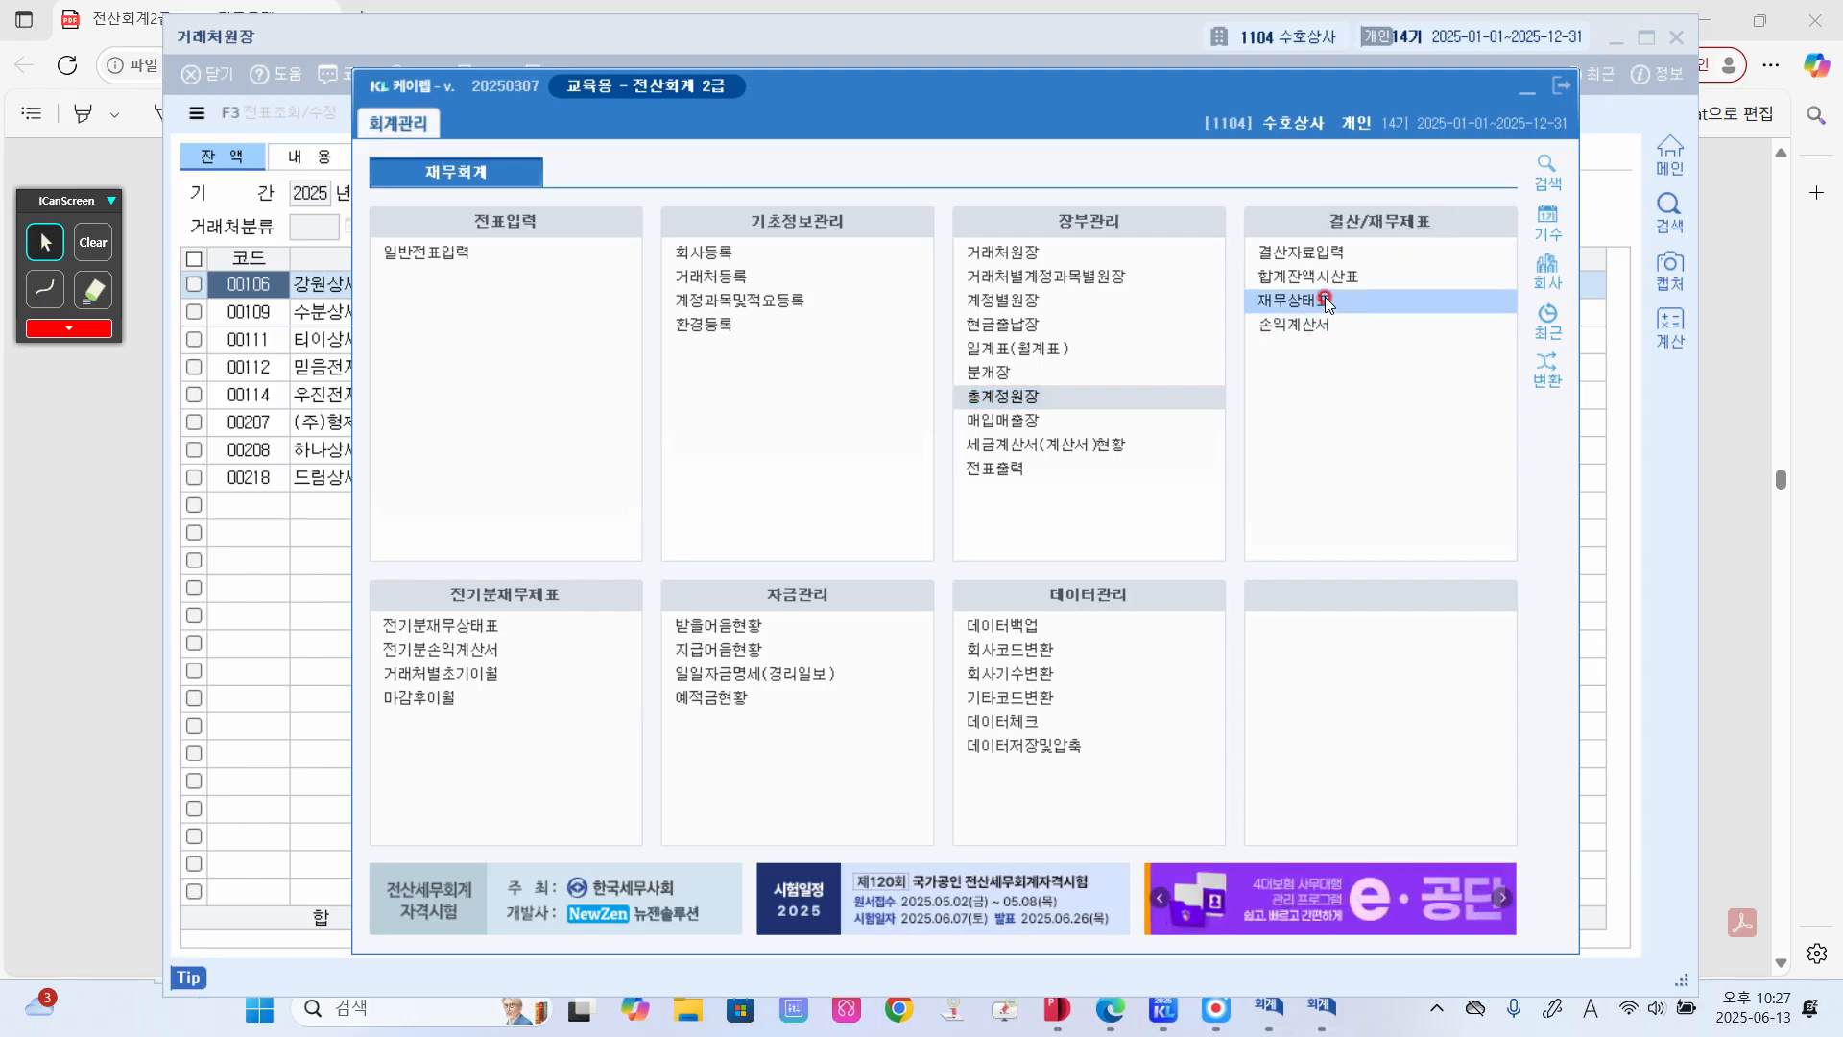
left_click(1325, 299)
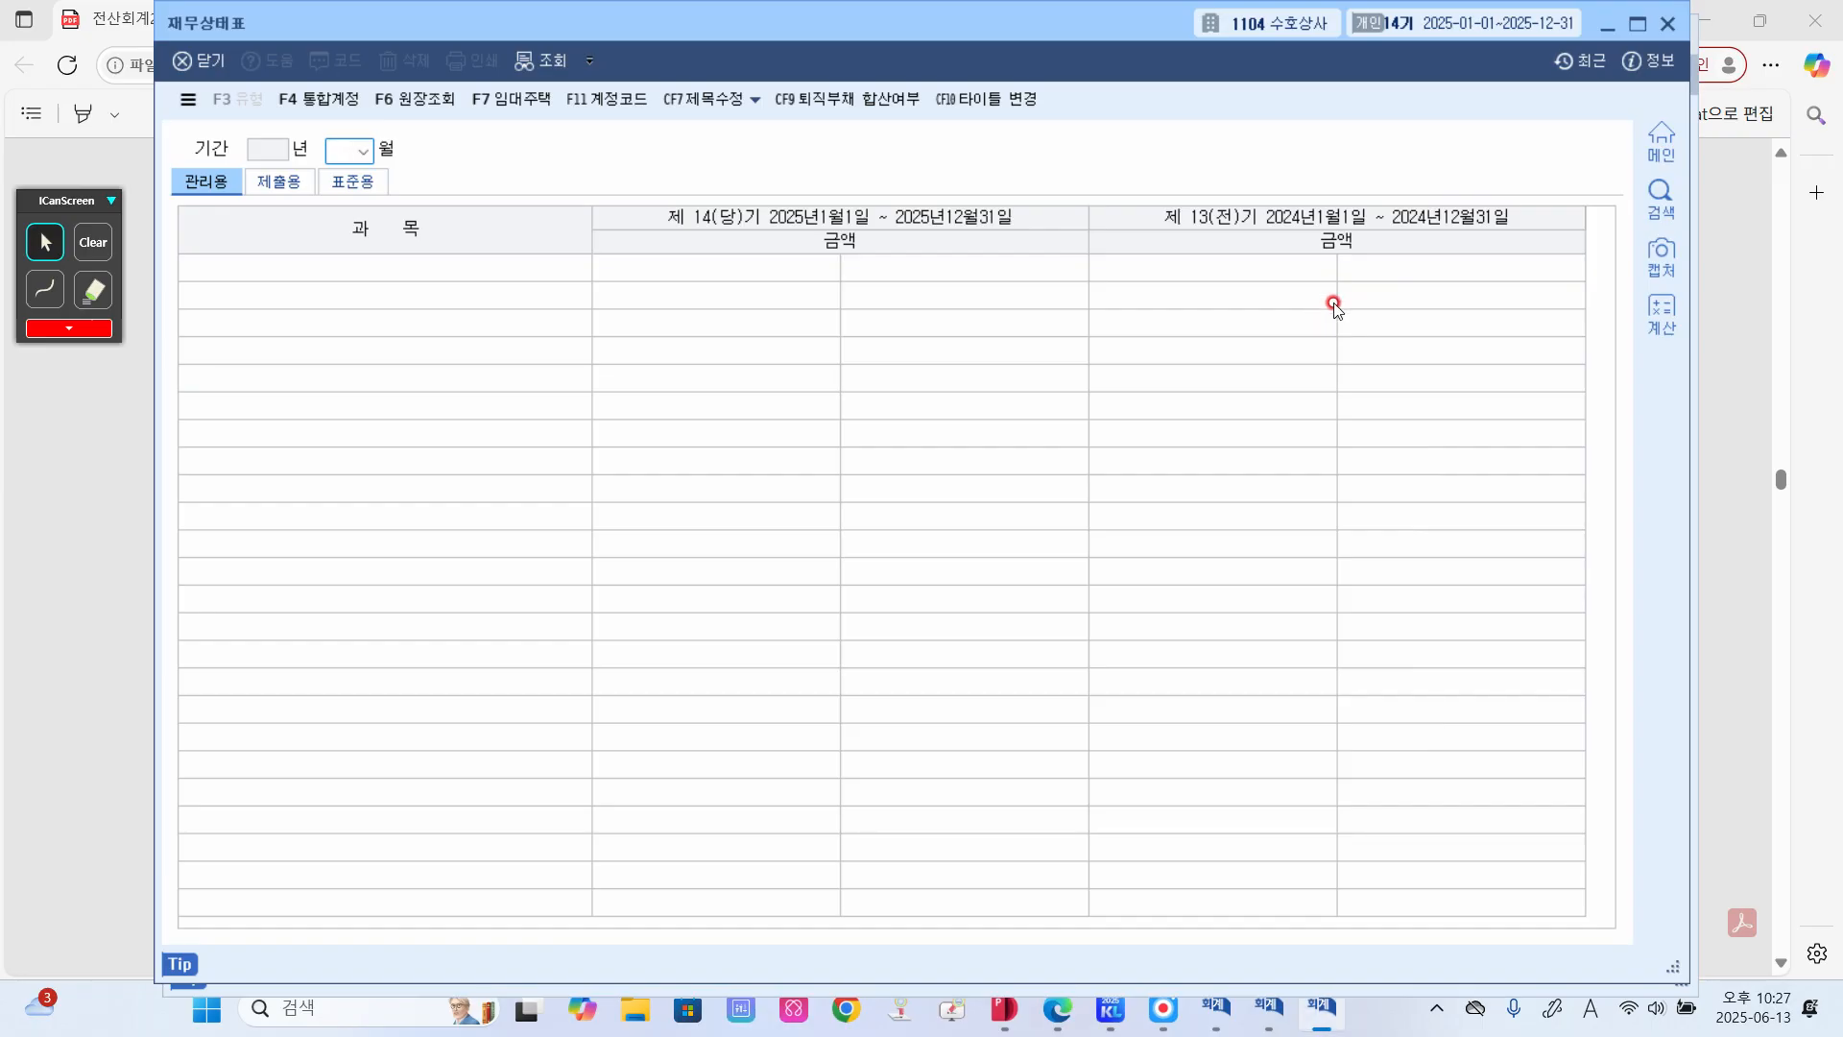
type("6")
key("Return")
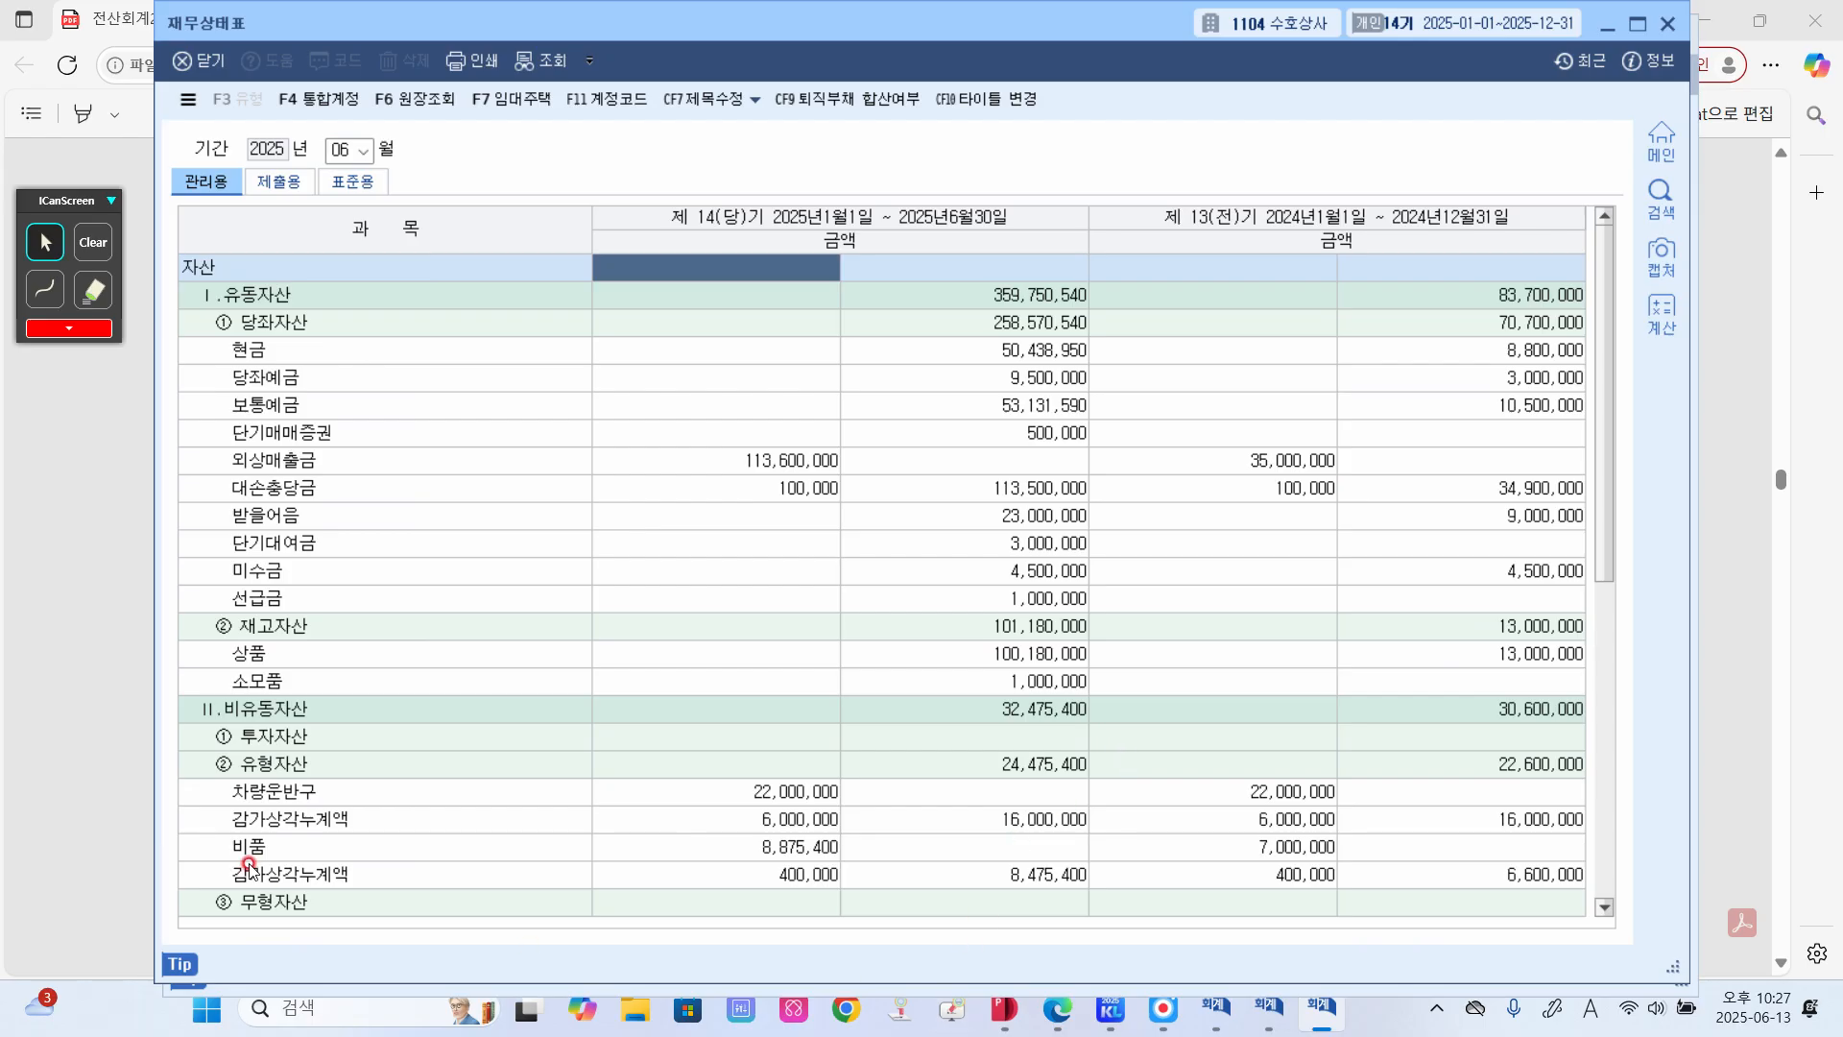
- Examine the current-period 차량운반구 cost, its 감가상각누계액 and the resulting book value in 재무상태표
left_click(334, 791)
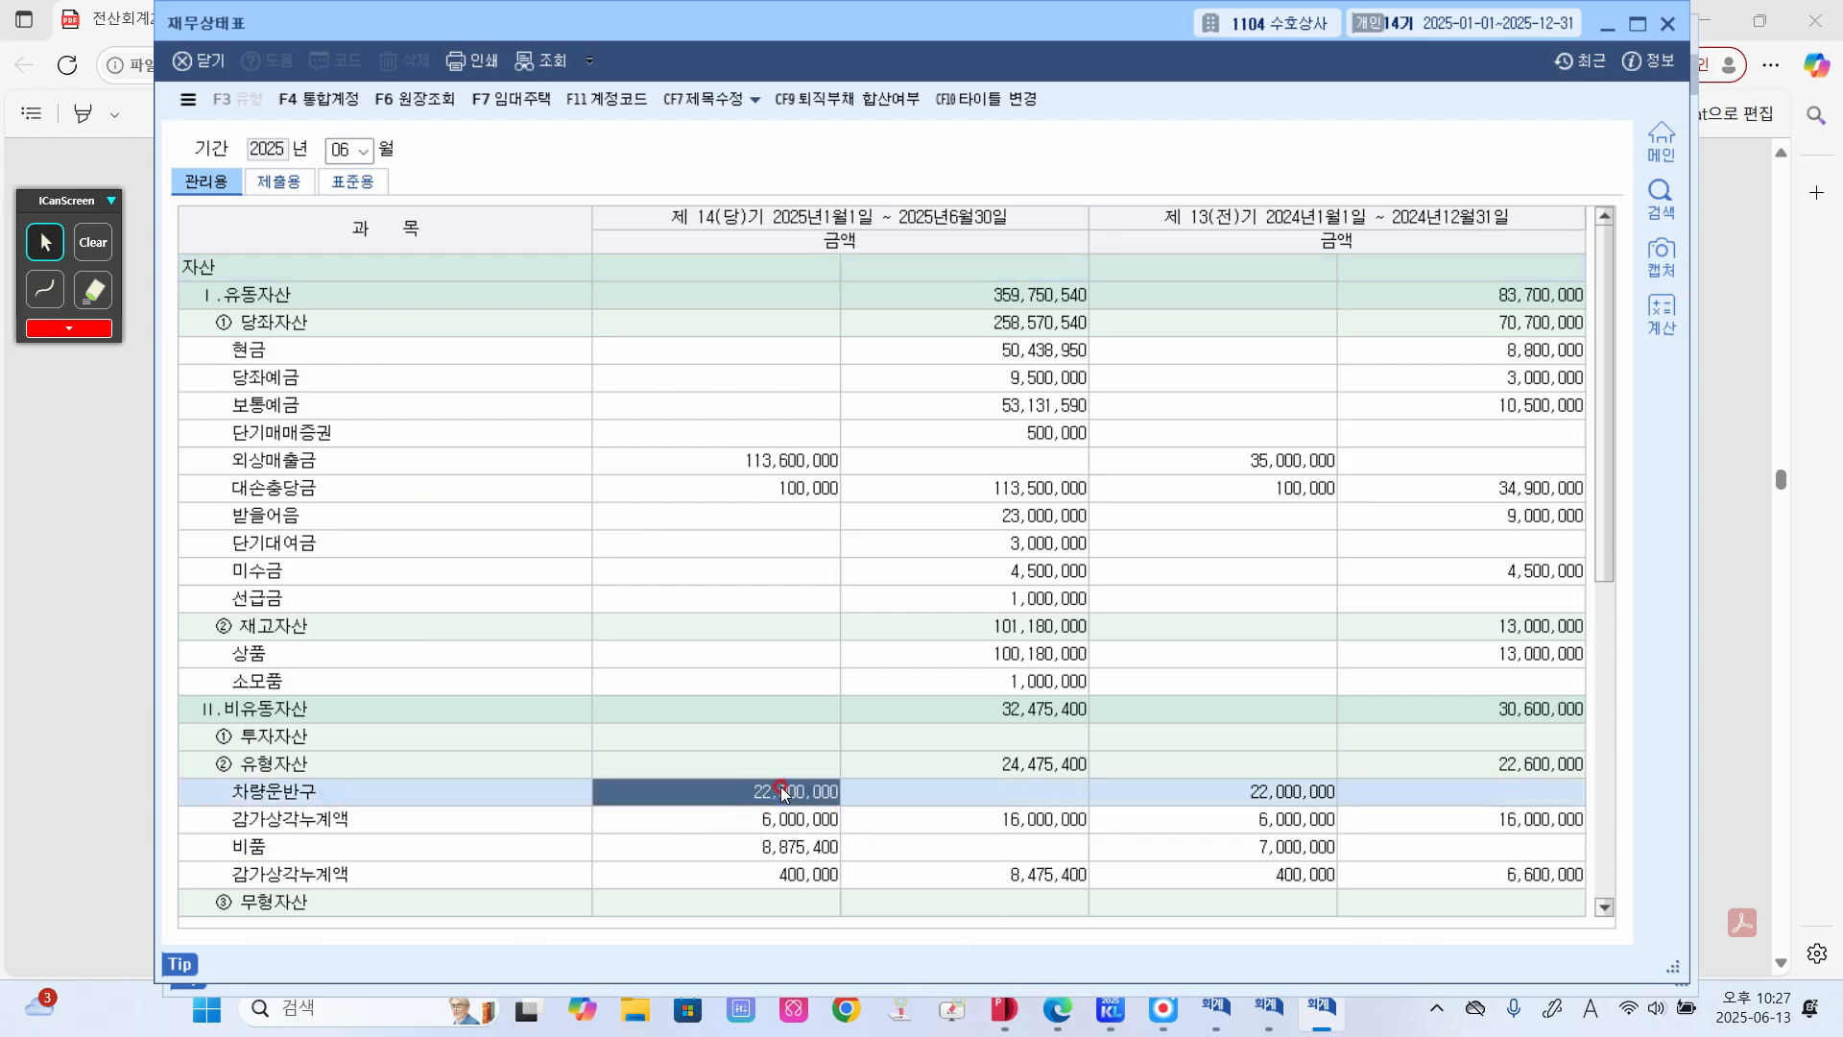
left_click(765, 821)
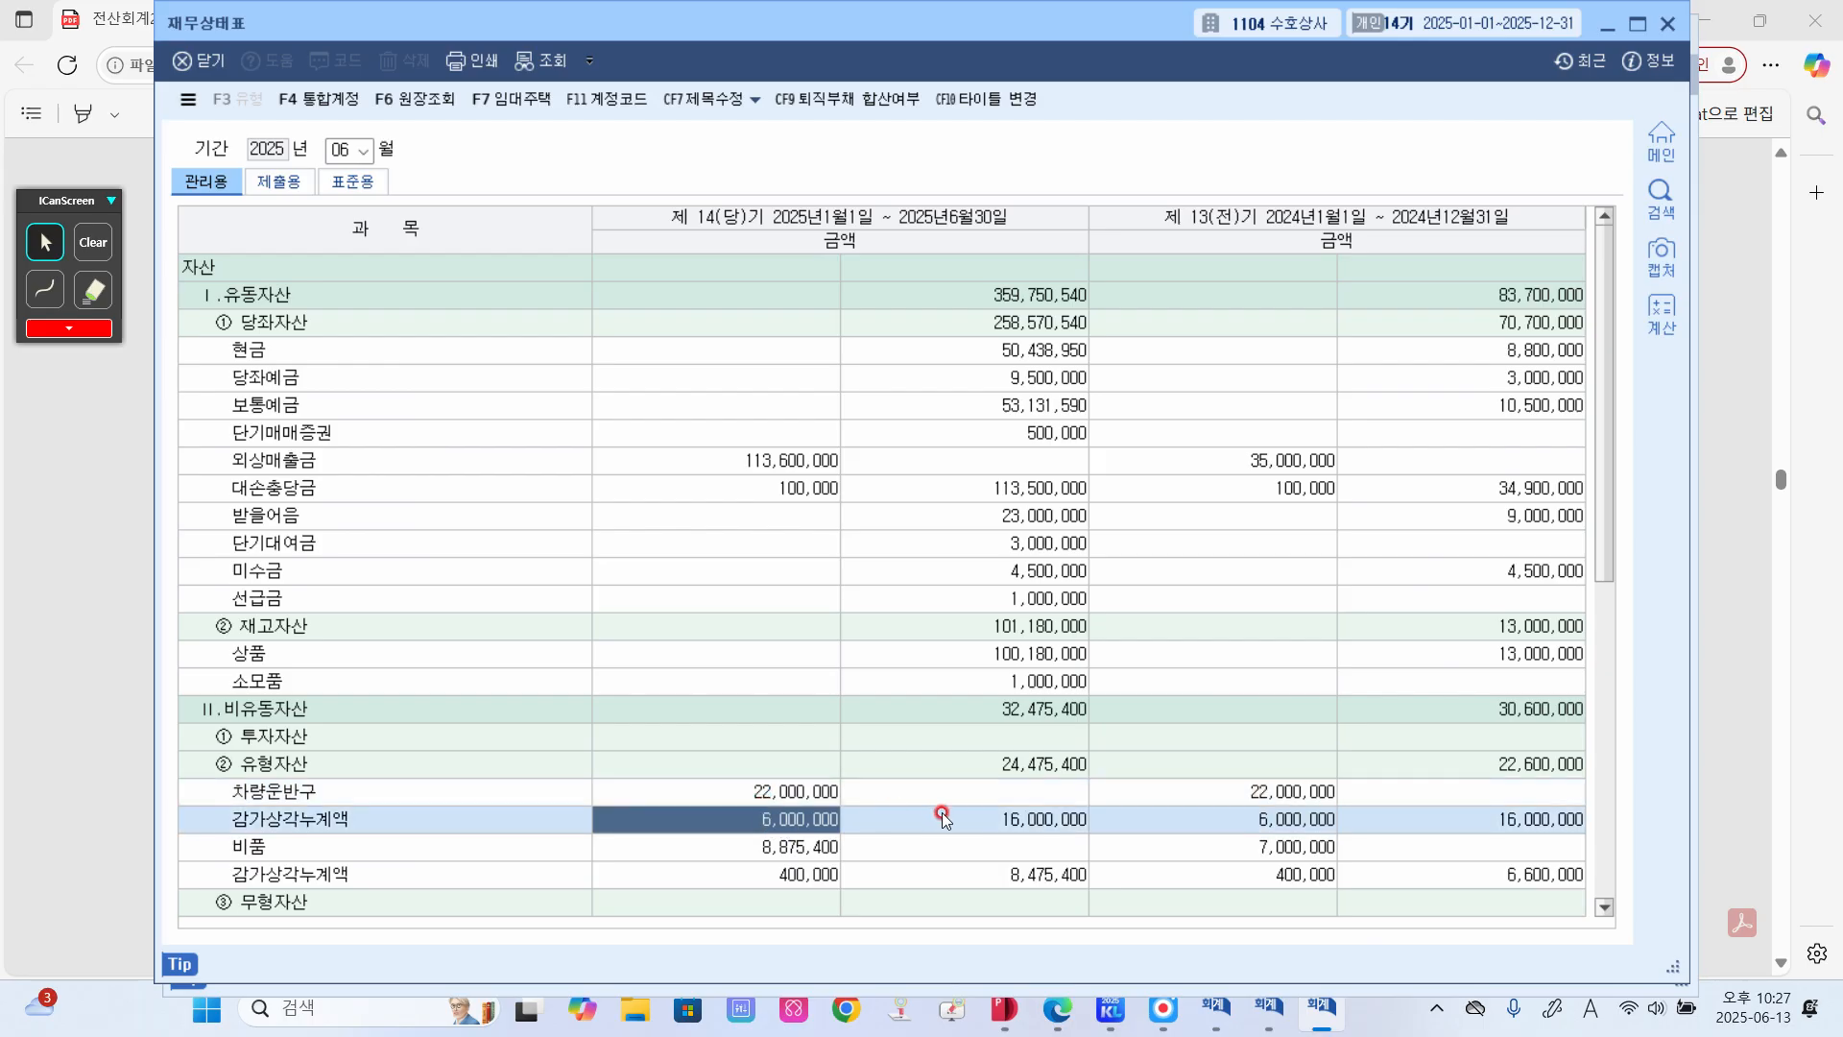
left_click(1041, 824)
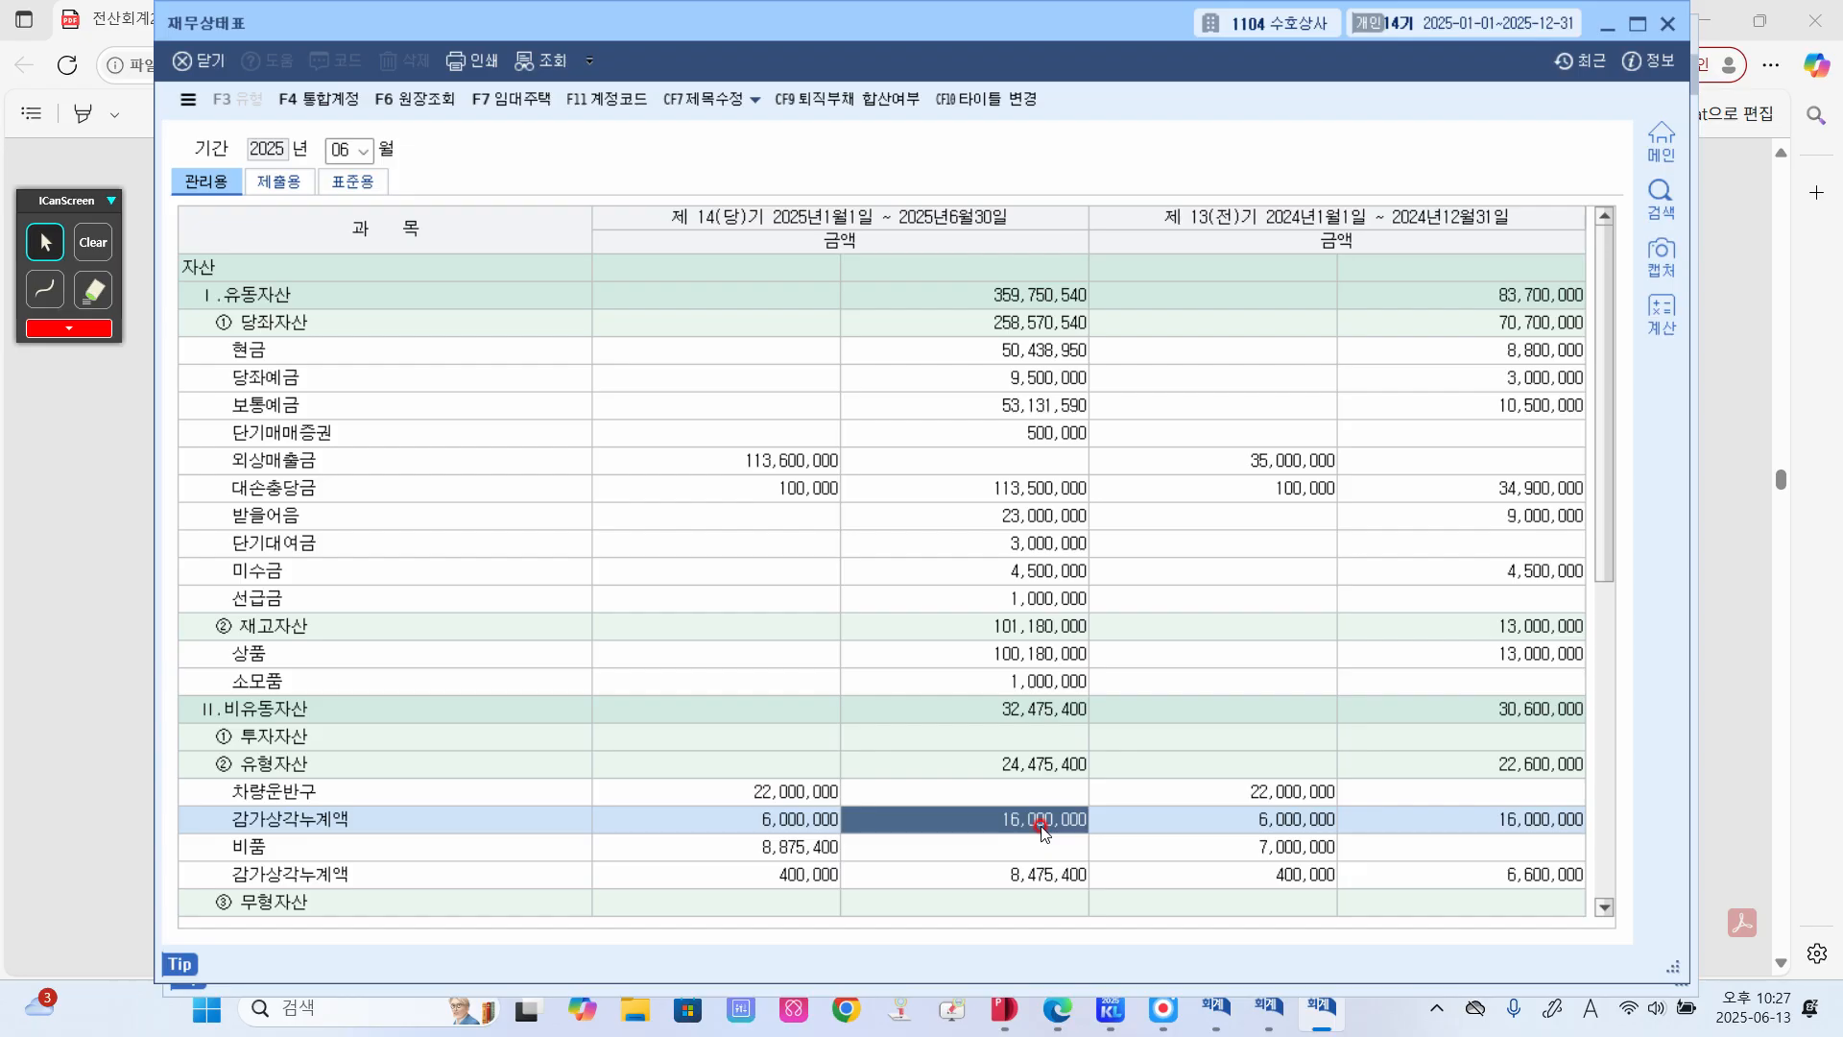